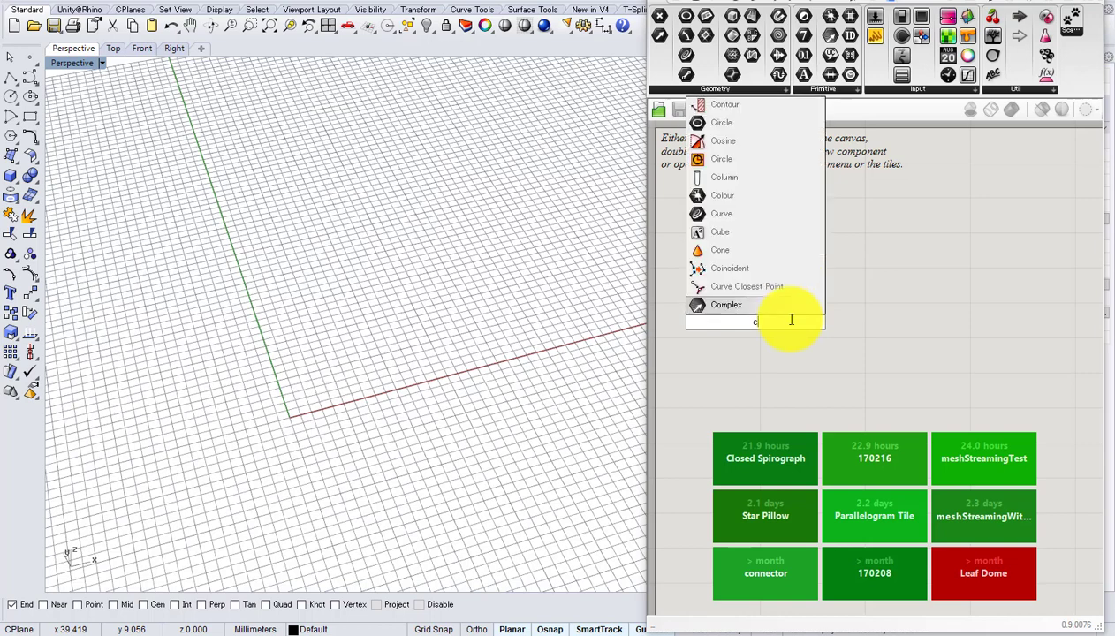
- Add a Circle component defined by base plane and radius to the canvas
text(rcle)
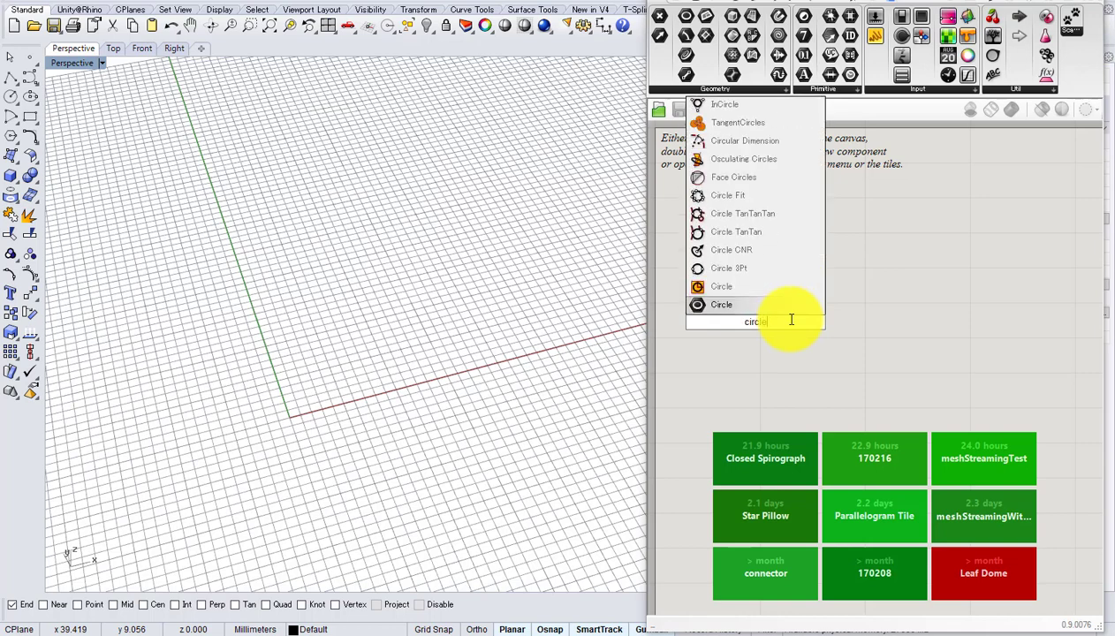
click(783, 288)
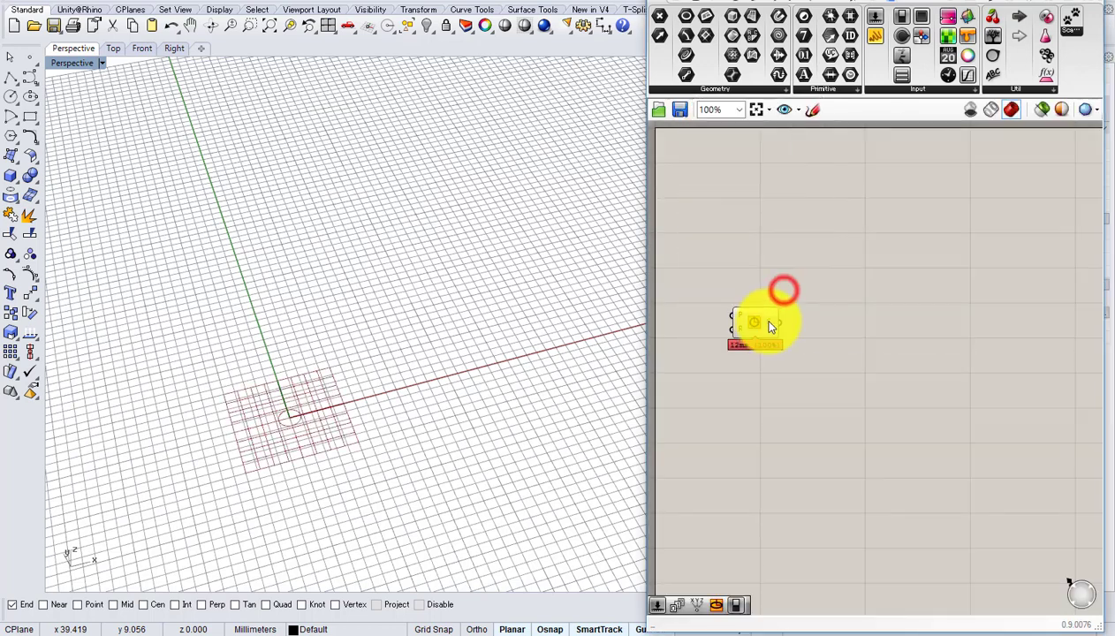
drag(757, 330, 830, 285)
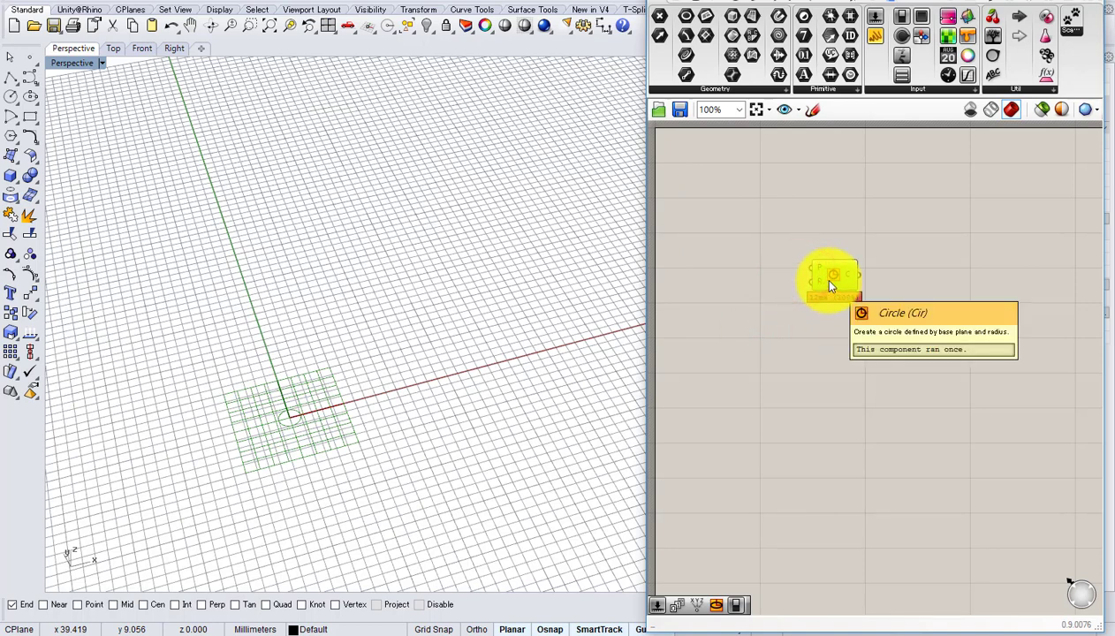
- Add a number slider set to 100 and connect it to the circle's radius input
scroll(789, 308, up, 2)
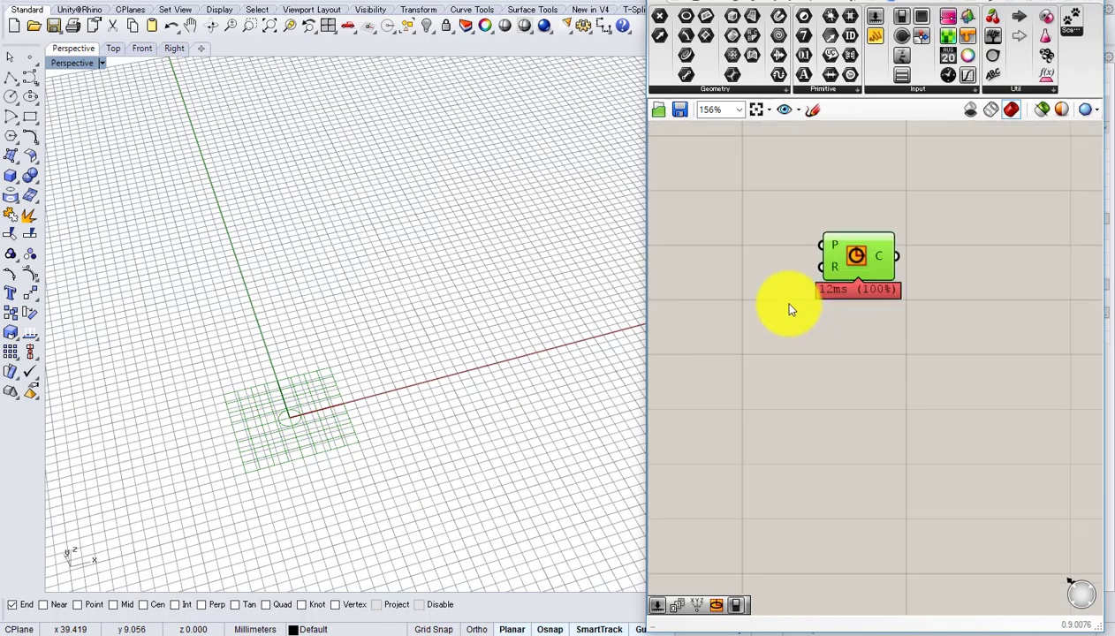
double_click(789, 305)
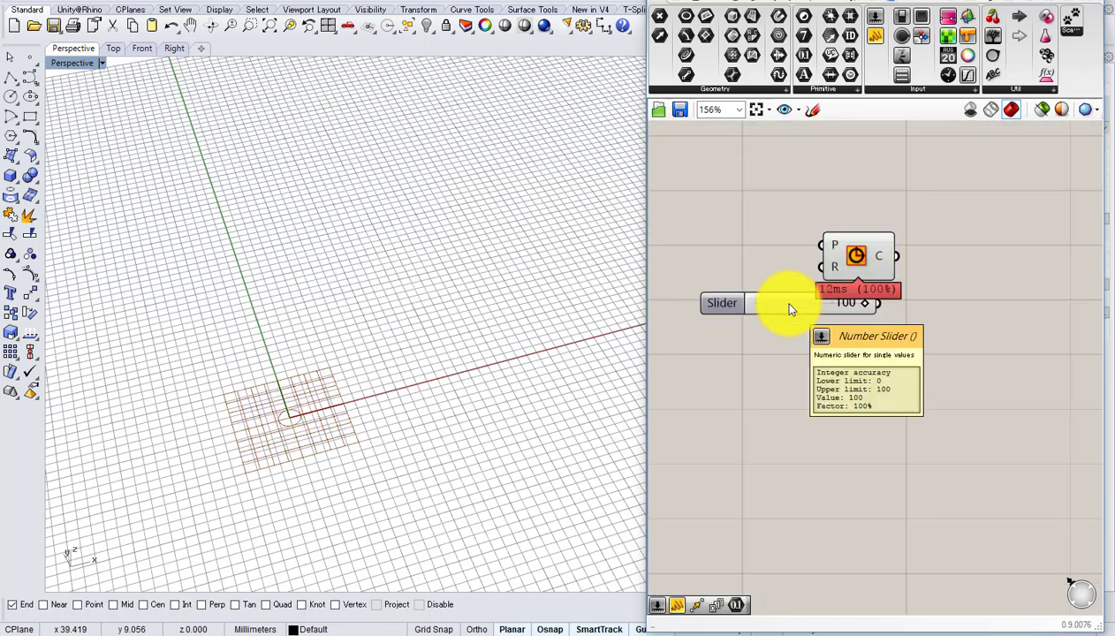
click(789, 305)
drag(799, 273, 862, 281)
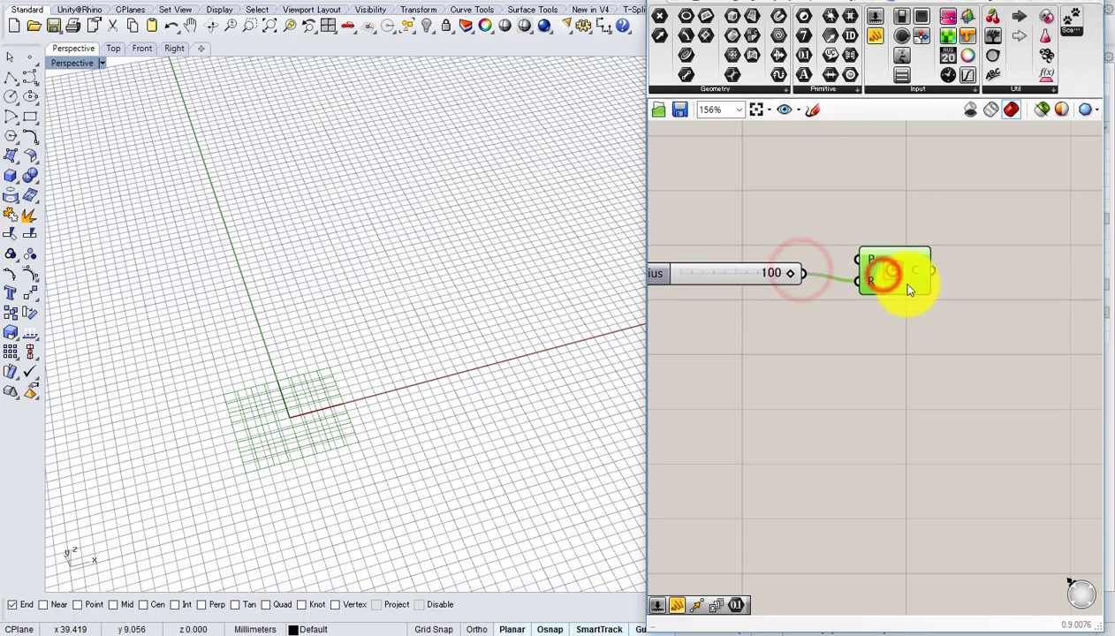
- Hide the grid in the Perspective viewport, keeping the whole circle in view
scroll(484, 323, down, 5)
scroll(484, 323, down, 3)
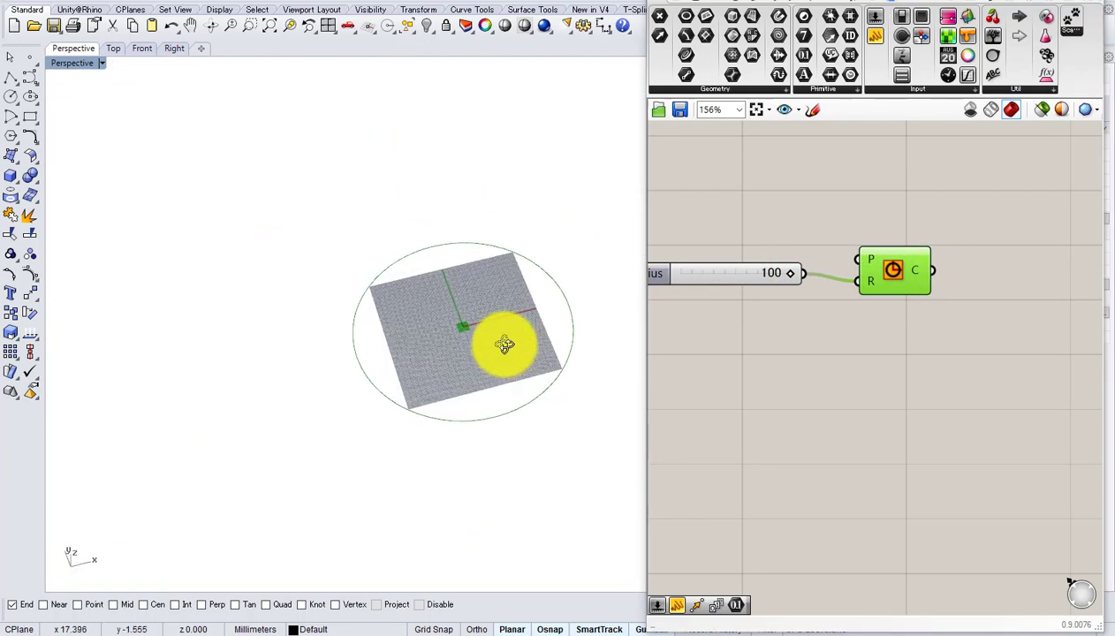
click(734, 351)
shift+right_drag(522, 362, 456, 382)
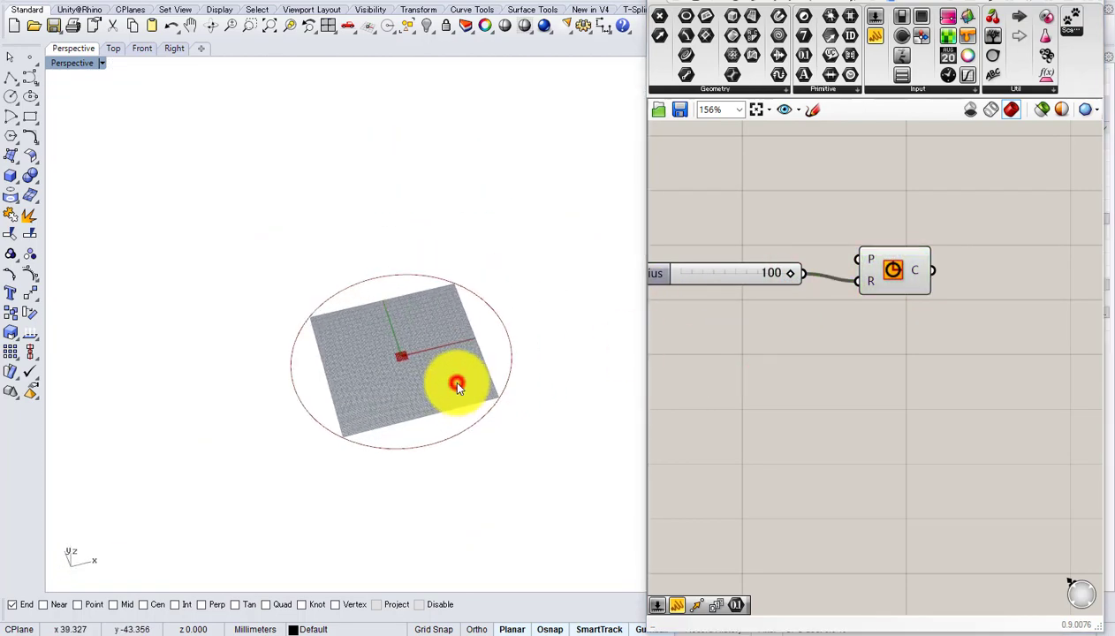
key(F7)
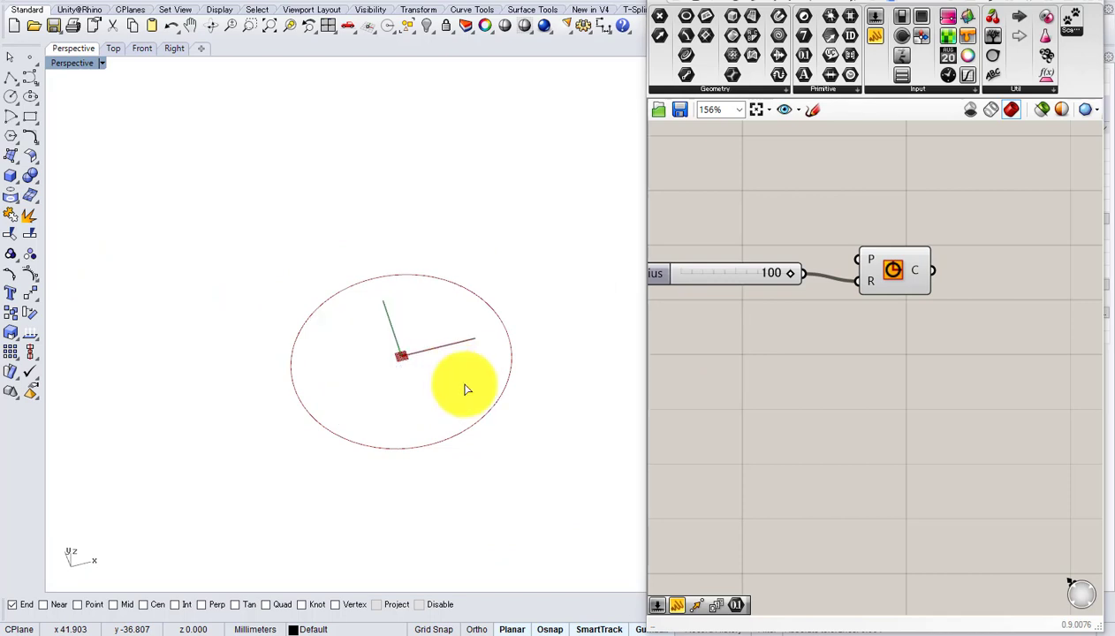
scroll(446, 312, up, 5)
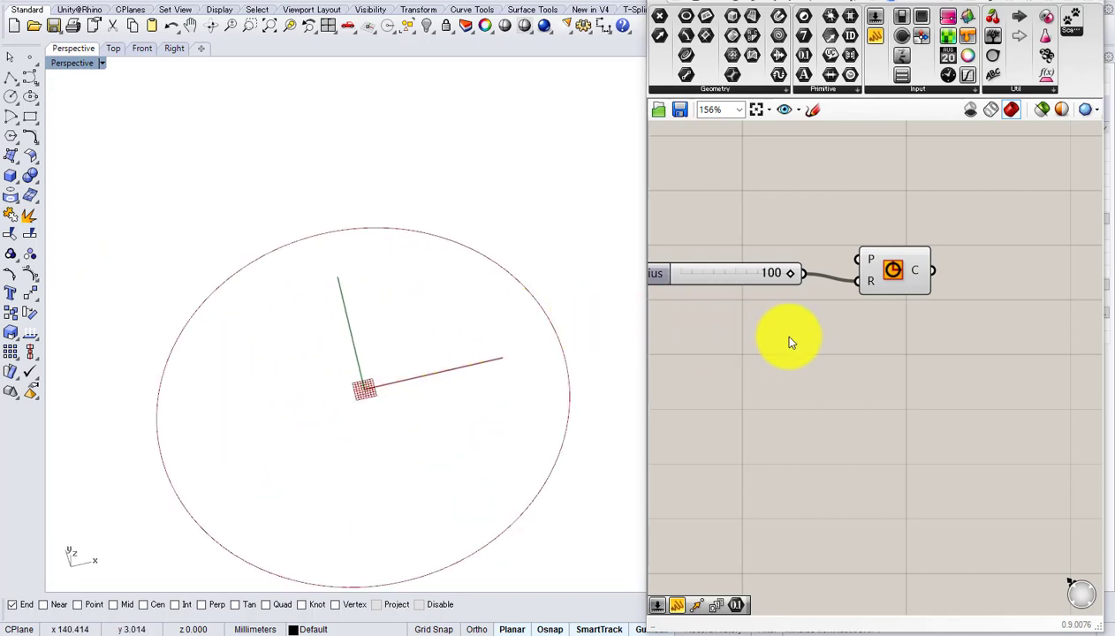
right_drag(943, 323, 857, 353)
scroll(839, 329, up, 2)
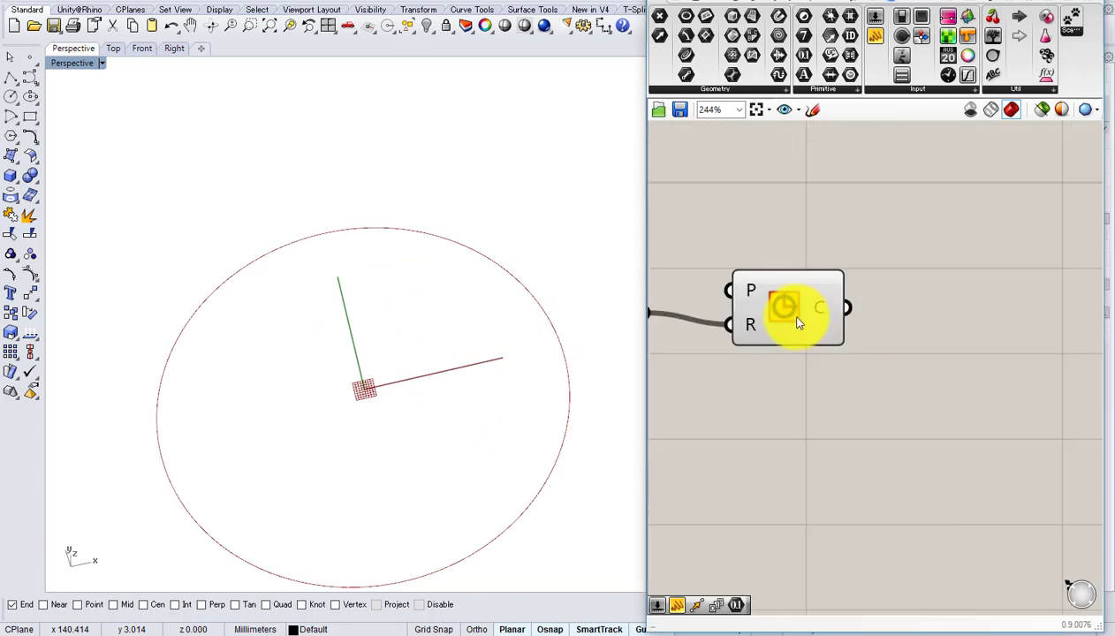
drag(799, 327, 794, 315)
scroll(793, 313, down, 3)
right_drag(789, 309, 695, 358)
click(708, 332)
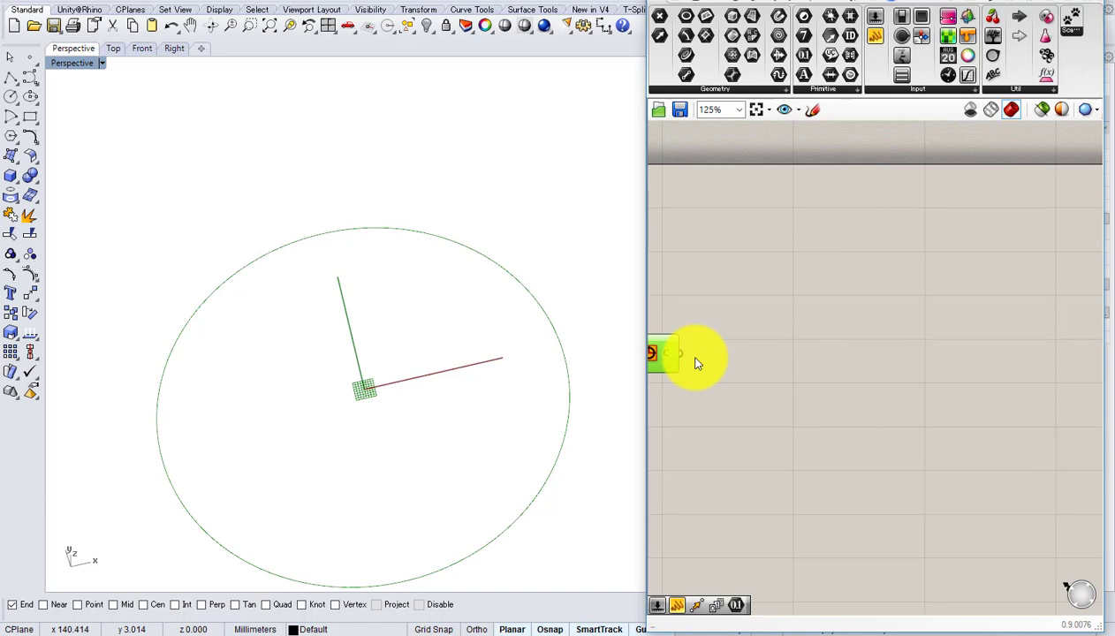
double_click(831, 355)
text(control)
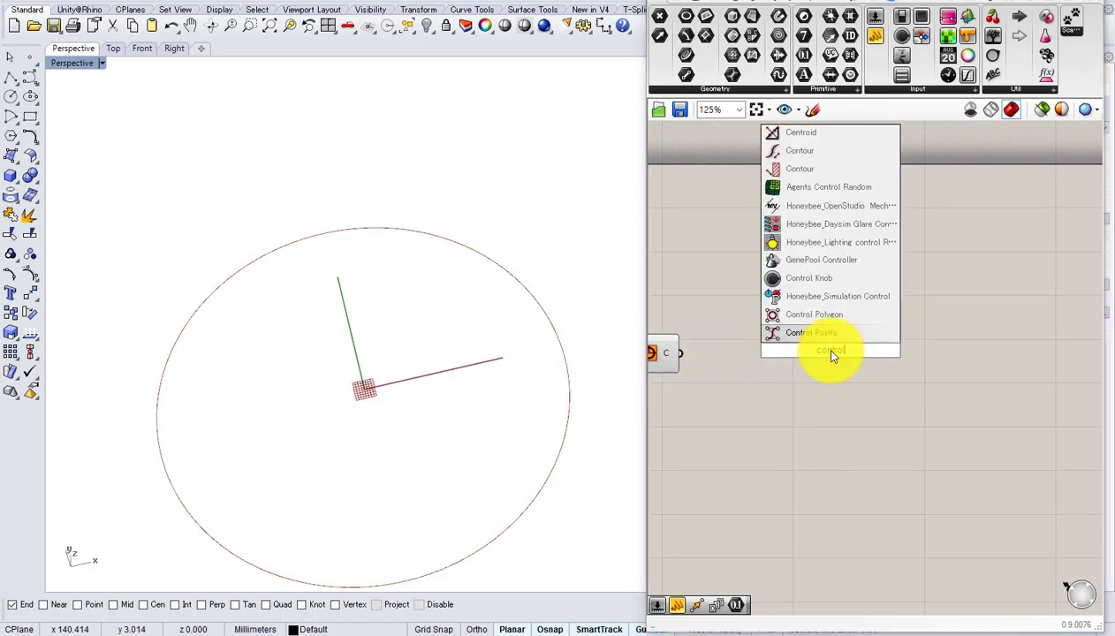
- Add a Divide Curve component and connect the circle's output to its curve input
double_click(750, 386)
text(d)
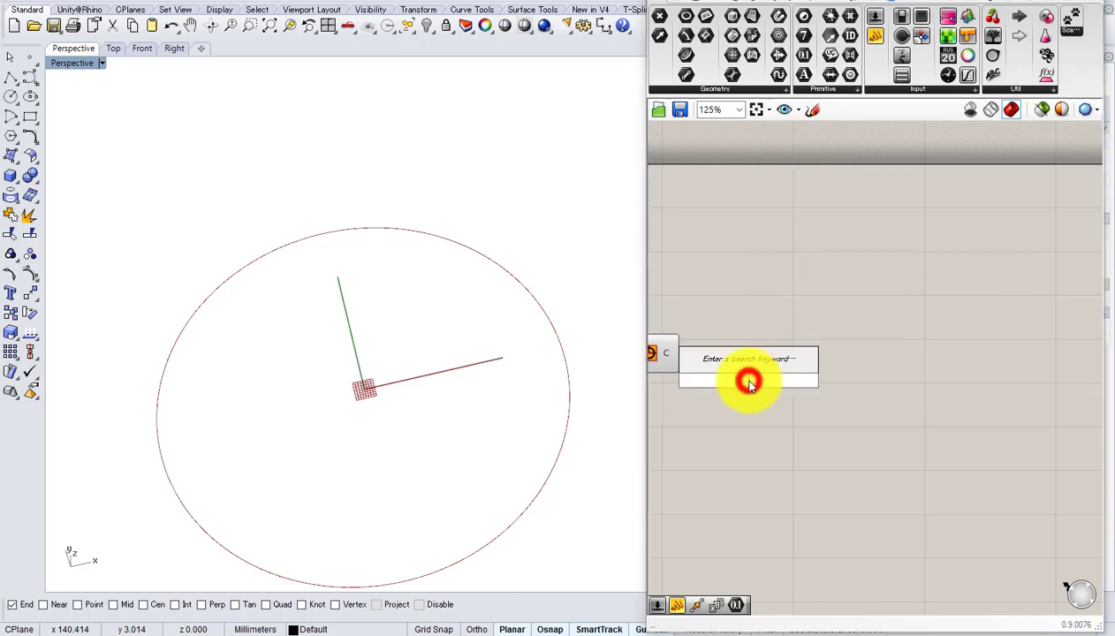
text(ivide)
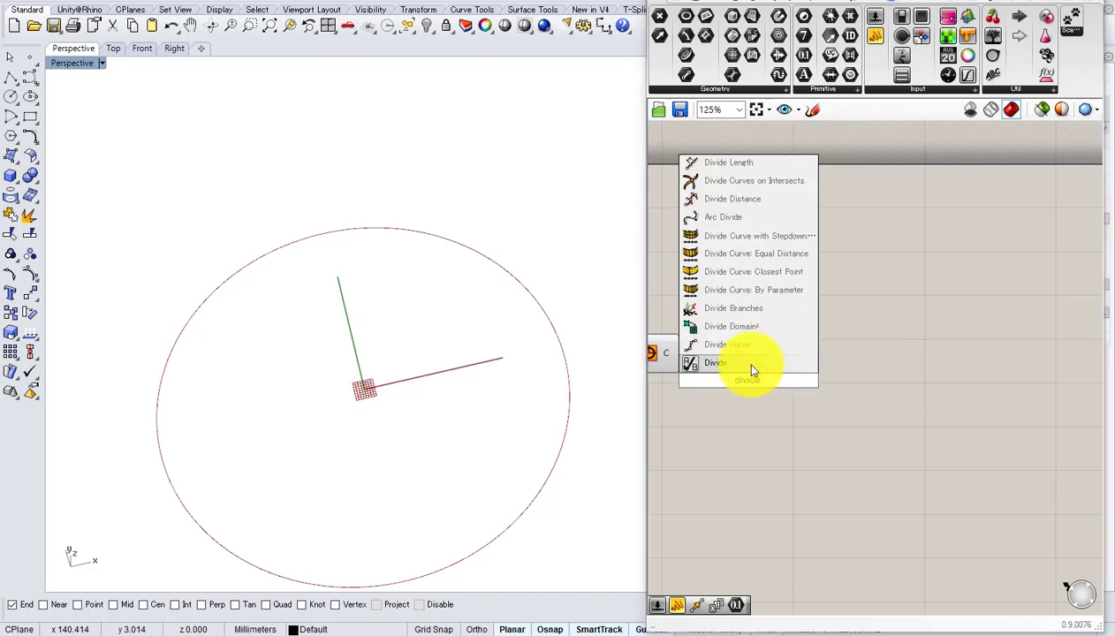
click(752, 346)
drag(686, 351, 734, 364)
drag(754, 379, 817, 379)
- Add a number slider set to 12 and connect it to the Divide Curve count input
right_drag(758, 388, 846, 370)
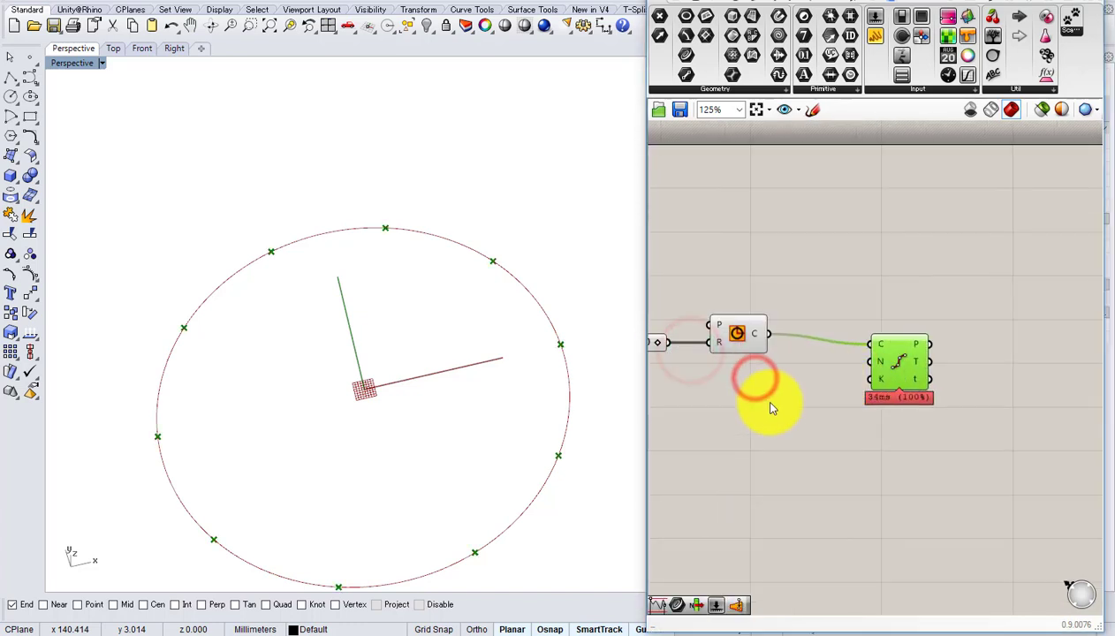
double_click(770, 403)
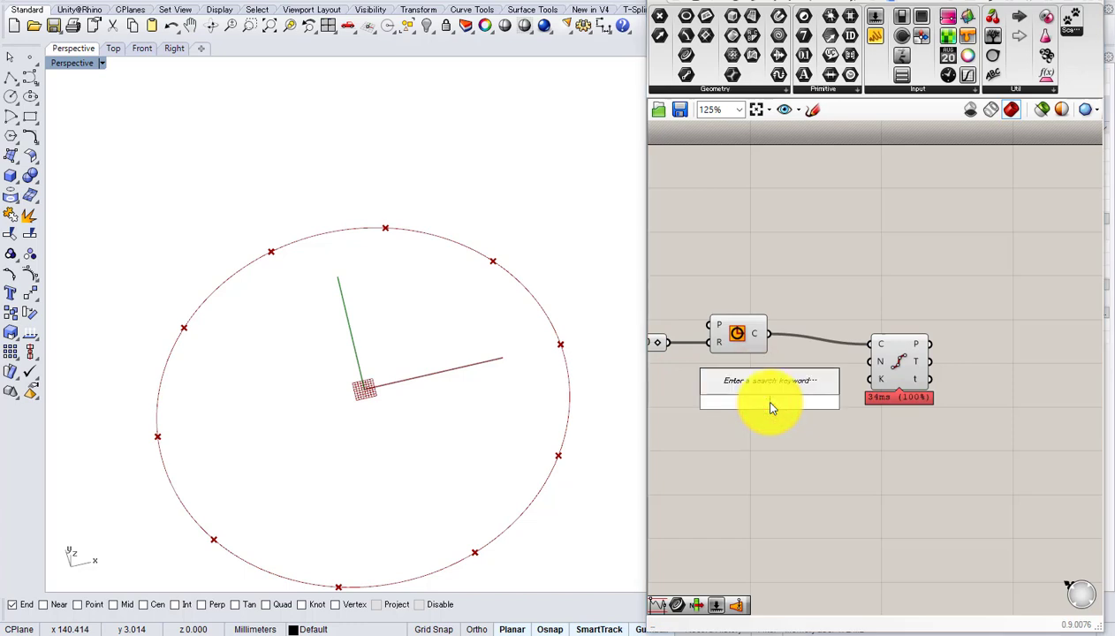
text(12)
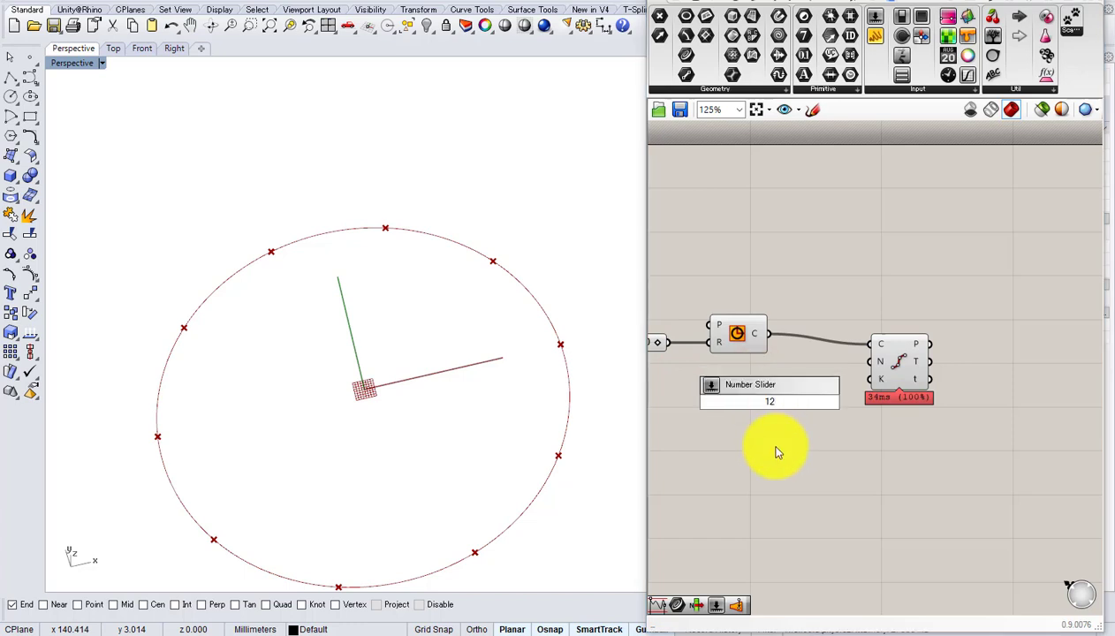
key(Return)
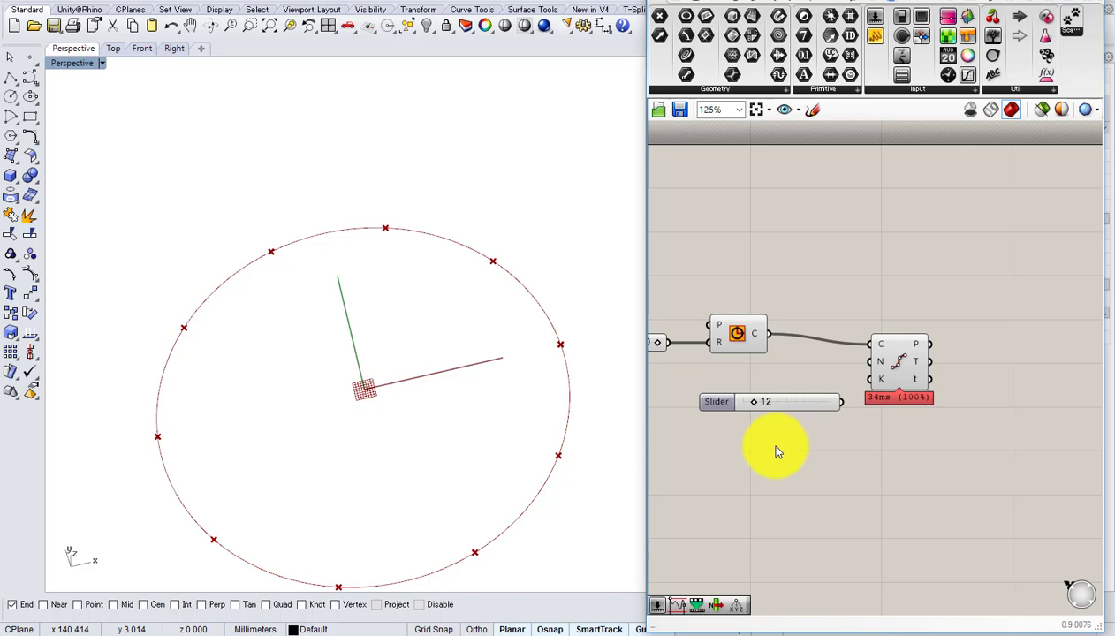
drag(842, 402, 883, 362)
click(809, 404)
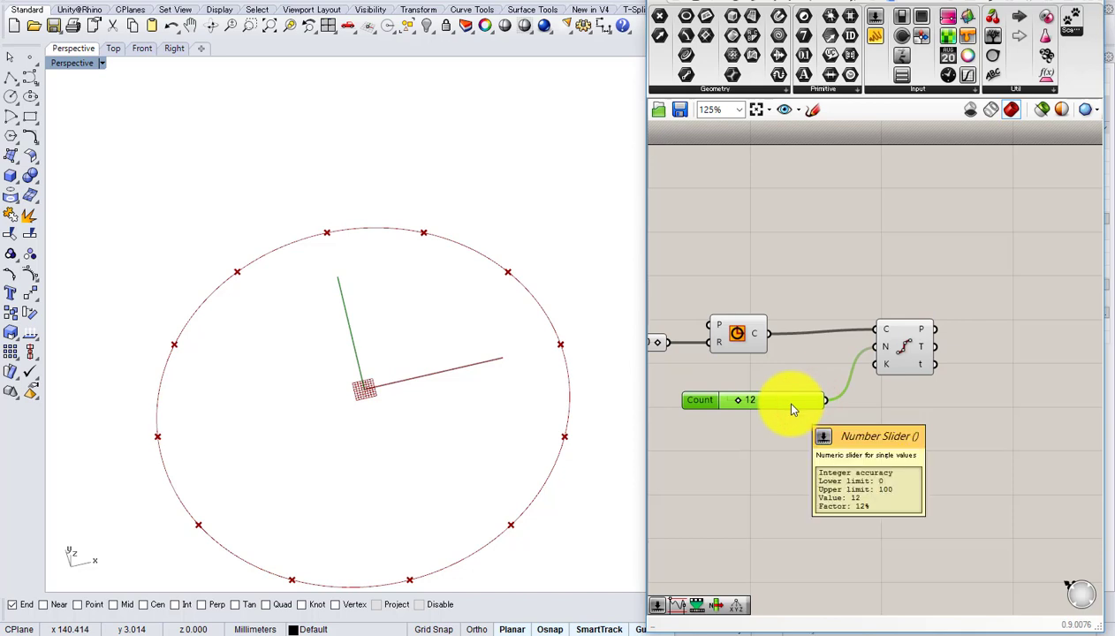
right_drag(831, 398, 687, 407)
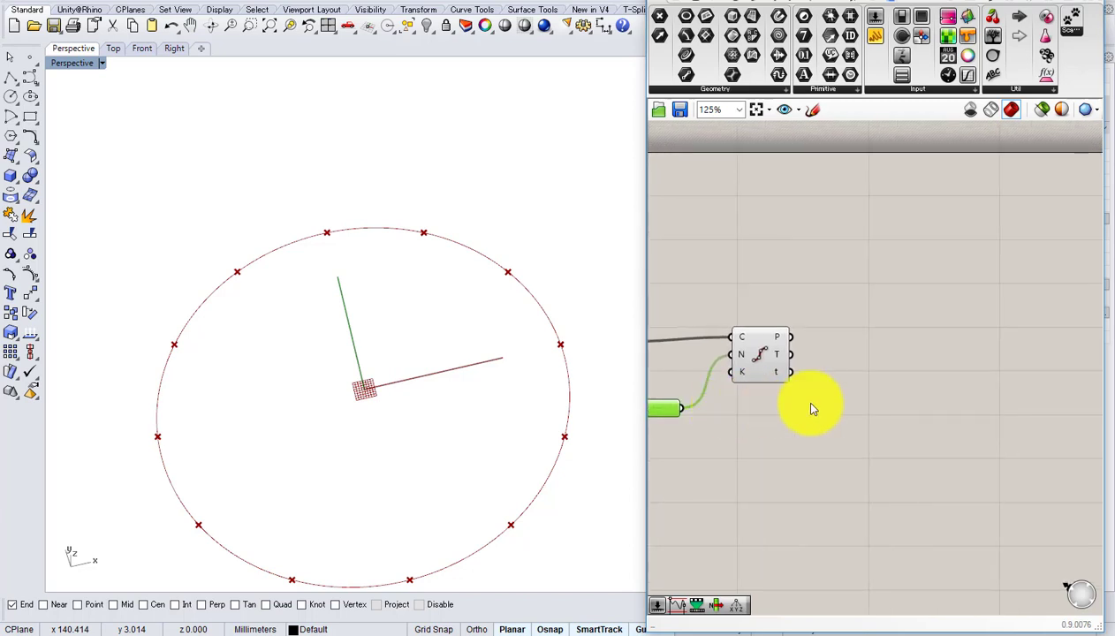
click(767, 346)
double_click(897, 358)
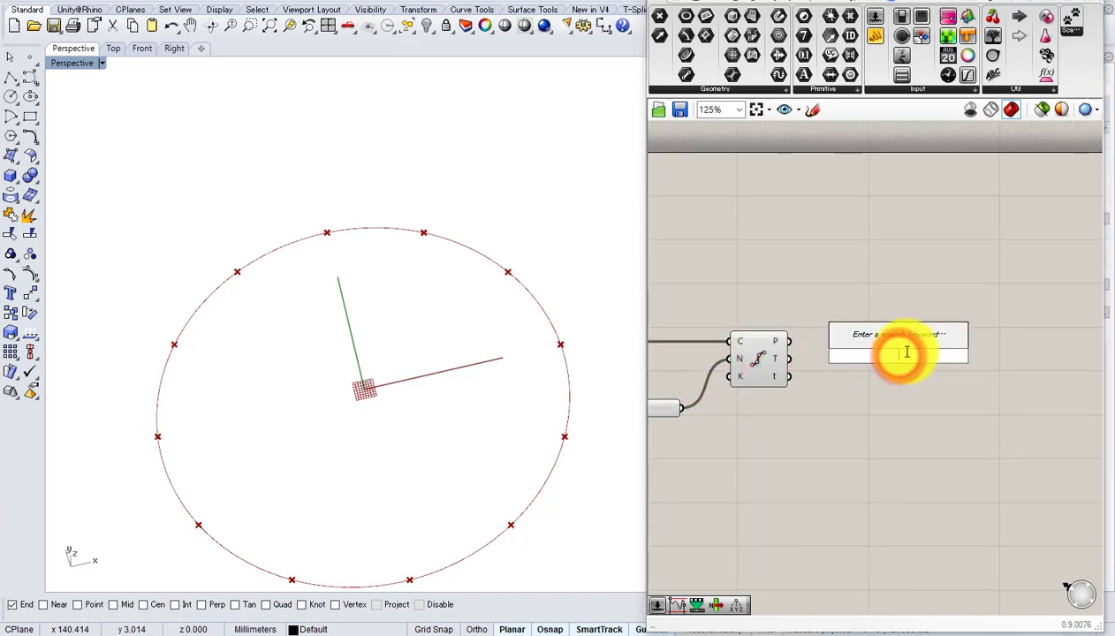
text(rec)
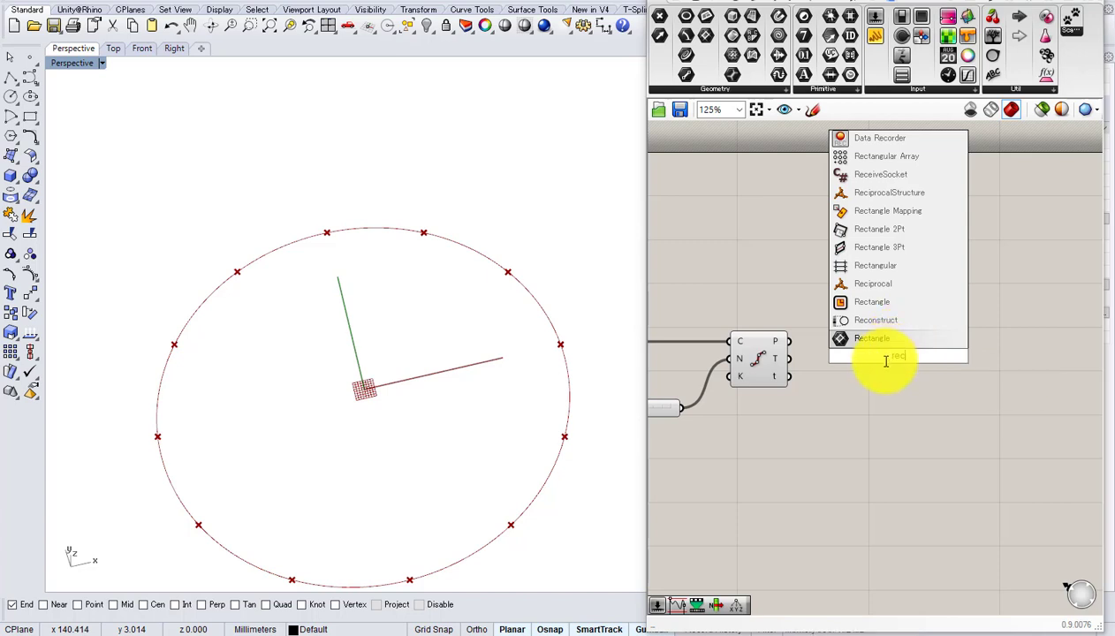
click(871, 385)
- Add a second Circle component and feed the Divide Curve points into its plane input
double_click(912, 361)
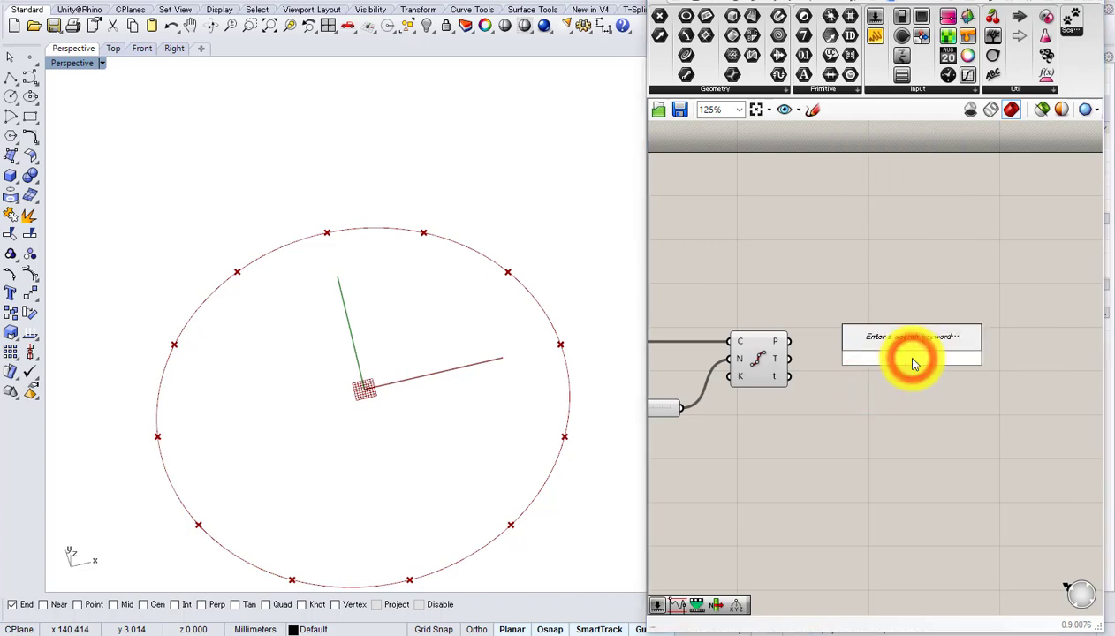
text(circle)
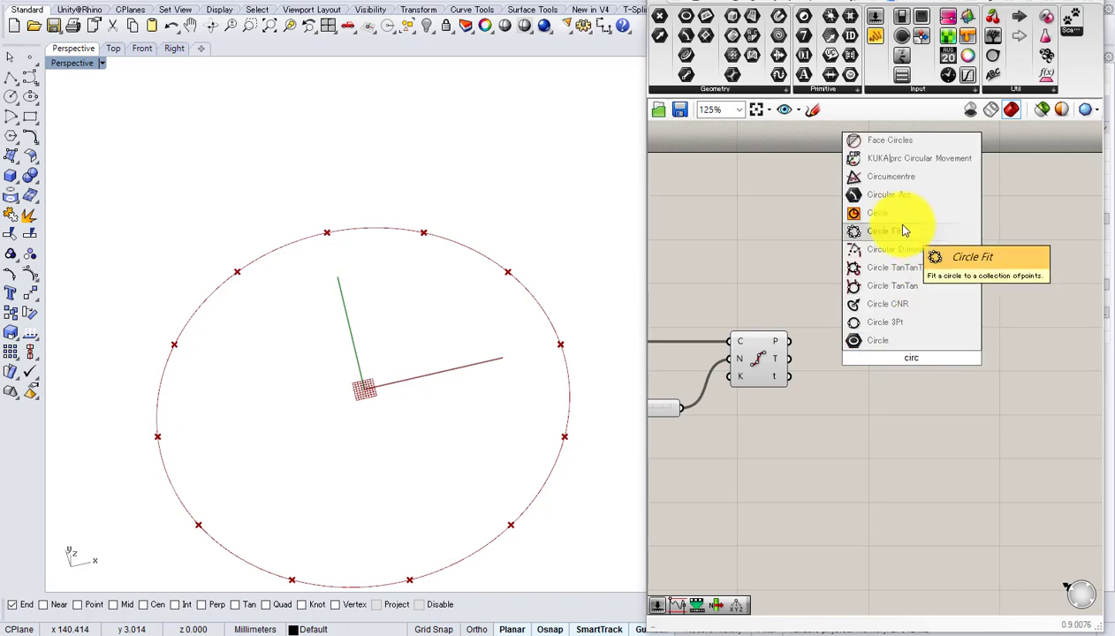
click(903, 212)
drag(781, 340, 914, 311)
- Add a number slider for the second Circle component's radius input and set it to 33
double_click(844, 248)
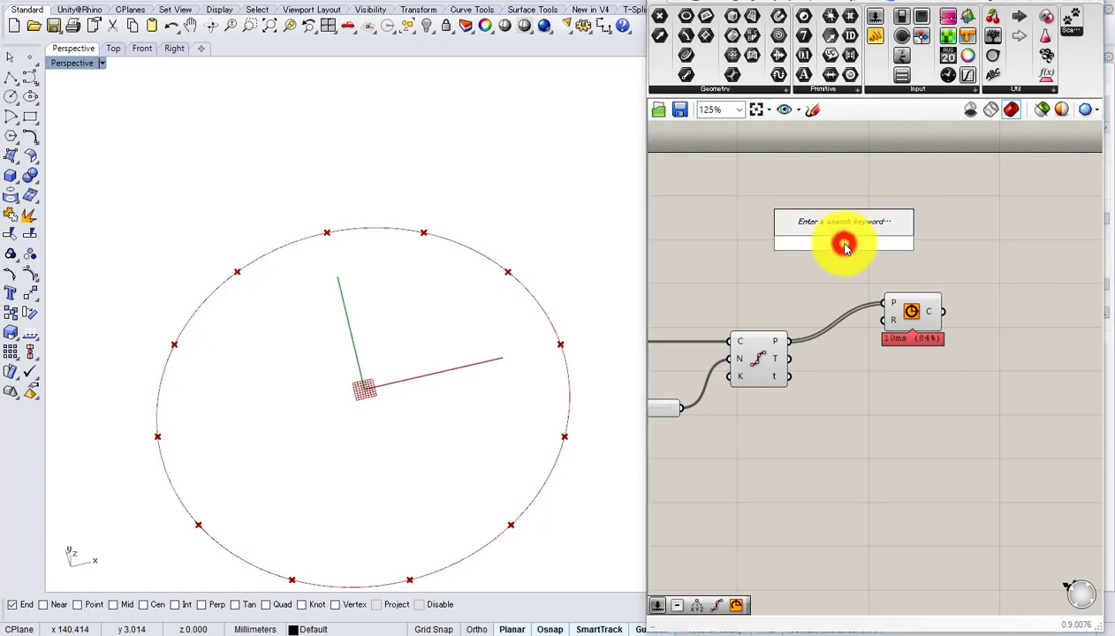
text(30)
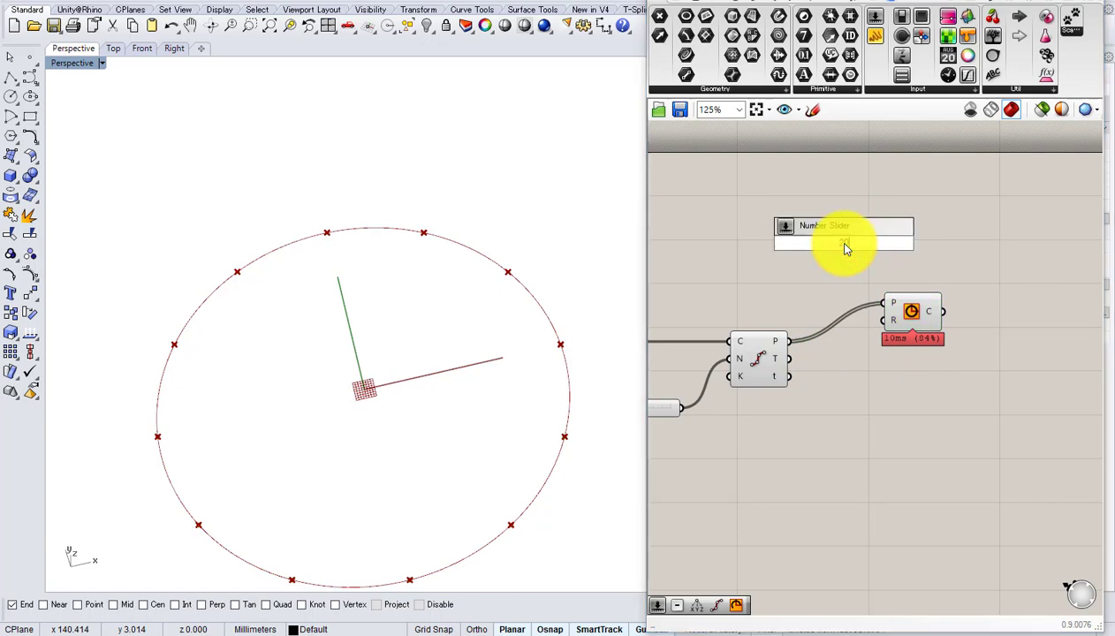
key(Return)
drag(865, 248, 887, 322)
drag(786, 248, 802, 255)
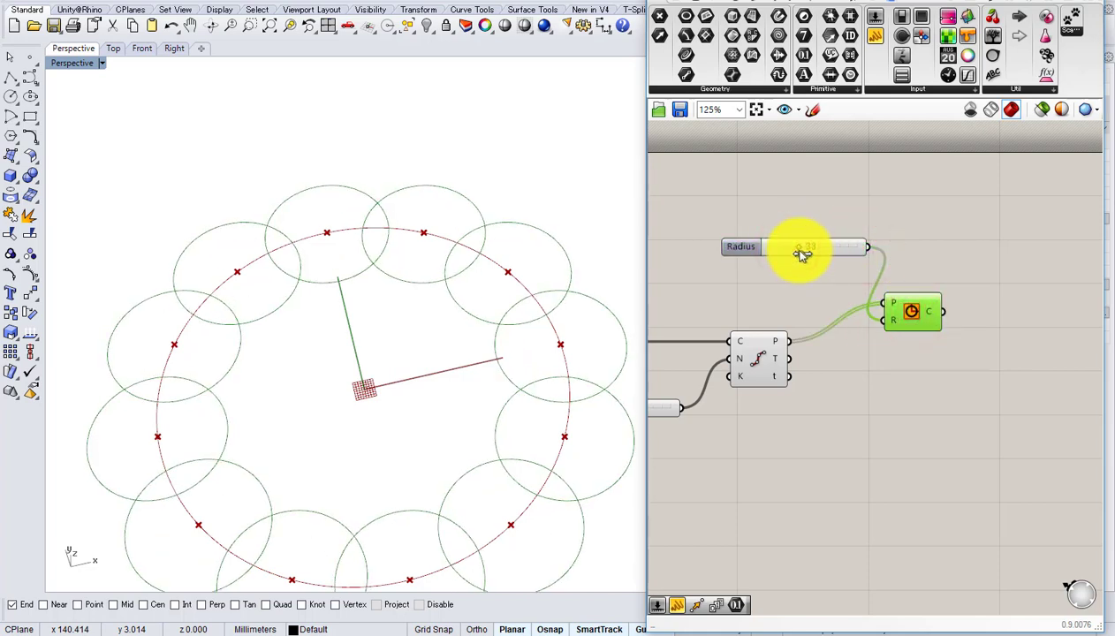
- Select the second Circle component together with its radius slider
right_drag(506, 244, 415, 209)
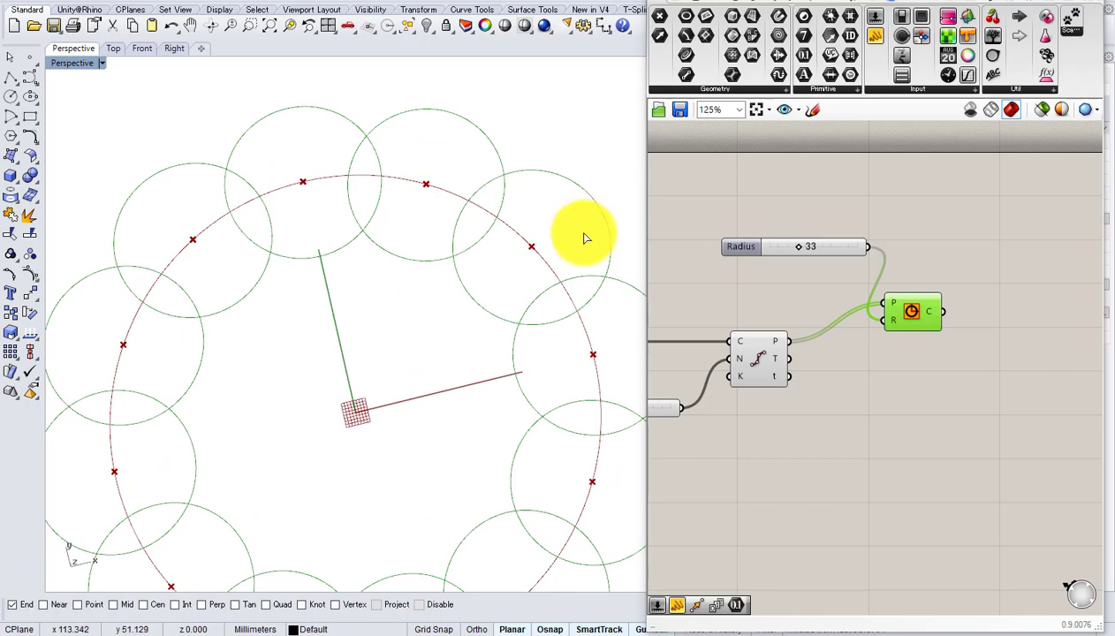
right_drag(530, 249, 493, 273)
scroll(410, 229, up, 3)
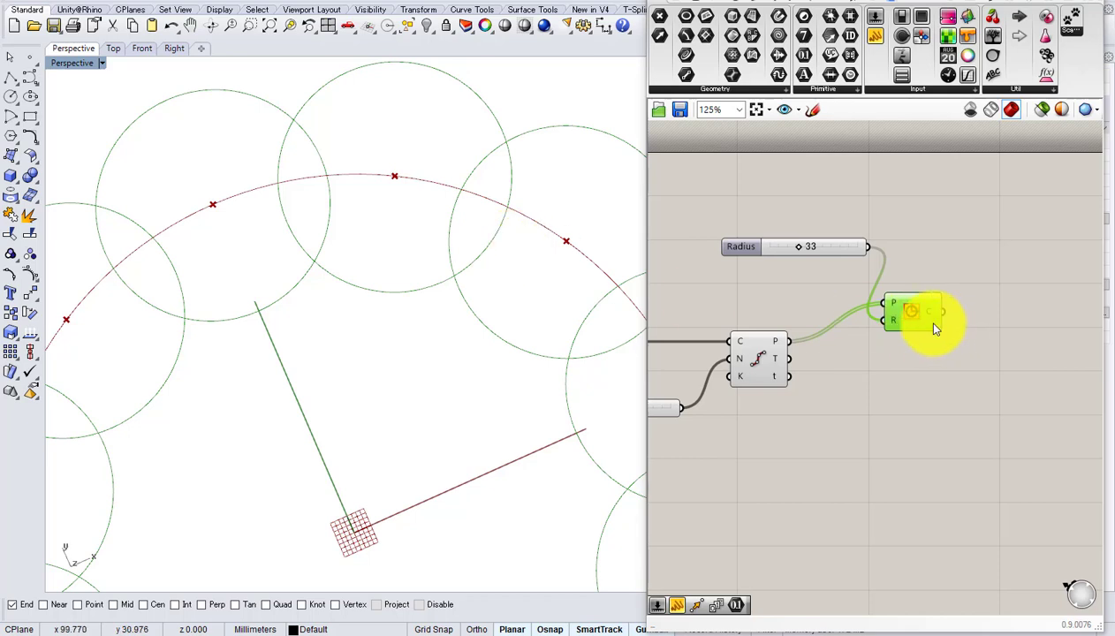
right_drag(920, 319, 910, 364)
click(913, 348)
drag(972, 397, 821, 269)
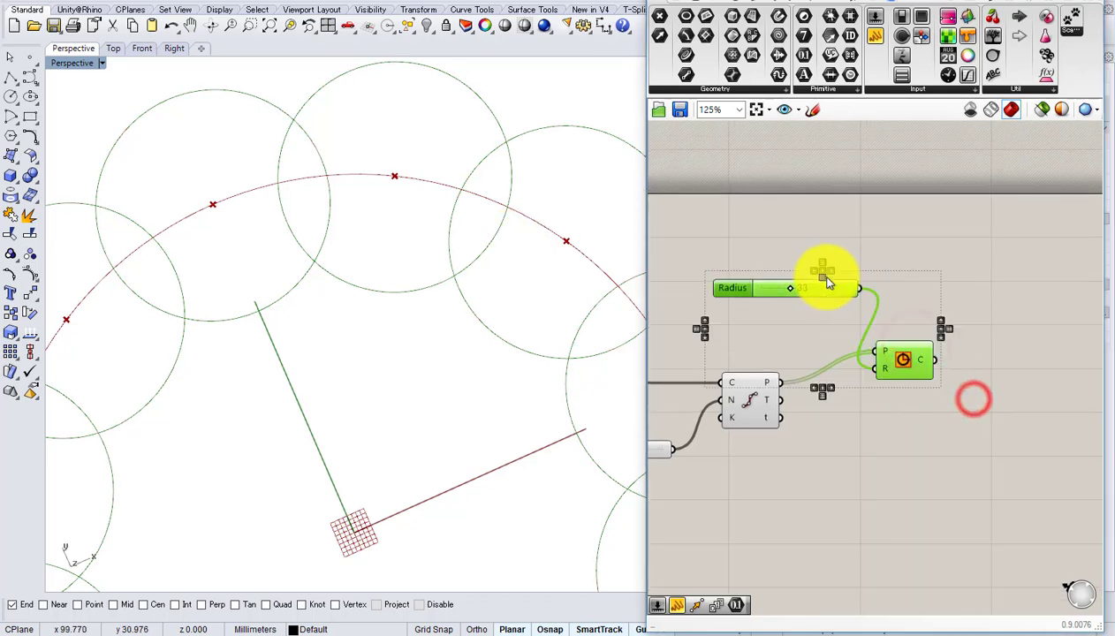
right_drag(896, 387, 976, 366)
drag(1025, 405, 901, 249)
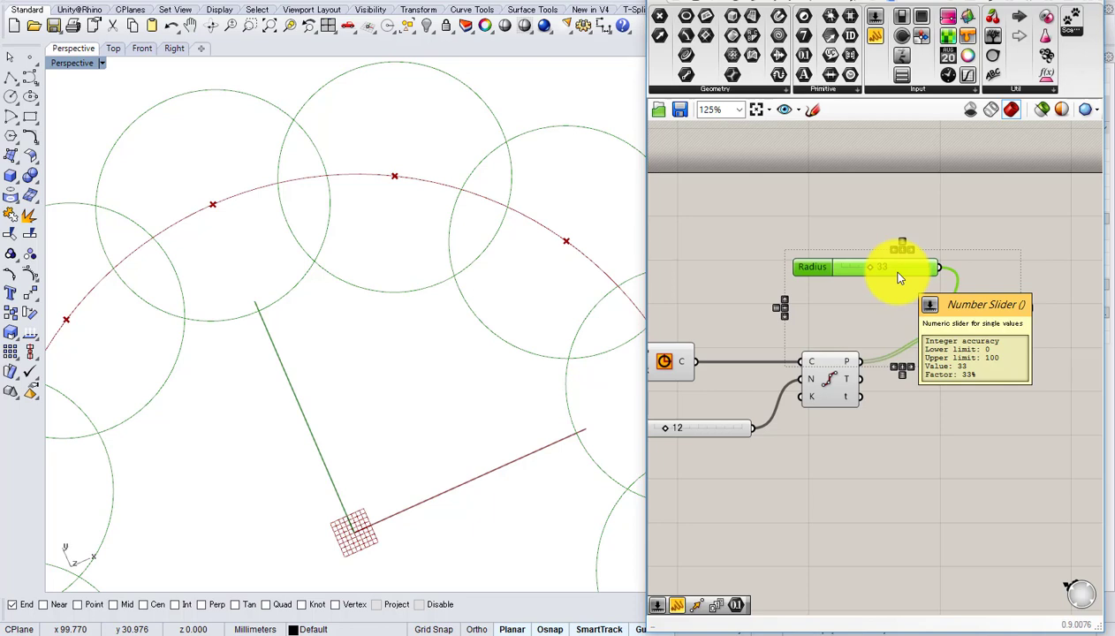
click(959, 232)
drag(1008, 219, 916, 357)
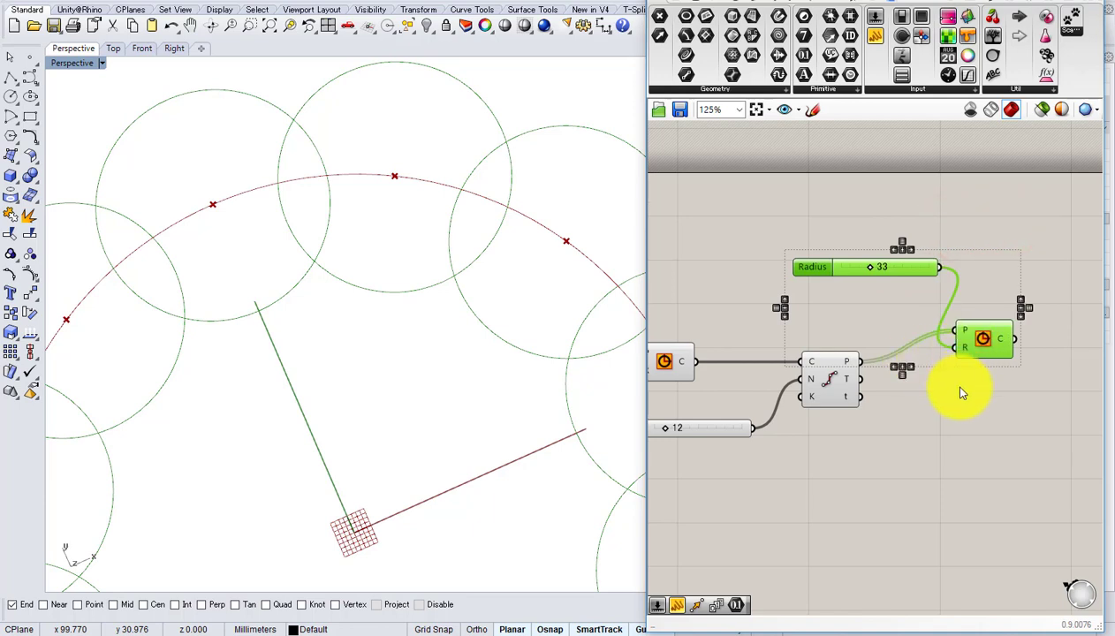
click(961, 410)
drag(1027, 402, 919, 262)
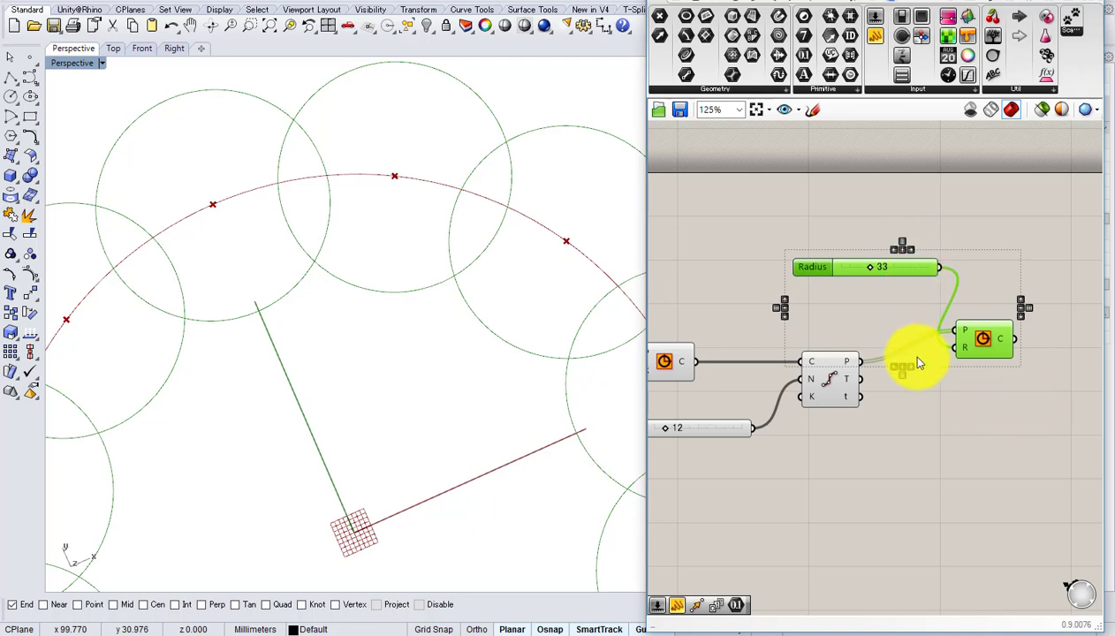
click(945, 393)
drag(1000, 409, 883, 244)
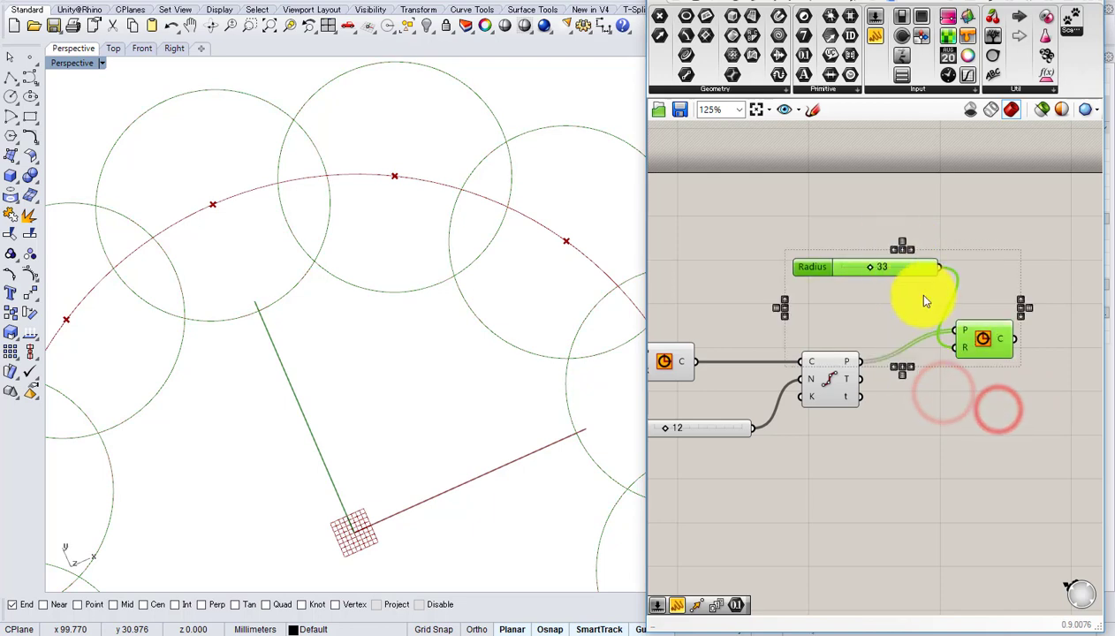
- Delete the second Circle component together with its radius slider
key(Delete)
right_drag(905, 357, 939, 334)
mouse_move(891, 344)
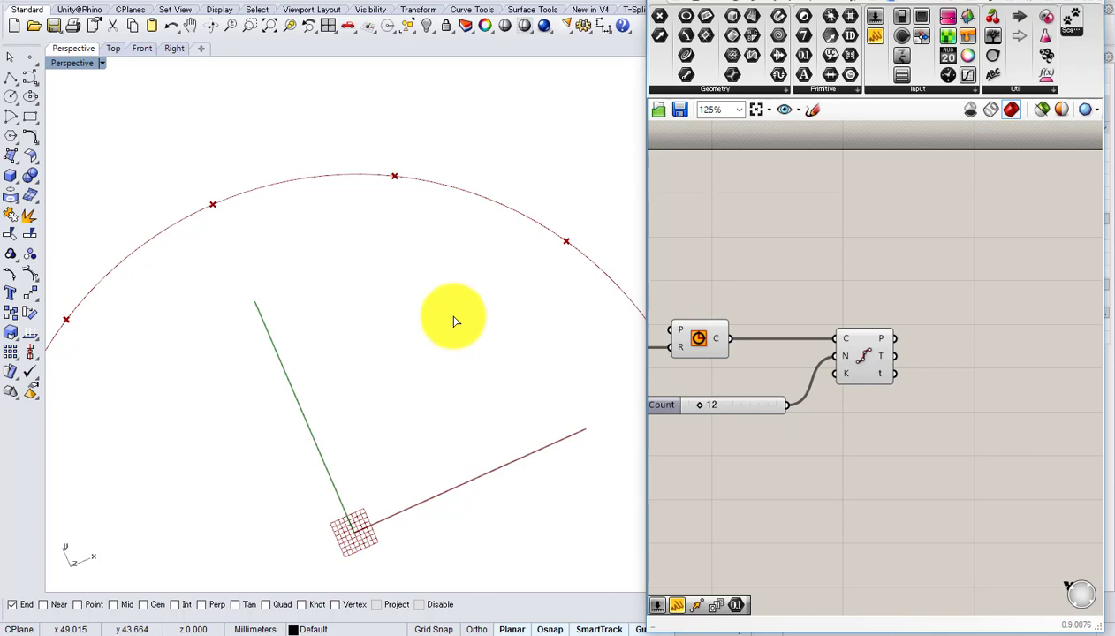
- Add a PolyLine component beside Divide Curve and feed the division points into its vertices input
click(863, 354)
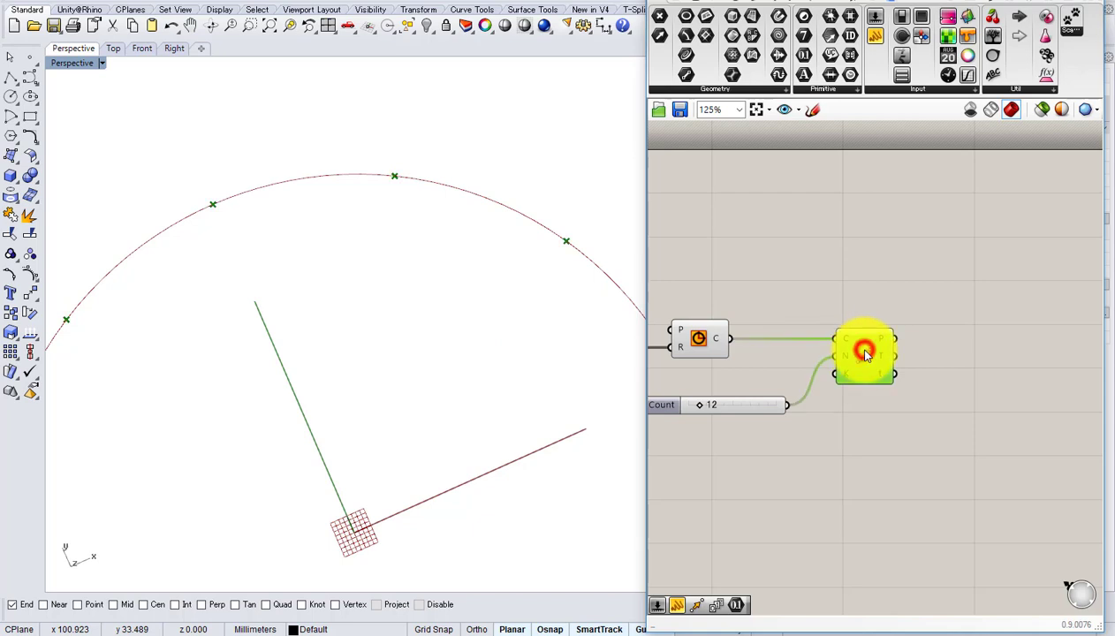
right_drag(389, 330, 335, 307)
scroll(316, 302, down, 9)
scroll(330, 289, up, 4)
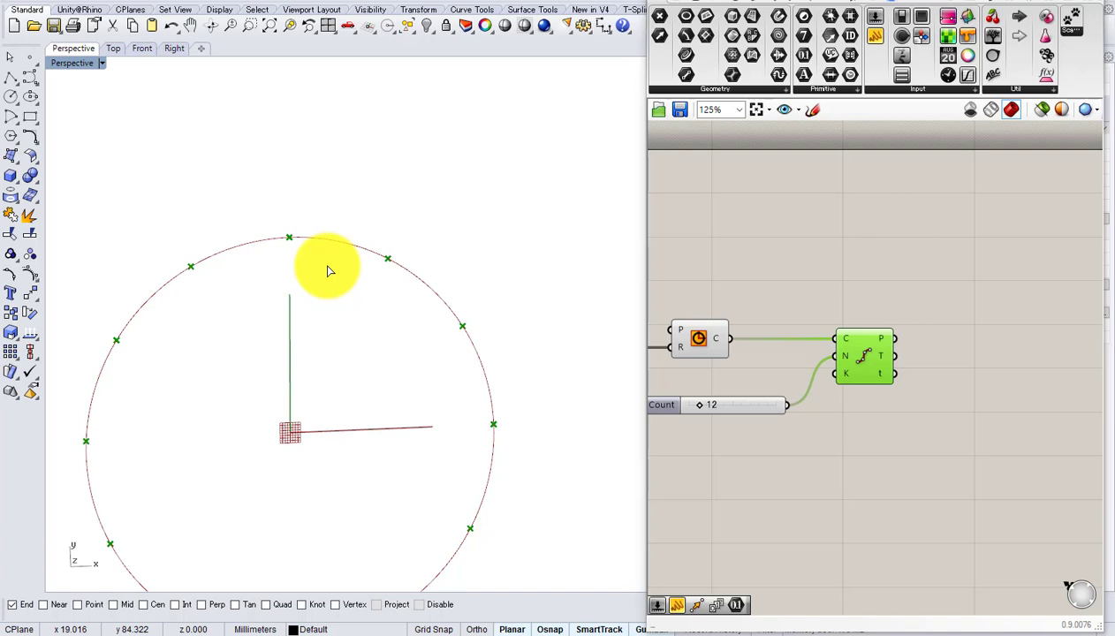
right_drag(831, 336, 760, 353)
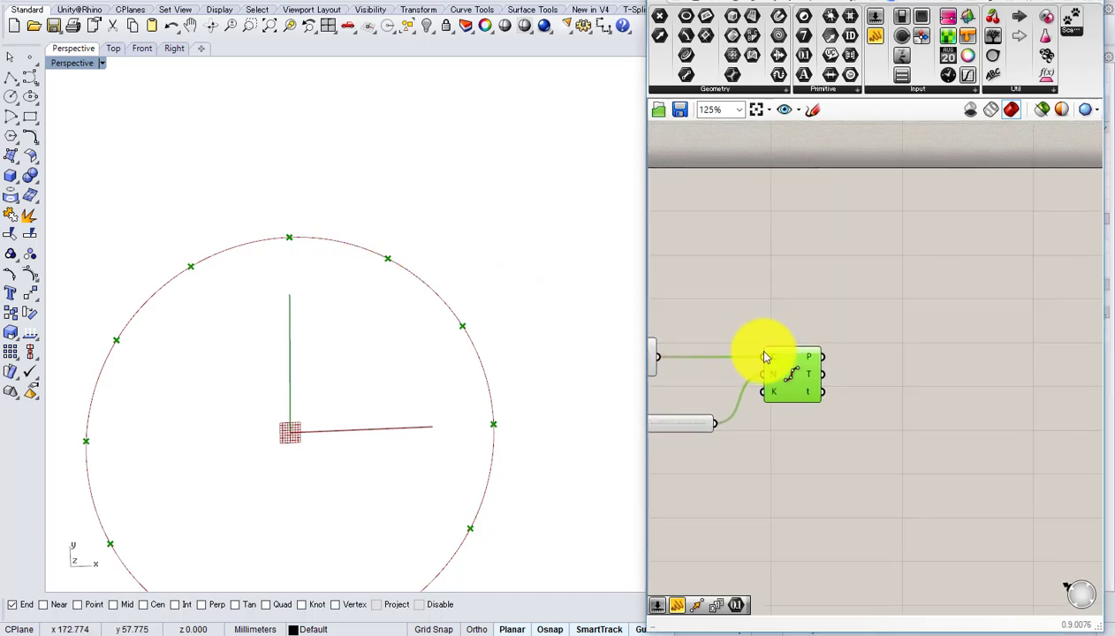
mouse_move(809, 362)
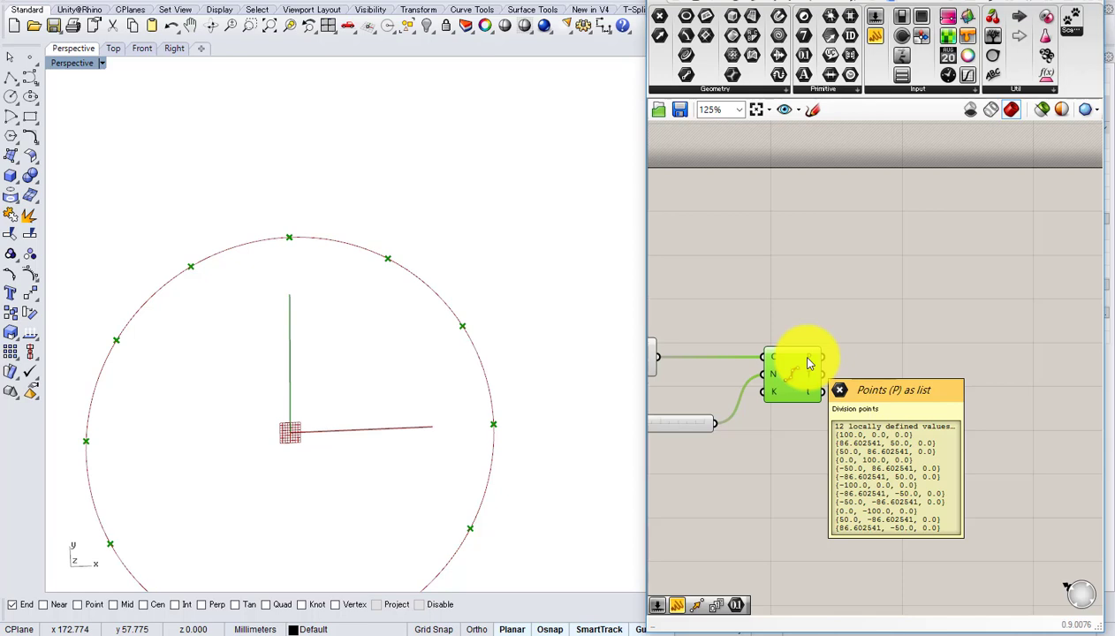
right_drag(807, 362, 771, 355)
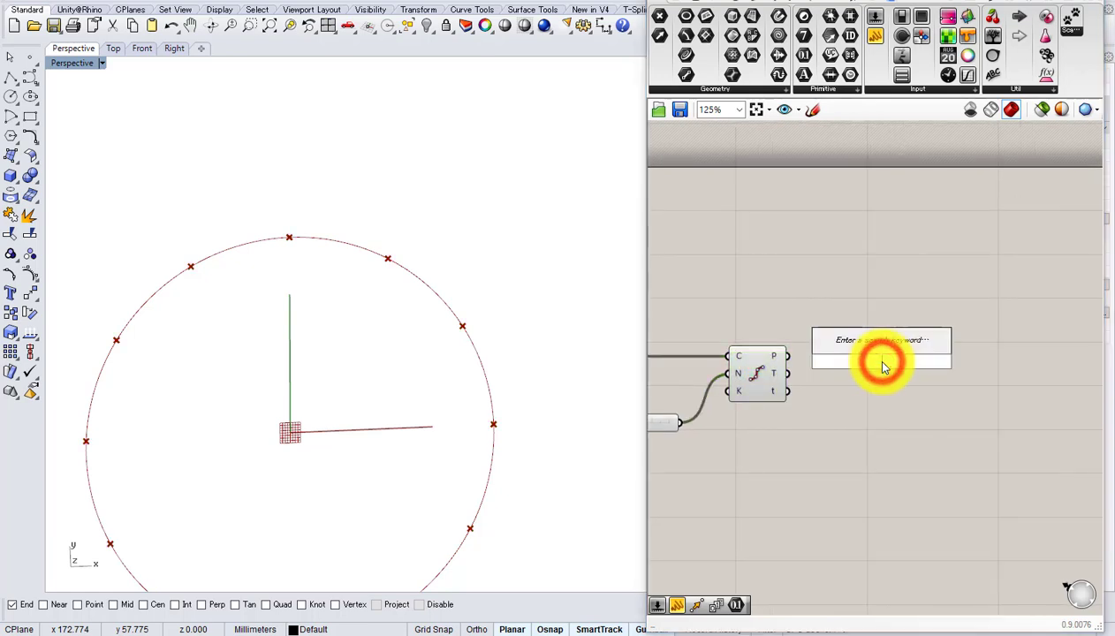
text(polyline)
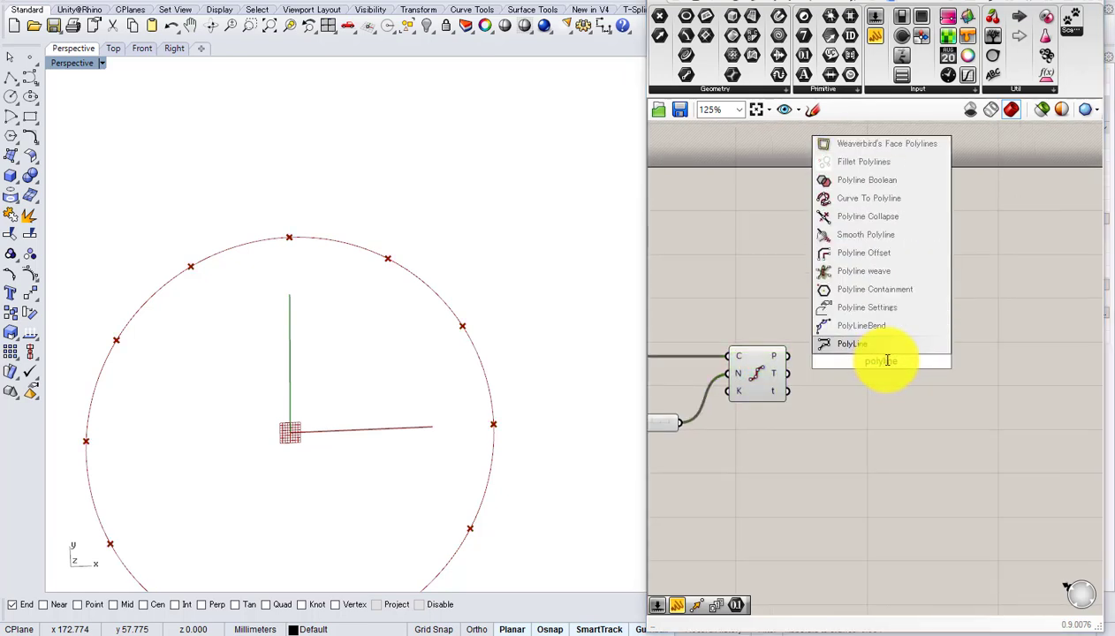
click(859, 346)
drag(784, 355, 886, 367)
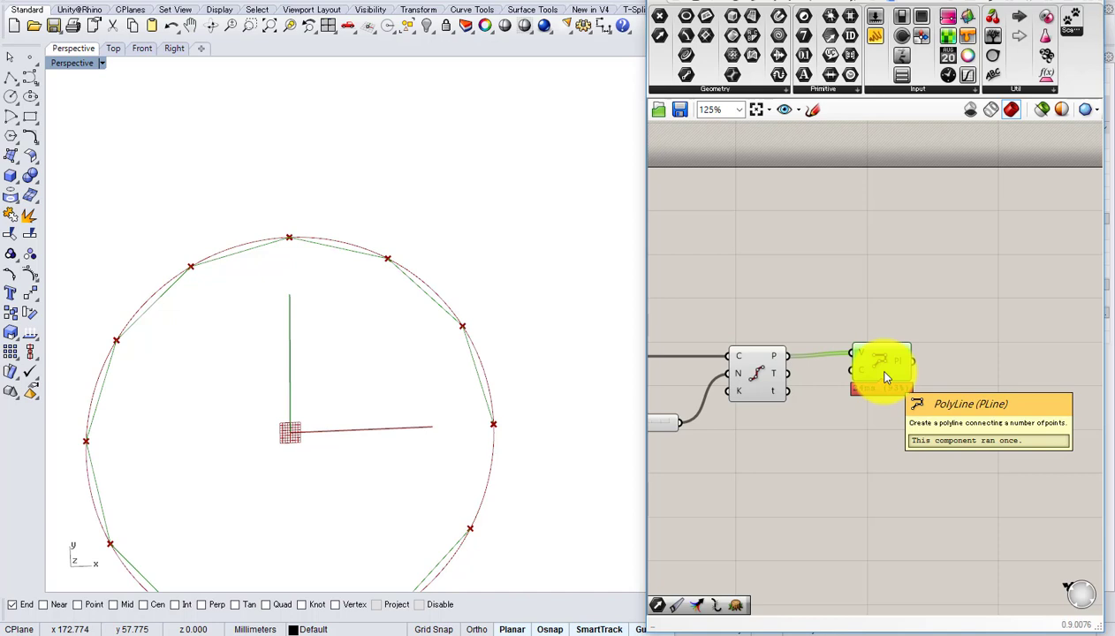
drag(885, 367, 870, 370)
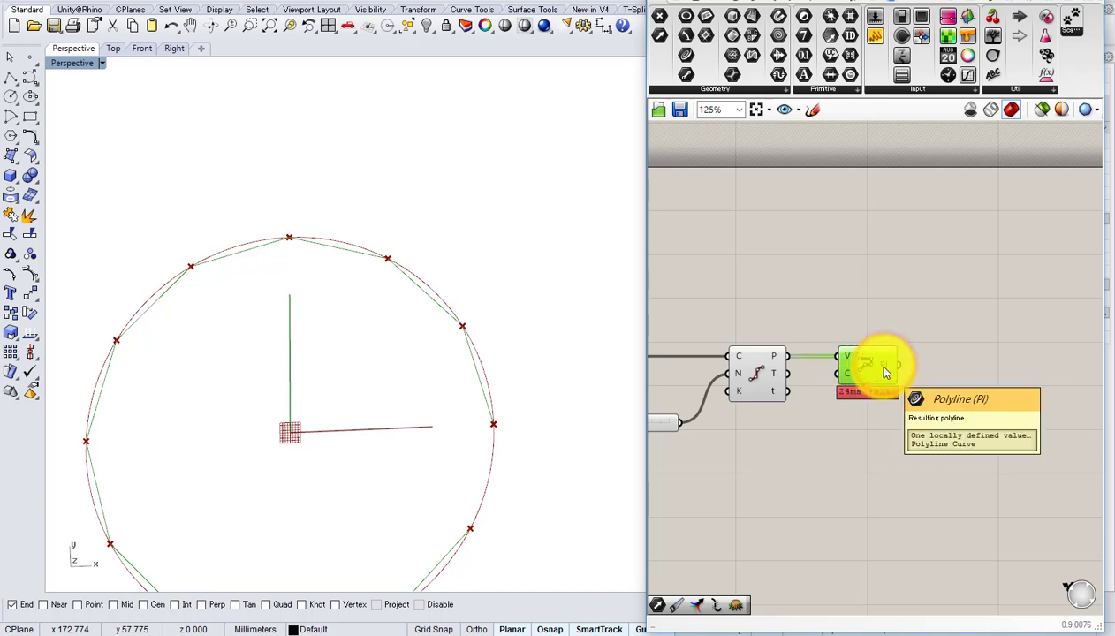
- Add an Explode component and feed the PolyLine output into its curve input
right_drag(886, 372, 817, 380)
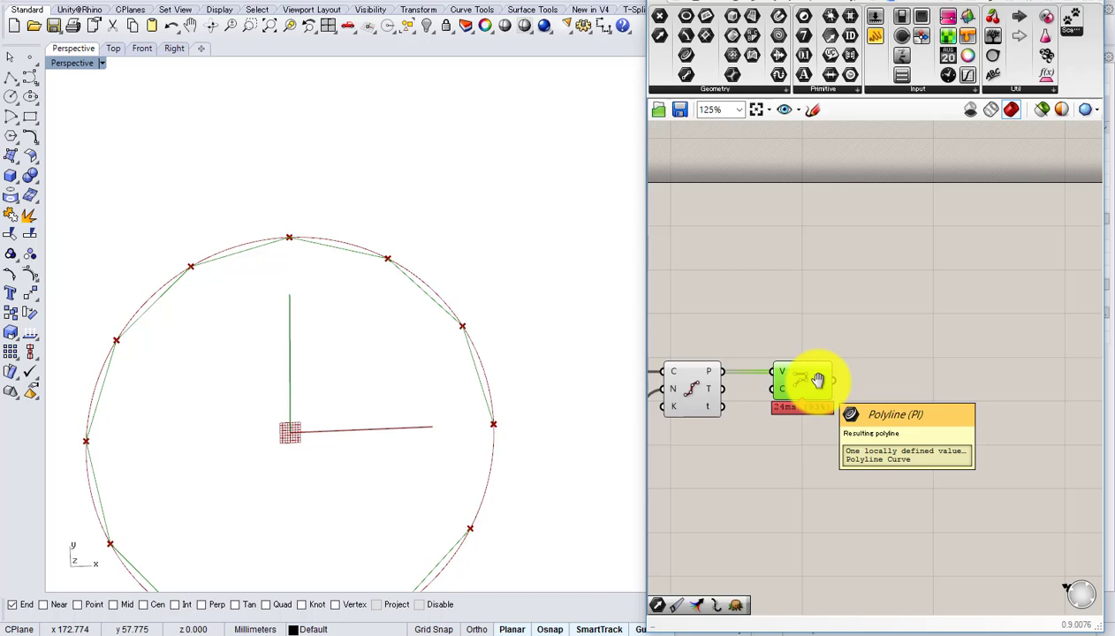
right_drag(817, 380, 793, 392)
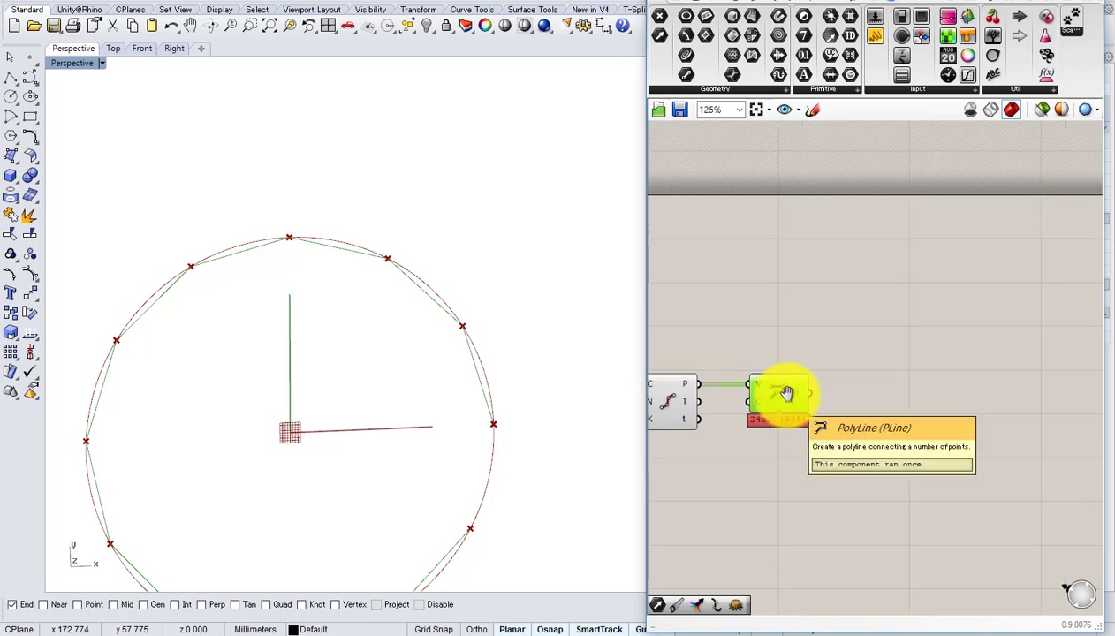
double_click(877, 388)
text(ex)
click(861, 353)
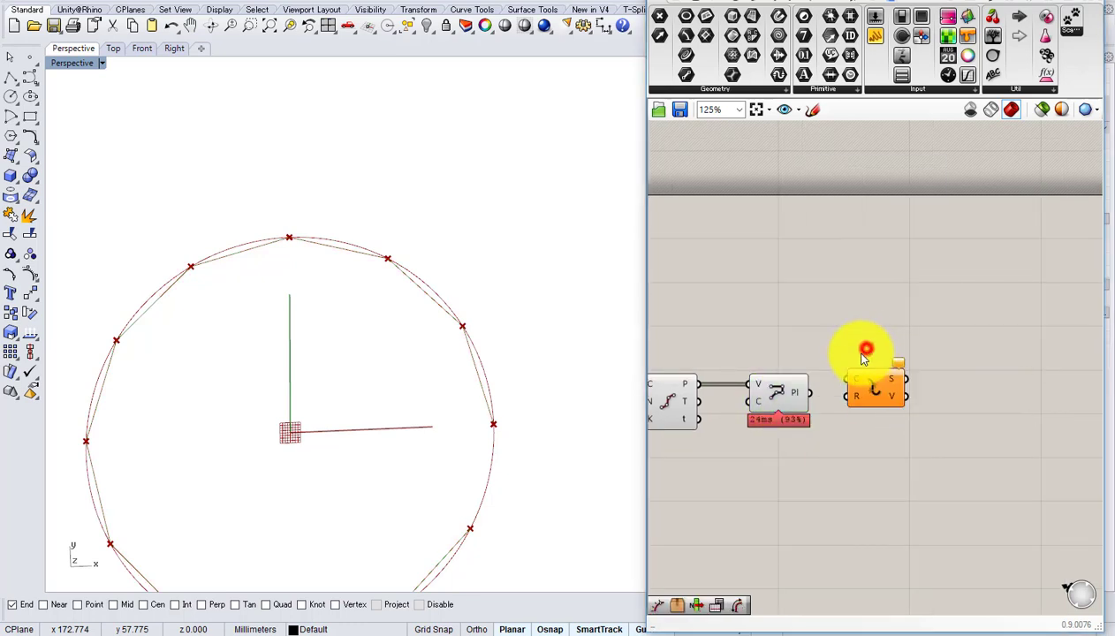
drag(780, 394, 863, 367)
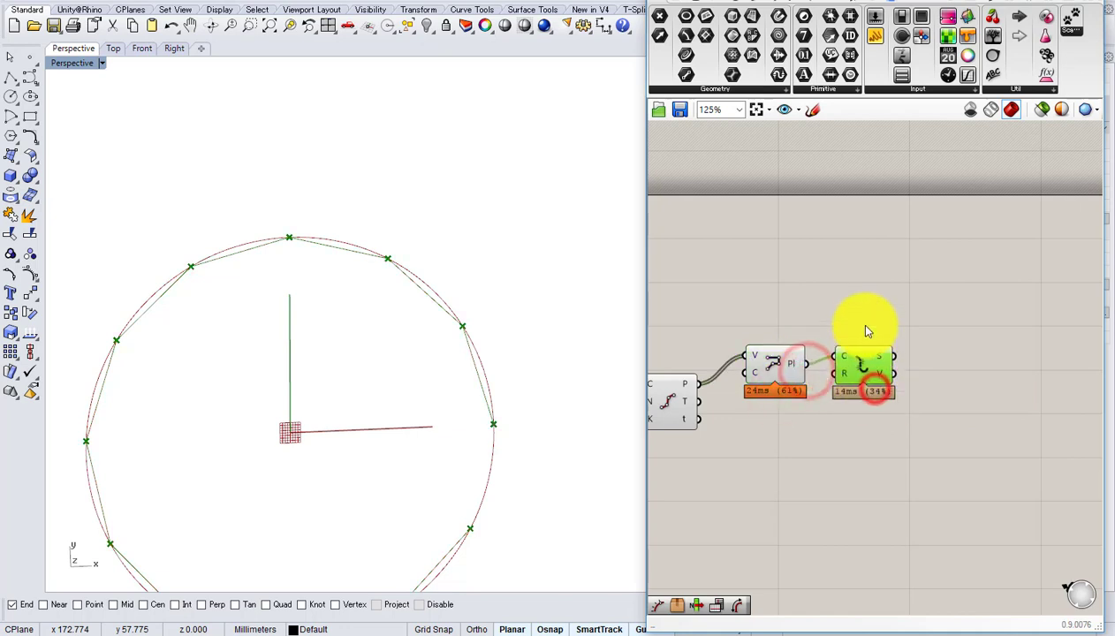
- Move the PolyLine and Explode components up beyond Divide Curve and check the exploded segments output
drag(863, 326, 757, 306)
click(794, 371)
drag(841, 302, 834, 304)
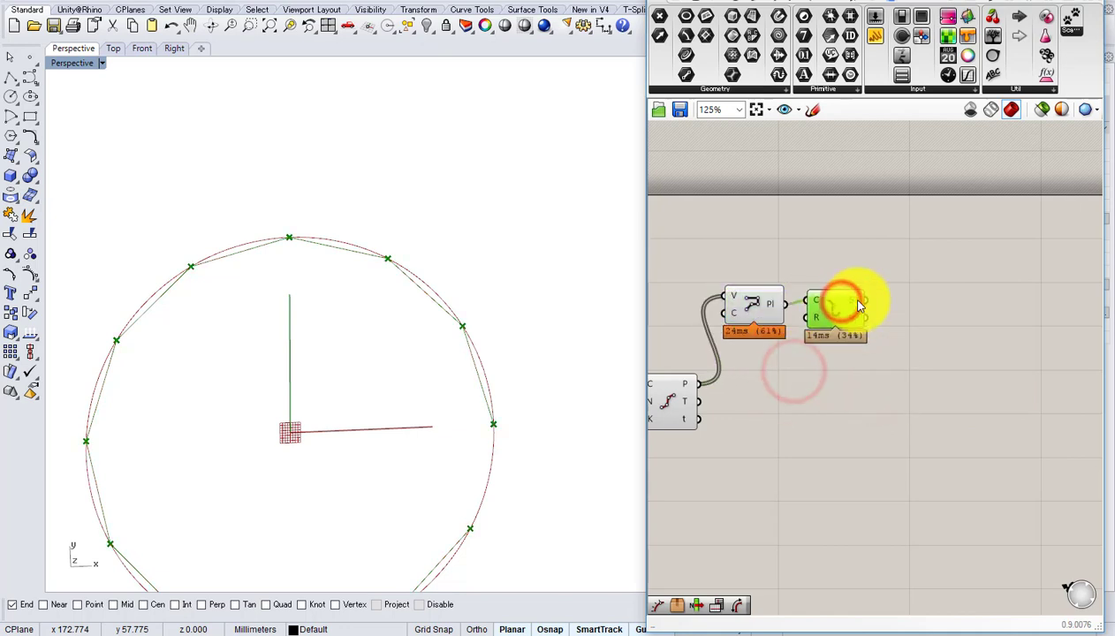
mouse_move(858, 305)
mouse_move(815, 347)
right_down()
mouse_move(926, 321)
mouse_move(819, 340)
right_up()
mouse_move(798, 365)
scroll(853, 312, up, 1)
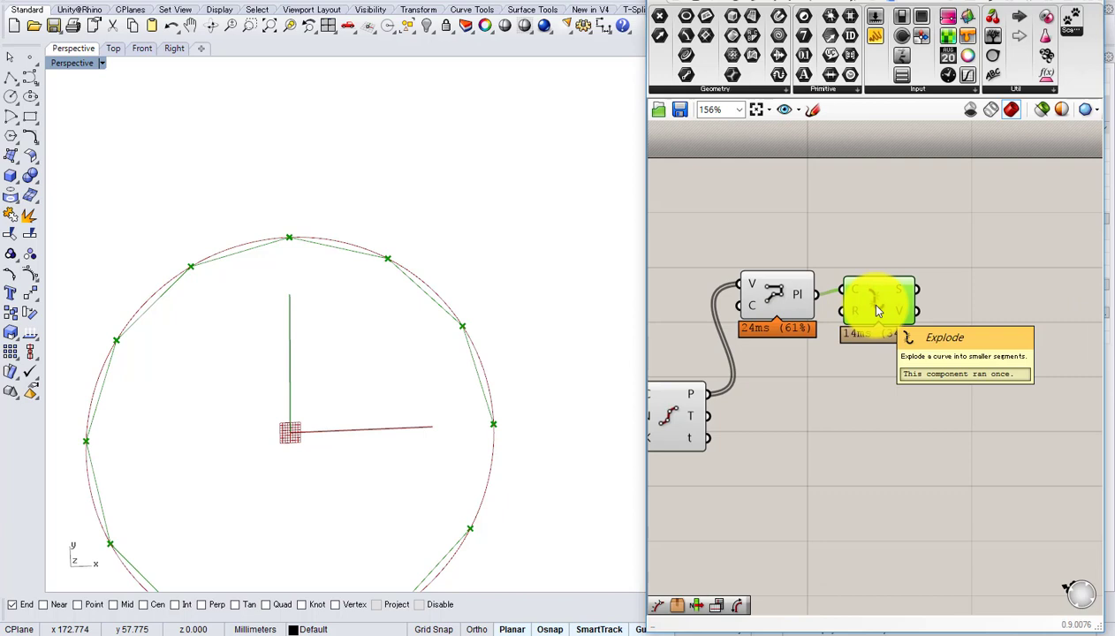
mouse_move(900, 292)
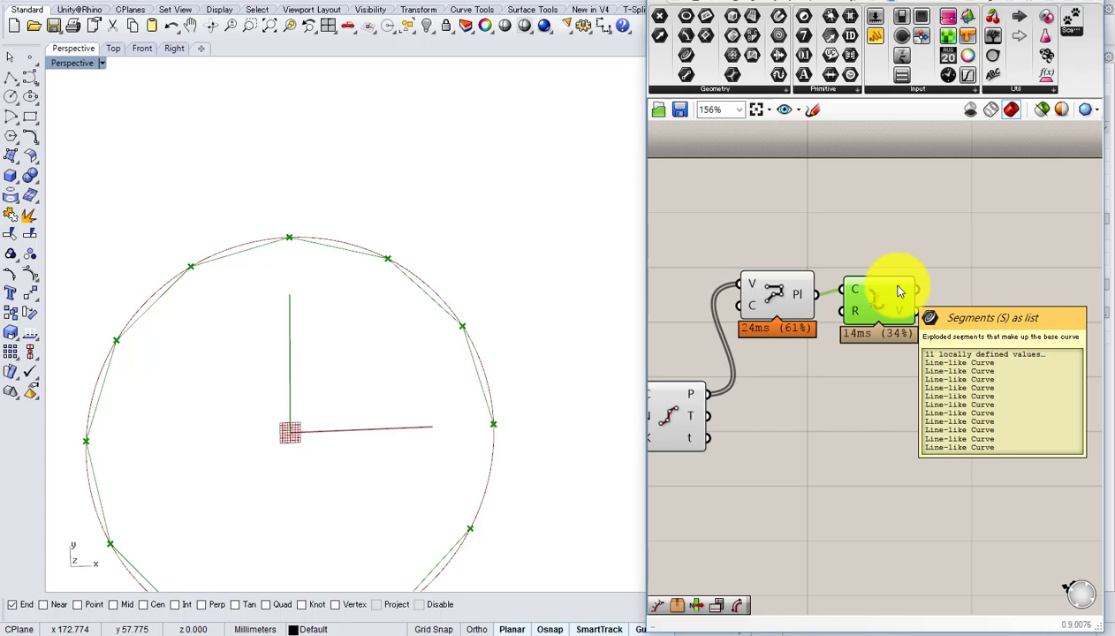
- Turn off the preview of both the PolyLine and Explode components
right_drag(799, 396, 985, 386)
scroll(940, 322, down, 2)
scroll(893, 341, up, 2)
drag(990, 393, 857, 277)
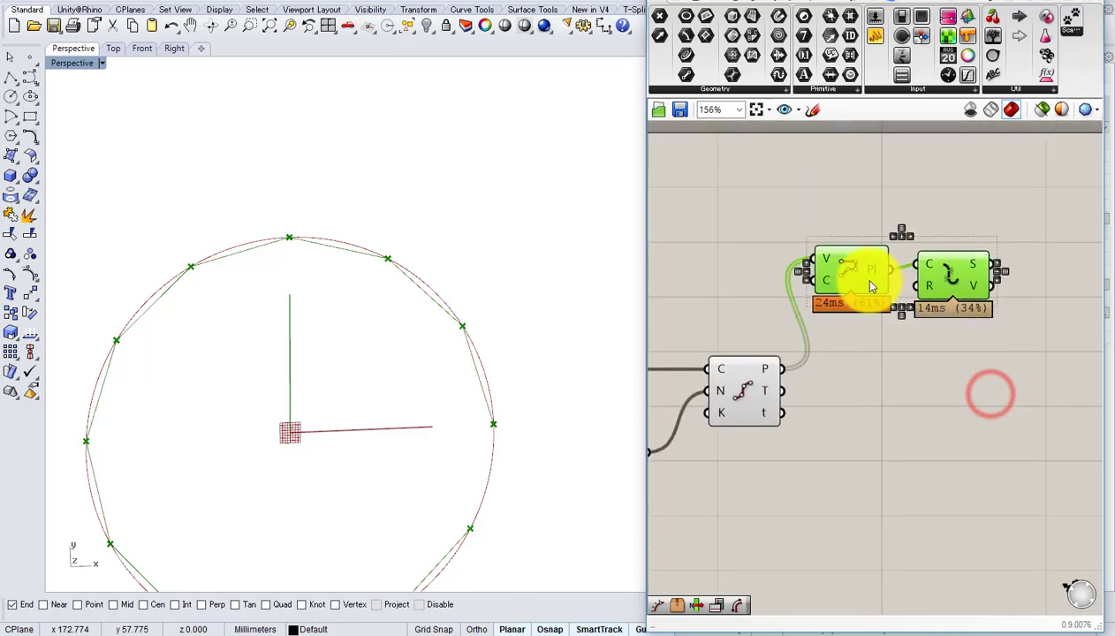
middle_click(869, 284)
click(906, 231)
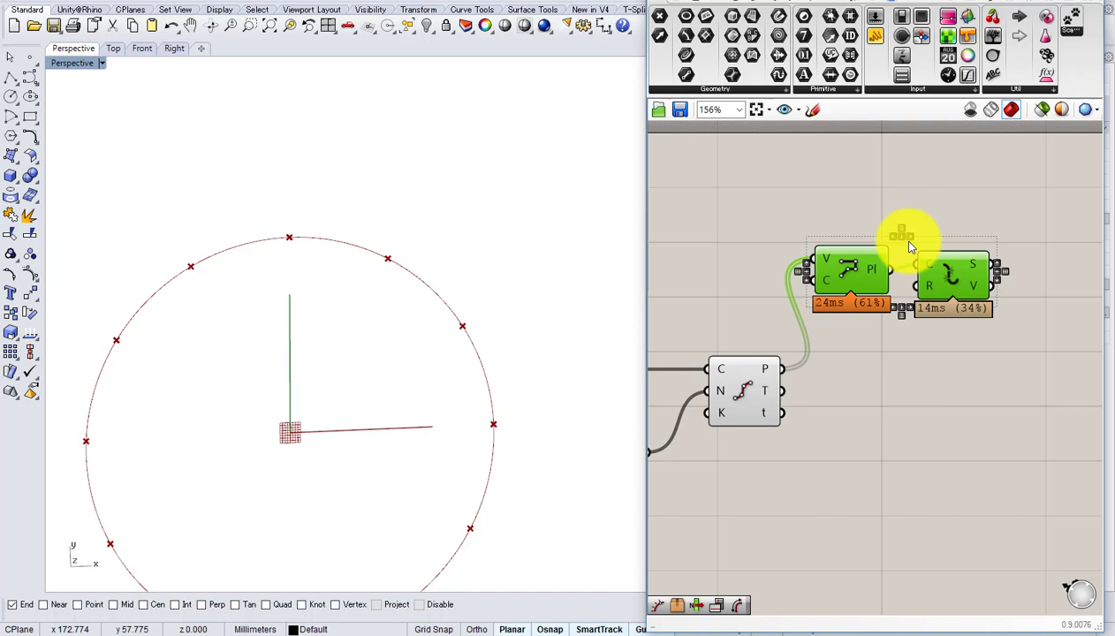
- Delete the Explode component from the definition
right_drag(1002, 267, 921, 276)
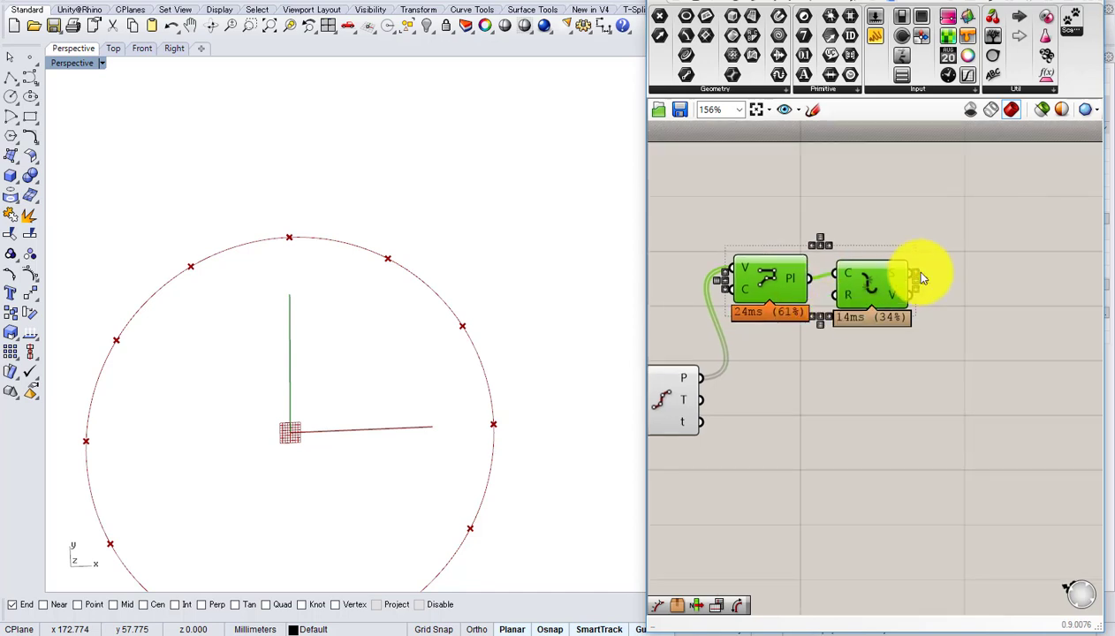
click(870, 308)
click(862, 286)
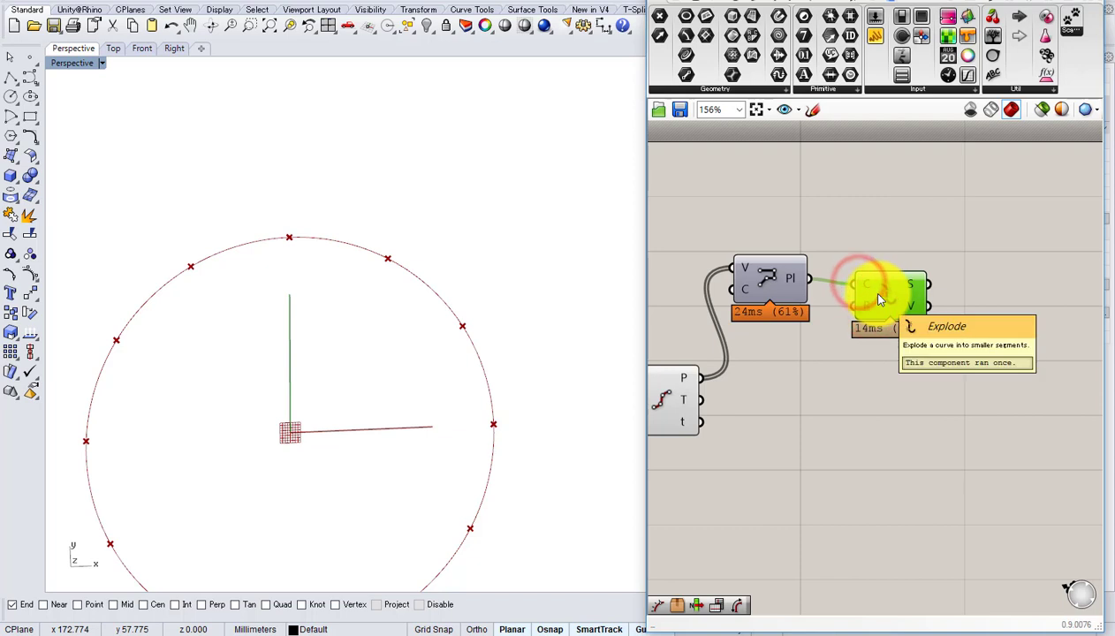
key(Delete)
- Turn the preview of the PolyLine component back on
middle_click(776, 273)
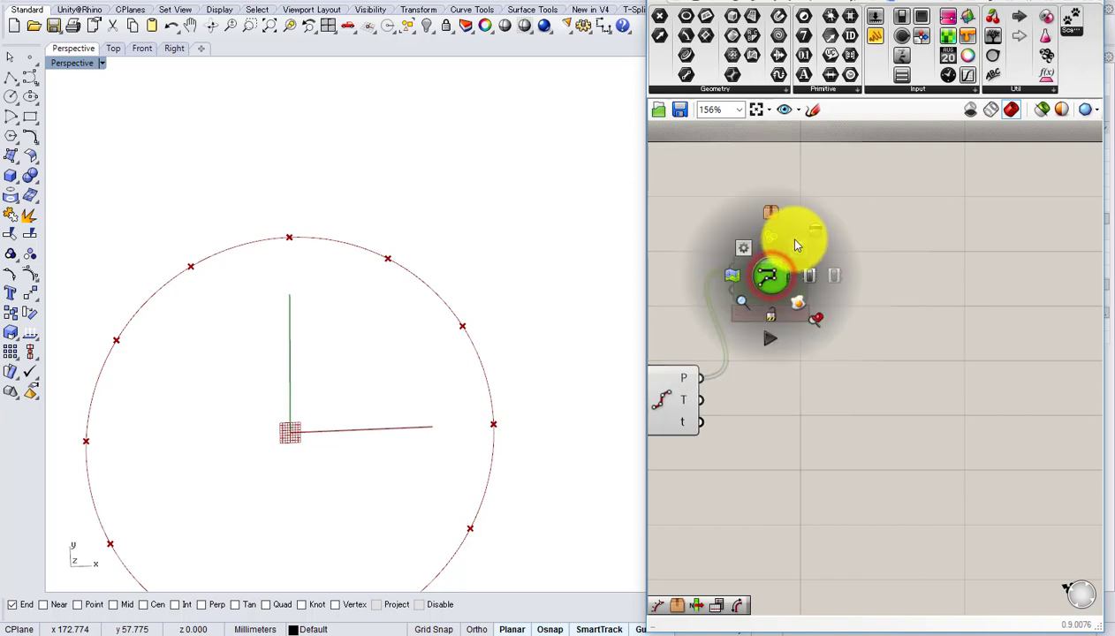
click(783, 235)
mouse_move(796, 265)
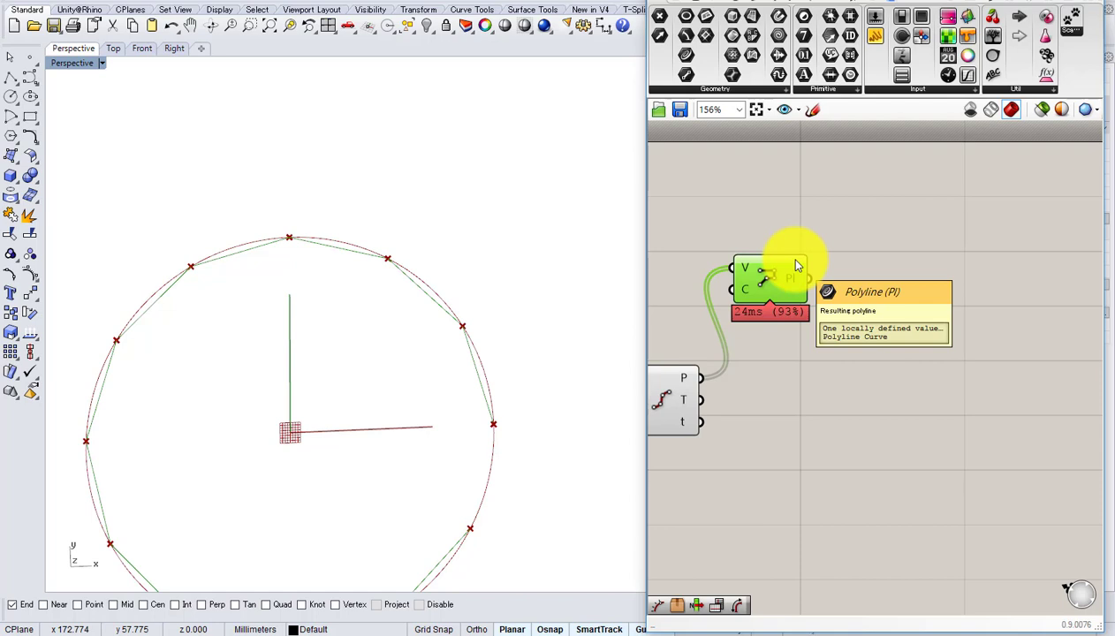
- Add an Explode component, connect the PolyLine output to its curve input, and align it beside PolyLine
right_drag(816, 281, 738, 303)
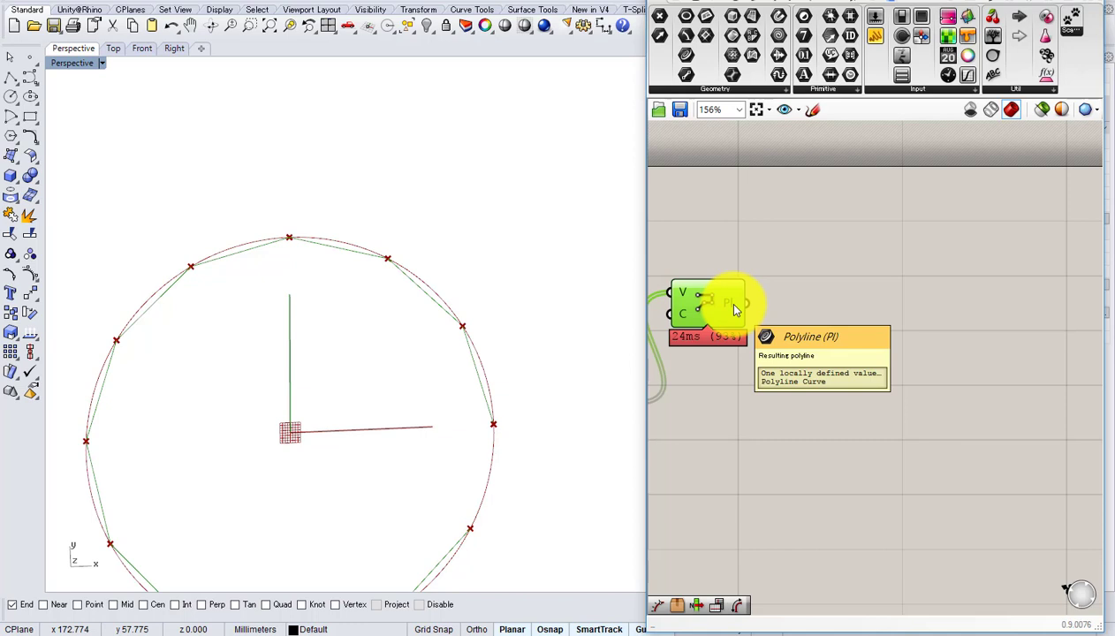
double_click(829, 309)
text(ex)
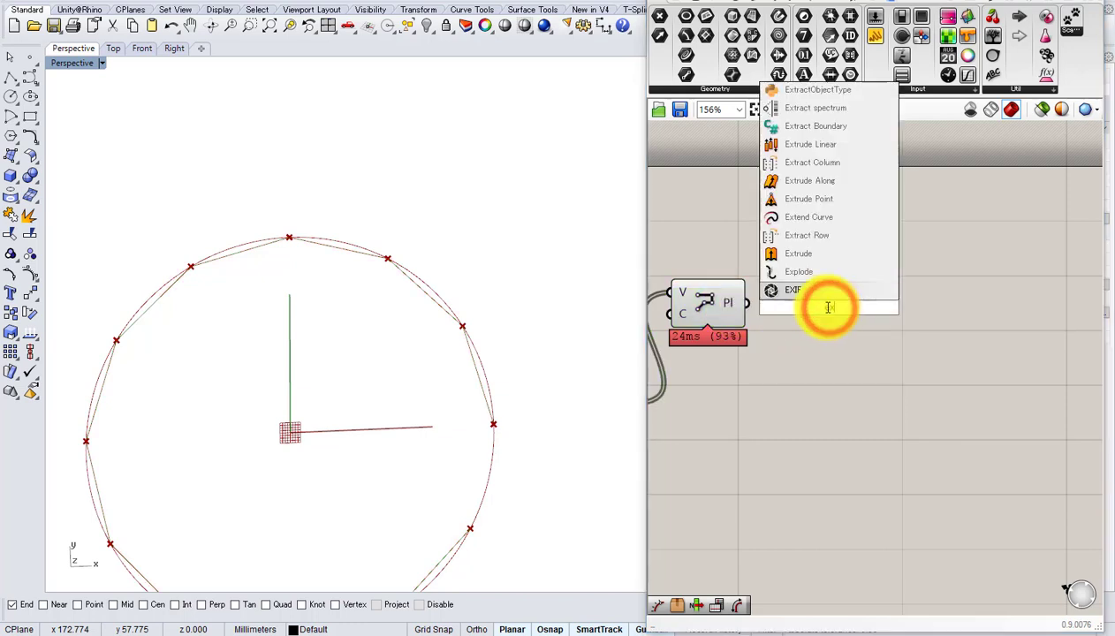
click(792, 288)
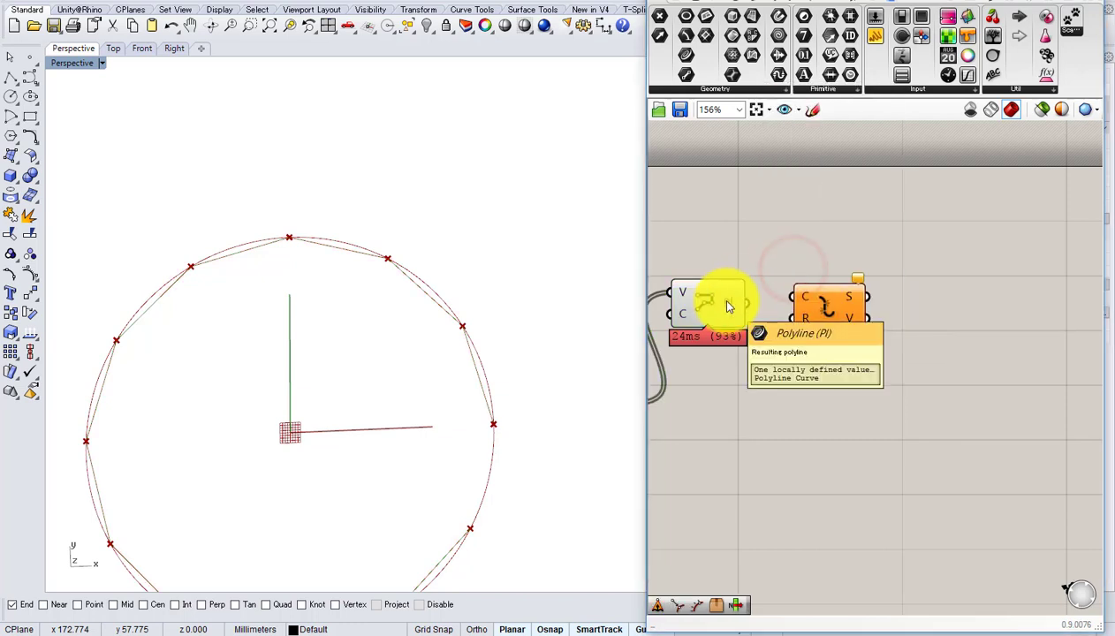
drag(707, 310, 721, 287)
right_drag(719, 289, 827, 292)
drag(826, 291, 799, 263)
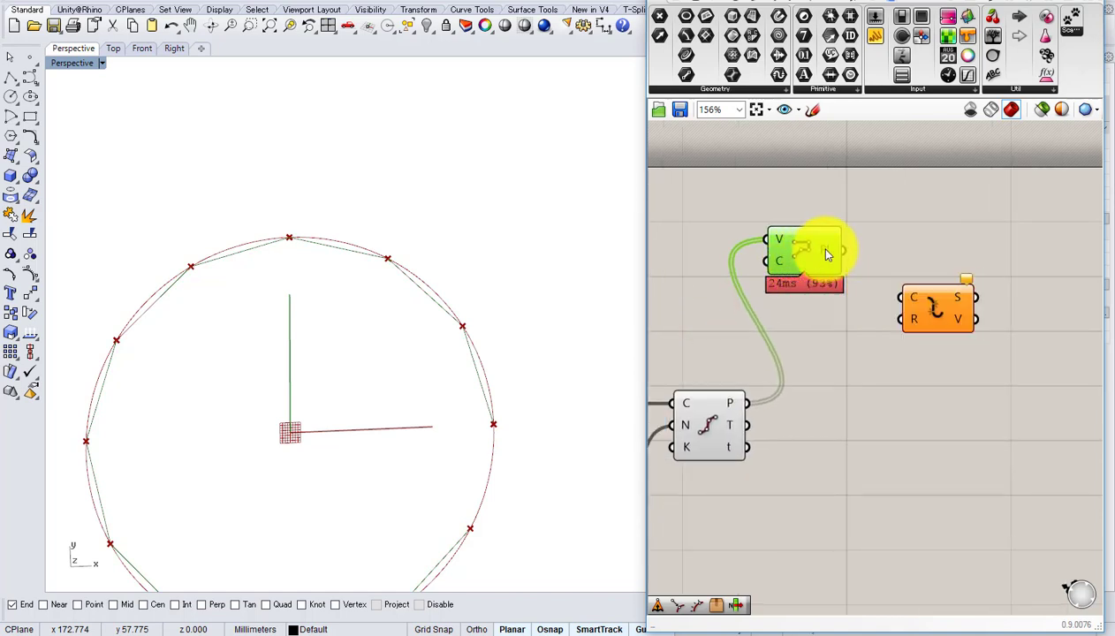
drag(826, 250, 908, 292)
drag(928, 297, 892, 254)
- Add a List Item component and feed the exploded segments into its list input
right_drag(922, 266, 788, 275)
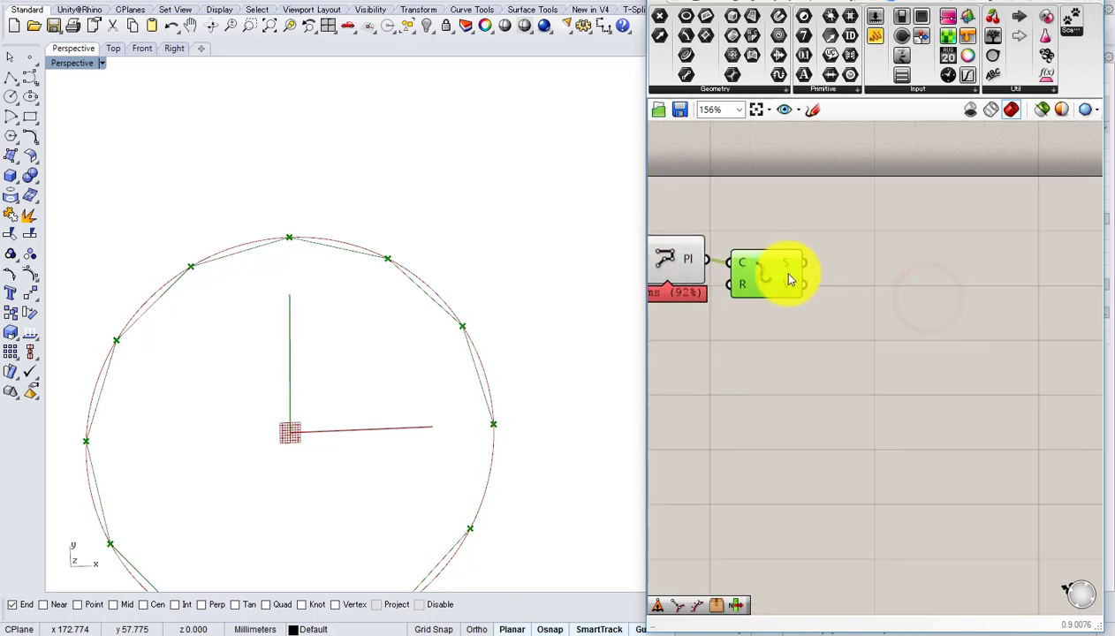
double_click(926, 278)
text(item)
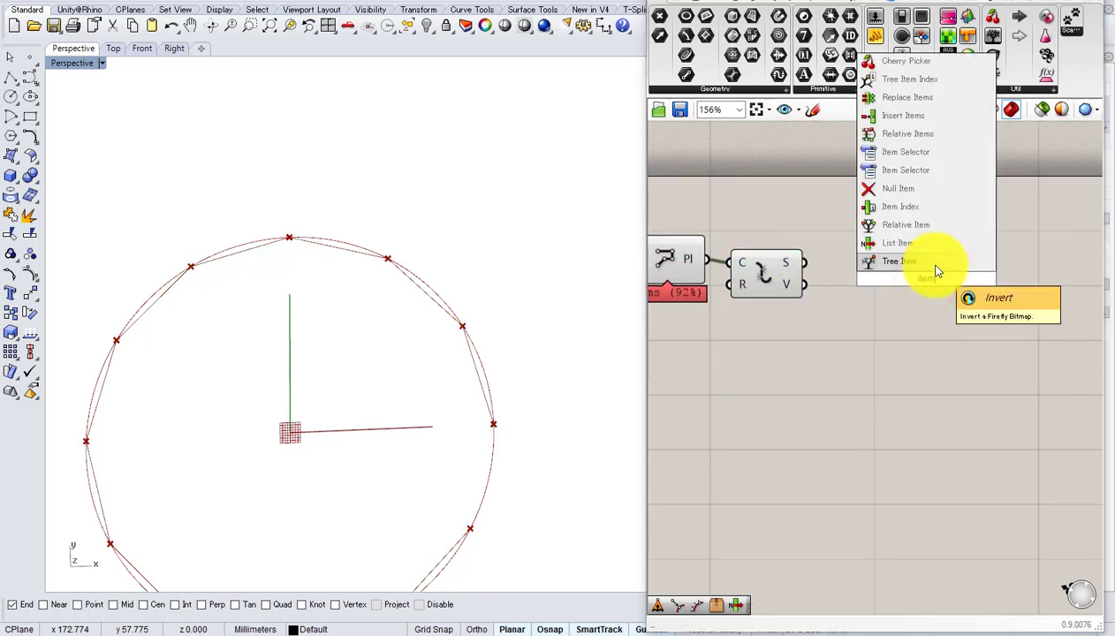
click(910, 242)
drag(805, 263, 890, 257)
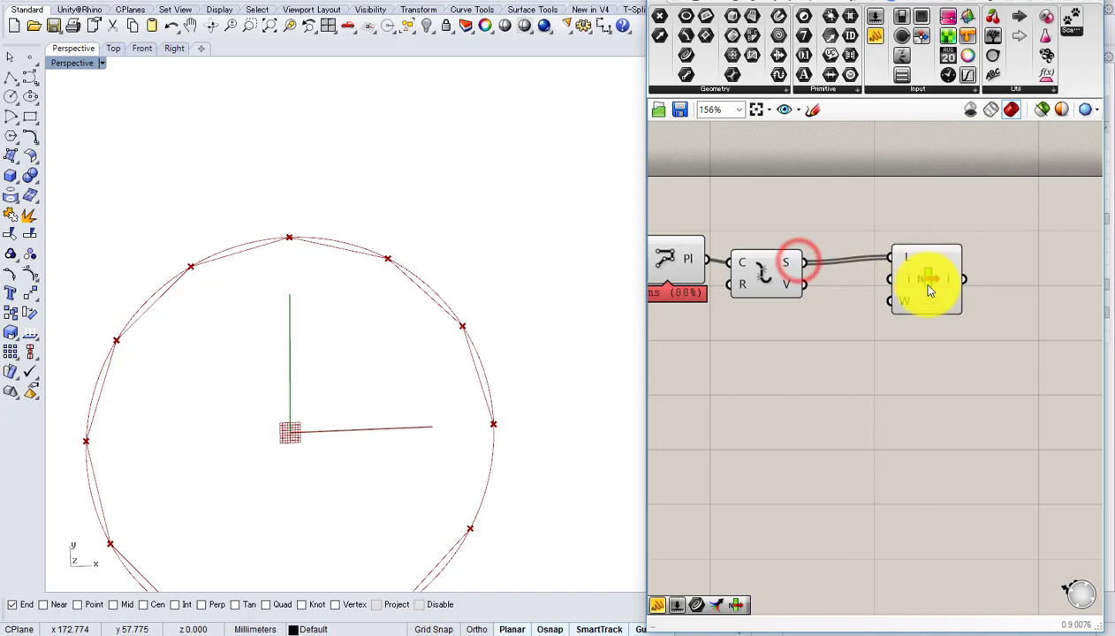
drag(930, 289, 901, 269)
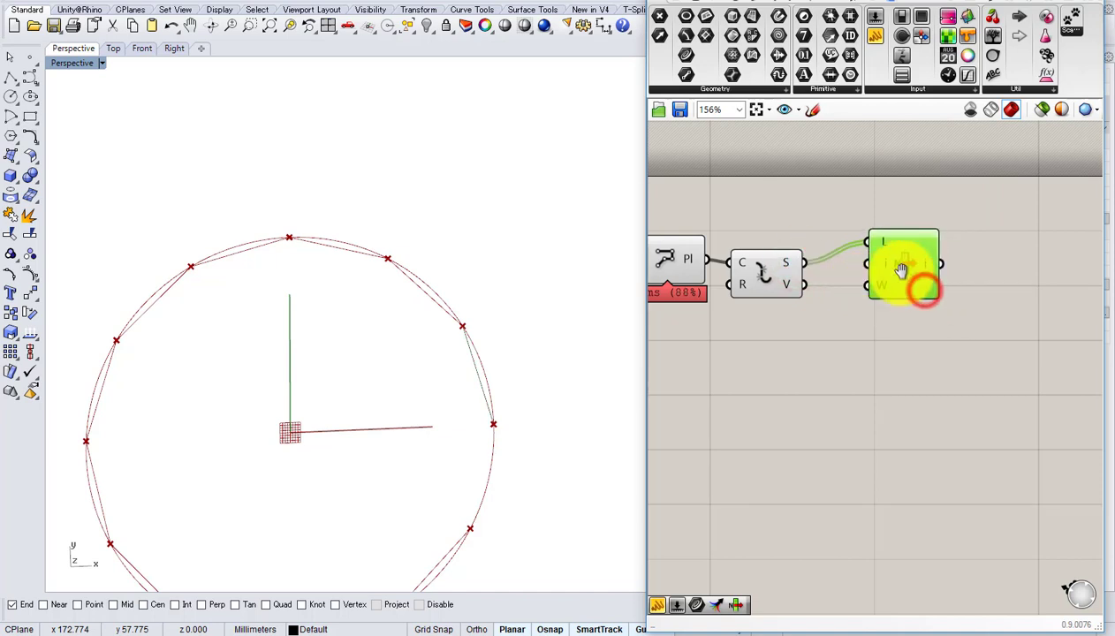
- Set the PolyLine component's C input to True to close the polyline
right_drag(901, 270, 979, 236)
shift+right_drag(429, 311, 428, 226)
scroll(428, 228, down, 2)
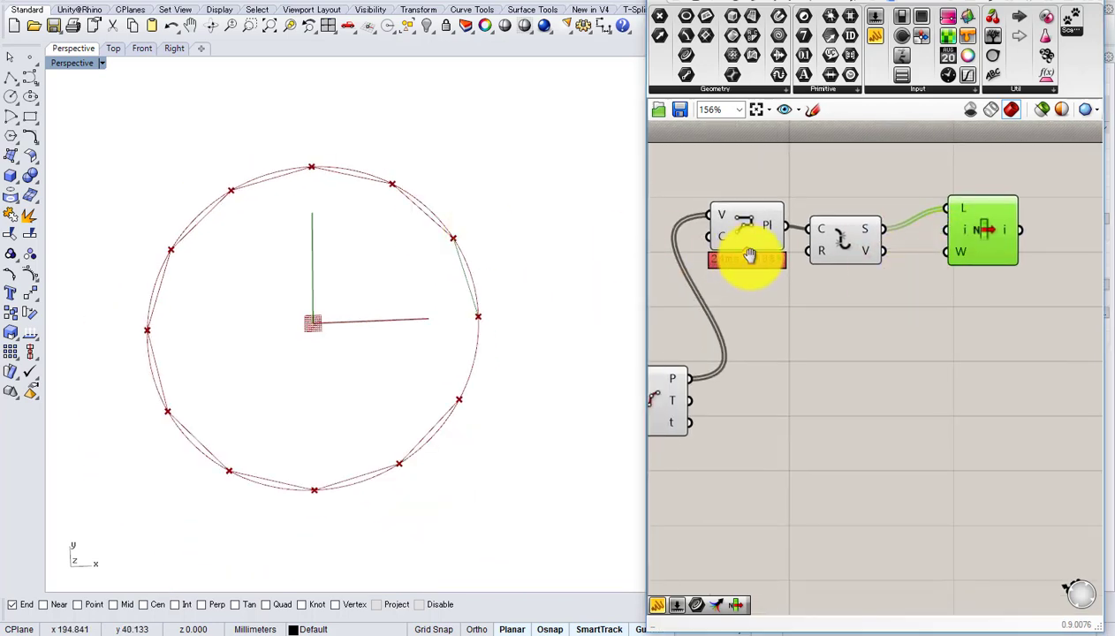
scroll(749, 256, up, 3)
right_click(780, 240)
mouse_move(832, 386)
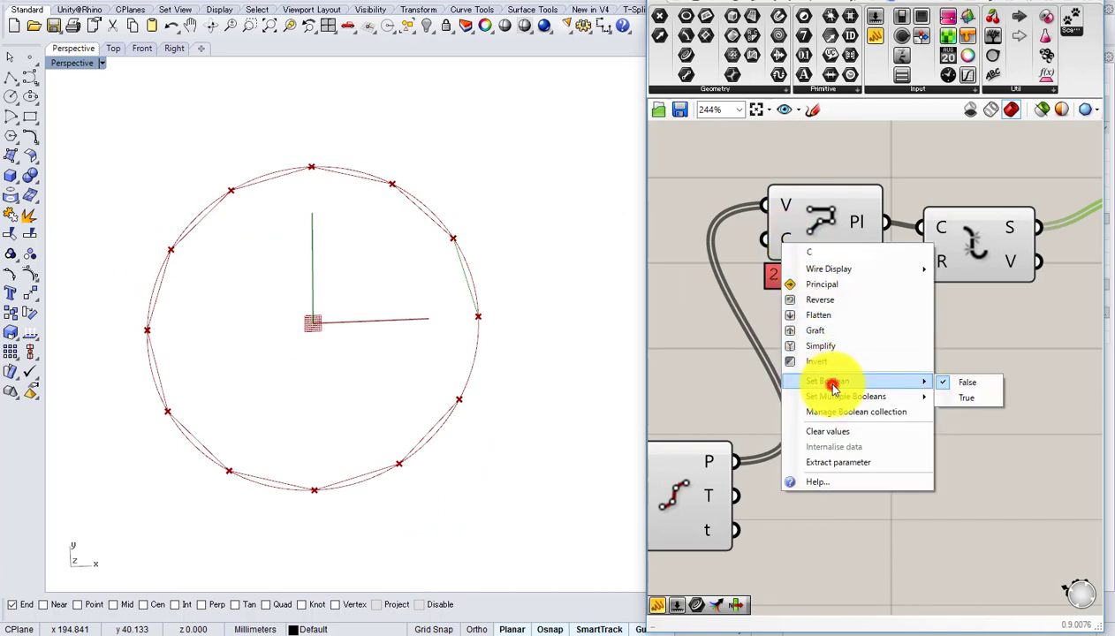
click(967, 397)
- Try extracting an item from the Divide Curve points with a new List Item component wired to the P output
right_drag(1025, 241, 859, 311)
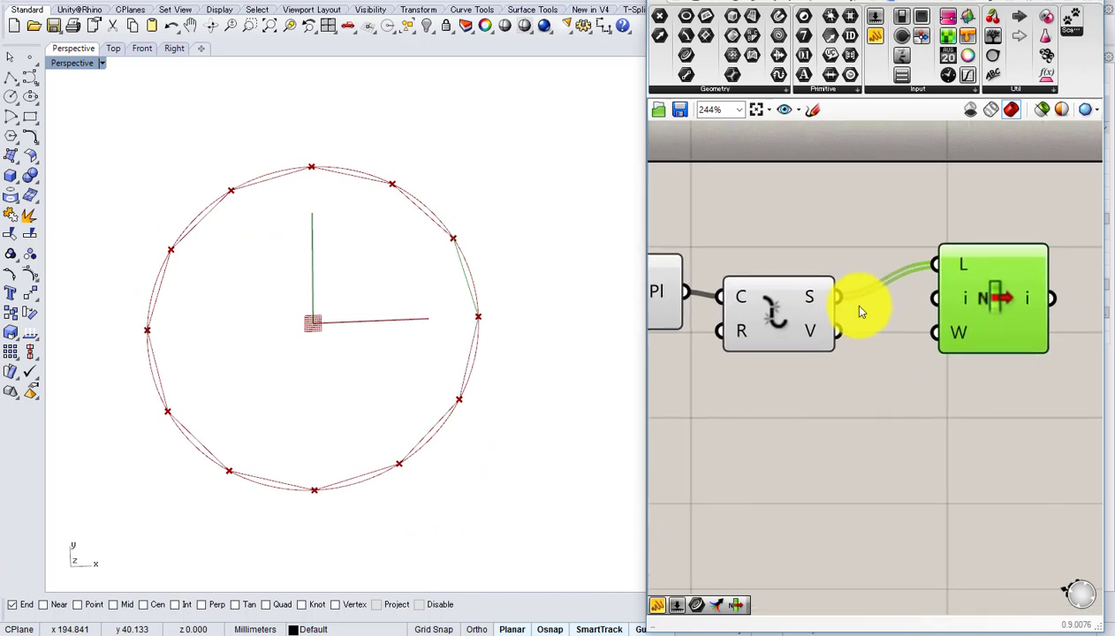
scroll(786, 316, down, 1)
right_drag(767, 318, 912, 291)
click(691, 484)
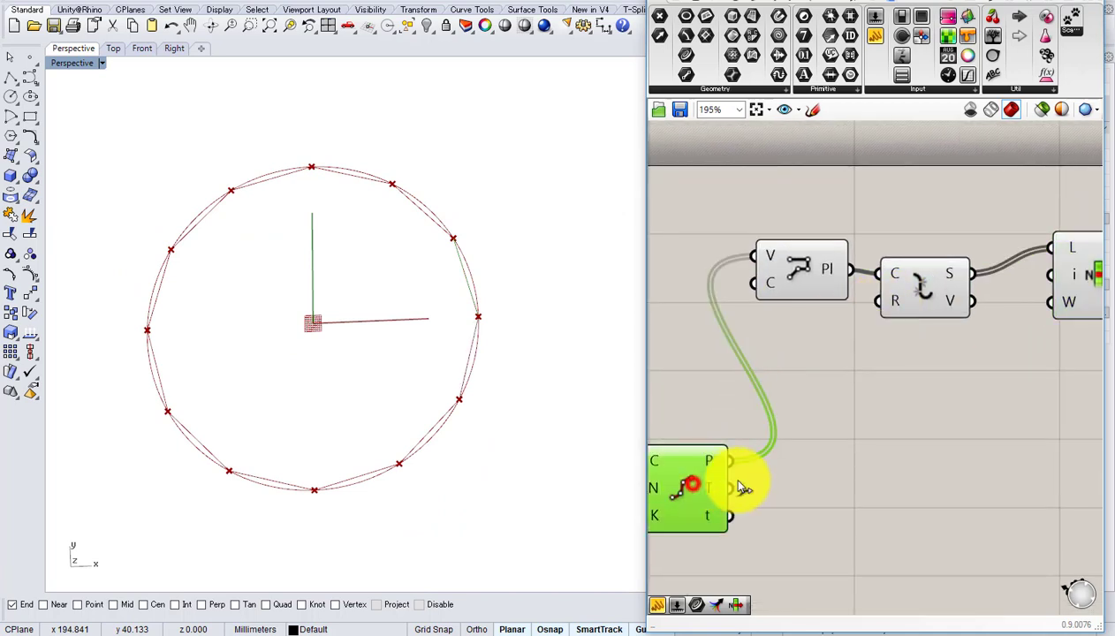
double_click(834, 467)
text(item)
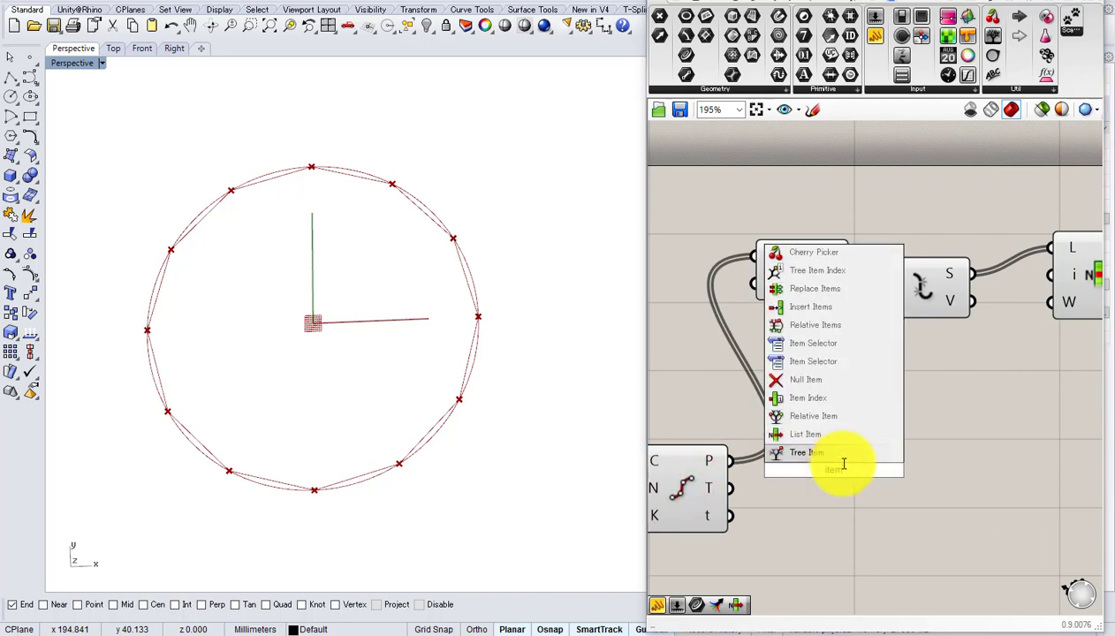
click(800, 434)
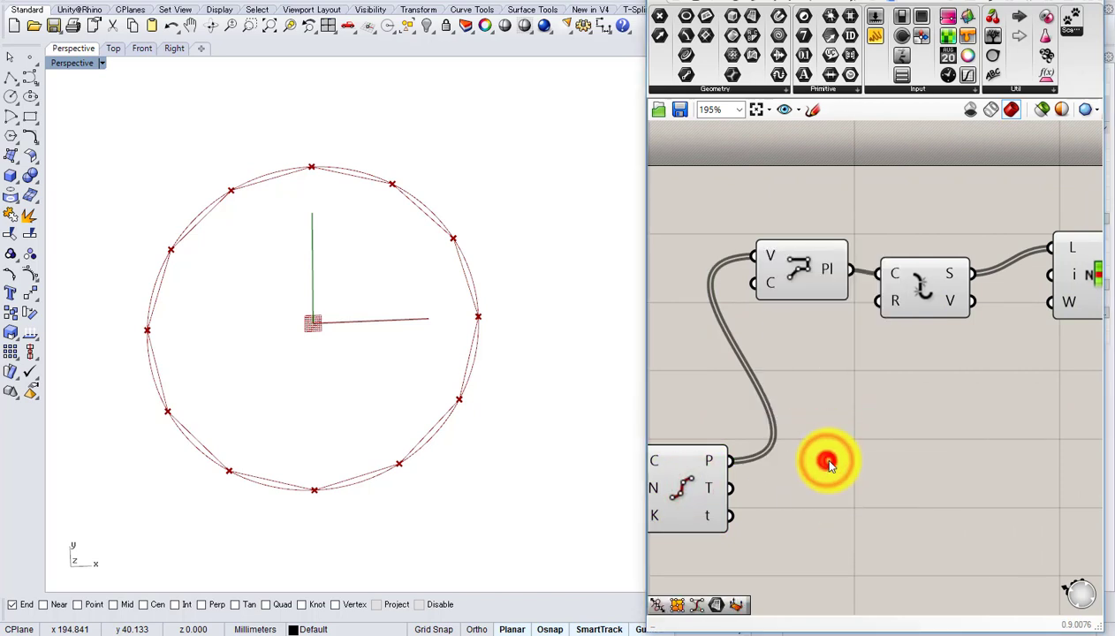
click(829, 465)
double_click(829, 467)
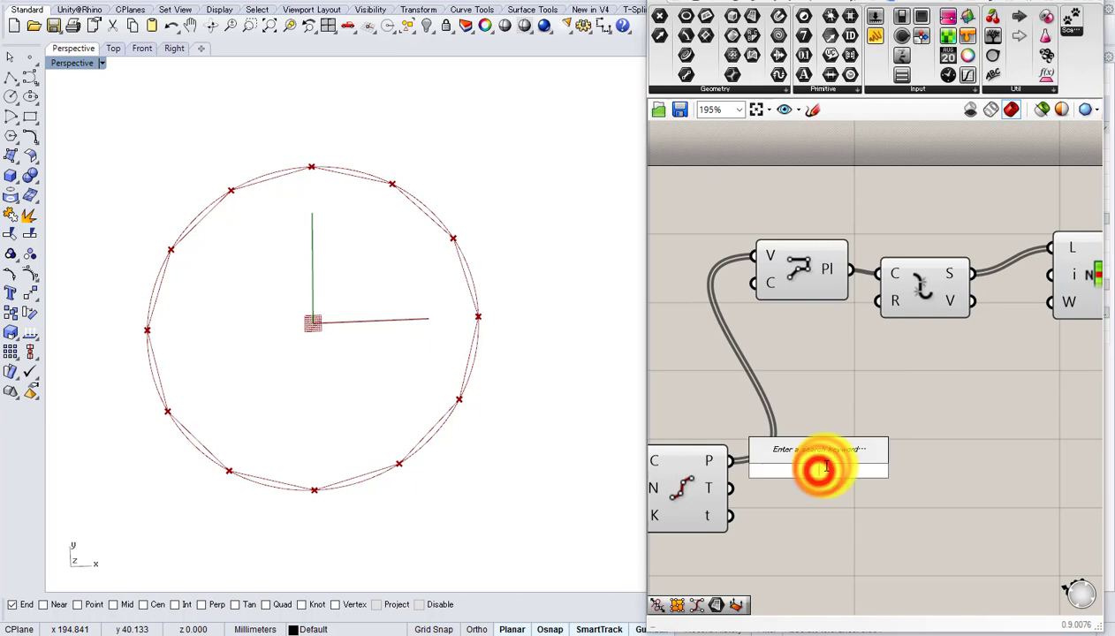
text(item)
click(839, 435)
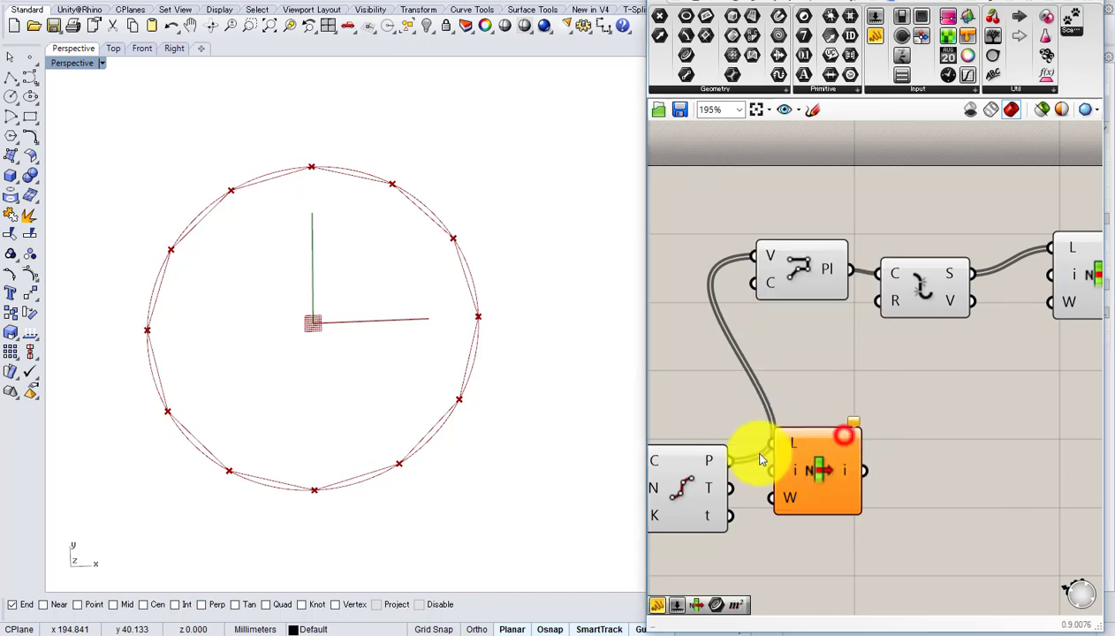
drag(730, 460, 772, 444)
click(807, 458)
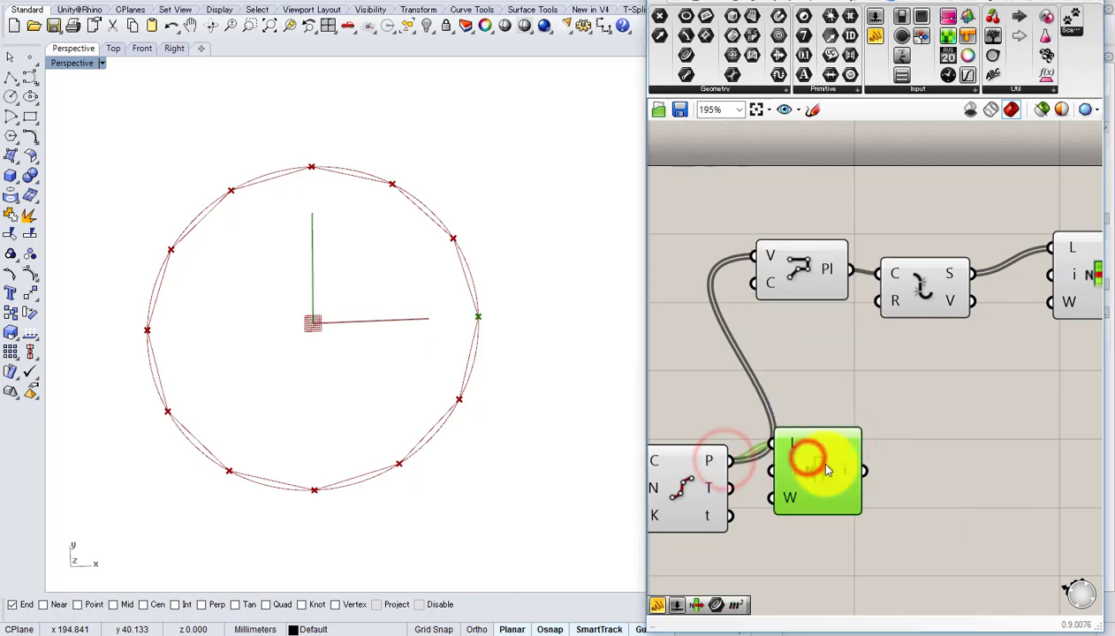
right_drag(828, 470, 728, 505)
drag(728, 505, 779, 512)
key(Delete)
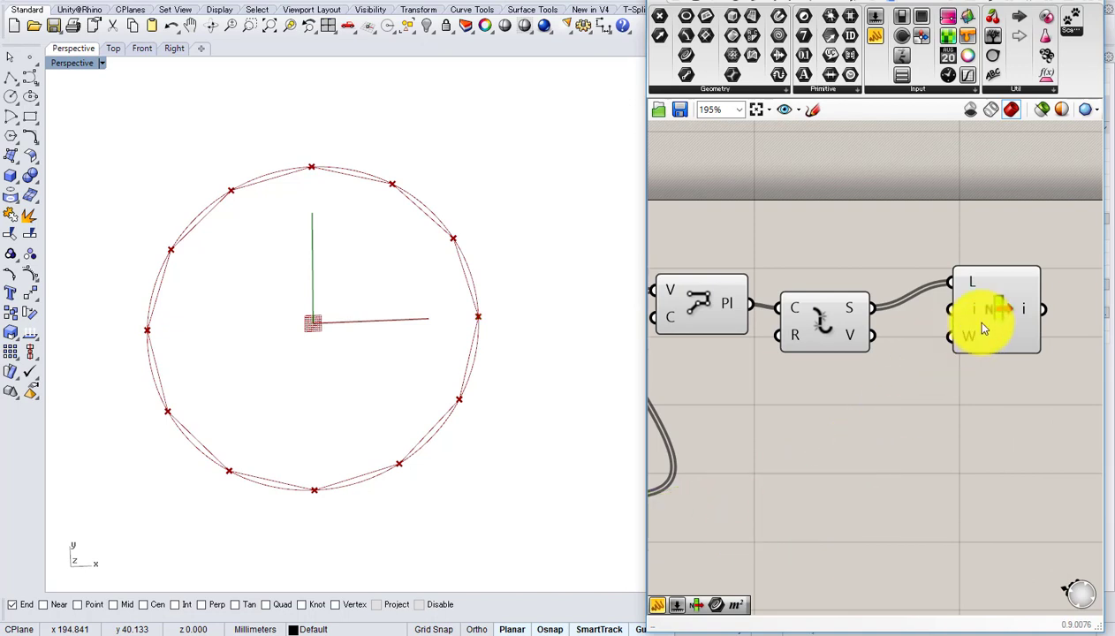
- Reposition the List Item component beside Explode and add a Shift List component fed by the exploded segments
drag(1012, 305, 975, 305)
right_drag(975, 305, 956, 349)
mouse_move(840, 355)
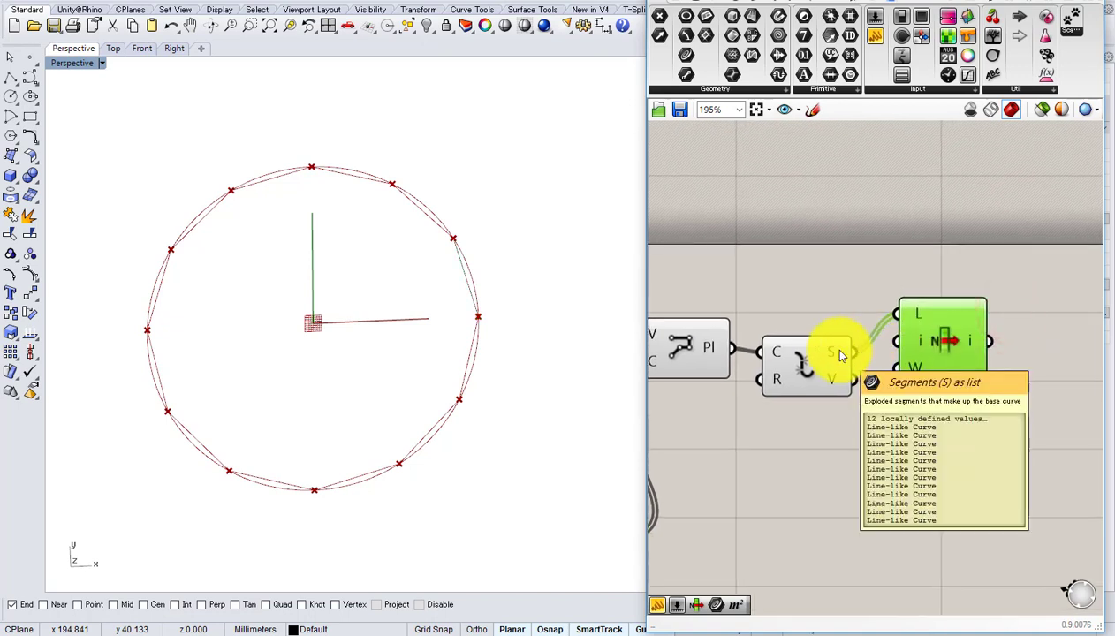
click(950, 357)
double_click(958, 441)
text(sh)
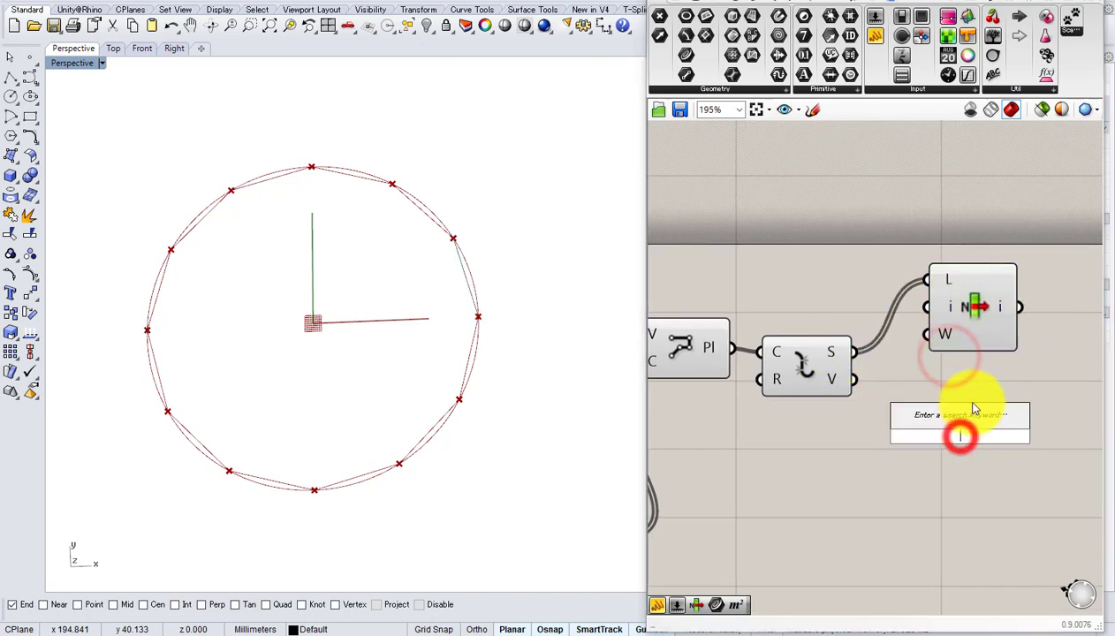
text(ift)
click(963, 383)
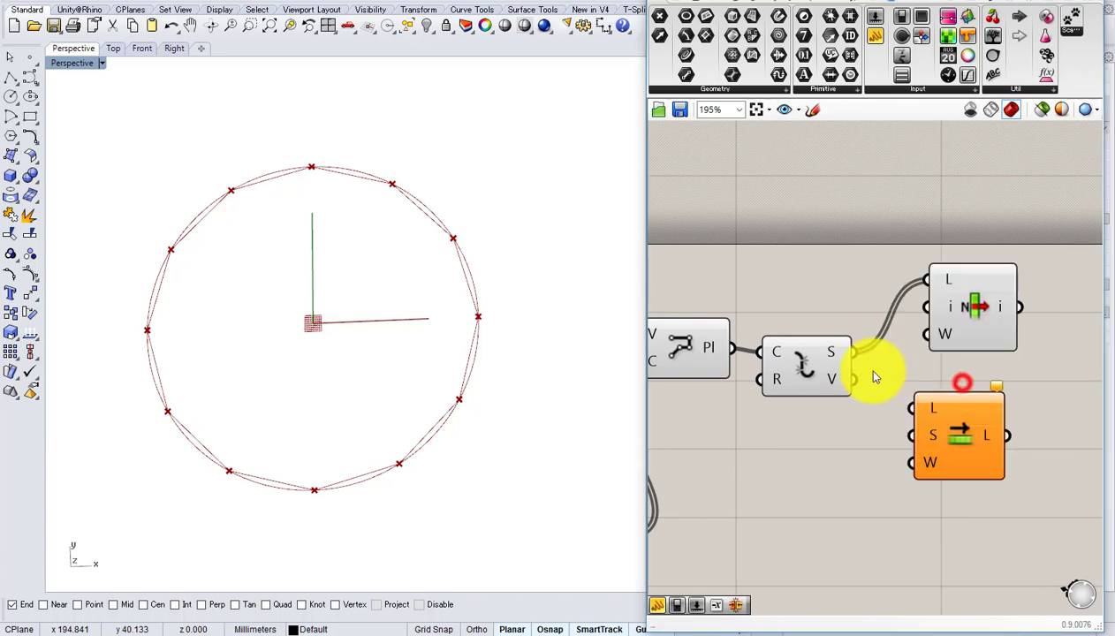
drag(850, 351, 911, 409)
- Add a Negative component and connect its y output to the shift offset input of Shift List
double_click(851, 455)
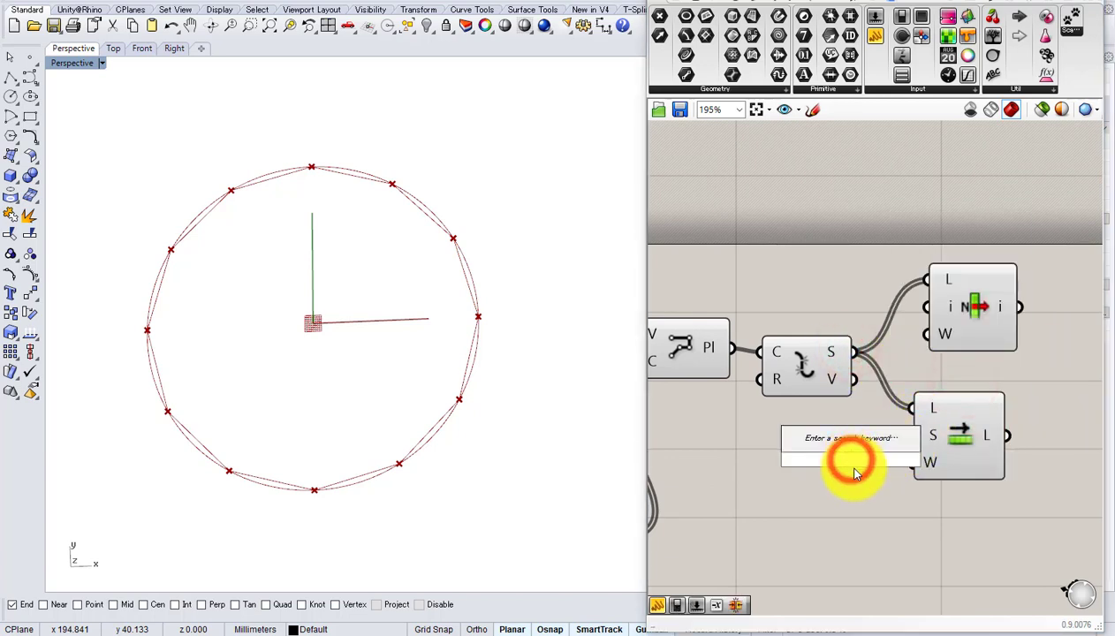
text(ne)
click(849, 443)
drag(866, 447, 911, 434)
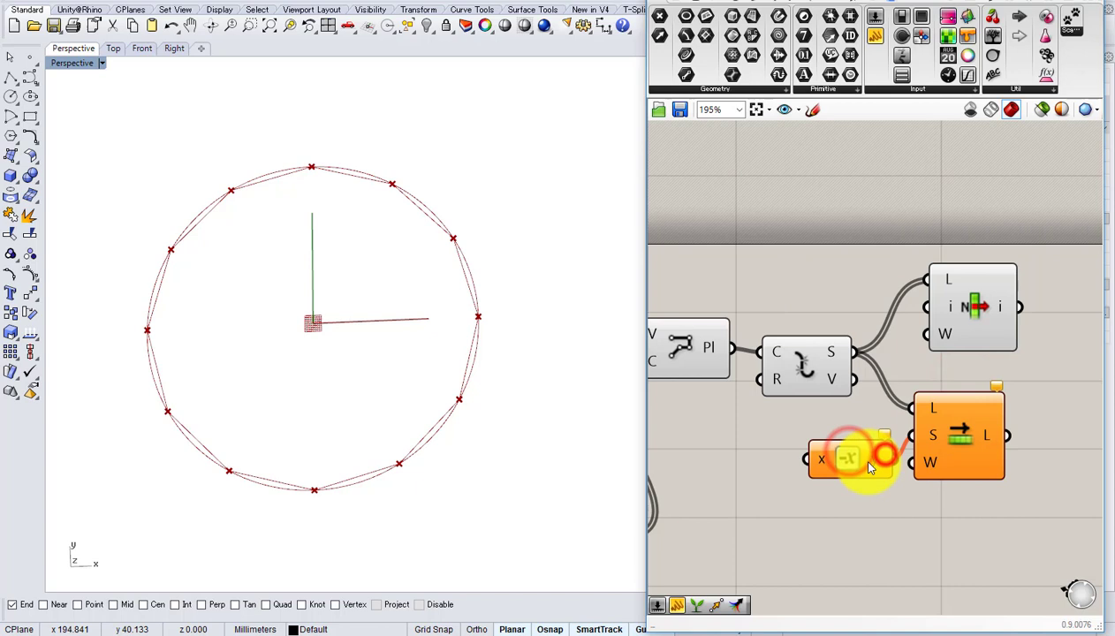
- Add a panel containing 1 and connect it to the x input of the Negative component
double_click(735, 501)
text(pa)
key(Return)
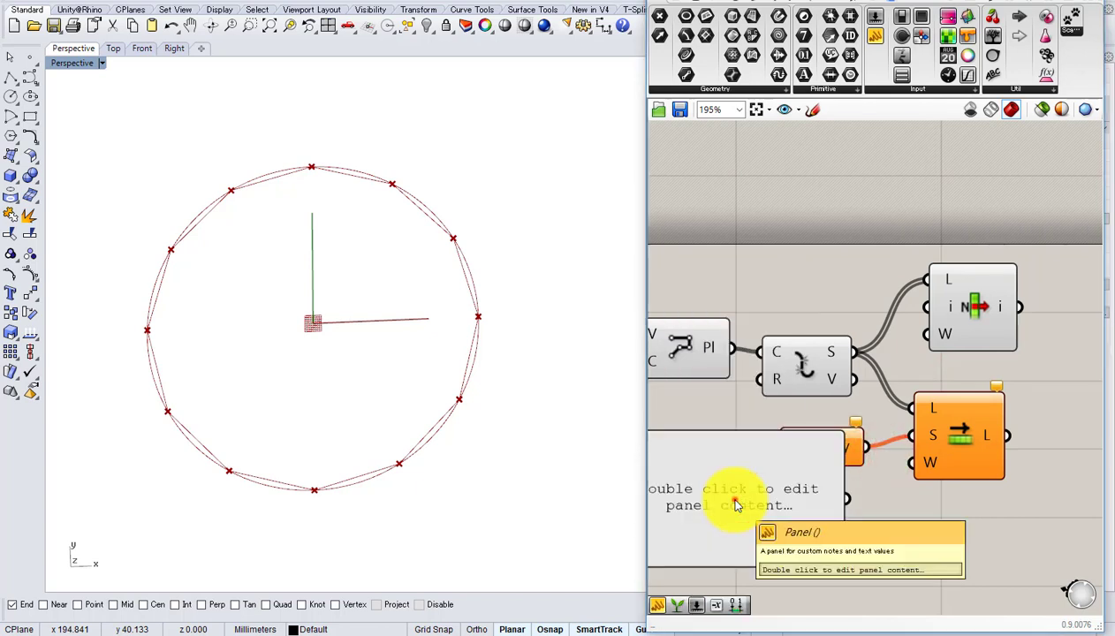
double_click(734, 501)
text(1)
right_drag(853, 537, 930, 506)
drag(921, 532, 857, 418)
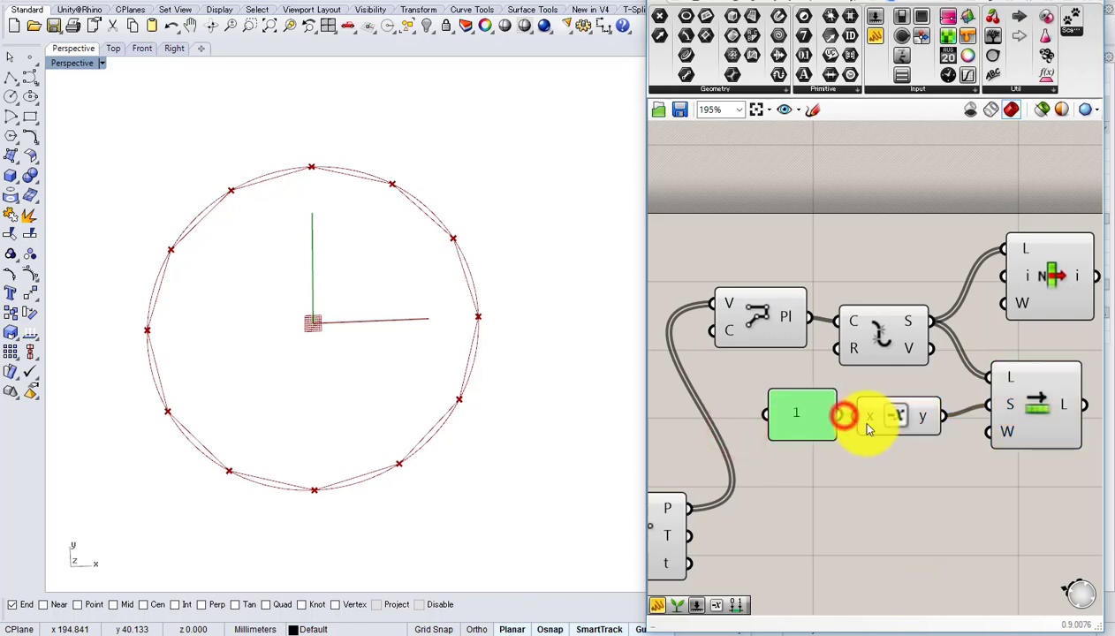
- Duplicate the List Item component, feed it the Shift List output, and place it directly beside Shift List
right_drag(1096, 432, 883, 459)
drag(834, 320, 949, 441)
drag(870, 433, 910, 396)
drag(956, 417, 952, 429)
drag(952, 429, 949, 437)
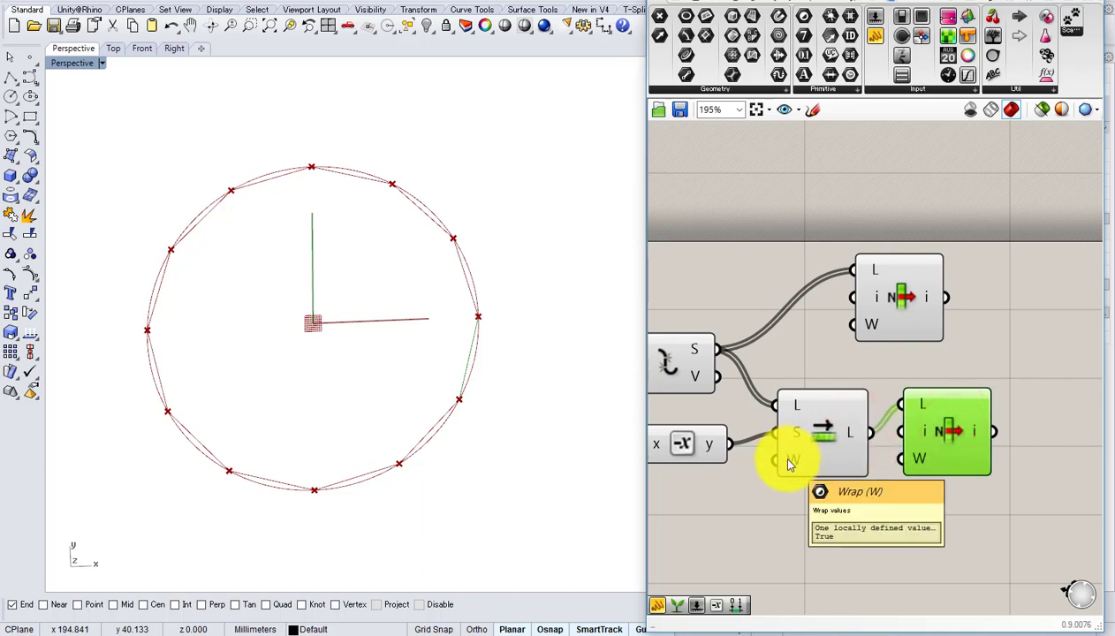
right_drag(980, 453, 904, 466)
drag(904, 463, 891, 461)
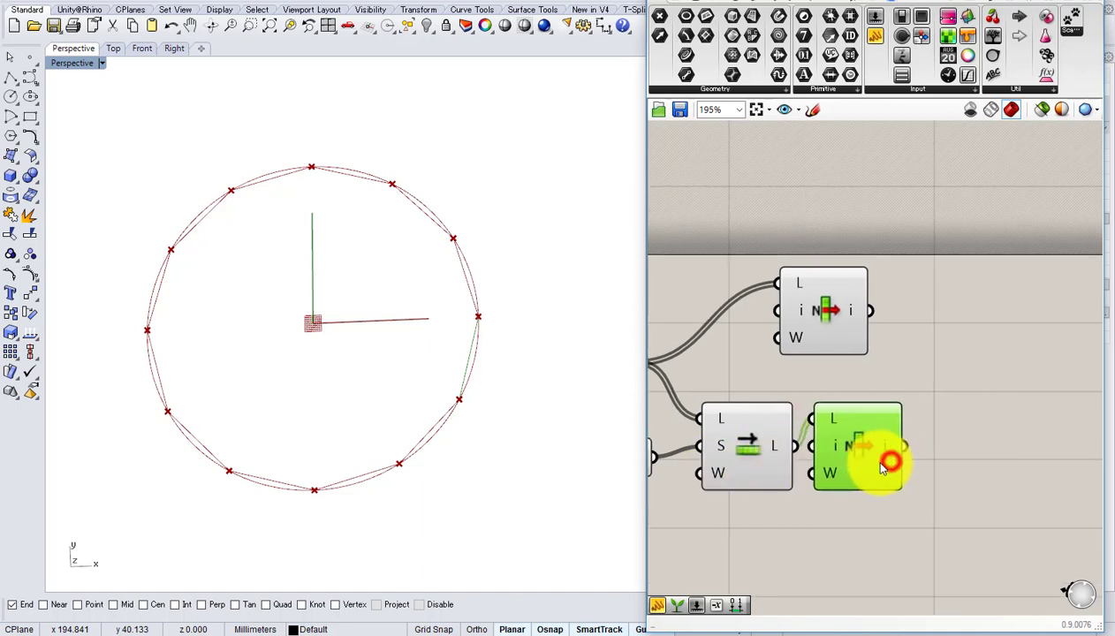
- Move the original List Item component above the Shift List row to make room beside it
drag(806, 306, 838, 312)
right_drag(836, 313, 827, 363)
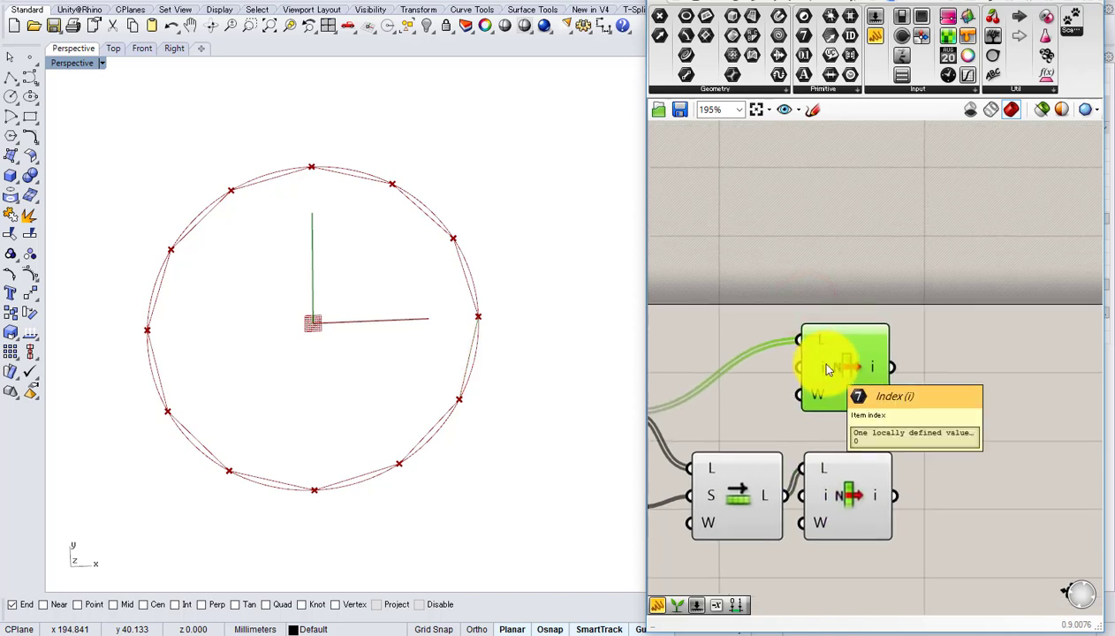
drag(835, 382, 759, 357)
right_drag(771, 381, 965, 399)
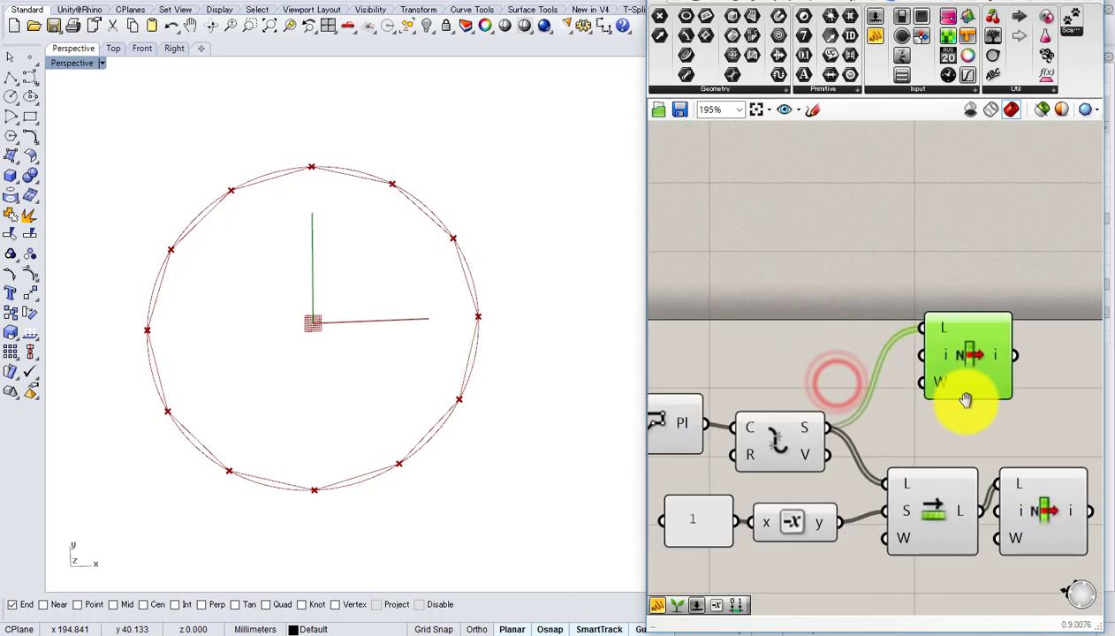
drag(948, 372, 902, 353)
right_drag(901, 360, 822, 418)
- Add a MidPt component and connect the upper List Item's output to its Crv input
double_click(952, 409)
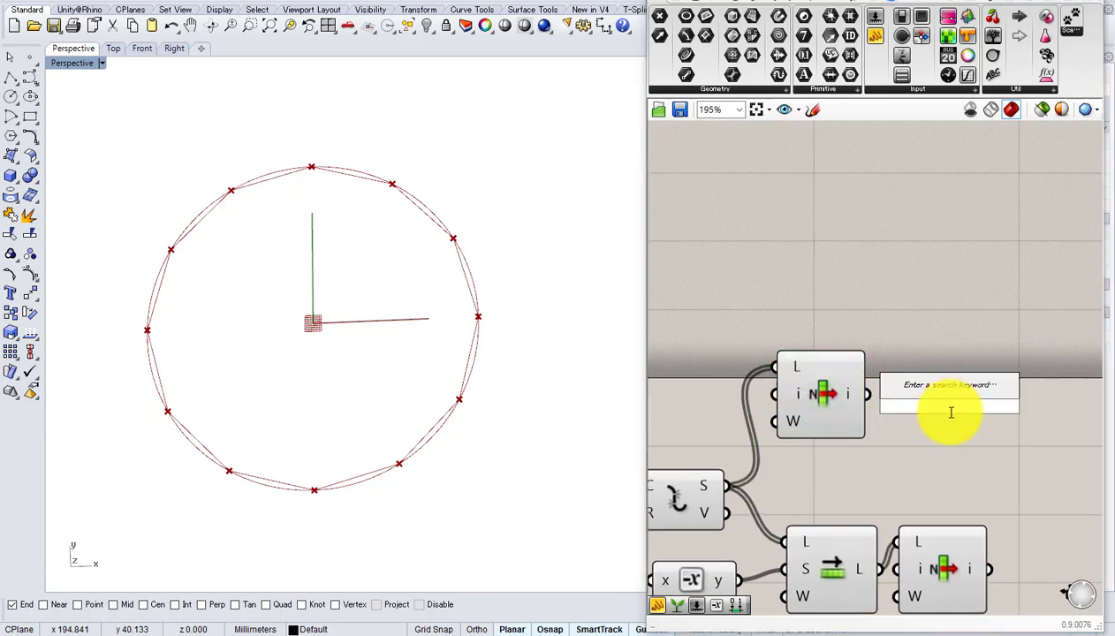
text(mid)
click(942, 389)
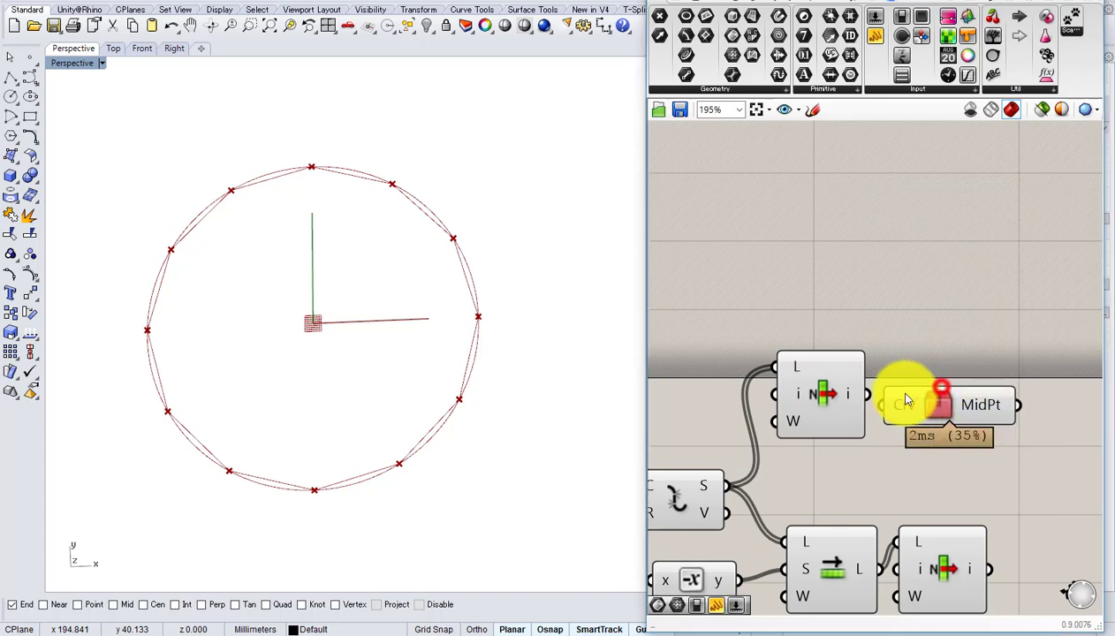
click(832, 406)
right_drag(804, 435, 895, 438)
drag(897, 439, 859, 340)
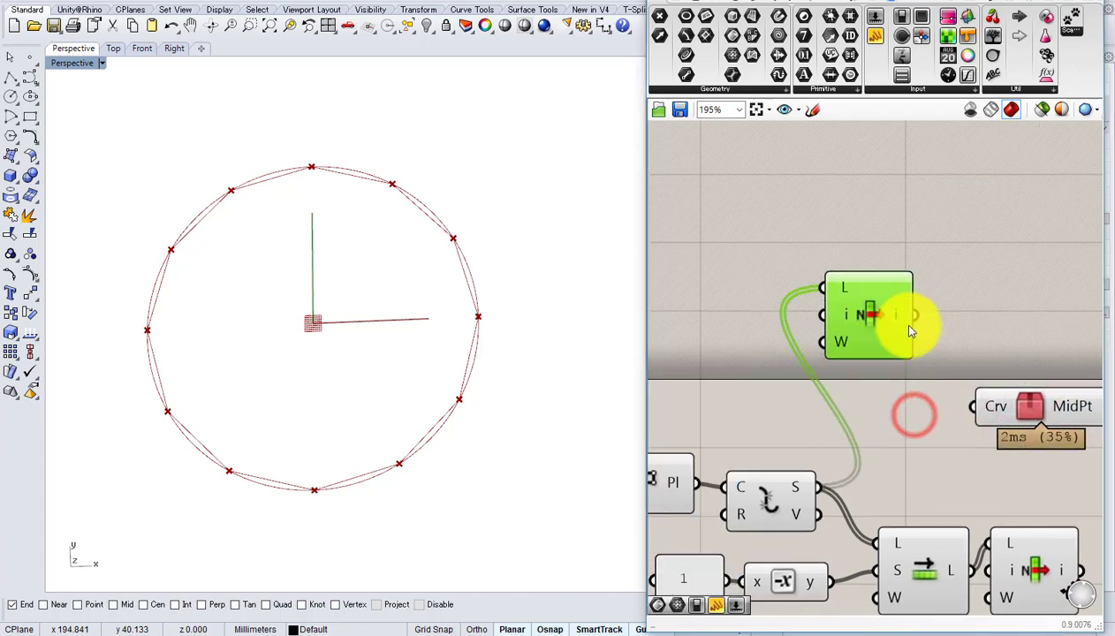
drag(914, 317, 1016, 319)
right_drag(990, 409, 903, 462)
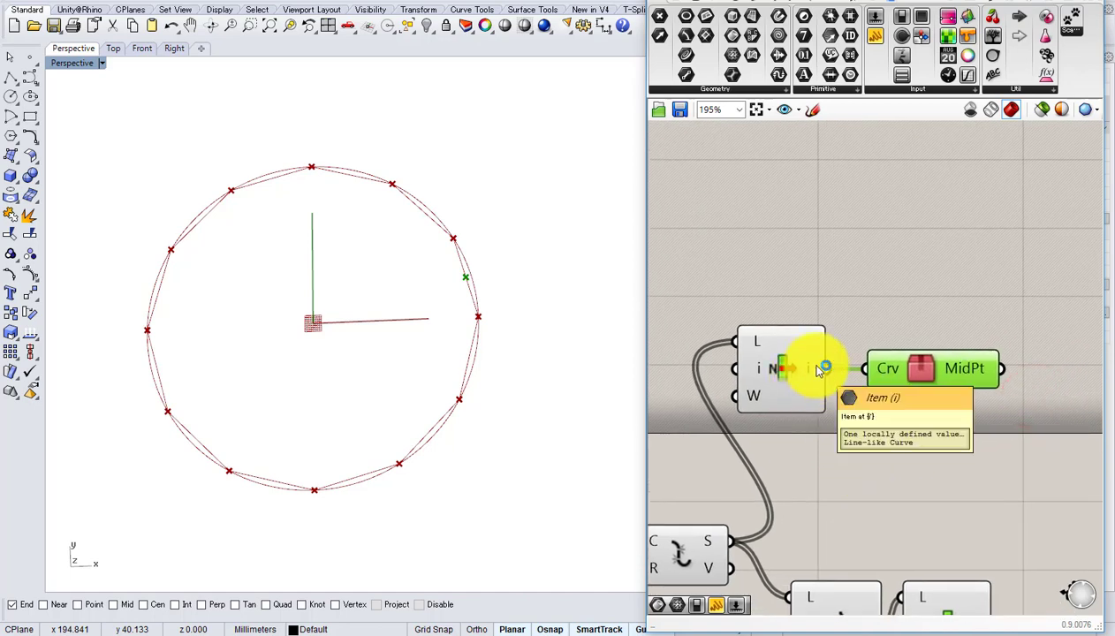
- Shift the upper List Item component away from MidPt to leave a wider gap between them
right_drag(821, 369, 709, 416)
right_drag(741, 378, 857, 375)
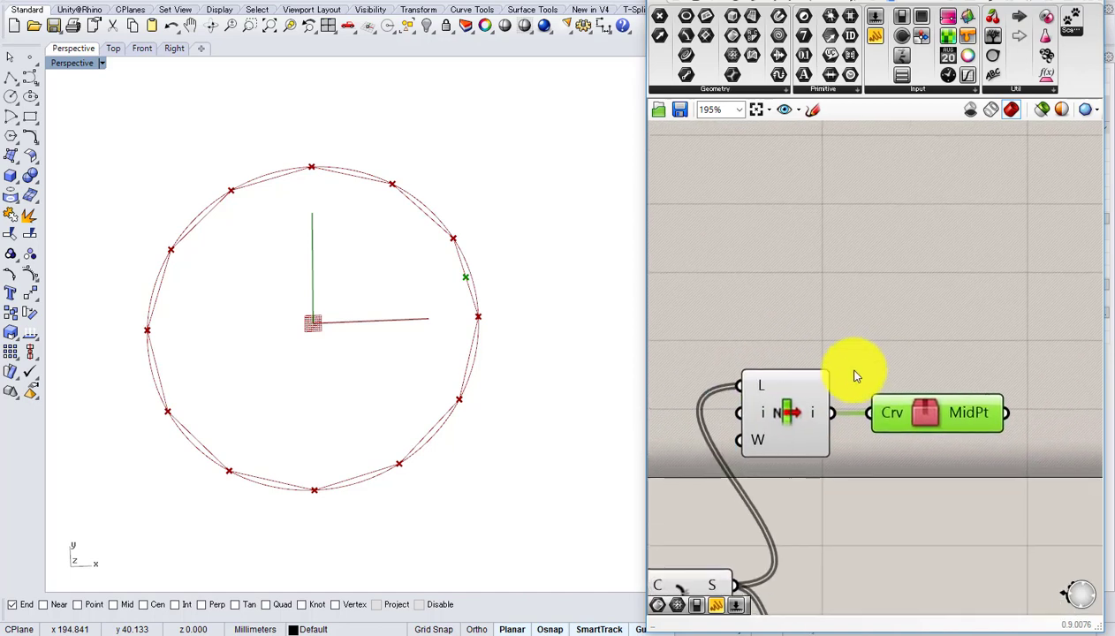
right_drag(753, 427, 852, 320)
scroll(853, 320, down, 4)
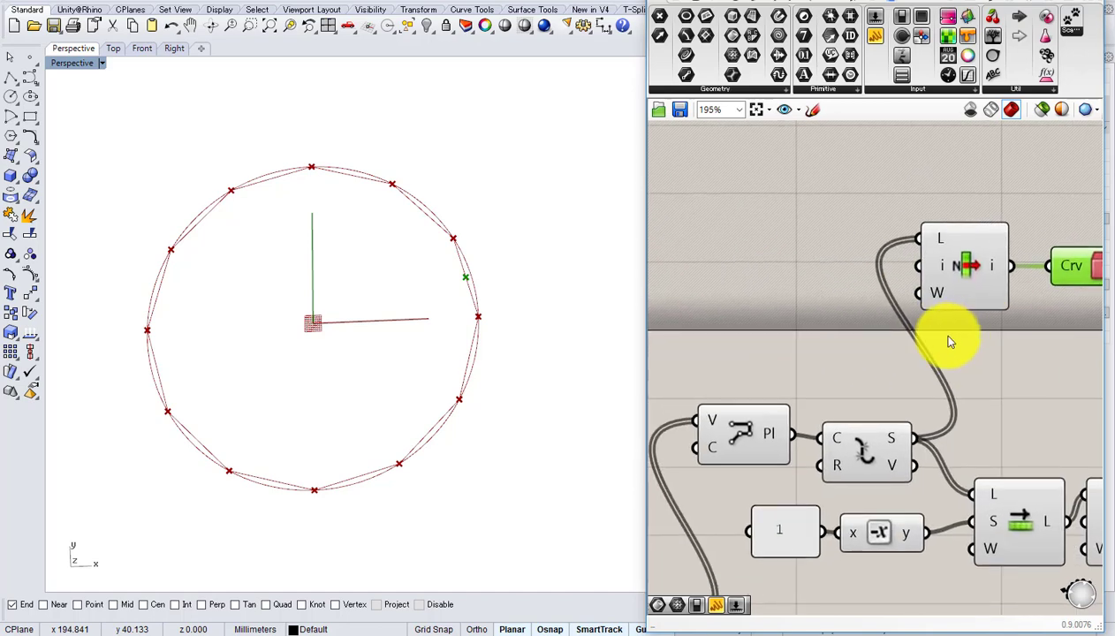
right_drag(829, 382, 754, 397)
scroll(817, 345, up, 1)
drag(824, 342, 793, 357)
right_drag(826, 351, 780, 349)
scroll(900, 322, down, 1)
- Add an End Points component above and connect the upper List Item's output to its curve input
click(812, 290)
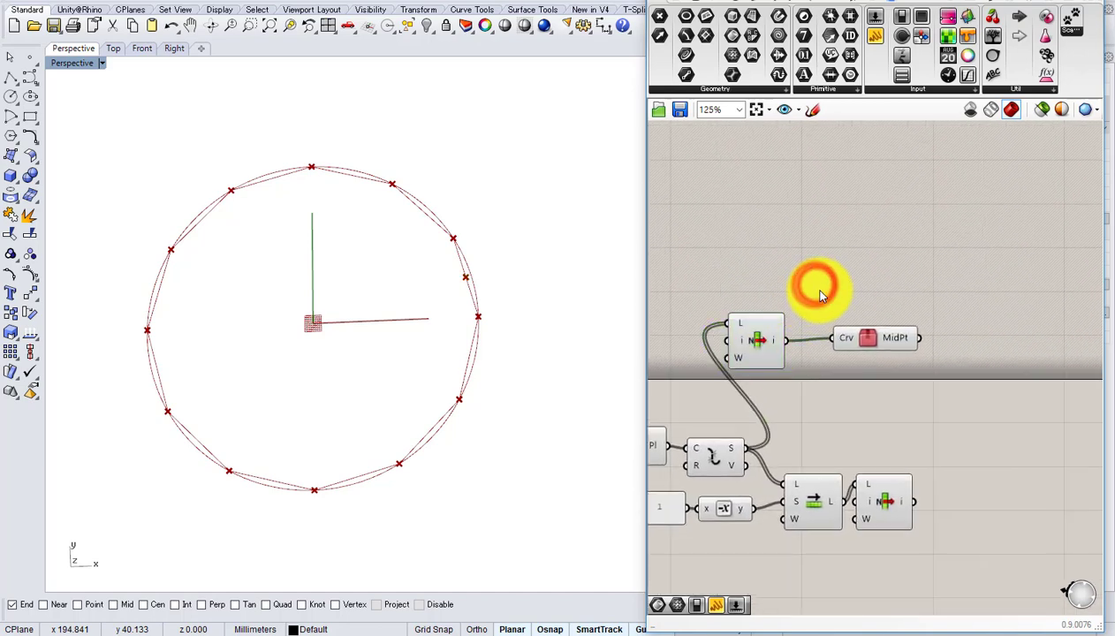
double_click(823, 265)
text(end)
click(796, 247)
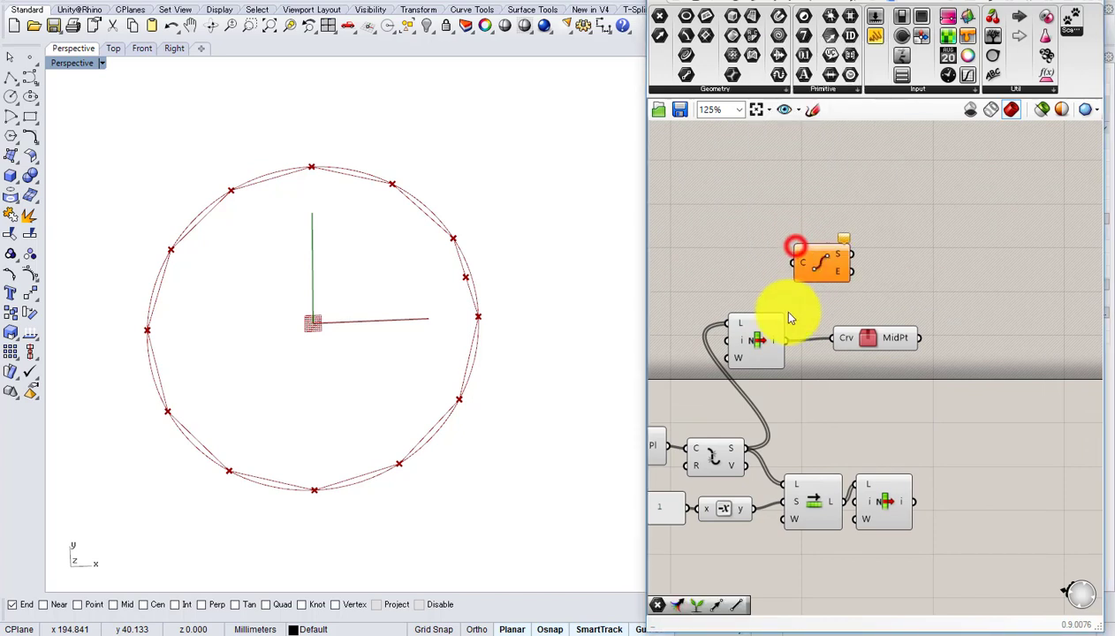
drag(781, 339, 800, 265)
- Replace the MidPt component with an Evaluate Length component fed by the upper List Item's output
click(876, 336)
key(Delete)
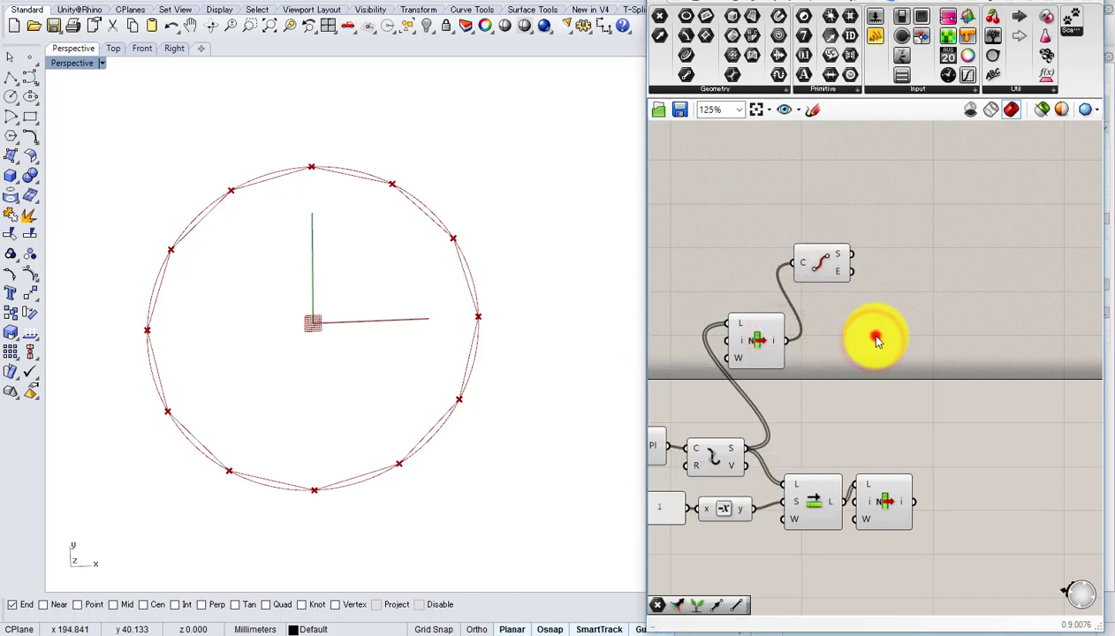
double_click(876, 336)
text(eva)
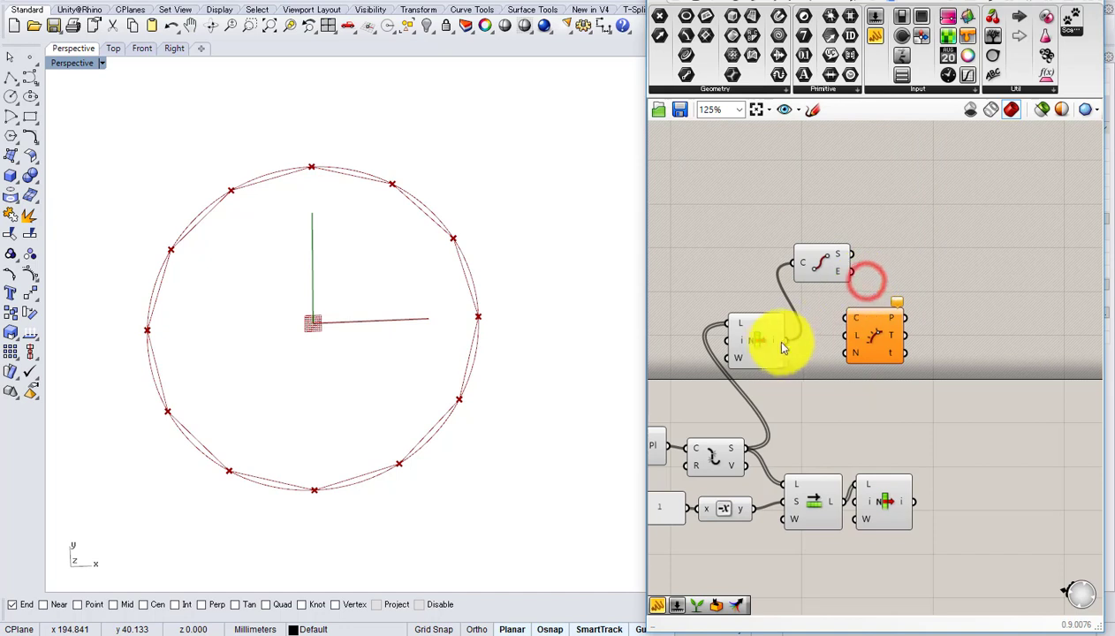
drag(784, 342, 745, 284)
- Add a compact panel containing 0.5 and connect it to the length input of Evaluate Length
double_click(789, 356)
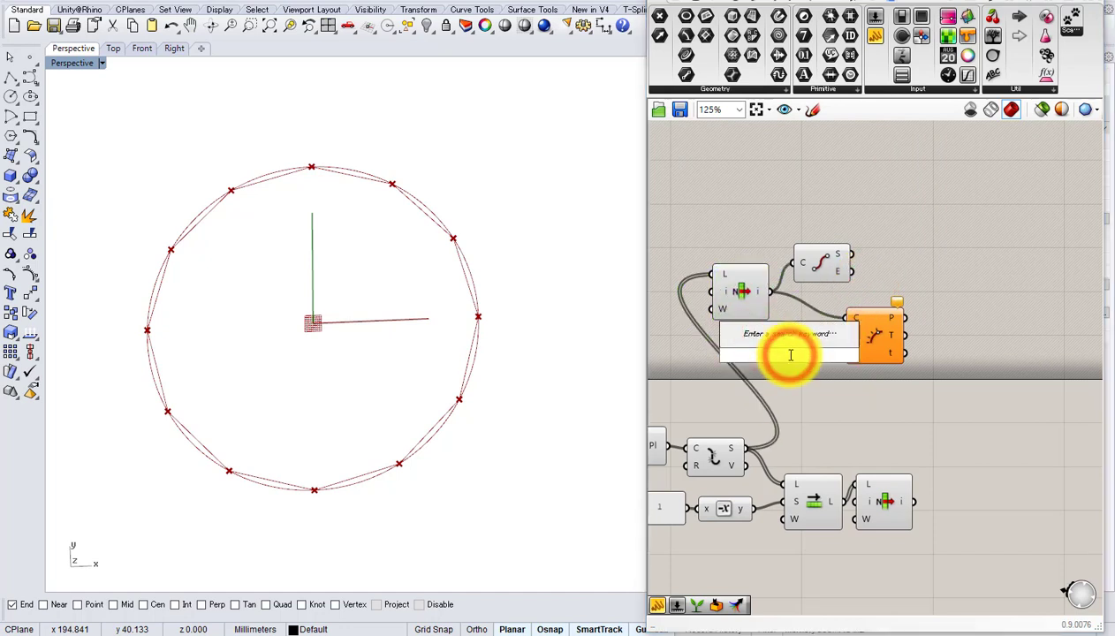
text(panel)
key(Return)
click(792, 349)
double_click(792, 349)
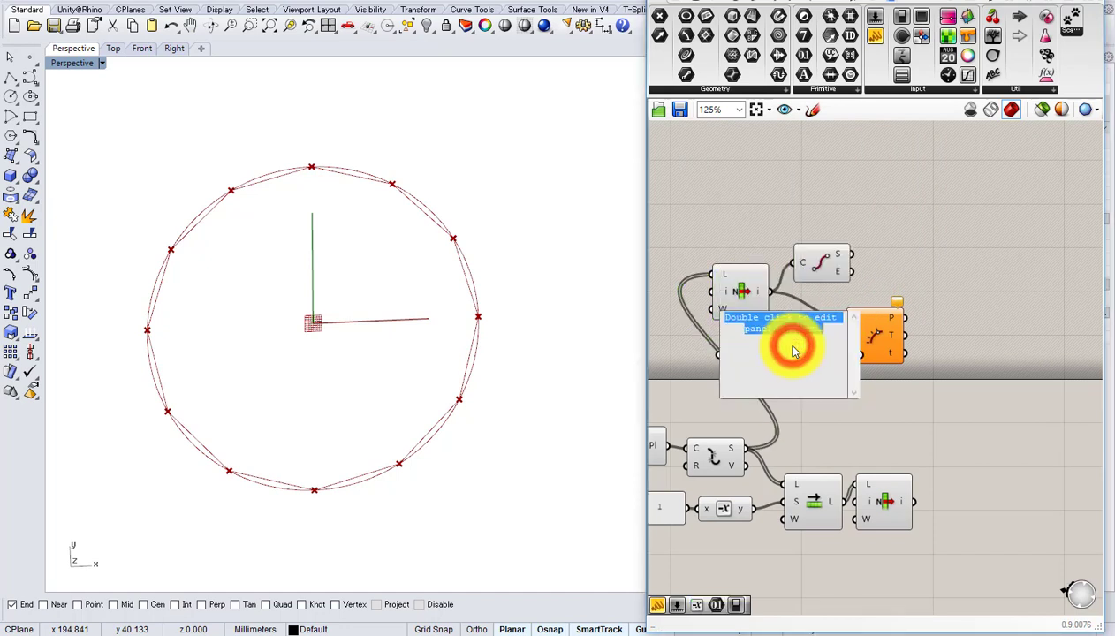
text(0.5)
click(876, 397)
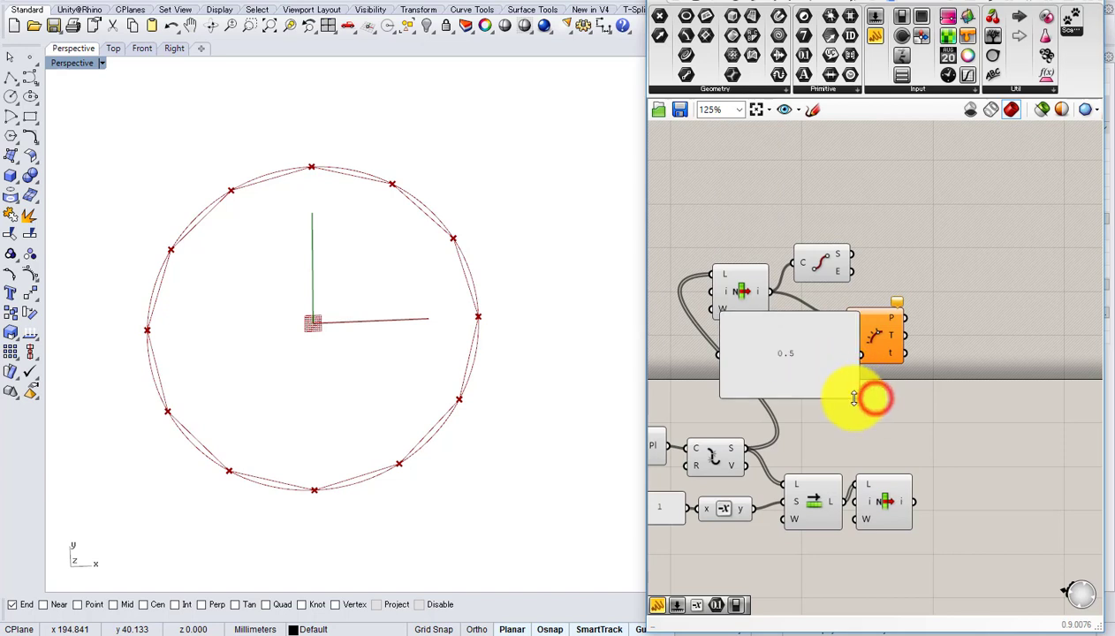
drag(854, 399, 859, 327)
right_drag(976, 306, 887, 331)
click(890, 333)
click(880, 328)
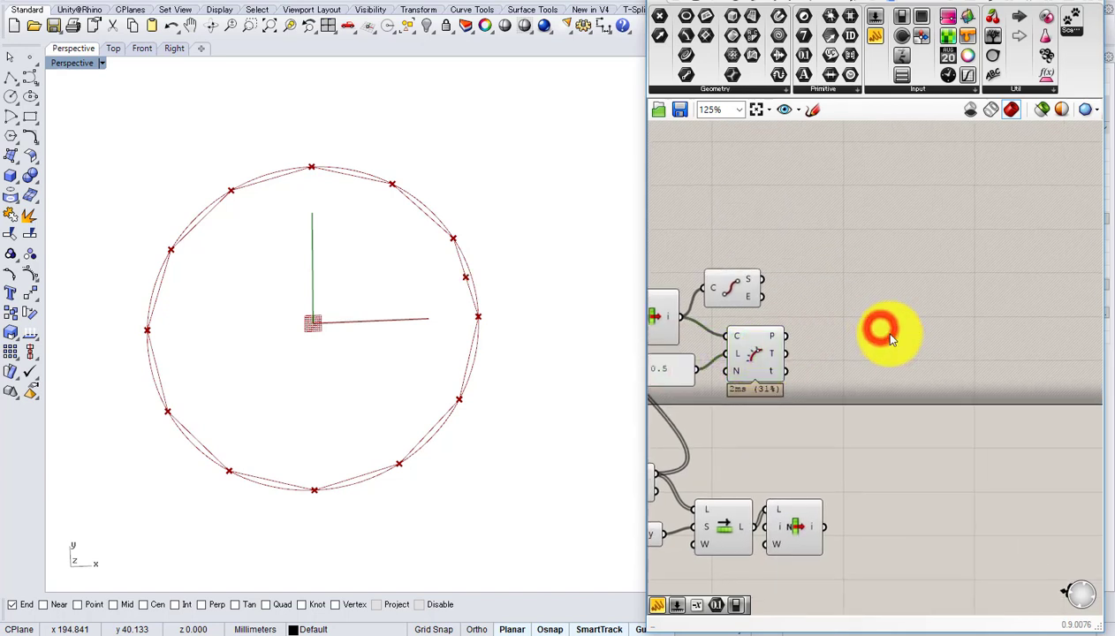
- Add a Distance component measuring from the End Points start output to the Evaluate Length point output
double_click(830, 311)
text(dis)
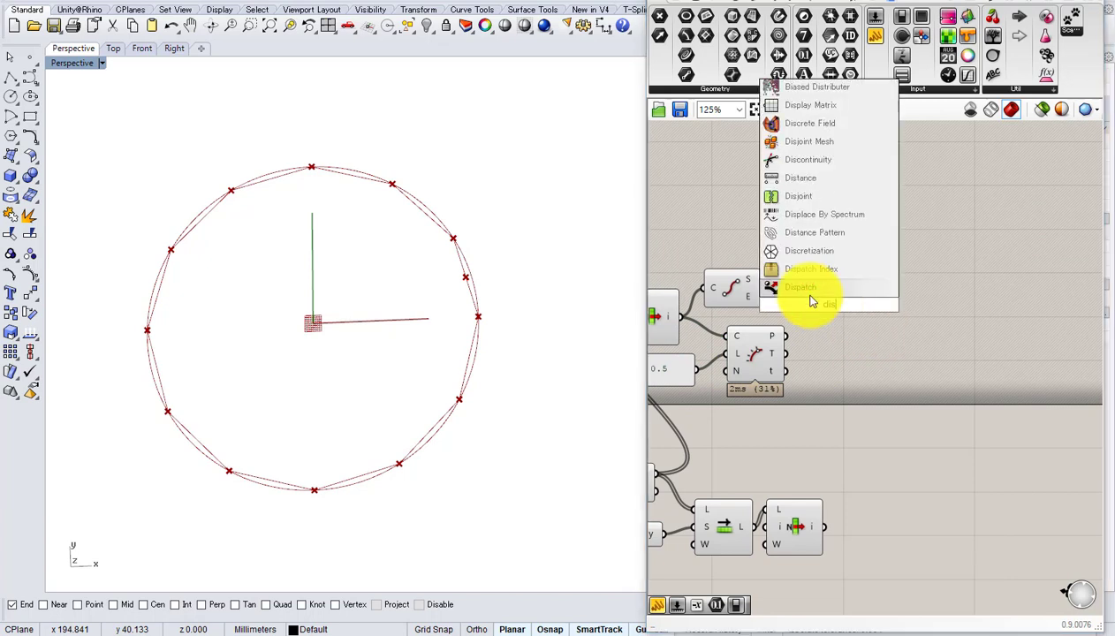
click(802, 179)
scroll(801, 180, up, 3)
drag(756, 281, 814, 308)
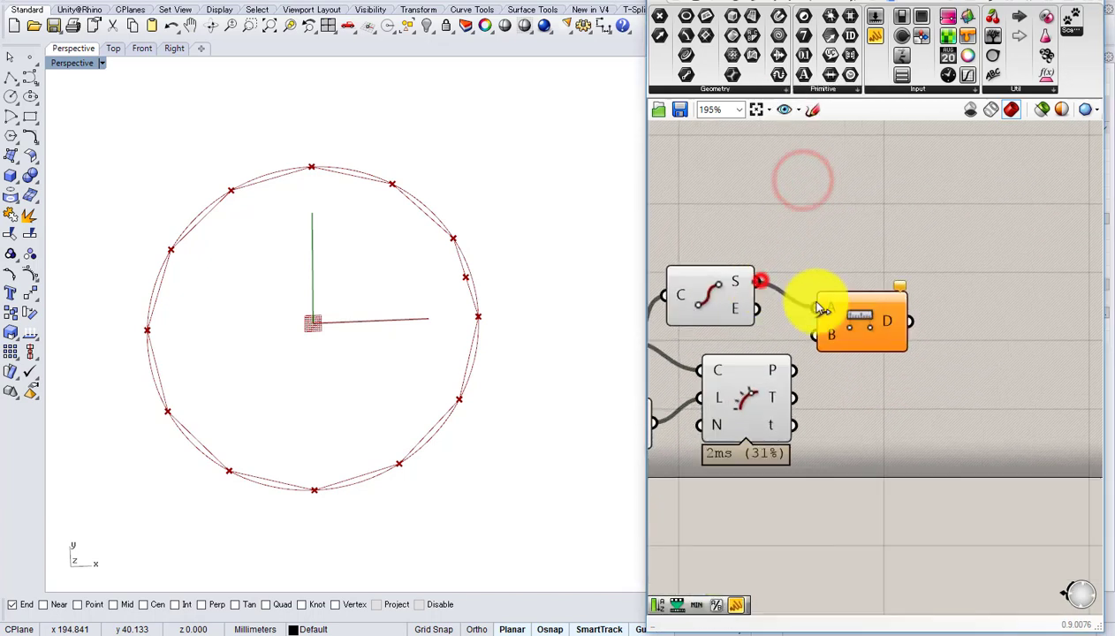
drag(789, 371, 835, 334)
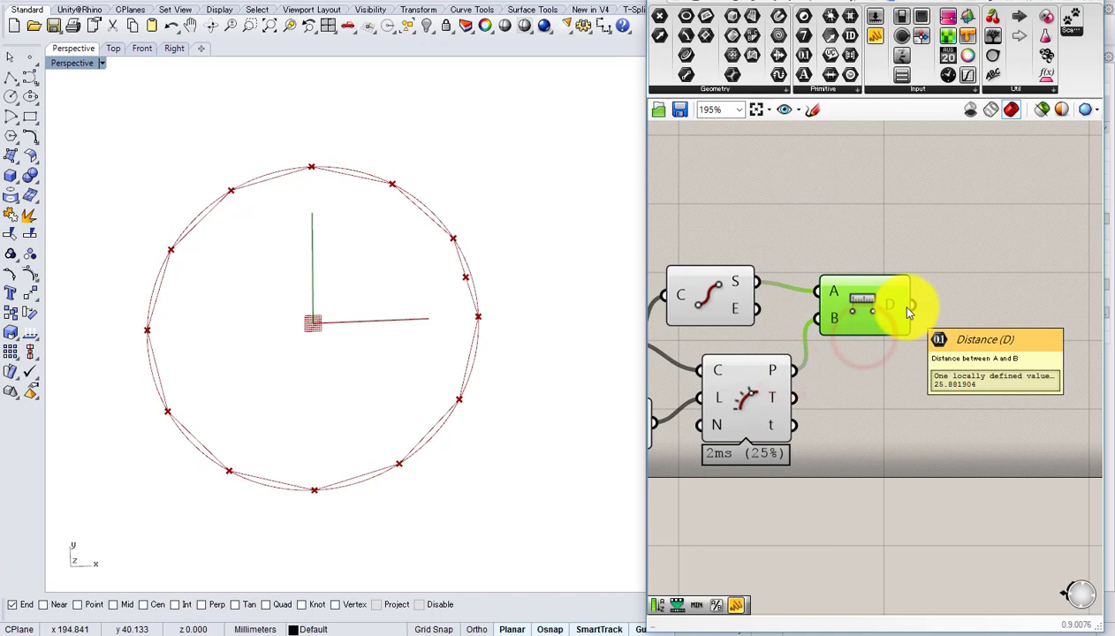
- Add a Circle component, feed its radius from the Distance output, and place it below the Distance component
right_drag(861, 386, 828, 375)
double_click(828, 375)
text(circle)
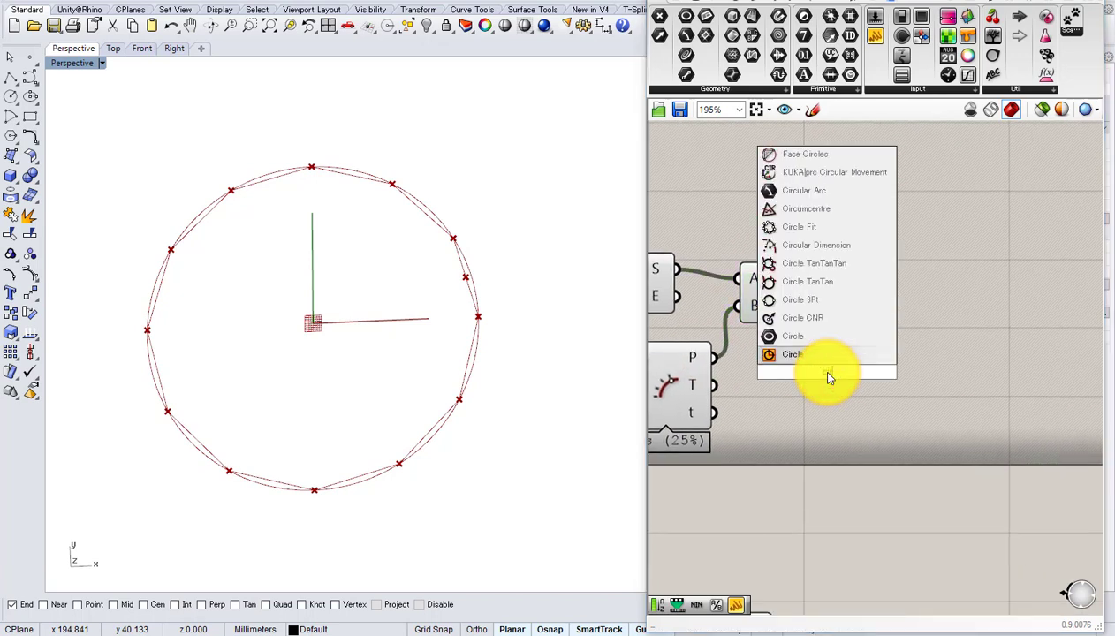
click(822, 363)
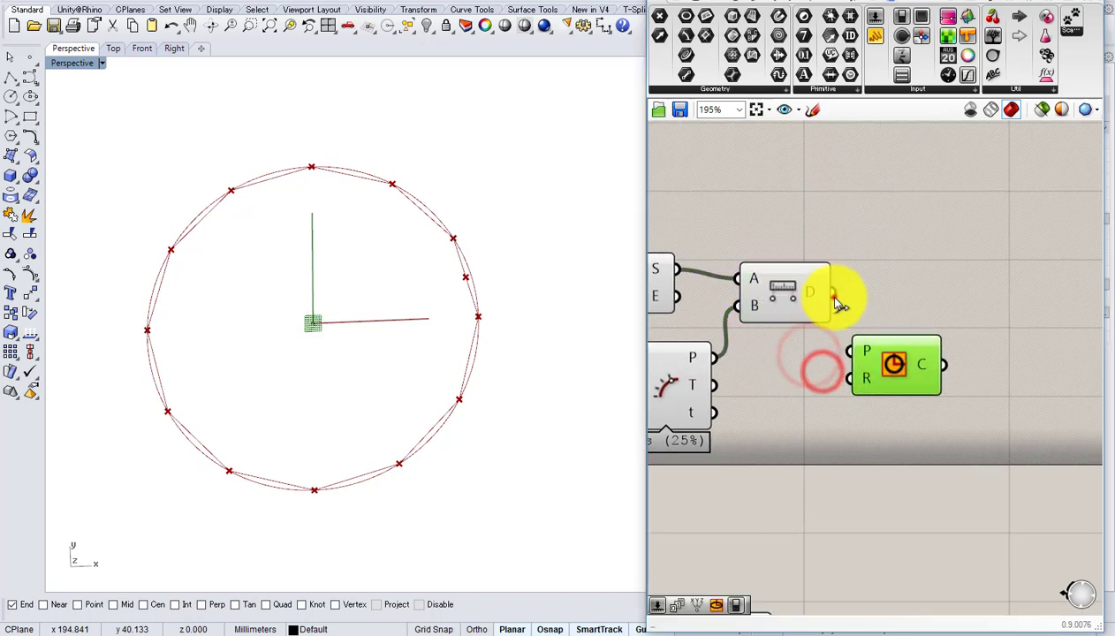
drag(834, 296, 917, 479)
right_drag(919, 477, 931, 329)
scroll(923, 323, down, 2)
drag(944, 337, 929, 352)
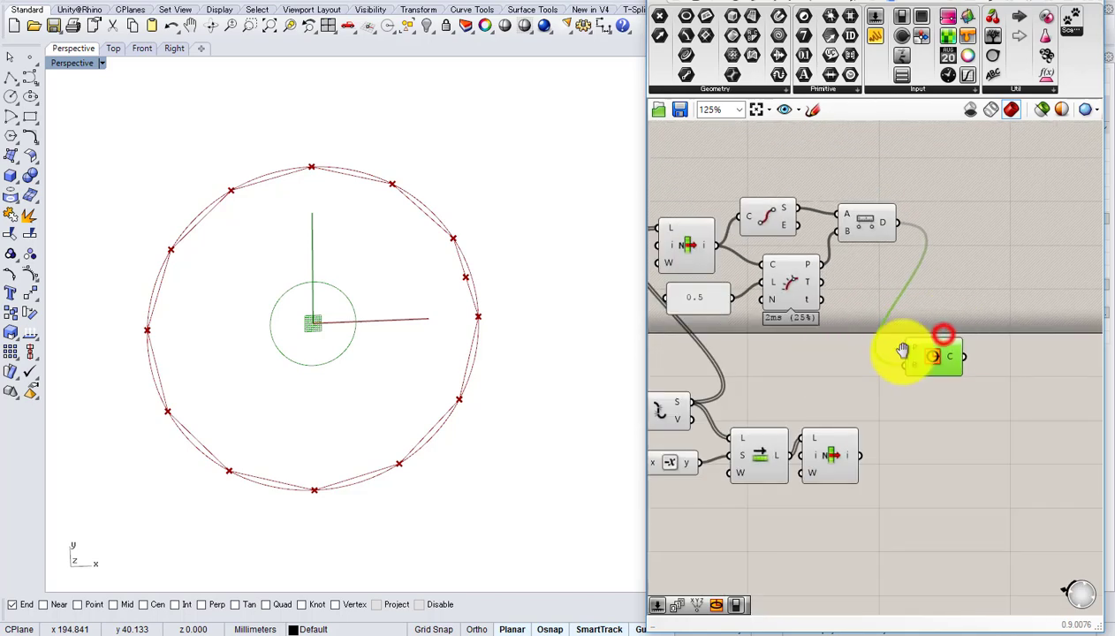
- Connect the Divide Curve points output to the new Circle component's plane input
right_drag(770, 361, 943, 335)
drag(712, 495, 1083, 322)
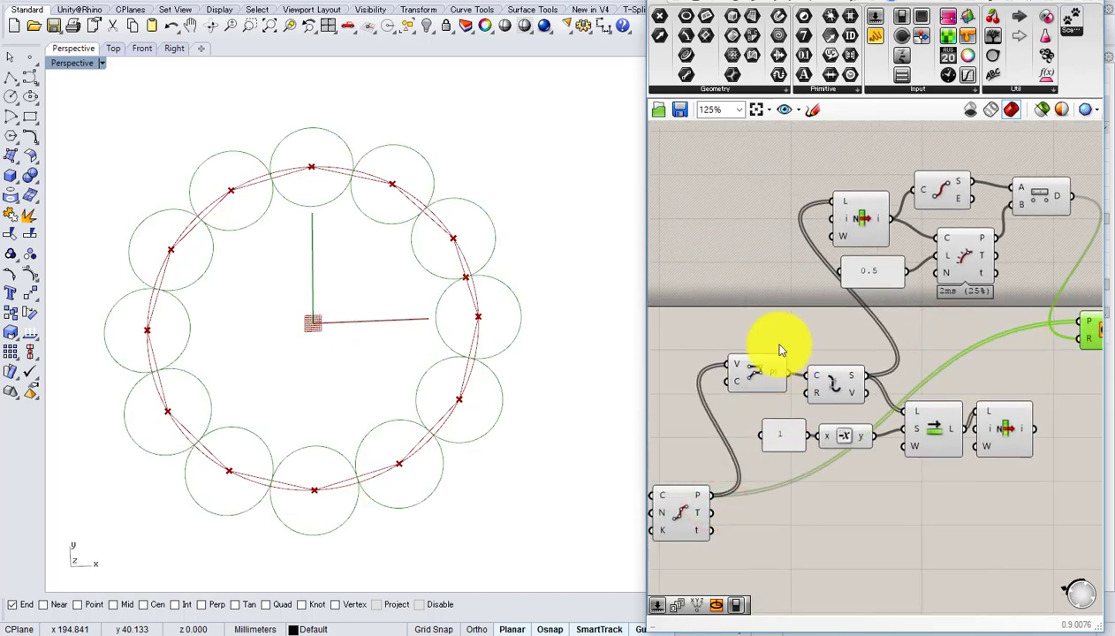
scroll(713, 315, down, 1)
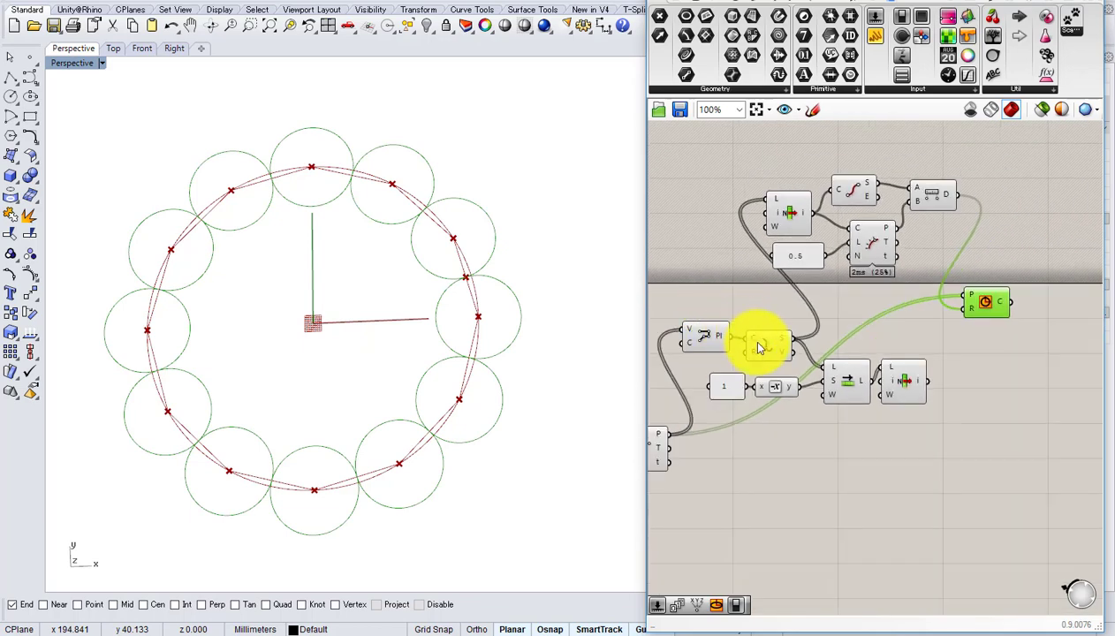
- Turn off the previews of the PolyLine, Explode, Negative, Shift List and lower List Item components
click(770, 346)
drag(781, 294, 700, 351)
middle_click(717, 351)
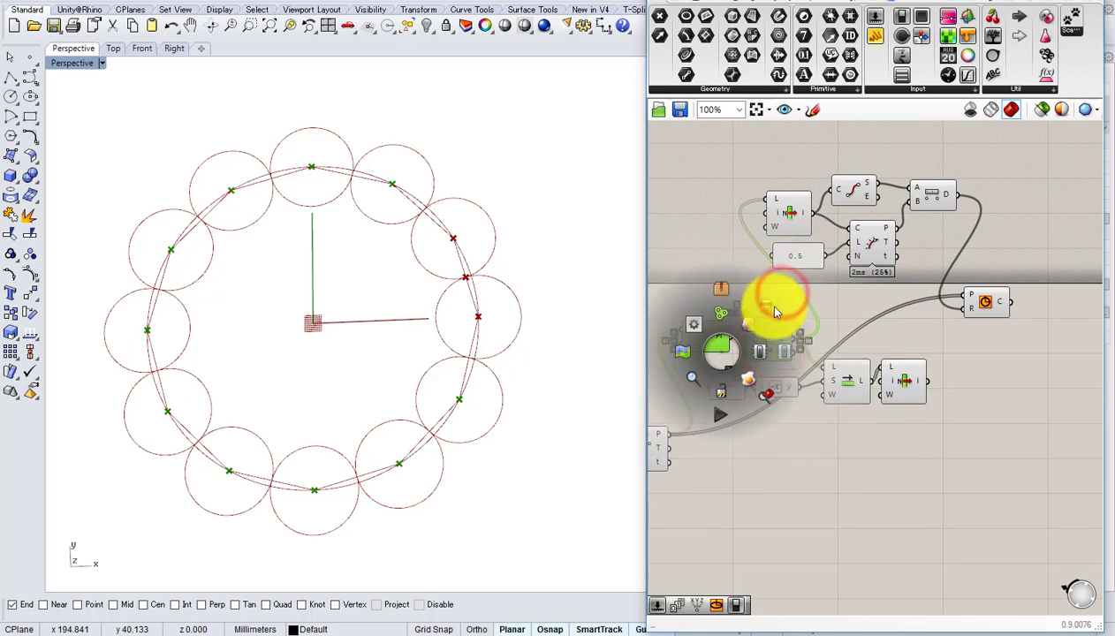
click(769, 304)
drag(948, 454, 742, 374)
middle_click(805, 389)
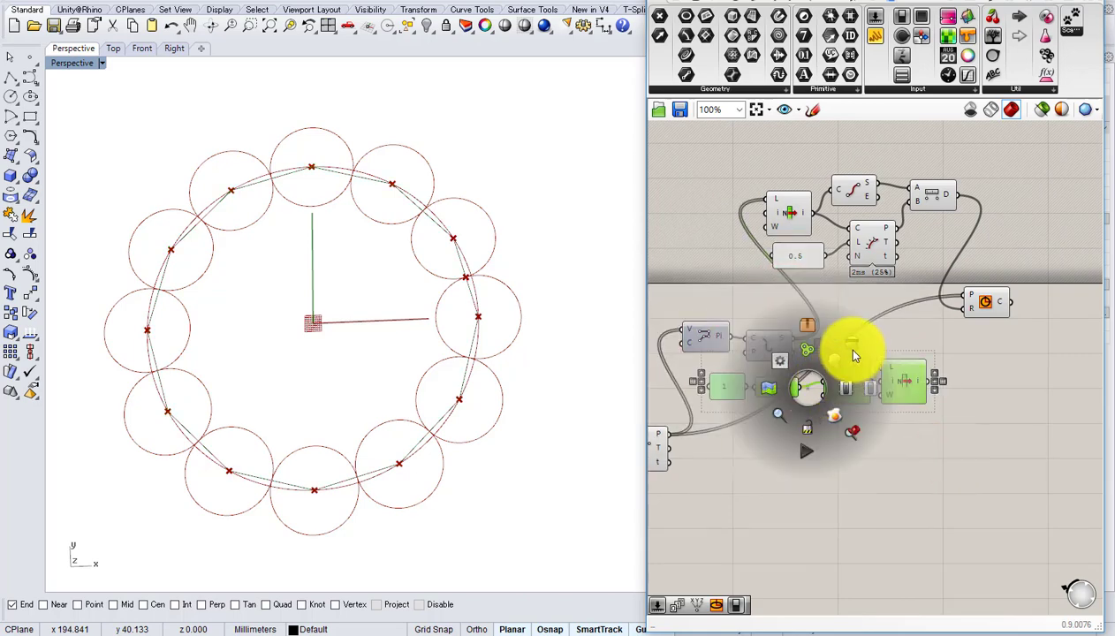
click(855, 352)
- Turn off the previews of the upper List Item, End Points, Evaluate Length and Distance components
right_drag(877, 348, 854, 414)
click(889, 397)
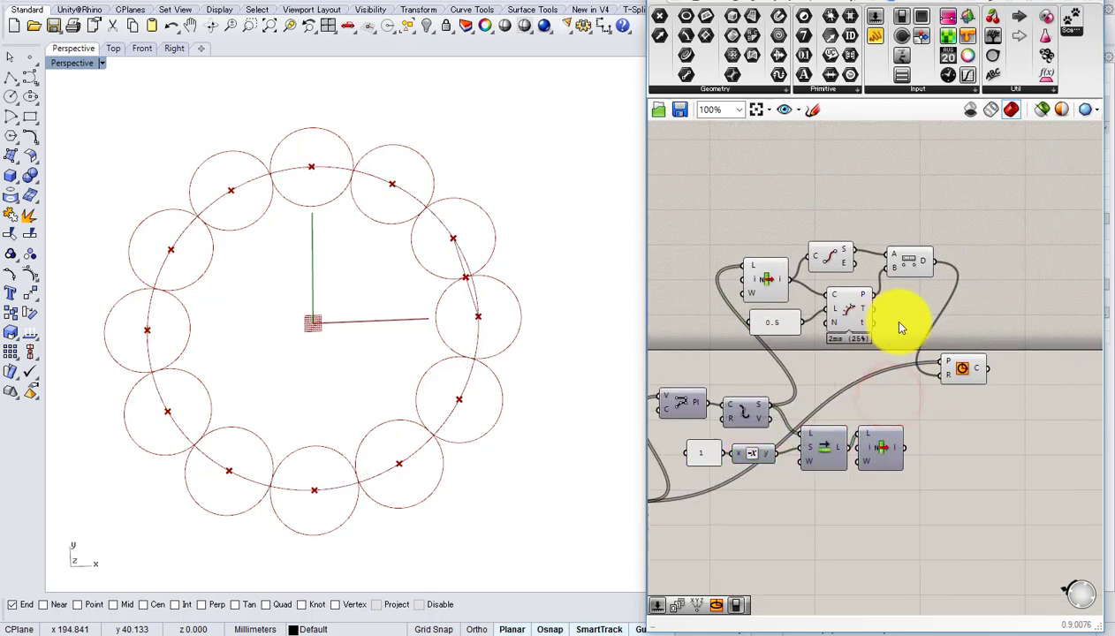
drag(901, 318, 740, 243)
middle_click(740, 241)
click(782, 229)
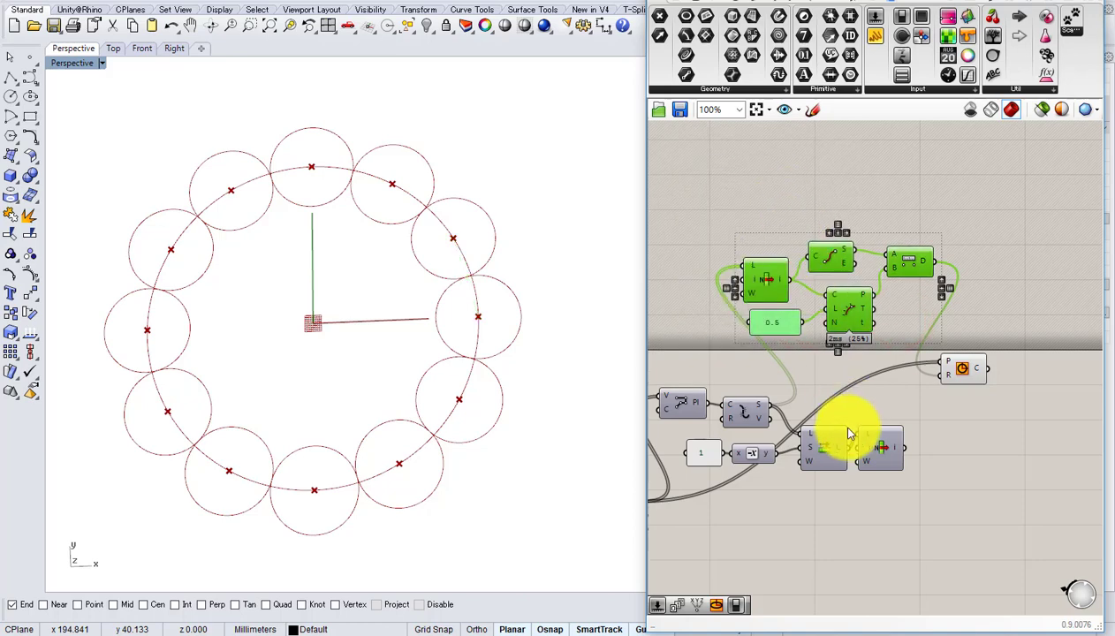
right_drag(935, 429, 909, 427)
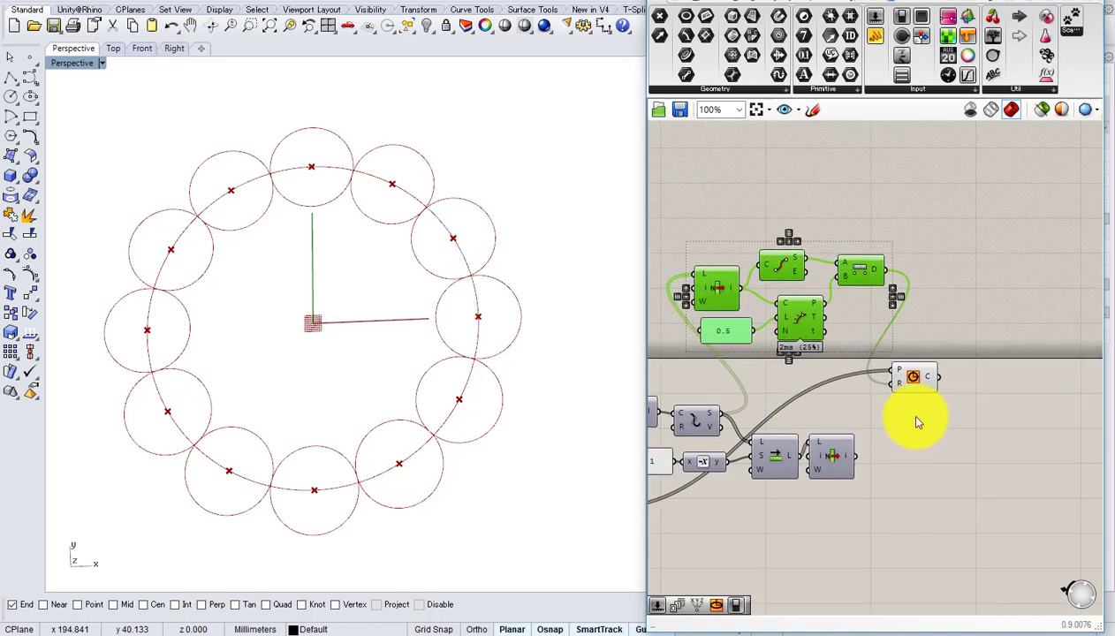
- Nudge the new Circle component slightly back toward the components that feed it
click(916, 411)
click(916, 375)
right_drag(918, 371, 899, 395)
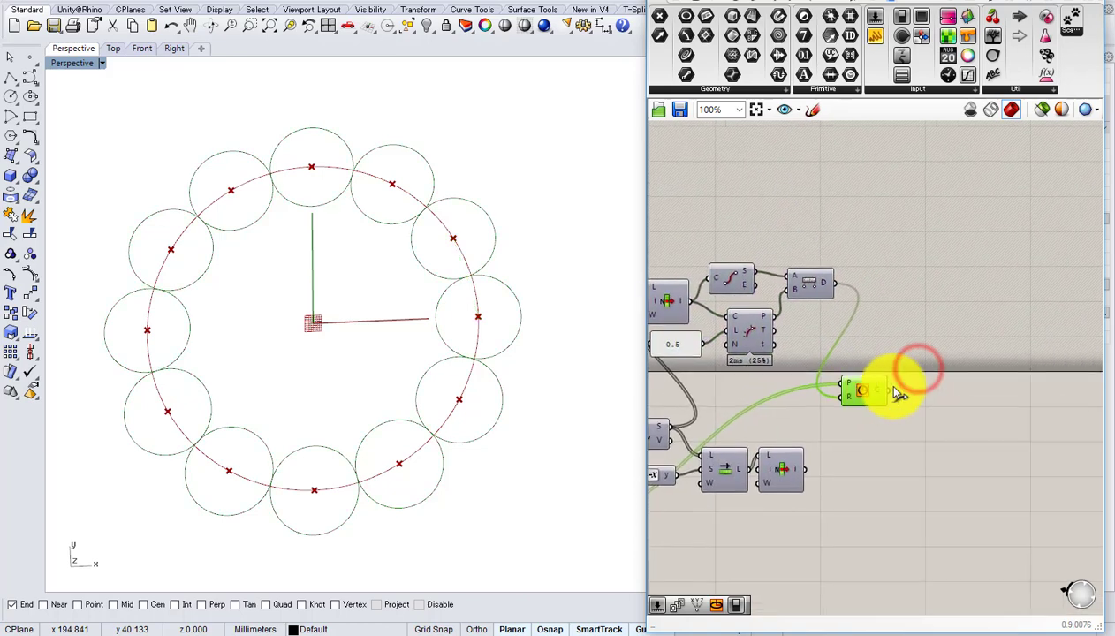
drag(871, 394, 851, 394)
scroll(922, 393, up, 2)
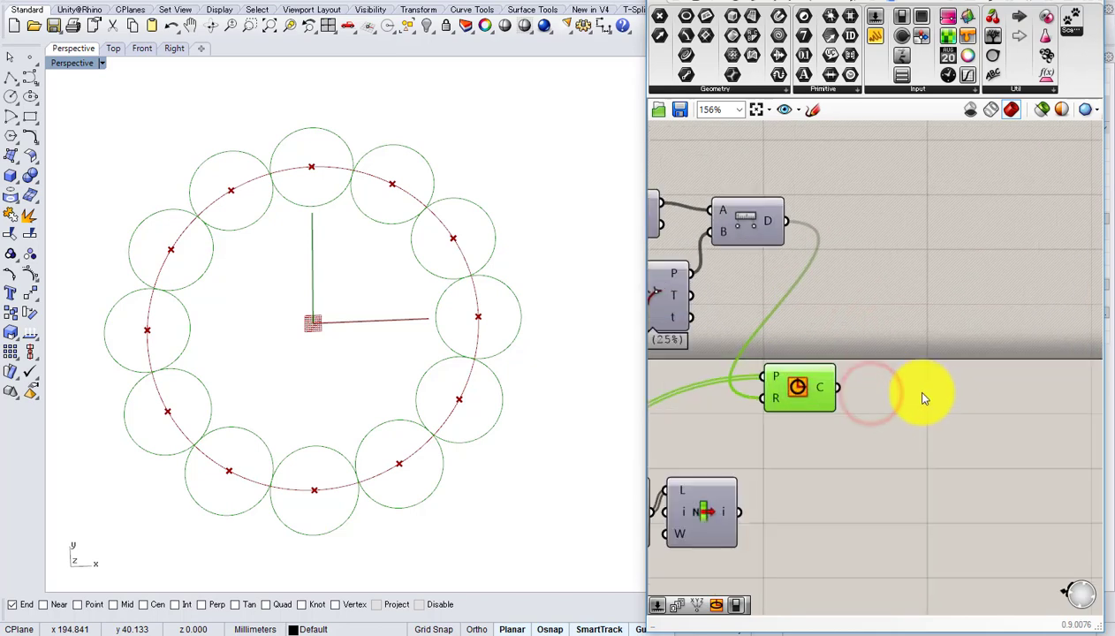
right_drag(772, 403, 915, 406)
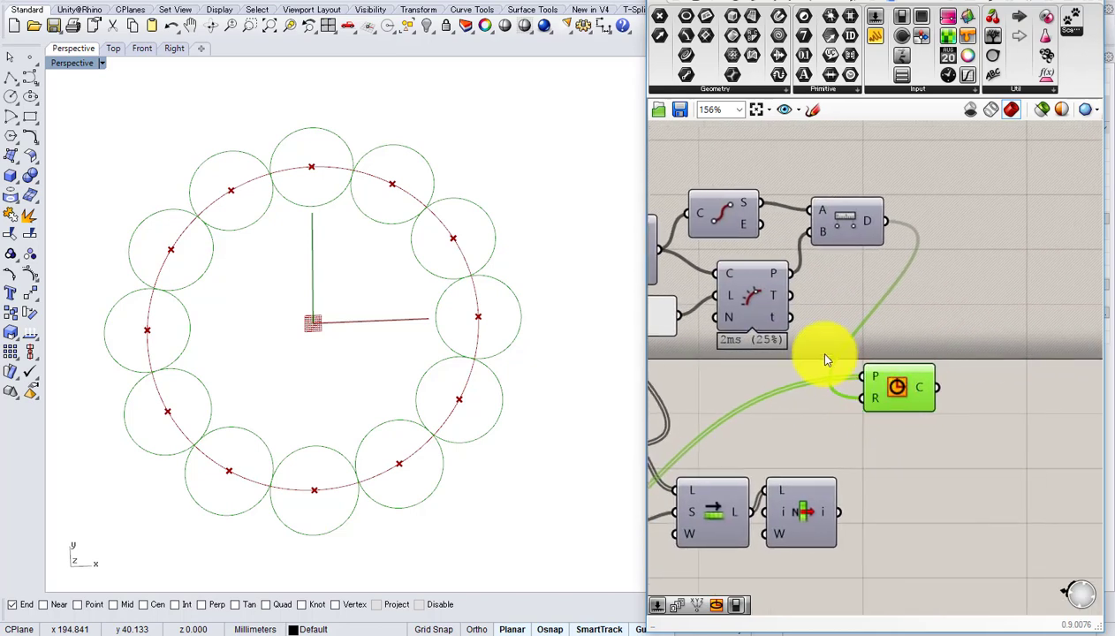
- Turn the Evaluate Length component's preview on and off again
click(762, 302)
middle_click(762, 301)
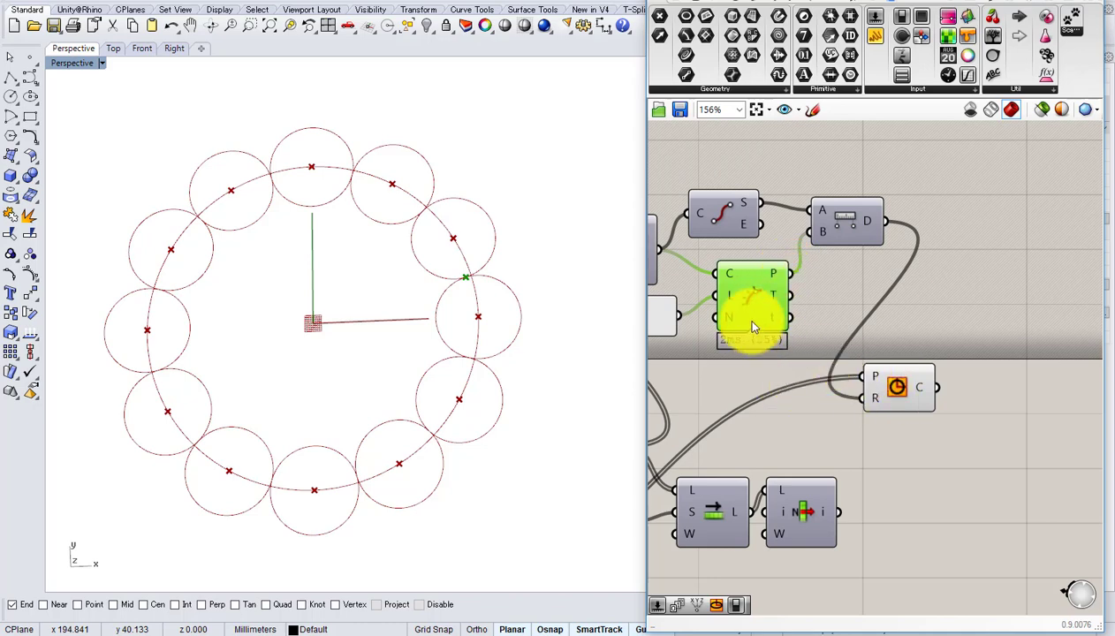
middle_click(754, 306)
click(810, 269)
right_drag(809, 293, 934, 298)
- Turn the previews of End Points and Evaluate Length on together and off again
click(847, 229)
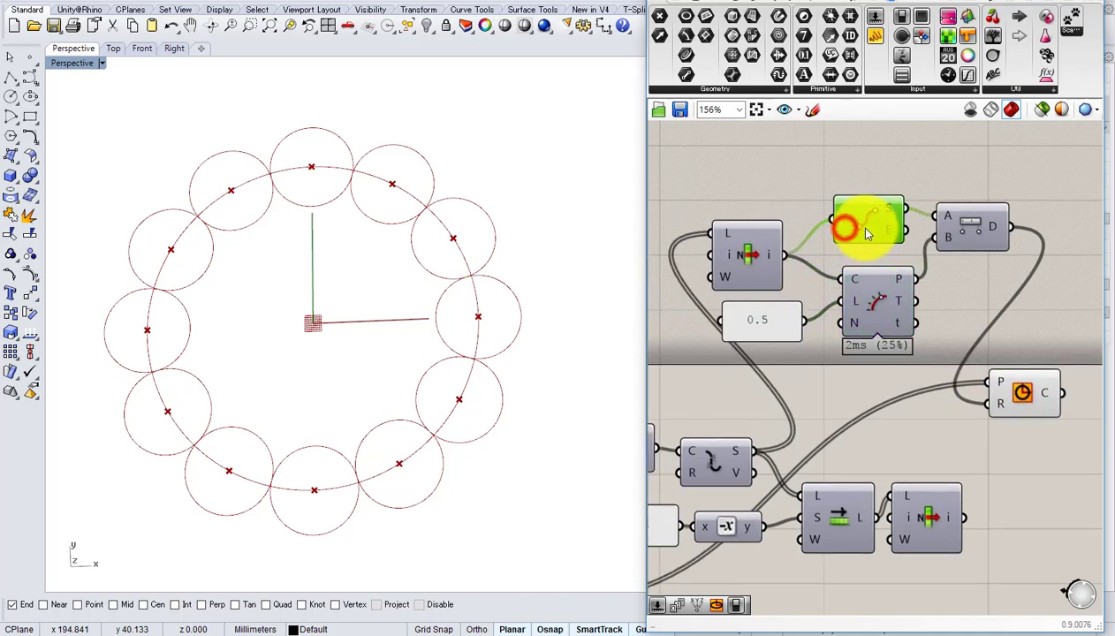
drag(899, 137, 853, 324)
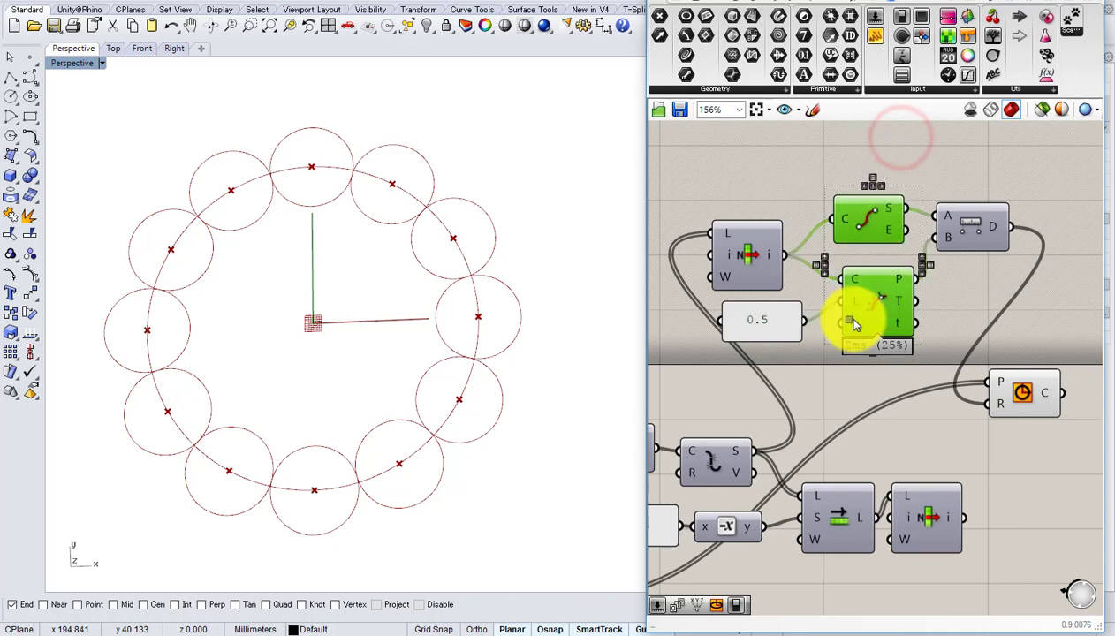
middle_click(854, 319)
click(880, 296)
middle_click(864, 317)
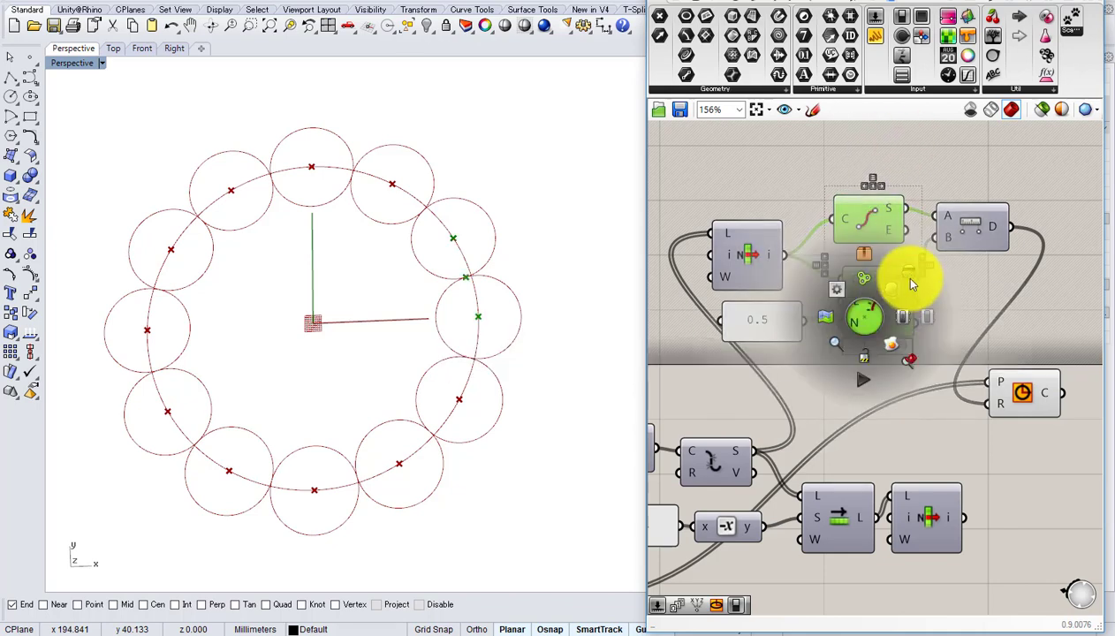
click(910, 278)
click(944, 315)
- Move the upper group of list, end point, length and distance components slightly upward together
drag(978, 324, 728, 161)
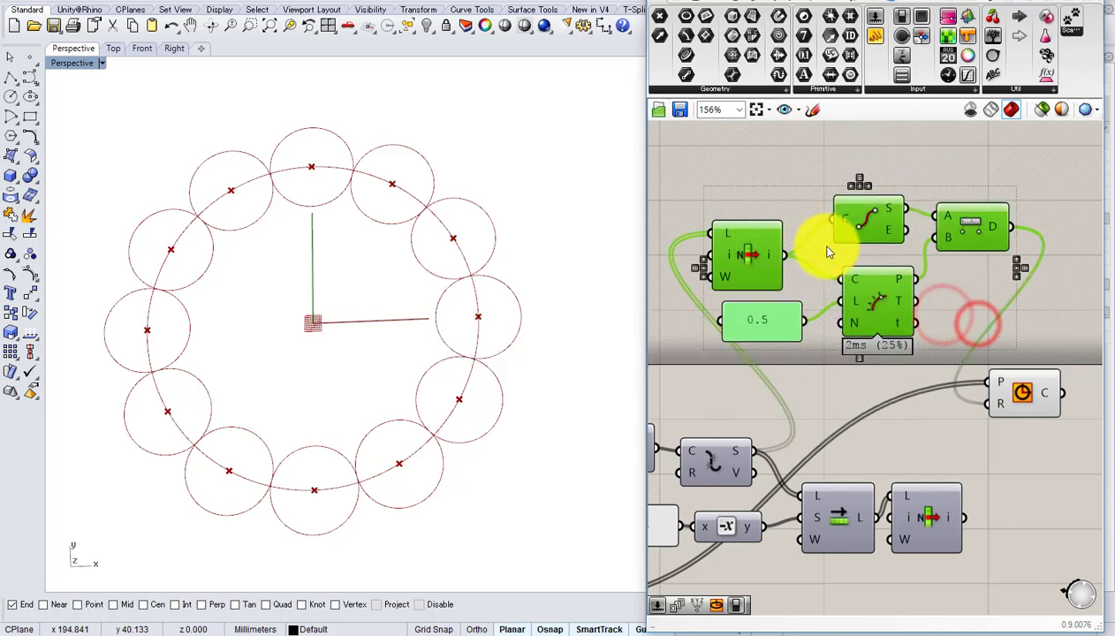
drag(885, 305, 874, 272)
click(913, 316)
- Show the preview of Evaluate Length alone once more and hide it again
click(857, 269)
middle_click(855, 270)
click(881, 248)
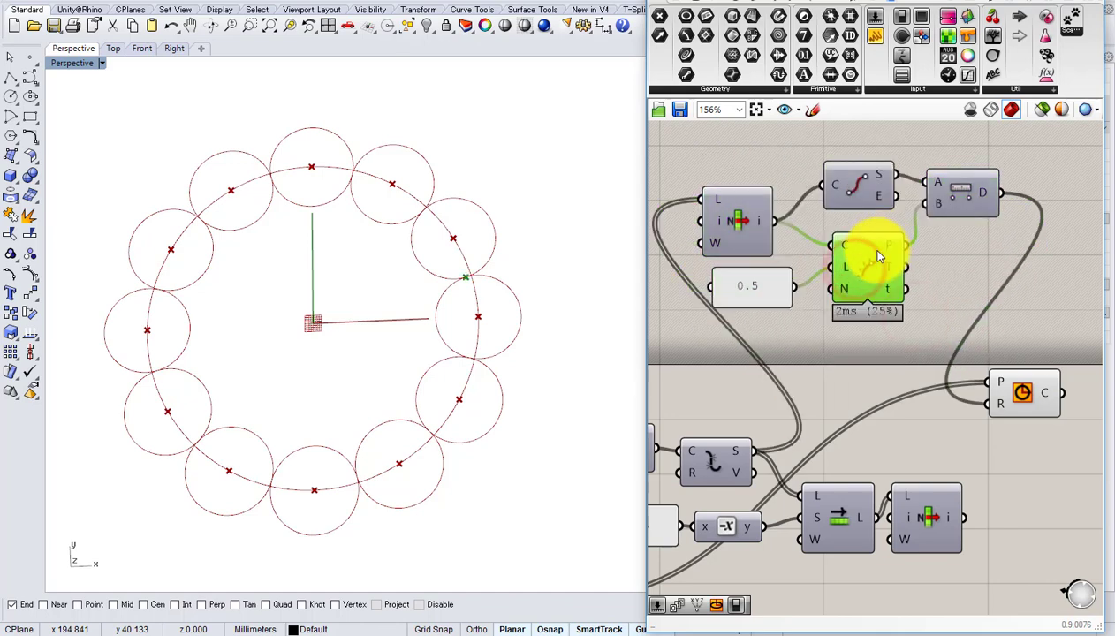
middle_click(856, 267)
click(881, 243)
right_drag(945, 272, 864, 254)
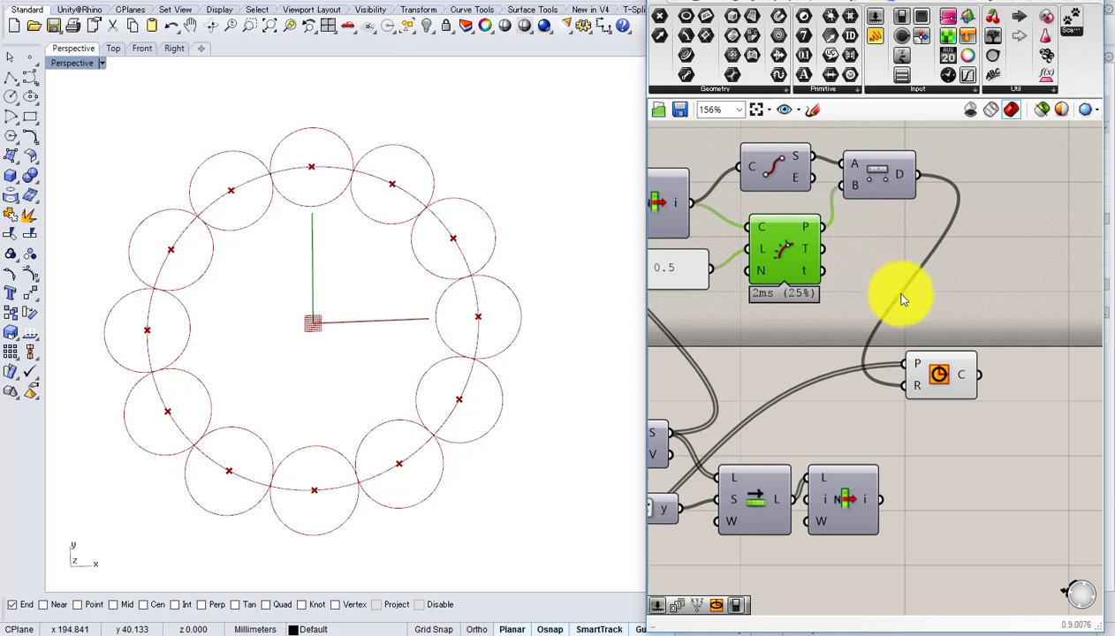
- Add a Curve | Curve intersection component and place it above and beyond the new Circle component
right_drag(994, 378, 902, 341)
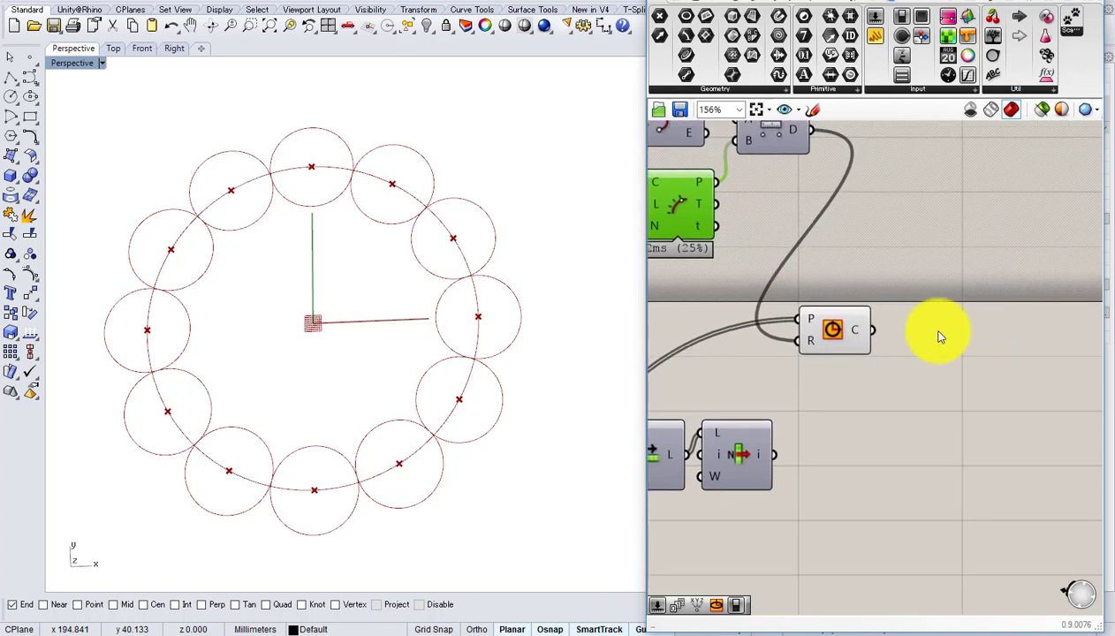
double_click(940, 340)
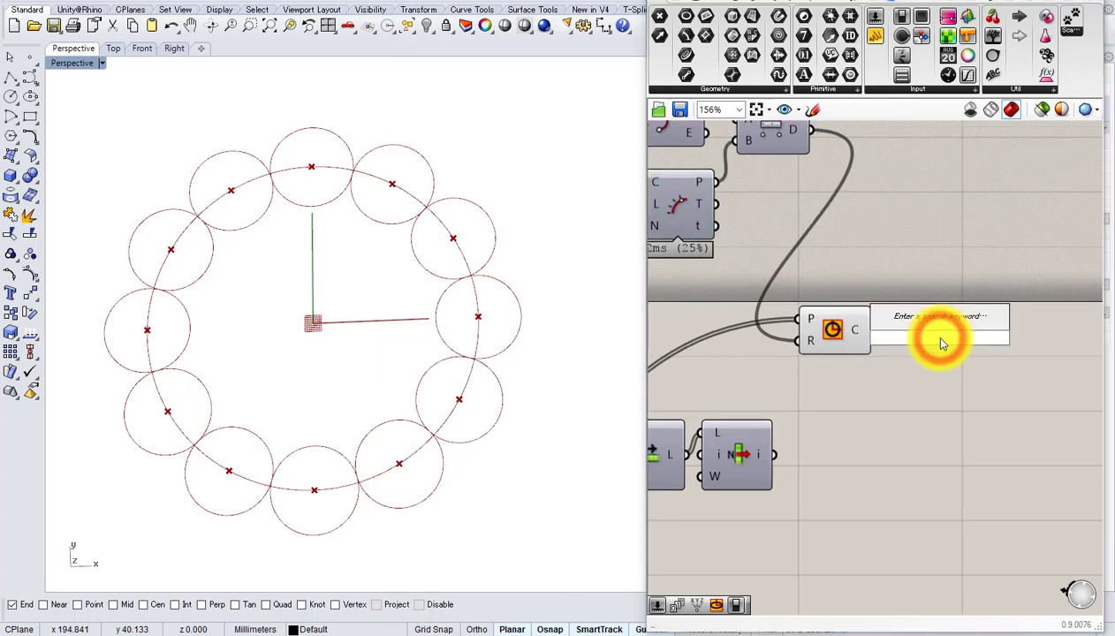
text(cur)
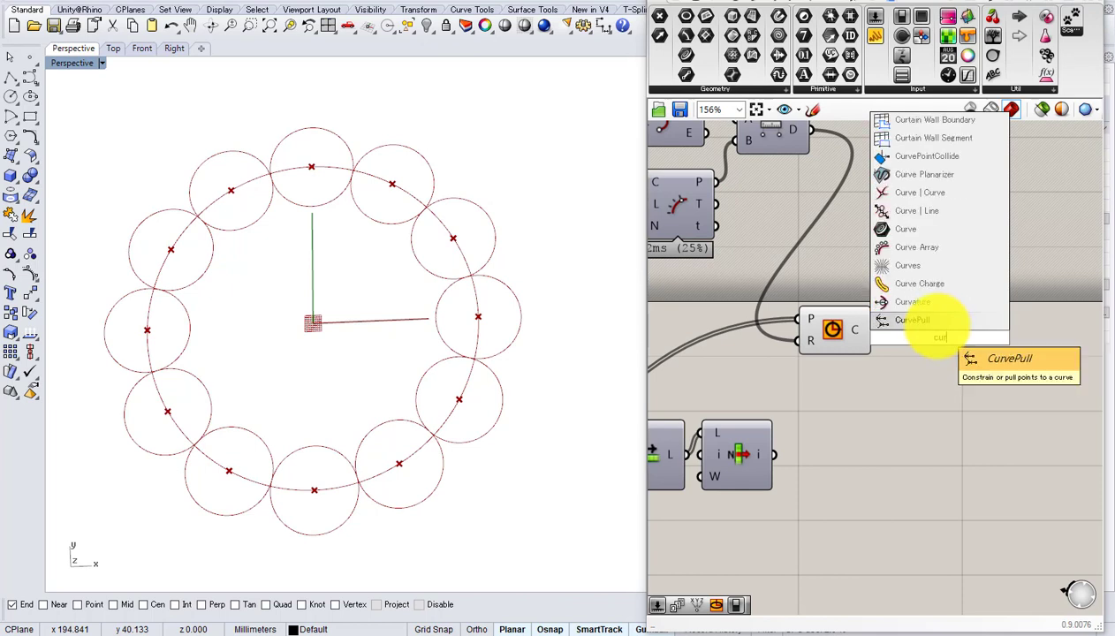
text(ve | curve)
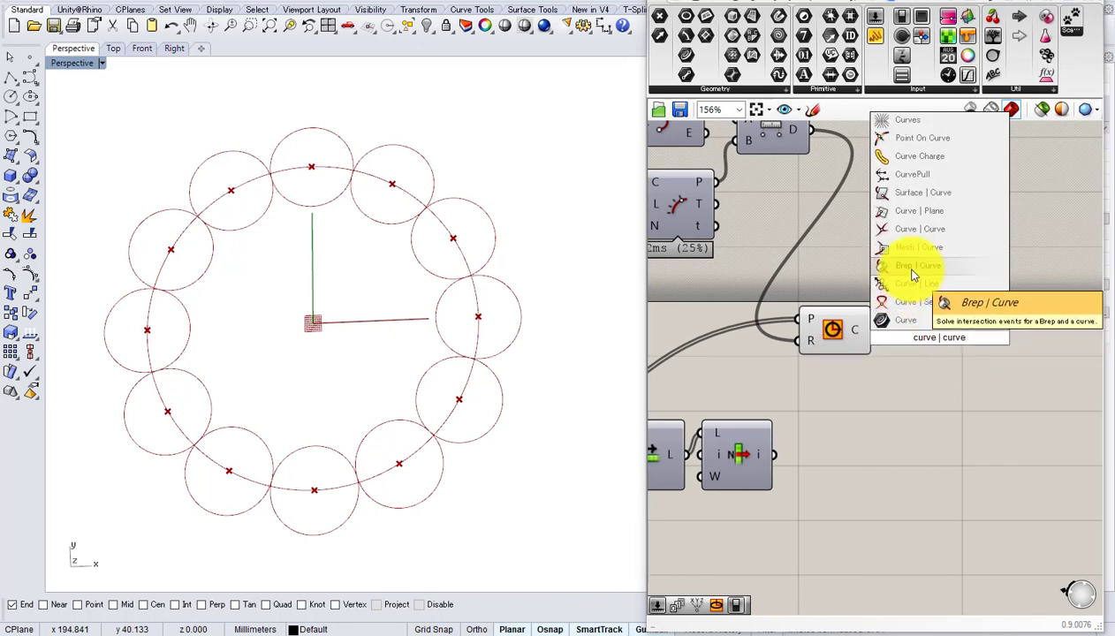
click(929, 234)
drag(943, 333, 953, 237)
- Connect the original large circle's output to input A of the Curve | Curve component
scroll(952, 243, down, 3)
right_drag(968, 274, 1114, 276)
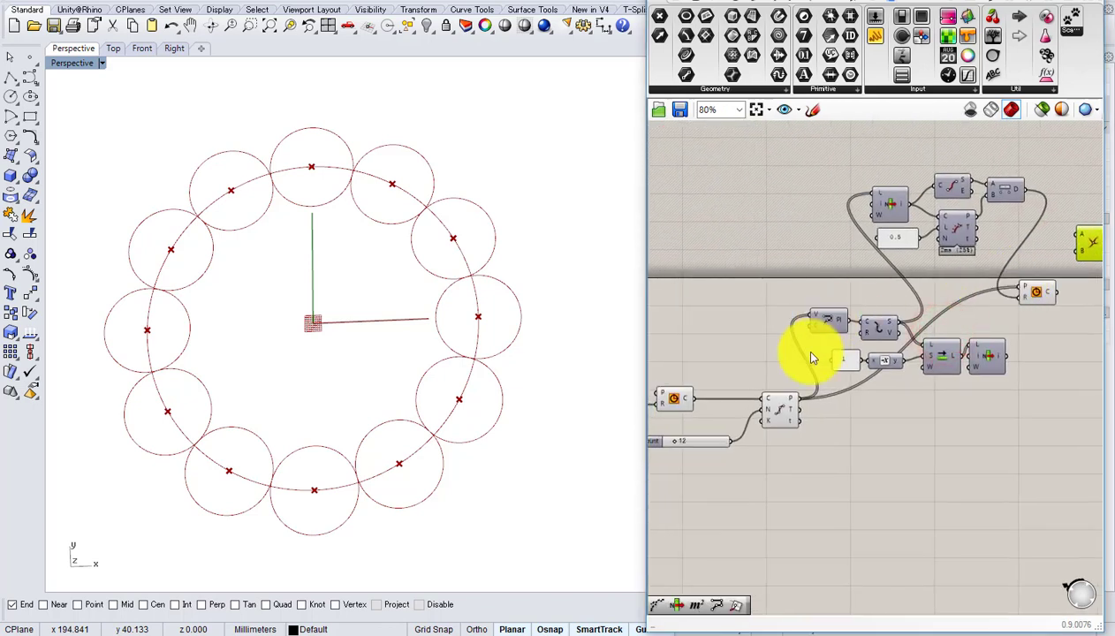
click(685, 400)
right_drag(682, 399, 652, 388)
drag(662, 388, 944, 246)
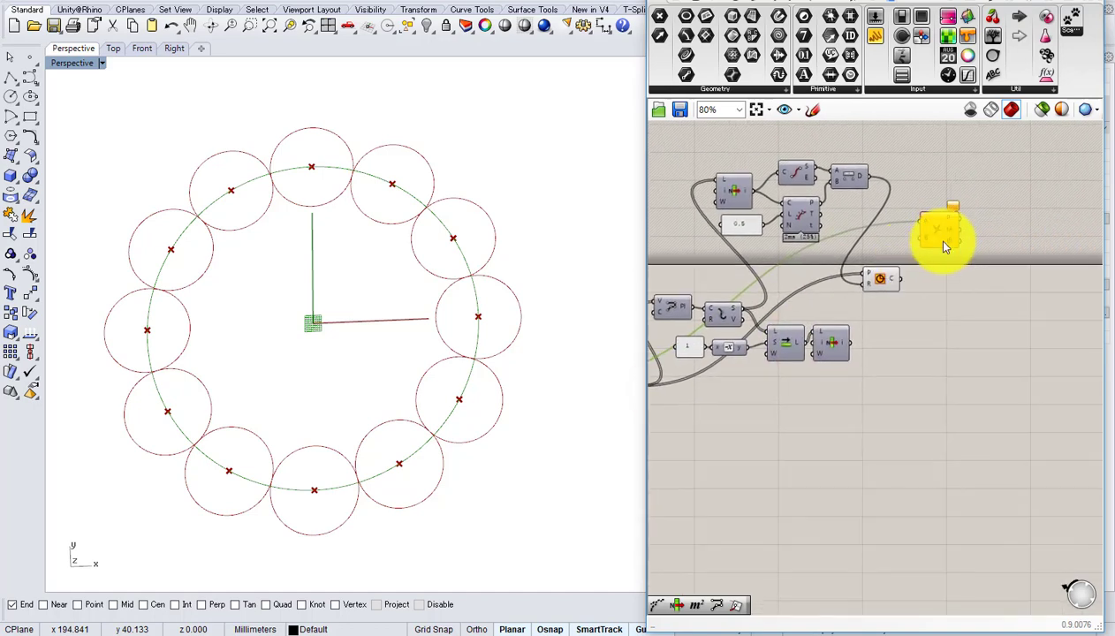
- Connect the small circles' output to input B of Curve | Curve and move that component beside the Circle component
scroll(938, 279, up, 3)
drag(867, 280, 949, 274)
right_drag(952, 270, 861, 286)
drag(863, 284, 853, 333)
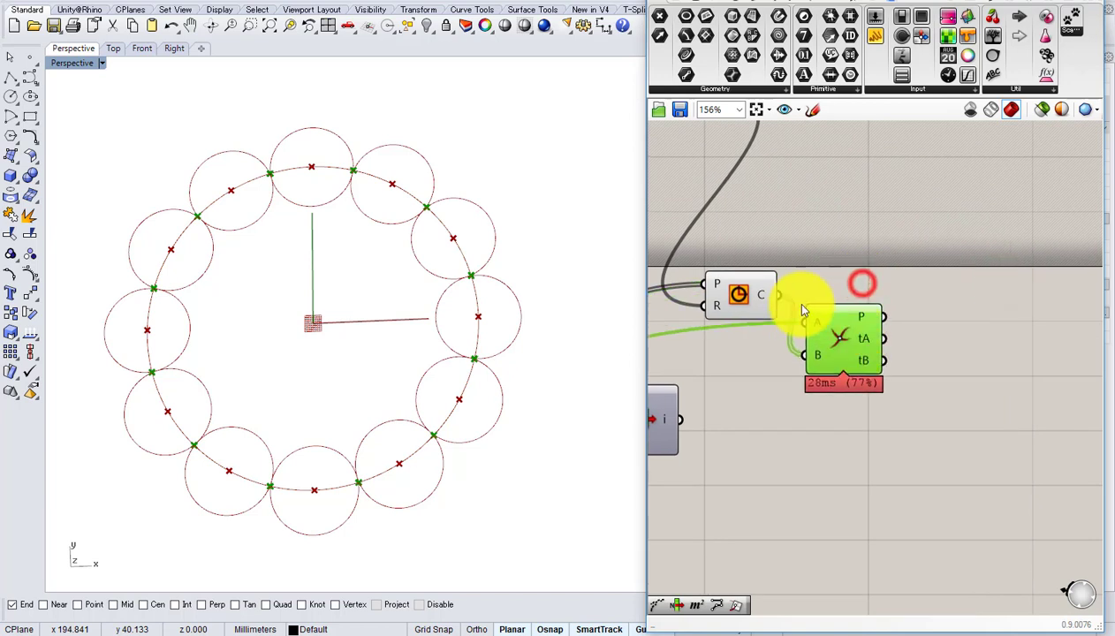
- Apply Simplify to the points output of the Curve | Curve component
right_click(863, 319)
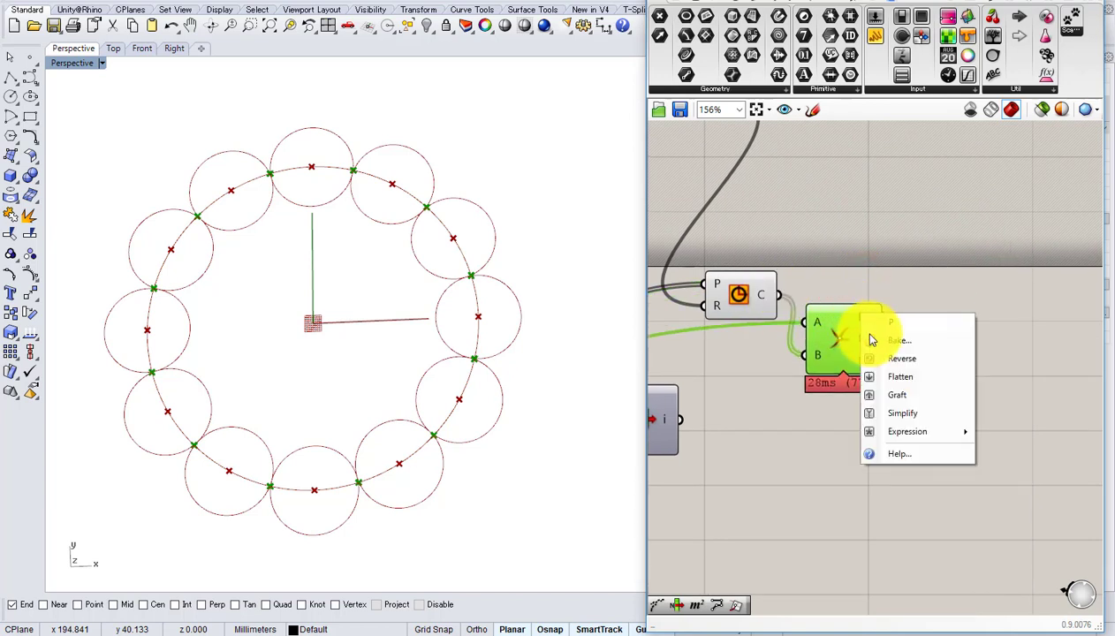
click(895, 415)
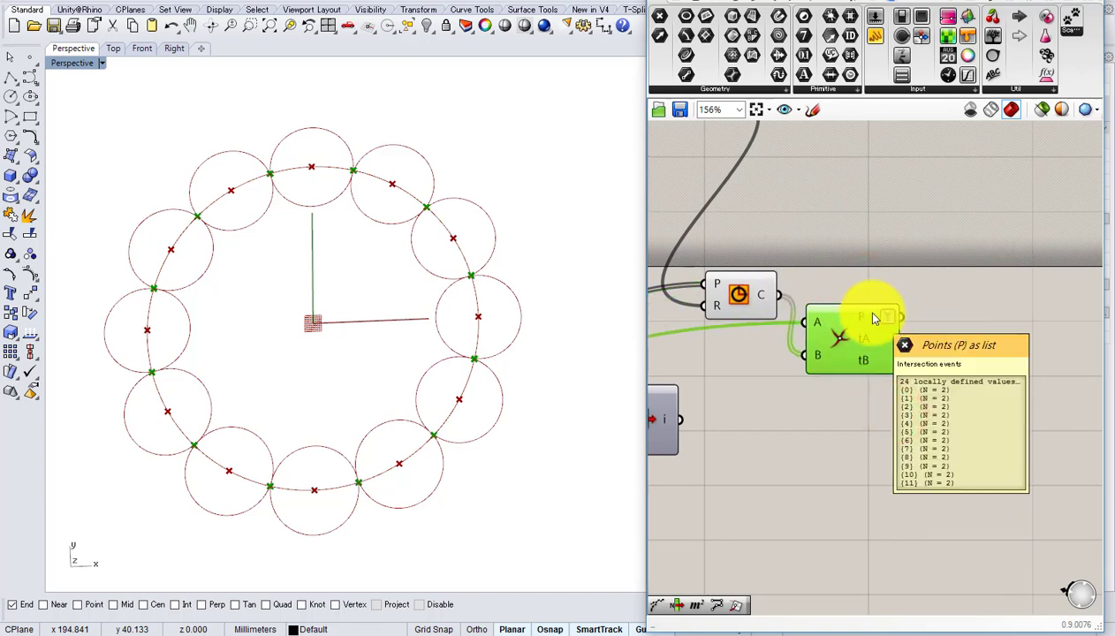
right_drag(856, 315, 820, 314)
double_click(946, 311)
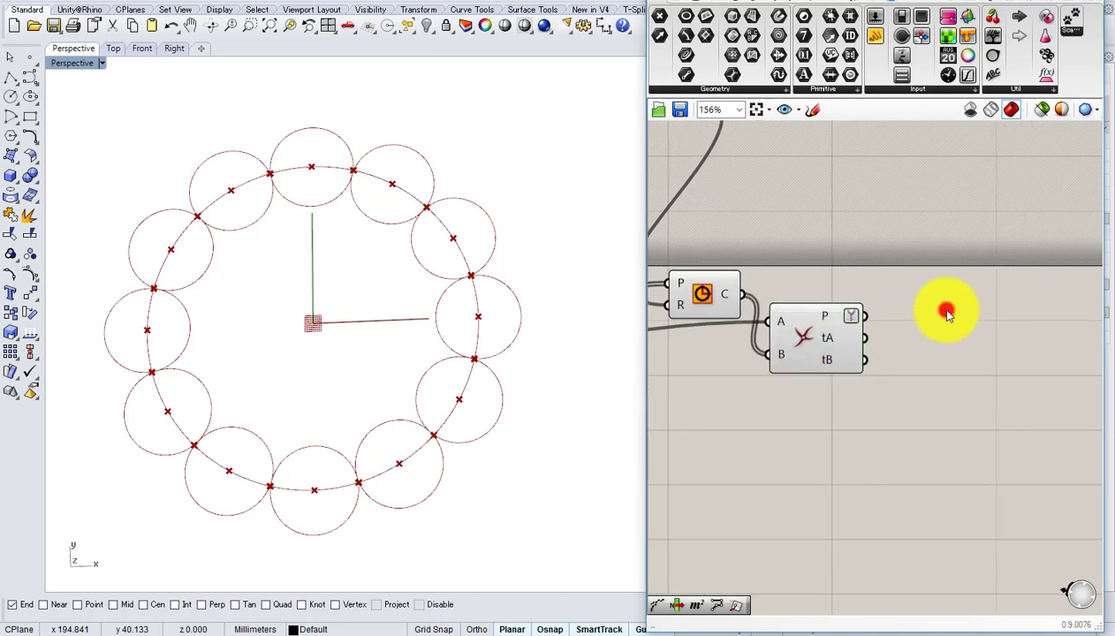
text(rec)
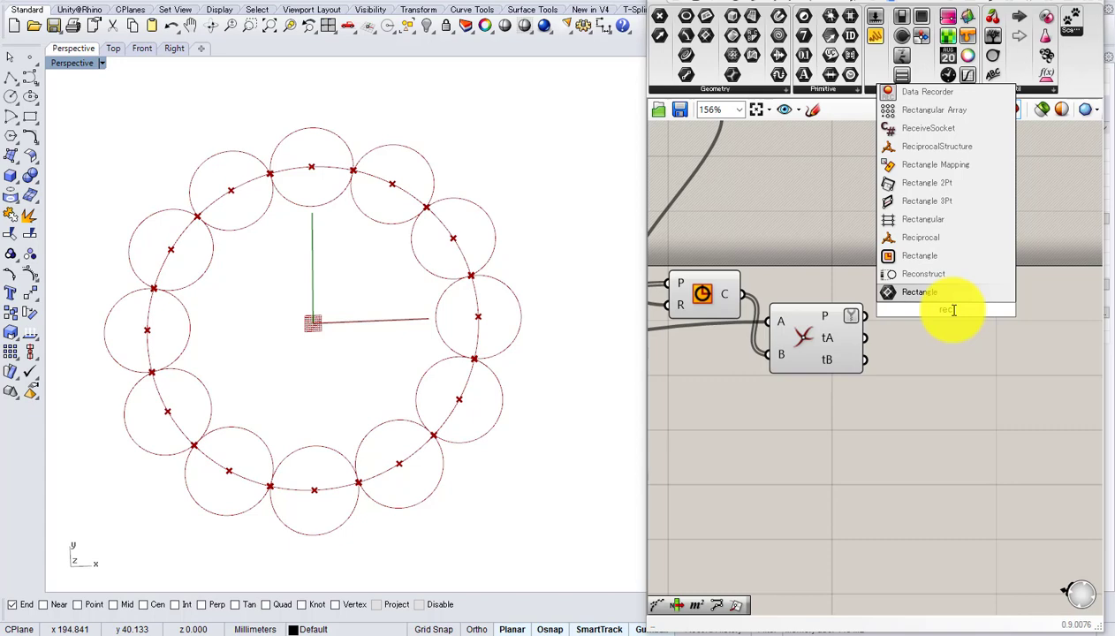
- Turn off the preview of the Circle component that generates the small circles
right_drag(809, 293, 983, 293)
drag(880, 349, 842, 306)
middle_click(842, 306)
click(870, 301)
right_drag(949, 311, 801, 364)
mouse_move(877, 311)
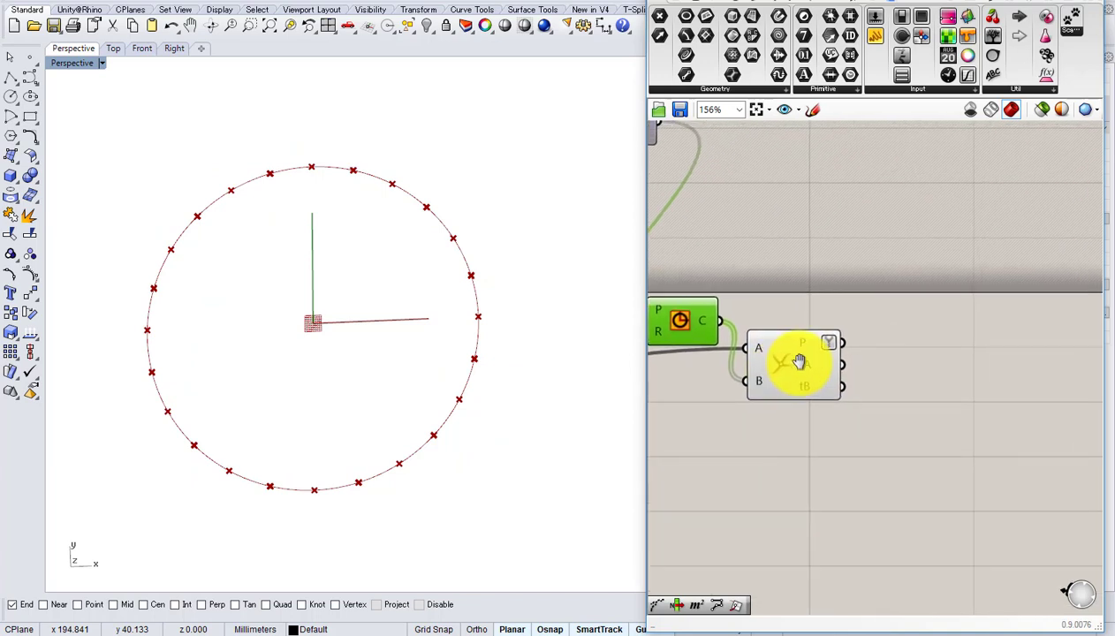
double_click(943, 351)
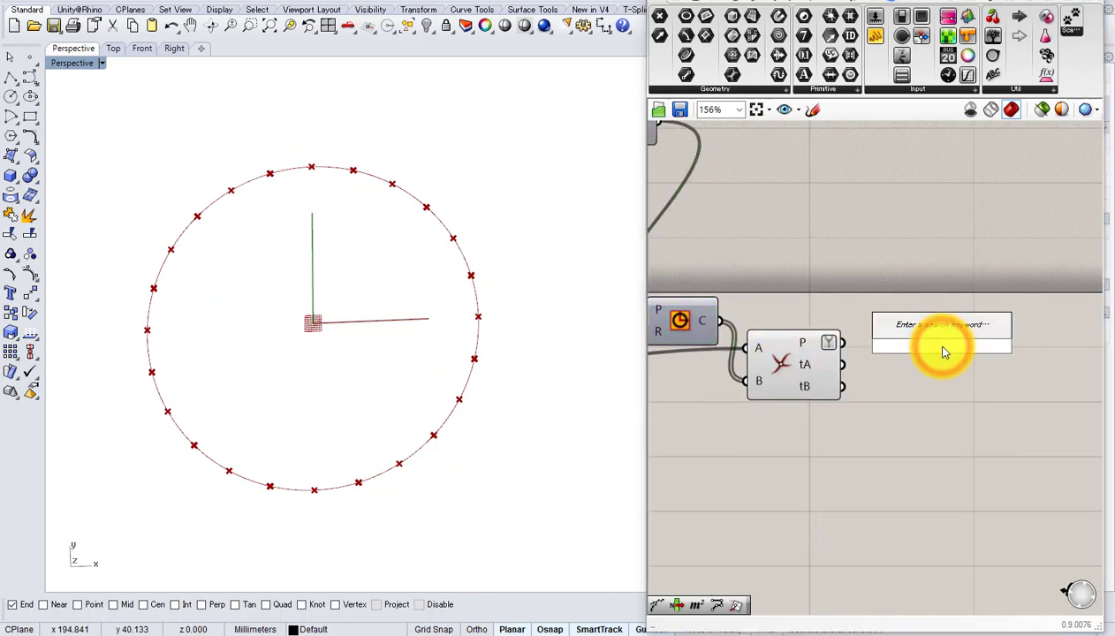
text(polyline)
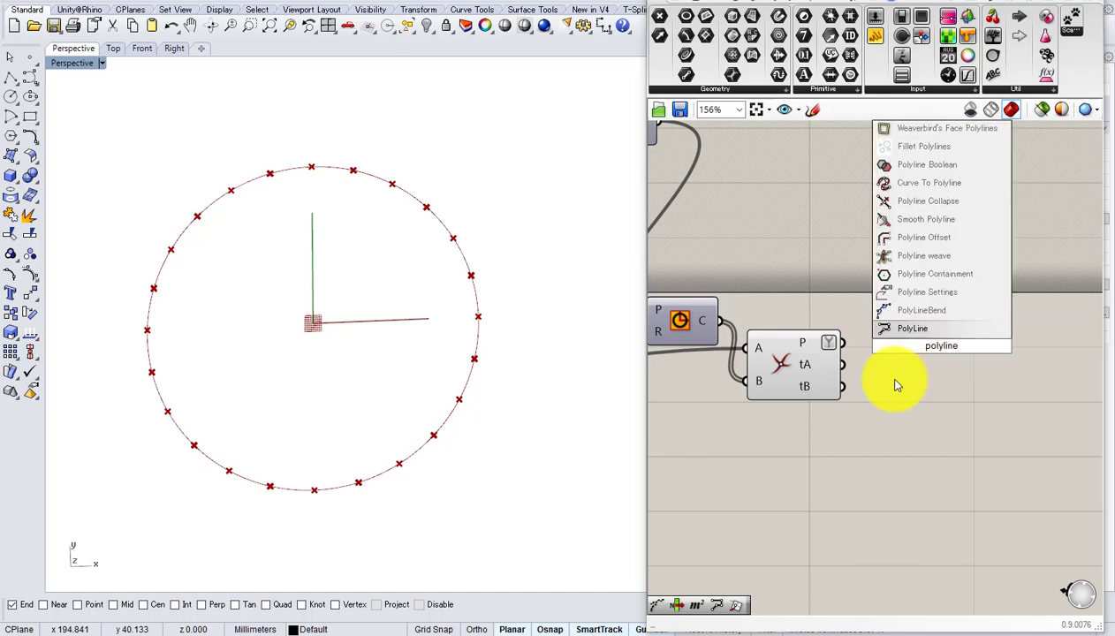
right_drag(893, 403, 1019, 407)
scroll(1019, 407, down, 2)
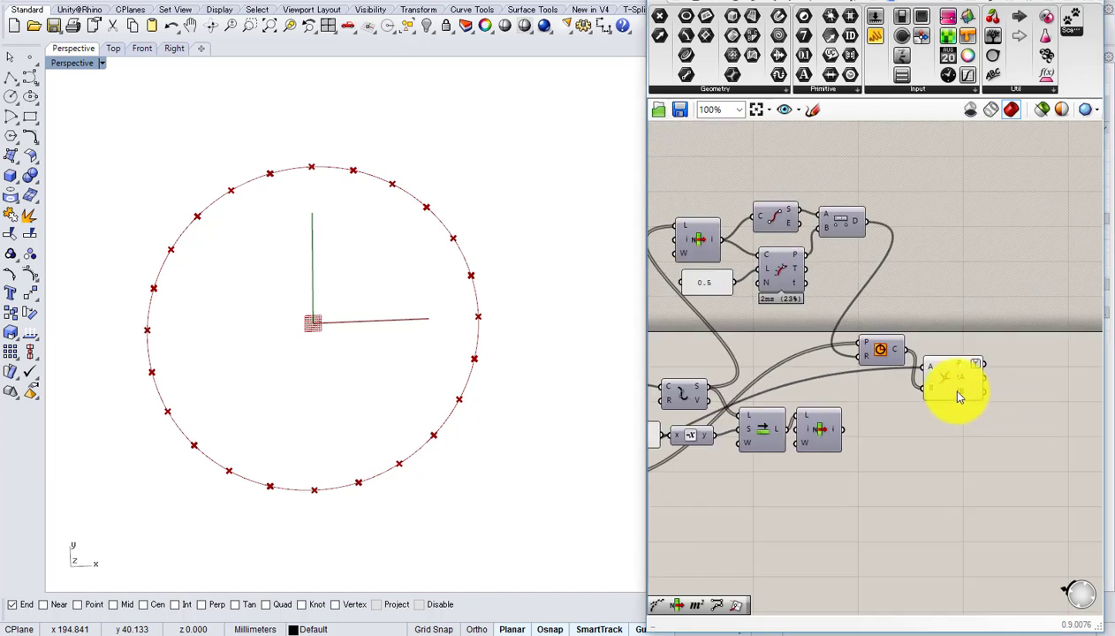
- Turn off the preview of the Explode component that splits the polyline through the divided circle's points
click(951, 387)
scroll(859, 323, up, 3)
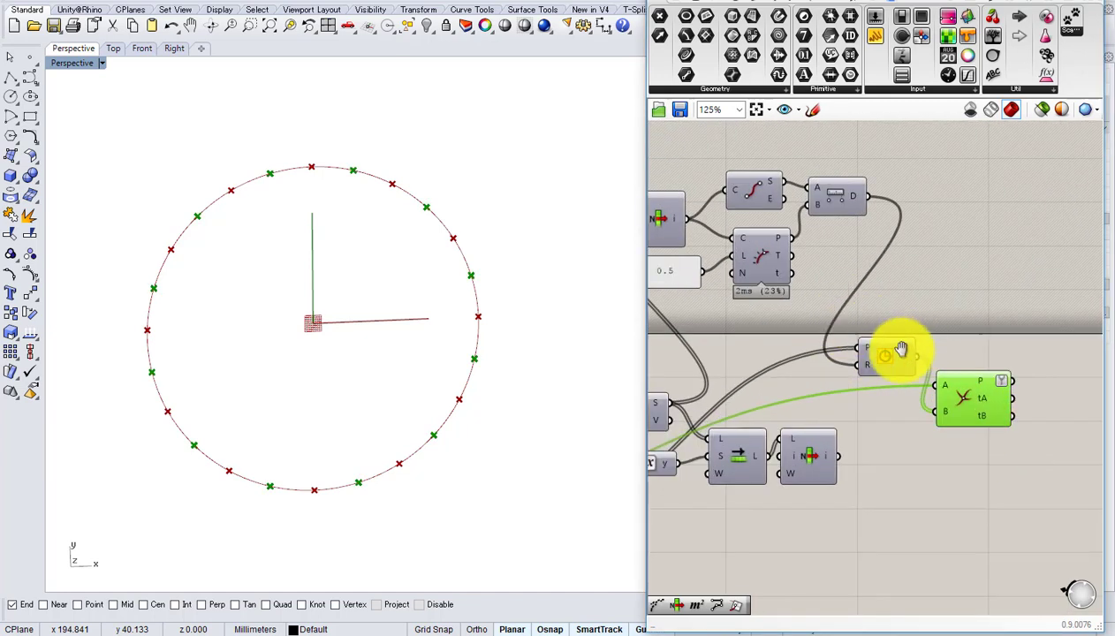
right_drag(822, 375, 900, 361)
click(781, 382)
middle_click(782, 384)
click(805, 357)
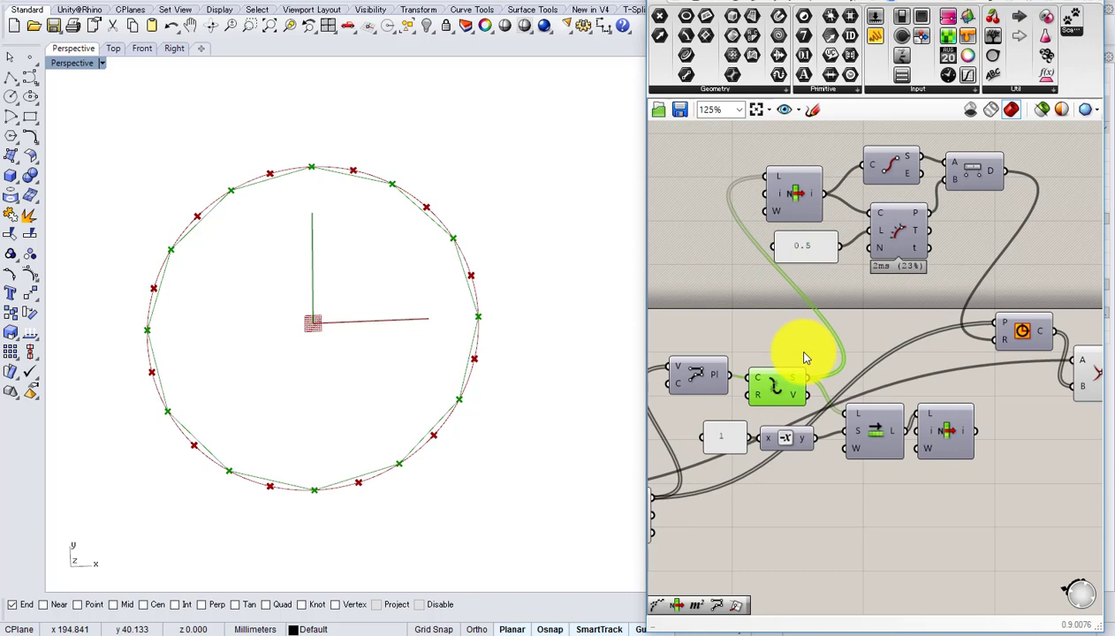
middle_click(799, 375)
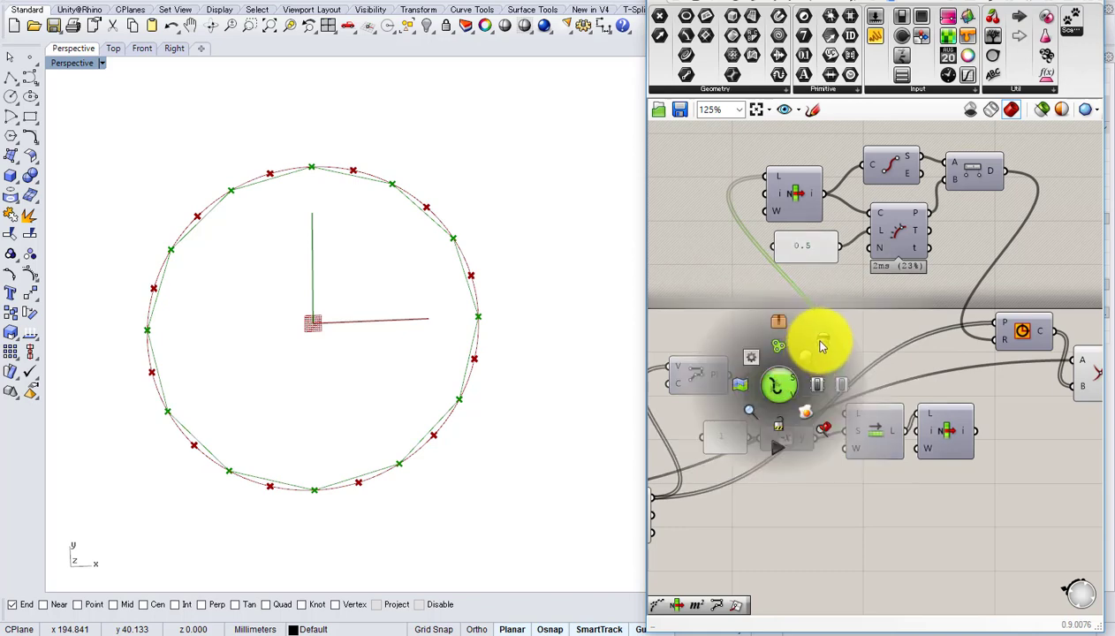
click(817, 352)
- Add a PolyLine component beside Curve | Curve and connect the intersection points output P to its vertices input V
right_drag(1014, 366, 804, 380)
double_click(907, 381)
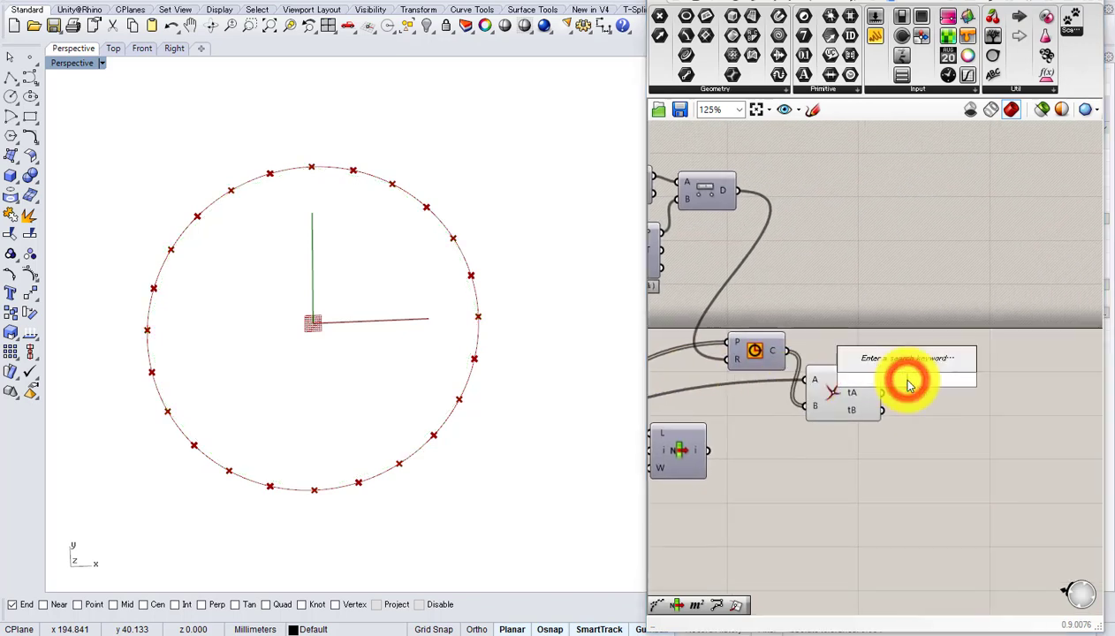
text(polyline)
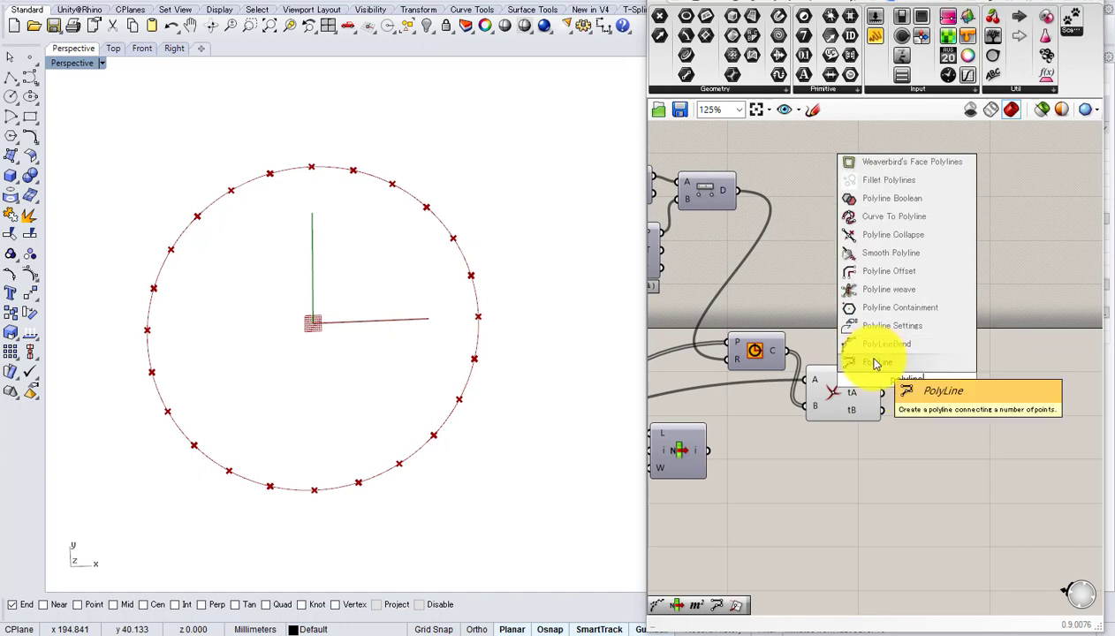
click(874, 360)
scroll(893, 373, up, 2)
drag(919, 385, 873, 378)
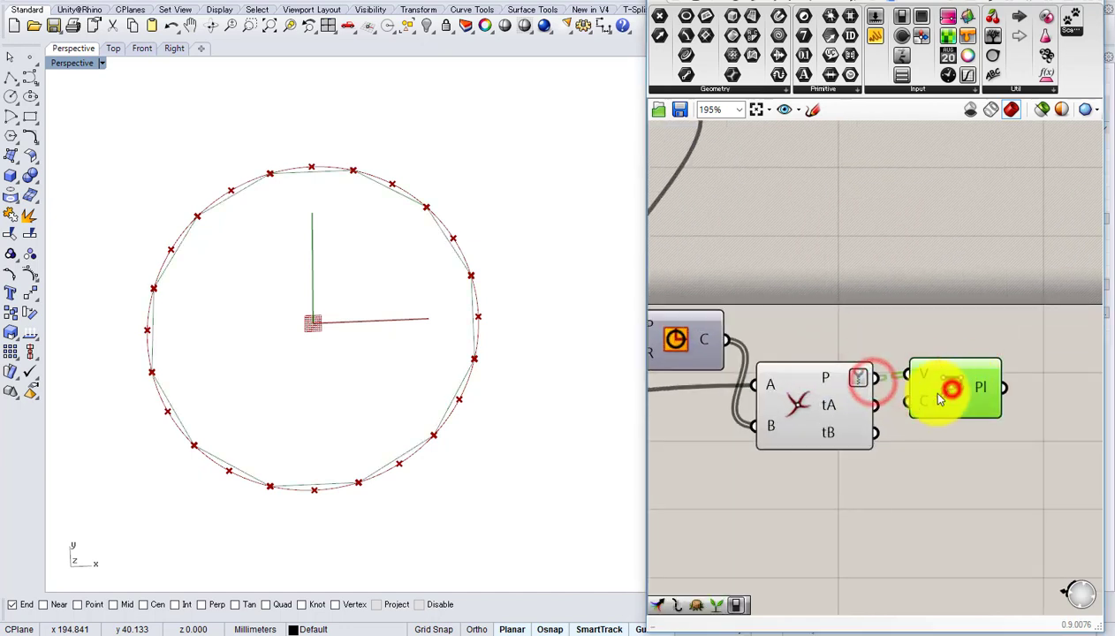
- Turn off the preview of the Curve | Curve intersection component
right_drag(854, 404, 801, 389)
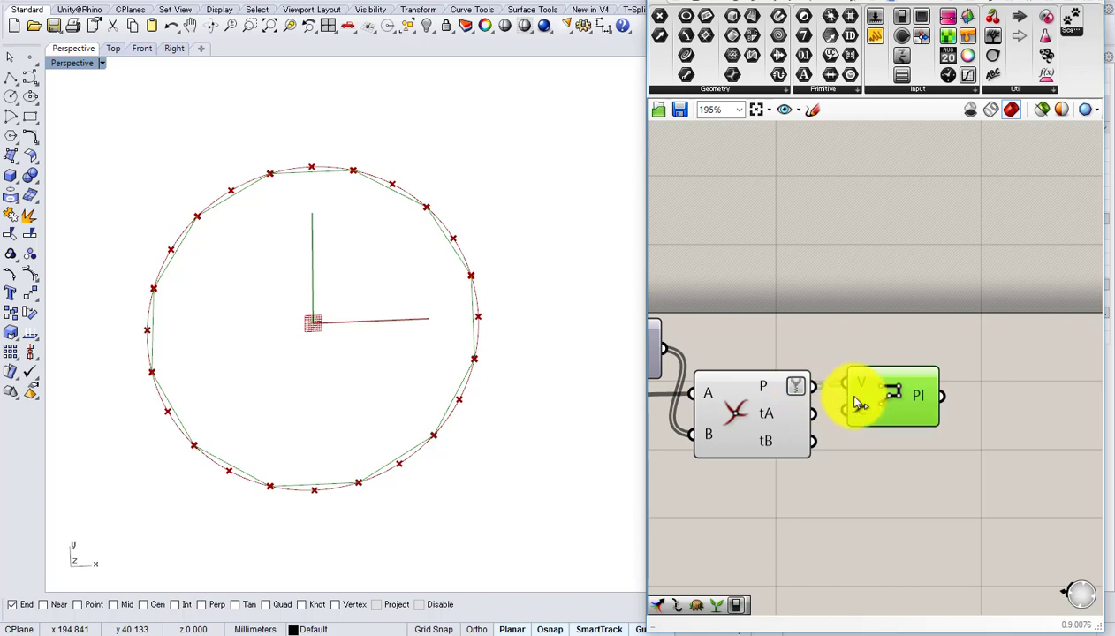
right_drag(845, 395, 918, 388)
scroll(917, 386, down, 3)
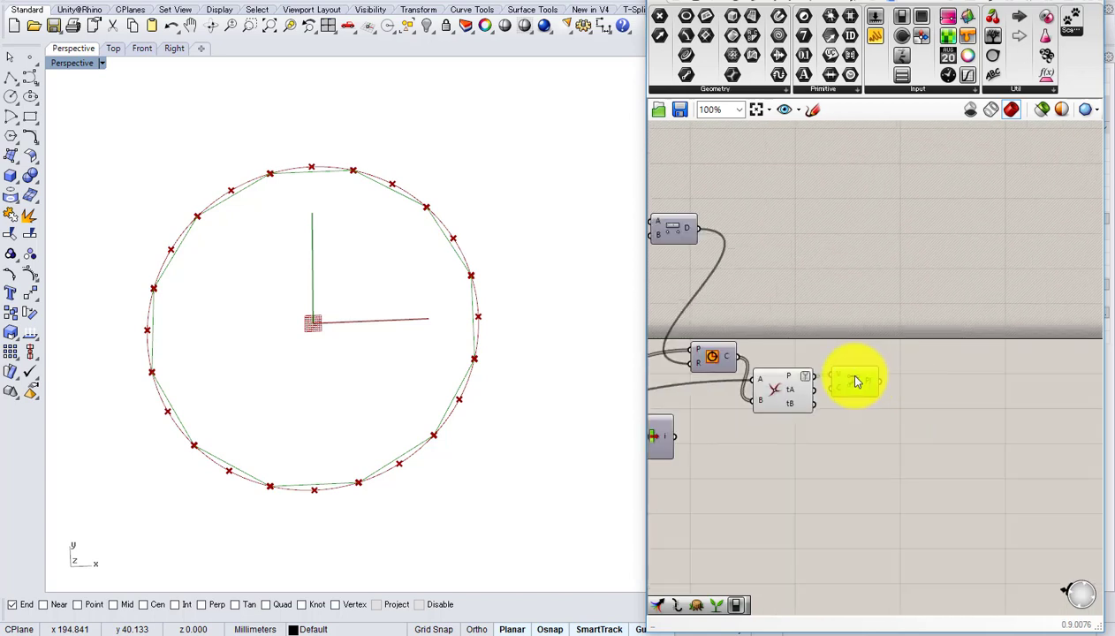
right_drag(772, 385, 996, 362)
click(867, 388)
middle_click(873, 395)
click(920, 354)
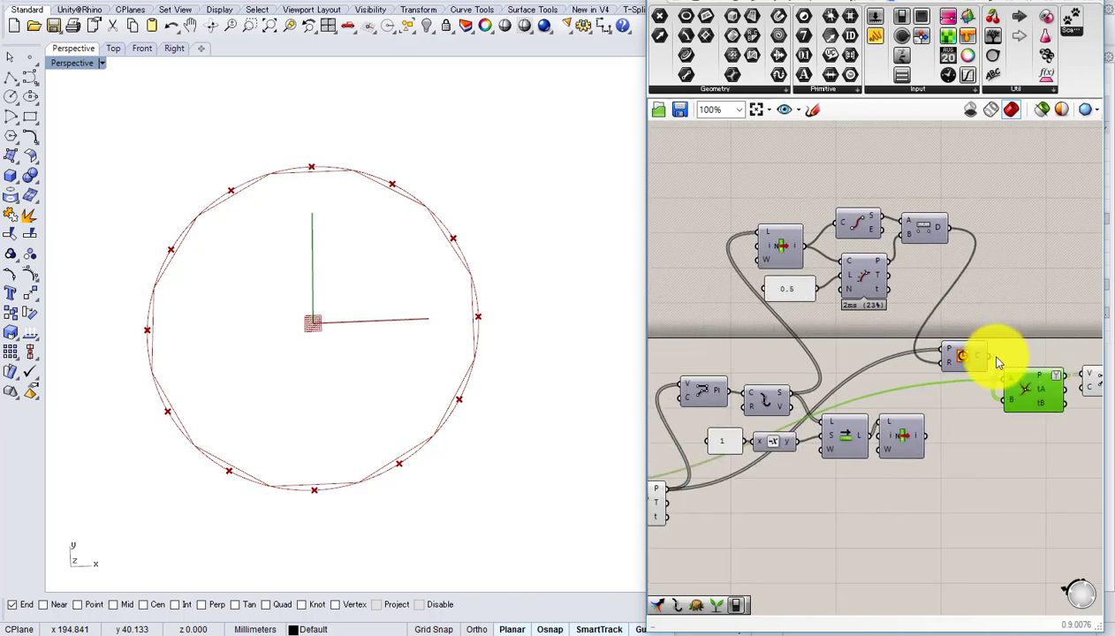
- Copy the 0.5 panel and Evaluate Length component next to the new PolyLine and connect the polyline output to the copy's input C
right_drag(926, 376, 853, 384)
drag(813, 345, 707, 287)
right_drag(808, 321, 664, 297)
alt+drag(652, 263, 989, 385)
scroll(976, 361, up, 3)
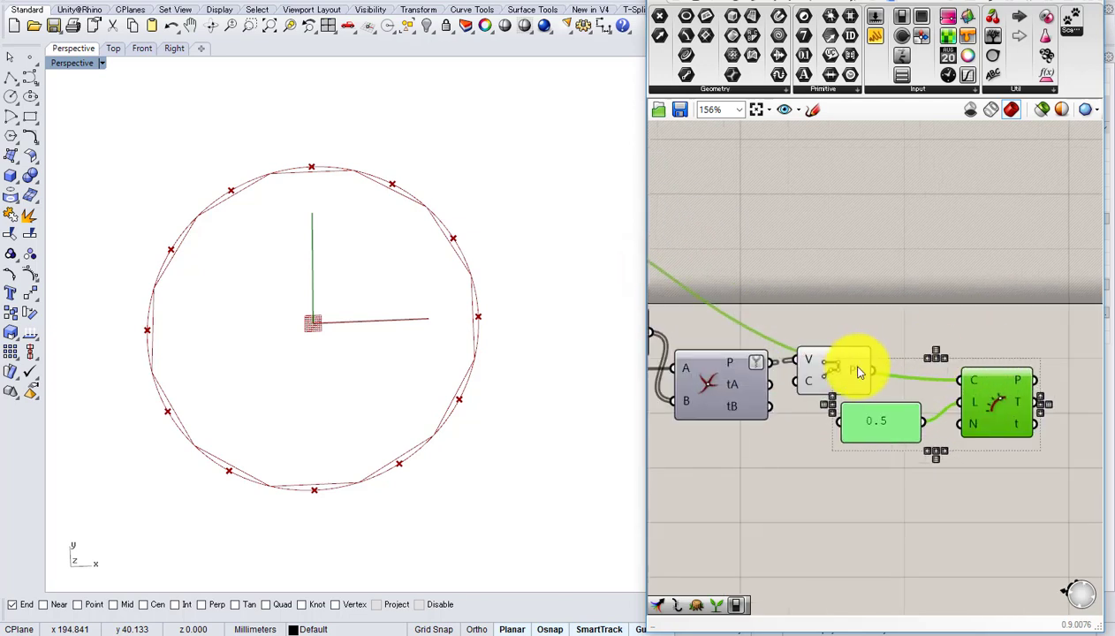
drag(869, 371, 960, 381)
- Rearrange the copied 0.5 panel and Evaluate Length component, and turn on the preview of that Evaluate Length
drag(887, 425, 850, 435)
click(893, 345)
drag(966, 402, 960, 403)
middle_click(960, 404)
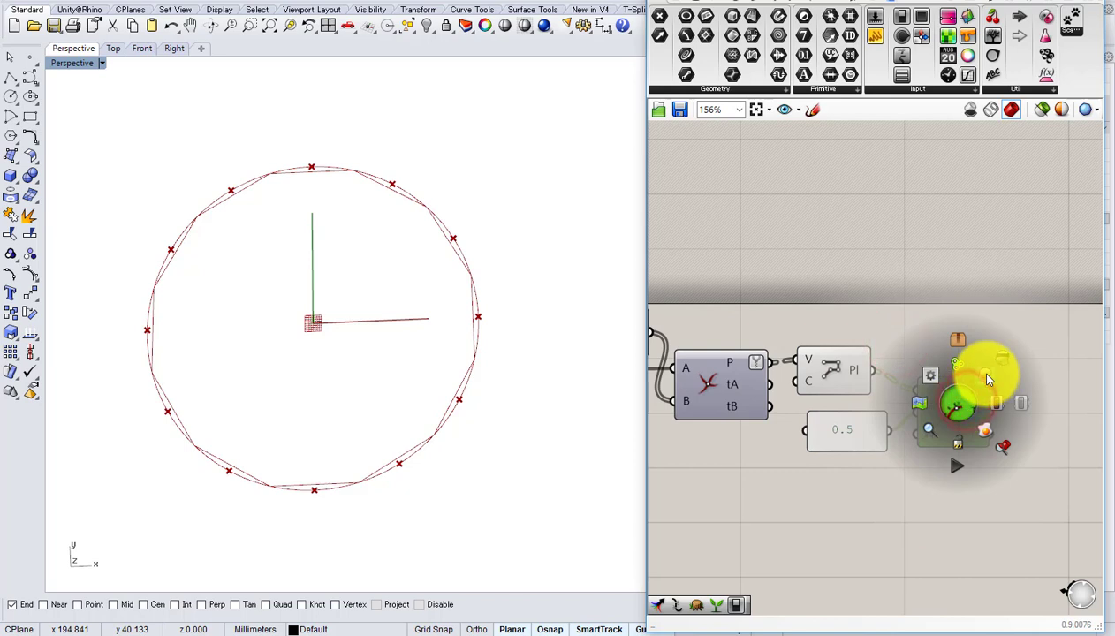
click(989, 378)
right_drag(990, 378, 871, 366)
- Add a Rotate component, feeding the polylines into geometry input G and the Evaluate Length points into plane input P
double_click(907, 320)
text(rotat)
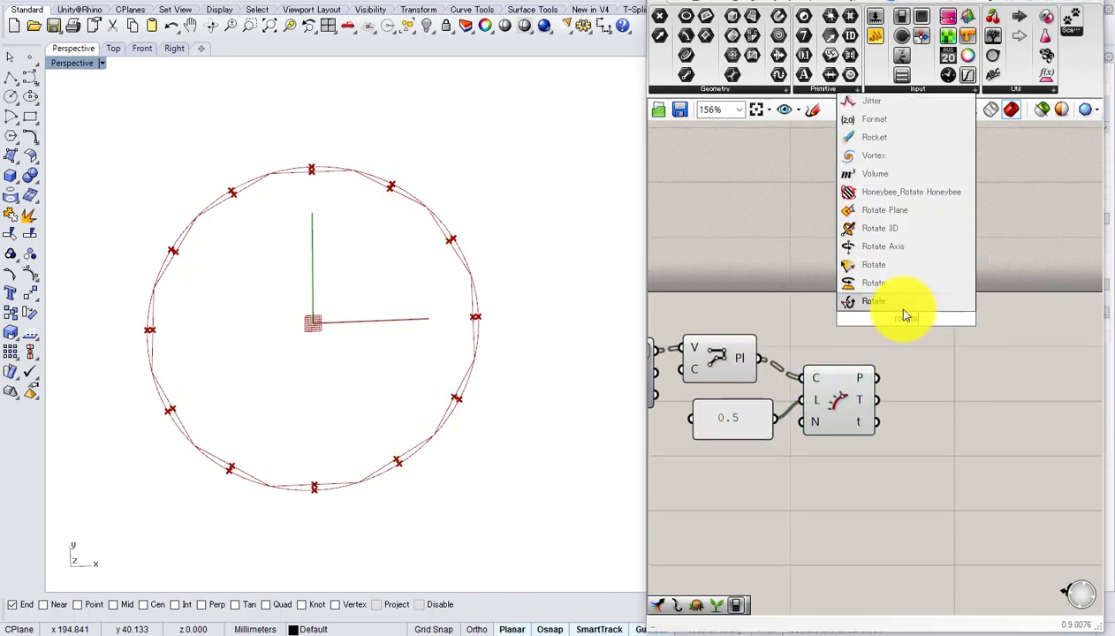
click(884, 279)
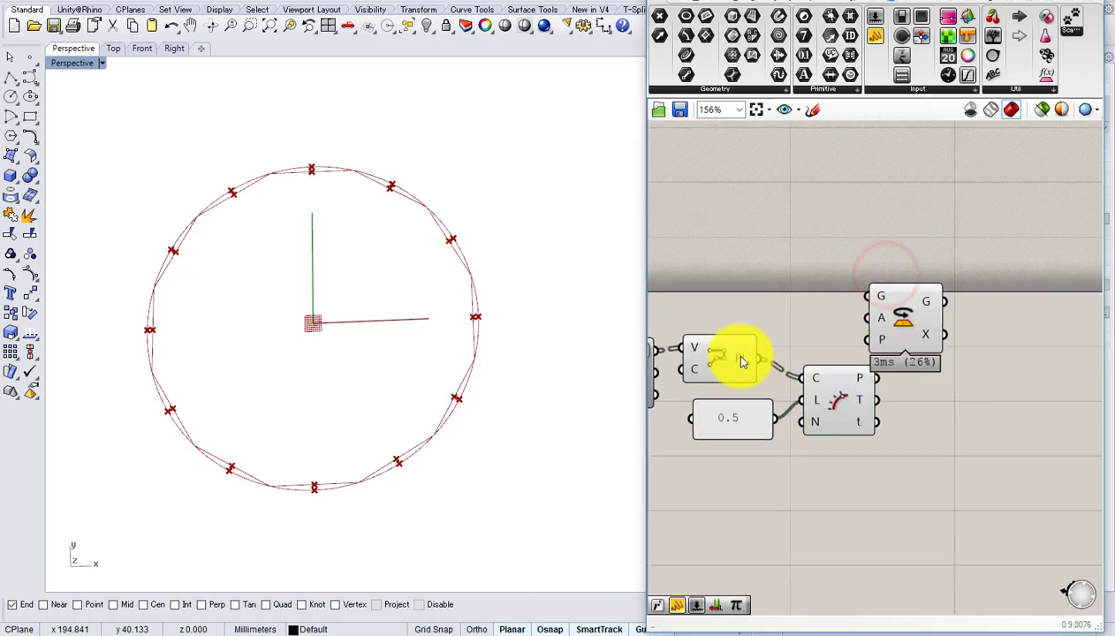
drag(757, 357, 869, 297)
drag(921, 323, 983, 344)
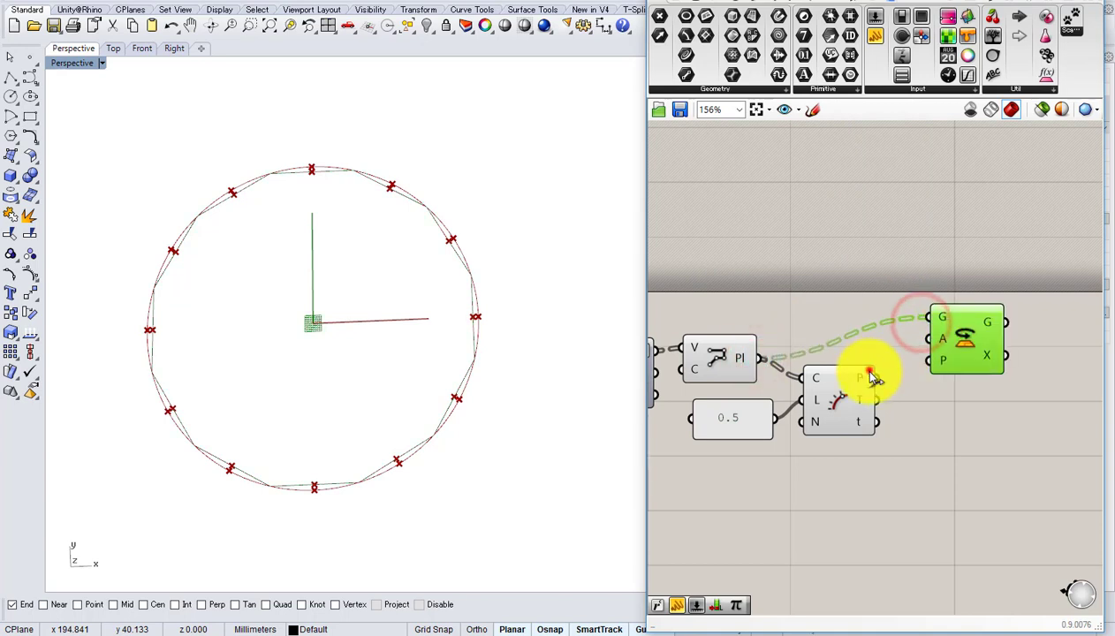
drag(873, 375, 930, 361)
- Add a compact panel containing Rad(90) and connect it to the Rotate component's angle input A
double_click(822, 287)
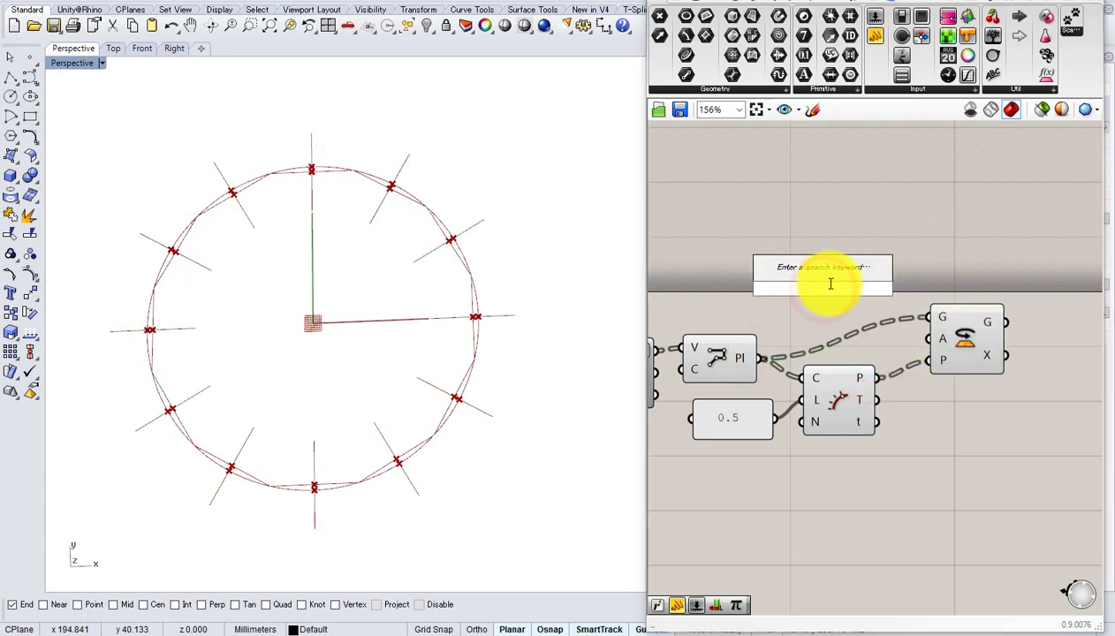
text(panel)
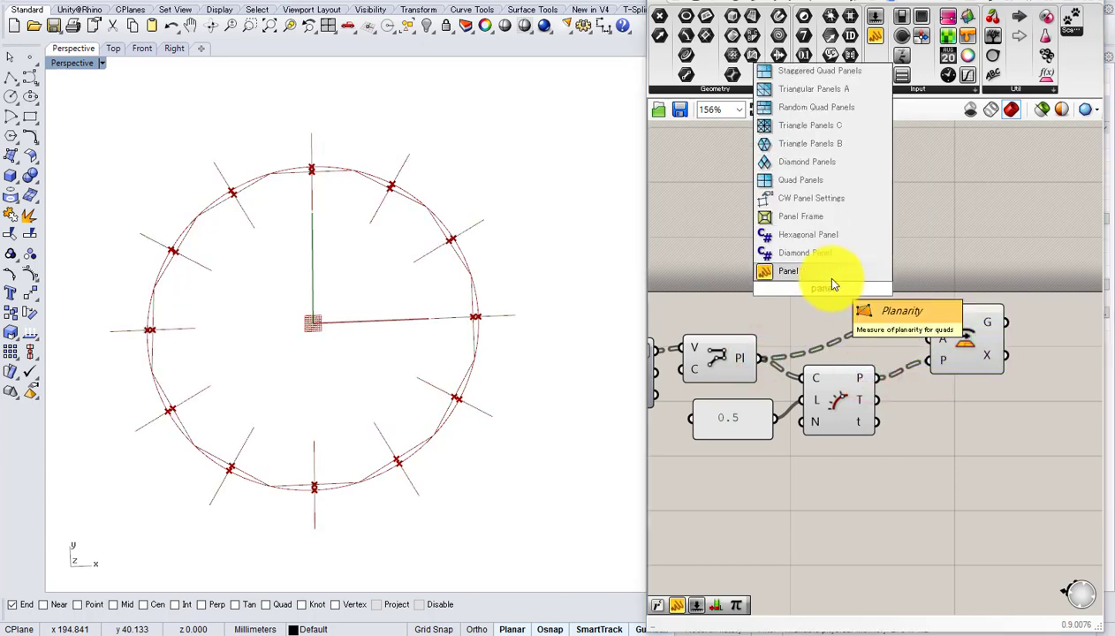
click(821, 270)
double_click(820, 279)
text(Rd)
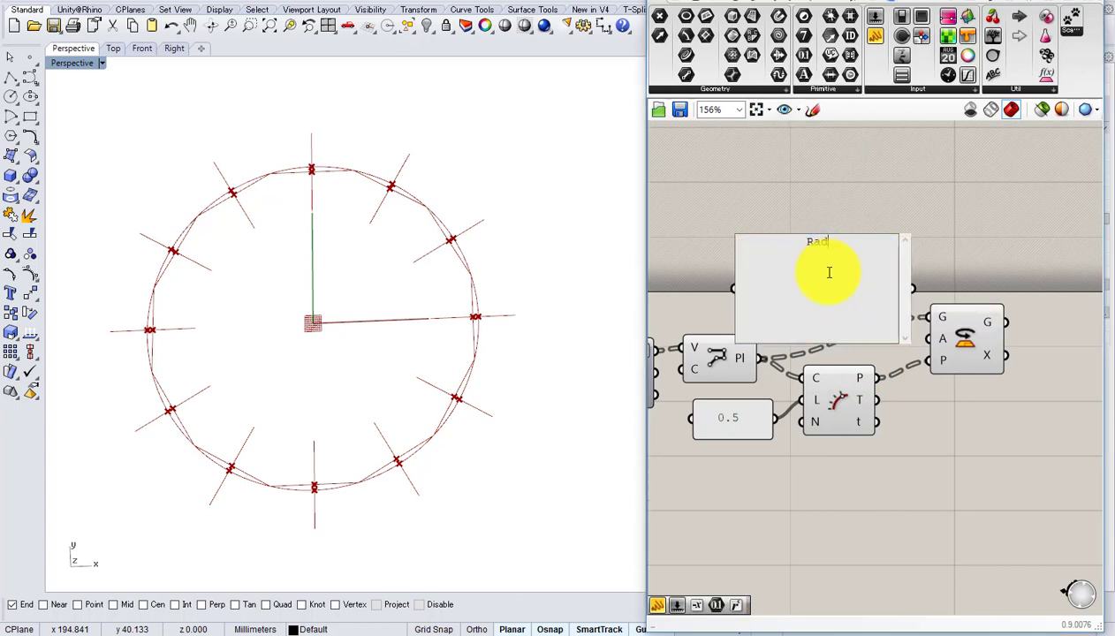
click(872, 189)
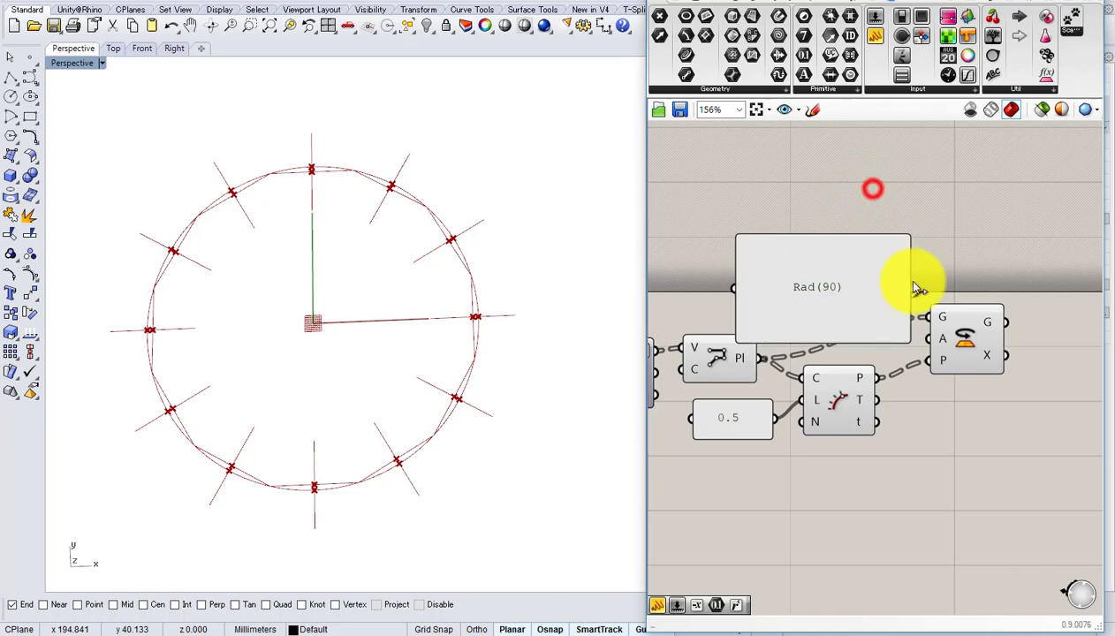
drag(901, 338, 954, 347)
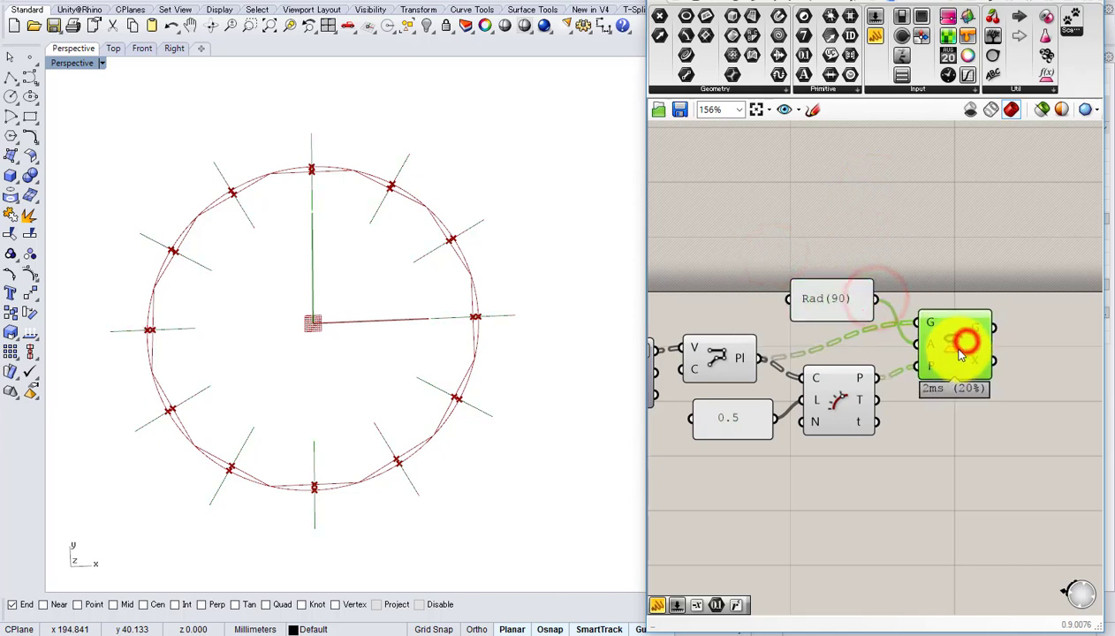
- Turn off the preview of the Evaluate Length component that feeds Rotate
right_drag(952, 343, 958, 276)
click(814, 347)
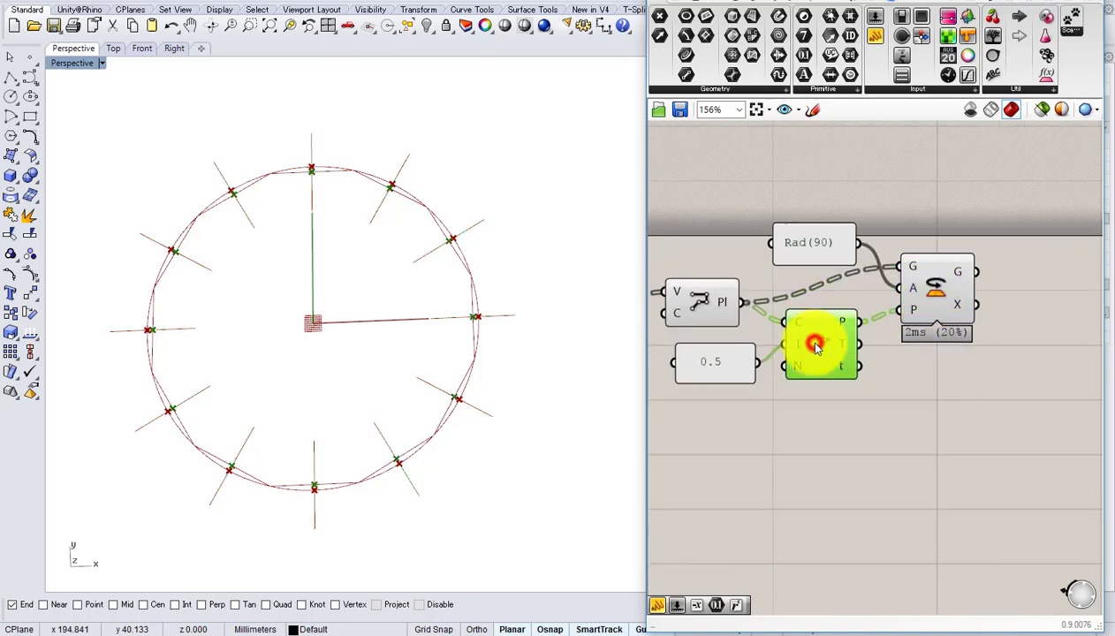
middle_click(815, 348)
click(851, 316)
right_drag(761, 326, 873, 323)
mouse_move(773, 345)
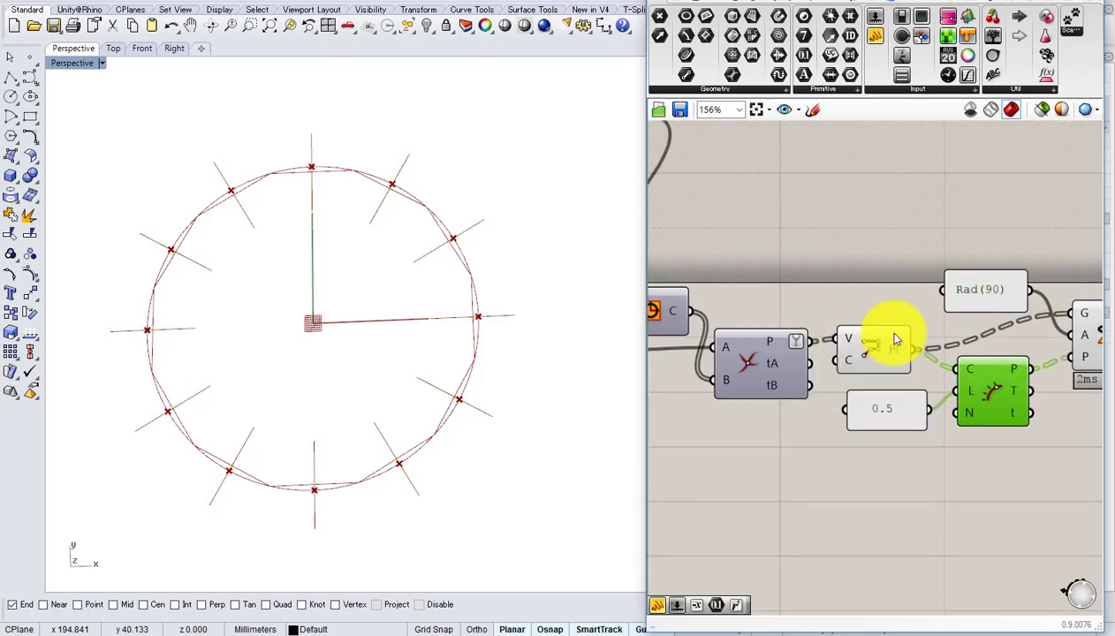
- Add an End Points component and connect the rotated geometry output G to its curve input C
right_drag(970, 337, 682, 362)
double_click(902, 354)
text(end)
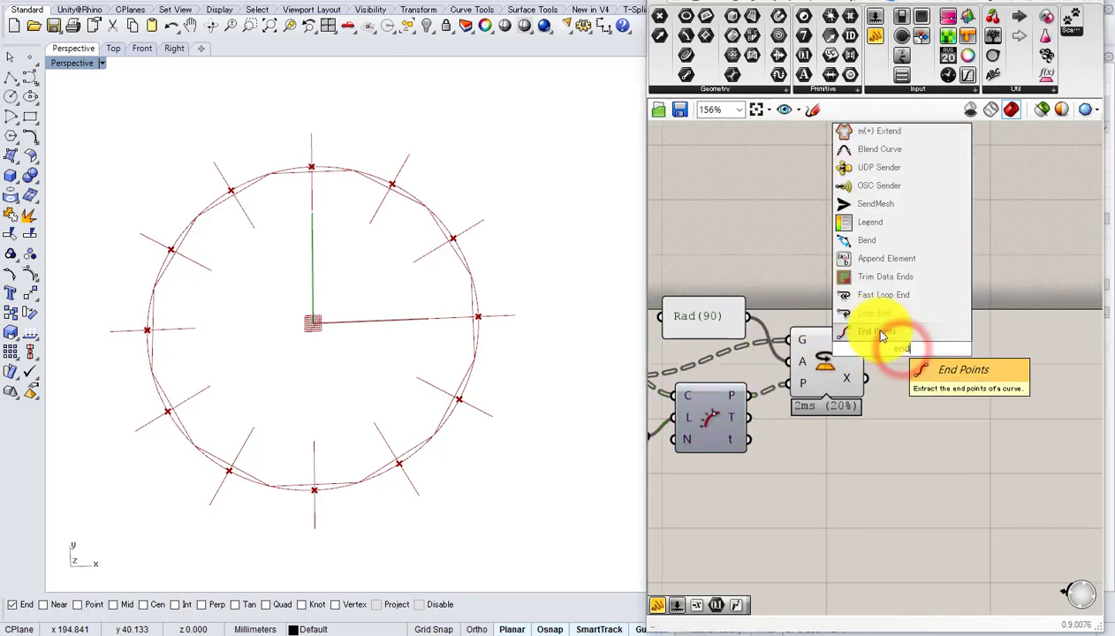
click(873, 328)
drag(861, 349, 868, 349)
right_drag(870, 351, 944, 341)
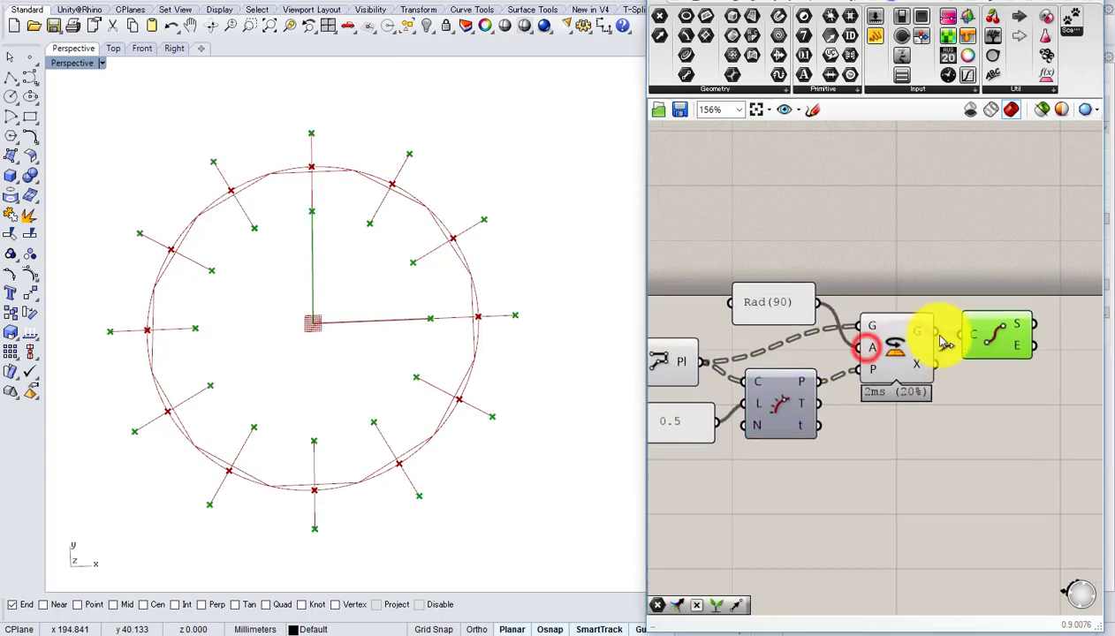
- Add a Weave component, connect the Curve | Curve points output to its input 0, and place it beyond End Points
scroll(944, 338, down, 1)
double_click(842, 233)
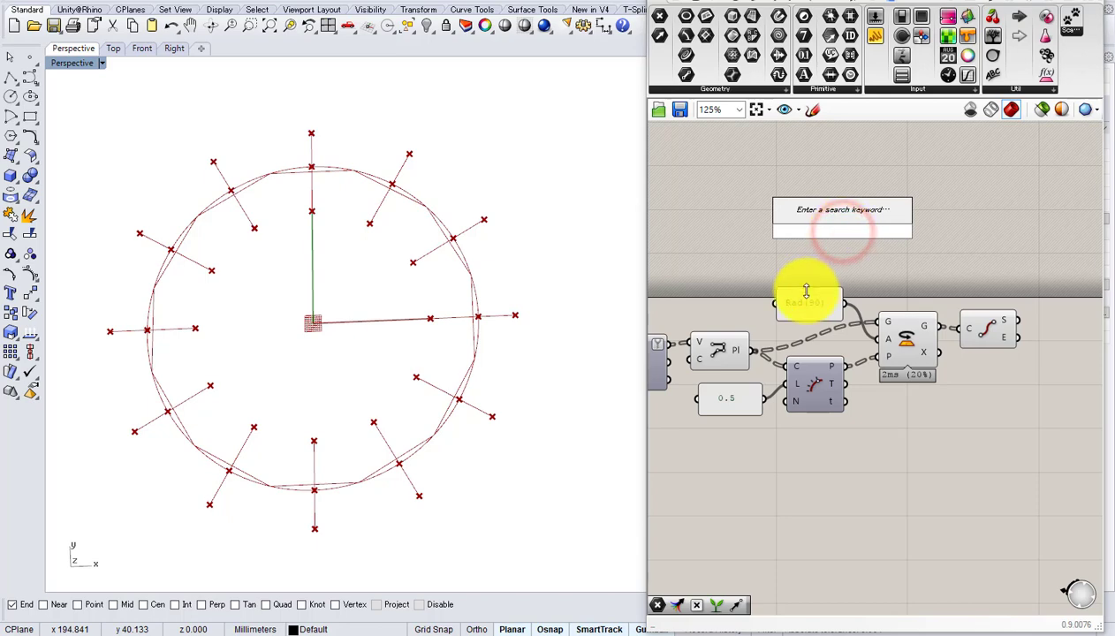
right_drag(806, 292, 906, 292)
double_click(853, 221)
text(wea)
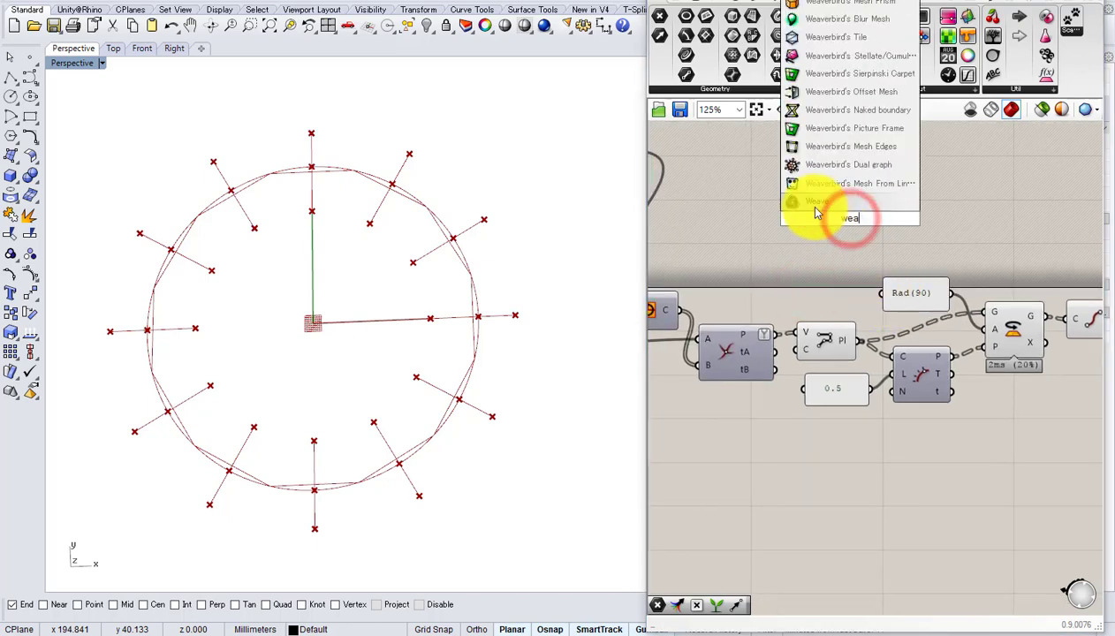
click(814, 209)
drag(773, 333, 820, 220)
right_drag(863, 231, 742, 232)
drag(736, 226, 1047, 272)
right_drag(1023, 273, 851, 271)
drag(882, 282, 940, 291)
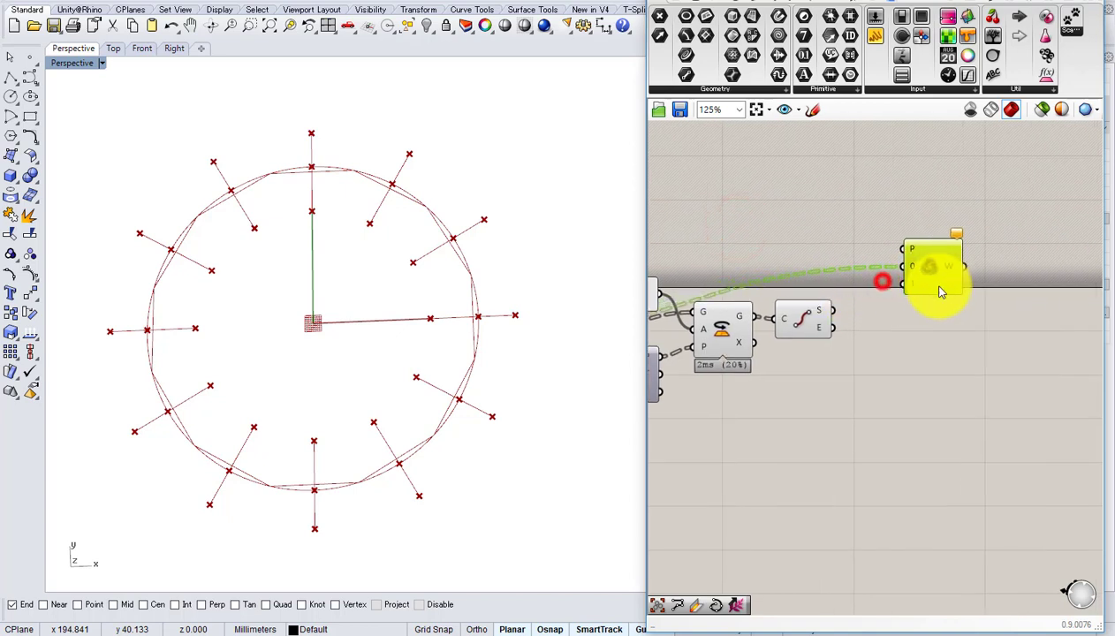
- Add a Merge component and connect the End Points outputs S and E to its inputs D1 and D2
double_click(898, 327)
text(me)
click(847, 303)
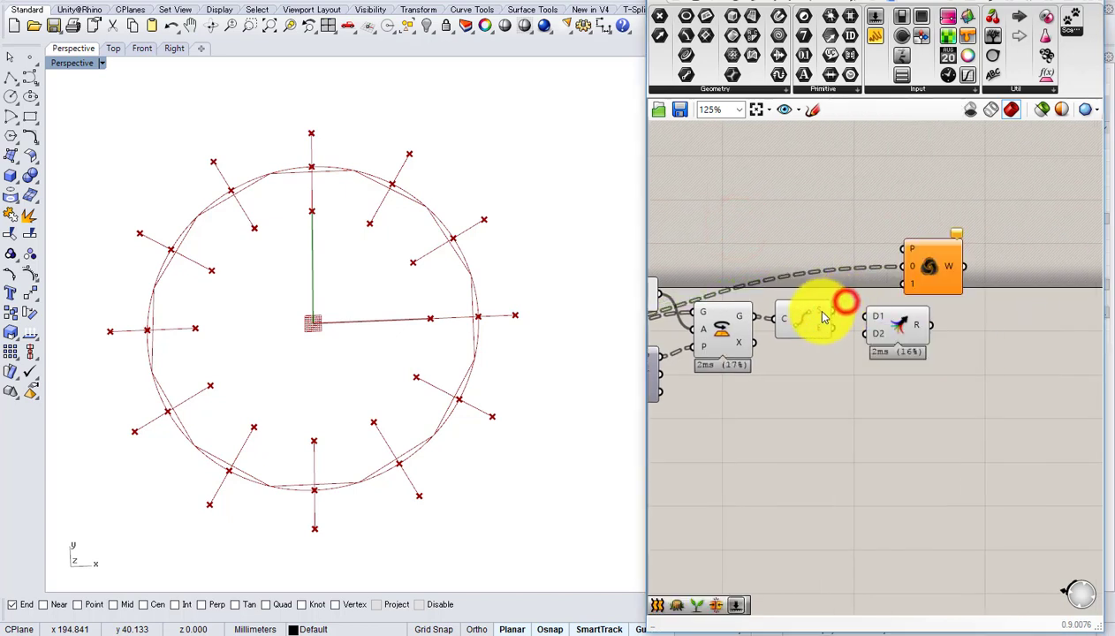
scroll(819, 311, up, 1)
drag(831, 308, 878, 319)
drag(837, 338, 889, 335)
mouse_move(924, 332)
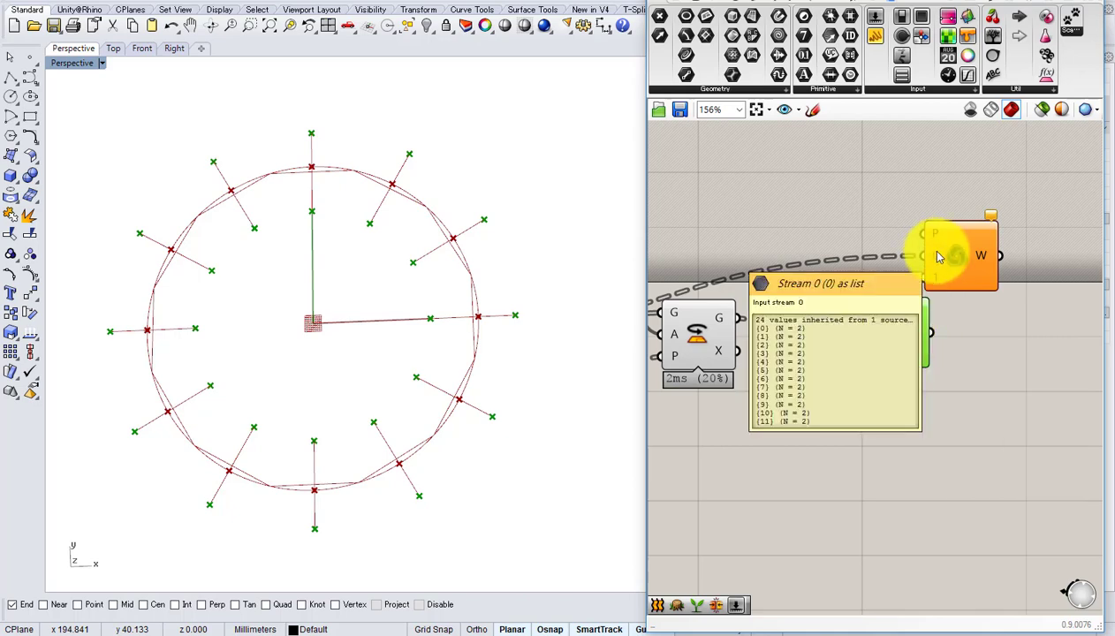
- Connect the Merge result output R to input 1 of the Weave component
drag(931, 334, 924, 278)
right_drag(970, 291, 874, 305)
drag(880, 272, 946, 299)
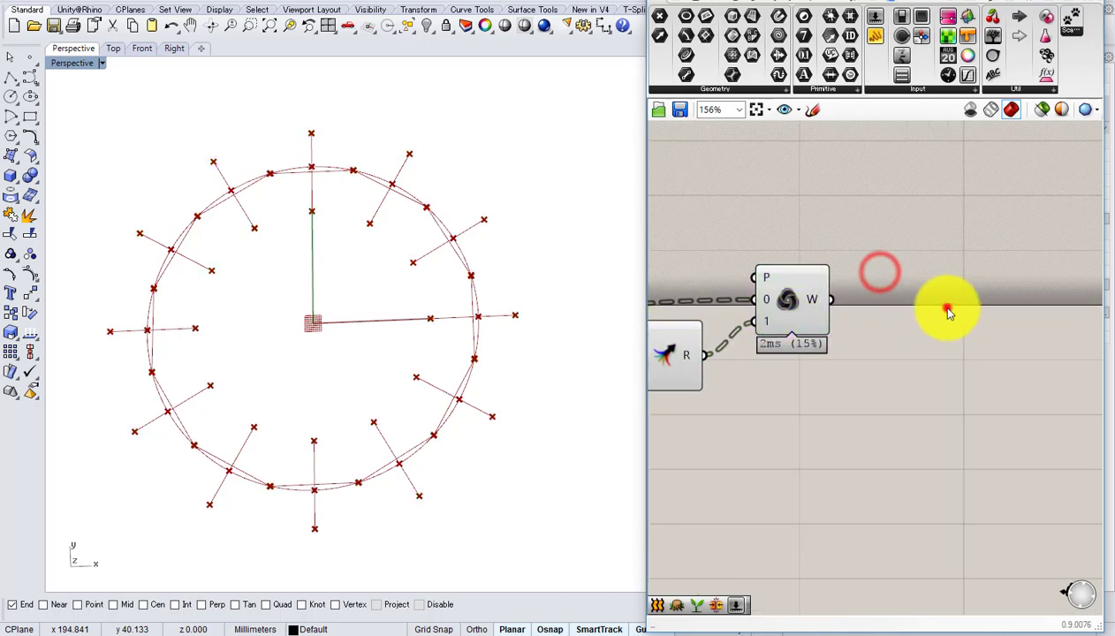
- Add a PolyLine component after Weave and connect the woven points output W to its vertices input V
double_click(948, 309)
text(polyline)
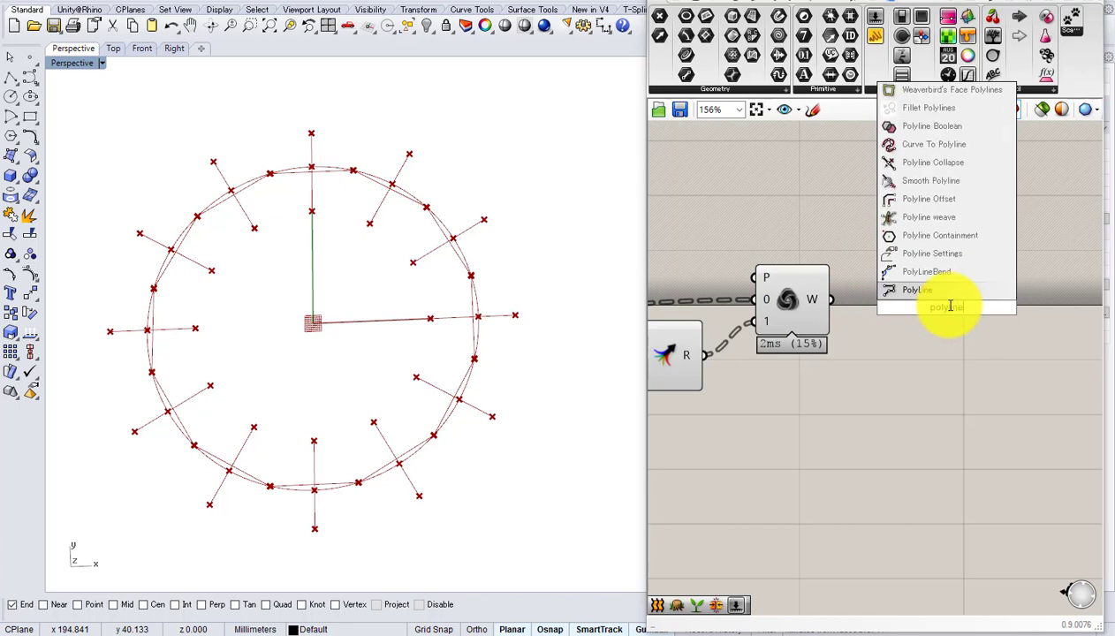
click(929, 295)
drag(930, 299, 832, 300)
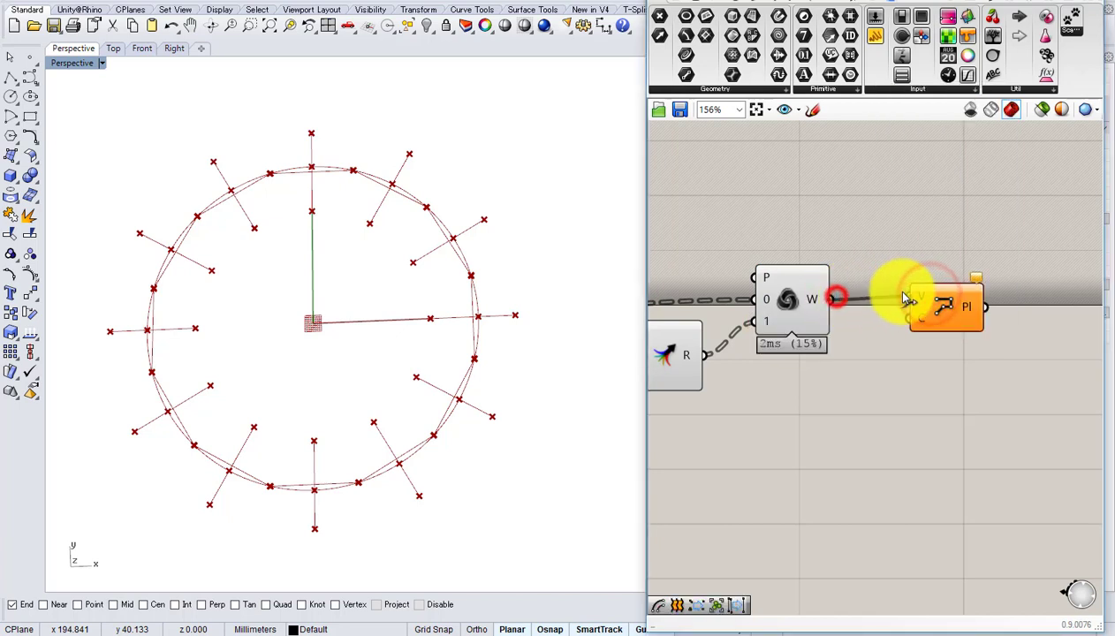
click(935, 304)
- Set the final PolyLine's closed input C to True and move the component slightly closer to Weave
right_click(916, 314)
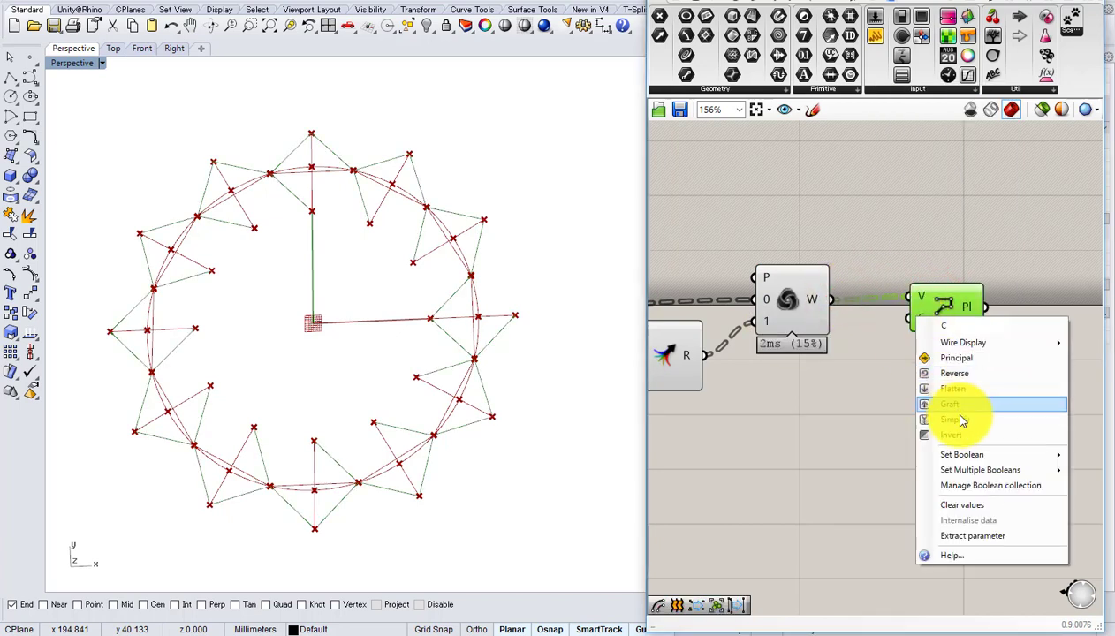
click(966, 453)
click(884, 470)
drag(946, 311, 925, 314)
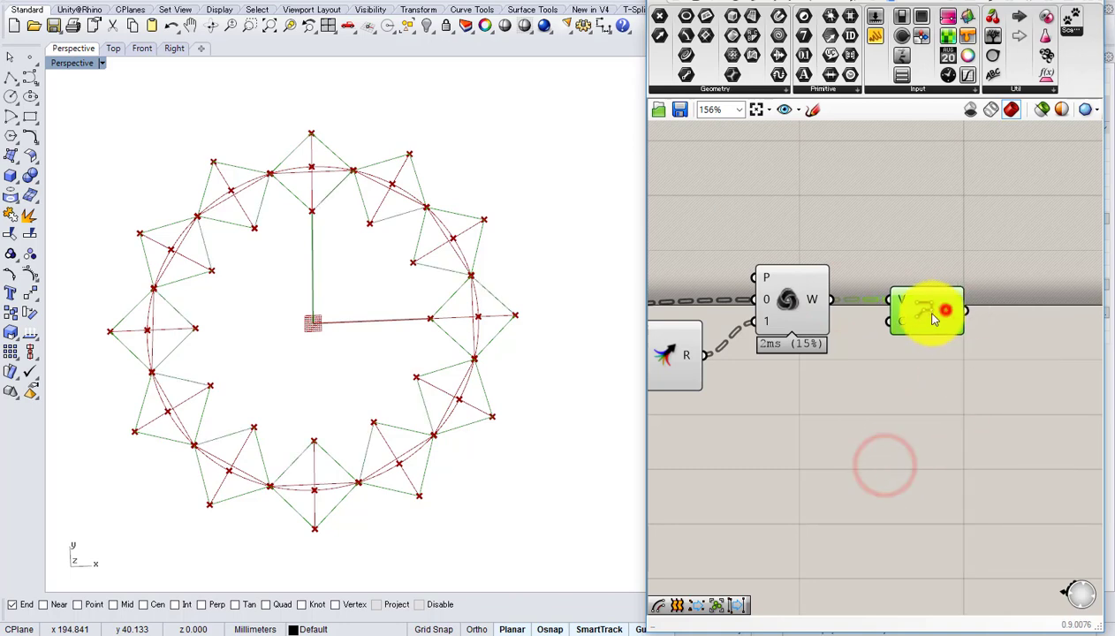
right_drag(870, 335, 982, 327)
right_drag(503, 301, 505, 303)
scroll(503, 304, up, 5)
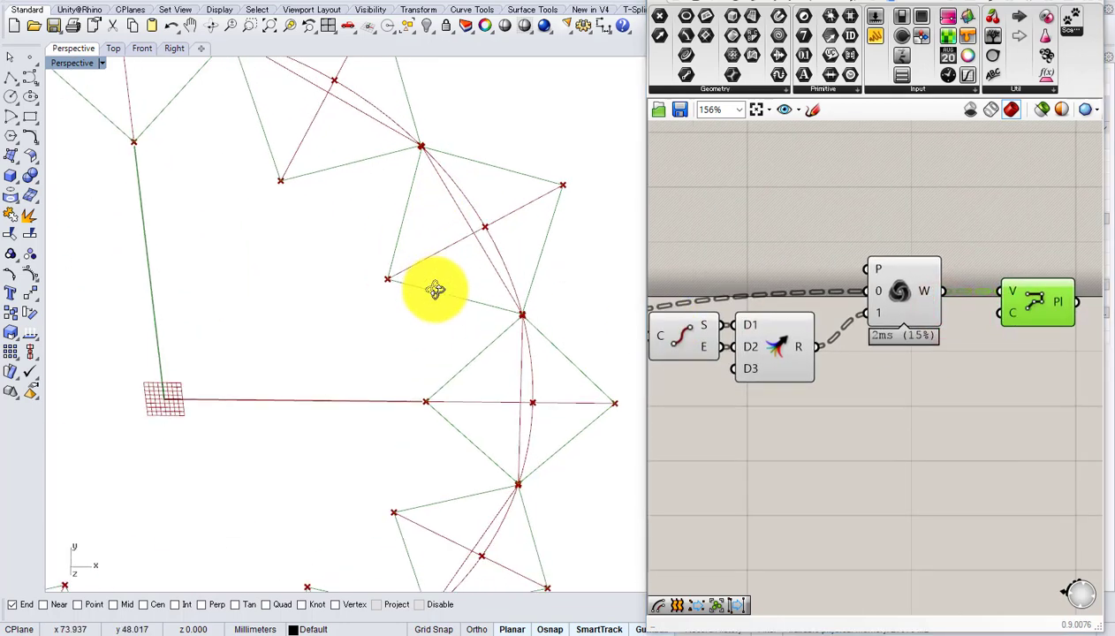
scroll(952, 296, down, 5)
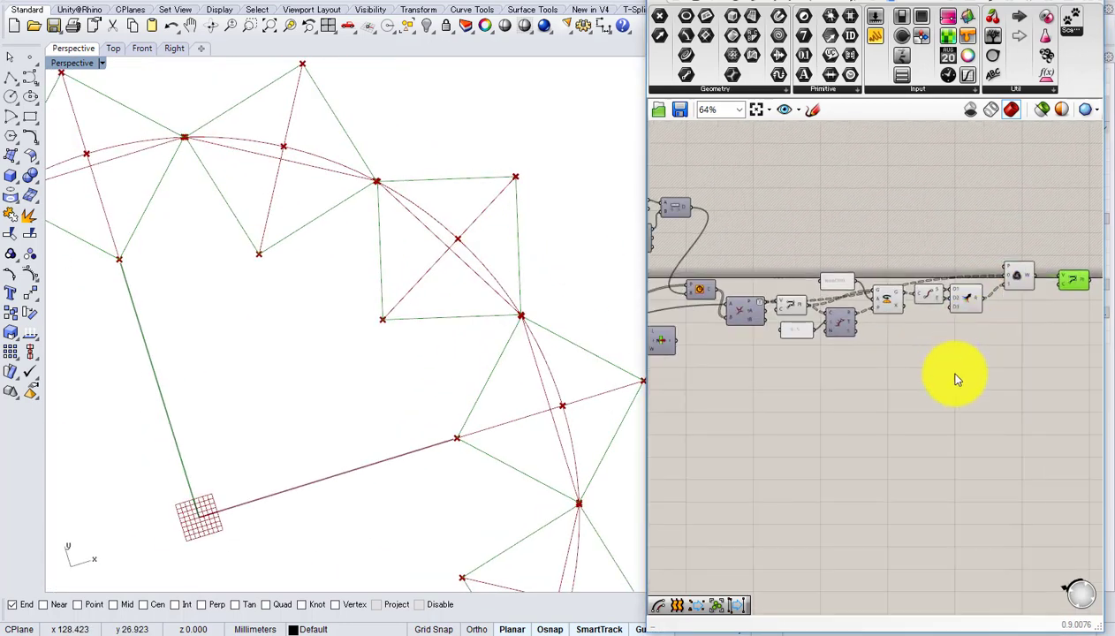
- Turn off the preview of Curve | Curve, the first PolyLine, the 0.5 and Rad(90) panels, Evaluate Length and Rotate
drag(901, 391, 767, 272)
middle_click(774, 274)
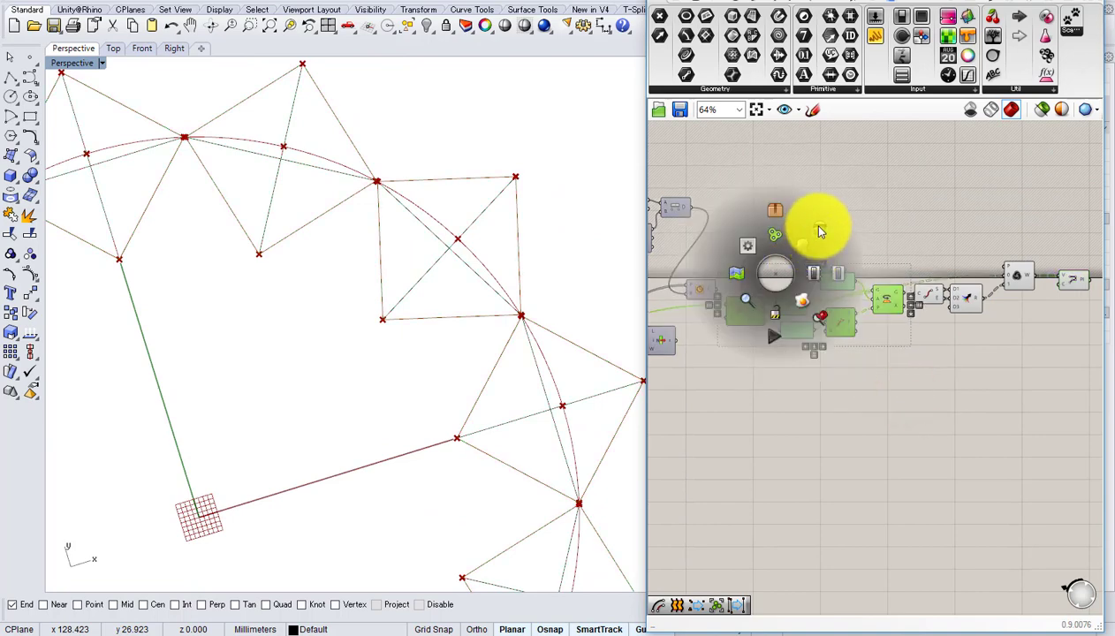
click(819, 230)
right_drag(942, 278, 871, 315)
scroll(939, 348, up, 2)
scroll(832, 352, down, 4)
right_drag(717, 391, 875, 381)
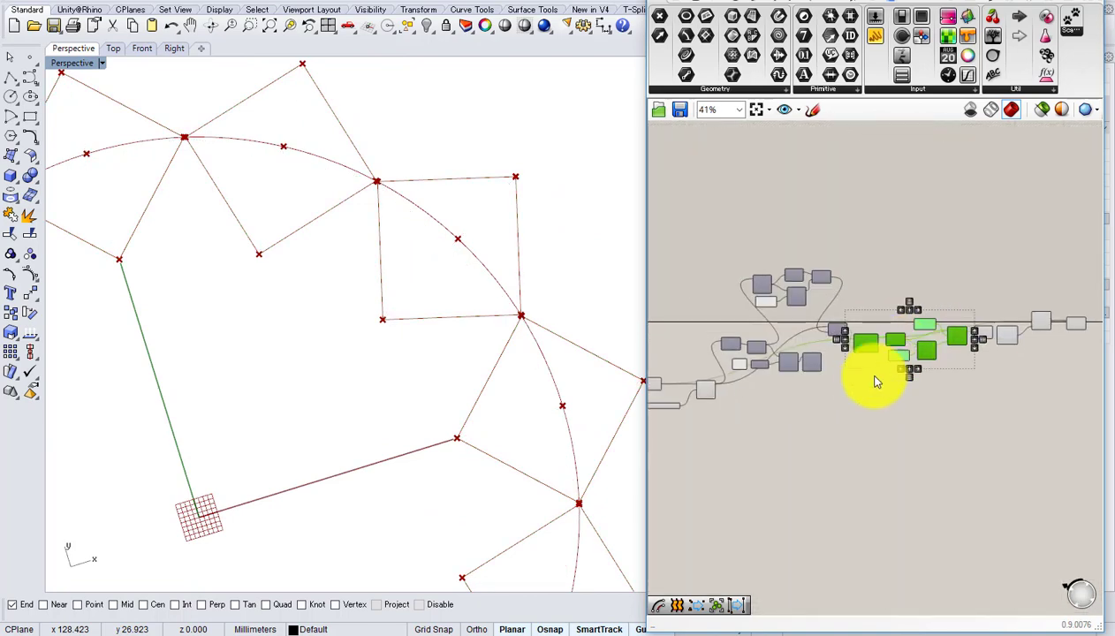
click(851, 390)
- Turn off the preview of the Divide Curve component and the base Circle that feeds it
right_drag(700, 402, 808, 354)
scroll(808, 353, up, 3)
click(821, 326)
middle_click(824, 323)
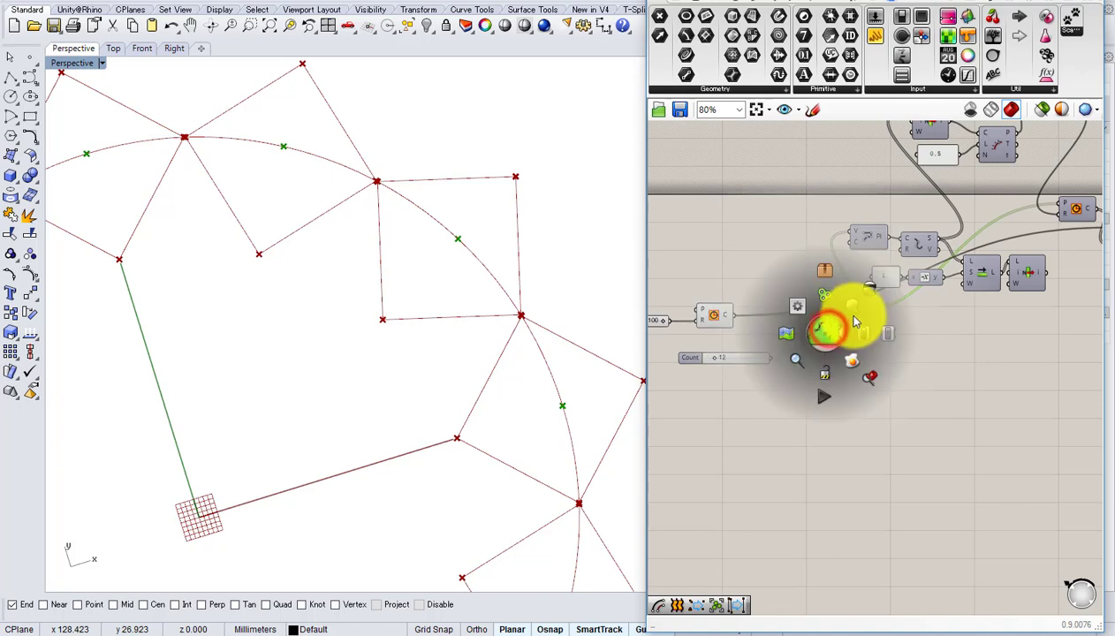
click(854, 286)
click(712, 316)
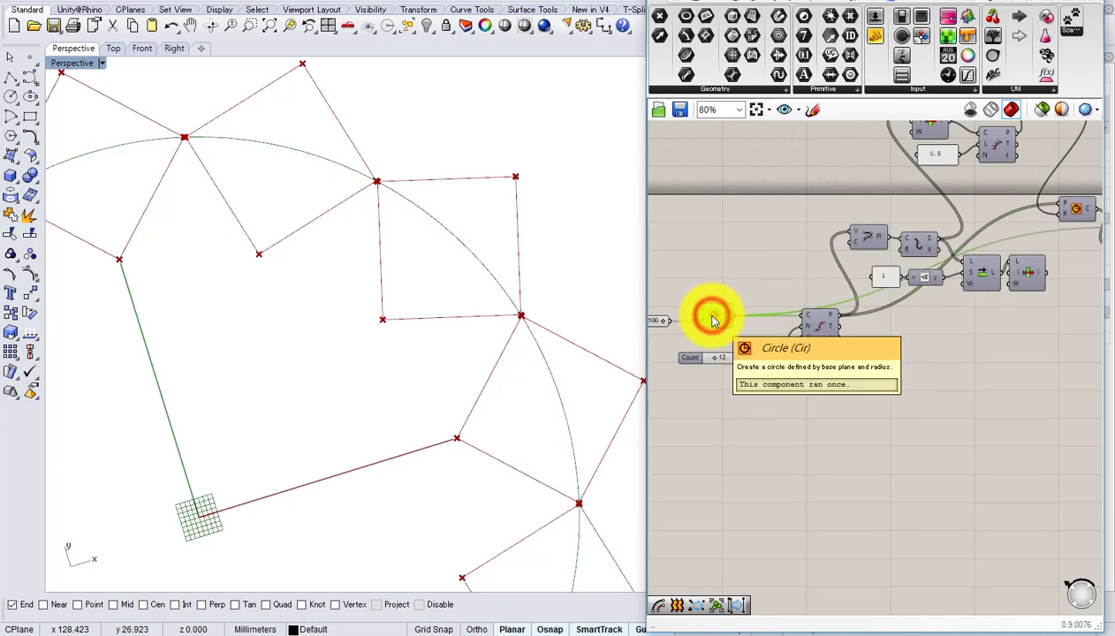
middle_click(714, 319)
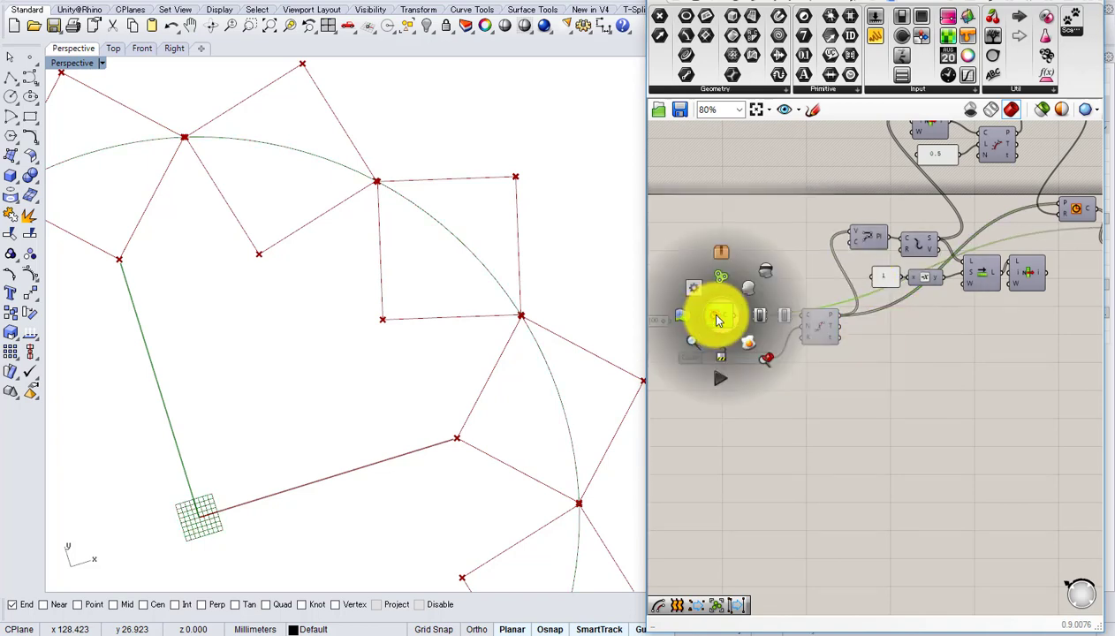
click(788, 257)
scroll(432, 232, down, 5)
scroll(432, 233, down, 4)
right_drag(432, 232, 443, 268)
scroll(373, 231, up, 6)
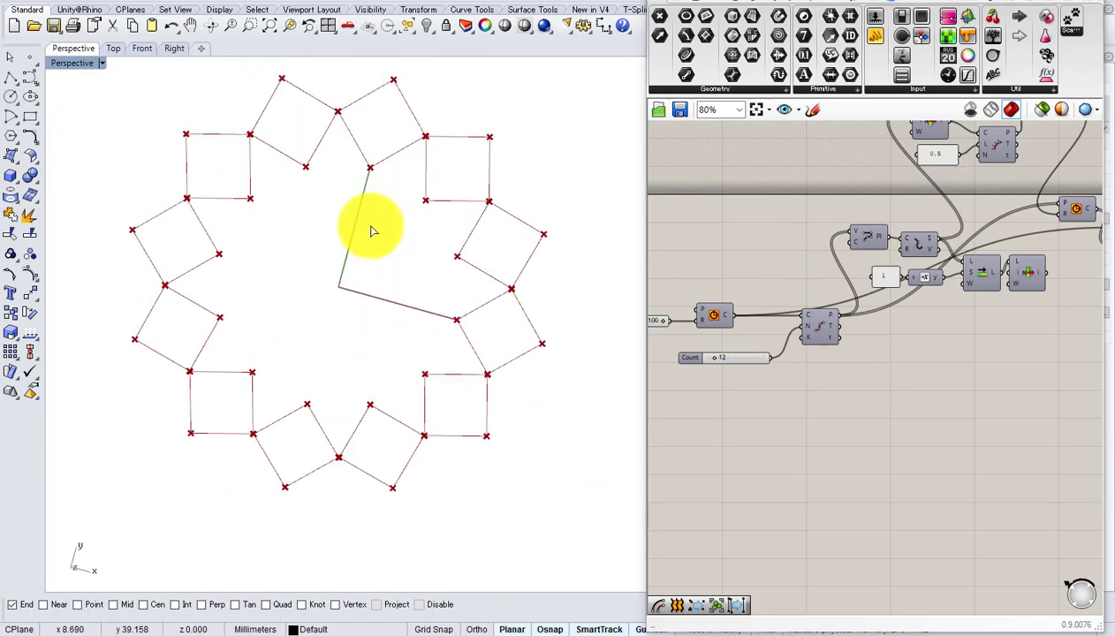
right_drag(373, 231, 397, 238)
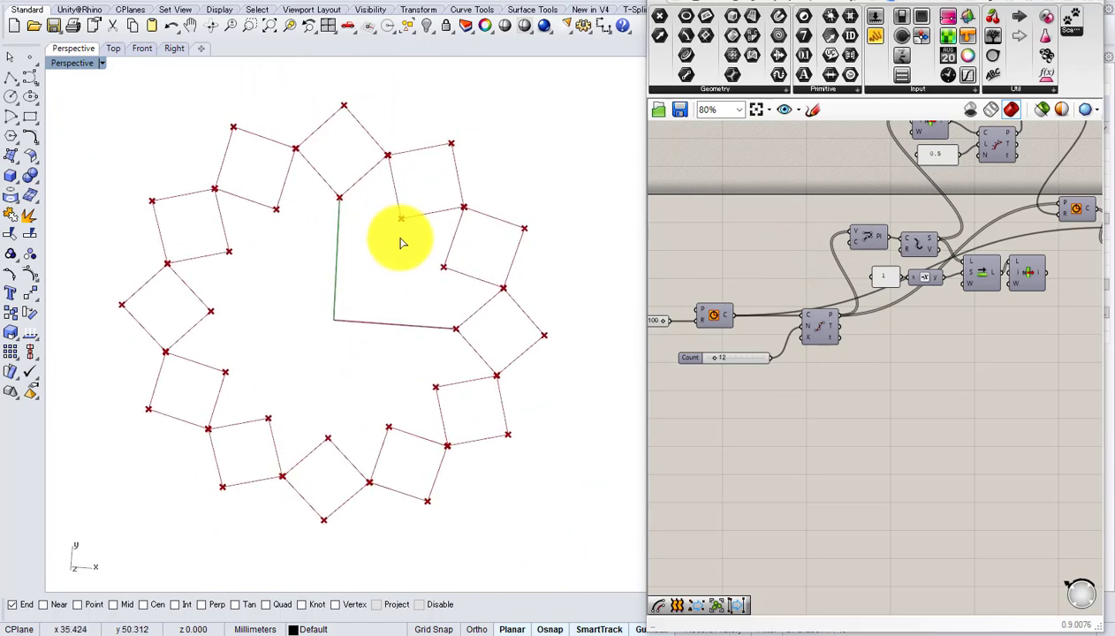
- Examine in the viewport which geometry Weave, the final PolyLine, End Points and Merge each produce
right_drag(794, 237, 766, 309)
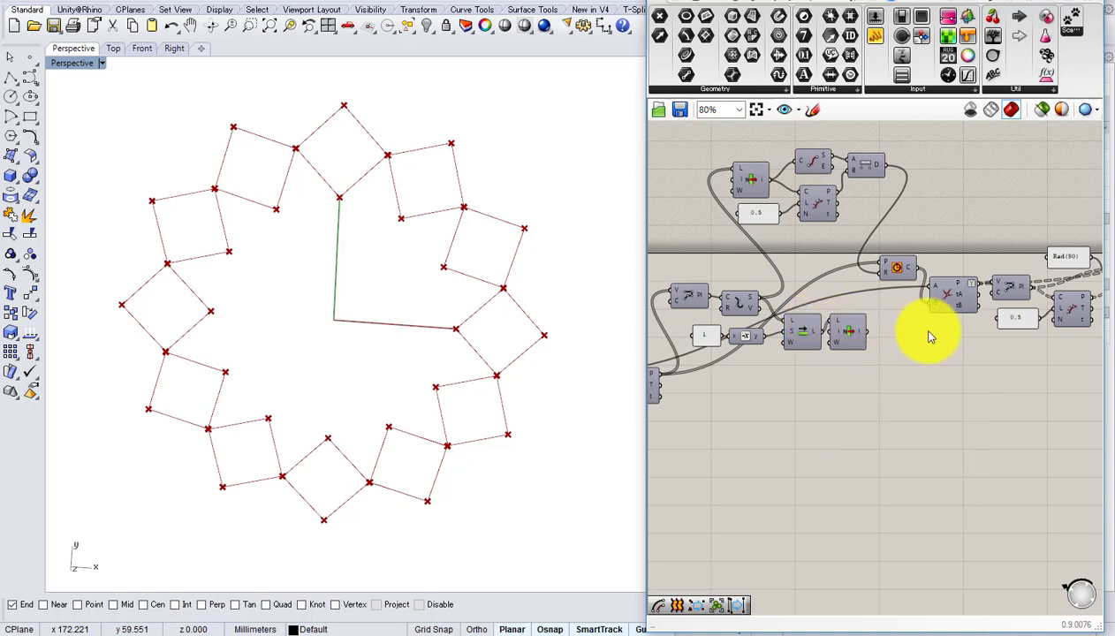
right_drag(1047, 329, 911, 339)
scroll(858, 336, up, 2)
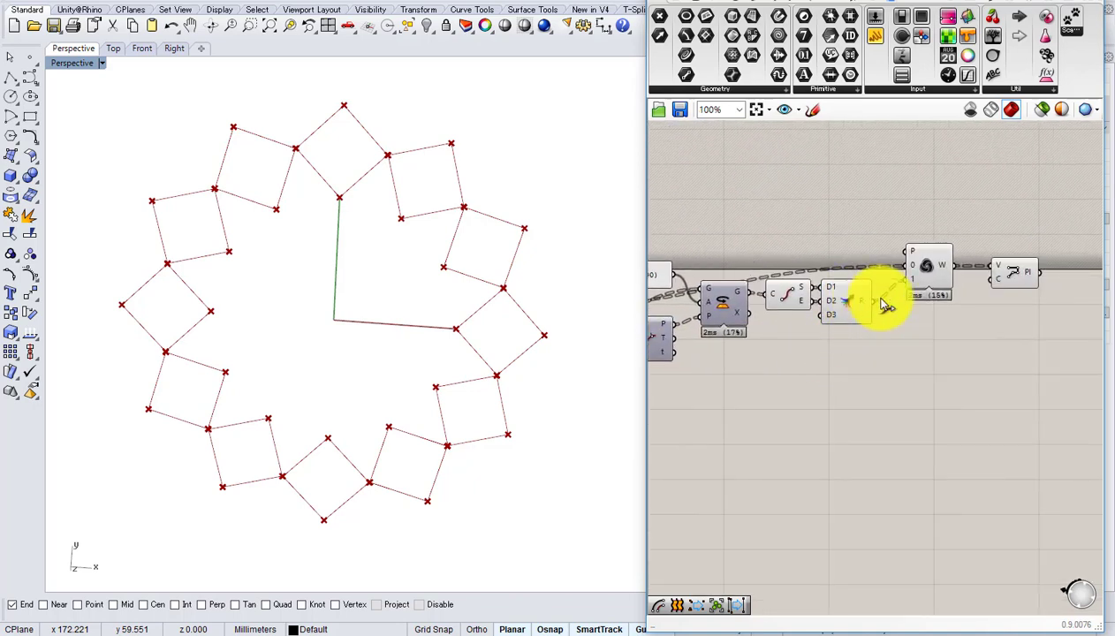
click(926, 265)
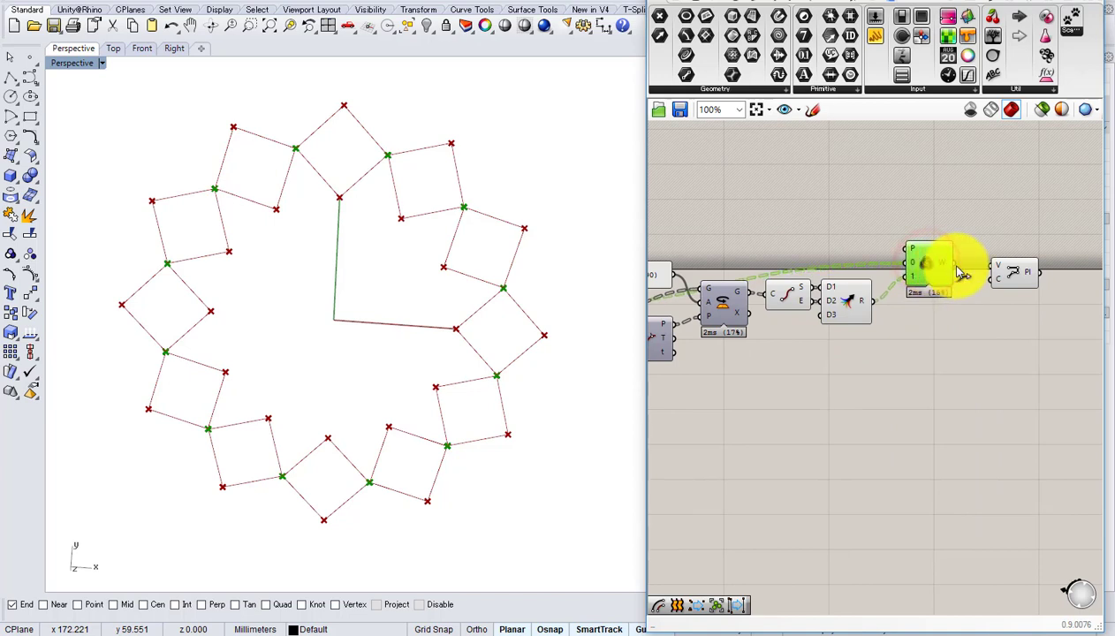
scroll(958, 269, up, 1)
click(1025, 269)
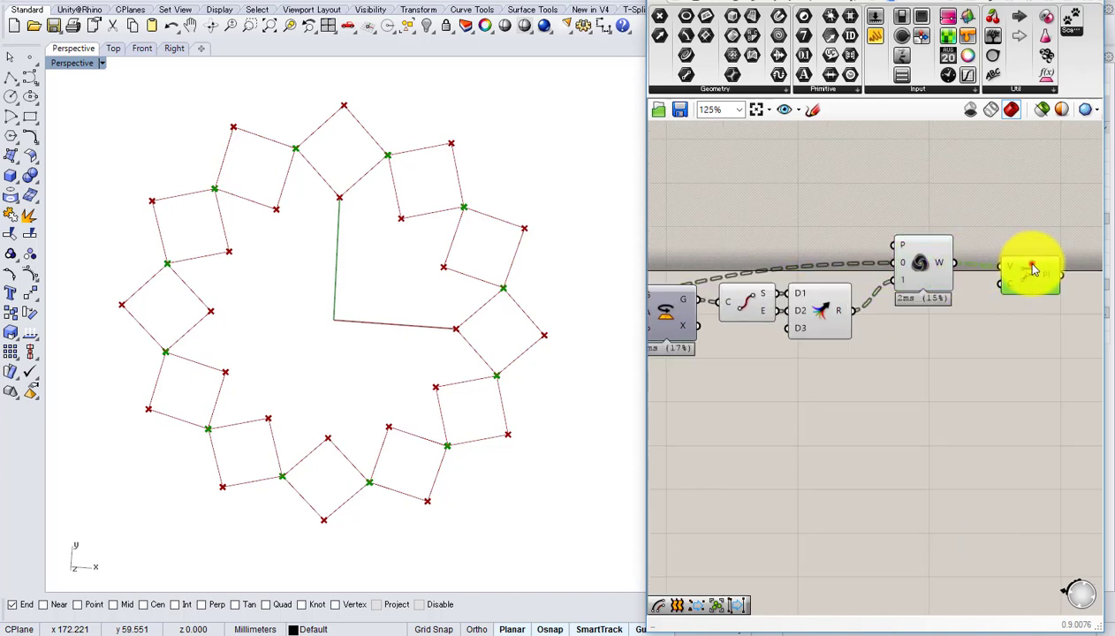
click(823, 310)
click(745, 302)
click(837, 308)
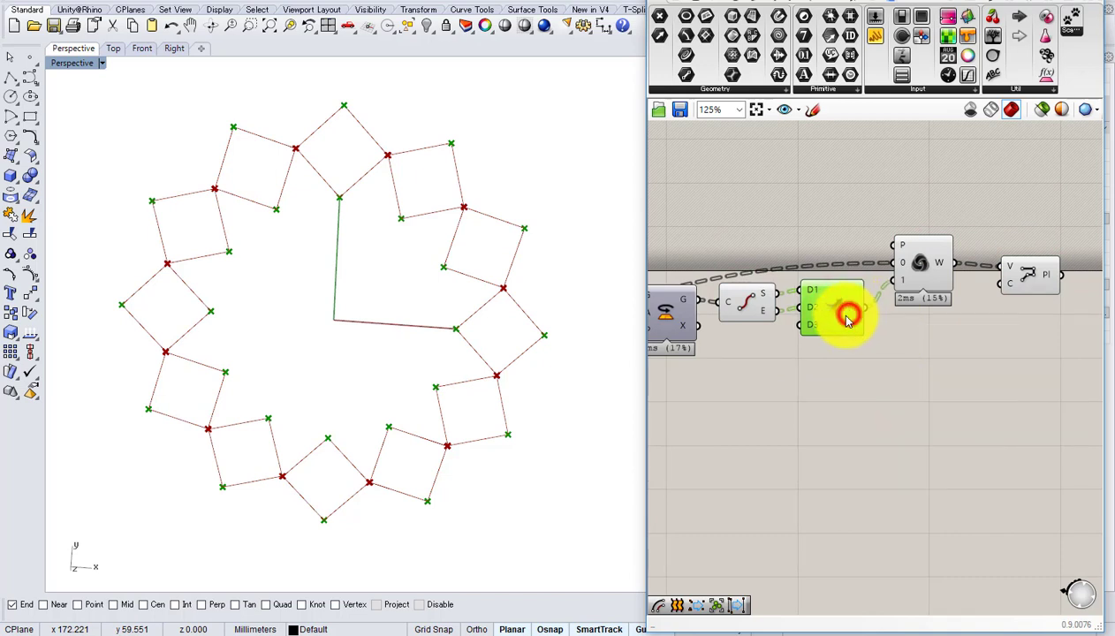
right_drag(851, 322, 803, 330)
- Add a List Item component below Weave and connect the Merge result R to its list input L
click(881, 367)
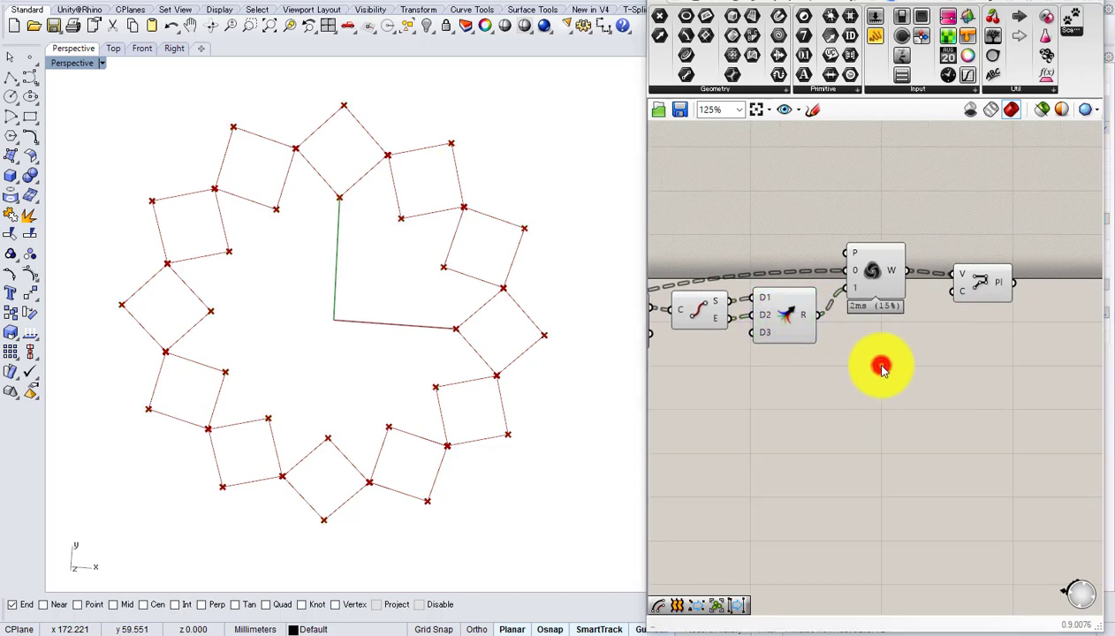
double_click(881, 367)
text(item)
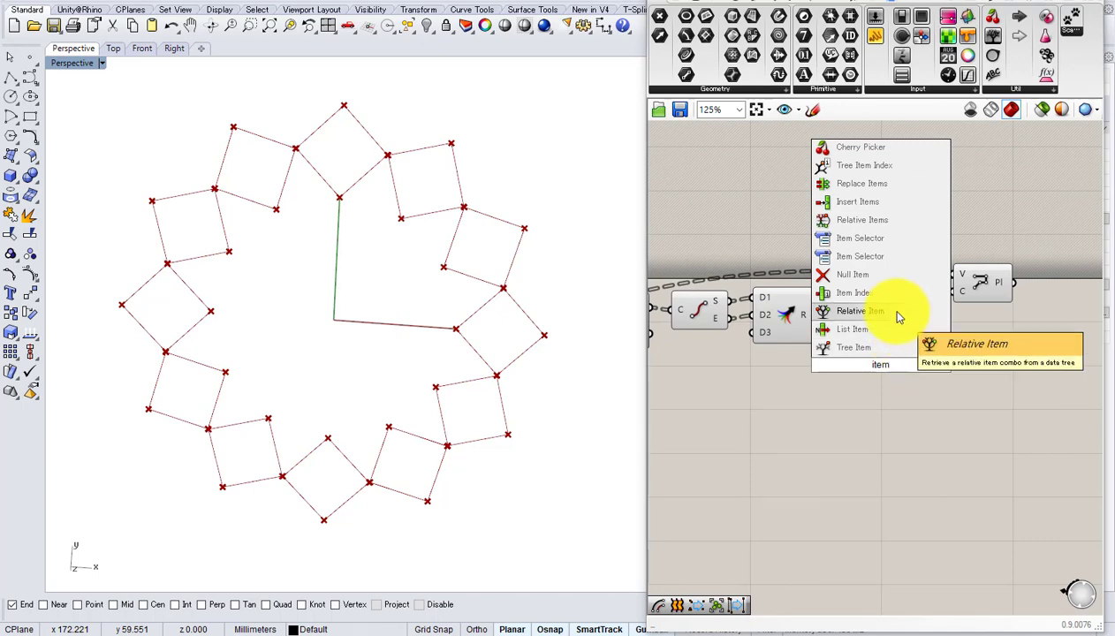
click(890, 328)
drag(817, 316, 877, 375)
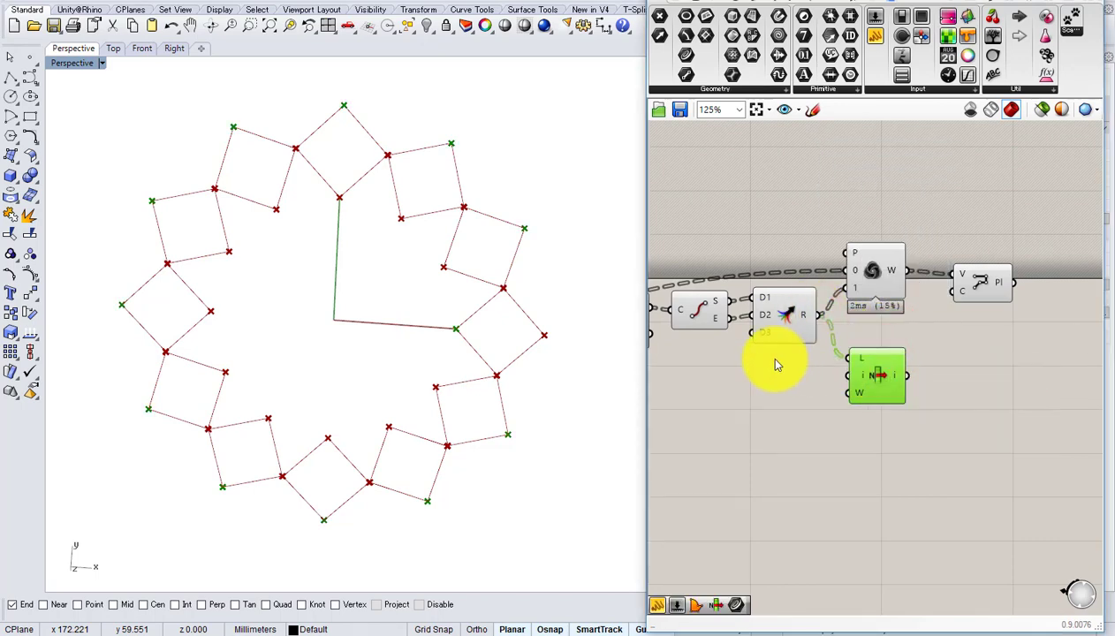
- Show the small circles feeding Curve | Curve briefly to compare them with the squares, and hide their preview again
scroll(776, 366, down, 2)
right_drag(776, 365, 935, 346)
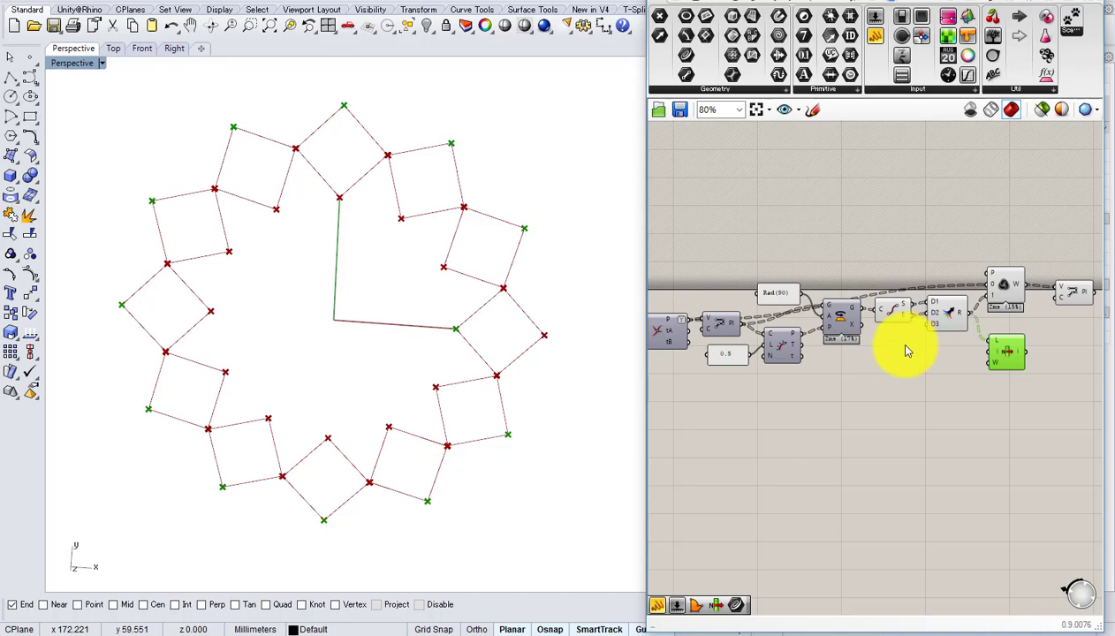
right_drag(770, 355, 924, 350)
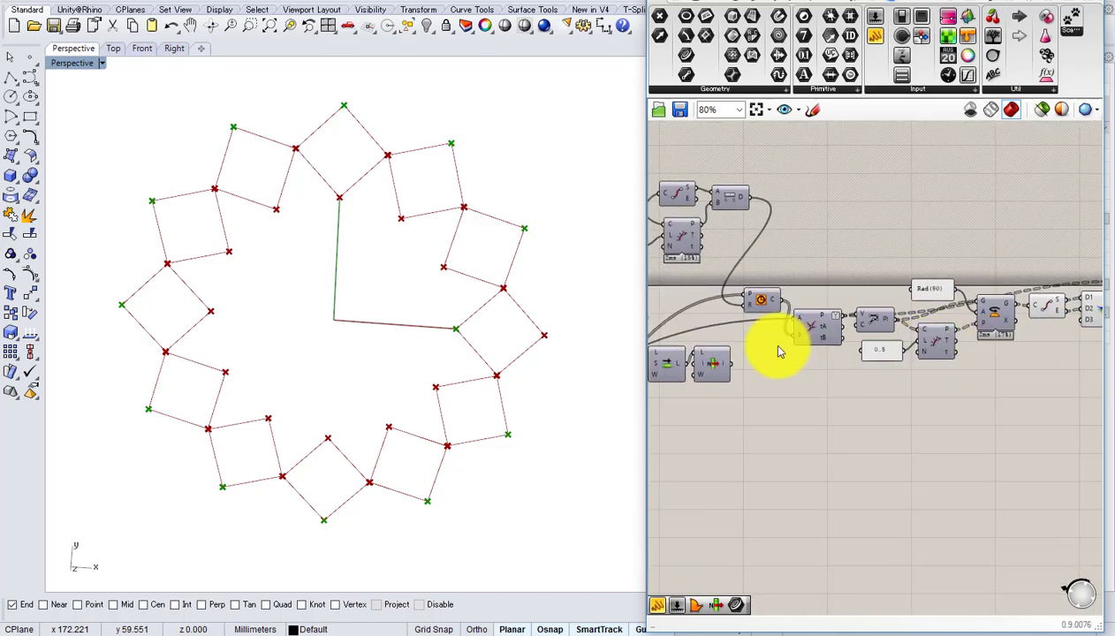
scroll(777, 352, up, 1)
click(780, 273)
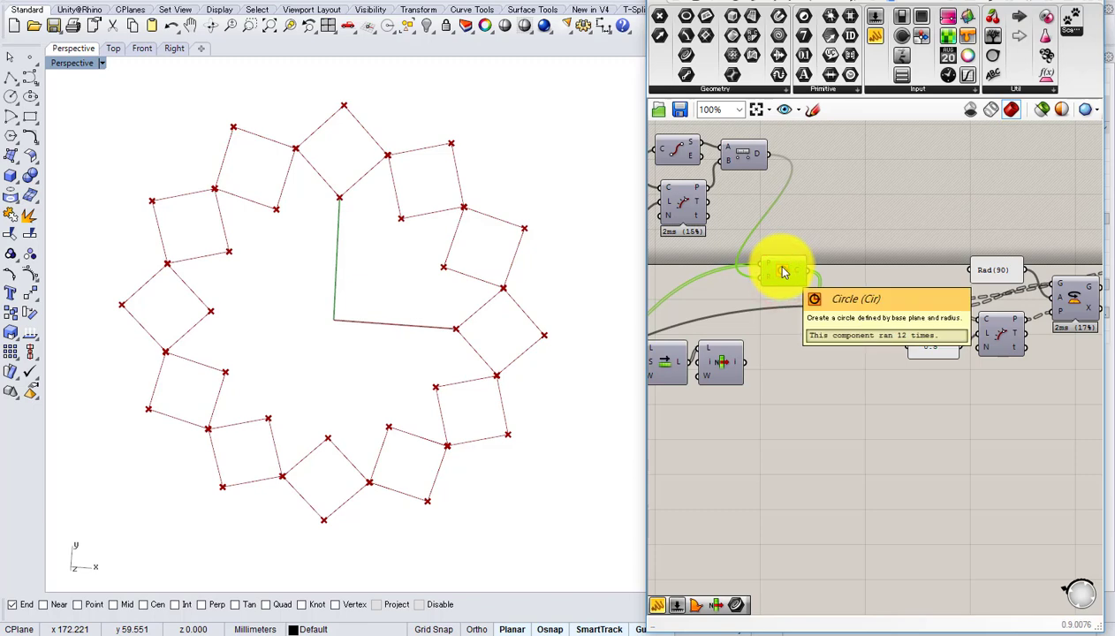
right_drag(890, 281, 795, 296)
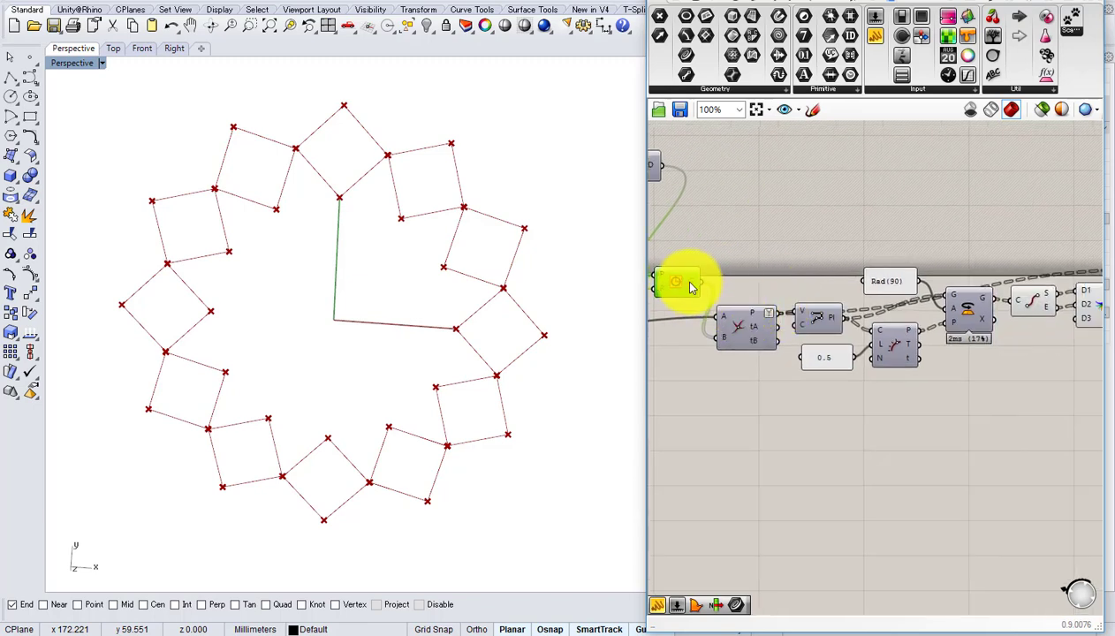
middle_click(714, 264)
click(750, 259)
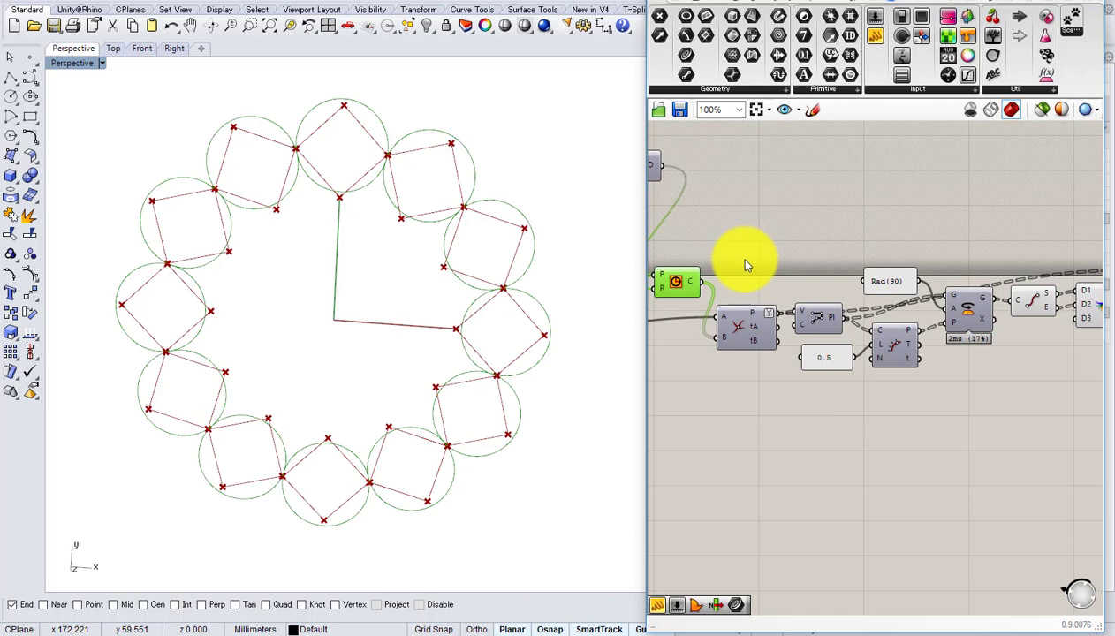
middle_click(720, 262)
click(778, 223)
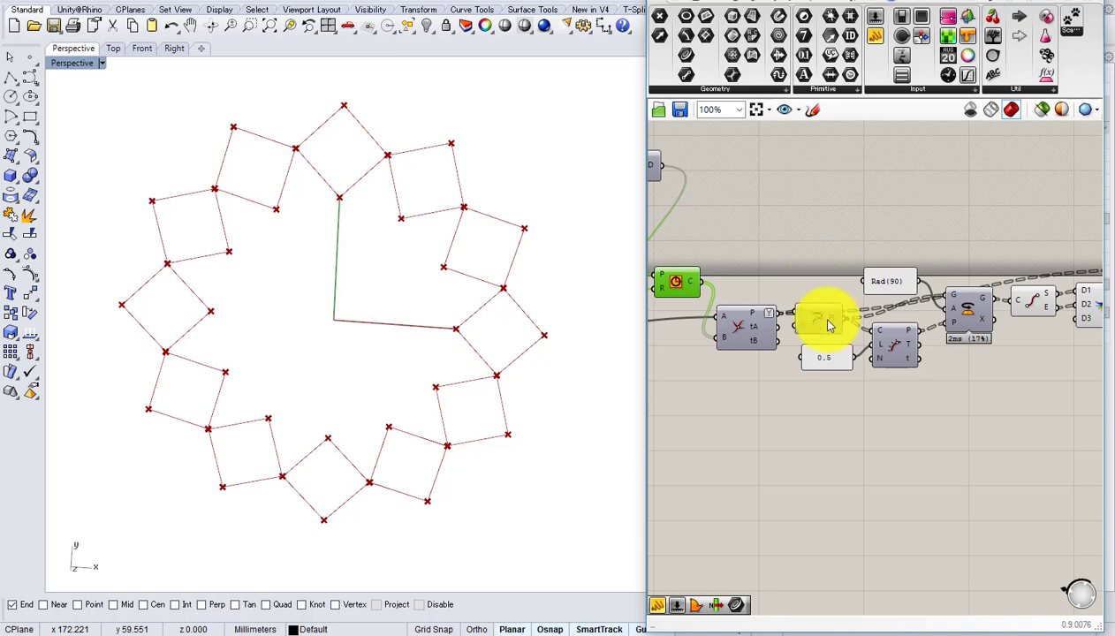
- Turn on the preview of Curve | Curve and rearrange it so that it sits higher than the first PolyLine
right_drag(701, 318, 797, 305)
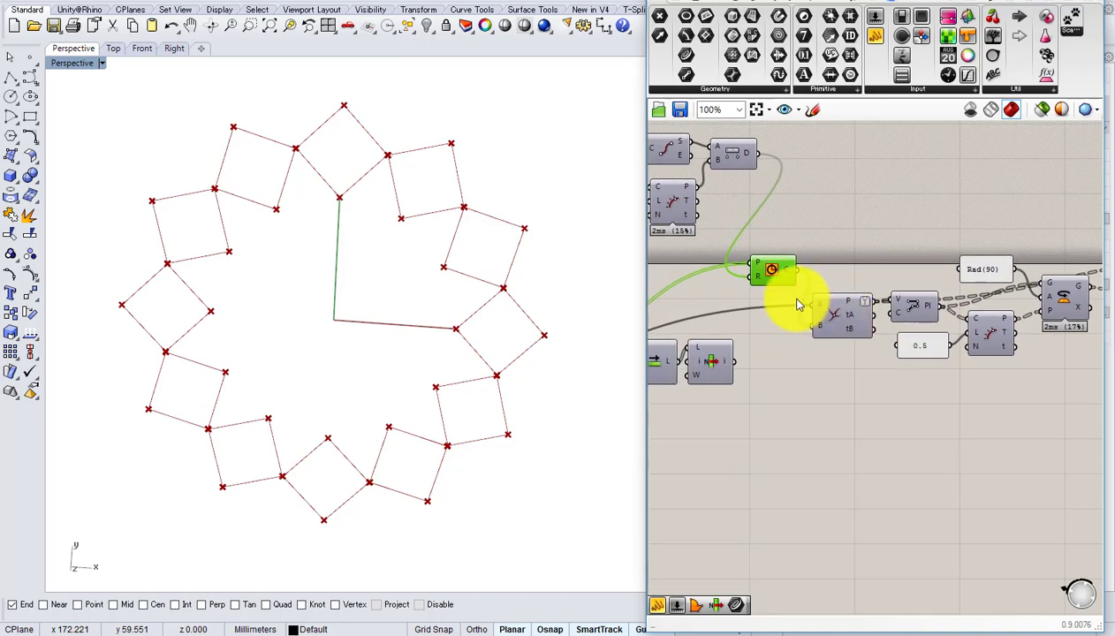
click(851, 320)
middle_click(851, 317)
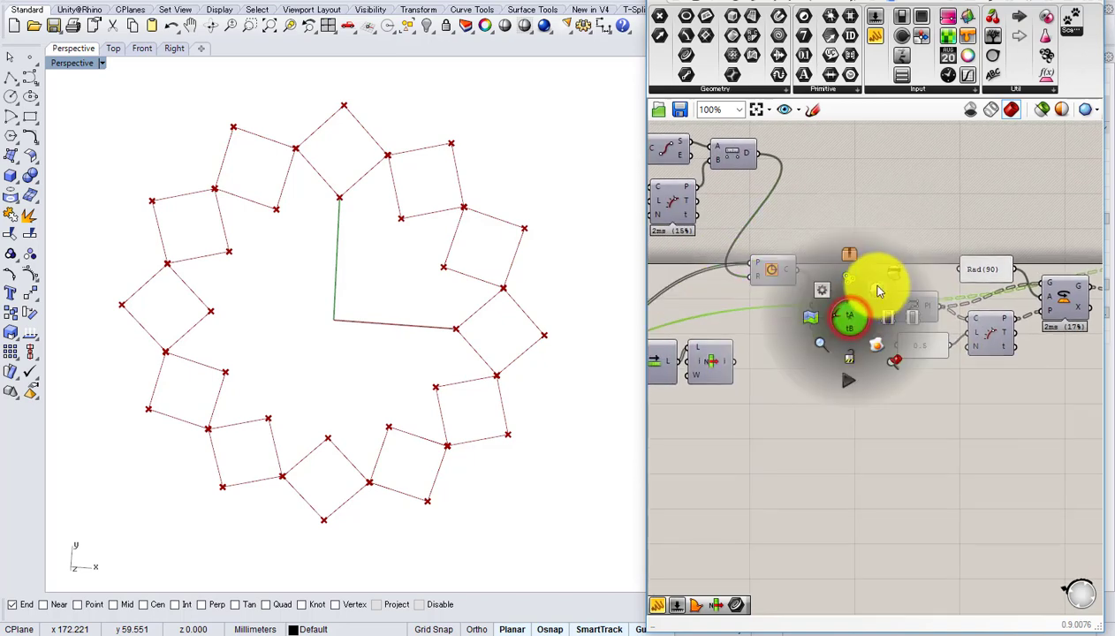
click(877, 291)
right_drag(893, 316, 777, 314)
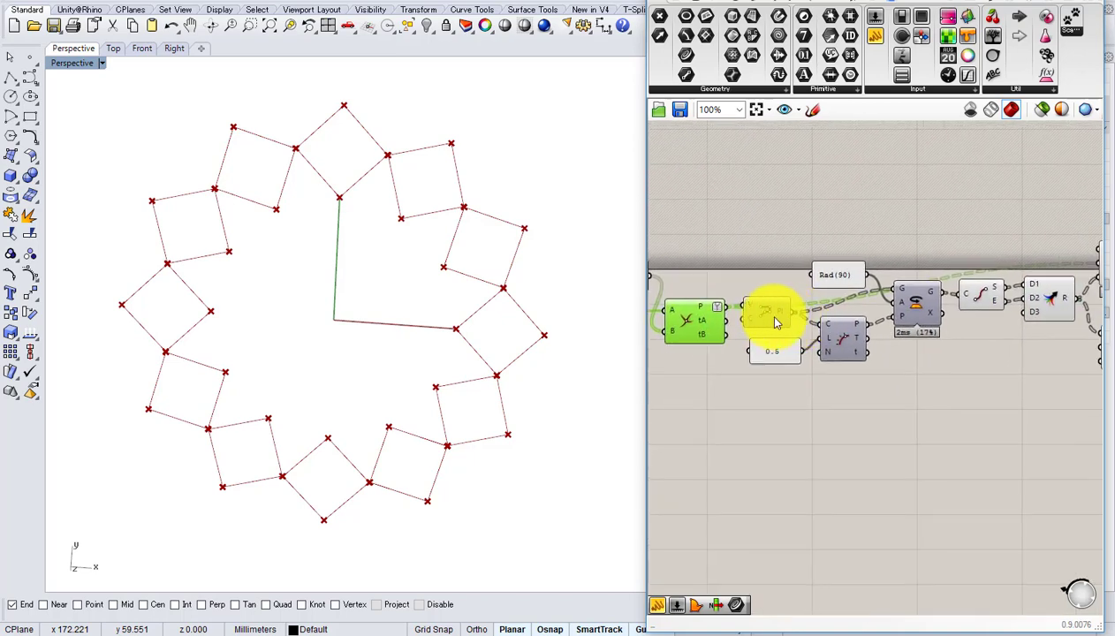
click(767, 316)
drag(700, 316, 696, 277)
scroll(756, 294, down, 1)
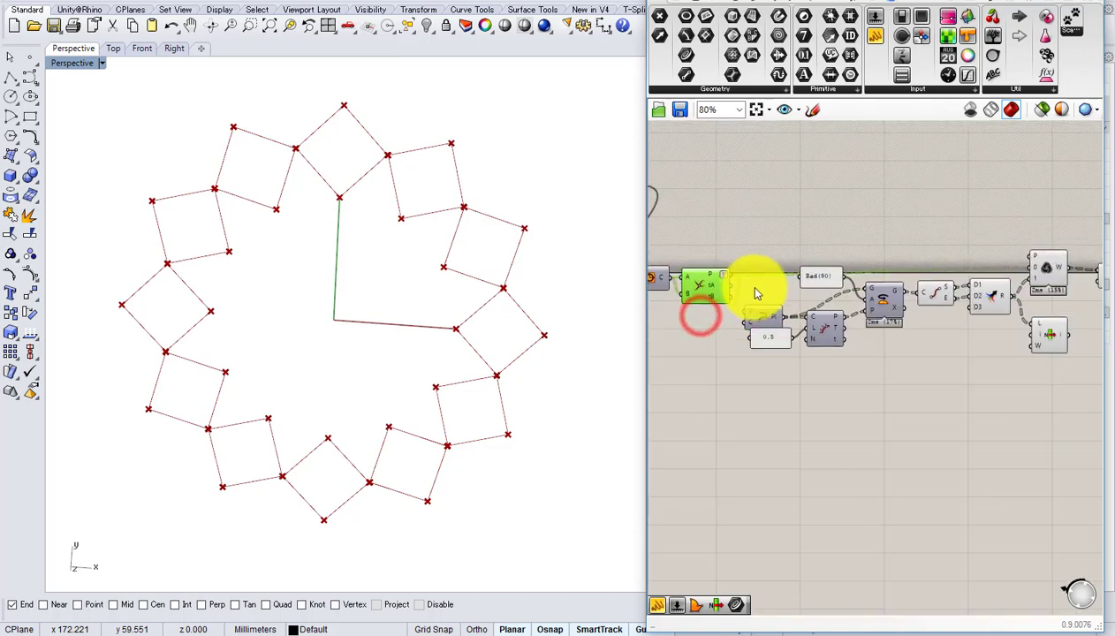
- Turn off the preview of Merge, Weave, List Item and the final PolyLine together to isolate the points
right_drag(1031, 306, 893, 323)
drag(996, 389, 834, 326)
middle_click(834, 326)
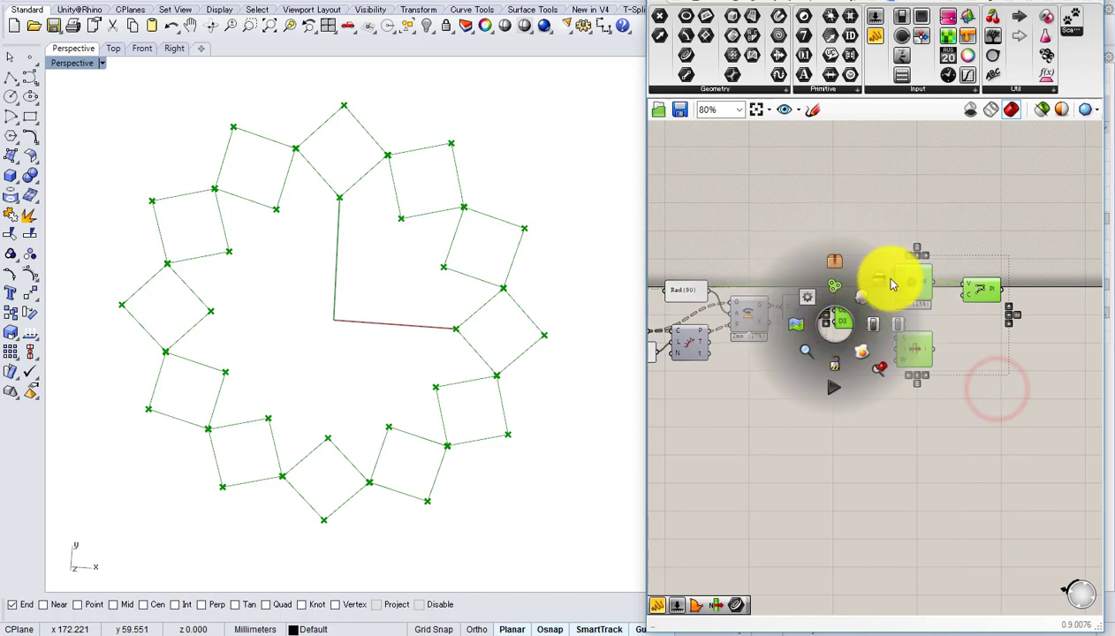
click(875, 276)
right_drag(687, 275, 874, 276)
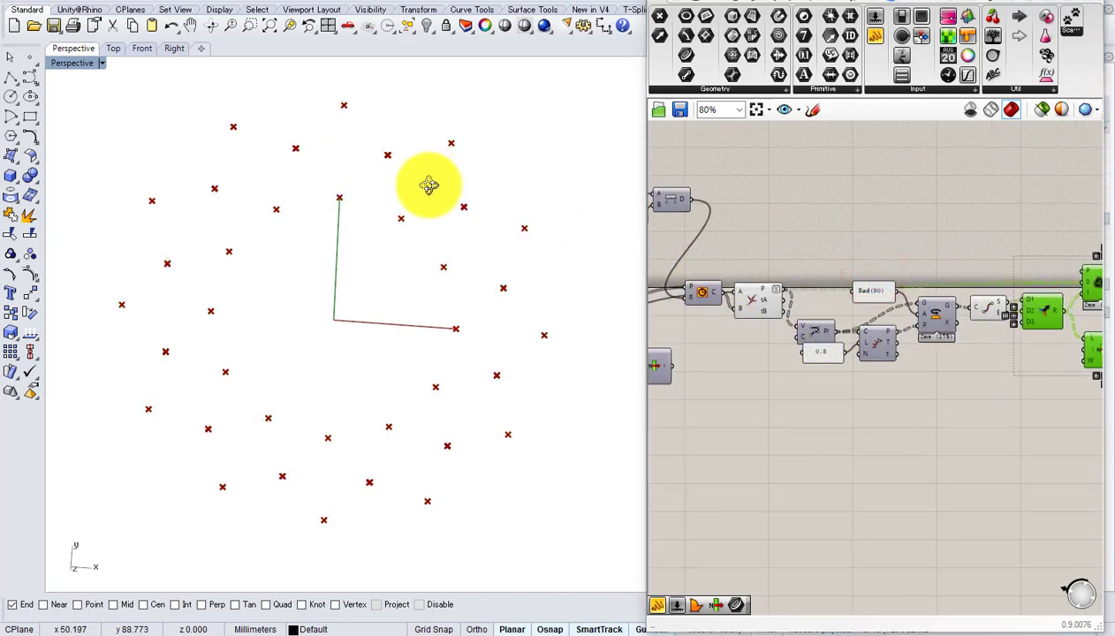
right_drag(428, 184, 410, 163)
scroll(446, 139, up, 6)
scroll(454, 159, up, 3)
scroll(453, 176, down, 10)
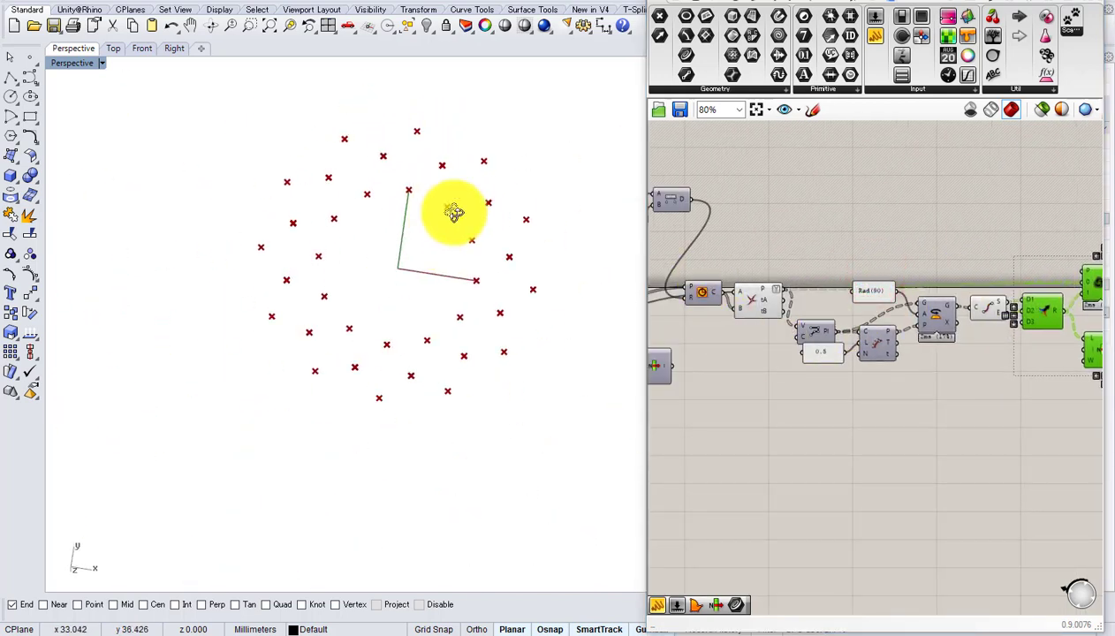
- Turn off the preview of the Curve | Curve intersection points
right_drag(805, 314, 856, 290)
scroll(797, 299, down, 2)
scroll(798, 293, up, 2)
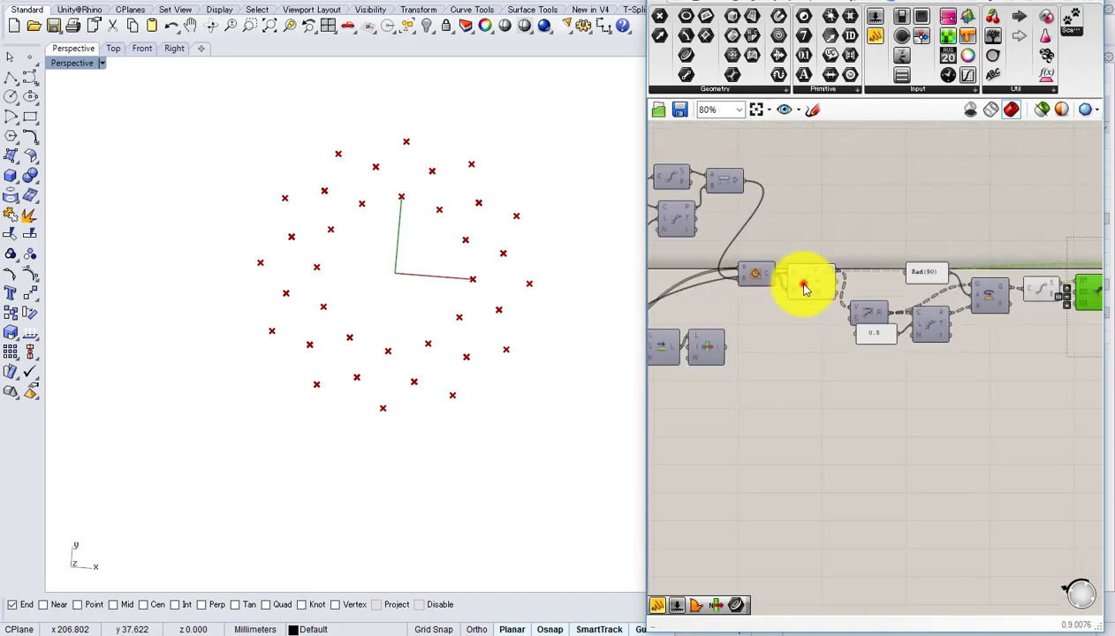
click(803, 283)
middle_click(803, 284)
click(846, 241)
- Turn on the preview of the final PolyLine after Weave so the closed squares are displayed
right_drag(1029, 302, 883, 296)
scroll(917, 301, up, 1)
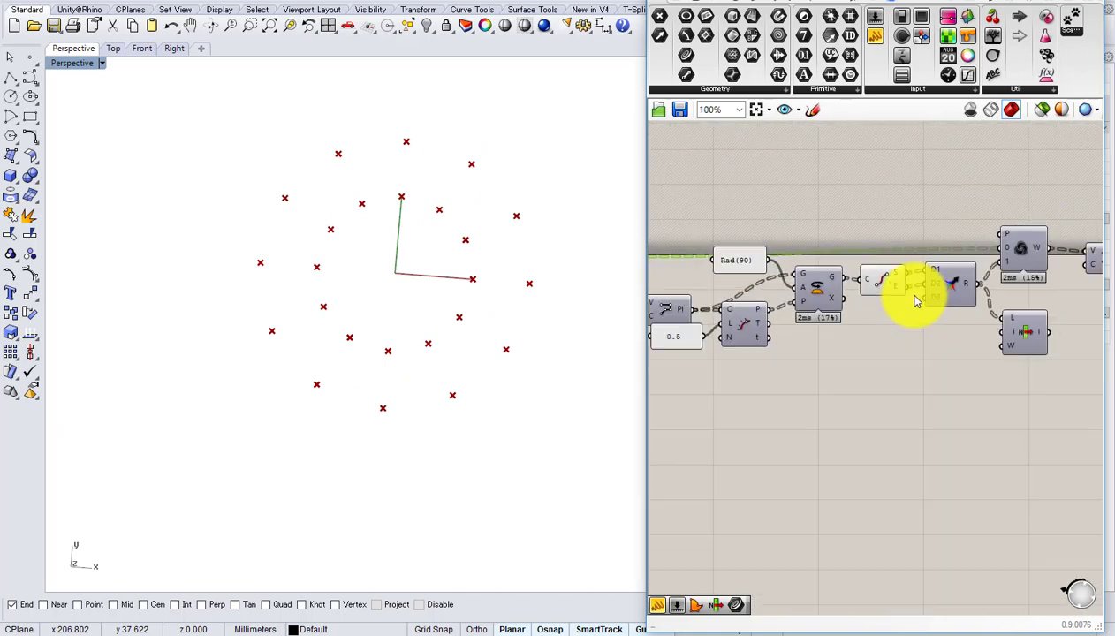
scroll(918, 300, down, 1)
right_drag(1012, 287, 916, 291)
scroll(938, 275, up, 1)
click(978, 272)
middle_click(978, 271)
click(1007, 250)
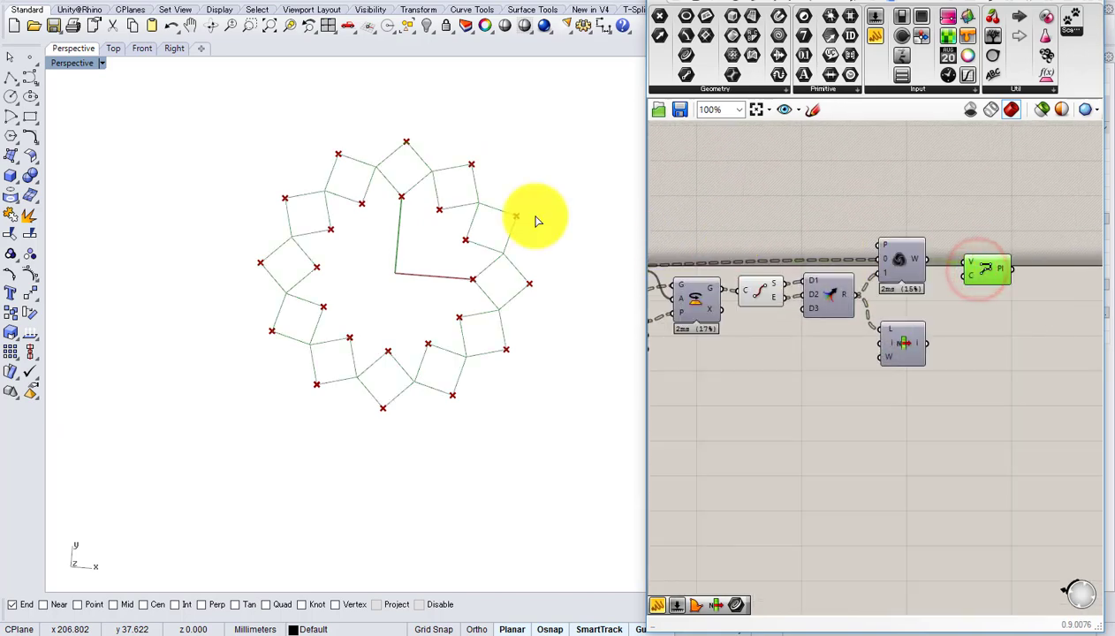
- Examine the corners of the closed woven squares in the star pattern up close and as a whole
right_drag(470, 212, 457, 177)
scroll(455, 176, up, 5)
scroll(430, 174, down, 3)
scroll(428, 174, up, 2)
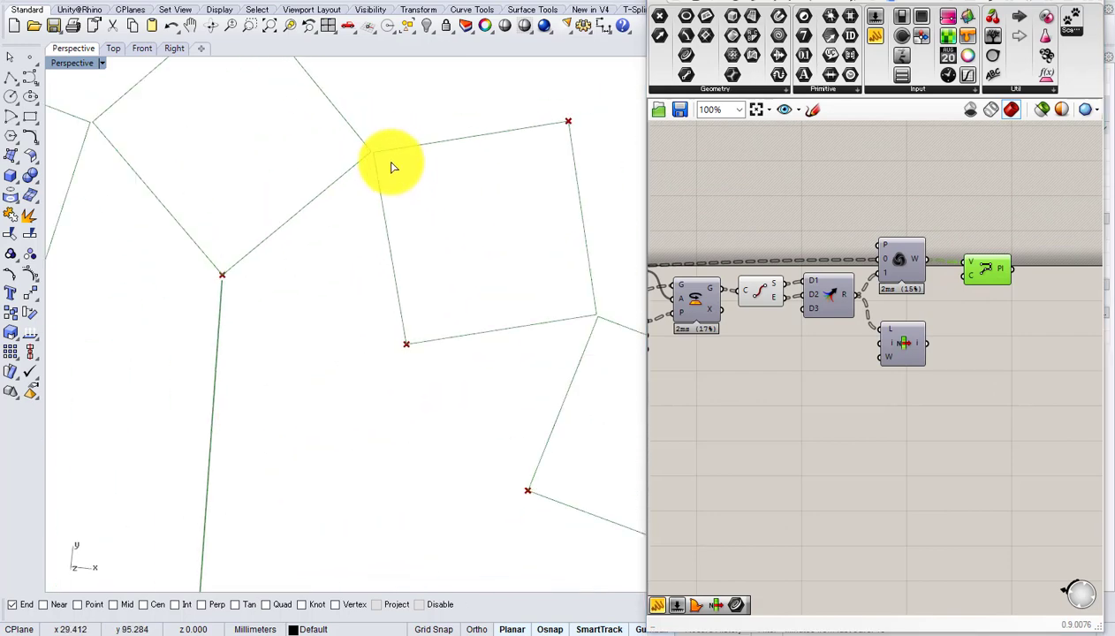
scroll(386, 167, down, 5)
scroll(400, 176, down, 3)
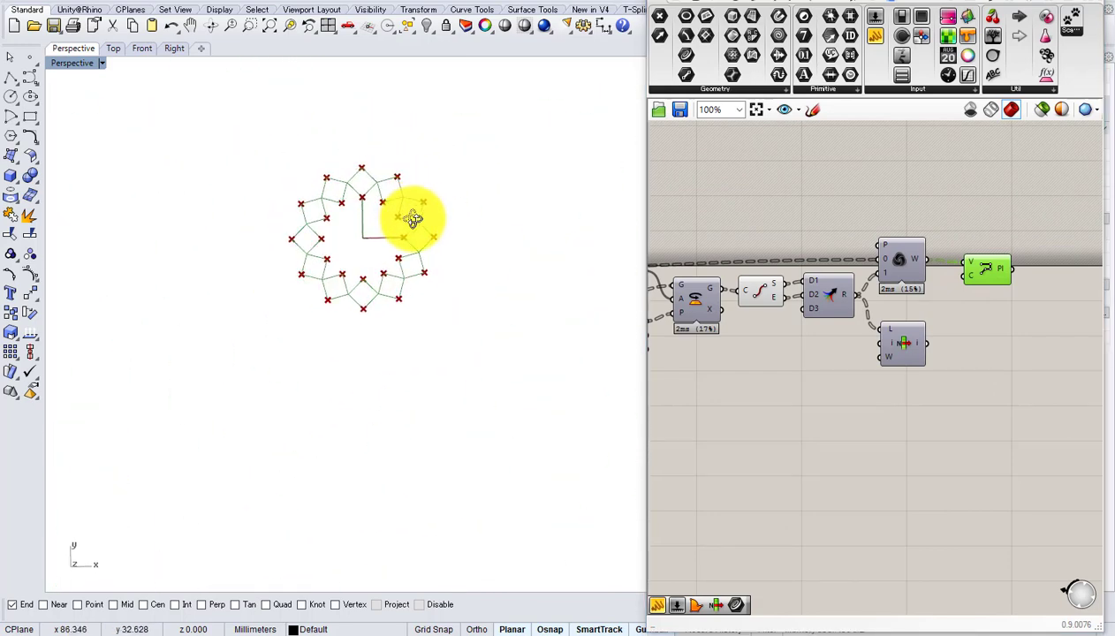
- Delete all components downstream of Divide Curve, including the first PolyLine, keeping only the divided circle
scroll(952, 301, down, 5)
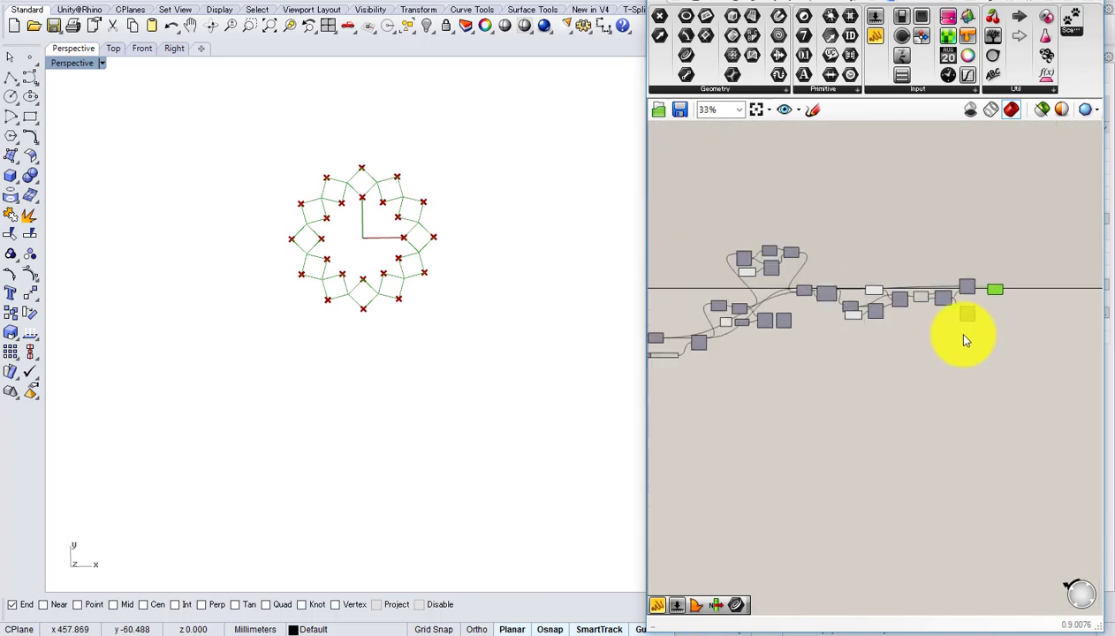
scroll(965, 340, down, 1)
drag(1021, 346, 776, 261)
scroll(774, 260, up, 3)
scroll(792, 309, up, 2)
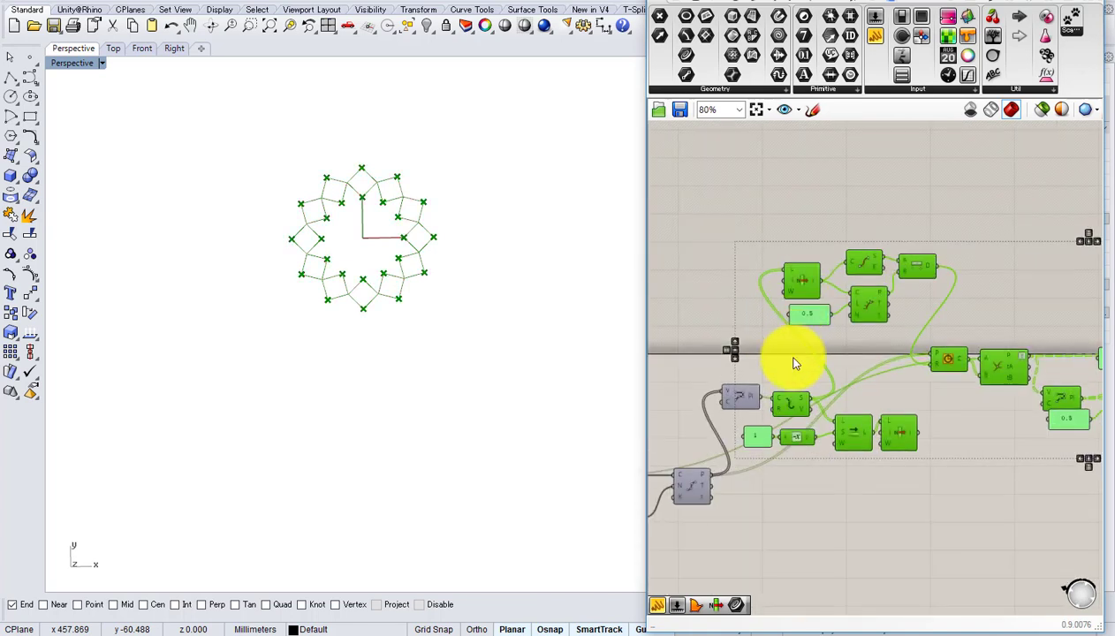
right_drag(794, 364, 811, 324)
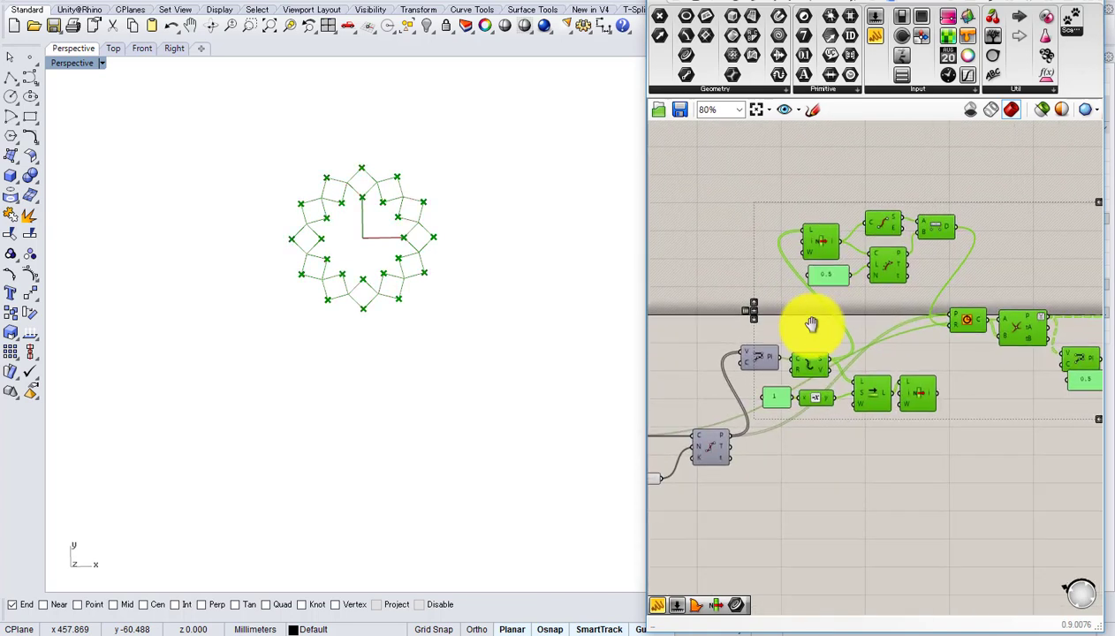
key(Delete)
right_drag(747, 377, 823, 334)
scroll(823, 333, up, 2)
click(840, 300)
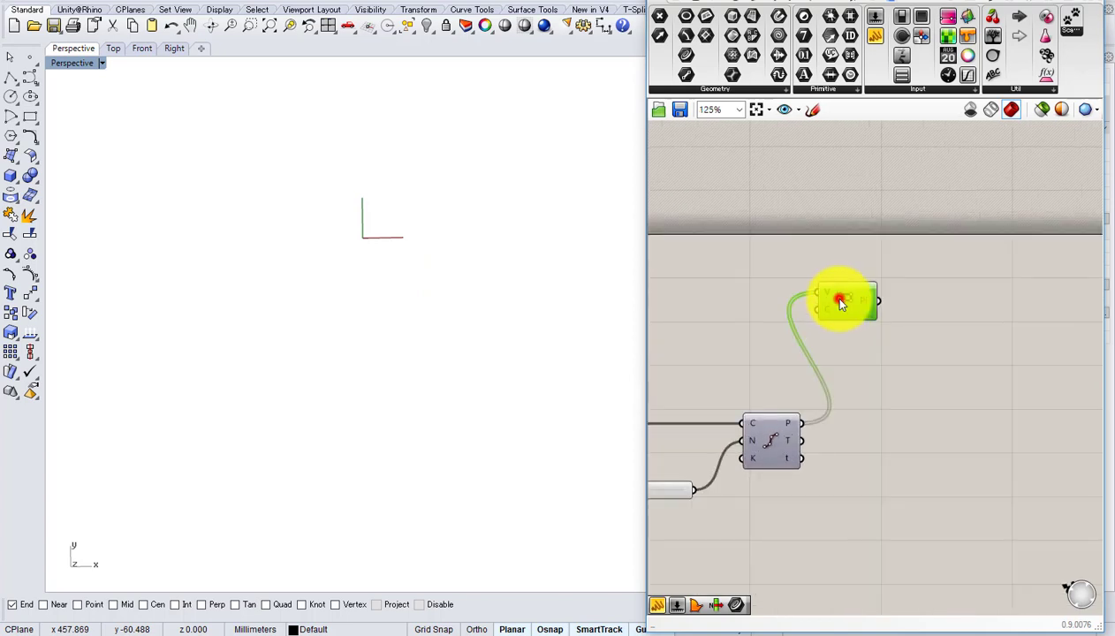
scroll(836, 309, down, 2)
key(Delete)
- Turn on the previews of the Circle and Divide Curve components
middle_click(697, 381)
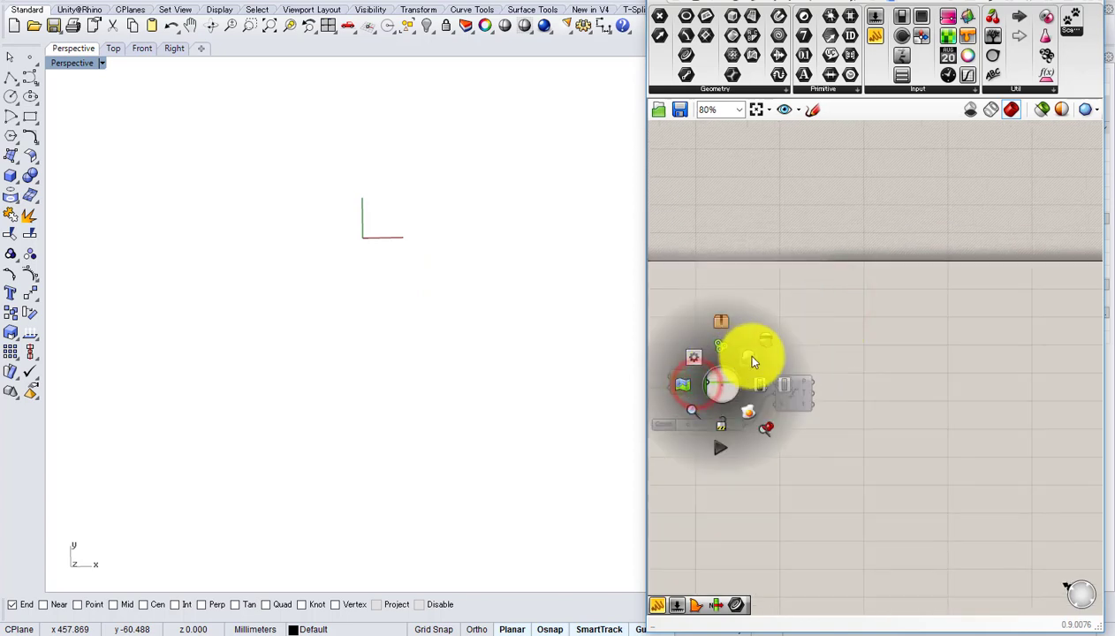
click(758, 301)
shift+right_drag(341, 200, 356, 261)
scroll(363, 259, up, 4)
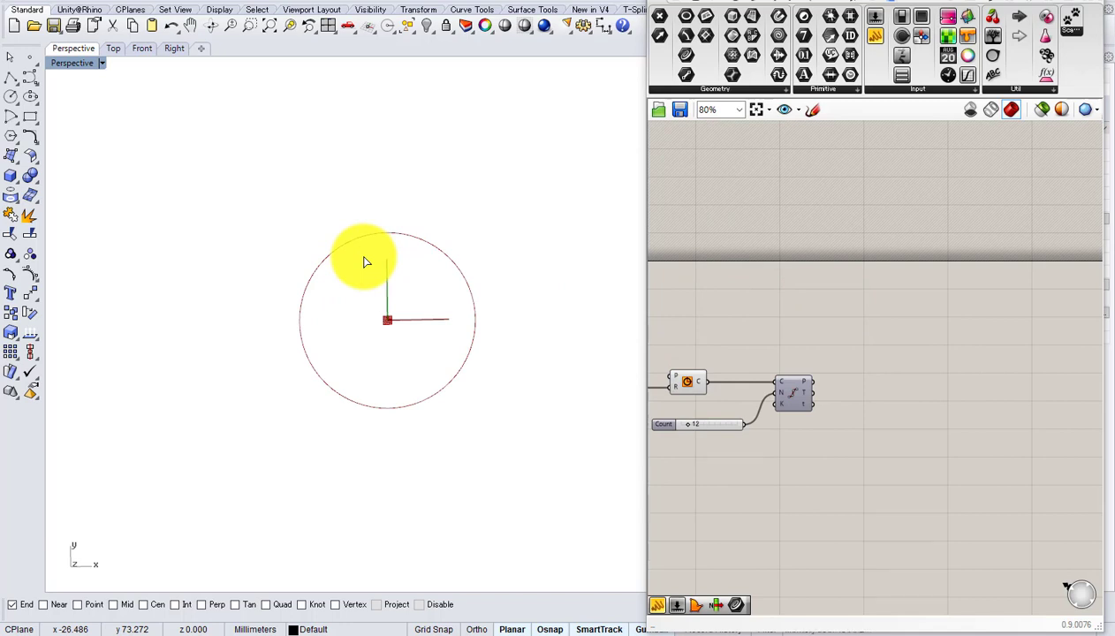
middle_click(795, 398)
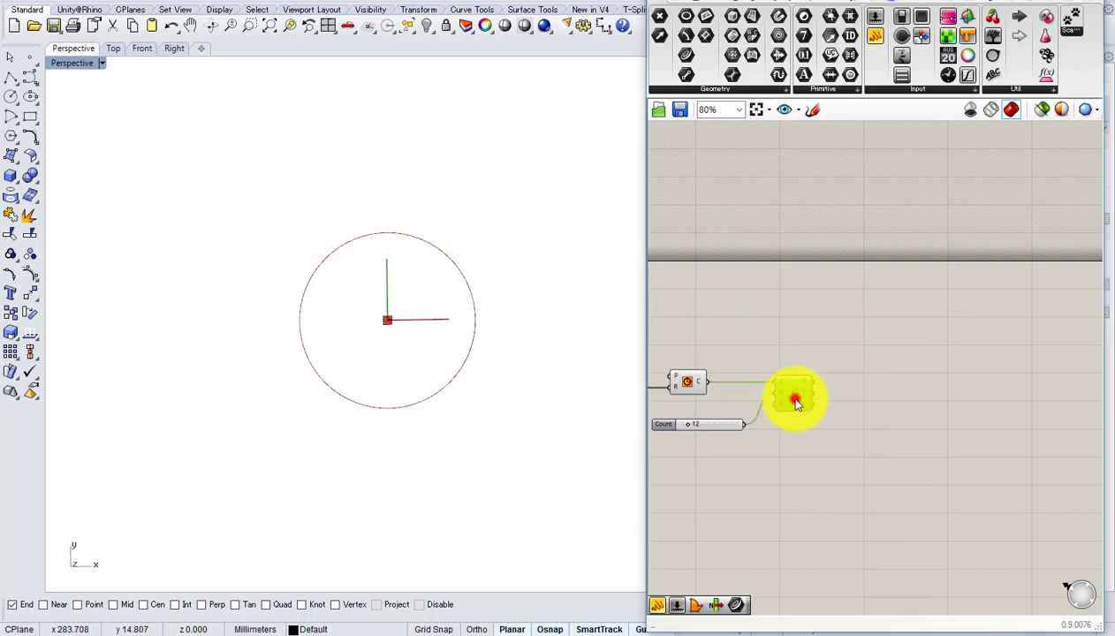
click(837, 376)
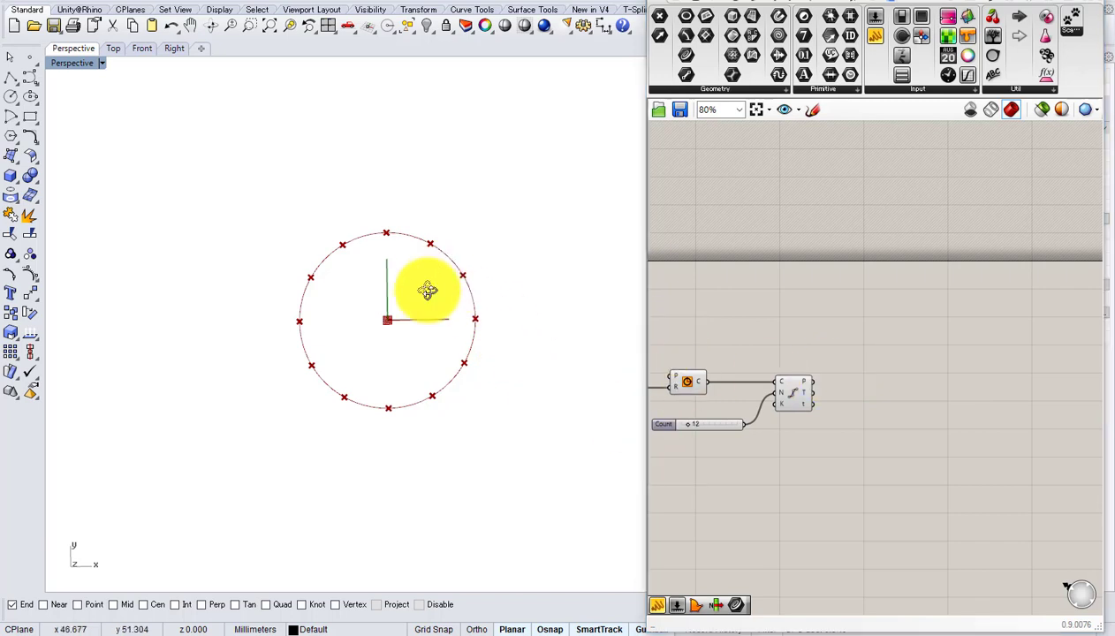
- Examine the division points around the circle and the Tangents output of Divide Curve
scroll(429, 292, up, 5)
scroll(353, 229, down, 8)
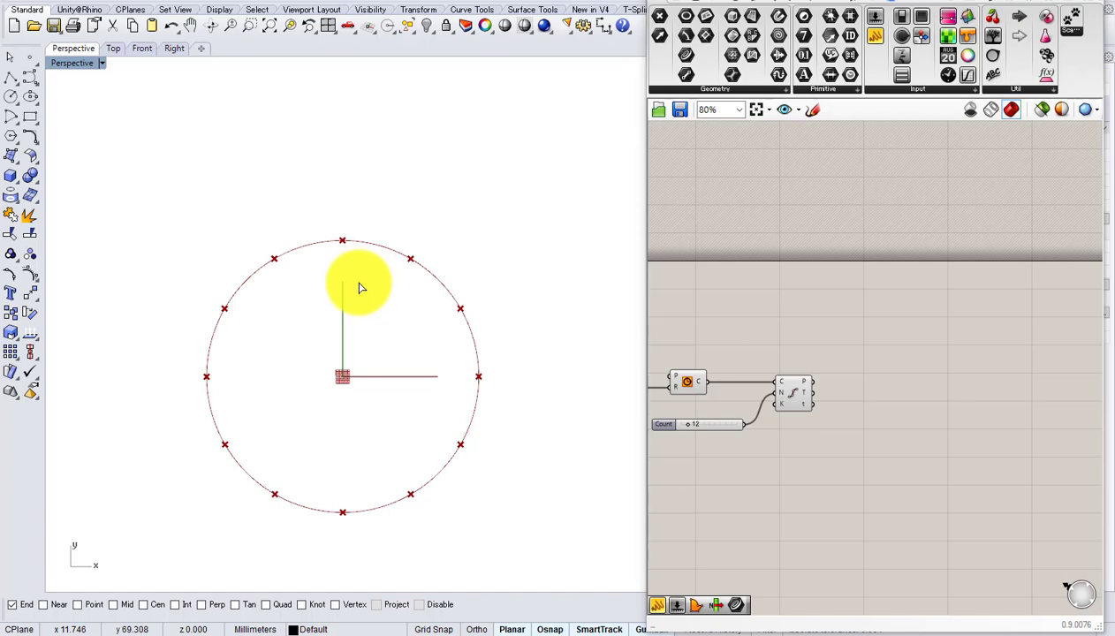
scroll(359, 287, up, 1)
scroll(359, 287, down, 1)
scroll(359, 289, up, 1)
right_drag(359, 302, 358, 281)
scroll(357, 281, down, 5)
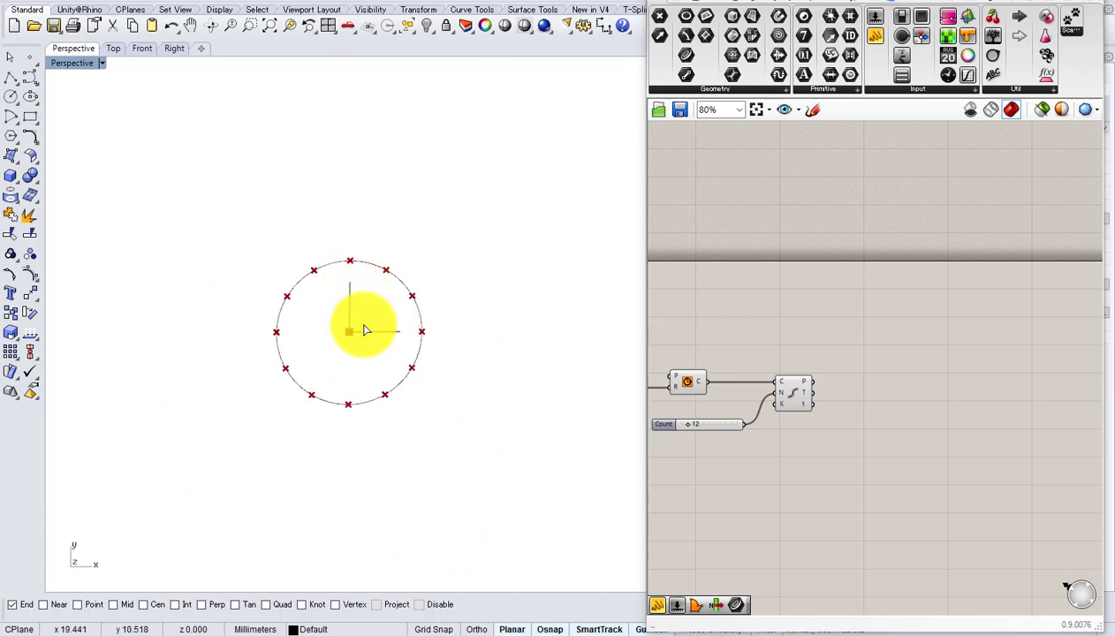
right_drag(363, 326, 356, 379)
scroll(360, 285, up, 5)
right_drag(868, 449, 788, 452)
scroll(875, 428, up, 1)
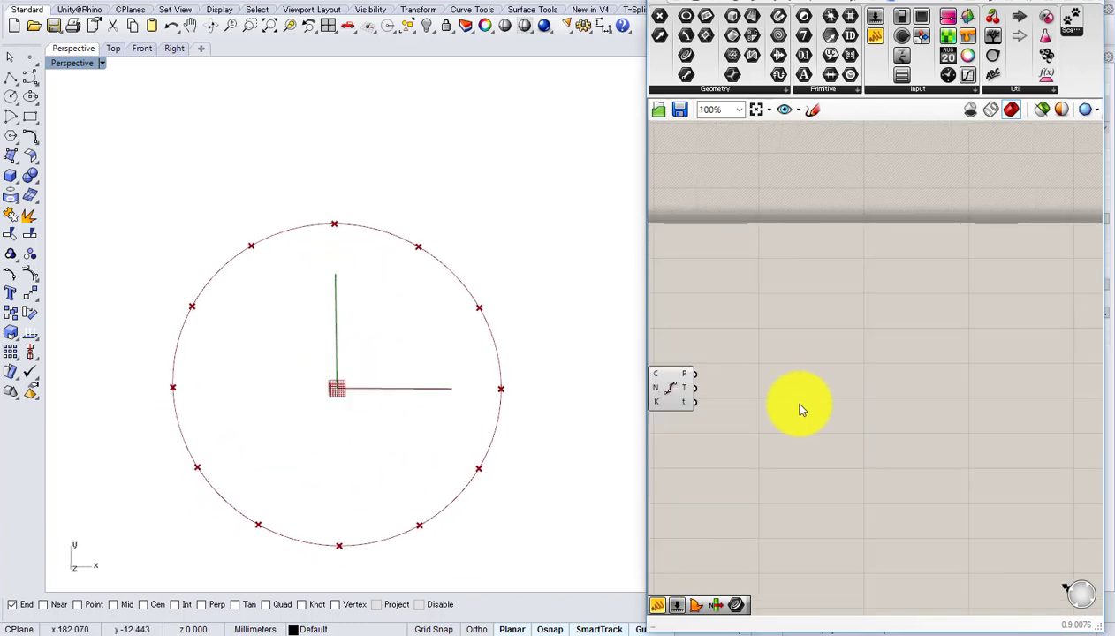
right_drag(801, 410, 900, 412)
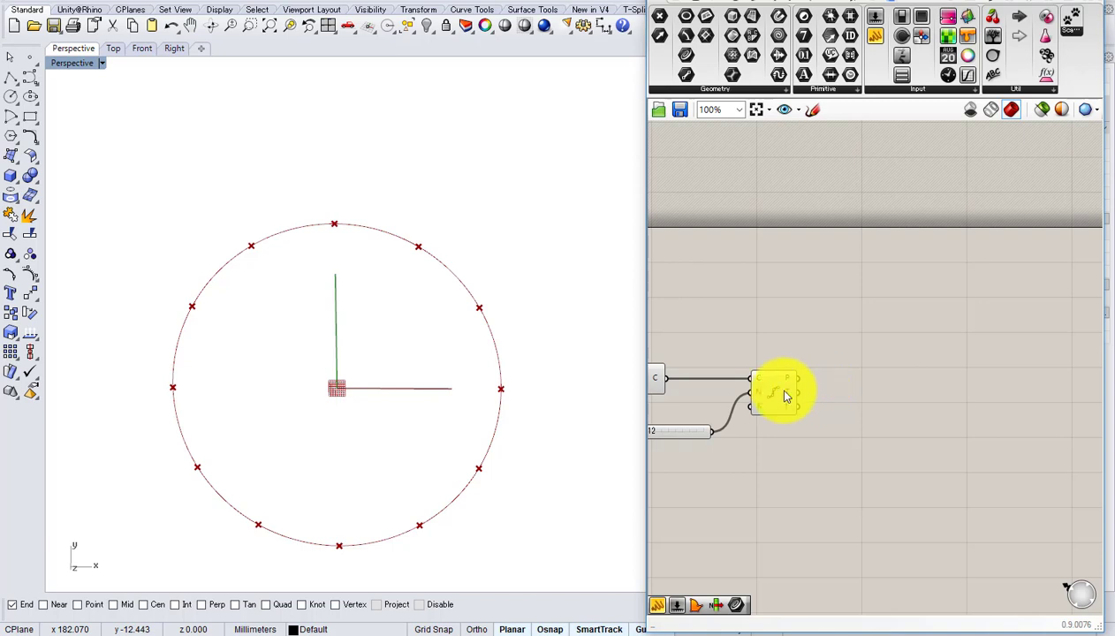
right_drag(781, 393, 898, 360)
mouse_move(898, 358)
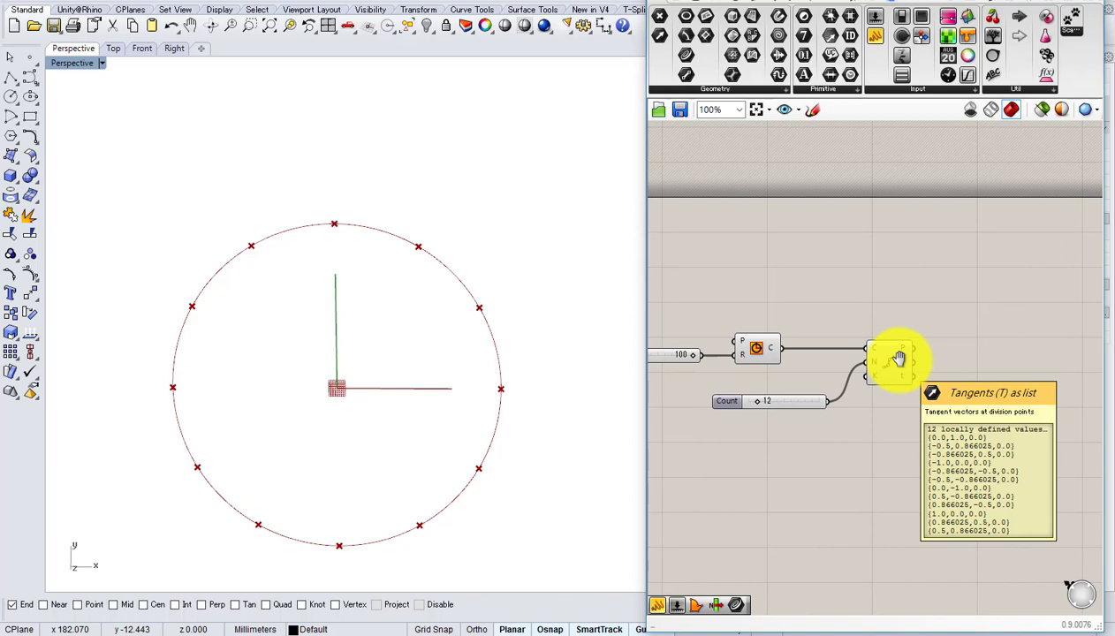
- Add a Rotate component and feed the Divide Curve points into its geometry input
scroll(898, 358, up, 2)
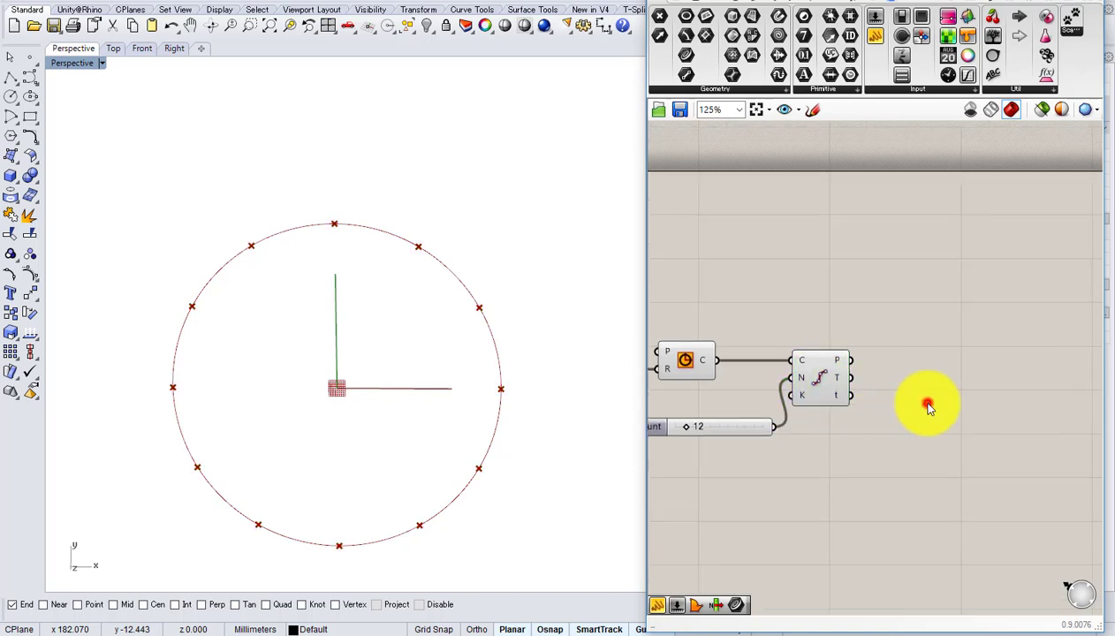
double_click(926, 403)
text(rotate)
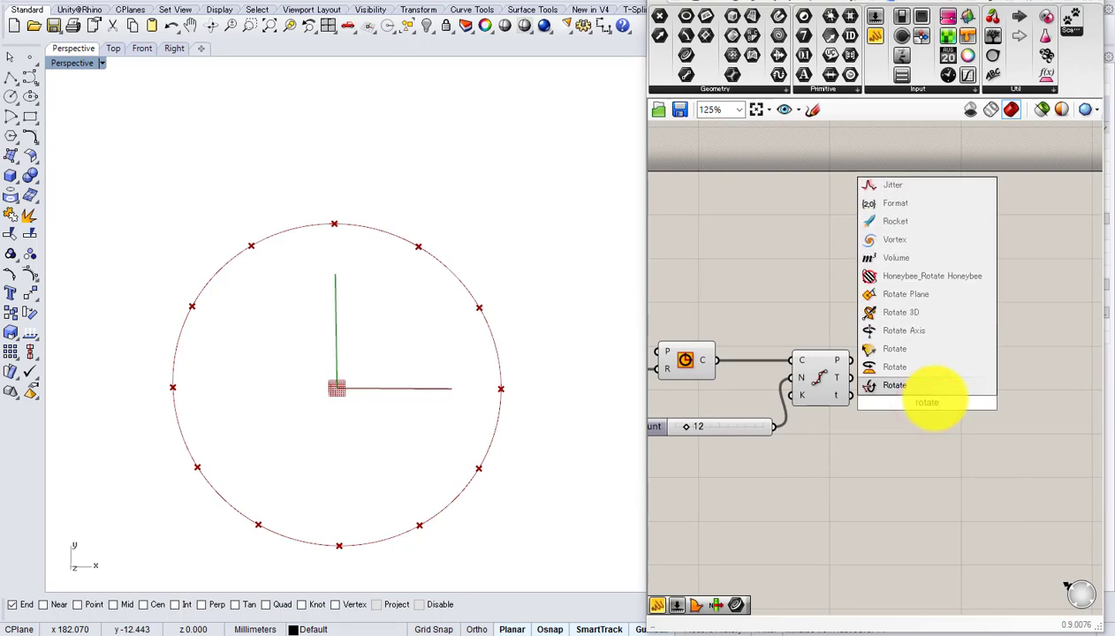
click(912, 377)
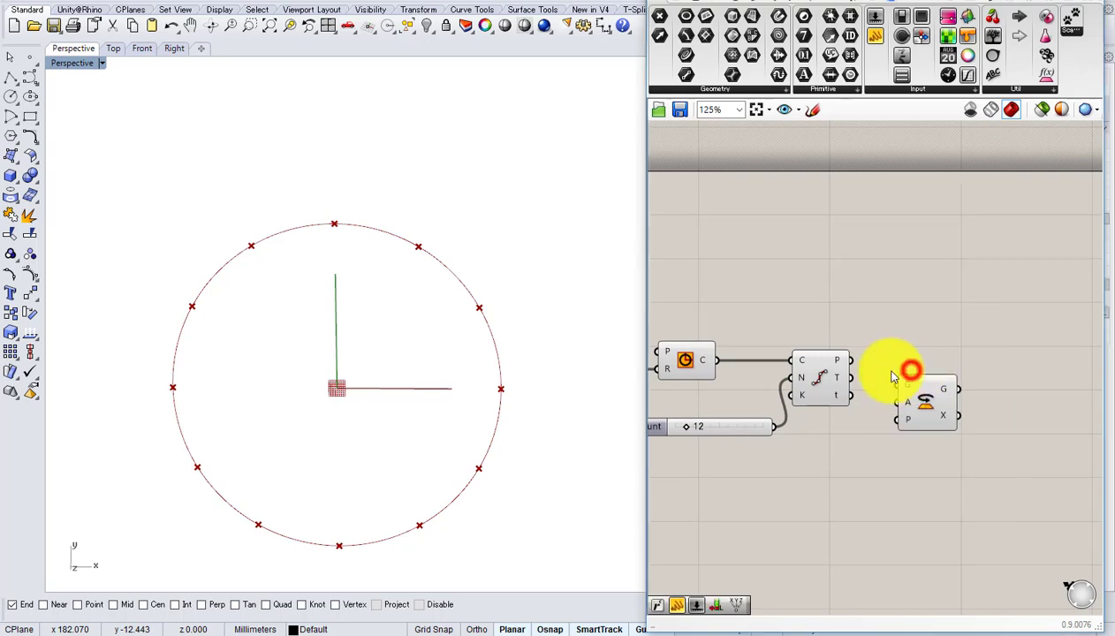
drag(850, 361, 942, 375)
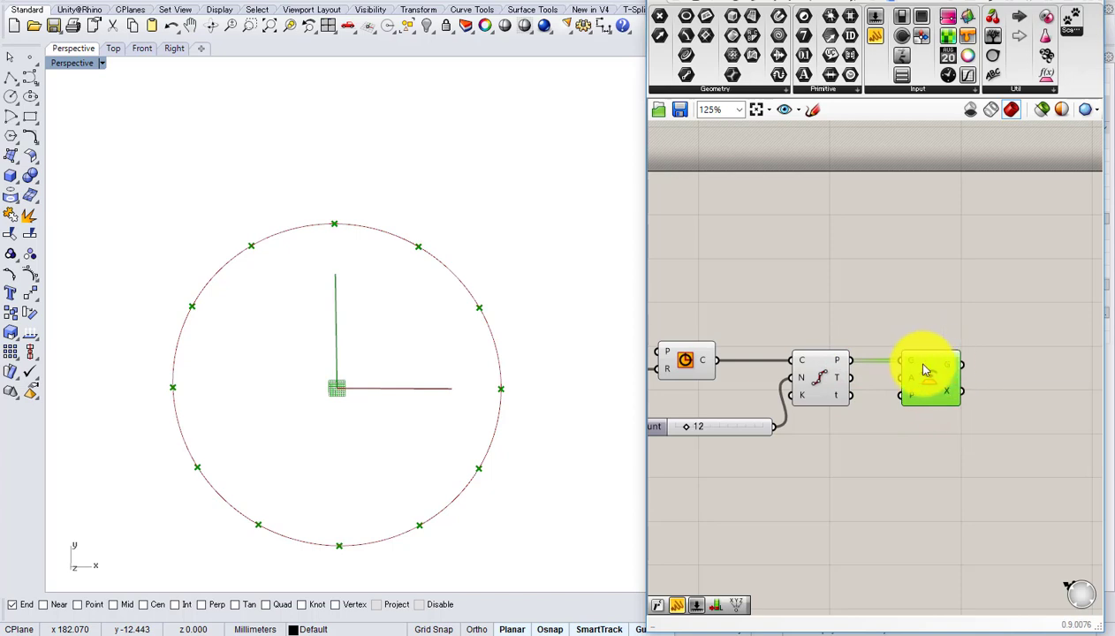
- Add a panel containing 360 and place it, reduced in size, just below the Count slider
right_drag(861, 368, 973, 345)
scroll(971, 345, down, 1)
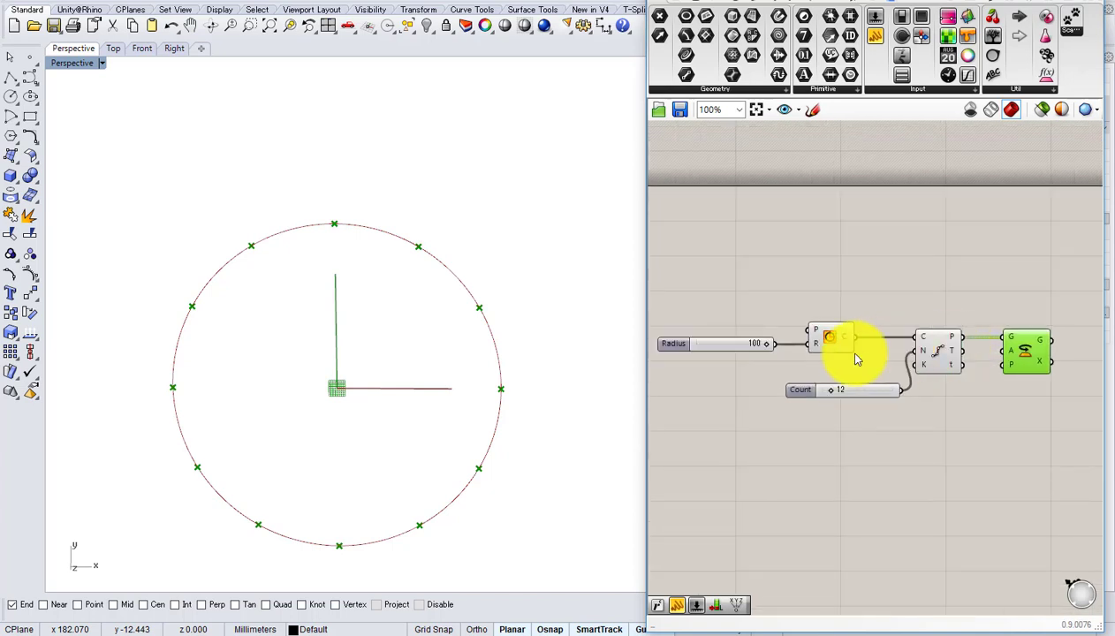
scroll(831, 376, up, 1)
right_drag(773, 377, 735, 371)
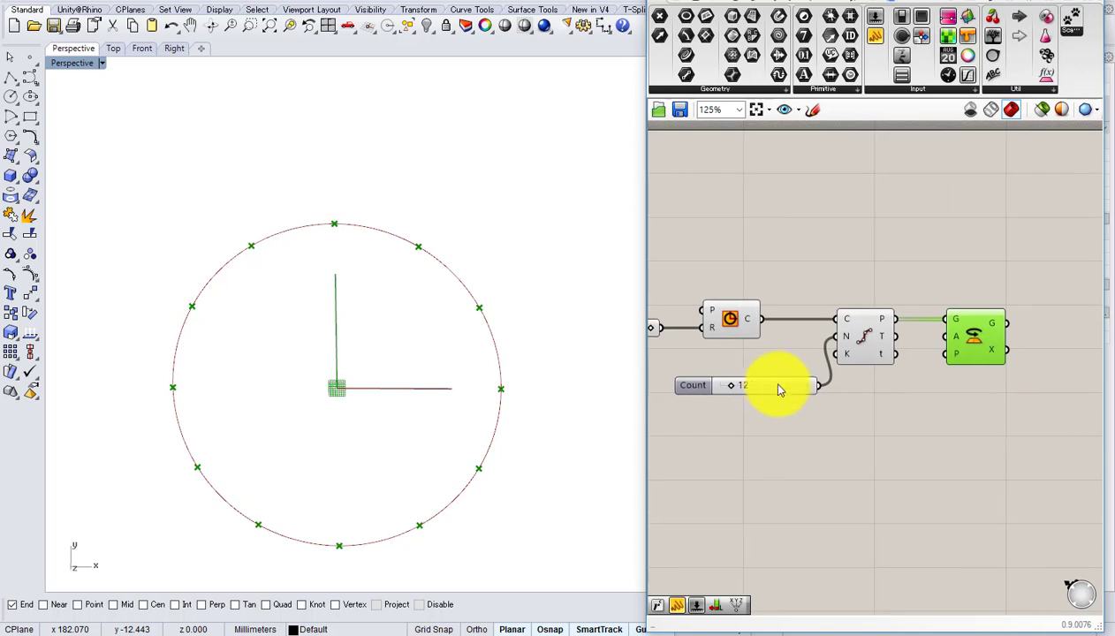
double_click(801, 450)
text(panel)
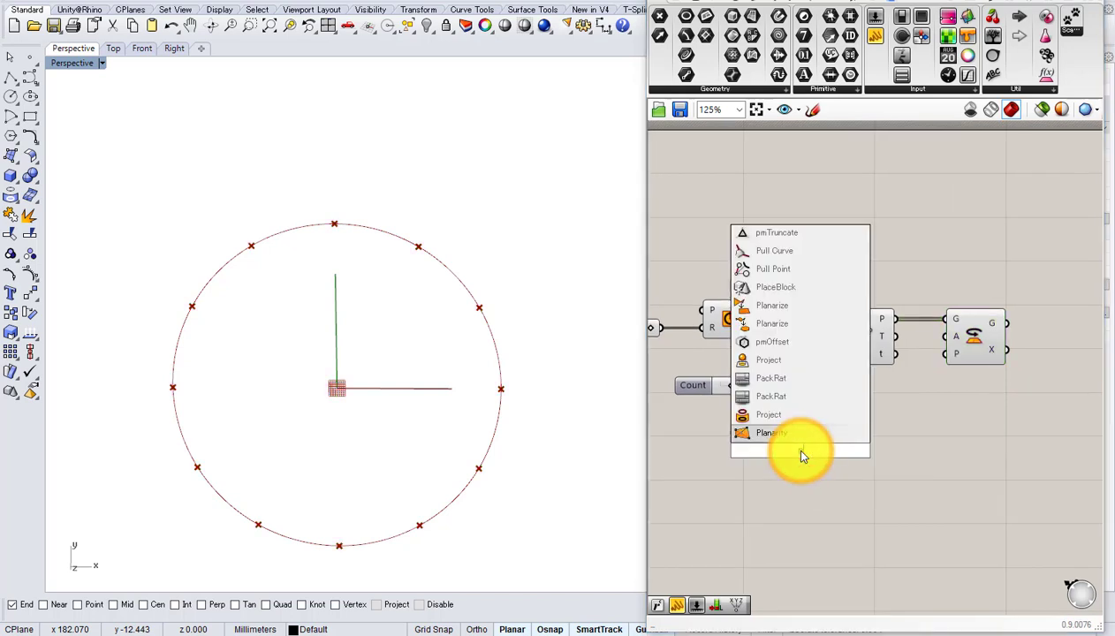
key(Return)
double_click(802, 456)
text(3)
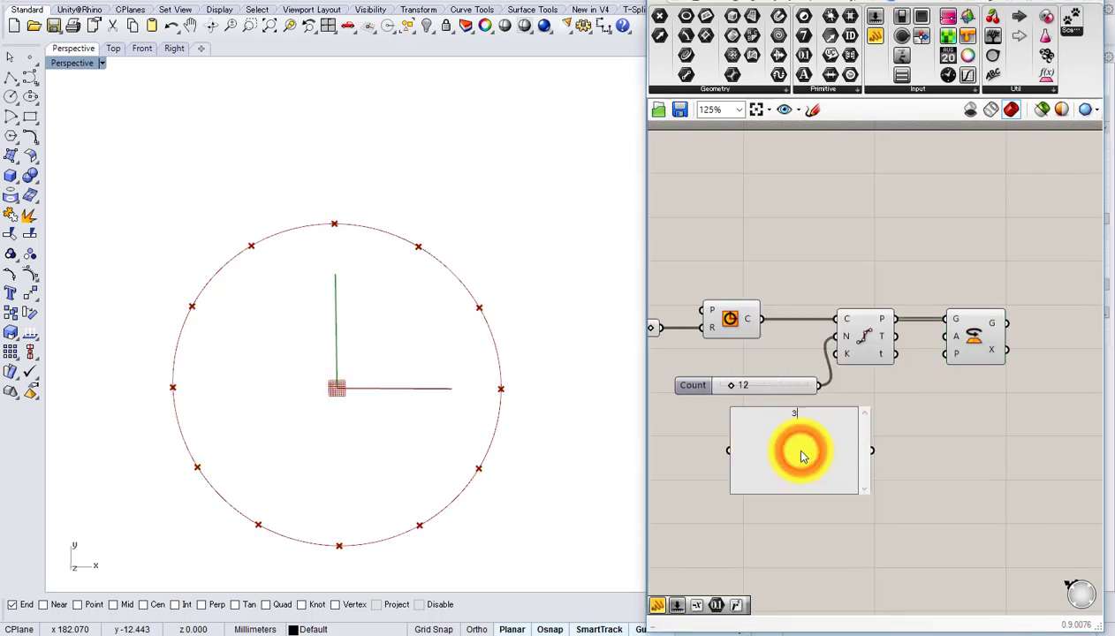
text(60)
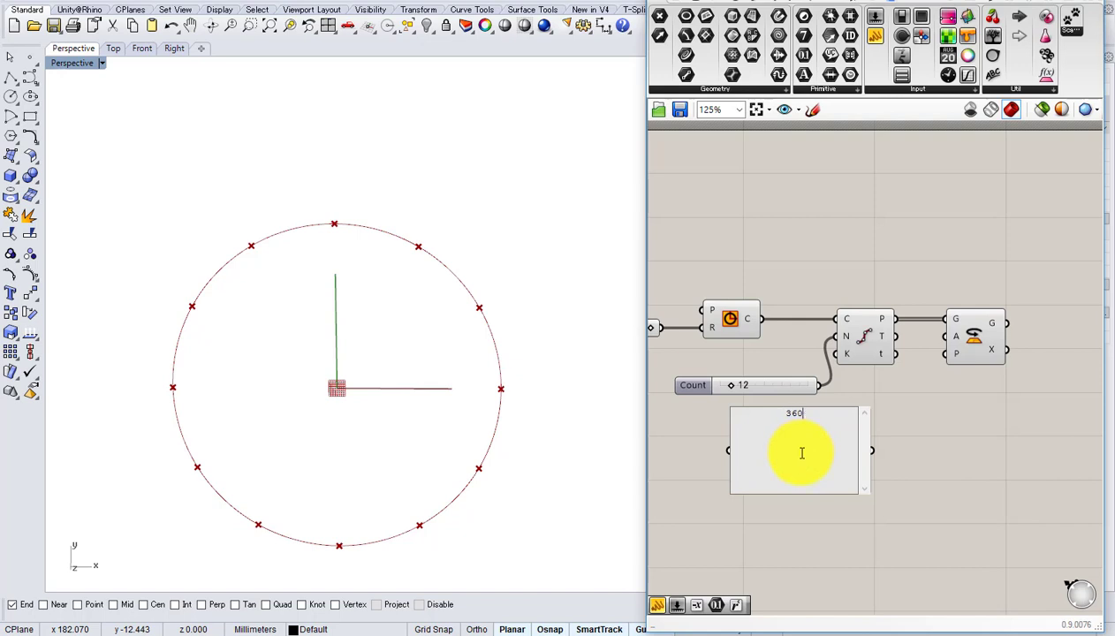
click(877, 516)
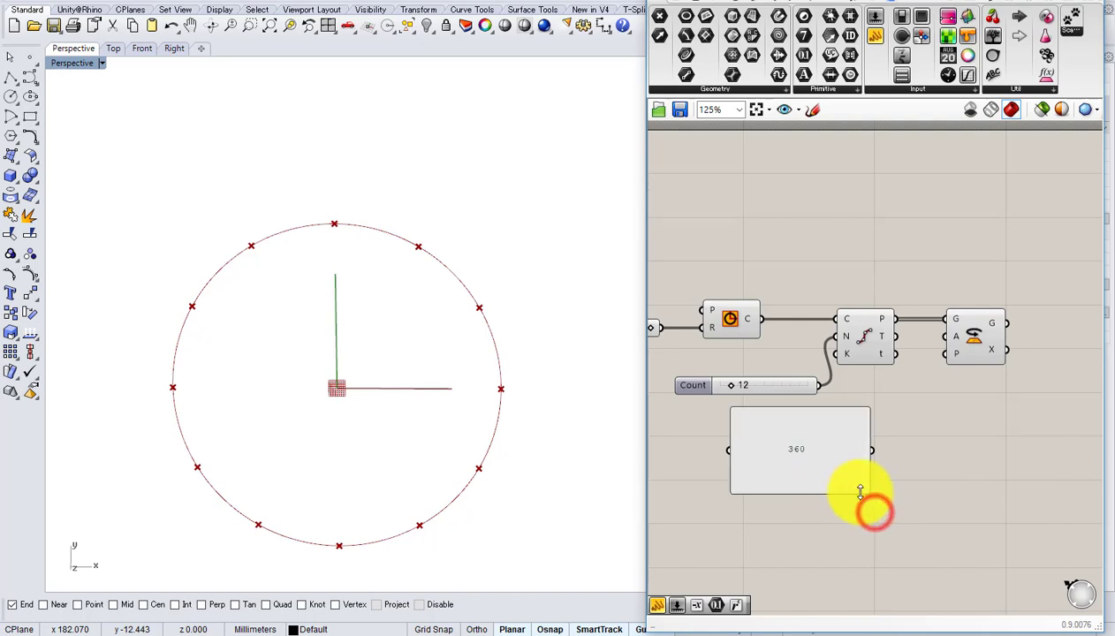
drag(858, 487, 779, 415)
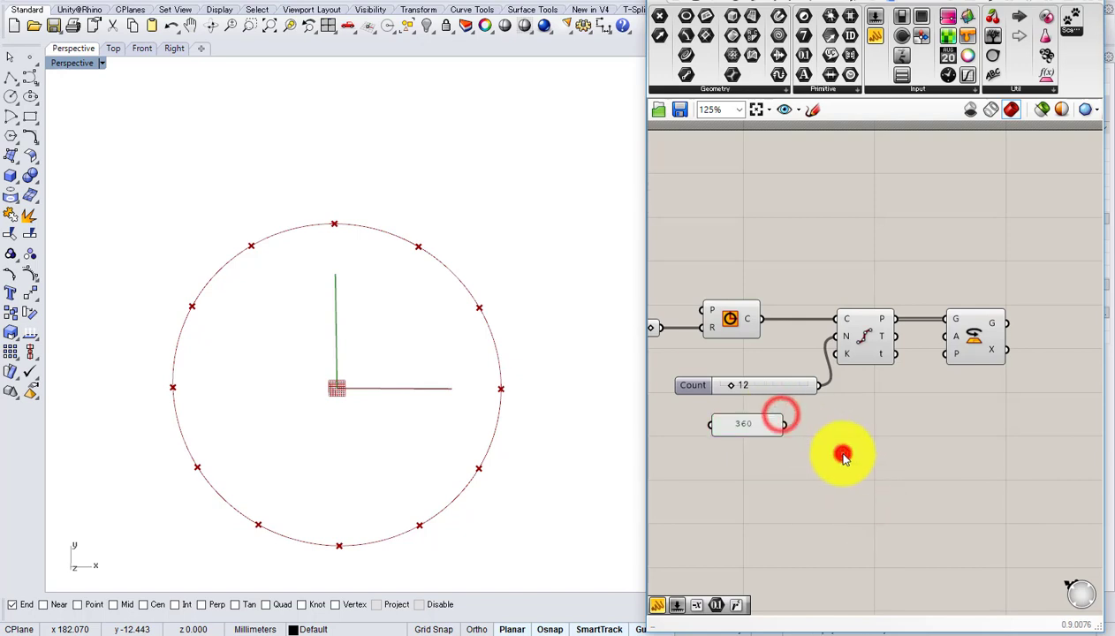
- Add a Division component that divides the 360 panel by the Count slider
double_click(842, 456)
text(divisio)
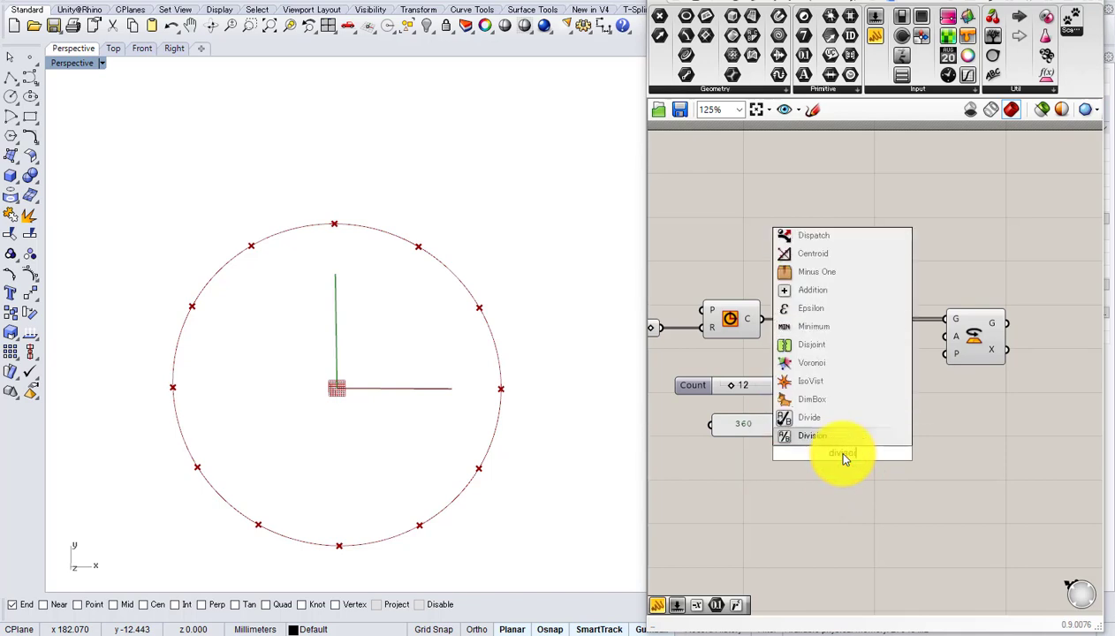
click(826, 436)
scroll(830, 451, up, 2)
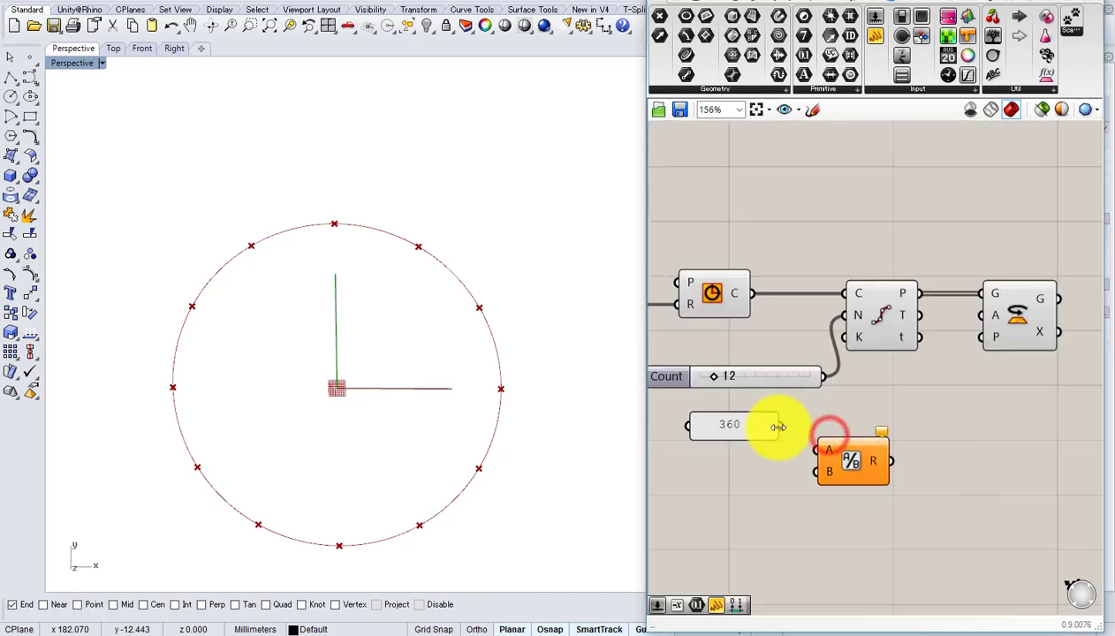
drag(827, 451, 781, 425)
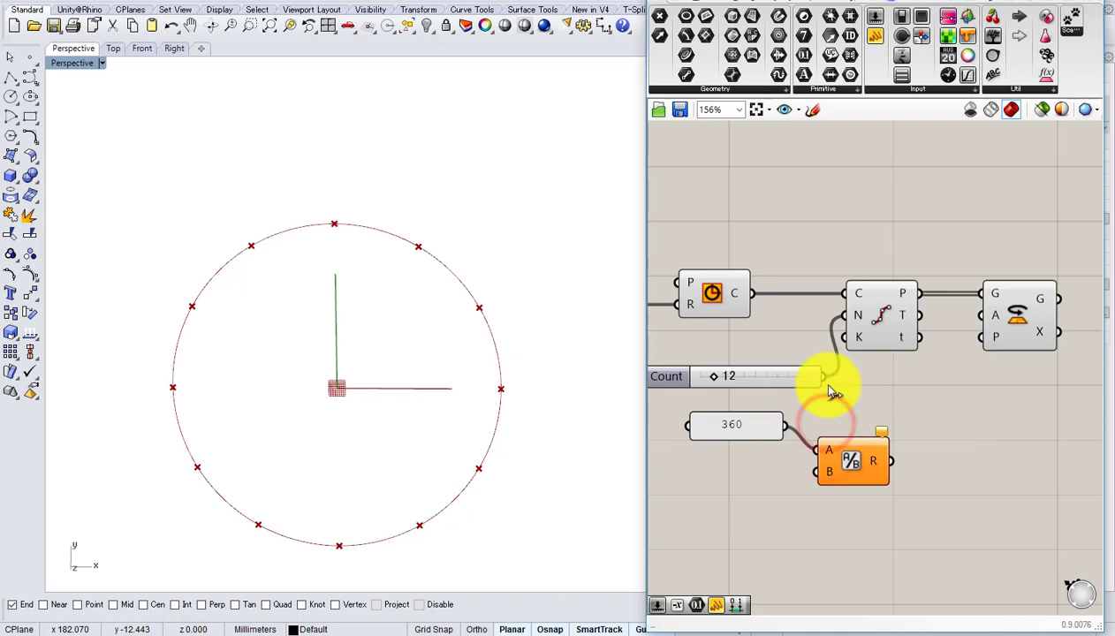
drag(824, 378, 817, 491)
mouse_move(879, 461)
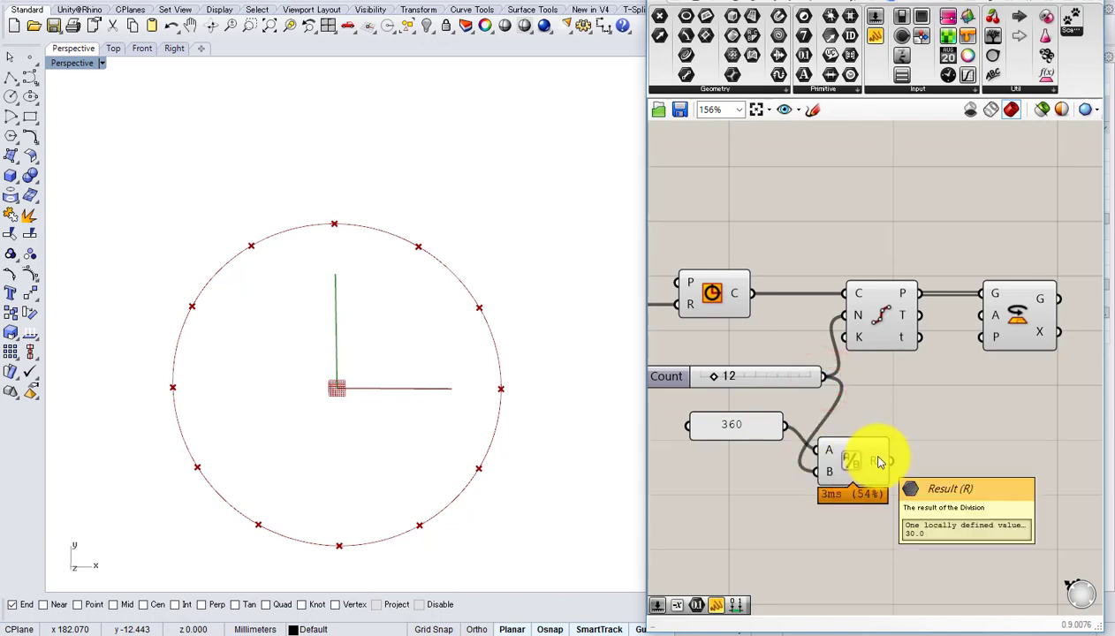
- Add a second Division component and feed the first Division's result into its A input
right_drag(914, 466, 845, 483)
double_click(867, 484)
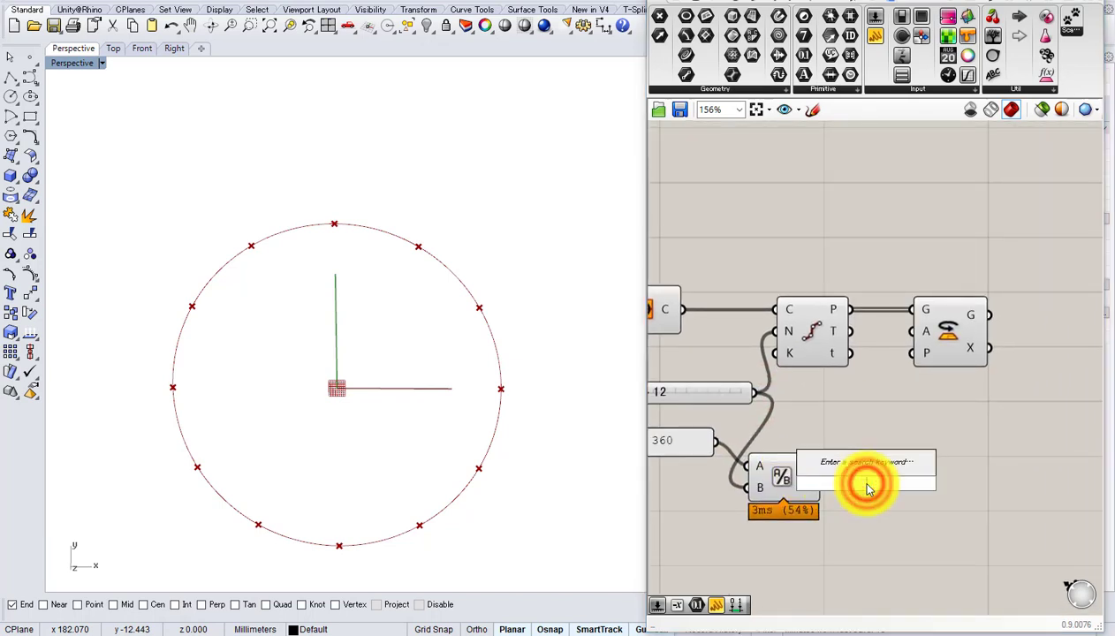
text(division)
click(848, 467)
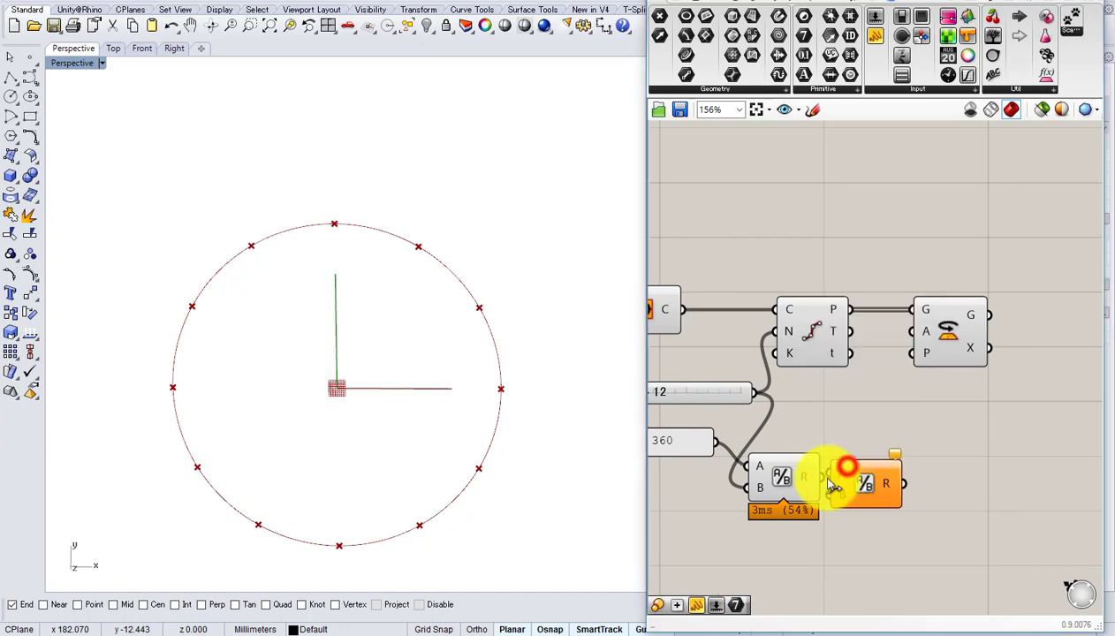
drag(820, 477, 849, 477)
- Add a panel containing 2 as the second Division's B input, and connect that Division's result to Rotate's angle input
double_click(774, 556)
text(panel)
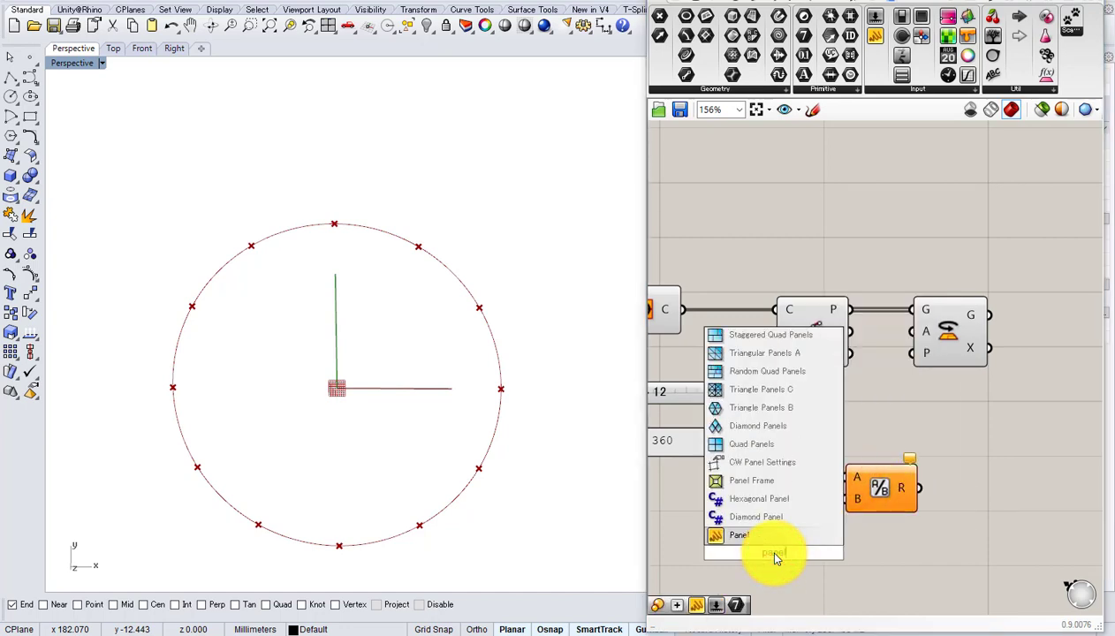
click(774, 553)
double_click(773, 556)
text(2)
click(915, 572)
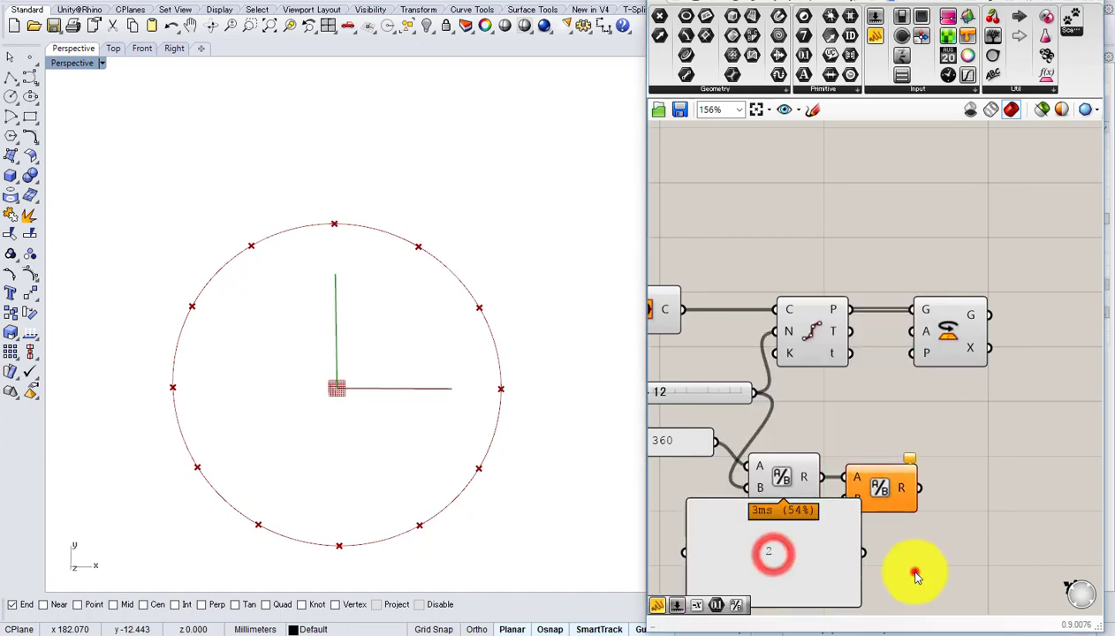
drag(859, 605, 912, 332)
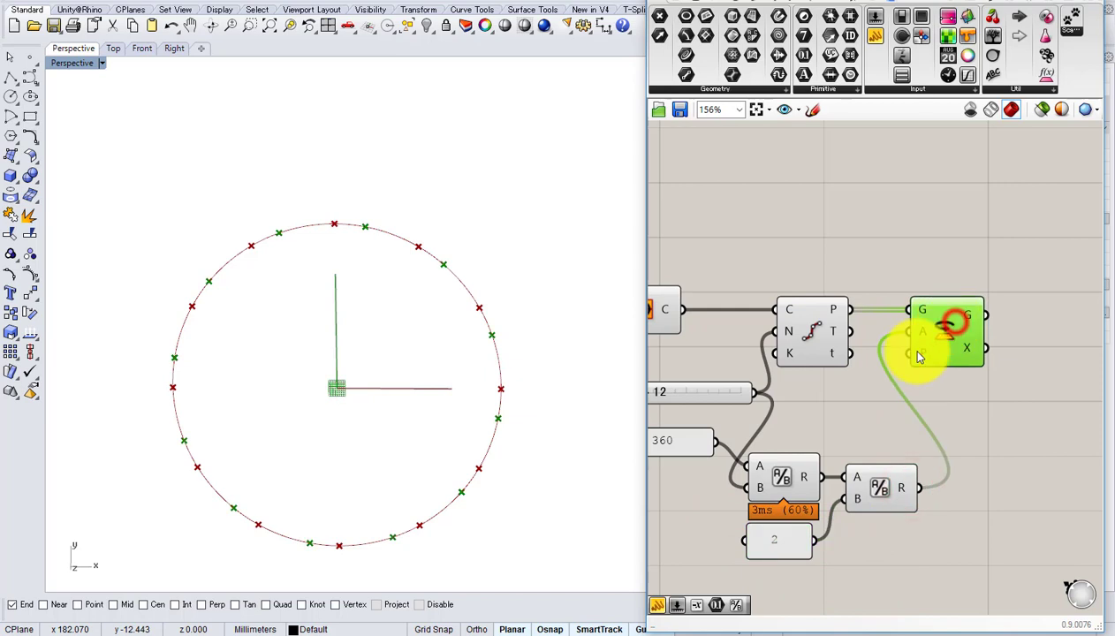
- Add a Radians component that converts the second Division's result and feeds it to Rotate's angle input
double_click(977, 476)
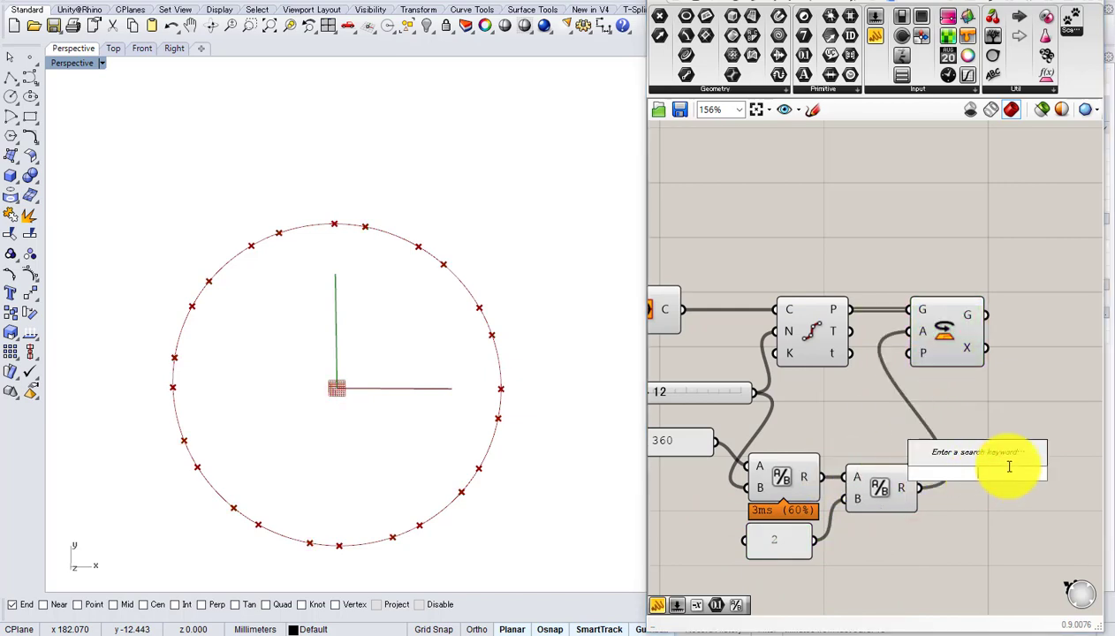
text(rad)
click(954, 457)
drag(919, 487, 914, 332)
drag(948, 337, 987, 341)
scroll(989, 342, down, 2)
- Hide the previews of the components upstream of Rotate, then turn the Circle component's preview back on
drag(945, 513, 780, 274)
middle_click(807, 305)
click(850, 263)
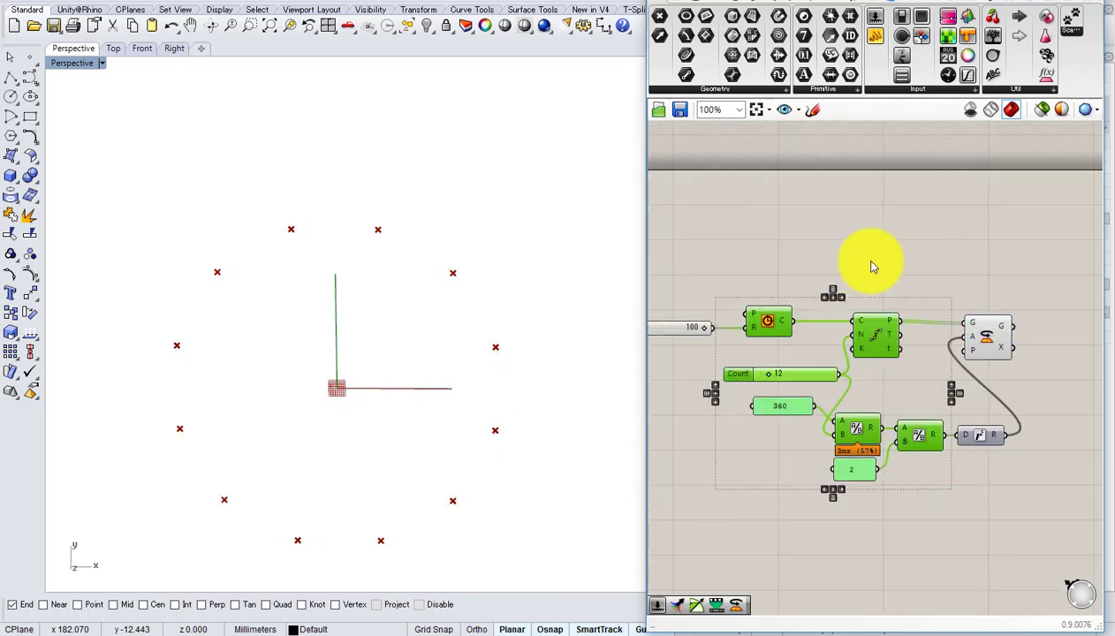
click(891, 251)
click(769, 319)
middle_click(768, 318)
click(801, 293)
click(804, 238)
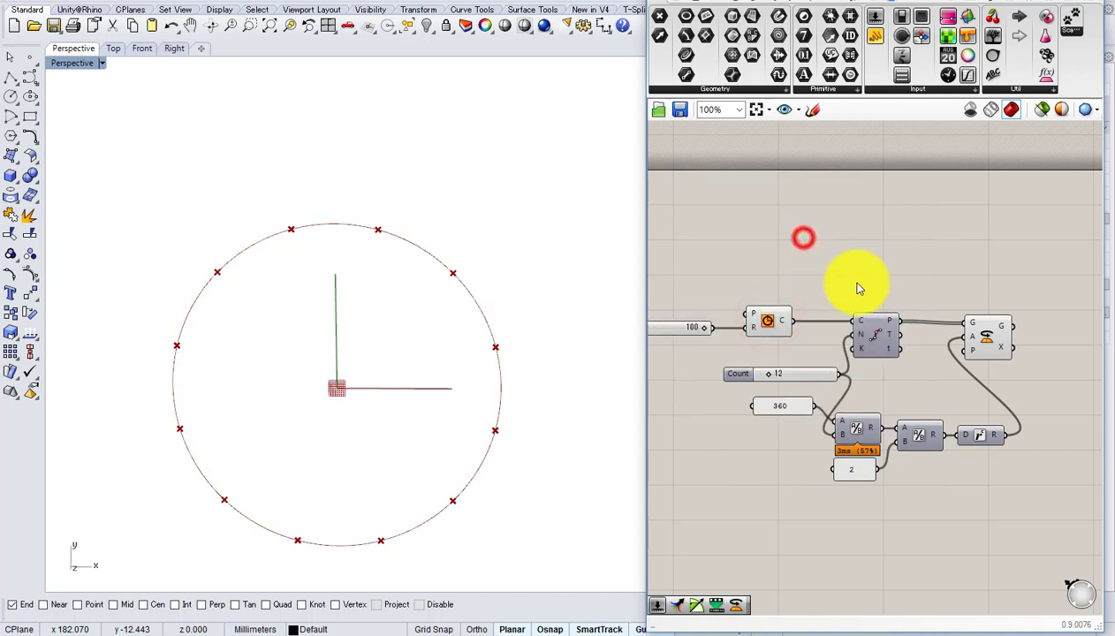
- Move Rotate farther from the upstream components and add a Rectangle 2Pt component after it
right_drag(873, 302, 789, 288)
right_drag(894, 325, 827, 332)
scroll(835, 322, up, 1)
drag(835, 323, 929, 326)
right_drag(928, 326, 858, 323)
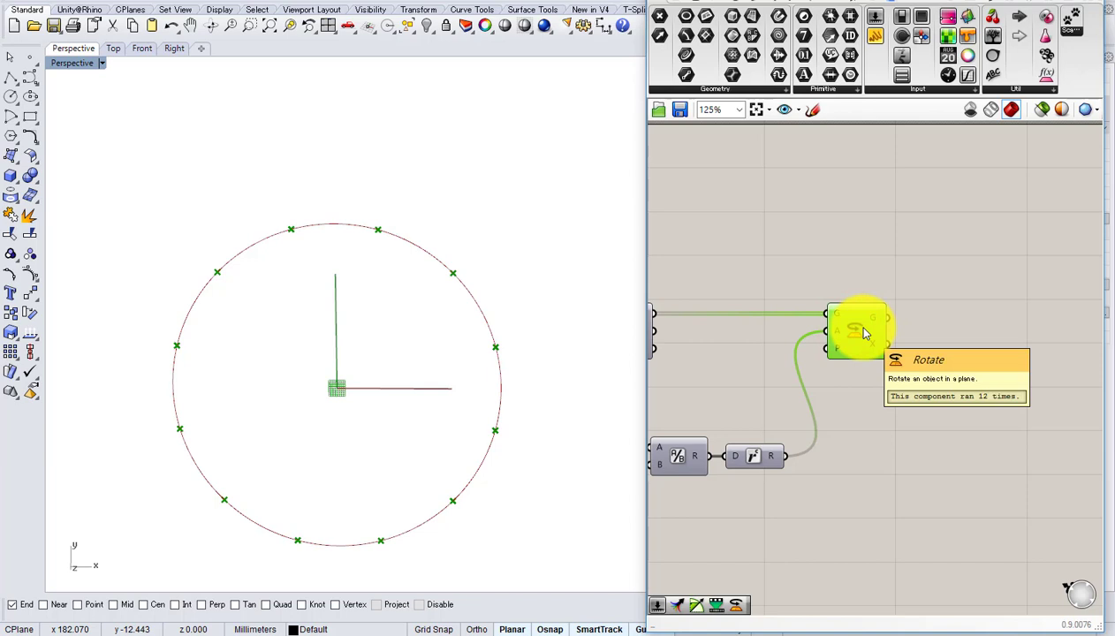
right_drag(861, 329, 781, 344)
double_click(884, 340)
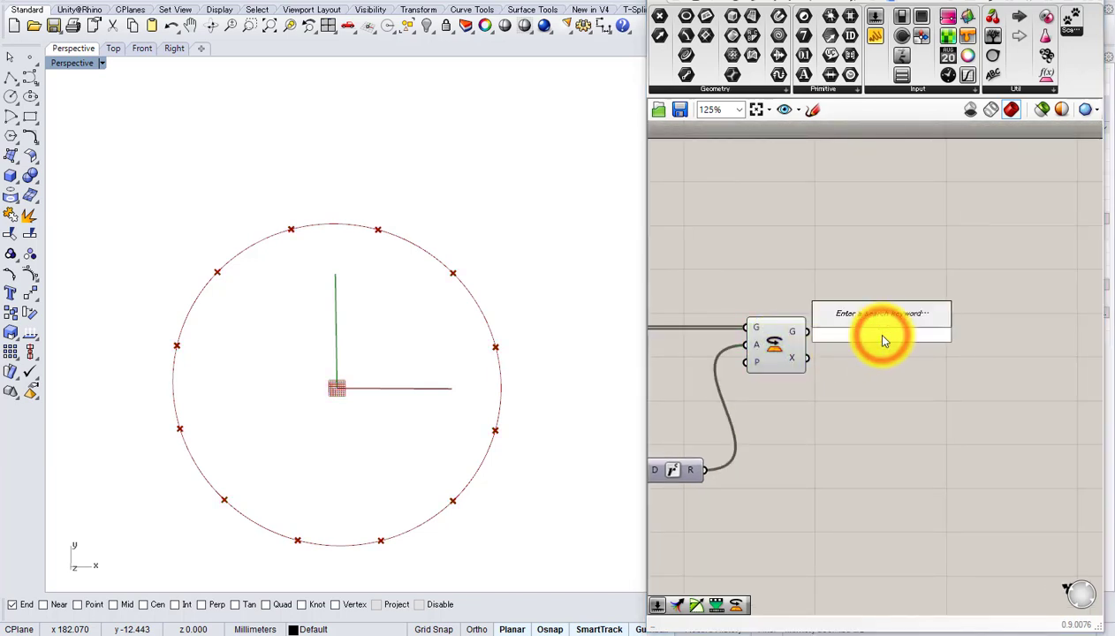
text(rect)
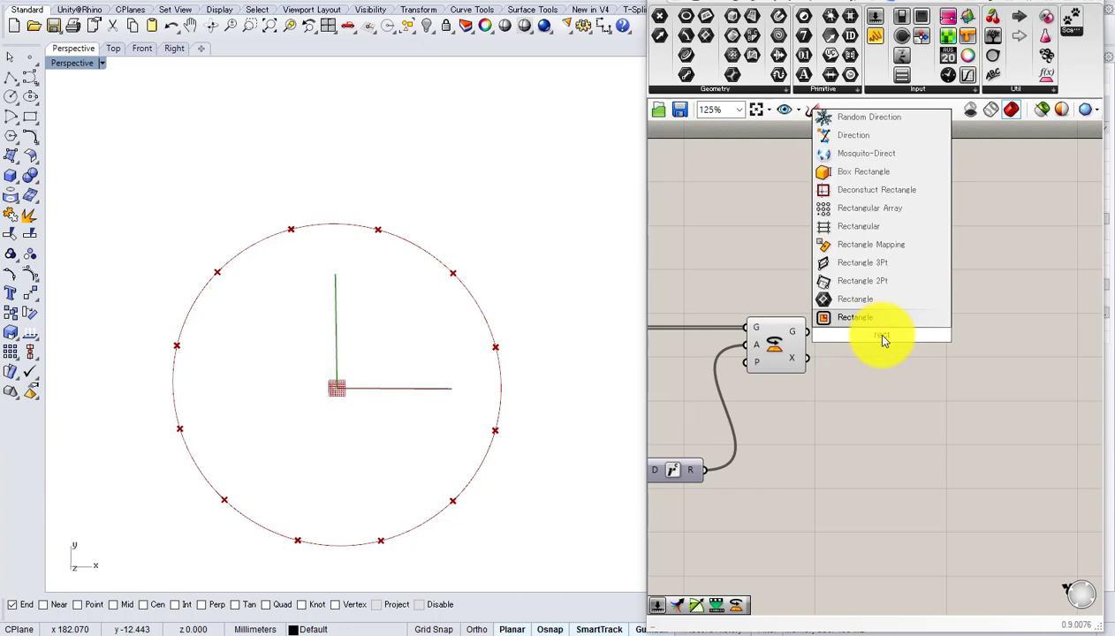
click(857, 282)
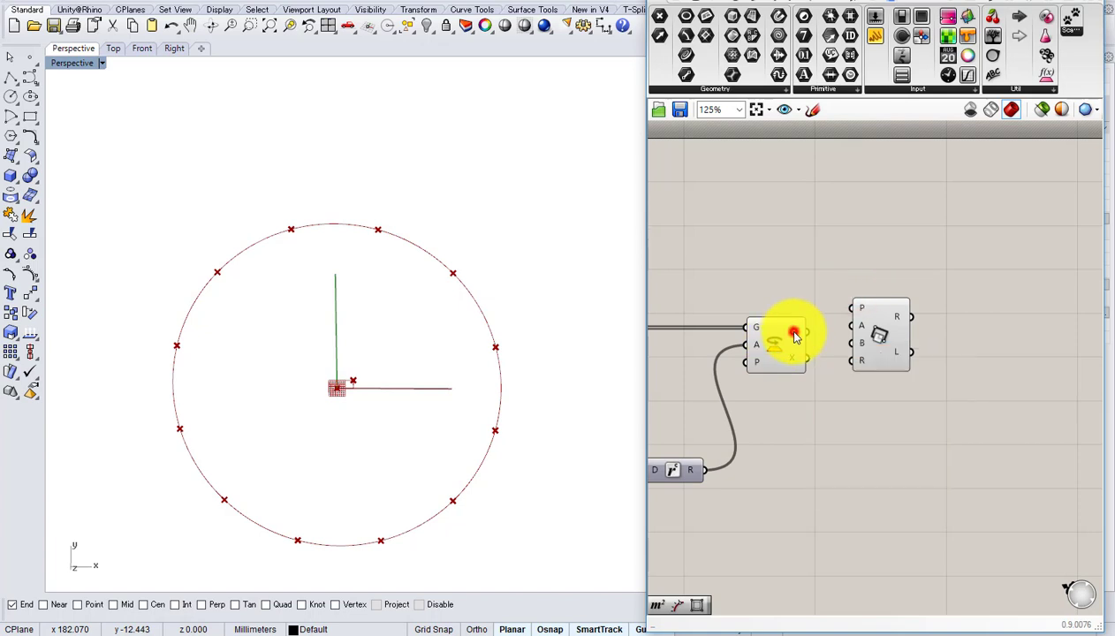
- Make room after Rotate and add a List Item component between it and Rectangle 2Pt
click(780, 333)
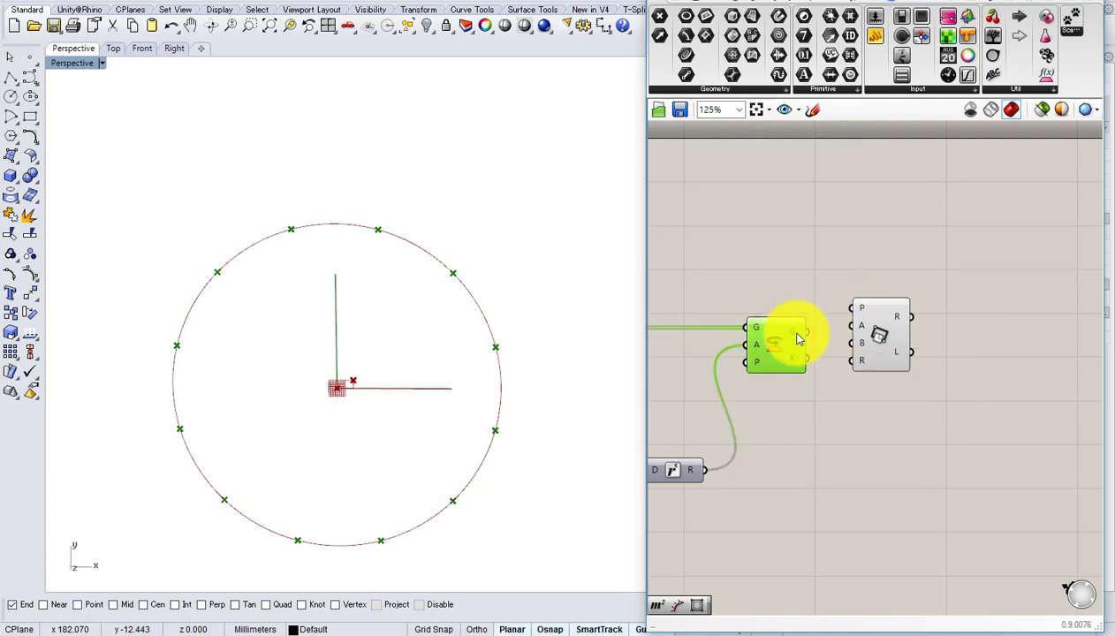
mouse_move(798, 339)
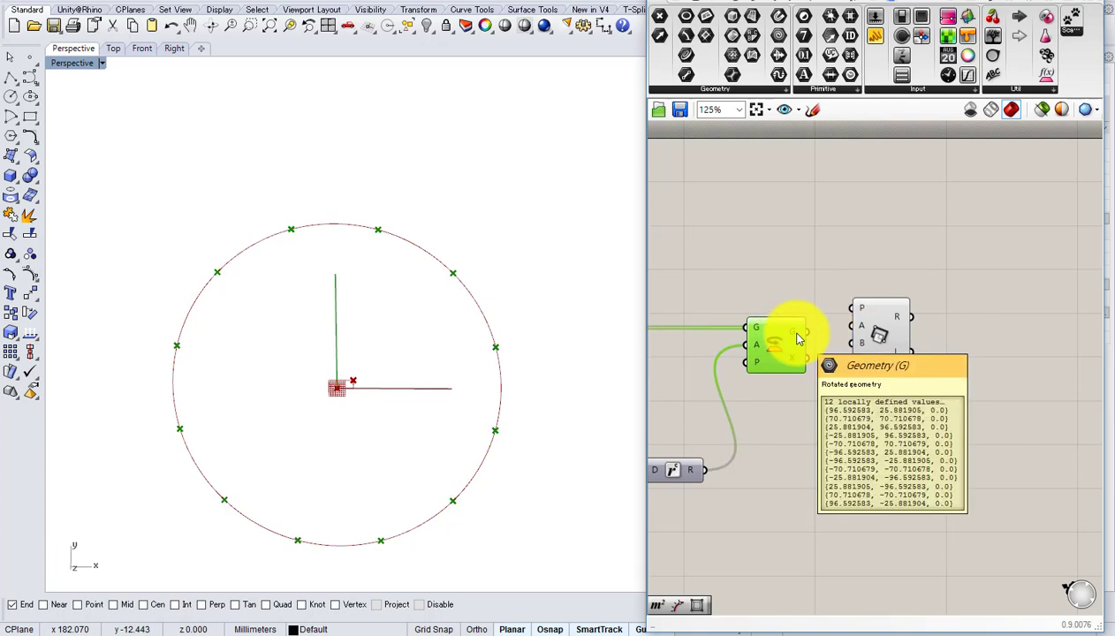
double_click(883, 330)
text(item)
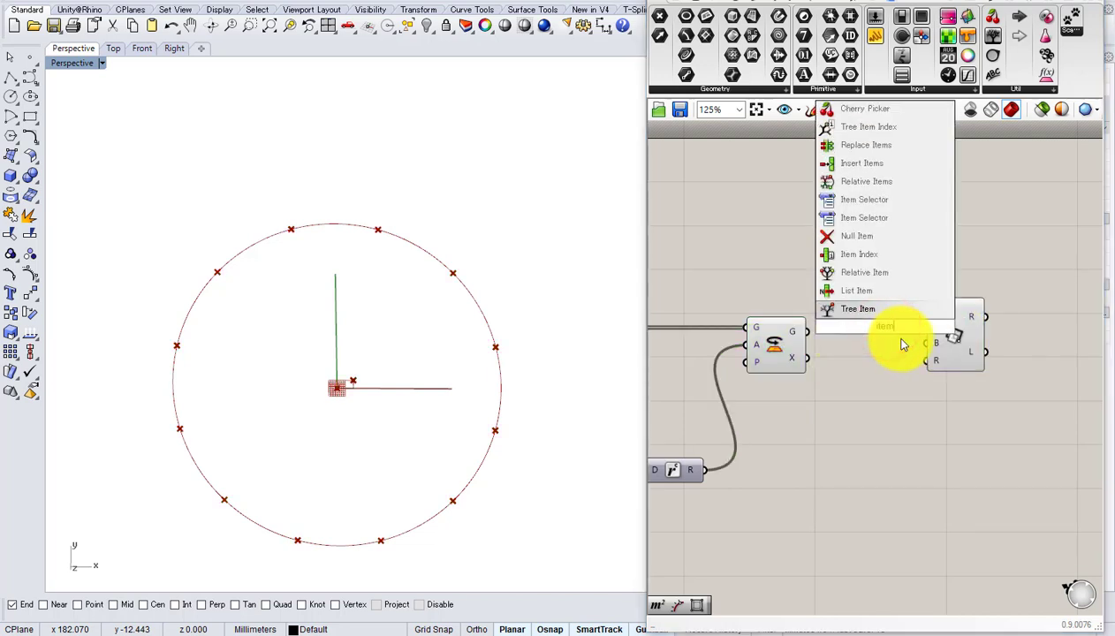
click(857, 291)
scroll(939, 305, up, 3)
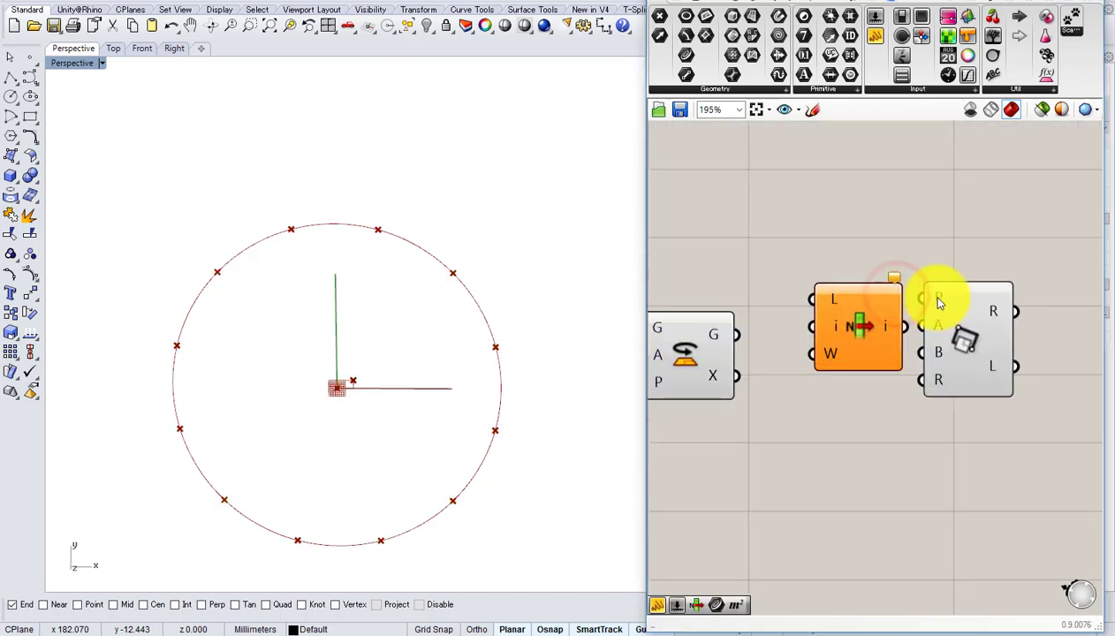
- Reposition the List Item above Rotate's output and connect Rotate's geometry output to its list input
mouse_move(939, 325)
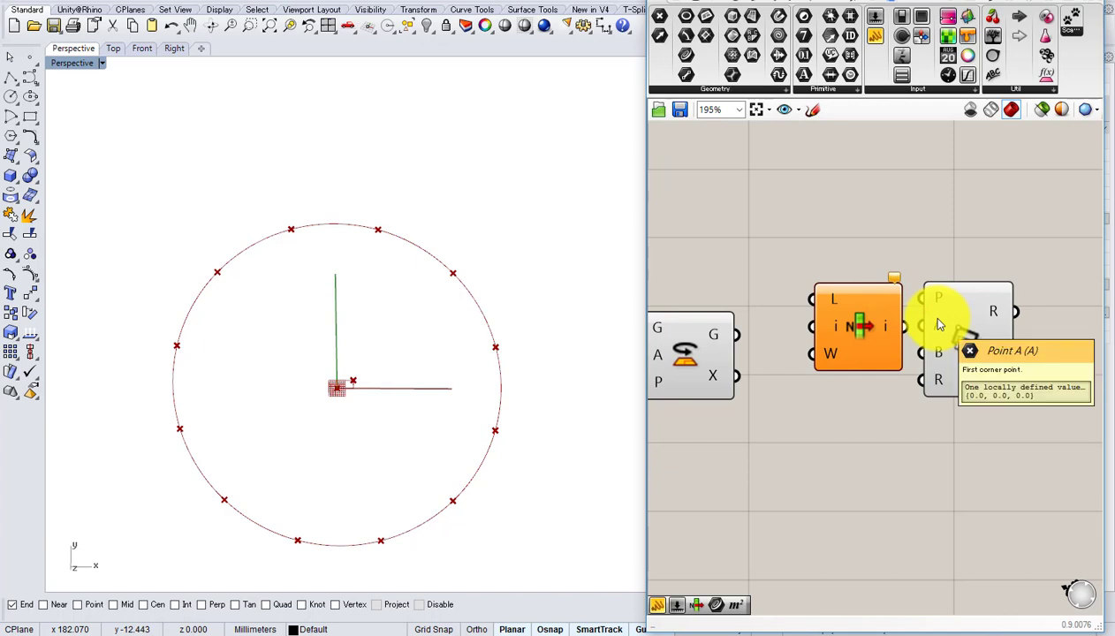
mouse_move(938, 356)
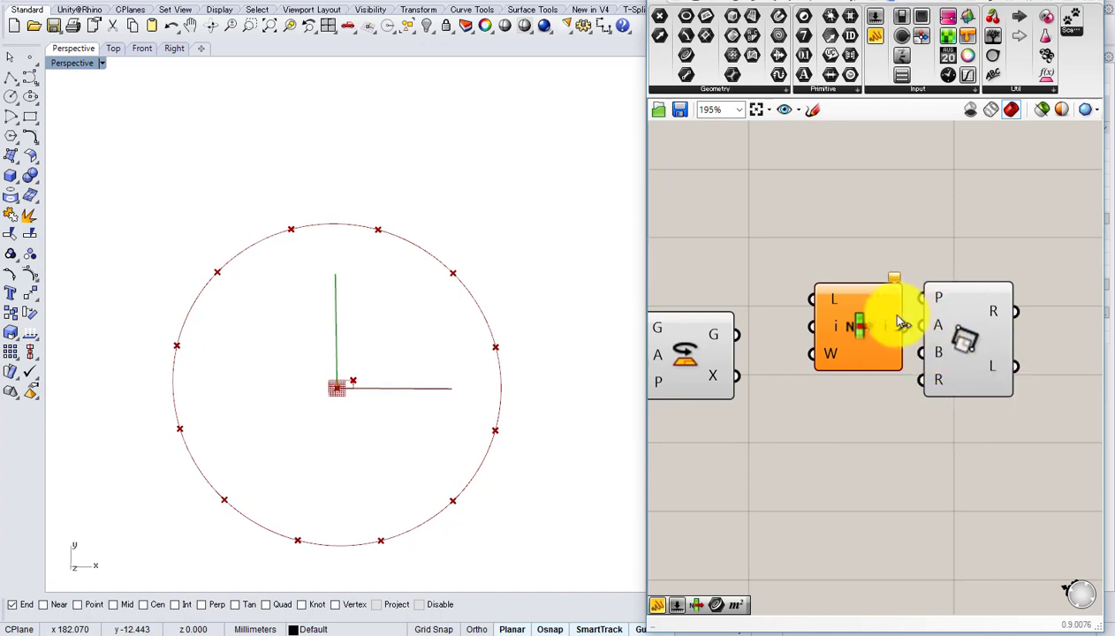
drag(833, 330, 835, 299)
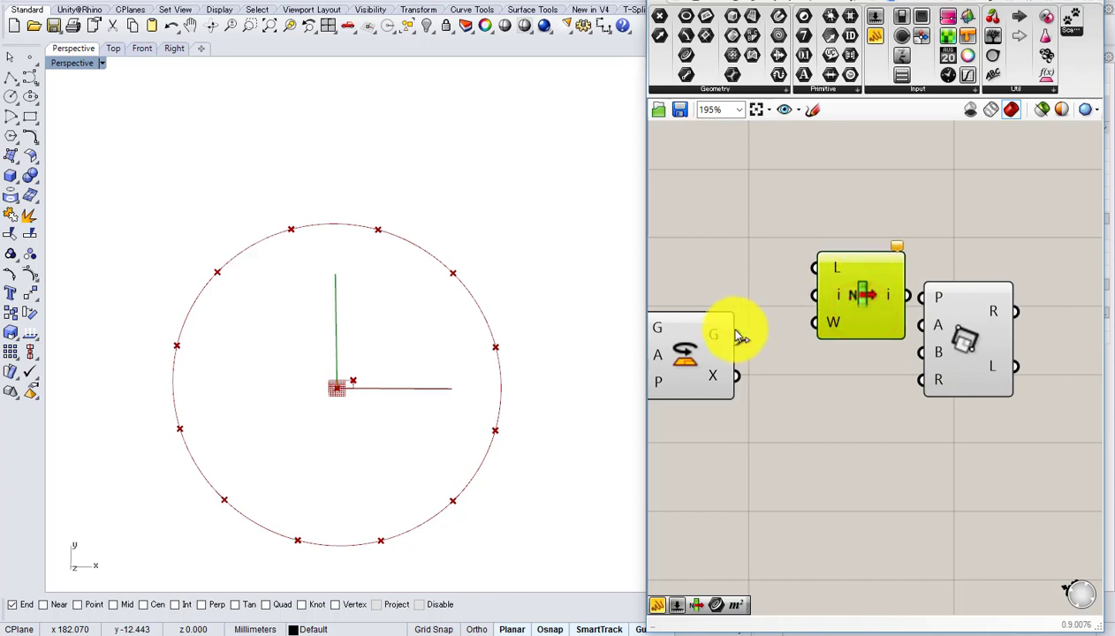
drag(849, 318, 838, 274)
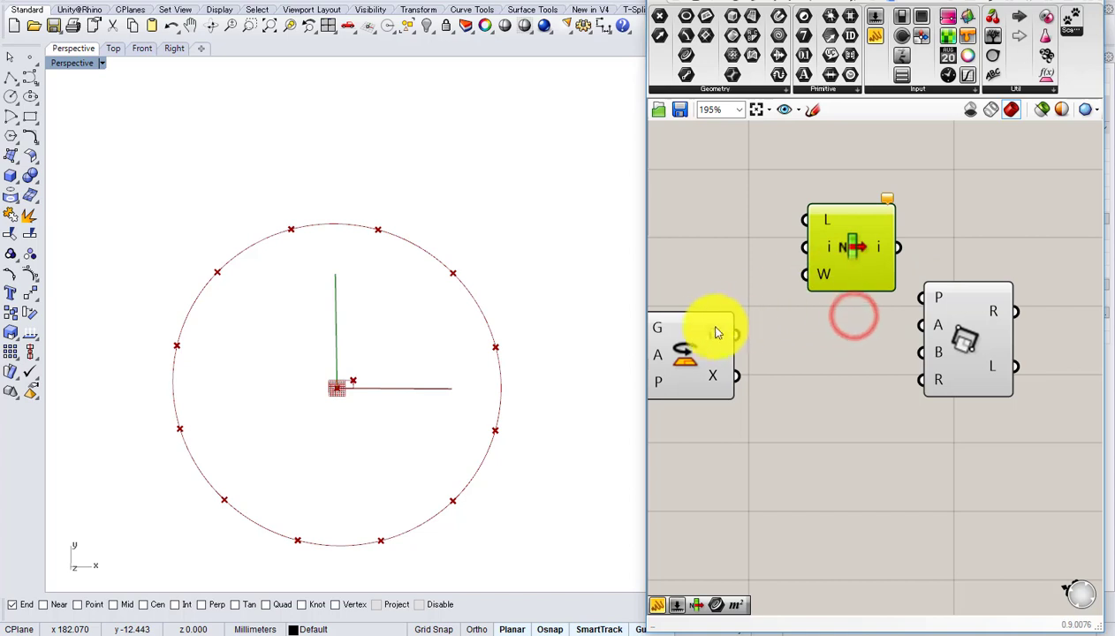
mouse_move(731, 331)
scroll(710, 332, down, 3)
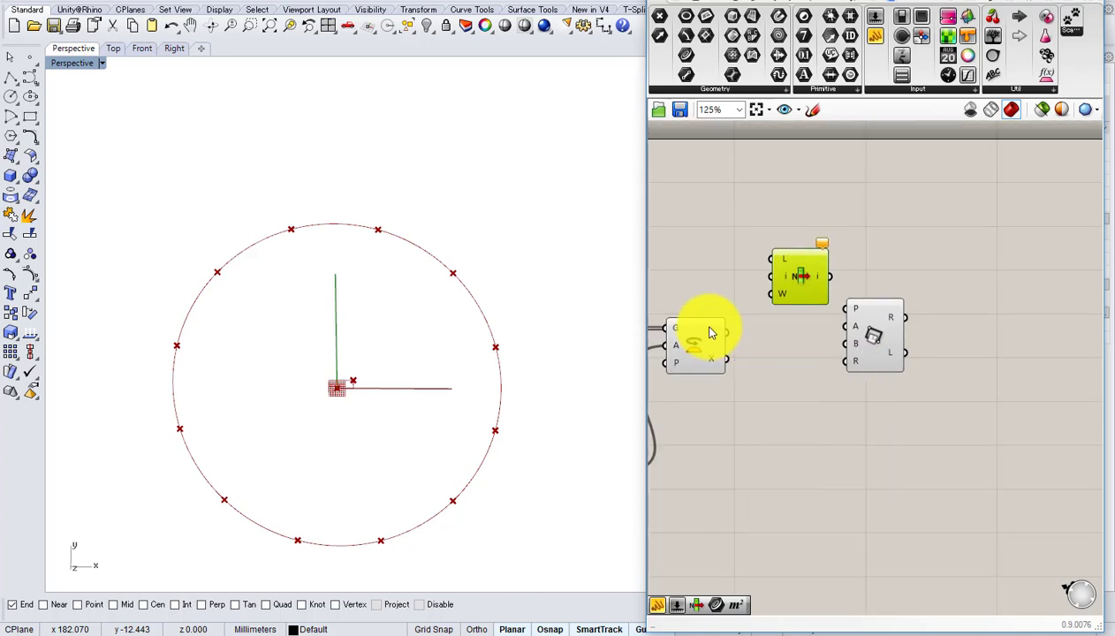
click(714, 333)
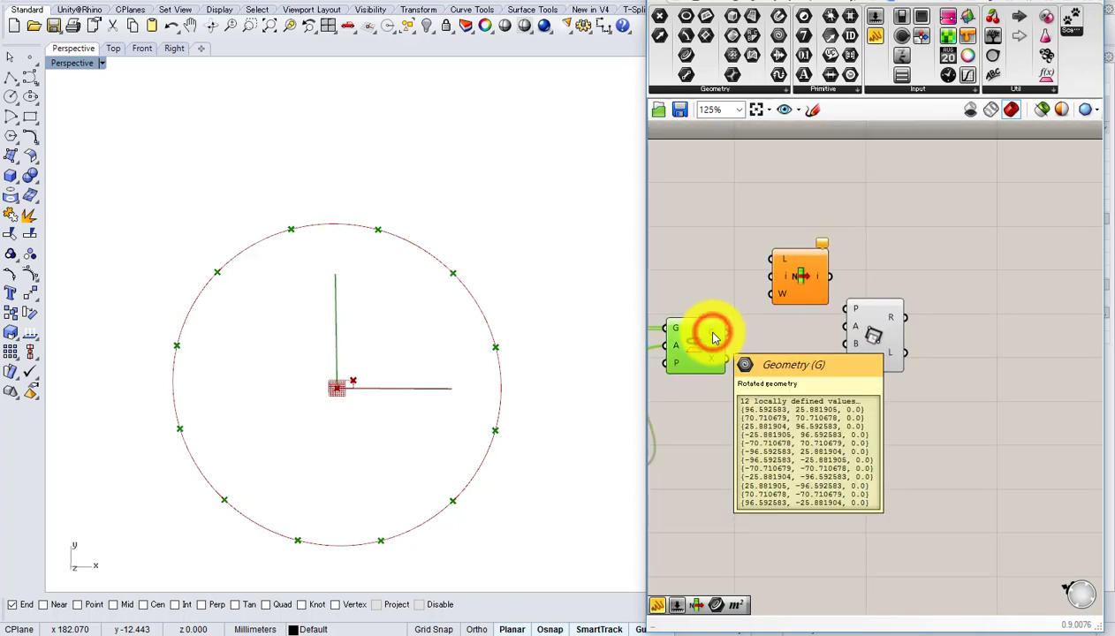
drag(728, 331, 796, 269)
click(796, 268)
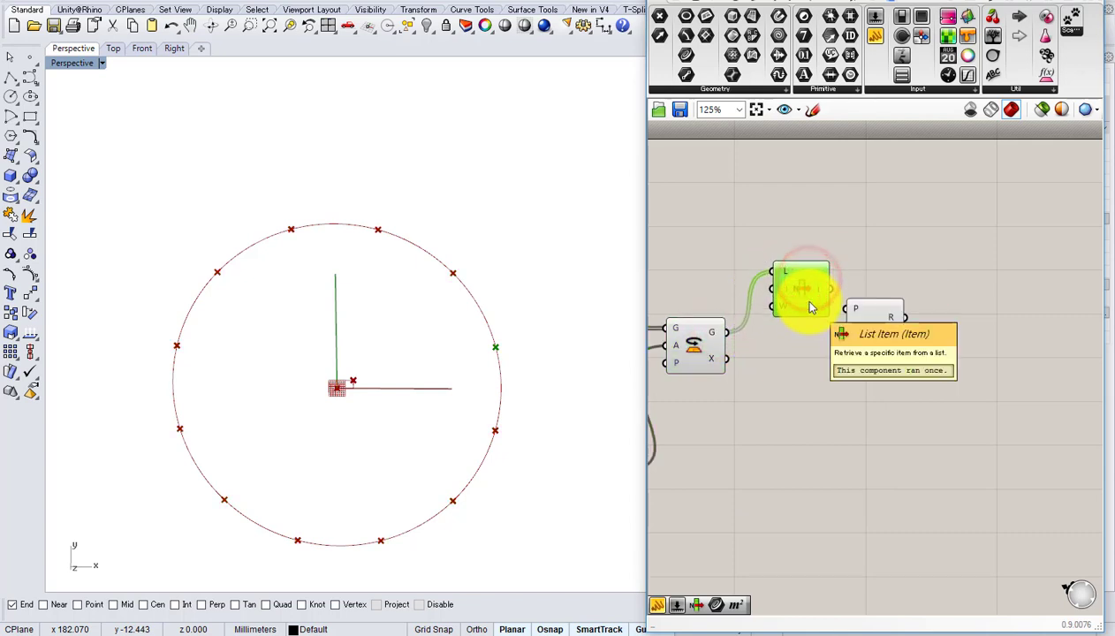
- Duplicate the List Item component just below the original and set the copy's index to 1
drag(810, 307, 806, 350)
right_click(783, 337)
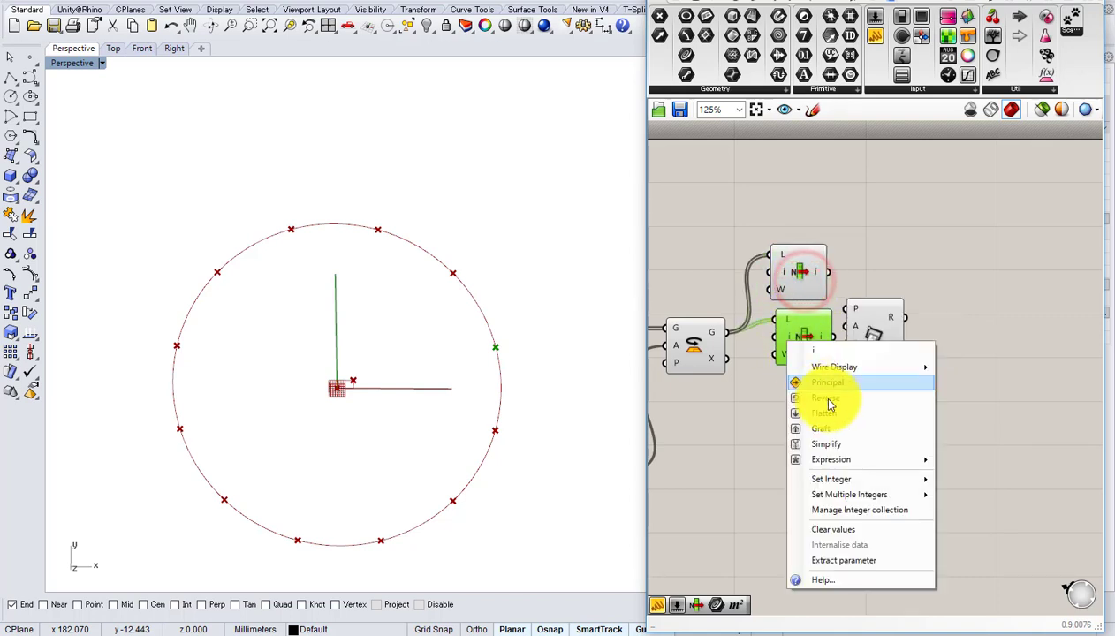
click(839, 484)
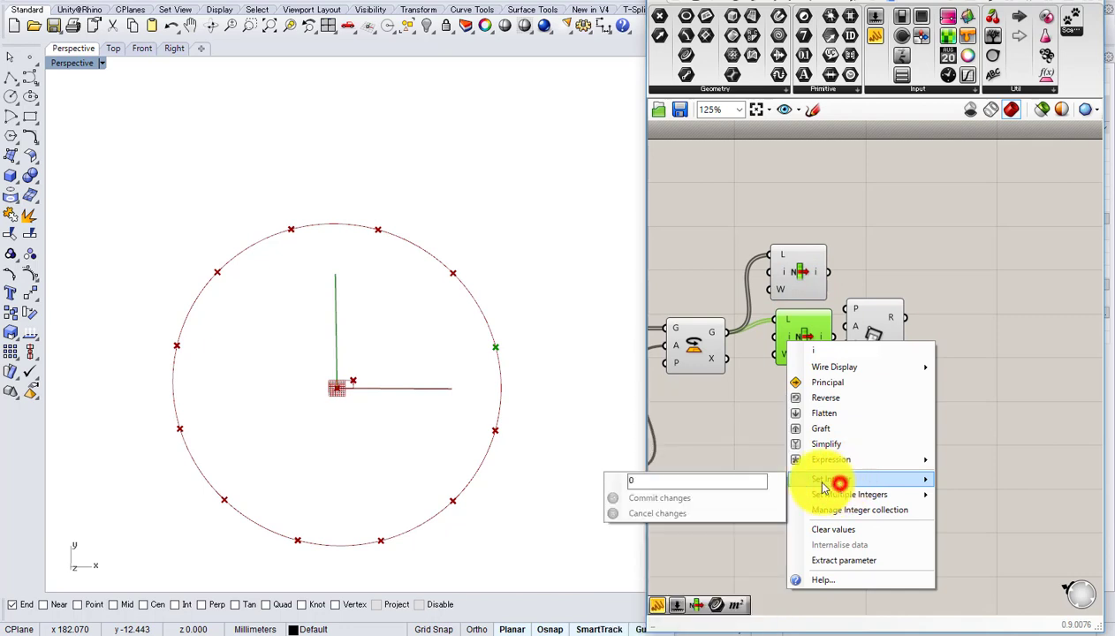
drag(747, 480, 658, 478)
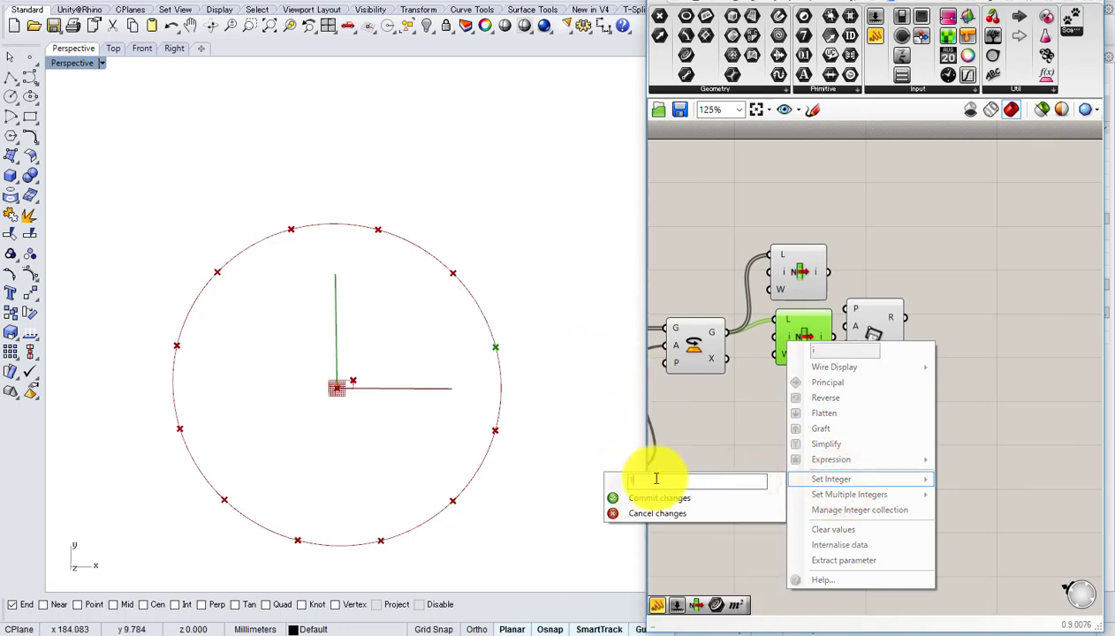
click(654, 498)
- Connect the upper List Item to Rectangle 2Pt's A input and the lower List Item to its B input
scroll(831, 273, up, 2)
drag(871, 337, 869, 278)
drag(829, 377, 877, 302)
drag(933, 308, 942, 304)
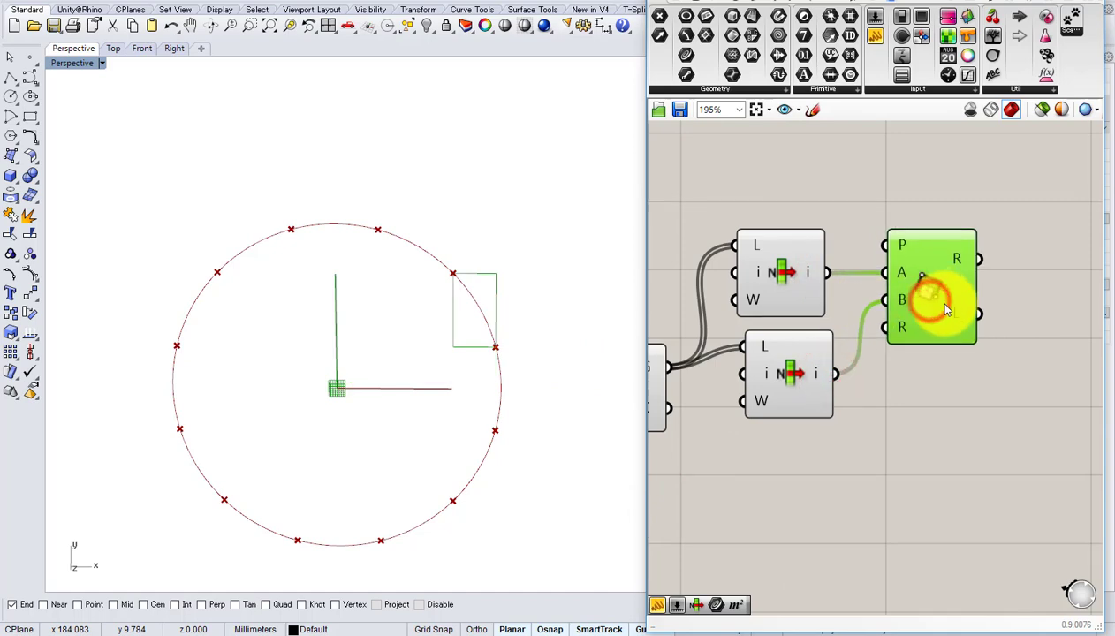
- Move both List Items and Rectangle 2Pt away from Rotate to leave space for another component
drag(968, 411, 988, 287)
right_drag(893, 335, 934, 321)
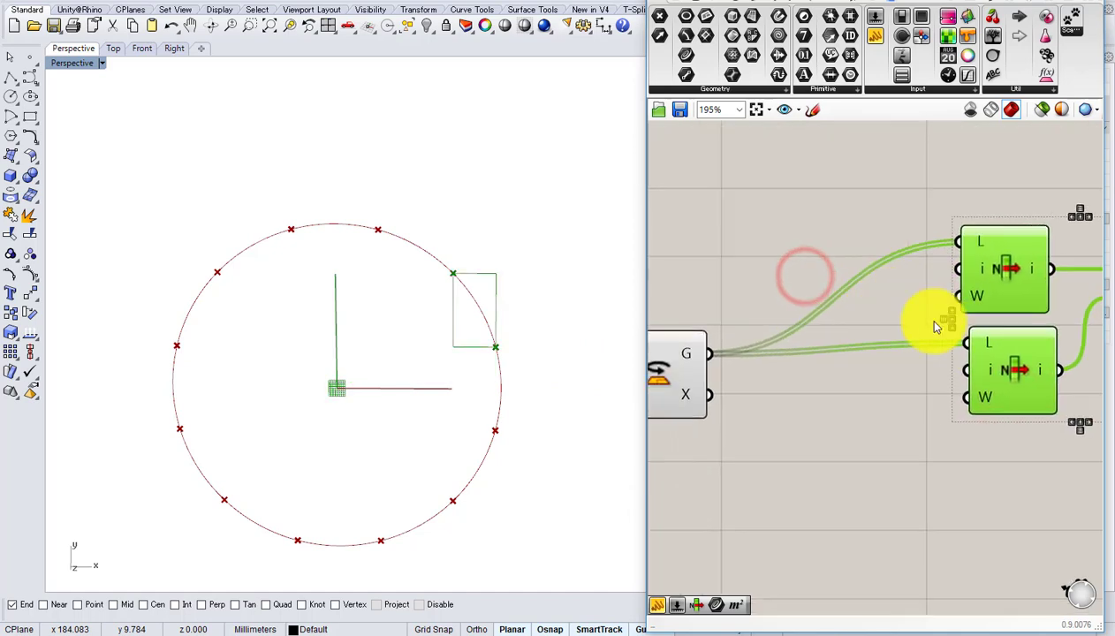
scroll(934, 326, down, 1)
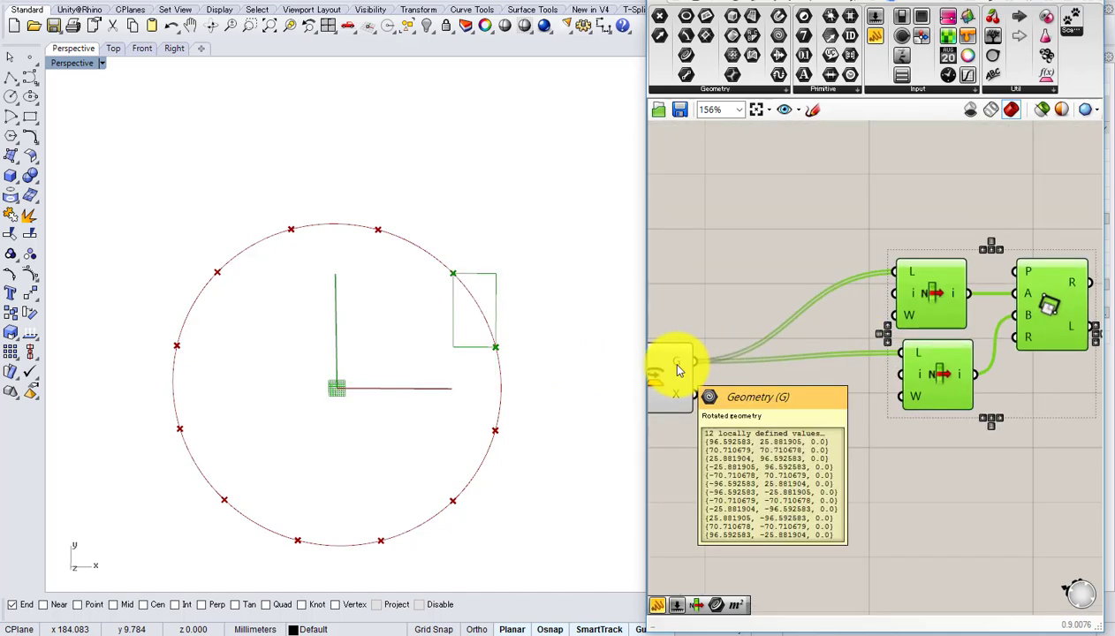
double_click(799, 375)
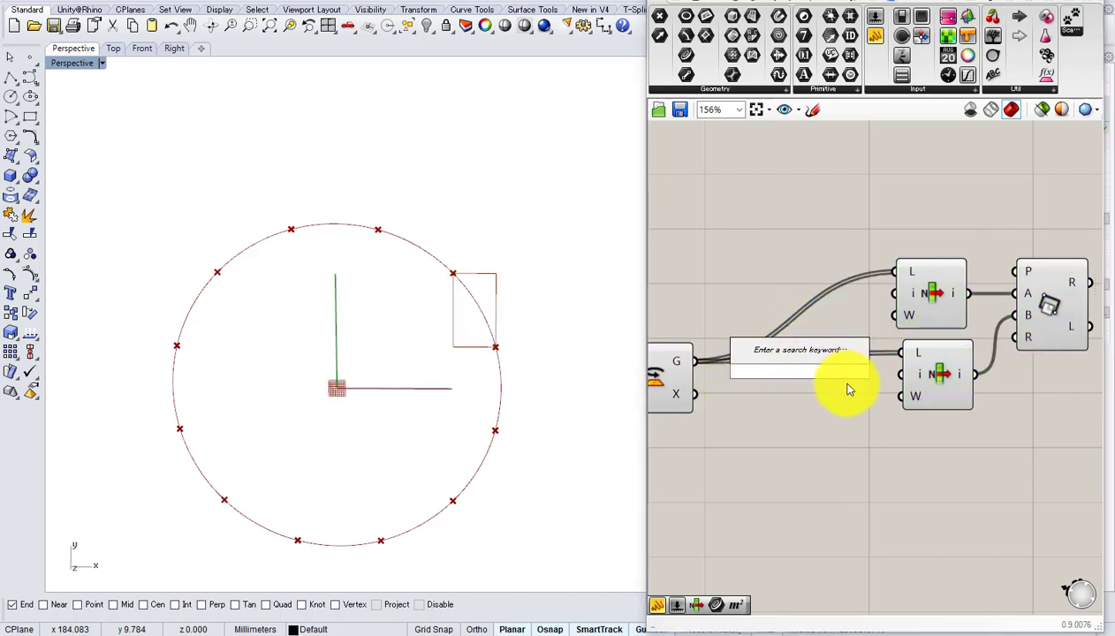
click(736, 278)
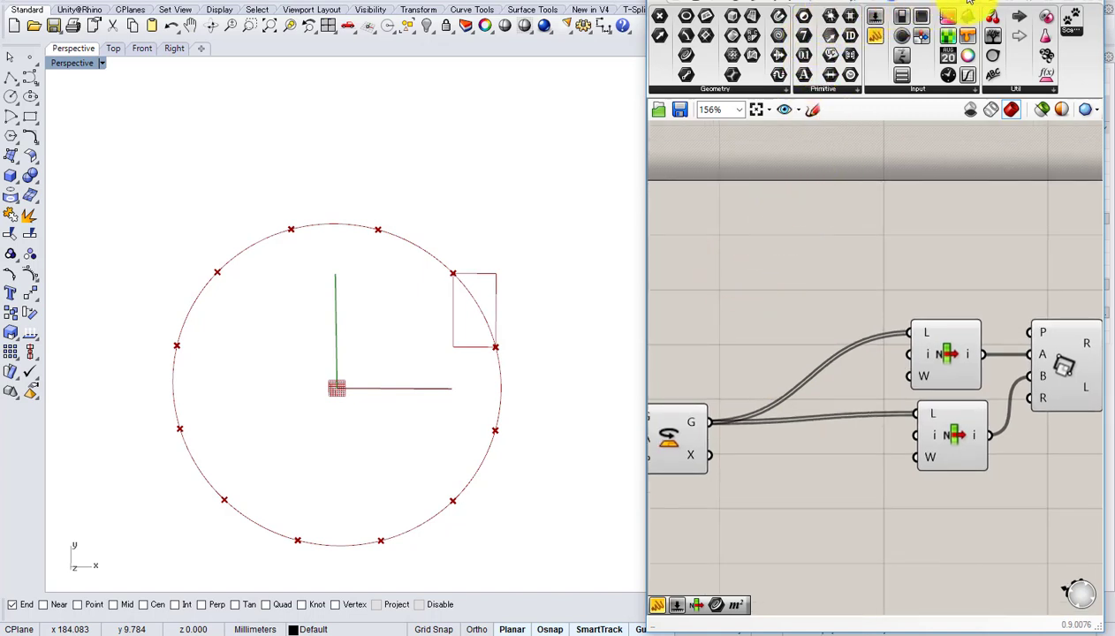
- Widen and reposition the Grasshopper window so that more of the plug-in component categories can be reached
drag(996, 0, 839, 0)
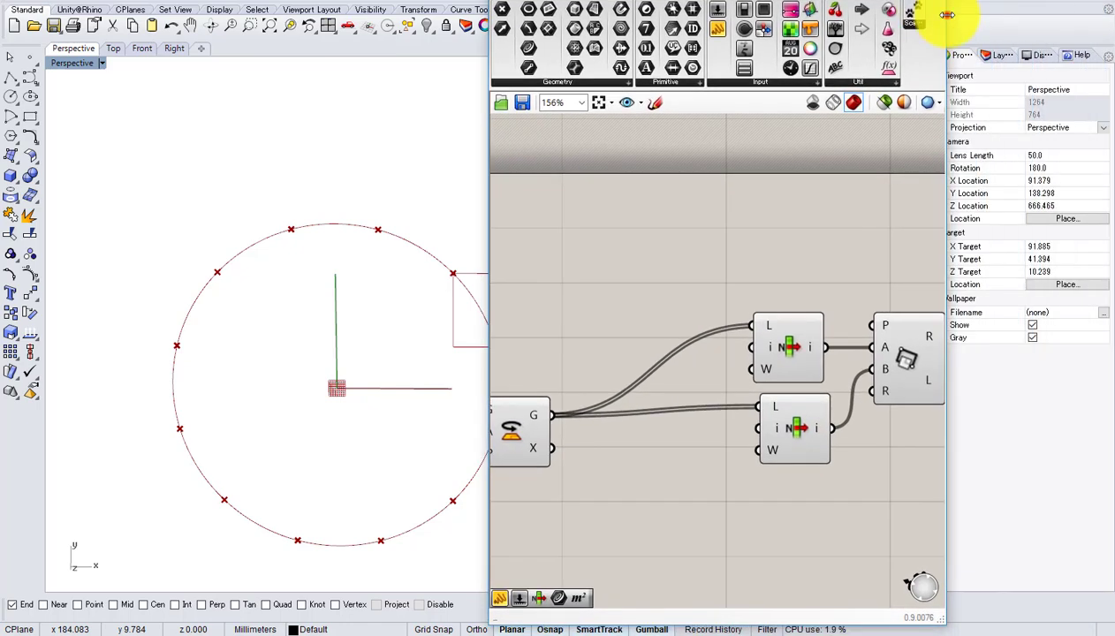
drag(946, 15, 1111, 27)
click(998, 5)
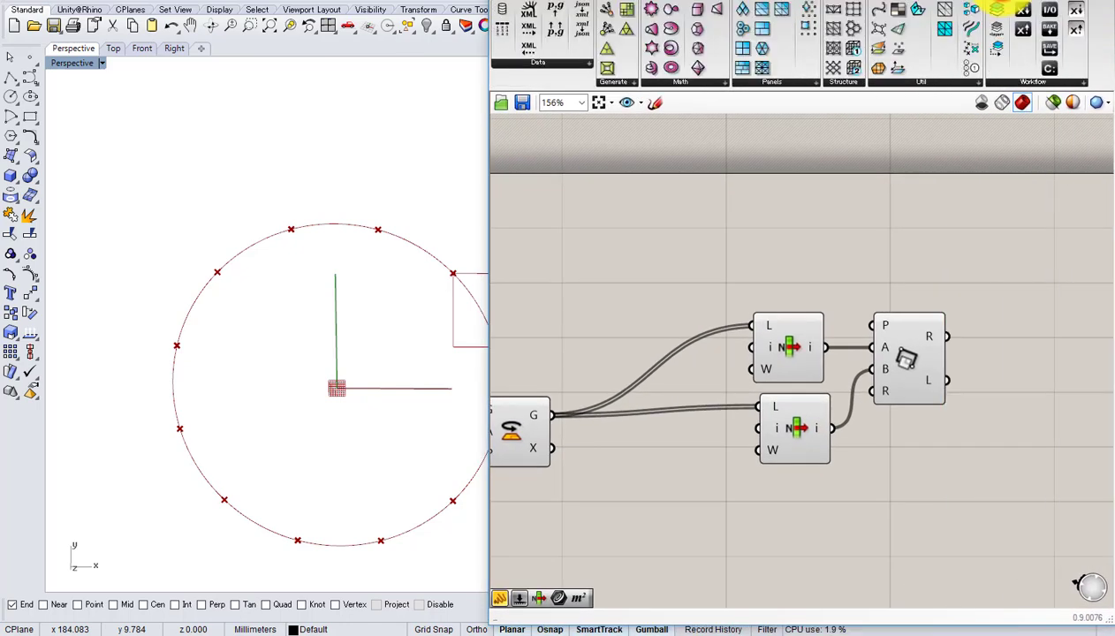
click(970, 0)
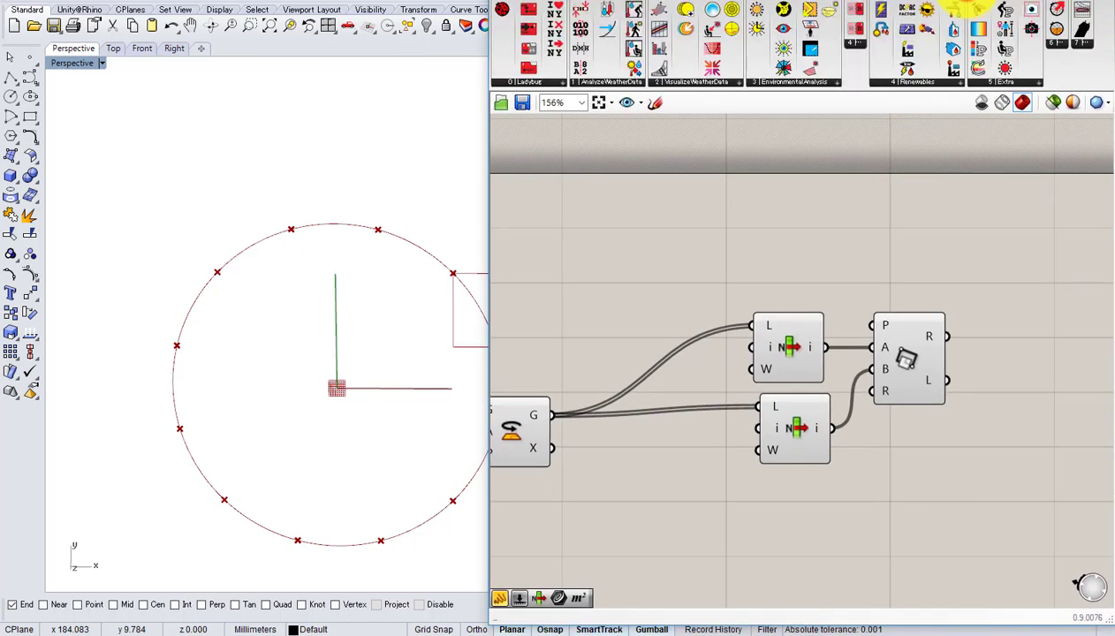
drag(1016, 0, 946, 0)
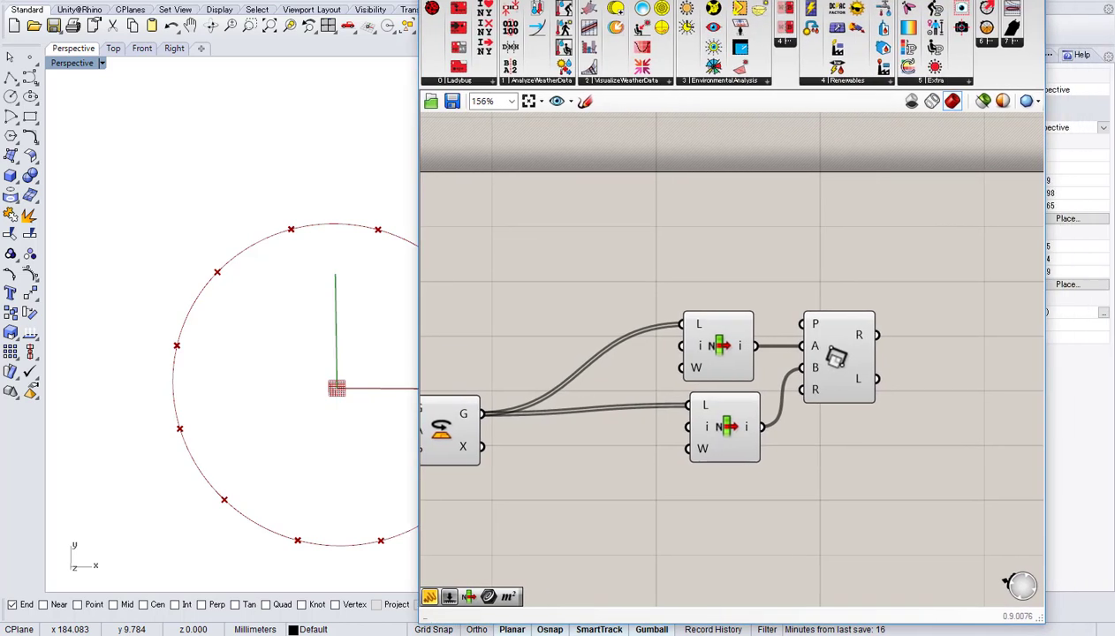
drag(1048, 3, 1110, 7)
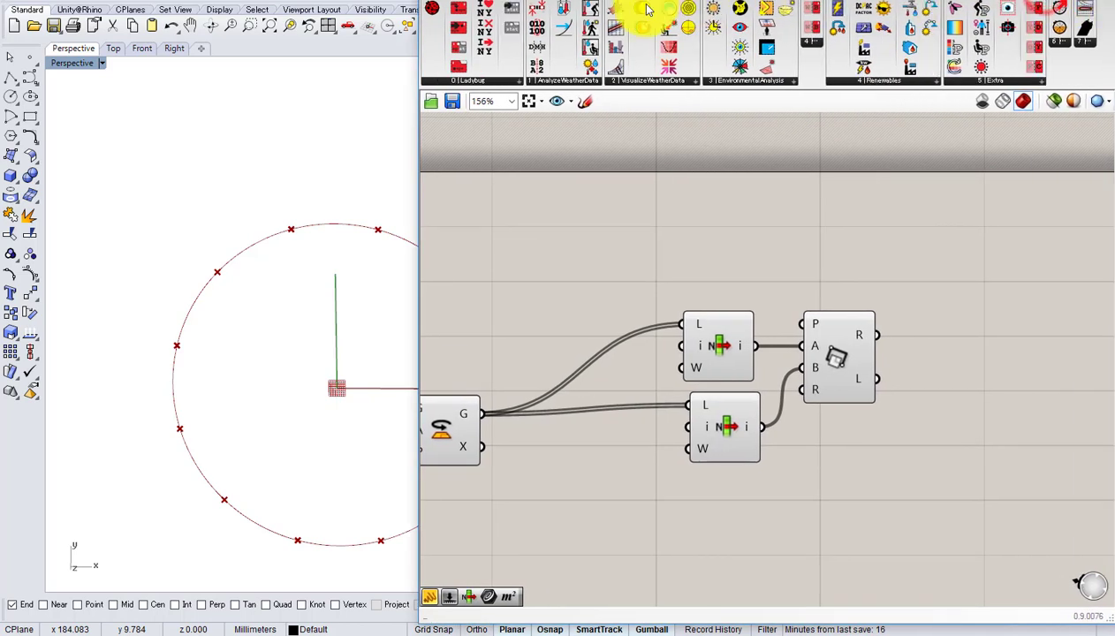
drag(427, 9, 93, 4)
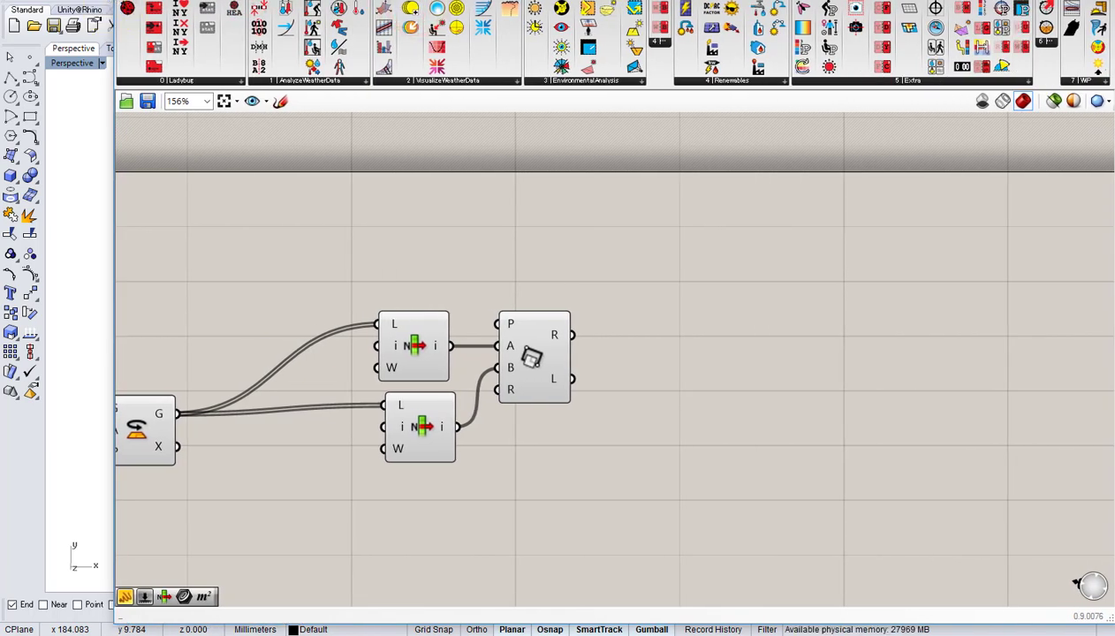
drag(751, 5, 696, 2)
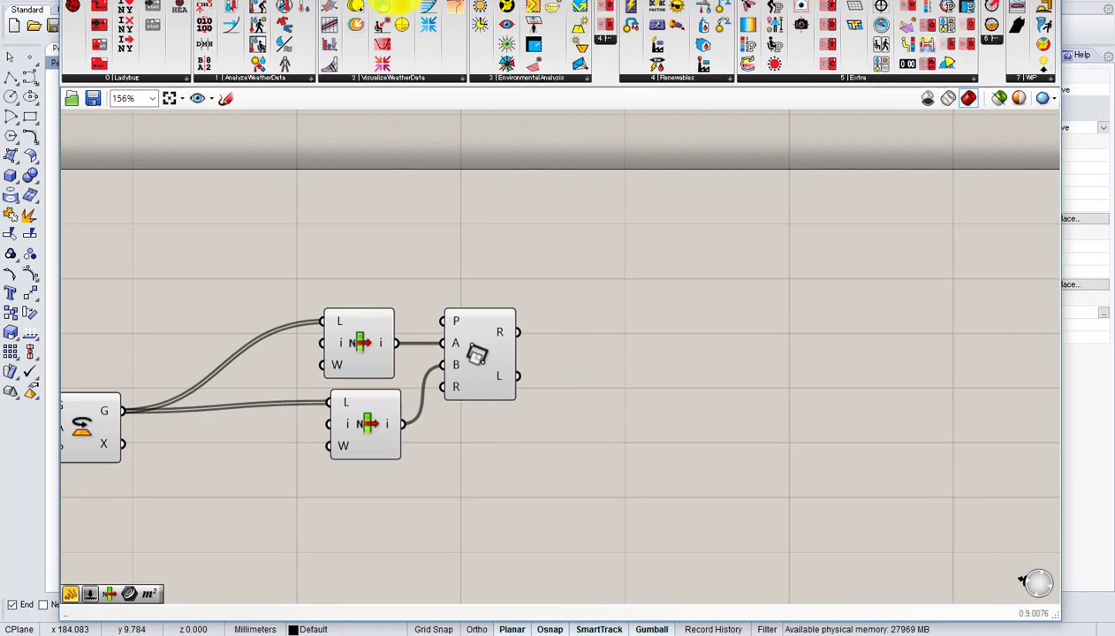
- Add a Loop Start component with N, T and D0 inputs, placed above Rectangle 2Pt
click(661, 2)
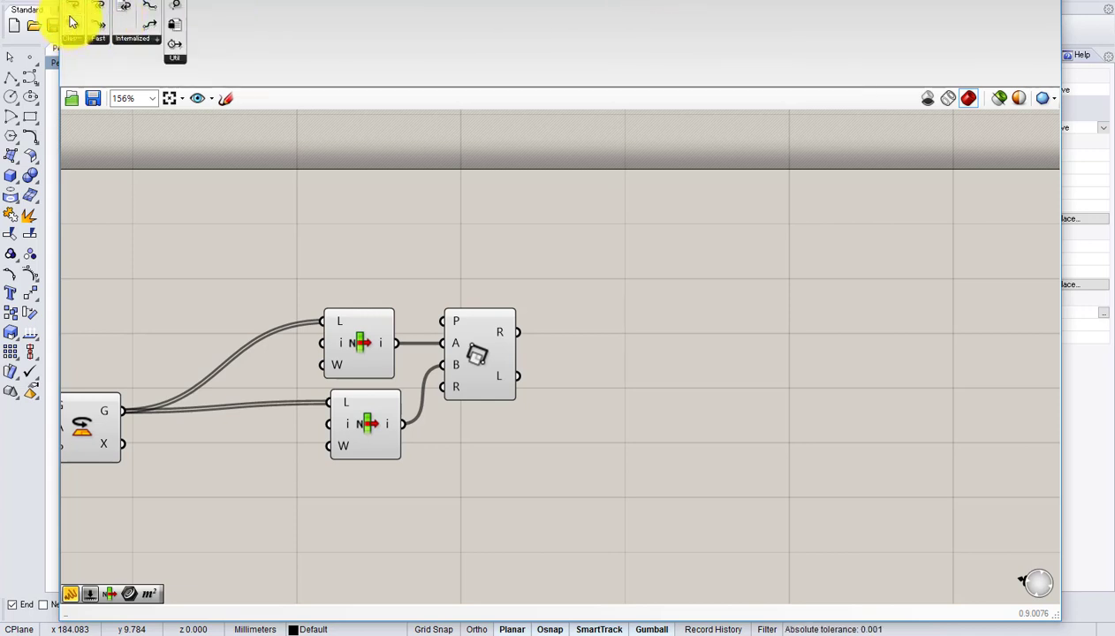
drag(70, 24, 92, 39)
drag(471, 168, 464, 163)
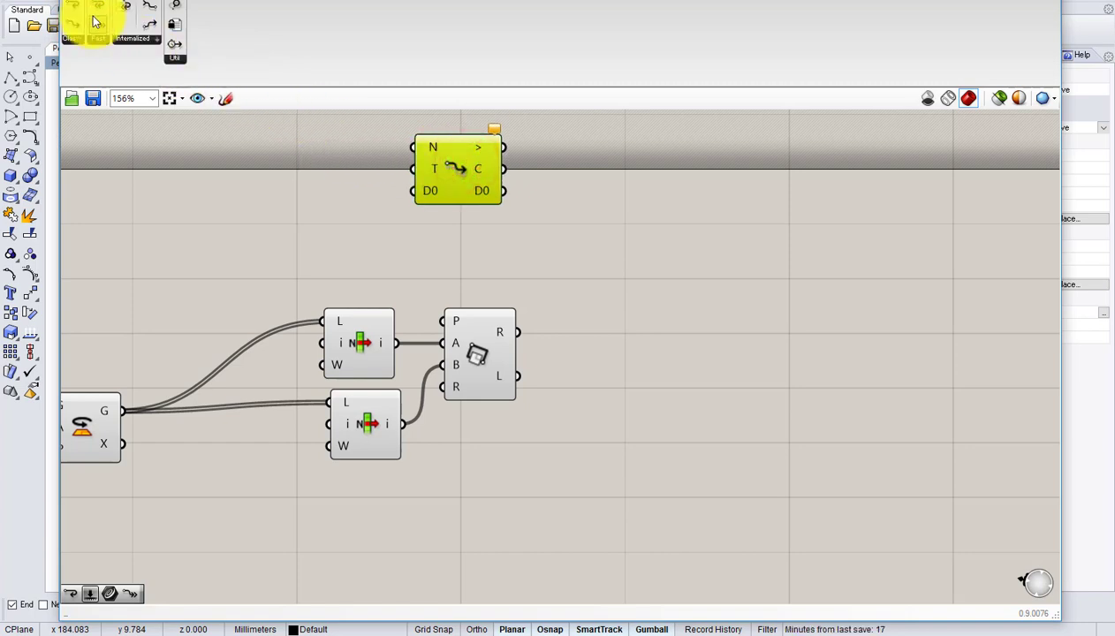
- Add a Loop End component beside Loop Start and narrow the Grasshopper window so the Rhino viewport shows
drag(71, 7, 660, 181)
right_drag(518, 248, 562, 294)
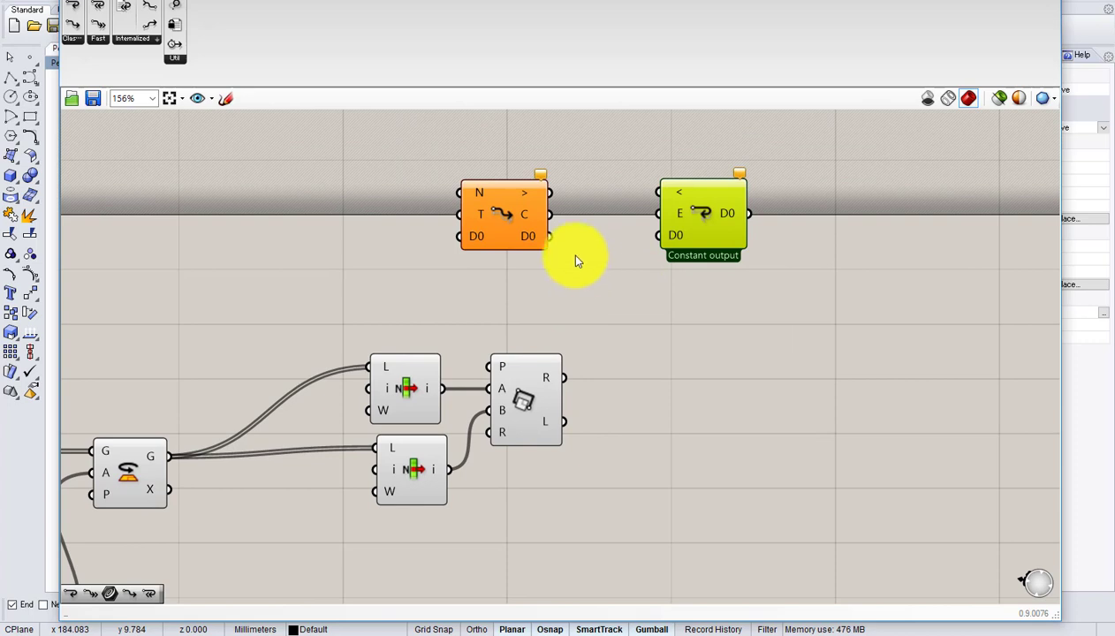
drag(60, 0, 505, 1)
right_drag(756, 300, 667, 281)
scroll(667, 281, down, 2)
scroll(748, 358, up, 3)
right_drag(824, 328, 720, 383)
- Move Rectangle 2Pt farther away from the two List Items
drag(697, 466, 778, 451)
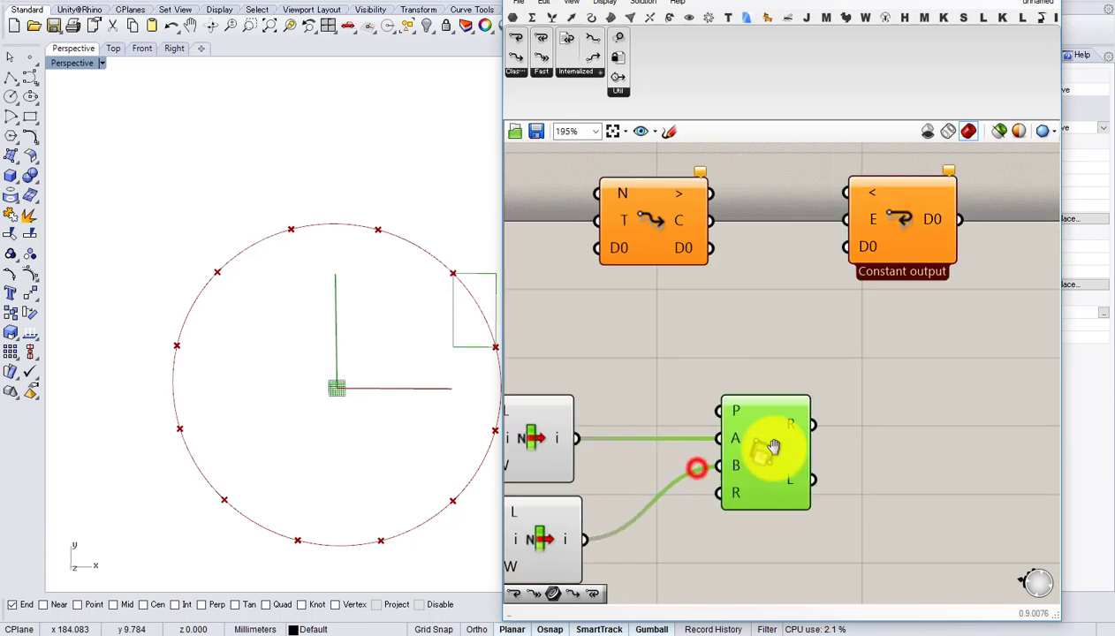
scroll(695, 371, down, 1)
right_drag(587, 502, 737, 366)
scroll(737, 365, up, 1)
click(749, 340)
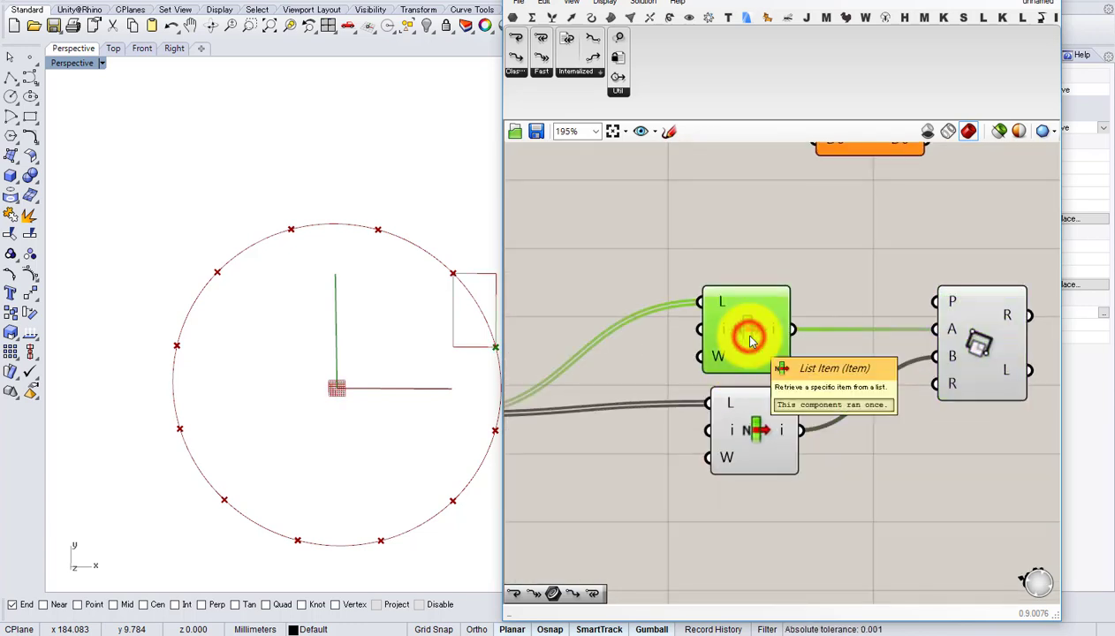
scroll(837, 336, down, 1)
scroll(808, 367, down, 1)
scroll(701, 399, up, 2)
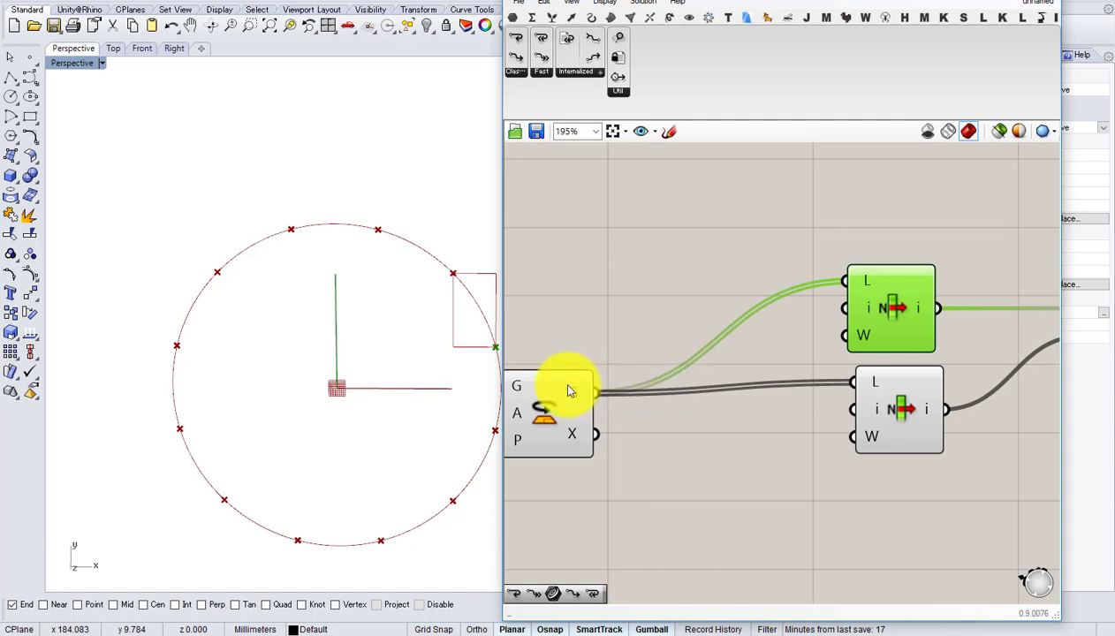
- Add a PolyLine component between Rotate and the two List Items
mouse_move(581, 395)
double_click(679, 413)
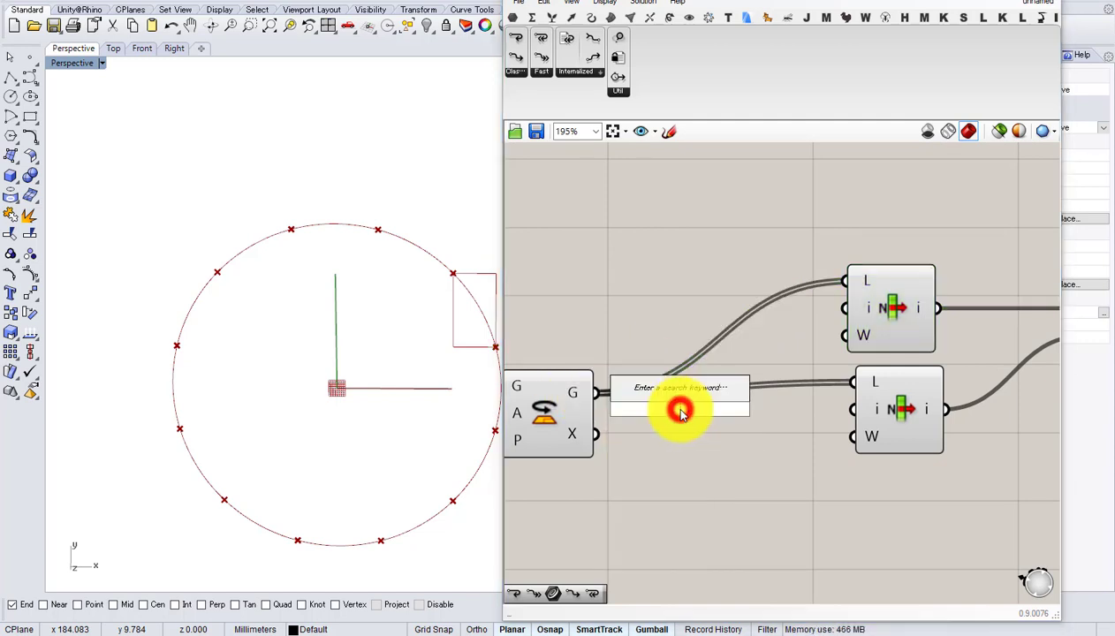
text(polyl)
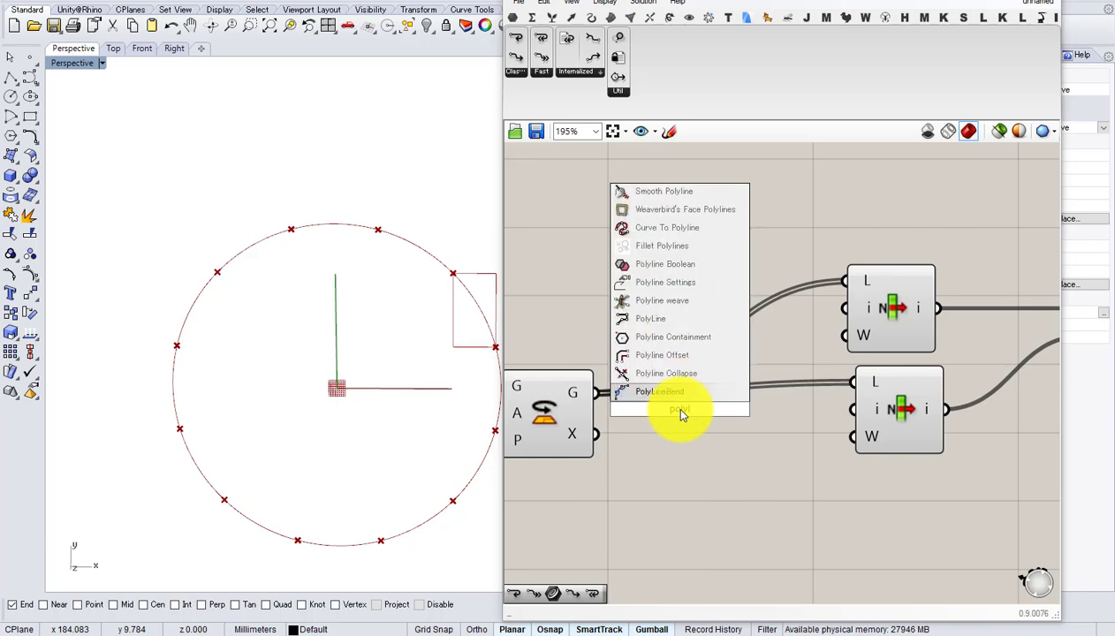
text(ine)
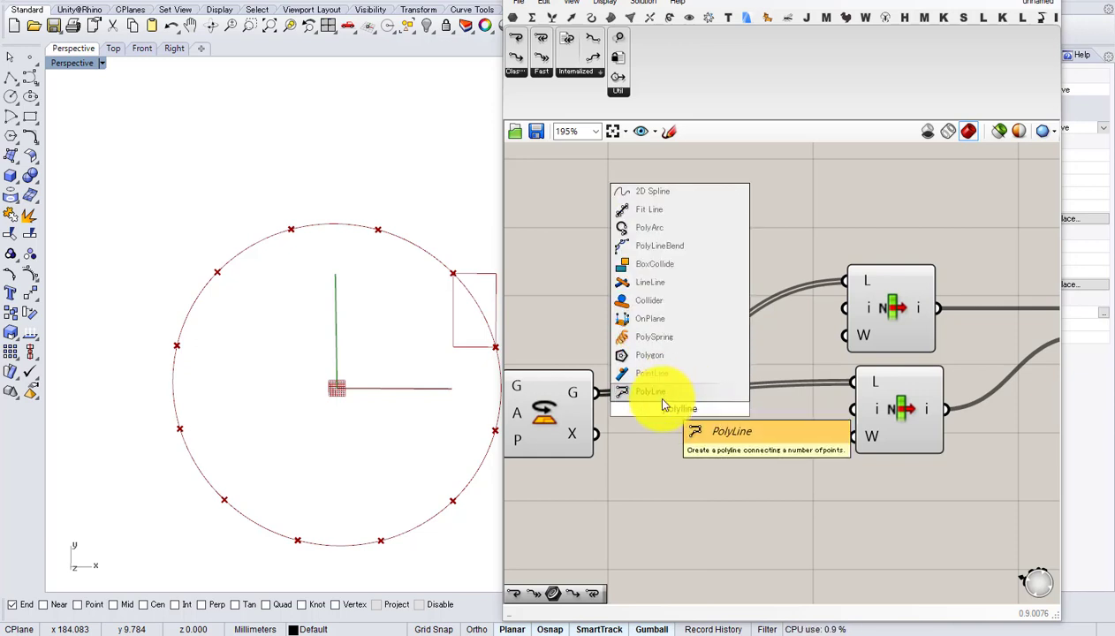
click(652, 393)
- Turn off the preview of the circle so that it no longer covers the division points
scroll(720, 404, down, 4)
right_drag(543, 429, 705, 422)
scroll(625, 386, up, 1)
click(626, 380)
middle_click(625, 375)
click(671, 334)
- Connect Rotate's G output to PolyLine's V input and position PolyLine between Rotate and the upper List Item
right_drag(785, 361, 654, 362)
right_drag(875, 378, 729, 389)
scroll(758, 386, up, 1)
drag(753, 381, 841, 279)
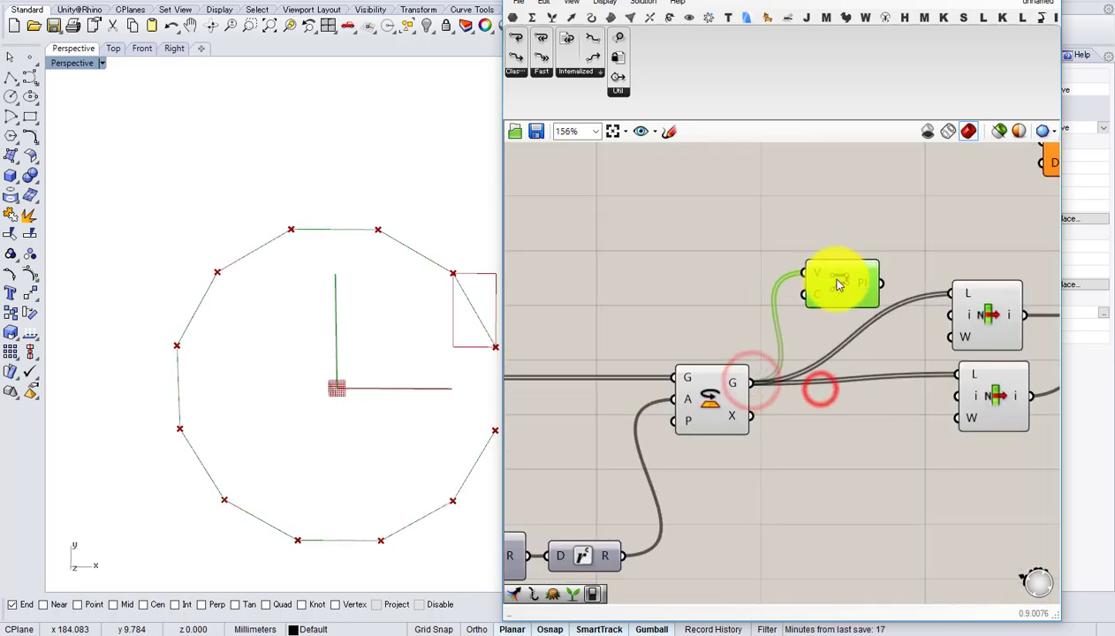
right_drag(777, 289, 677, 336)
right_click(716, 336)
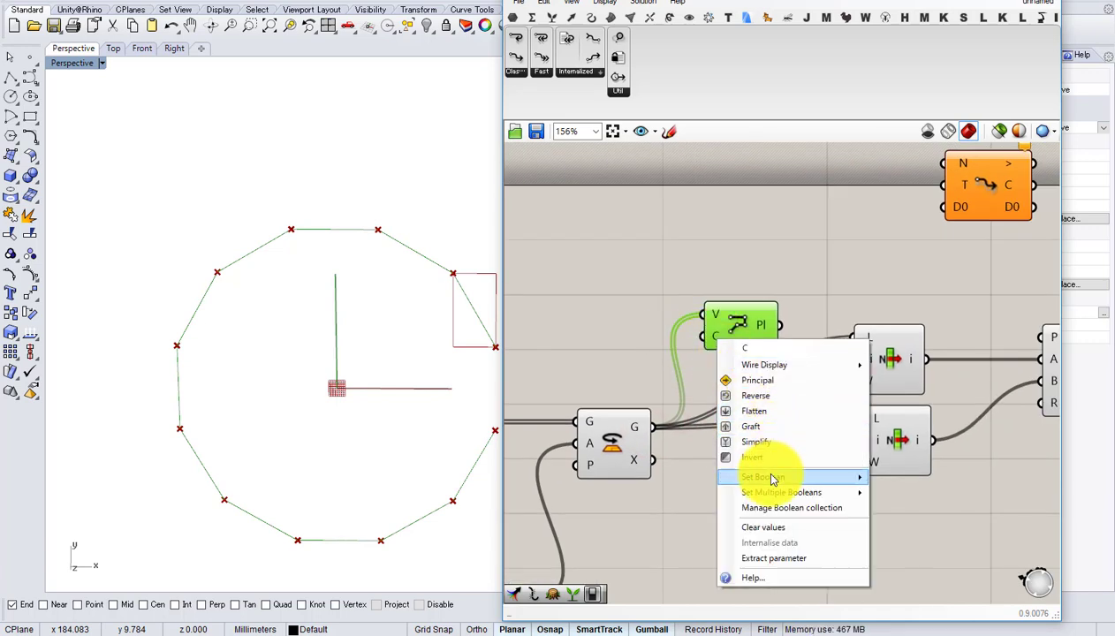
click(734, 268)
drag(743, 341, 787, 372)
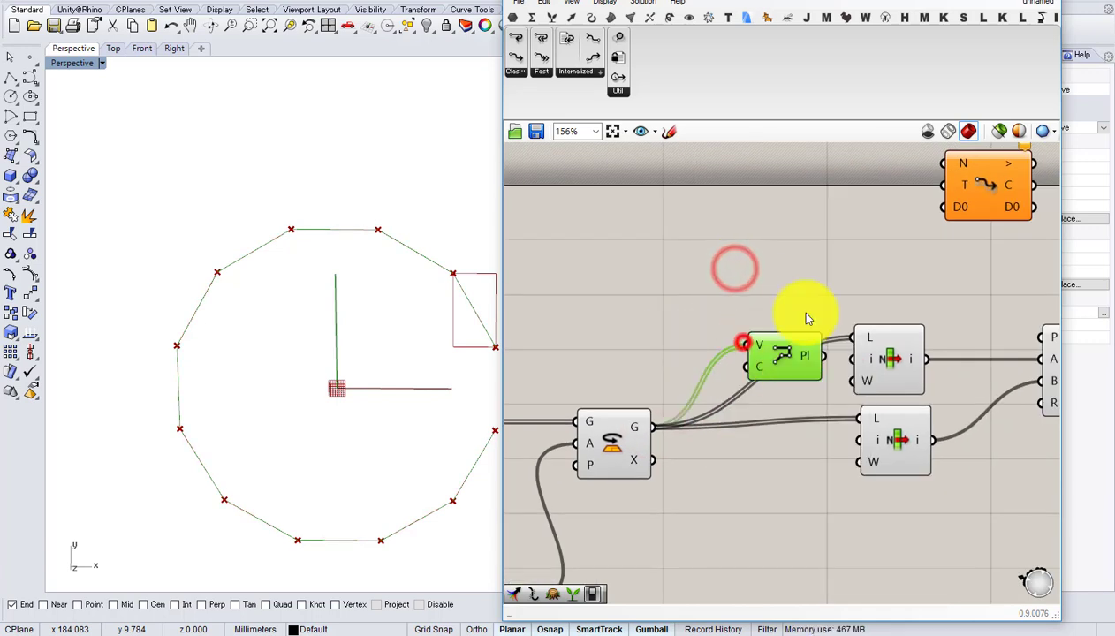
- Add a number slider beside Loop Start and connect it to the N input
right_drag(895, 179, 871, 285)
double_click(834, 261)
text(num)
key(Return)
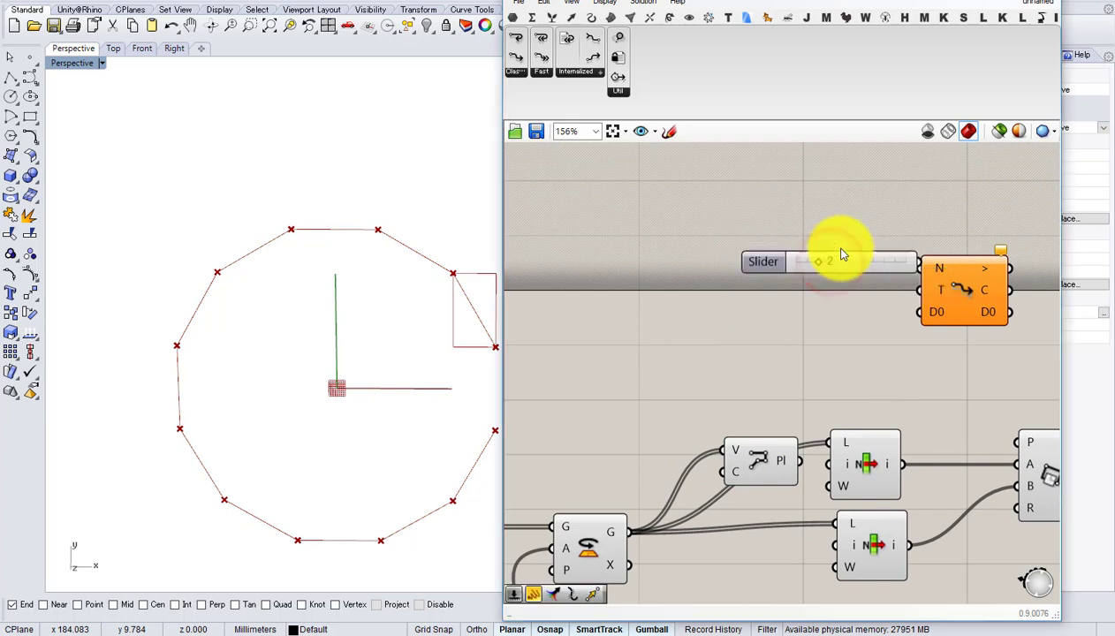
drag(879, 267, 739, 269)
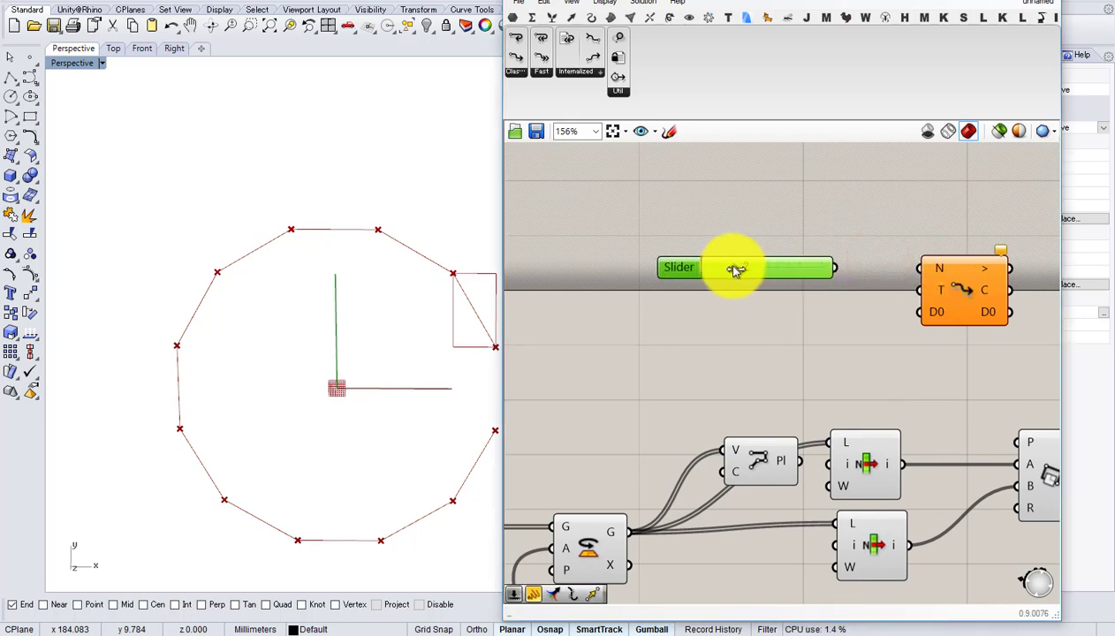
drag(840, 267, 918, 269)
- Connect Loop Start's > output to Loop End's < input, and move Loop Start with its slider farther from Loop End
drag(982, 235, 792, 305)
right_drag(1000, 304, 752, 311)
drag(762, 276, 868, 276)
right_drag(814, 289, 959, 249)
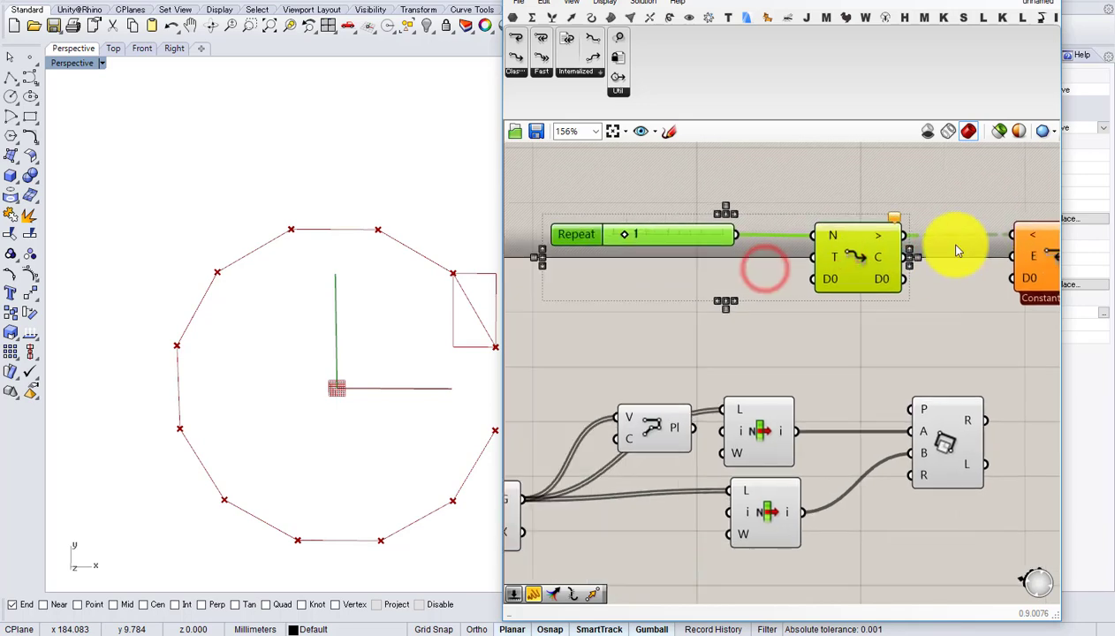
scroll(916, 234, down, 2)
drag(894, 198, 780, 262)
drag(881, 249, 769, 257)
click(769, 304)
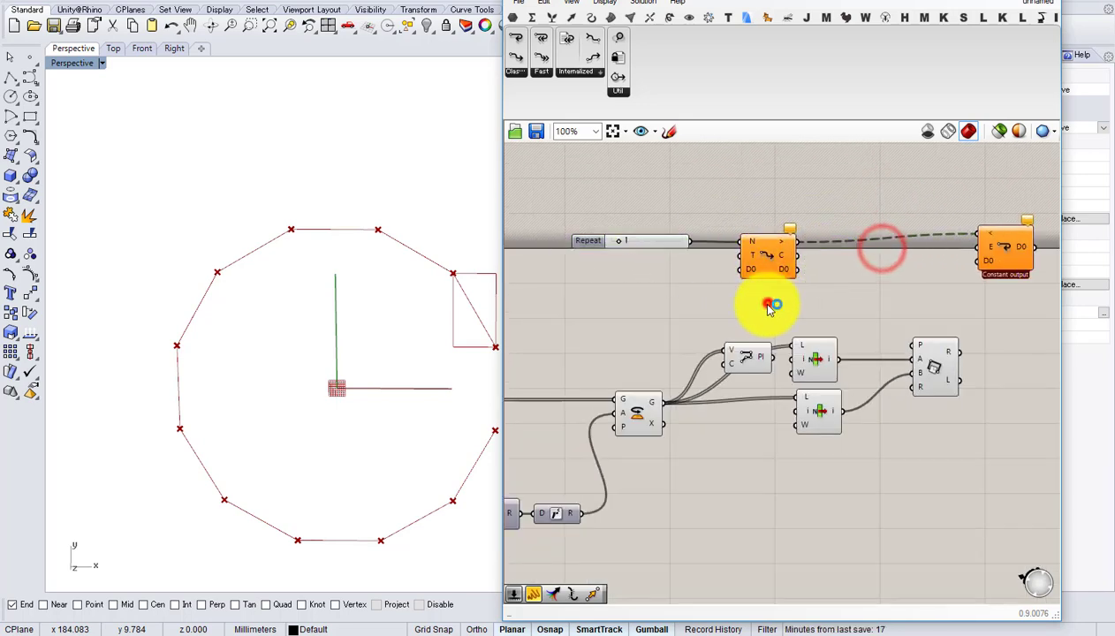
- Connect Rotate's G output to Loop Start's D0 input and feed PolyLine's V input from Loop Start's D0 output instead
scroll(716, 340, up, 2)
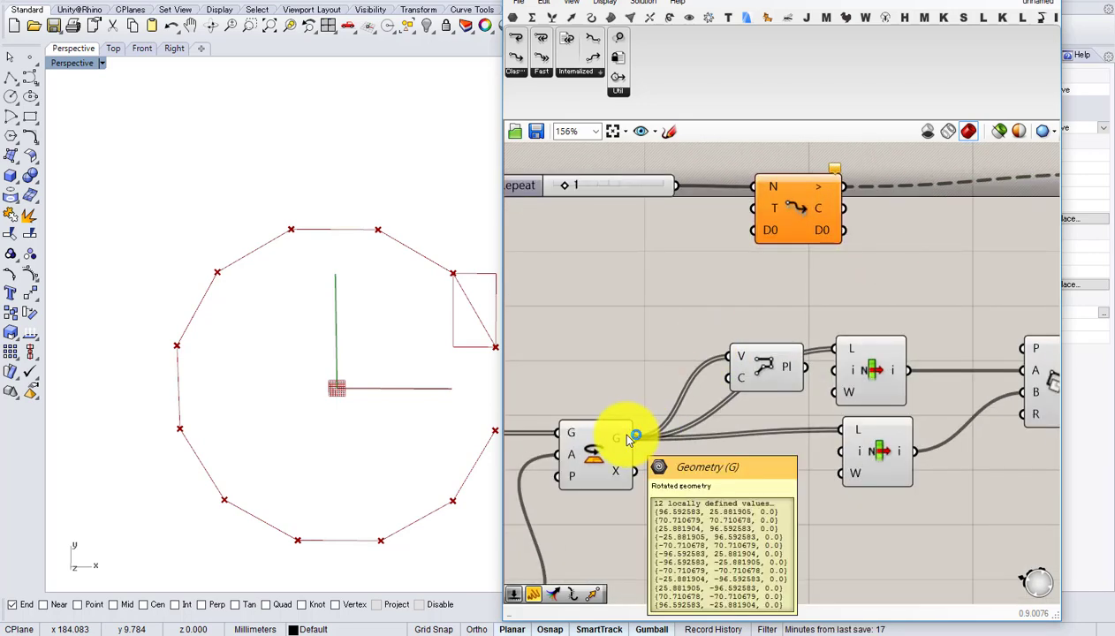
drag(634, 439, 660, 435)
scroll(758, 250, up, 1)
drag(689, 448, 857, 351)
scroll(857, 351, down, 2)
right_drag(857, 351, 714, 270)
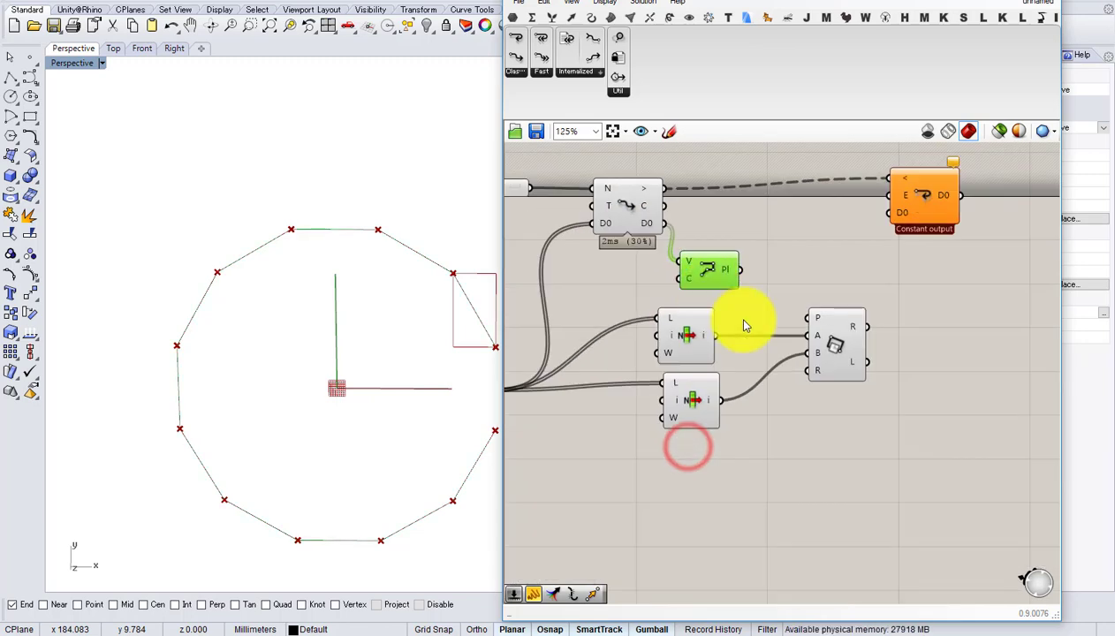
- Move the List Items and Rectangle 2Pt lower on the canvas and Loop End farther from Loop Start to make room
drag(869, 444, 691, 339)
drag(703, 349, 880, 421)
click(823, 334)
right_drag(884, 276, 837, 351)
drag(884, 283, 937, 290)
scroll(655, 351, up, 1)
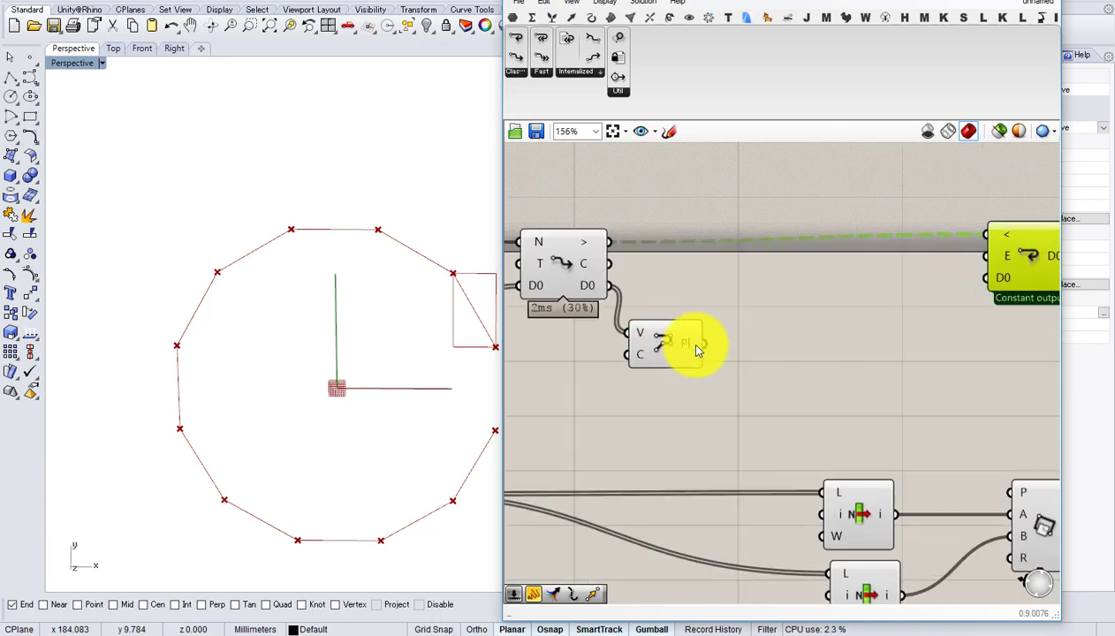
- Close the polyline by setting PolyLine's C input to True
right_click(697, 346)
click(720, 424)
click(631, 415)
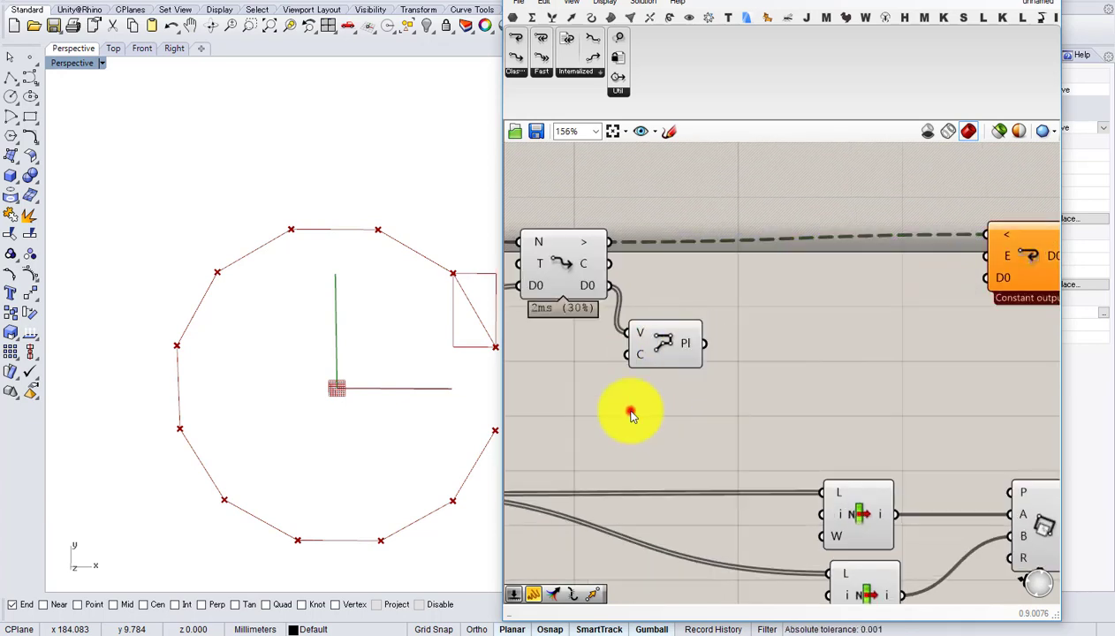
right_click(637, 353)
click(679, 489)
click(820, 502)
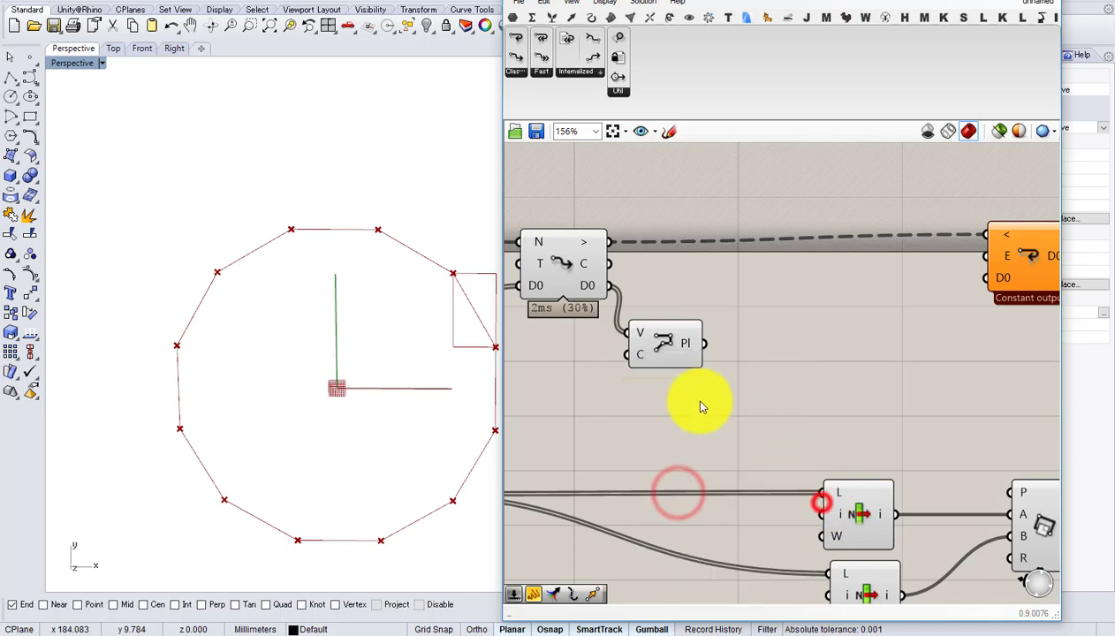
- Add an Explode component next to PolyLine and connect PolyLine's Pl output to its C input
drag(650, 337, 616, 392)
text(explode)
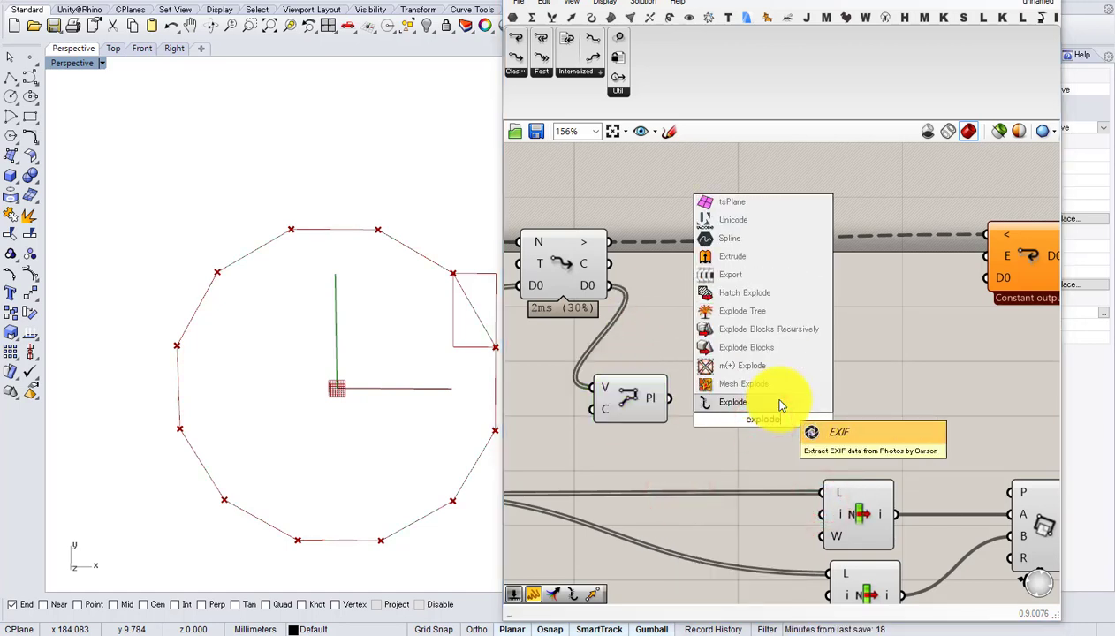
click(752, 402)
drag(669, 397, 728, 409)
drag(752, 412, 731, 386)
right_drag(742, 386, 645, 348)
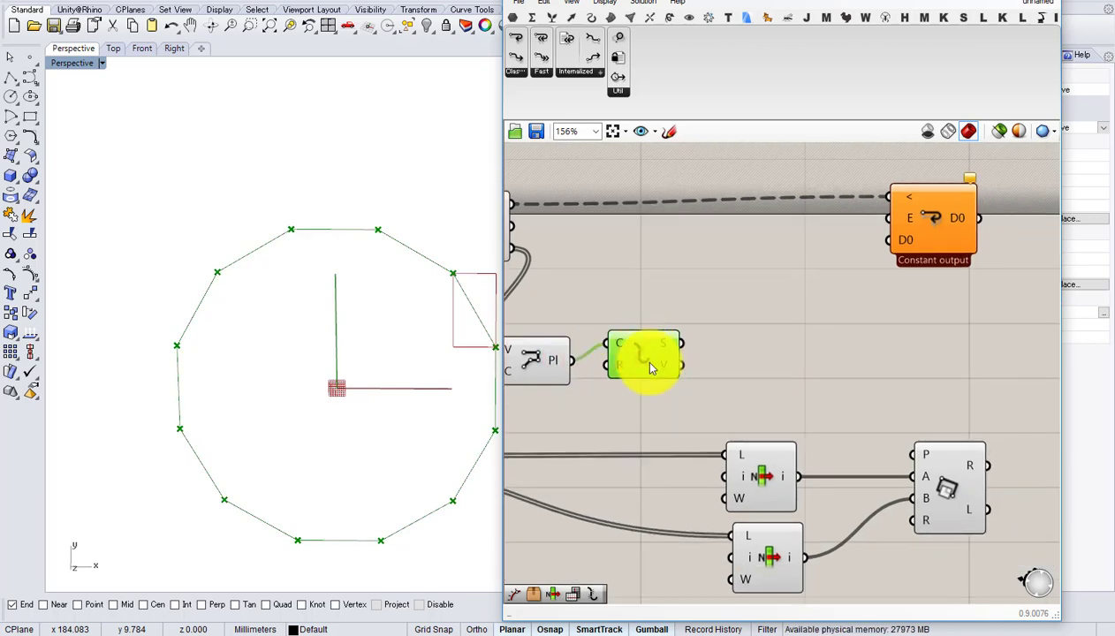
- Inspect the data in Explode's Segments output
right_drag(670, 377, 679, 296)
scroll(676, 296, down, 1)
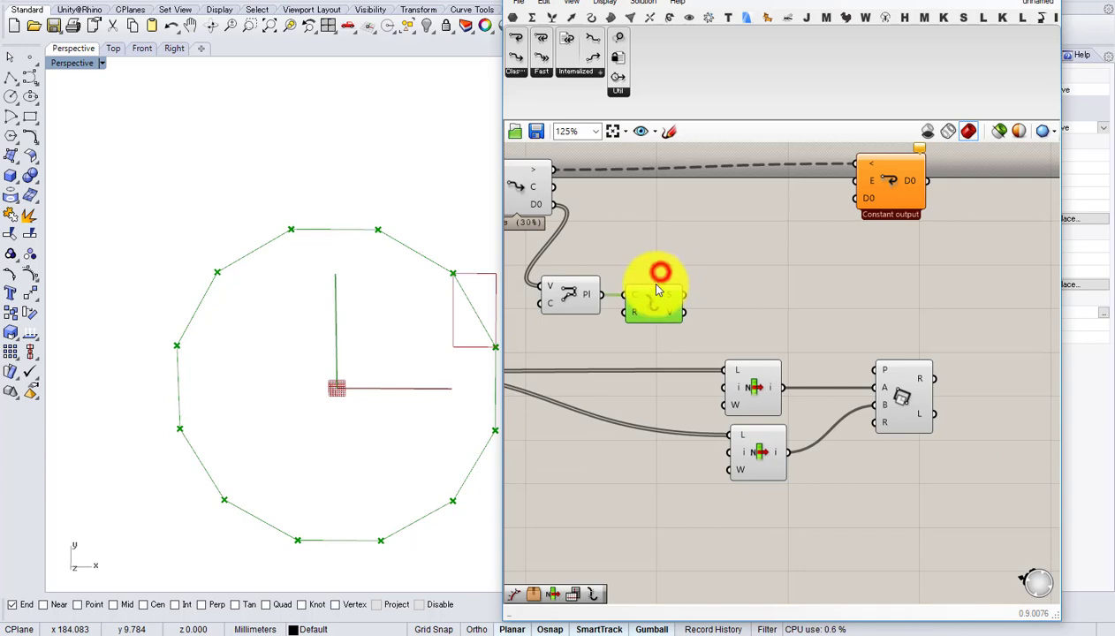
scroll(657, 289, up, 3)
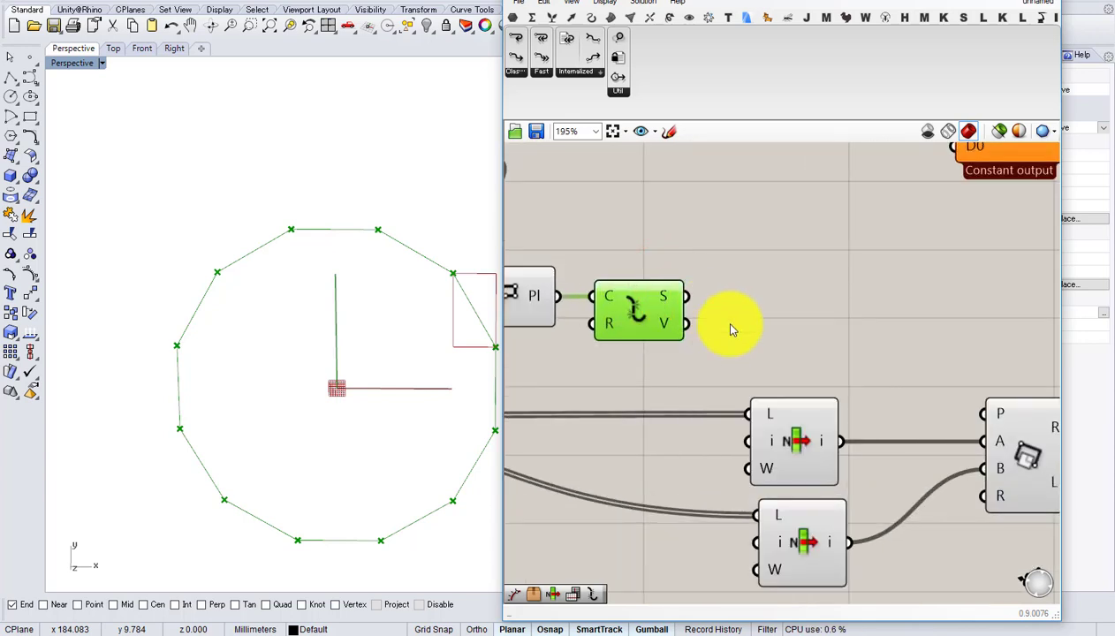
mouse_move(666, 307)
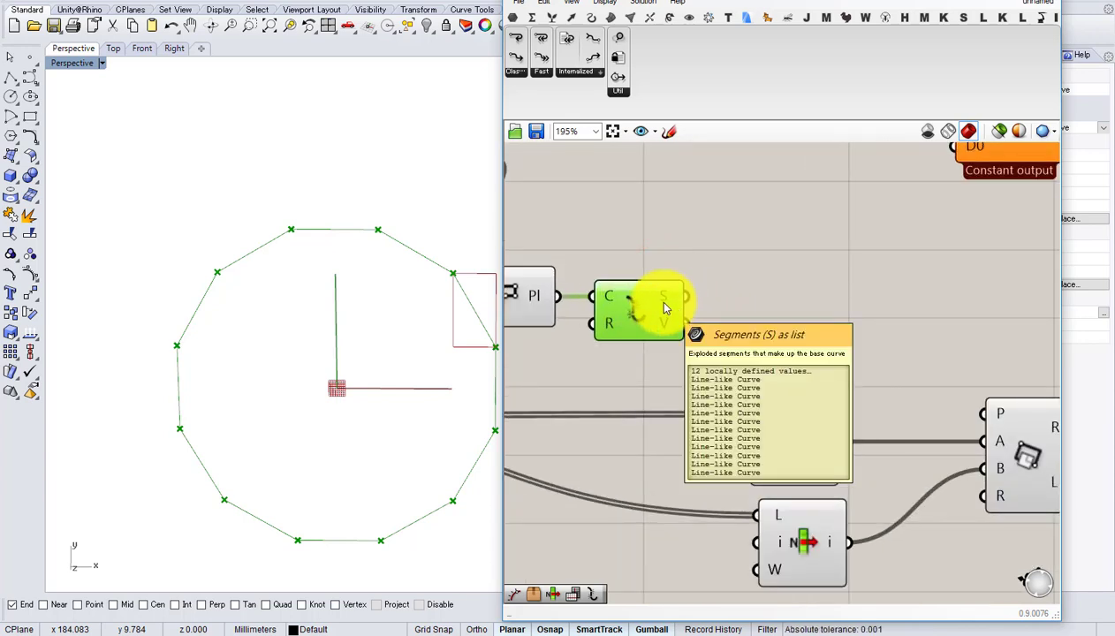
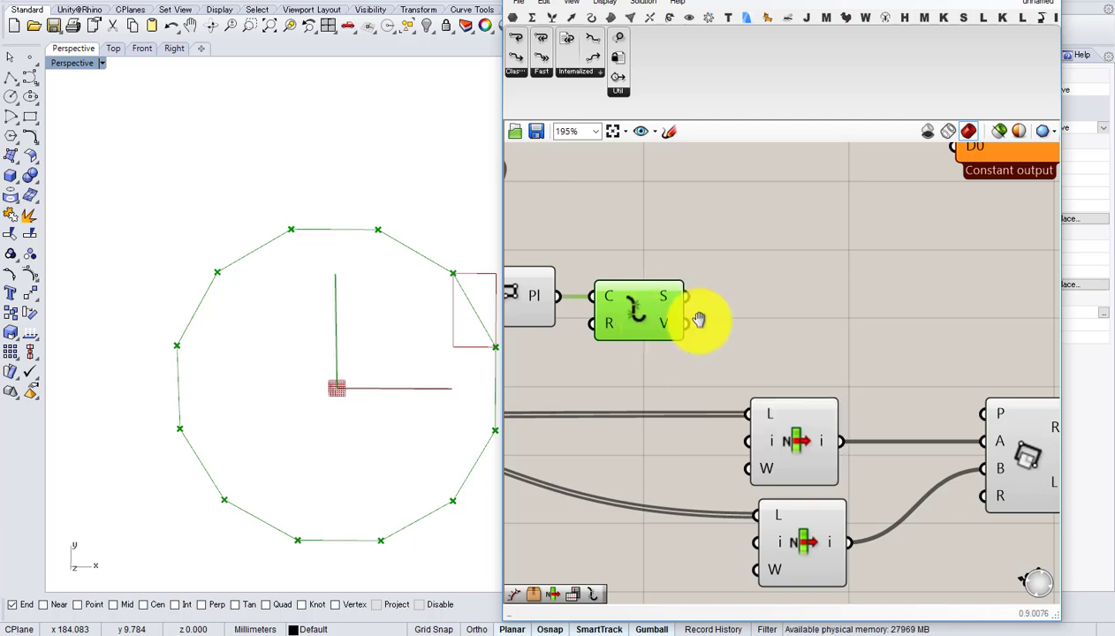
- Move PolyLine and Explode together to leave space for another component
right_drag(699, 319, 825, 305)
scroll(824, 305, down, 1)
drag(787, 357, 672, 307)
right_drag(672, 307, 580, 318)
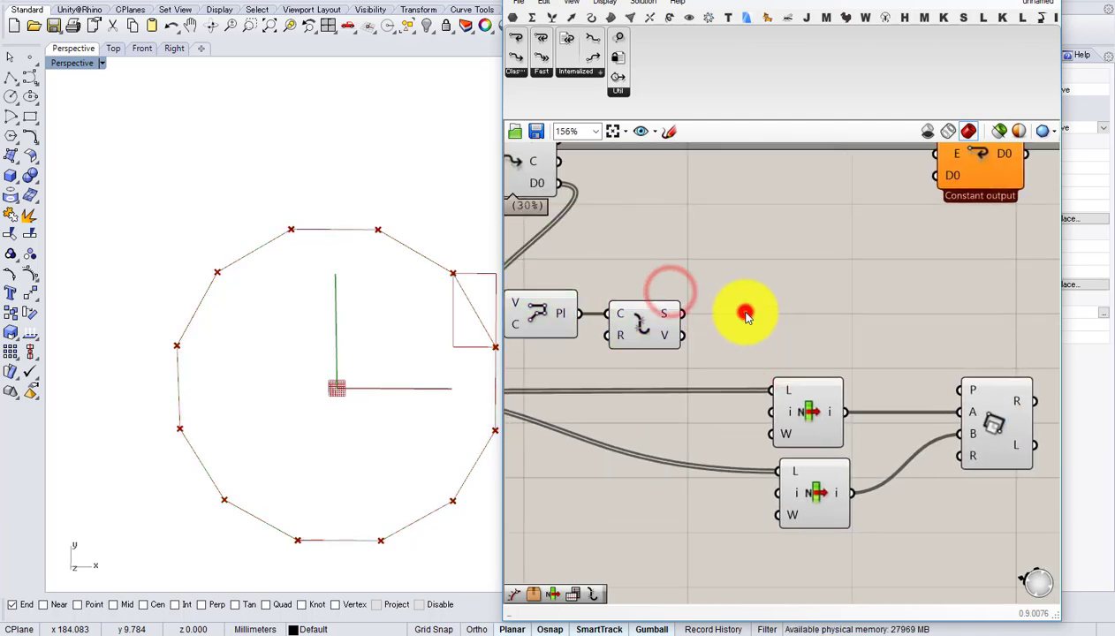
double_click(746, 315)
text(mid)
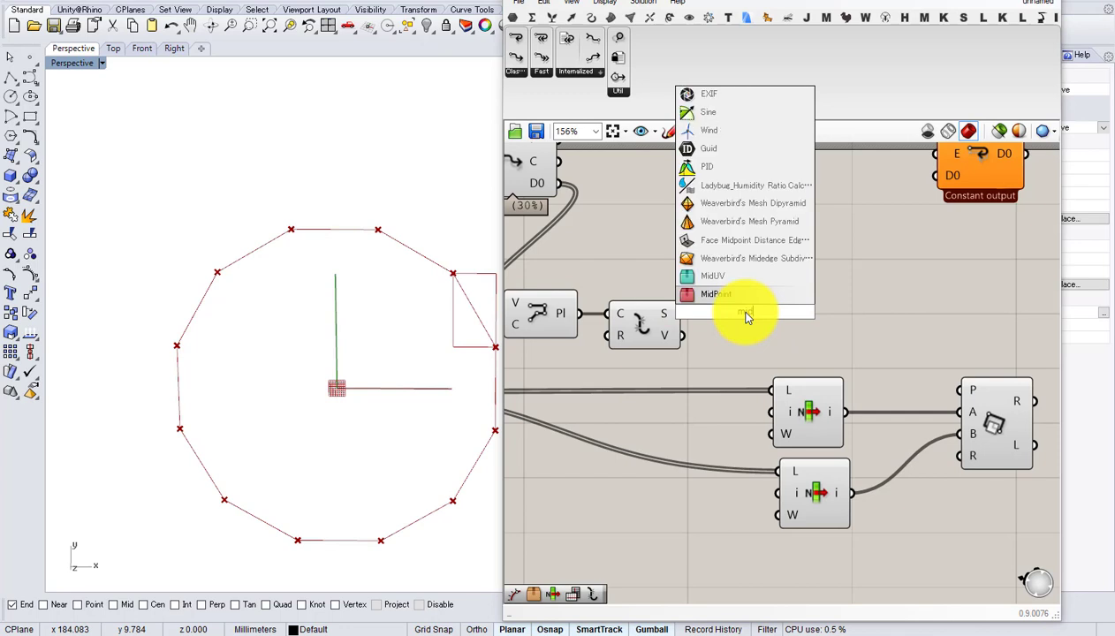
click(729, 335)
- Add an Evaluate Length component and connect Explode's S output to its C input
double_click(730, 340)
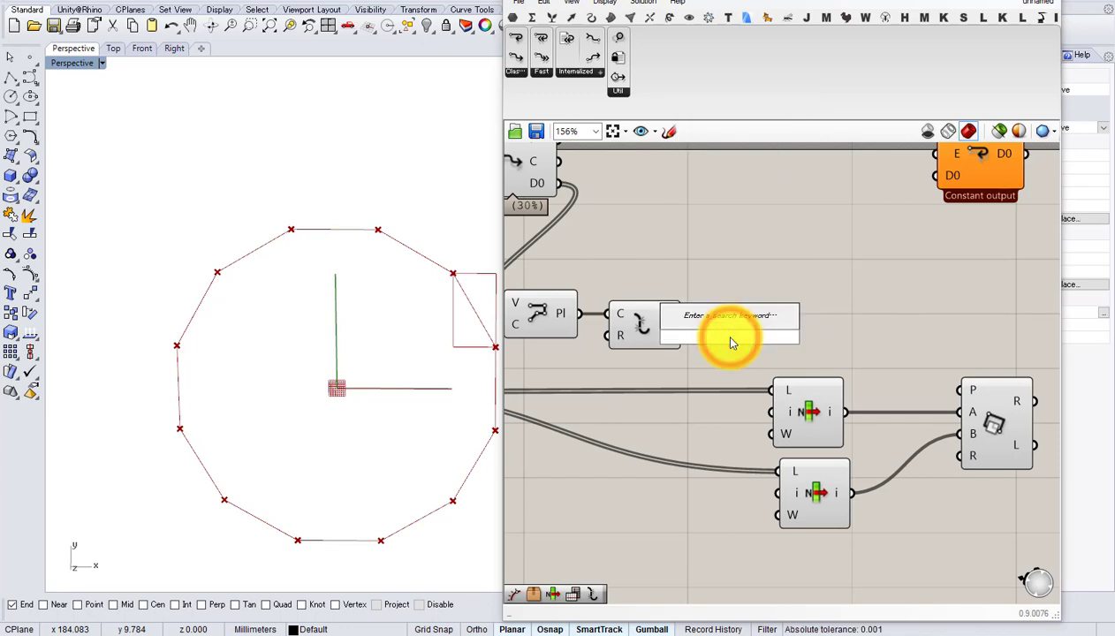
text(evalua)
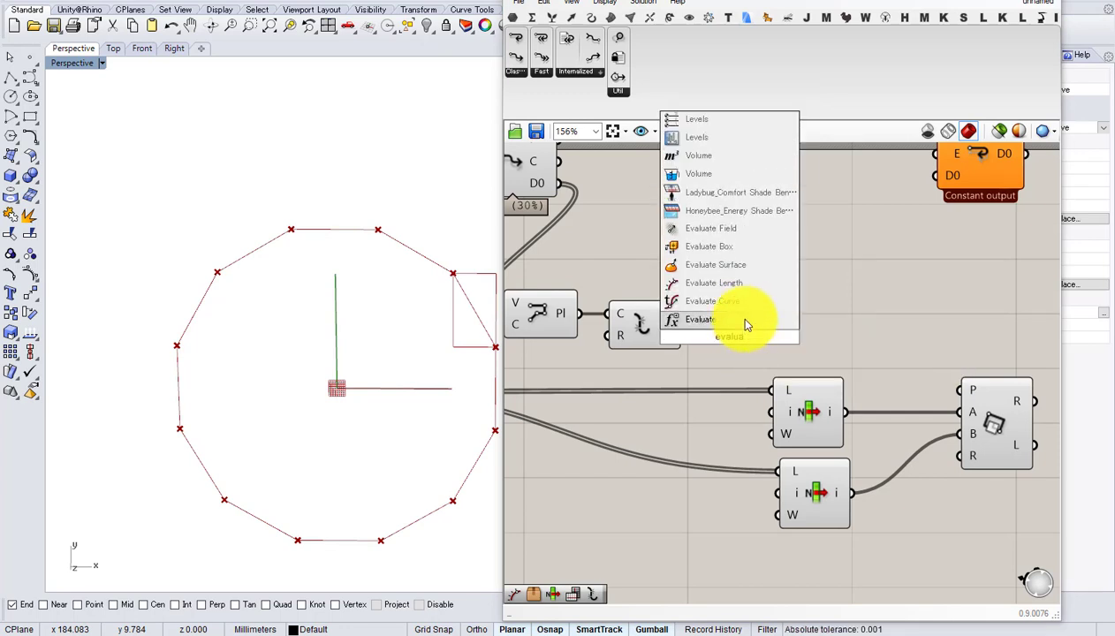
click(740, 281)
click(748, 322)
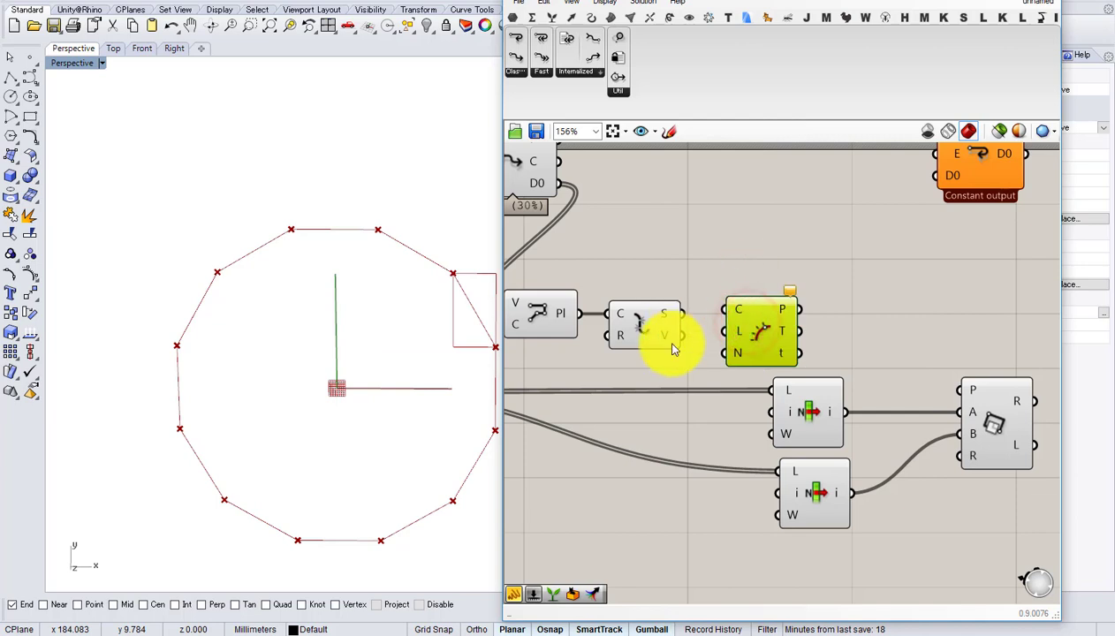
drag(682, 314, 726, 309)
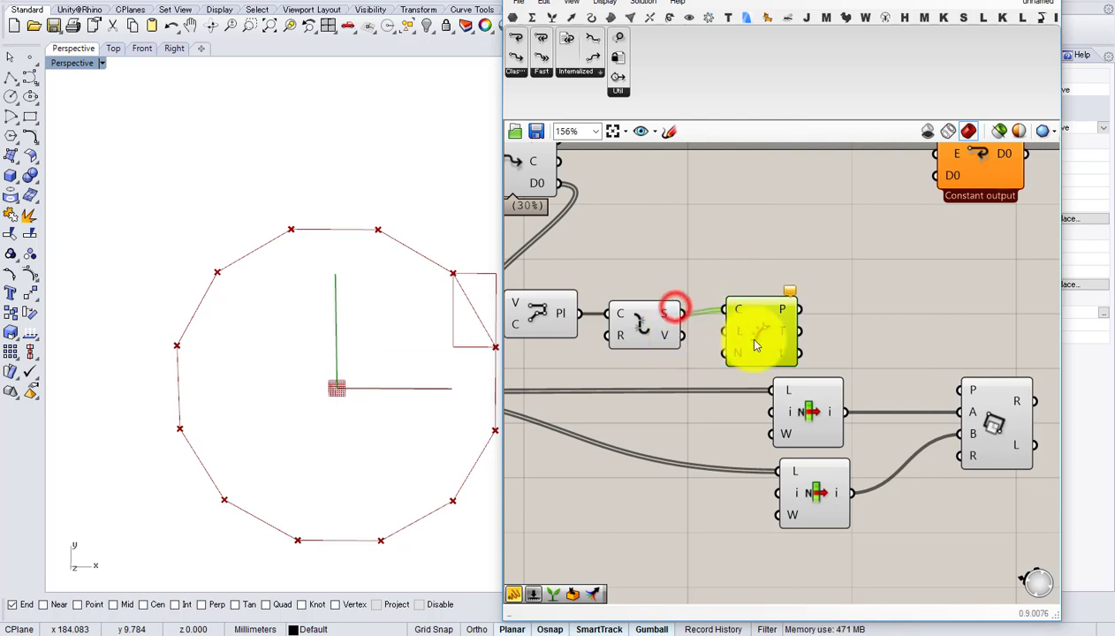
- Move the List Items and Rectangle 2Pt lower, and add a panel containing 0.5 below Evaluate Length
drag(1001, 525, 845, 554)
double_click(715, 454)
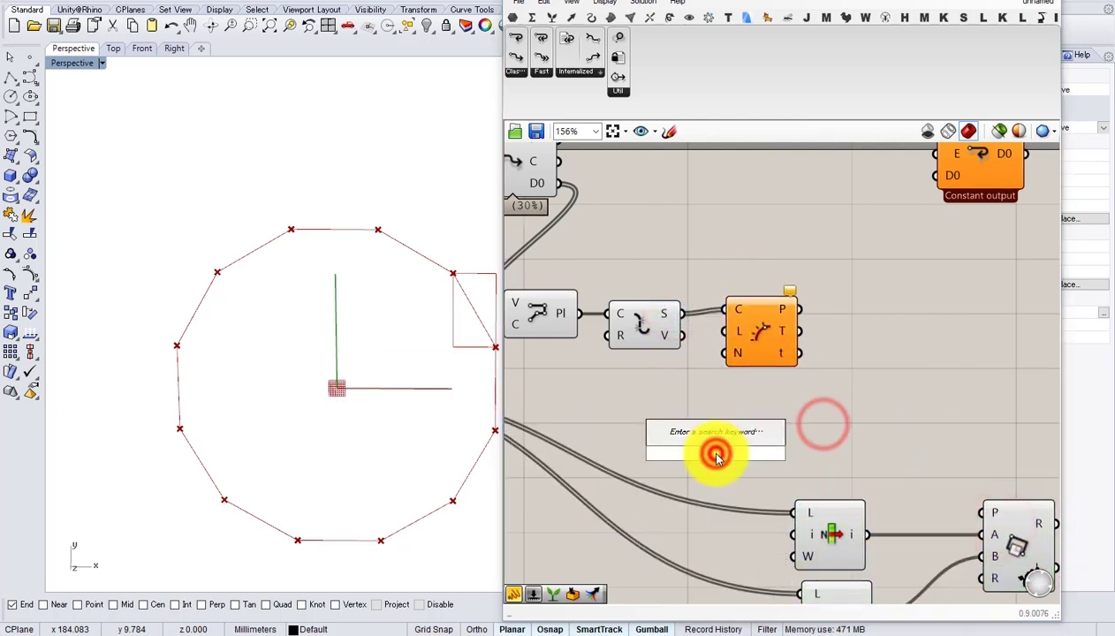
text(panel)
click(714, 440)
double_click(719, 452)
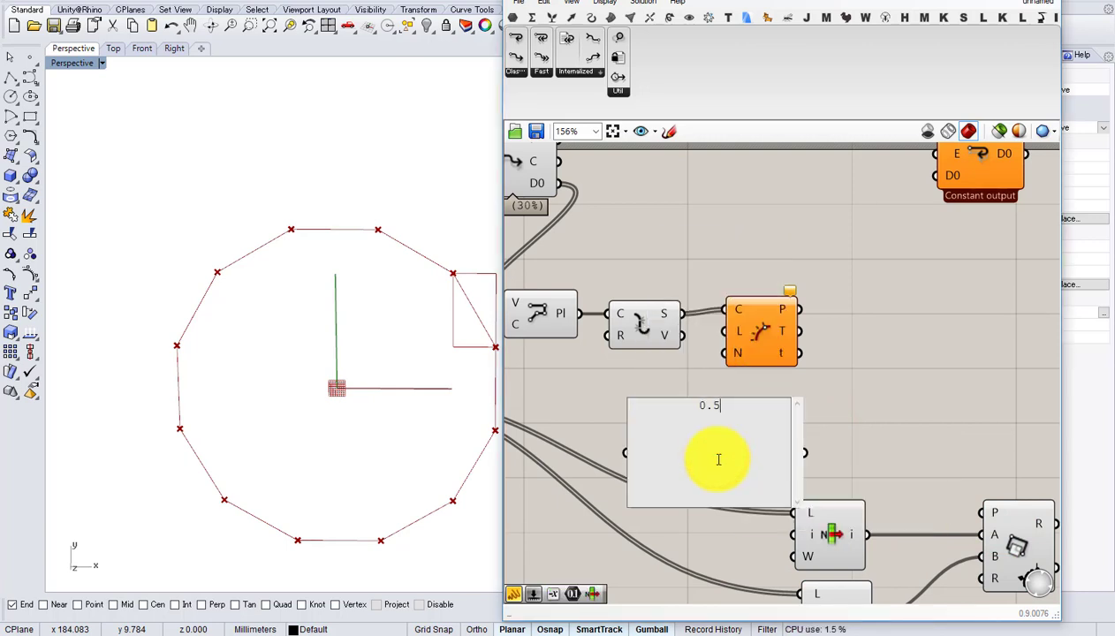
text(0.5)
click(857, 437)
- Shrink the 0.5 panel, connect it to Evaluate Length's L input and highlight the resulting points
drag(793, 509, 674, 364)
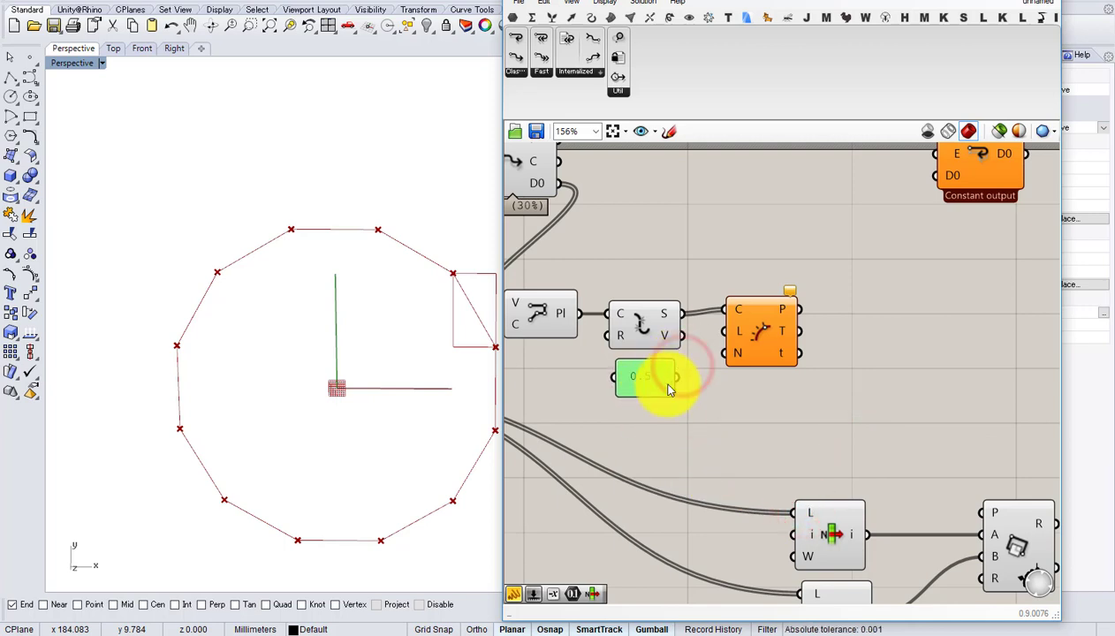
drag(736, 330, 737, 332)
click(771, 335)
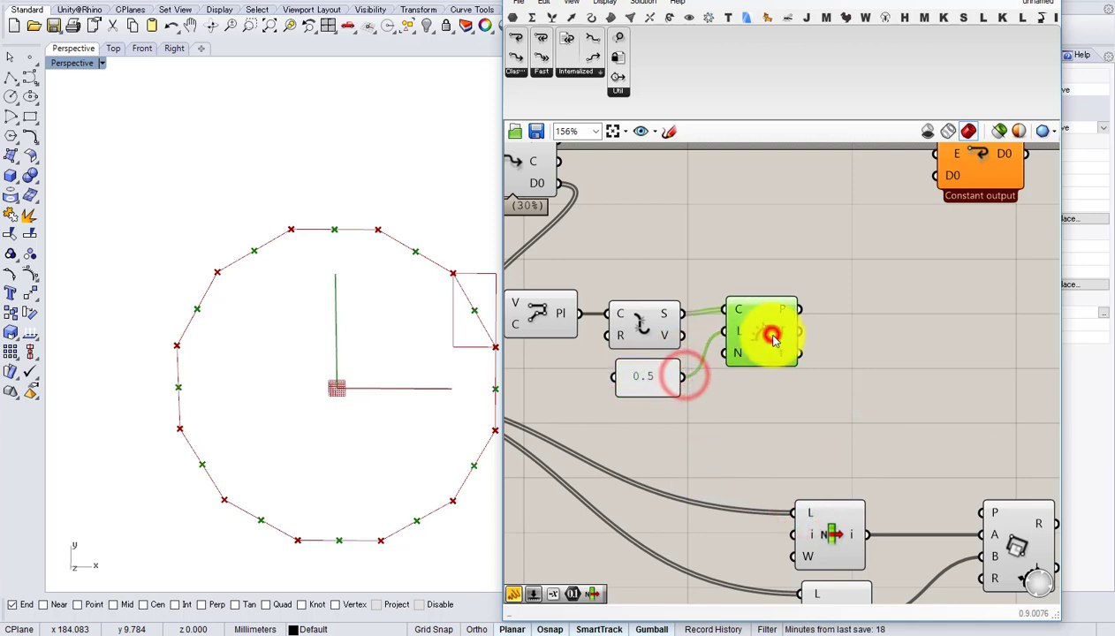
- Add a Construct Plane component and connect Evaluate Length's P and T outputs to its O and X inputs
right_drag(771, 336, 669, 365)
drag(670, 364, 664, 369)
double_click(762, 372)
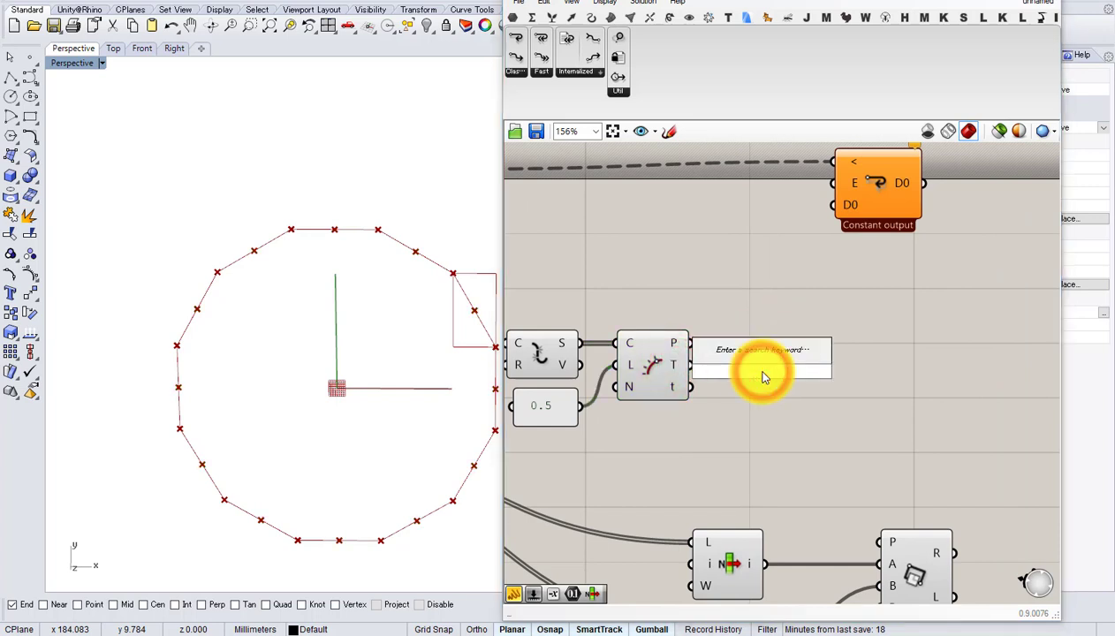
text(construct)
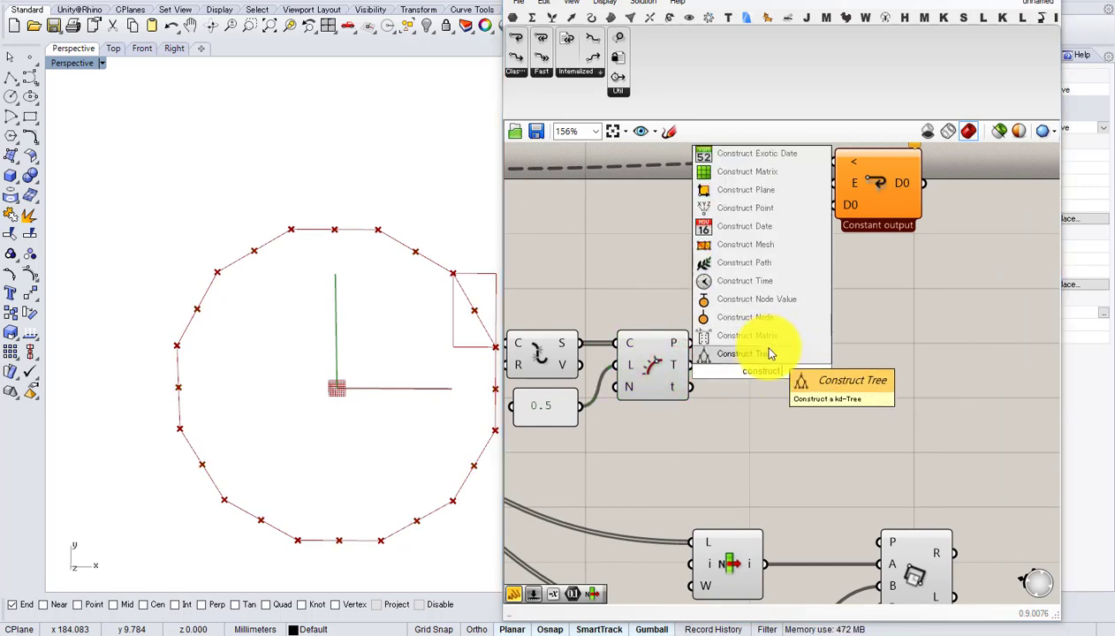
text( plane)
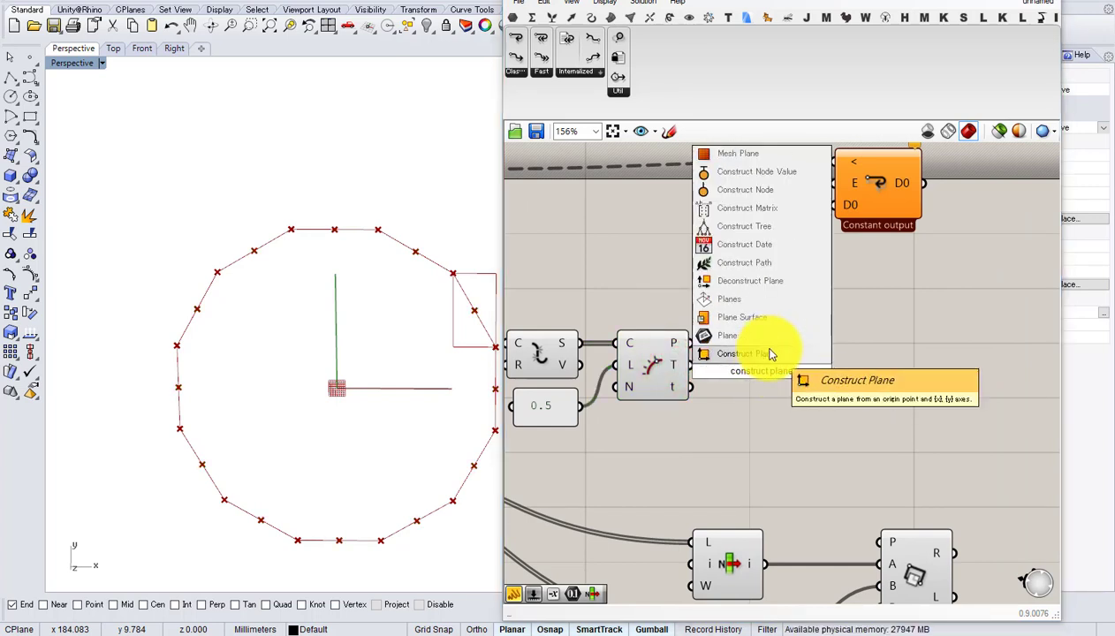
click(747, 353)
drag(687, 343, 750, 367)
right_drag(729, 366, 690, 370)
- Add an in-plane Rotate component and connect Construct Plane's output to both its G and P inputs
double_click(824, 379)
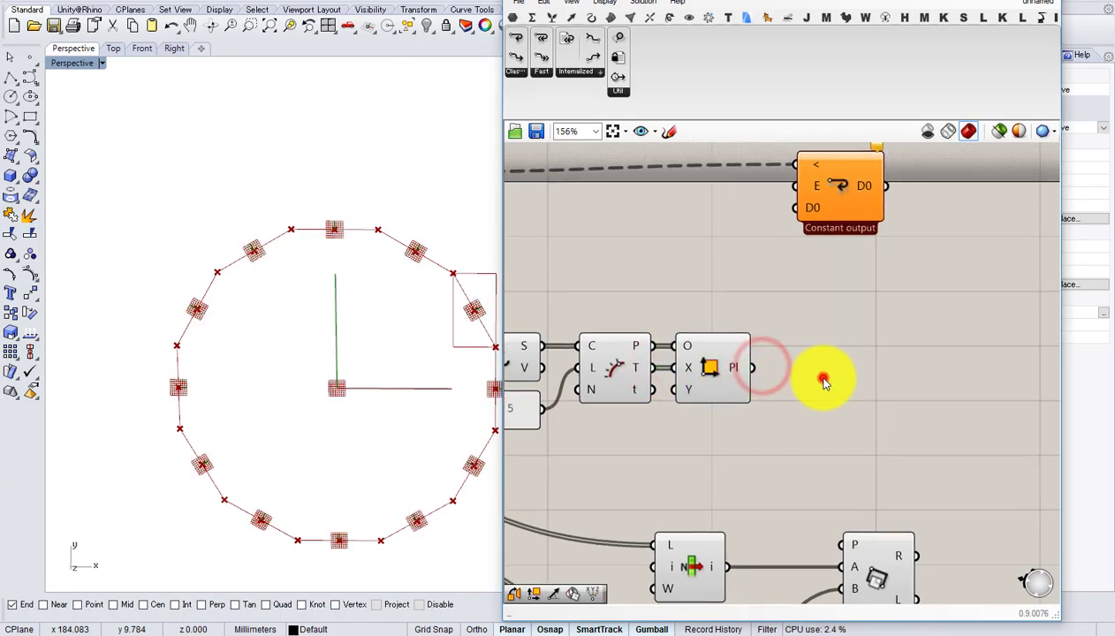
text(rotate)
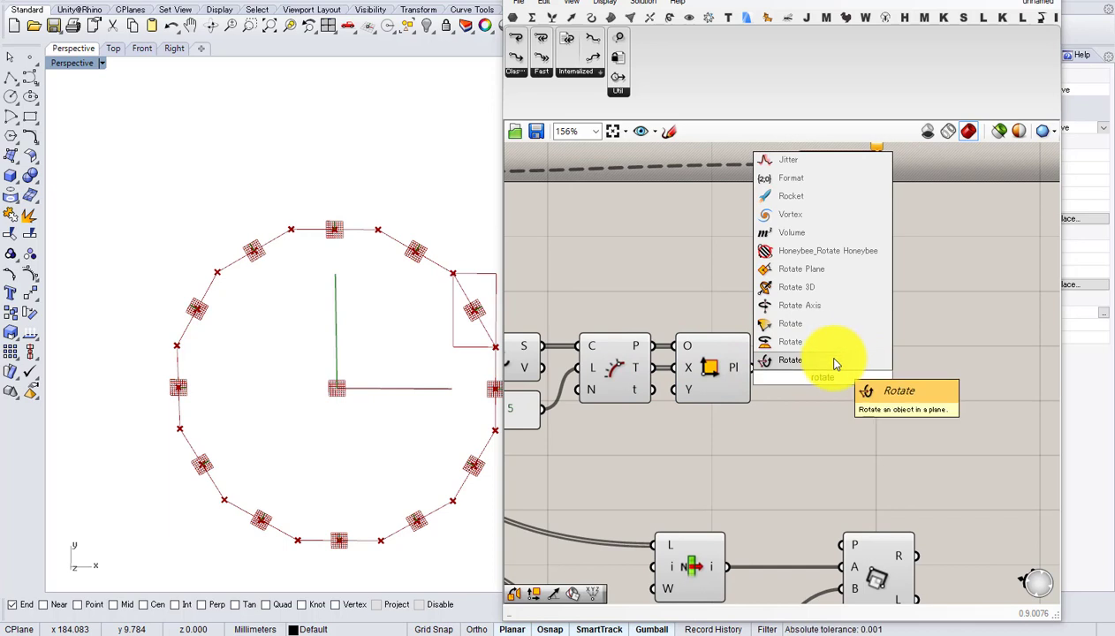
click(826, 348)
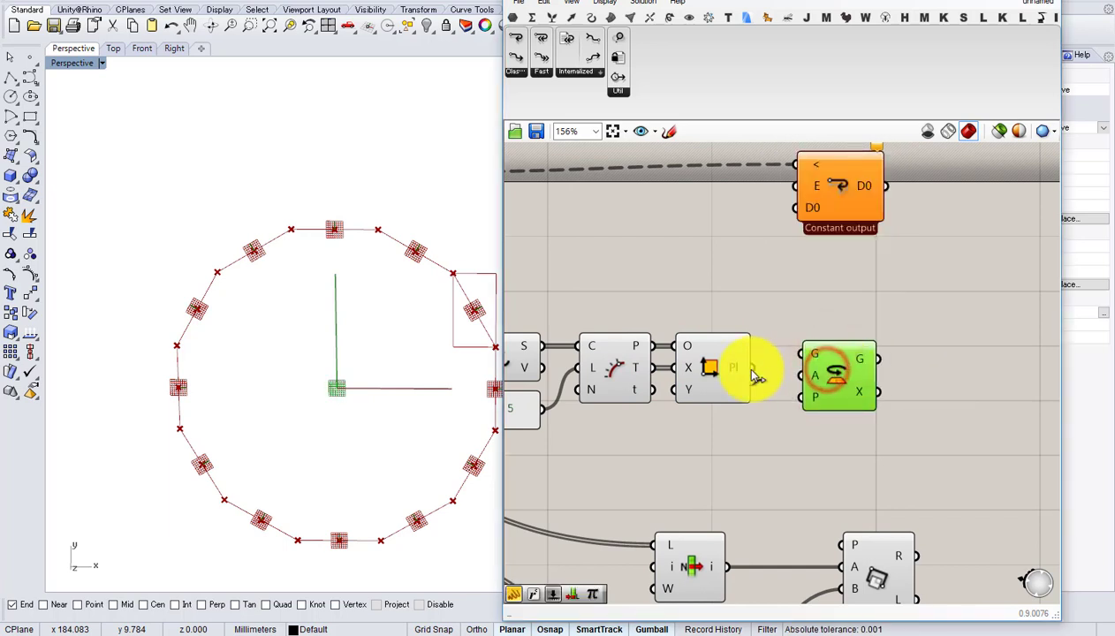
click(714, 367)
drag(644, 346, 804, 400)
drag(709, 370, 710, 384)
- Add a compact panel containing Rad(45) below Construct Plane and connect it to Rotate's A input
double_click(718, 444)
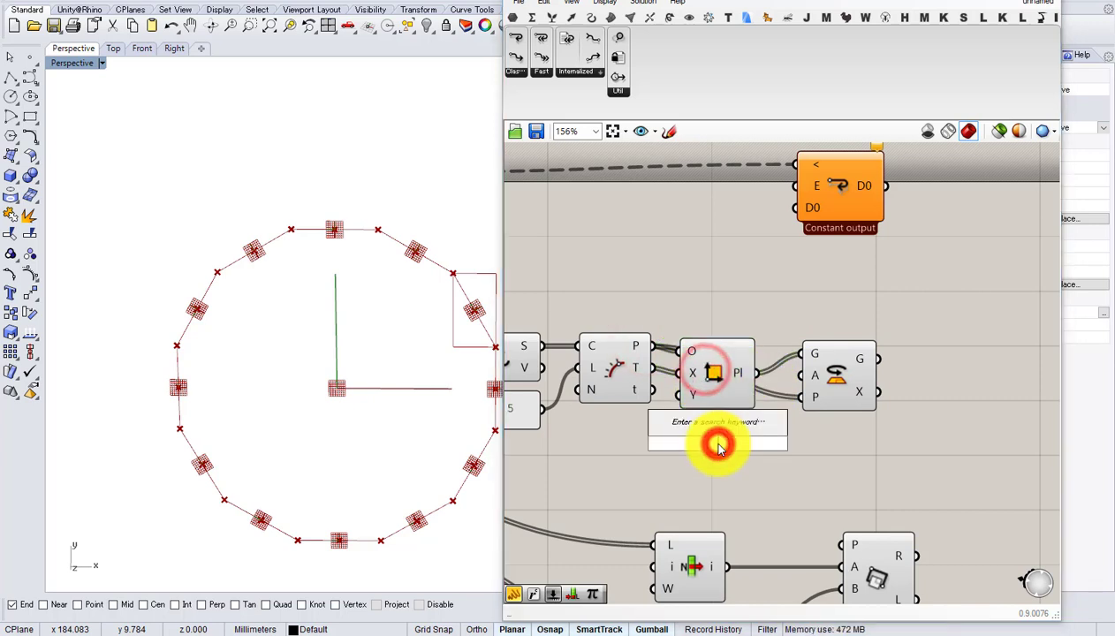
text(panel)
key(Return)
double_click(719, 442)
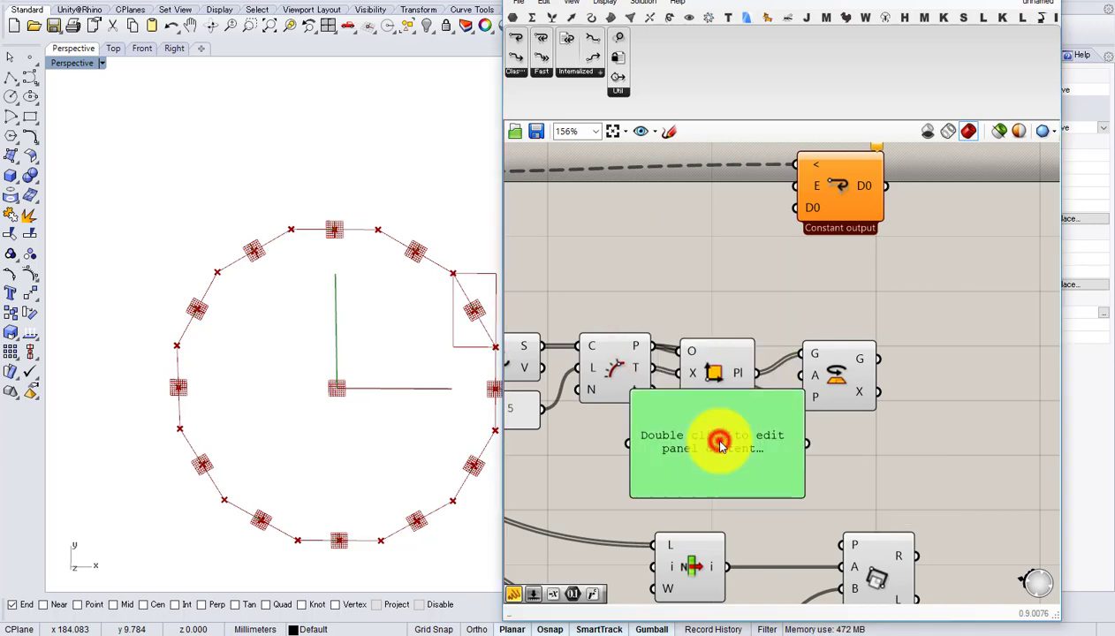
text(Rad(45)
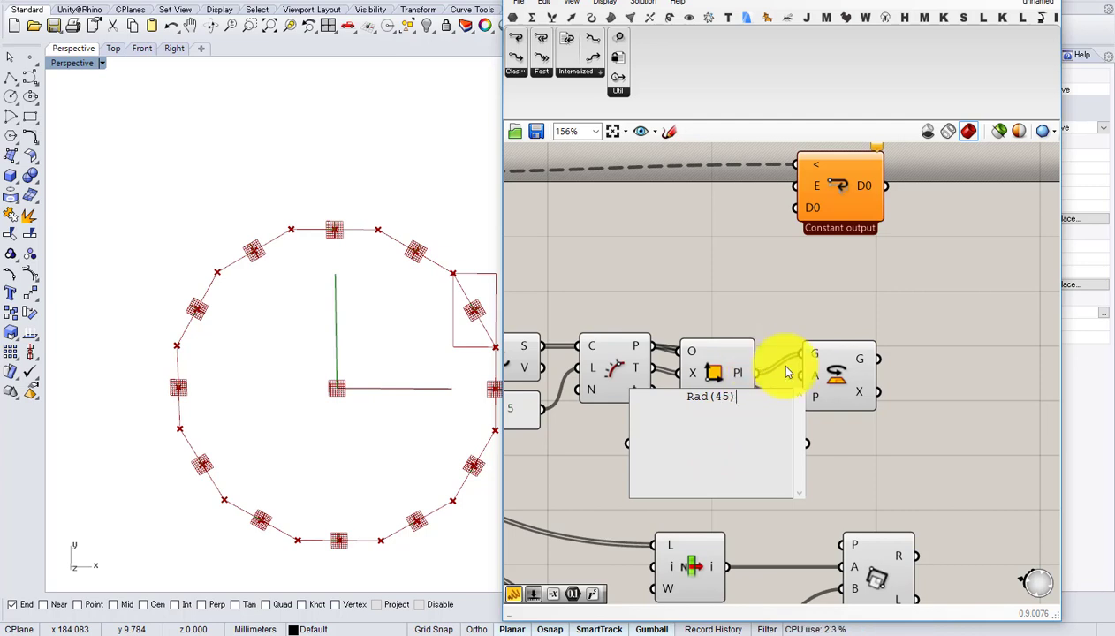
click(833, 417)
drag(804, 502, 804, 376)
click(836, 377)
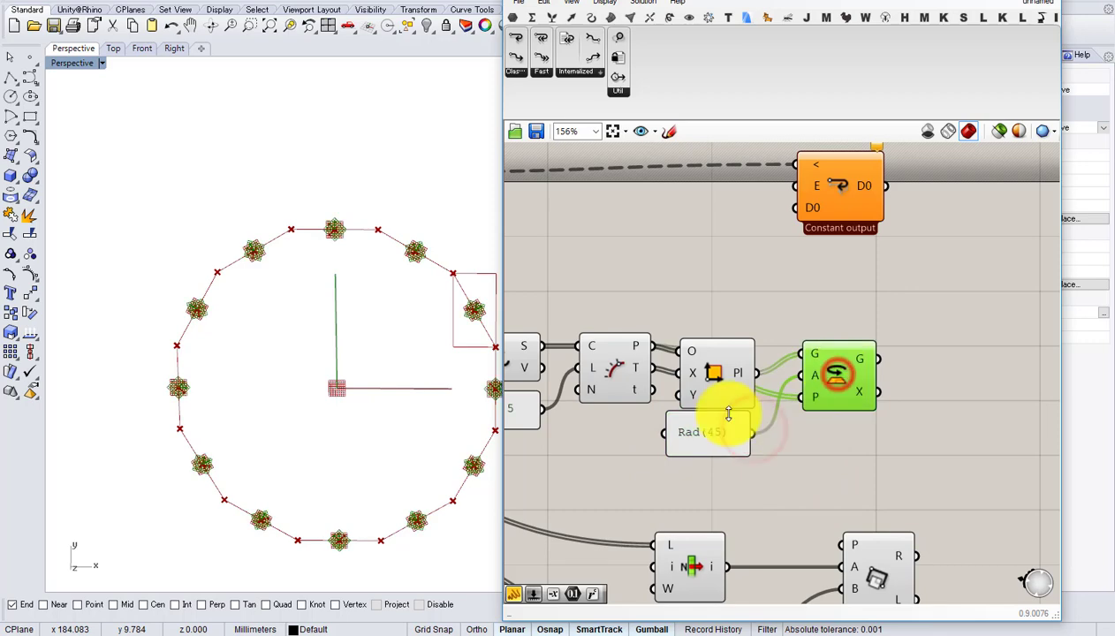
- Turn off the preview of Evaluate Length and Construct Plane
right_drag(728, 418, 811, 414)
drag(836, 475, 664, 346)
middle_click(665, 347)
click(704, 306)
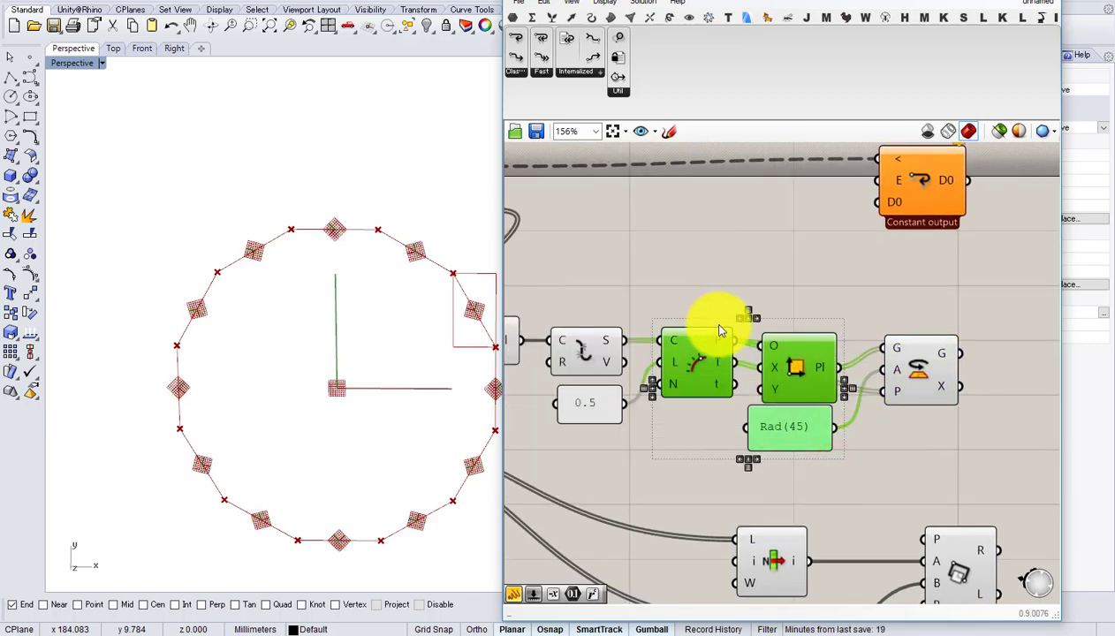
- Move the Rectangle 2Pt component up beside Rotate, past its output side
right_drag(760, 370, 679, 354)
right_drag(731, 381, 673, 337)
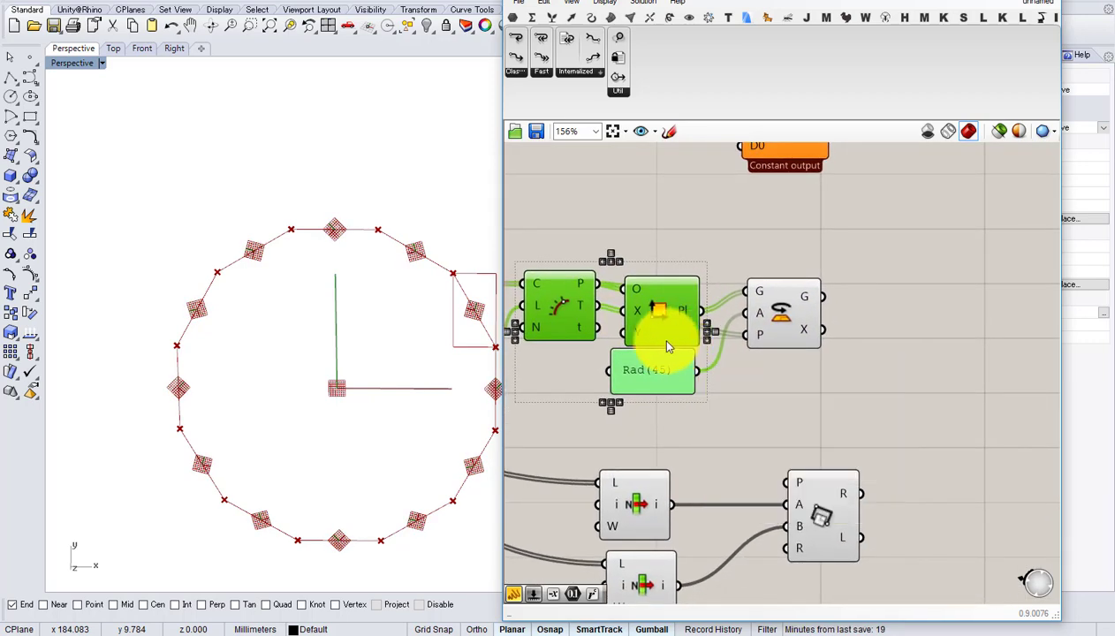
scroll(682, 411, down, 2)
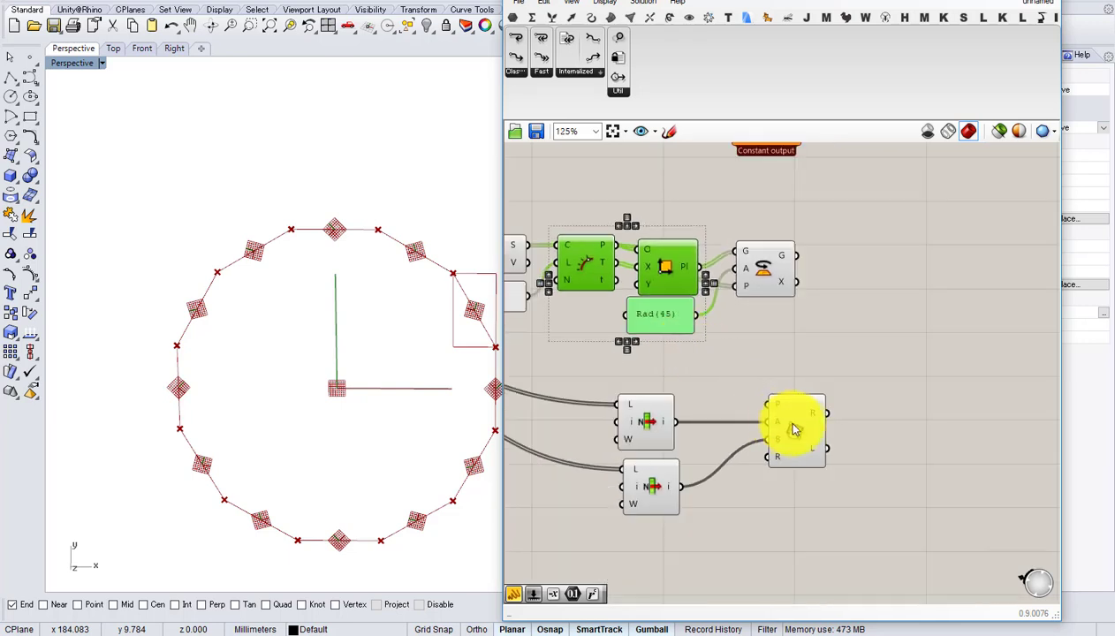
drag(797, 427, 915, 318)
right_drag(787, 311, 921, 348)
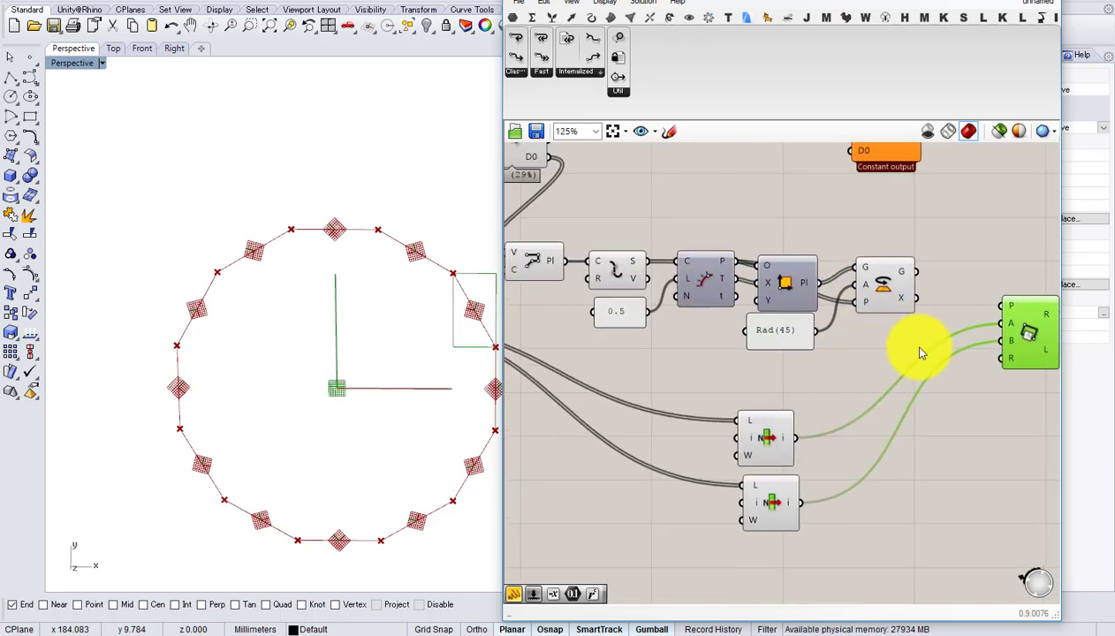
- Move the Evaluate Length, Construct Plane, Rad(45) and Rotate group and both List Items lower to free space above
drag(924, 349, 669, 243)
drag(704, 268, 704, 300)
click(632, 354)
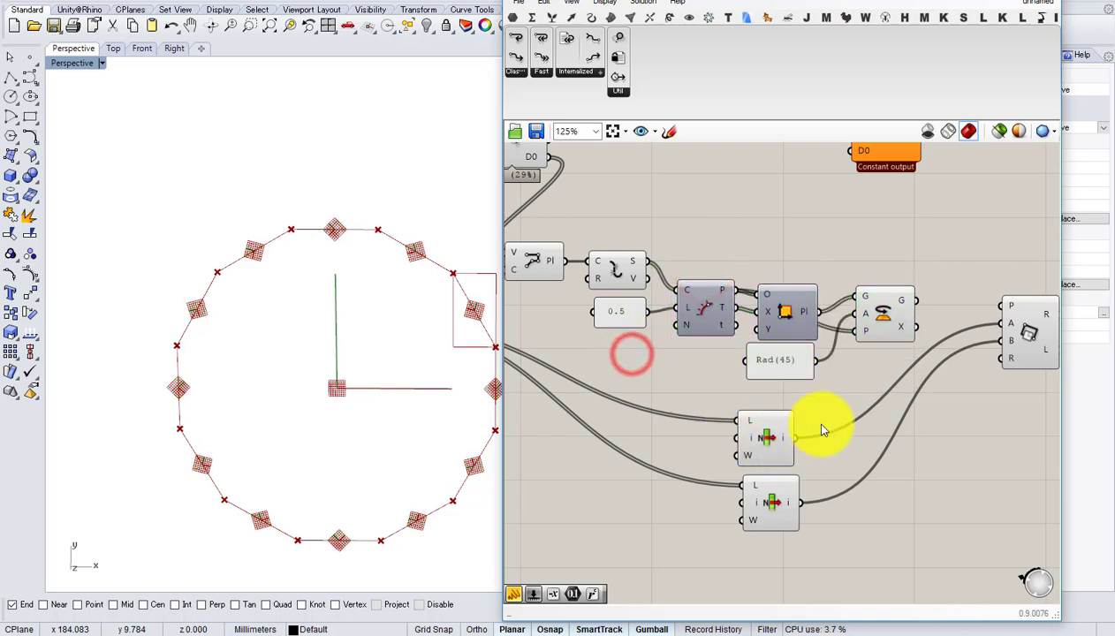
drag(819, 426, 775, 486)
drag(782, 441, 776, 497)
right_drag(808, 413, 782, 435)
drag(864, 409, 697, 313)
drag(677, 309, 677, 331)
- Add an End Points component, feed it Explode's S output and place it above Rotate
click(679, 292)
double_click(680, 286)
text(en)
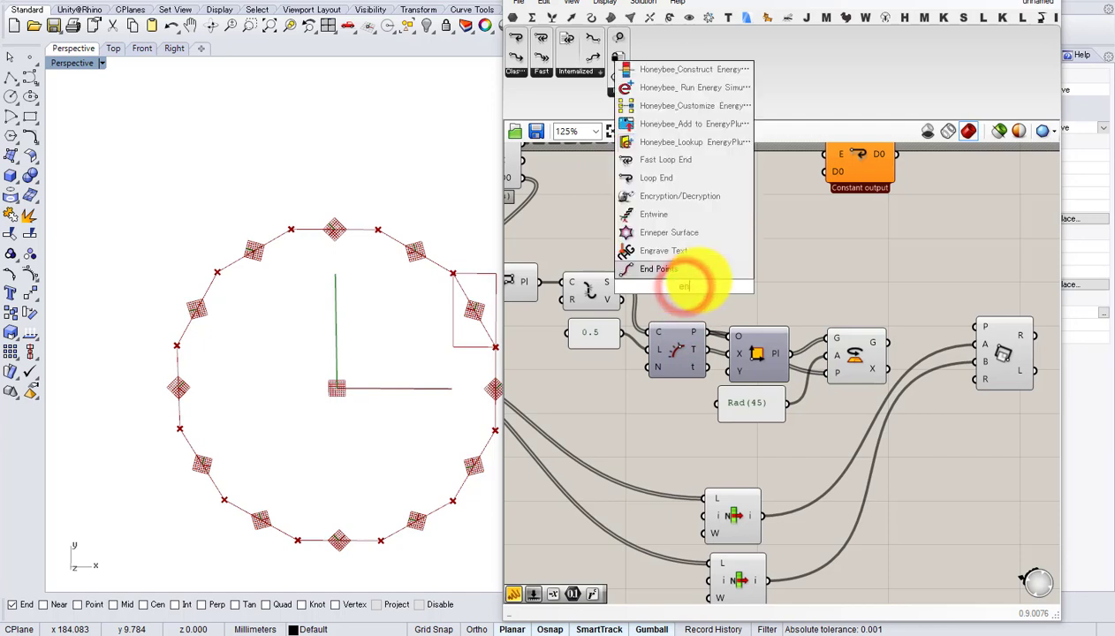
click(671, 270)
drag(619, 281, 655, 281)
drag(693, 280, 874, 292)
- Connect End Points' S and E outputs to Rectangle 2Pt's A and B inputs, and Rotate's G output to its P input
right_drag(874, 293, 754, 294)
scroll(754, 294, up, 1)
drag(793, 289, 878, 360)
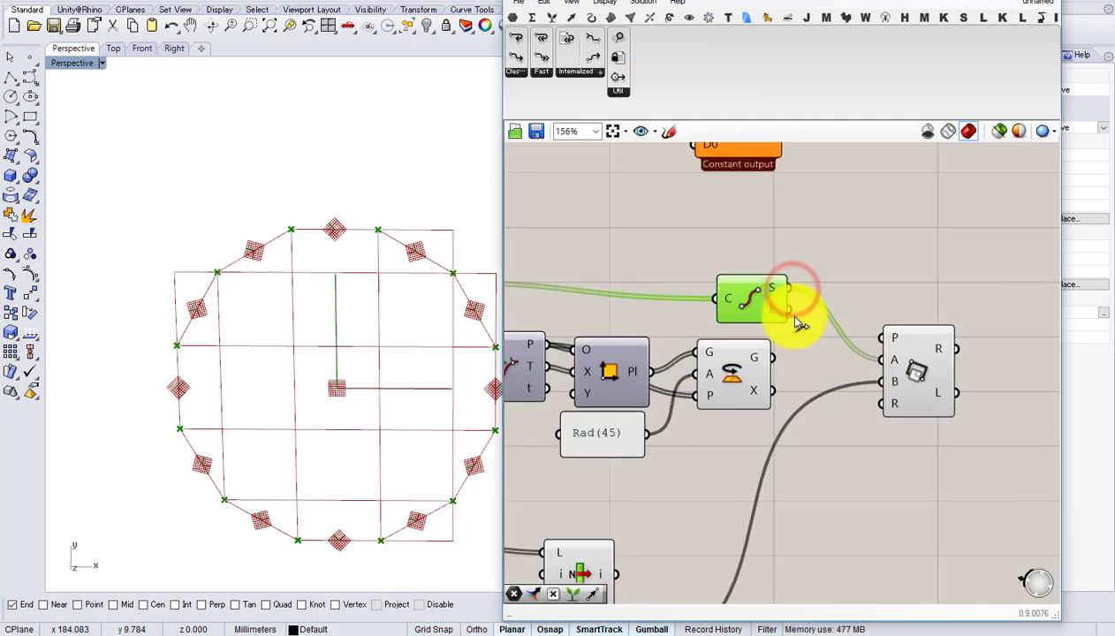
drag(789, 309, 915, 341)
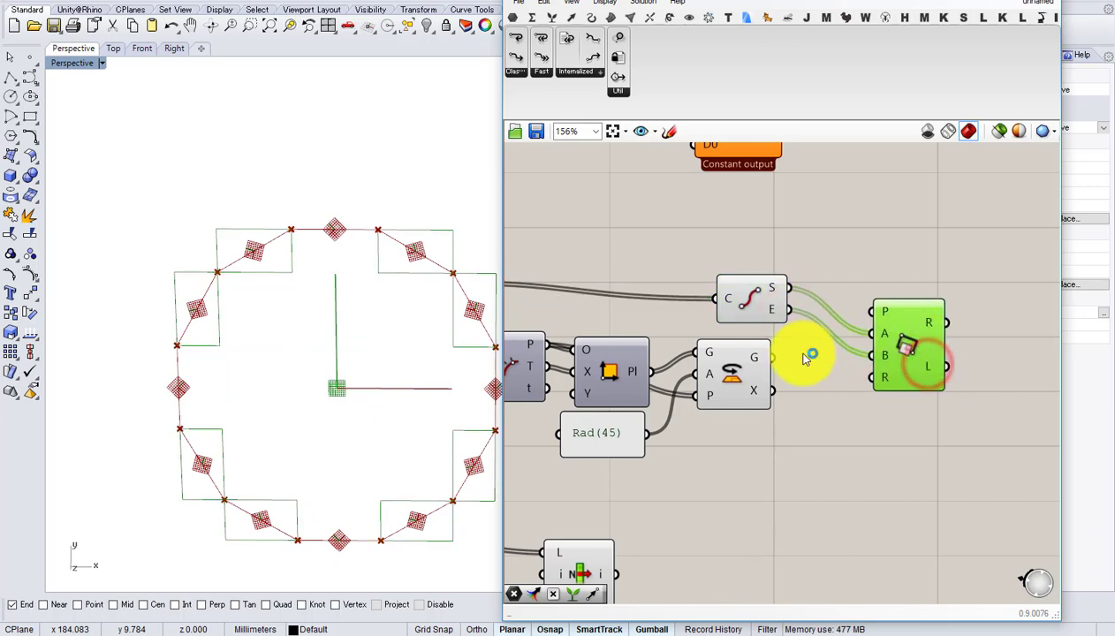
drag(746, 364, 885, 316)
click(906, 343)
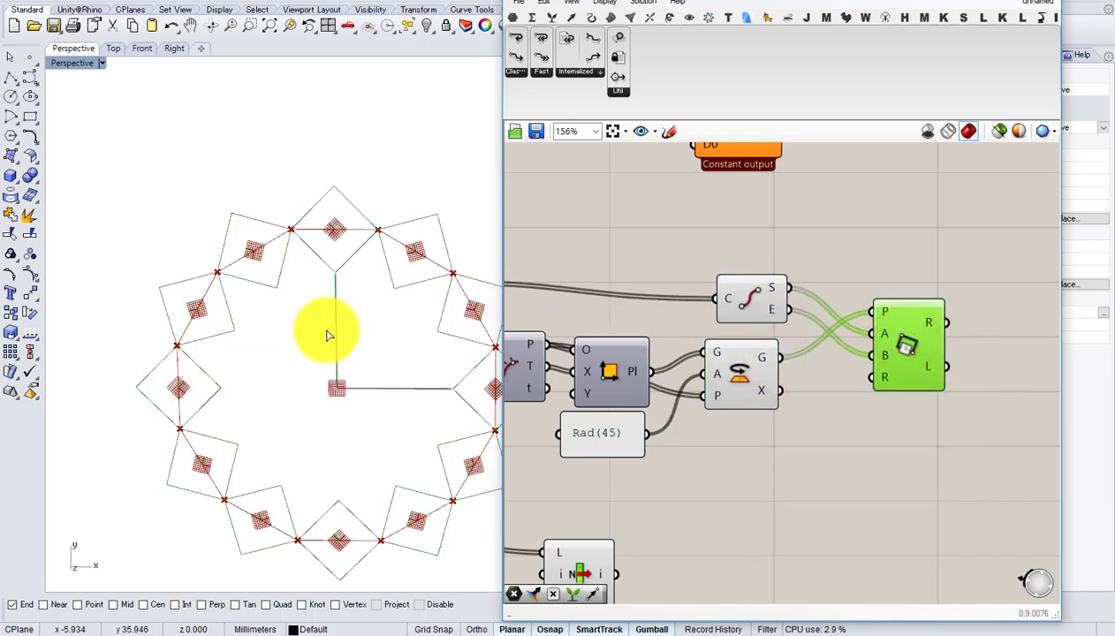
- Nudge End Points slightly upward above Rotate and highlight the rectangles from Rectangle 2Pt
scroll(863, 311, down, 3)
click(847, 336)
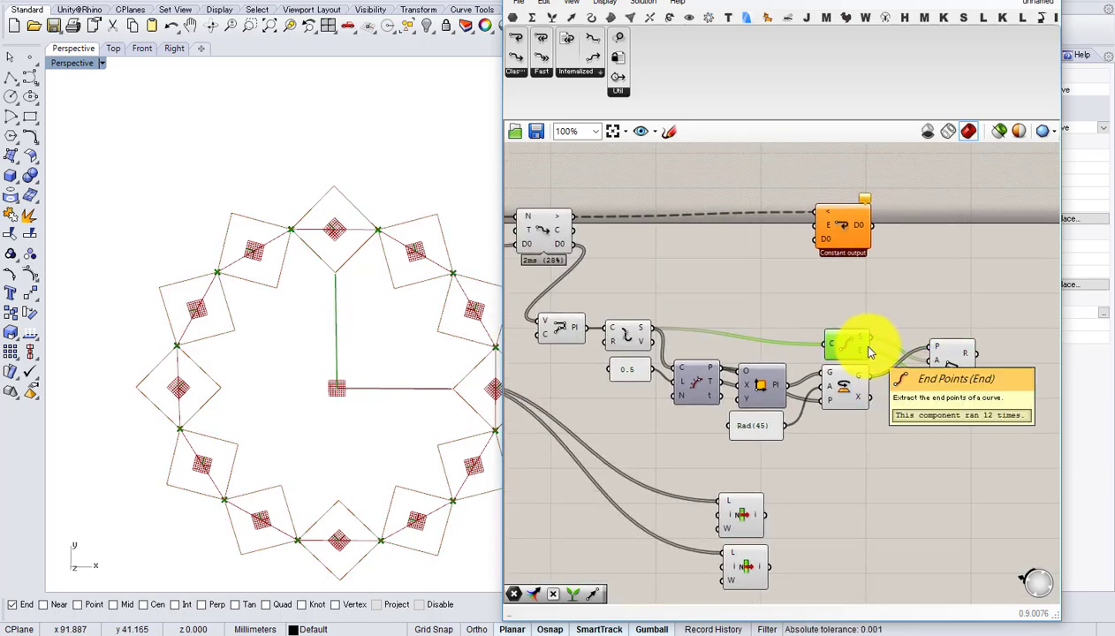
right_drag(830, 296, 808, 283)
drag(817, 333, 816, 325)
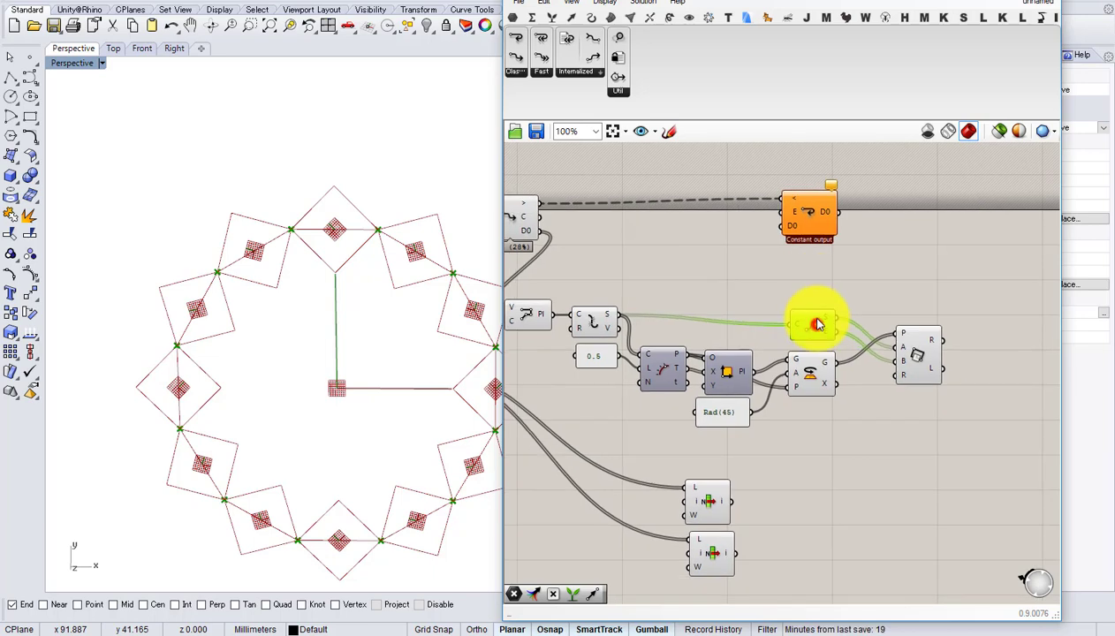
click(910, 343)
- Turn off the preview of all components from PolyLine through End Points and Rotate, leaving Rectangle 2Pt shown
scroll(882, 359, down, 2)
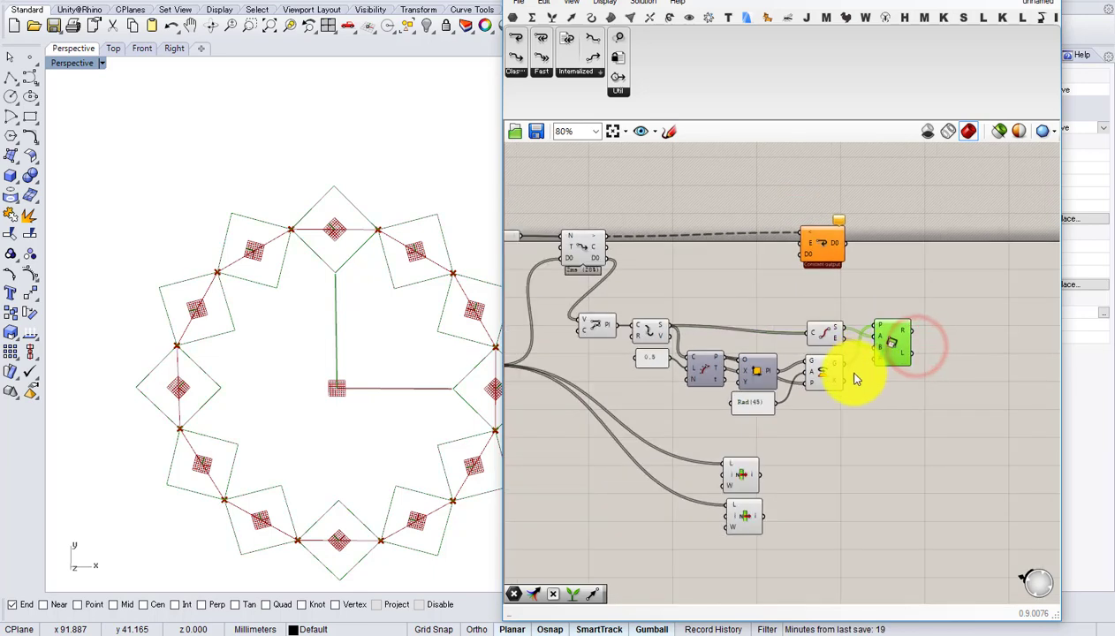
drag(850, 410, 570, 305)
middle_click(604, 353)
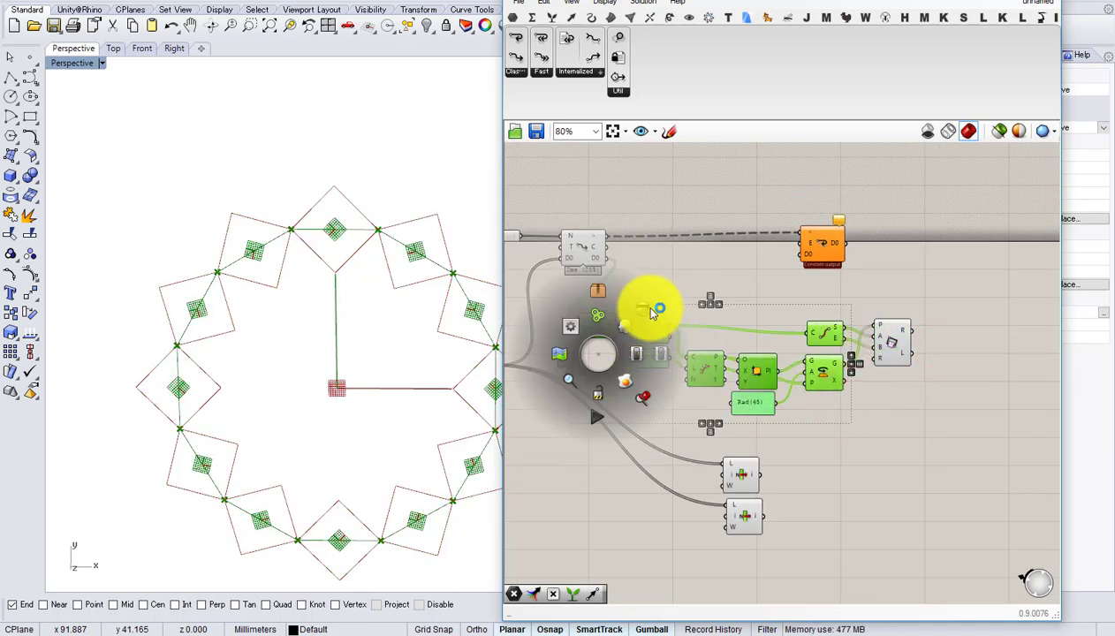
click(652, 309)
click(821, 465)
- Explode Rectangle 2Pt's R output with a new Explode component and simplify that component's V output
scroll(834, 393, up, 2)
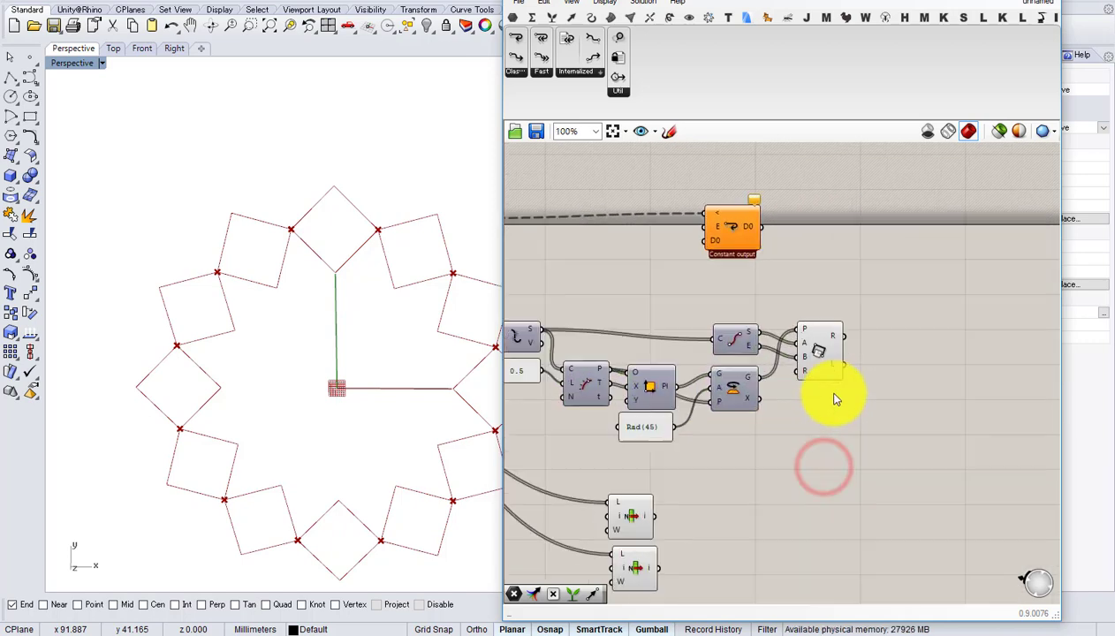
scroll(846, 352, up, 2)
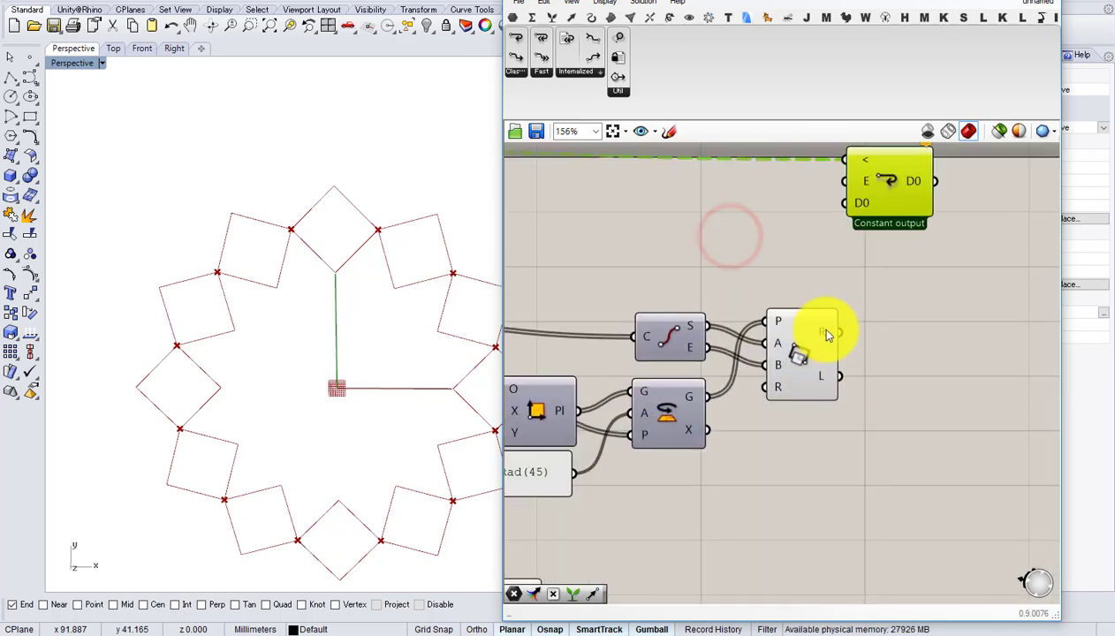
click(921, 359)
double_click(921, 358)
text(explode)
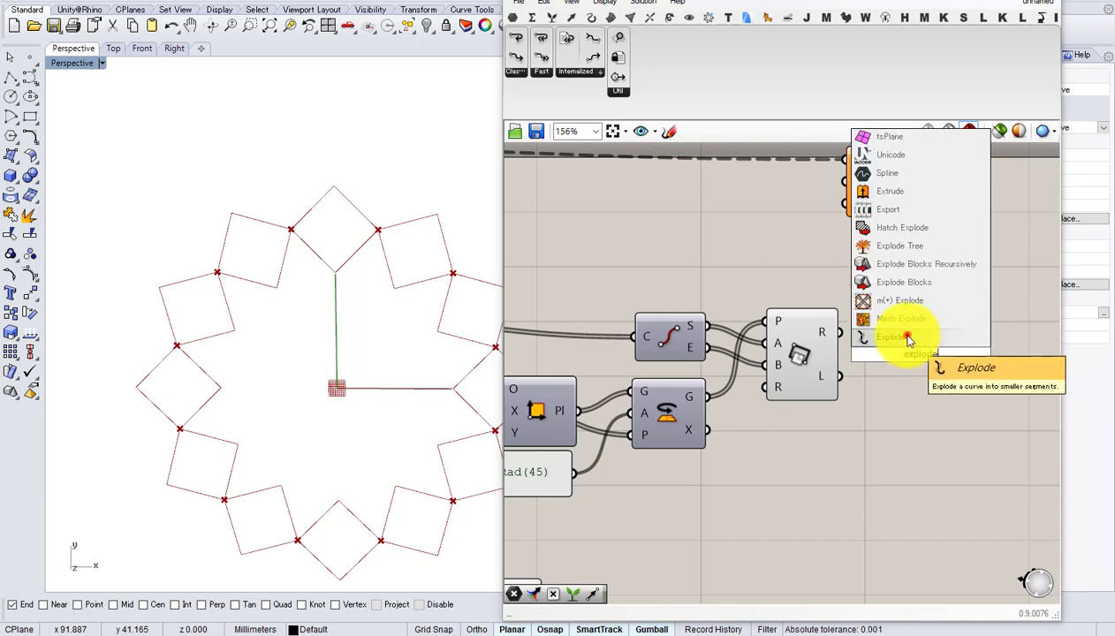
click(911, 340)
drag(840, 332, 898, 334)
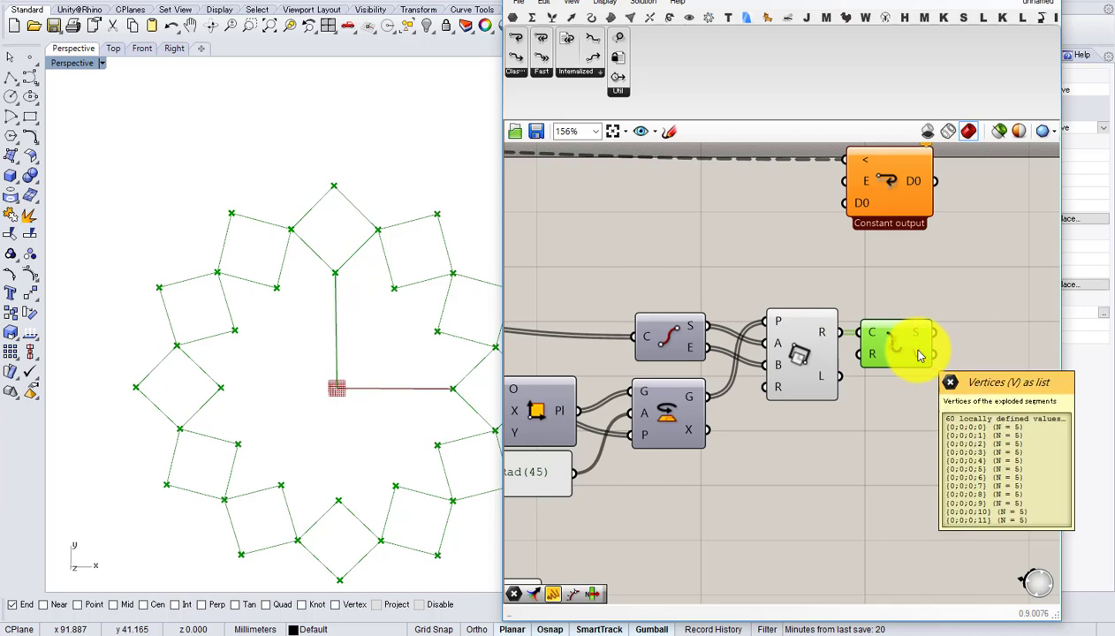
right_click(919, 355)
click(953, 455)
- Add a List Item component and connect the new Explode's V output to its L input
right_drag(952, 457, 853, 426)
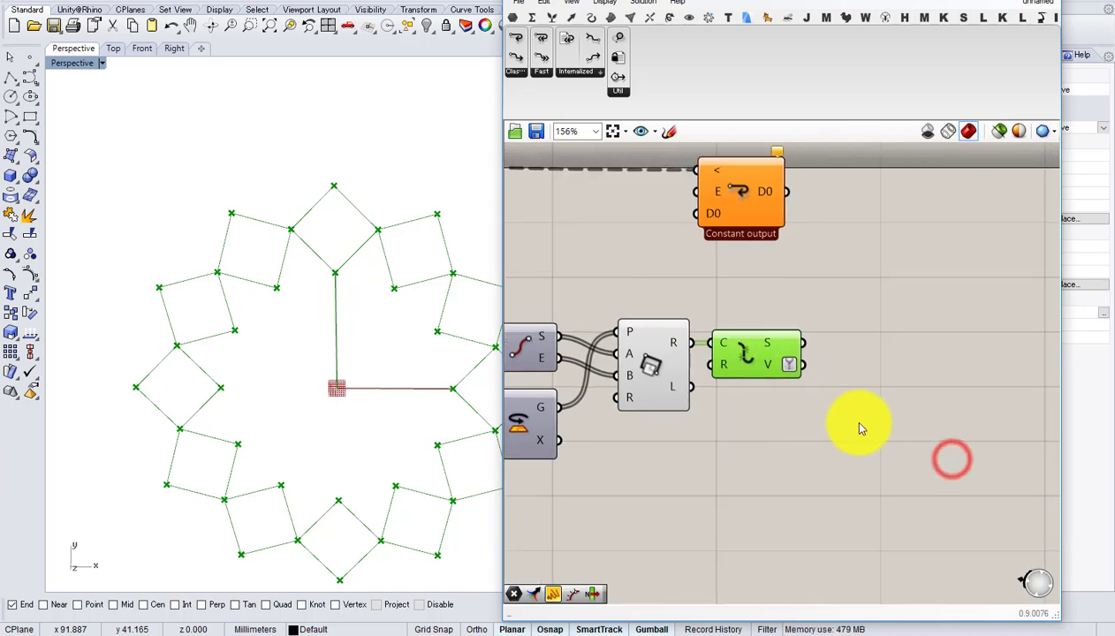
double_click(877, 426)
text(item)
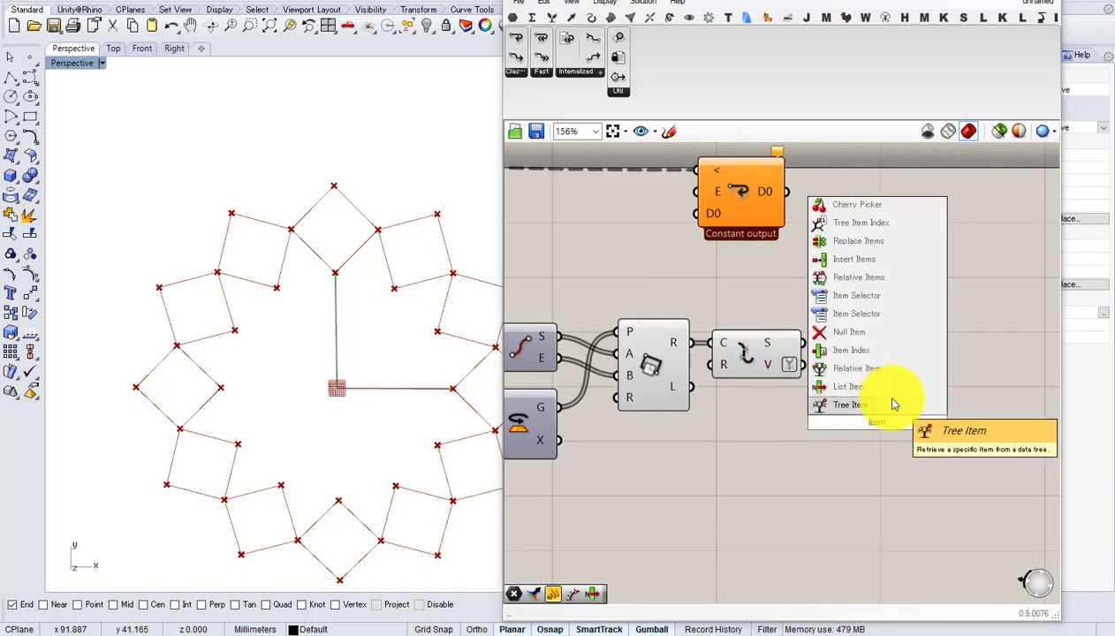
click(890, 397)
drag(804, 365, 841, 400)
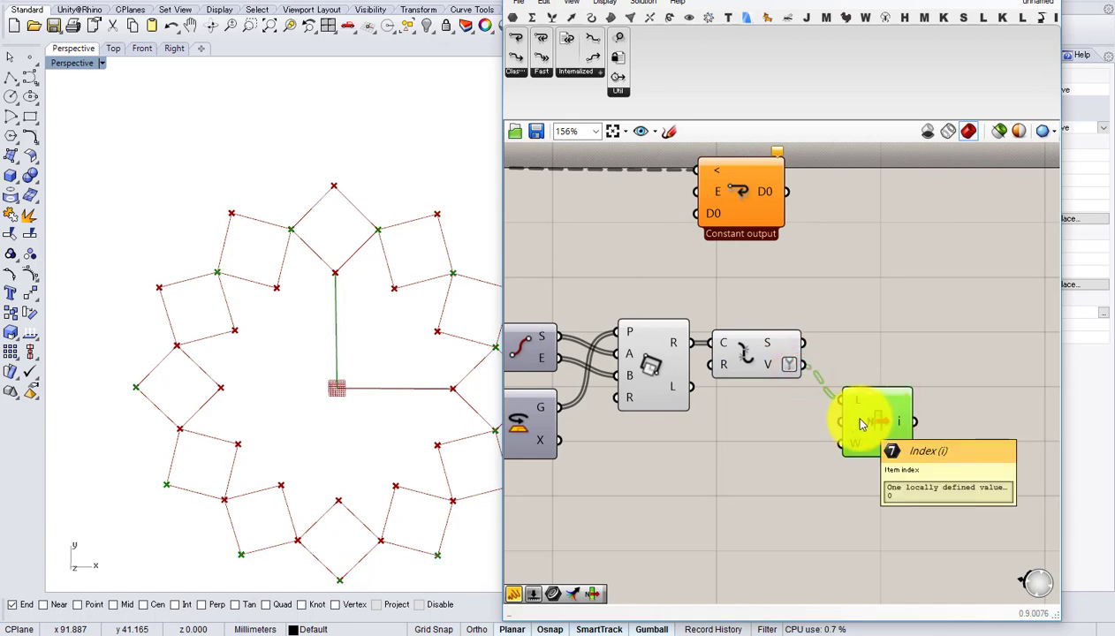
right_click(861, 424)
- Test List Item index values 2 and 1 with a temporary slider and delete the slider
double_click(791, 484)
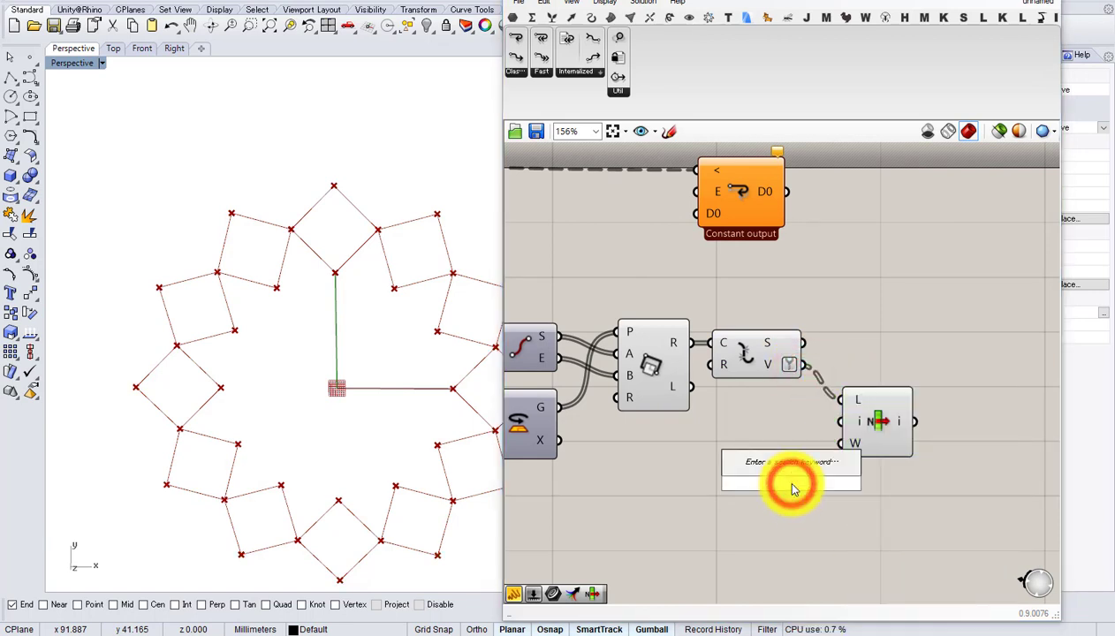
text(2)
key(Return)
drag(841, 493, 862, 424)
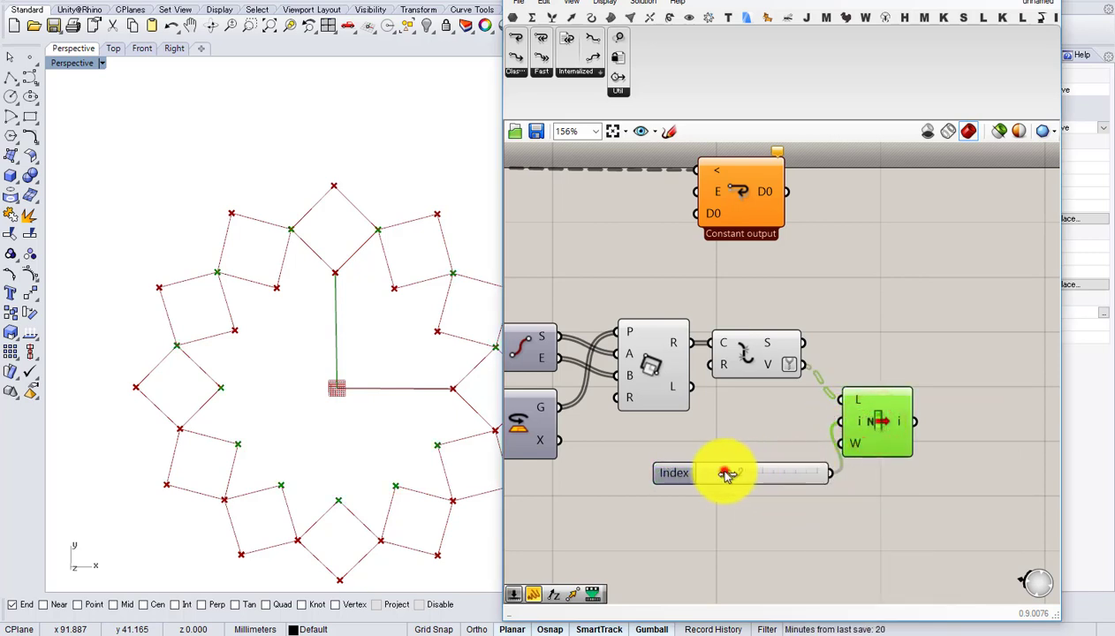
drag(749, 485, 744, 451)
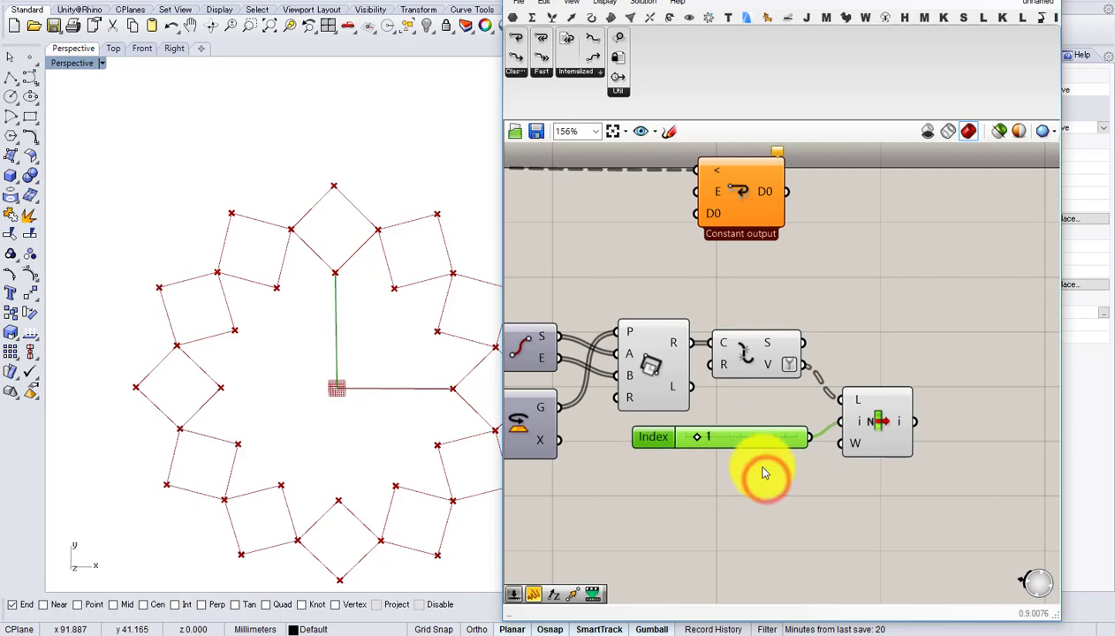
key(Delete)
- Add a panel containing 1 and connect it to the i input of the List Item after Explode
double_click(762, 465)
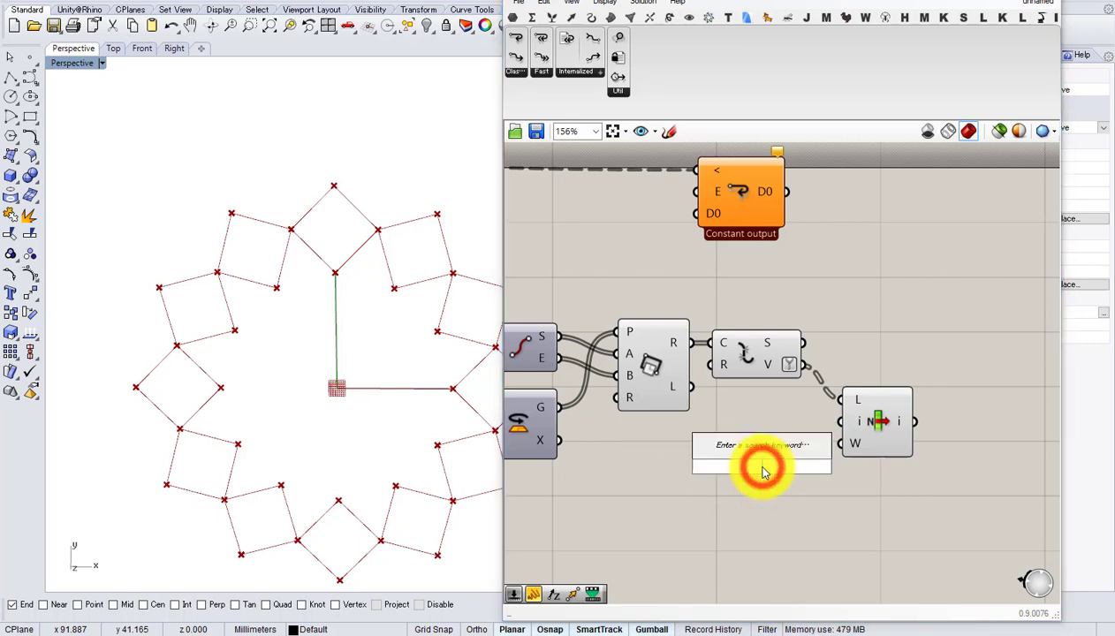
text(panel)
key(Return)
double_click(760, 466)
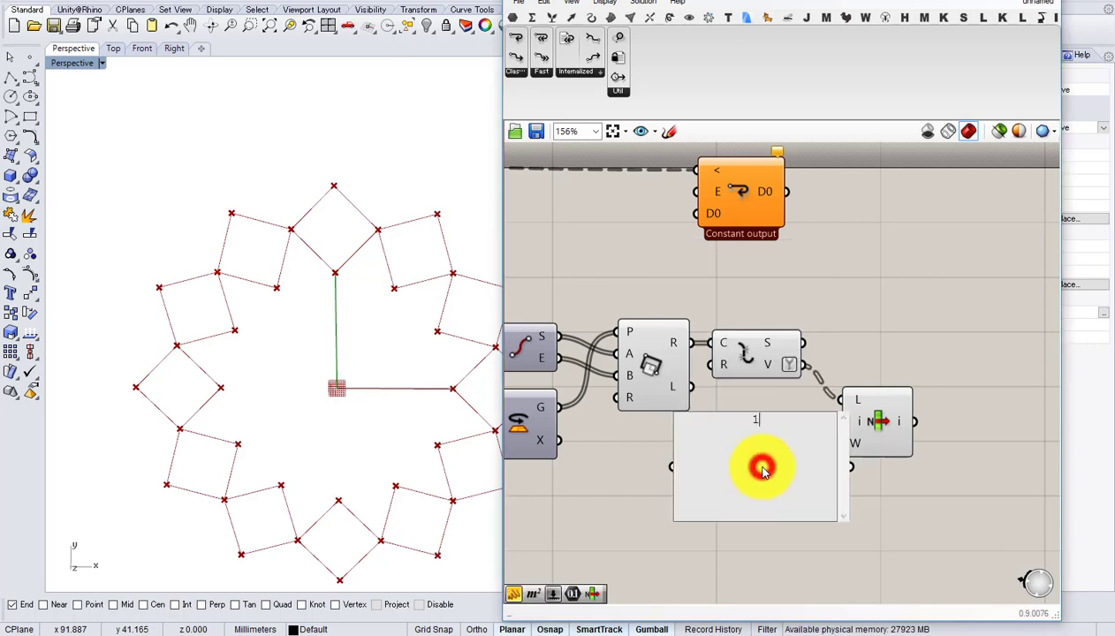
text(1)
click(884, 541)
drag(846, 518, 864, 423)
click(878, 421)
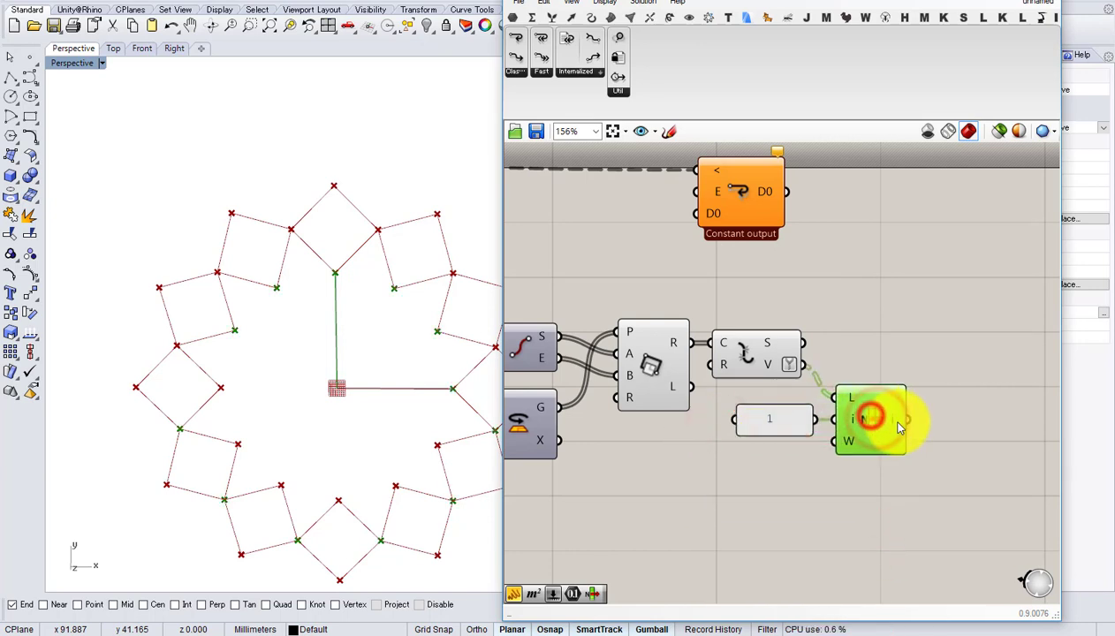
mouse_move(899, 429)
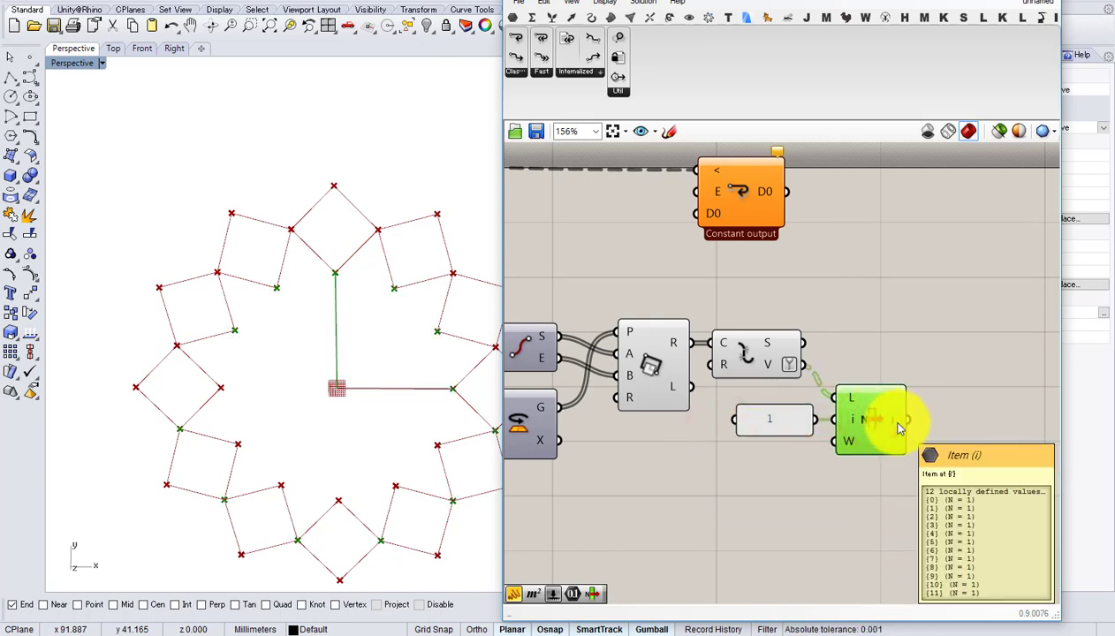
- Turn on Record data for the Loop End component and move it further along the canvas, above List Item
scroll(898, 424, down, 3)
scroll(843, 326, up, 3)
scroll(759, 350, down, 2)
right_drag(742, 353, 990, 343)
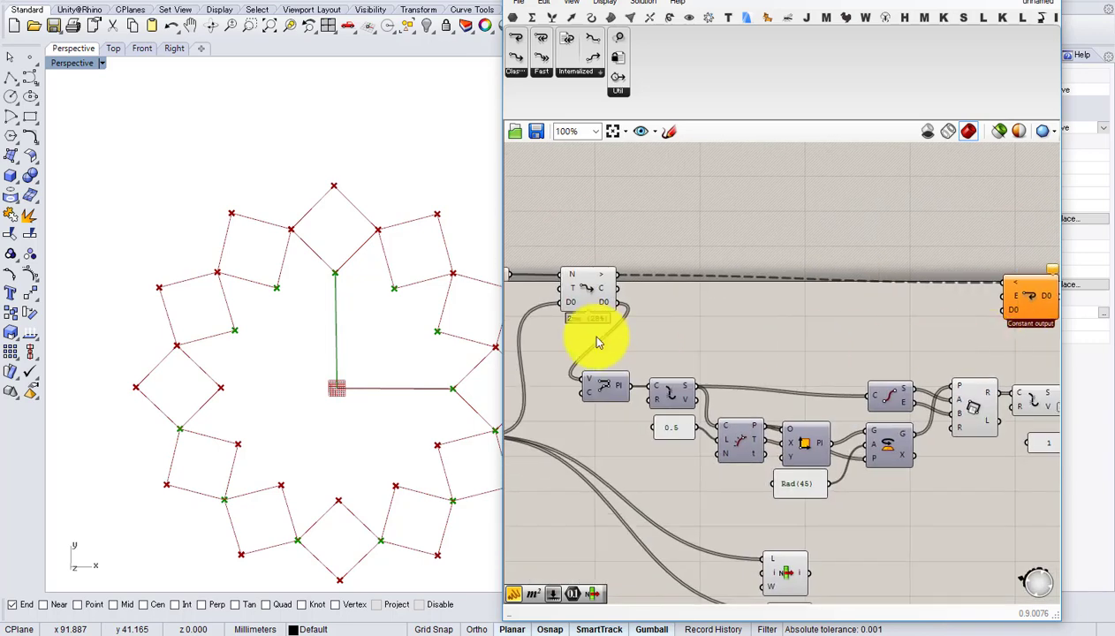
scroll(592, 331, up, 1)
right_drag(965, 382, 739, 387)
right_drag(898, 351, 736, 353)
scroll(738, 354, up, 2)
right_click(735, 271)
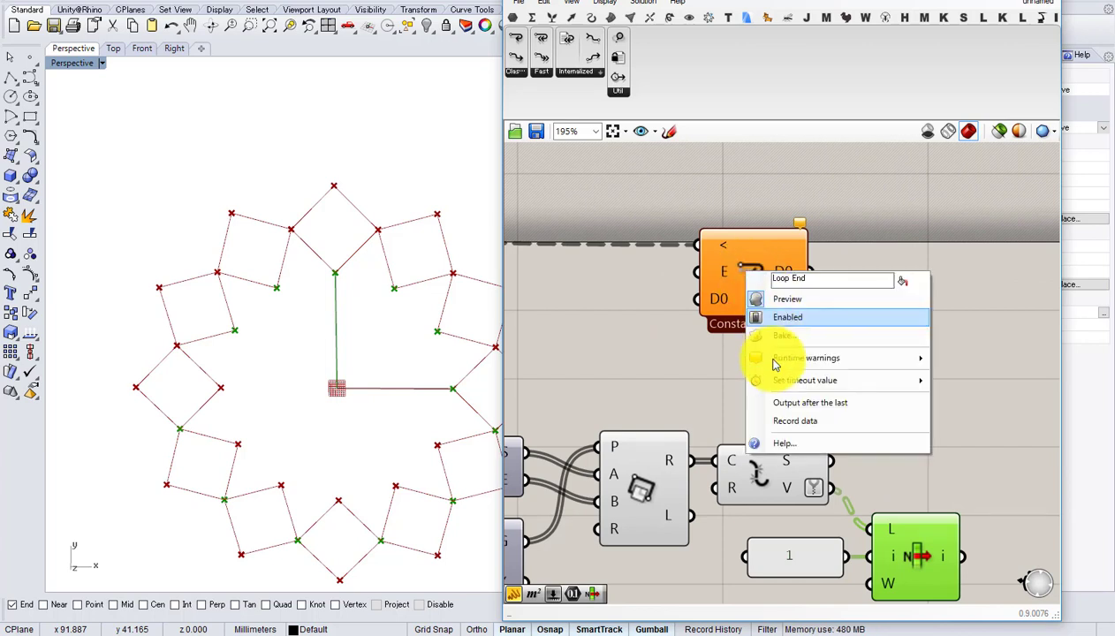
click(782, 417)
drag(763, 284, 926, 290)
- Add a Flatten Tree component after List Item, feed it List Item's output, and connect its T output to Loop End's D0 input
right_drag(835, 485, 676, 443)
click(919, 490)
double_click(920, 489)
text(fla)
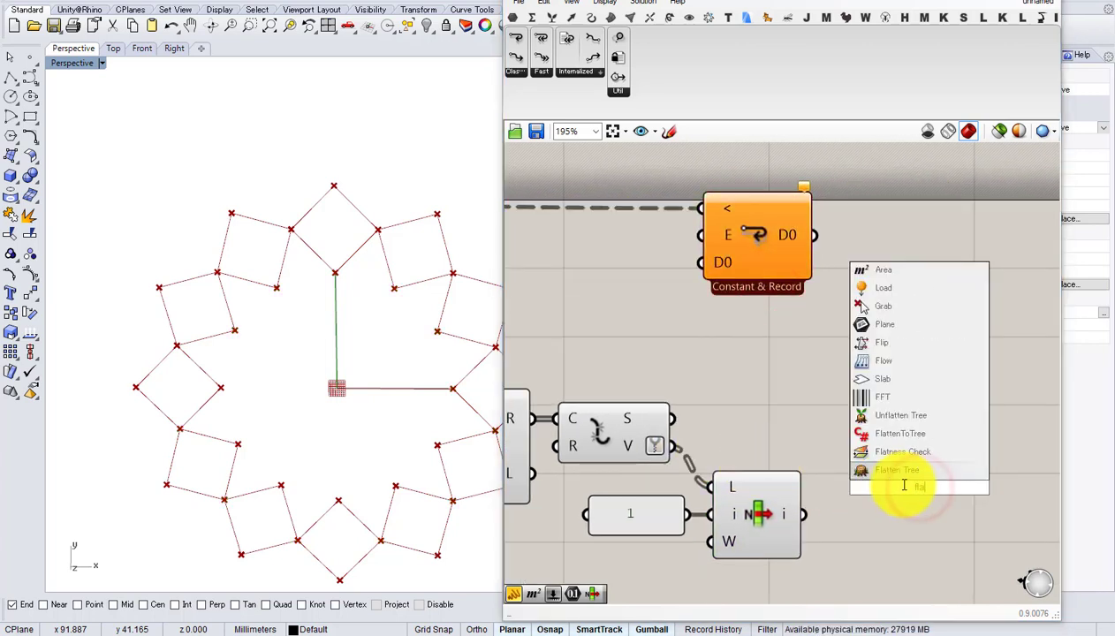
click(881, 468)
mouse_move(802, 512)
mouse_down()
mouse_move(842, 493)
mouse_move(801, 510)
mouse_up()
drag(896, 478, 771, 269)
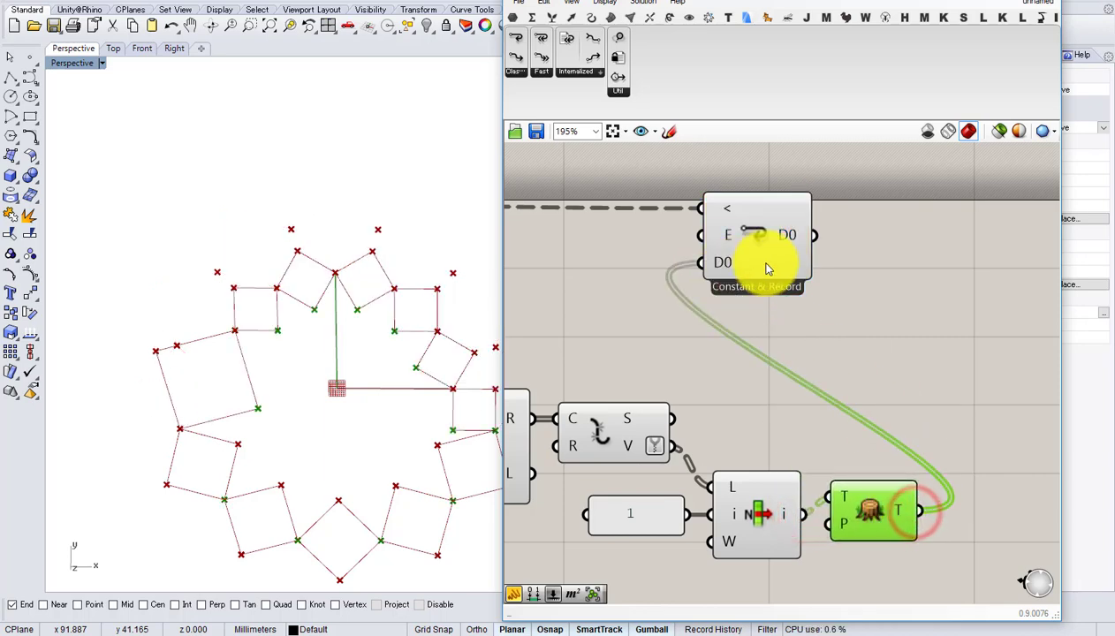
click(813, 249)
scroll(817, 251, down, 1)
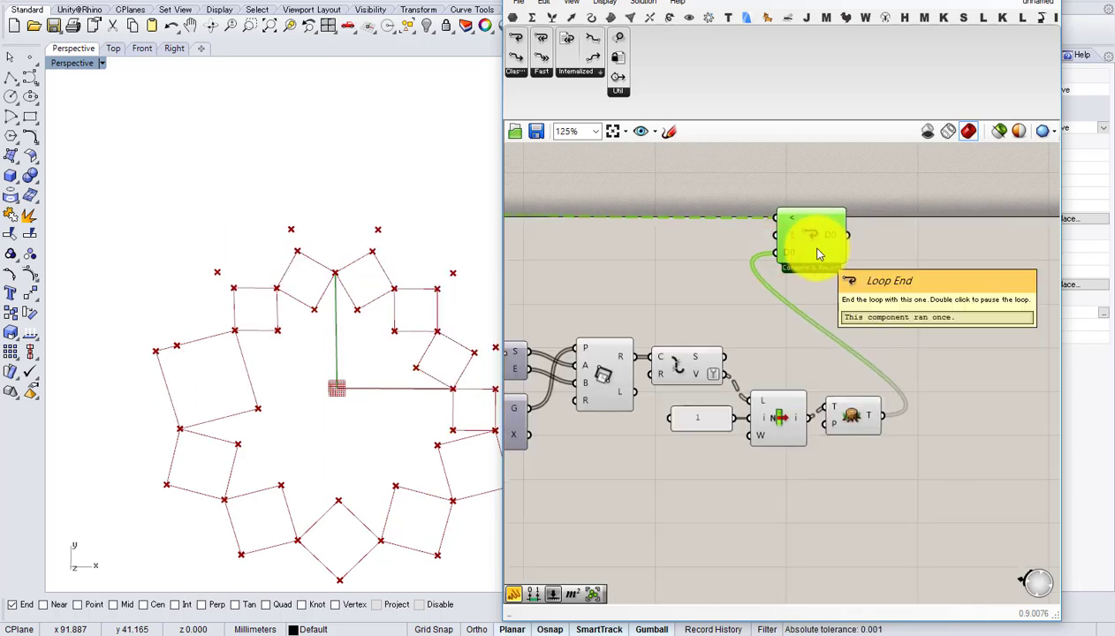
- Rerun the loop from Loop Start with Repeat at 1 and inspect Loop Start's D0 output data
right_drag(771, 241, 961, 246)
scroll(962, 245, down, 2)
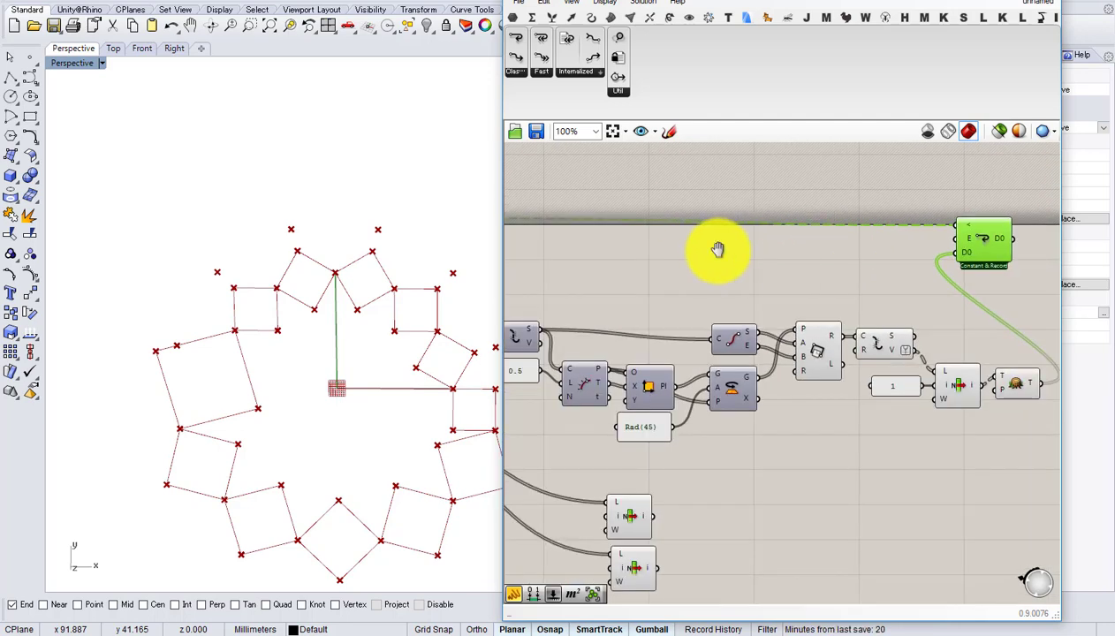
right_drag(719, 251, 1052, 276)
scroll(769, 258, up, 1)
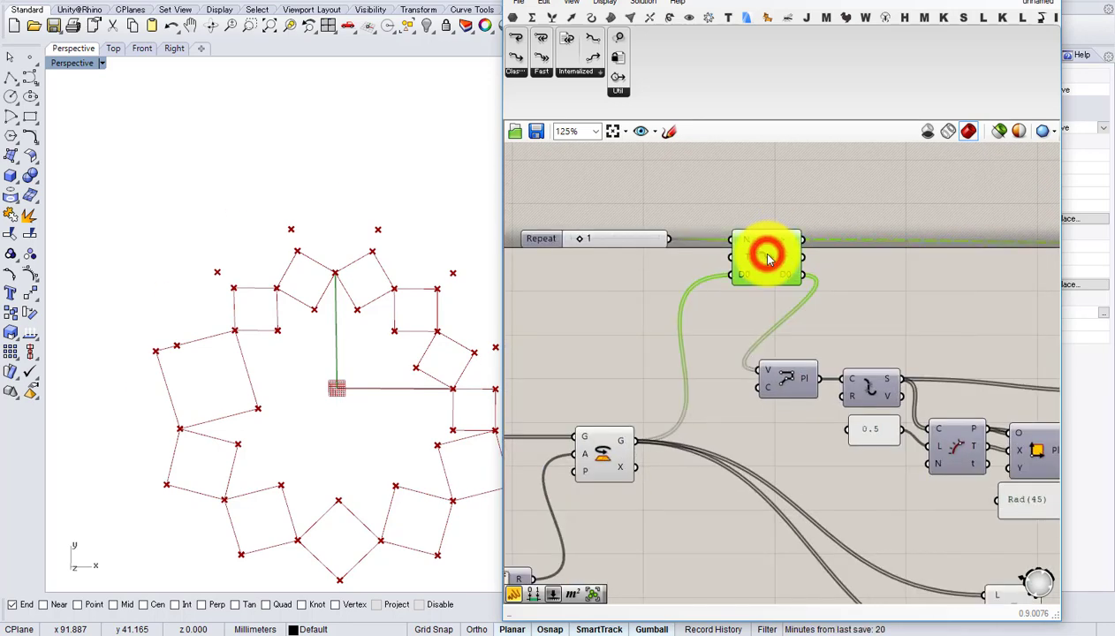
double_click(767, 258)
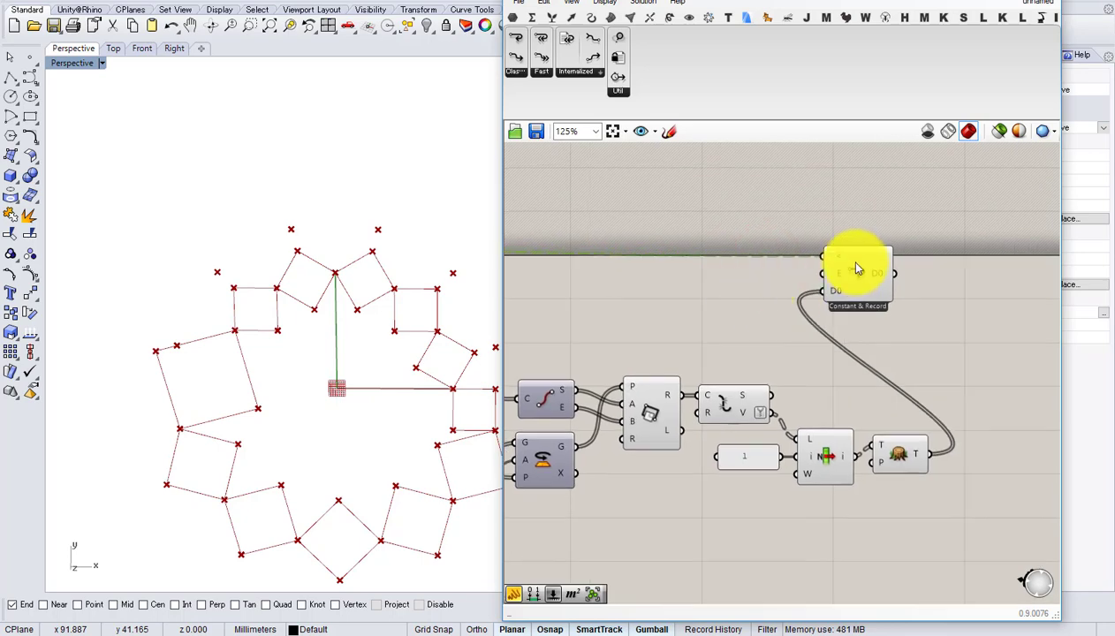
right_click(855, 269)
click(764, 325)
right_drag(764, 324, 913, 313)
scroll(912, 313, down, 1)
scroll(985, 290, down, 1)
right_drag(659, 298, 826, 296)
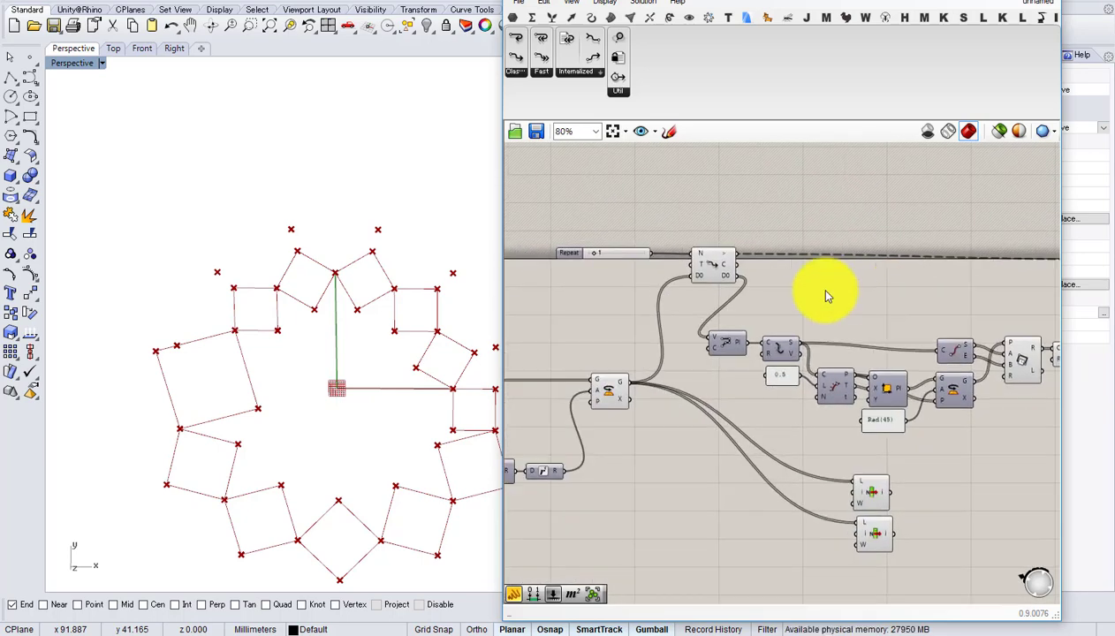
scroll(711, 286, up, 3)
mouse_move(754, 271)
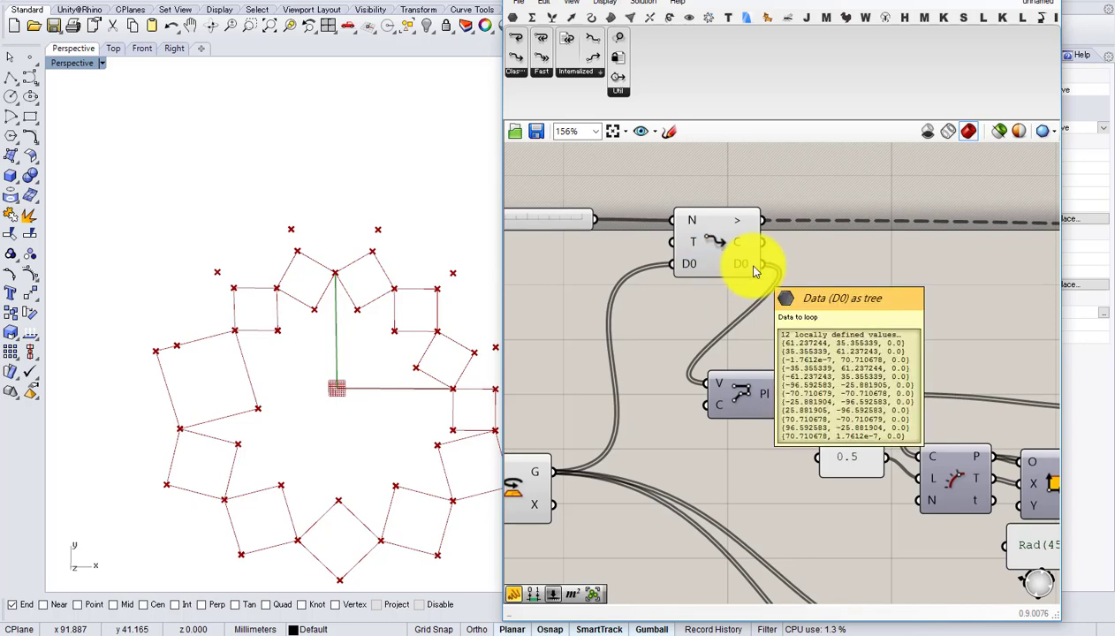
- Set the Repeat slider to 2 and check Loop Start's D0 output and the component chain through to Loop End
right_drag(624, 255, 759, 274)
scroll(604, 235, up, 2)
drag(604, 233, 609, 229)
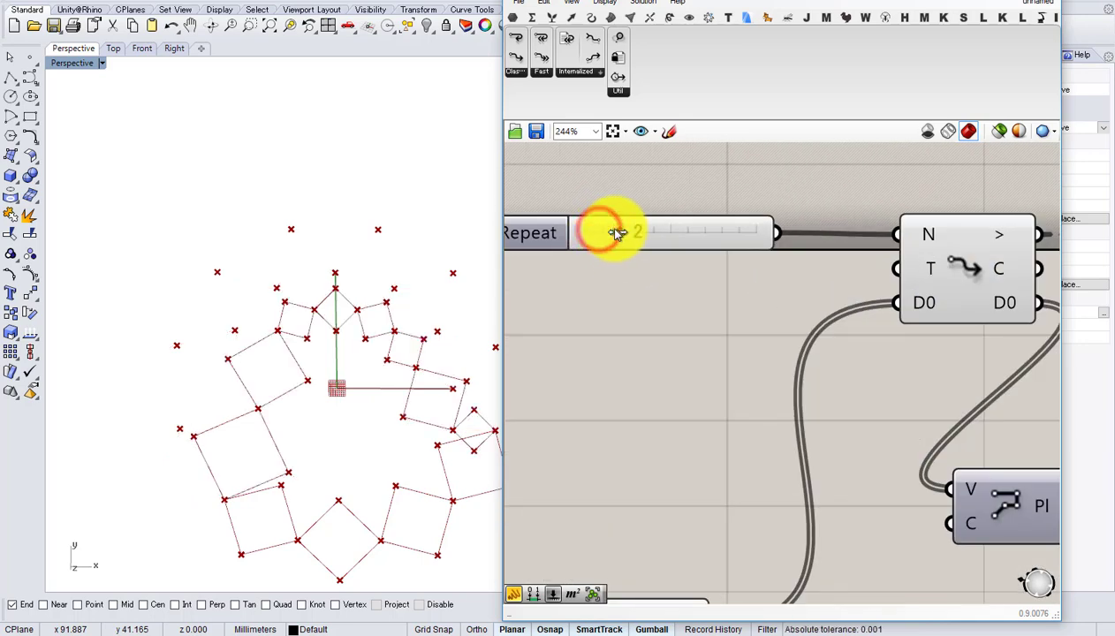
scroll(604, 265, down, 2)
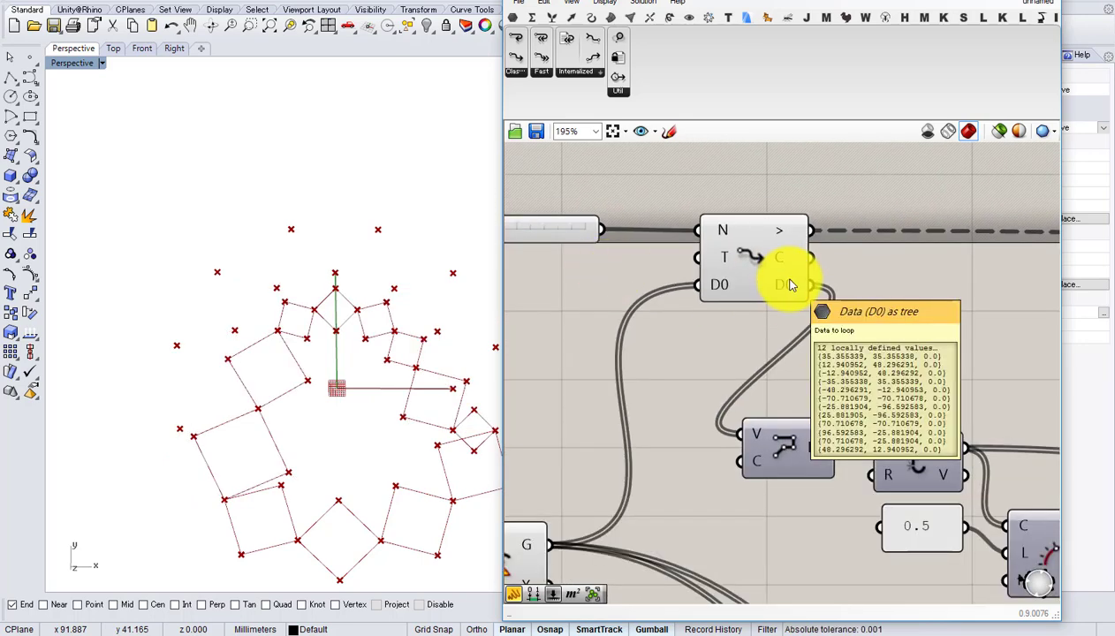
scroll(667, 273, down, 4)
right_drag(710, 323, 626, 327)
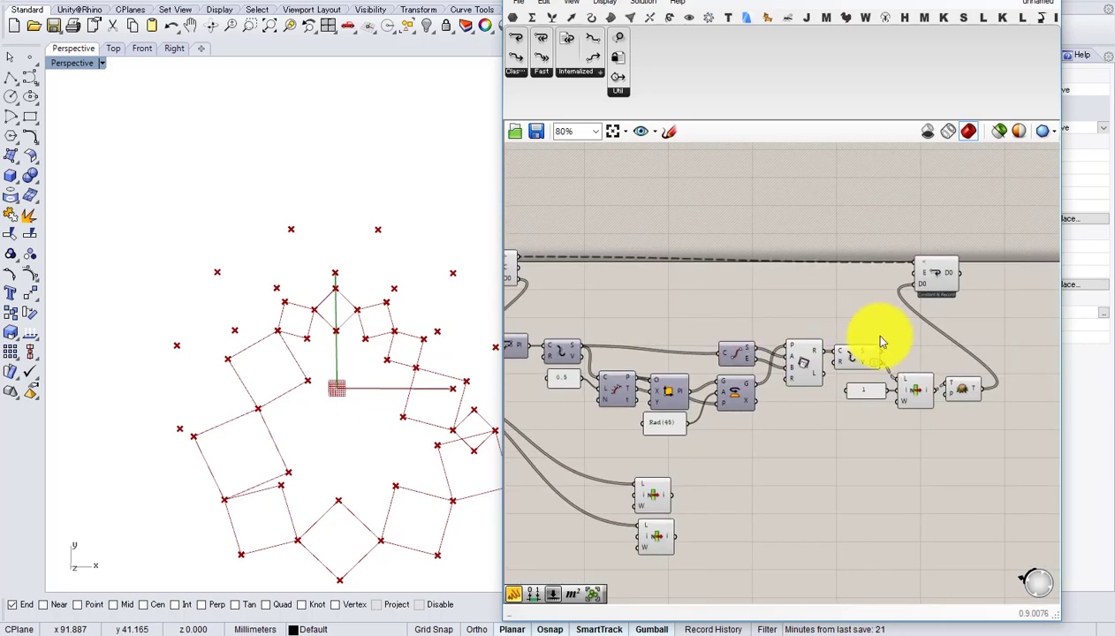
right_drag(913, 338, 1030, 328)
scroll(828, 350, up, 1)
scroll(828, 314, down, 2)
scroll(677, 298, up, 1)
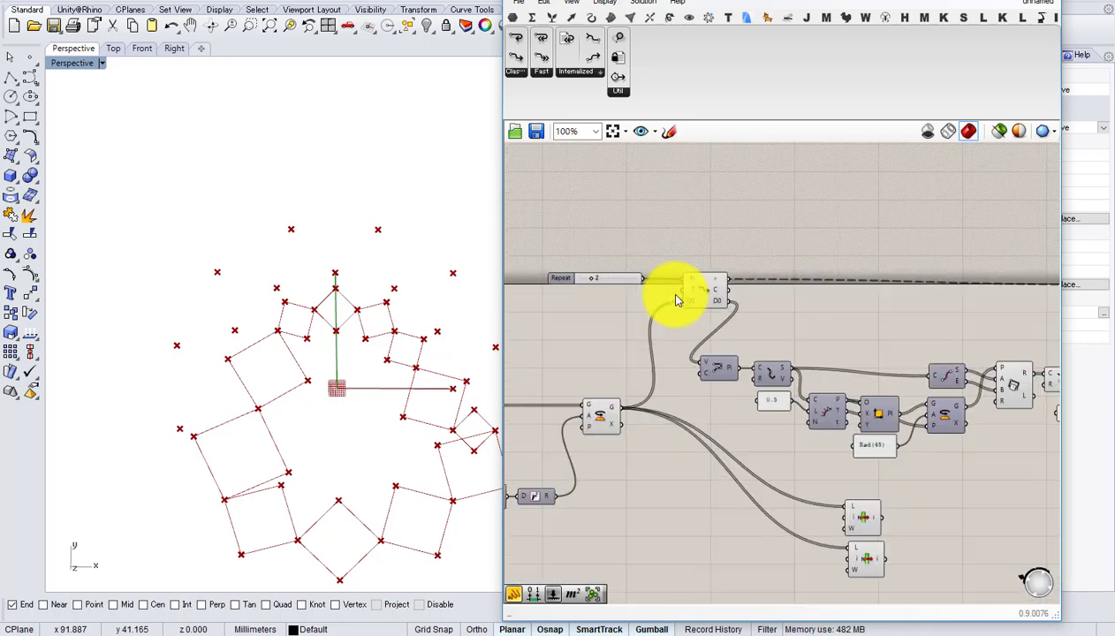
- Test the loop with Repeat at 0, set Repeat to 1, and rerun the loop from Loop Start
right_drag(677, 299, 781, 307)
scroll(715, 297, up, 3)
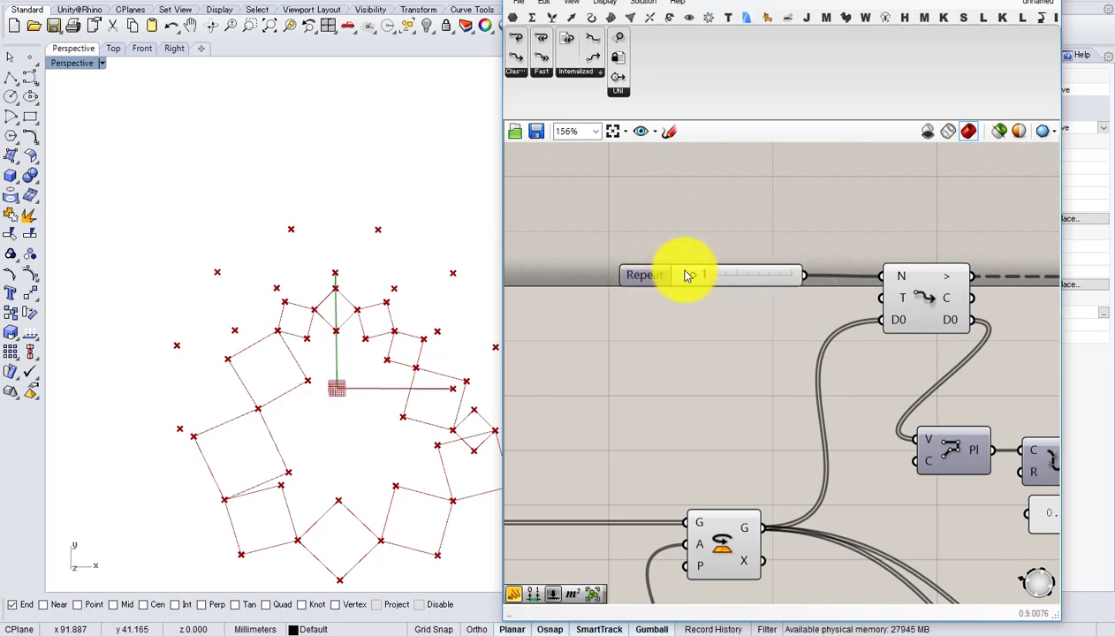
double_click(923, 299)
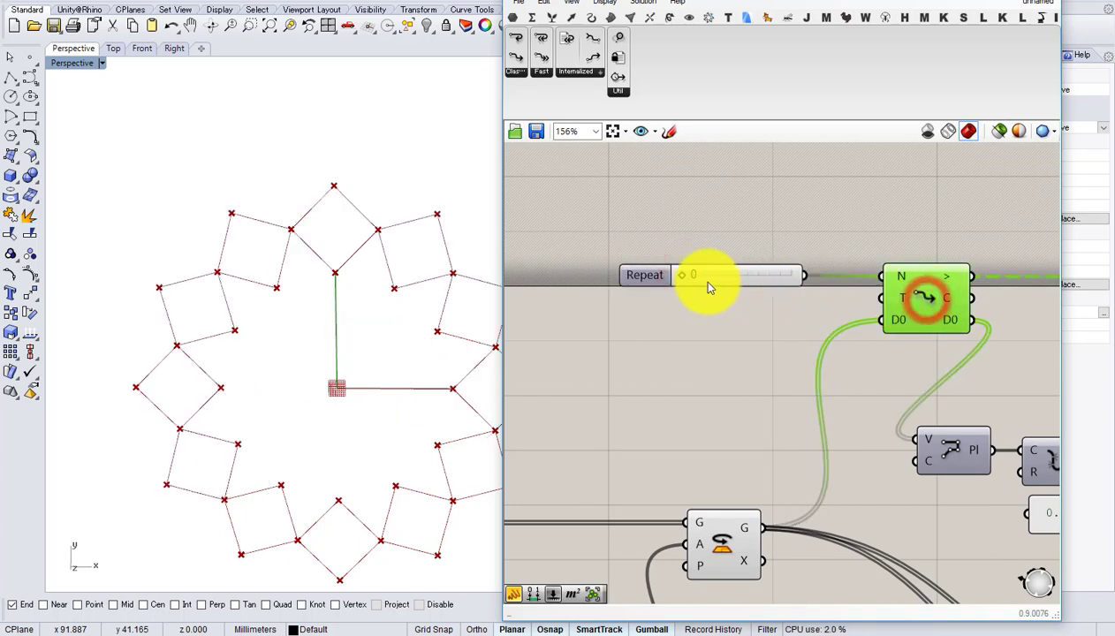
drag(682, 277, 689, 275)
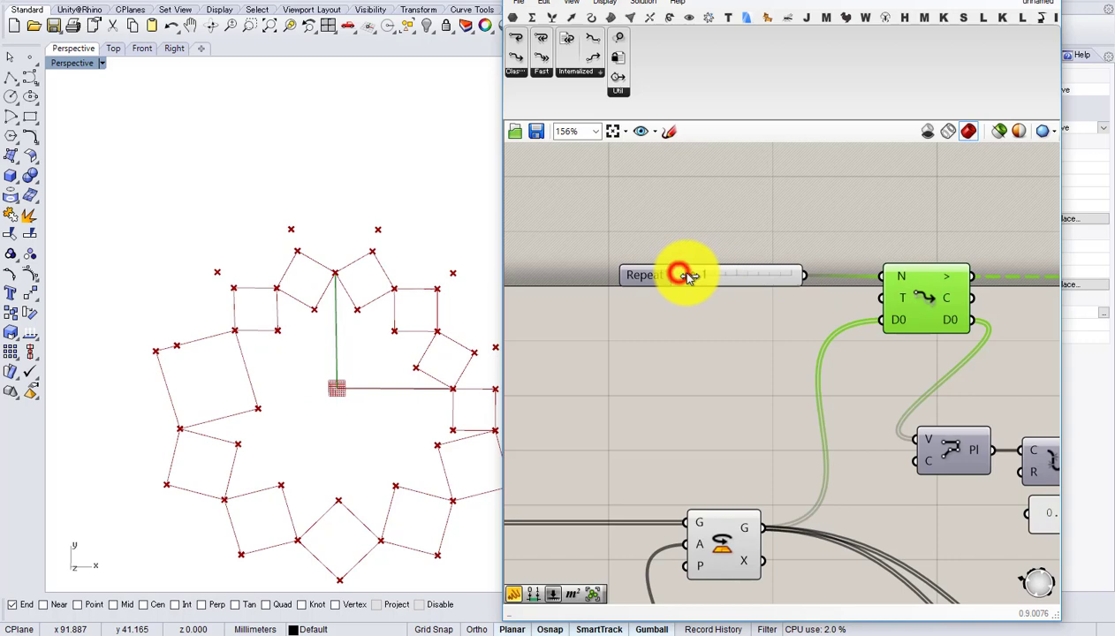
double_click(920, 294)
- Inspect Loop Start's D0 points and follow the data through the rectangle and List Item components to Loop End
right_drag(970, 325, 771, 289)
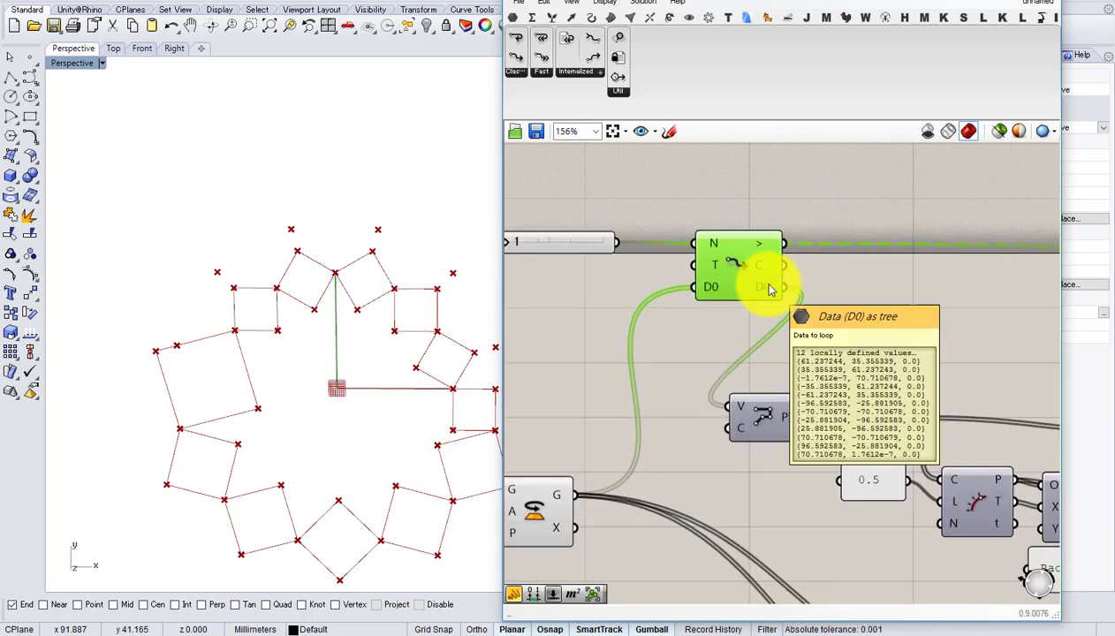
scroll(770, 289, down, 3)
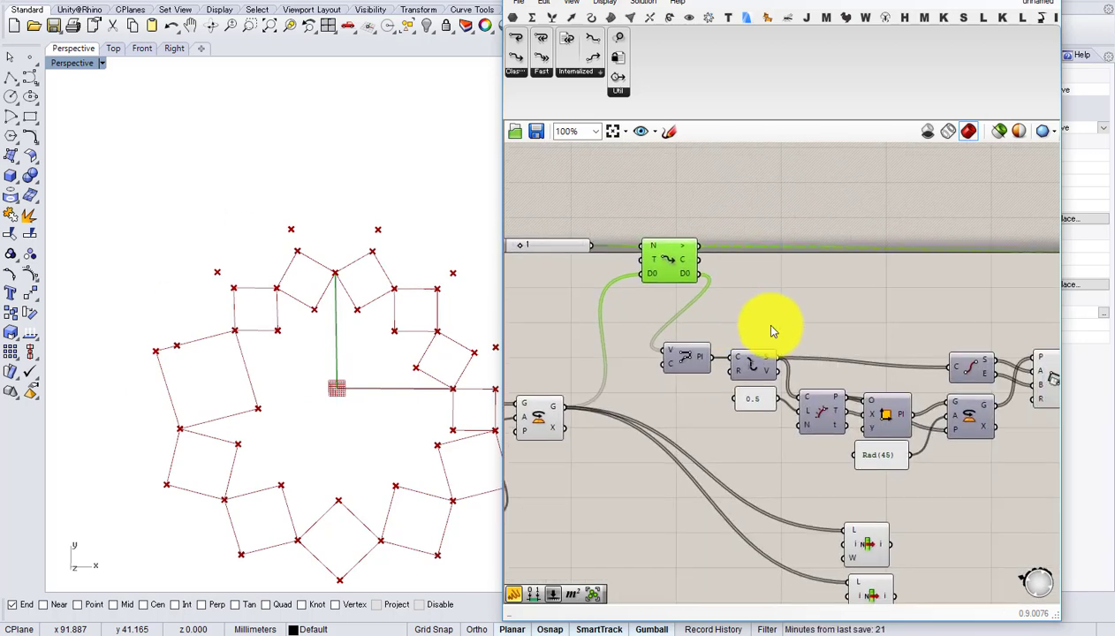
right_drag(999, 362, 829, 351)
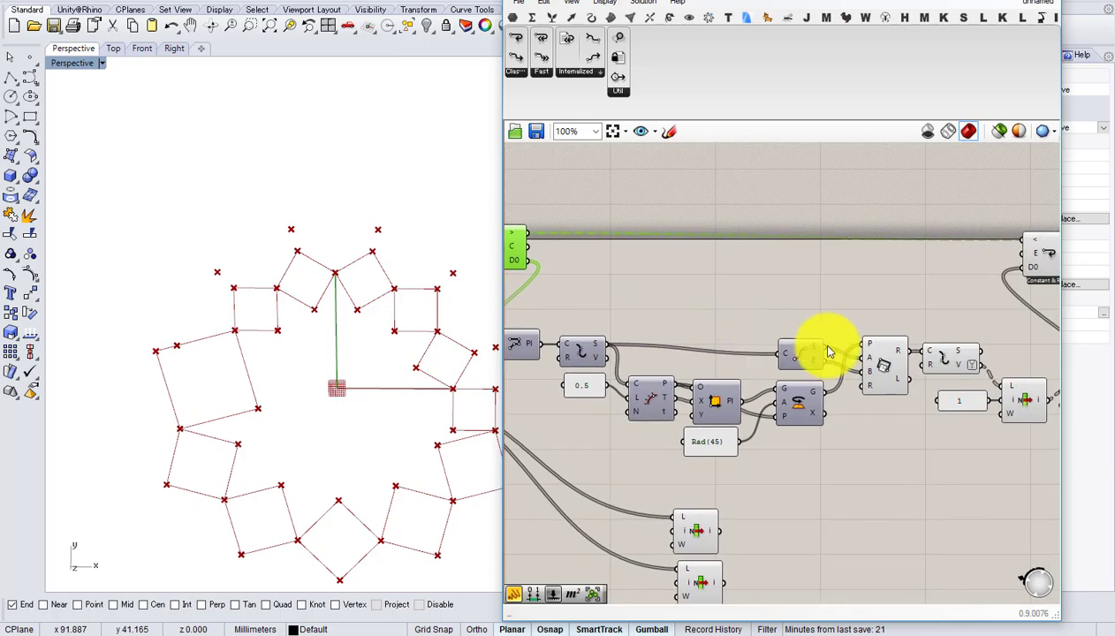
right_drag(941, 356, 799, 351)
scroll(922, 327, down, 1)
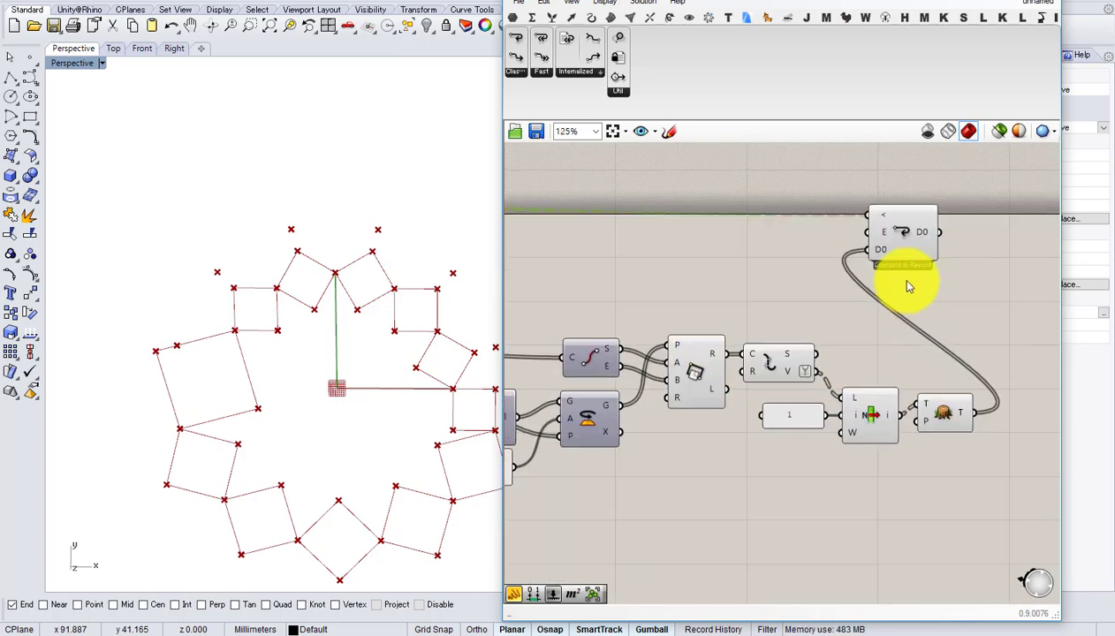
- Reposition the Loop End component, and shift the whole component network lower on the canvas
drag(901, 240, 957, 254)
drag(995, 399, 468, 194)
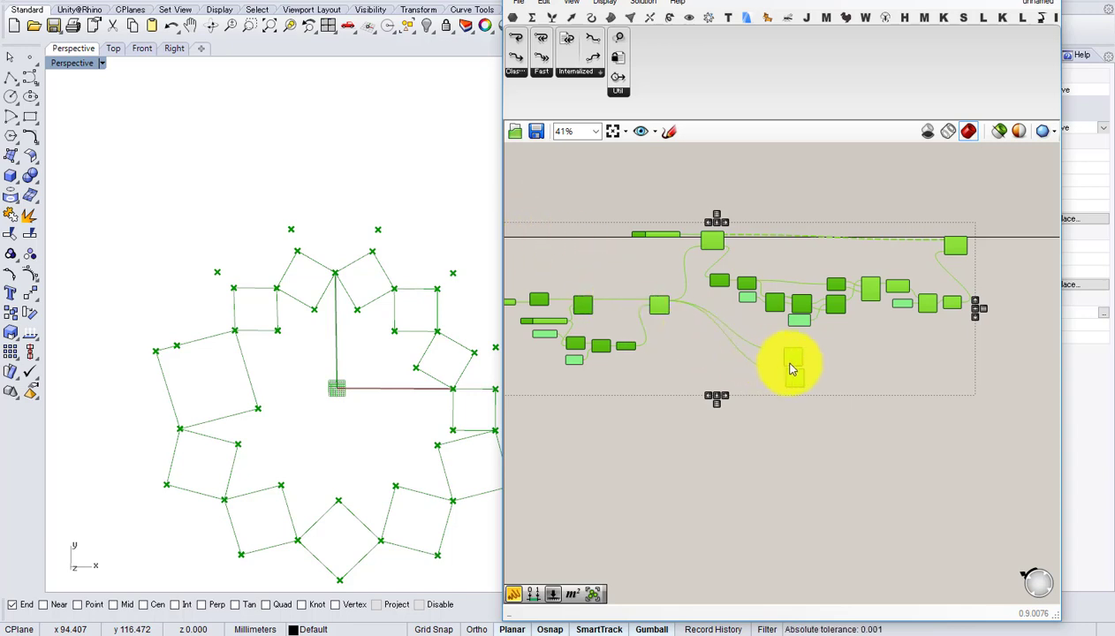
drag(796, 356, 798, 416)
click(872, 416)
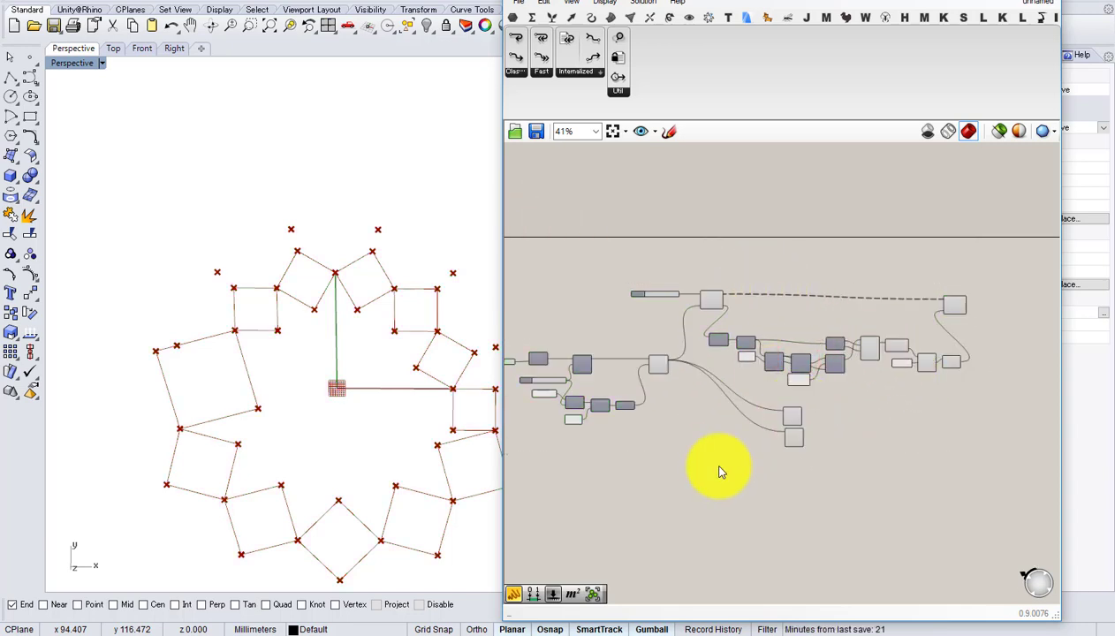
mouse_move(515, 634)
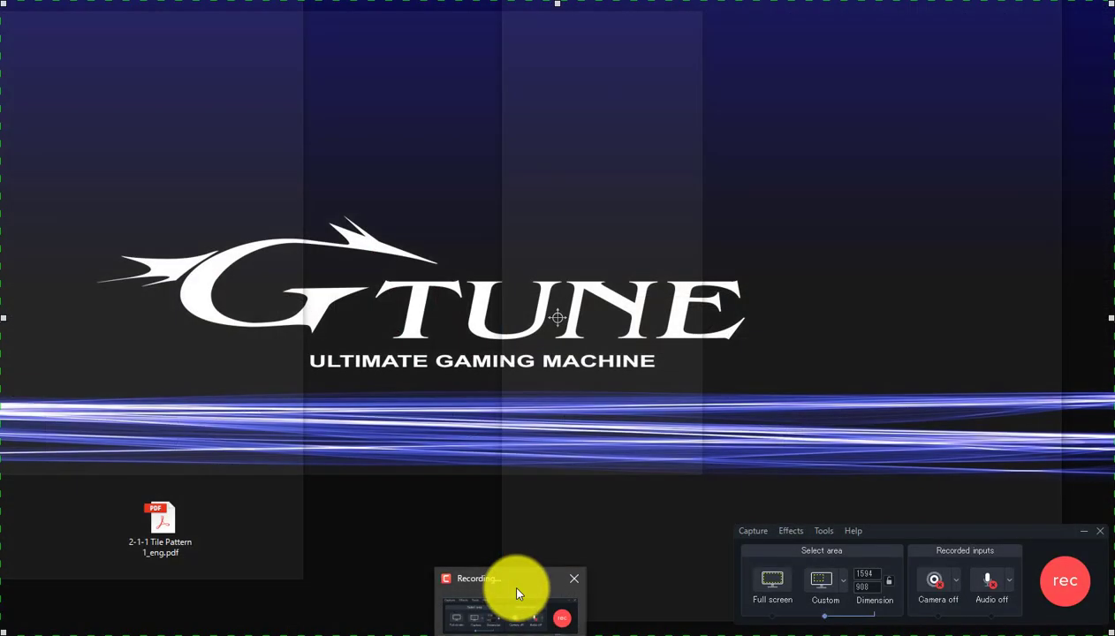
click(517, 589)
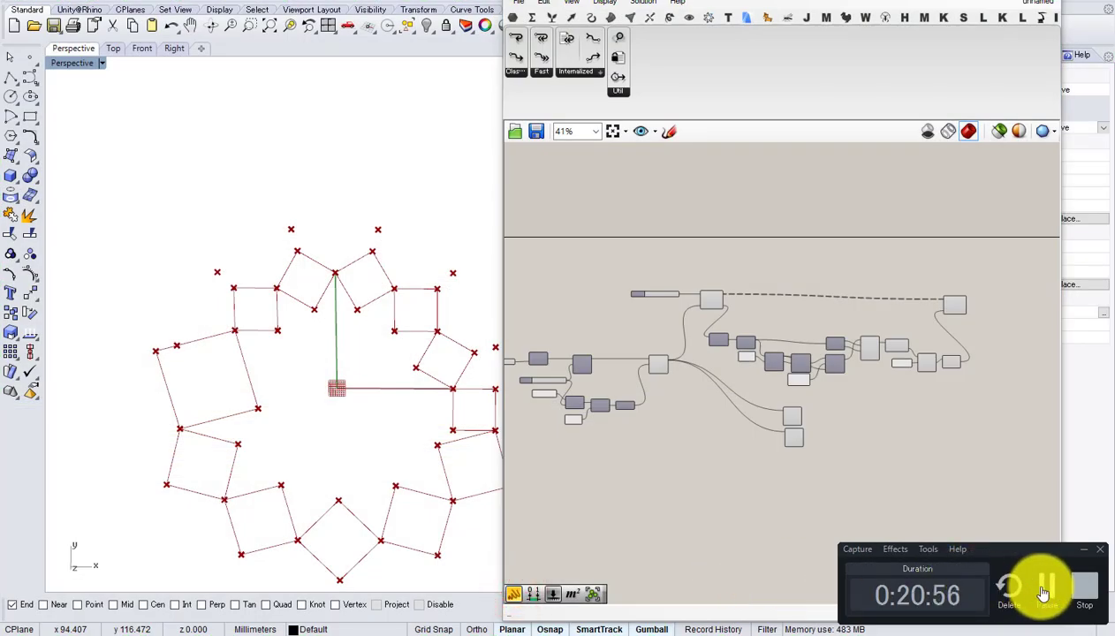
click(916, 484)
- Inspect the points in the Flatten Tree output and the Loop Start D0 output
scroll(857, 424, up, 6)
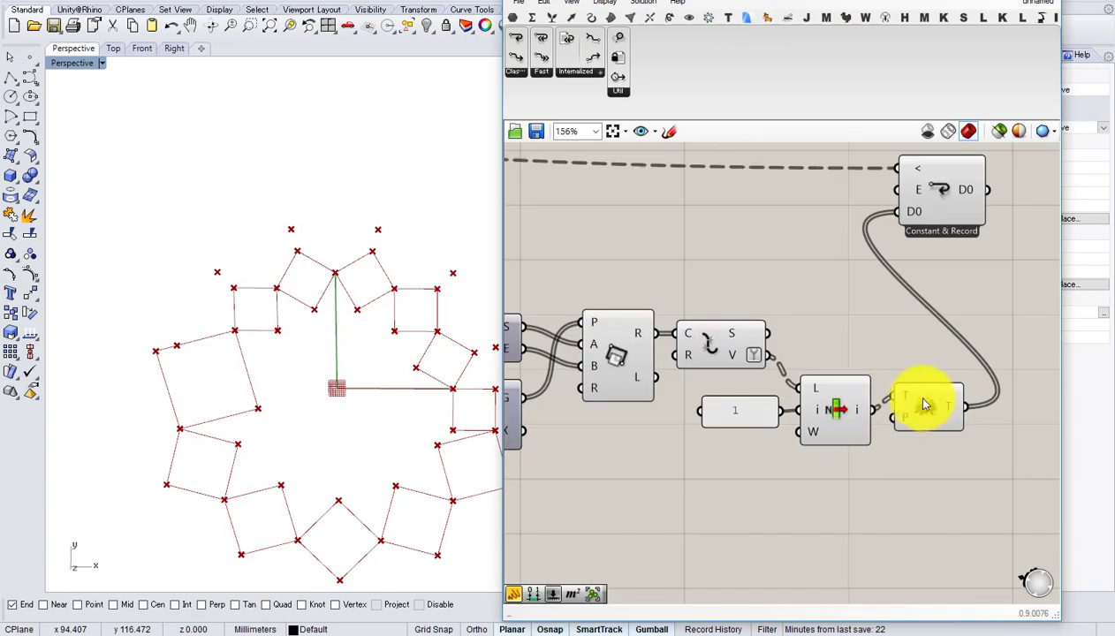
mouse_move(955, 413)
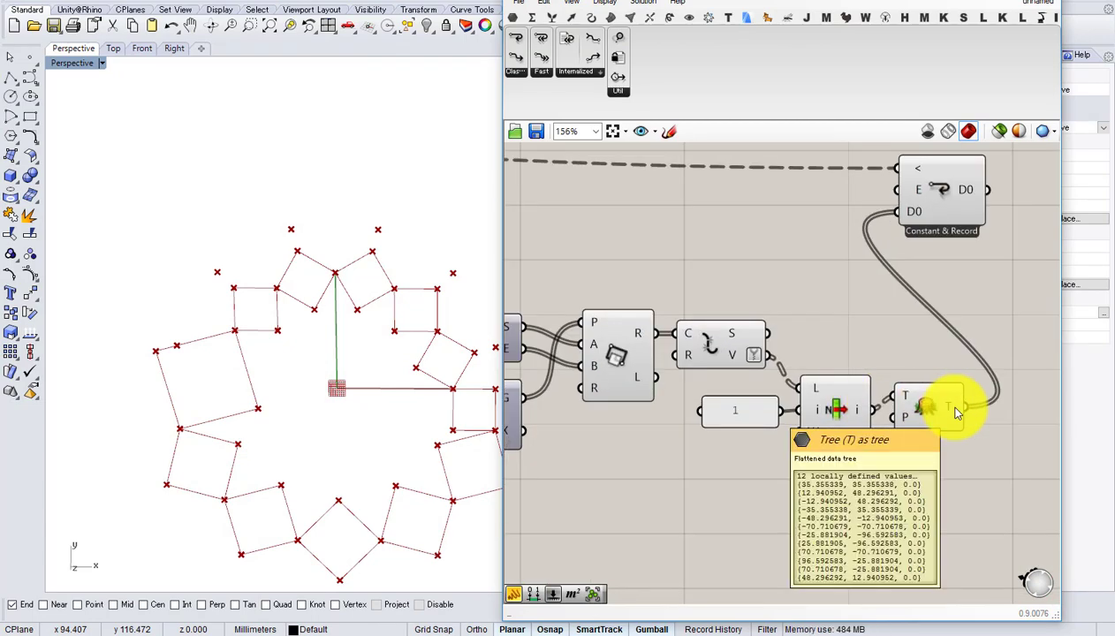
scroll(955, 413, down, 5)
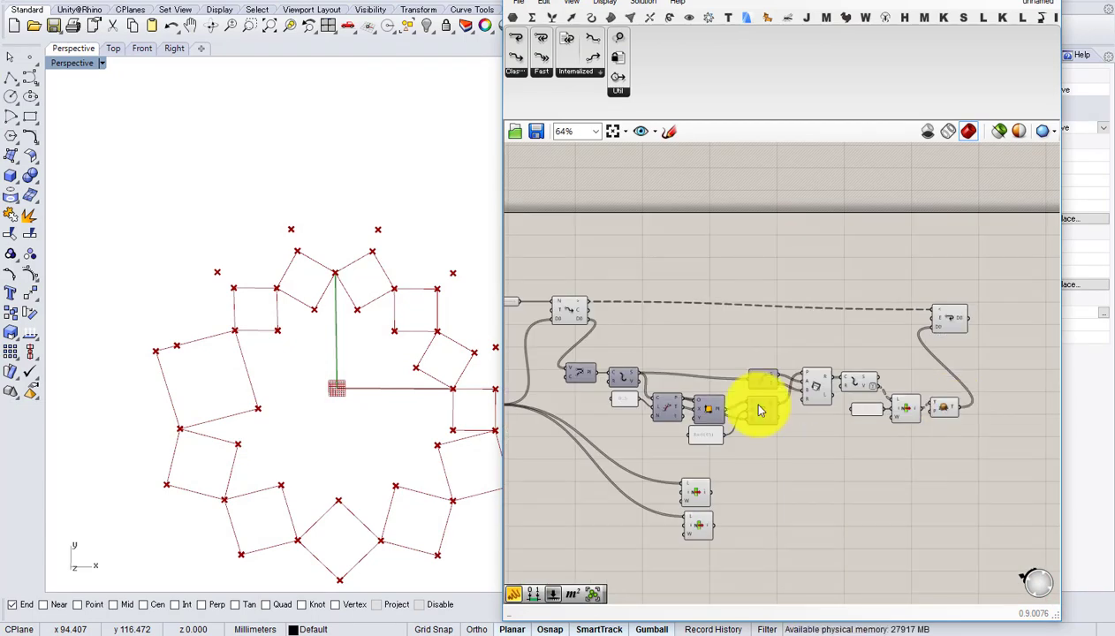
scroll(758, 363, up, 5)
mouse_move(655, 281)
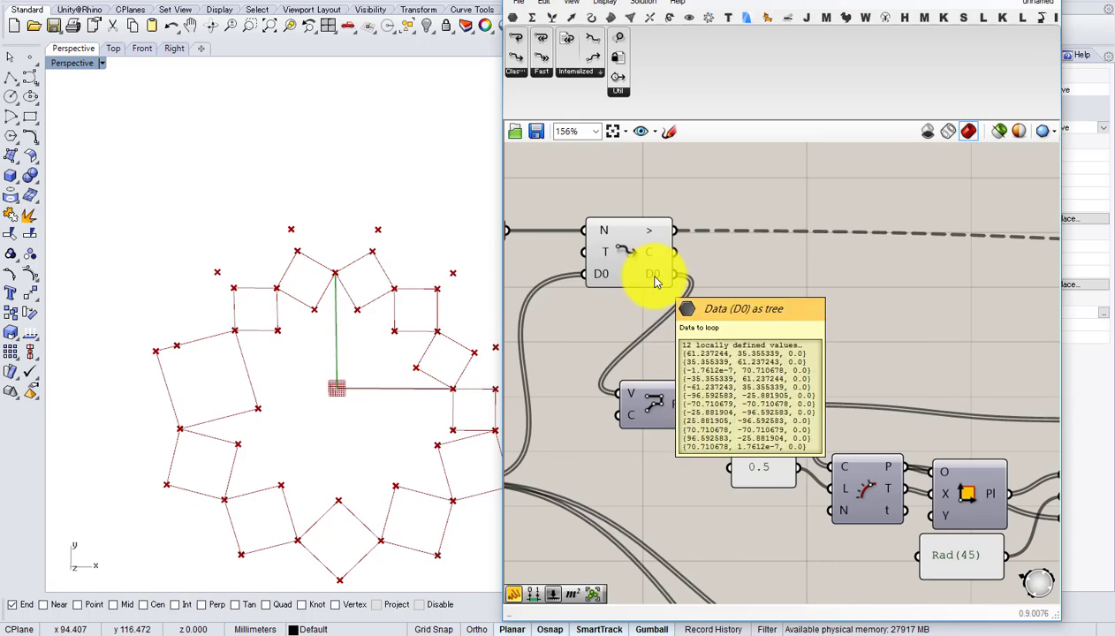
scroll(655, 281, down, 5)
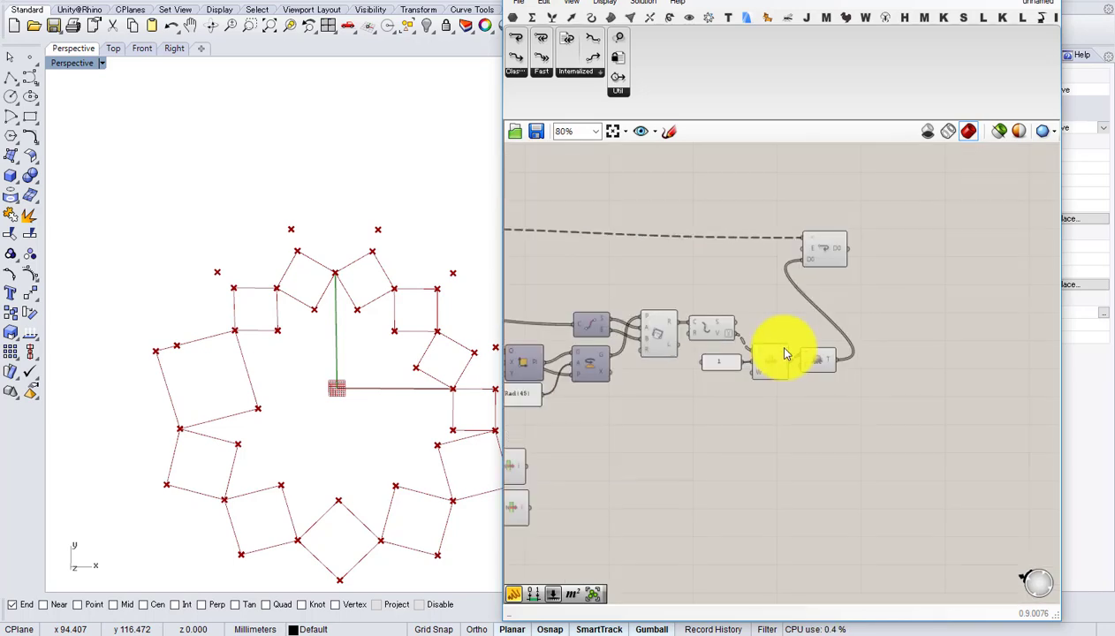
scroll(804, 367, up, 2)
mouse_move(850, 362)
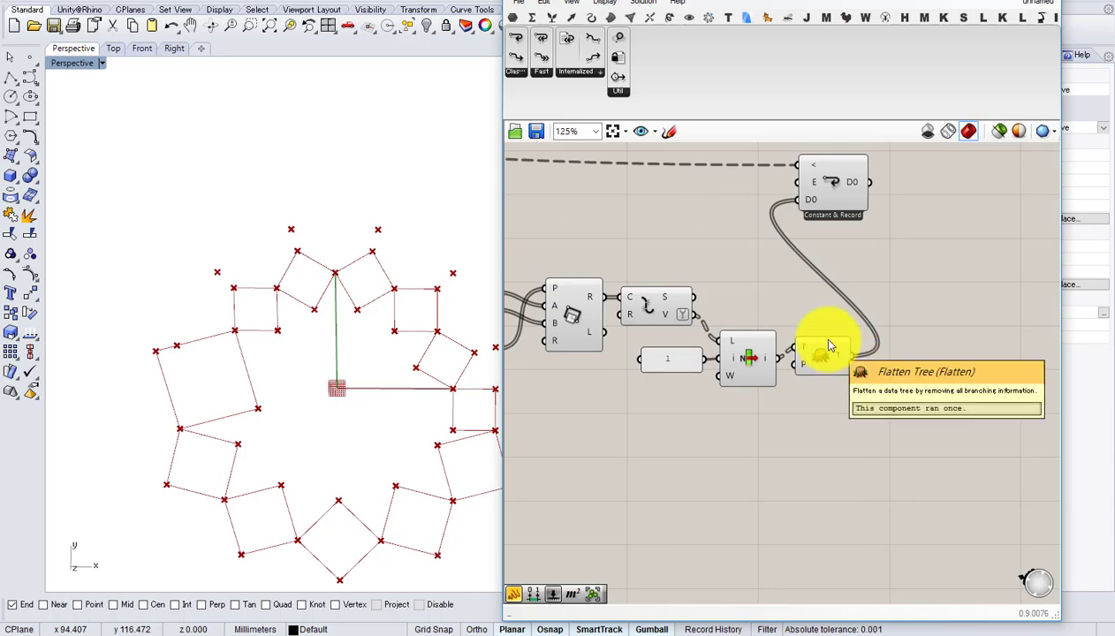
- Set the Repeat slider feeding the Loop Start component to 0
right_drag(683, 321, 913, 363)
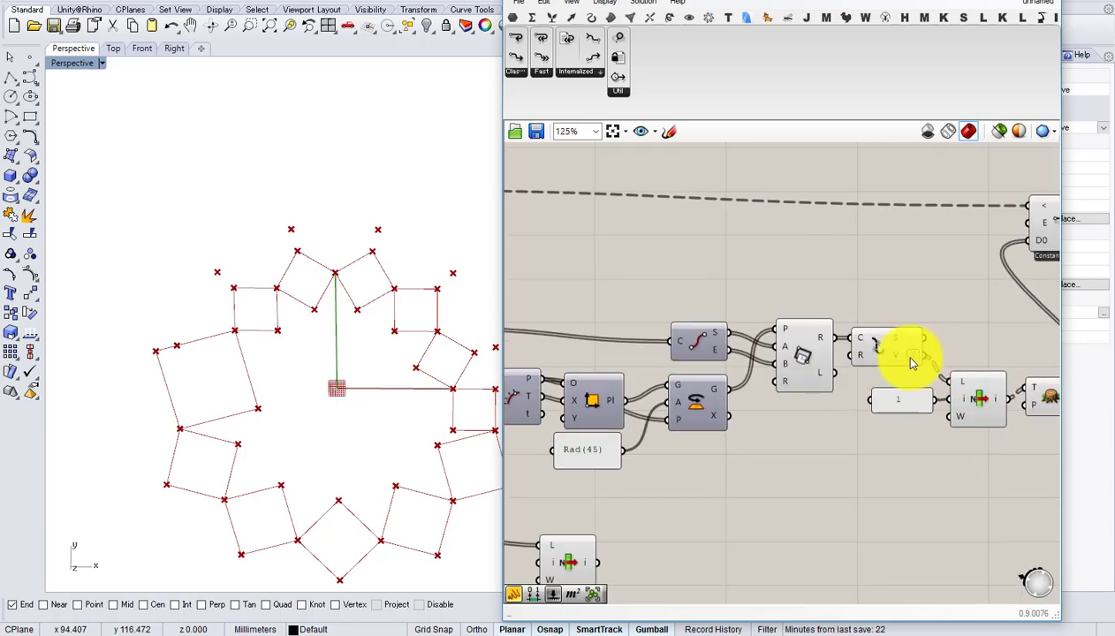
scroll(908, 359, down, 2)
right_drag(694, 333, 762, 339)
scroll(652, 274, up, 5)
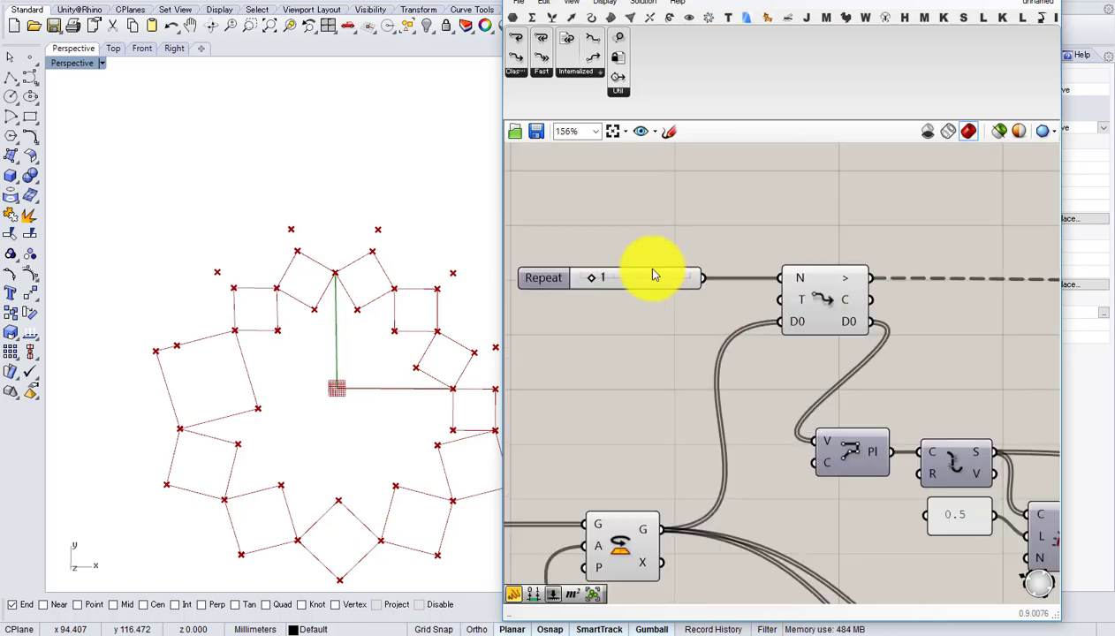
drag(576, 283, 608, 287)
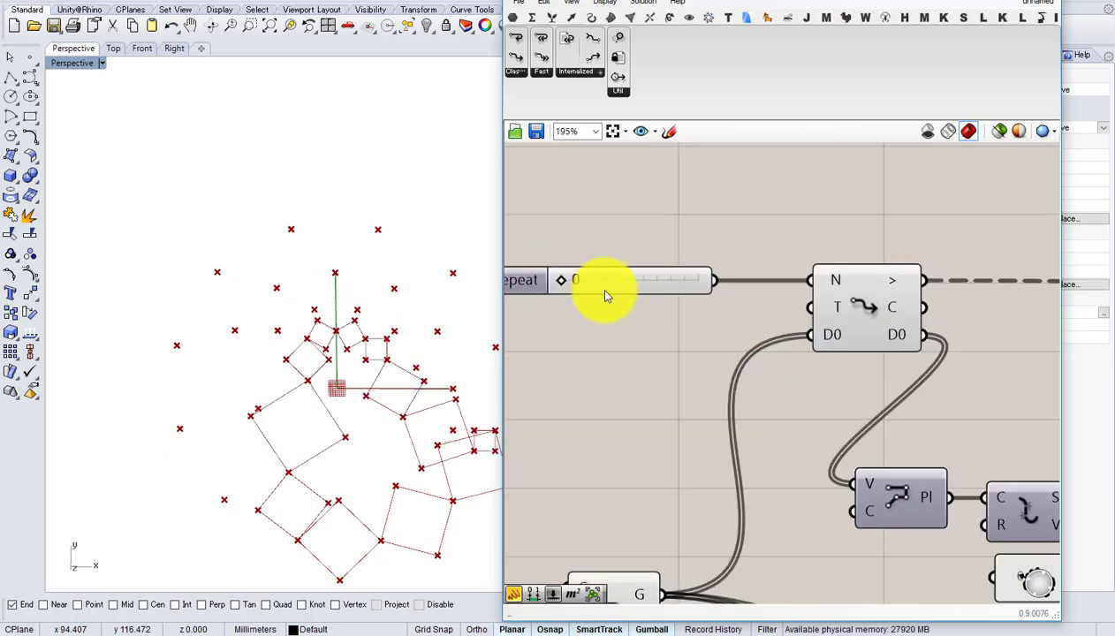
- Turn off data recording on the Loop End component so it gives constant output
scroll(599, 290, down, 2)
scroll(572, 287, up, 2)
scroll(557, 296, down, 3)
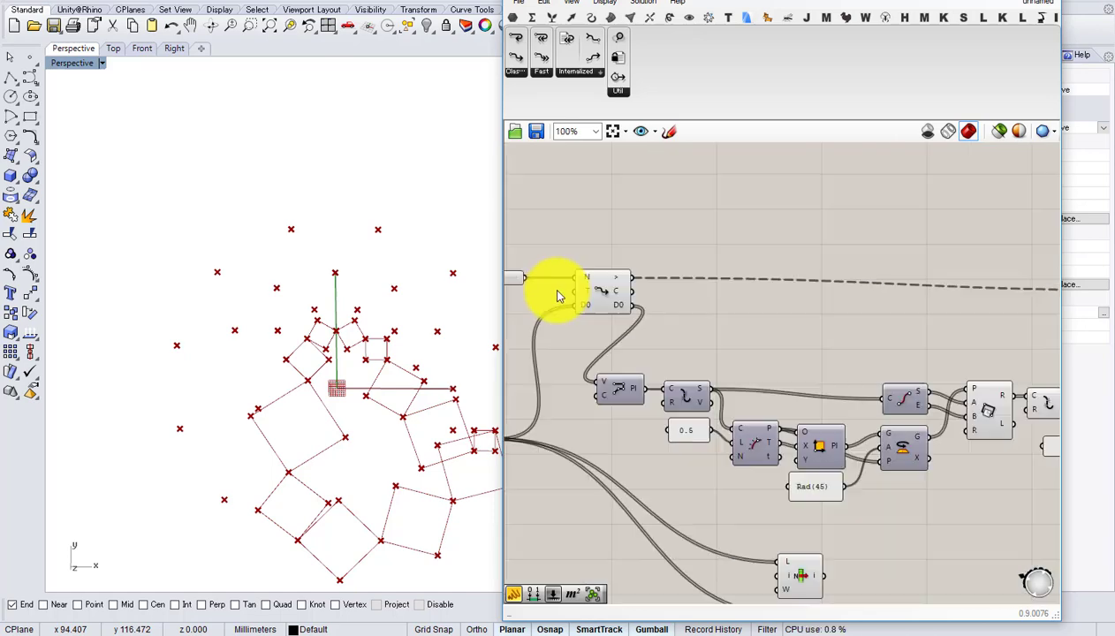
scroll(747, 324, up, 4)
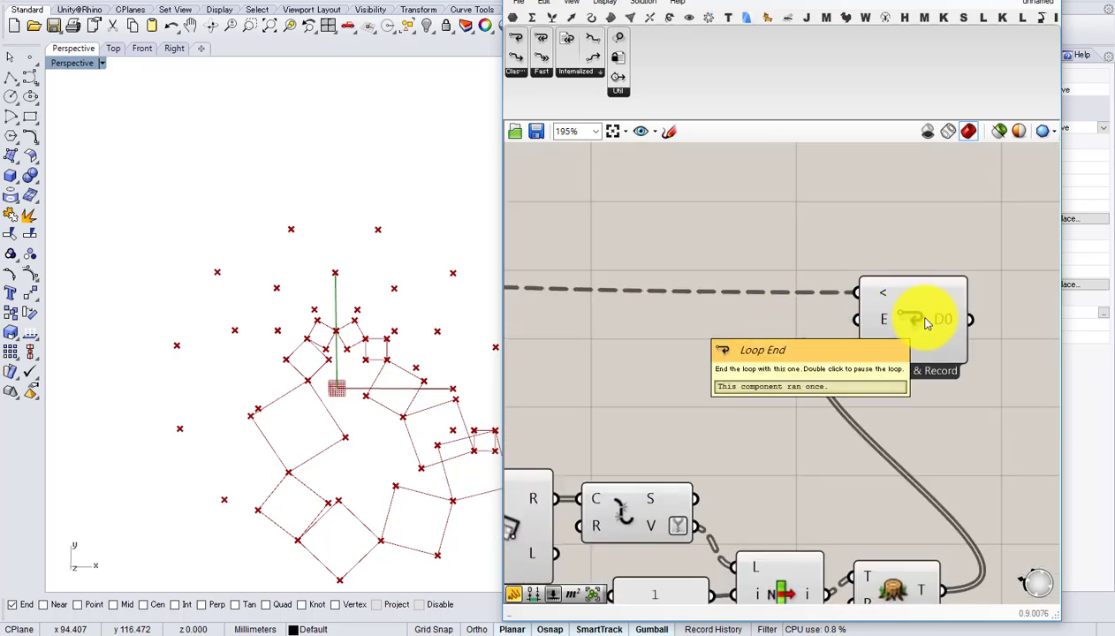
right_click(916, 319)
click(958, 449)
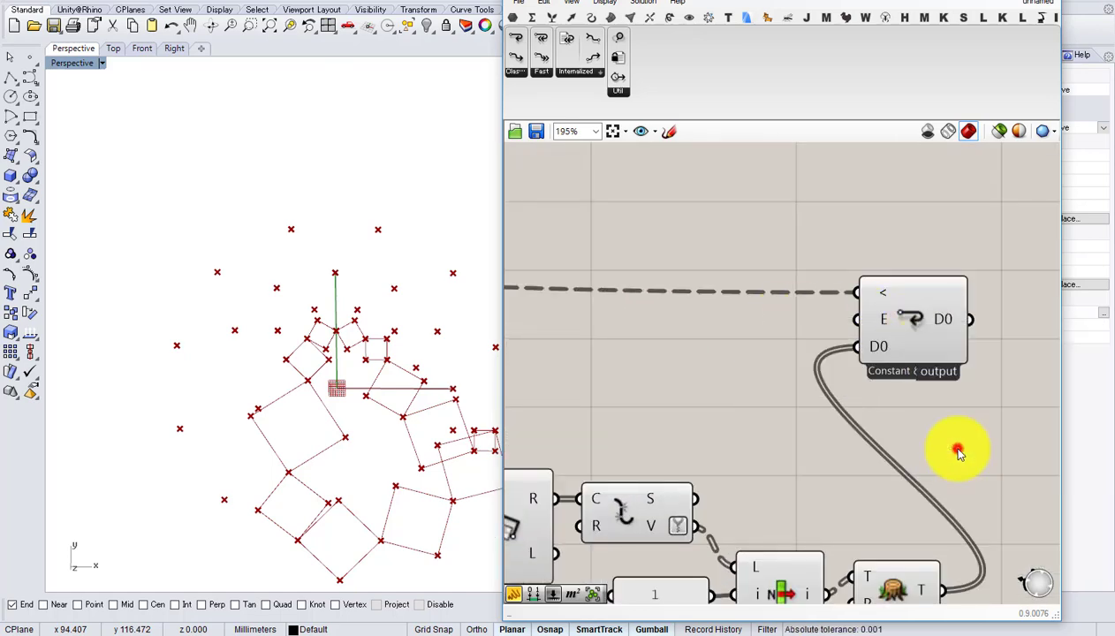
- Set the Repeat slider feeding the Loop Start component to 1
right_drag(915, 435, 911, 354)
scroll(911, 354, down, 4)
right_drag(804, 343, 1056, 358)
scroll(730, 315, up, 3)
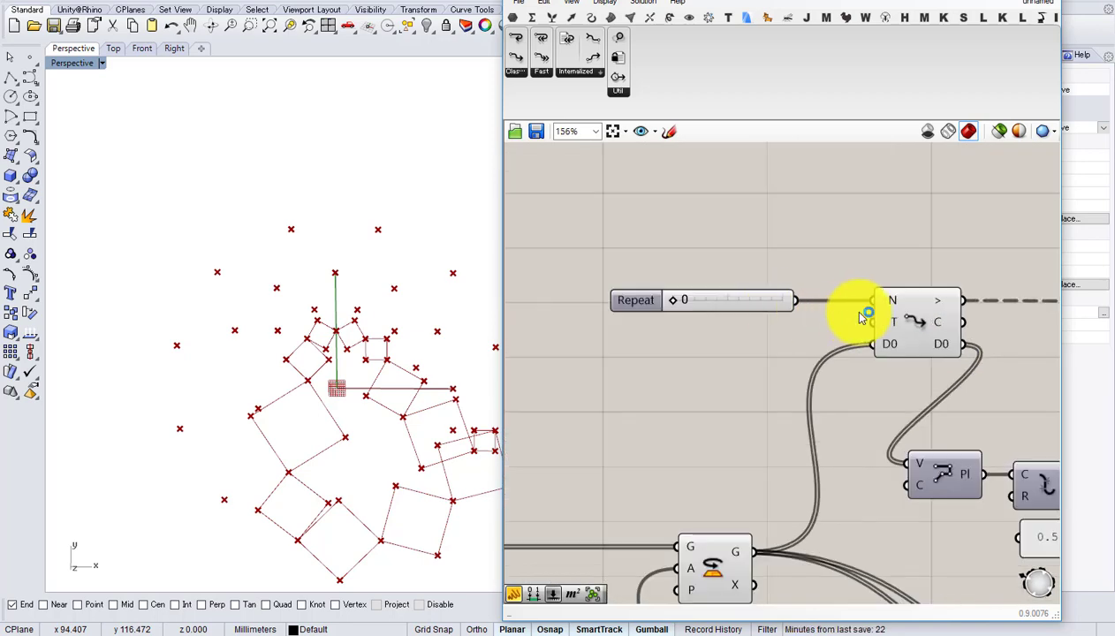
click(911, 320)
drag(674, 300, 688, 304)
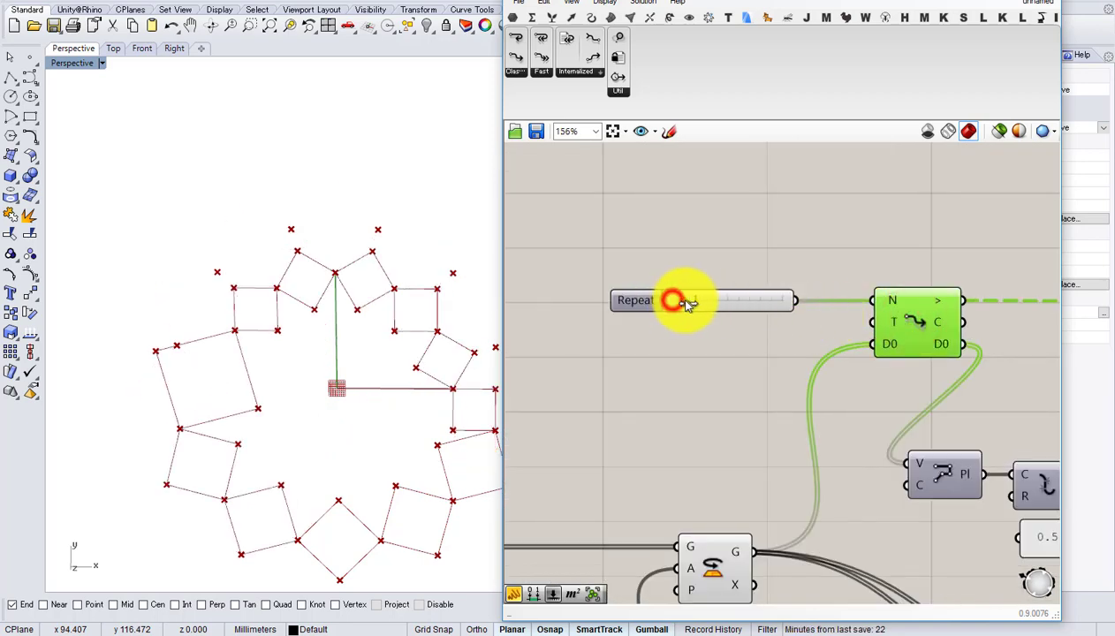
- Examine the Loop Start component and the Loop End component with its Exit input
right_drag(886, 322, 763, 327)
click(797, 326)
right_drag(842, 341, 680, 319)
scroll(680, 319, down, 5)
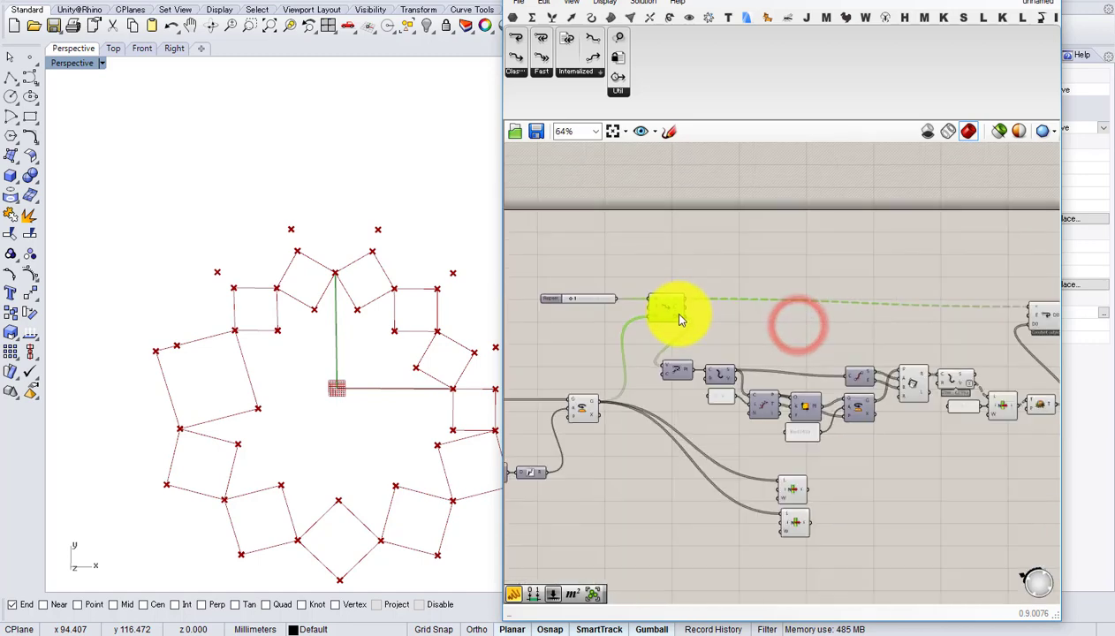
scroll(782, 323, up, 4)
scroll(676, 321, down, 2)
scroll(601, 328, up, 3)
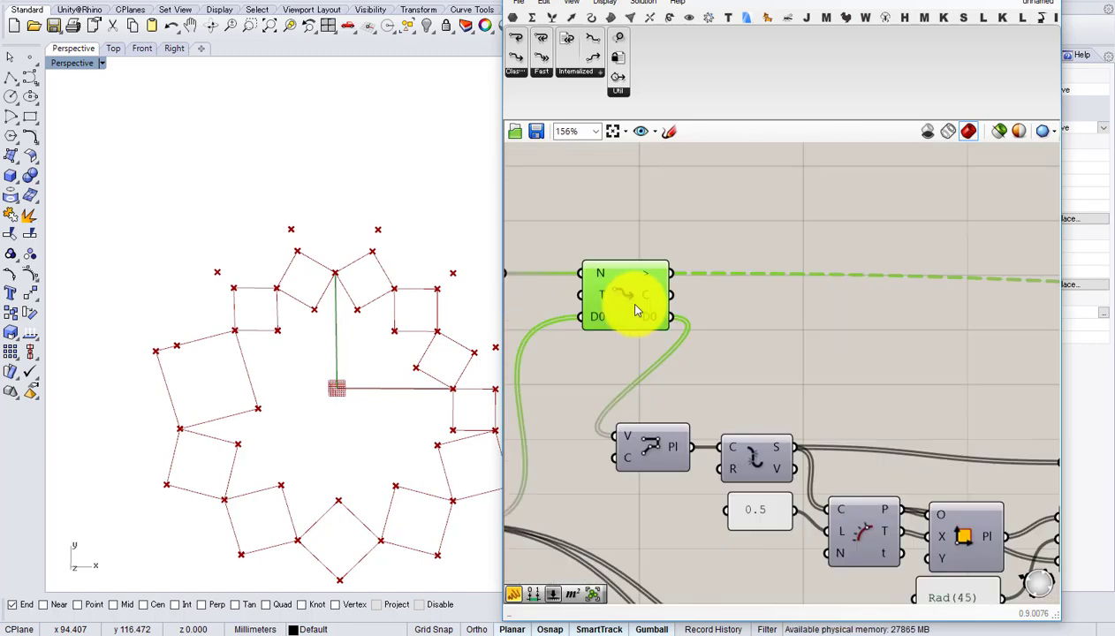
scroll(648, 306, down, 4)
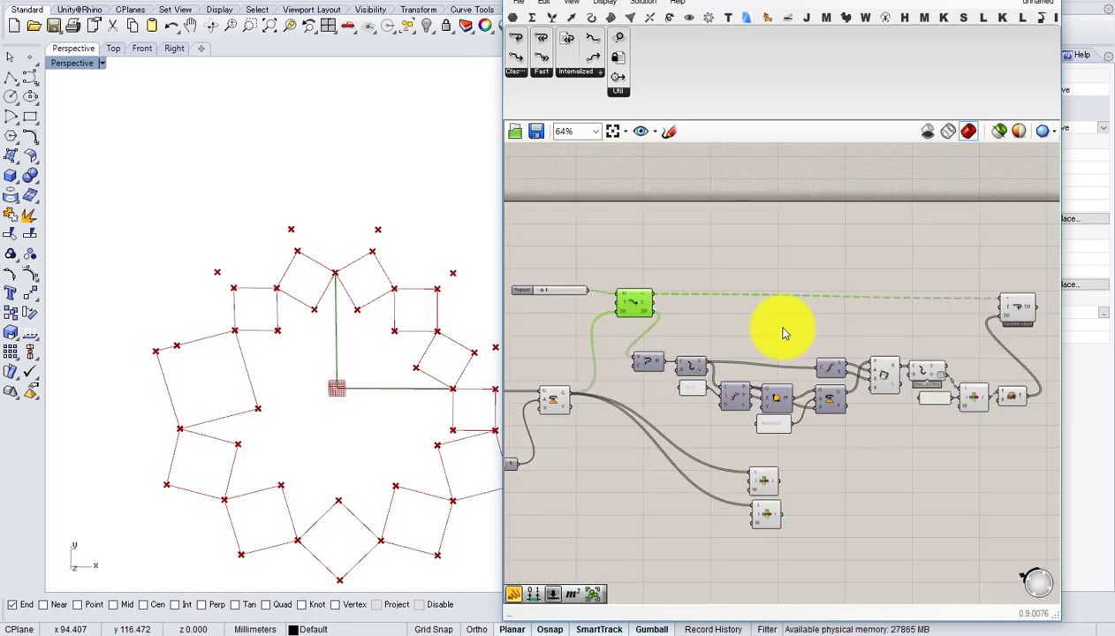
right_drag(1020, 321, 808, 323)
scroll(807, 323, up, 6)
mouse_move(746, 280)
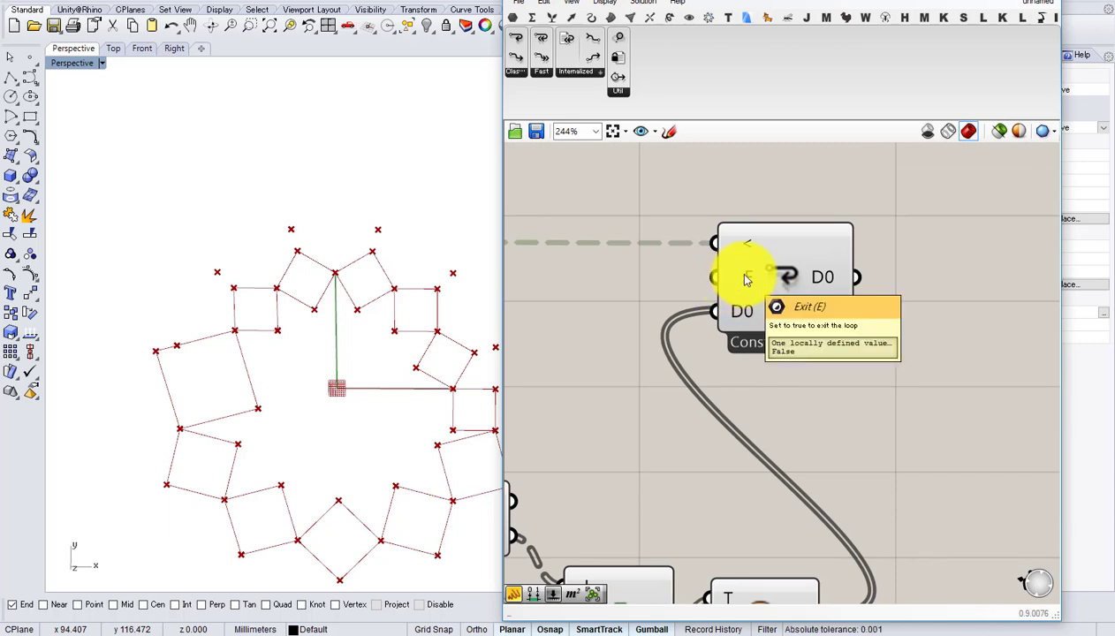
mouse_move(789, 278)
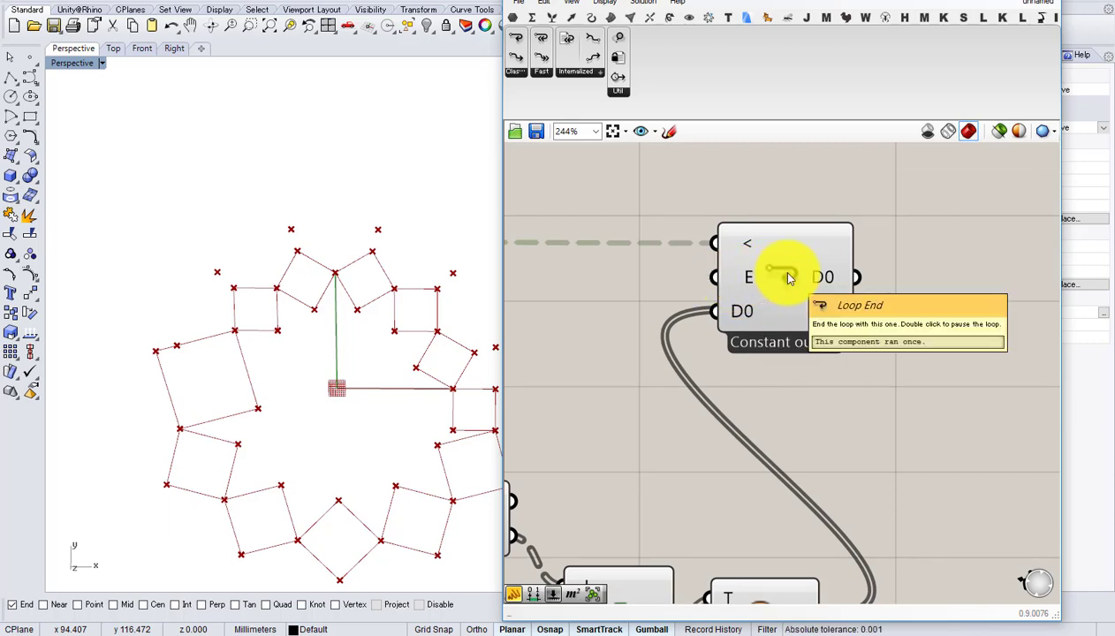
scroll(788, 276, down, 4)
- Add a Fast Loop Start and a Fast Loop End component above the existing loop
click(786, 273)
scroll(786, 273, down, 1)
right_drag(689, 269, 931, 267)
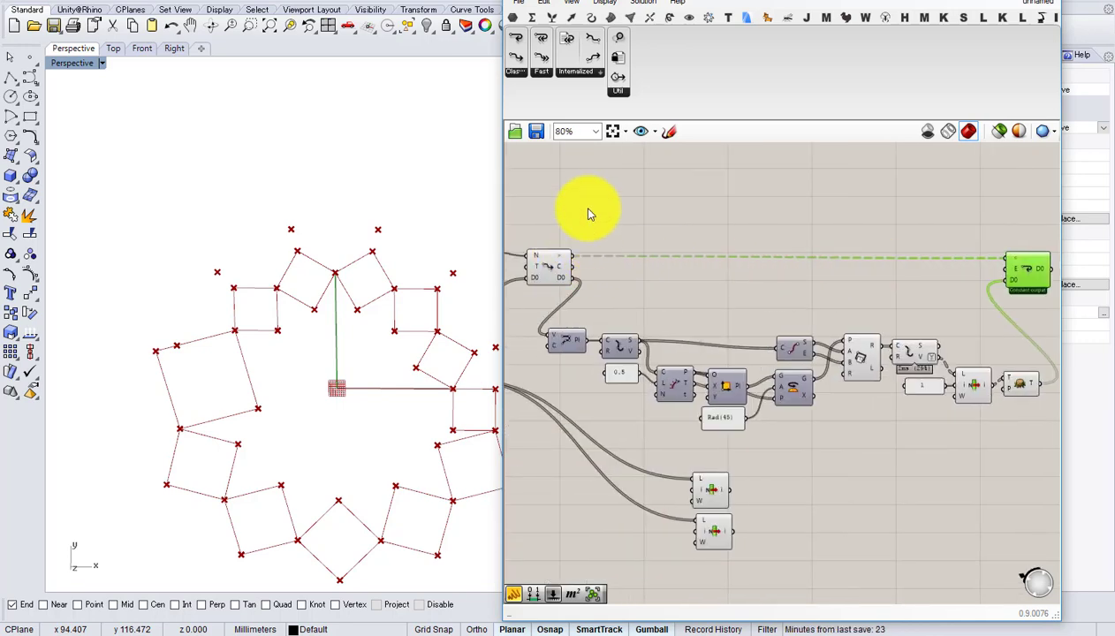
drag(568, 195, 569, 195)
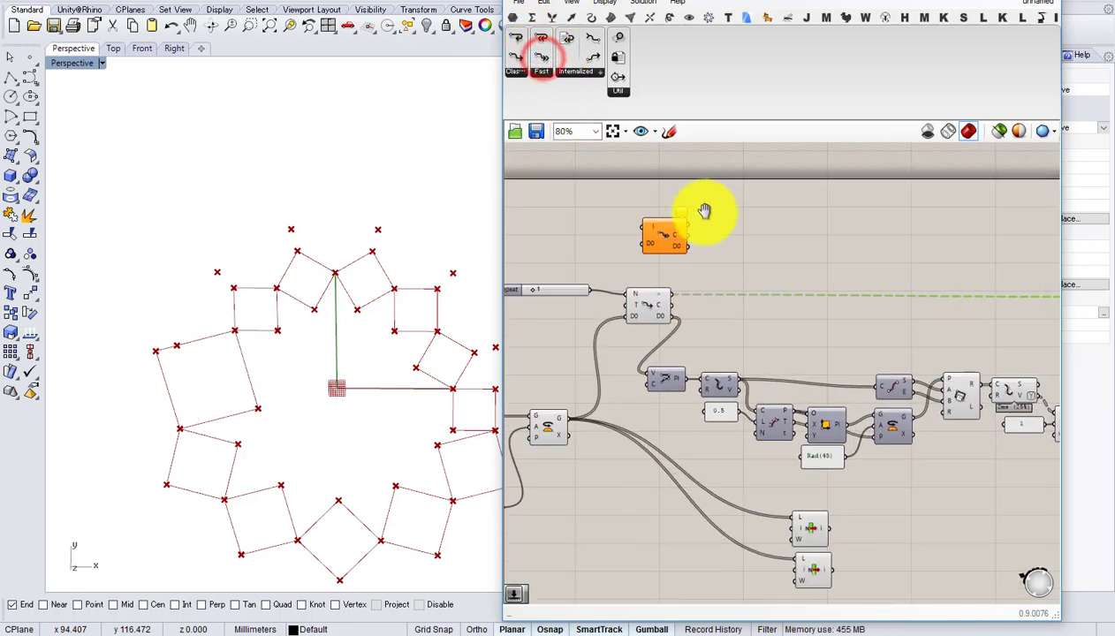
drag(537, 40, 831, 246)
- Connect the iteration slider and rotated points to Fast Loop Start's I and D0 inputs, and its D0 output to the PolyLine's V input
scroll(642, 242, up, 4)
drag(602, 346, 701, 220)
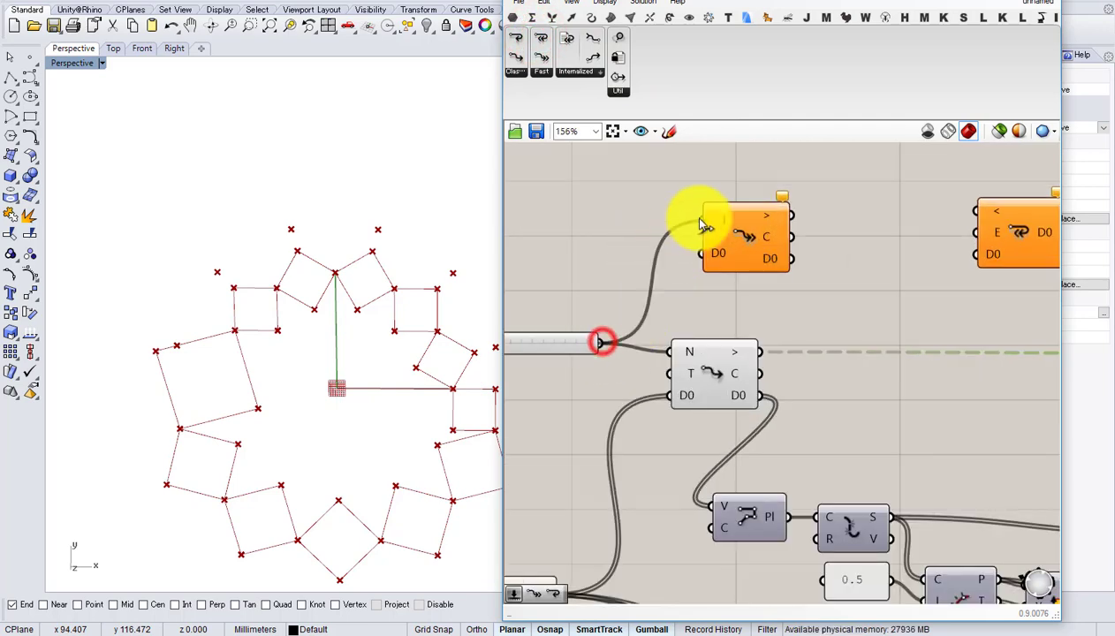
right_drag(705, 379, 755, 305)
drag(610, 517, 754, 179)
right_drag(782, 245, 722, 259)
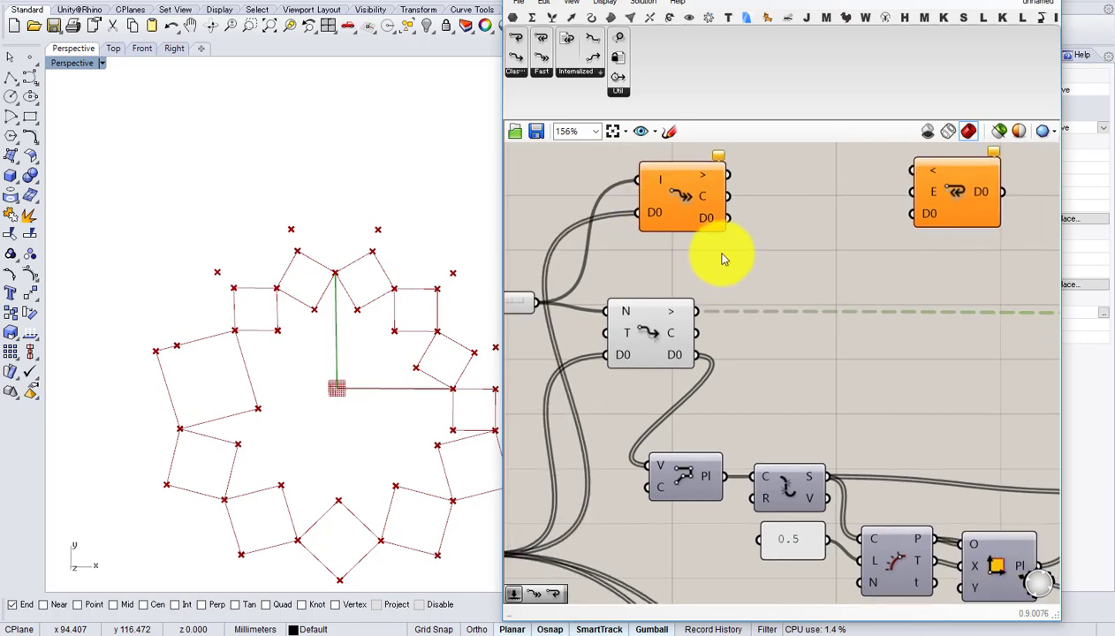
drag(733, 228, 654, 466)
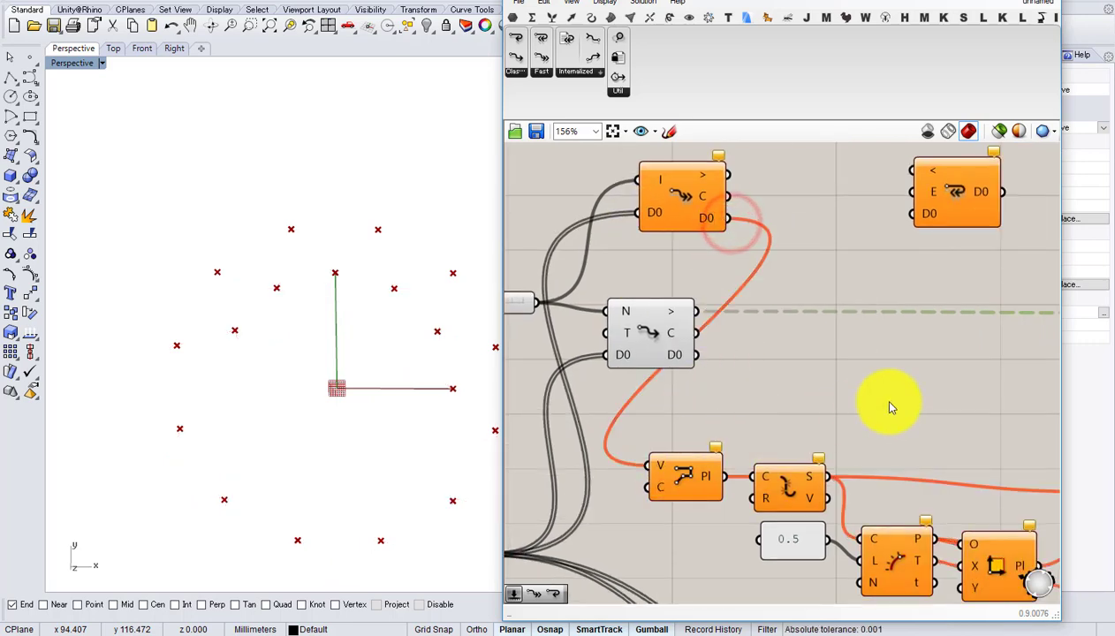
- Swap the two loop starts' positions so the original Loop Start sits above the Fast Loop Start
scroll(709, 398, down, 3)
drag(673, 240, 674, 341)
drag(655, 299, 664, 235)
click(678, 327)
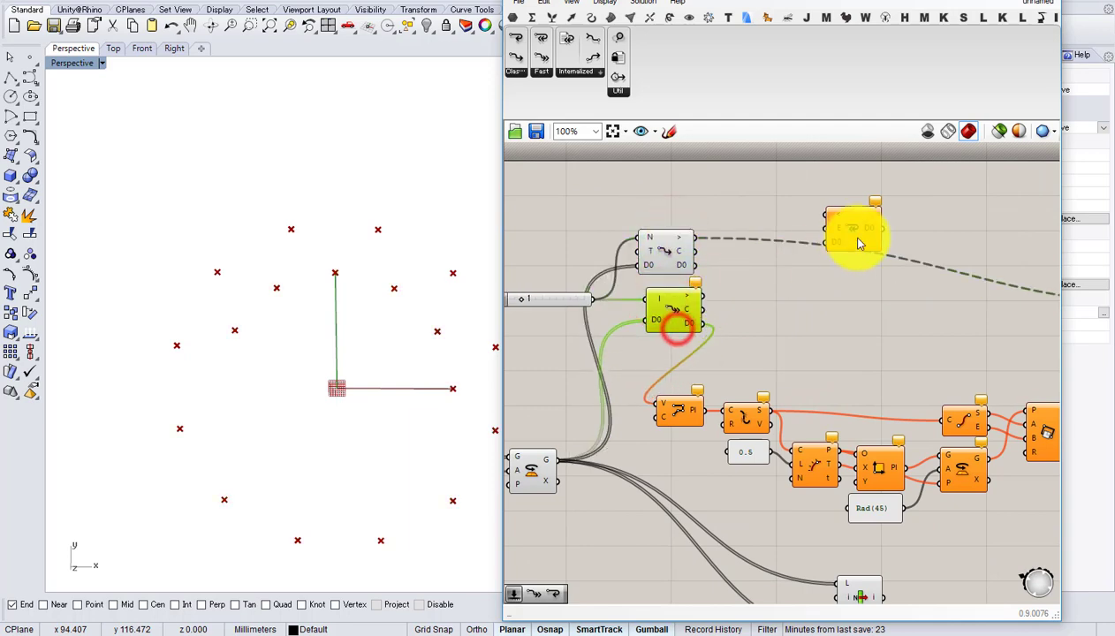
- Place the Fast Loop End level with the Fast Loop Start and link the start's > output to its < input
drag(859, 237, 852, 302)
scroll(722, 298, up, 1)
drag(707, 292, 844, 295)
scroll(911, 328, down, 1)
right_drag(911, 328, 753, 292)
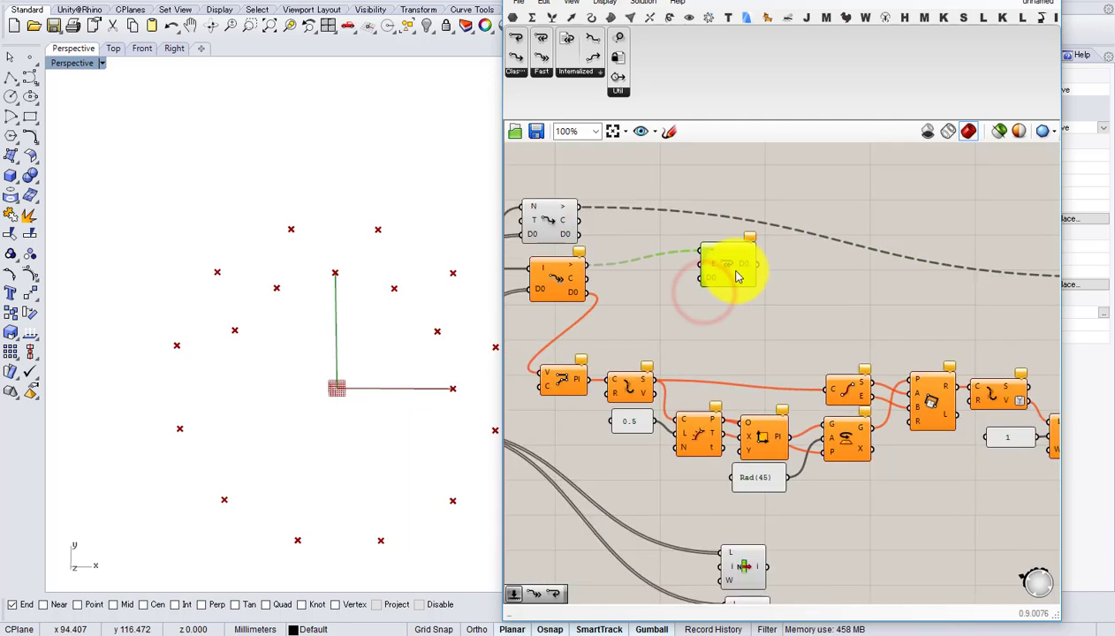
- Move the Fast Loop End beside the original Loop End and connect the Flatten Tree output to its D0 input
drag(734, 274, 971, 315)
right_drag(950, 311, 673, 303)
drag(697, 304, 954, 355)
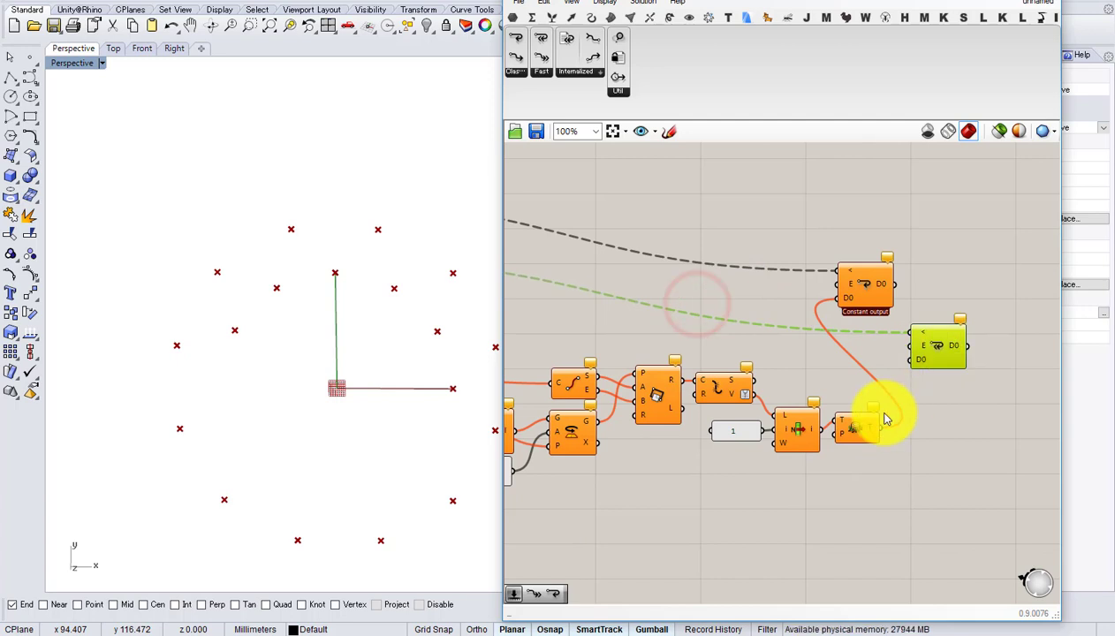
drag(879, 428, 1015, 233)
scroll(834, 248, down, 1)
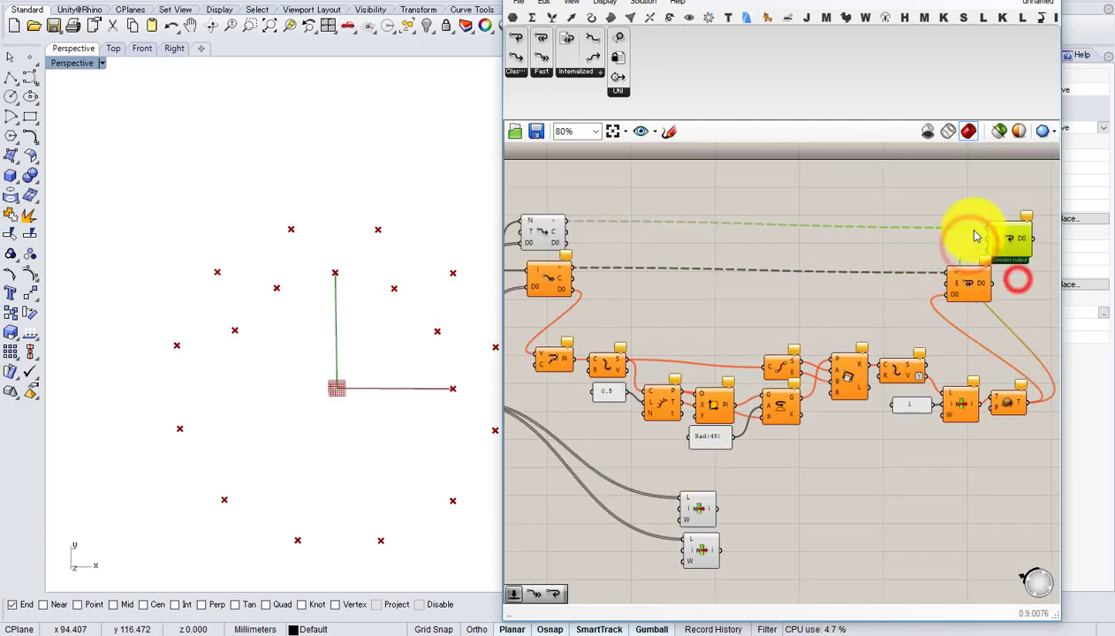
- Disable the original Loop Start component
right_drag(564, 260, 663, 263)
scroll(636, 295, up, 1)
click(745, 276)
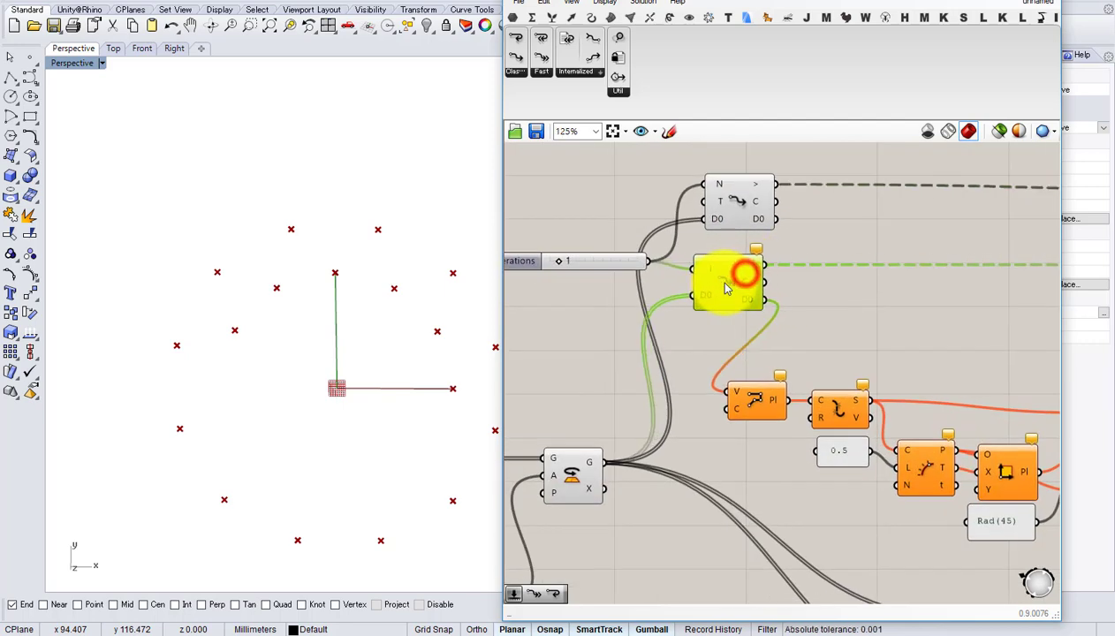
click(739, 221)
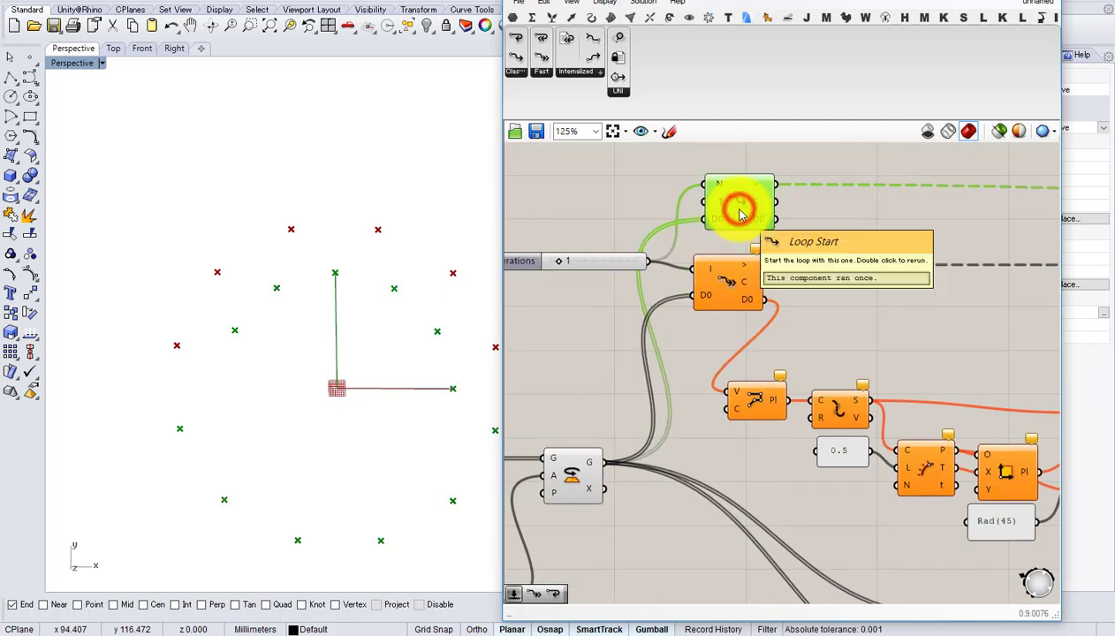
middle_click(738, 214)
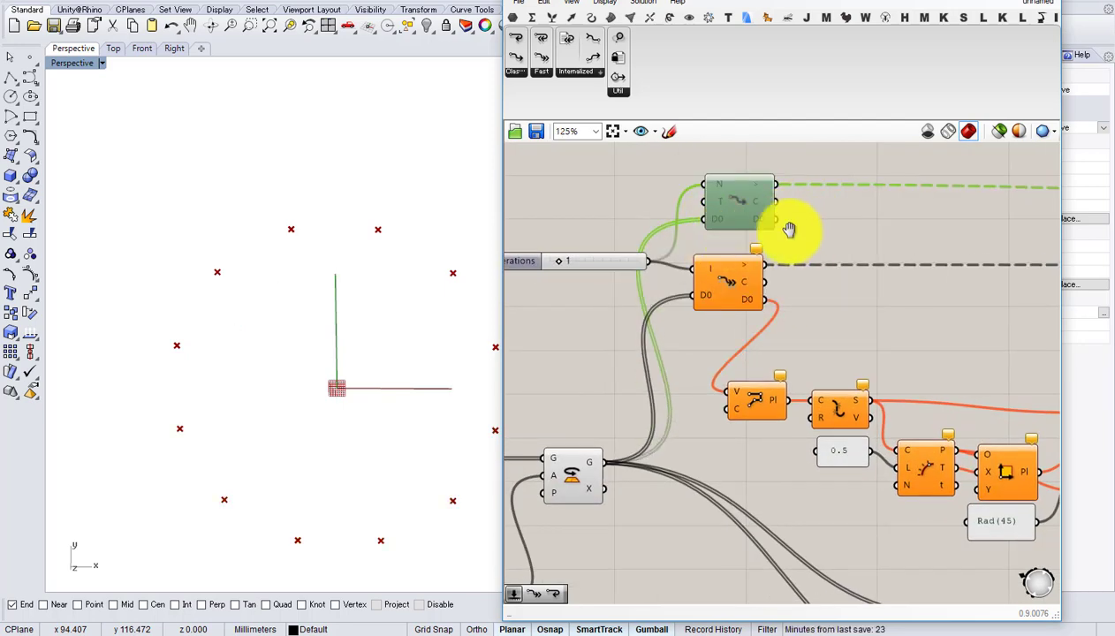
- Set the iterations slider to 2 and check the pattern that the fast loop generates
scroll(618, 264, up, 2)
drag(554, 264, 562, 263)
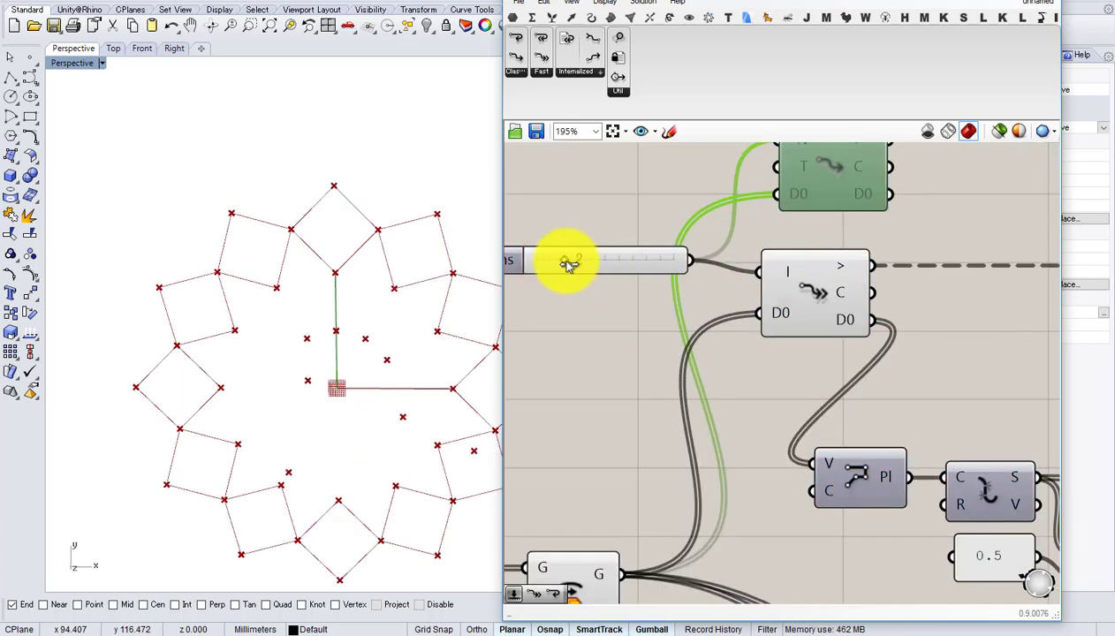
scroll(566, 266, down, 4)
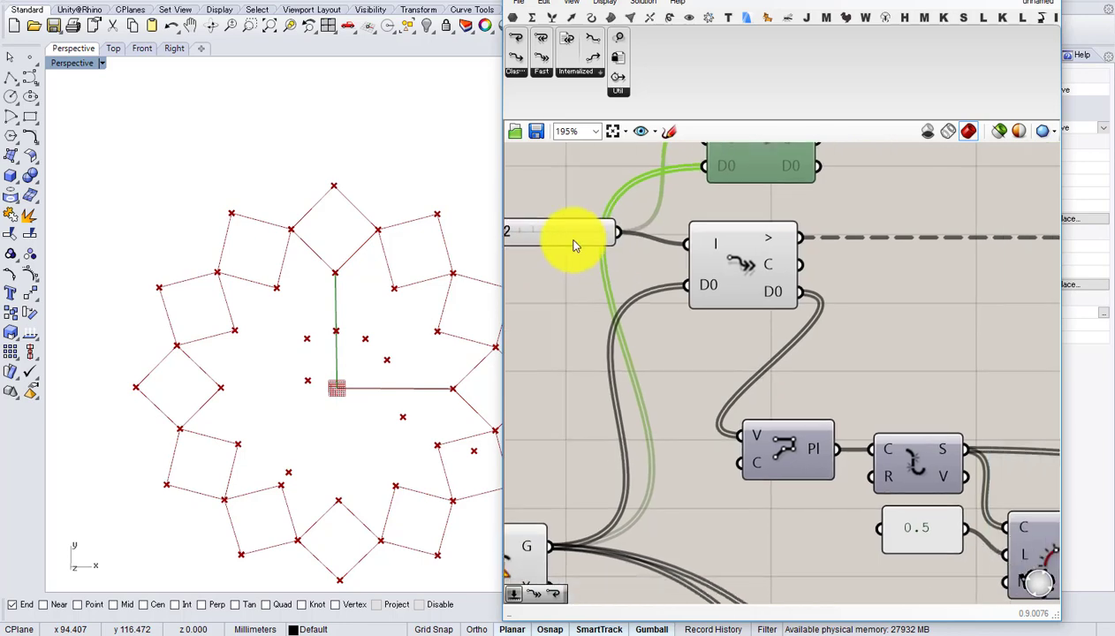
scroll(860, 285, up, 3)
scroll(795, 276, up, 2)
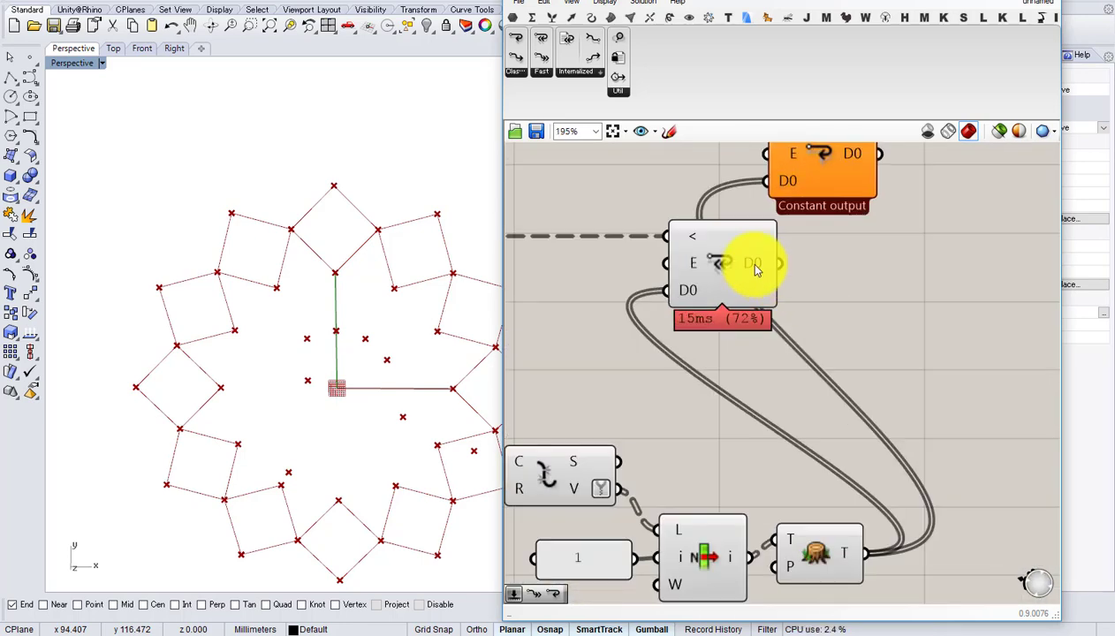
- Delete the Fast Loop Start and Fast Loop End components, keeping the original loop pair
click(728, 283)
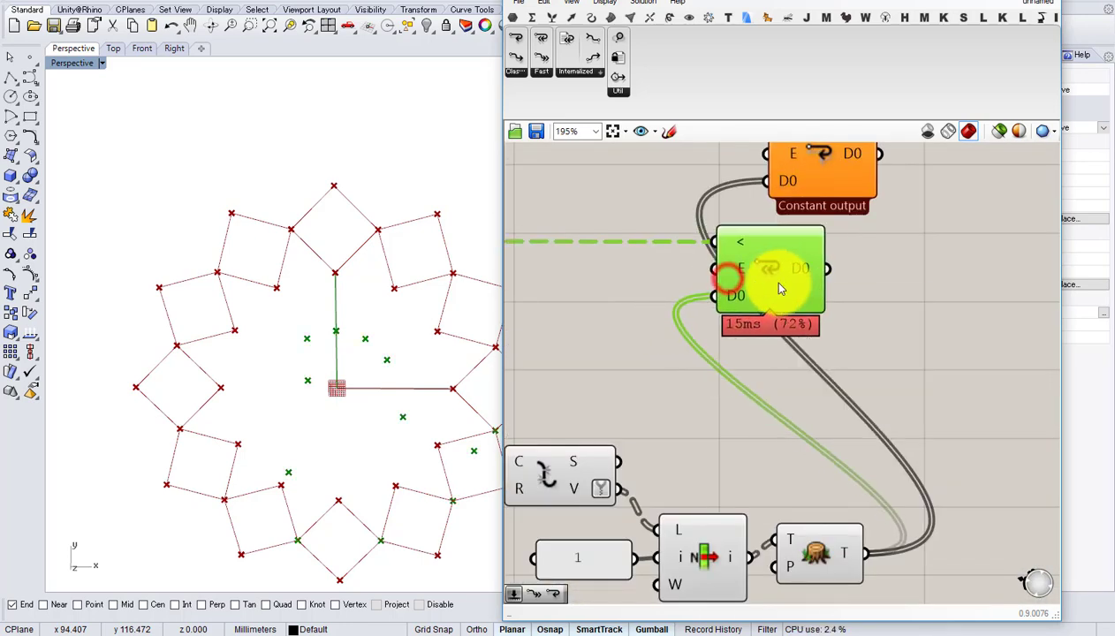
scroll(778, 283, down, 5)
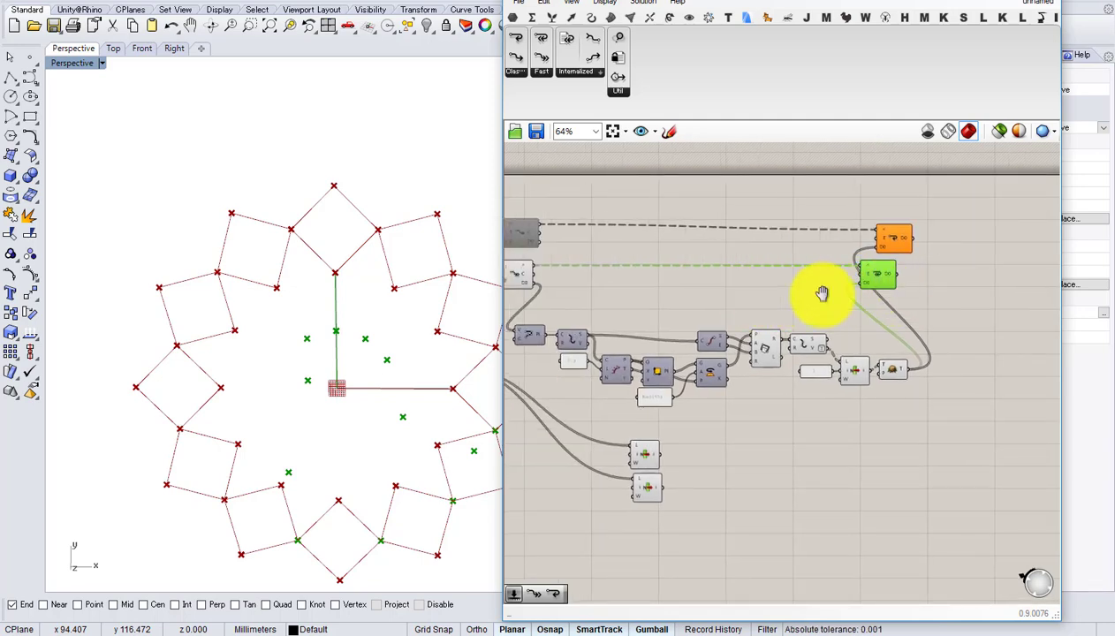
right_drag(822, 293, 945, 293)
right_drag(772, 296, 664, 303)
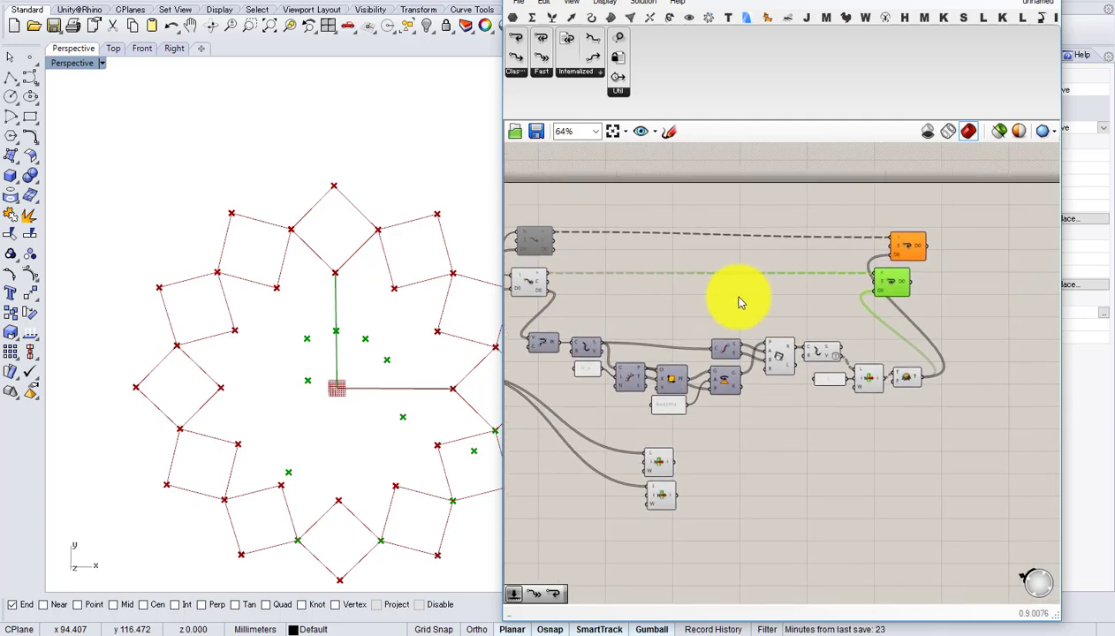
scroll(827, 286, up, 2)
scroll(854, 308, down, 2)
drag(948, 317, 541, 283)
right_drag(541, 283, 607, 294)
key(Delete)
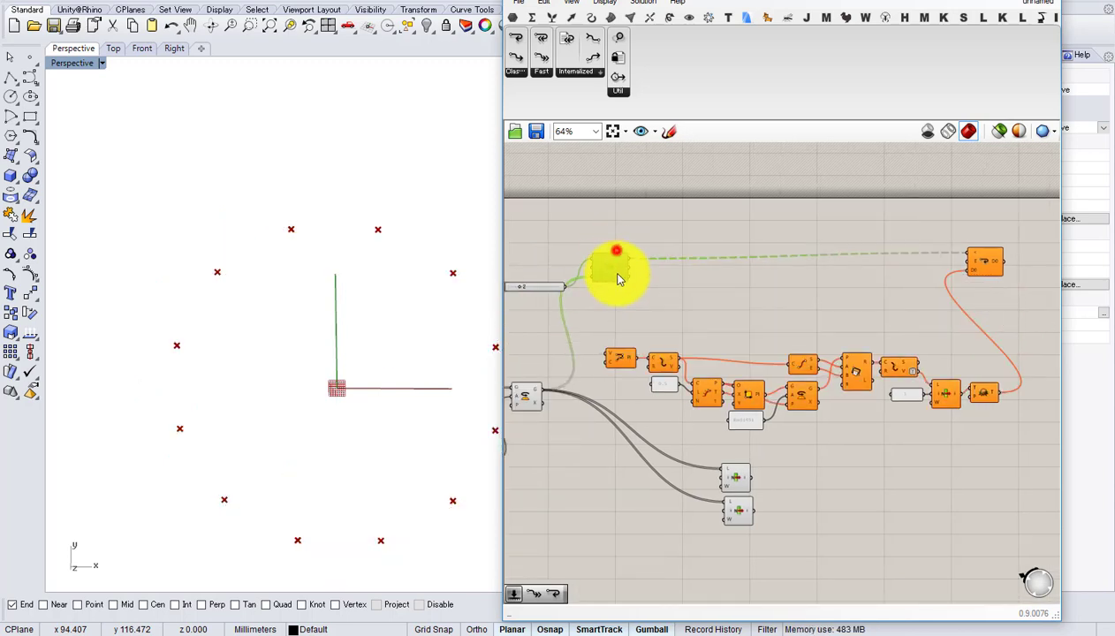
- Connect the original Loop Start's D0 output to the polyline's V input, enable the component and reposition it
scroll(623, 320, up, 3)
drag(636, 332, 589, 387)
middle_click(592, 328)
click(629, 327)
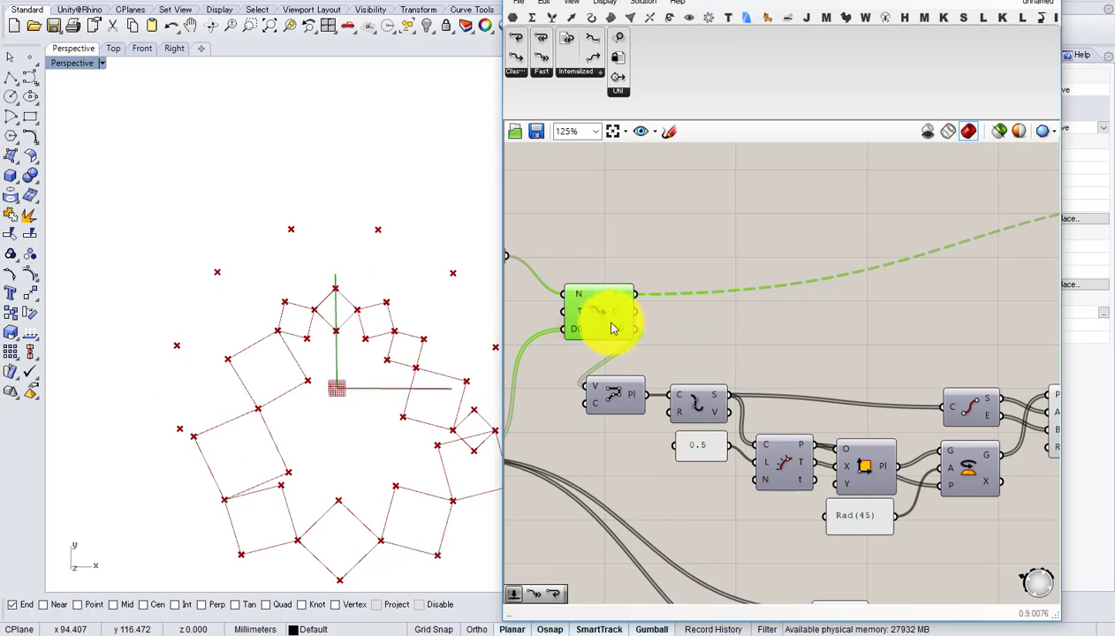
drag(612, 328, 590, 314)
- Bring the original Loop End level with the Loop Start, past the Flatten Tree component, and enable it
scroll(593, 303, down, 2)
right_drag(1006, 267, 846, 296)
scroll(919, 258, up, 3)
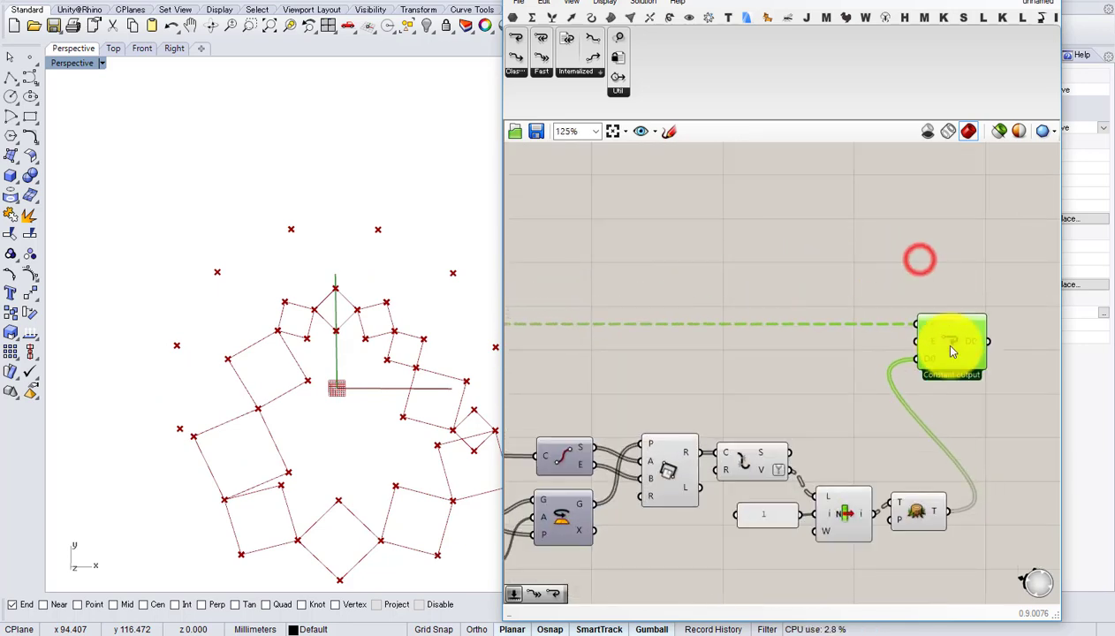
middle_click(948, 344)
click(991, 356)
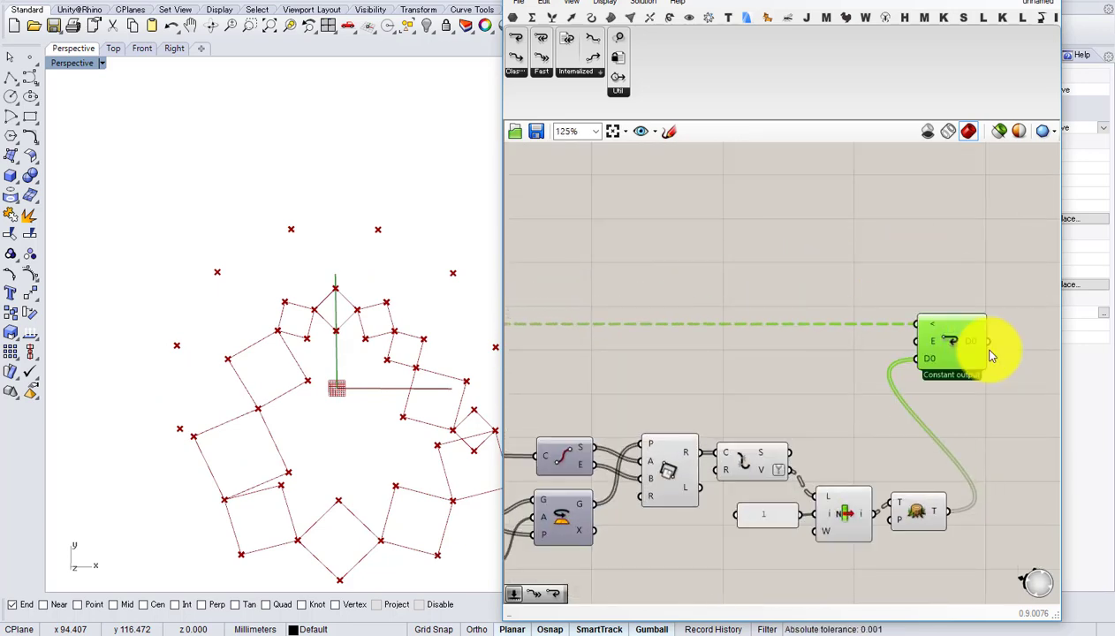
drag(944, 355, 979, 356)
scroll(961, 368, down, 1)
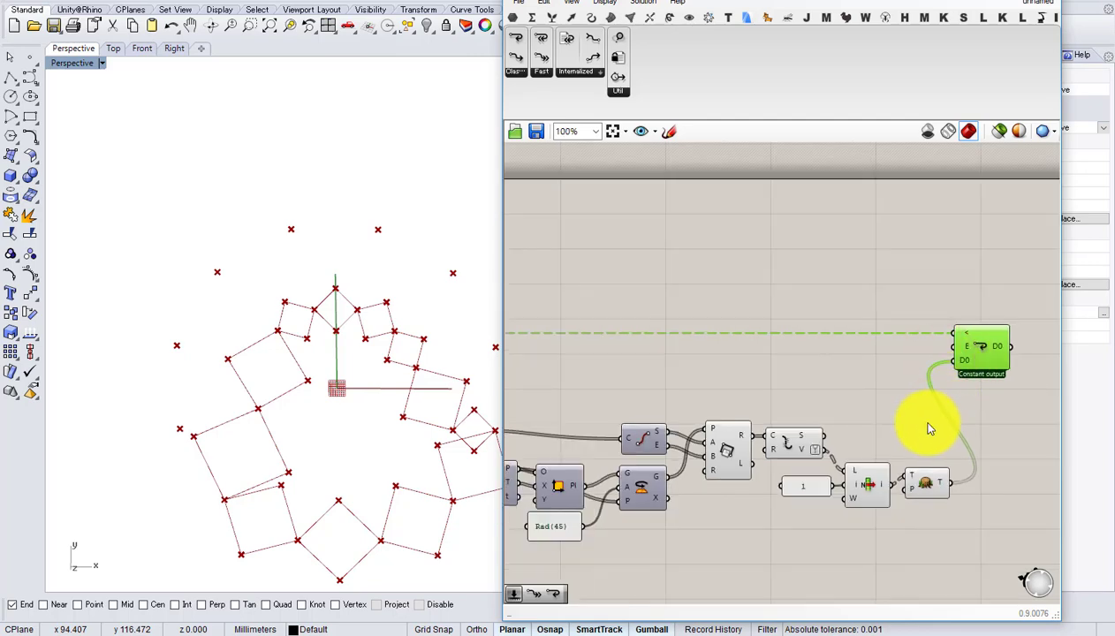
click(926, 424)
- Set the Repeat slider feeding the Loop Start's N input to 0
scroll(961, 371, down, 2)
right_drag(846, 379, 967, 371)
scroll(712, 356, up, 2)
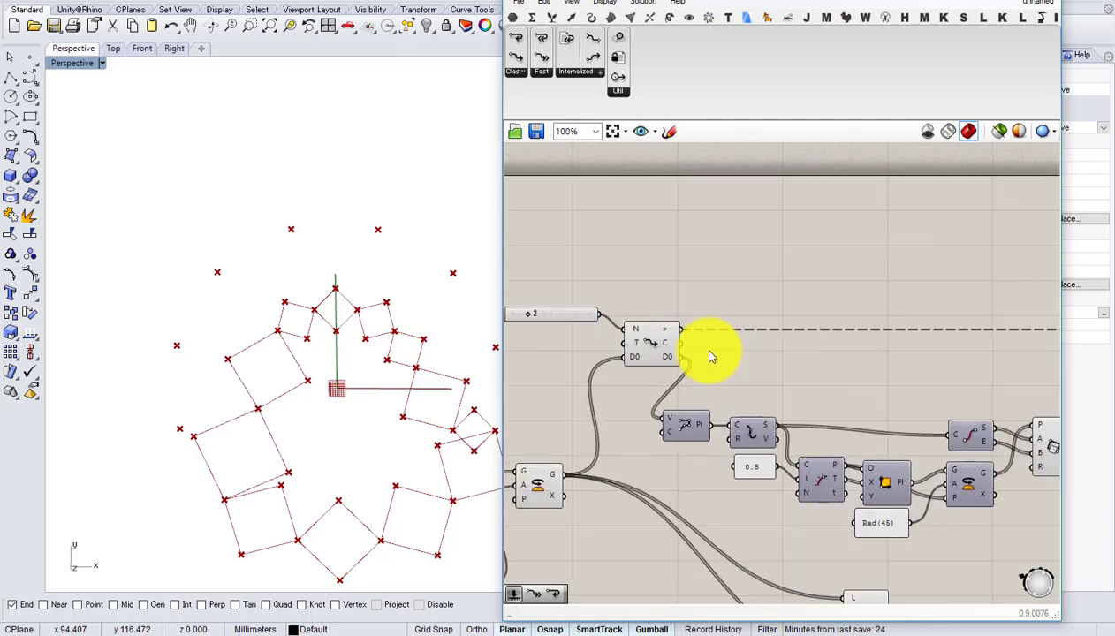
right_drag(711, 357, 801, 351)
scroll(615, 314, up, 3)
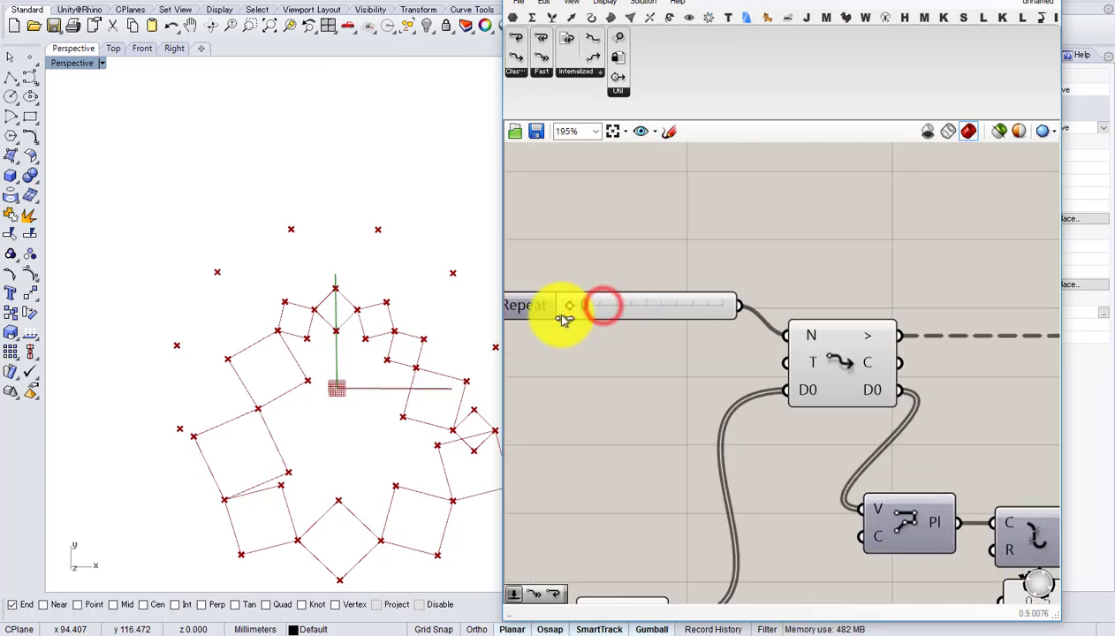
click(798, 369)
scroll(846, 364, down, 1)
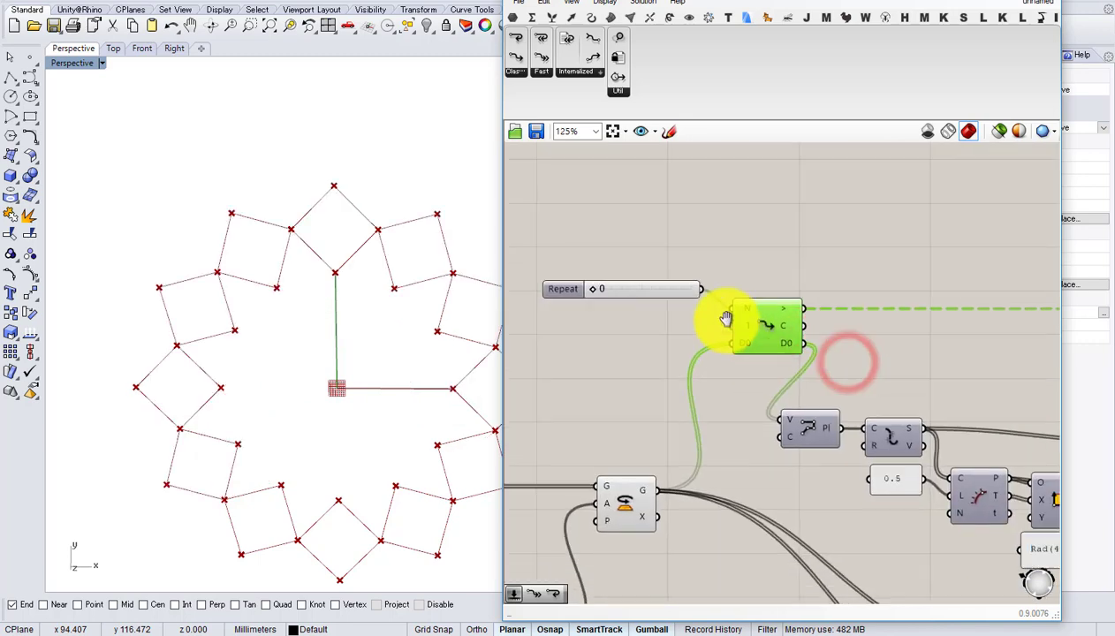
mouse_move(758, 317)
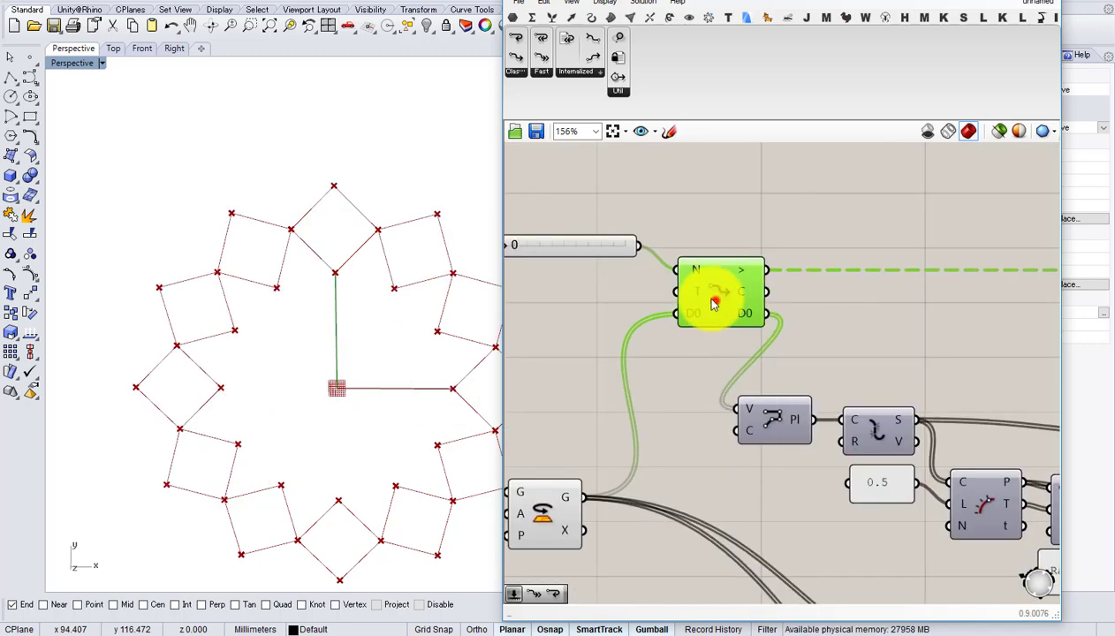
- Move the Repeat slider and the Loop Start together, slightly farther from the polyline component
scroll(709, 294, down, 1)
right_drag(710, 294, 822, 313)
drag(807, 382, 679, 268)
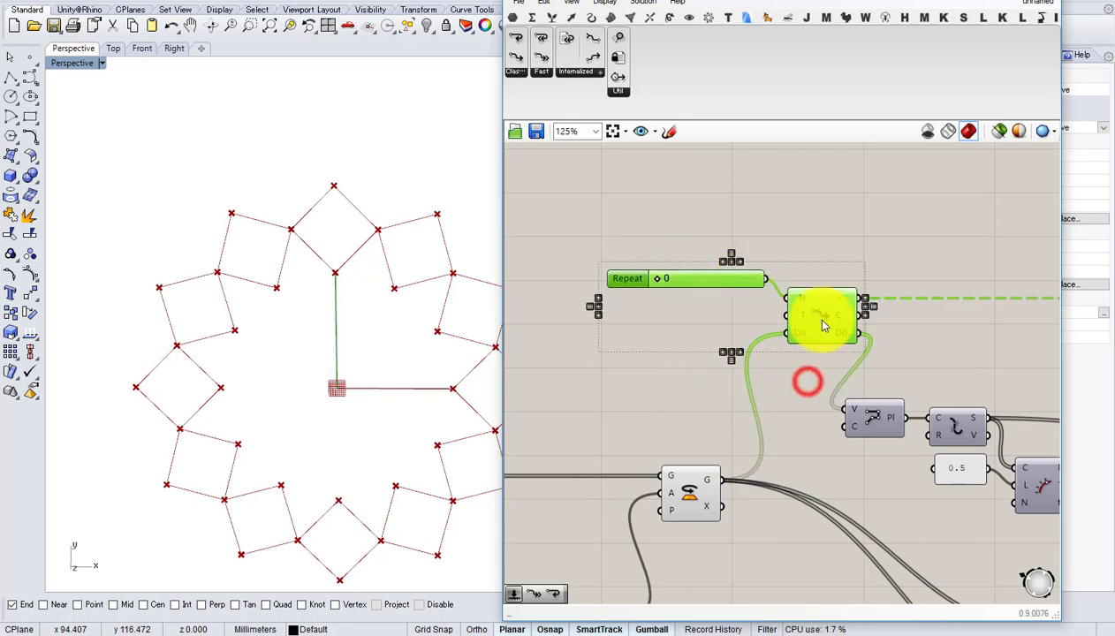
right_drag(824, 323, 695, 311)
drag(697, 309, 662, 303)
click(733, 333)
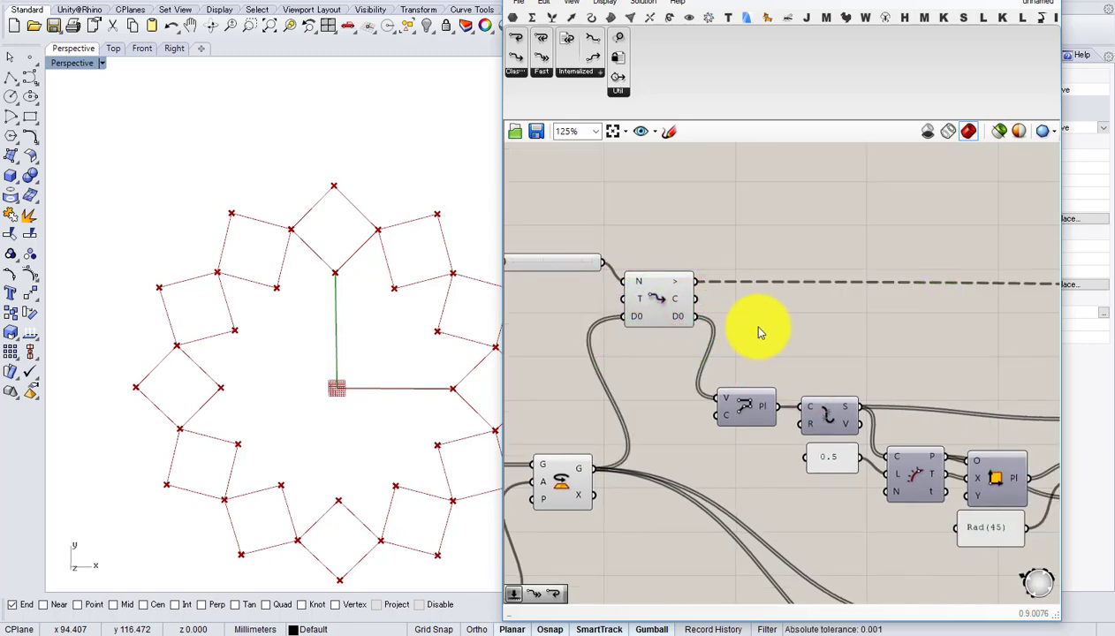
- Shift the Loop End slightly away from the Flatten Tree component and inspect the flattened tree's output data
scroll(766, 323, down, 4)
scroll(943, 324, up, 4)
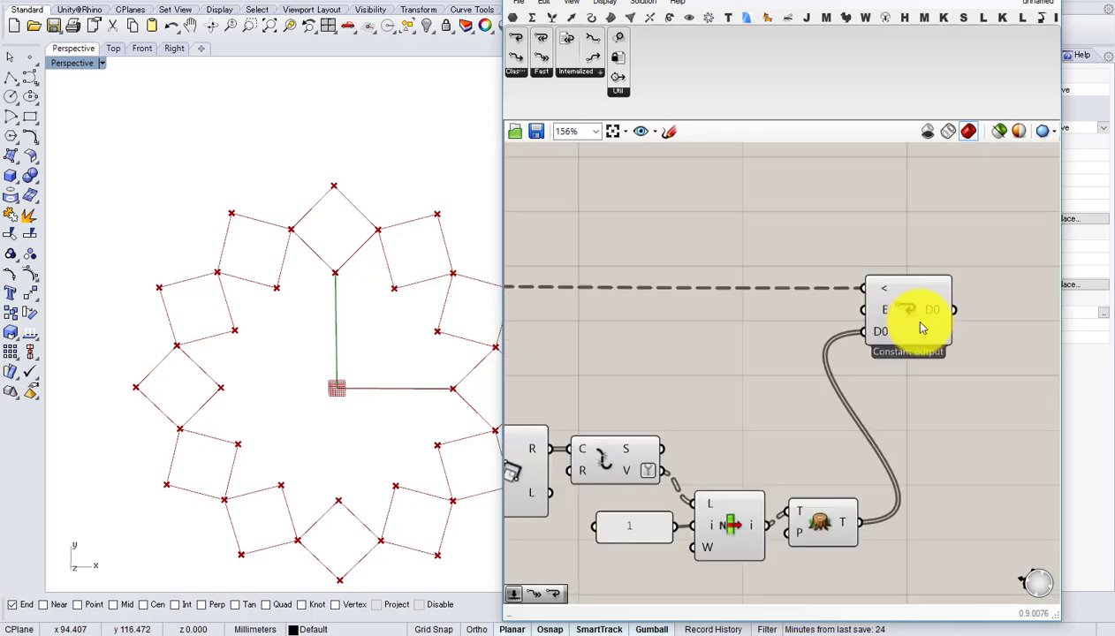
click(919, 322)
mouse_move(848, 528)
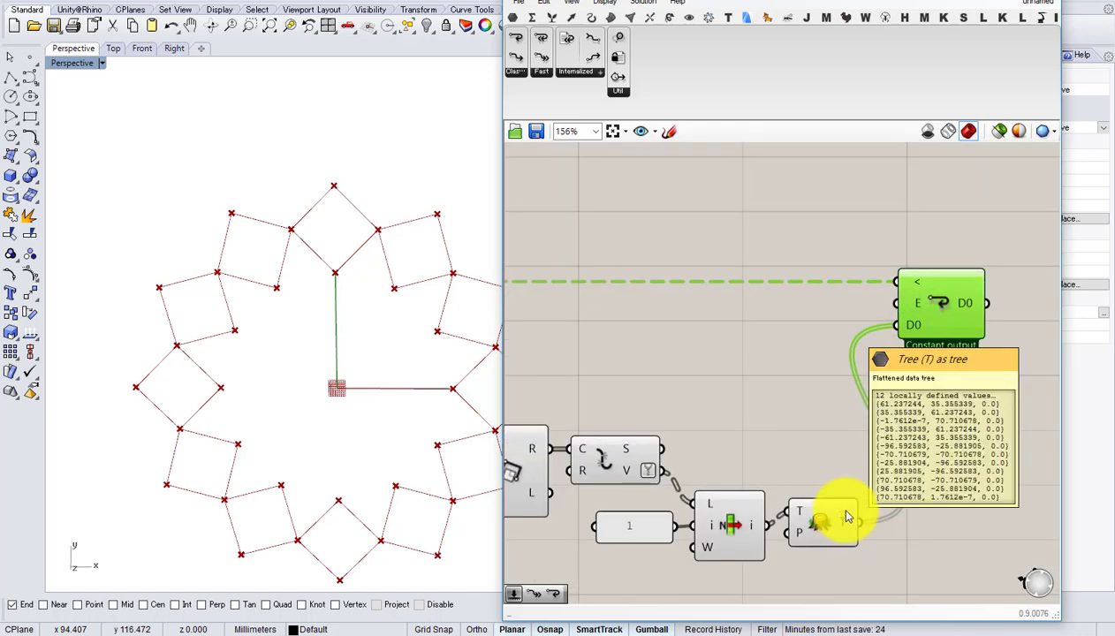
- Add a Group component just after the Loop Start
scroll(804, 472, down, 4)
scroll(725, 442, up, 4)
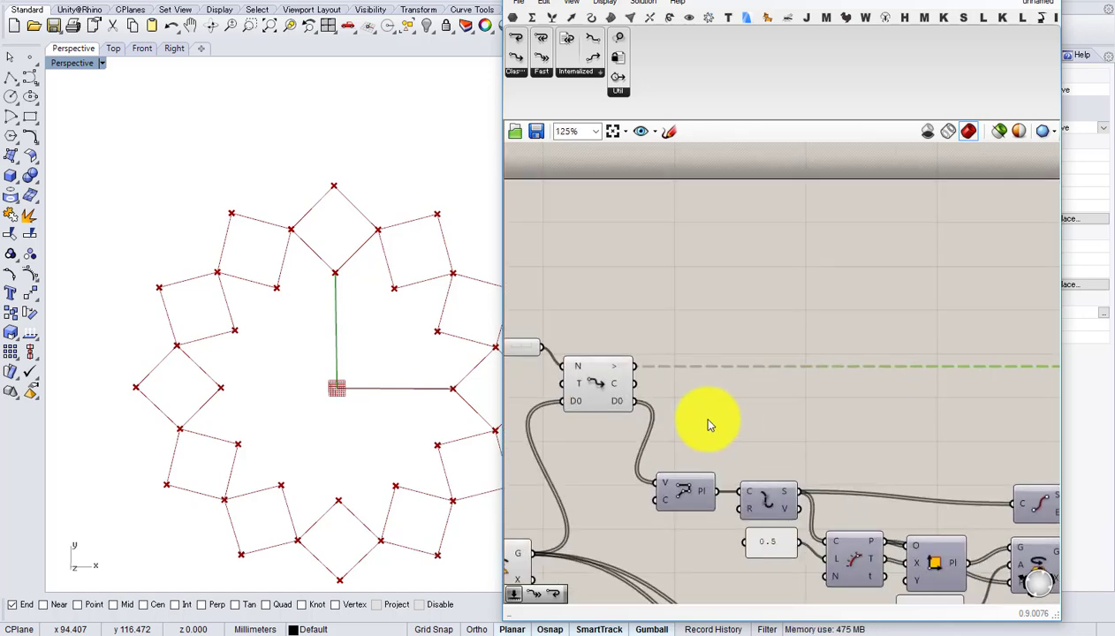
double_click(729, 420)
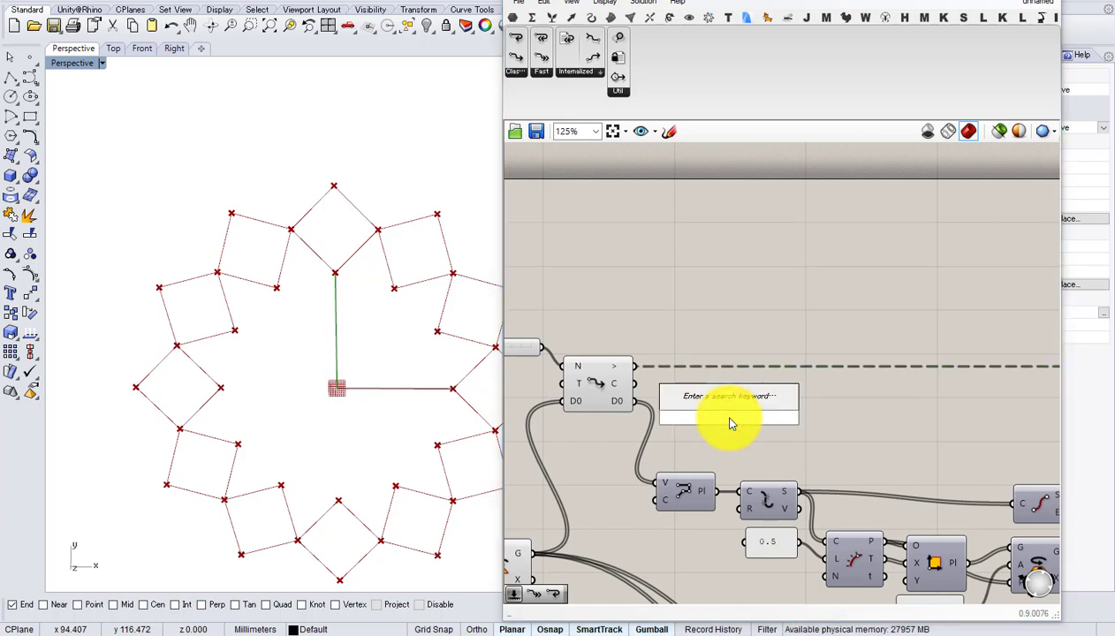
text(group)
click(686, 404)
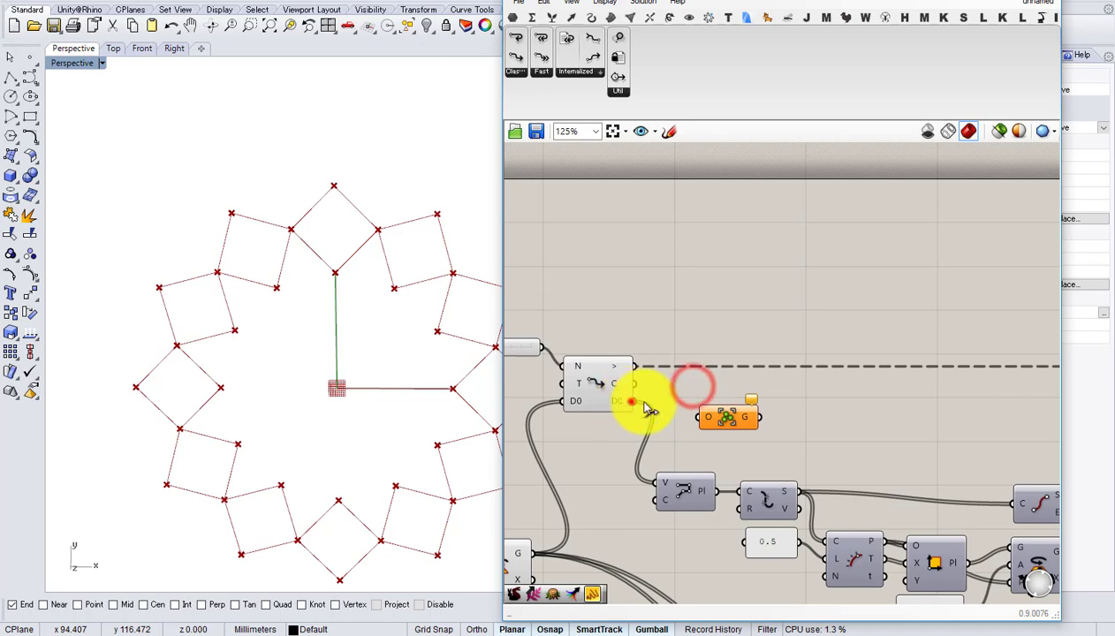
- Connect the Loop Start's D0 output to the Group's O input and place the Group above the Flatten Tree component
drag(736, 413, 974, 417)
scroll(822, 406, down, 2)
right_drag(975, 417, 643, 405)
mouse_move(635, 398)
mouse_down()
mouse_move(930, 442)
mouse_move(734, 429)
mouse_move(638, 404)
mouse_up()
right_drag(652, 412, 720, 397)
drag(683, 378, 926, 418)
scroll(926, 418, up, 2)
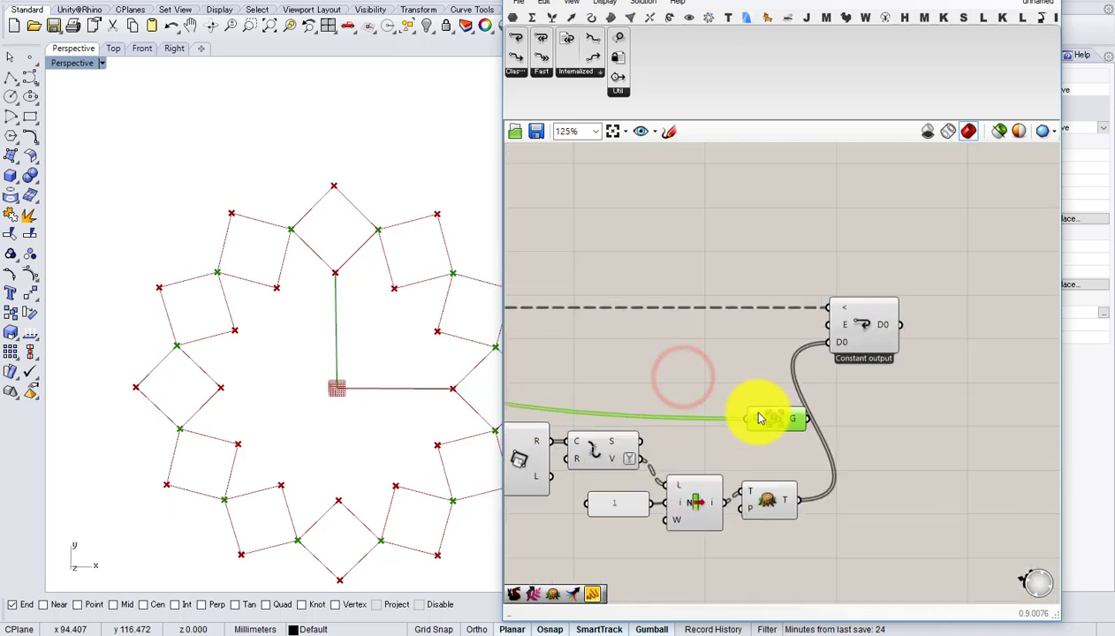
- Duplicate the Group, feed the copy from the Flatten Tree output, and make room between both Groups and the Loop End
alt+drag(779, 411, 848, 462)
drag(786, 503, 828, 469)
drag(777, 408, 849, 433)
drag(864, 336, 1038, 358)
click(844, 473)
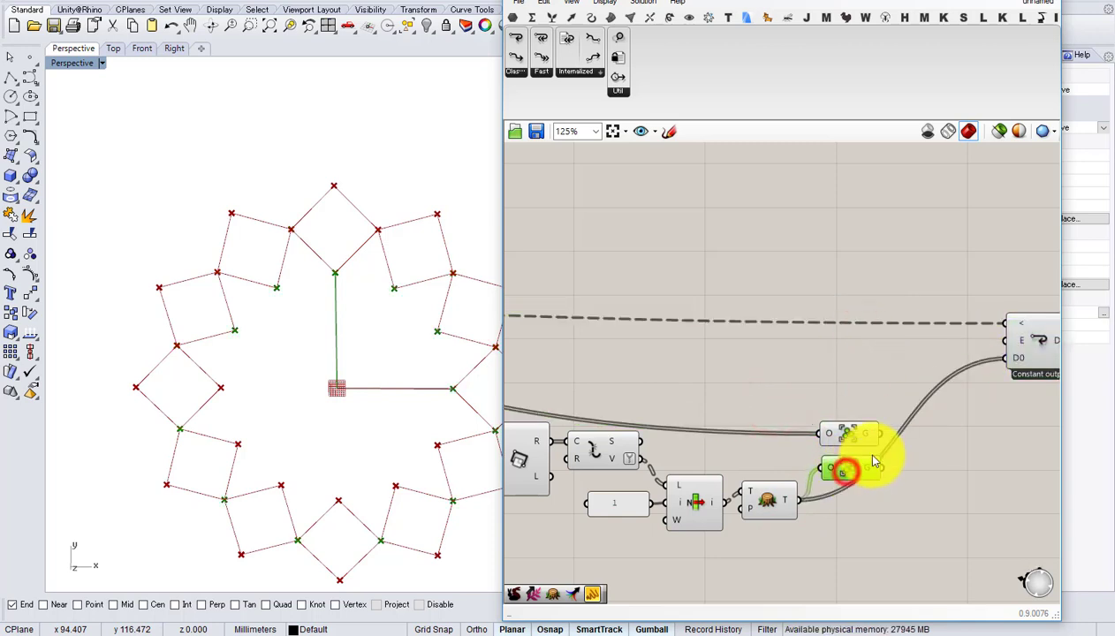
- Add a Merge component and connect the two Group outputs to its D1 and D2 inputs
double_click(908, 461)
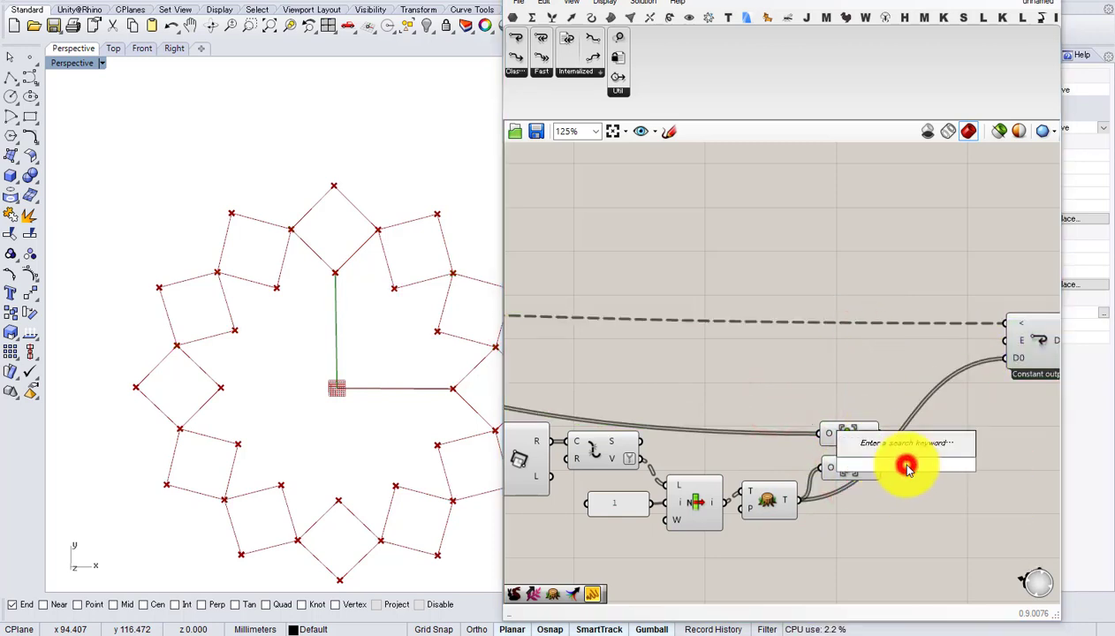
text(mer)
click(877, 449)
scroll(883, 442, up, 2)
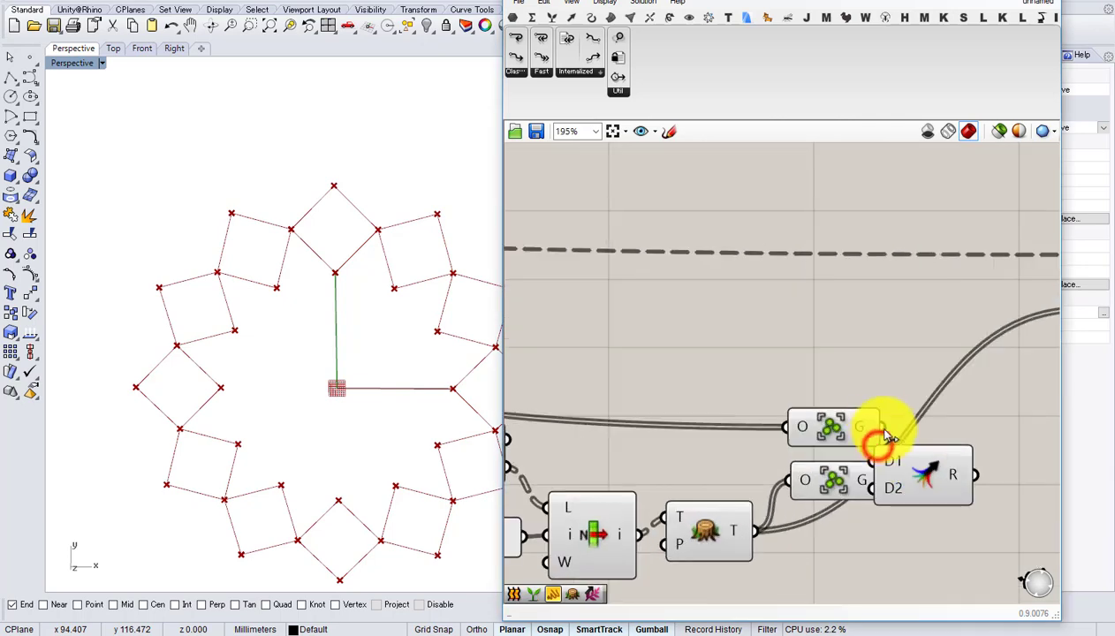
drag(903, 464, 940, 445)
drag(879, 483, 911, 467)
right_drag(955, 466, 790, 474)
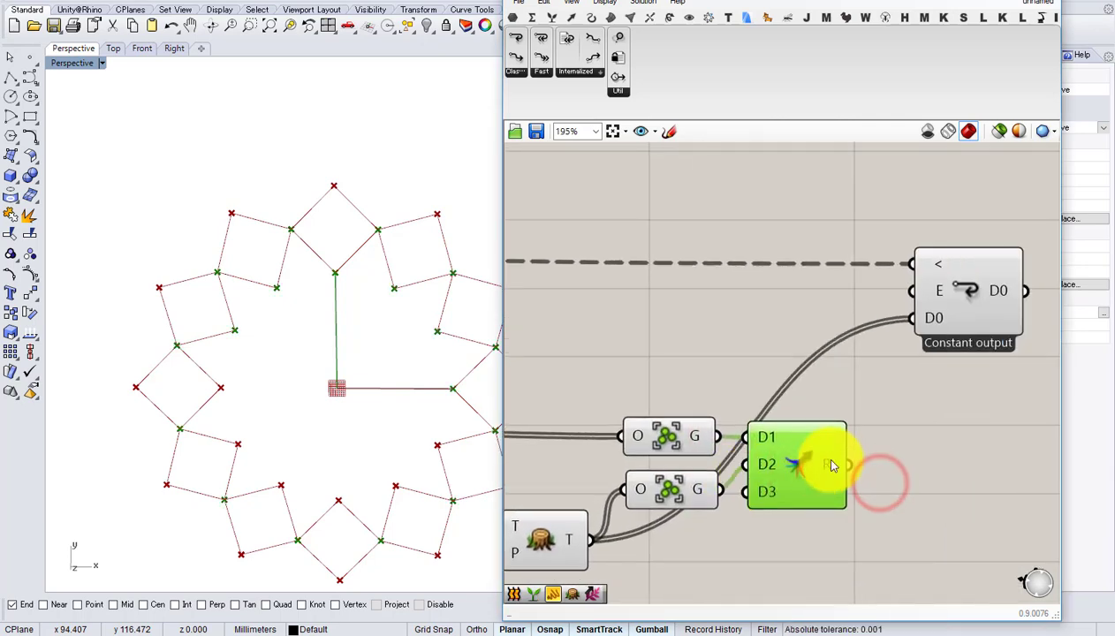
mouse_move(831, 460)
- Flatten the G outputs of both Group components and stack the two Groups neatly before the Merge
right_drag(675, 479, 784, 418)
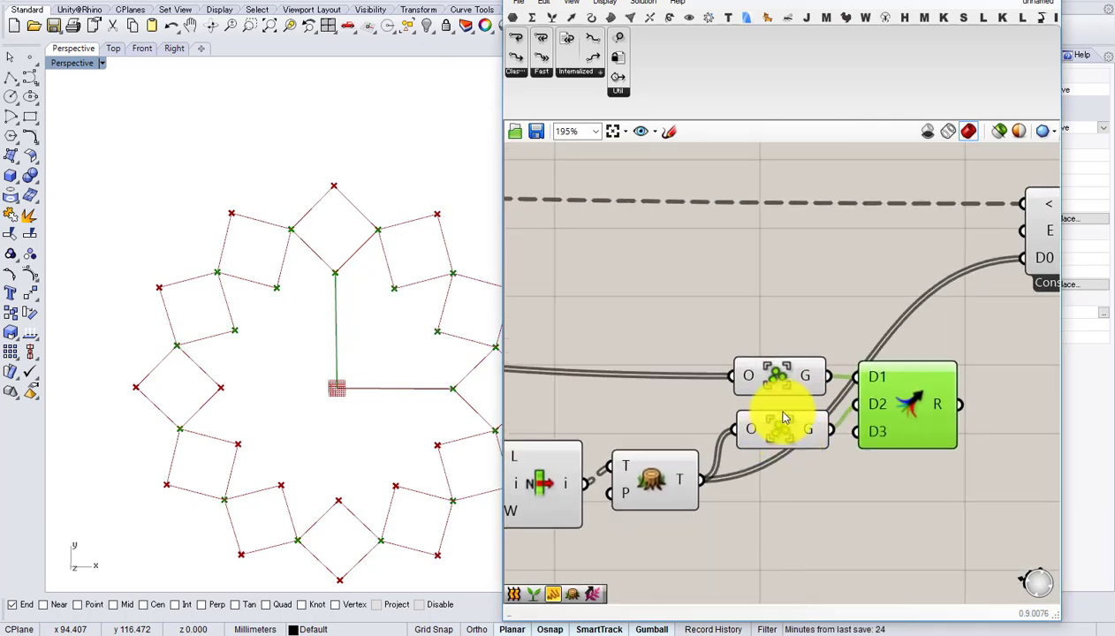
drag(798, 380, 730, 366)
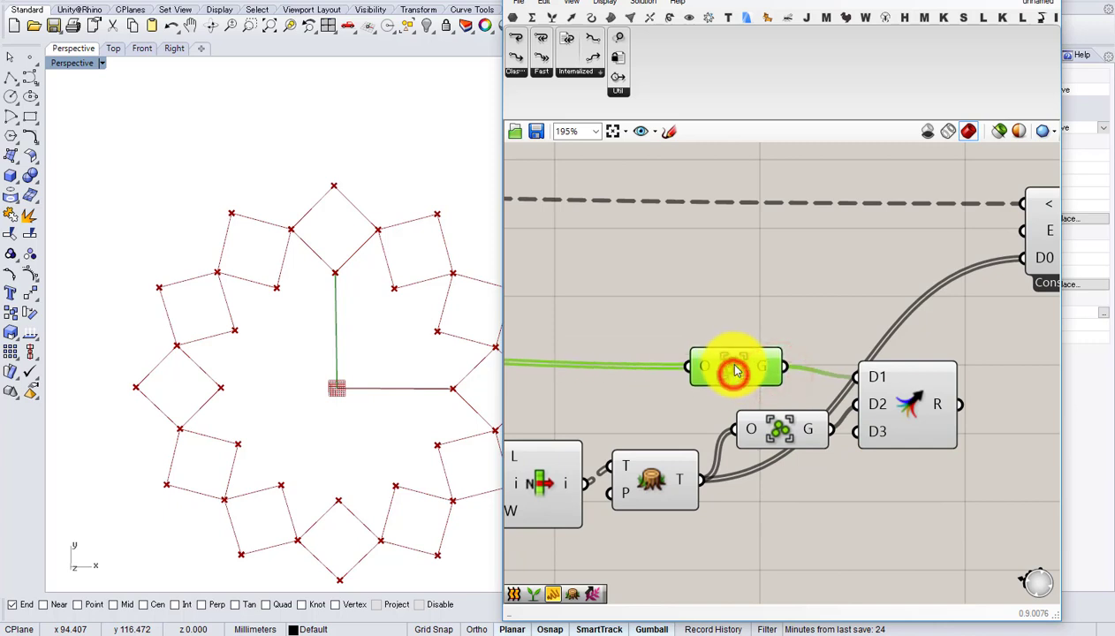
drag(767, 433, 736, 449)
right_click(758, 376)
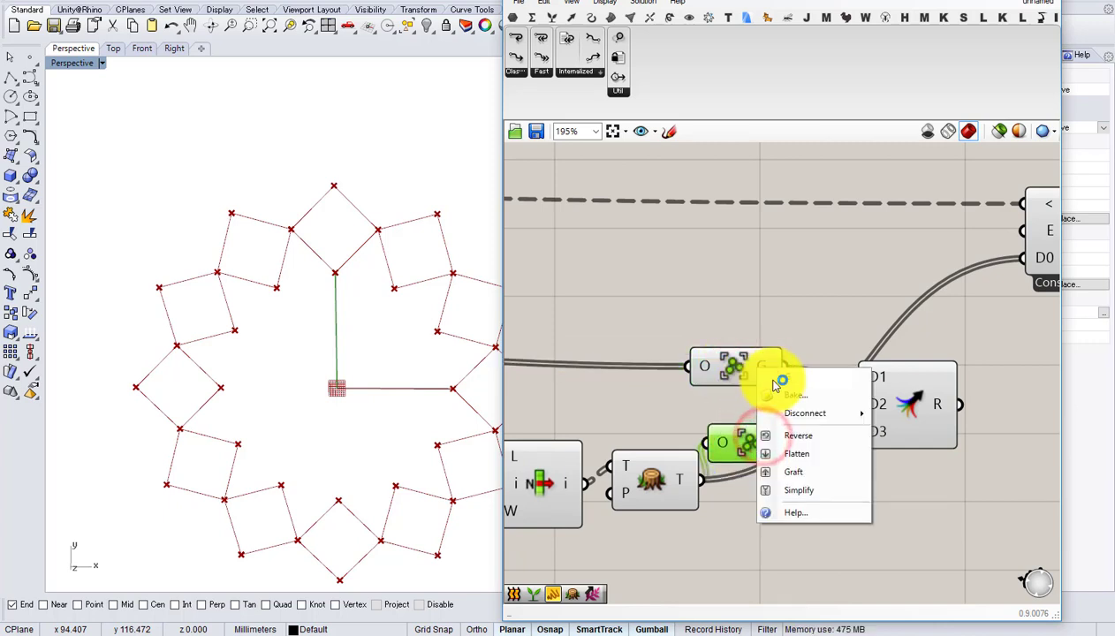
click(791, 452)
right_click(781, 445)
click(819, 530)
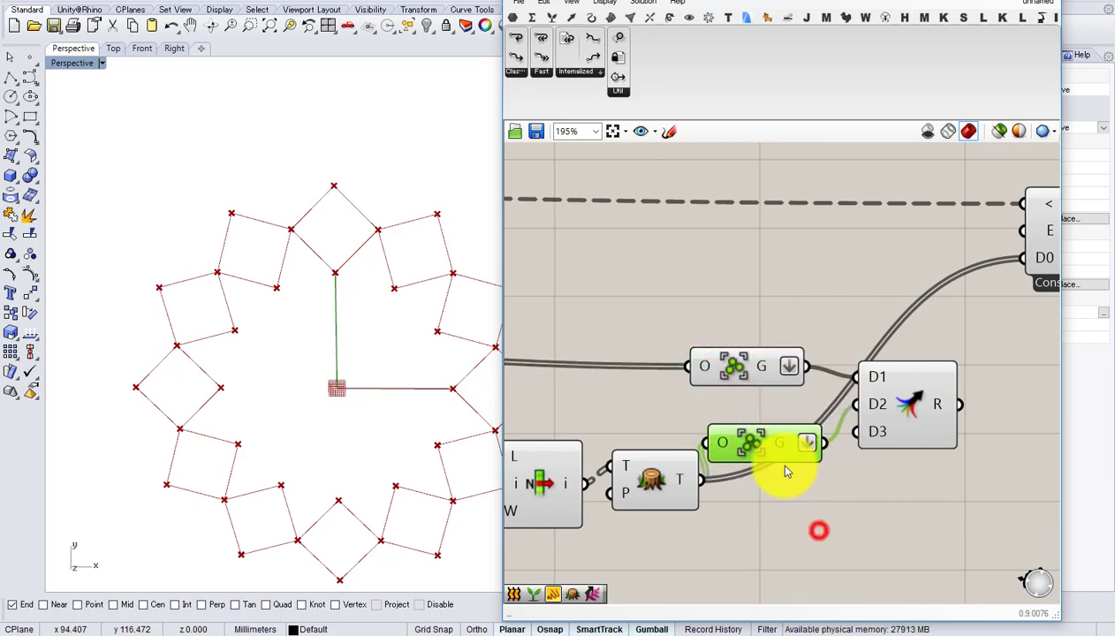
drag(782, 458, 793, 445)
drag(760, 377, 791, 394)
- Add an Ungroup component after the Merge and wire it between the R output and the Loop End's D0 input
right_drag(908, 404, 778, 403)
scroll(808, 404, up, 2)
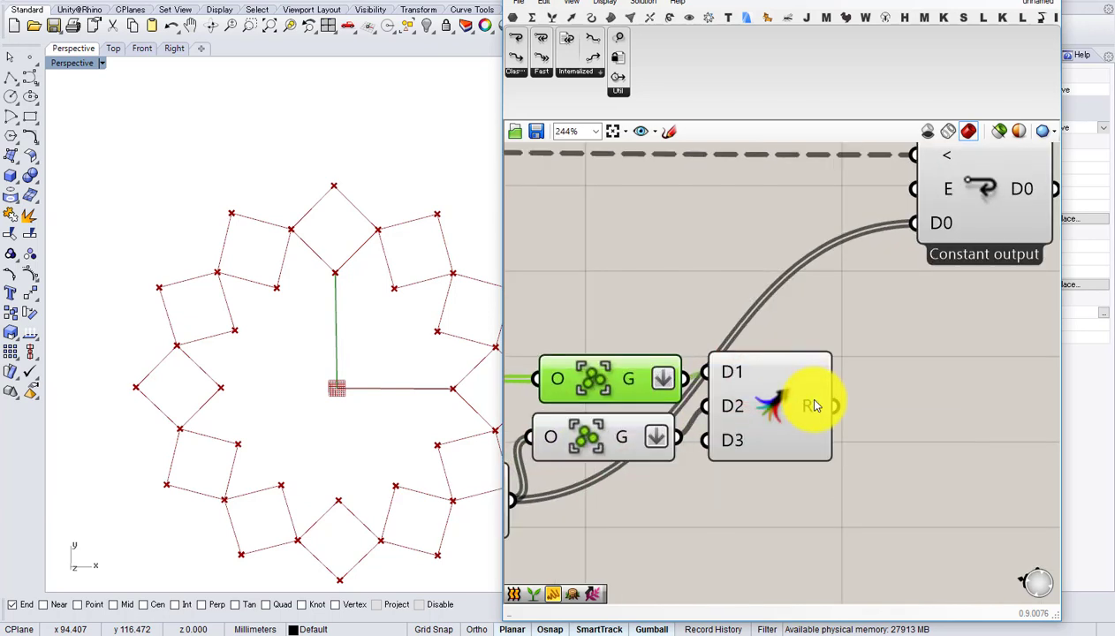
double_click(834, 409)
text(ung)
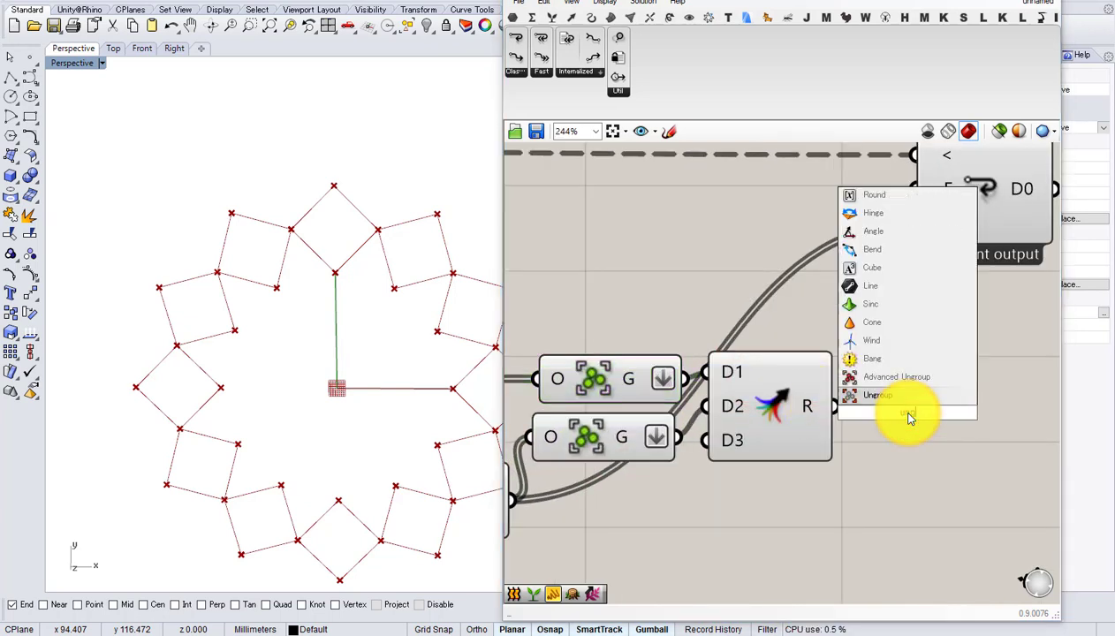
click(899, 400)
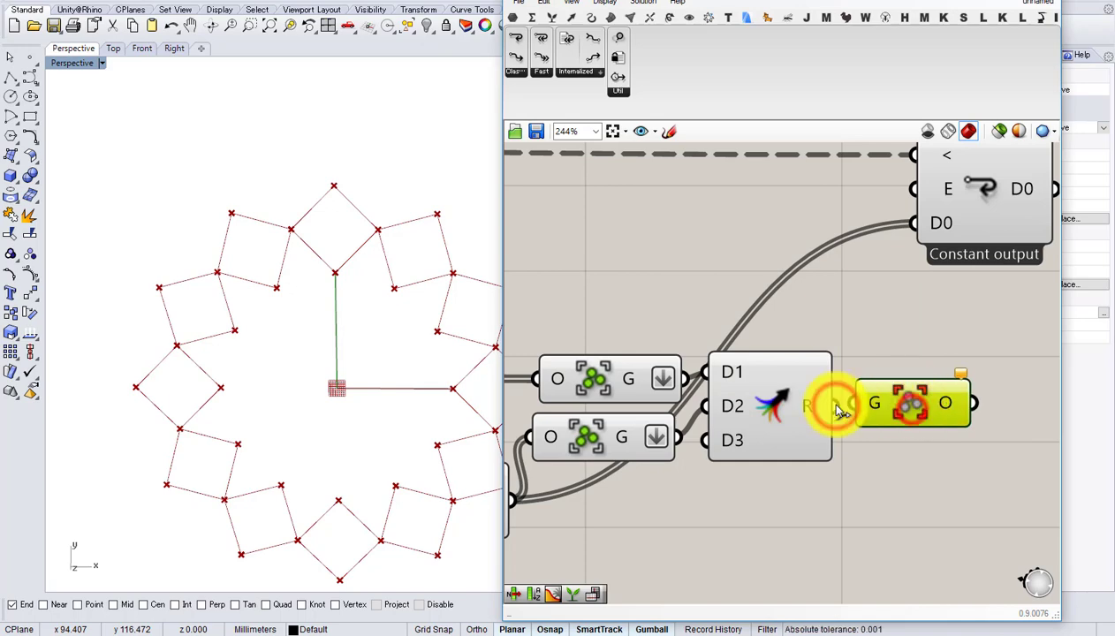
drag(834, 405, 919, 231)
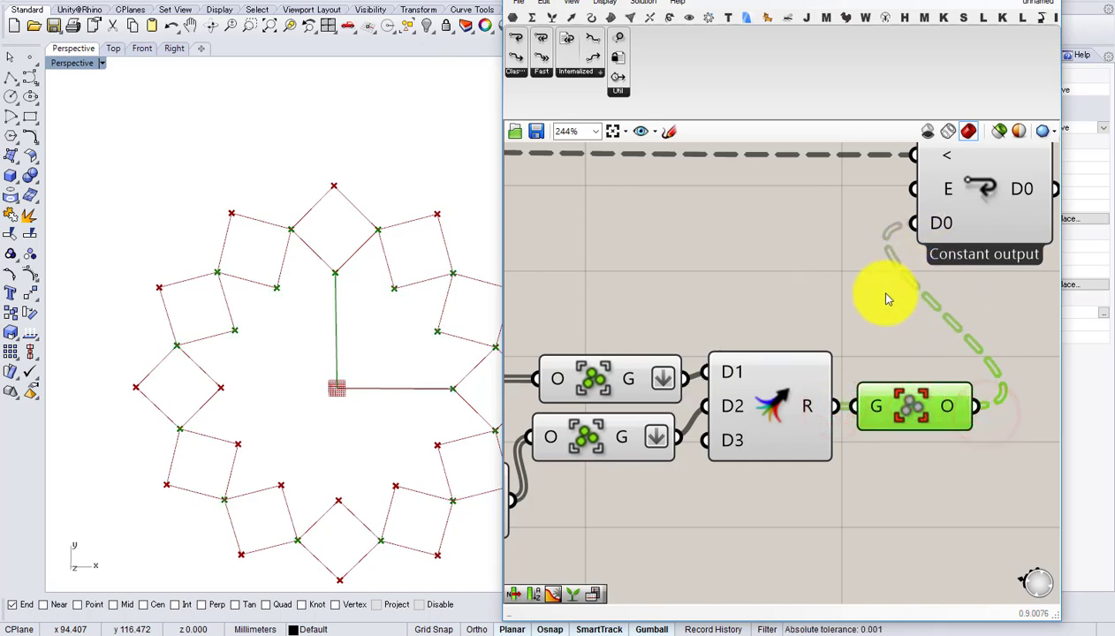
- Set the Repeat slider feeding the Loop Start's N input to 2
scroll(913, 289, down, 2)
scroll(911, 292, down, 2)
right_drag(733, 300, 891, 301)
scroll(668, 297, down, 1)
right_drag(668, 297, 1049, 331)
scroll(721, 277, up, 3)
click(706, 281)
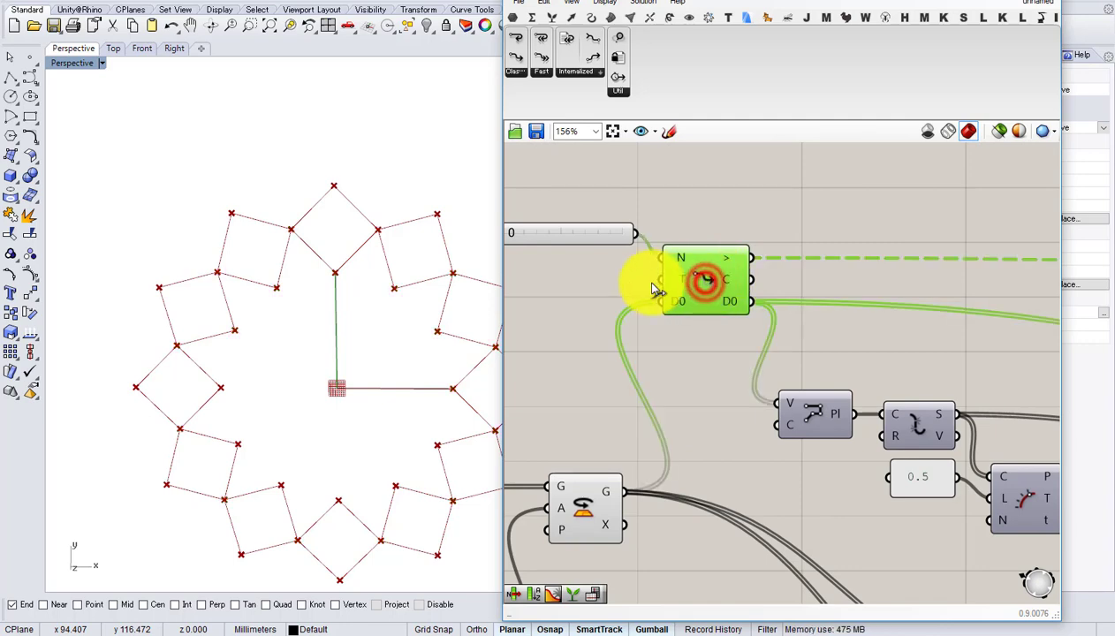
scroll(665, 241, up, 2)
drag(615, 240, 639, 240)
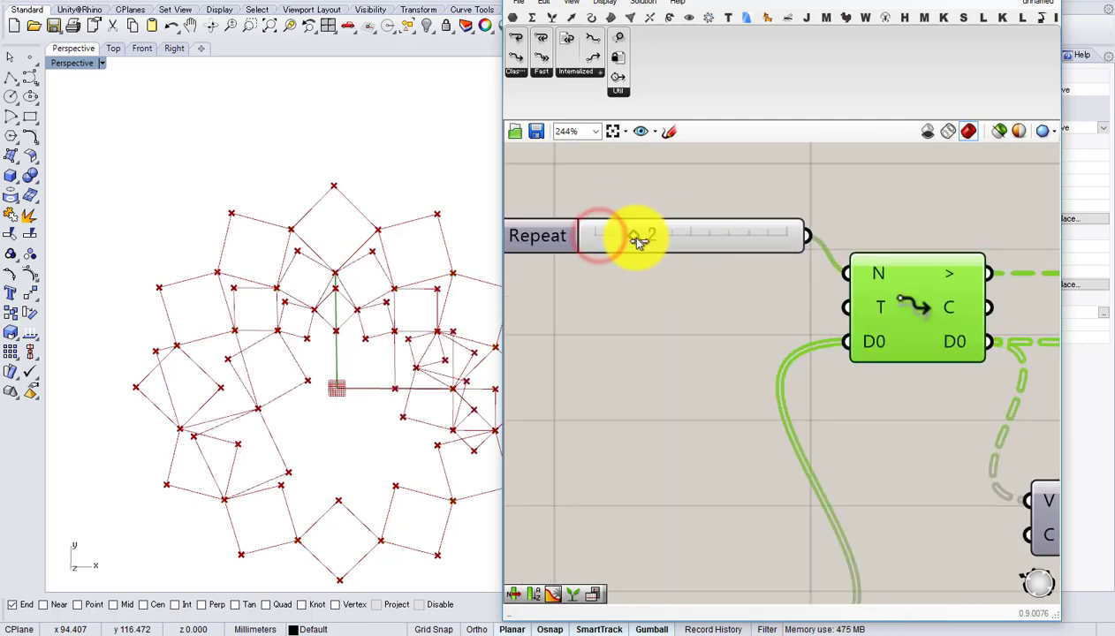
click(840, 283)
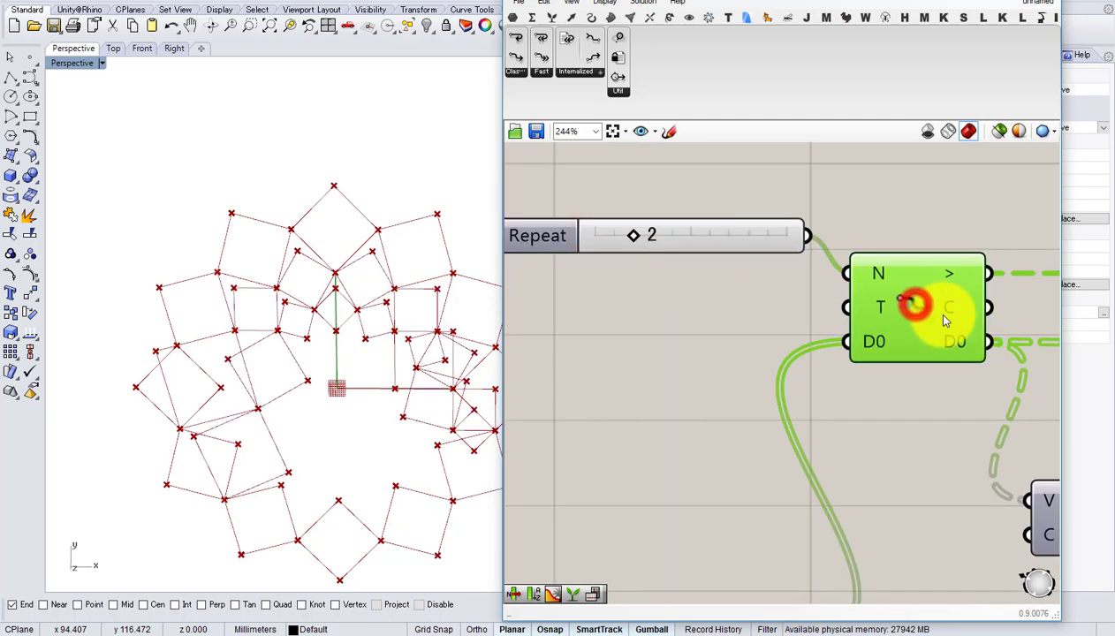
- Examine the component chain after the Loop Start and check the data tree structure of its D0 output
right_drag(945, 320, 888, 312)
scroll(753, 304, down, 5)
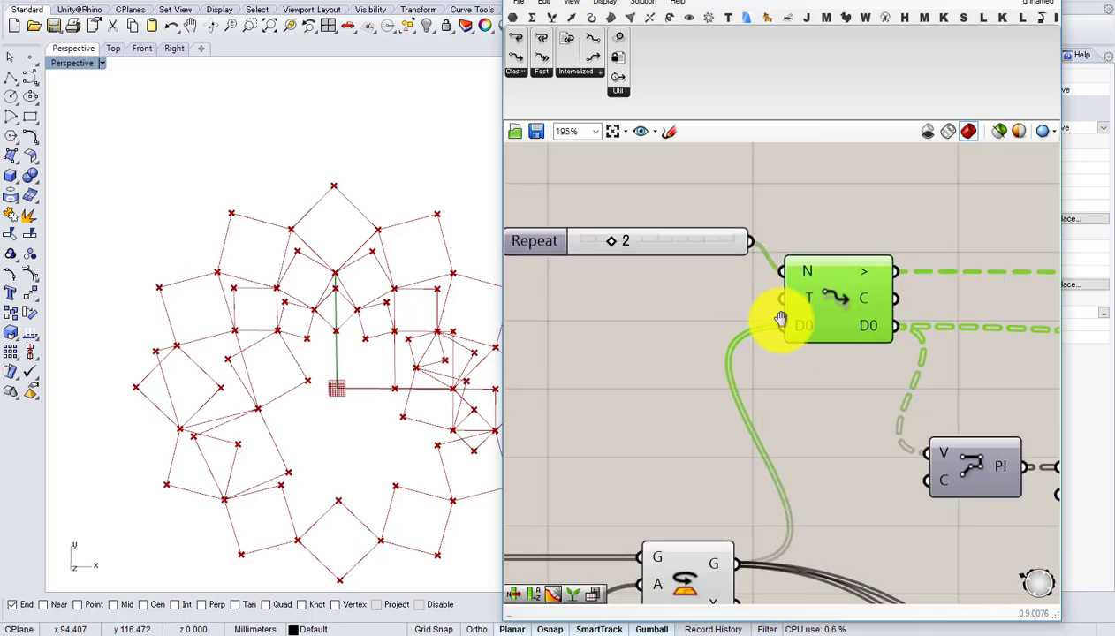
right_drag(678, 378, 579, 368)
right_drag(760, 380, 649, 374)
scroll(647, 372, down, 1)
right_drag(932, 394, 777, 391)
scroll(776, 391, up, 2)
scroll(776, 391, down, 2)
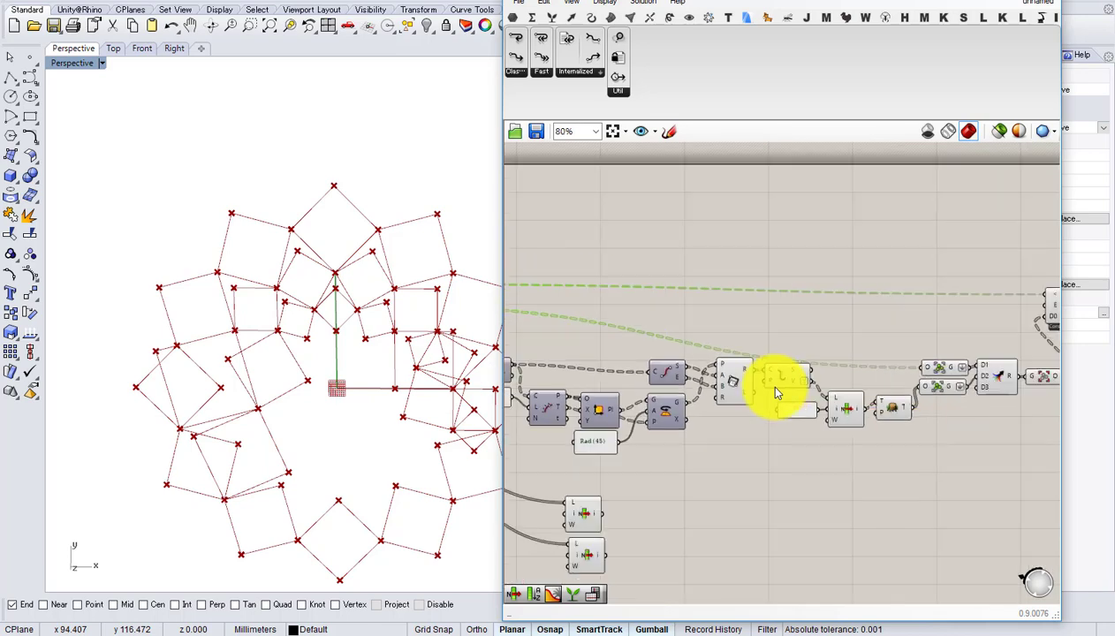
right_drag(655, 398, 812, 400)
scroll(653, 323, up, 3)
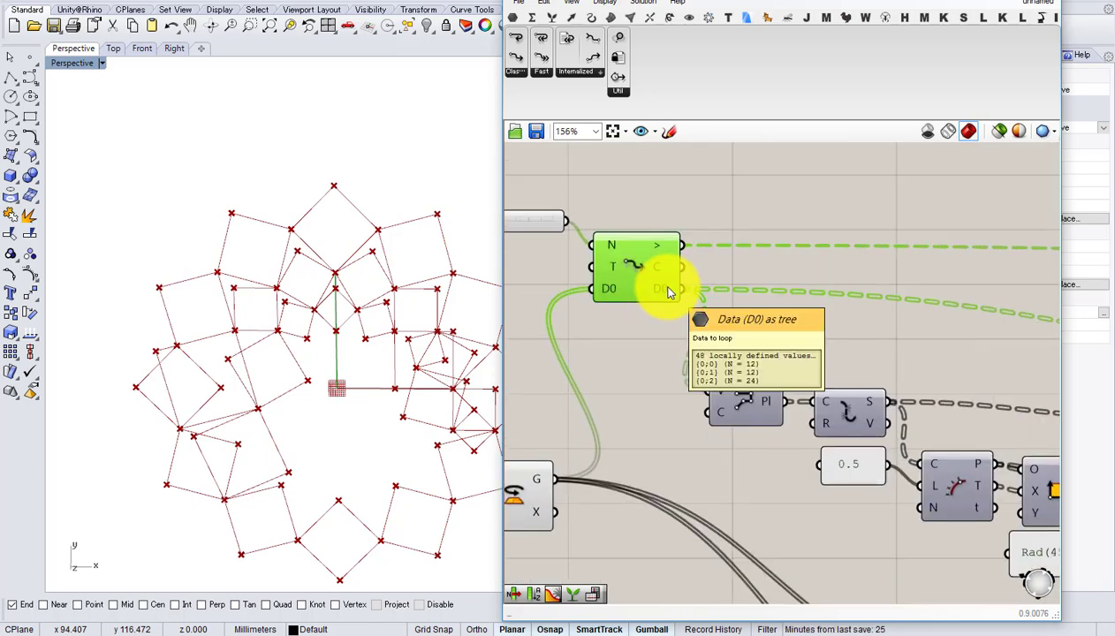
- Trace the loop data to the upper Group before the Merge and inspect the Flatten Tree's T output
scroll(668, 292, down, 4)
right_drag(907, 352, 720, 351)
right_drag(864, 340, 899, 355)
scroll(745, 346, up, 2)
drag(954, 346, 958, 324)
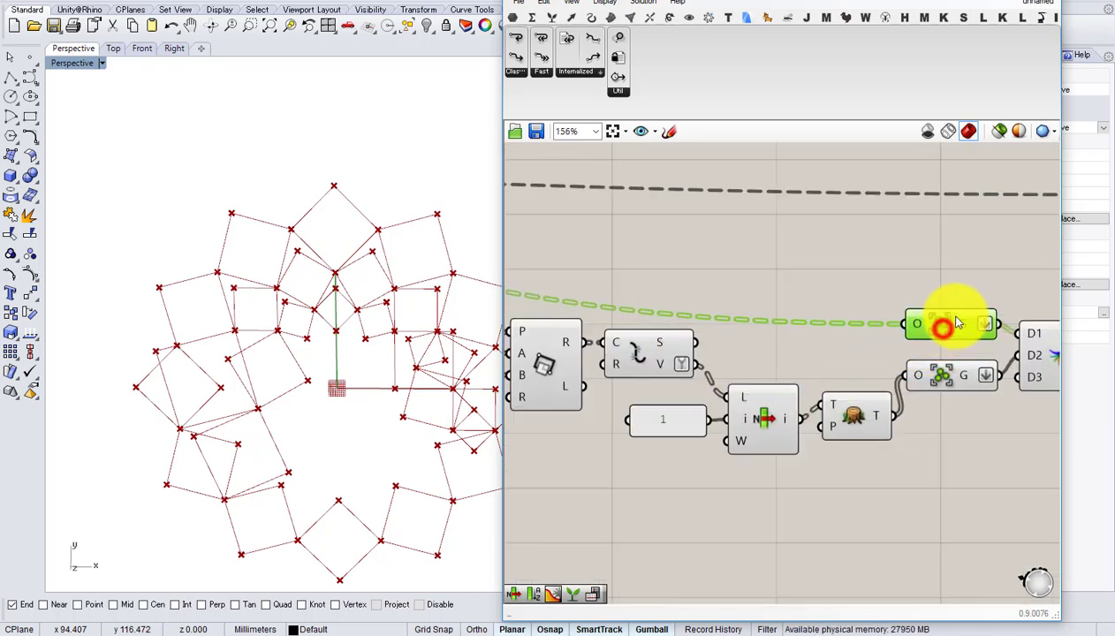
scroll(961, 329, down, 3)
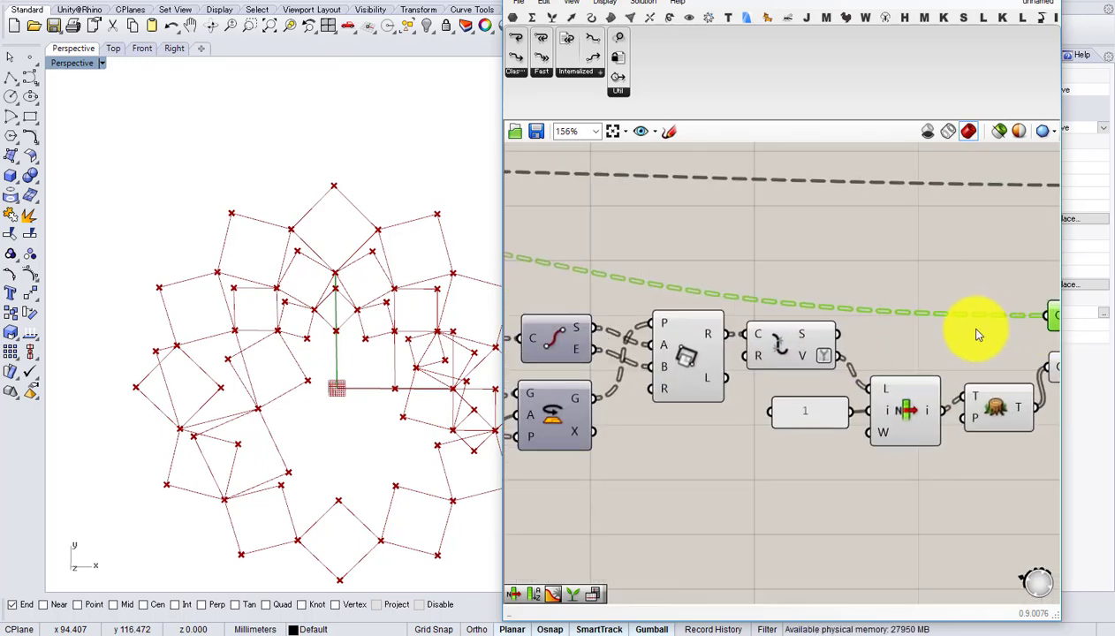
scroll(961, 336, up, 3)
key(ctrl+v)
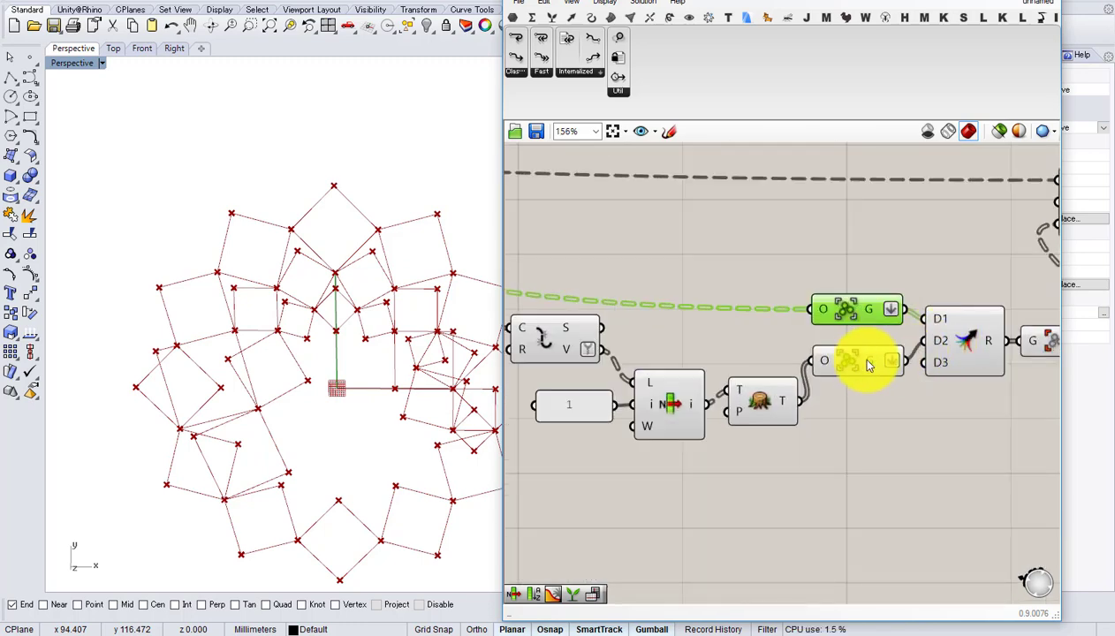
click(862, 367)
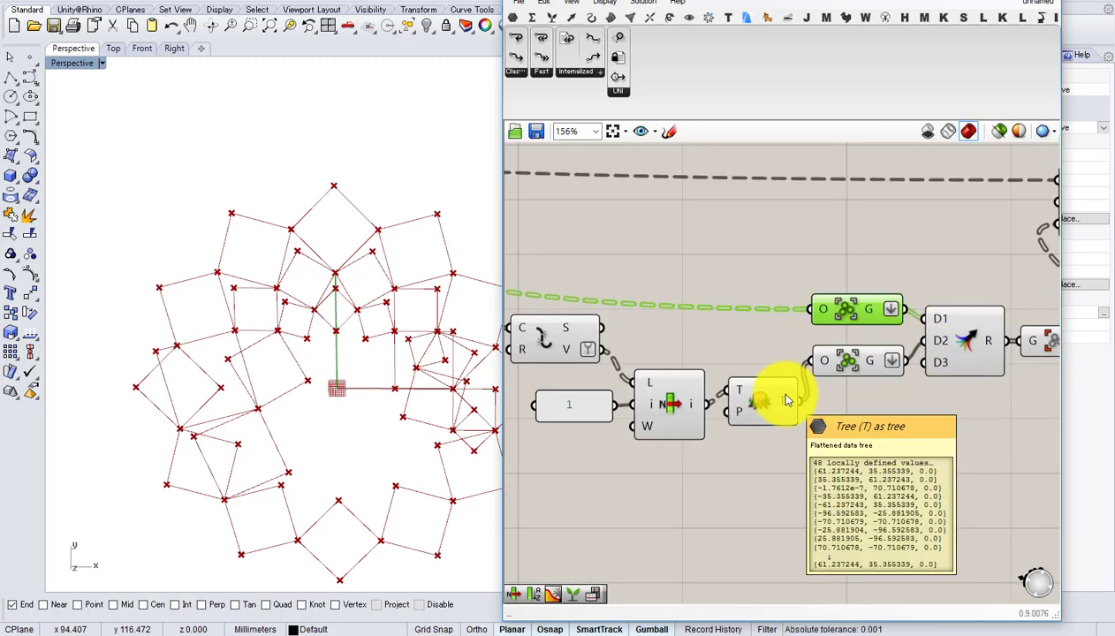
- Set the Repeat slider to 1 and check the data tree of the Loop Start's D0 output
scroll(783, 398, down, 3)
scroll(697, 381, up, 3)
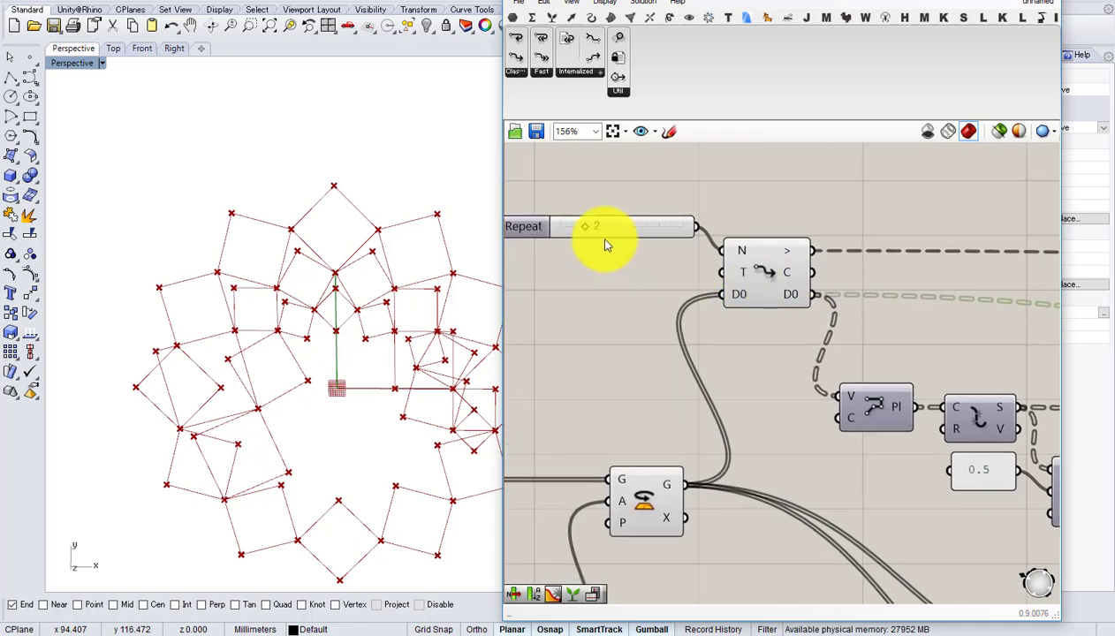
scroll(576, 217, up, 2)
click(578, 221)
click(792, 285)
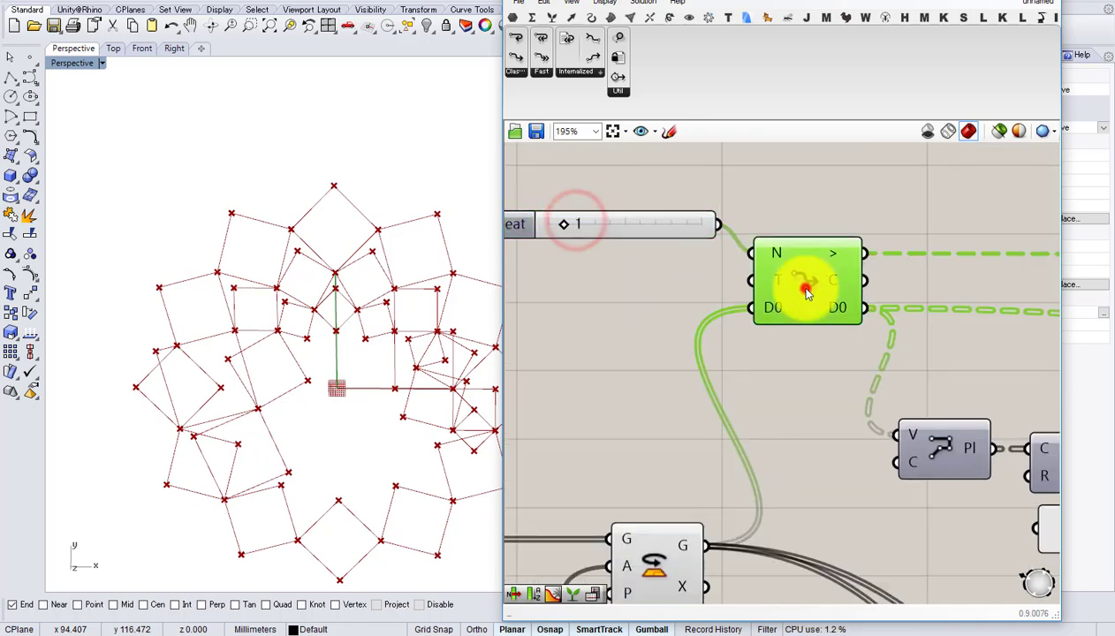
right_drag(814, 296, 767, 298)
mouse_move(767, 299)
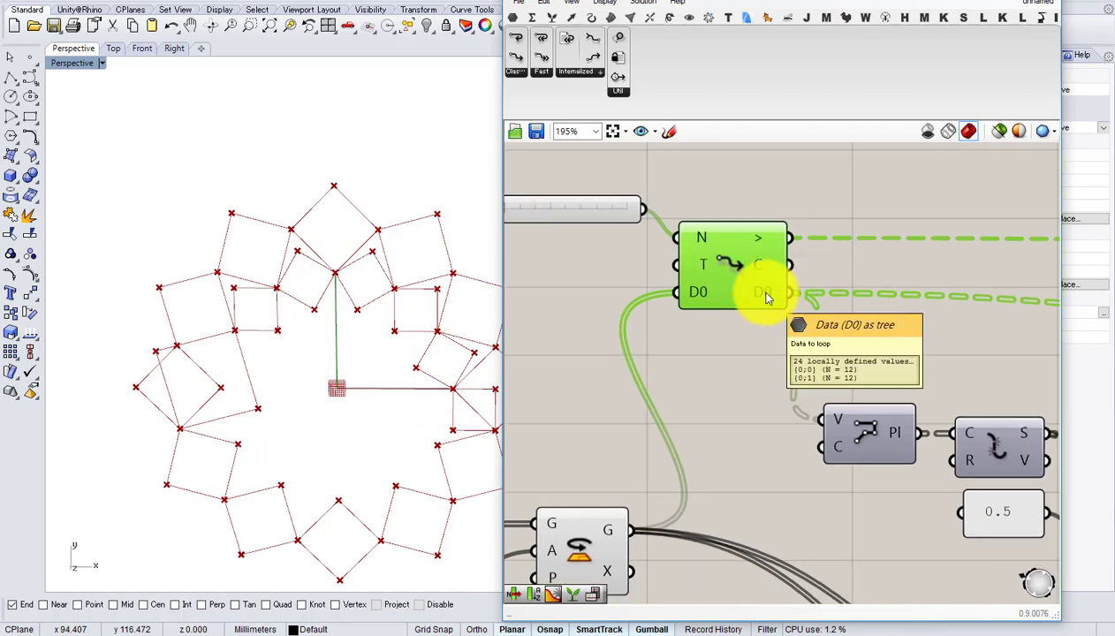
- Enable the preview of the PolyLine component connected to the Loop Start's D0 output
right_drag(890, 393, 746, 336)
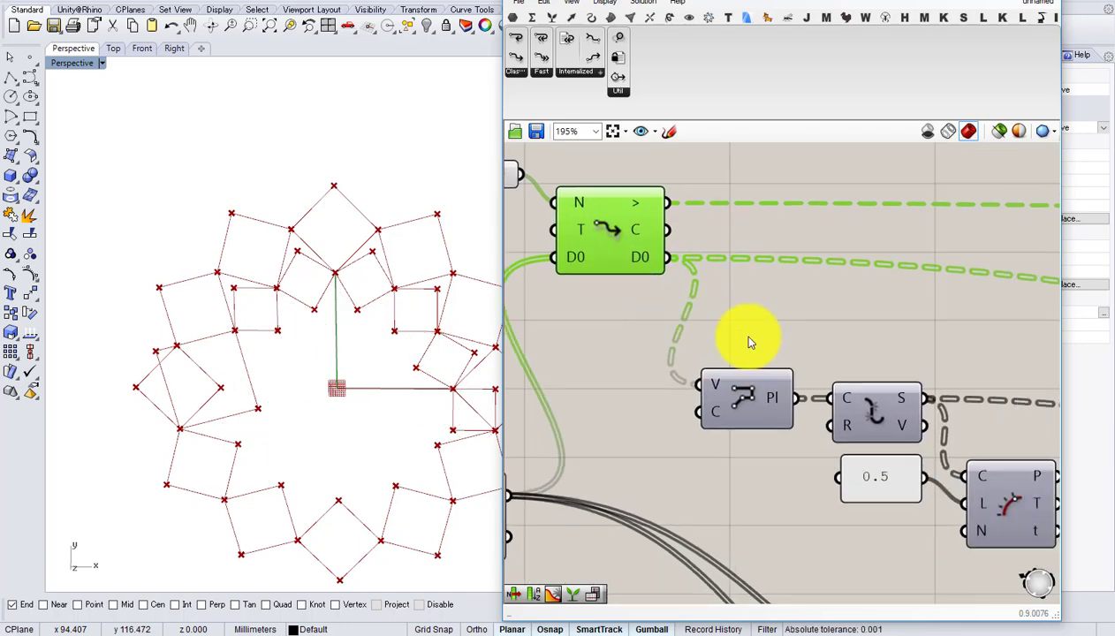
scroll(747, 344, down, 3)
scroll(760, 364, up, 1)
click(744, 363)
middle_drag(744, 363, 770, 340)
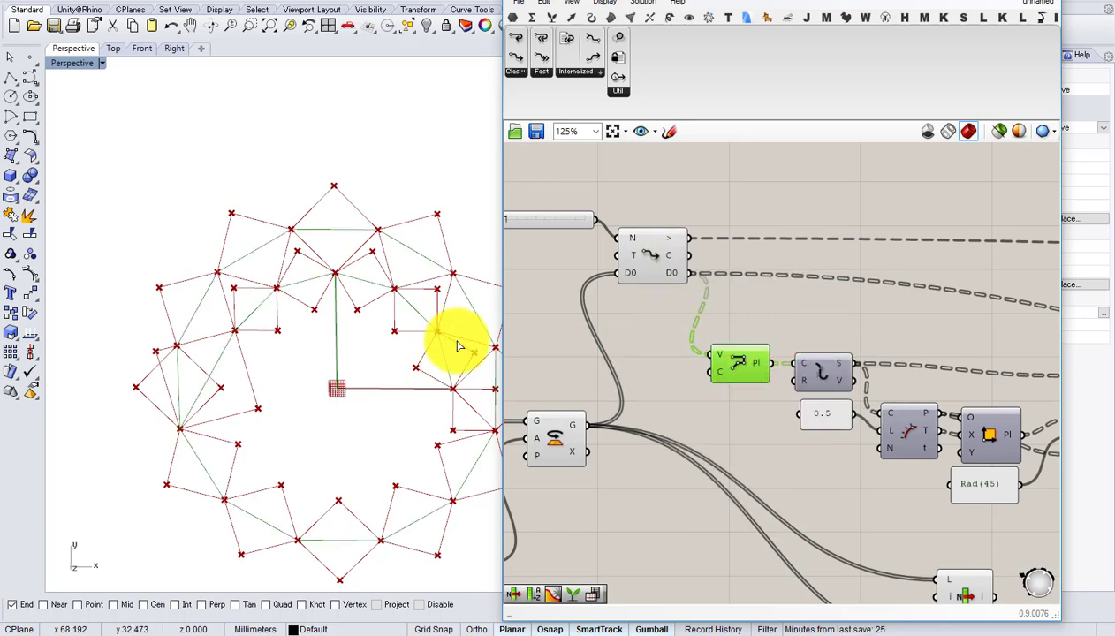
right_drag(759, 363, 654, 347)
scroll(656, 348, down, 2)
scroll(657, 344, up, 2)
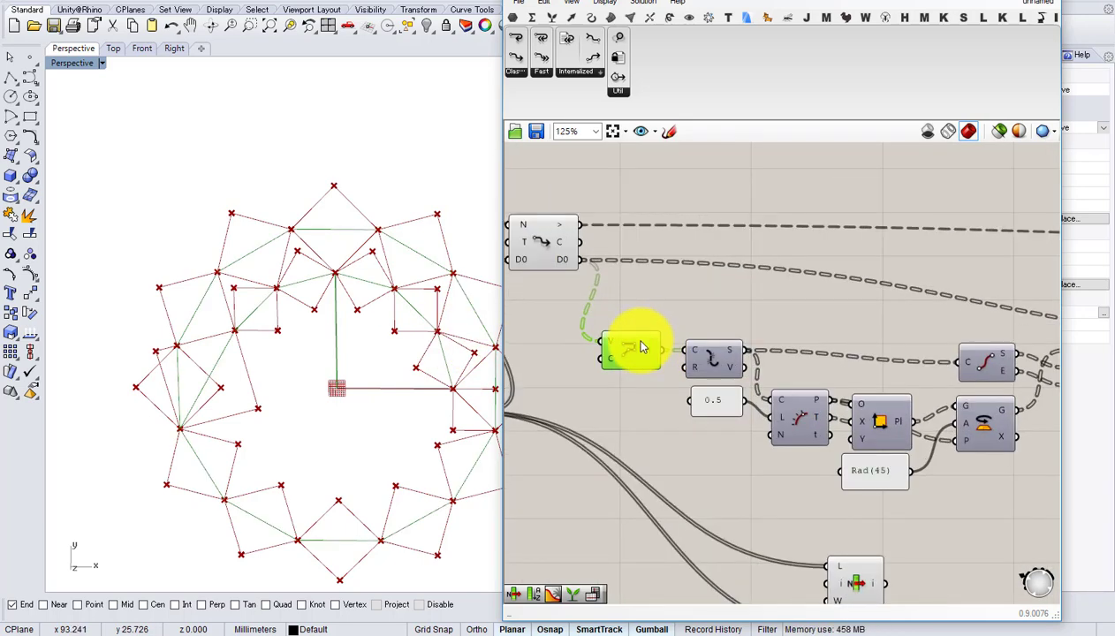
- Disable the preview of all components from the rectangle component through the Merge
scroll(717, 341, down, 2)
right_drag(976, 352, 714, 330)
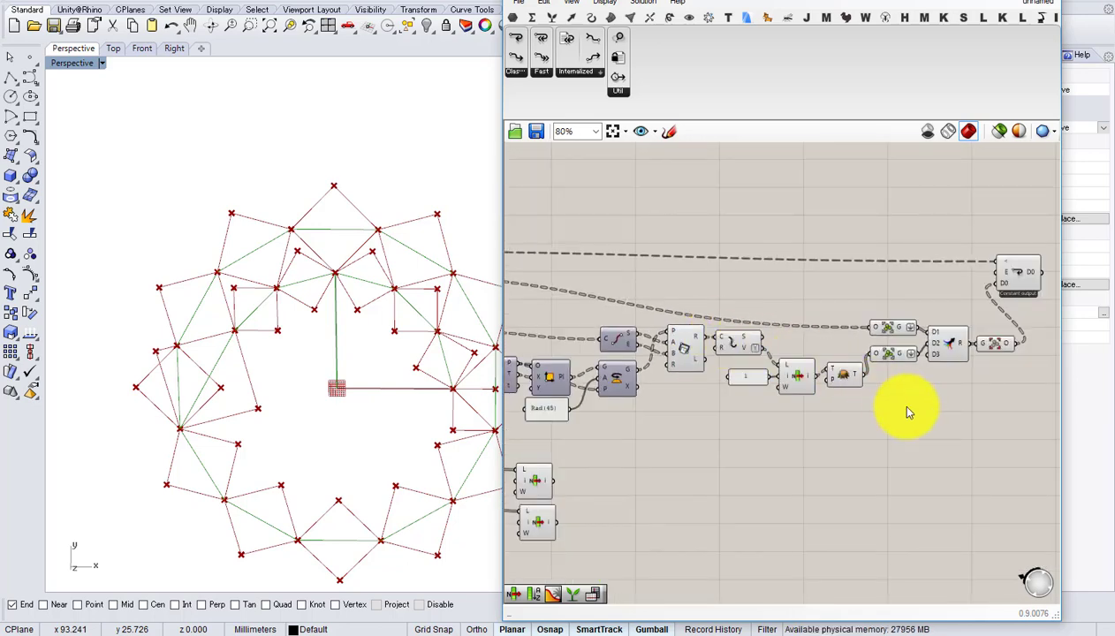
drag(970, 437, 671, 328)
middle_click(671, 329)
click(729, 304)
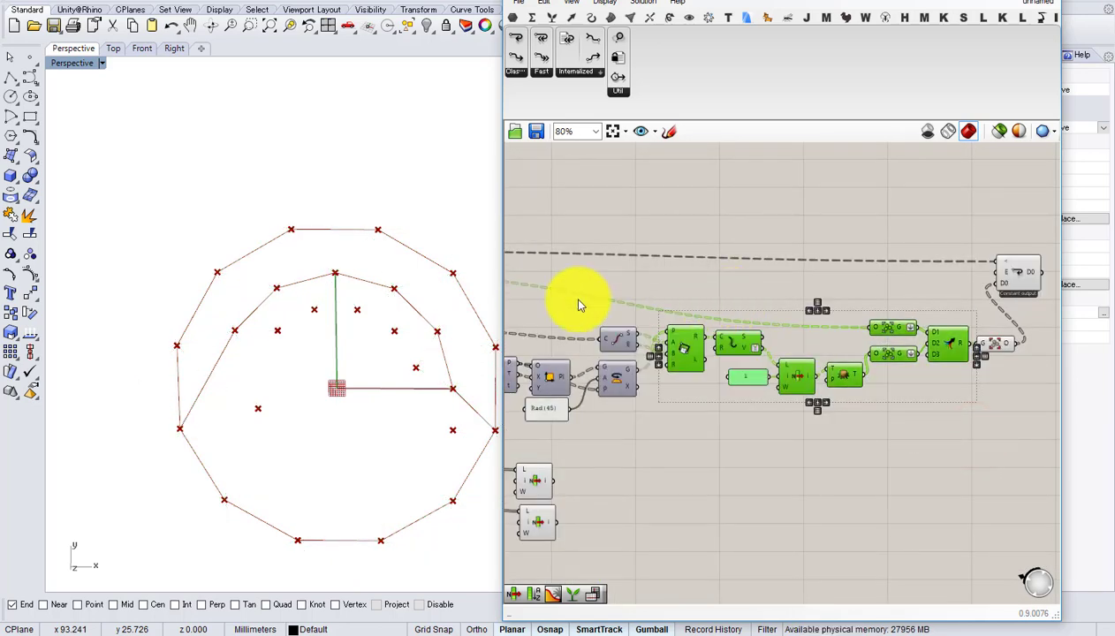
right_drag(689, 339, 546, 350)
click(717, 453)
- Compare the data tree of the Ungroup's O output with that of the Loop Start's D0 output
scroll(800, 359, up, 2)
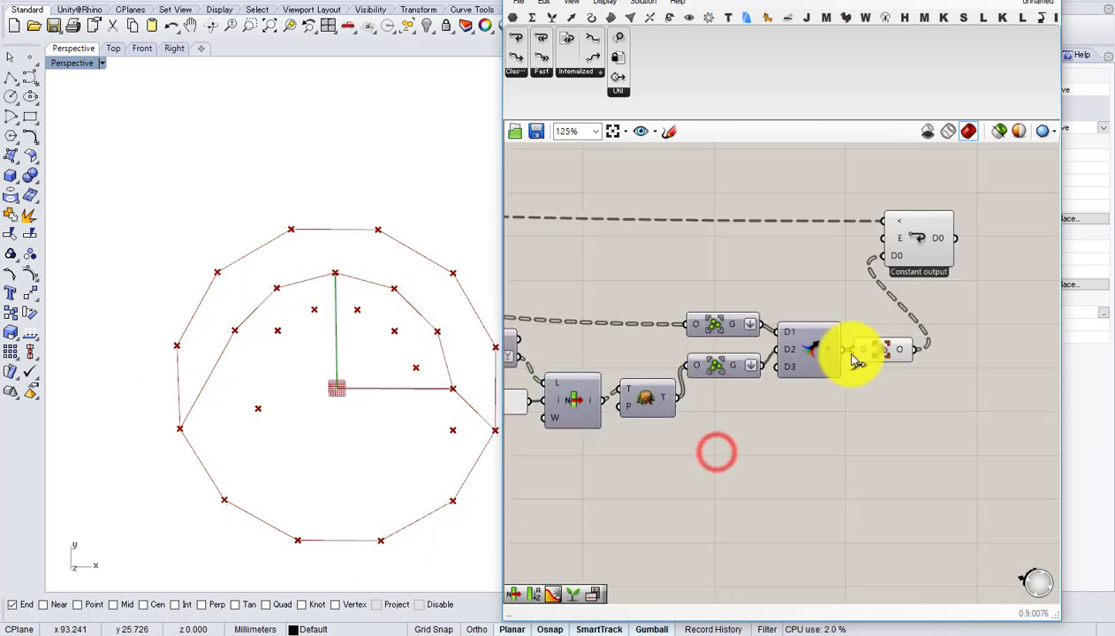
mouse_move(906, 355)
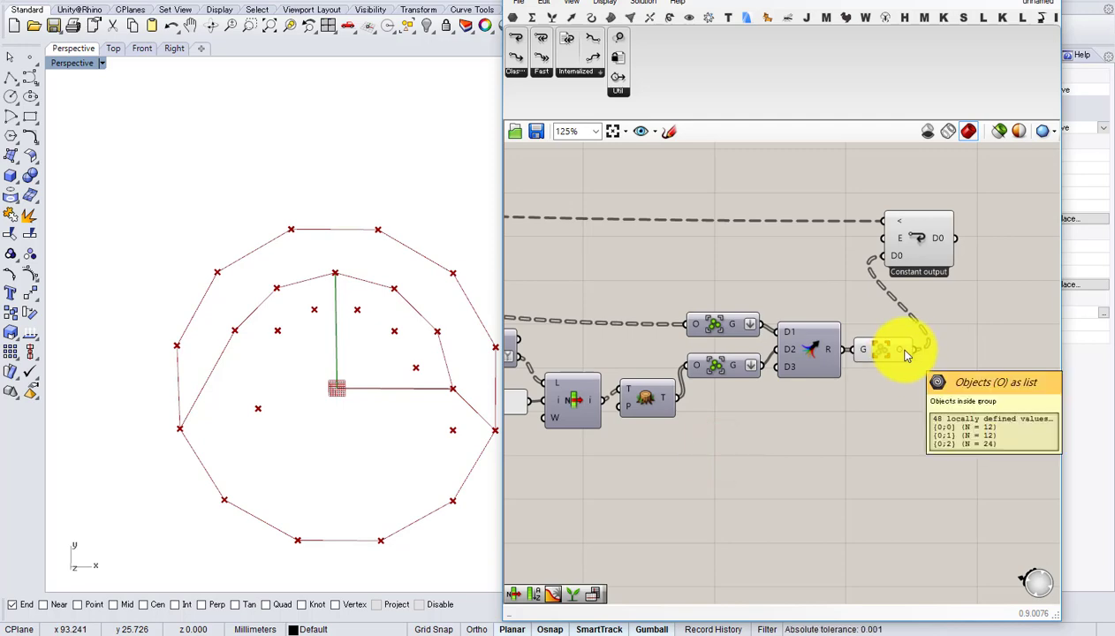
scroll(907, 354, down, 2)
right_drag(720, 342, 905, 352)
scroll(618, 305, up, 2)
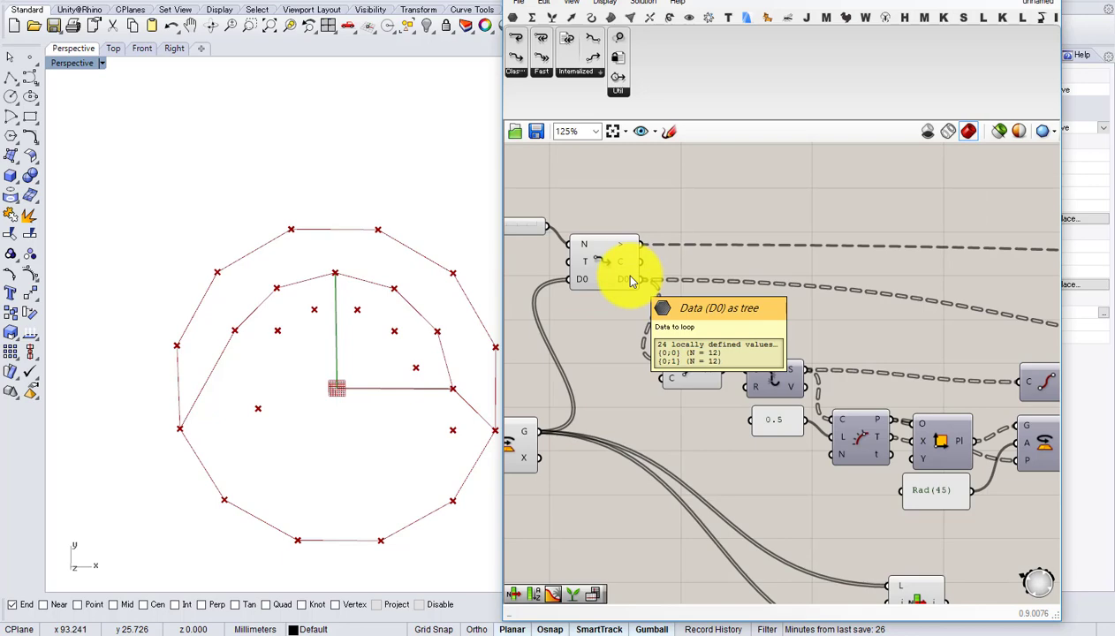
scroll(631, 281, down, 1)
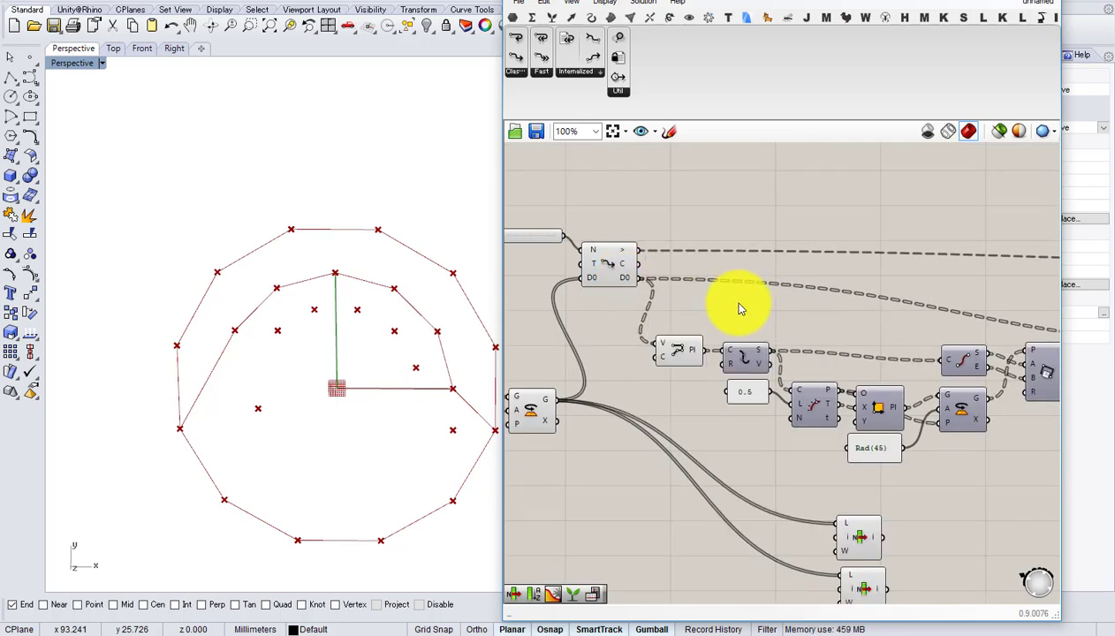
- Inspect the O input and G output of the upper Group, and look at the lower Group
right_drag(832, 317, 546, 315)
right_drag(958, 331, 709, 331)
scroll(772, 330, up, 3)
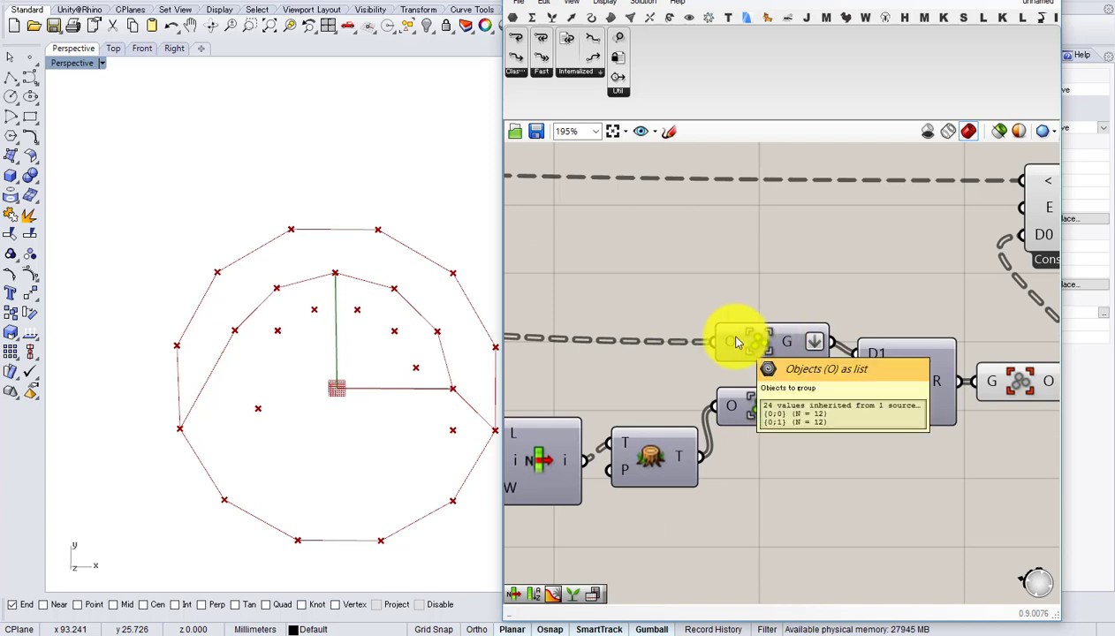
mouse_move(789, 343)
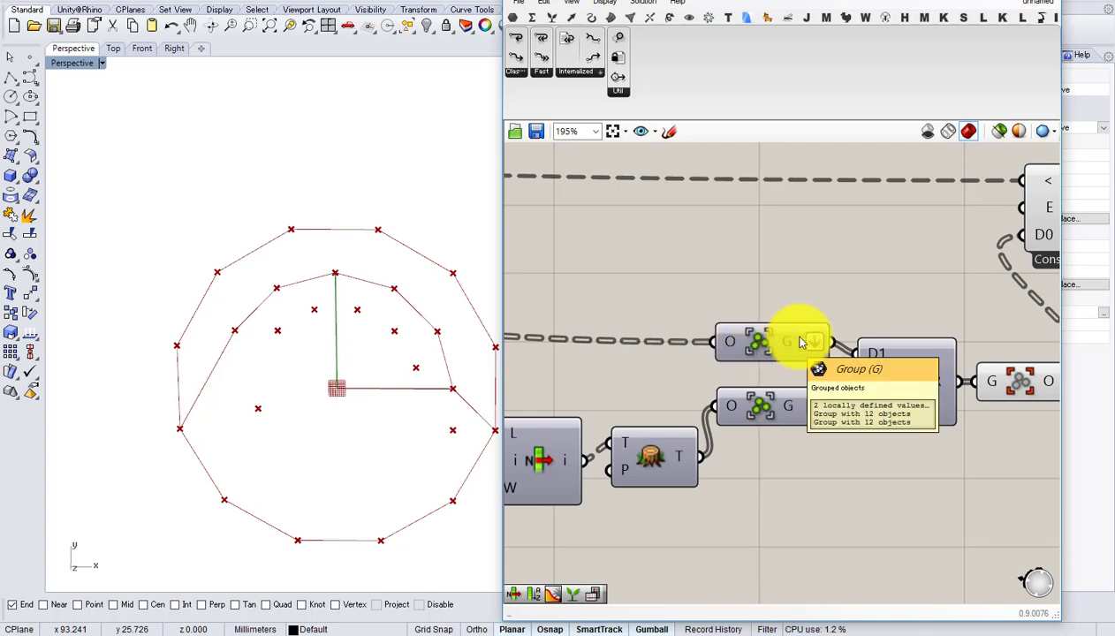
scroll(799, 343, down, 3)
scroll(771, 374, up, 2)
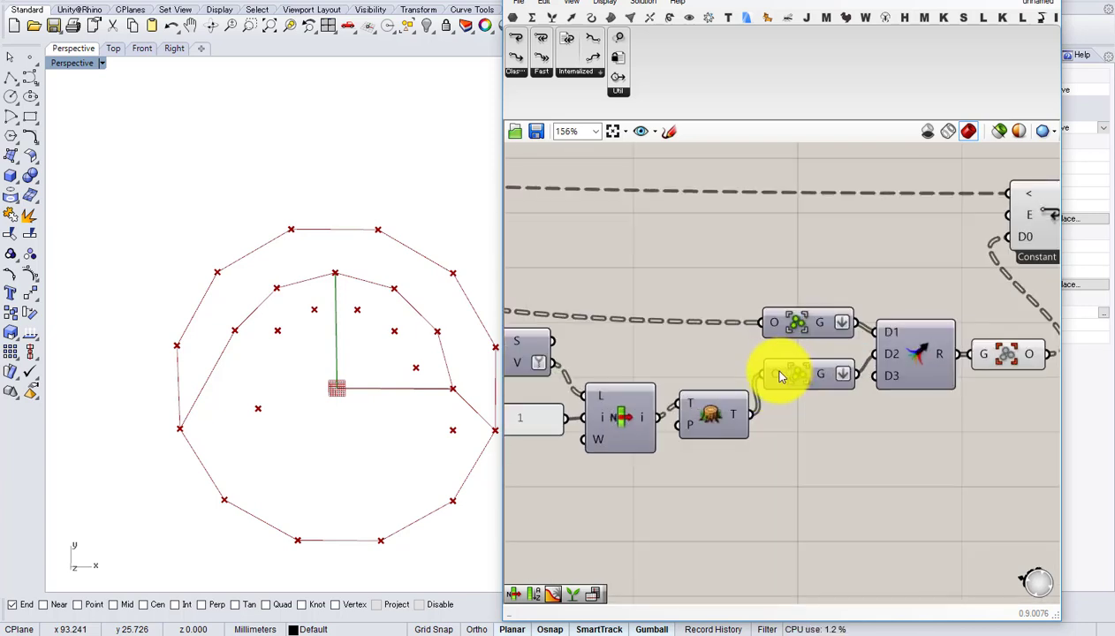
mouse_move(775, 378)
- Check the PolyLine's Pl output and move the component up closer to the Loop Start
scroll(776, 378, down, 3)
right_drag(767, 371, 1011, 375)
right_drag(680, 364, 886, 368)
scroll(735, 357, up, 4)
mouse_move(811, 385)
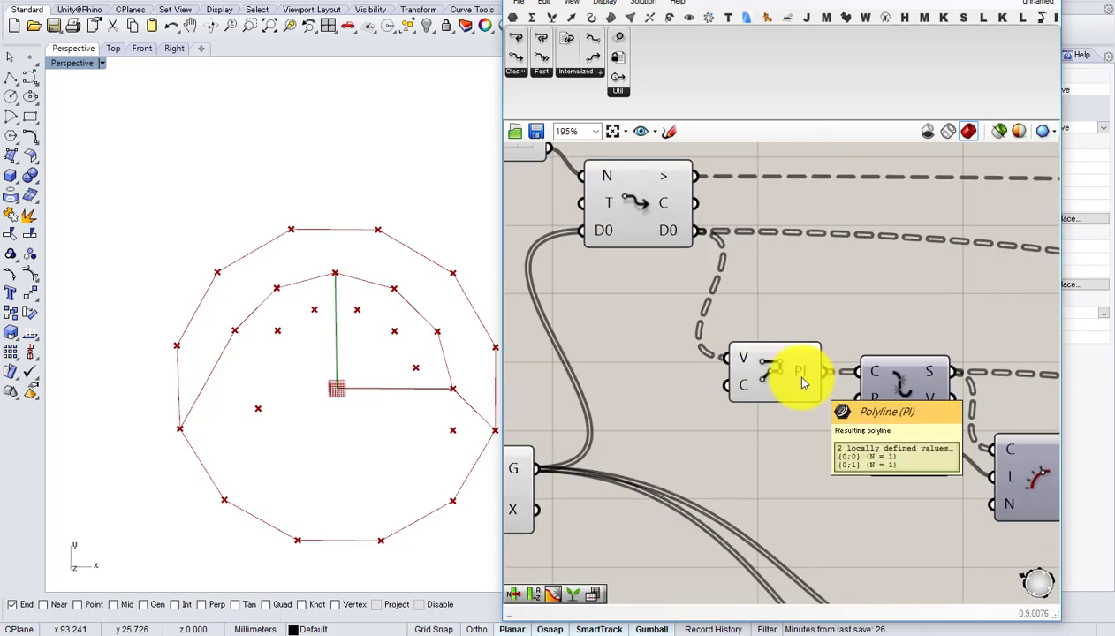
drag(772, 355, 747, 301)
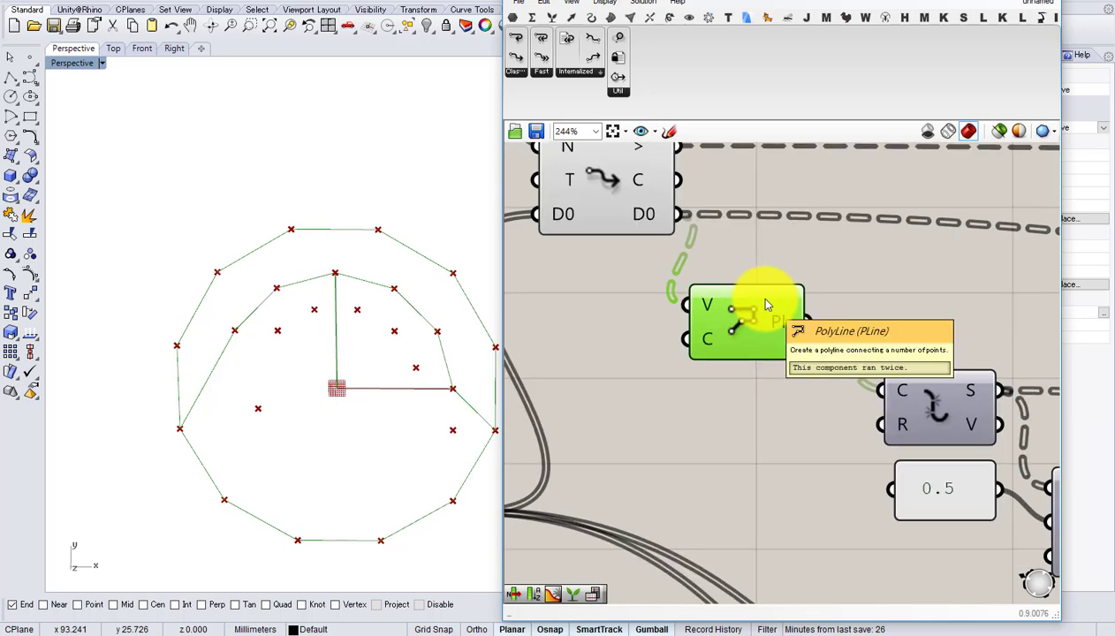
- Make sure the PolyLine's preview is enabled and check the Loop Start's D0 data tree again
scroll(765, 301, down, 1)
scroll(757, 367, down, 5)
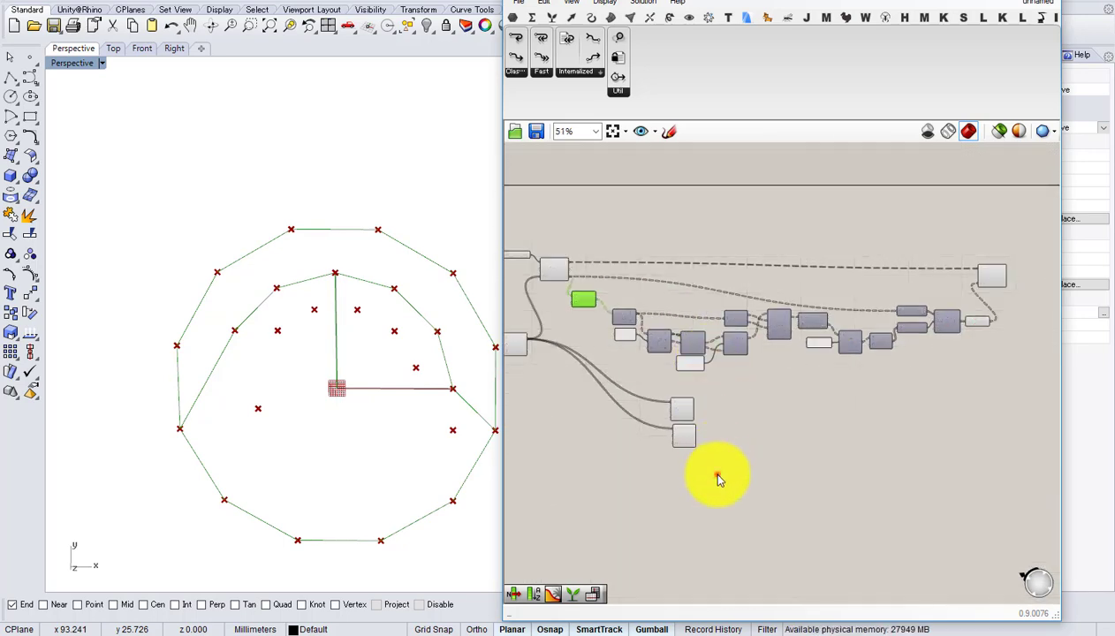
drag(717, 477, 679, 399)
scroll(679, 399, up, 4)
right_drag(622, 328, 746, 383)
scroll(634, 287, up, 1)
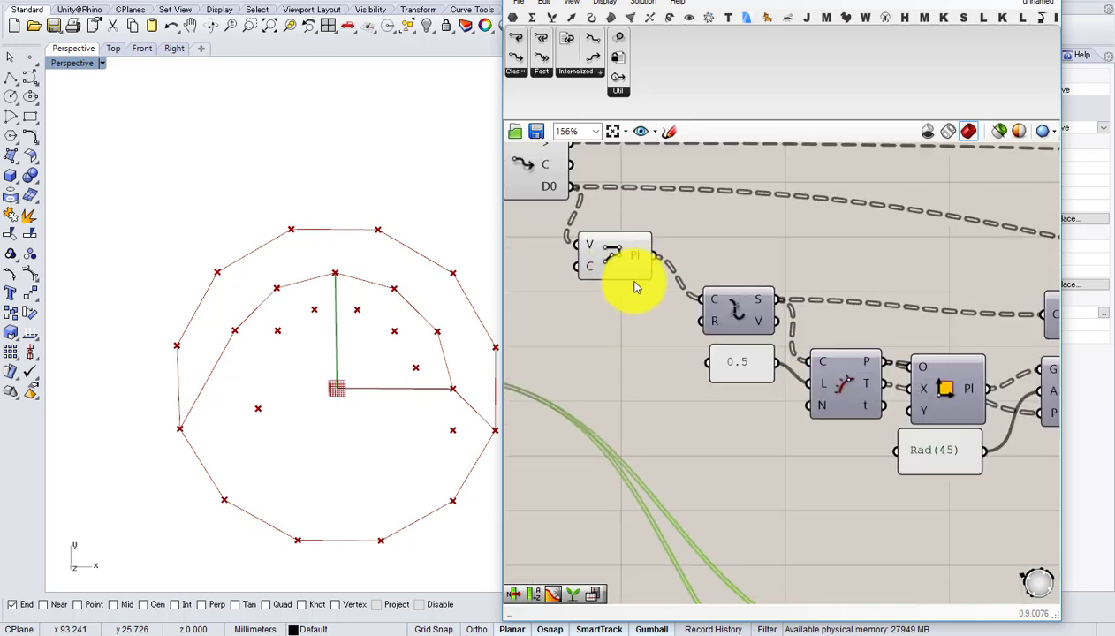
click(613, 256)
middle_click(613, 256)
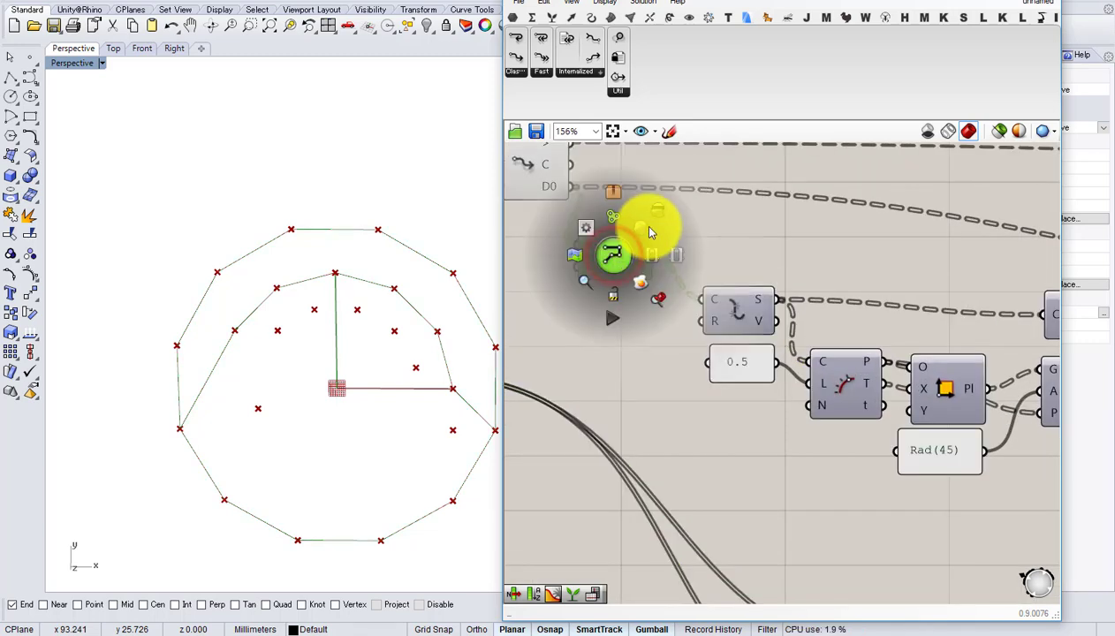
click(649, 227)
scroll(641, 244, up, 1)
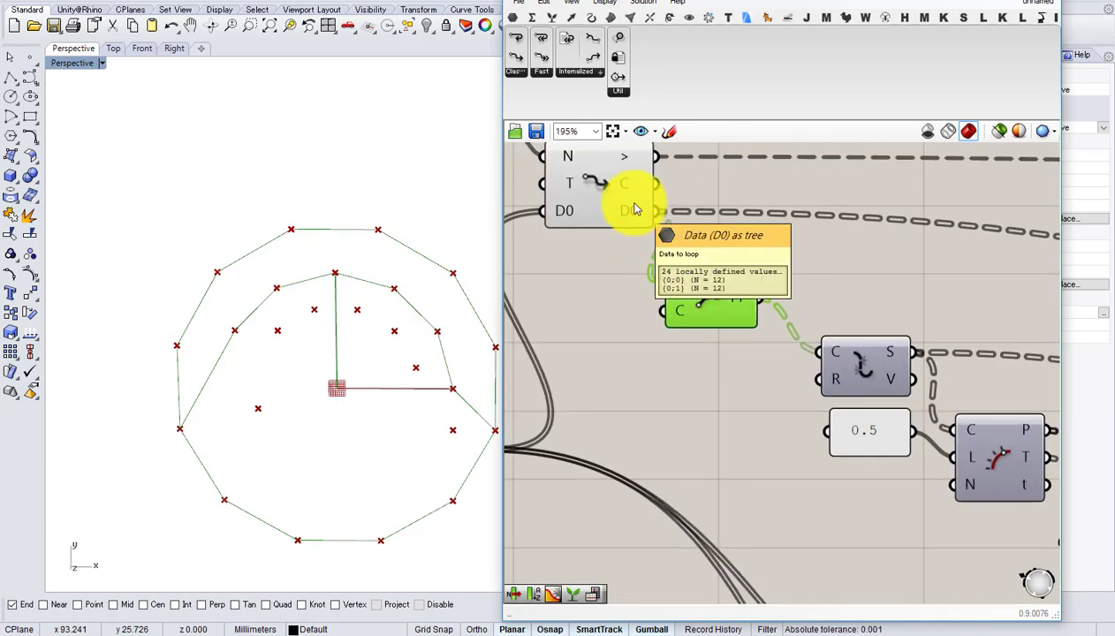
- Set the Repeat slider to 0 and check the group data arriving at the Merge's D2 input
right_drag(712, 307, 851, 394)
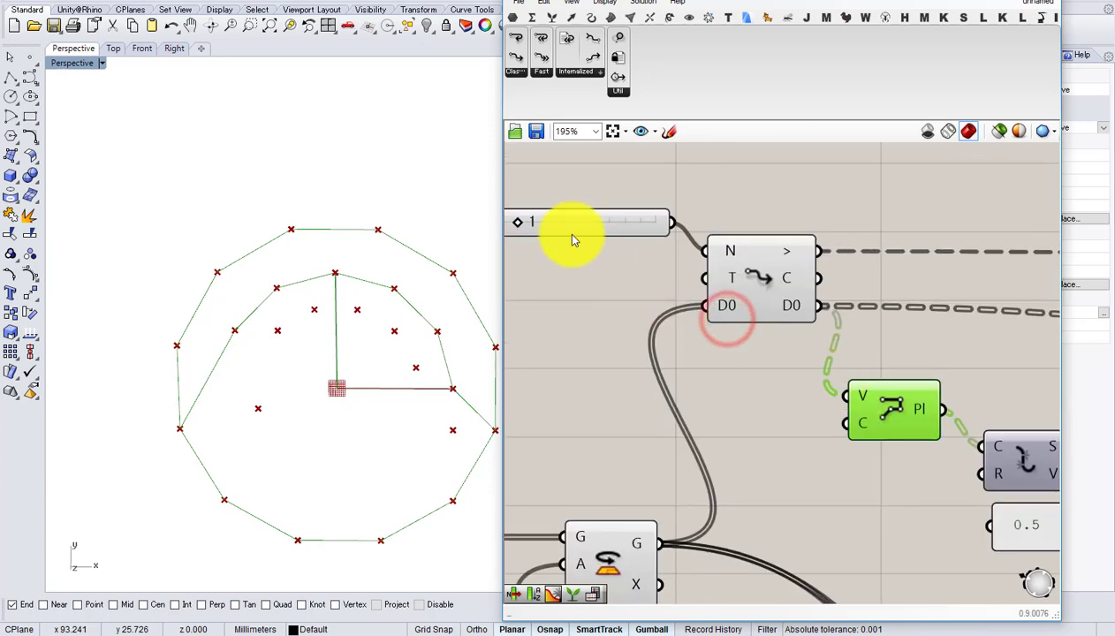
click(777, 274)
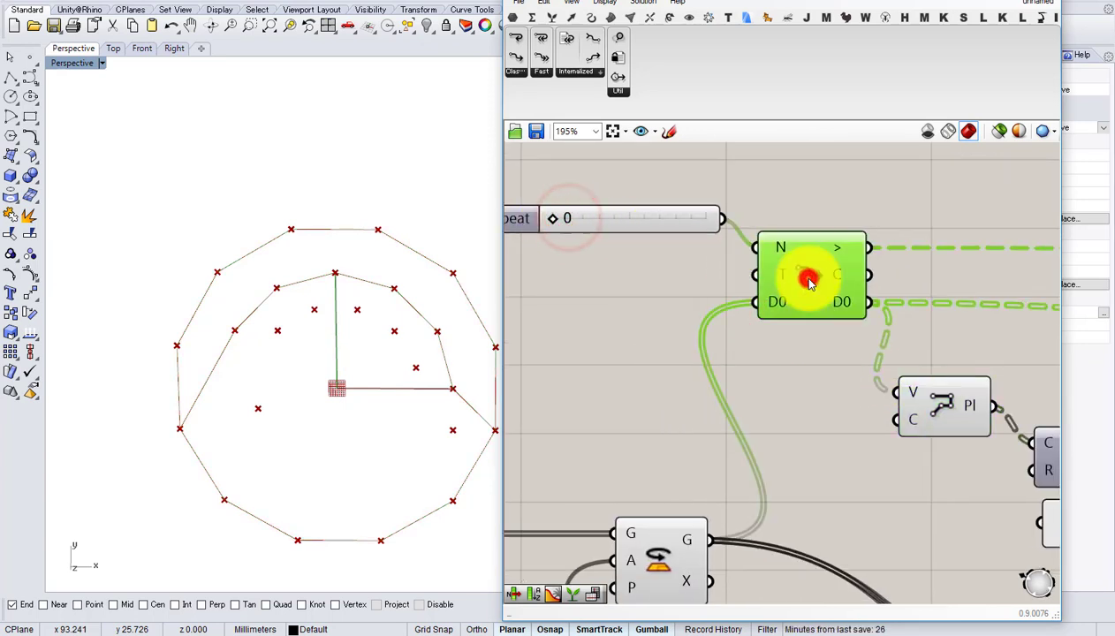
scroll(818, 379, down, 5)
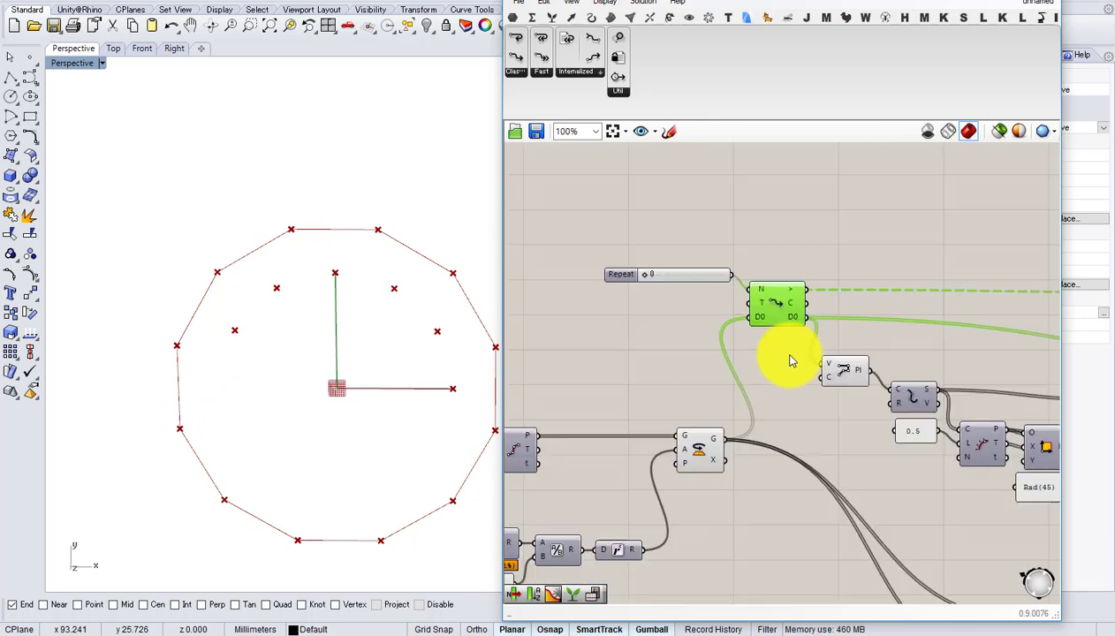
right_drag(896, 378, 670, 368)
scroll(925, 369, up, 3)
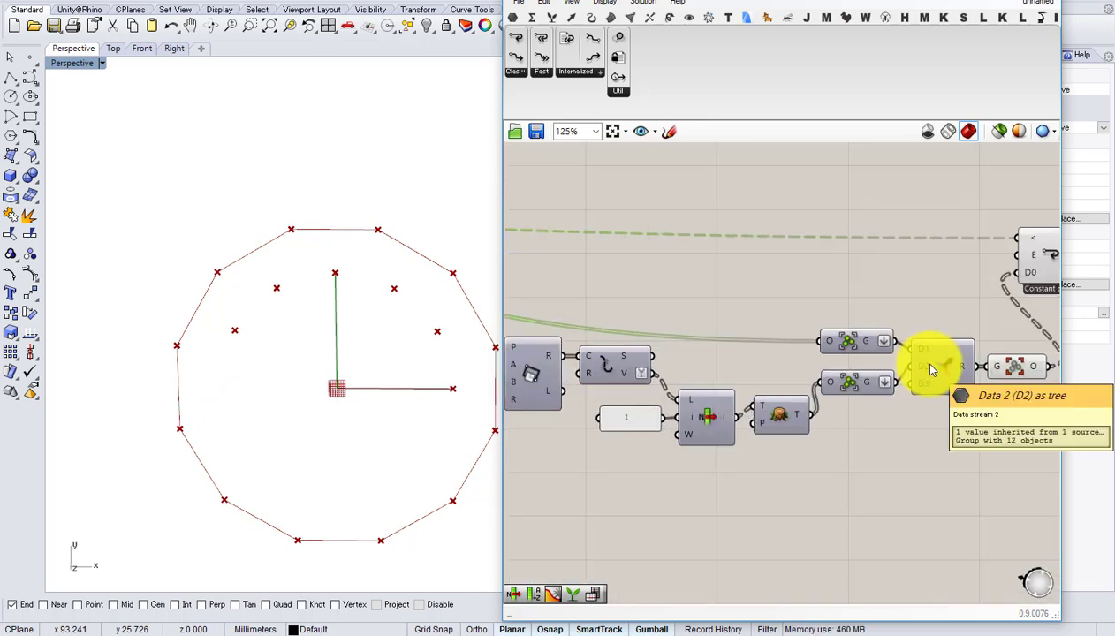
- Connect the Flatten Tree's T output to the Loop End's D0 input and delete both Groups, the Merge and the Ungroup
scroll(933, 371, down, 2)
right_drag(933, 370, 844, 363)
scroll(747, 376, up, 2)
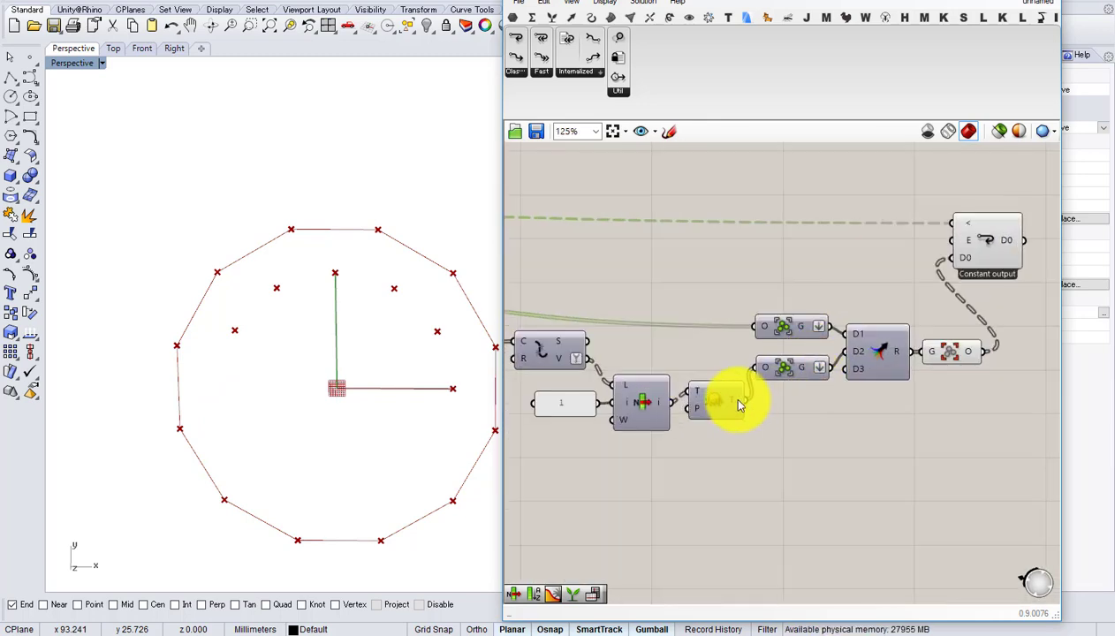
drag(753, 403, 952, 257)
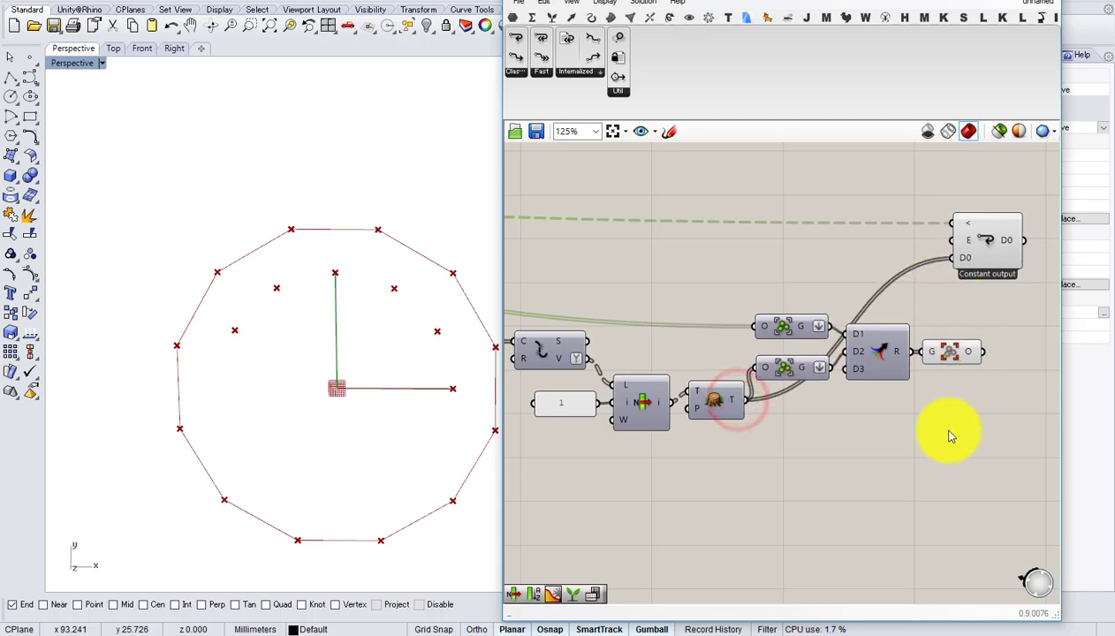
drag(963, 457, 794, 316)
drag(794, 317, 830, 399)
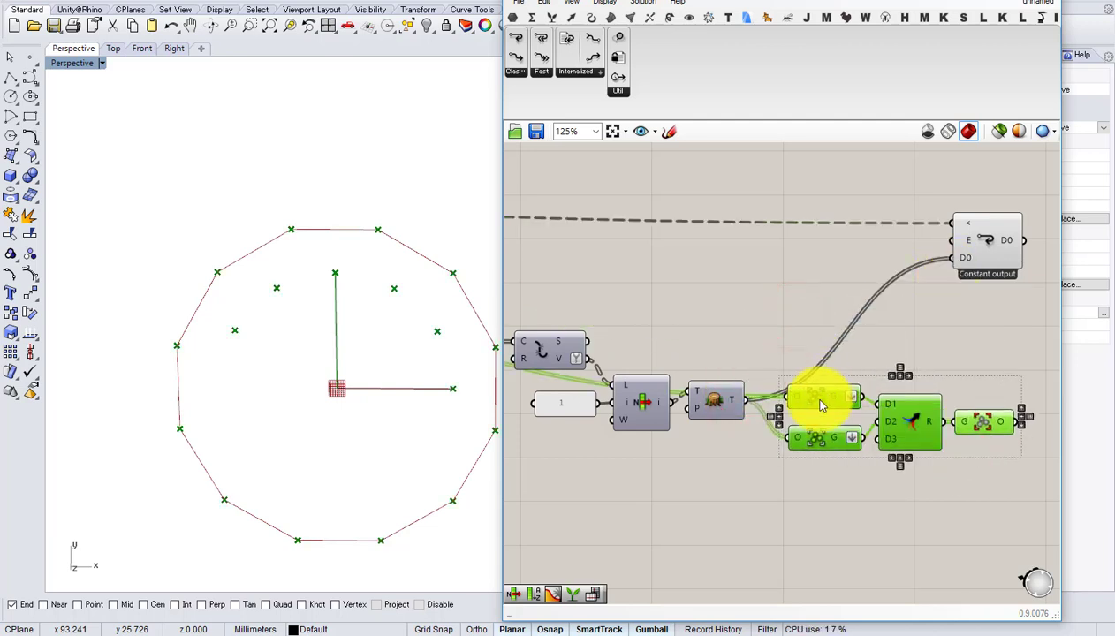
key(Delete)
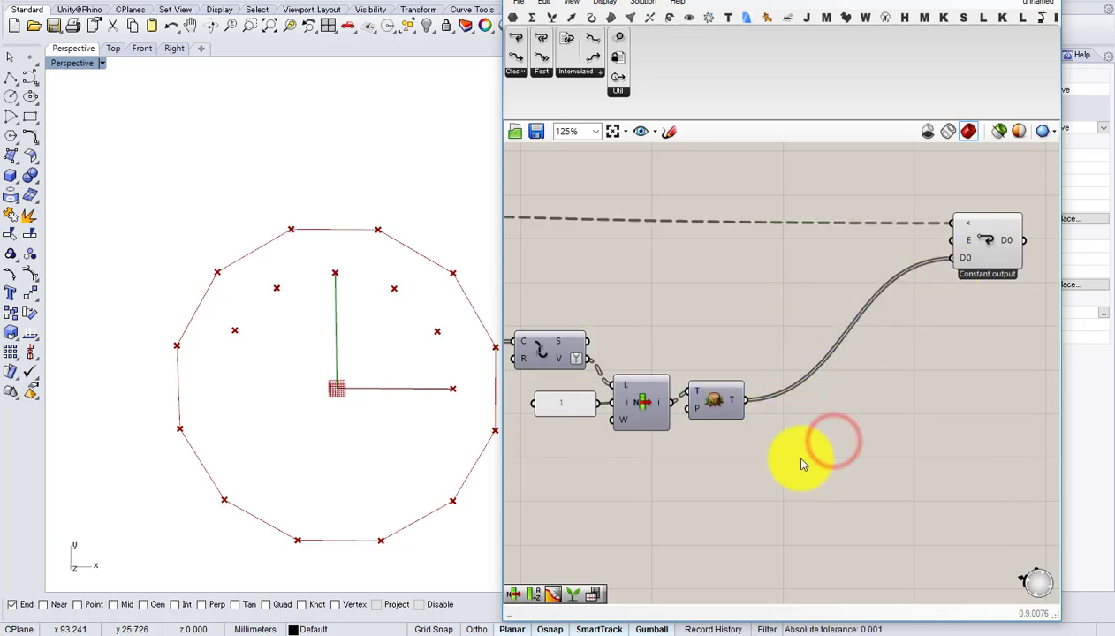
- Turn on the Flatten Tree's preview to view its points, and turn it off again
click(734, 410)
middle_click(733, 411)
click(761, 386)
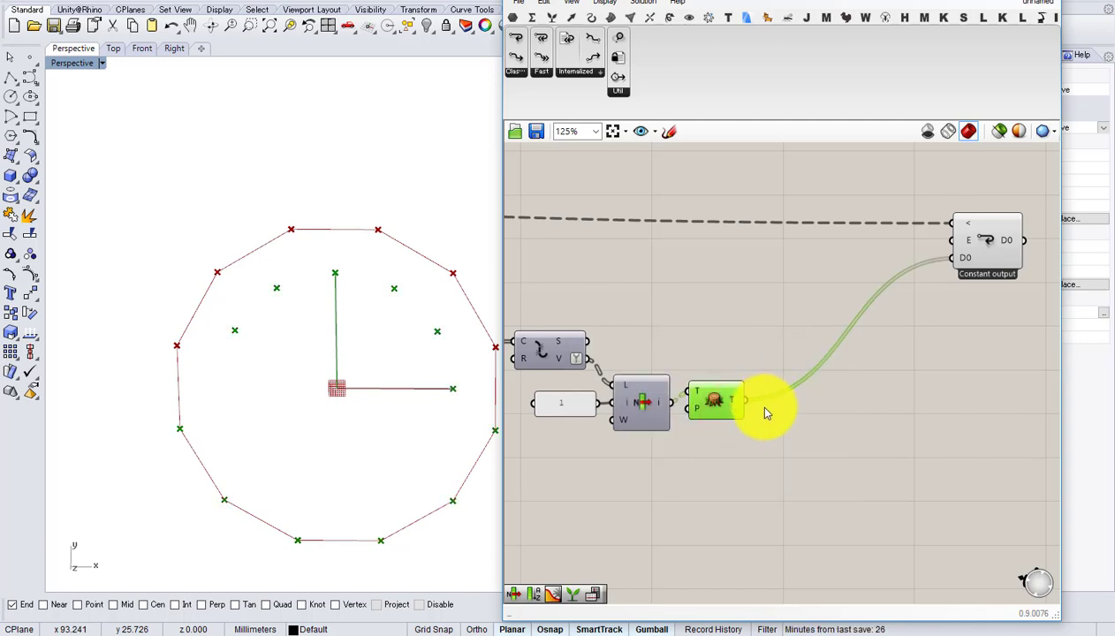
right_drag(747, 382, 875, 393)
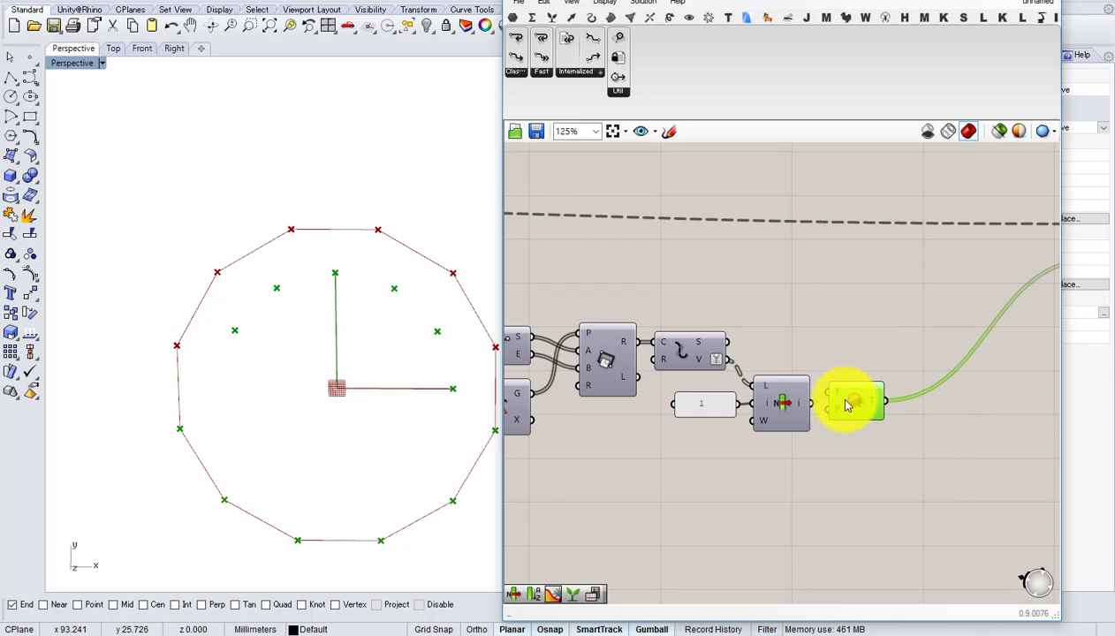
middle_click(846, 400)
click(885, 356)
- Turn off the preview of the PolyLine component beside the Loop Start
right_drag(775, 358, 976, 337)
scroll(976, 337, down, 3)
right_drag(841, 333, 966, 345)
scroll(730, 309, up, 3)
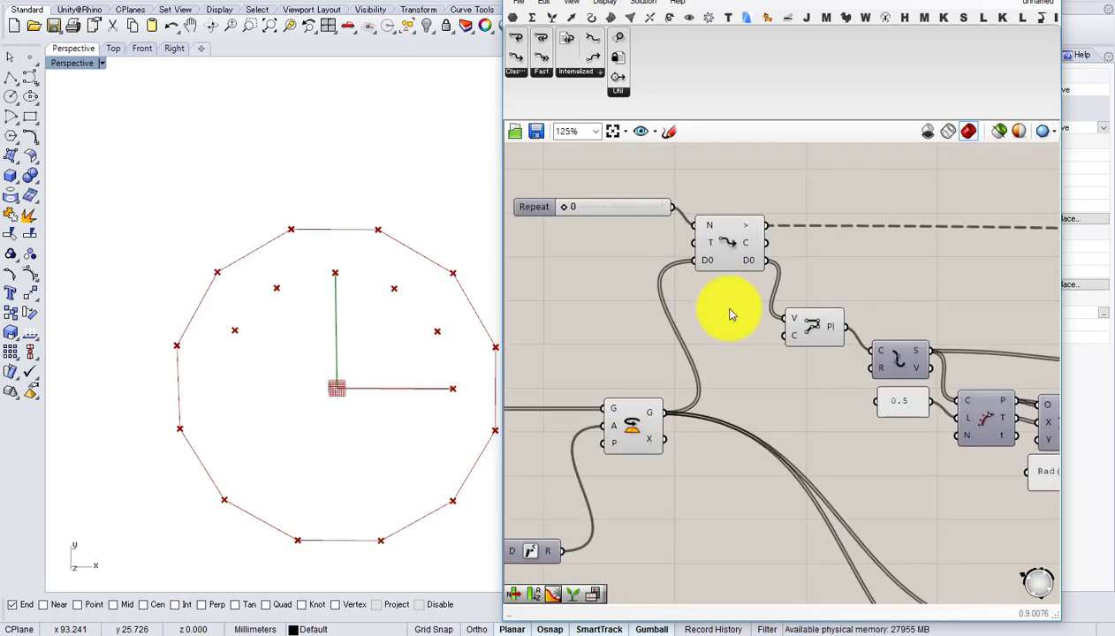
middle_click(809, 323)
click(838, 296)
- Enable Record data on the Loop End component and check that the option is set
right_drag(879, 304, 345, 328)
scroll(743, 295, down, 3)
scroll(797, 282, up, 3)
click(791, 297)
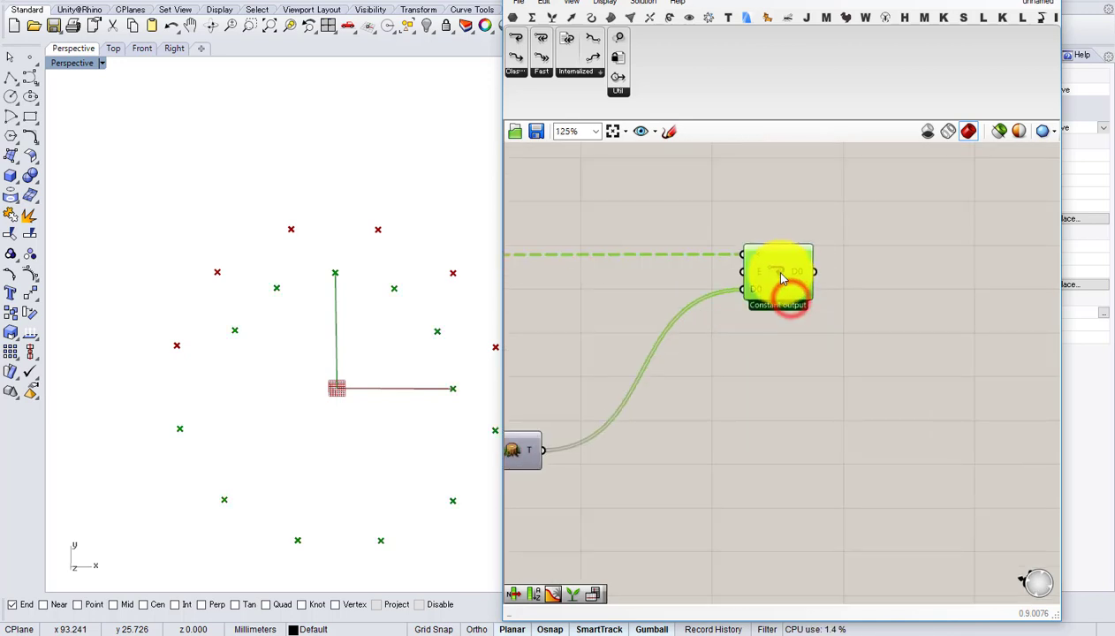
right_click(782, 279)
click(822, 398)
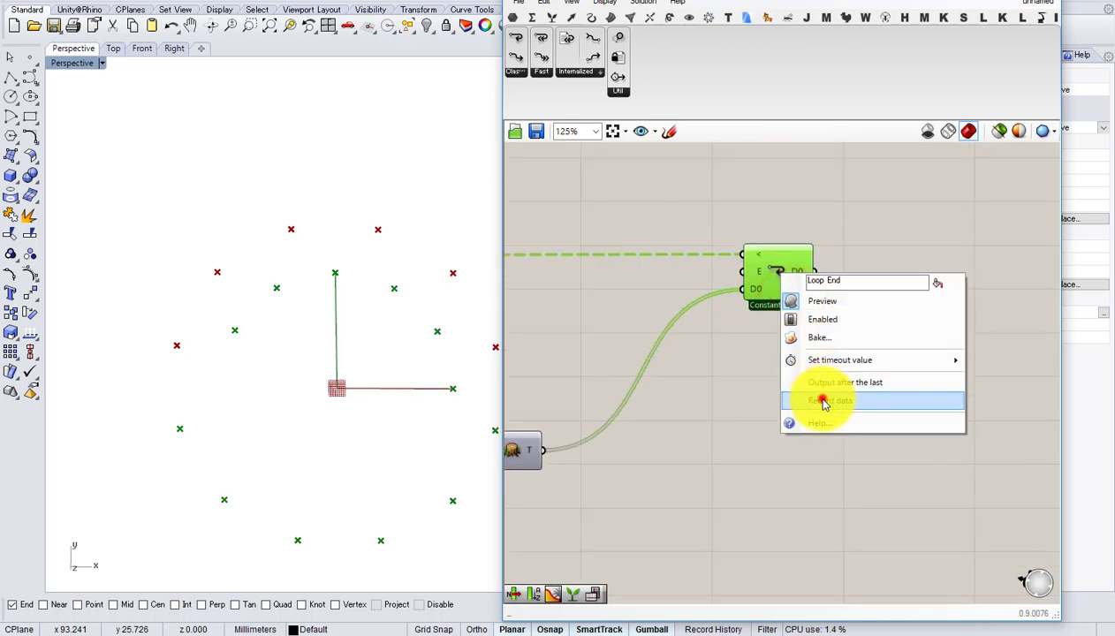
scroll(793, 289, up, 3)
right_click(774, 270)
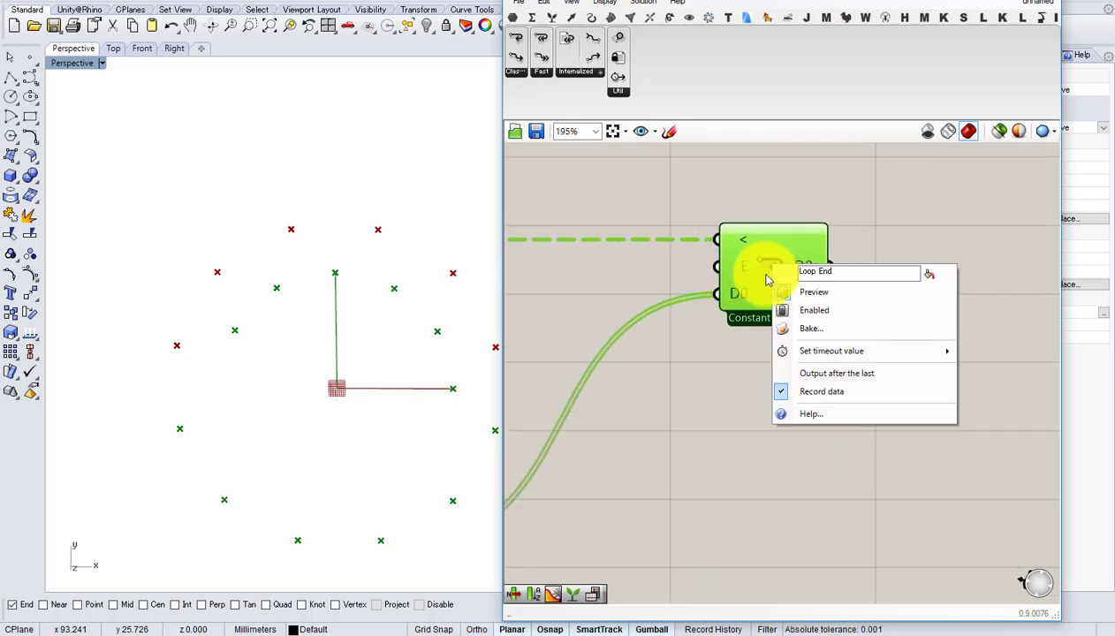
- Turn off the preview of the List Item component together with its index panel
right_drag(691, 380, 875, 321)
scroll(874, 321, down, 4)
scroll(783, 374, up, 5)
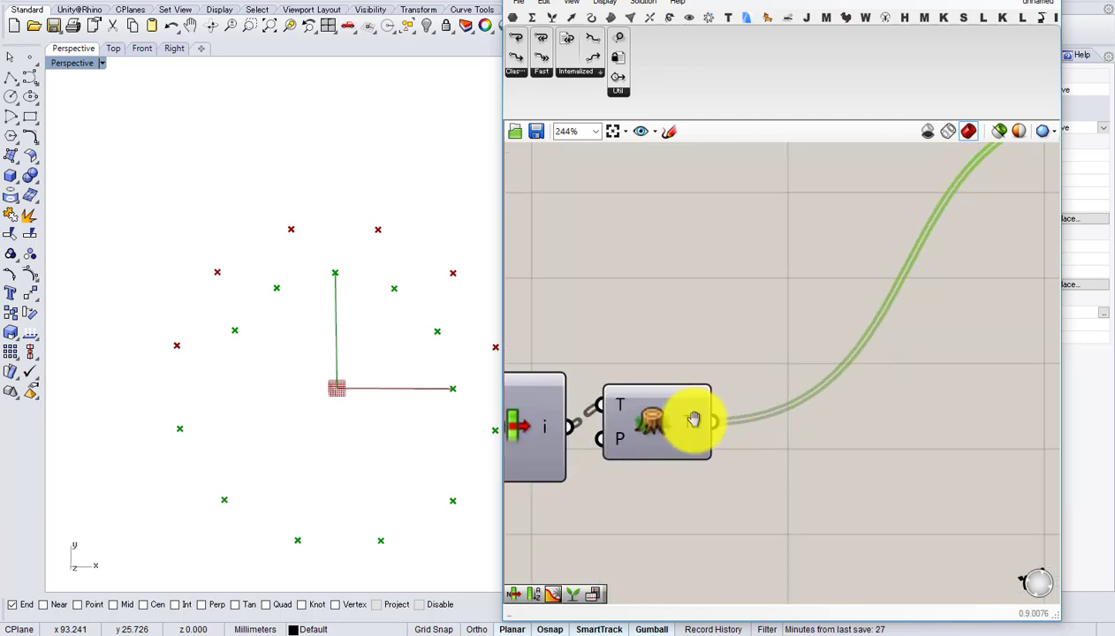
right_drag(694, 419, 884, 406)
scroll(871, 408, down, 3)
scroll(834, 407, up, 2)
click(783, 406)
middle_click(784, 405)
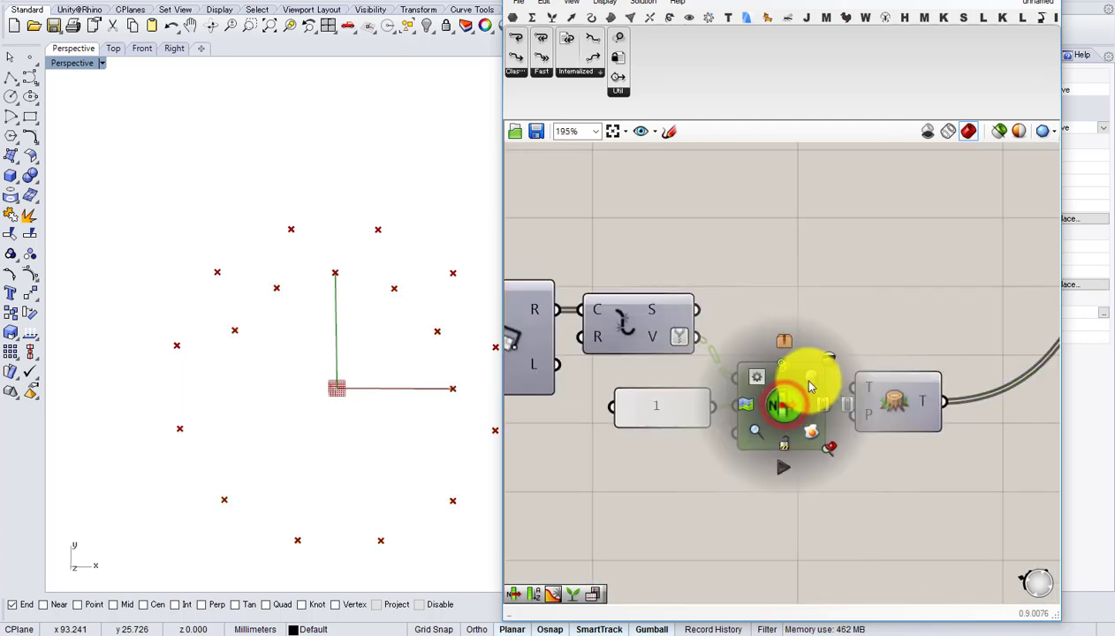
click(810, 383)
right_drag(771, 364, 748, 378)
scroll(913, 402, down, 1)
drag(774, 468, 677, 358)
middle_click(725, 406)
click(774, 364)
- Turn on the preview of the Rectangle component to display the ring of squares
right_drag(723, 357, 874, 364)
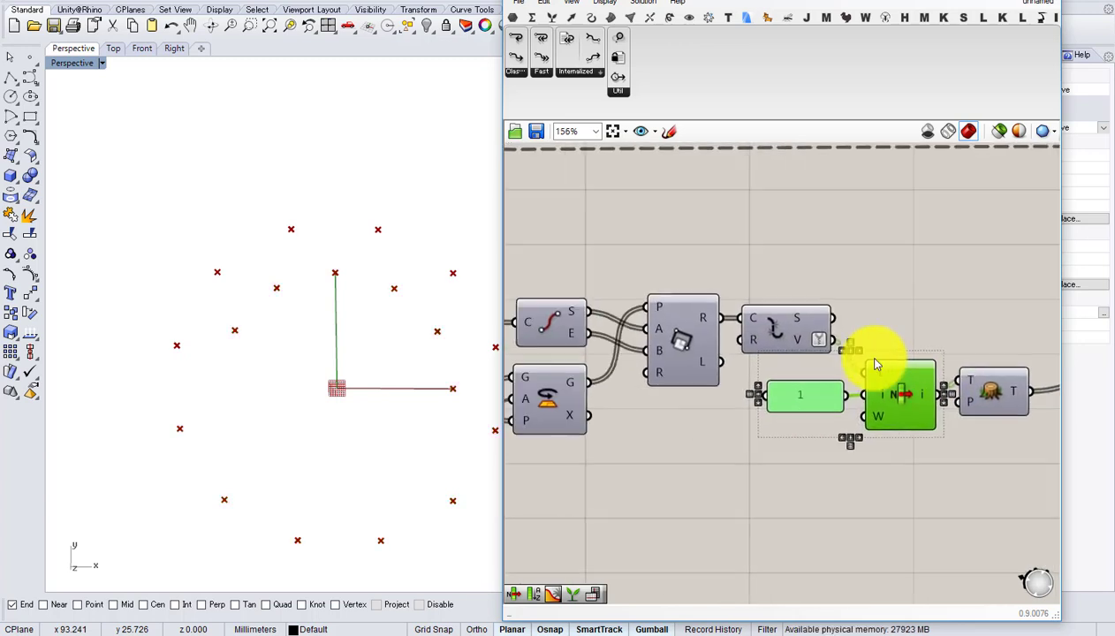
scroll(876, 365, down, 1)
middle_click(702, 343)
click(732, 308)
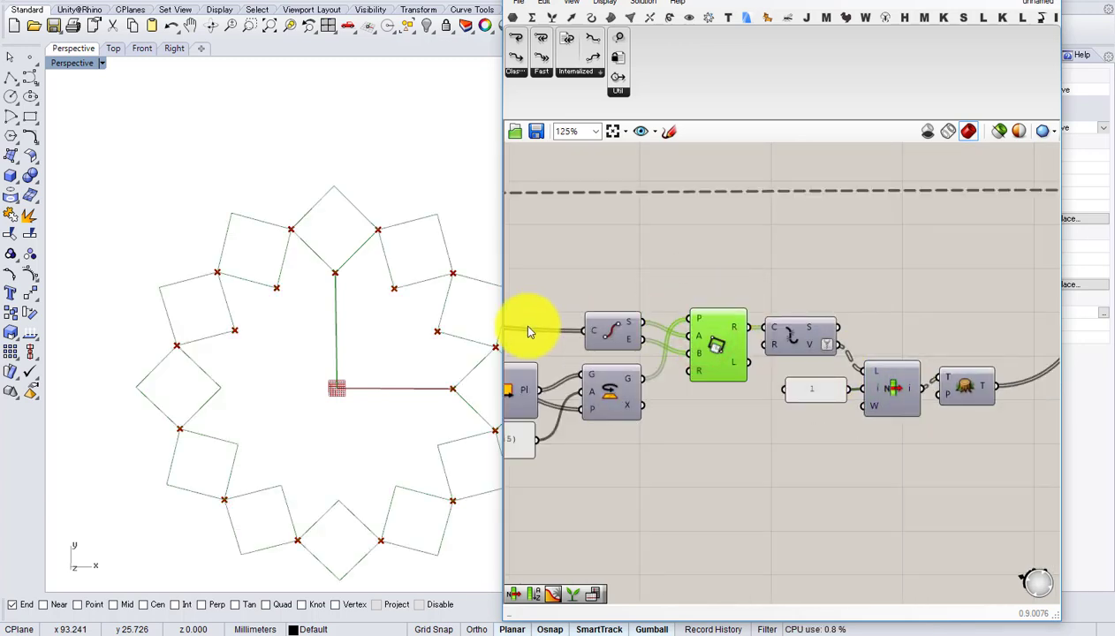
- Enable the preview of the End Points component that feeds the Rectangle
scroll(389, 389, down, 3)
right_drag(372, 391, 368, 389)
right_drag(590, 389, 819, 390)
scroll(819, 390, down, 1)
scroll(837, 377, up, 1)
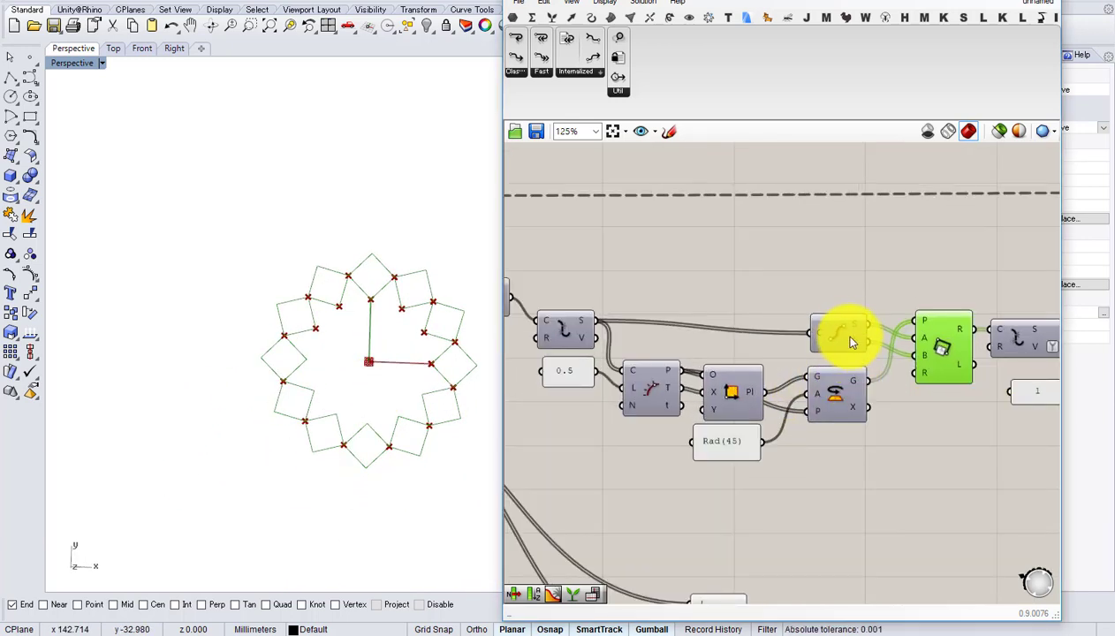
click(840, 329)
middle_click(848, 320)
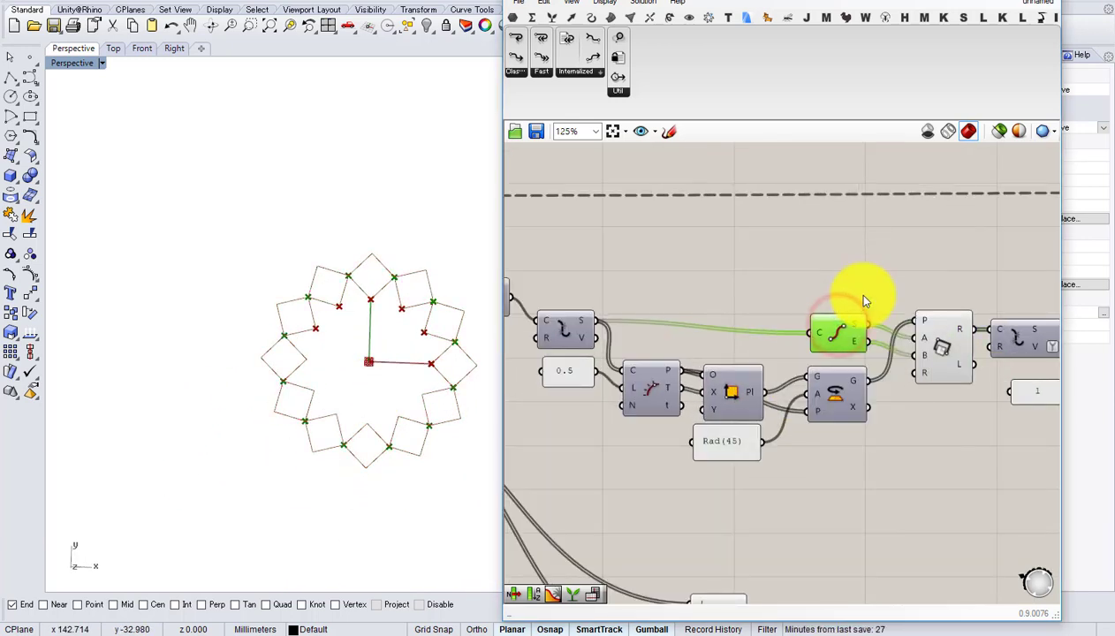
- Display the Rotate component's planes, read its G output, and hide its preview again
scroll(781, 300, up, 1)
right_drag(683, 334, 828, 316)
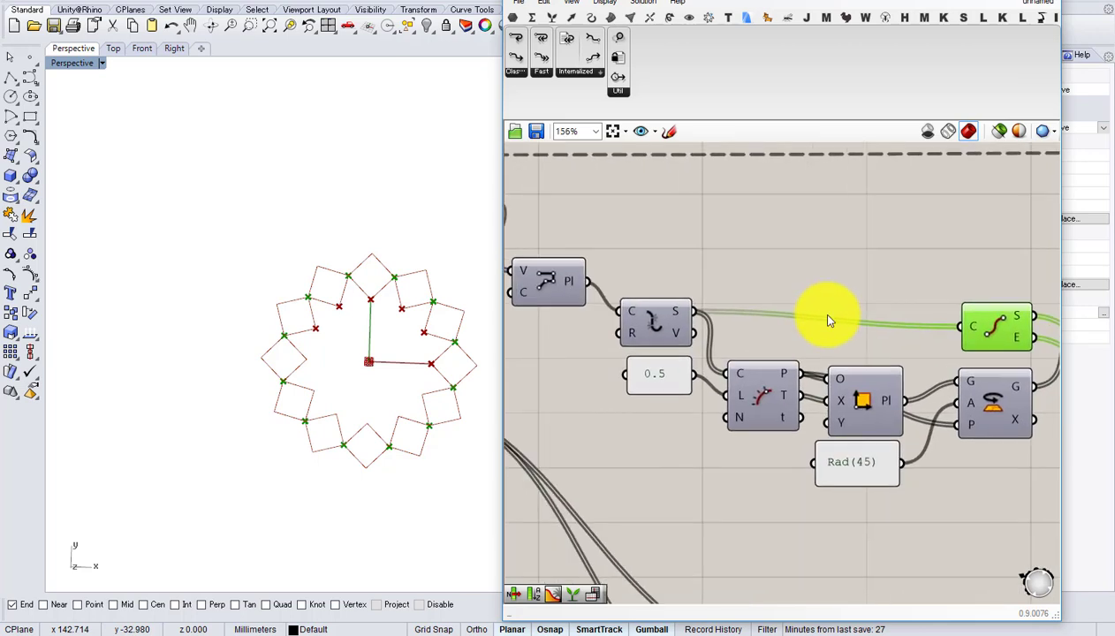
right_drag(916, 333, 798, 341)
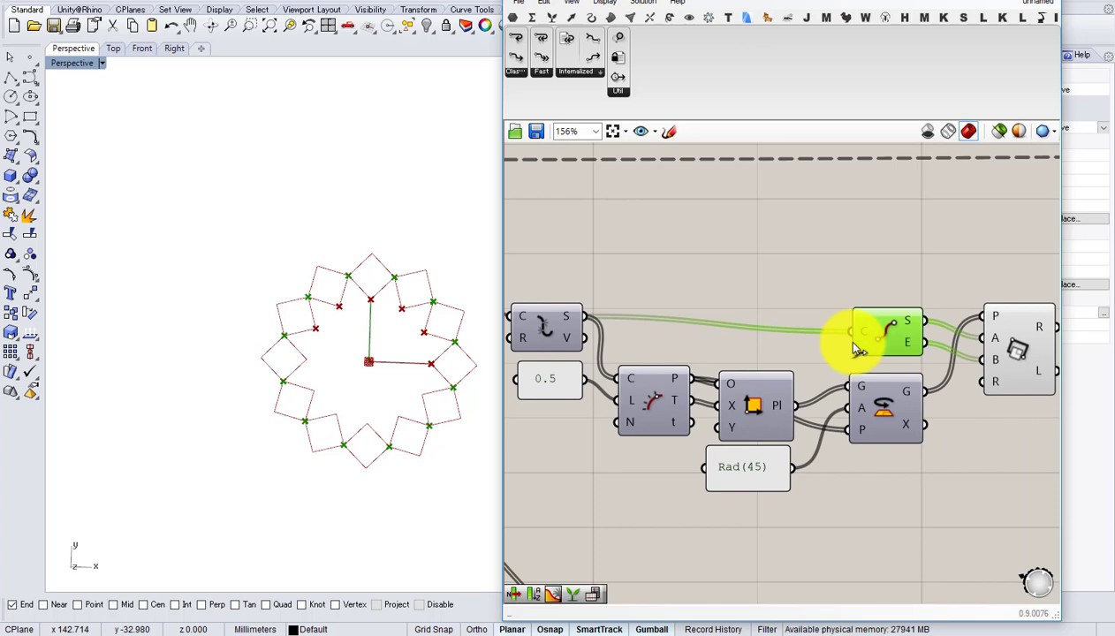
click(880, 408)
middle_click(881, 408)
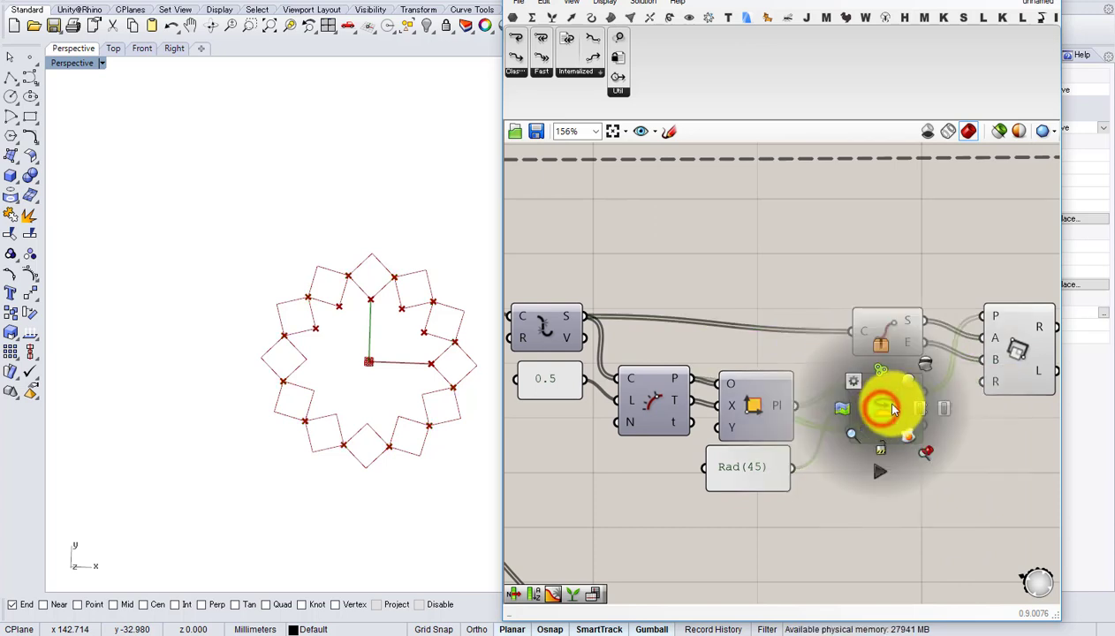
click(904, 388)
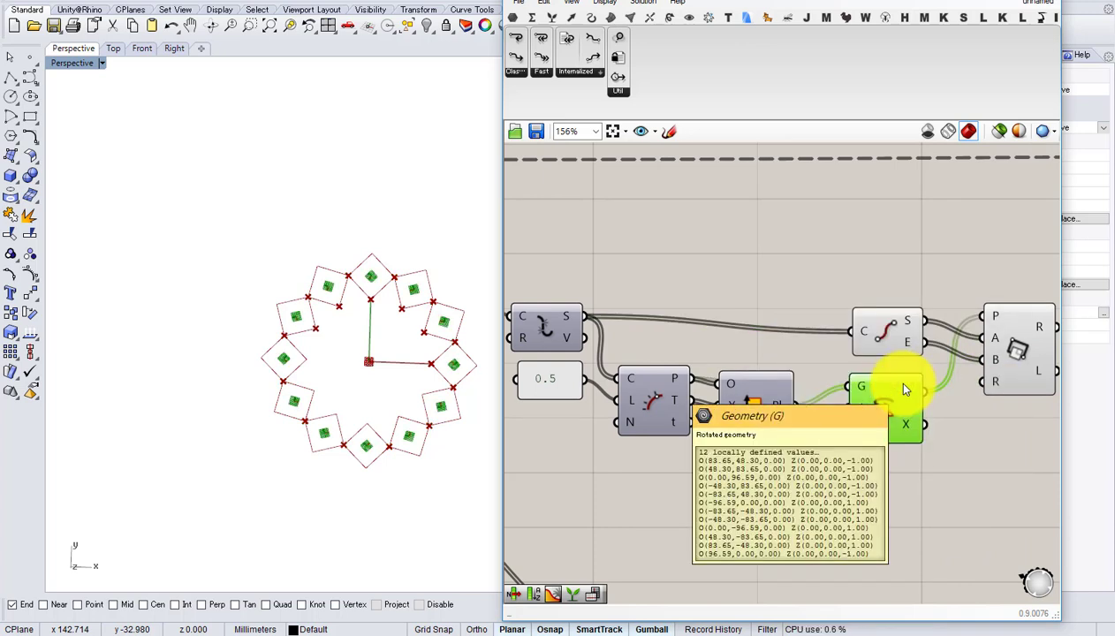
middle_click(896, 423)
click(942, 377)
- Display the segments of the Explode component after the PolyLine, and hide its preview again
right_drag(649, 360, 824, 364)
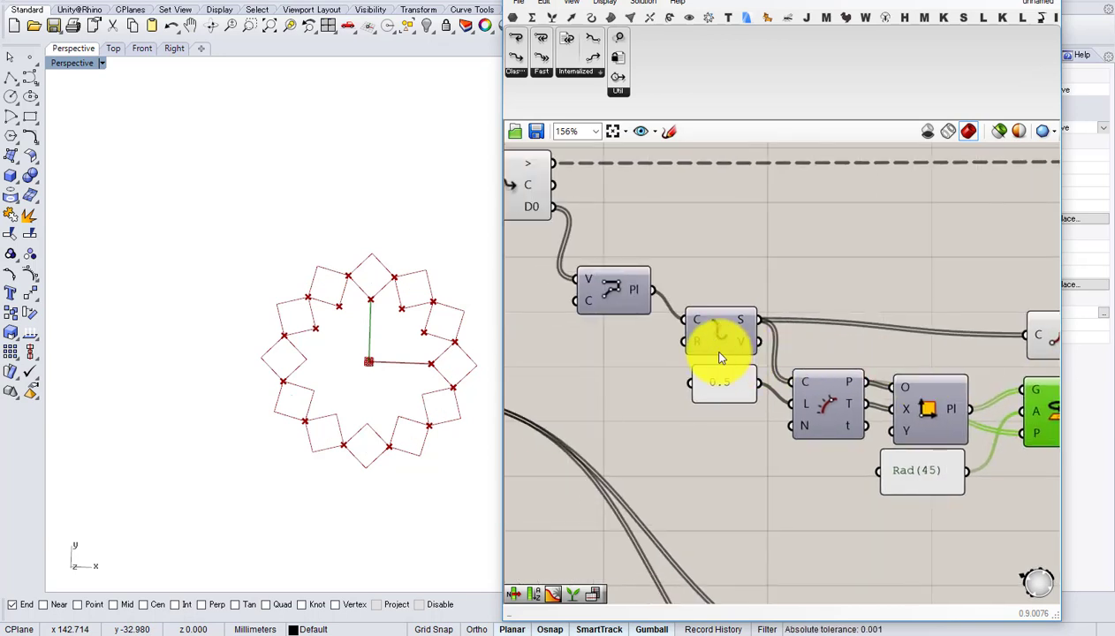
click(720, 332)
middle_click(732, 329)
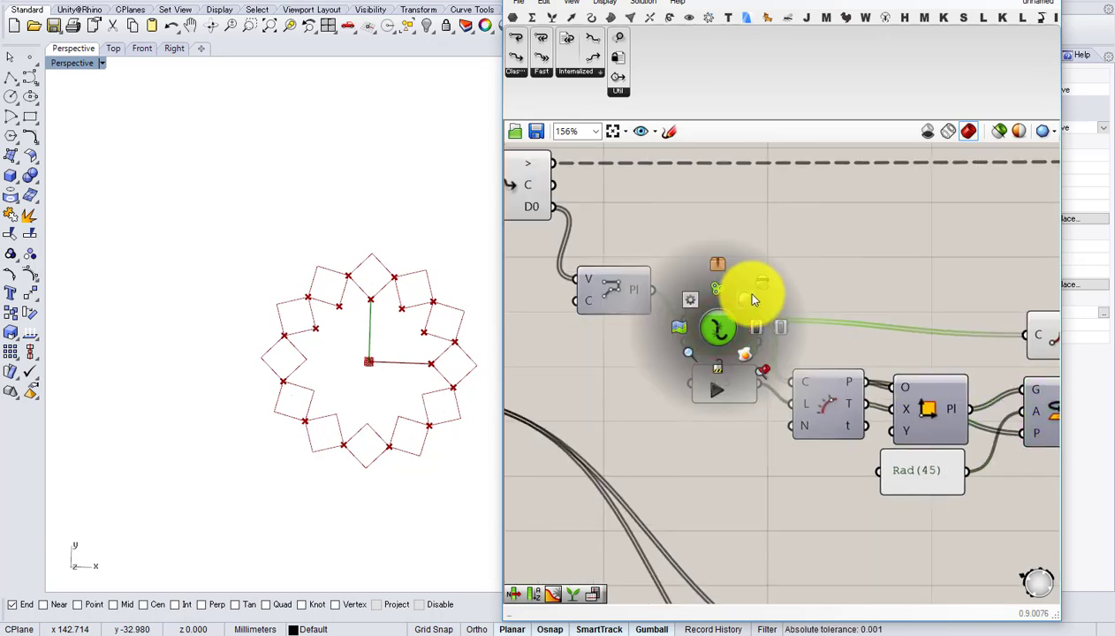
click(751, 302)
middle_click(725, 327)
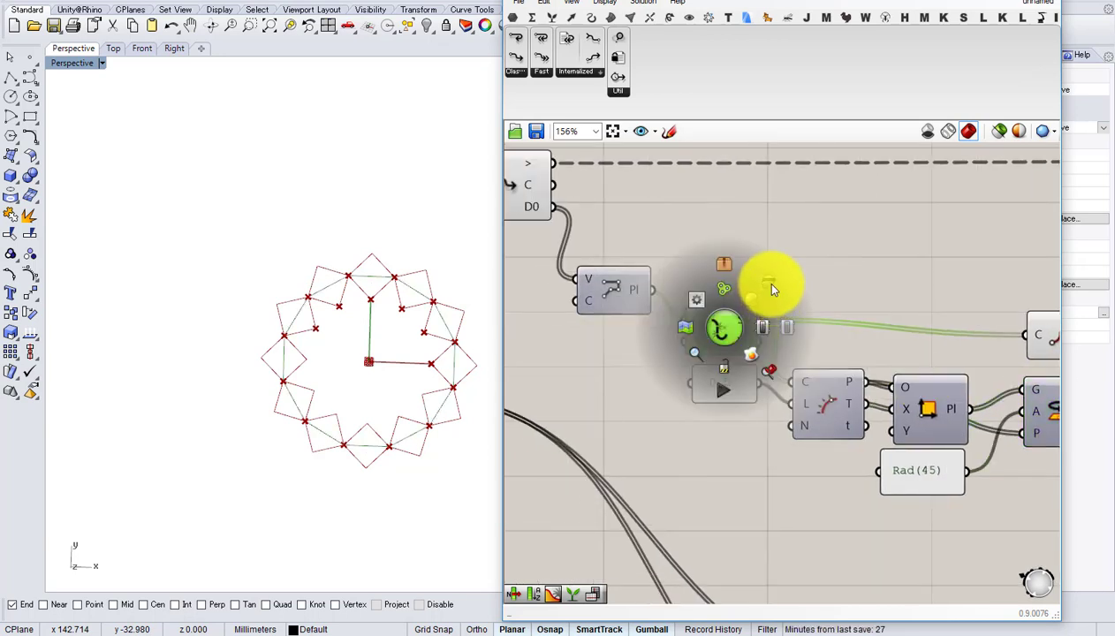
click(766, 283)
- Move the End Points component slightly up to line it up with its incoming segment wire
right_drag(889, 358, 677, 334)
scroll(827, 316, up, 1)
click(844, 302)
drag(832, 287, 827, 281)
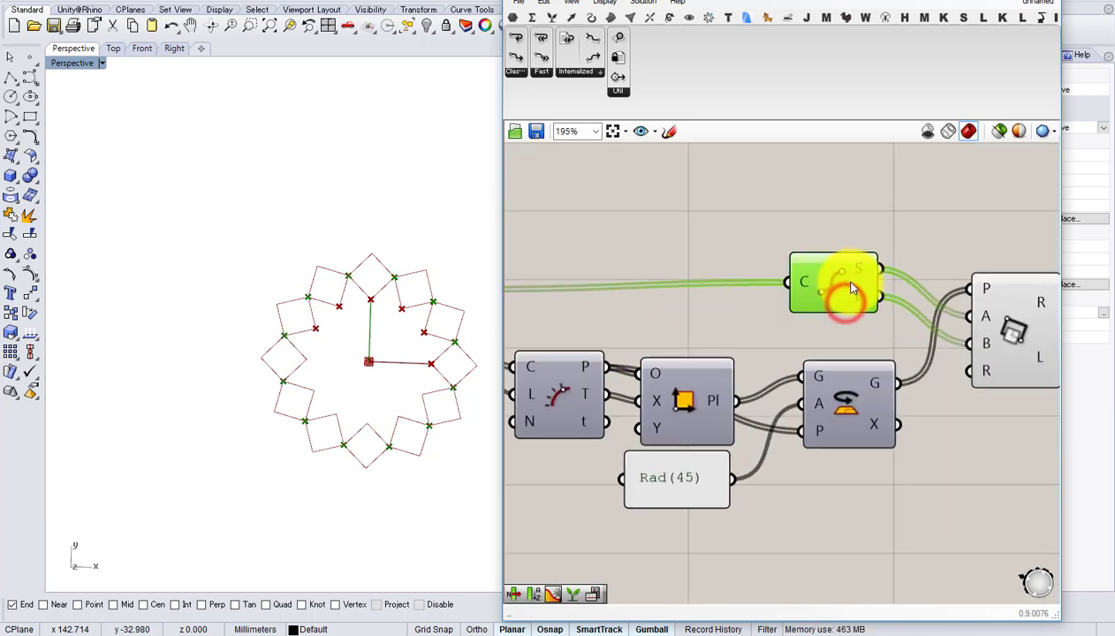
scroll(853, 287, down, 1)
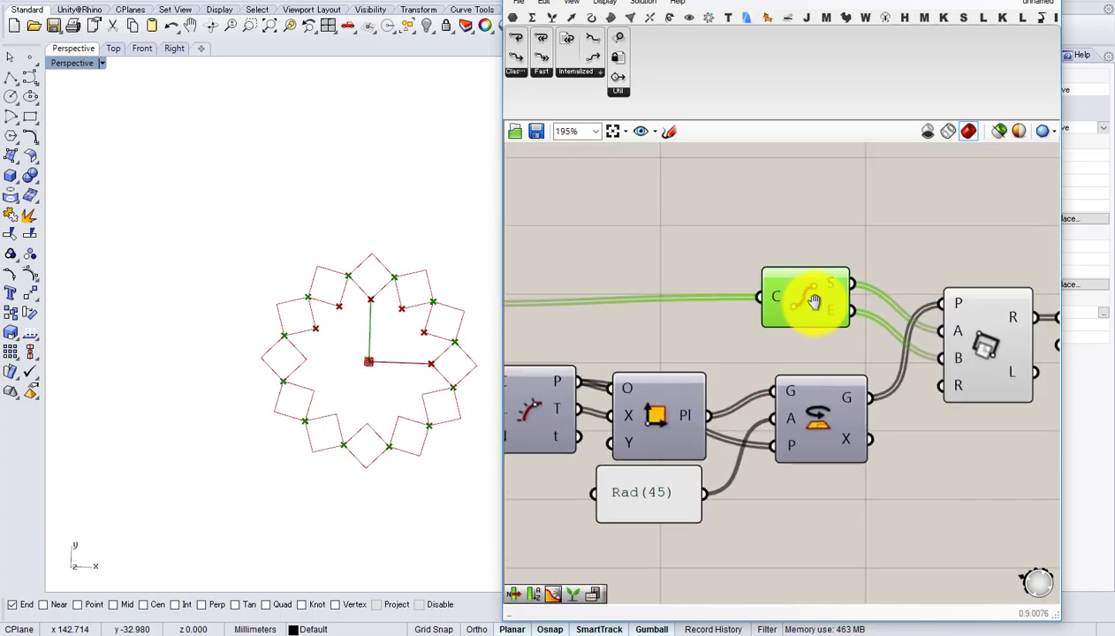
click(806, 304)
- Add a second Rotate component below the first and connect the Construct Plane's Pl output to its P input
double_click(840, 466)
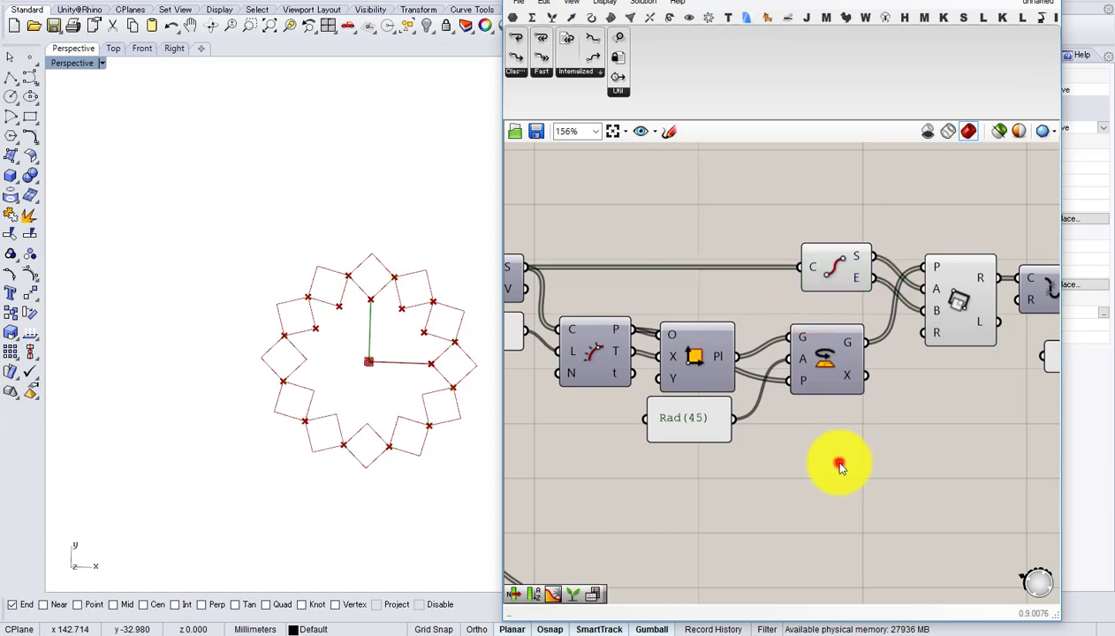
text(rotate)
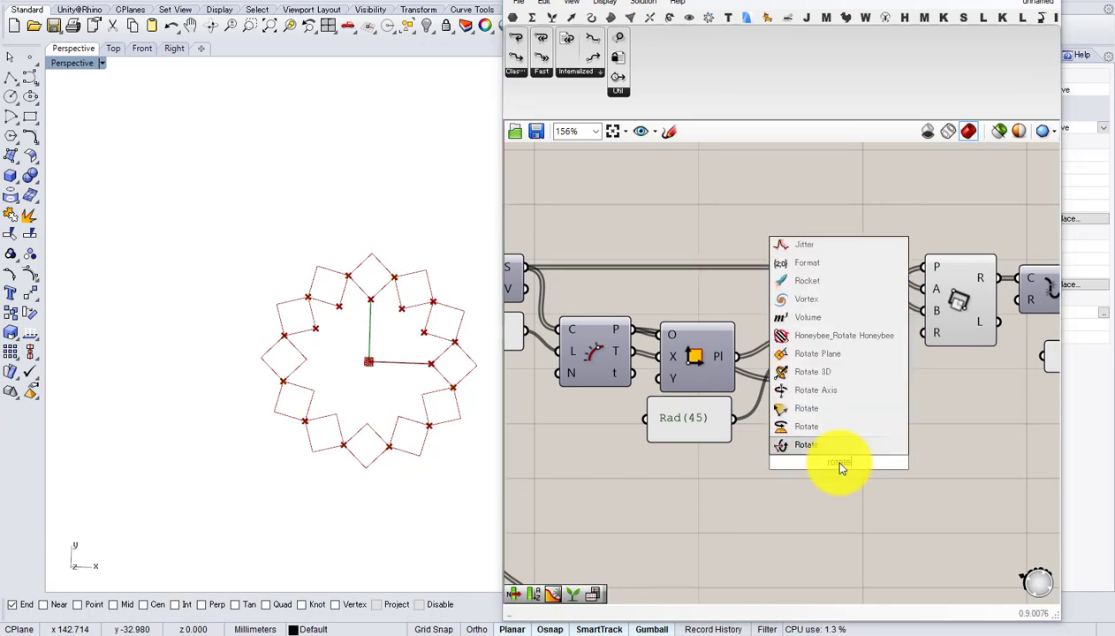
click(830, 441)
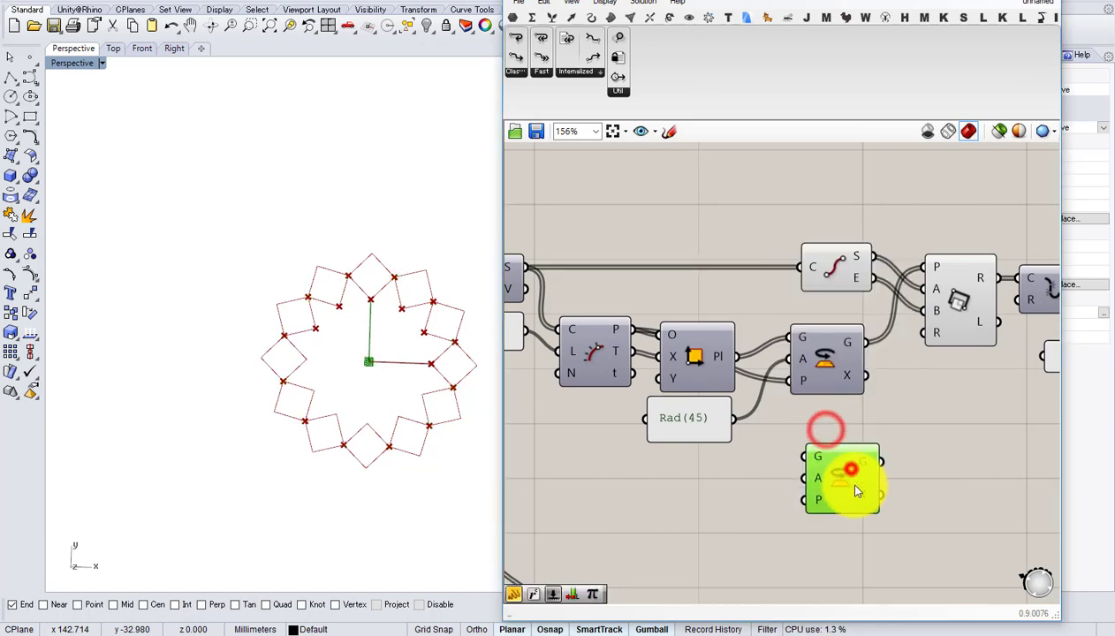
drag(852, 498, 881, 505)
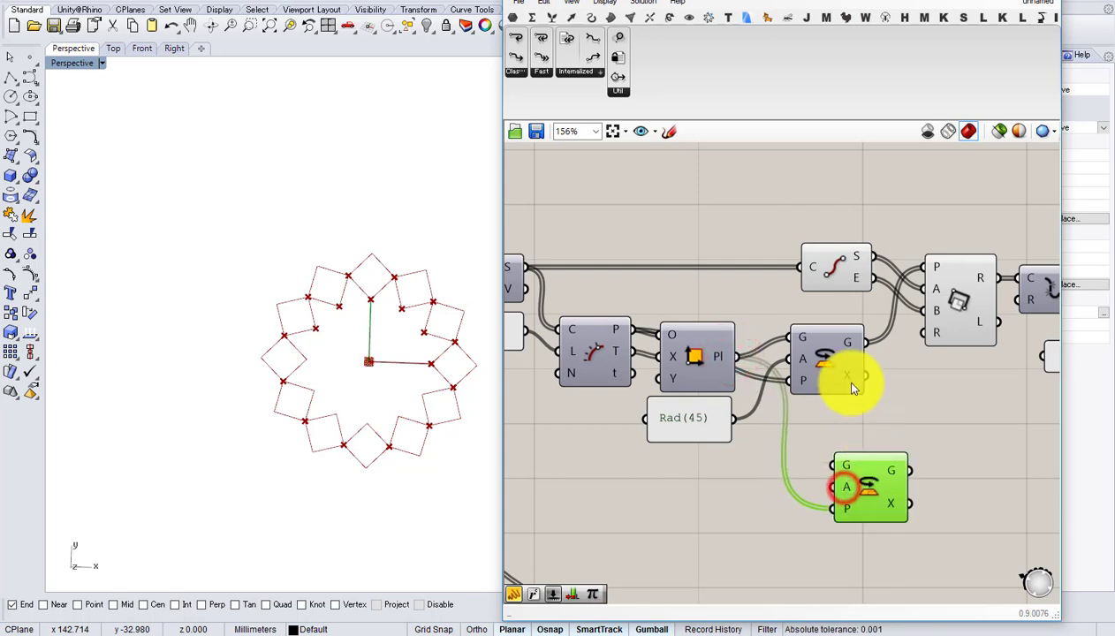
- Add a Point container fed by the End Points' E output and connect it to the new Rotate's G input
click(844, 270)
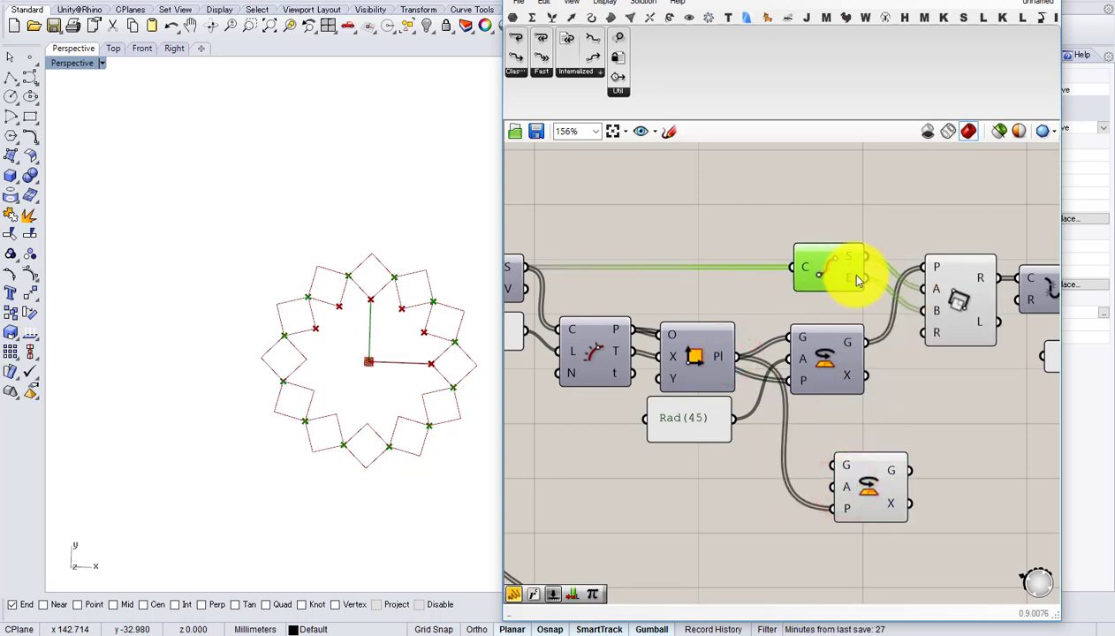
double_click(887, 210)
text(pt)
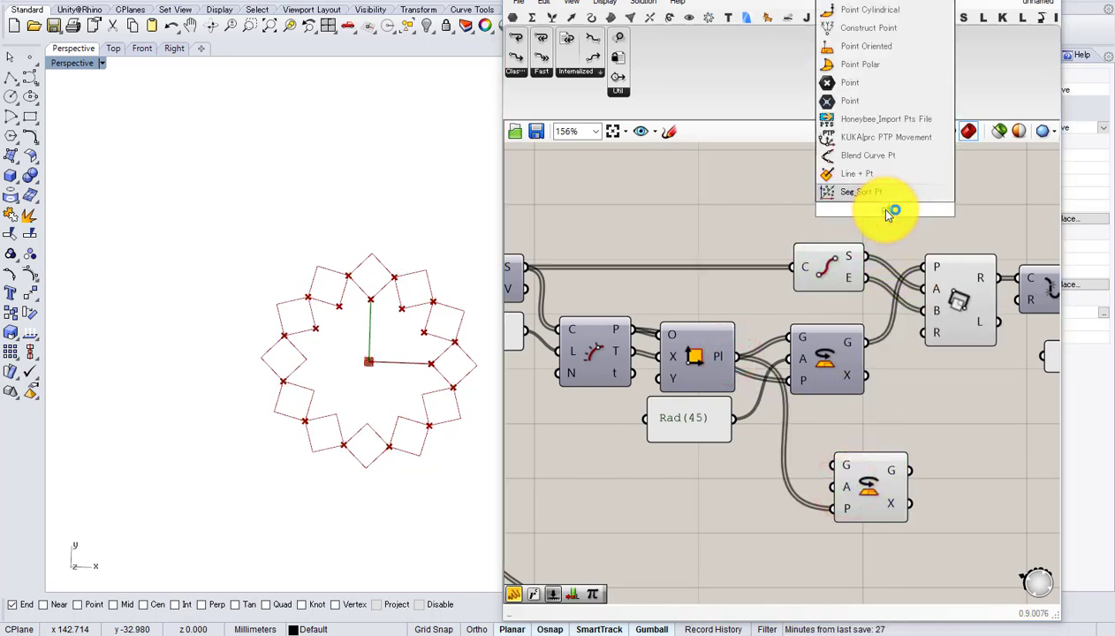
click(849, 81)
scroll(884, 240, up, 3)
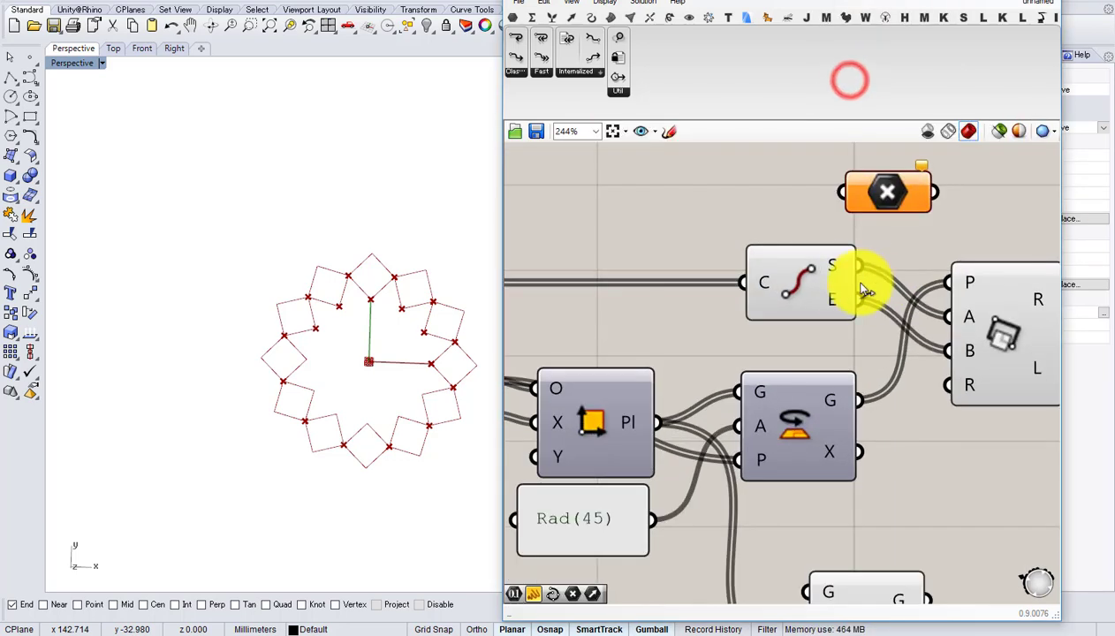
drag(866, 212, 783, 455)
drag(854, 470, 877, 464)
- Rewire the Point container to the End Points' S output and select the new Rotate to check its points
double_click(713, 527)
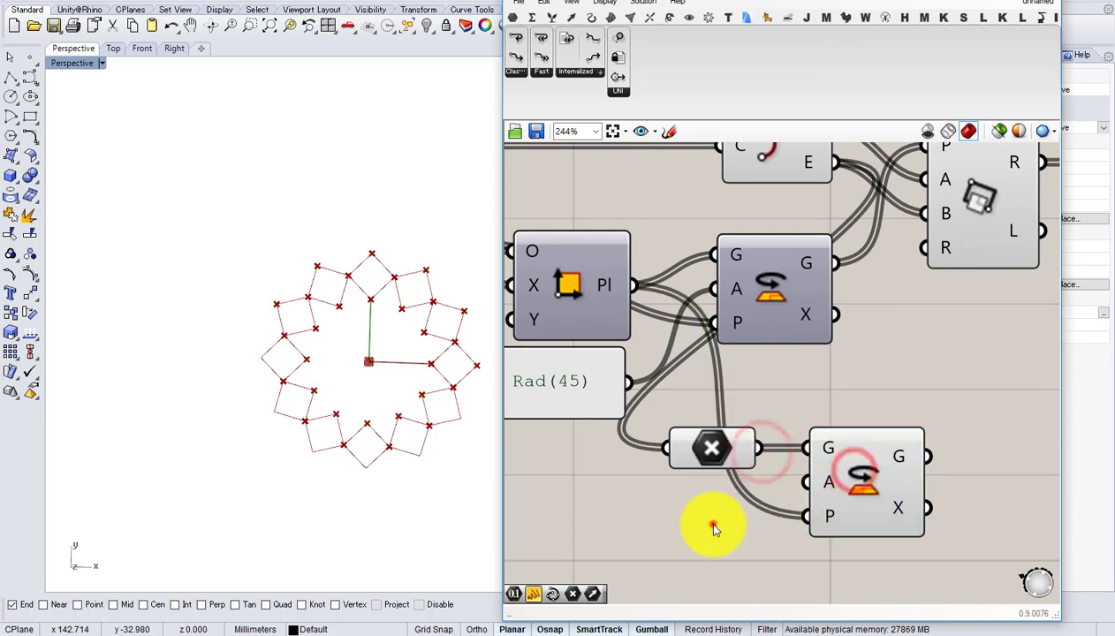
click(784, 463)
scroll(785, 463, down, 2)
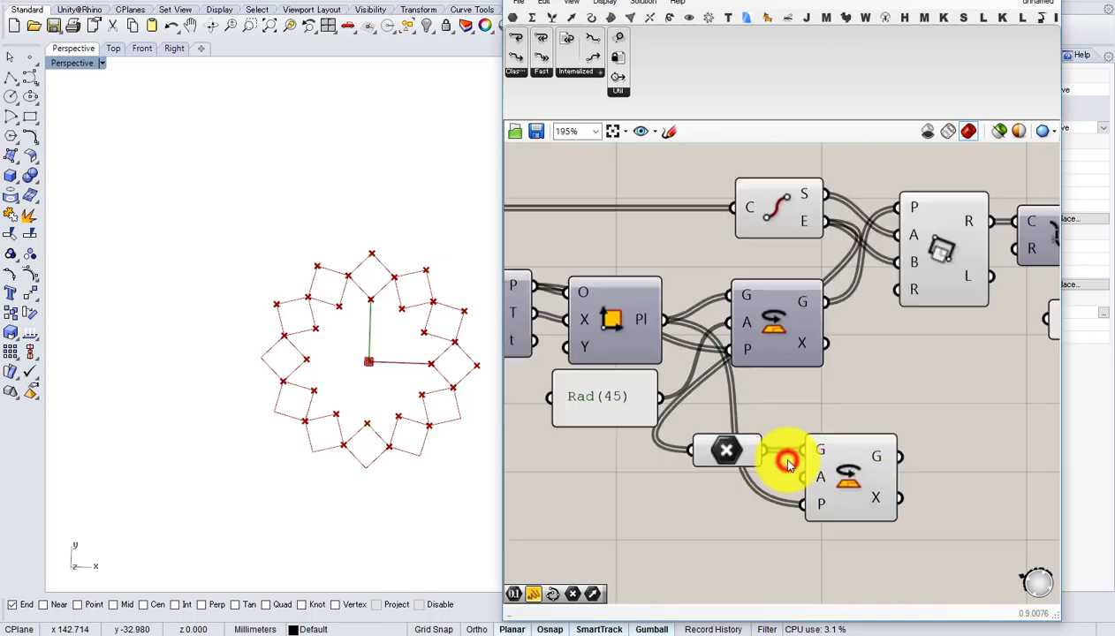
drag(838, 256, 706, 453)
click(853, 463)
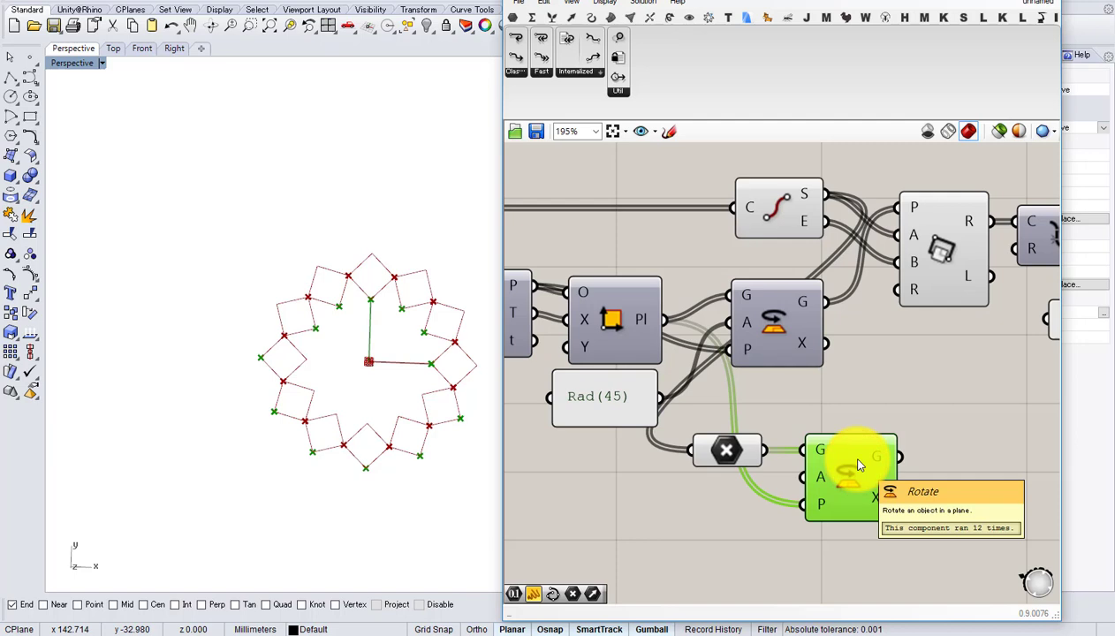
- Delete the test Rotate component and the Point container feeding it from the canvas
drag(842, 394, 738, 482)
key(Delete)
right_drag(808, 417, 917, 400)
scroll(917, 400, down, 2)
right_drag(731, 325, 628, 377)
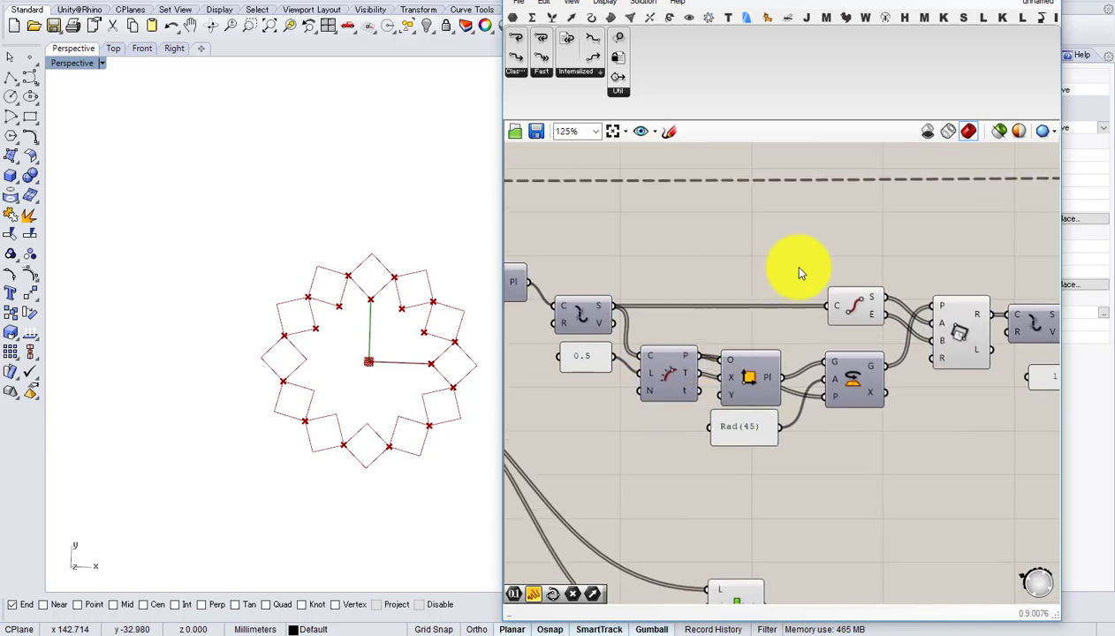
- Examine the geometry produced by the End Points and Rectangle 2Pt components in the viewport
scroll(796, 269, up, 1)
click(870, 309)
right_drag(741, 291, 679, 283)
click(945, 343)
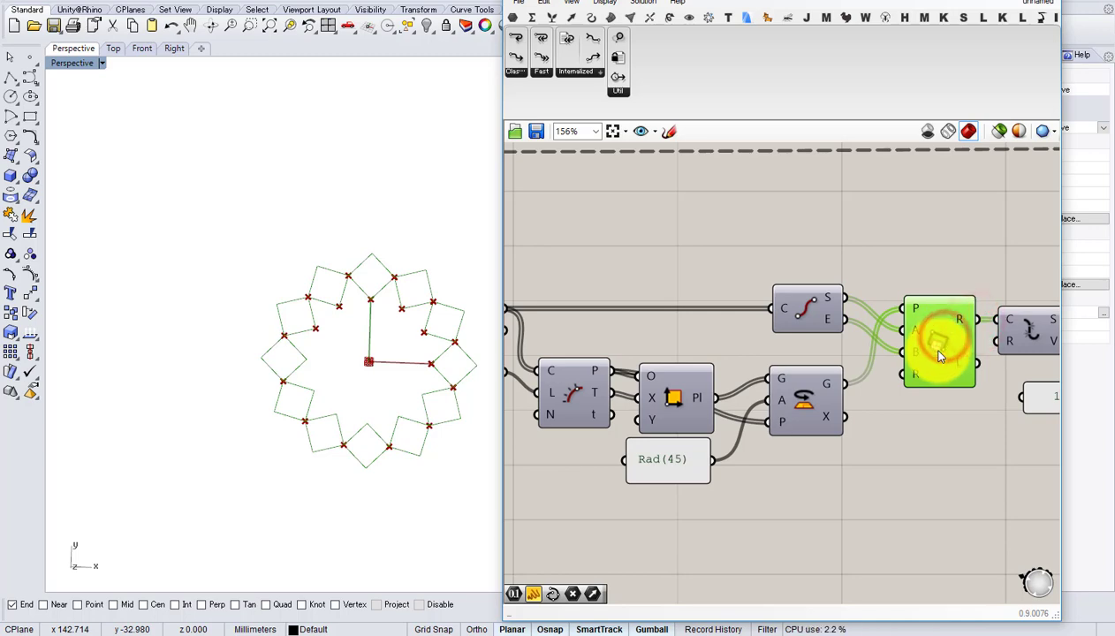
right_drag(907, 362, 627, 348)
scroll(638, 328, down, 2)
scroll(636, 347, down, 2)
right_drag(530, 328, 837, 327)
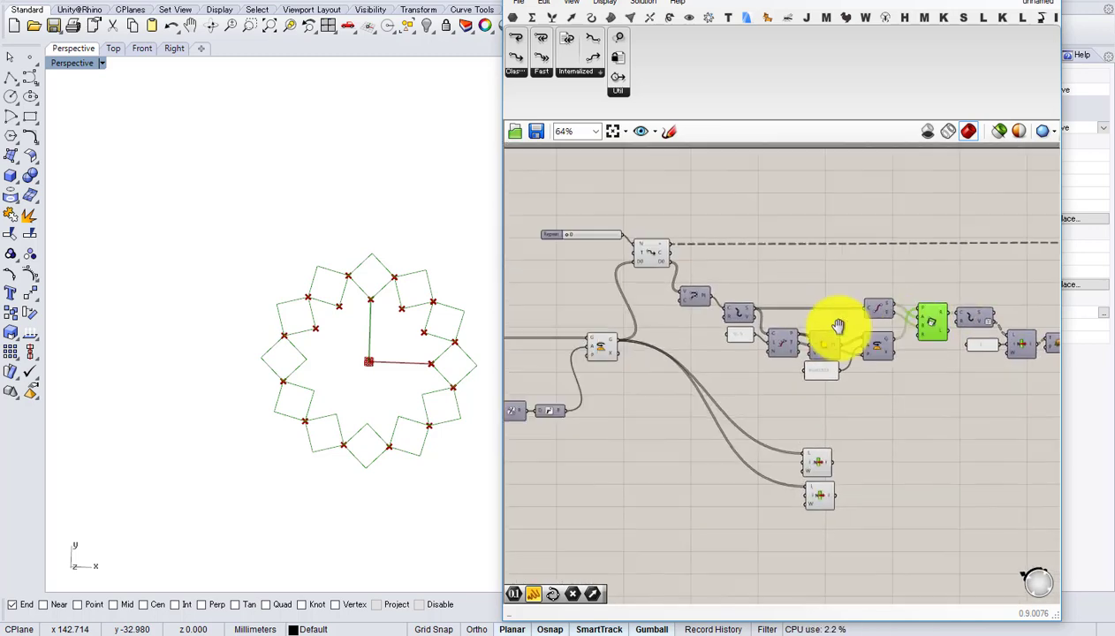
- Turn off the preview of the Loop Start component
scroll(688, 273, up, 4)
click(682, 236)
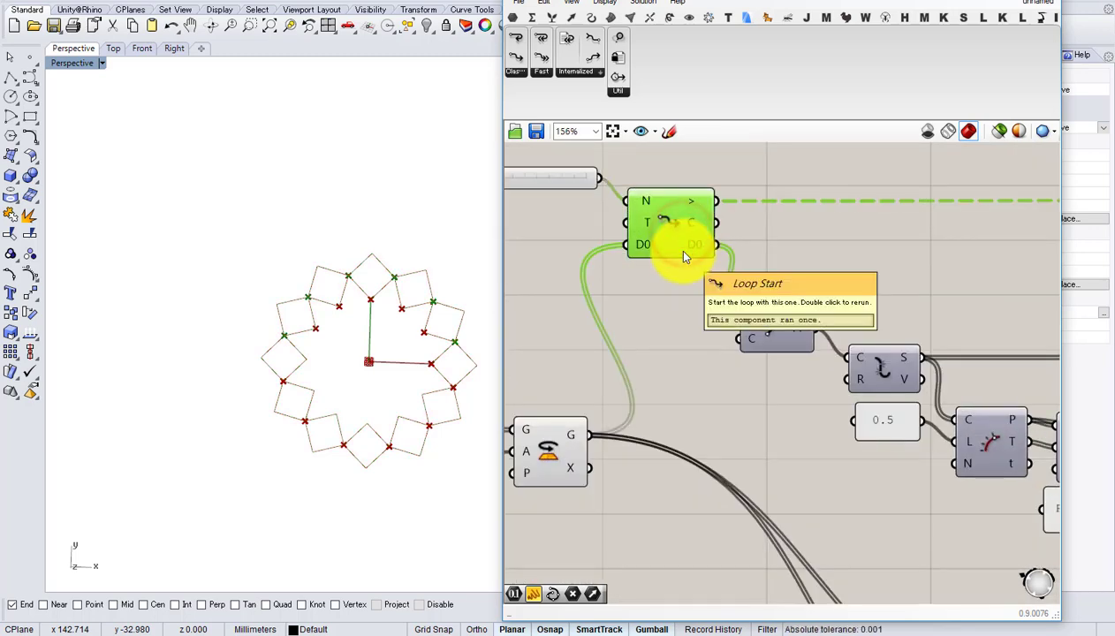
scroll(681, 258, down, 1)
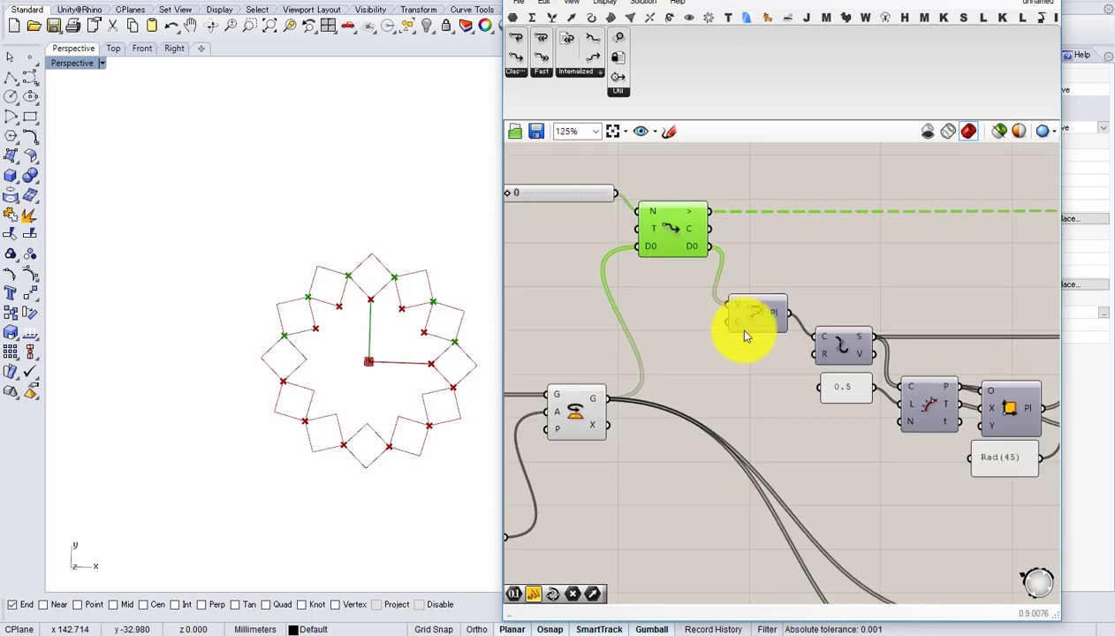
middle_click(693, 303)
click(735, 257)
- Add a Vector 2Pt component above Rectangle 2Pt and connect the End Points' S output to A and E output to B
right_drag(796, 304, 631, 276)
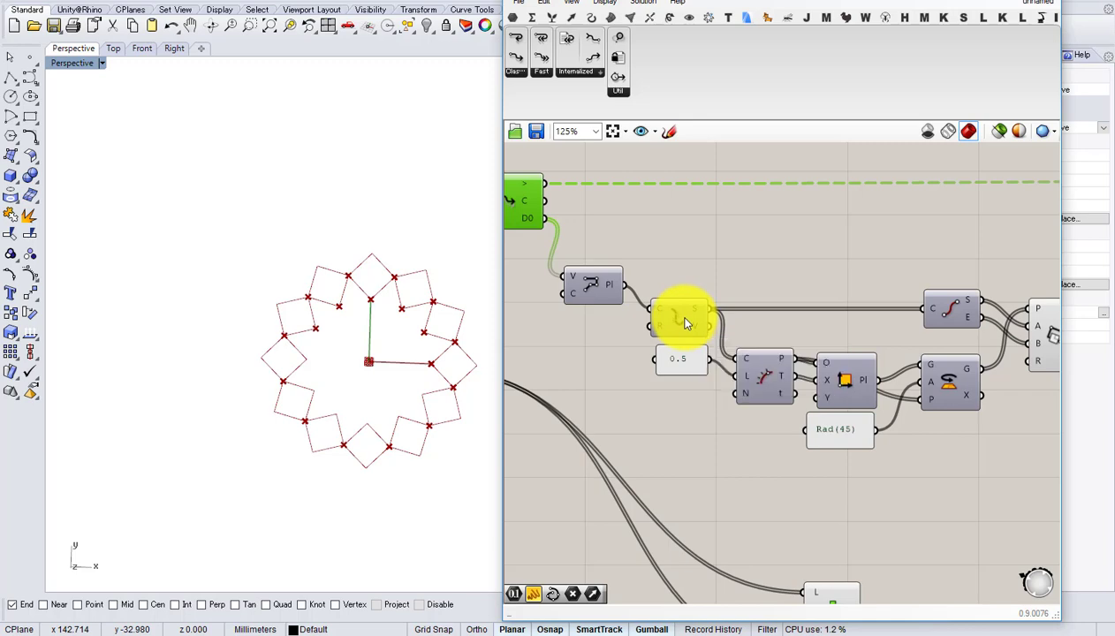
right_drag(687, 320, 571, 323)
scroll(811, 328, down, 1)
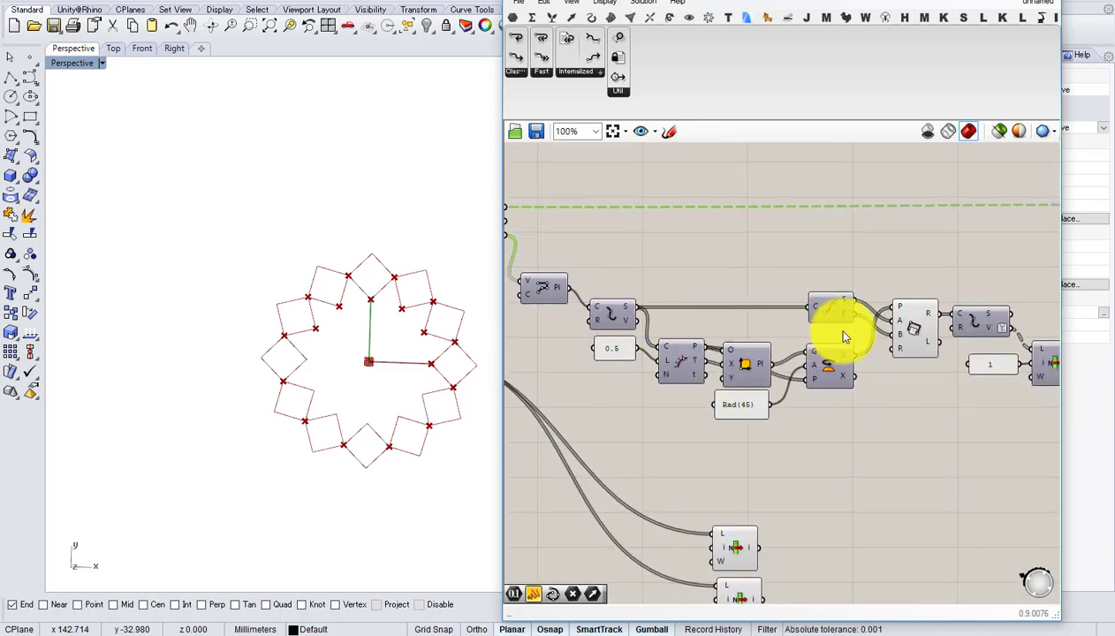
scroll(843, 335, up, 1)
right_drag(739, 337, 680, 323)
scroll(782, 318, up, 1)
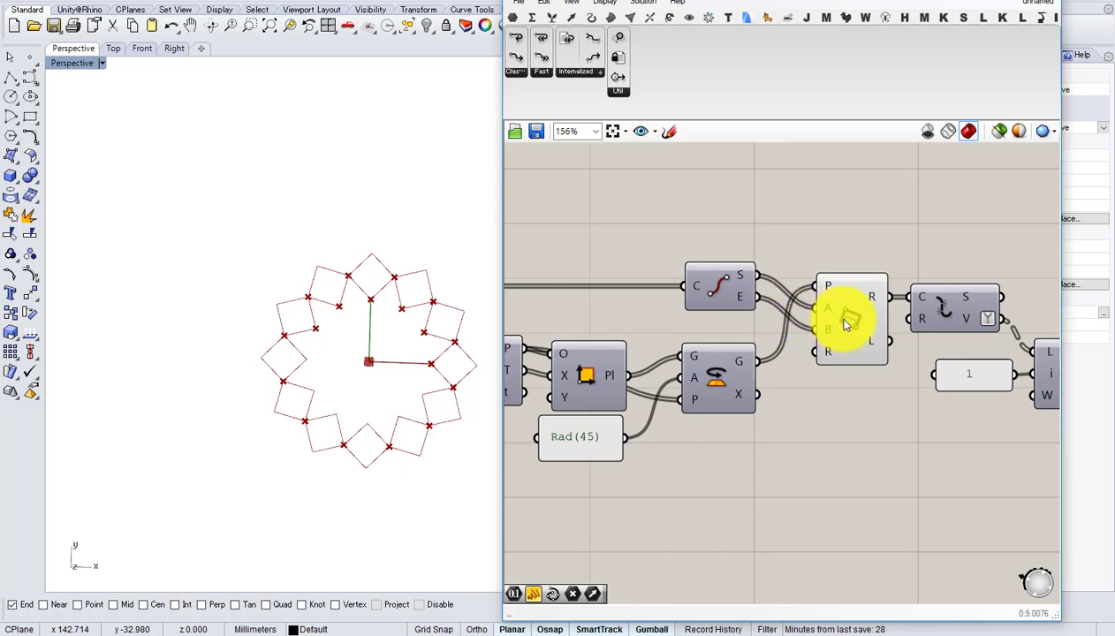
double_click(782, 224)
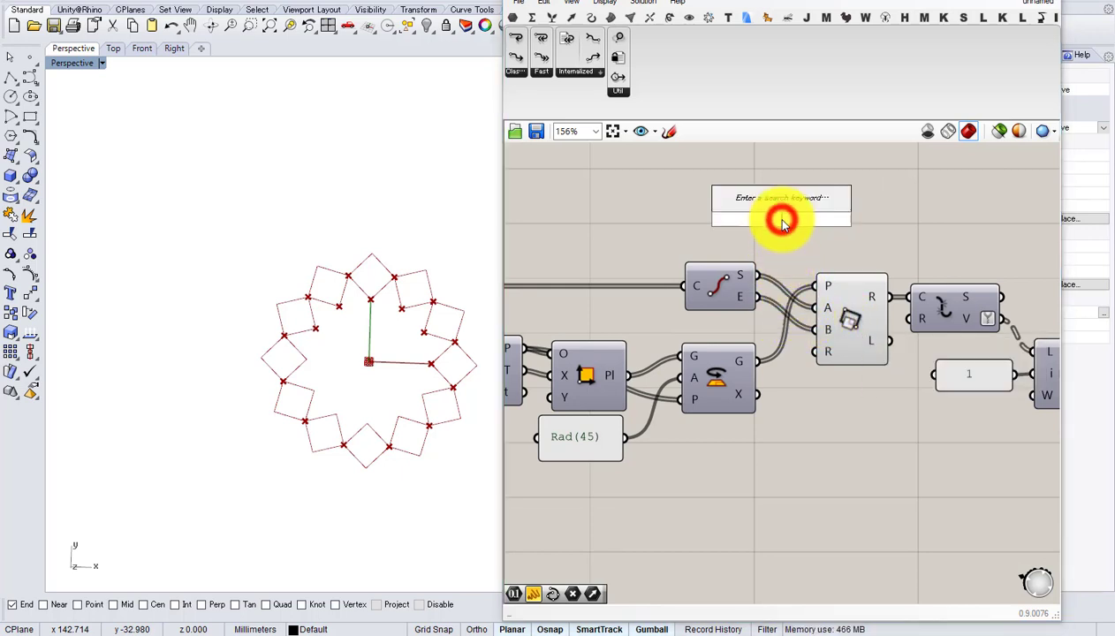
text(v)
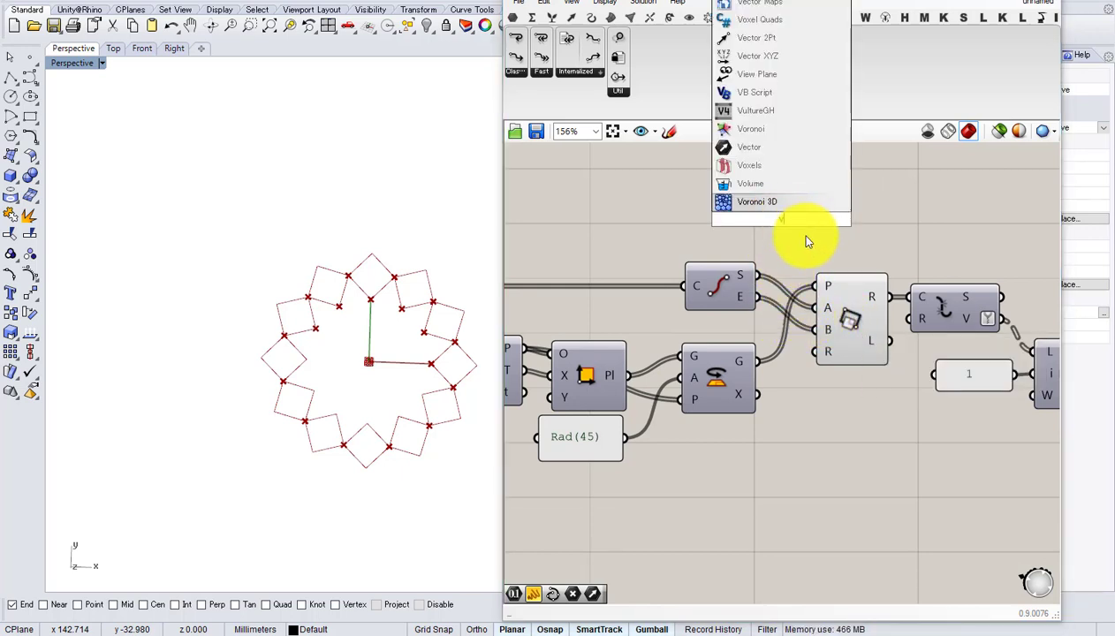
text(ec)
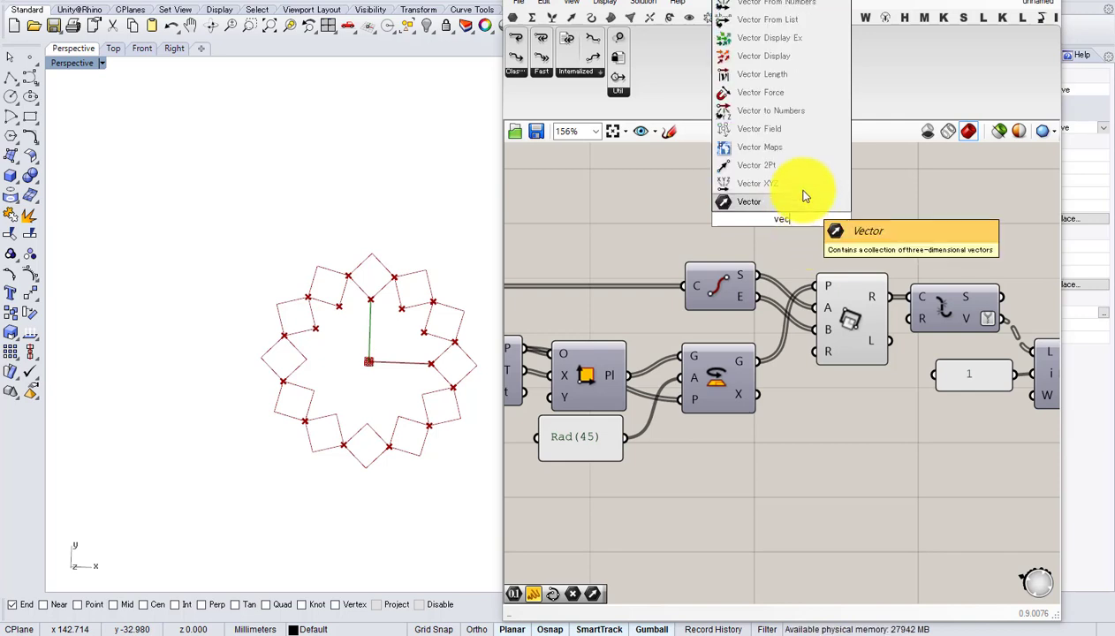
click(797, 168)
drag(748, 265, 838, 221)
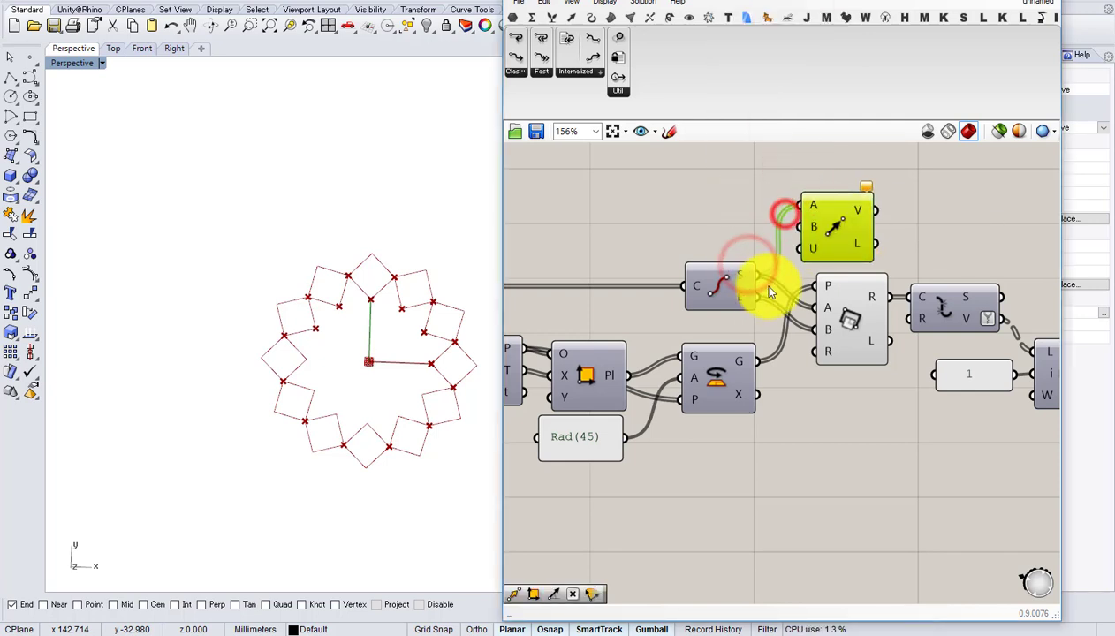
drag(749, 296, 798, 227)
- Add a Vector Display component with the End Points' S output as anchor and the Vector 2Pt's V output as vector
click(739, 233)
text(Ve)
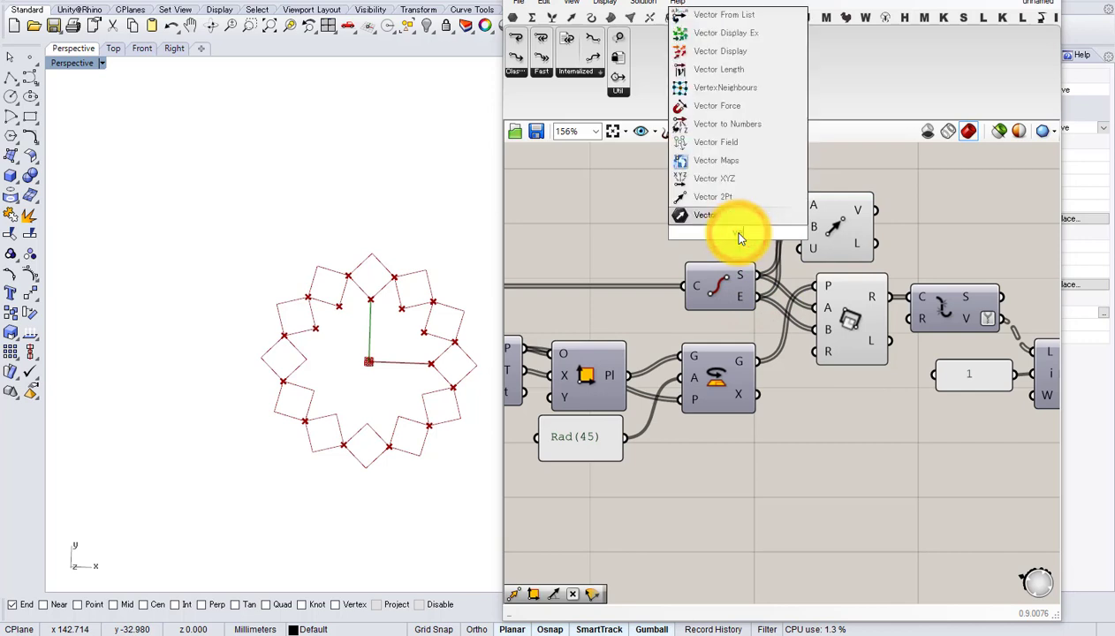
click(700, 75)
drag(731, 228, 928, 207)
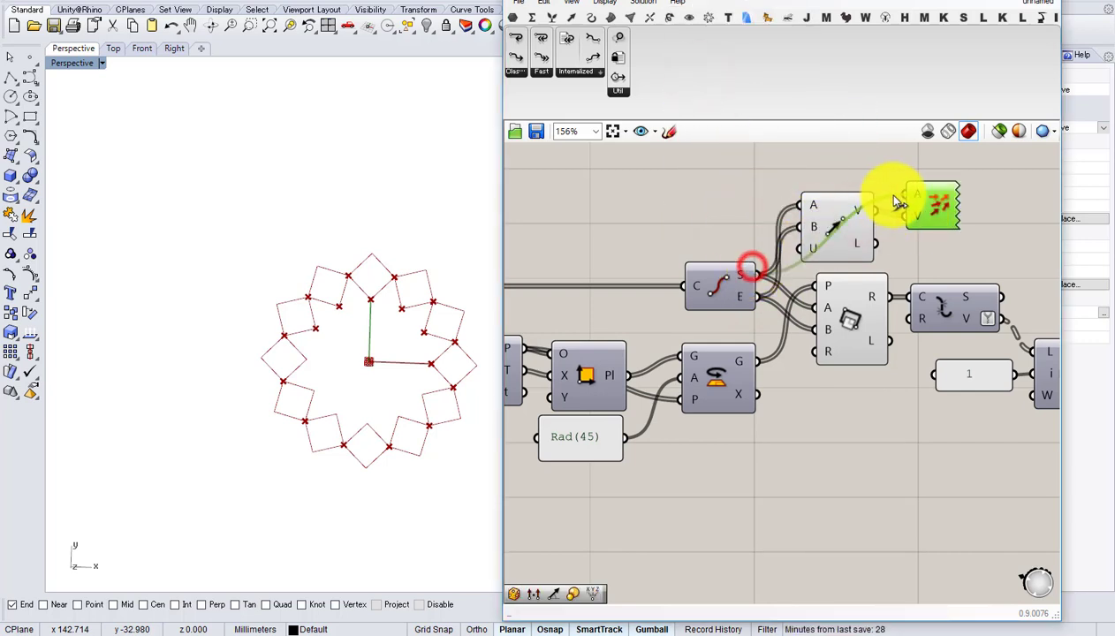
scroll(654, 291, up, 2)
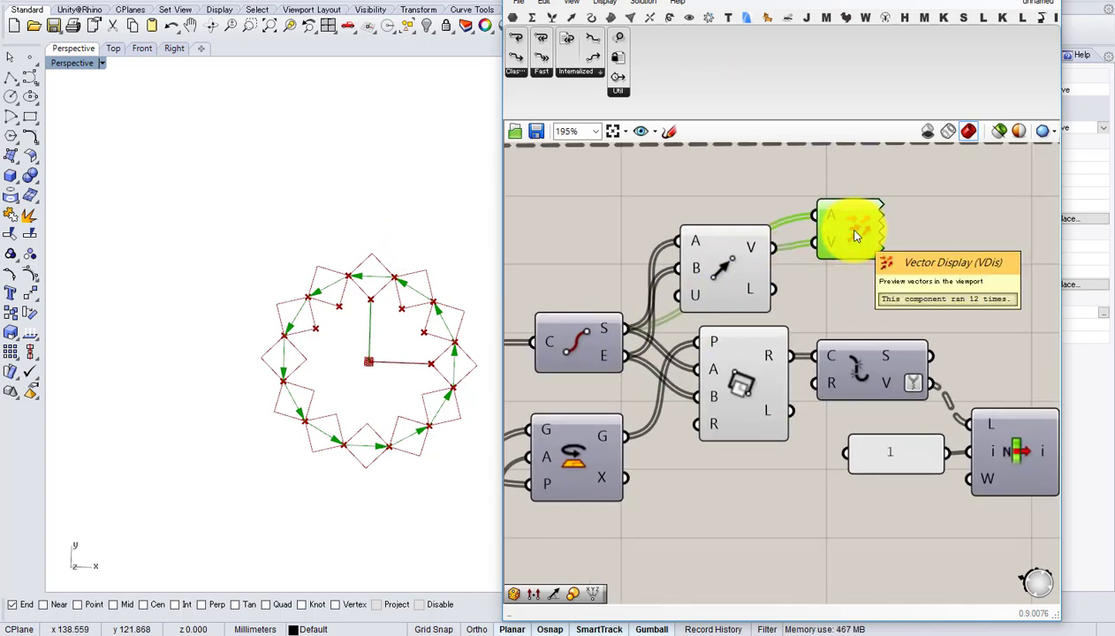
- Delete the Vector Display component and move the End Points component higher above the Rotate component
key(Delete)
drag(725, 277, 748, 269)
right_drag(726, 294, 776, 352)
drag(636, 399, 614, 343)
scroll(612, 366, down, 1)
right_drag(613, 365, 756, 320)
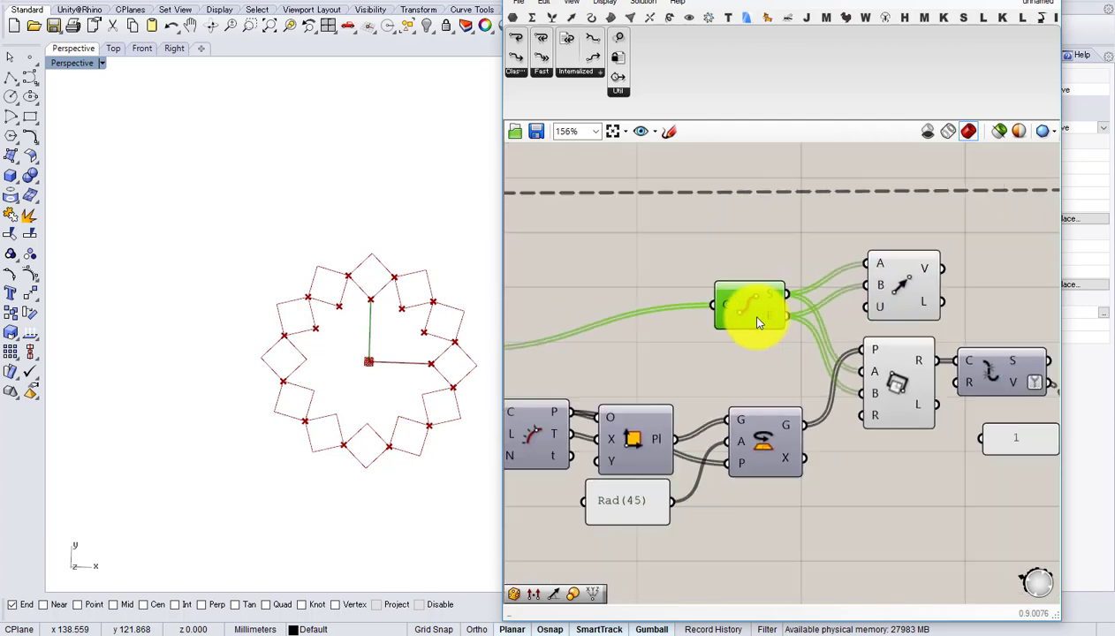
right_drag(827, 311, 710, 346)
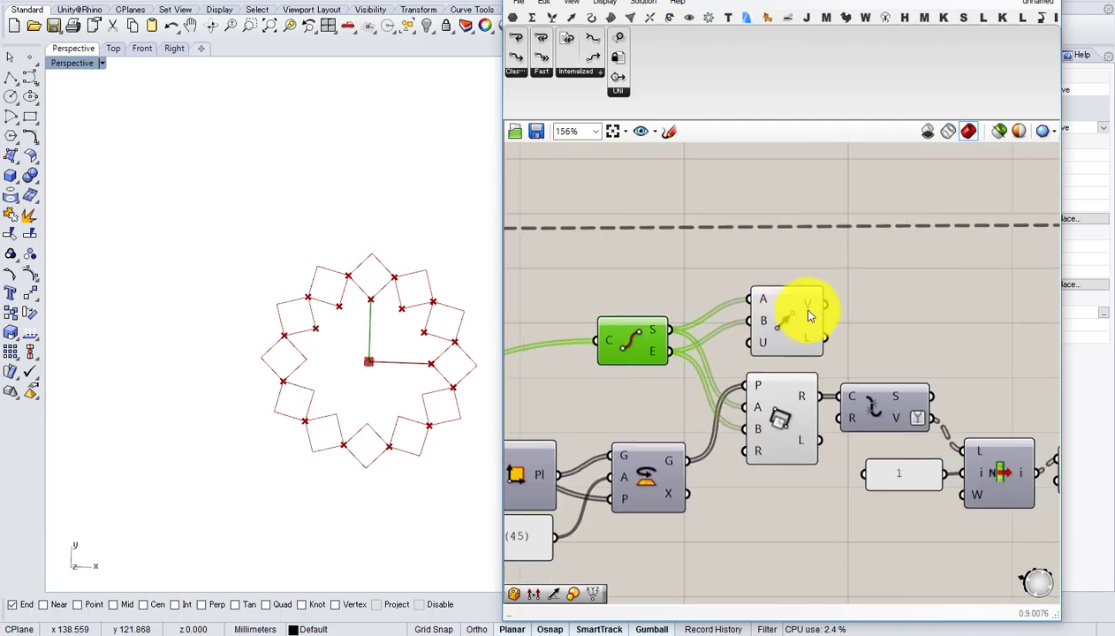
- Shift Vector 2Pt and End Points on the canvas, and delete the Vector 2Pt component
drag(789, 327, 743, 311)
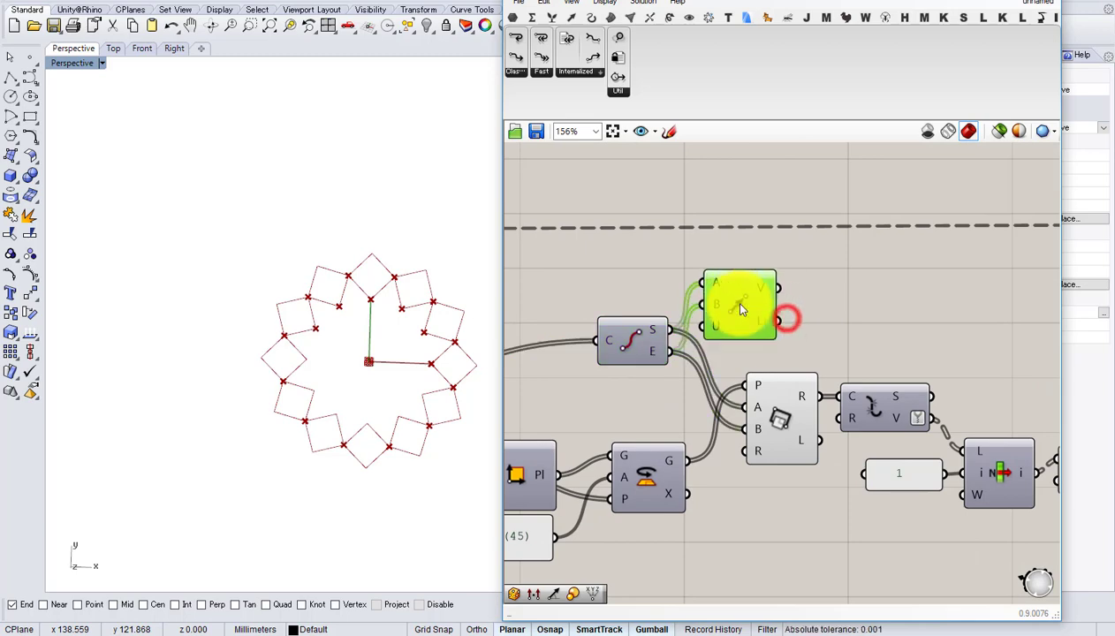
drag(640, 340, 634, 345)
click(764, 305)
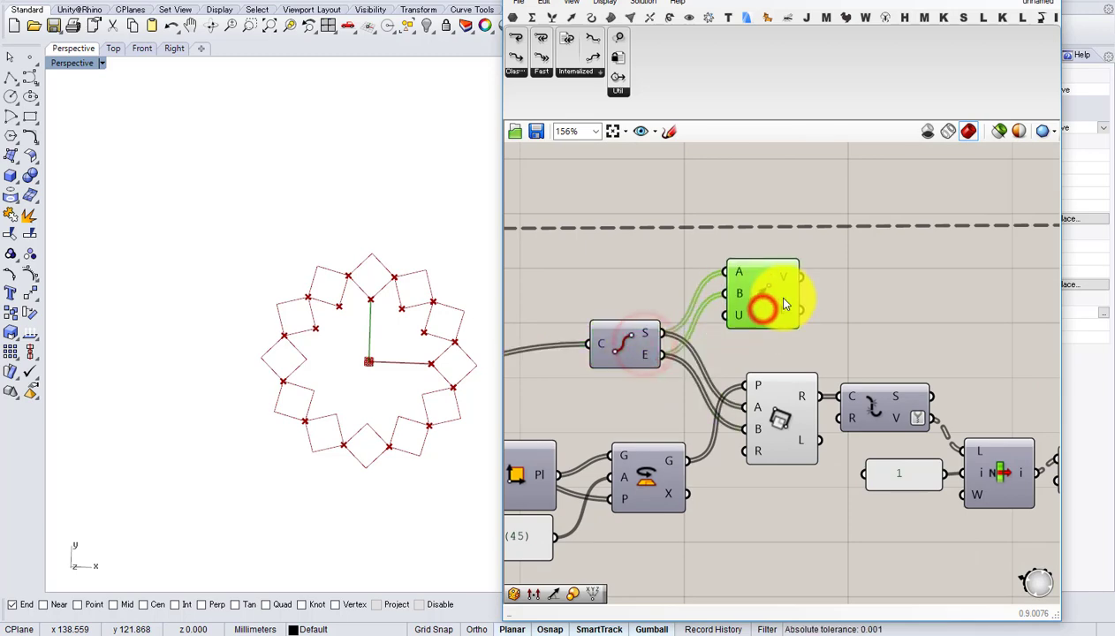
scroll(796, 309, down, 3)
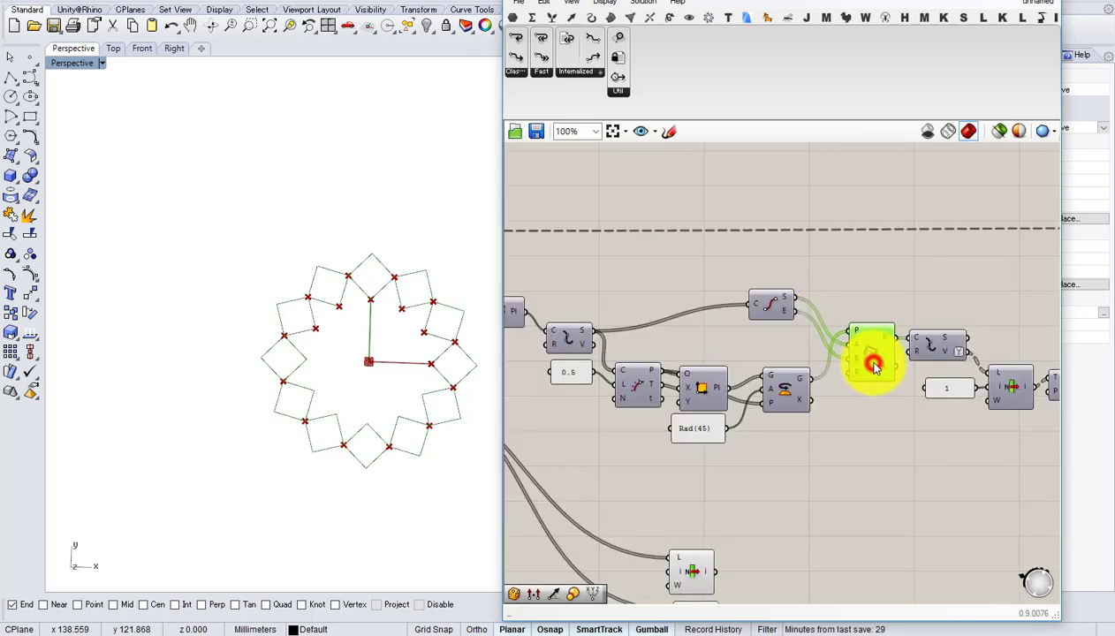
- Turn off the preview of the Loop End component
scroll(796, 399, down, 2)
right_drag(769, 407, 864, 396)
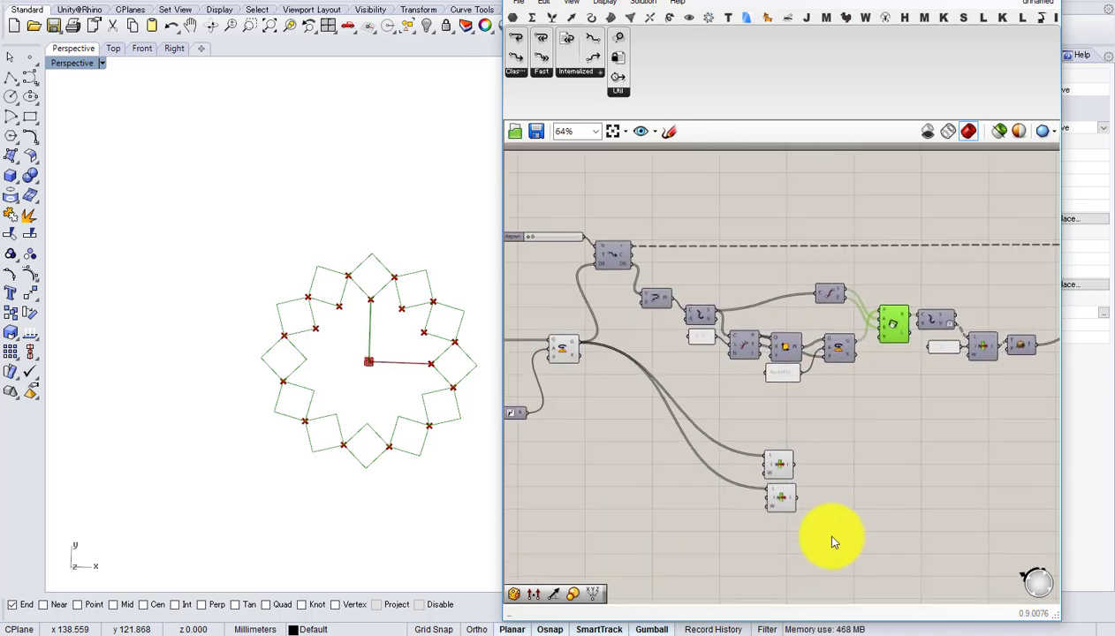
drag(841, 557, 742, 475)
scroll(722, 455, up, 2)
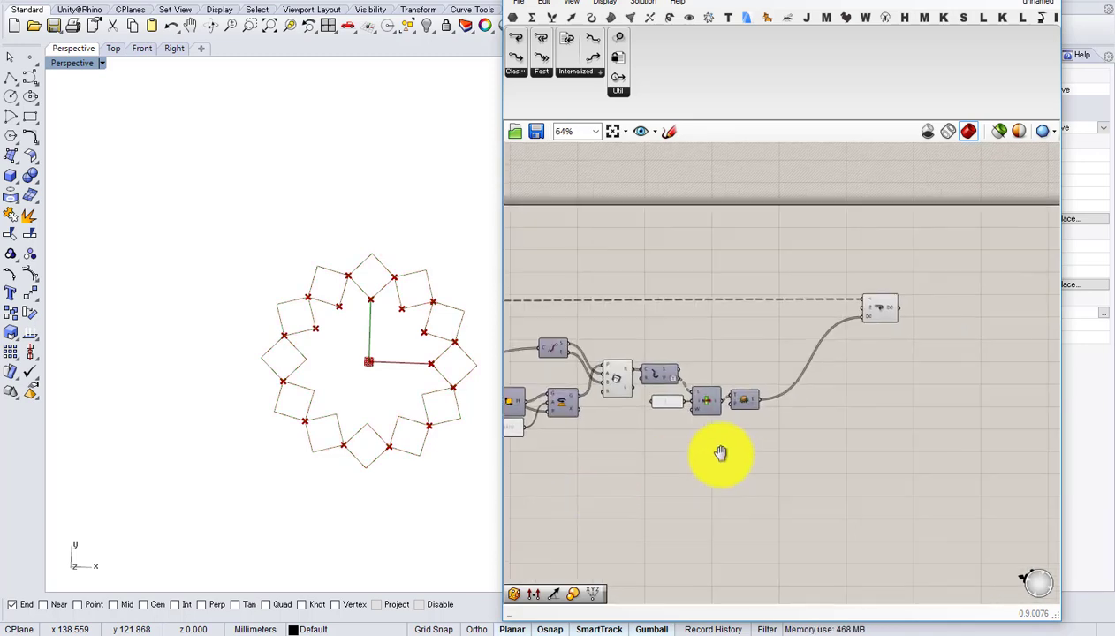
middle_click(846, 305)
click(876, 256)
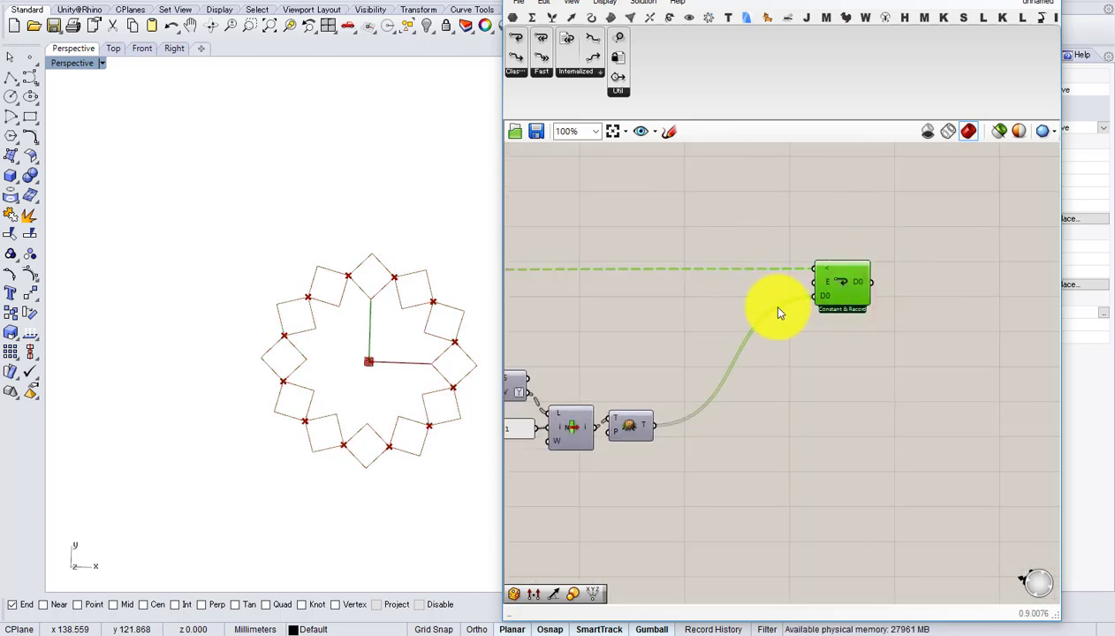
right_drag(553, 377, 811, 356)
right_drag(696, 359, 785, 352)
scroll(683, 334, up, 2)
click(673, 309)
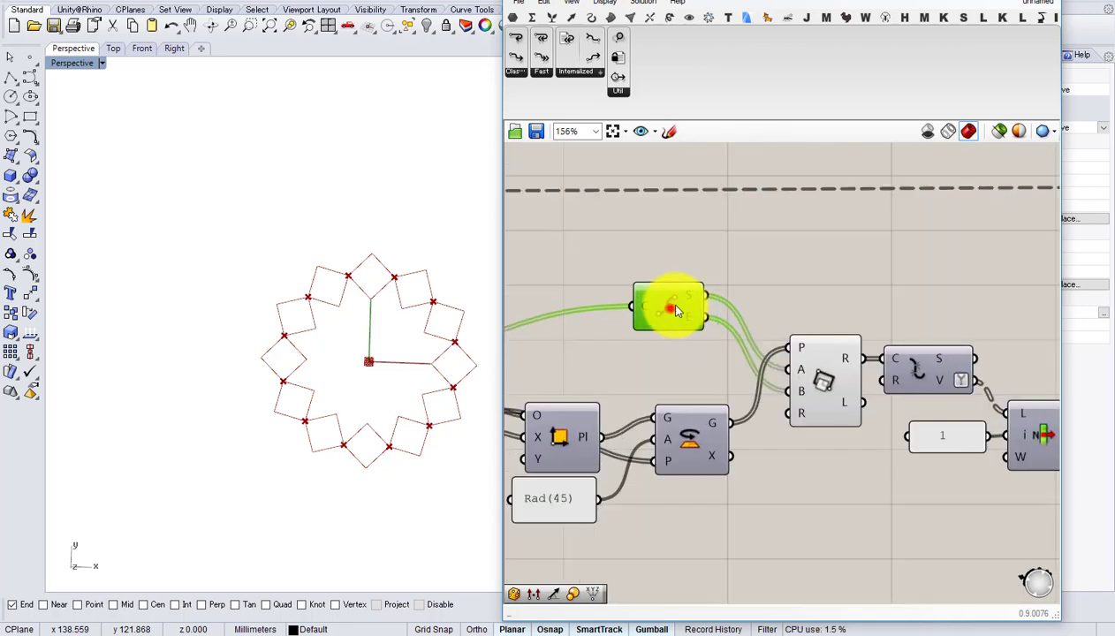
right_drag(689, 309, 720, 344)
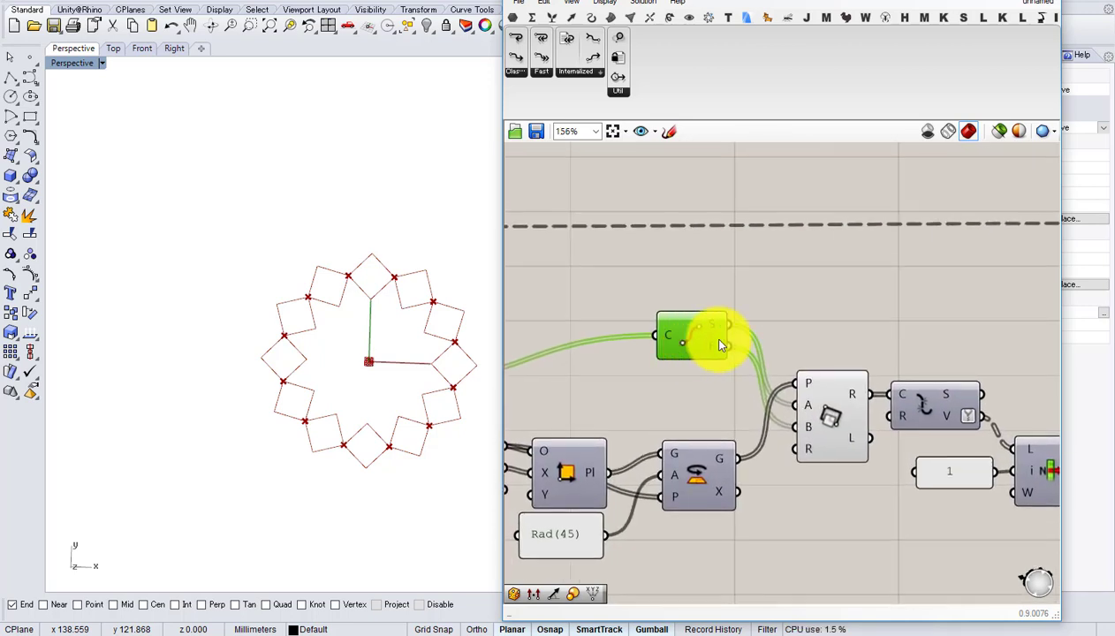
double_click(817, 306)
text(vector)
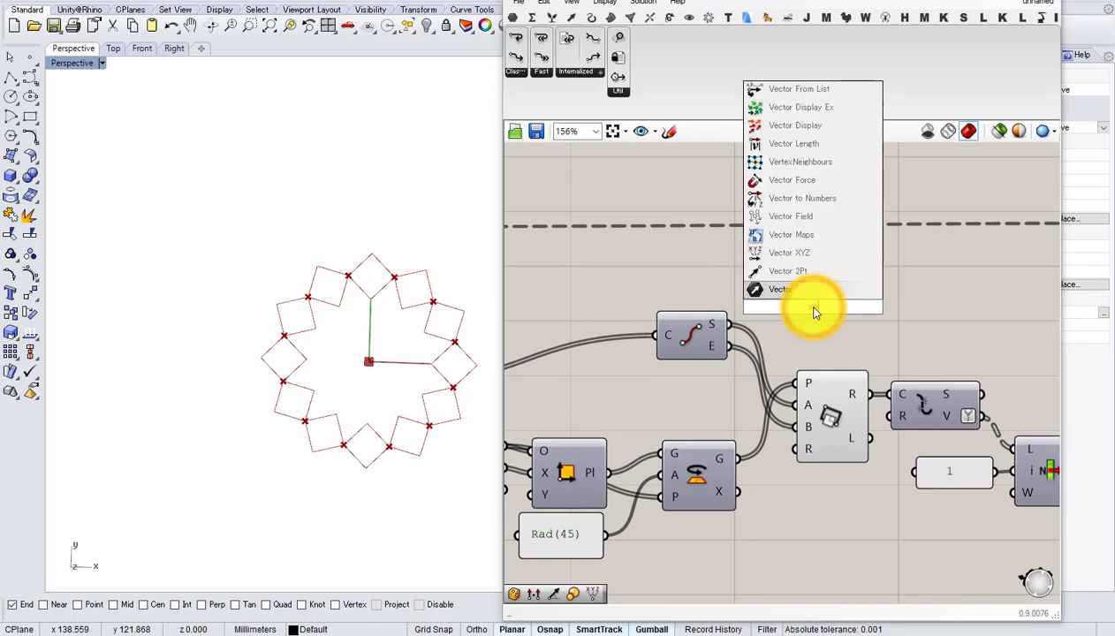
click(799, 318)
- Try placing a vector Rotate component beside the End Points component, and delete it
double_click(798, 319)
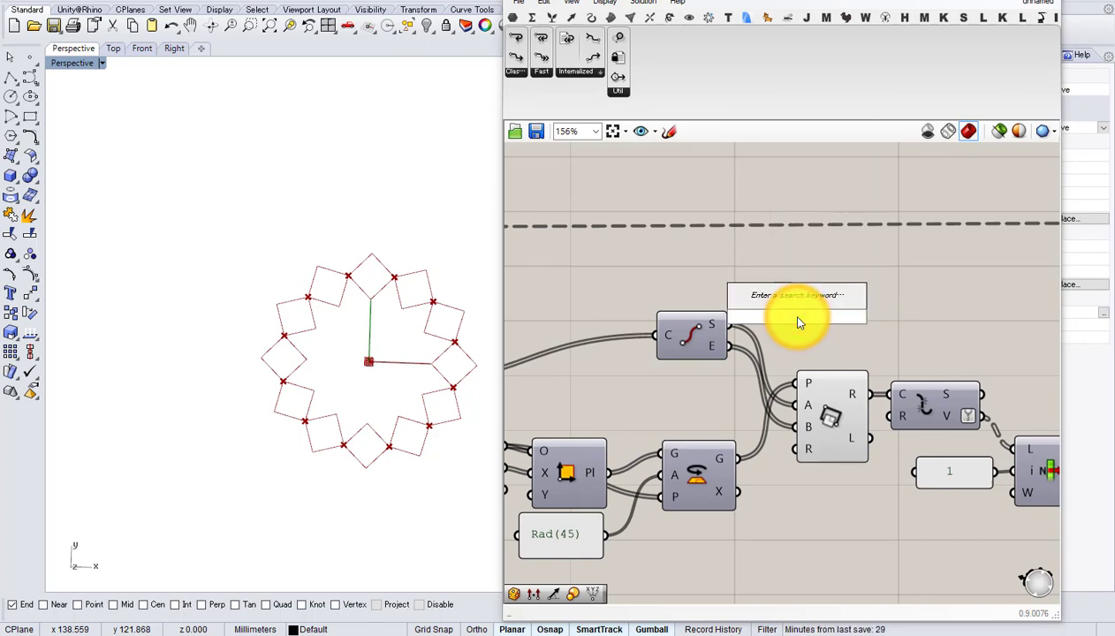
text(rota)
click(750, 280)
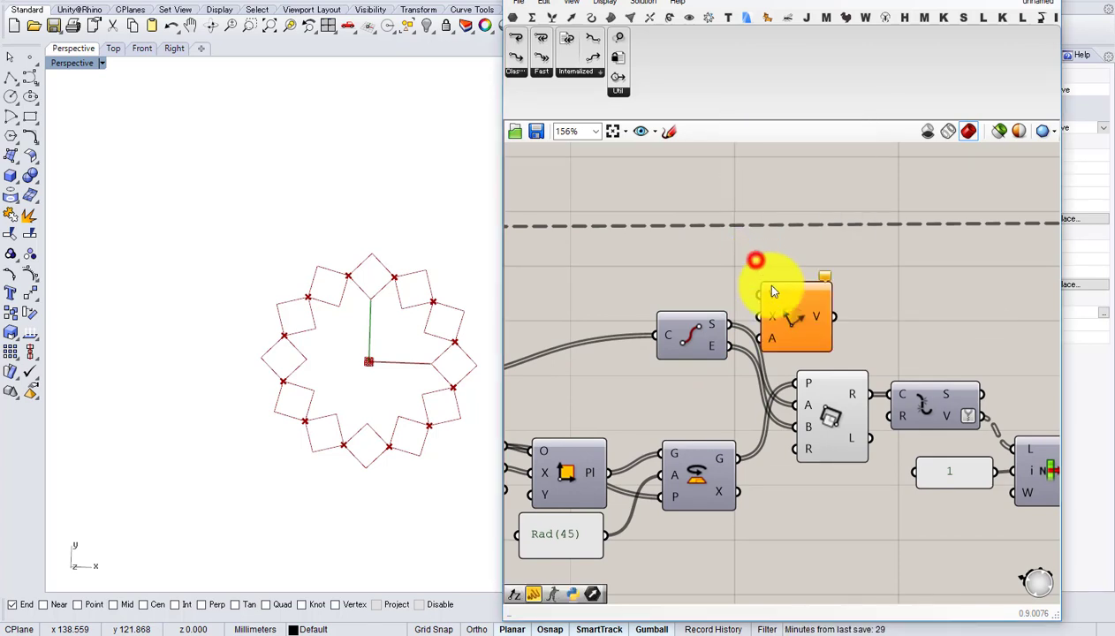
drag(760, 281, 815, 309)
right_drag(816, 310, 922, 300)
drag(798, 319, 780, 300)
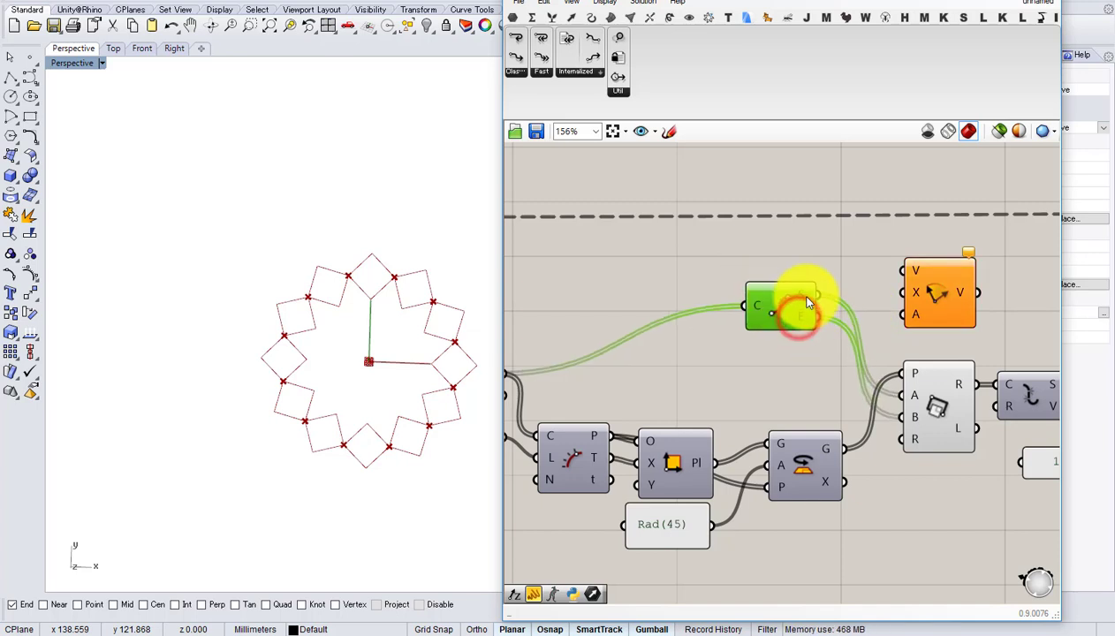
right_drag(841, 296, 882, 284)
click(969, 300)
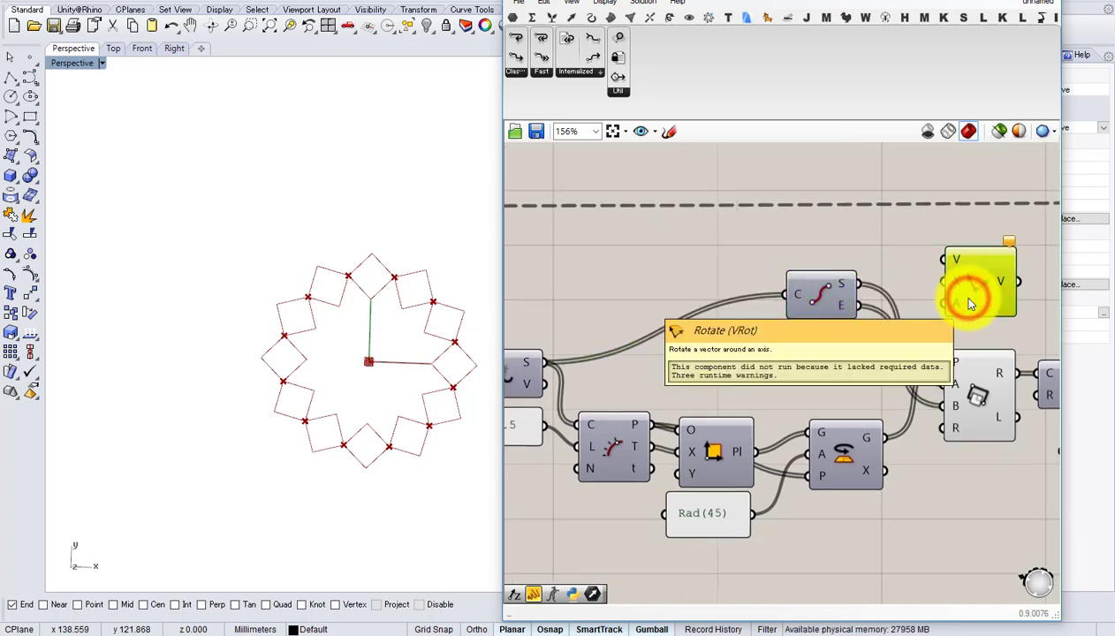
key(Delete)
- Add a transform Rotate component, which rotates an object in a plane, beside the End Points component
click(932, 287)
double_click(932, 288)
text(rotate)
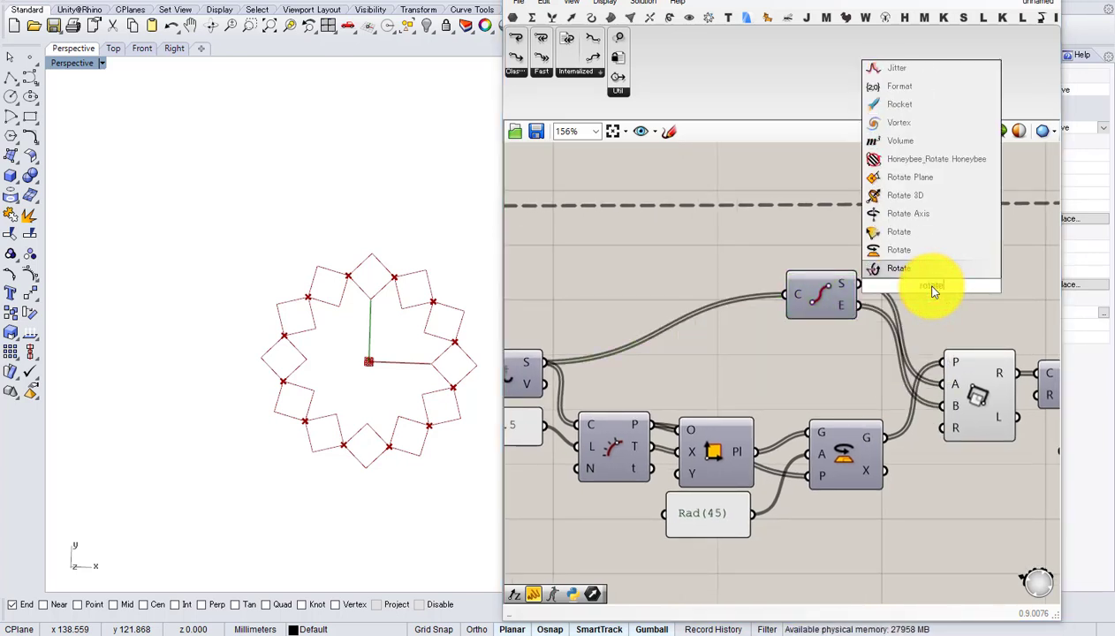
click(915, 256)
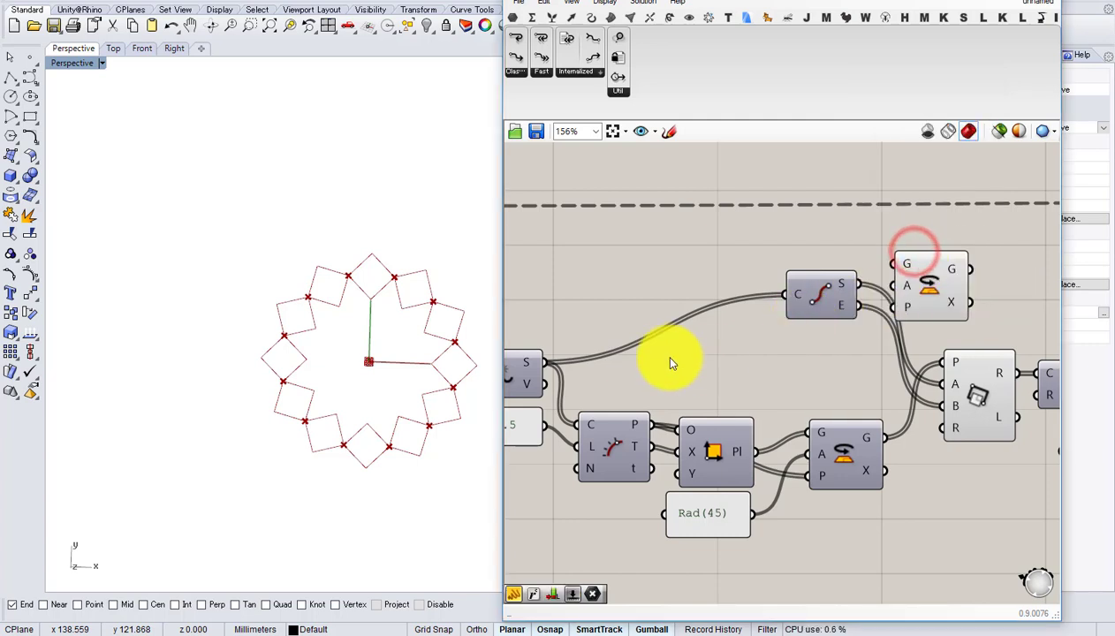
- Turn on the Evaluate Length preview and connect its P output to the new Rotate's P input
middle_click(619, 432)
click(642, 398)
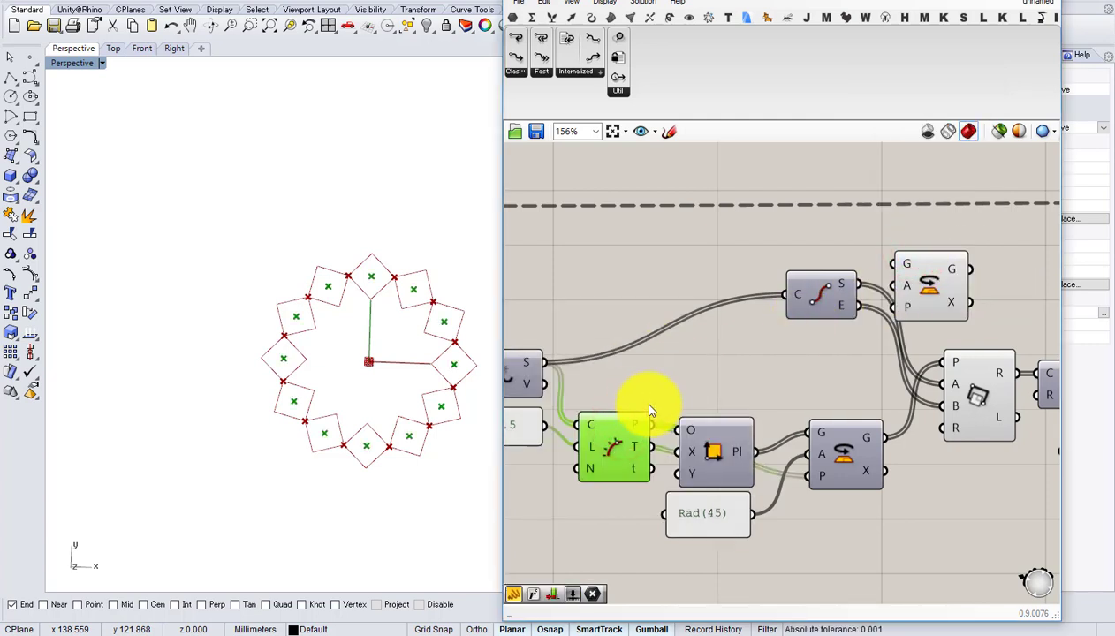
drag(651, 423, 682, 411)
- Move the End Points component up, connect its S output to the new Rotate's G input and select the Rotate
drag(837, 299, 806, 266)
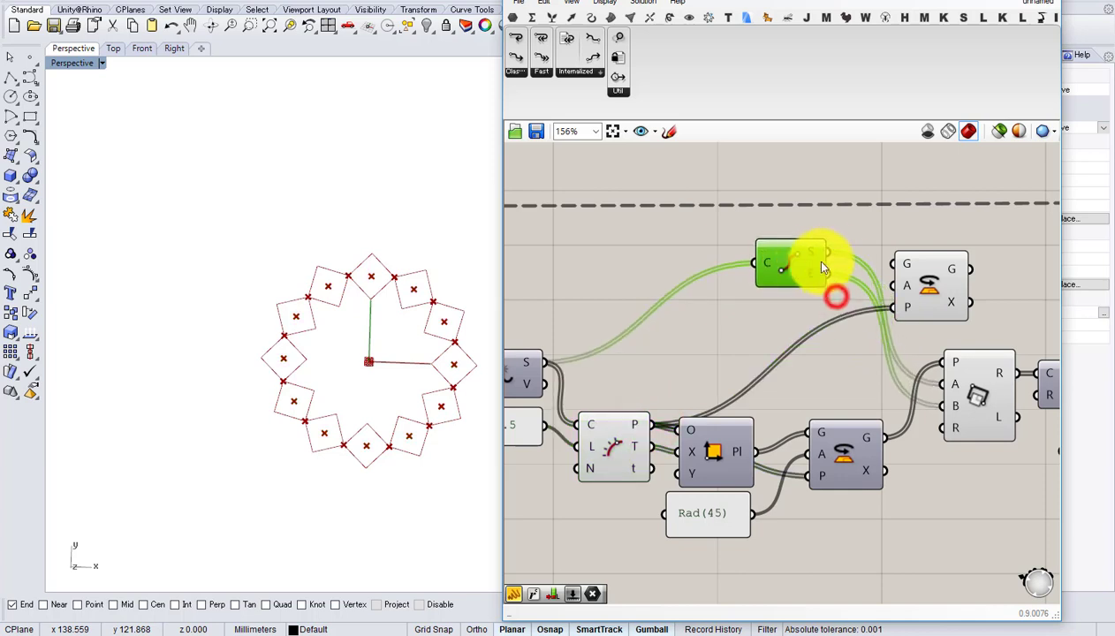
drag(892, 258, 898, 263)
click(942, 283)
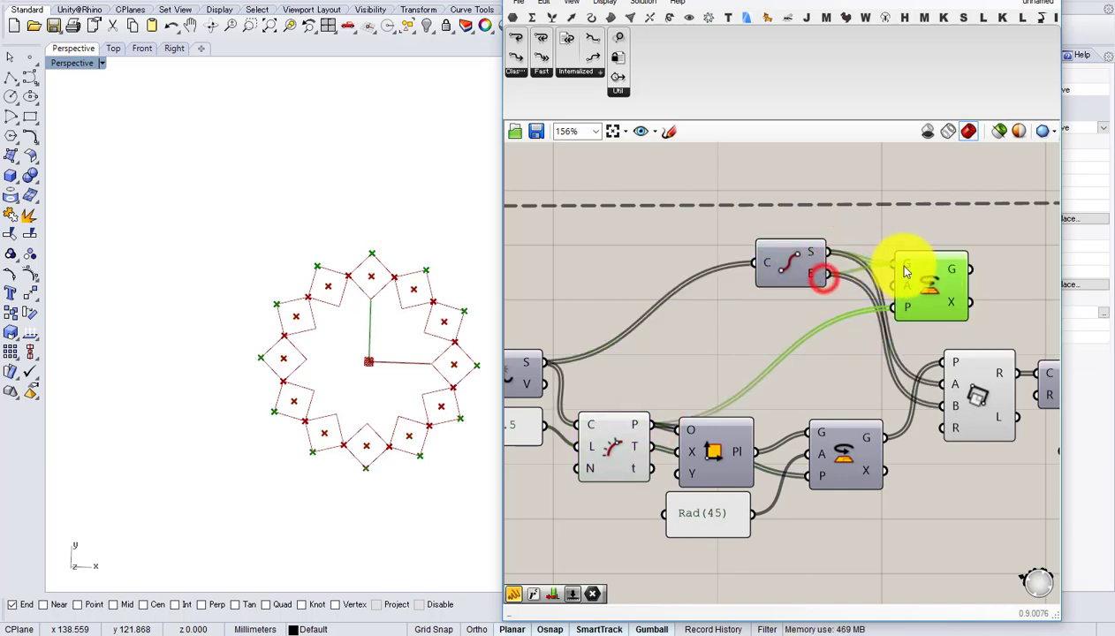
- Move the new Rotate component below the chain and the End Points component down beside the rectangle component
click(944, 284)
scroll(941, 281, down, 3)
drag(861, 256, 898, 467)
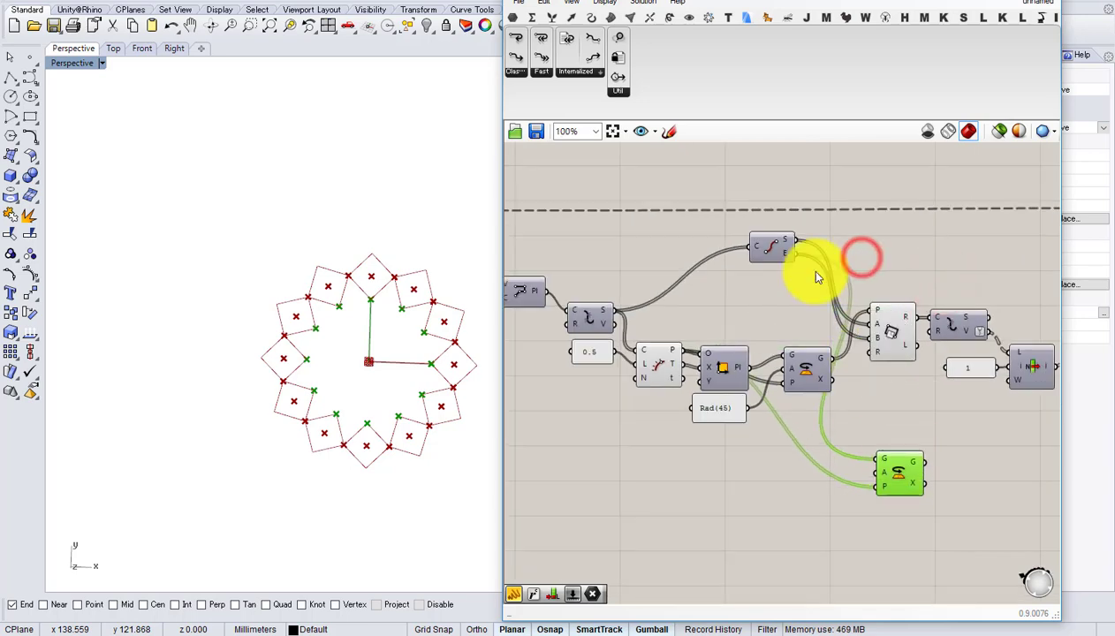
drag(762, 243, 798, 317)
right_drag(829, 408, 730, 379)
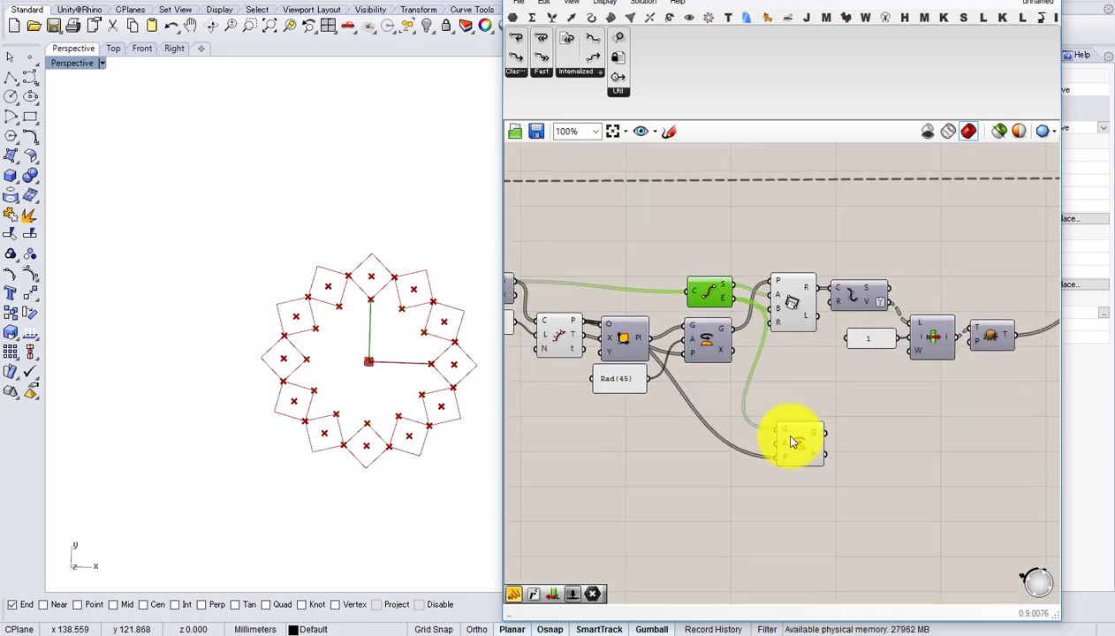
- Move the new Rotate under the last component before the Loop End and connect its G output to the Loop End's D0 input
click(792, 442)
right_drag(796, 447, 692, 449)
scroll(692, 448, down, 2)
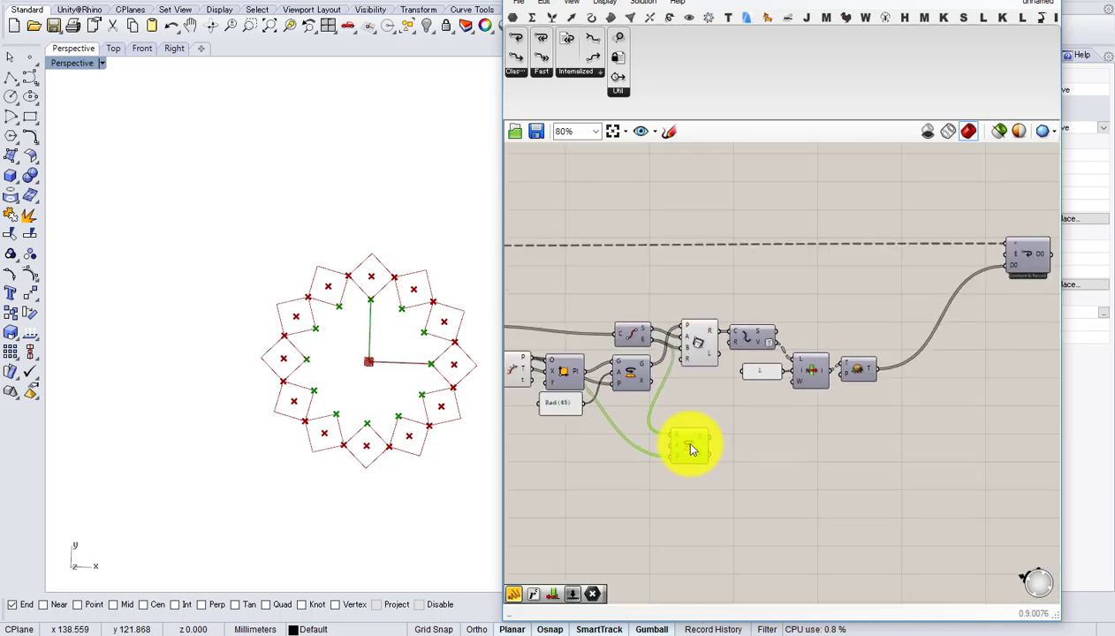
drag(690, 446, 876, 428)
right_drag(877, 426, 775, 440)
scroll(776, 440, up, 1)
drag(777, 439, 762, 416)
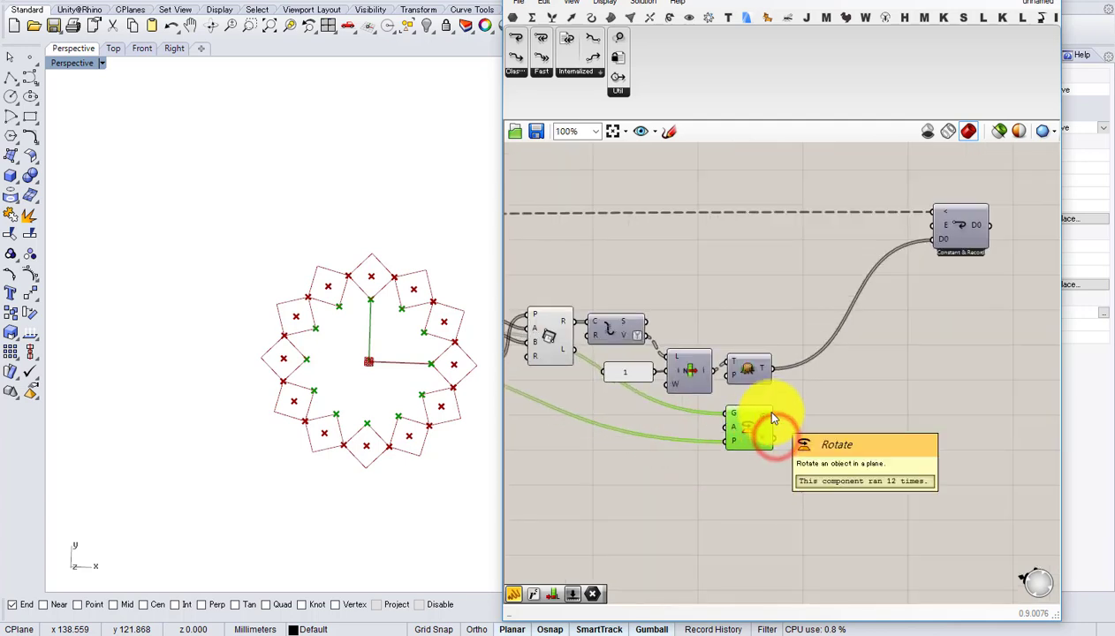
mouse_move(764, 423)
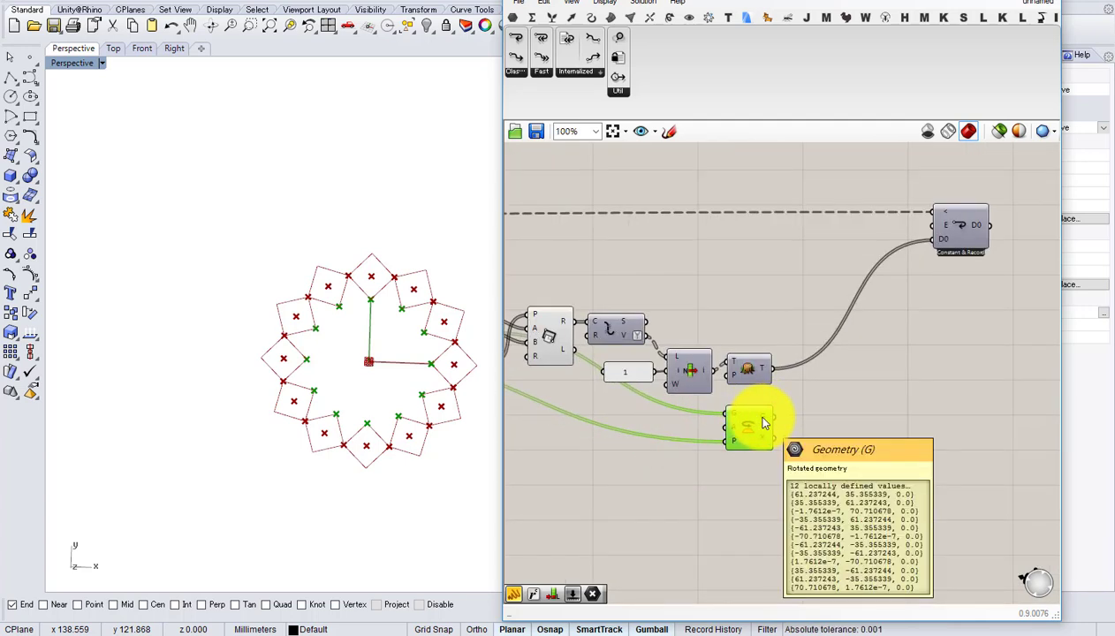
drag(764, 423, 937, 247)
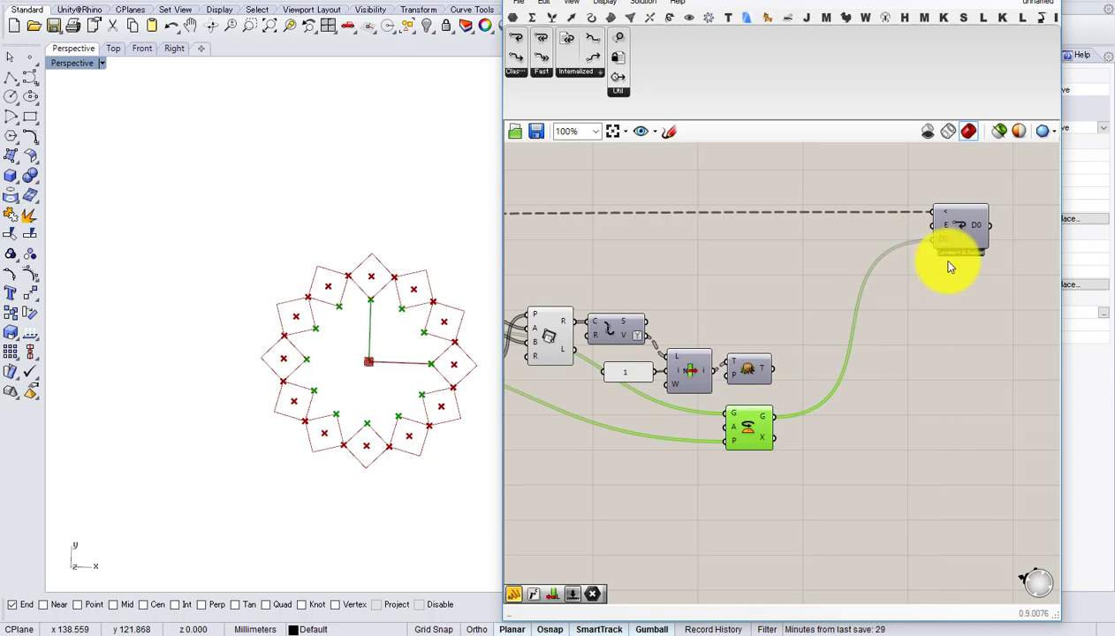
- Set the Repeat slider to 3 and rerun the loop from the Loop Start component
right_drag(807, 276, 939, 267)
scroll(939, 266, down, 2)
right_drag(697, 287, 922, 294)
scroll(703, 260, up, 3)
scroll(733, 247, up, 1)
click(748, 213)
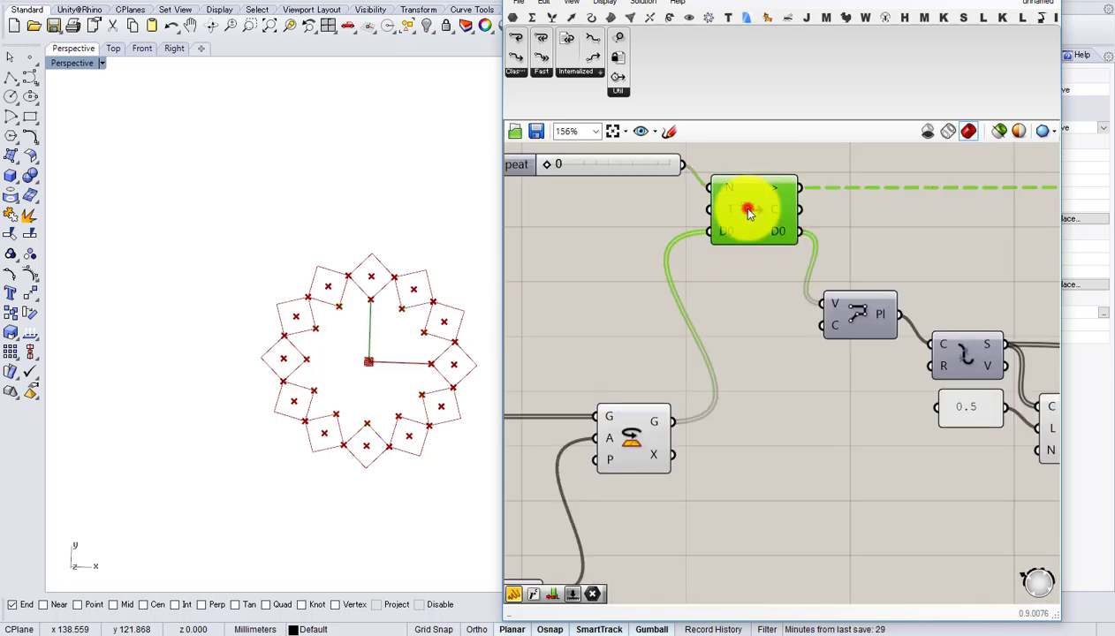
scroll(620, 211, up, 1)
drag(616, 226, 652, 229)
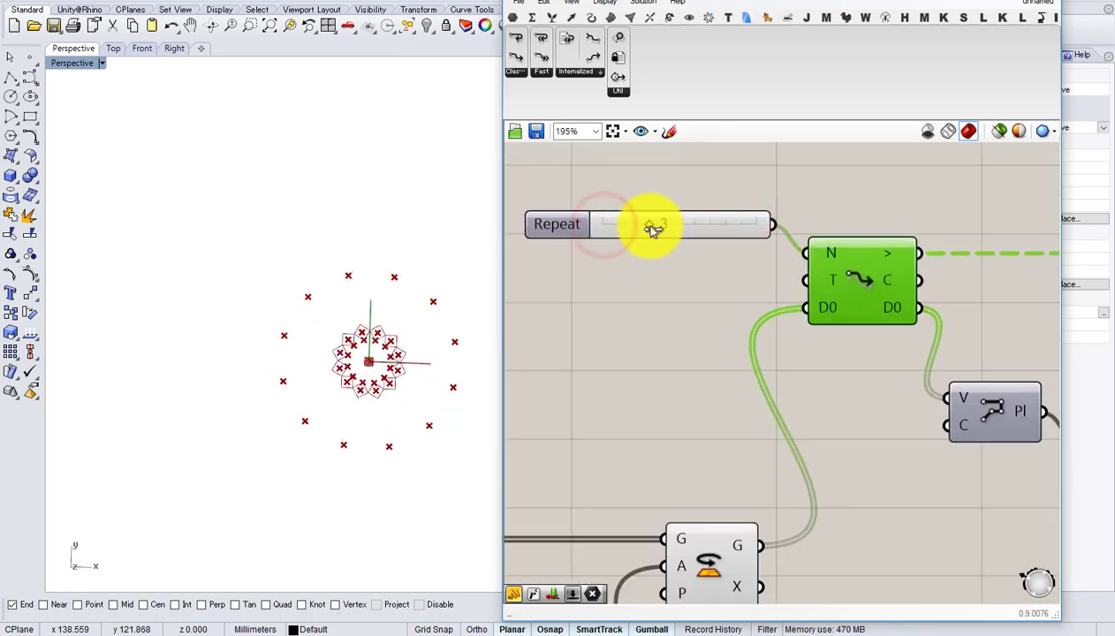
double_click(851, 270)
drag(601, 227, 652, 232)
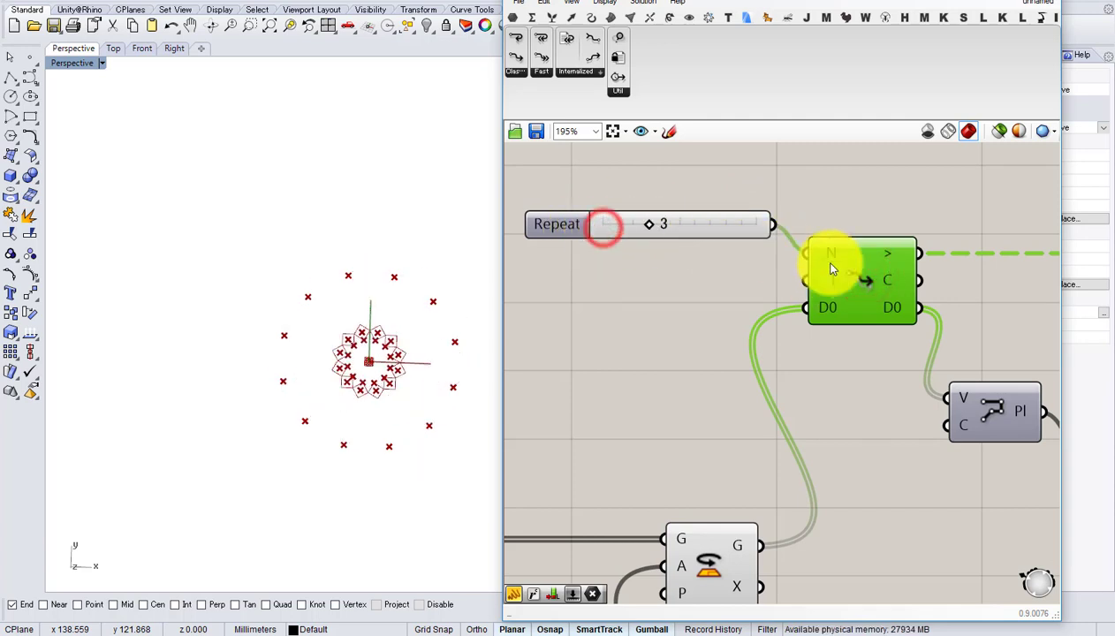
double_click(867, 281)
double_click(867, 280)
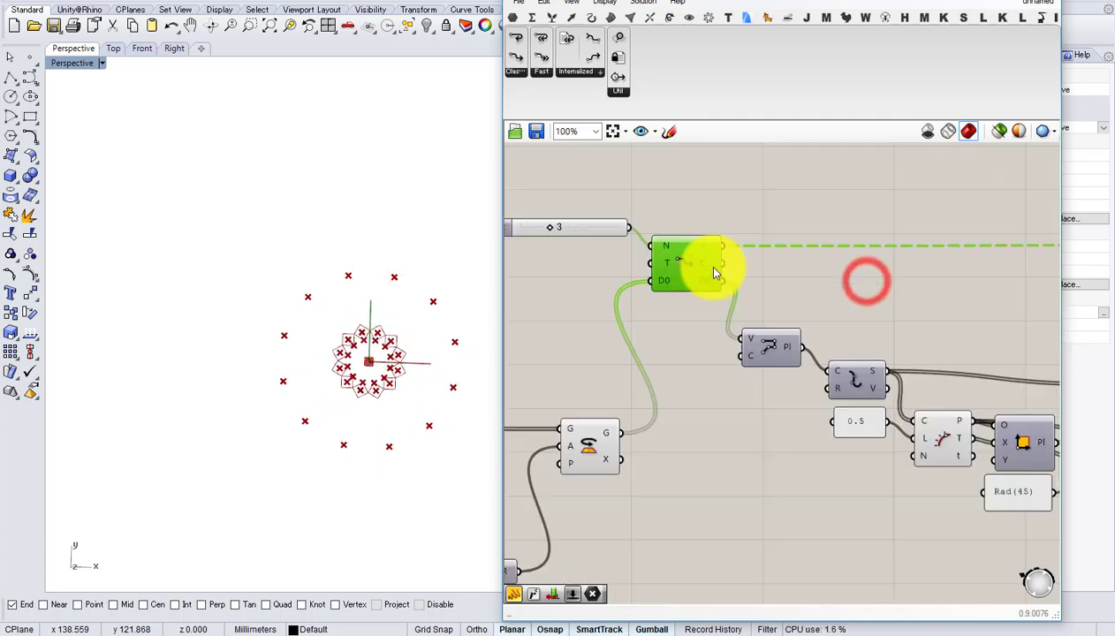
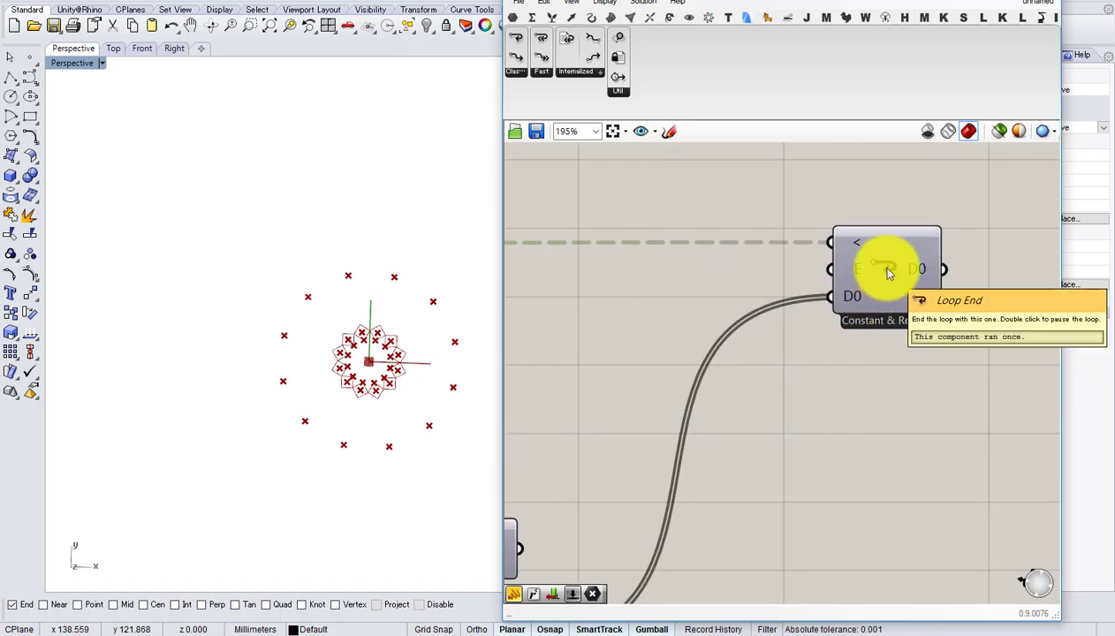
- Enable output after the last iteration on the Loop End component and rerun the loop from the Loop Start
right_click(889, 276)
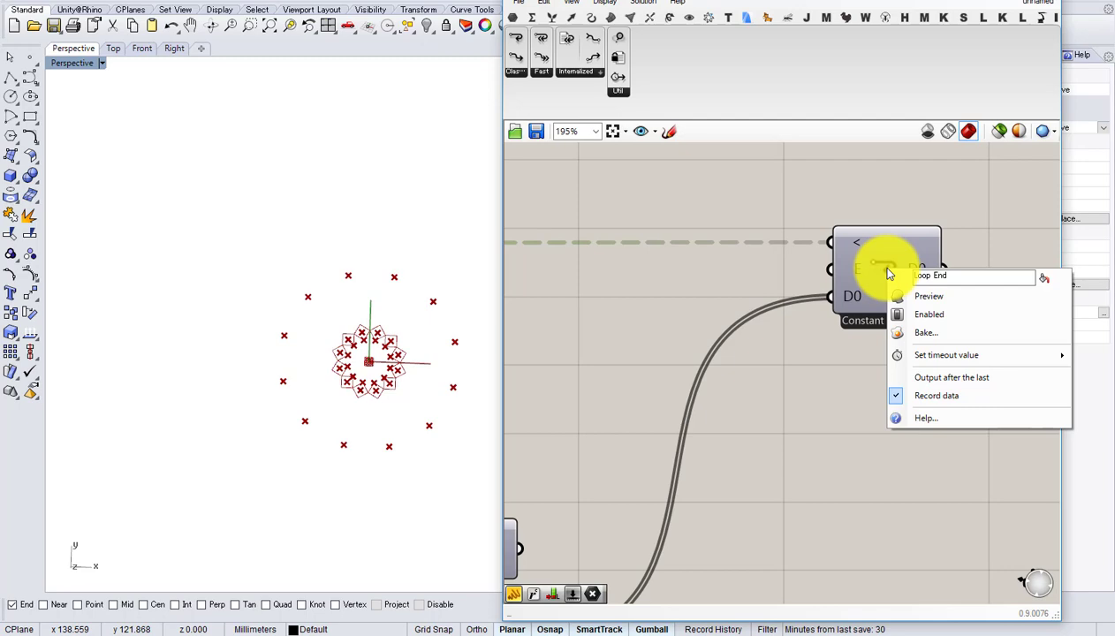
click(918, 377)
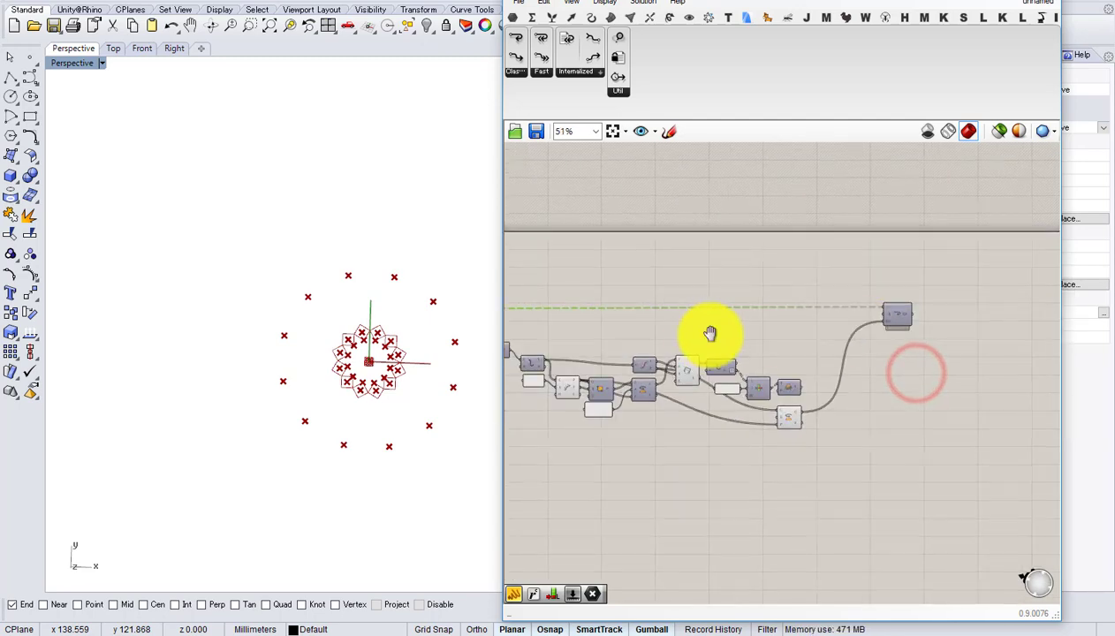
right_drag(710, 334, 913, 335)
scroll(659, 312, up, 4)
double_click(652, 302)
scroll(653, 306, down, 1)
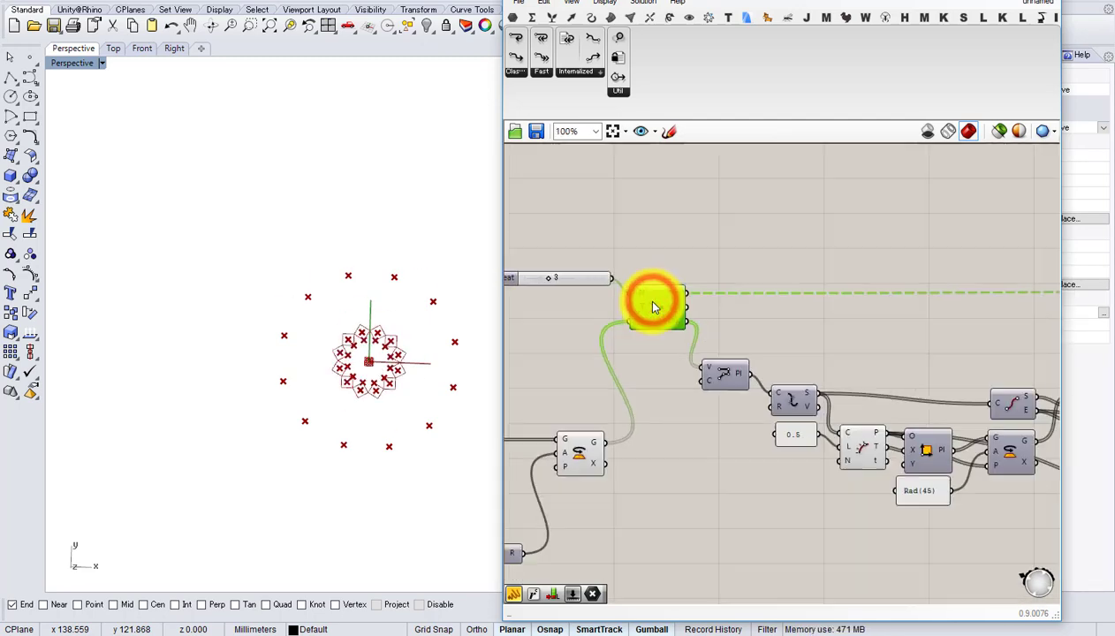
- Add Fast Loop End and Fast Loop Start components above the existing Loop Start
scroll(636, 322, down, 2)
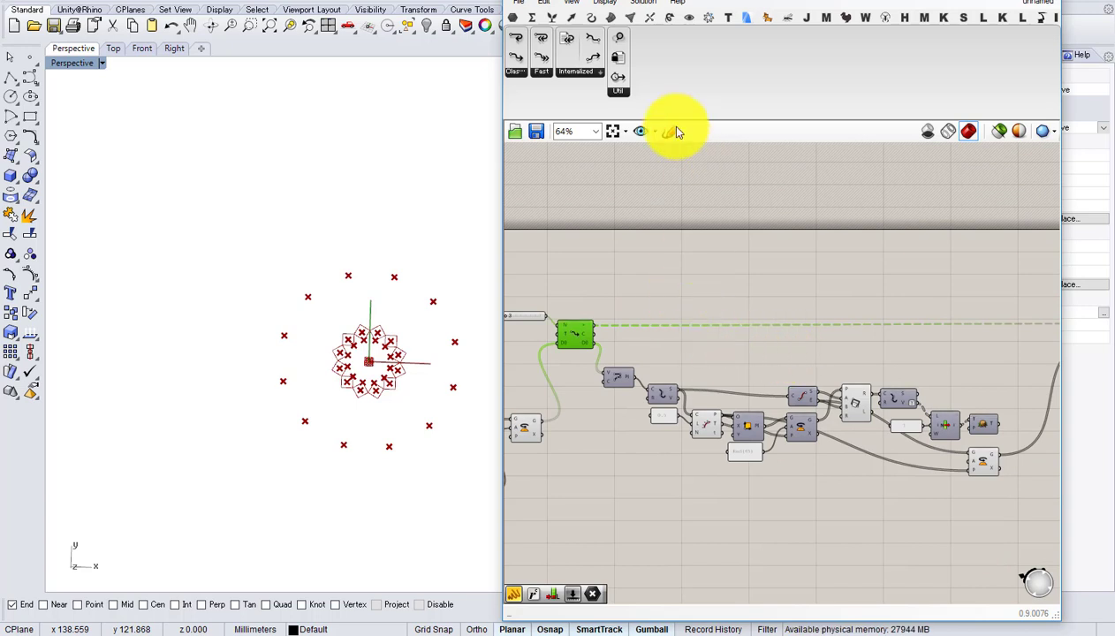
drag(558, 98, 640, 230)
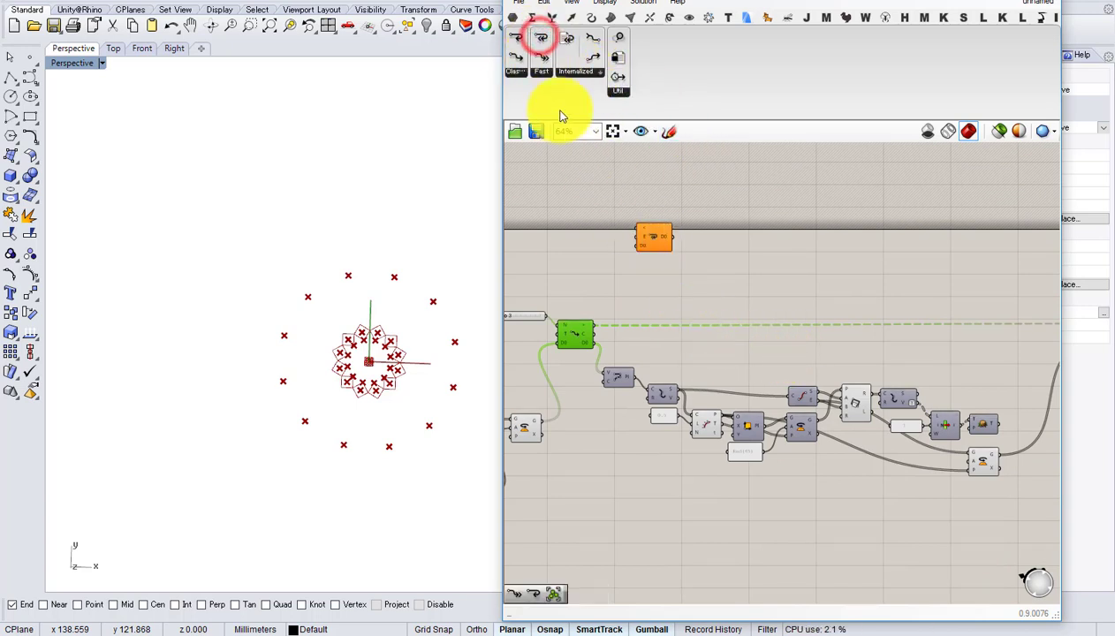
drag(542, 55, 585, 240)
right_drag(563, 292, 626, 301)
scroll(627, 301, up, 2)
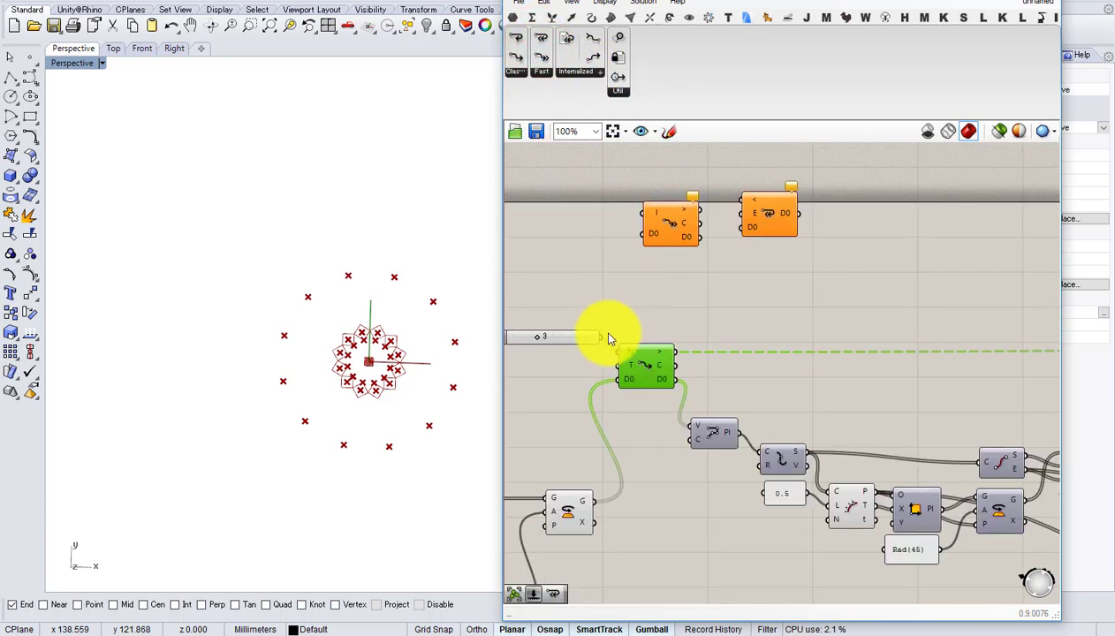
- Wire the Repeat slider and the first Rotate's G output into the Fast Loop Start, and its D0 output to the polyline's V input
drag(601, 337, 663, 293)
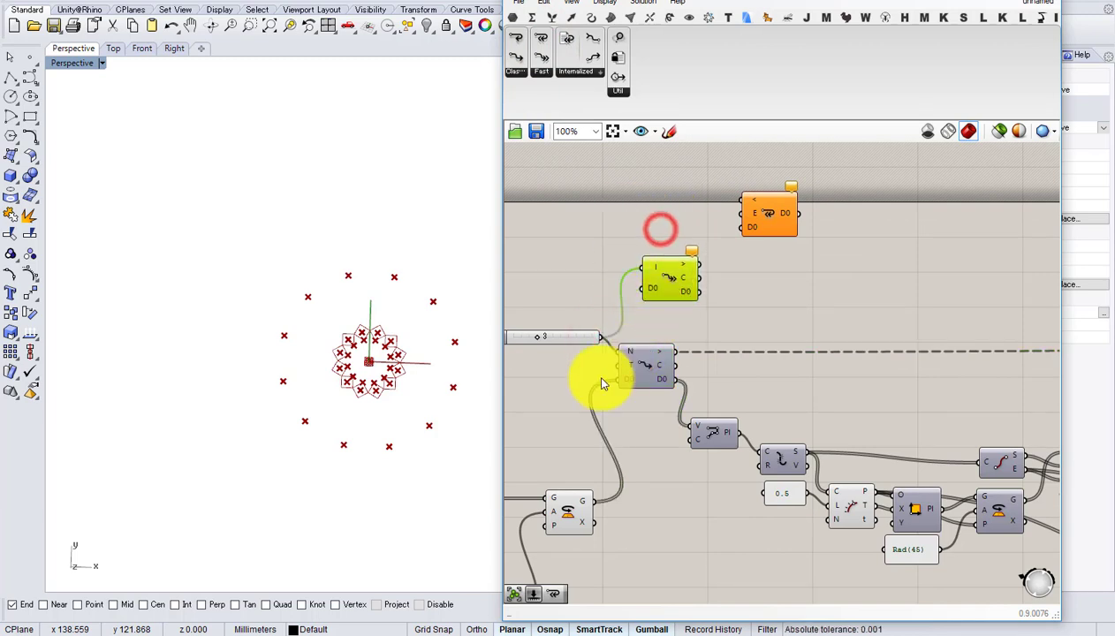
drag(589, 500, 694, 428)
right_drag(768, 274, 635, 261)
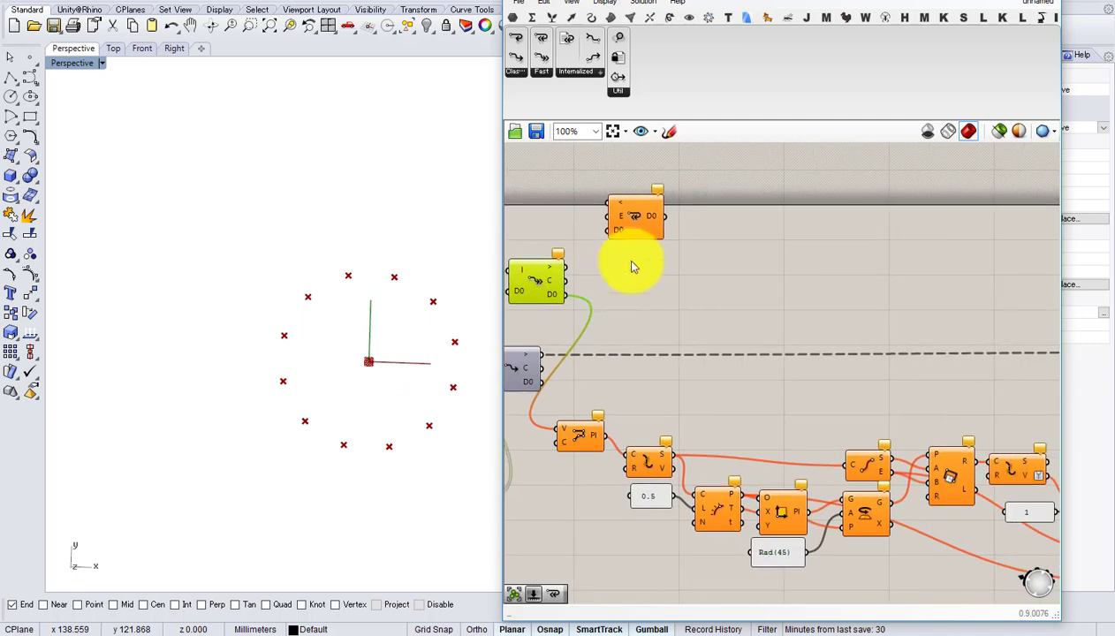
- Place the Fast Loop End above the old Loop End, connected to the Fast Loop Start's > output and the last Rotate's G output
drag(630, 215, 671, 301)
drag(561, 259, 658, 285)
click(592, 299)
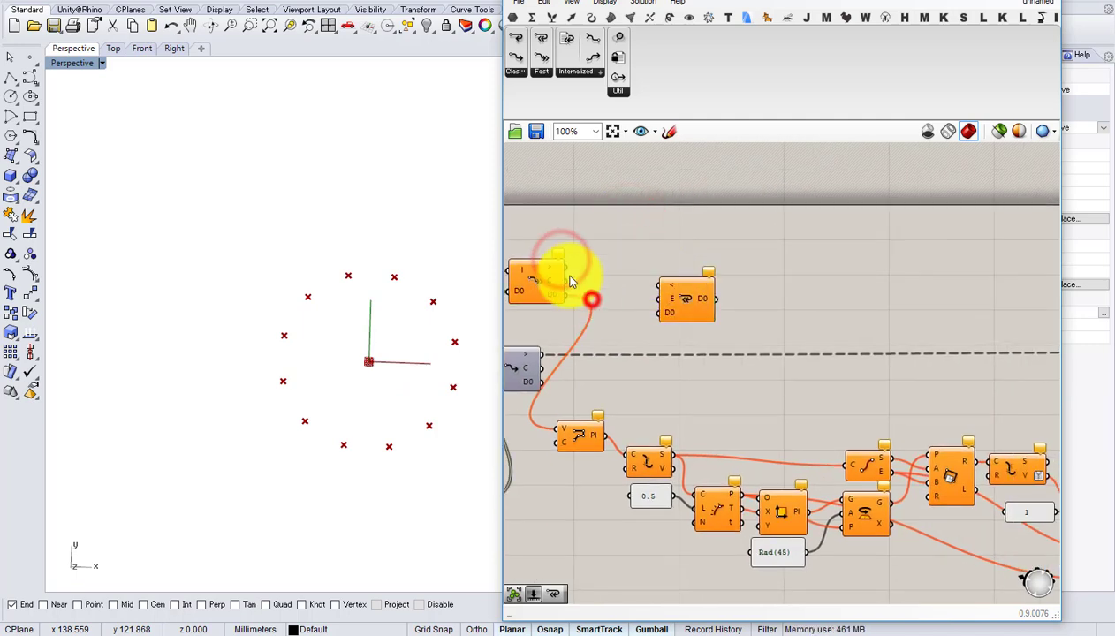
drag(563, 267, 659, 285)
right_drag(690, 309, 568, 291)
drag(566, 290, 909, 310)
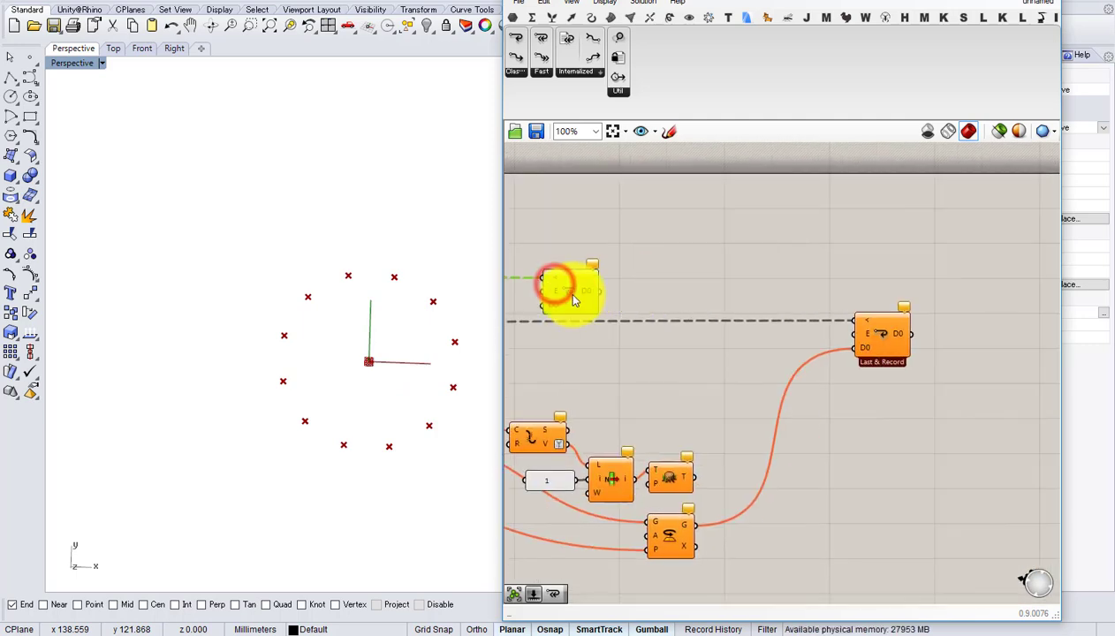
drag(565, 294, 855, 278)
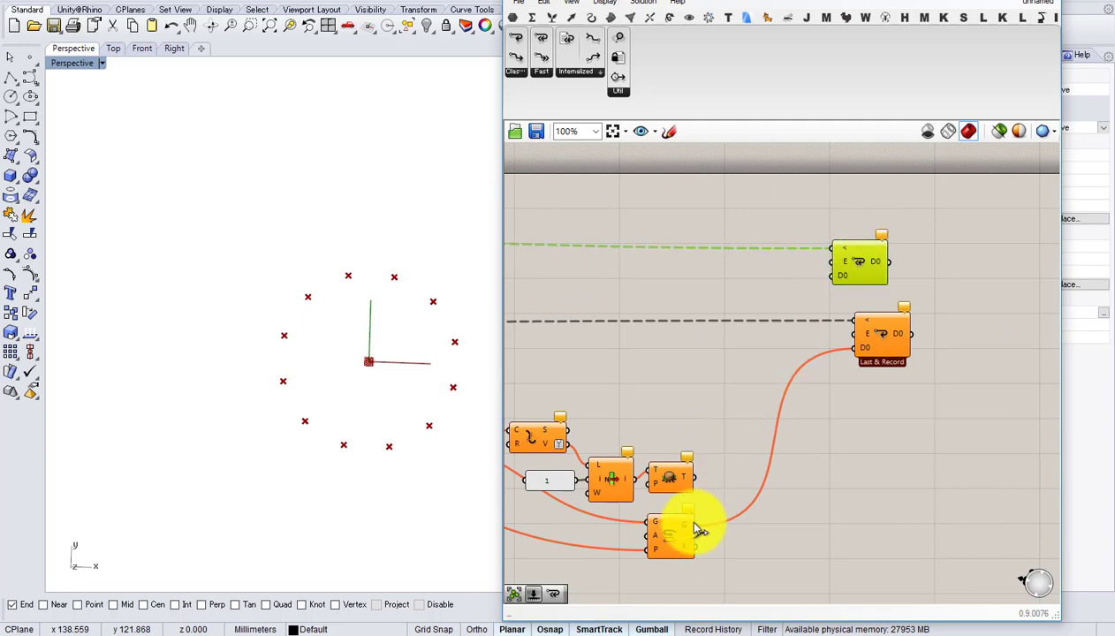
drag(695, 528, 832, 275)
scroll(848, 294, down, 5)
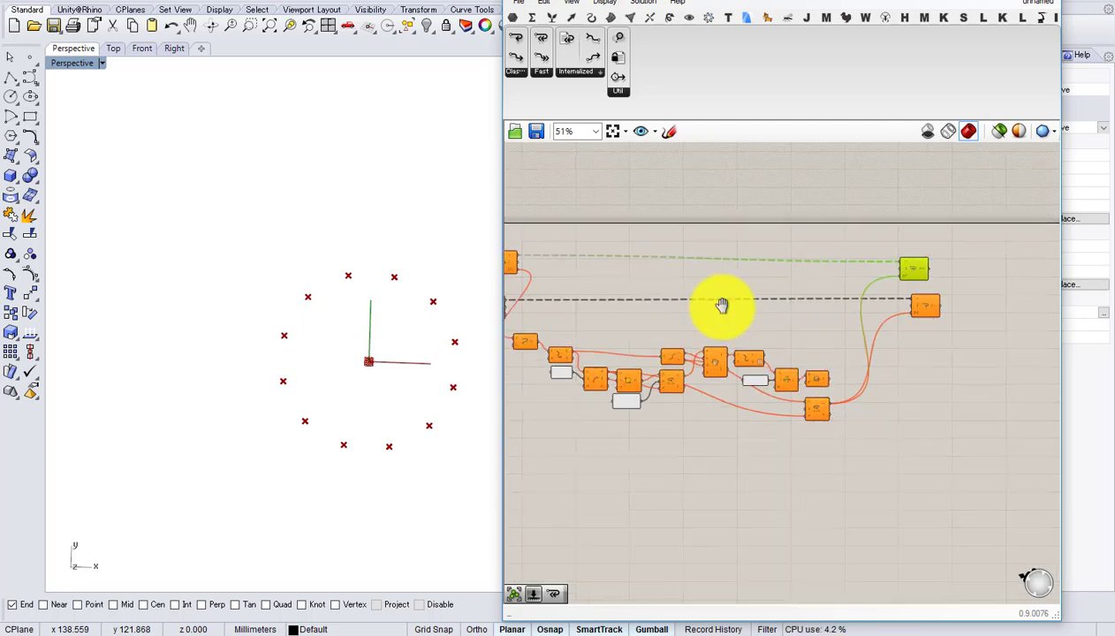
- Set the Repeat slider to 2 and select the Fast Loop Start component
scroll(721, 305, up, 7)
drag(637, 303, 614, 305)
right_drag(633, 306, 568, 290)
scroll(568, 289, down, 5)
scroll(667, 273, up, 2)
click(648, 240)
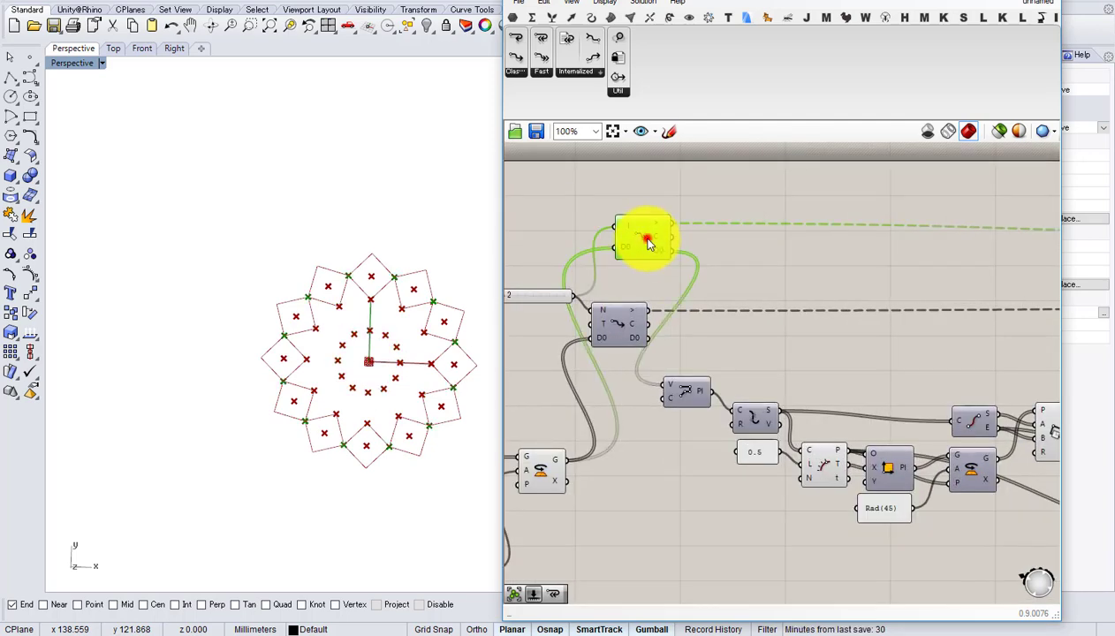
- Enable data recording on the Fast Loop End, check its D0 output and select the component
scroll(646, 240, down, 3)
scroll(791, 281, up, 4)
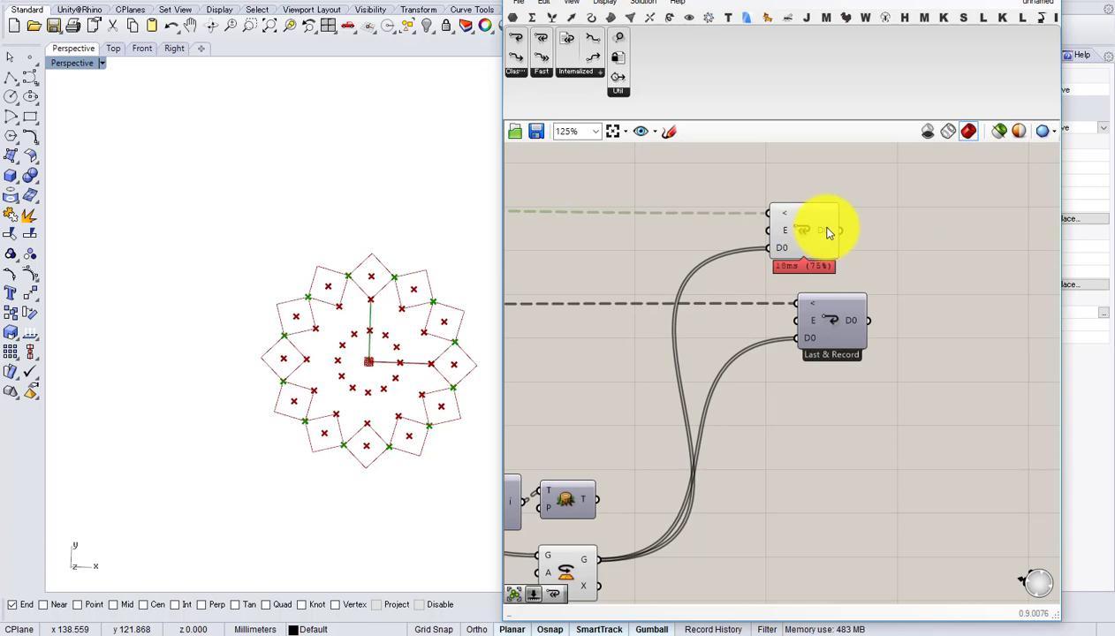
mouse_move(828, 232)
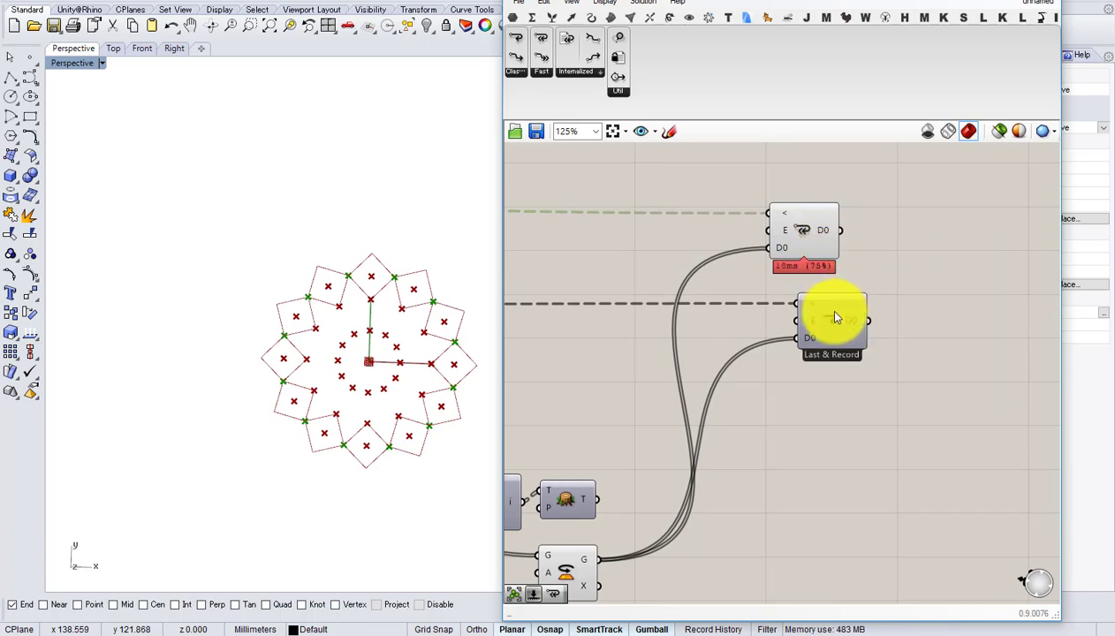
right_click(807, 232)
click(851, 338)
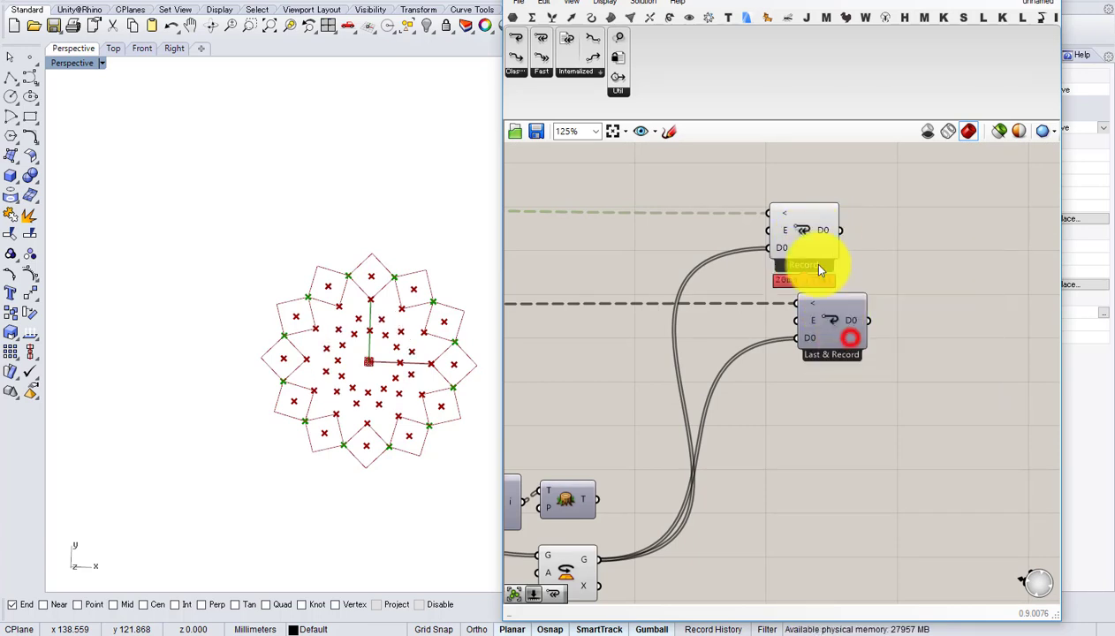
mouse_move(829, 232)
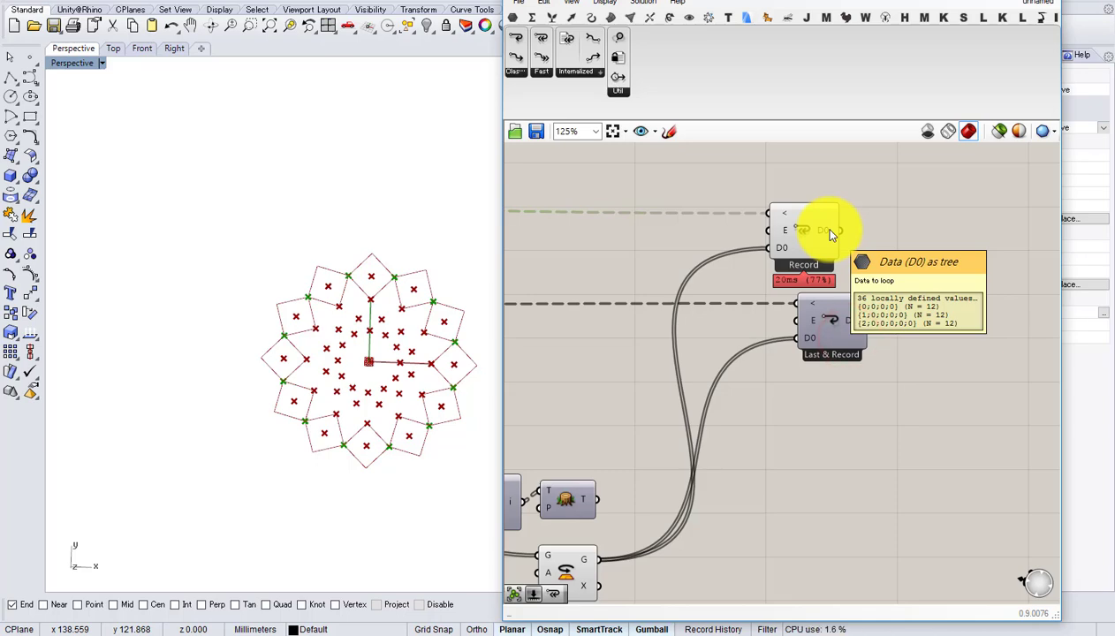
click(800, 229)
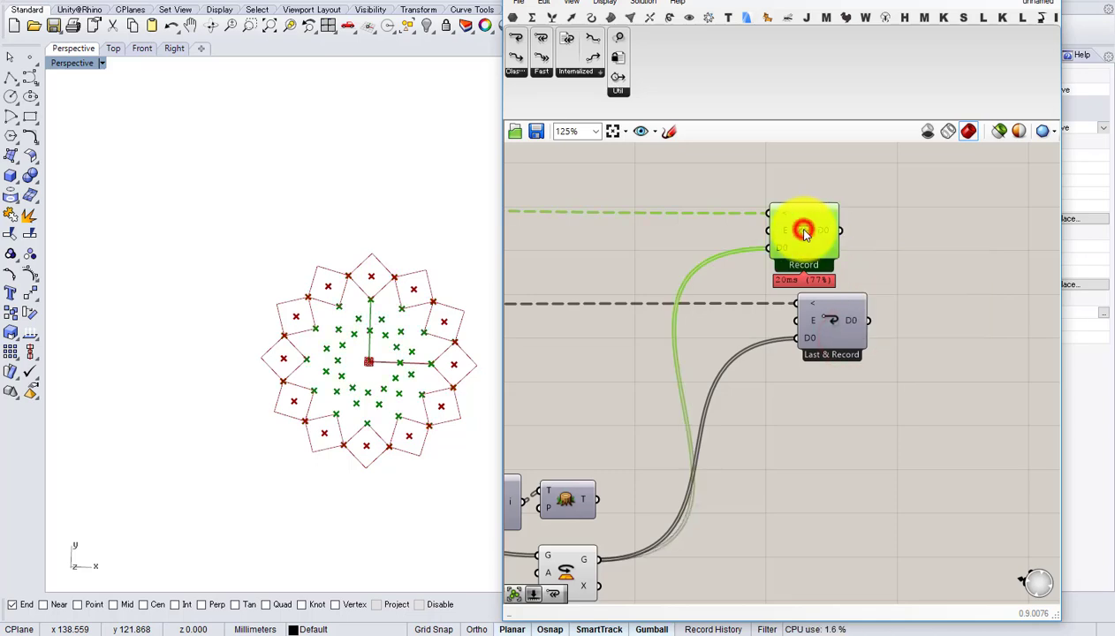
- Examine the fast loop's component chain between the Fast Loop End and the Fast Loop Start
right_drag(772, 262, 911, 254)
scroll(911, 254, down, 3)
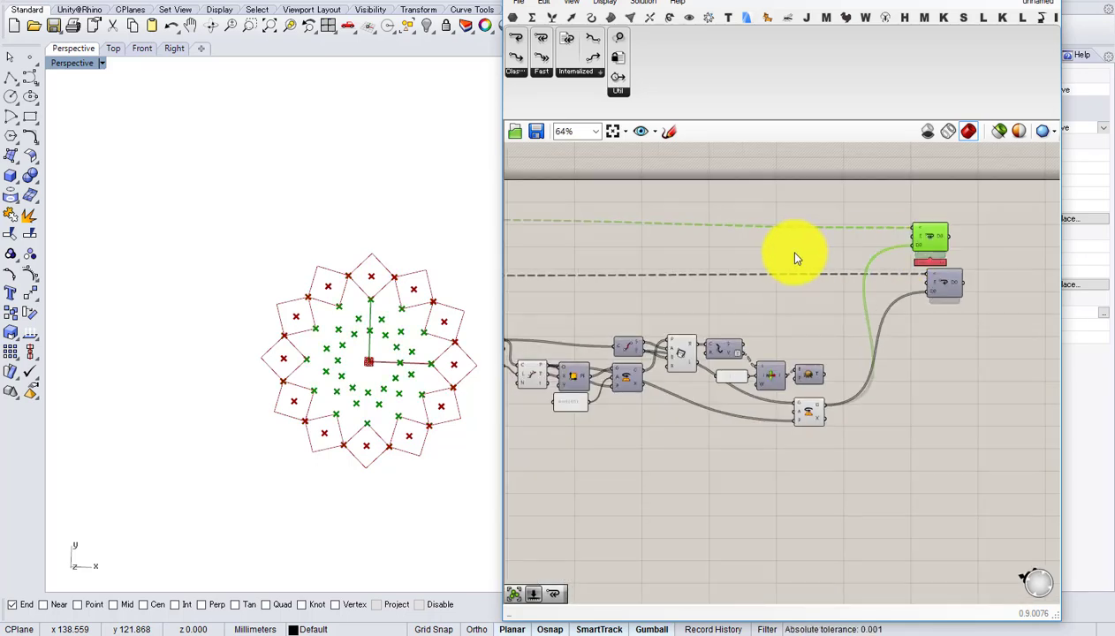
right_drag(647, 260, 805, 258)
scroll(806, 258, down, 1)
scroll(676, 251, up, 2)
scroll(747, 237, up, 1)
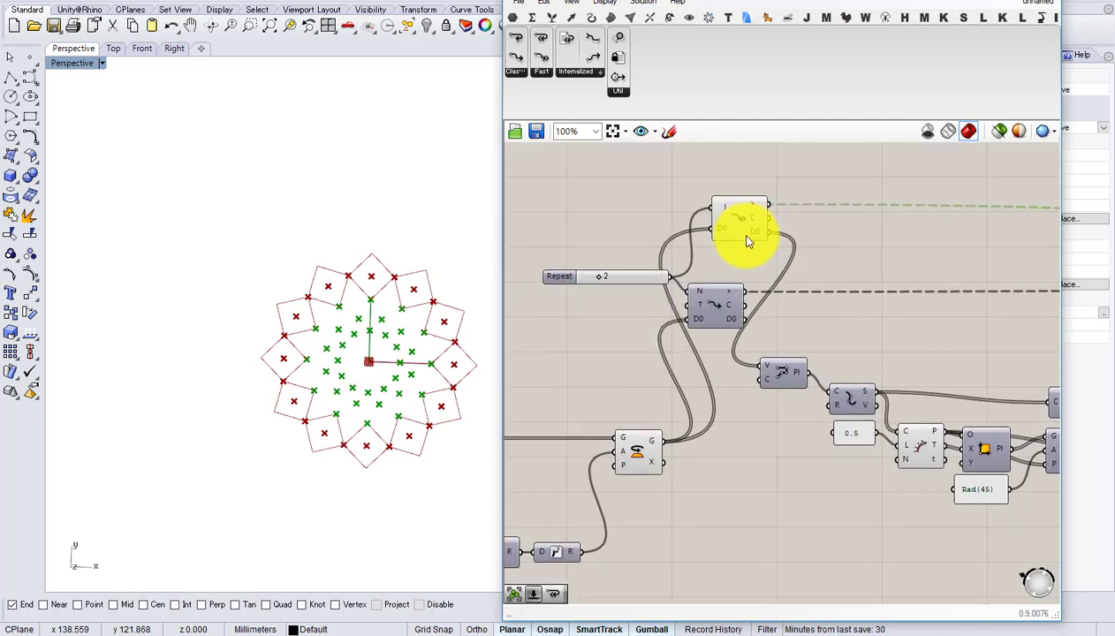
scroll(736, 244, up, 1)
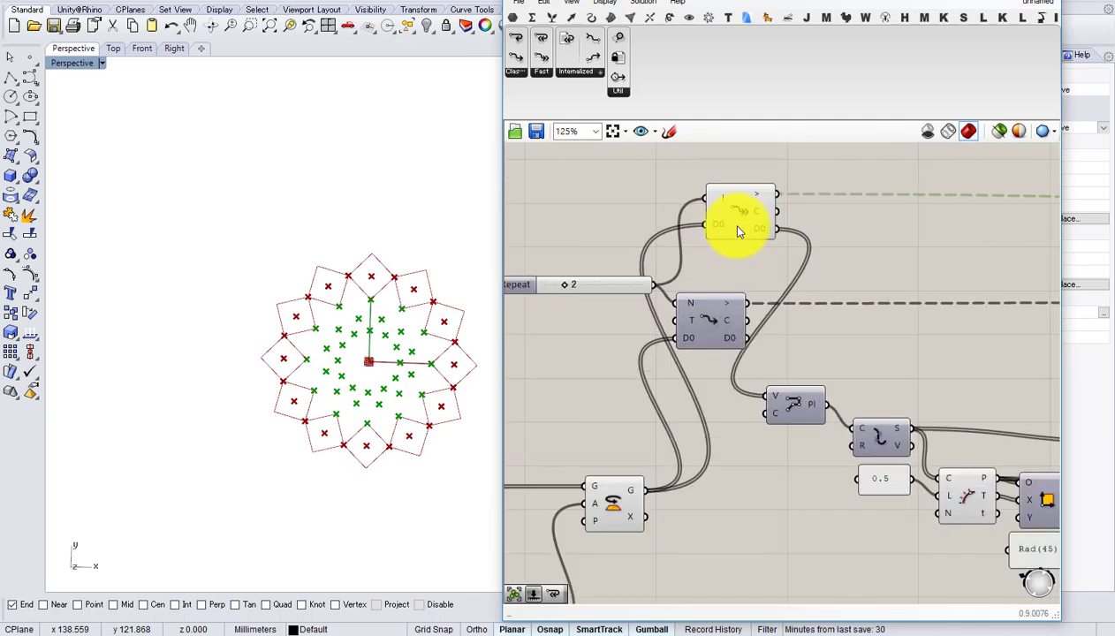
right_drag(732, 219, 660, 229)
scroll(660, 229, down, 2)
scroll(674, 228, up, 2)
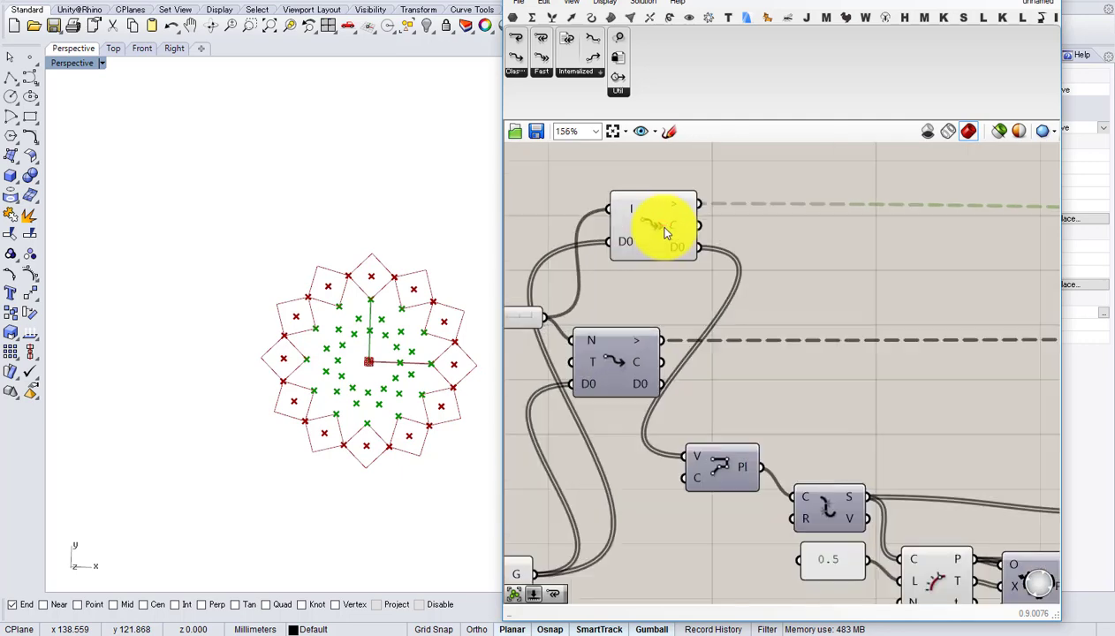
click(661, 228)
scroll(660, 228, down, 2)
right_drag(799, 261, 623, 250)
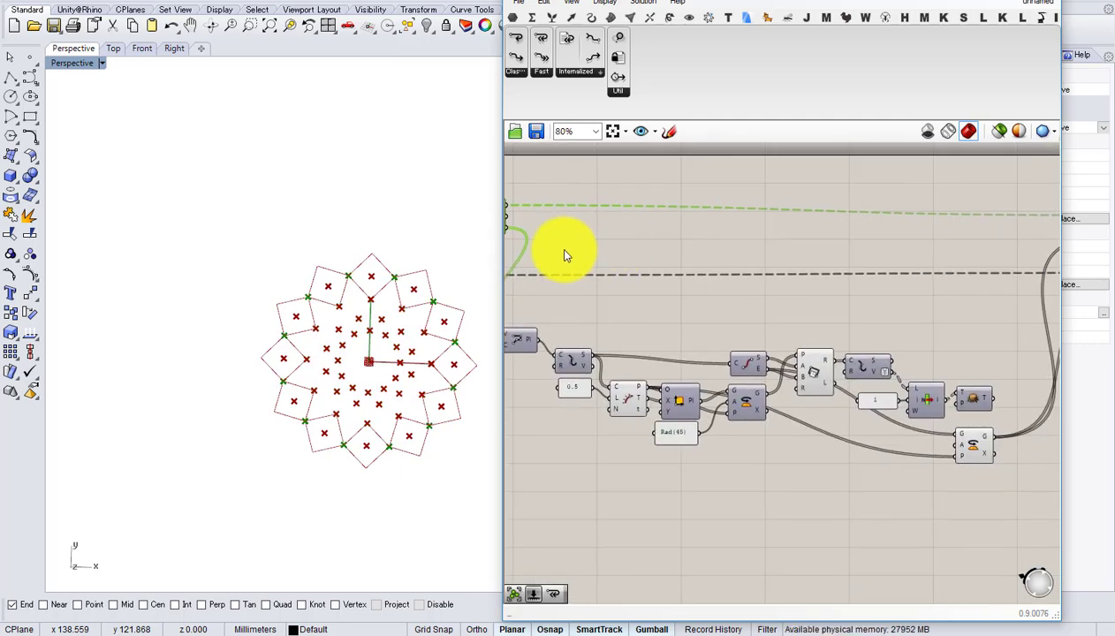
scroll(518, 255, up, 1)
right_drag(518, 254, 671, 251)
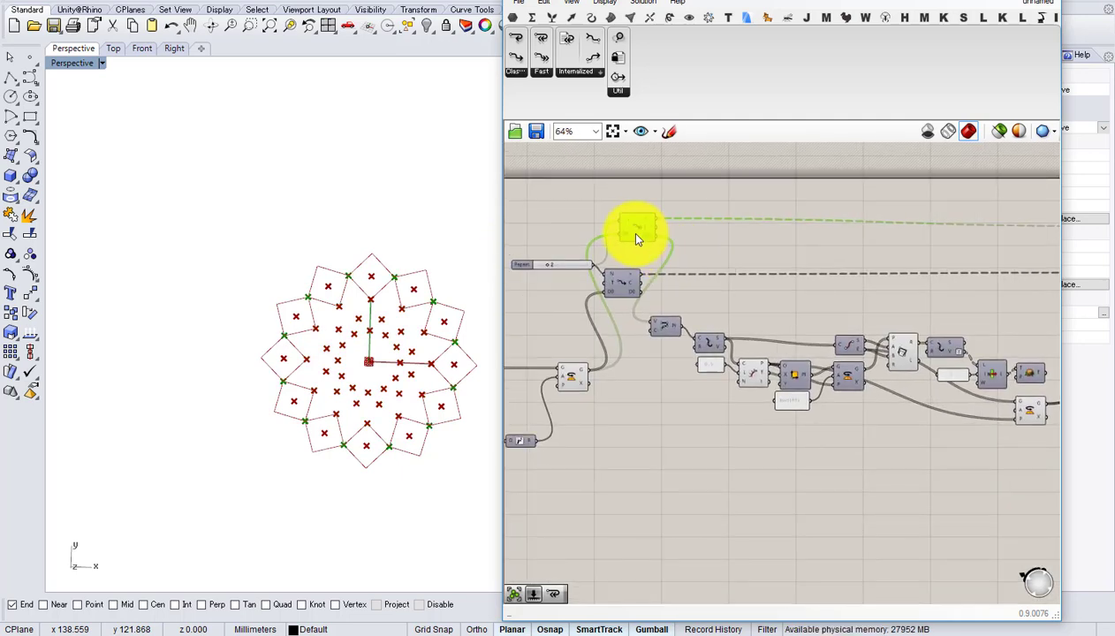
- Reconnect the PolyLine component's V input to the D0 output of the old Loop Start
scroll(630, 304, down, 2)
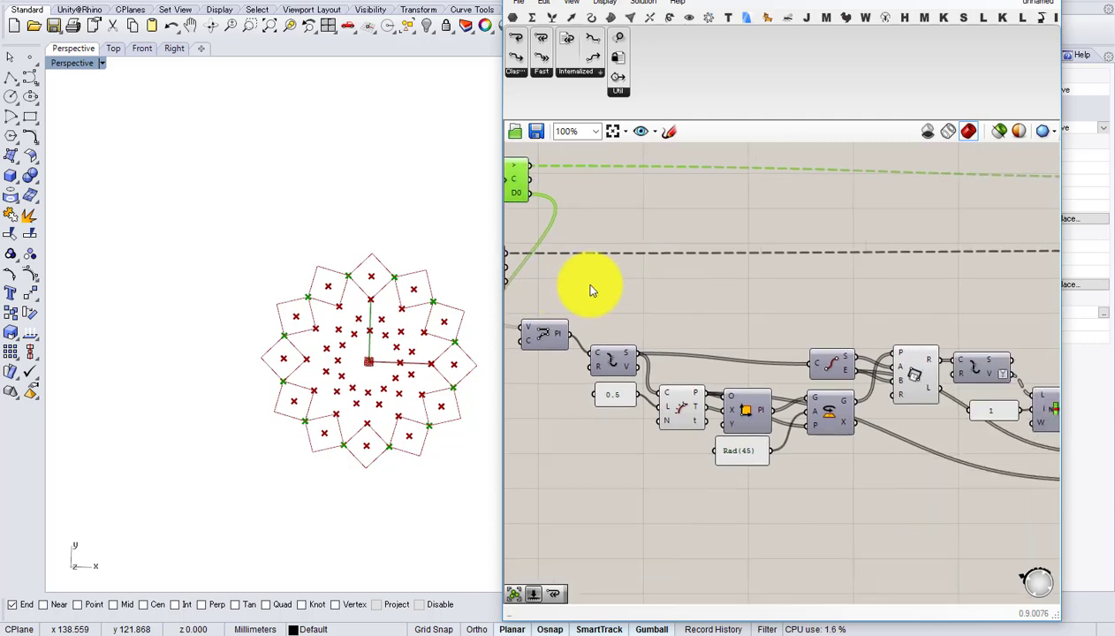
right_drag(683, 291, 798, 285)
scroll(679, 282, up, 3)
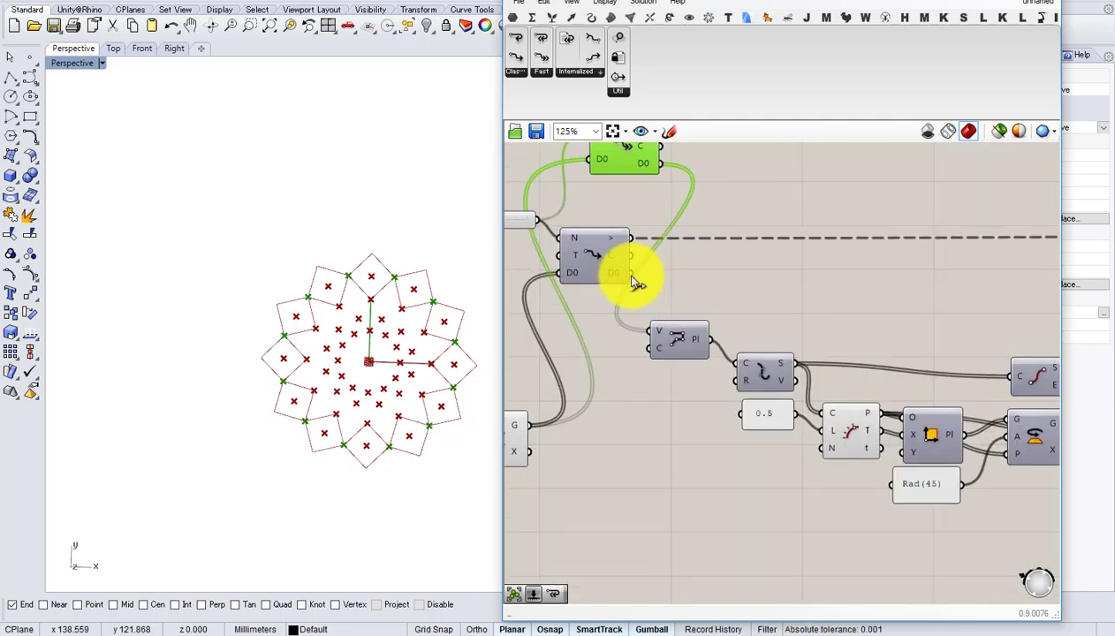
drag(657, 322, 659, 327)
scroll(698, 309, down, 3)
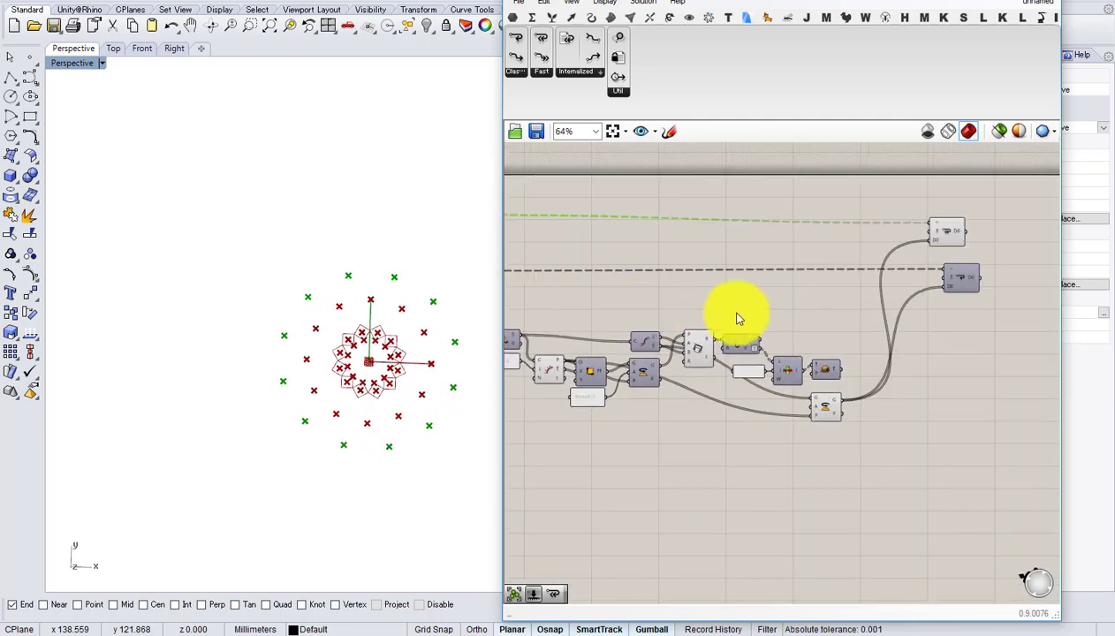
- Turn off the preview of the Fast Loop Start and Fast Loop End, and enable the preview of the old Loop End
right_drag(706, 314, 889, 312)
middle_click(660, 232)
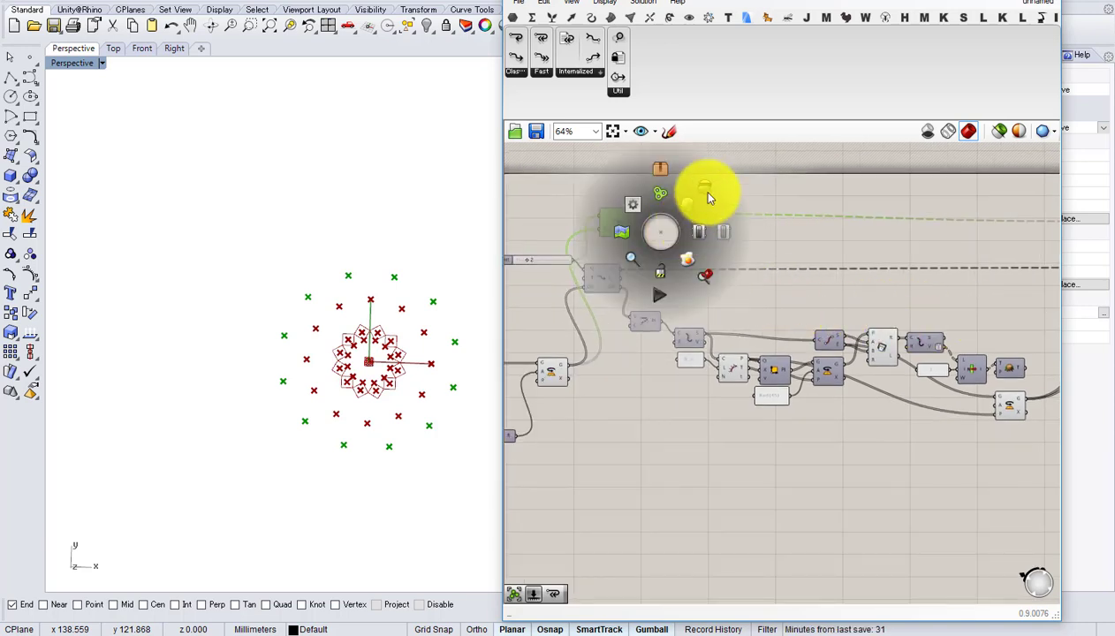
click(703, 192)
right_drag(777, 247, 718, 257)
middle_click(735, 228)
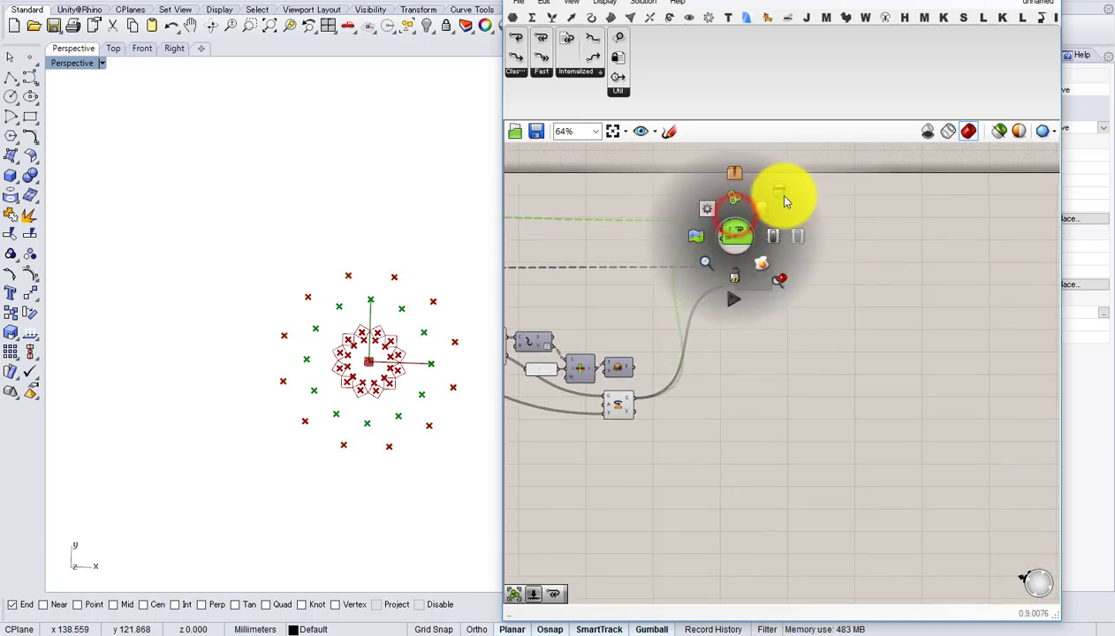
click(779, 196)
click(757, 275)
middle_click(757, 276)
click(779, 253)
- Add a second data slot, D1, to both the old Loop End and the old Loop Start
scroll(760, 281, up, 5)
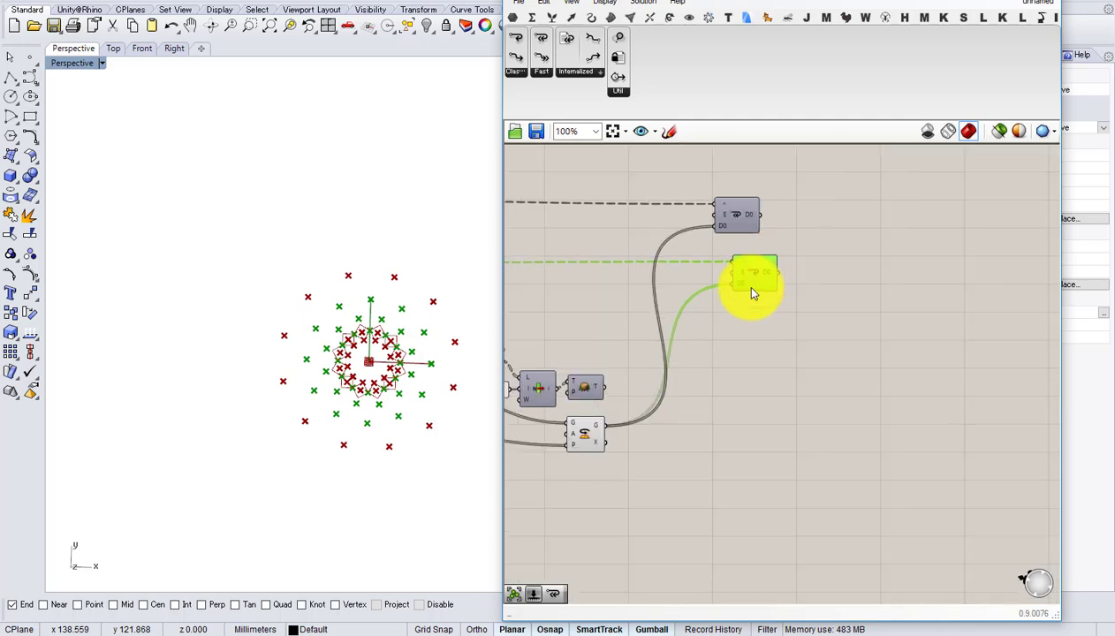
scroll(707, 319, up, 3)
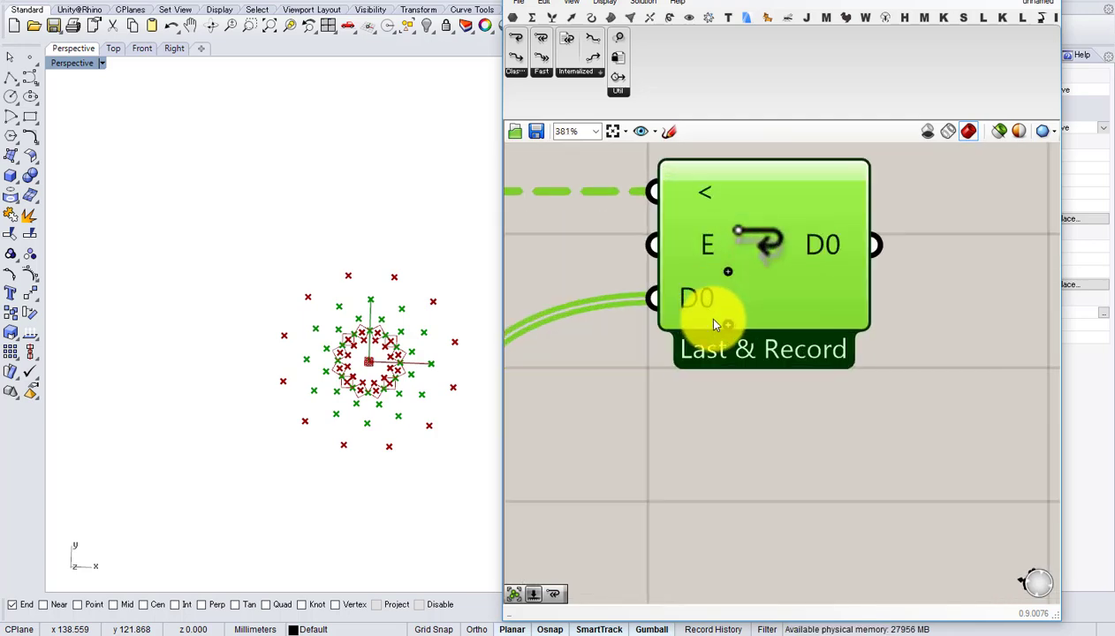
click(729, 330)
scroll(781, 315, down, 8)
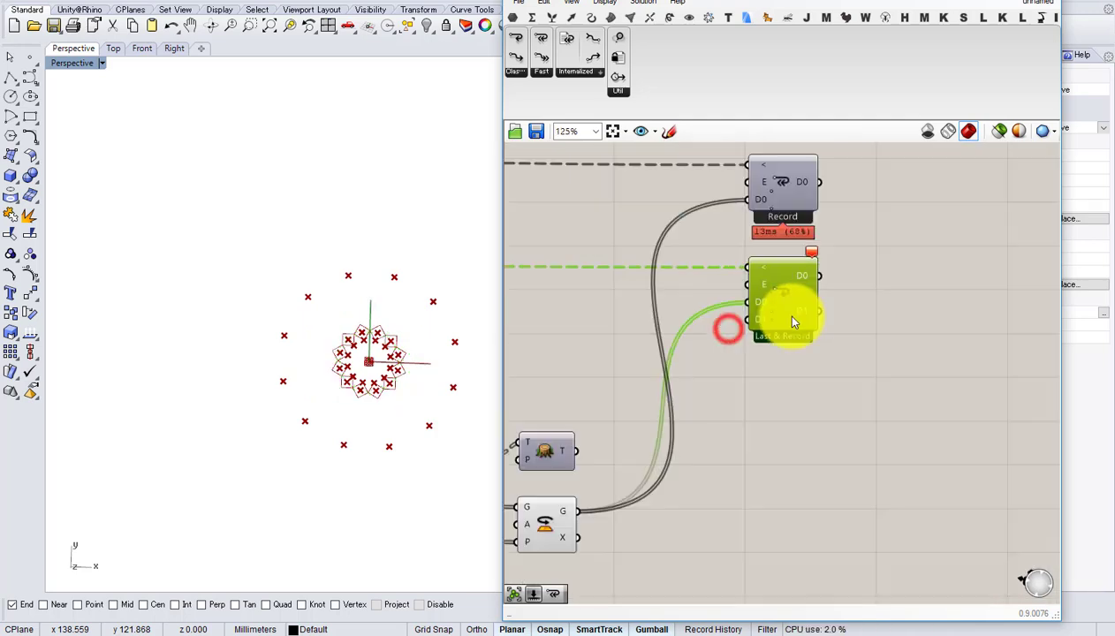
right_drag(658, 325, 1091, 325)
scroll(643, 310, up, 4)
scroll(737, 334, up, 2)
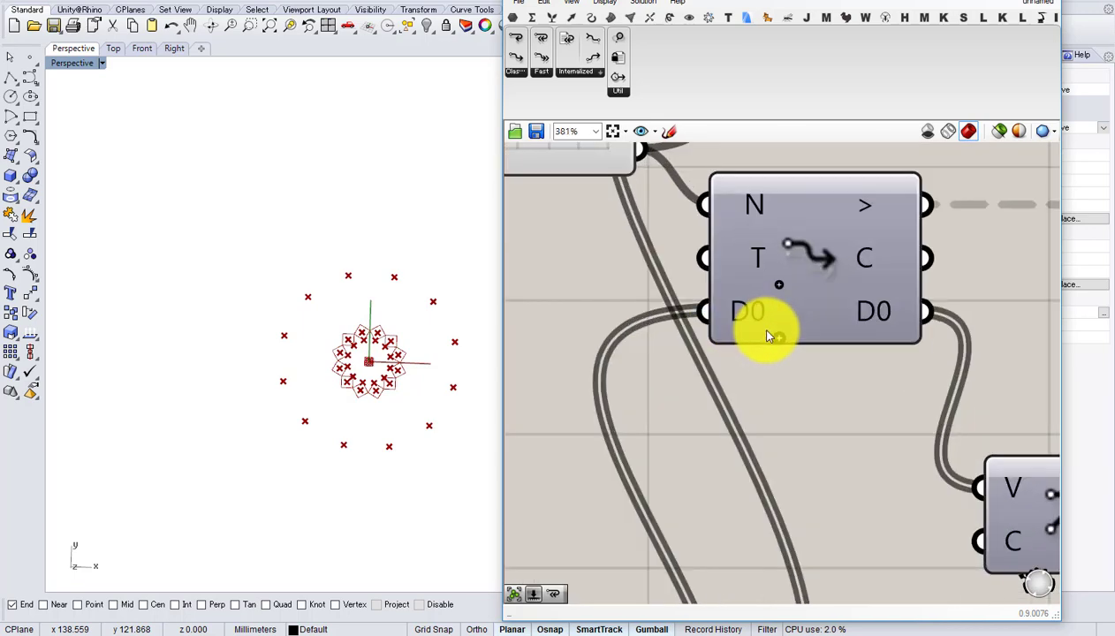
click(735, 309)
scroll(760, 345, down, 5)
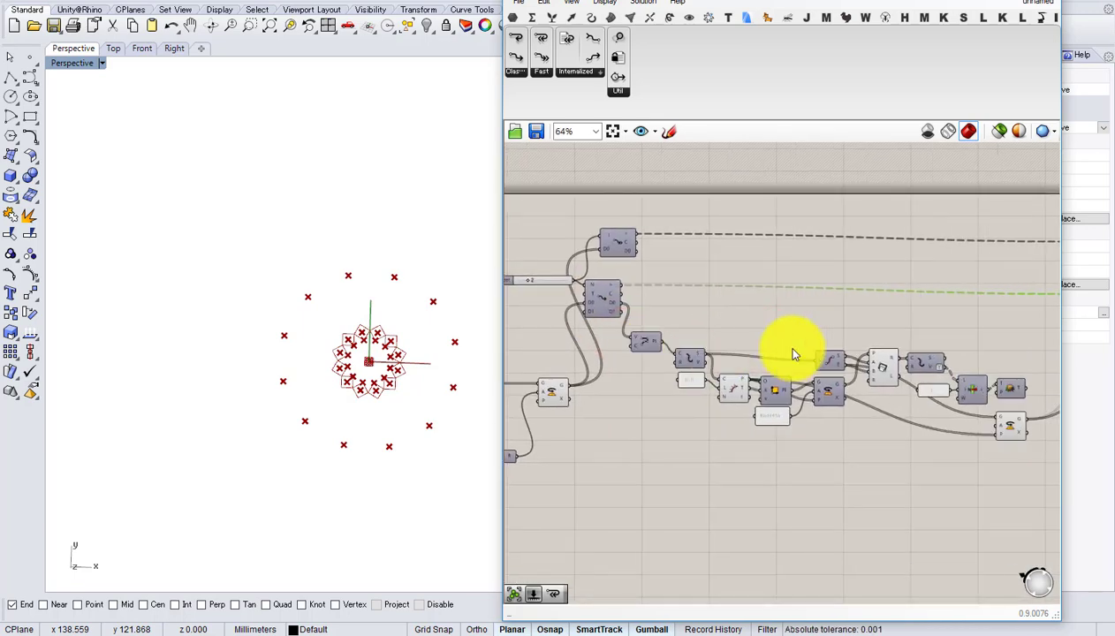
- Check what the Flatten Tree component produces by briefly showing its preview and hiding it again
right_drag(906, 375, 774, 379)
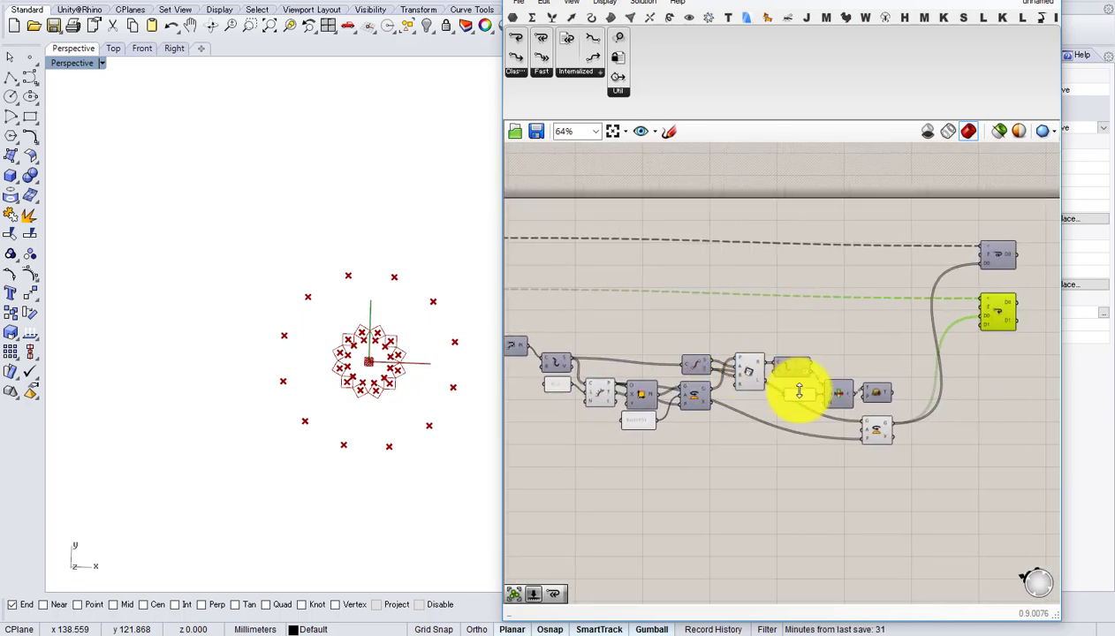
scroll(864, 411, up, 4)
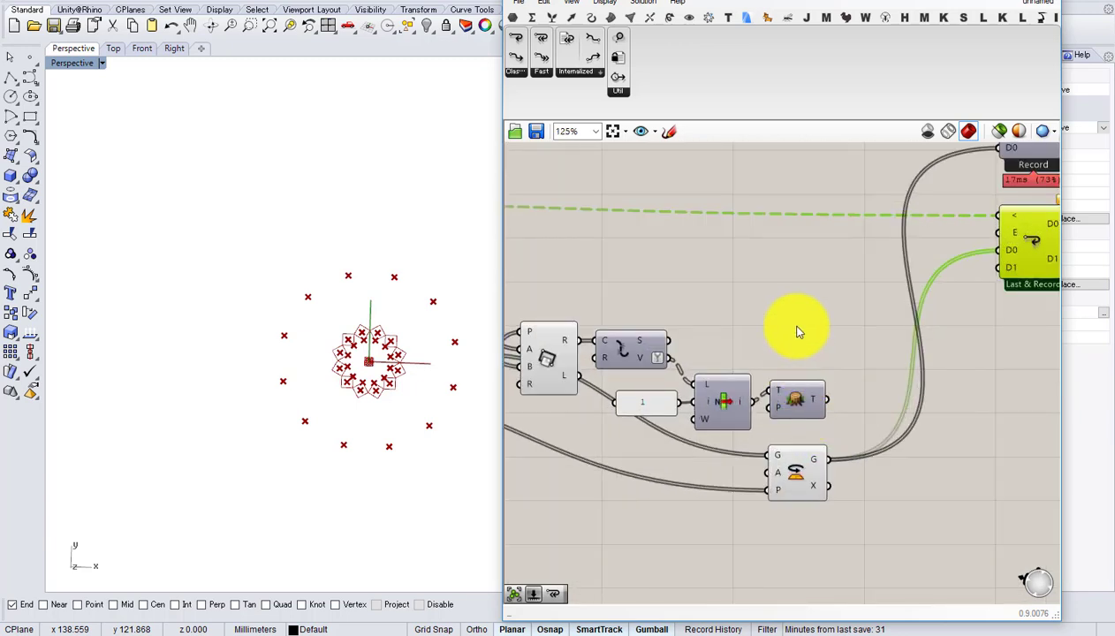
drag(795, 327, 726, 338)
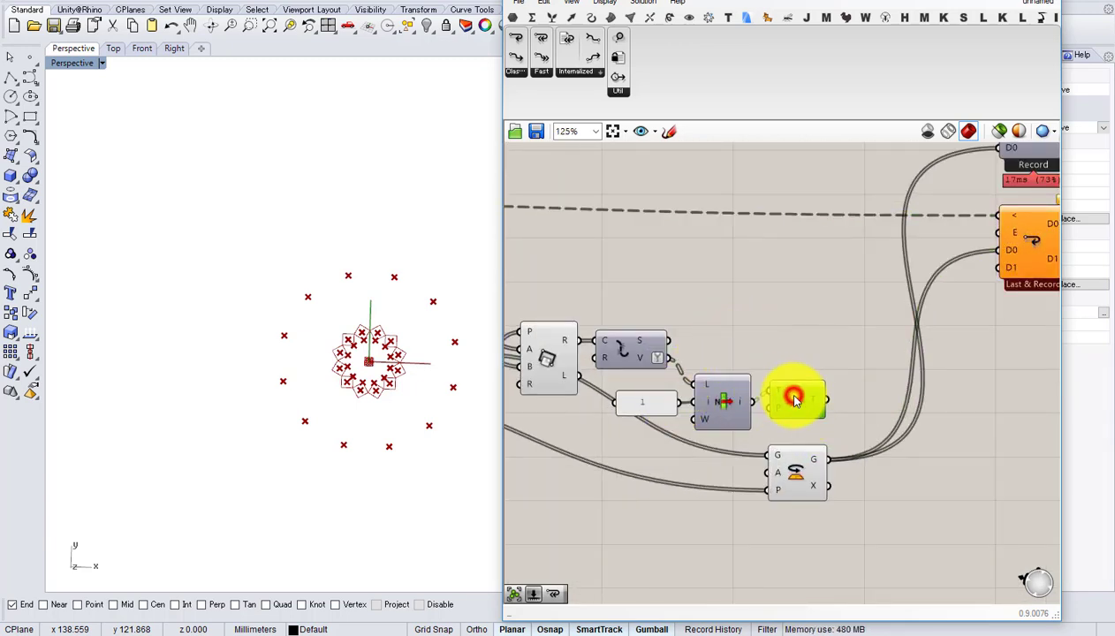
middle_click(795, 400)
click(814, 373)
middle_click(809, 400)
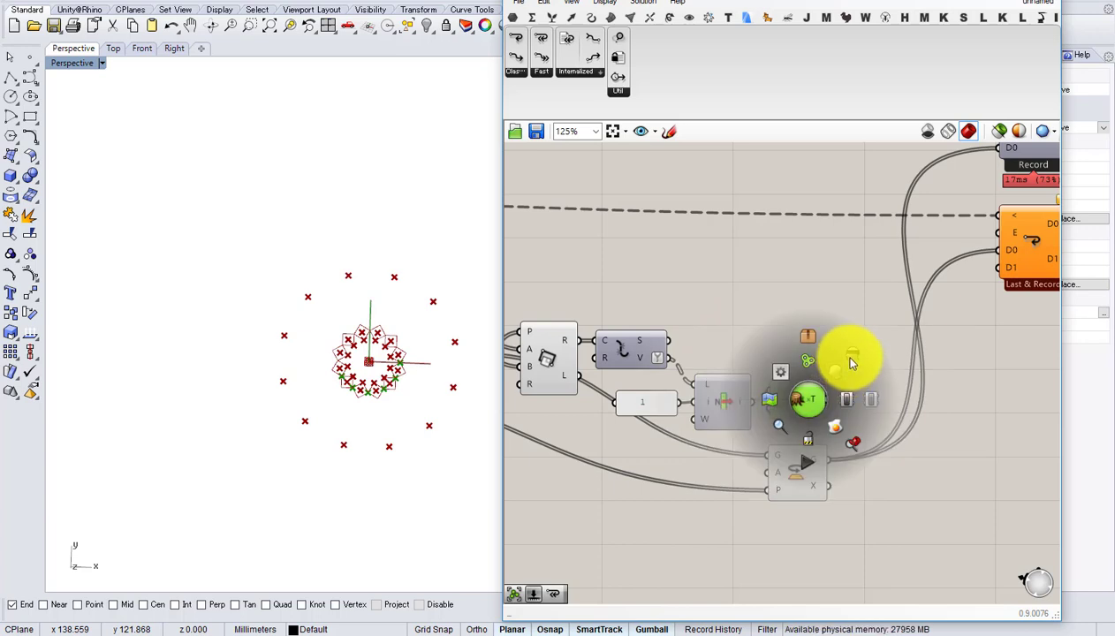
click(847, 363)
- Move the last Rotate above the Flatten Tree and place a Curve parameter above the rectangle's Explode component
drag(799, 465, 801, 318)
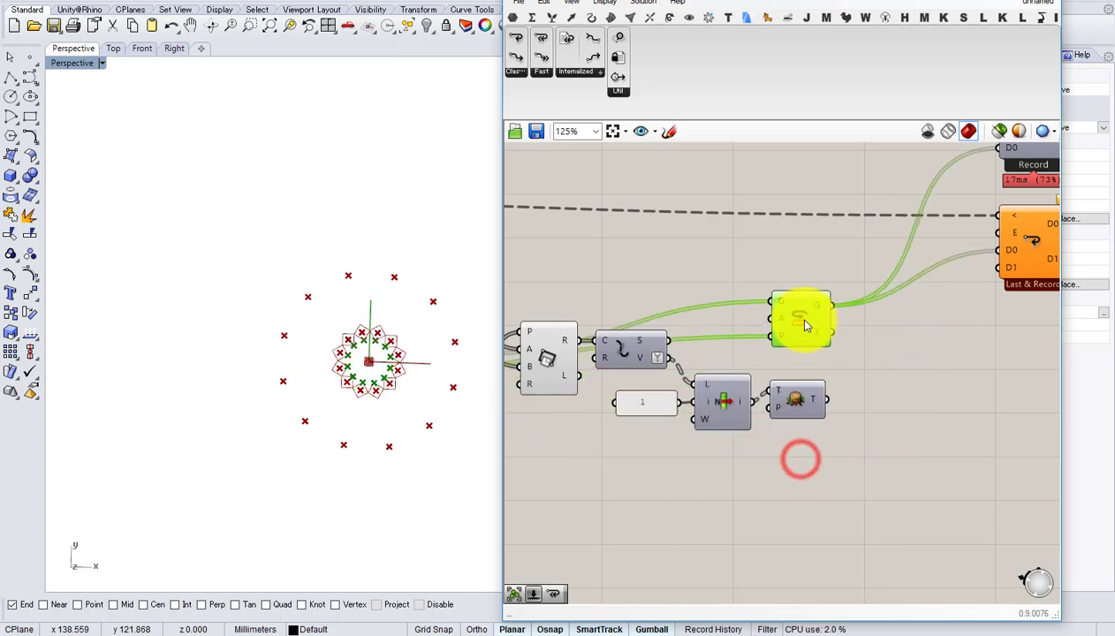
scroll(859, 342, down, 1)
scroll(724, 339, up, 1)
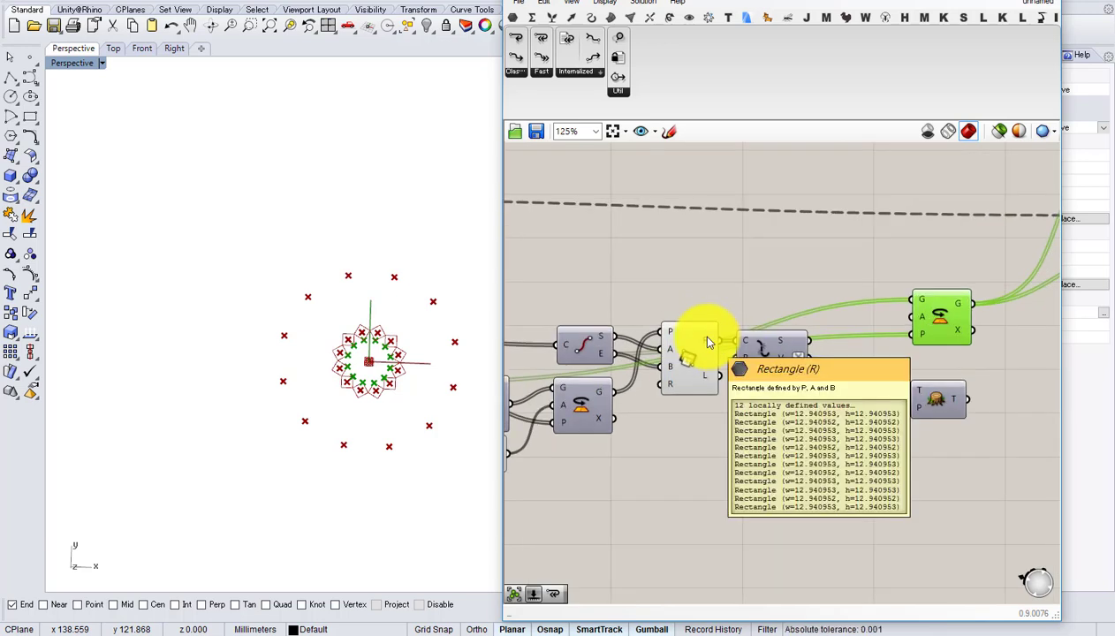
right_drag(783, 317, 720, 350)
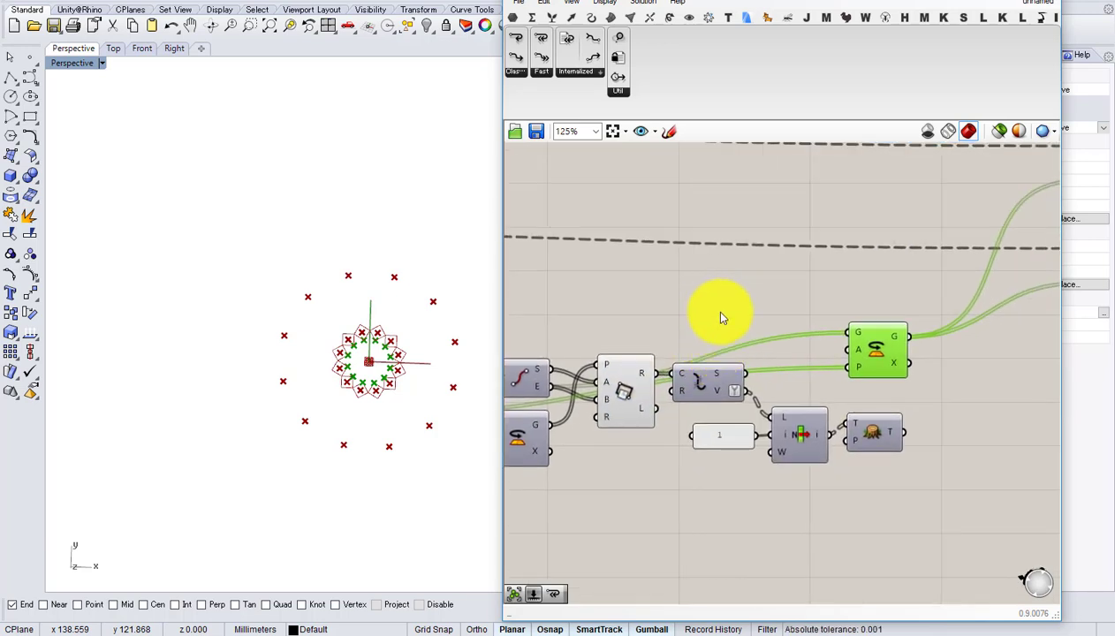
double_click(720, 318)
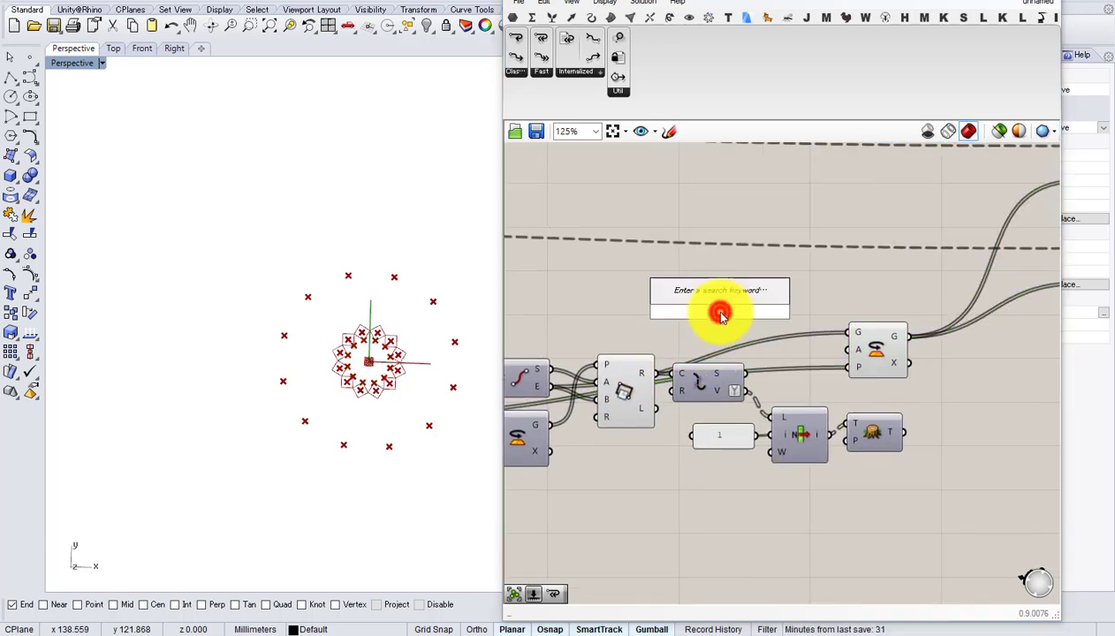
click(689, 256)
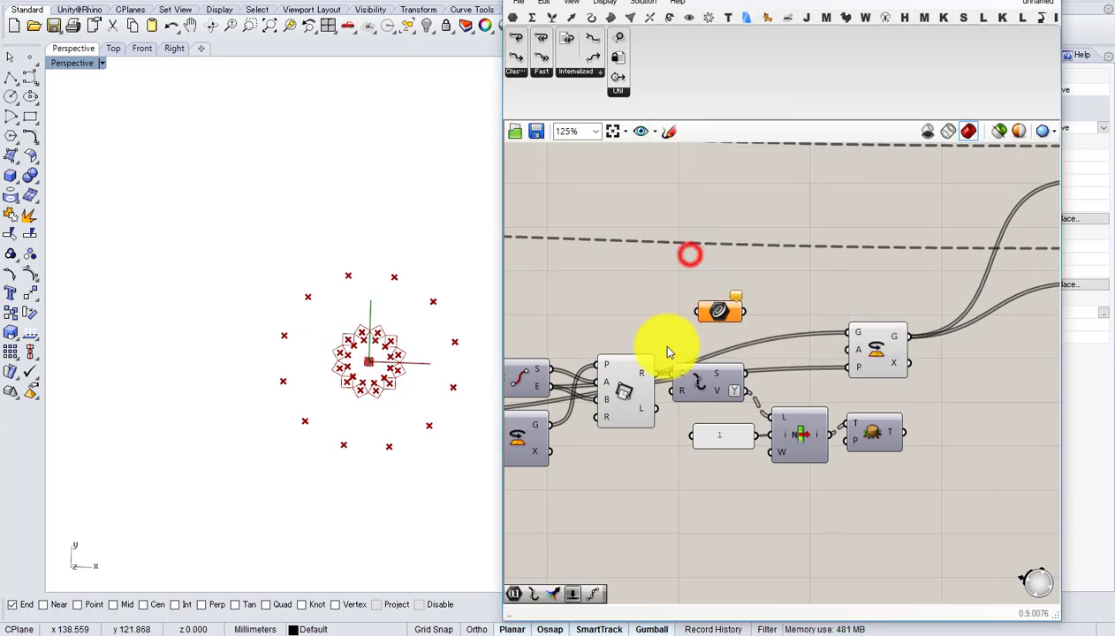
- Feed the Rectangle's R output into the Curve parameter, place it below the last Rotate and connect it to the Loop End's D1 input
drag(676, 356, 901, 378)
right_drag(901, 378, 722, 413)
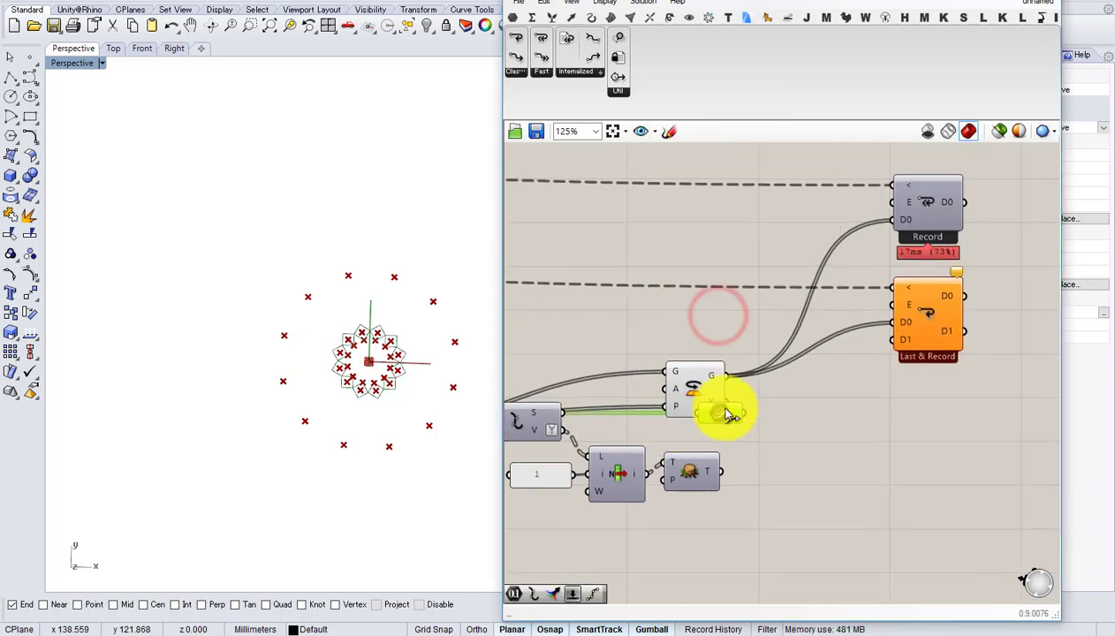
drag(699, 383, 704, 349)
drag(718, 413, 918, 342)
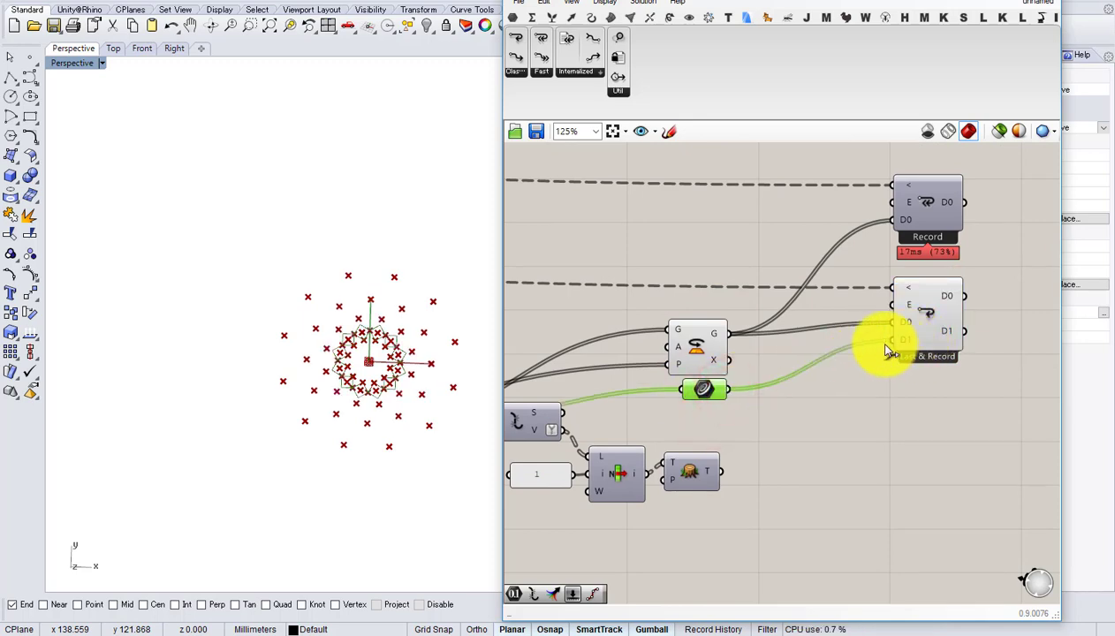
- Rerun the loop from the old Loop Start and set the Repeat slider to 6
scroll(844, 327, down, 3)
scroll(822, 316, up, 1)
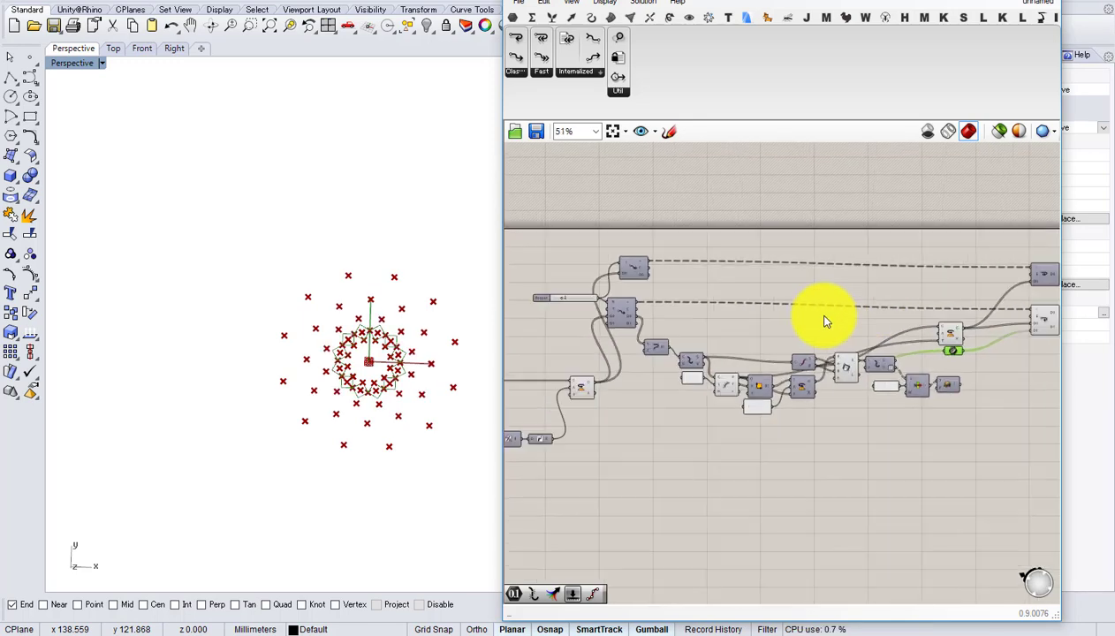
scroll(635, 304, up, 1)
double_click(633, 312)
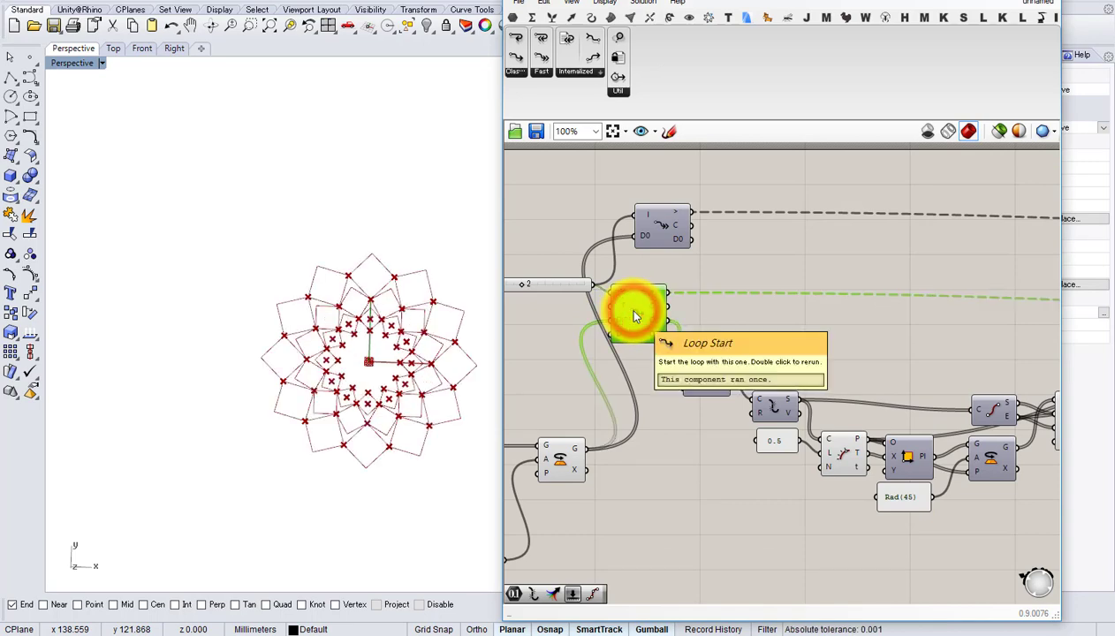
right_drag(591, 319, 666, 324)
scroll(625, 306, up, 2)
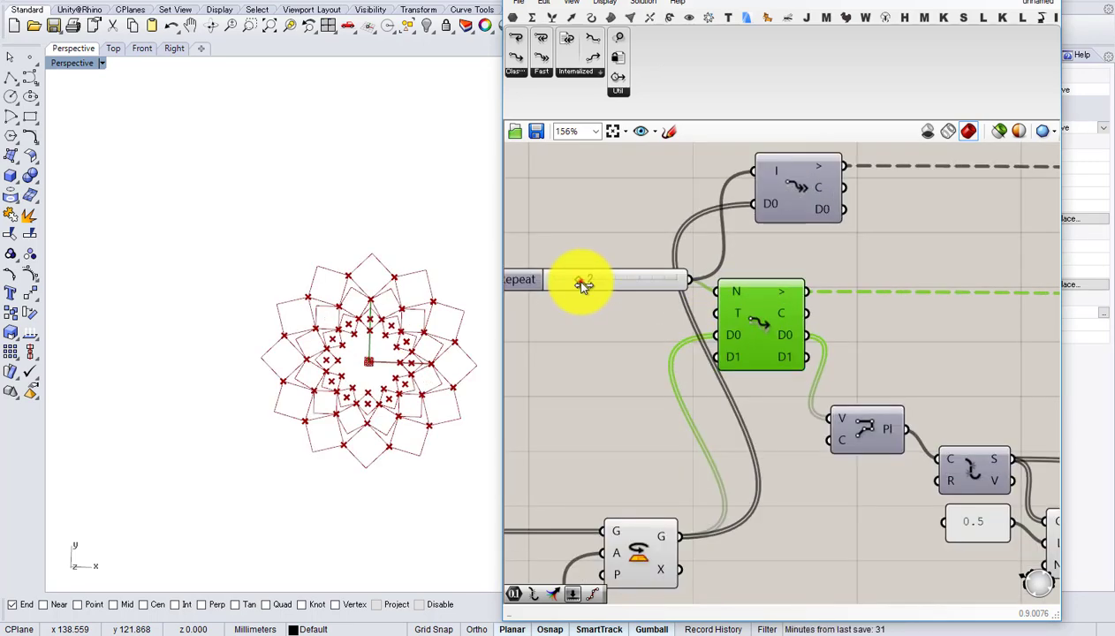
drag(579, 280, 619, 283)
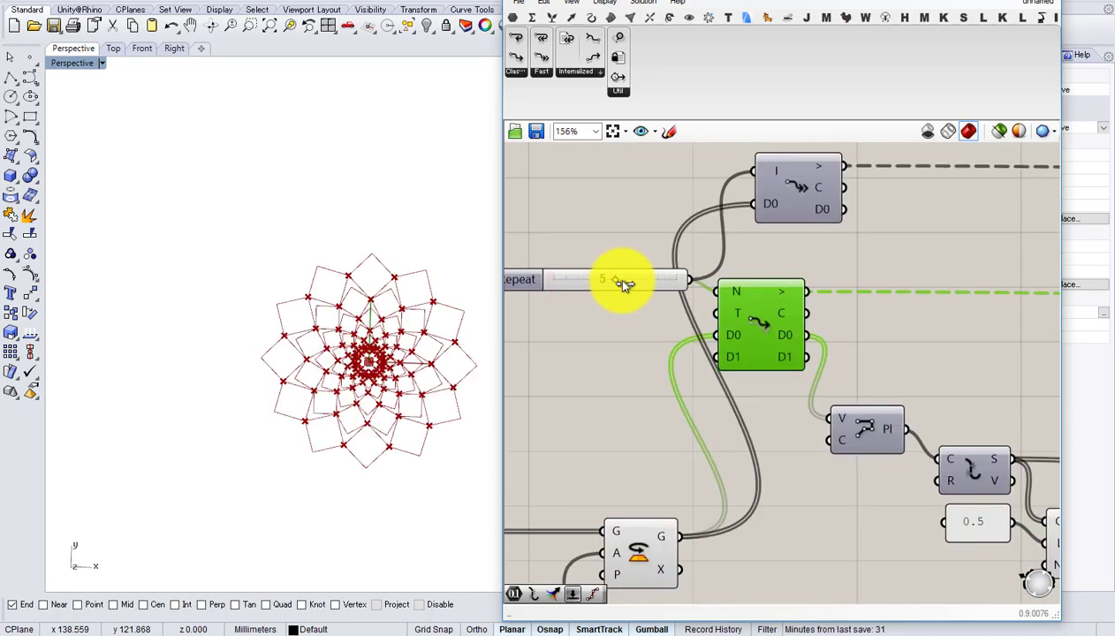
- Turn off the preview of the components between the Loop Start and Loop End, and of the Rotate feeding the Loop Start
scroll(671, 353, down, 5)
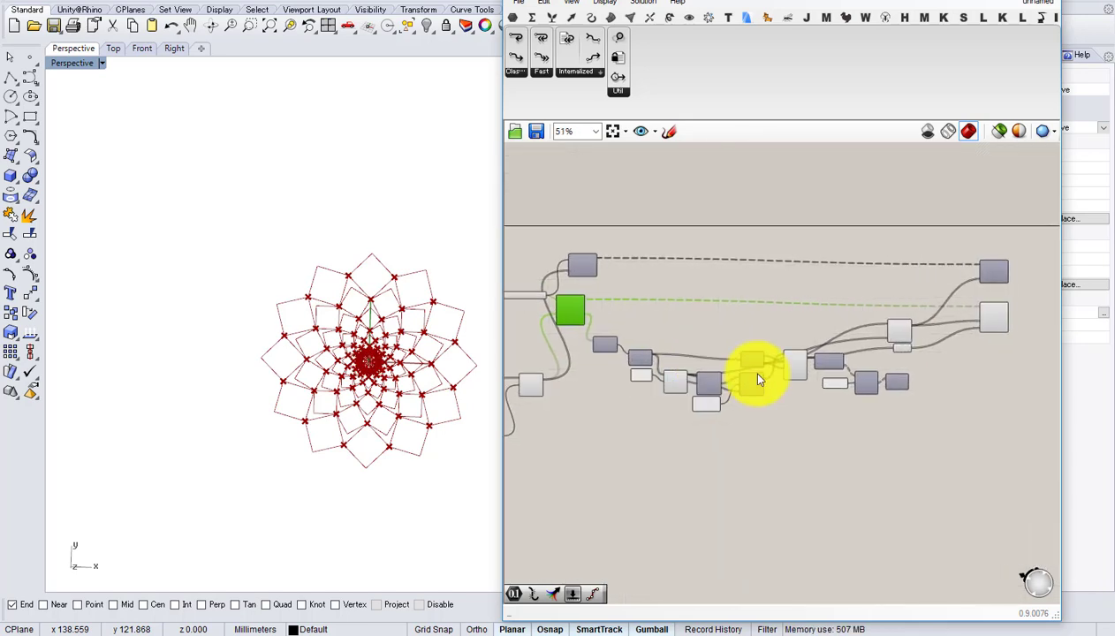
drag(933, 448, 609, 283)
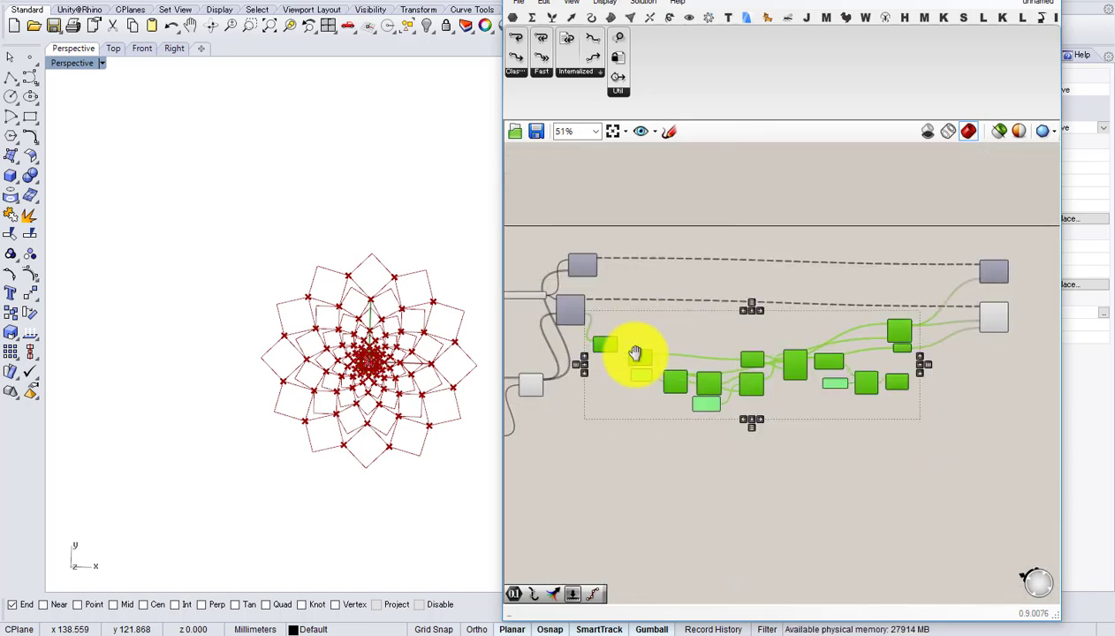
right_drag(636, 353, 791, 354)
click(699, 426)
drag(693, 458, 641, 352)
middle_click(696, 415)
click(731, 375)
click(755, 391)
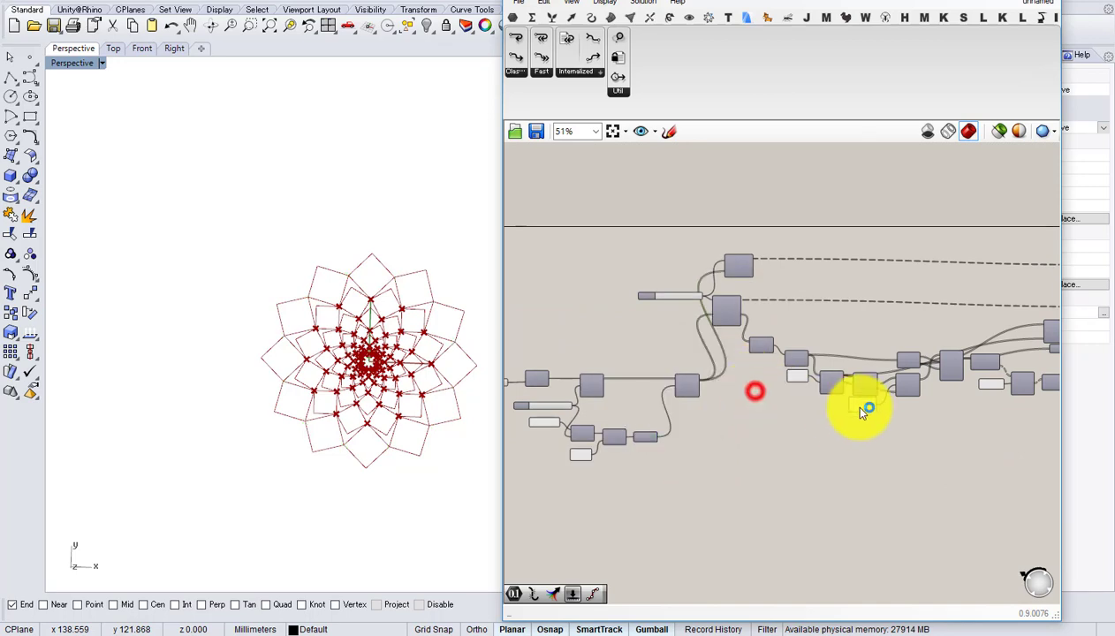
- Select the old Loop End to check which geometry it previews in the viewport
scroll(864, 413, up, 5)
click(800, 423)
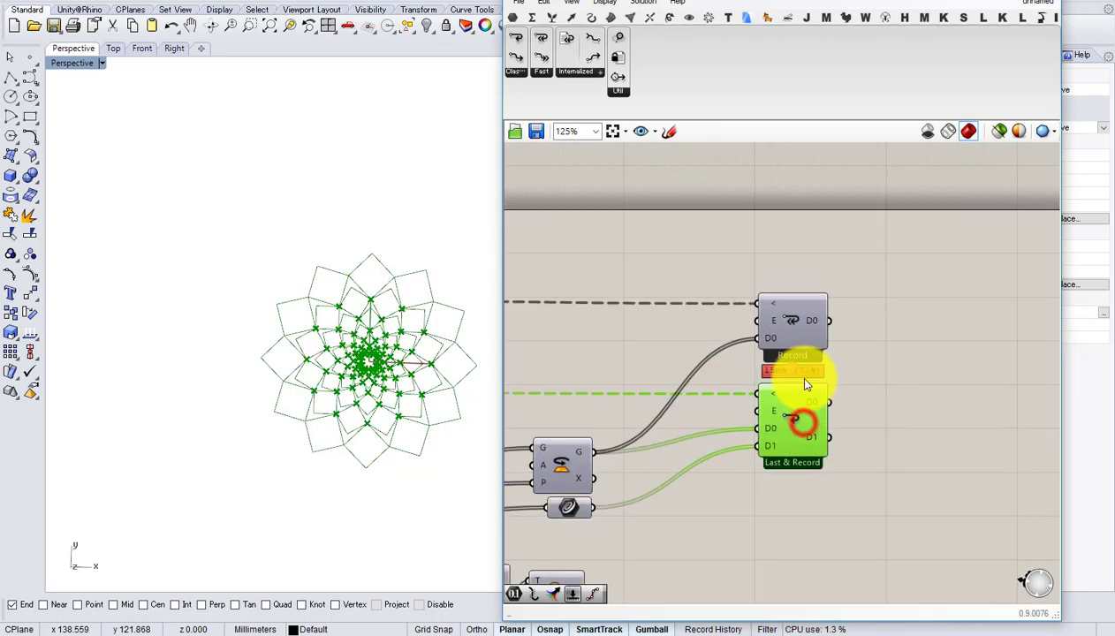
right_drag(774, 364, 846, 310)
scroll(822, 317, down, 2)
click(753, 404)
right_drag(754, 403, 825, 381)
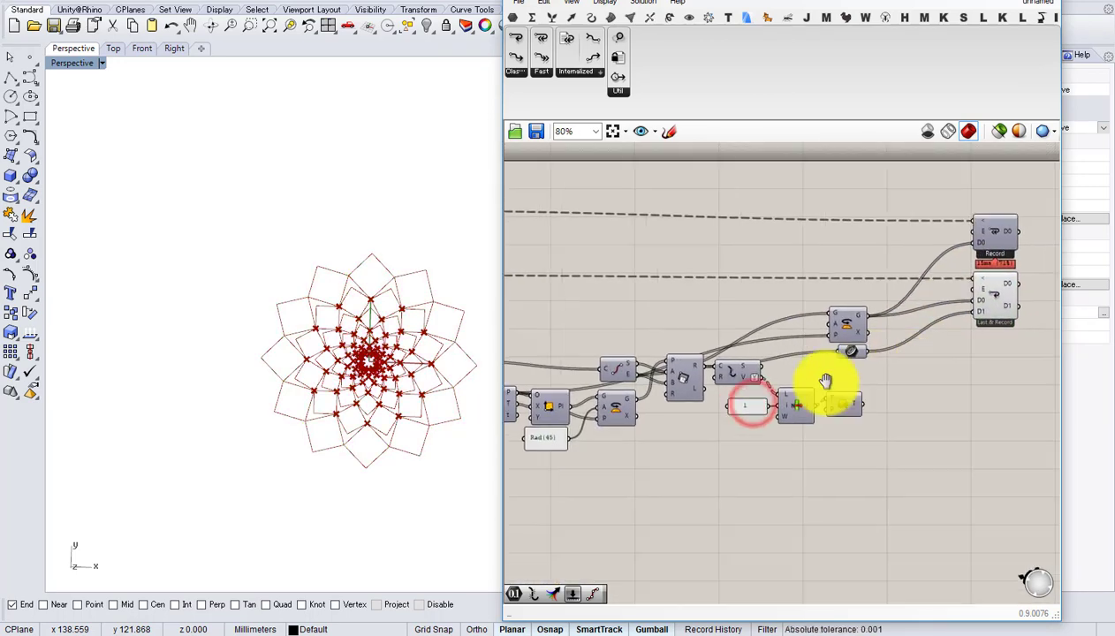
- Add a Curve parameter fed by the Loop End's D1 output and turn off the Loop End's preview
double_click(910, 366)
text(crv)
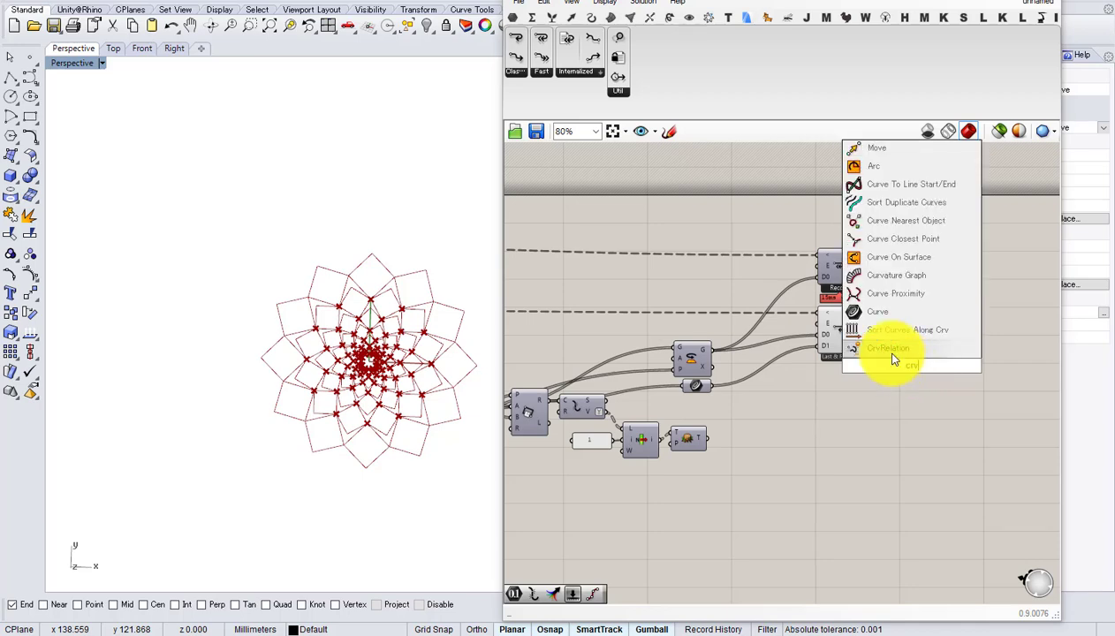
click(873, 310)
scroll(869, 353, up, 2)
drag(925, 374, 773, 310)
click(935, 378)
middle_click(790, 360)
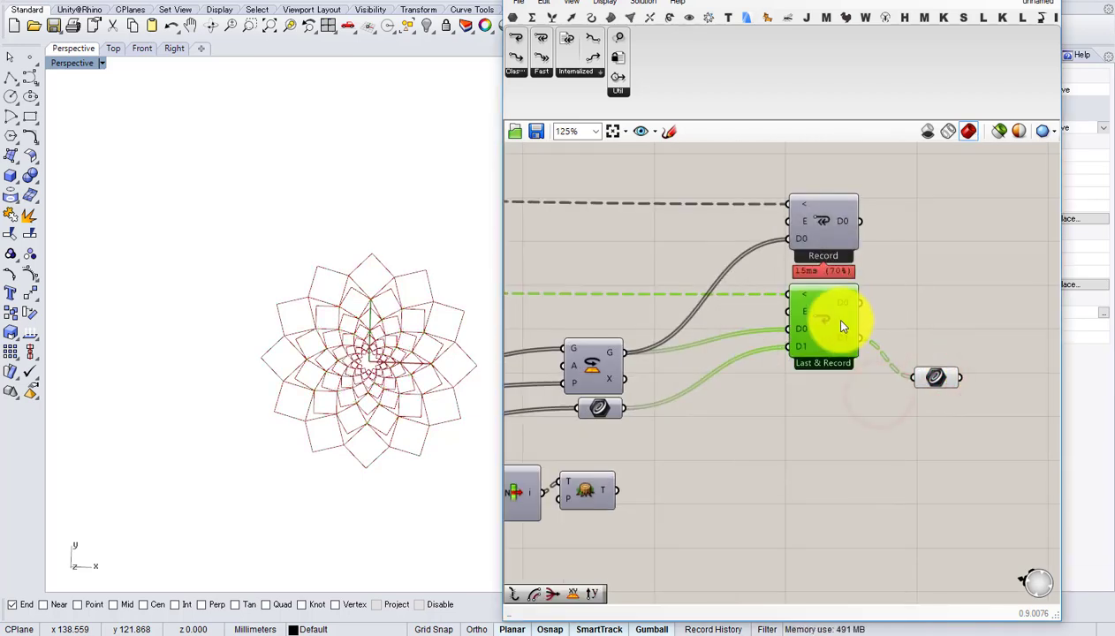
- Examine the recorded square pattern up close in the Rhino viewport and review the Loop Start's data slots
scroll(369, 387, up, 5)
scroll(370, 387, down, 8)
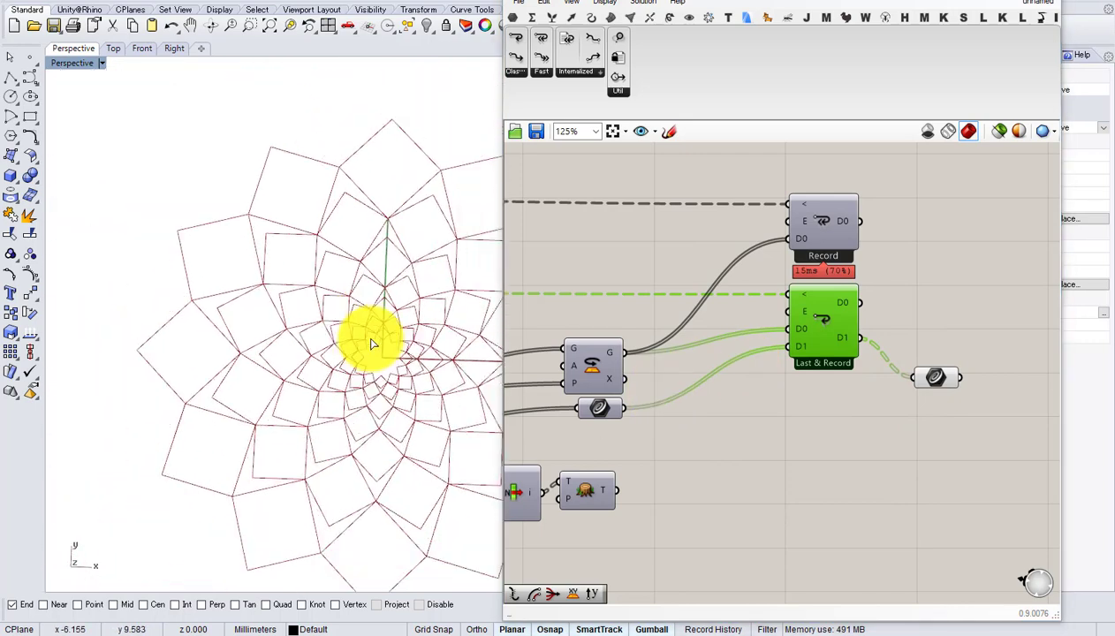
scroll(374, 368, up, 10)
right_drag(398, 368, 468, 340)
scroll(417, 349, down, 10)
scroll(420, 352, up, 3)
scroll(841, 344, down, 5)
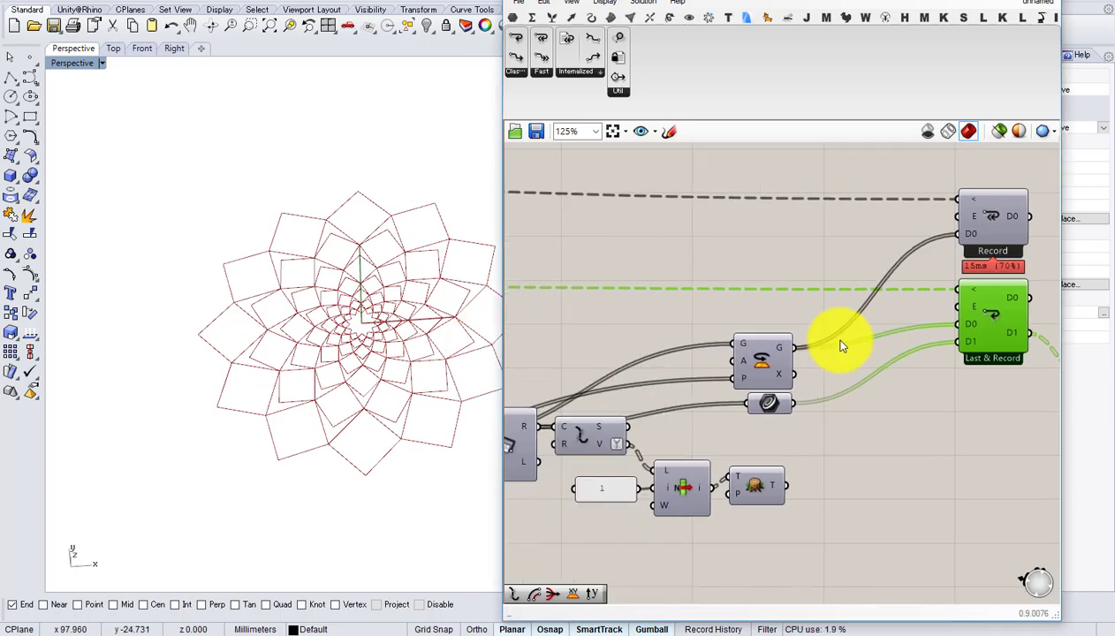
scroll(784, 356, up, 3)
scroll(784, 355, up, 3)
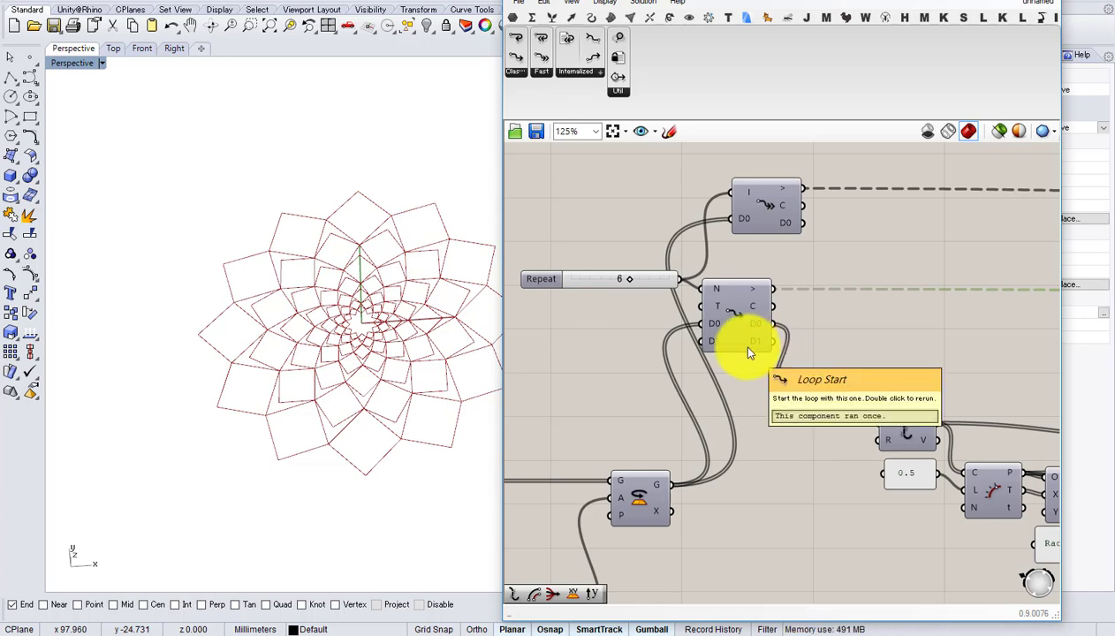
- Inspect the recorded pattern of rotated squares in the Perspective view from different angles and distances
right_drag(721, 323, 686, 347)
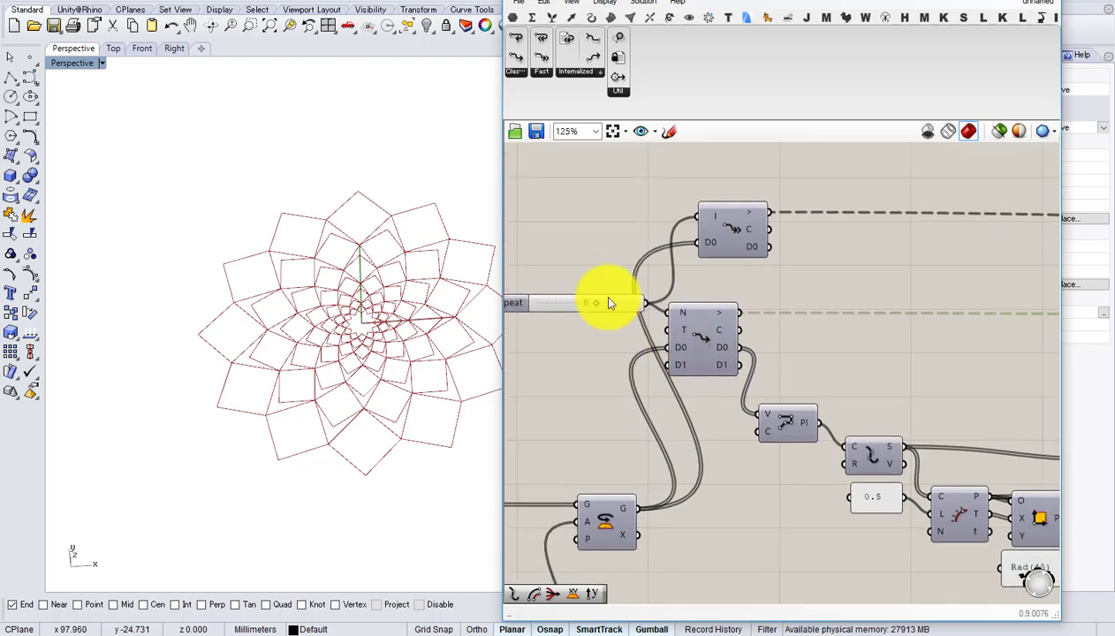
scroll(601, 296, up, 1)
right_drag(385, 295, 397, 270)
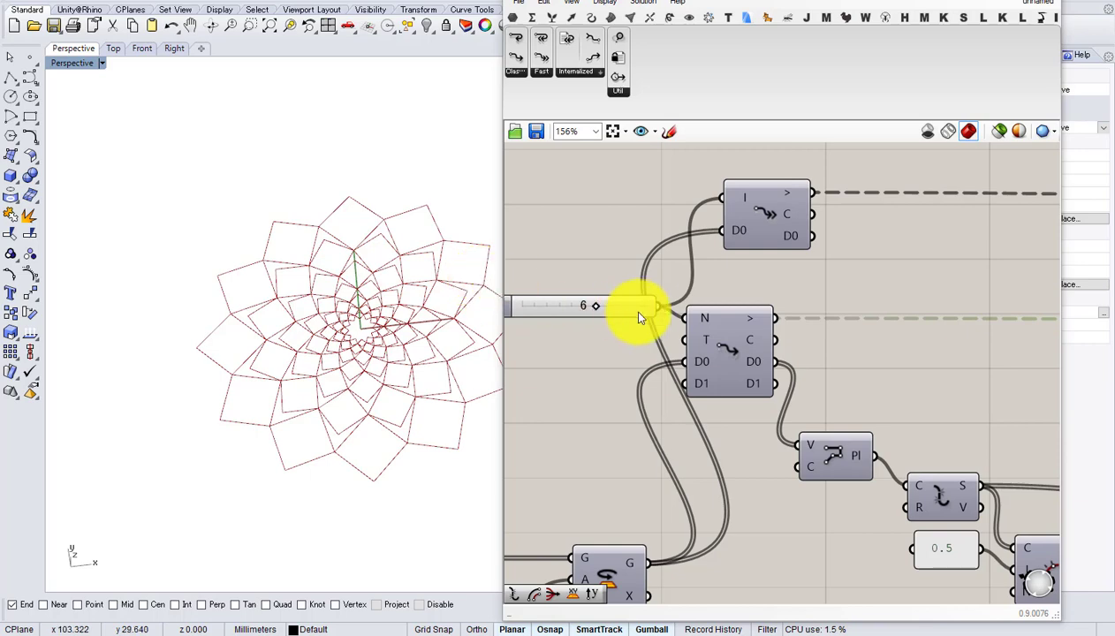
right_drag(375, 372, 398, 392)
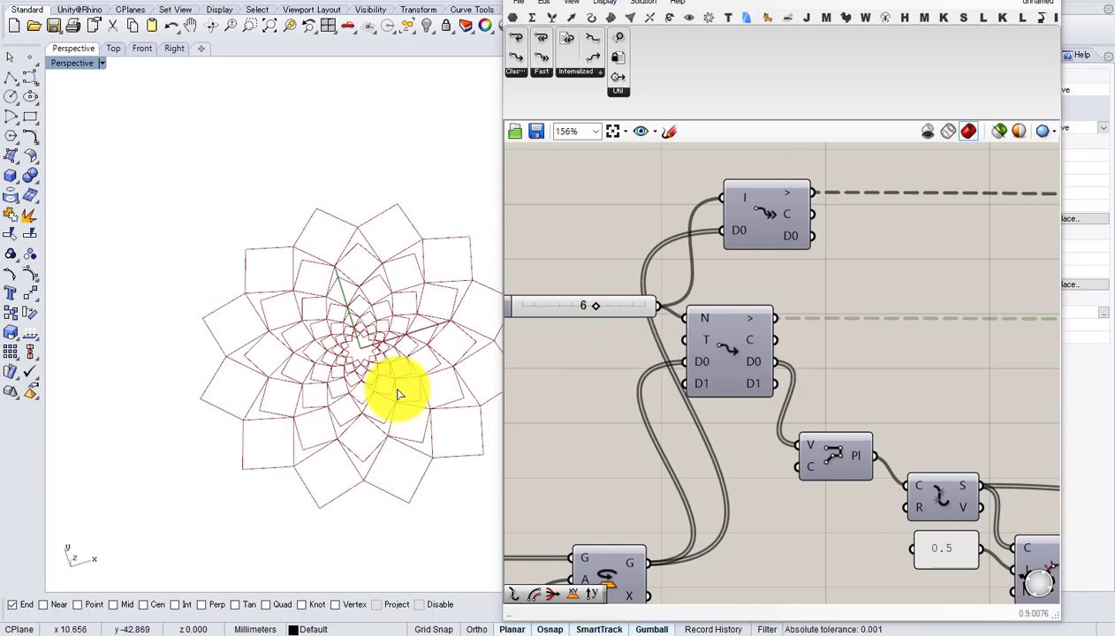
scroll(348, 378, down, 7)
scroll(394, 341, up, 6)
mouse_move(397, 343)
right_down()
mouse_move(363, 315)
mouse_move(332, 311)
mouse_move(418, 342)
right_up()
scroll(742, 397, down, 3)
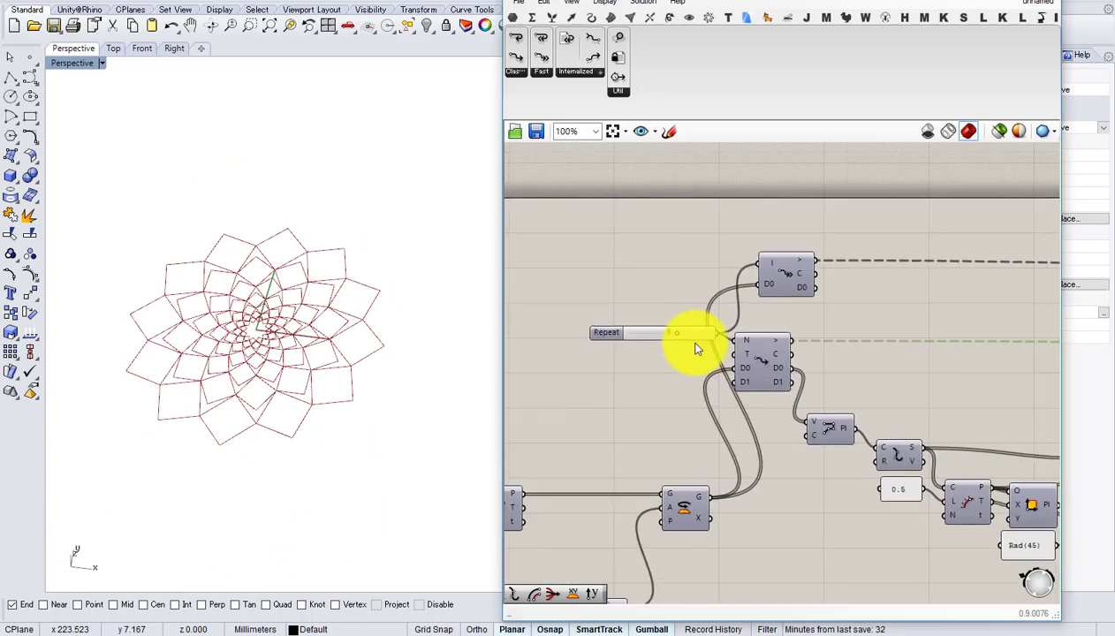
- Add a second data slot, D1, to the Fast Loop Start component
right_drag(698, 343, 583, 340)
scroll(587, 341, down, 2)
scroll(661, 303, up, 4)
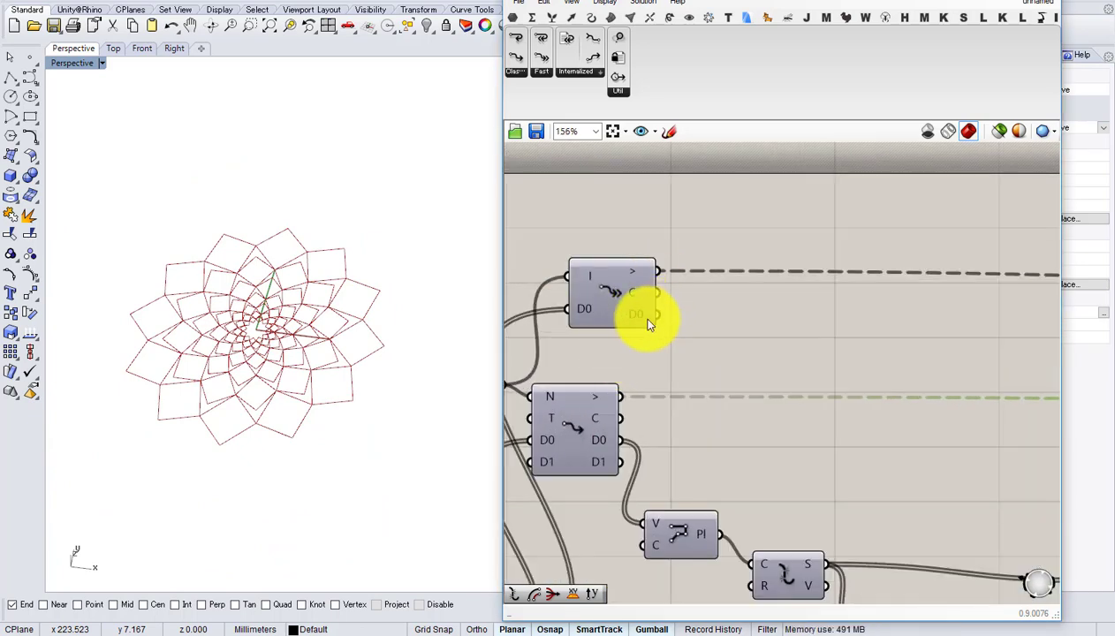
scroll(648, 317, up, 3)
click(619, 330)
scroll(618, 331, down, 3)
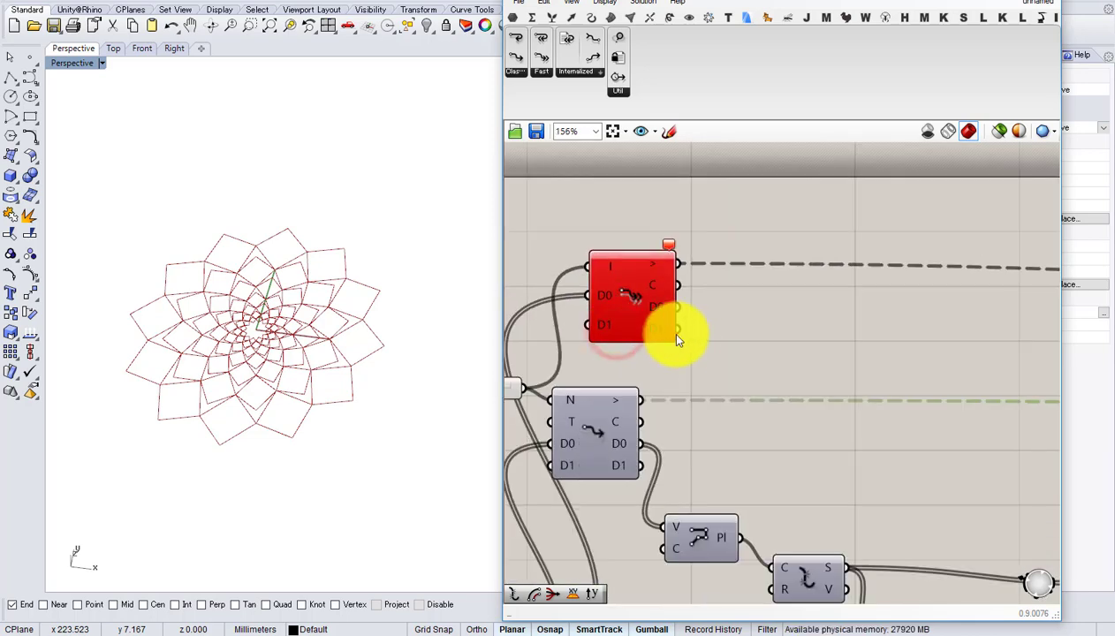
- Add a matching D1 data slot to the Fast Loop End component
scroll(693, 337, down, 6)
right_drag(1013, 352, 923, 349)
scroll(923, 349, up, 2)
scroll(919, 344, up, 6)
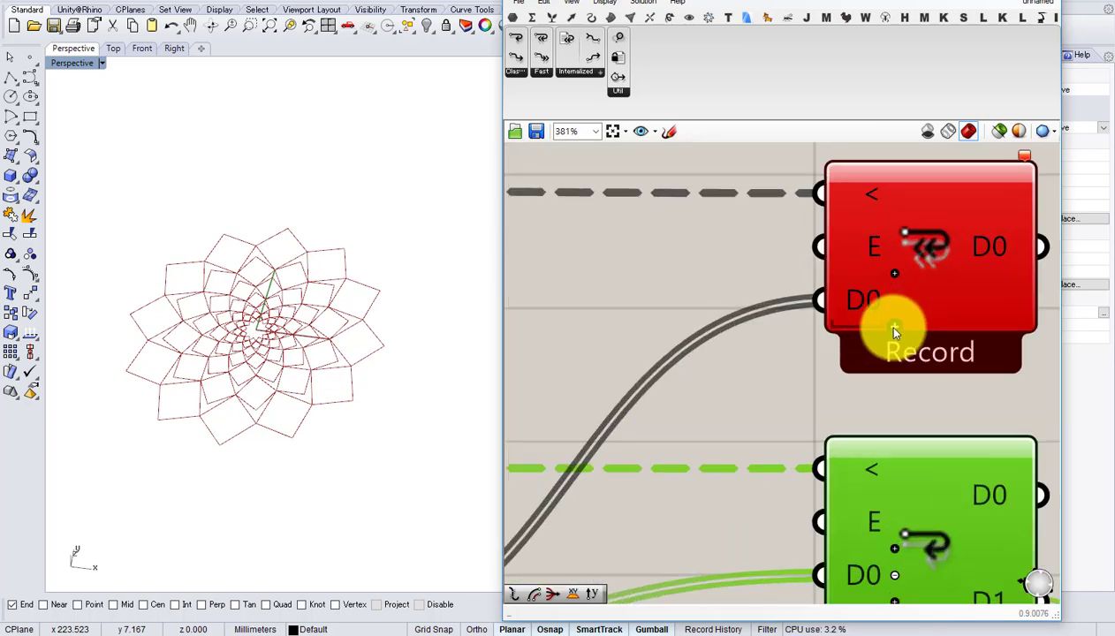
scroll(893, 327, down, 6)
right_drag(693, 331, 893, 331)
scroll(726, 320, up, 3)
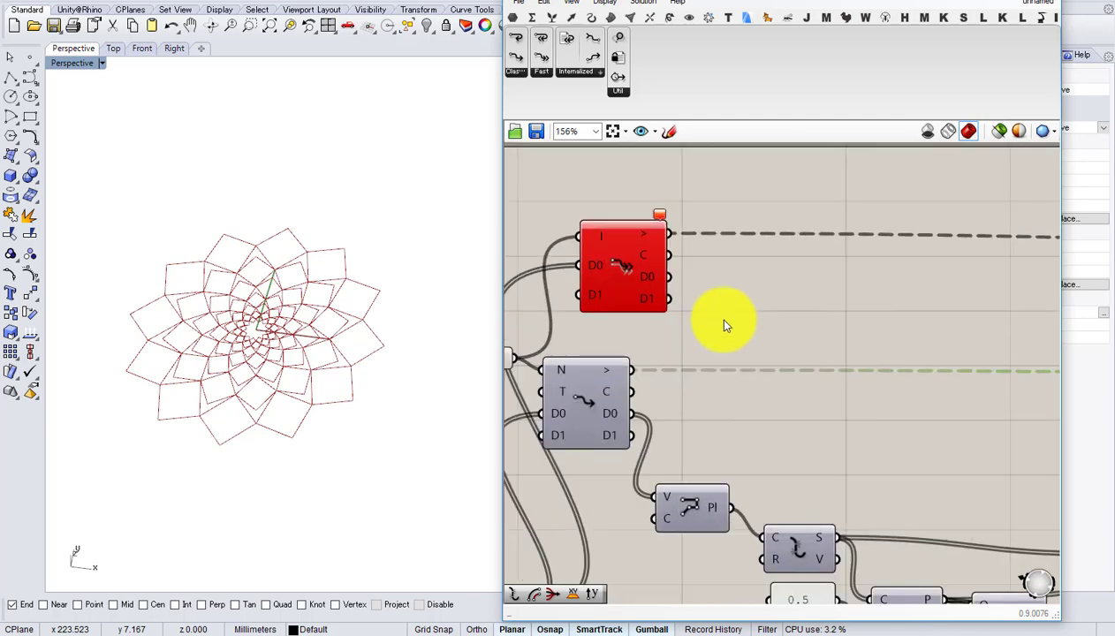
- Feed the PolyLine's V input from the Fast Loop Start's D0 output instead of the old Loop Start
right_drag(725, 323, 822, 304)
drag(723, 265, 761, 528)
scroll(723, 263, up, 1)
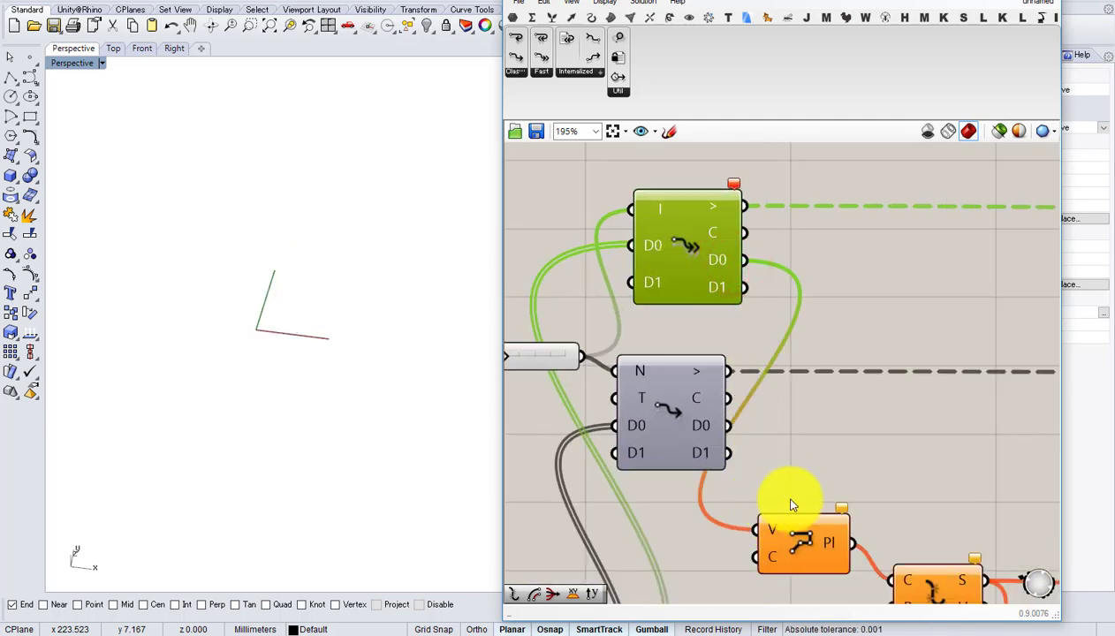
click(792, 442)
scroll(792, 437, down, 2)
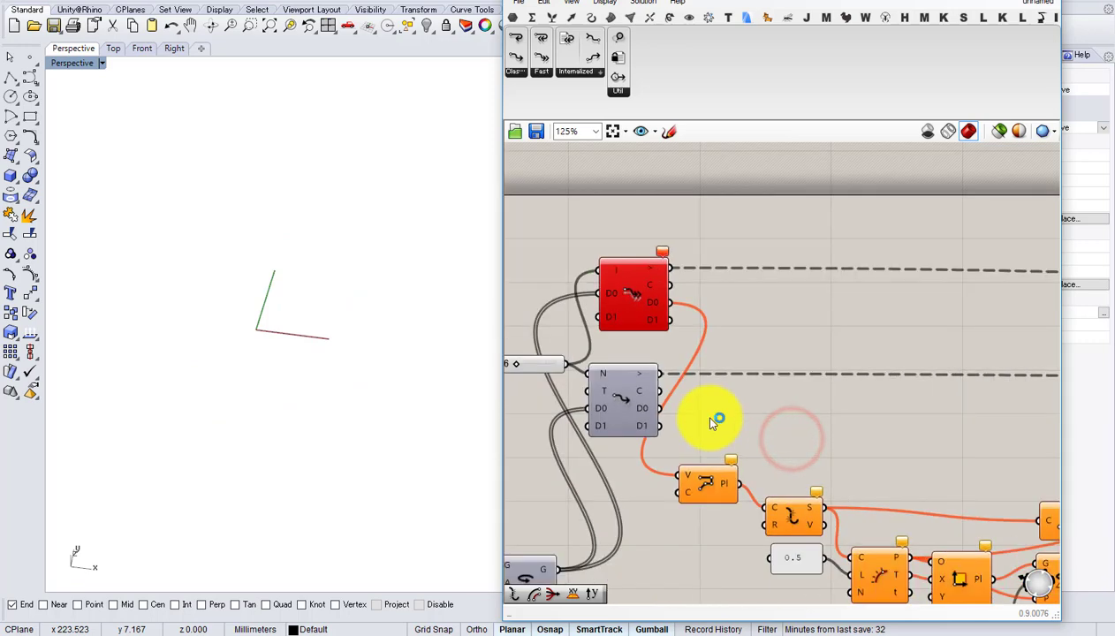
- Connect the Curve parameter that collects the squares inside the loop to the Fast Loop End's D1 input
right_drag(711, 418, 424, 421)
scroll(881, 417, up, 2)
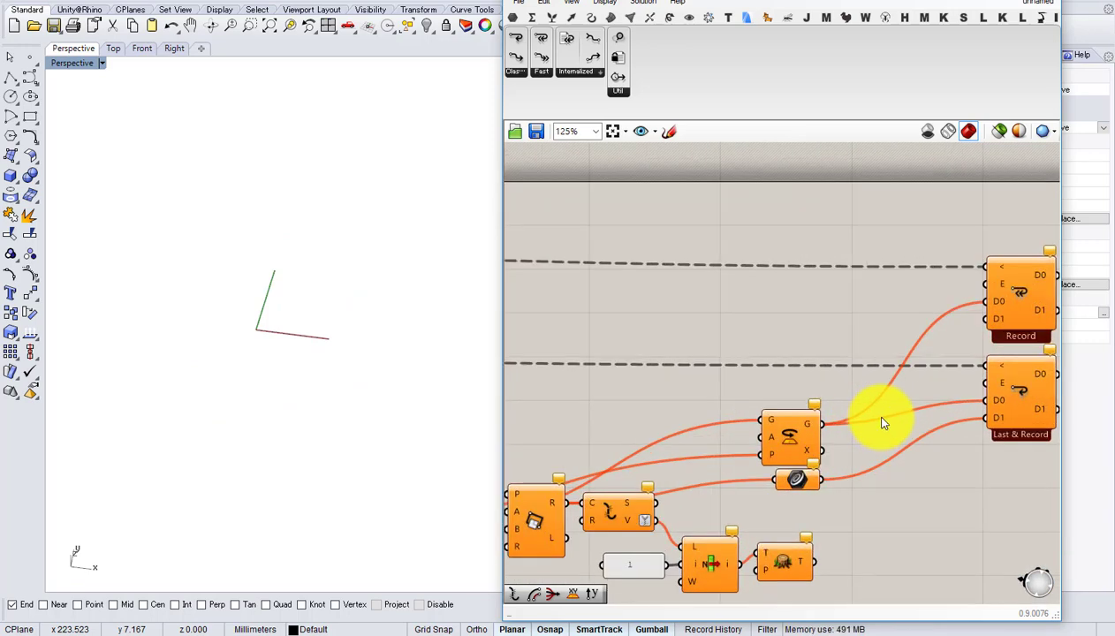
drag(817, 481, 985, 318)
click(1016, 309)
- Lower the repeat count on the Repeat slider
scroll(951, 318, down, 3)
right_drag(863, 317, 1023, 316)
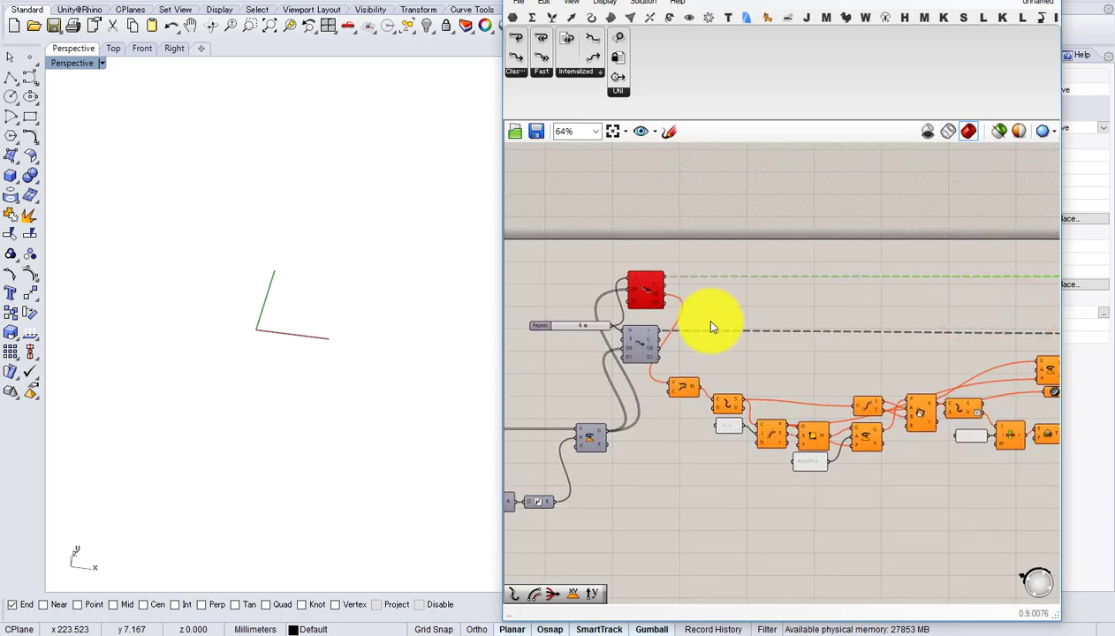
scroll(585, 320, up, 4)
drag(589, 344, 506, 345)
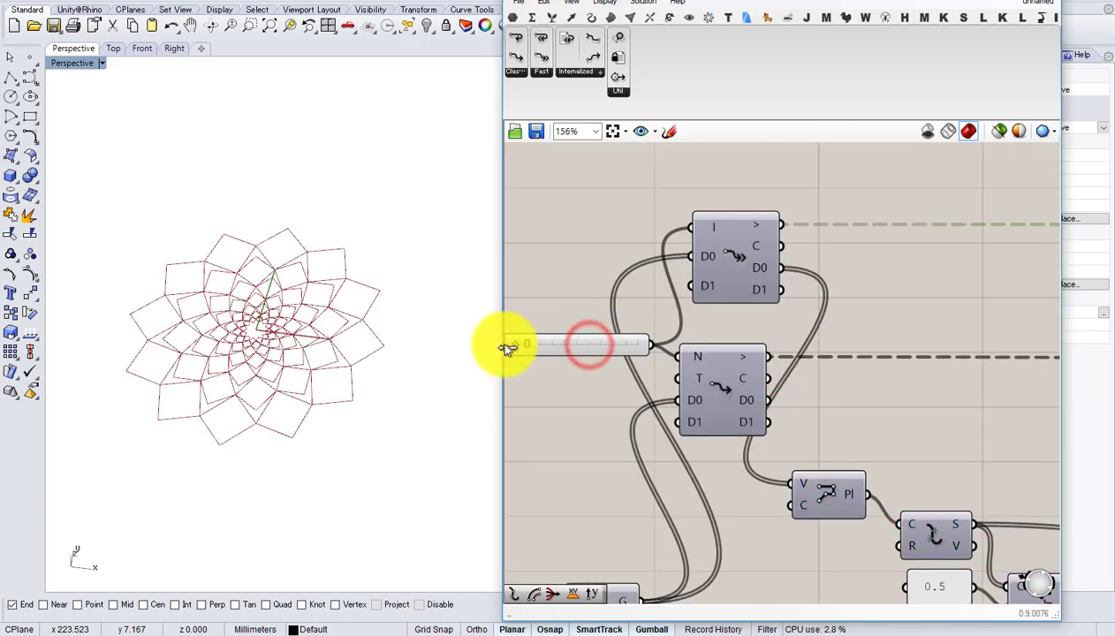
- Rewire the output Curve parameter to the Fast Loop End's D1 output and place it beside that component
scroll(565, 334, down, 3)
scroll(573, 325, down, 2)
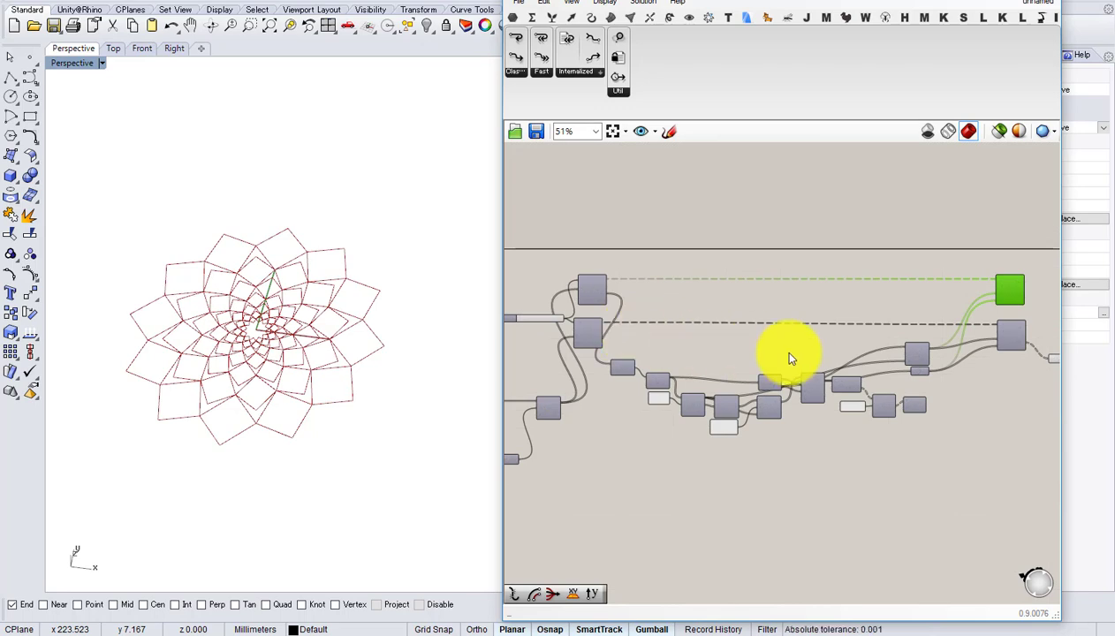
right_drag(789, 352, 672, 355)
scroll(863, 338, up, 4)
right_drag(859, 282, 724, 309)
drag(841, 277, 899, 423)
drag(925, 422, 928, 299)
scroll(880, 303, down, 3)
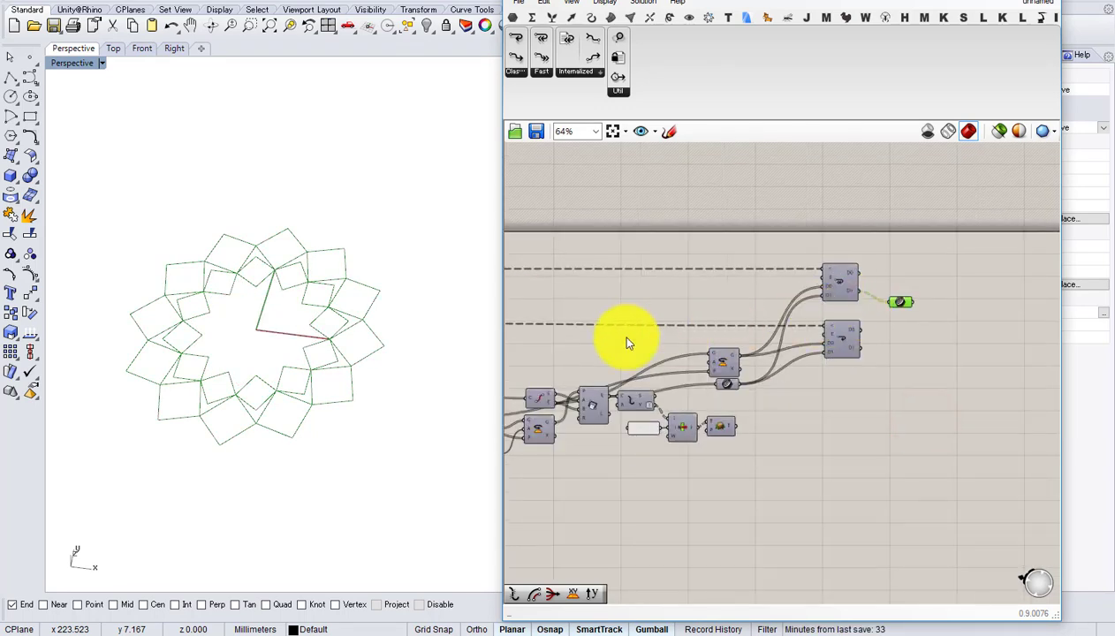
- Set the Repeat slider to 4
right_drag(569, 344, 955, 360)
scroll(706, 343, up, 4)
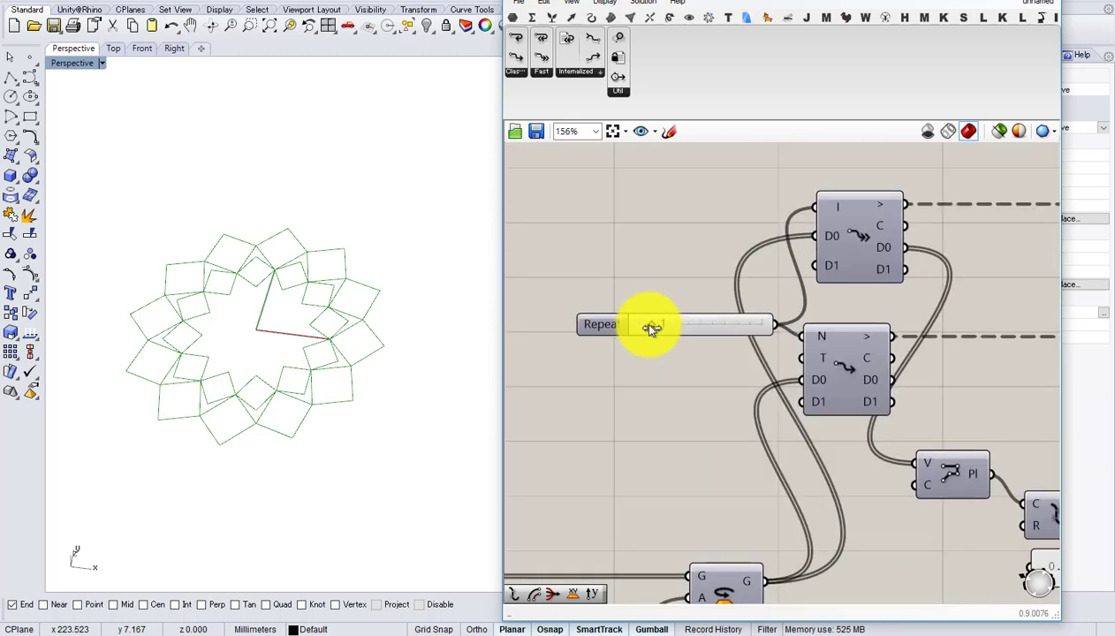
drag(649, 324, 679, 327)
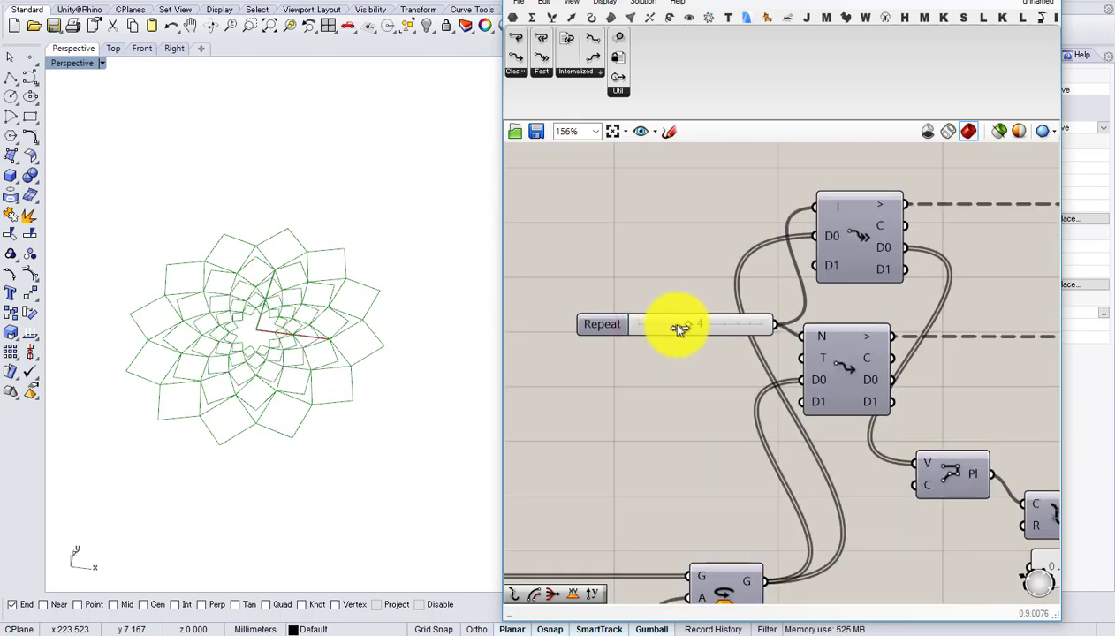
- Delete the old Loop Start and move the Fast Loop Start into its place
scroll(742, 327, down, 2)
click(692, 329)
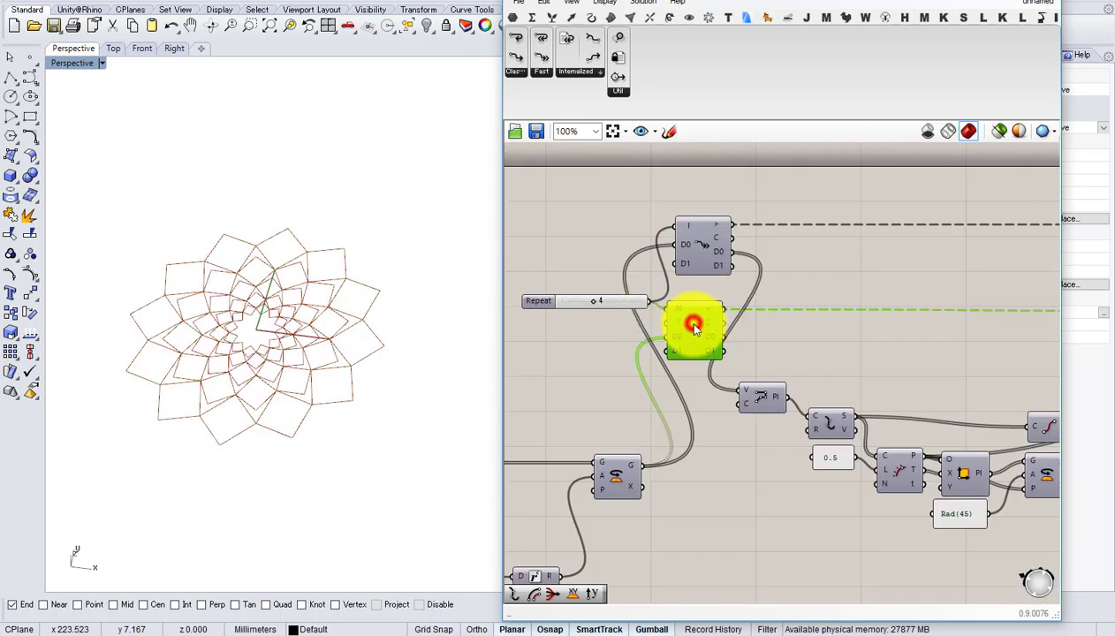
key(Delete)
drag(716, 251, 709, 339)
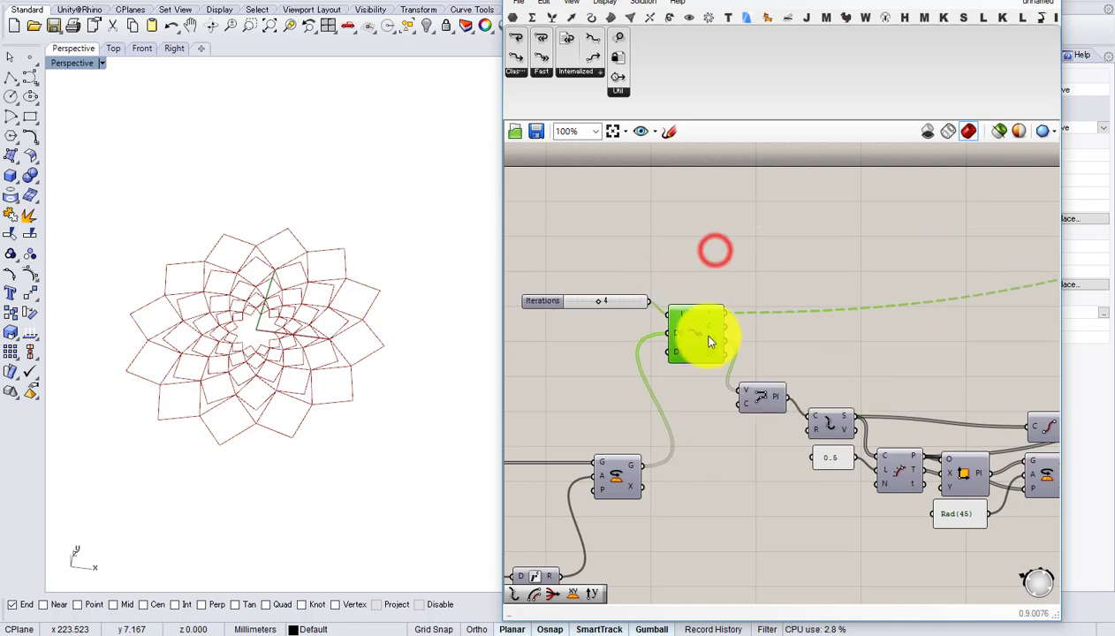
- Delete the old Loop End and move the Fast Loop End and its output Curve parameter closer to the Rotate component
scroll(710, 339, down, 3)
right_drag(998, 350, 646, 352)
scroll(793, 352, up, 2)
click(767, 343)
key(Delete)
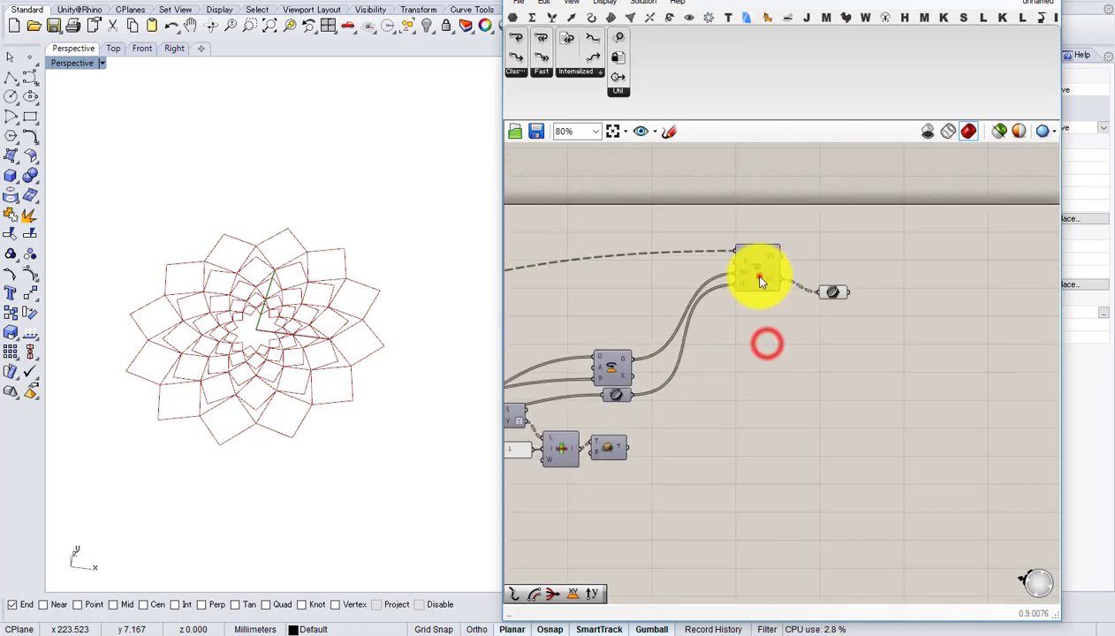
drag(759, 277, 687, 355)
drag(833, 291, 776, 346)
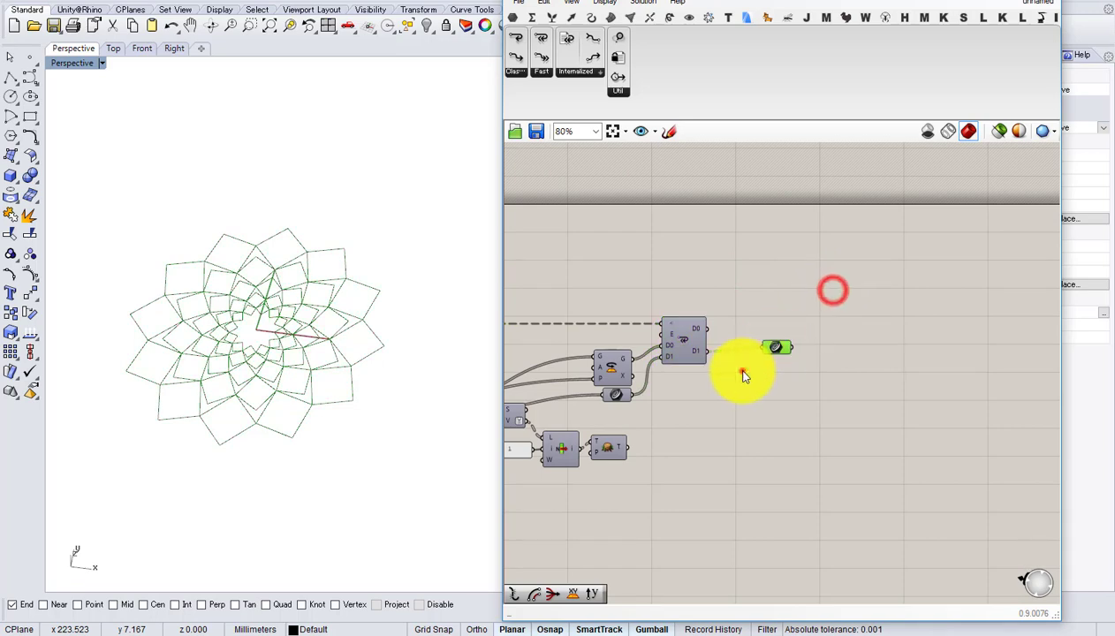
click(742, 372)
- Set the Iterations slider to 6
right_drag(358, 339, 274, 343)
scroll(367, 389, down, 6)
scroll(254, 390, up, 12)
shift+right_drag(258, 426, 330, 397)
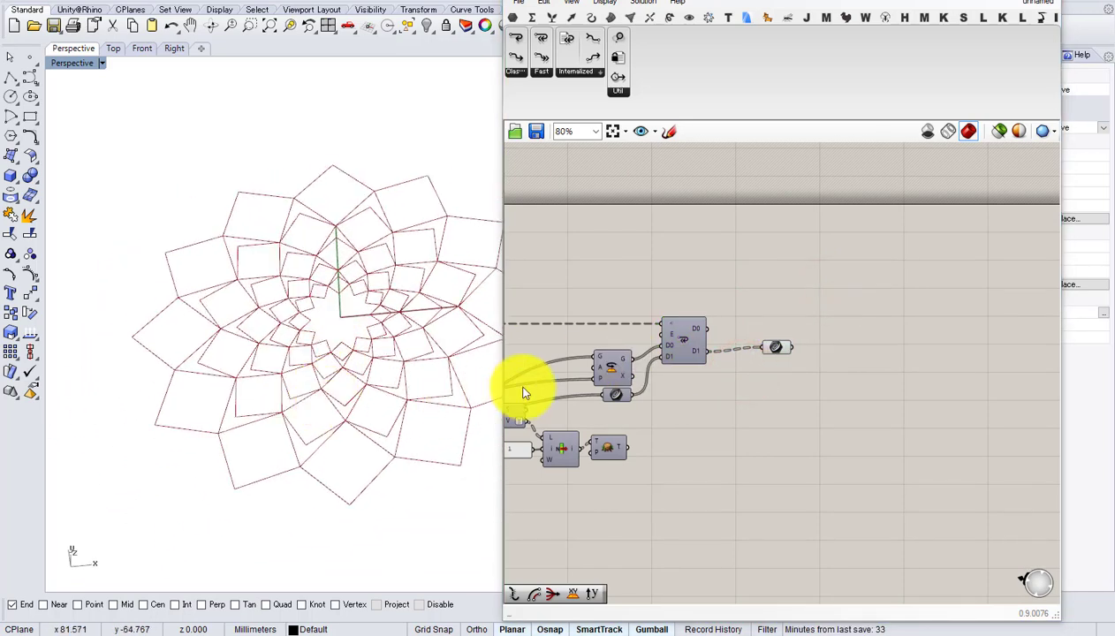
right_drag(576, 387, 835, 395)
scroll(838, 394, down, 3)
scroll(685, 367, up, 7)
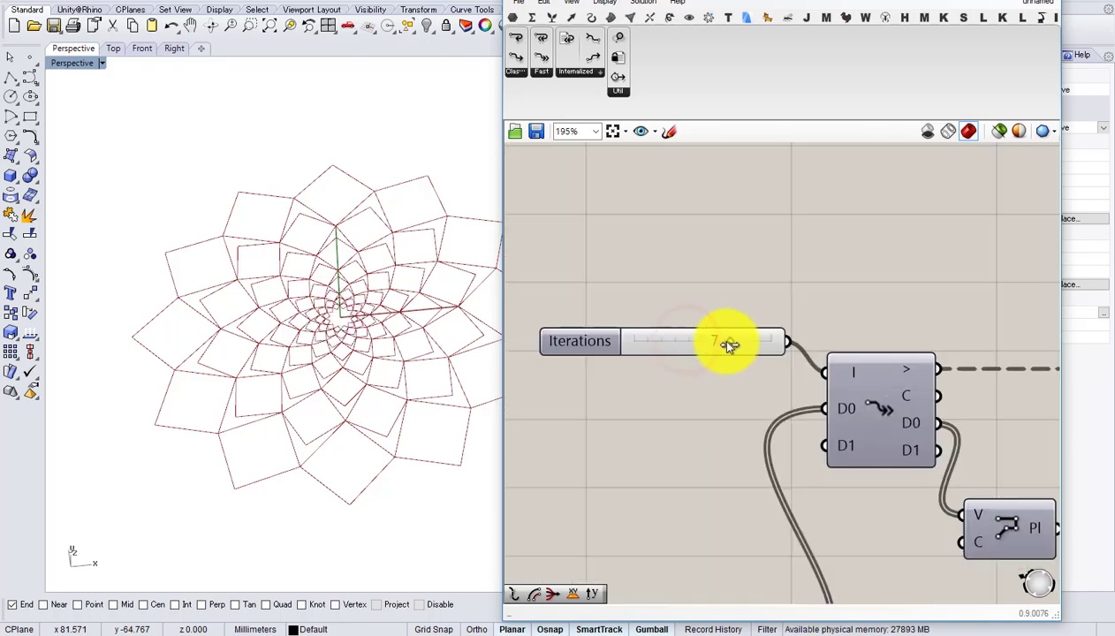
- Review the loop definition from the Iterations slider through the rectangle and Explode components to the Fast Loop End
right_drag(289, 376, 326, 401)
scroll(658, 381, down, 4)
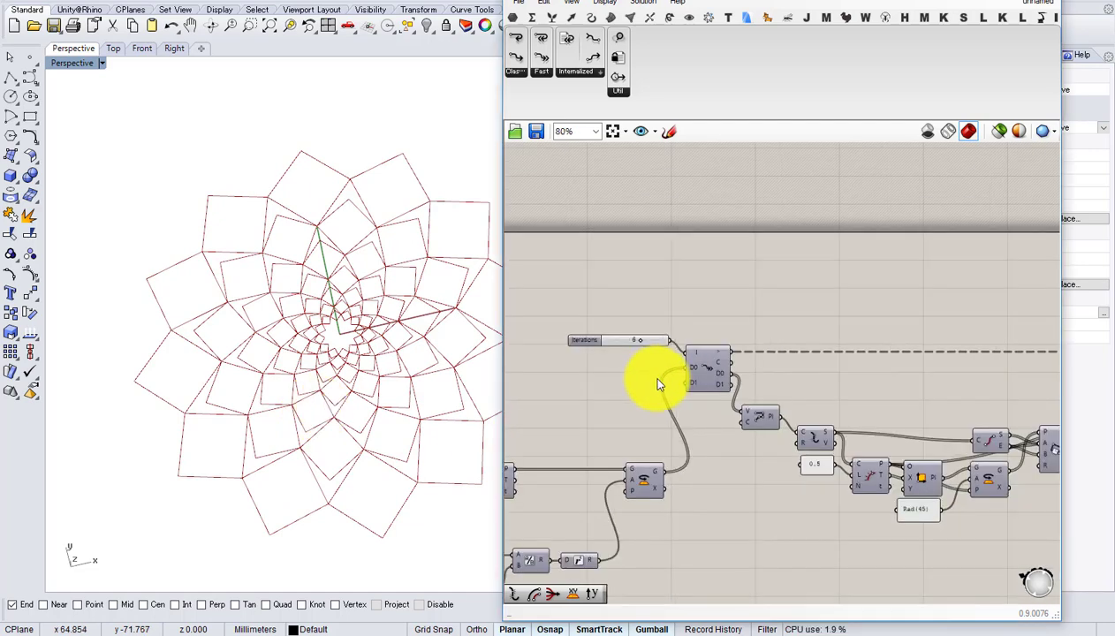
scroll(680, 382, down, 2)
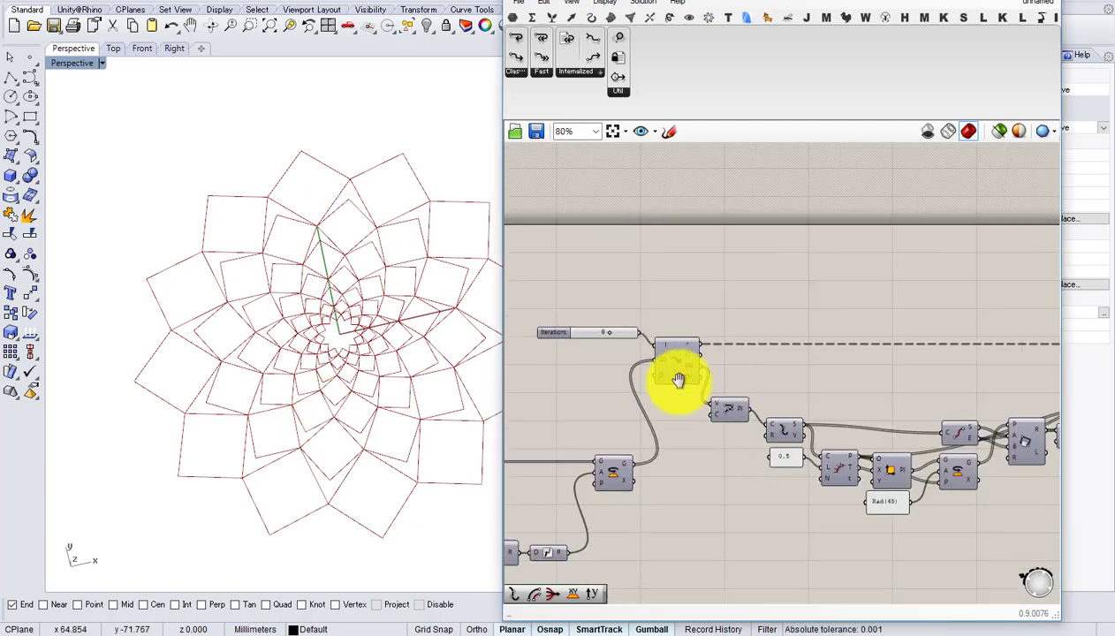
scroll(645, 380, up, 4)
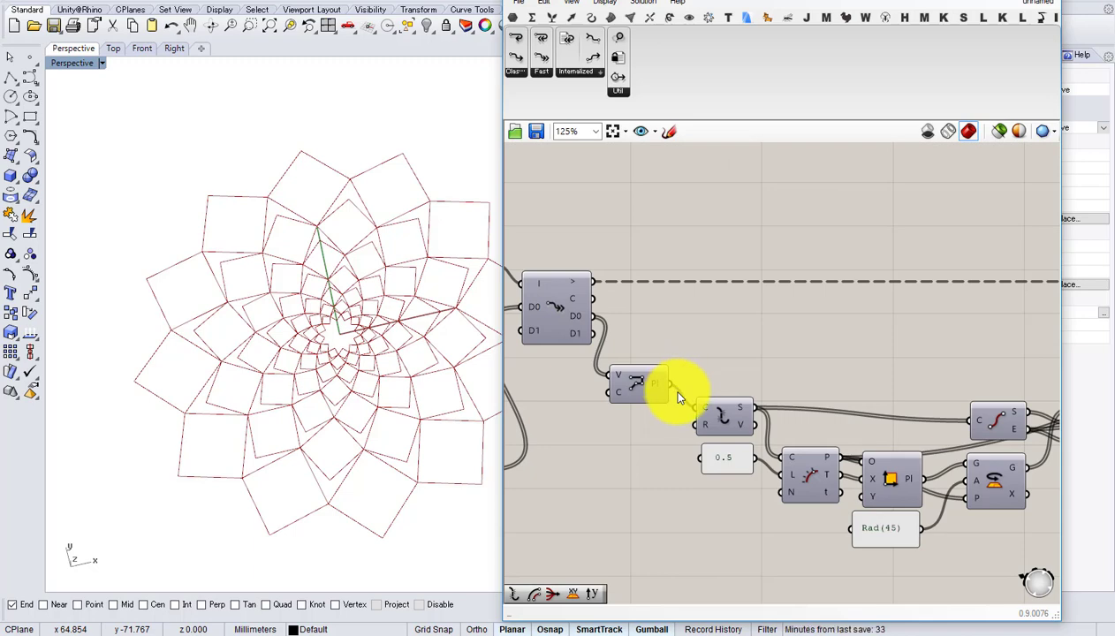
right_drag(729, 401, 636, 379)
scroll(636, 380, down, 2)
right_drag(810, 404, 626, 395)
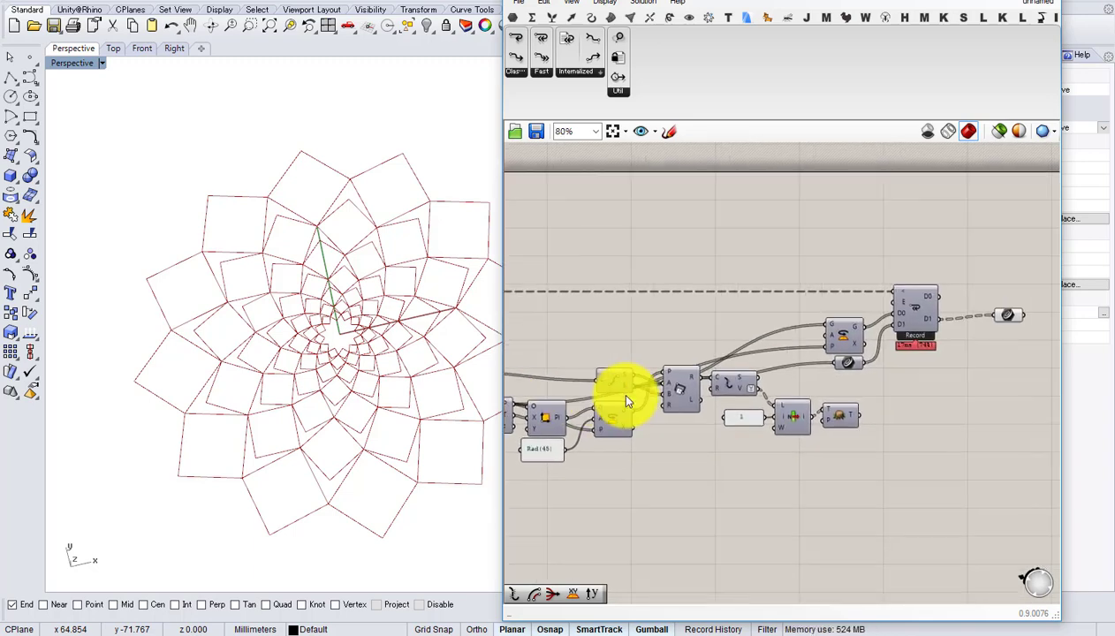
scroll(658, 391, up, 2)
scroll(658, 395, up, 1)
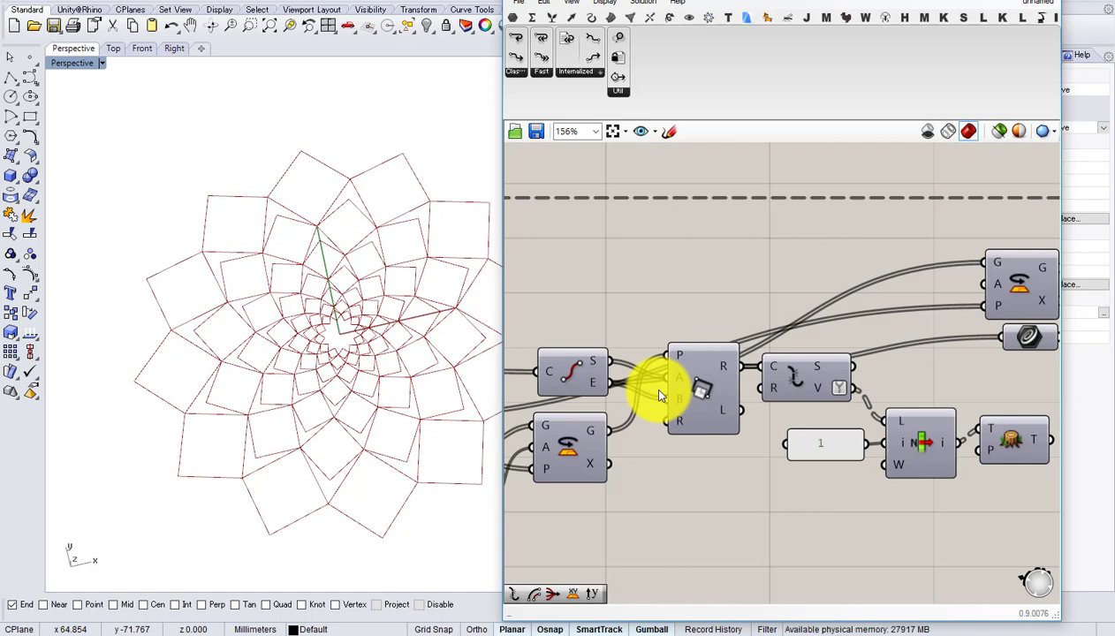
right_drag(735, 392, 625, 394)
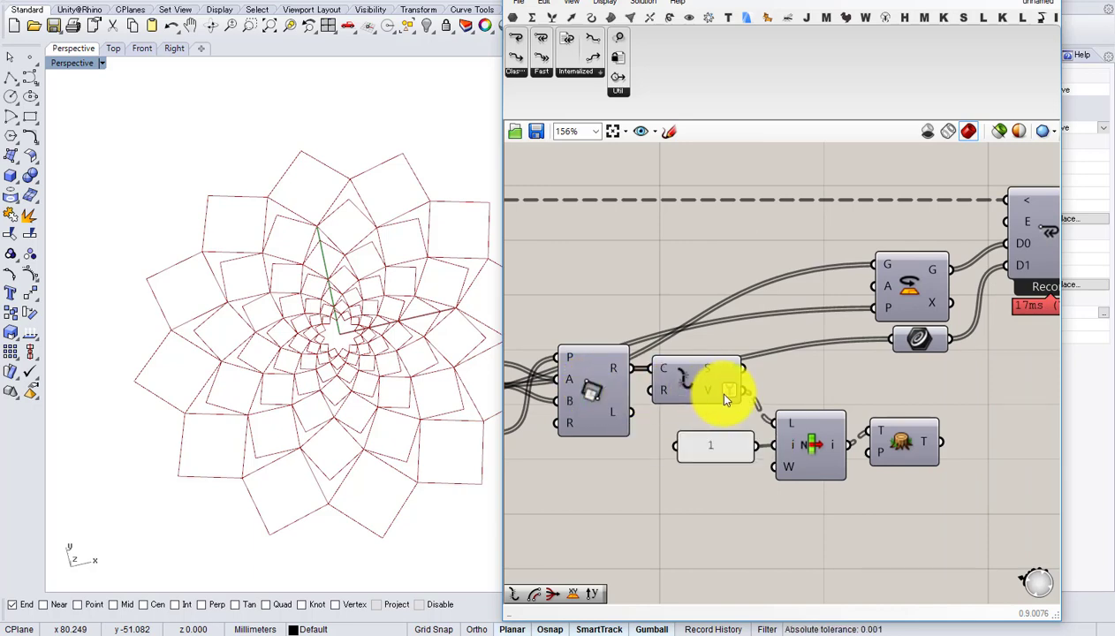
- Simplify the data tree of the output Curve parameter and align it next to the Fast Loop End's D1 output
right_drag(796, 402, 345, 515)
scroll(728, 402, up, 2)
drag(809, 327, 697, 350)
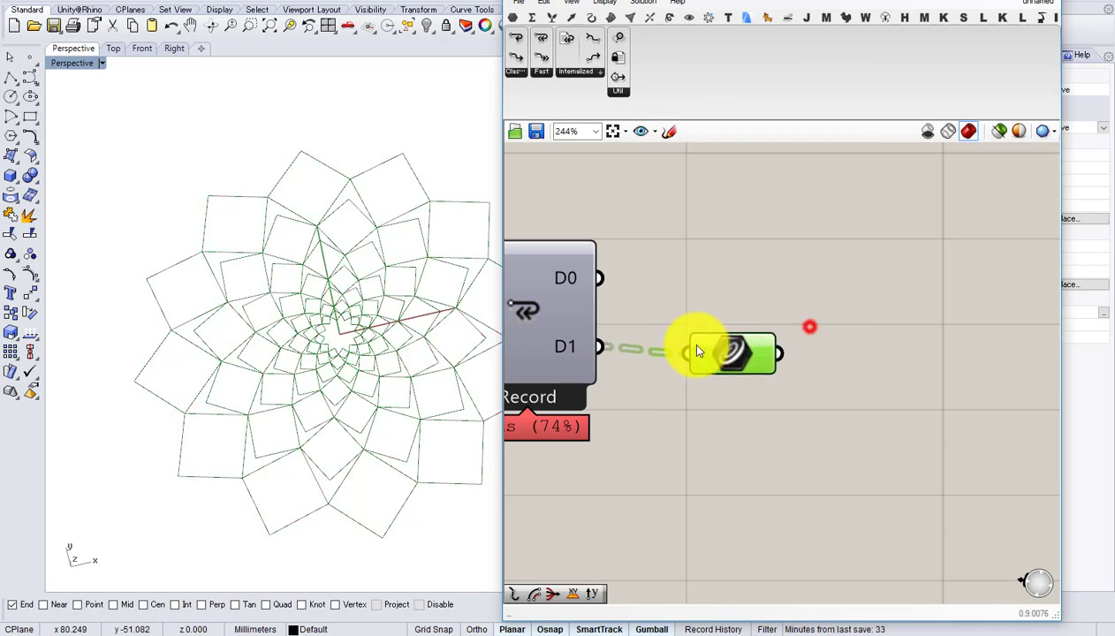
right_click(701, 340)
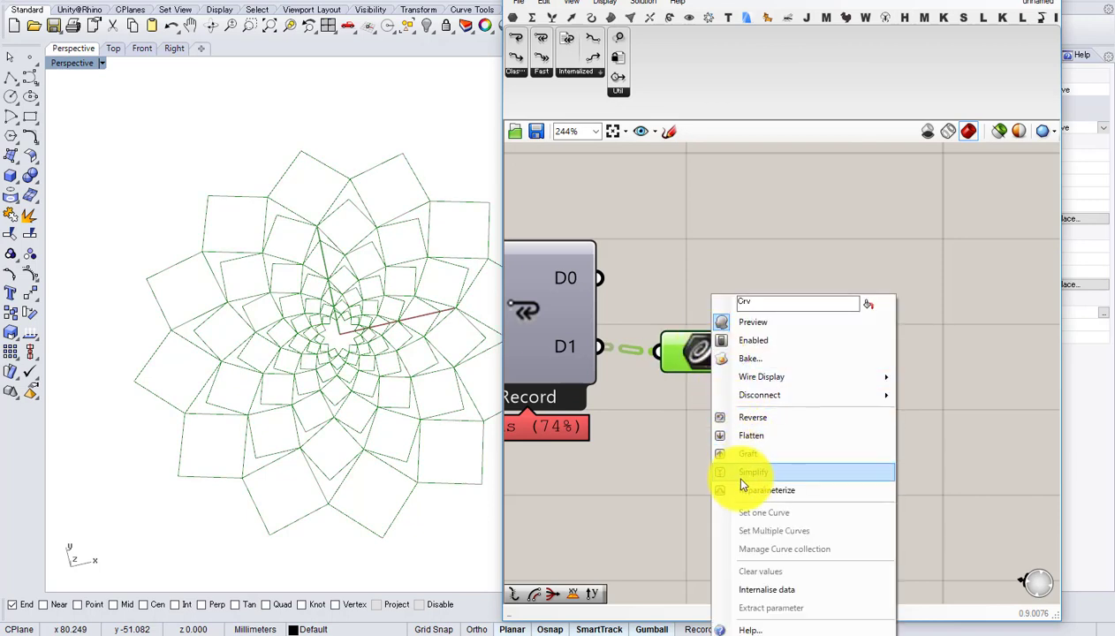
click(741, 474)
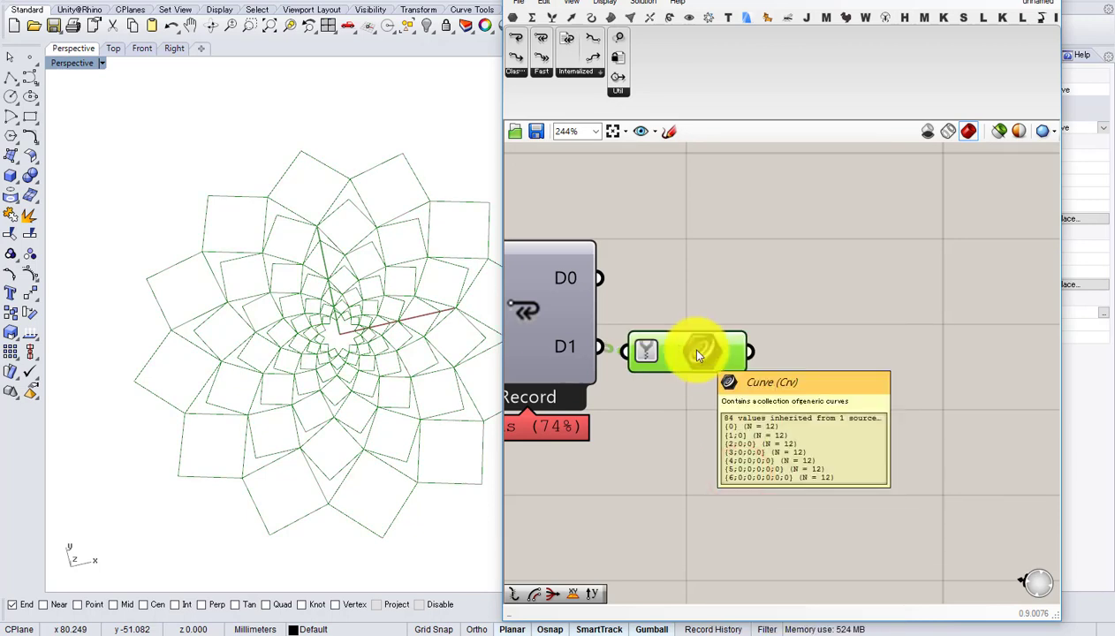
drag(697, 352, 710, 349)
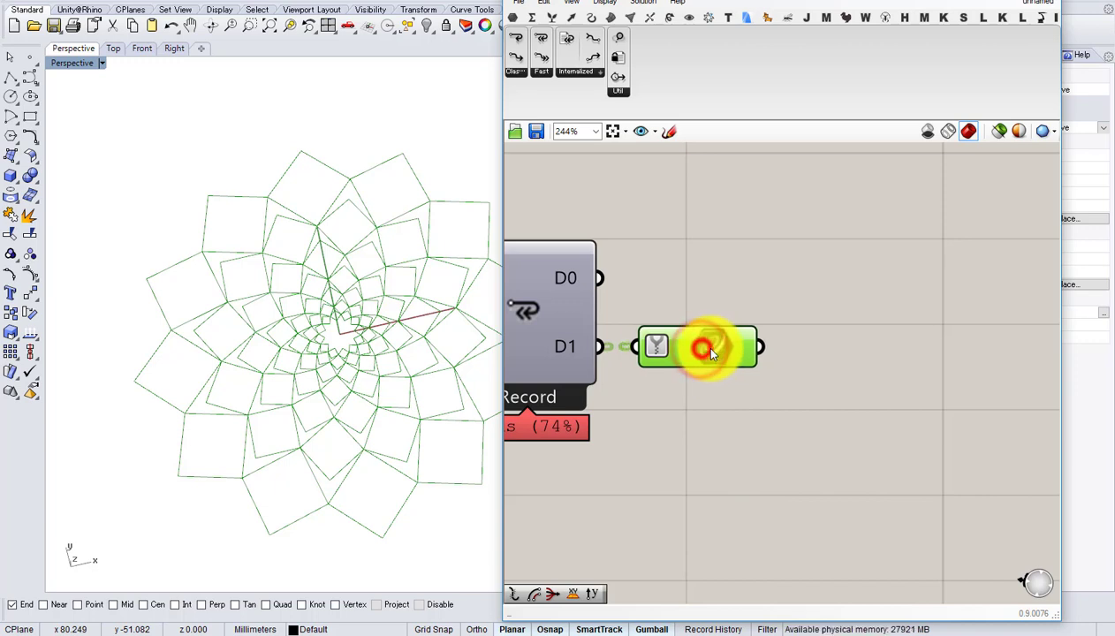
- Add a Group component and connect the simplified Curve parameter to its O input
right_drag(788, 344, 702, 349)
double_click(804, 369)
text(gr)
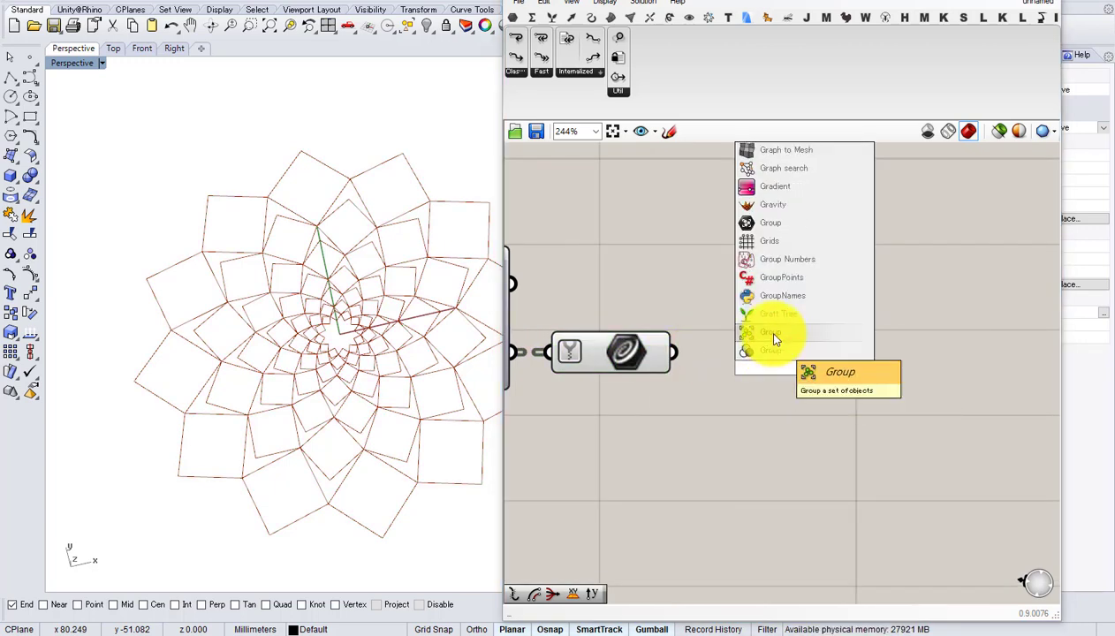
click(774, 334)
drag(681, 354, 760, 363)
click(628, 358)
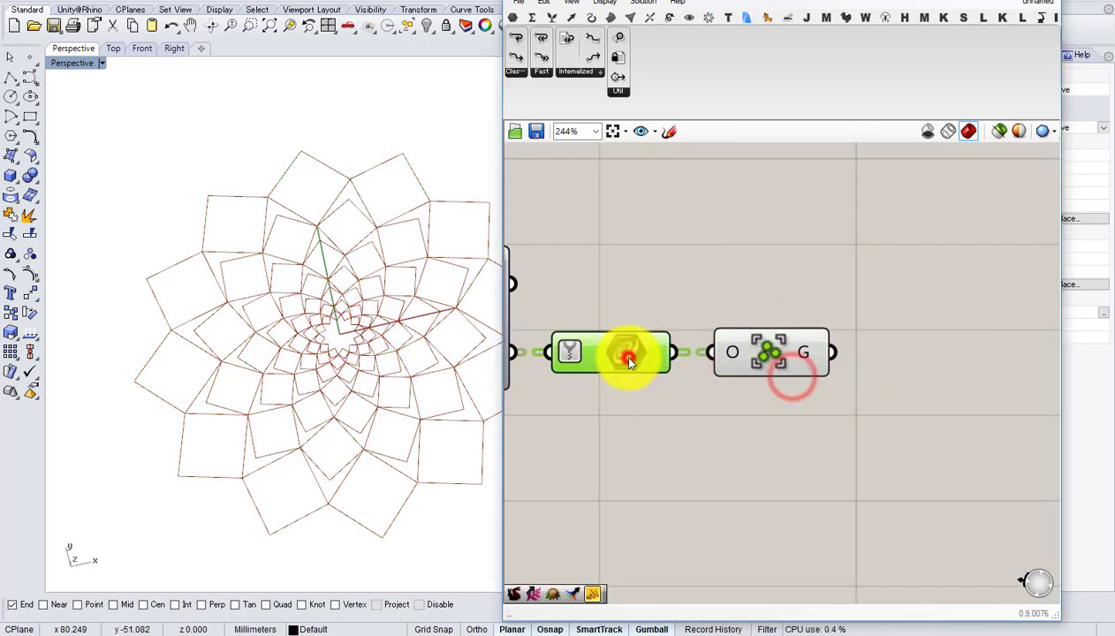
- Hide the simplified Curve parameter's preview and flatten the Group component's G output
middle_click(628, 358)
click(671, 317)
click(789, 350)
right_drag(810, 350, 686, 358)
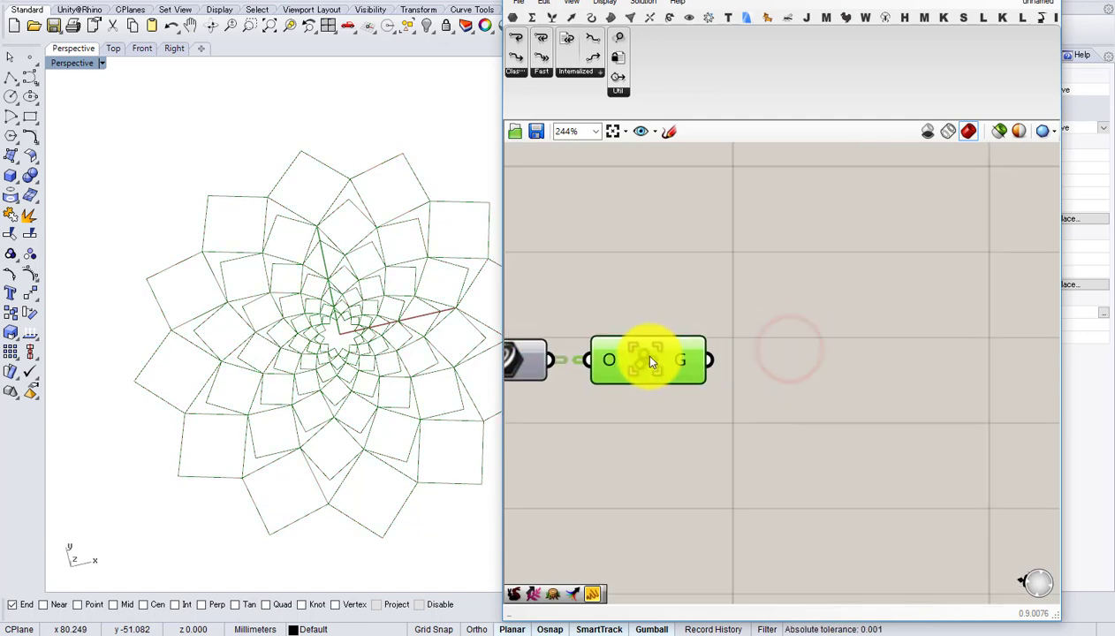
mouse_move(686, 361)
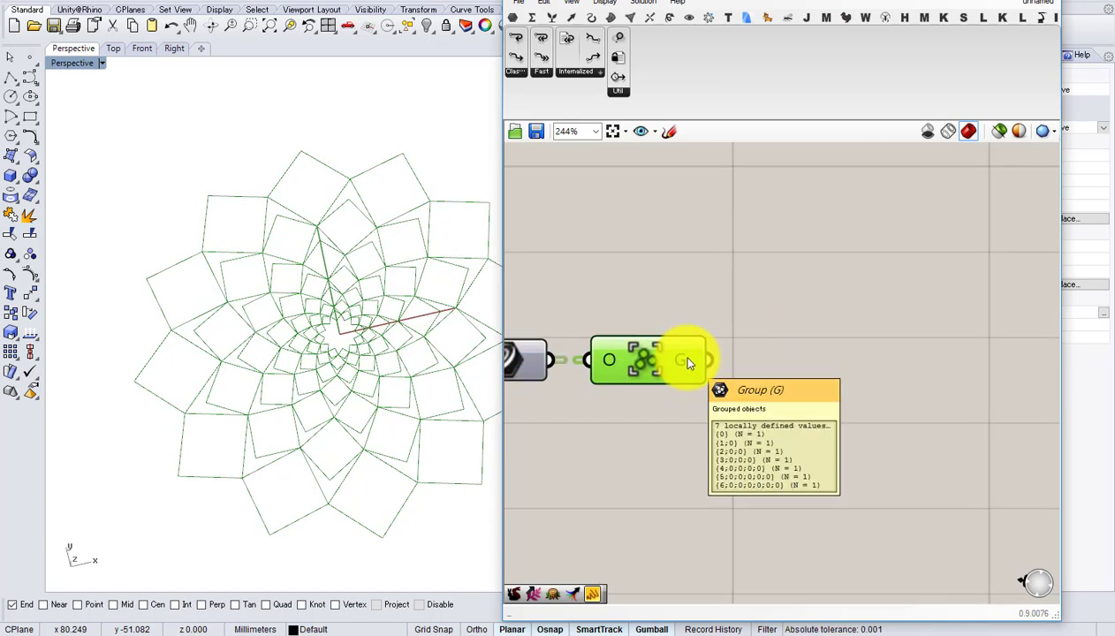
right_click(687, 359)
click(717, 417)
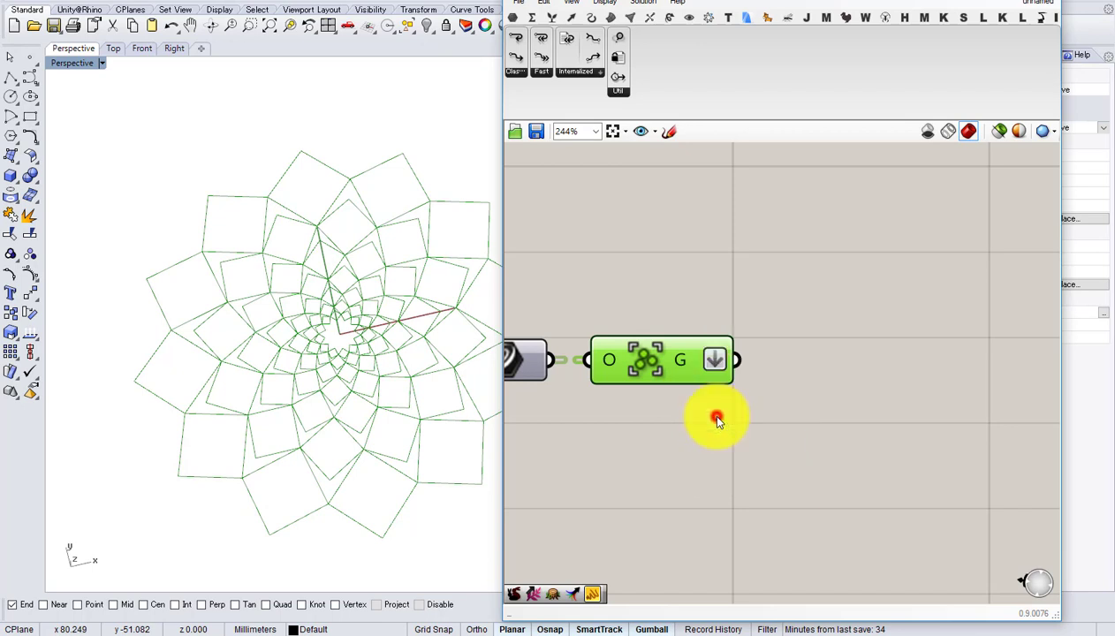
- Add an Ungroup component and connect the flattened G output of Group to its G input
double_click(756, 366)
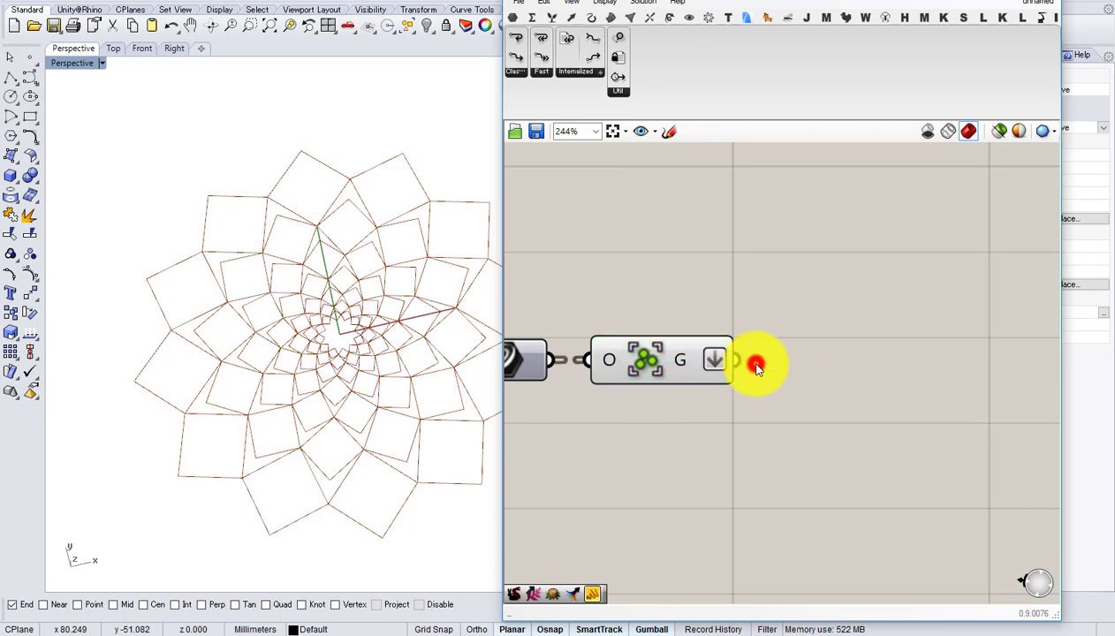
text(ung)
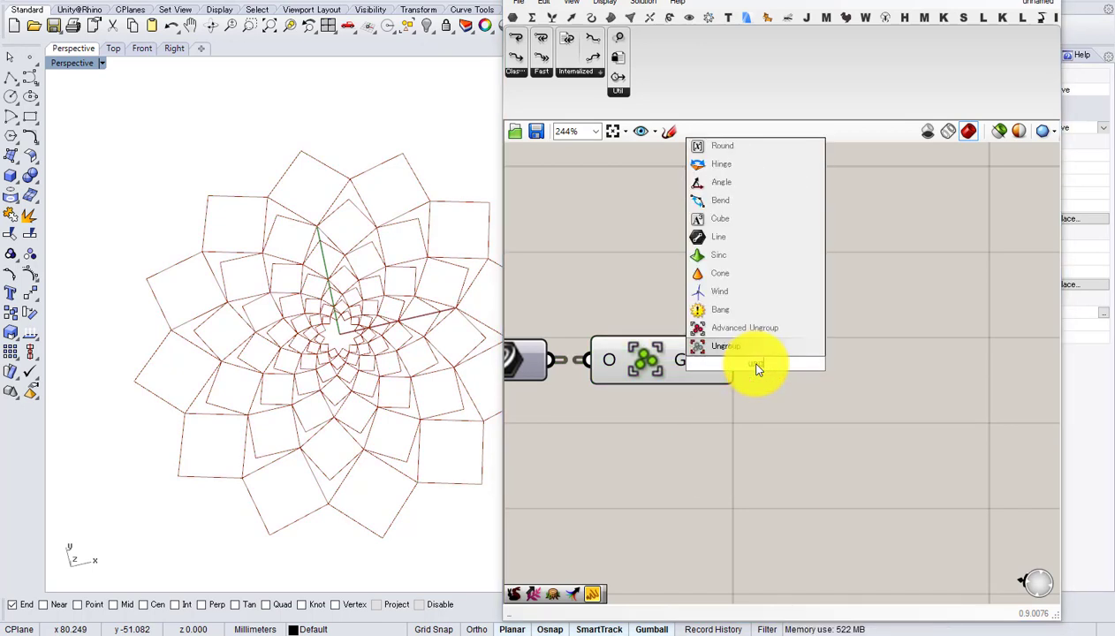
click(720, 352)
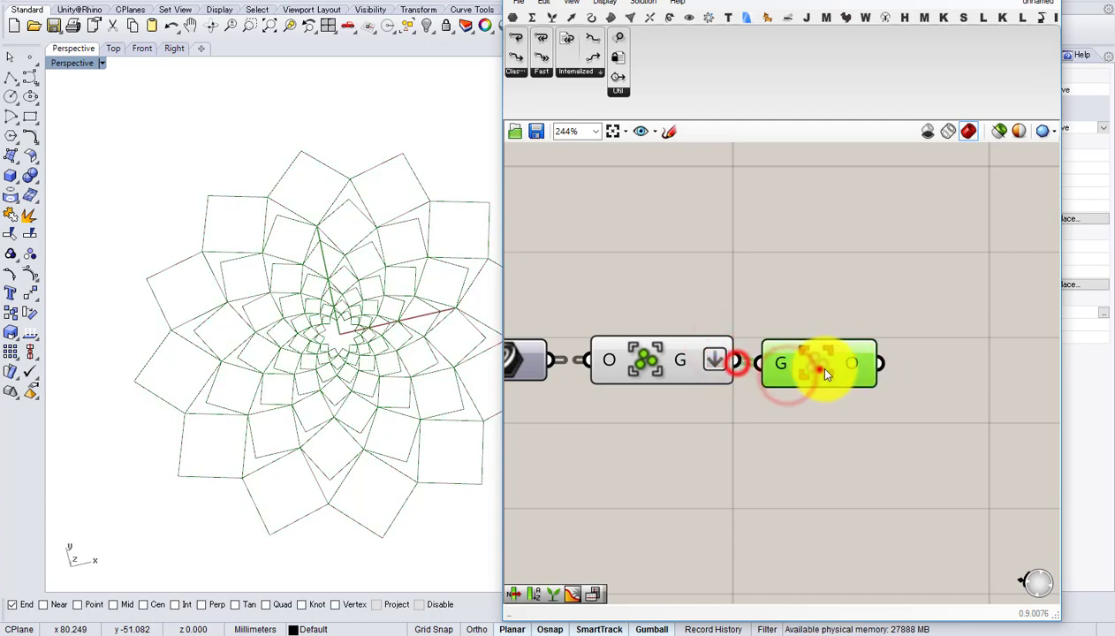
right_drag(826, 375, 684, 369)
- Add an Explode component after Ungroup and connect the O output to its C input
double_click(834, 373)
text(des)
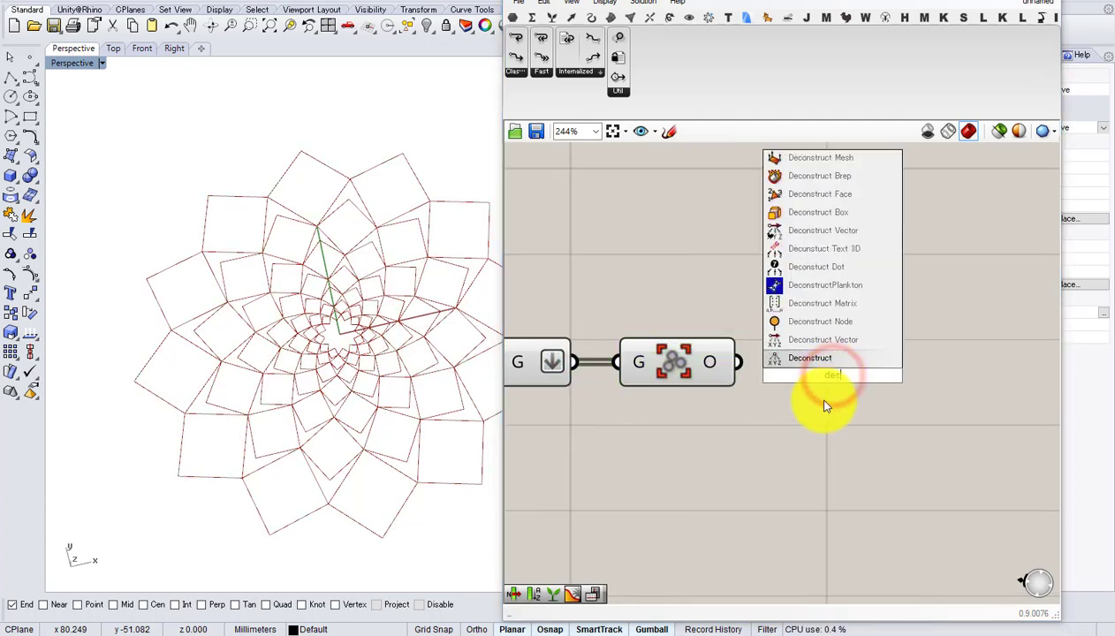
double_click(823, 403)
text(ex)
click(791, 375)
drag(736, 358, 773, 389)
right_drag(785, 396, 693, 409)
- Add a List Item component and connect the V output of the new Explode to its L input
double_click(874, 426)
text(item)
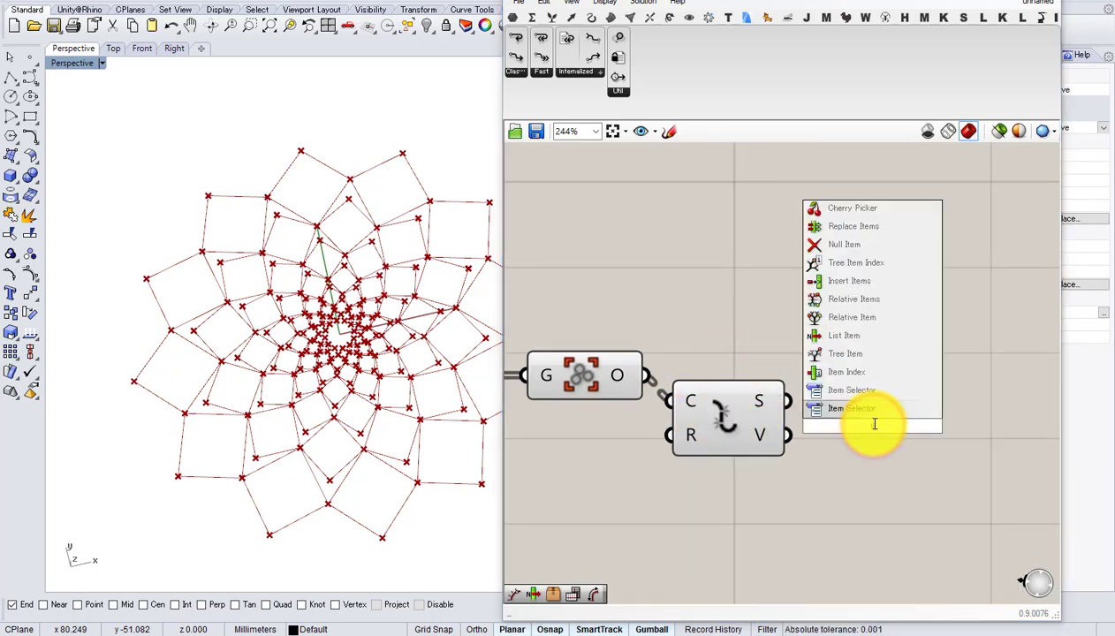
click(853, 390)
drag(785, 435, 862, 428)
- Hide the previews of the Ungroup component and the Explode component that follows it
drag(706, 529, 613, 388)
middle_click(618, 429)
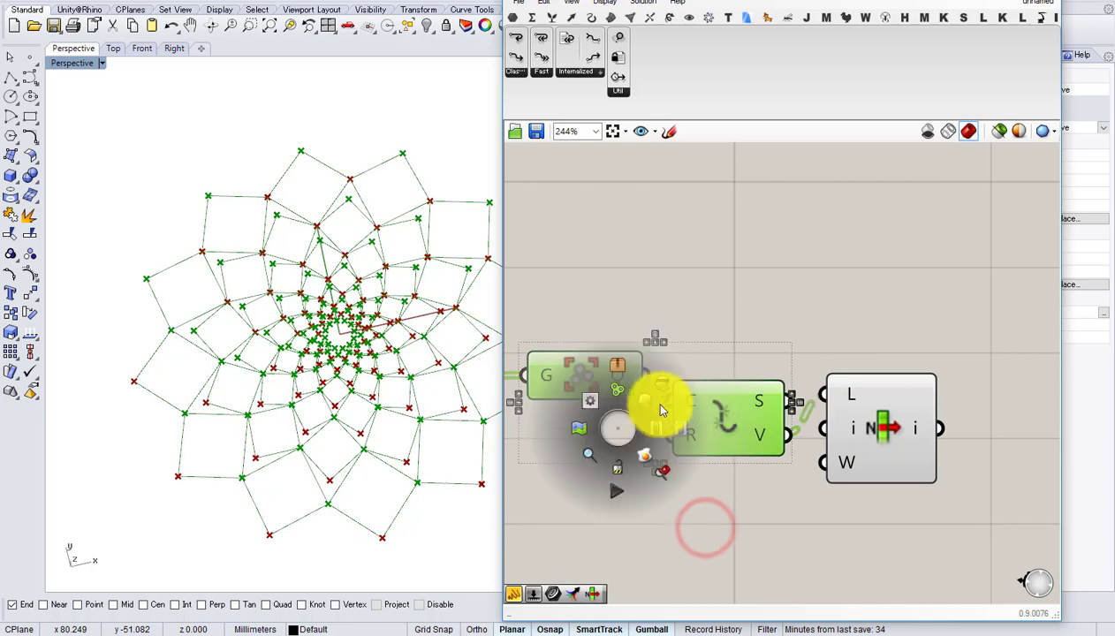
click(664, 387)
click(720, 530)
- Try a different index on the List Item's i input to pick another vertex of each square
click(897, 446)
right_drag(903, 470, 793, 450)
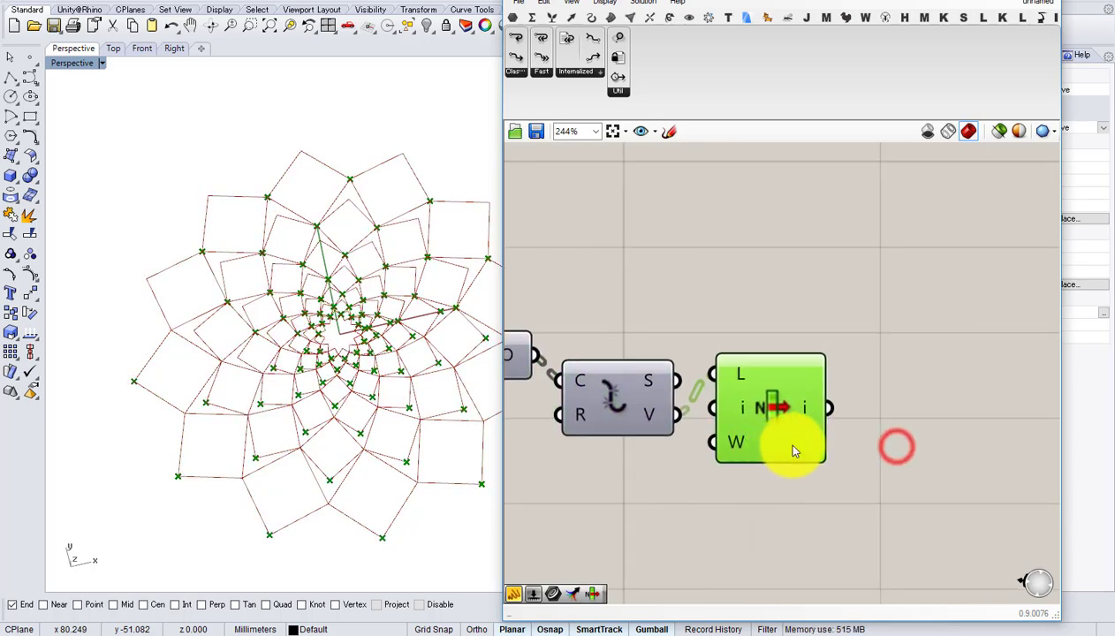
drag(793, 452, 853, 453)
right_click(796, 415)
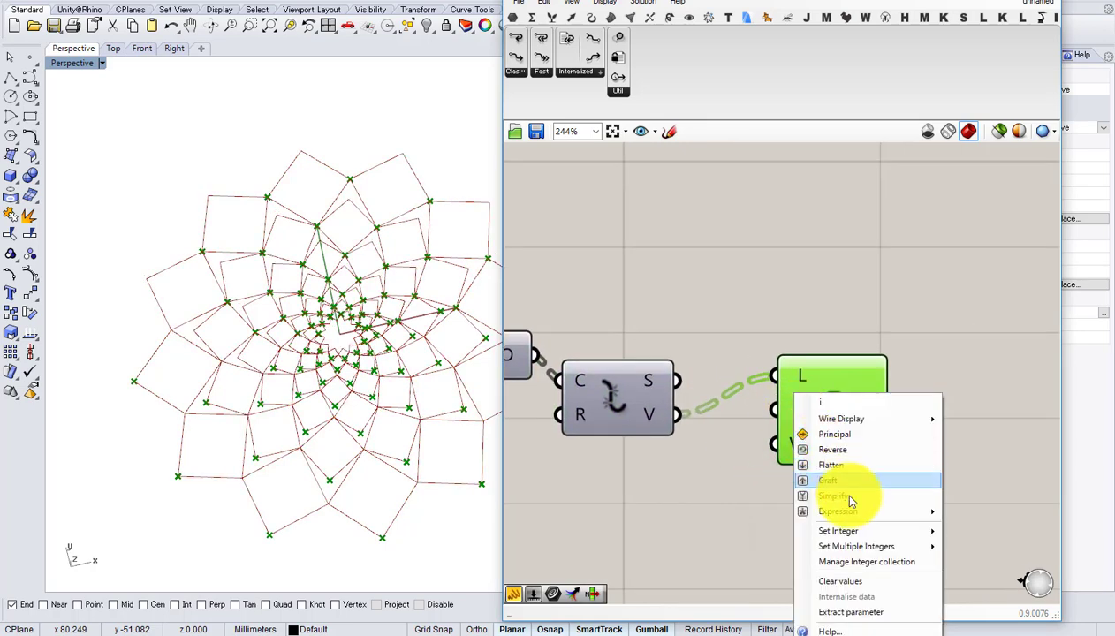
click(847, 530)
click(726, 531)
click(654, 551)
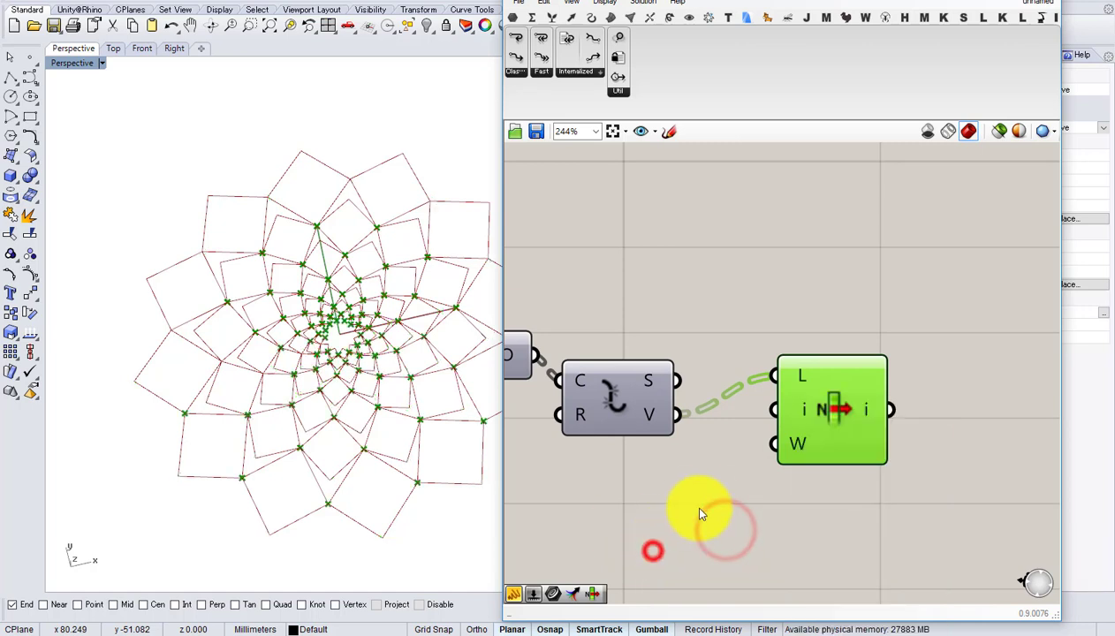
click(704, 495)
click(831, 443)
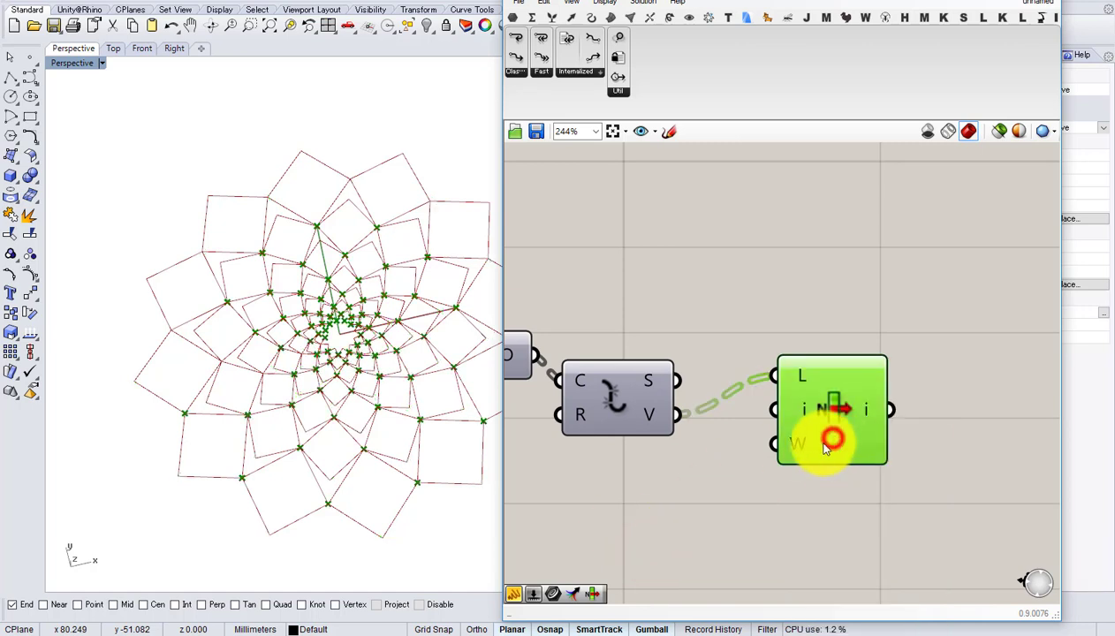
click(814, 435)
scroll(833, 446, down, 2)
scroll(834, 447, up, 2)
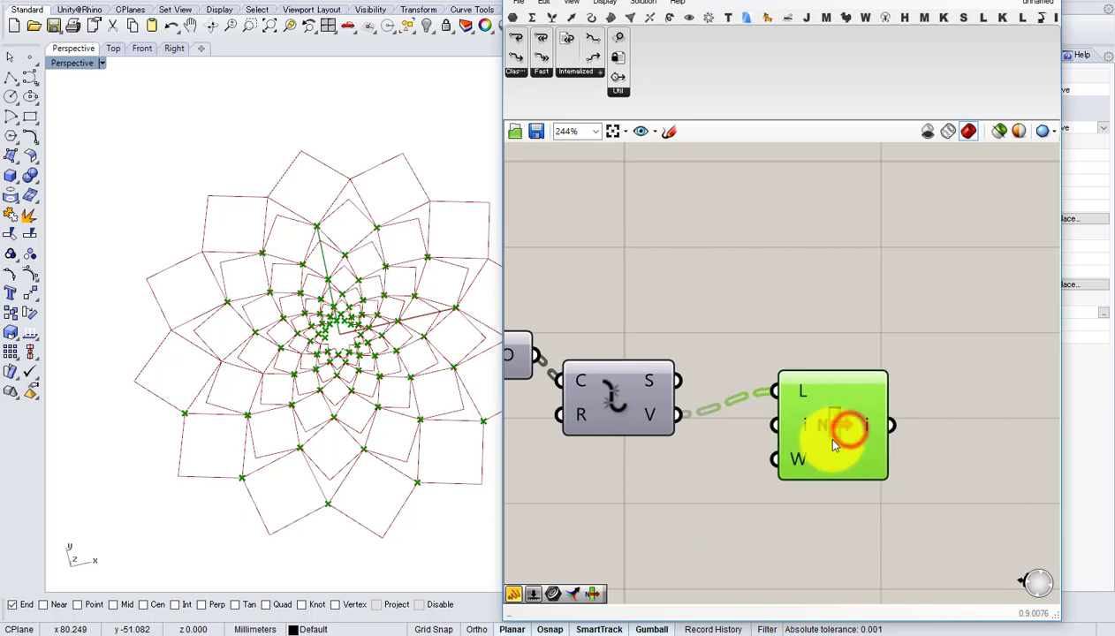
- Delete the List Item after the final Explode and turn the Ungroup component's preview back on
key(Delete)
right_drag(621, 403, 721, 404)
click(721, 403)
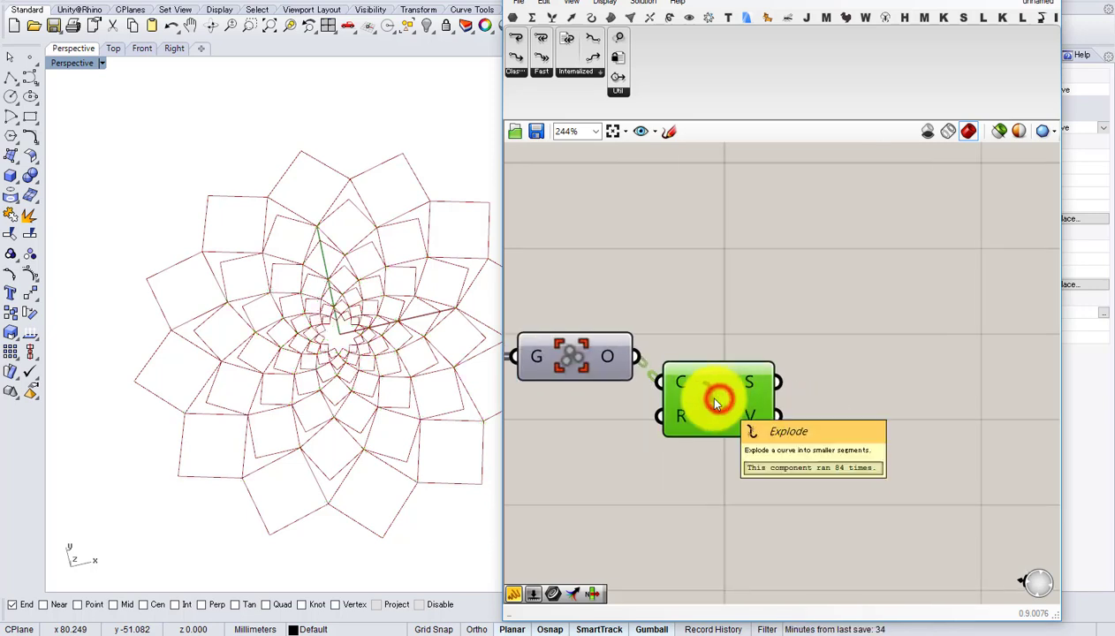
click(567, 356)
key(space)
click(601, 330)
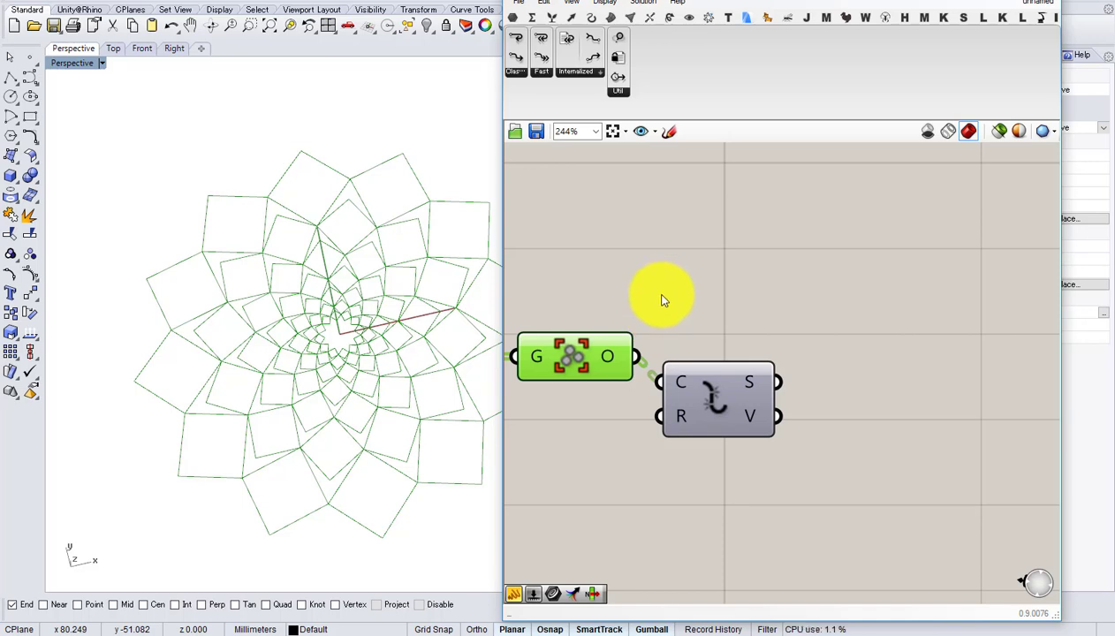
- Turn on the preview of the rectangle component inside the loop
click(661, 301)
scroll(771, 299, down, 5)
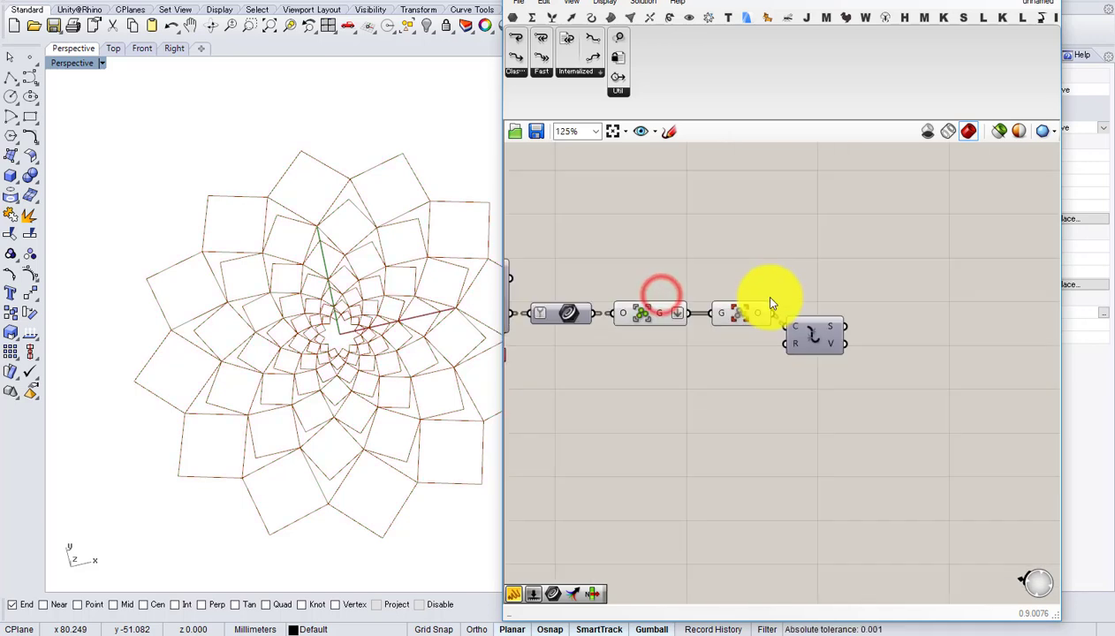
scroll(807, 405, up, 3)
right_drag(876, 381, 1007, 343)
scroll(1007, 342, down, 2)
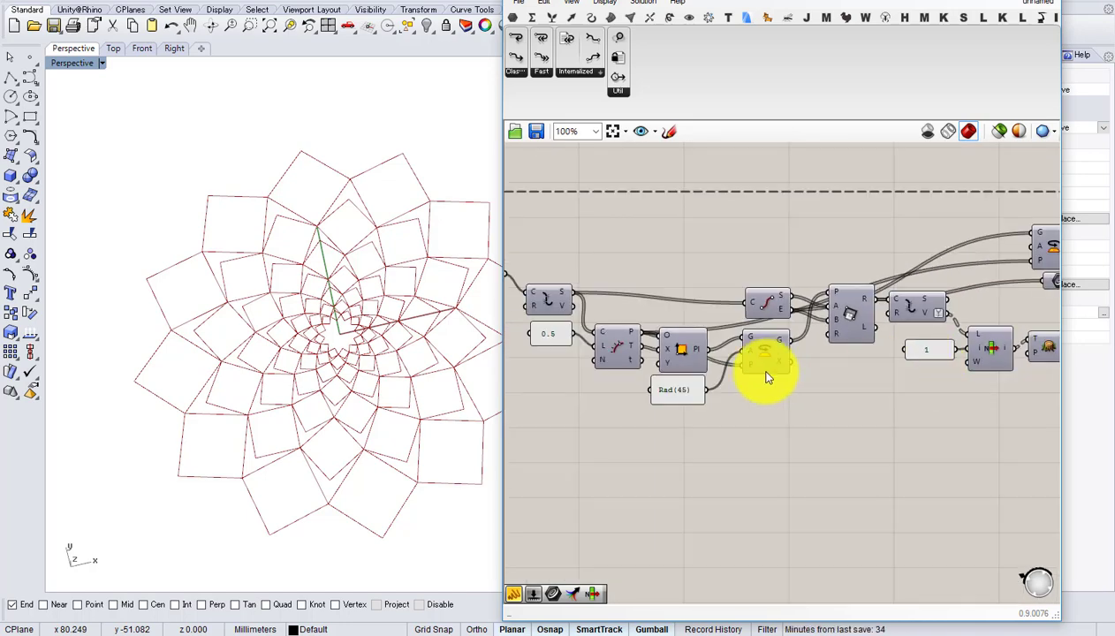
right_drag(758, 376, 884, 371)
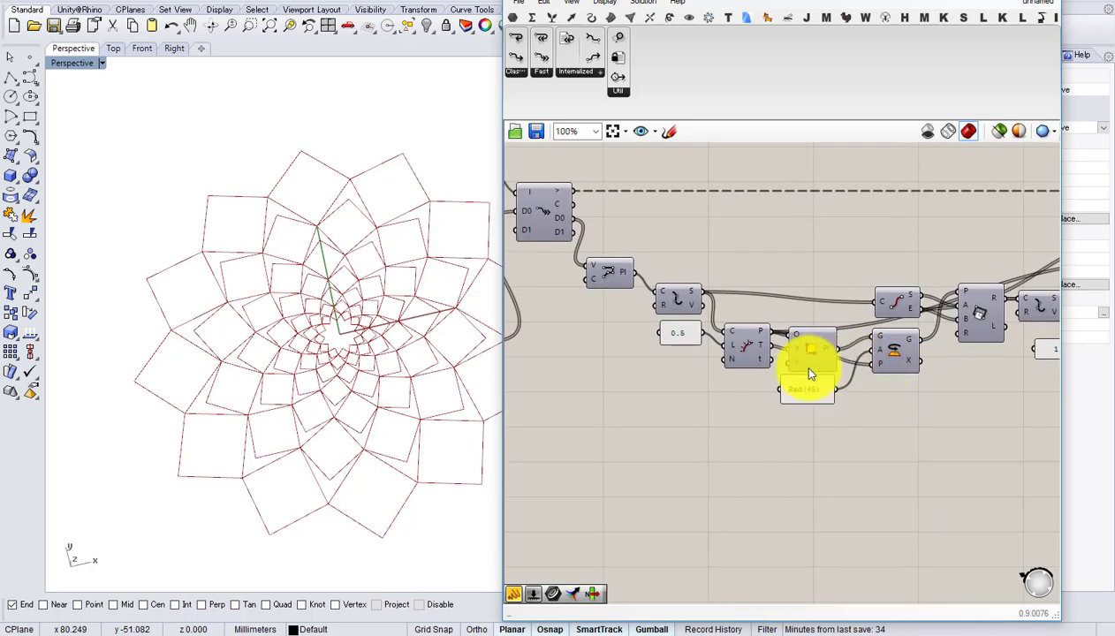
mouse_move(765, 361)
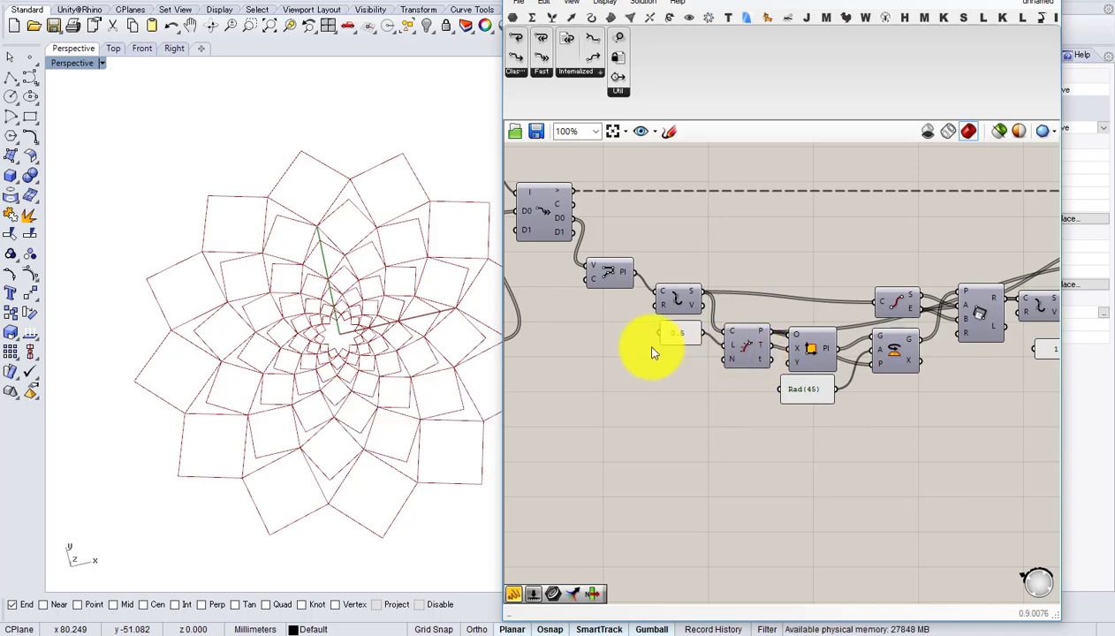
right_drag(670, 337, 536, 337)
scroll(779, 327, up, 2)
click(880, 315)
right_drag(880, 315, 717, 347)
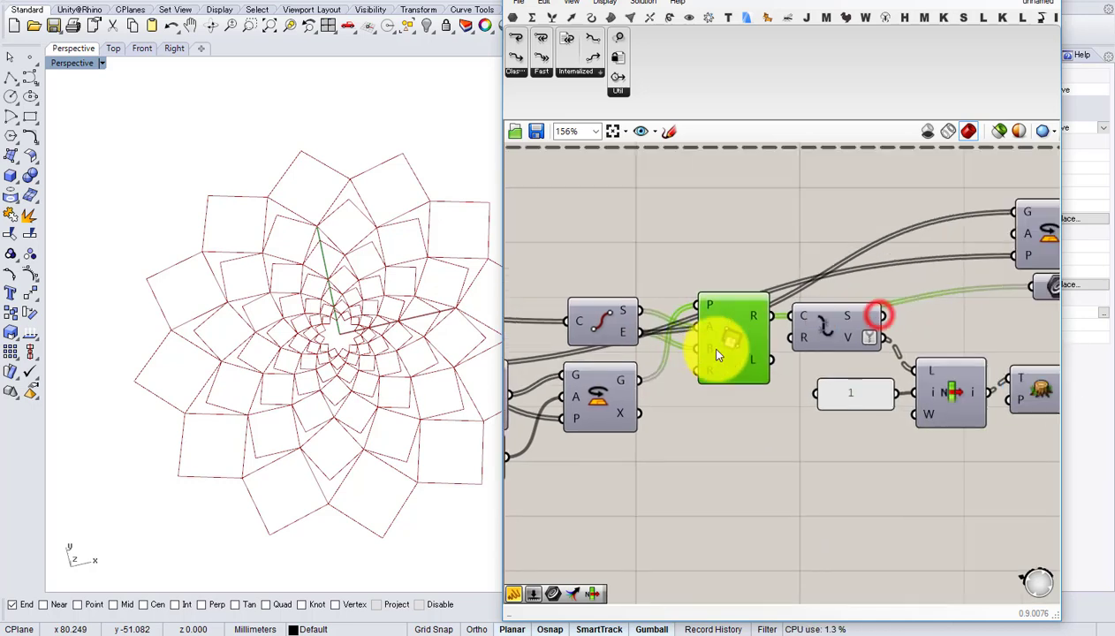
drag(717, 346, 718, 331)
middle_click(717, 330)
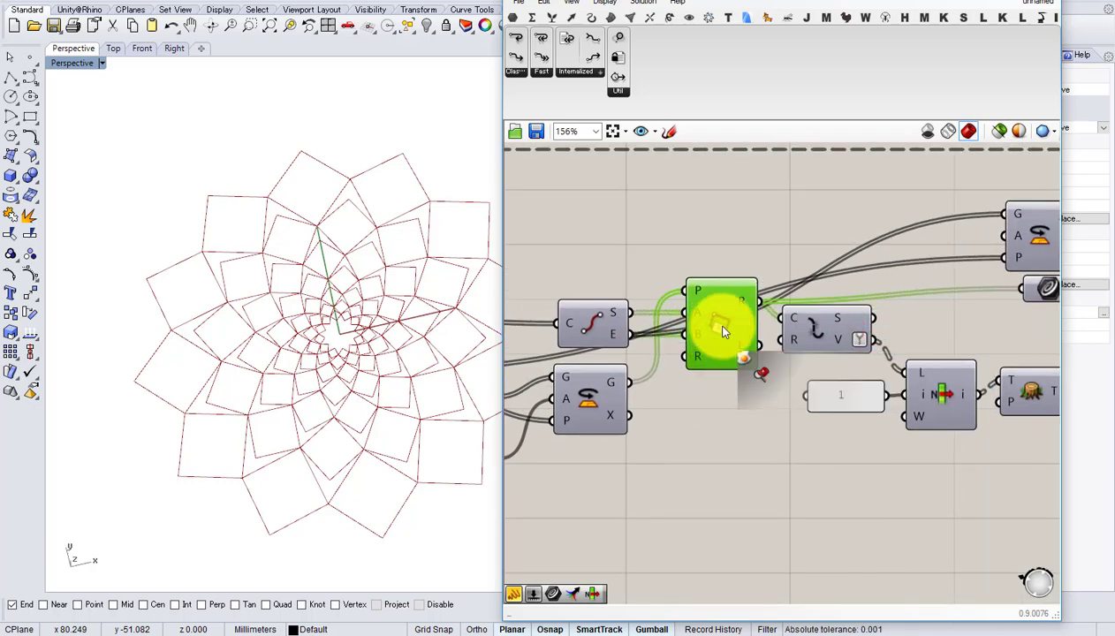
click(744, 307)
- Move the loop's Explode and List Item chain and the rectangle component lower, and shift End Points upward
right_drag(748, 332, 582, 319)
scroll(622, 311, down, 2)
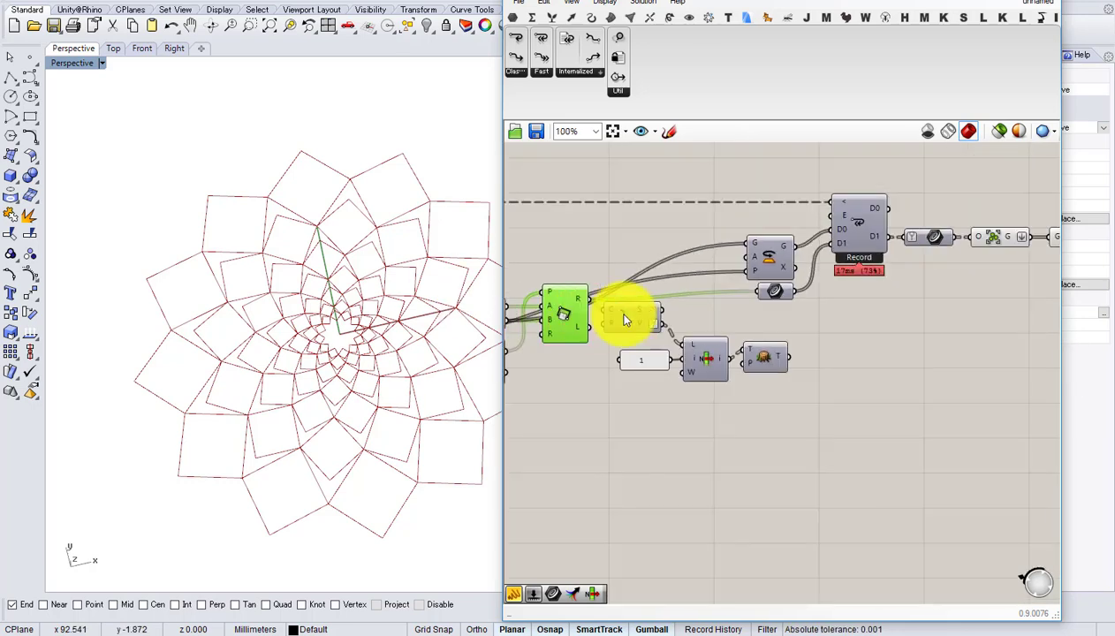
drag(851, 447, 617, 378)
right_drag(545, 318, 652, 363)
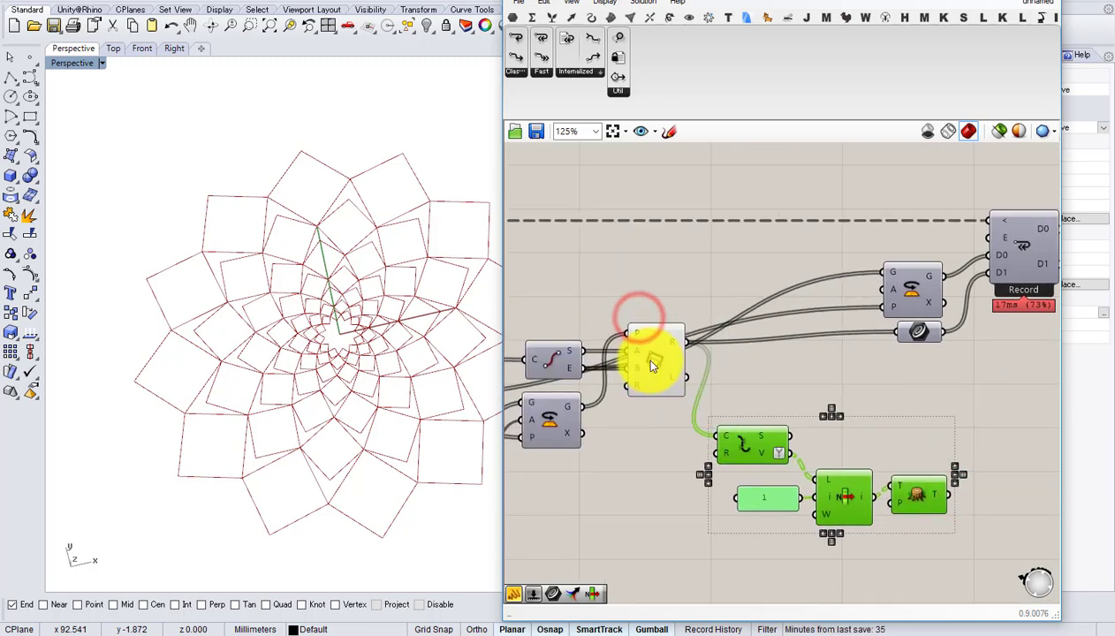
drag(648, 363, 649, 420)
right_drag(569, 374, 587, 370)
drag(586, 369, 580, 334)
- Turn on the preview of the End Points component inside the loop
right_drag(604, 341, 701, 329)
scroll(701, 330, down, 1)
scroll(699, 331, up, 3)
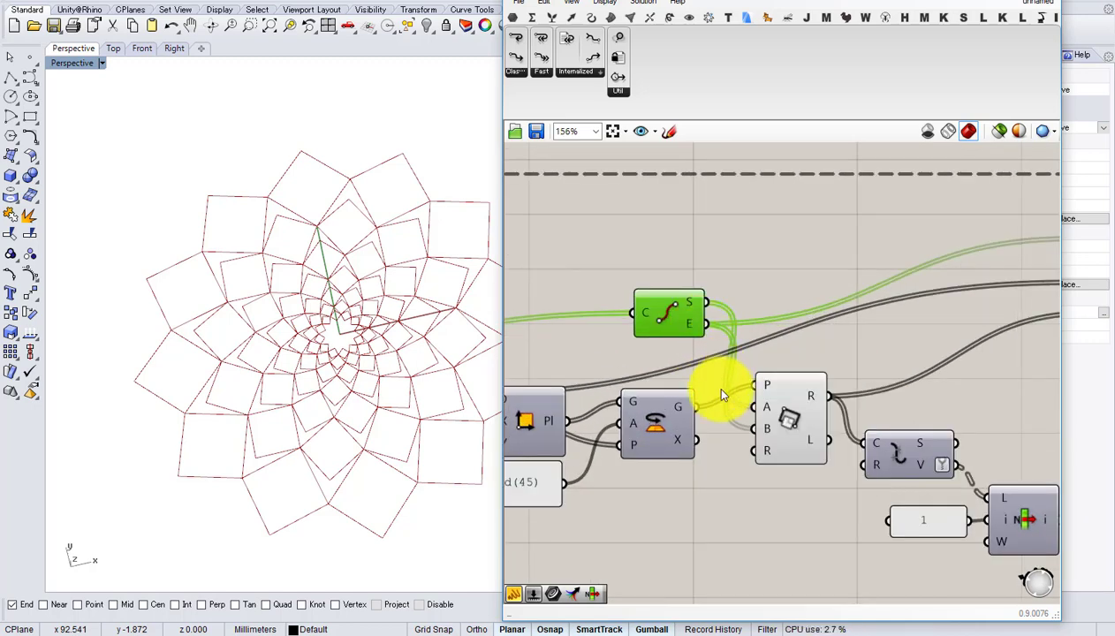
middle_click(666, 328)
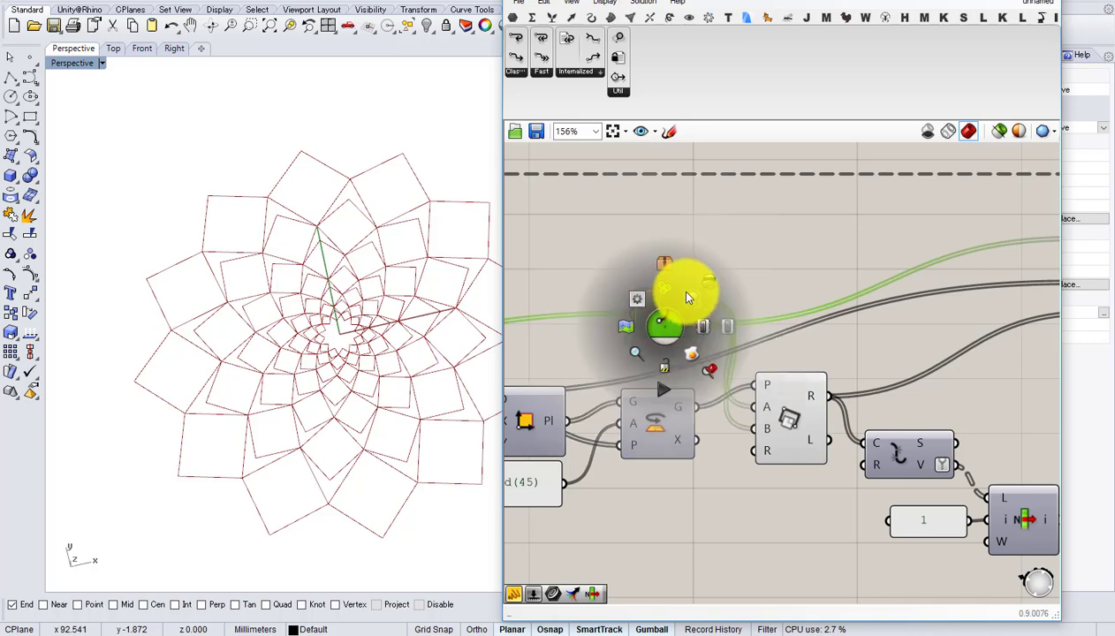
click(692, 299)
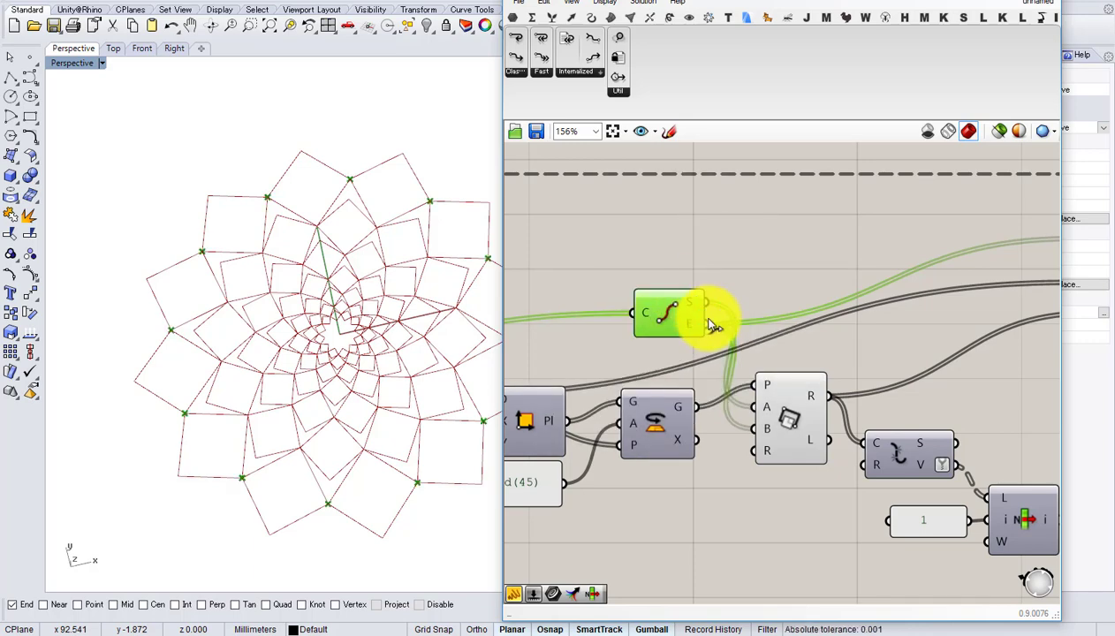
- Move the rectangle component and its Explode chain farther from End Points, and nudge End Points up to free space
scroll(759, 375, down, 3)
drag(904, 475, 726, 371)
drag(746, 385, 817, 453)
scroll(707, 381, up, 2)
drag(637, 363, 733, 406)
right_drag(592, 298, 734, 369)
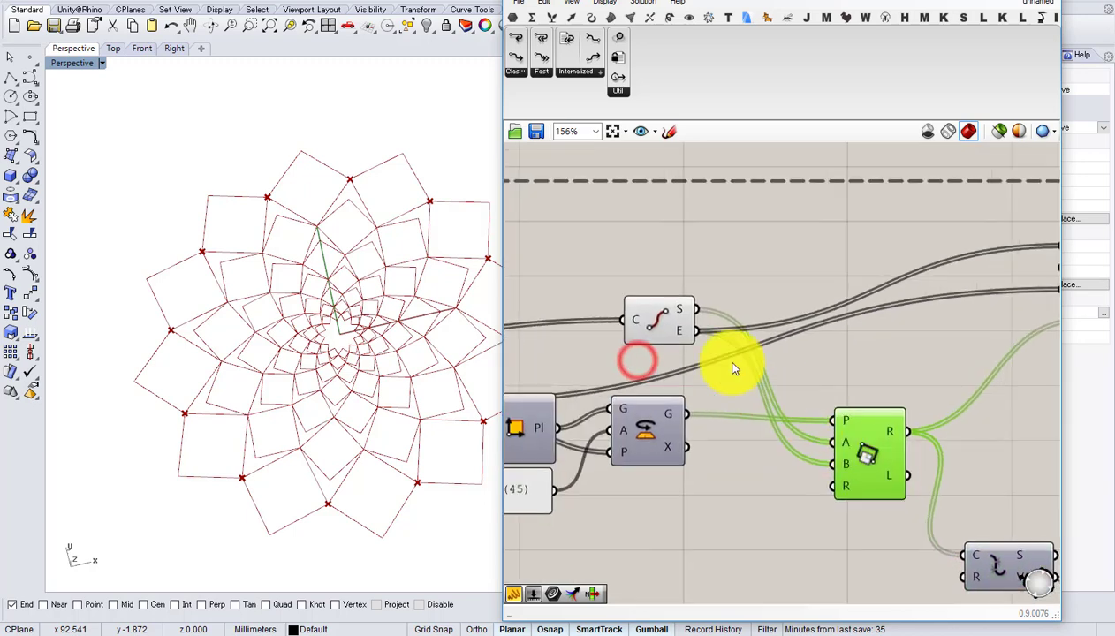
scroll(714, 355, up, 1)
drag(640, 301, 636, 286)
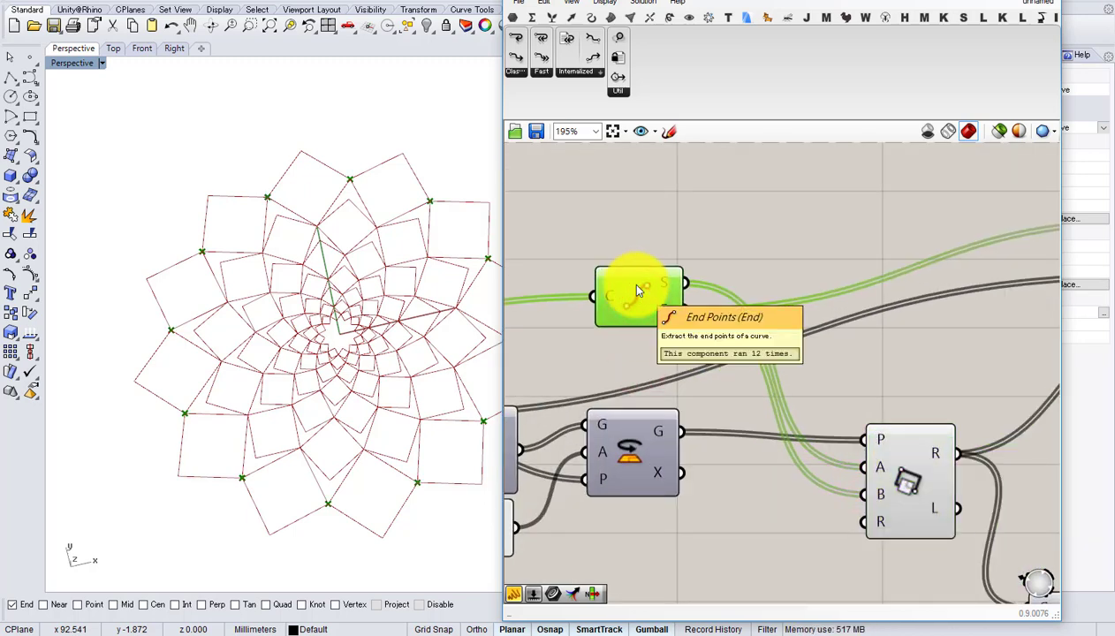
- Add a Merge component and place it beyond End Points, above the rectangle component
double_click(746, 263)
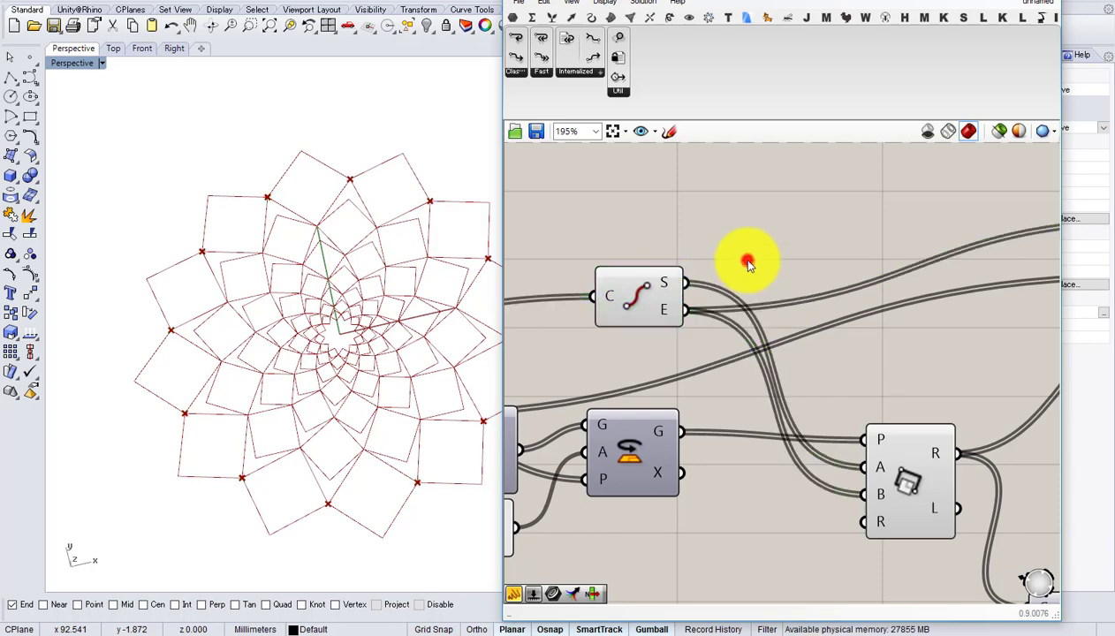
text(merge)
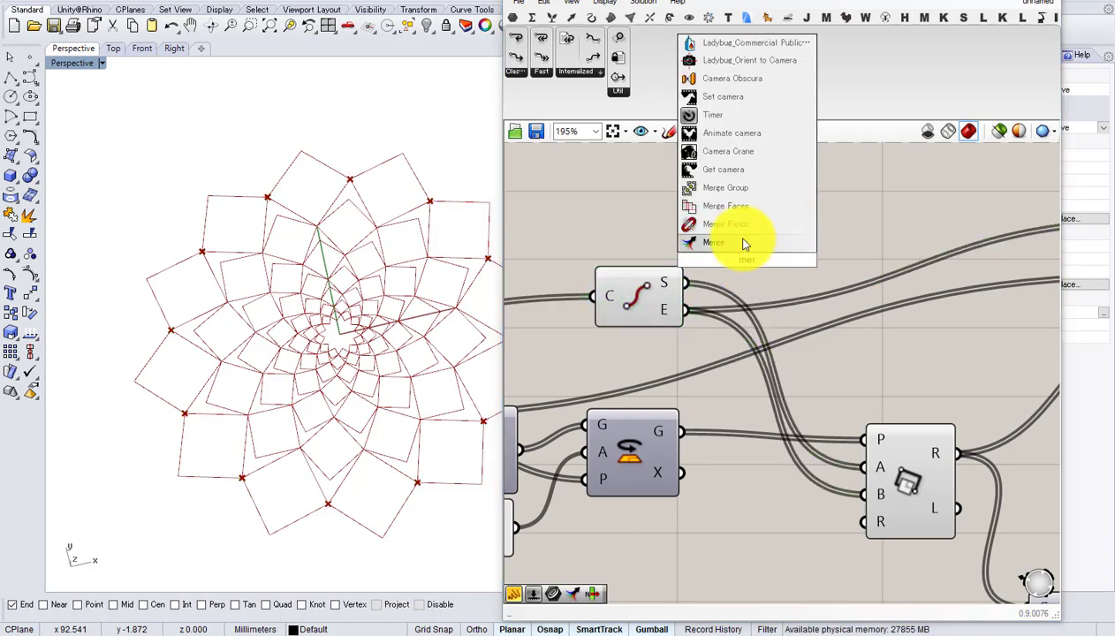
click(744, 241)
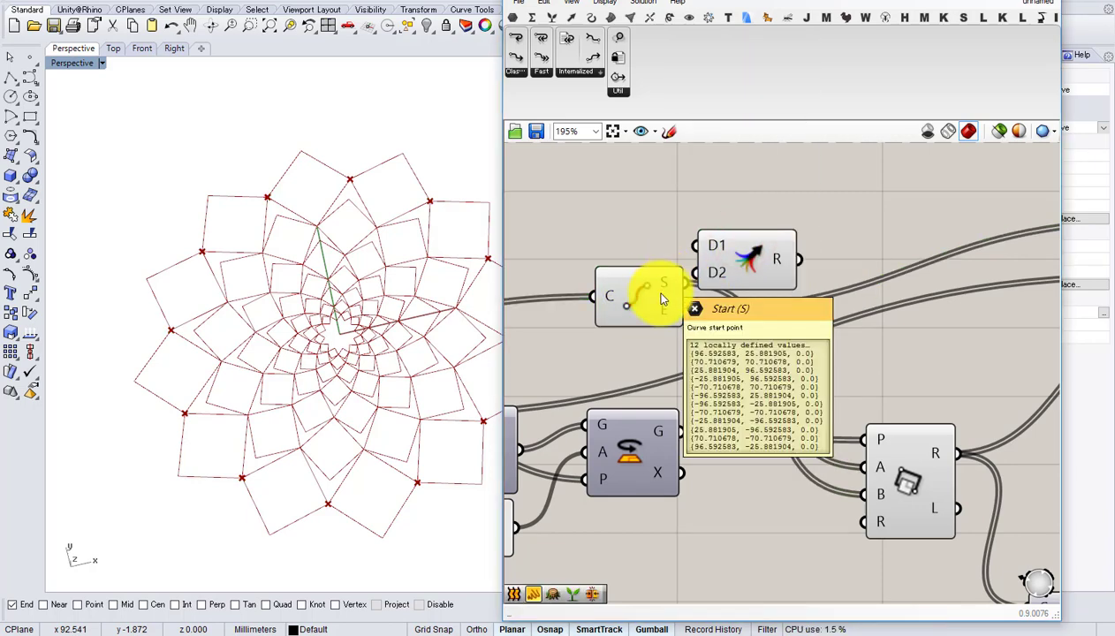
scroll(714, 305, down, 4)
drag(721, 263, 821, 280)
scroll(701, 301, up, 2)
scroll(711, 265, up, 3)
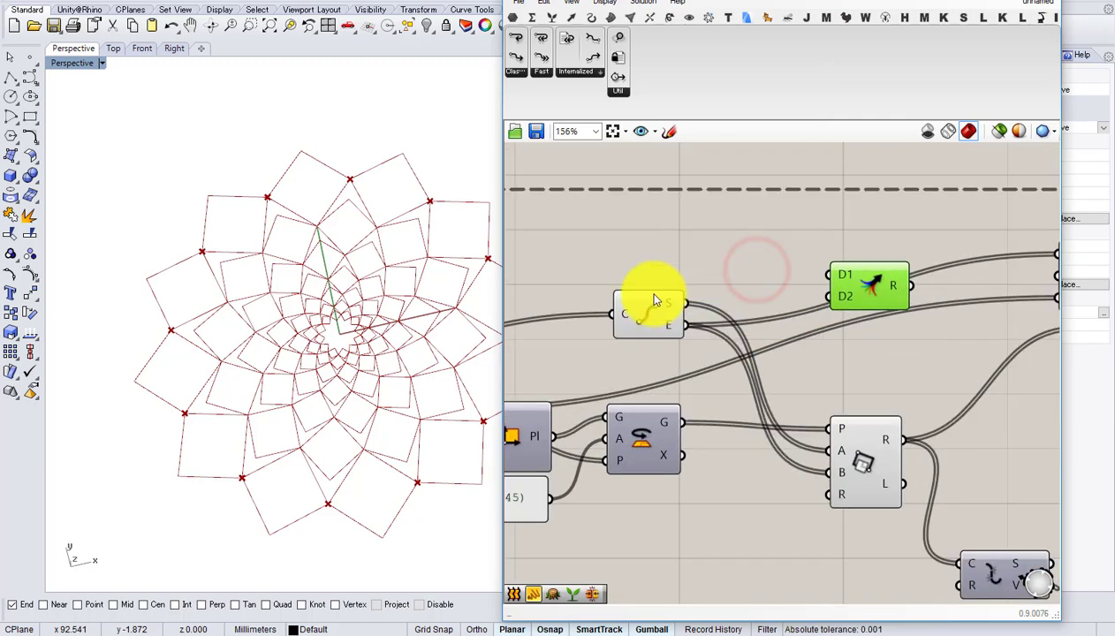
- Reposition the End Points component so it lines up better with the Merge component
scroll(630, 320, down, 2)
click(739, 309)
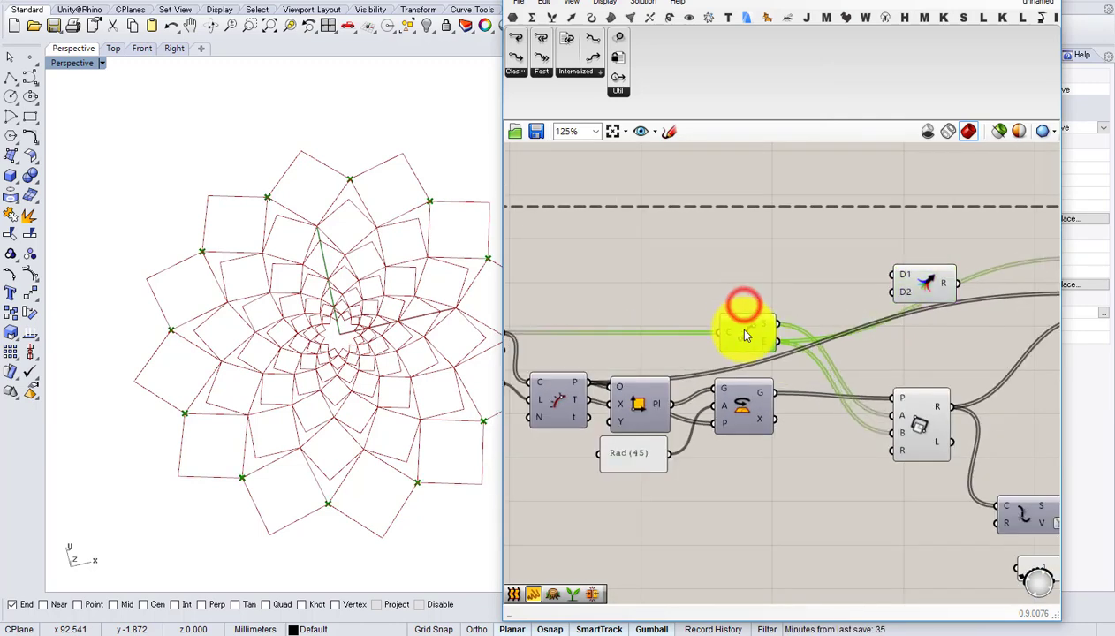
scroll(744, 330, up, 2)
drag(754, 324, 738, 292)
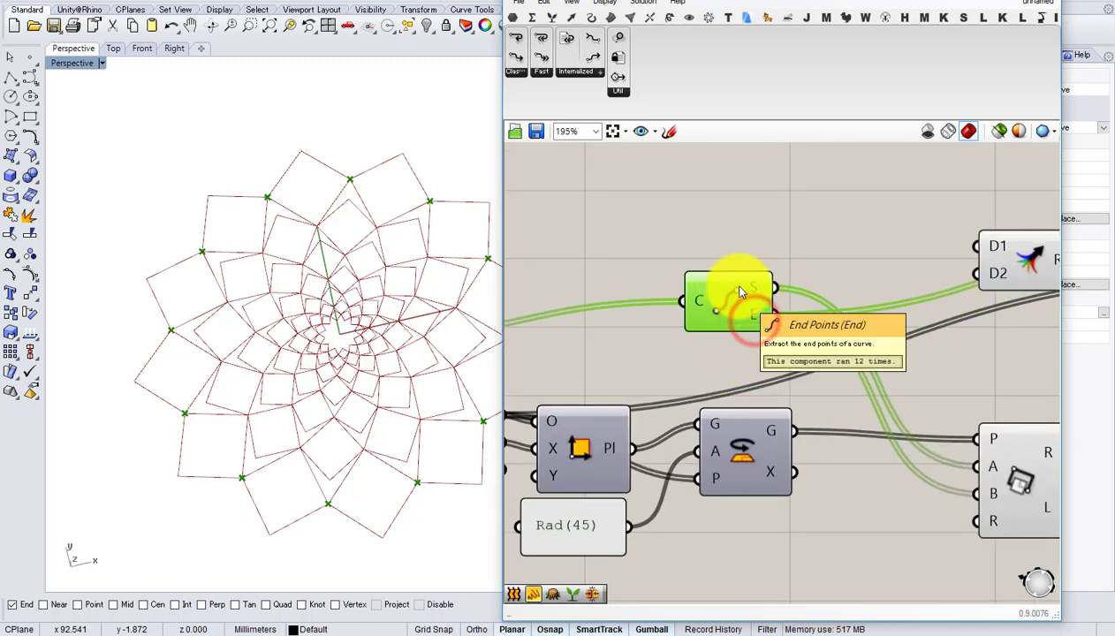
- Shift the End Points component slightly and graft its curve input
right_drag(735, 300, 691, 324)
scroll(886, 315, down, 2)
drag(682, 325, 717, 337)
scroll(717, 337, up, 1)
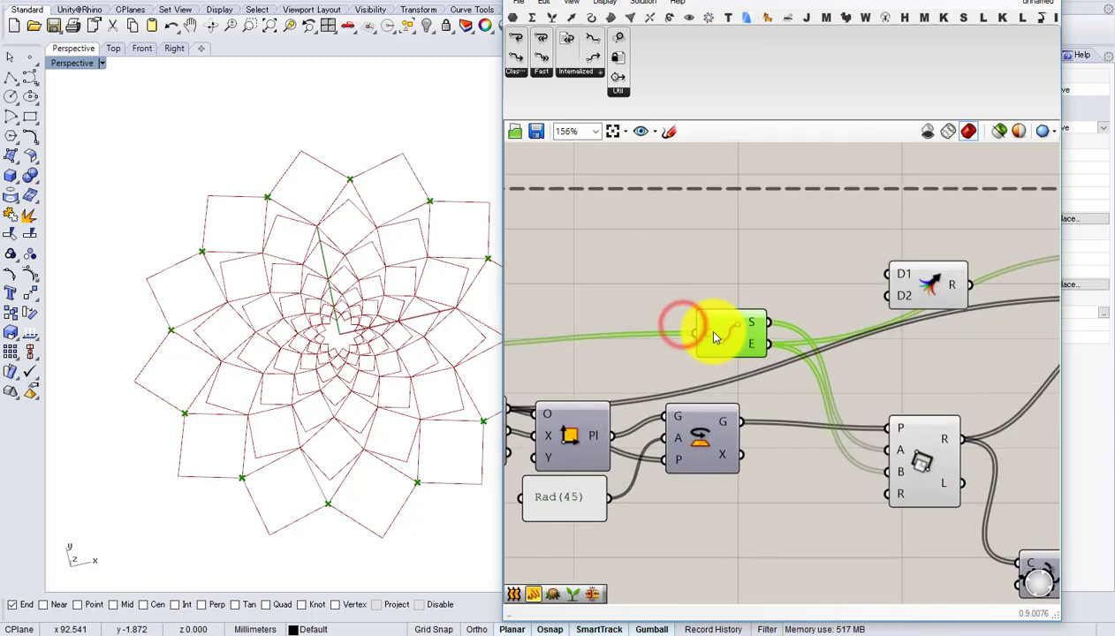
right_click(706, 334)
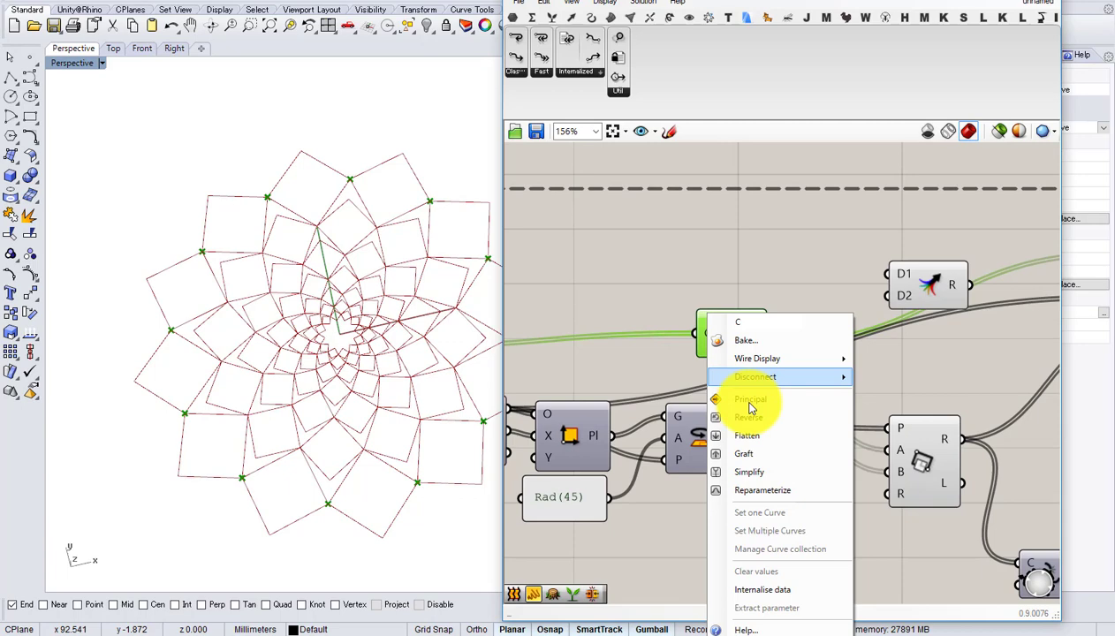
click(750, 453)
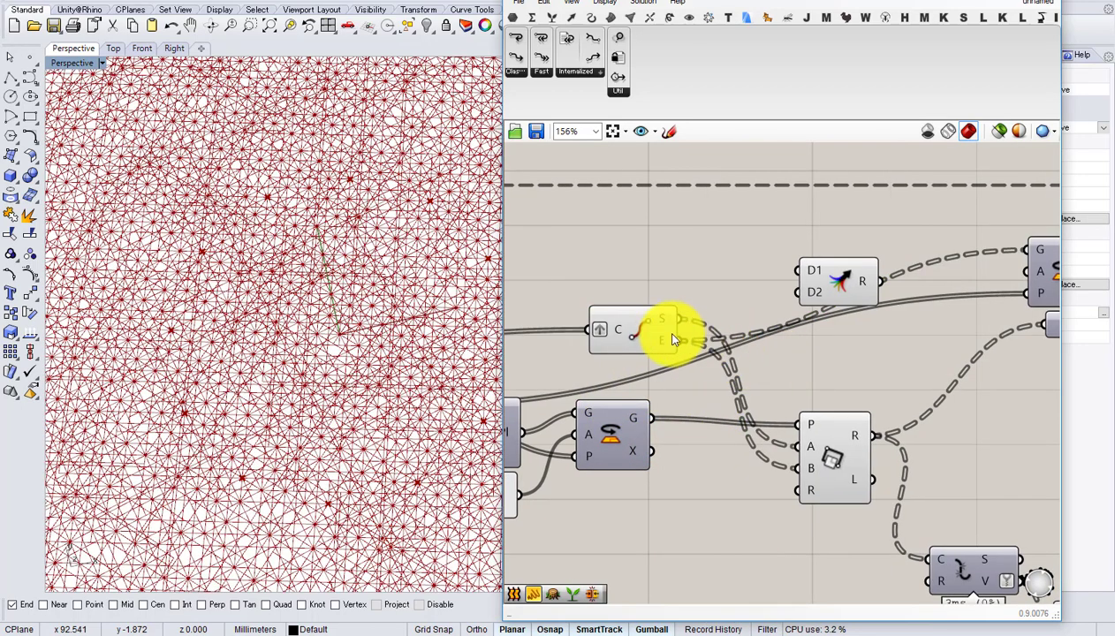
- Set the loop's Iterations slider to 1
right_drag(690, 330, 774, 319)
scroll(765, 321, down, 2)
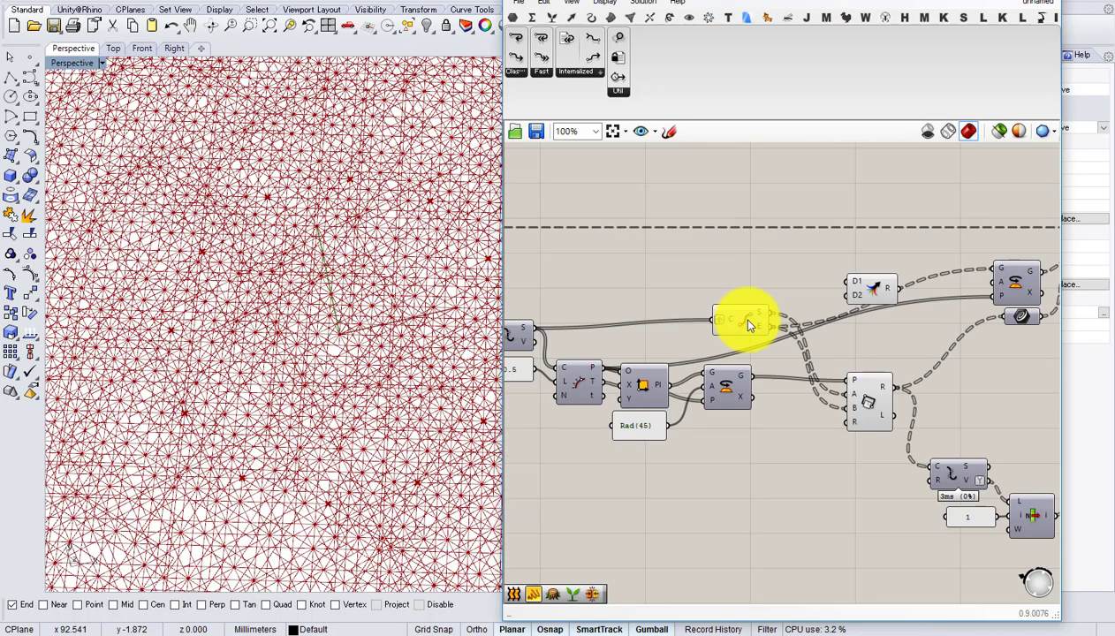
right_drag(847, 321, 715, 332)
right_drag(568, 324, 1060, 343)
scroll(673, 258, up, 3)
click(678, 247)
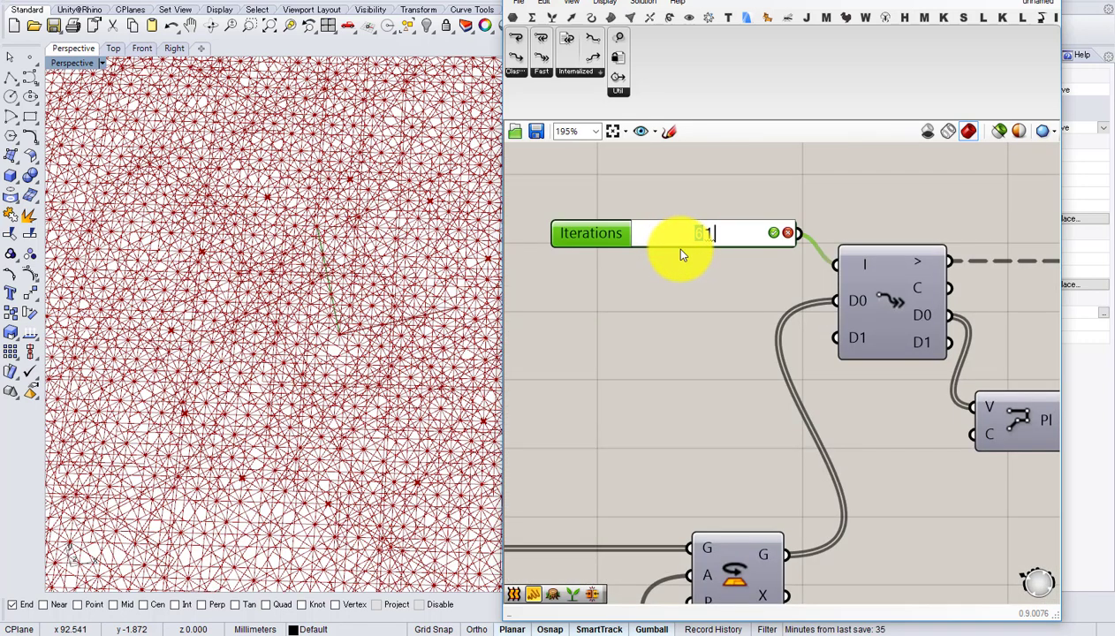
text(1)
key(Return)
- Wire the start and end outputs of End Points into Merge inputs D1 and D2, and simplify the Merge result
right_drag(866, 329, 707, 303)
scroll(707, 304, down, 5)
scroll(739, 341, up, 4)
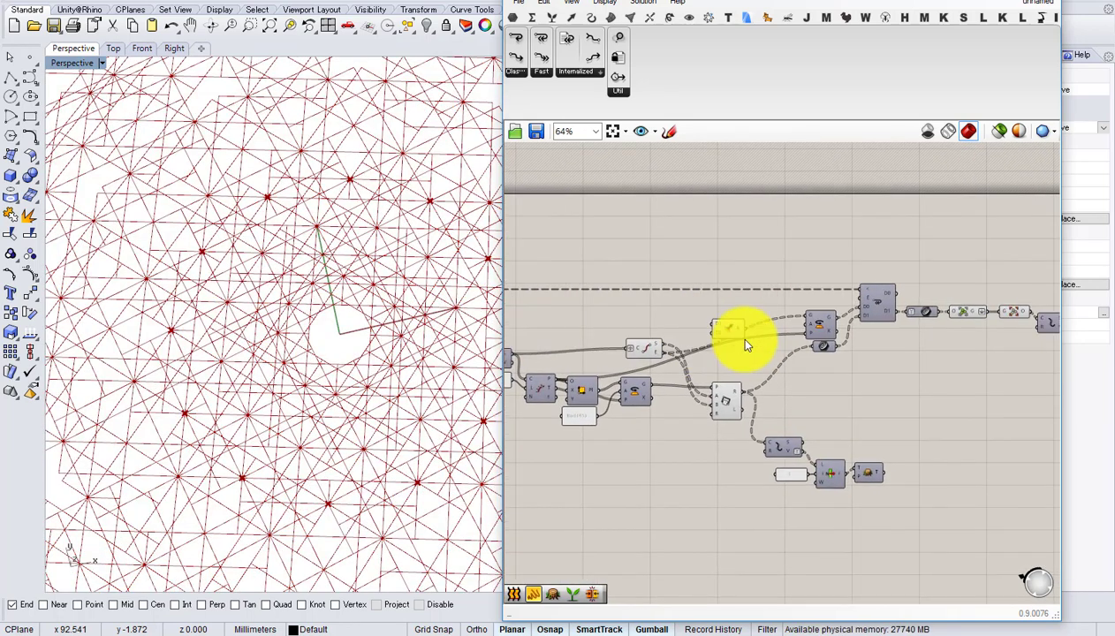
scroll(639, 369, up, 1)
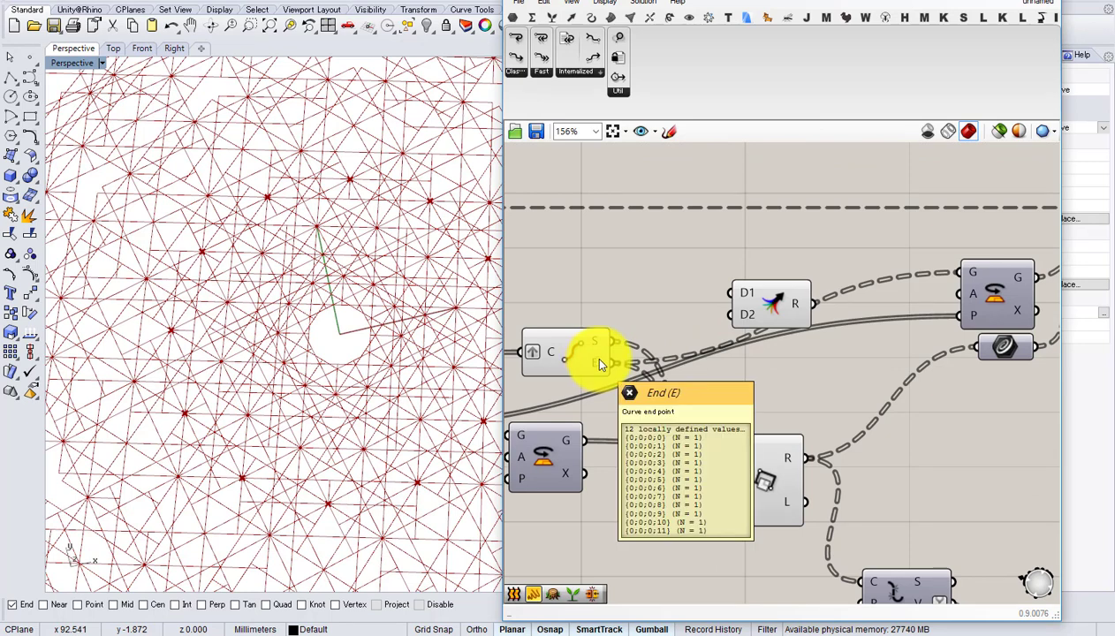
drag(614, 341, 723, 290)
drag(605, 364, 681, 327)
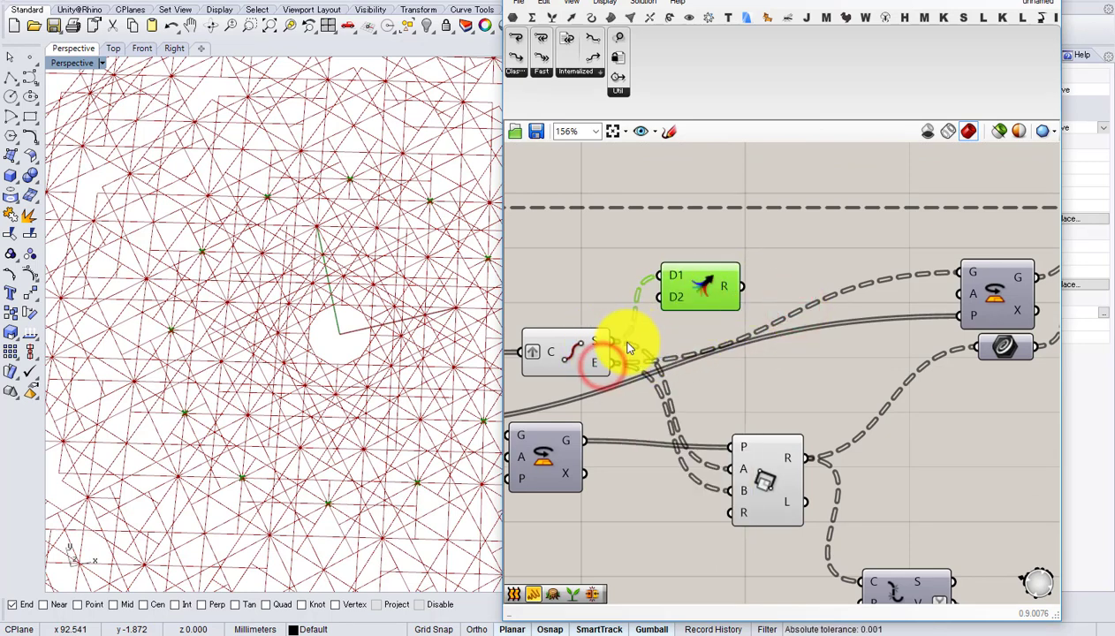
right_click(732, 292)
click(783, 387)
- Simplify the E output of End Points and rearrange End Points and Merge around their new wires
scroll(704, 291, down, 3)
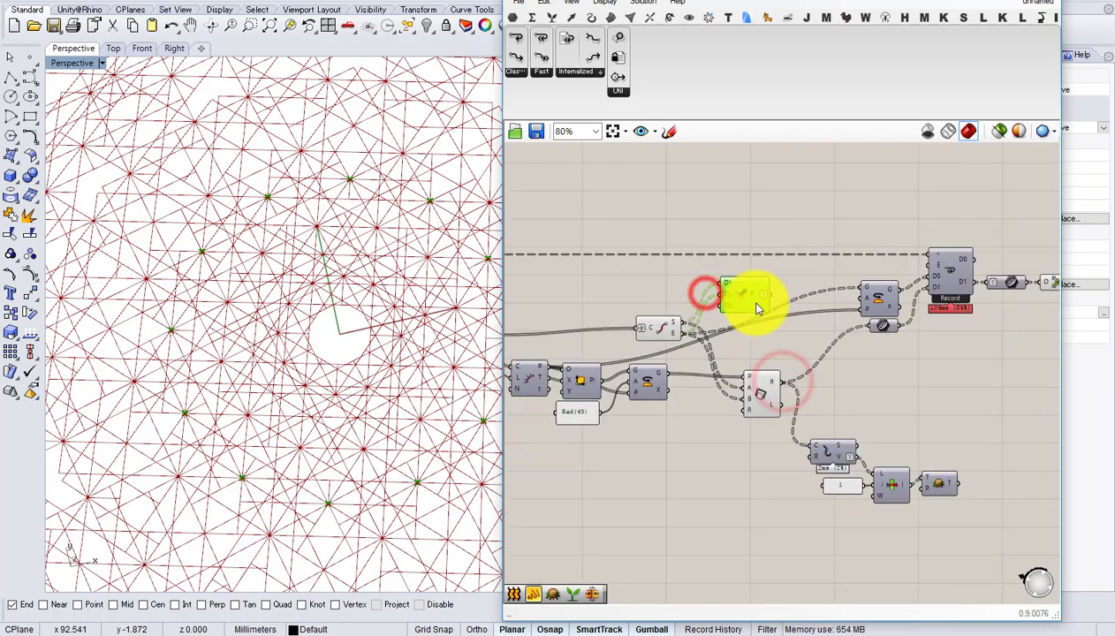
scroll(698, 314, up, 2)
drag(640, 336, 622, 322)
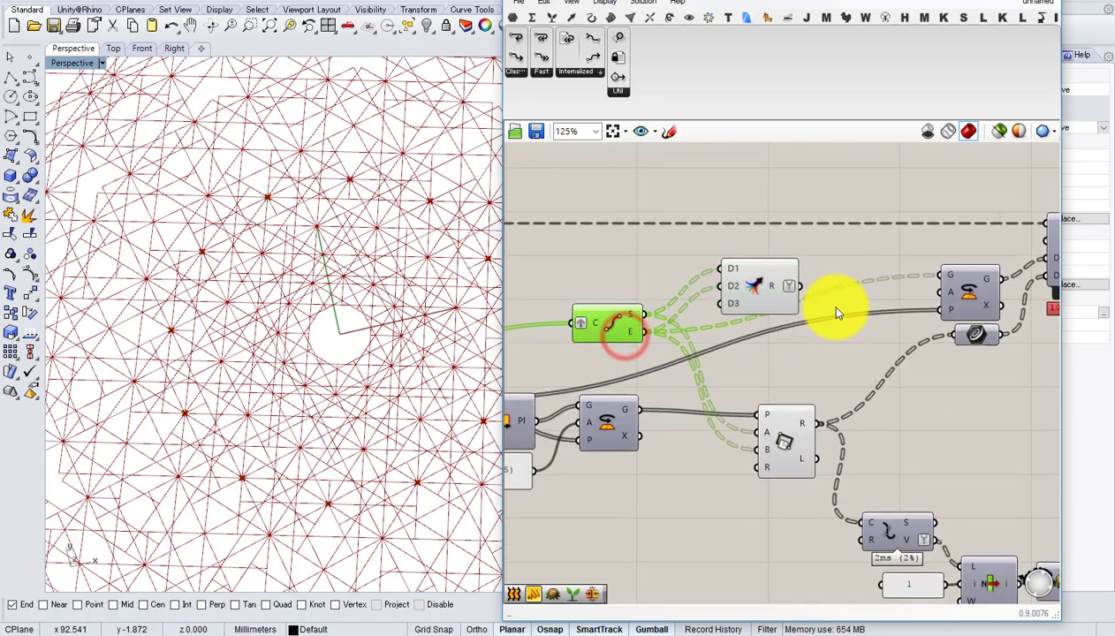
drag(746, 287, 716, 241)
mouse_move(632, 336)
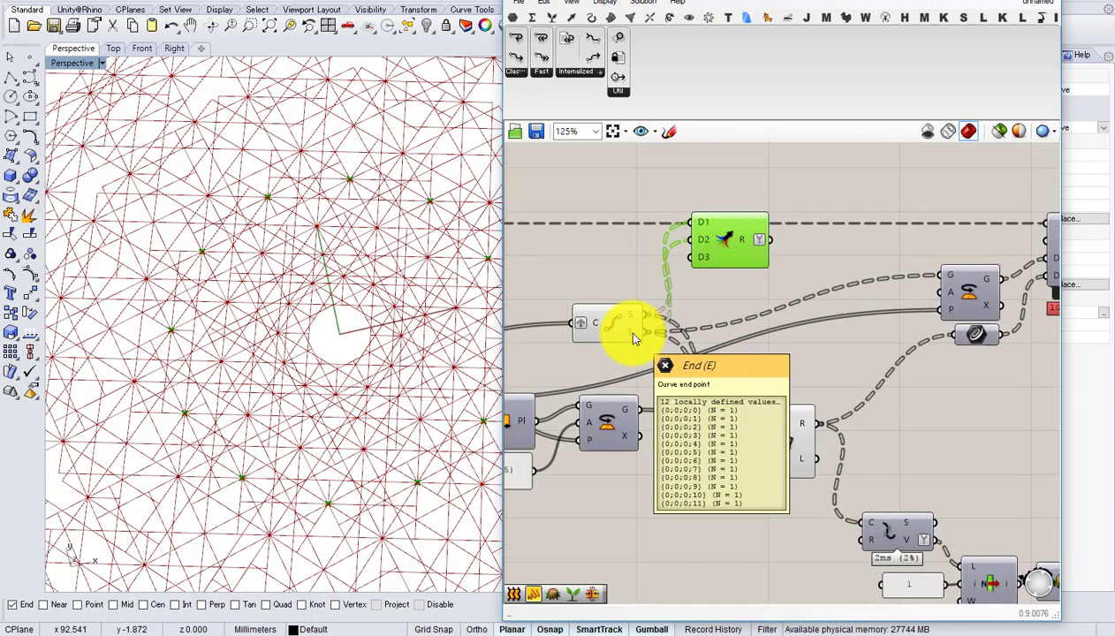
right_click(633, 334)
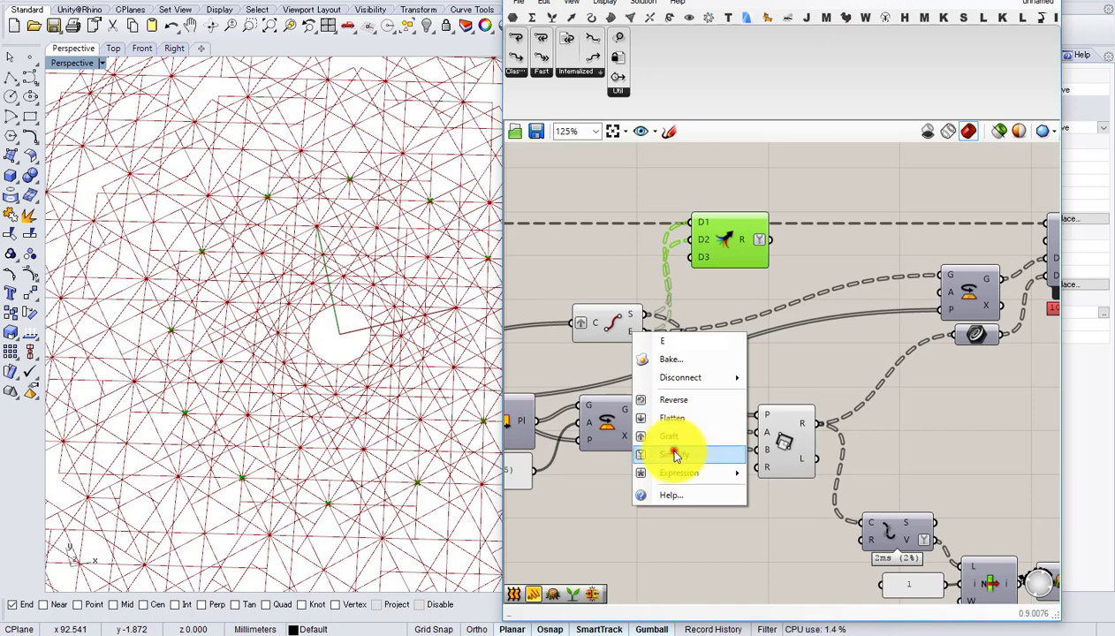
click(675, 456)
click(839, 316)
drag(602, 323, 542, 318)
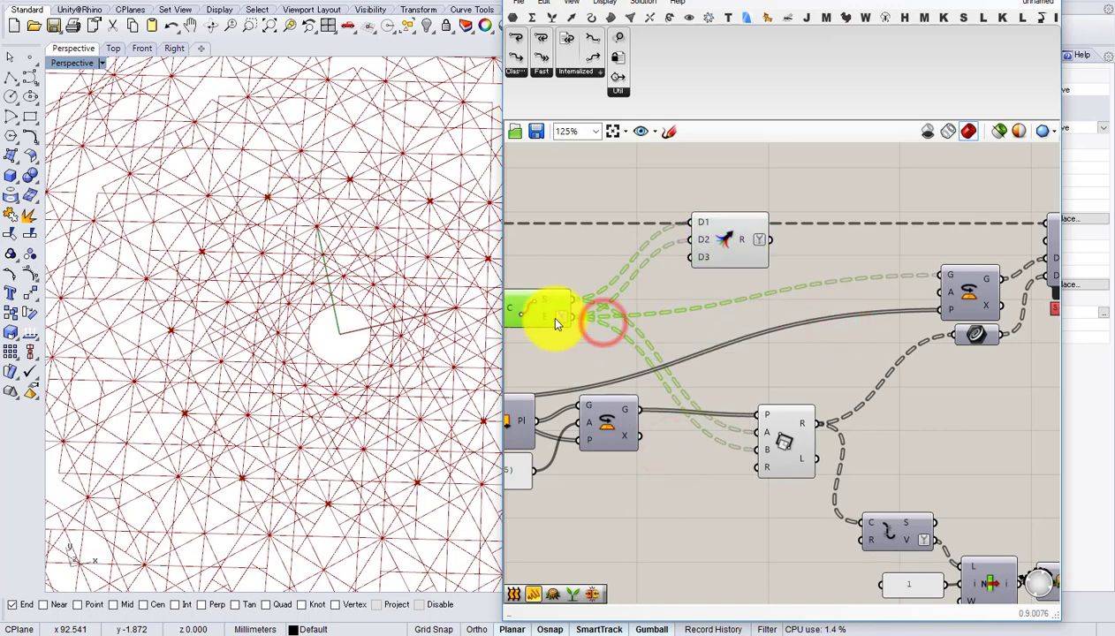
drag(729, 248, 695, 252)
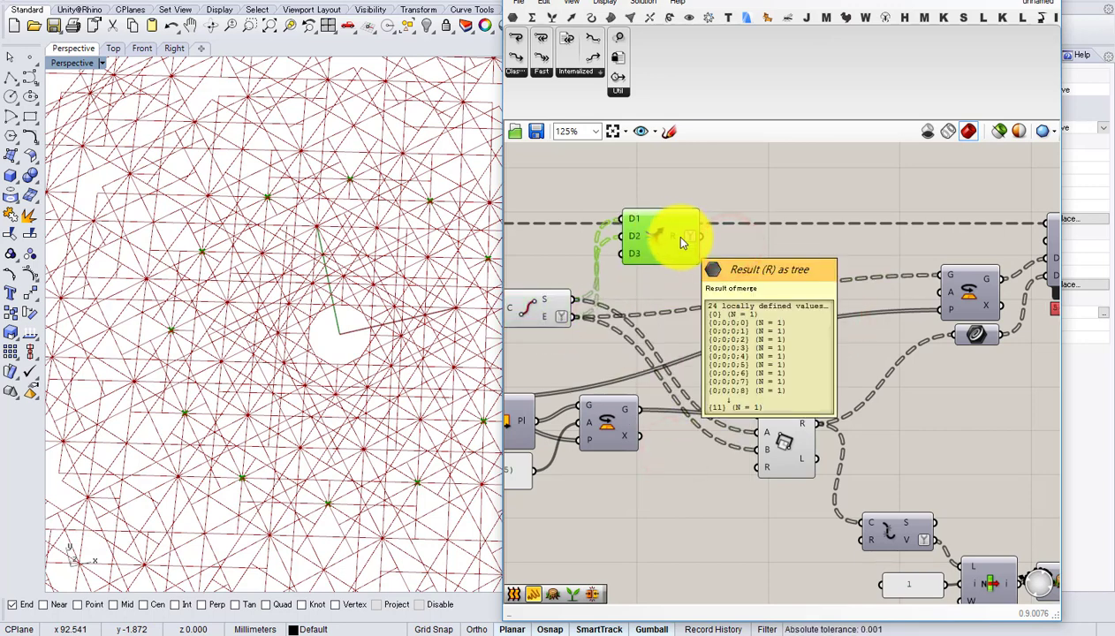
- Simplify the S output of End Points and reposition Merge just above and beyond it
right_click(682, 238)
click(625, 271)
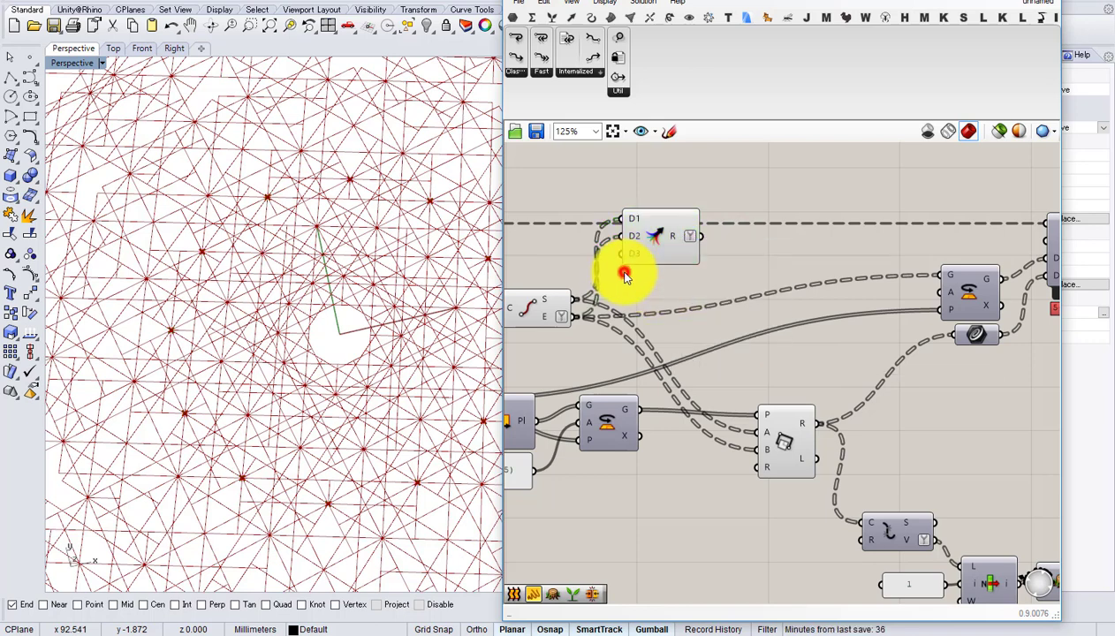
right_drag(625, 272, 739, 294)
drag(653, 331, 644, 339)
mouse_move(645, 348)
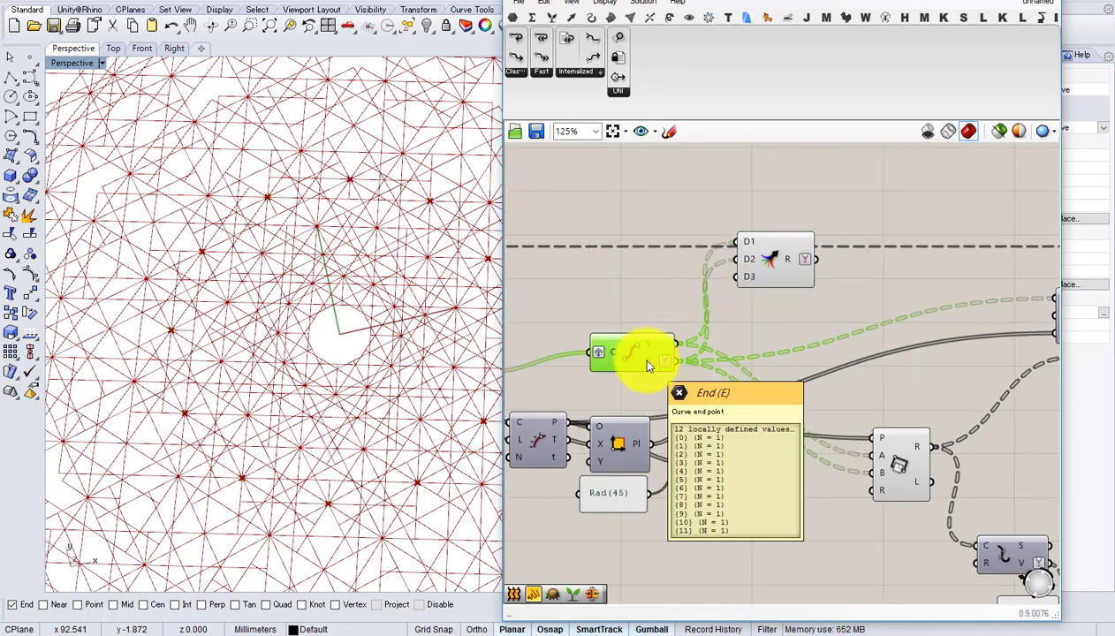
right_click(650, 344)
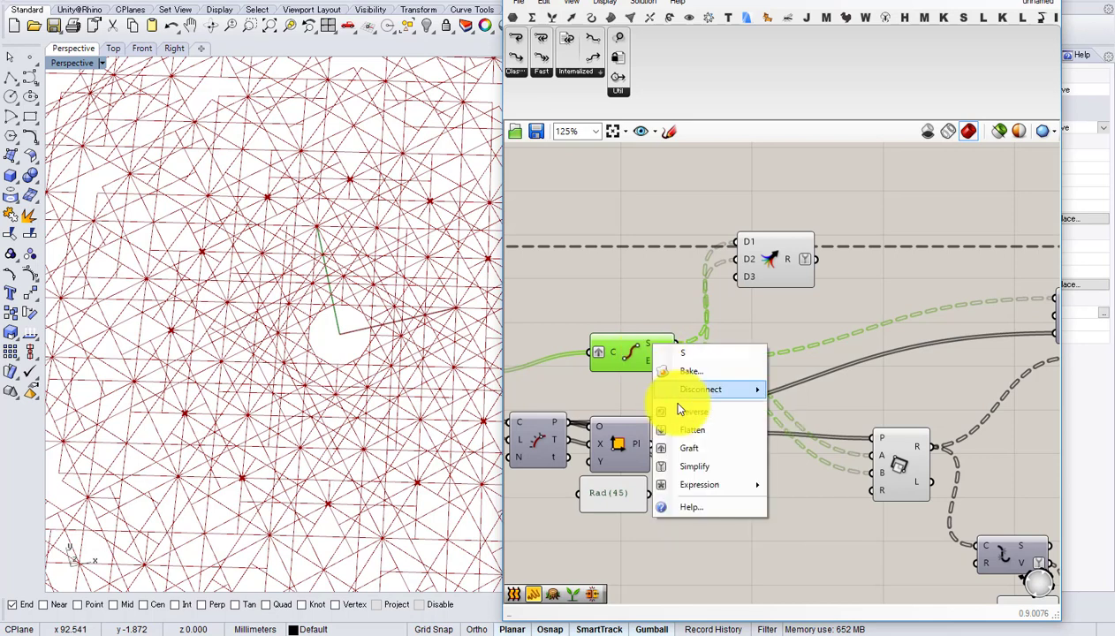
click(692, 476)
drag(761, 269, 765, 292)
right_drag(760, 288, 722, 302)
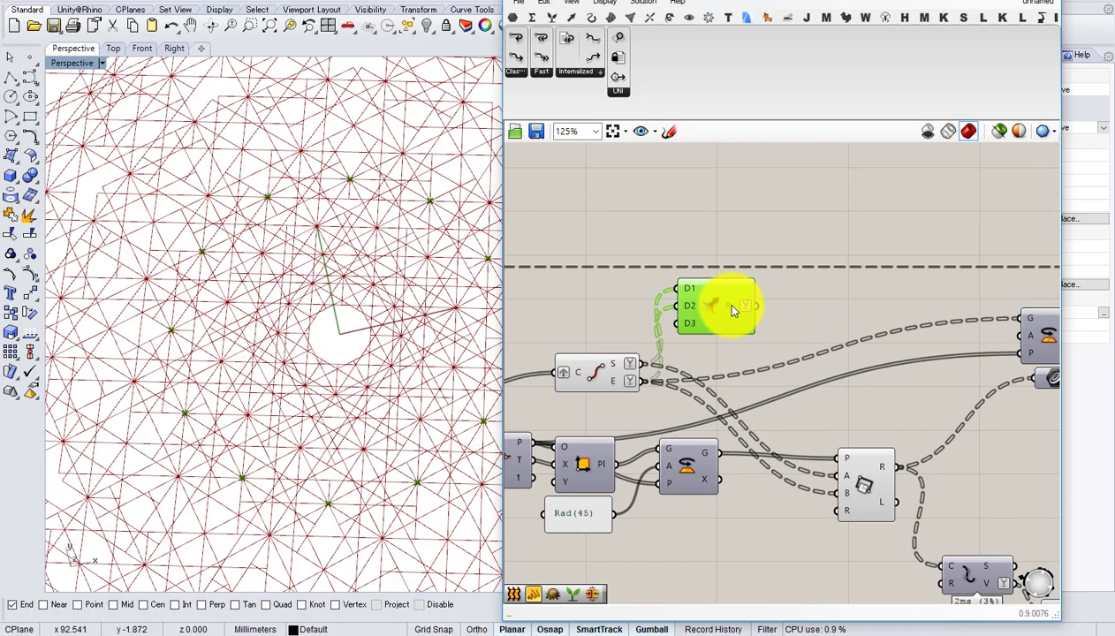
drag(722, 303, 730, 303)
- Add a Rotate transform component after Merge, and move Merge and End Points to make room for it
double_click(834, 329)
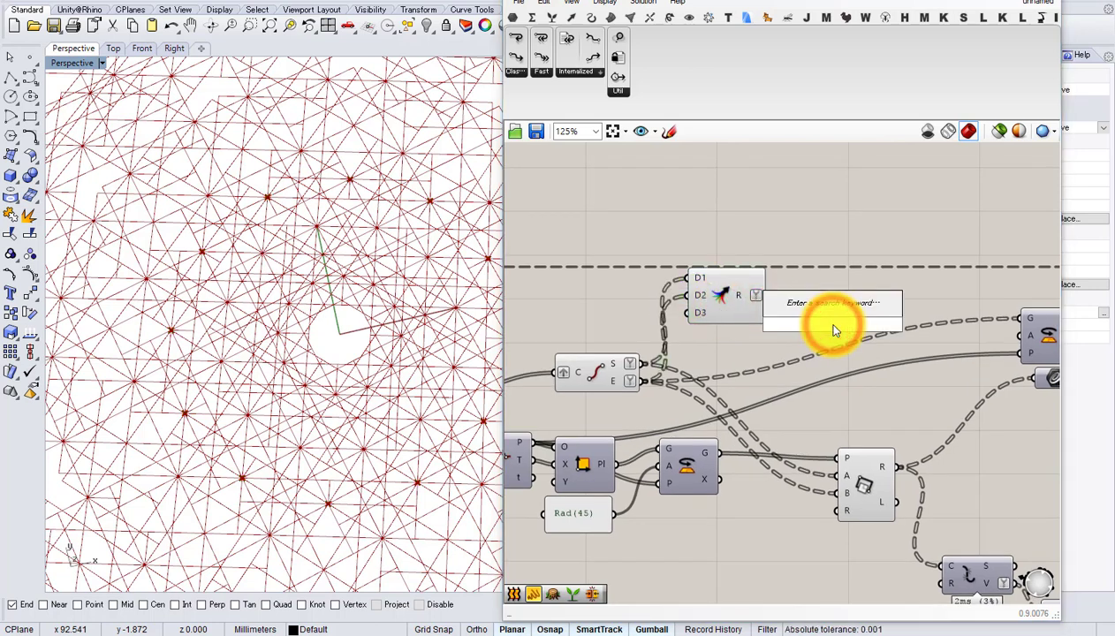
text(ro)
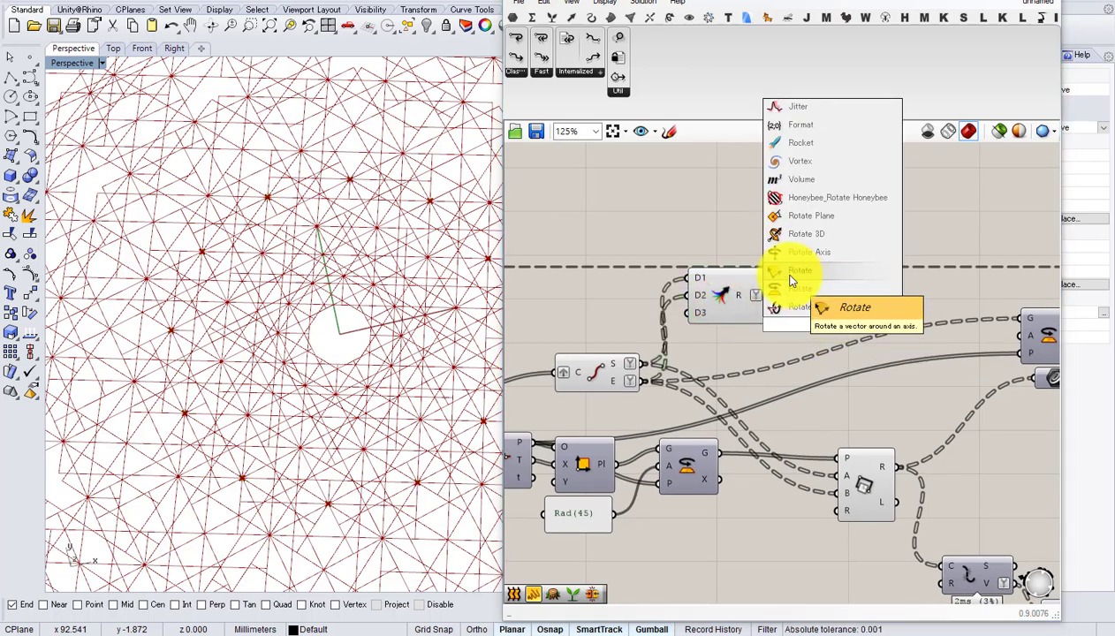
click(795, 289)
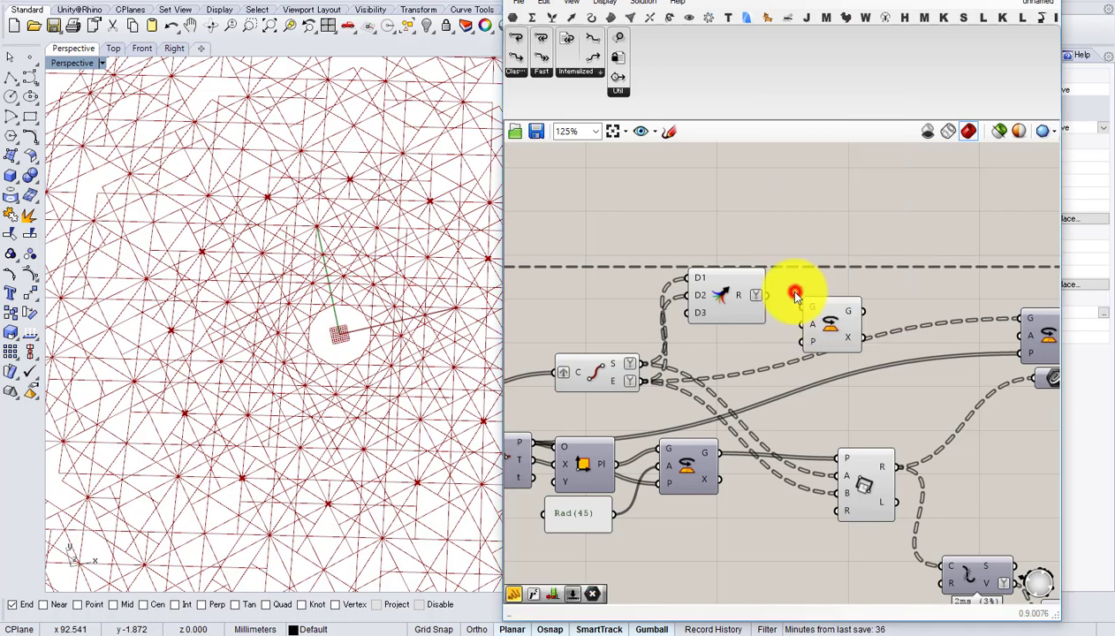
drag(730, 295, 716, 302)
drag(732, 257, 731, 253)
right_drag(683, 337, 840, 296)
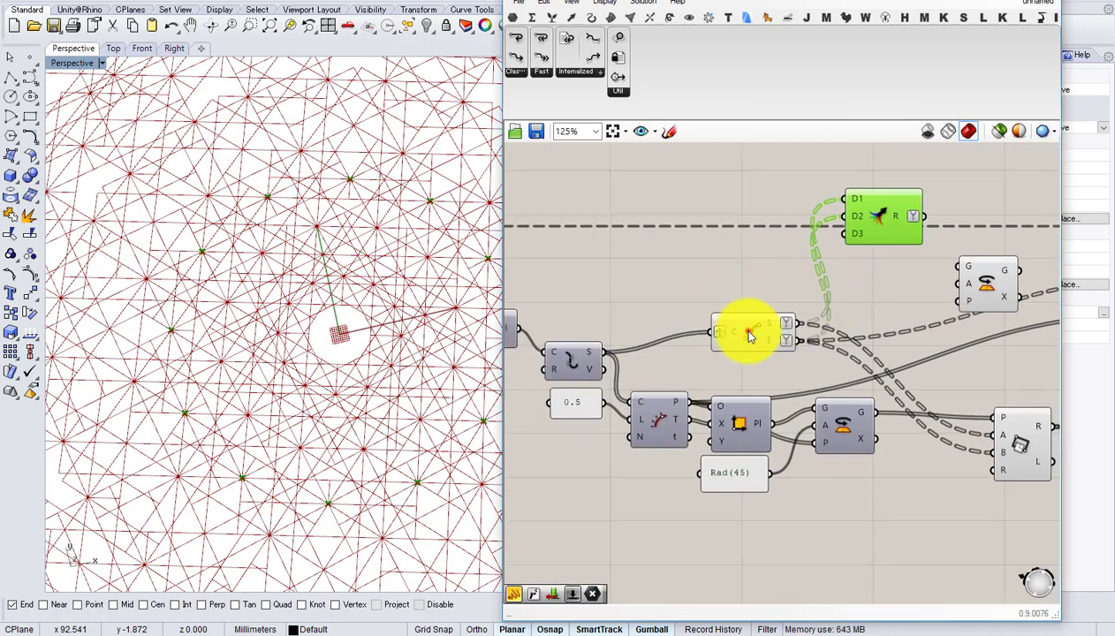
drag(749, 335, 713, 308)
- Connect the curve evaluation's P output to the new Rotate's plane input and the Merge result to its geometry input
right_drag(678, 402, 652, 427)
click(631, 439)
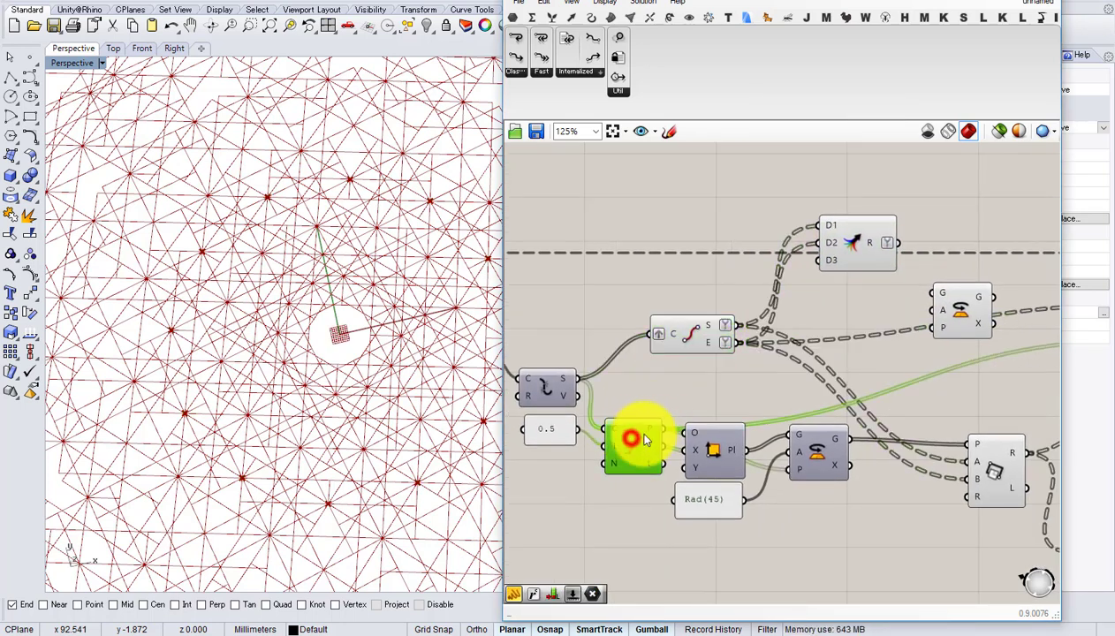
drag(687, 422, 934, 322)
click(960, 319)
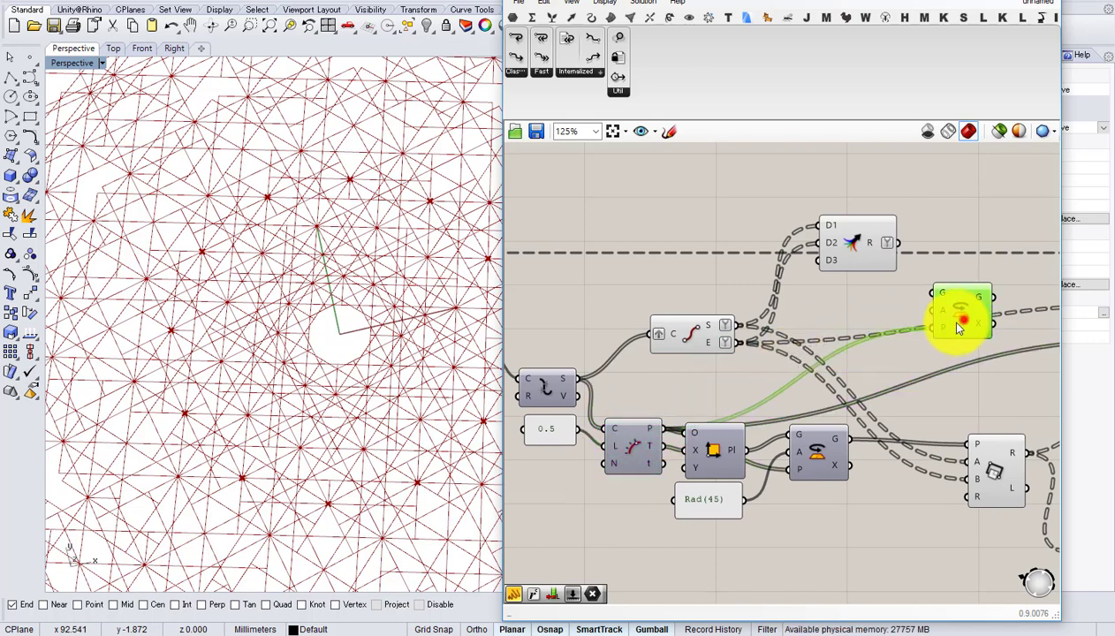
drag(849, 242, 943, 307)
right_drag(930, 303, 711, 295)
scroll(782, 303, down, 2)
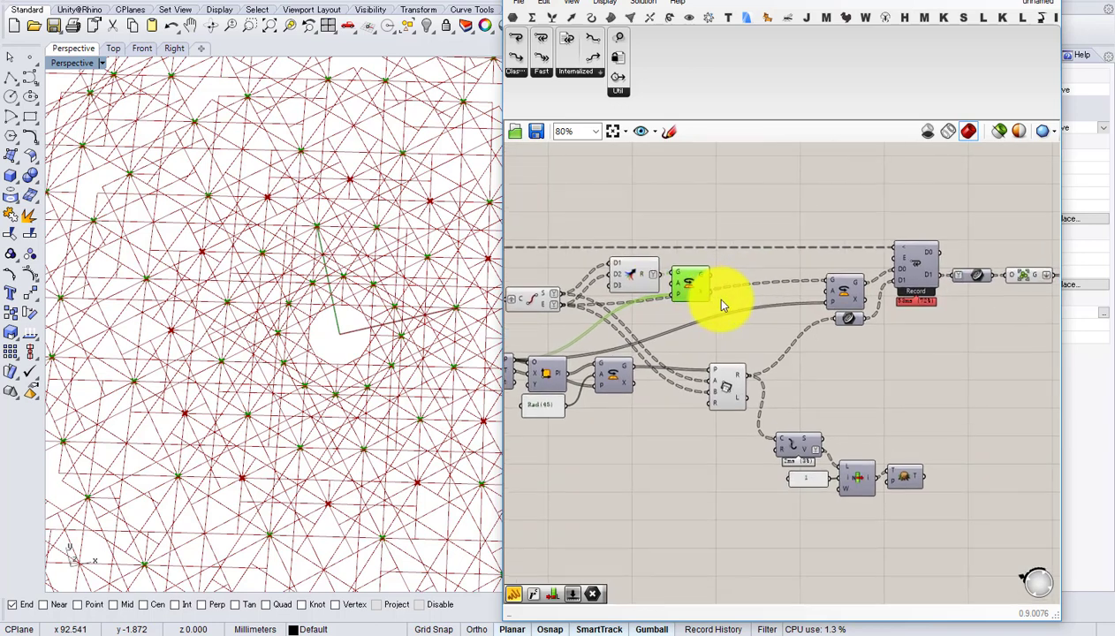
scroll(742, 293, up, 1)
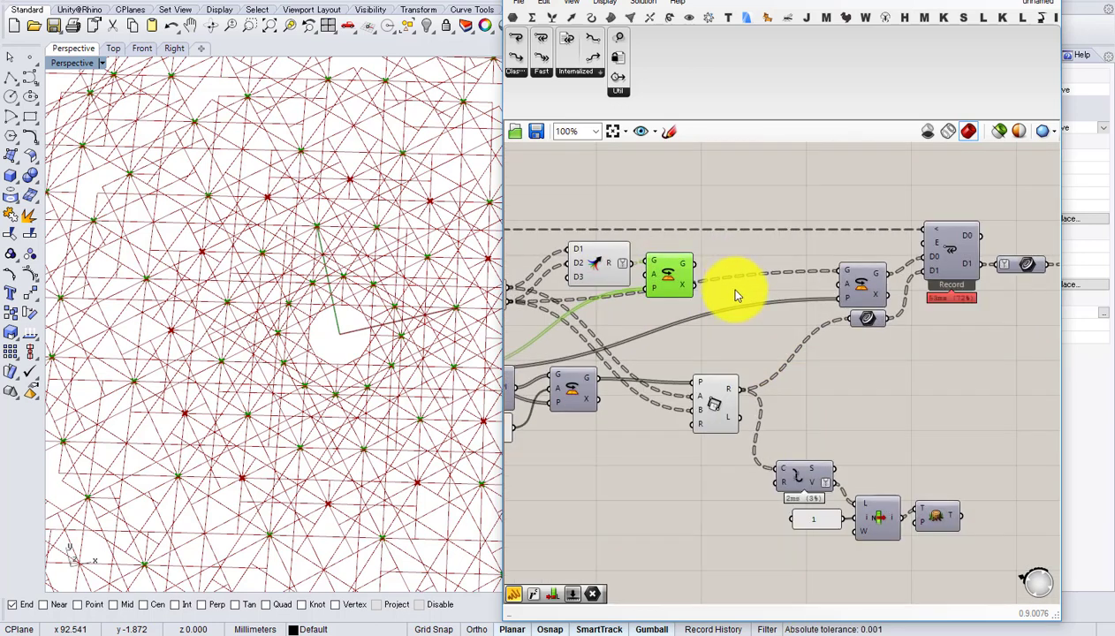
- Turn off the preview of the components that follow the loop end
right_drag(880, 310, 658, 320)
click(916, 358)
drag(962, 373, 811, 256)
middle_click(812, 374)
click(858, 331)
- Simplify the geometry output of the new Rotate component
right_drag(547, 328, 900, 346)
scroll(717, 325, up, 2)
click(776, 271)
scroll(779, 269, up, 1)
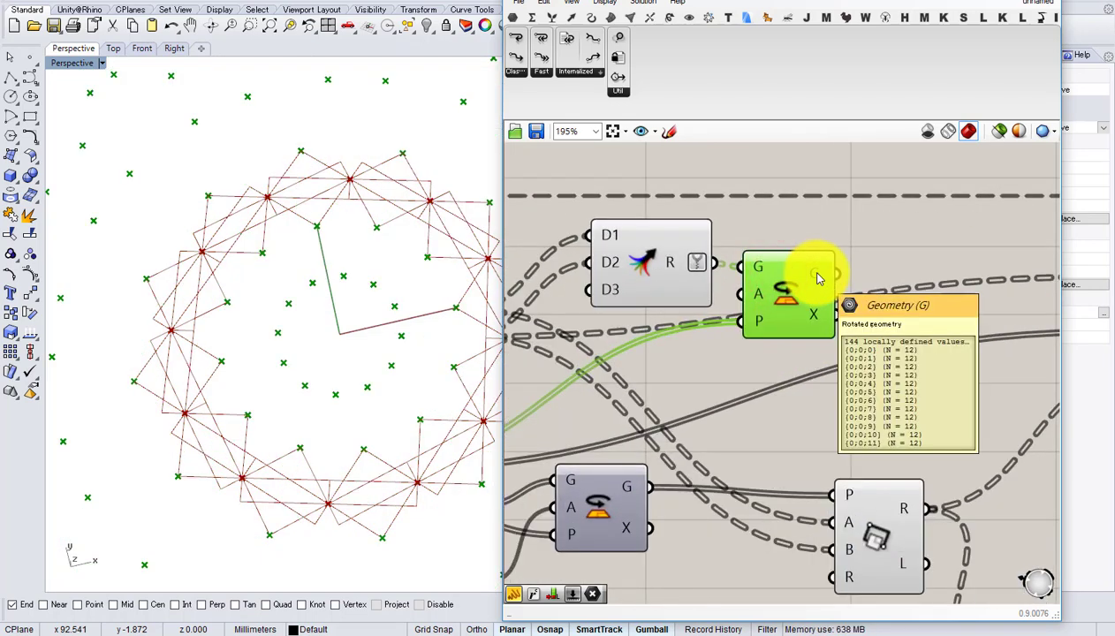
right_click(818, 279)
click(857, 373)
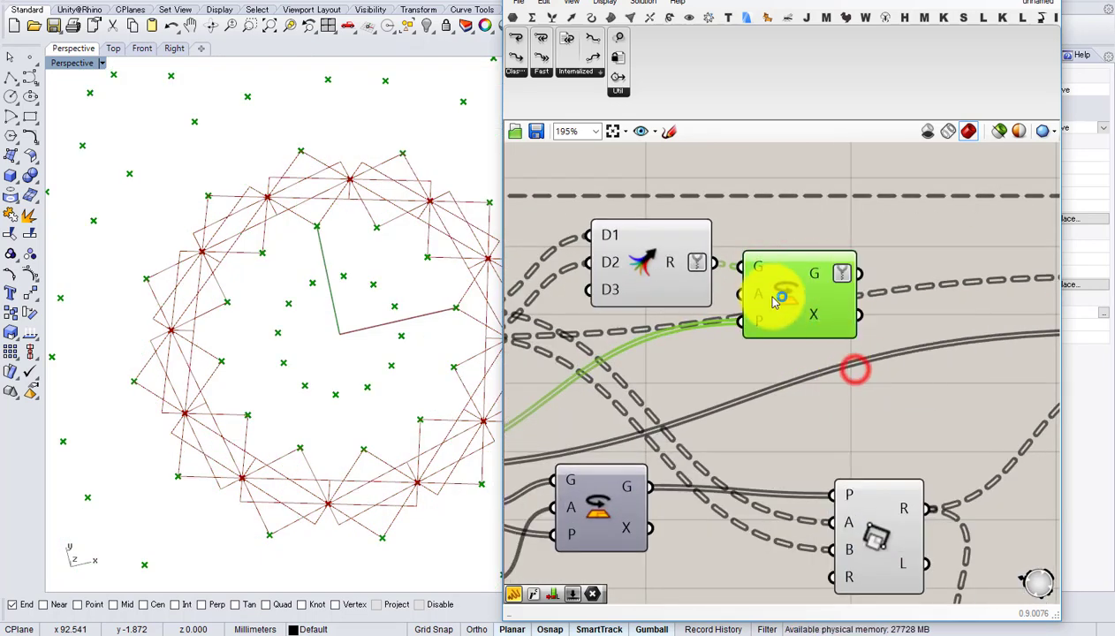
drag(789, 284, 787, 296)
- Compare the Merge result's data tree with Rotate's geometry output, and graft and simplify Rotate's plane input
right_drag(664, 278, 780, 283)
drag(766, 285, 764, 296)
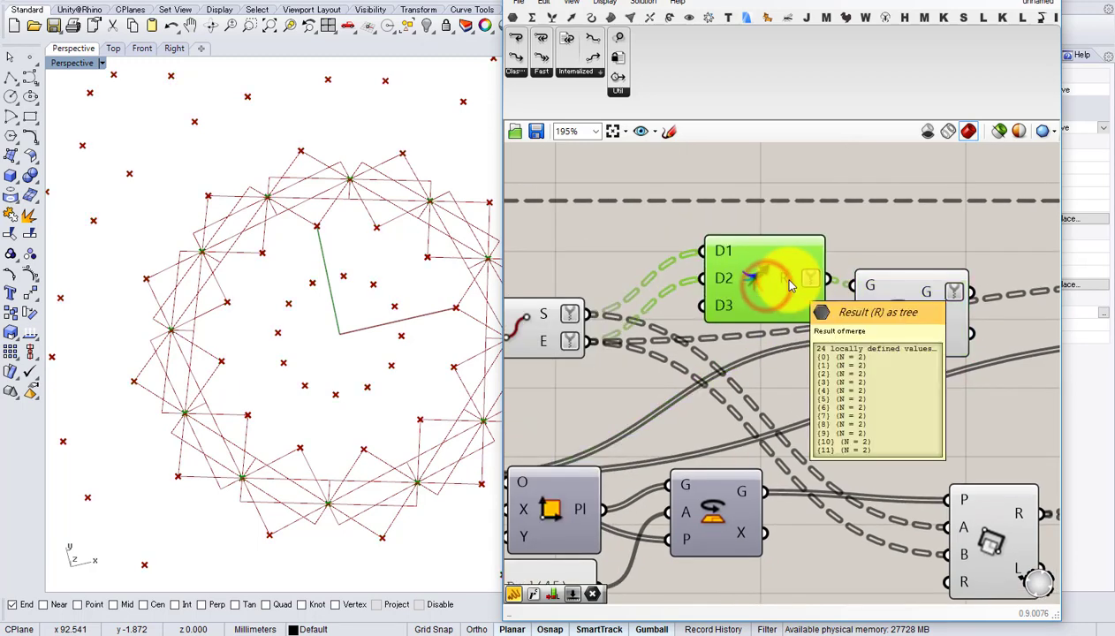
mouse_move(930, 295)
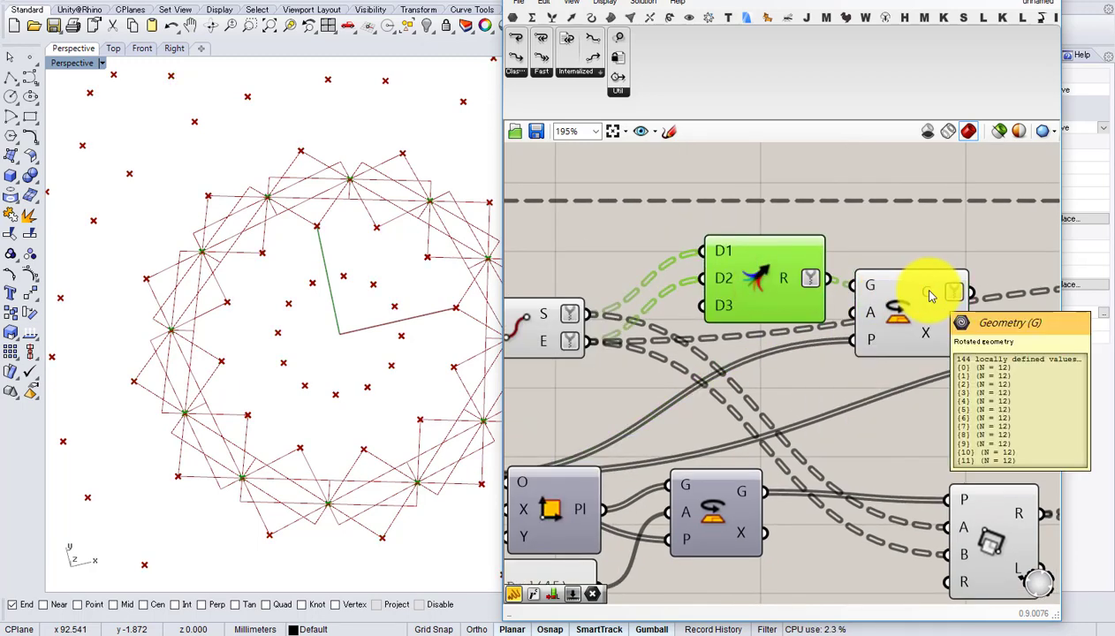
right_drag(598, 402, 796, 341)
scroll(796, 341, down, 1)
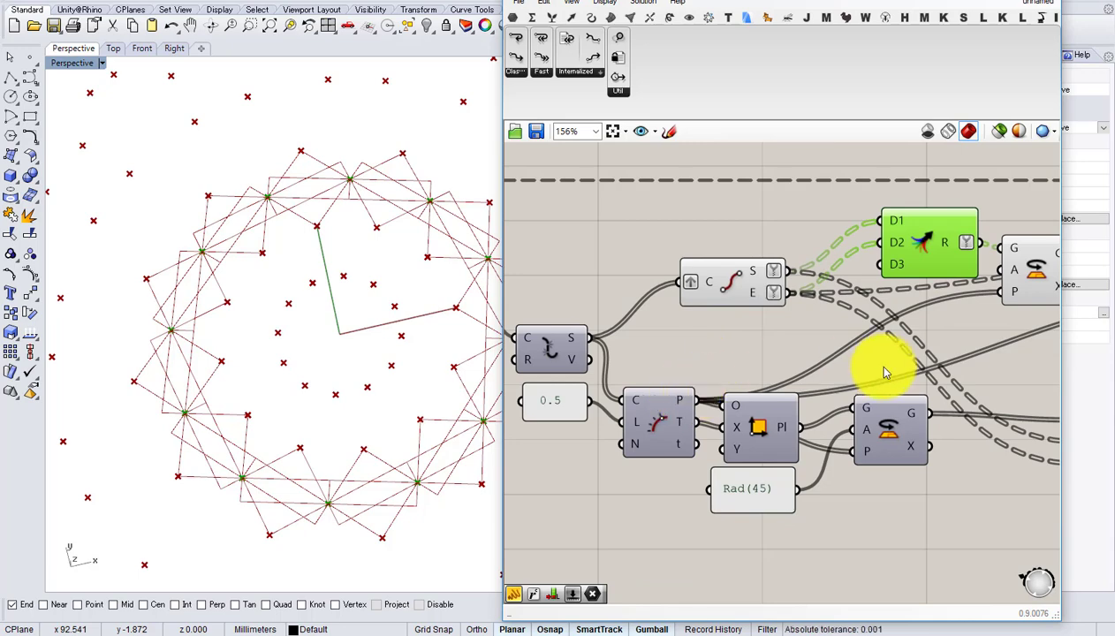
right_drag(885, 372, 769, 349)
right_click(813, 320)
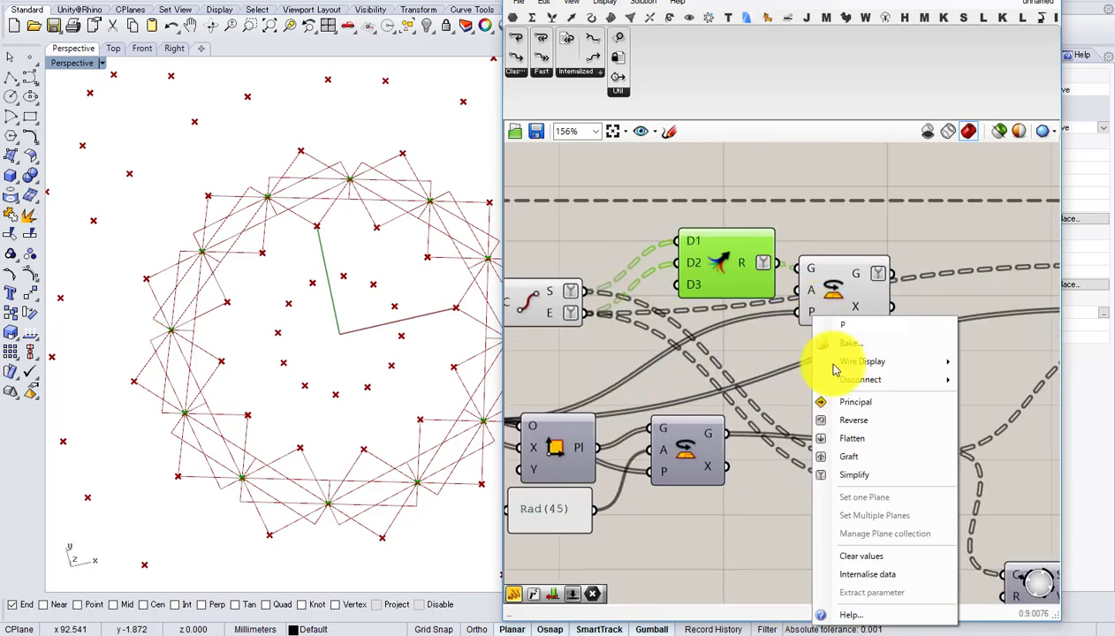
click(845, 454)
right_click(819, 315)
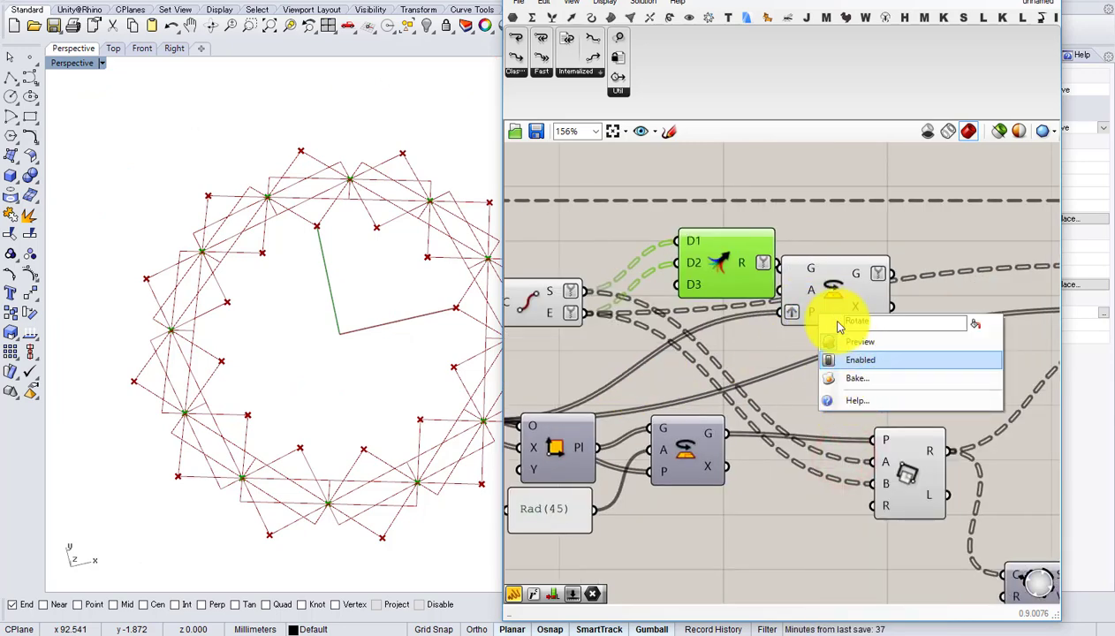
click(771, 323)
right_click(810, 312)
click(851, 470)
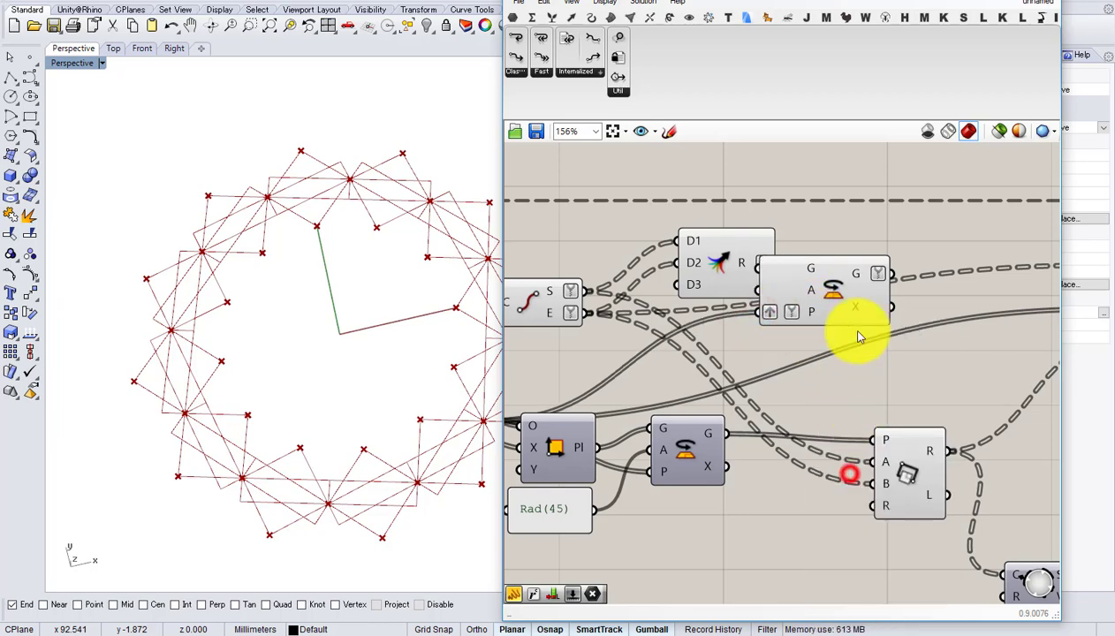
- Move the new Rotate component lower so it no longer overlaps Merge
mouse_move(866, 279)
drag(855, 289, 767, 333)
scroll(752, 311, down, 2)
right_drag(806, 318, 640, 295)
scroll(640, 294, down, 2)
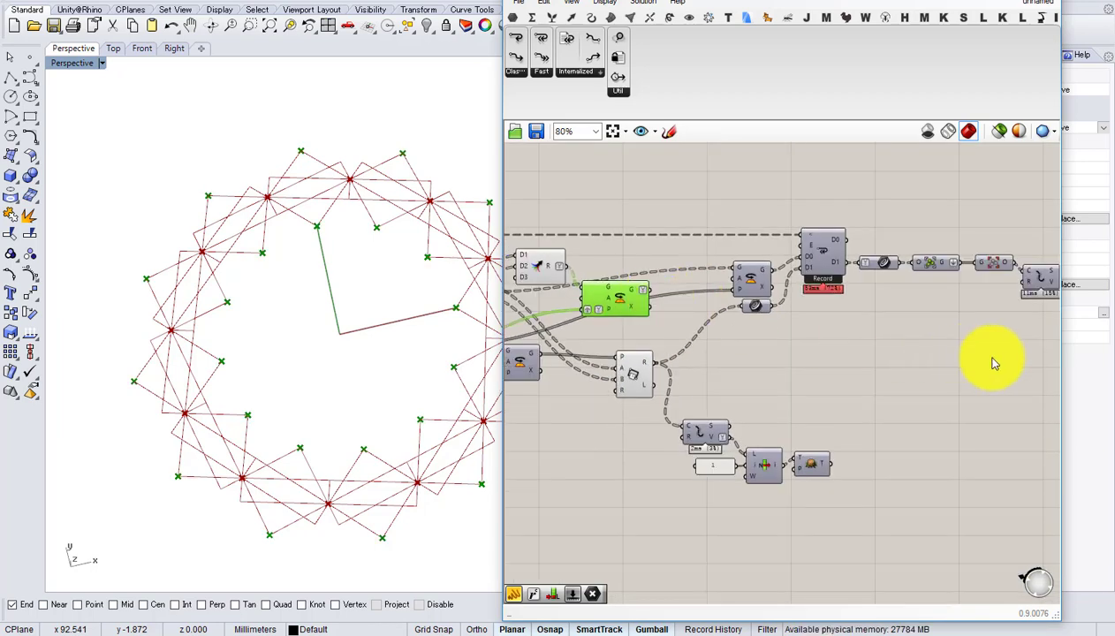
- Move the downstream Rotate, the curve parameter, the loop end and the components after it right to free space behind the new Rotate
right_drag(892, 360, 773, 353)
drag(942, 358, 754, 281)
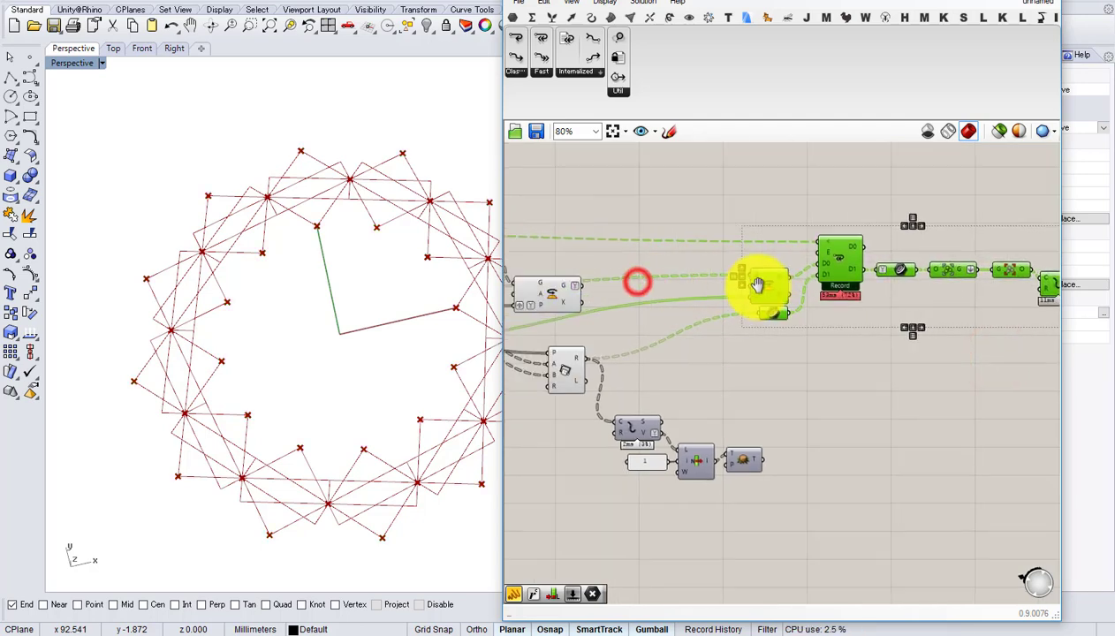
scroll(716, 260, up, 2)
- Add a Weave component, connecting the Merge result to stream 0 and the new Rotate's geometry output to stream 1
click(765, 254)
double_click(765, 255)
text(wea)
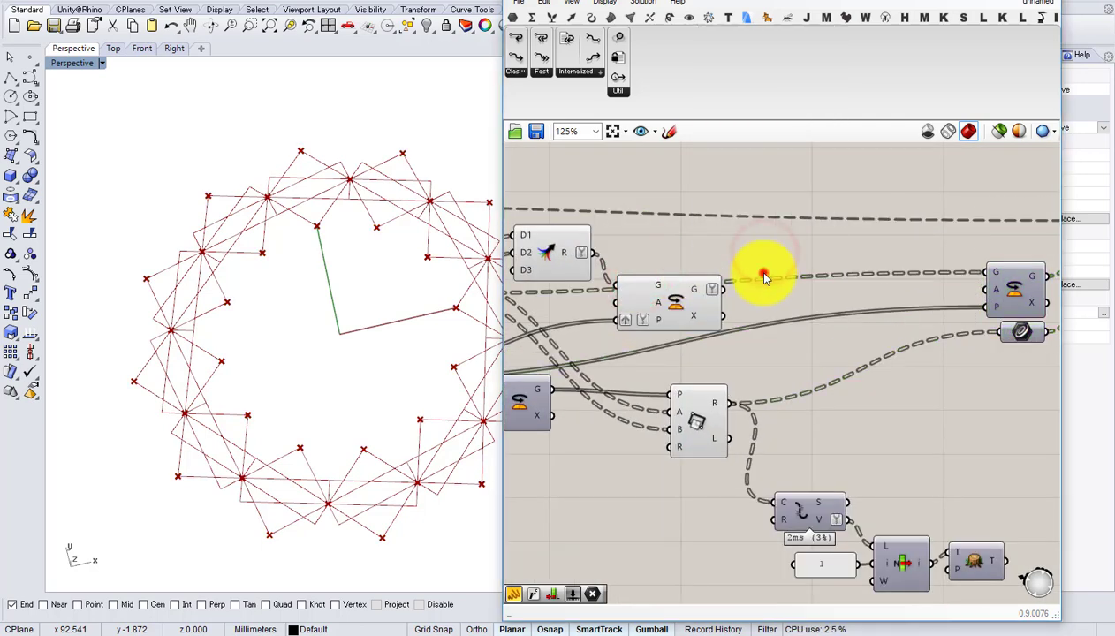
click(737, 256)
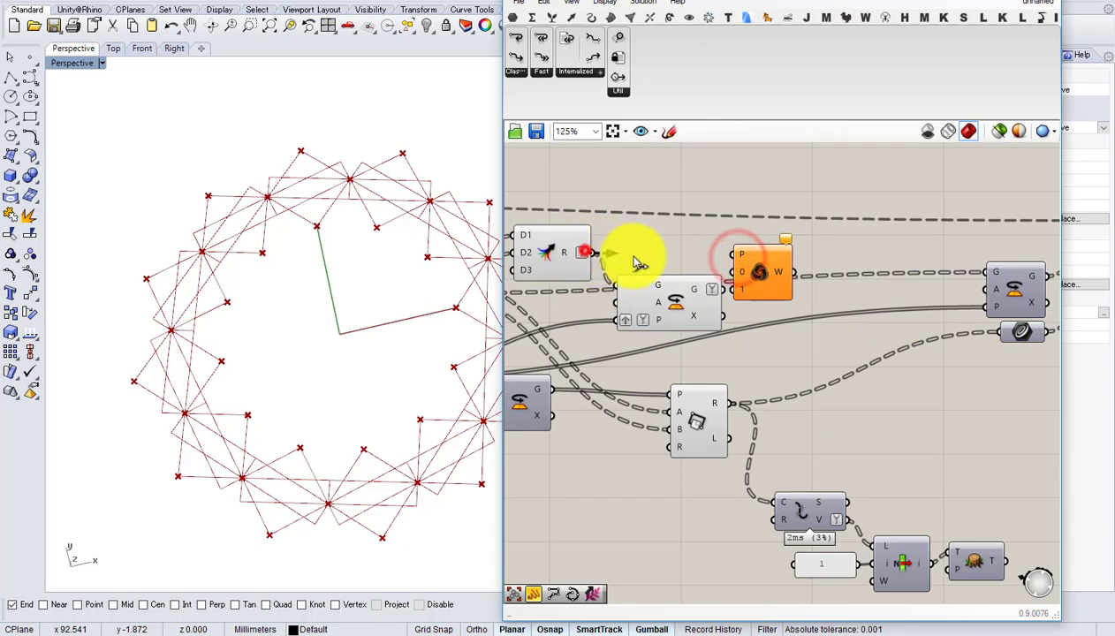
drag(595, 253, 743, 278)
drag(768, 266, 768, 254)
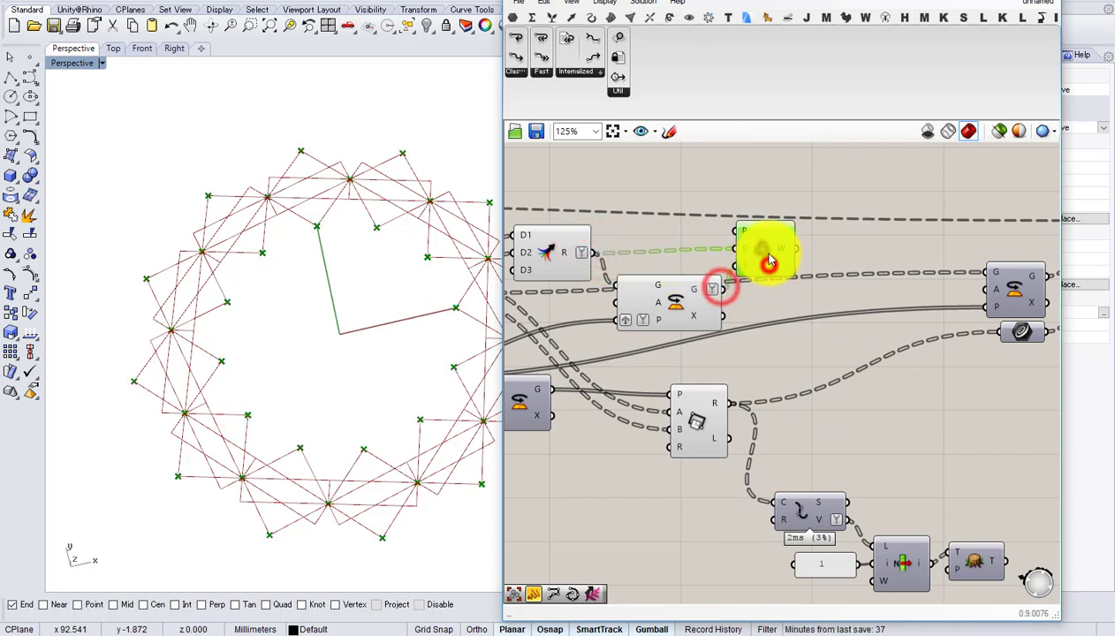
- Add a PolyLine component after Weave and connect the weave result to its vertices input
double_click(868, 260)
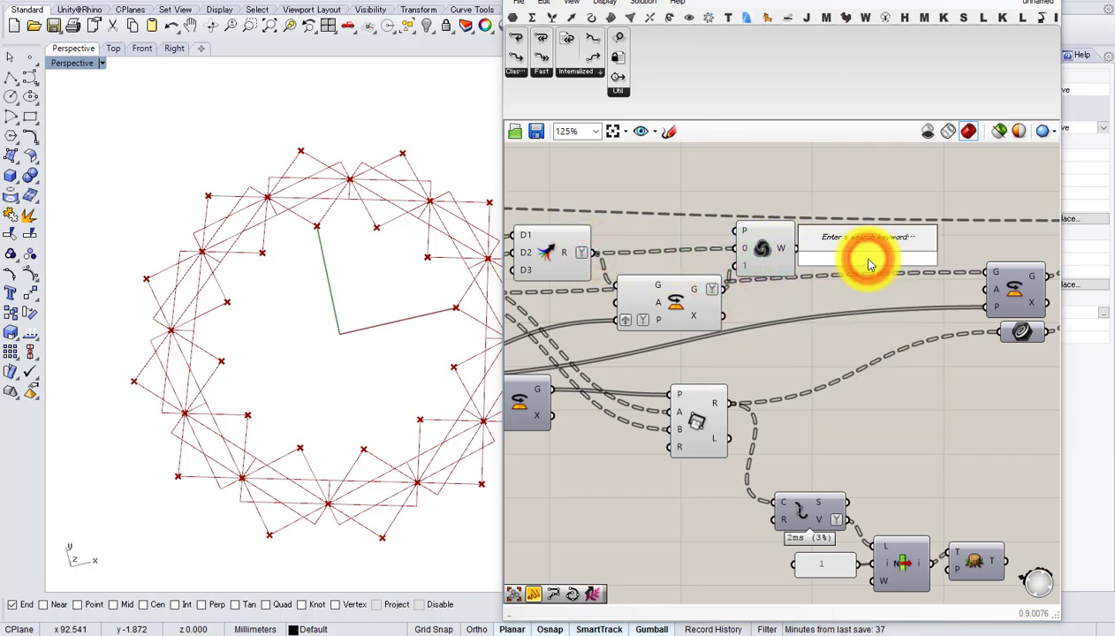
text(polyline)
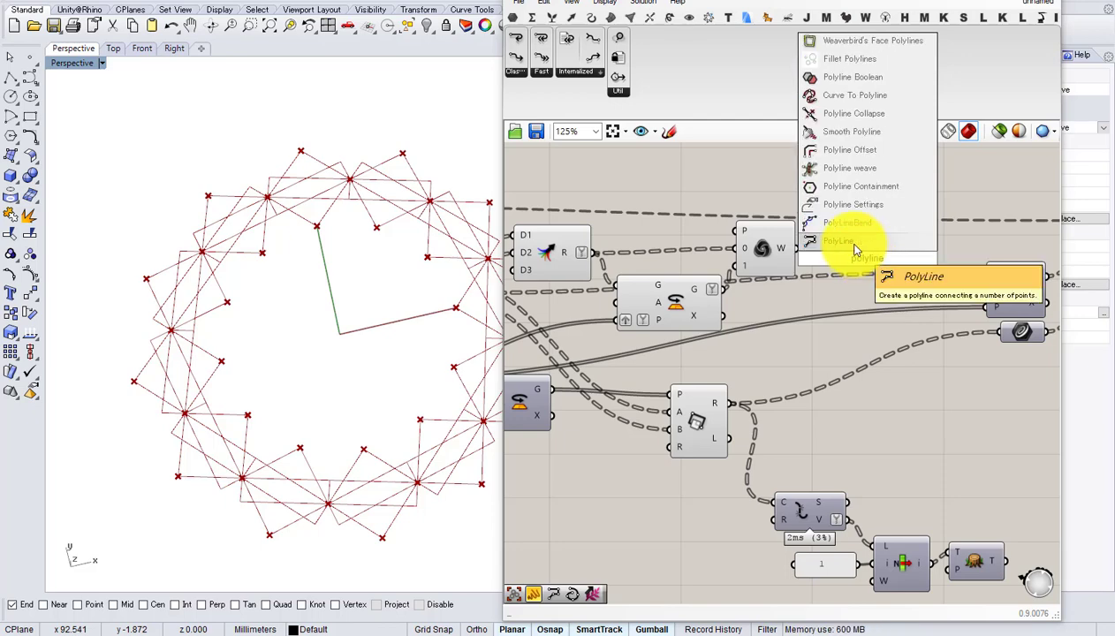
click(854, 242)
scroll(817, 251, up, 1)
drag(841, 251, 842, 251)
click(874, 262)
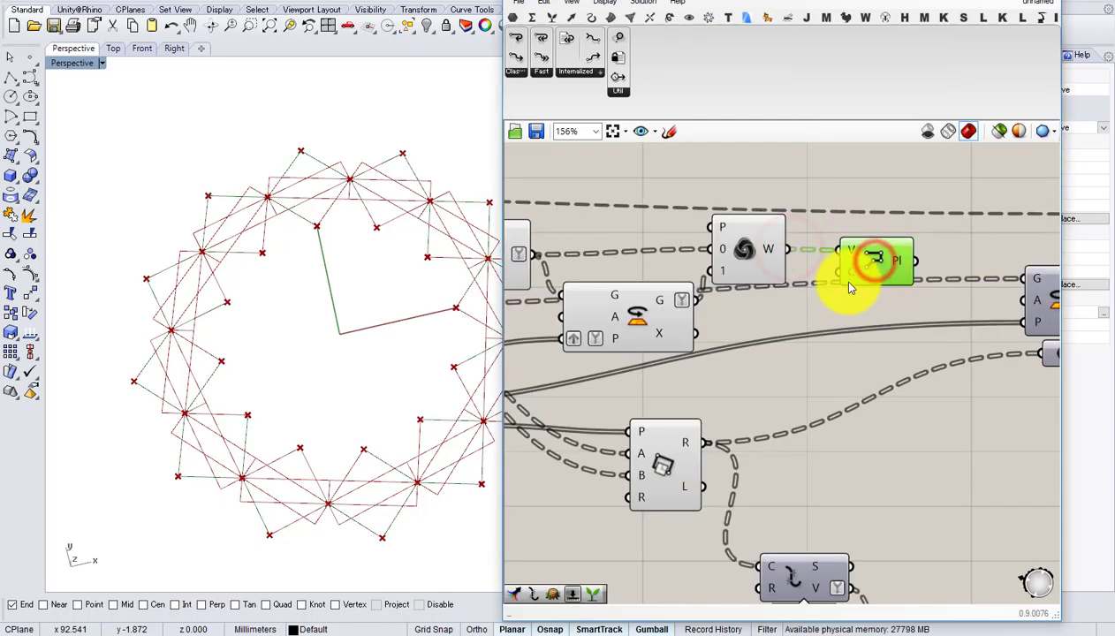
scroll(832, 286, down, 1)
scroll(871, 275, up, 1)
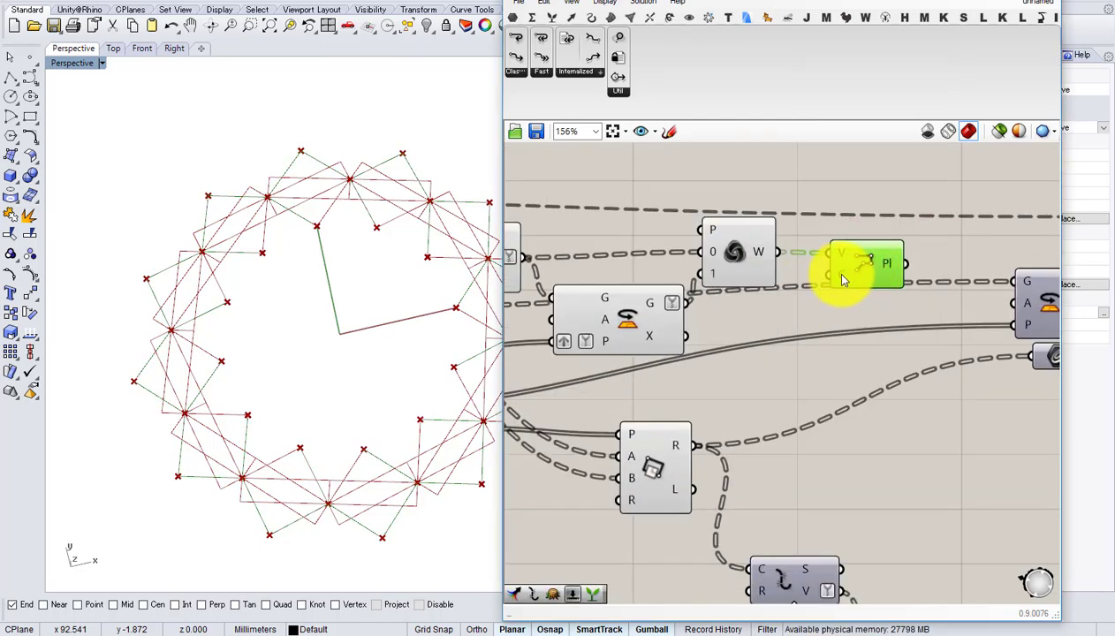
- Set PolyLine's closed input to True so the woven points form closed polylines
right_click(846, 280)
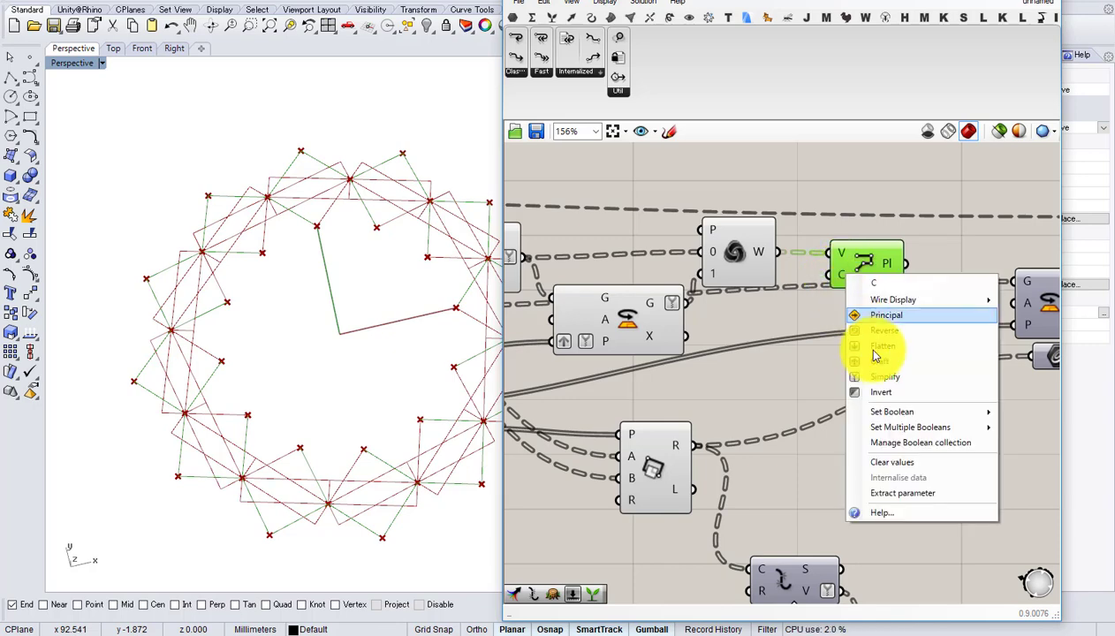
click(884, 411)
click(1034, 429)
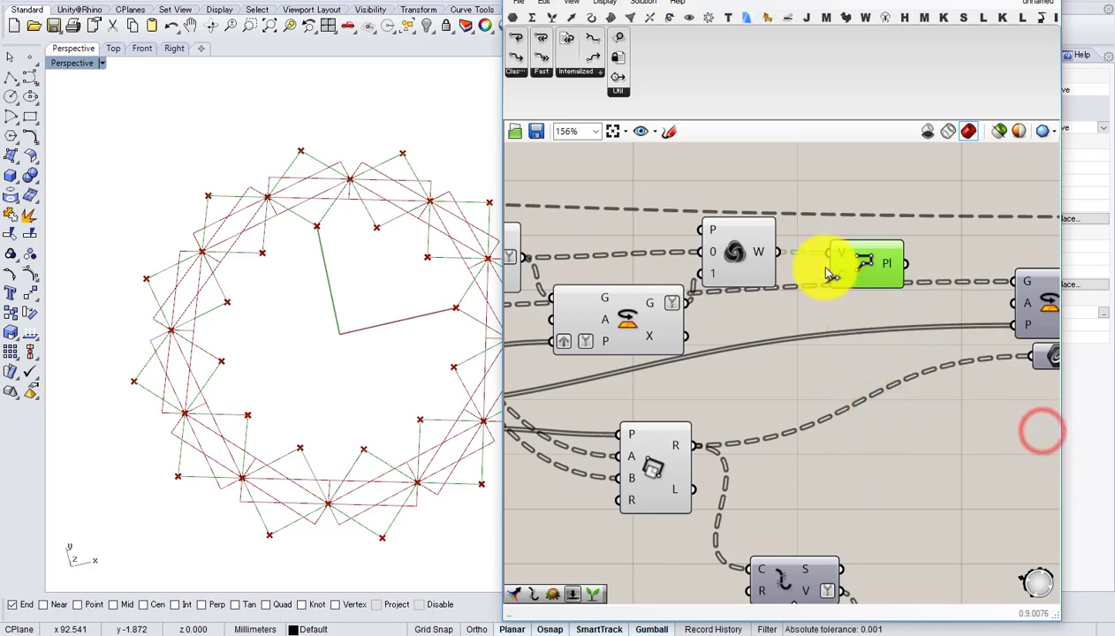
- Compare the preview of the closed polylines with that of the Rectangle component, and review the components feeding both
click(866, 263)
scroll(712, 404, down, 3)
click(679, 441)
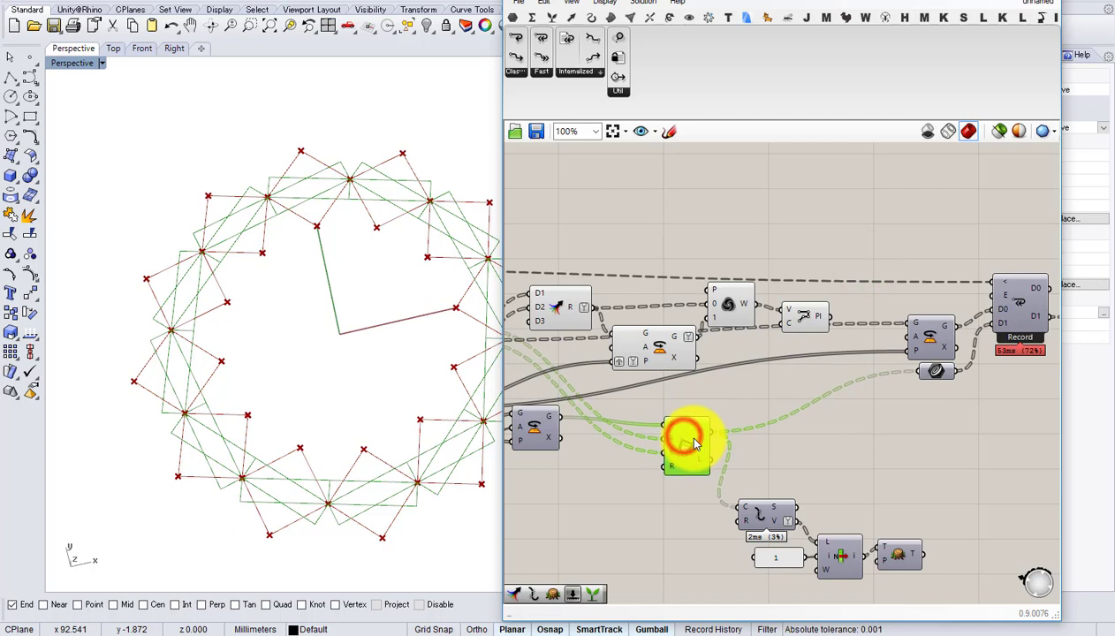
mouse_move(701, 439)
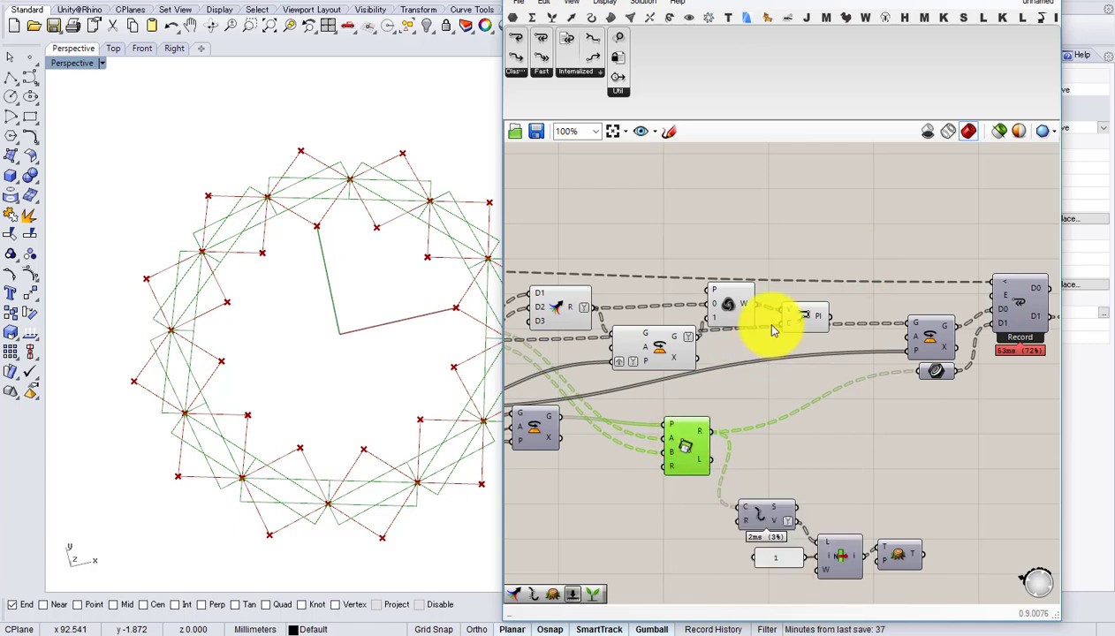
mouse_move(822, 327)
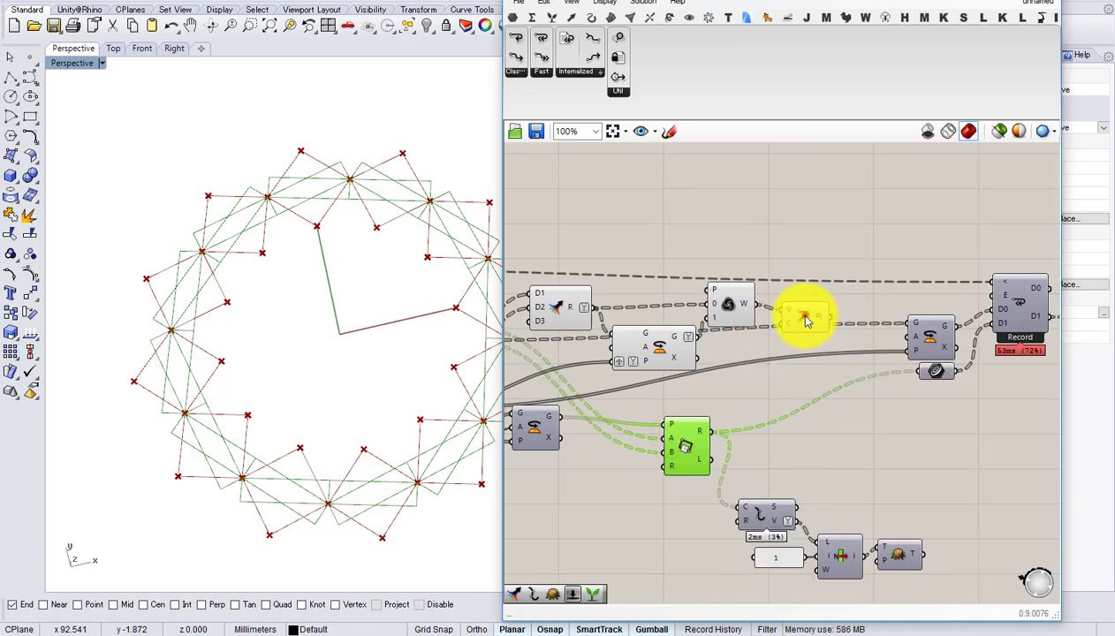
click(800, 312)
right_drag(791, 342, 1000, 317)
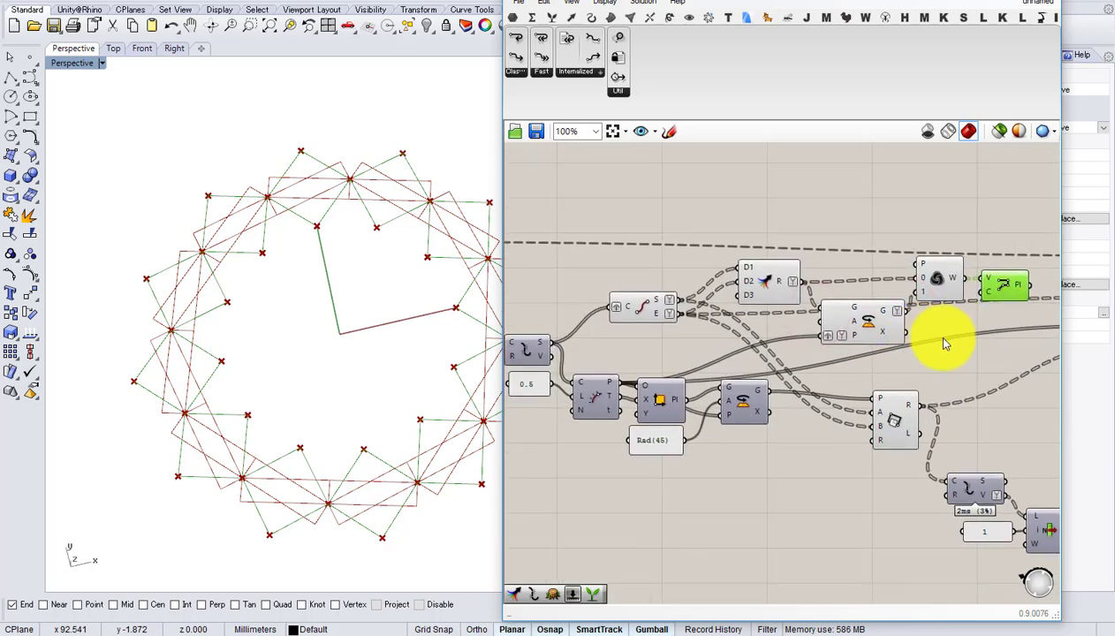
right_drag(943, 343, 791, 336)
scroll(863, 329, up, 1)
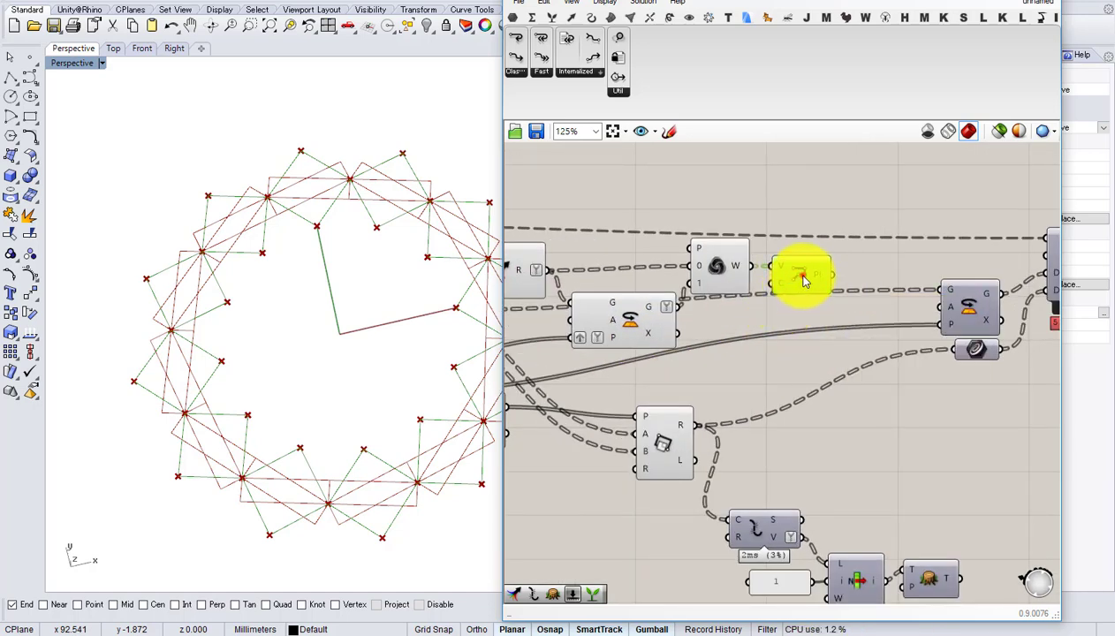
mouse_move(817, 292)
right_down()
mouse_move(678, 302)
mouse_move(814, 305)
right_up()
right_drag(728, 310, 818, 303)
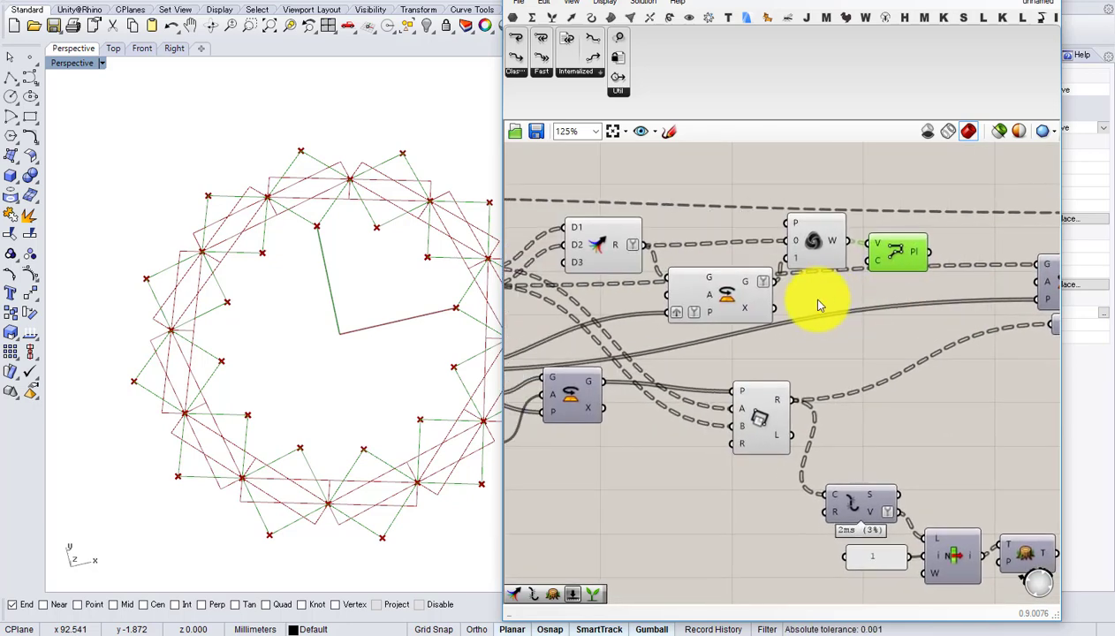
scroll(817, 294, up, 2)
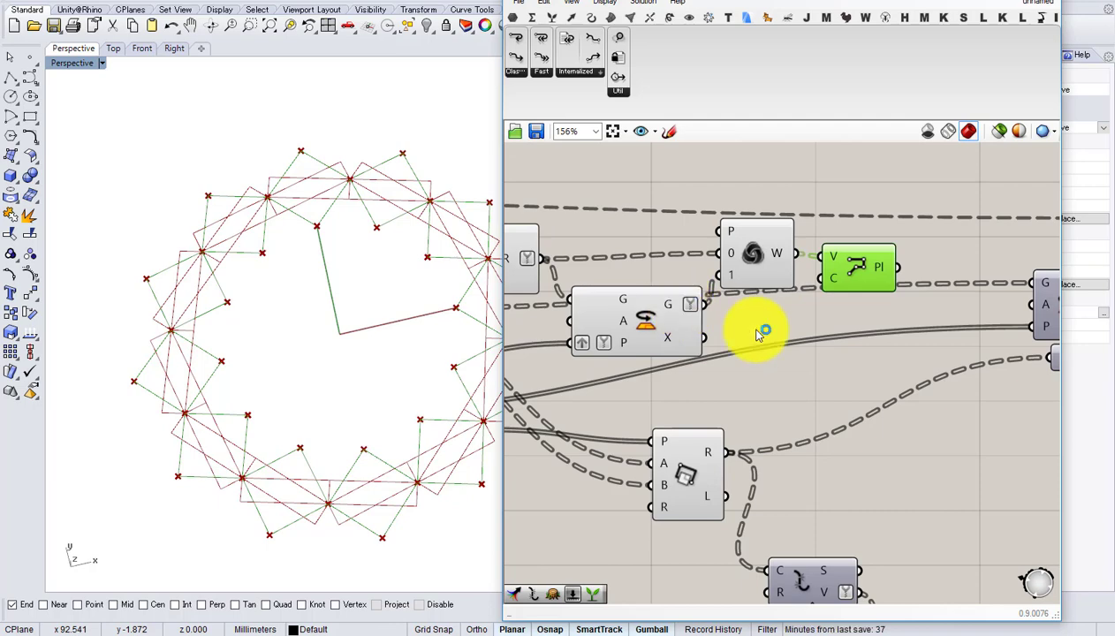
- Search the components for "item" to place an item component below Weave and PolyLine
scroll(757, 338, down, 2)
double_click(764, 344)
text(item)
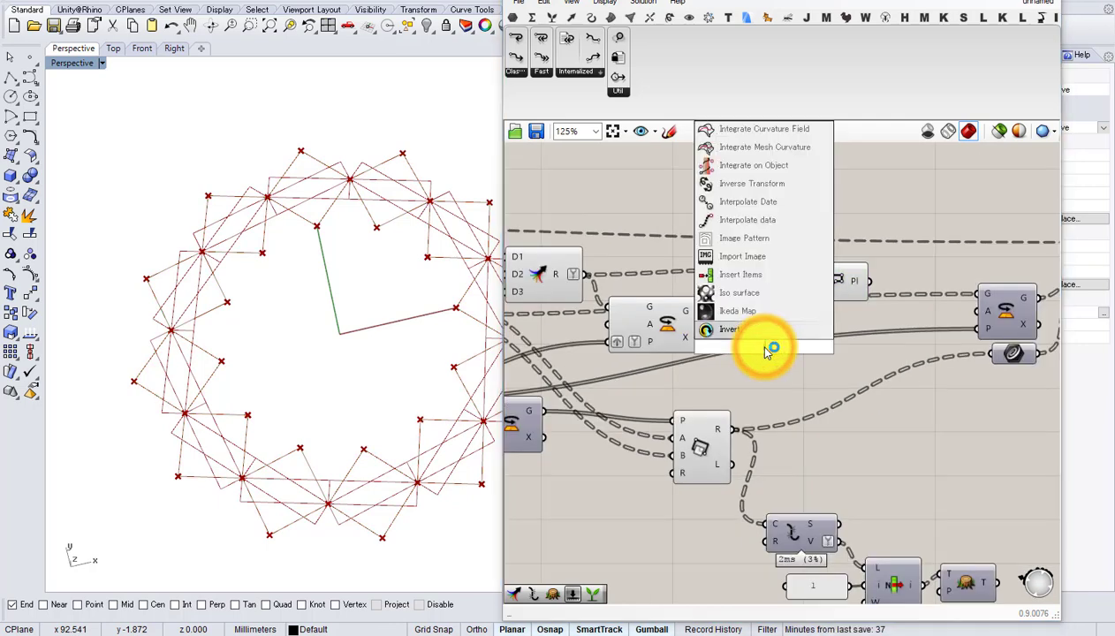
- Add a List Item component, feed its list from the Rotate component's geometry output, and reverse that list input
click(758, 330)
scroll(709, 311, up, 2)
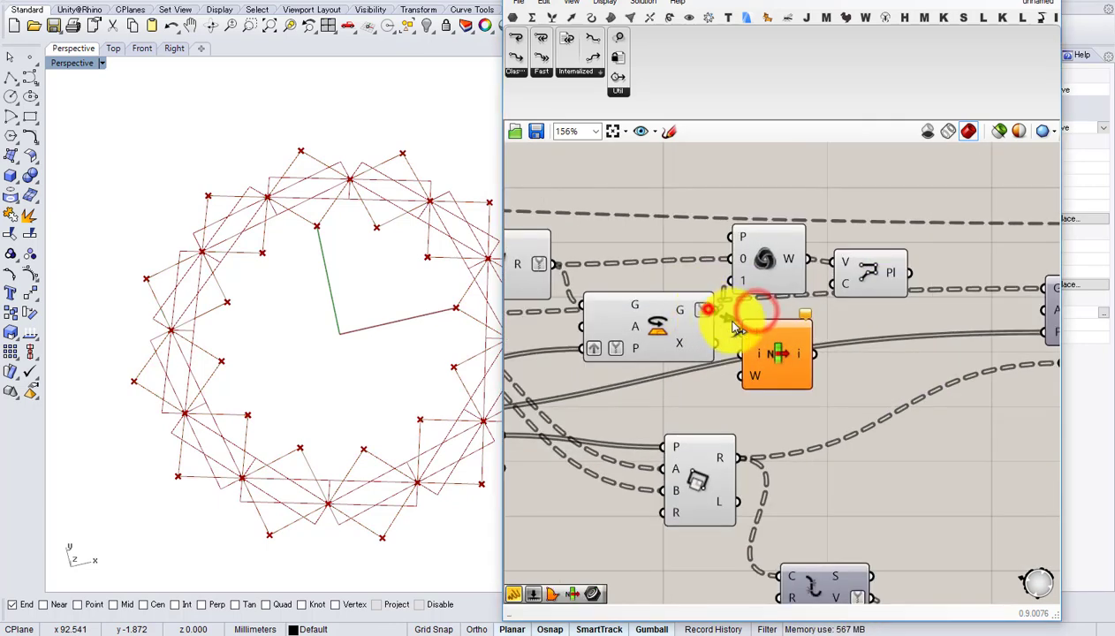
drag(707, 309, 770, 352)
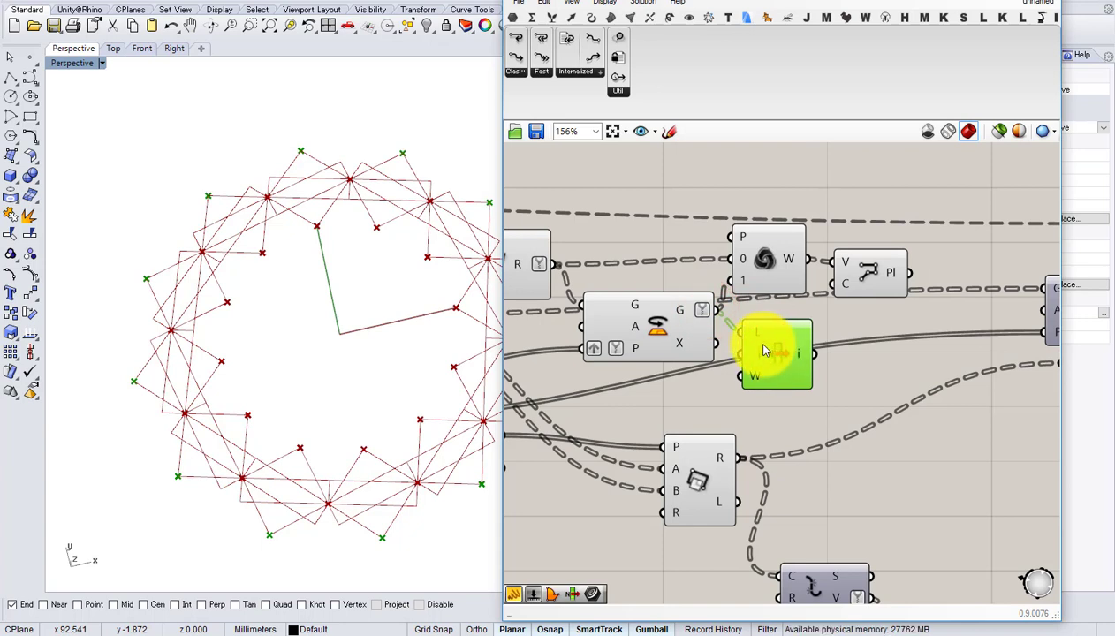
right_click(755, 337)
click(786, 421)
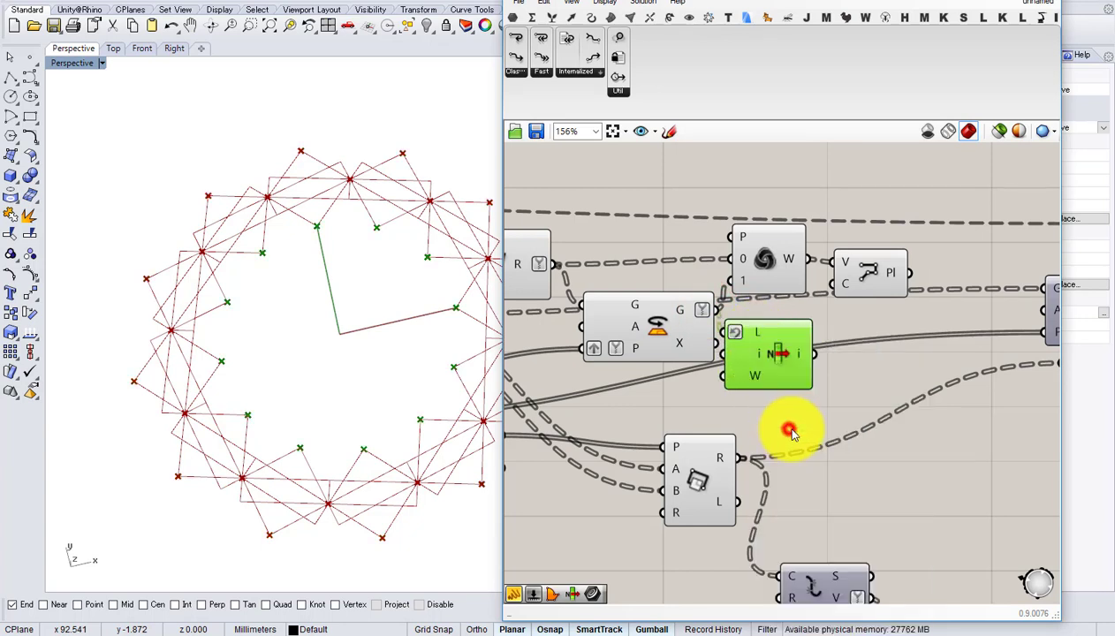
- Add a Flatten Tree component beside the List Item component and connect the item output to its tree input
right_drag(788, 427, 726, 410)
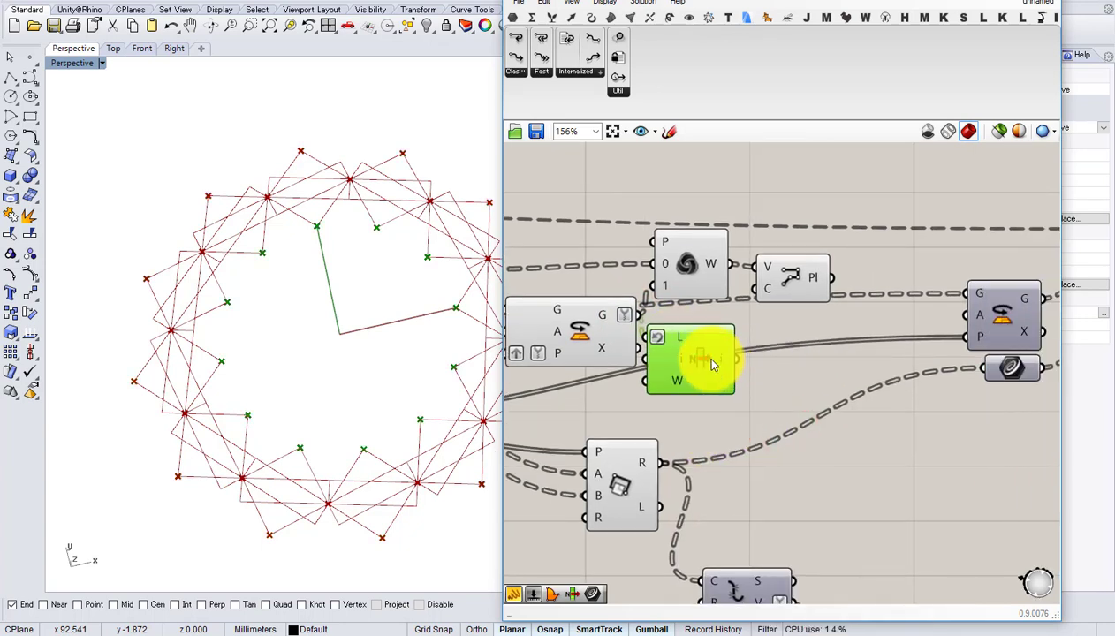
drag(711, 361, 796, 359)
right_drag(832, 360, 710, 358)
double_click(778, 355)
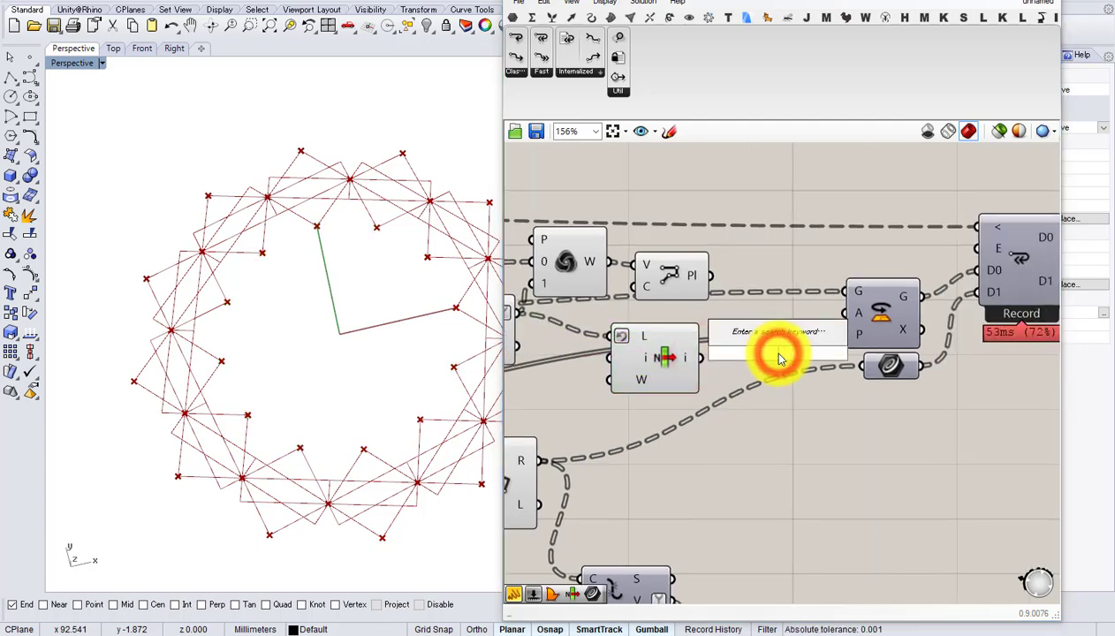
text(fla)
click(761, 337)
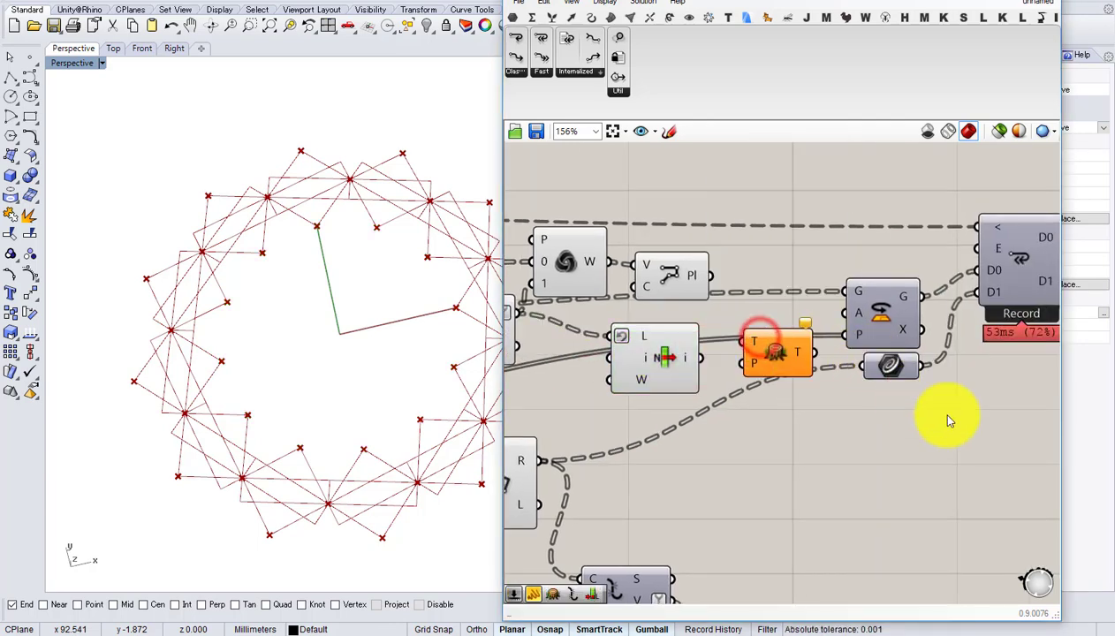
right_drag(947, 420, 829, 385)
scroll(829, 405, down, 4)
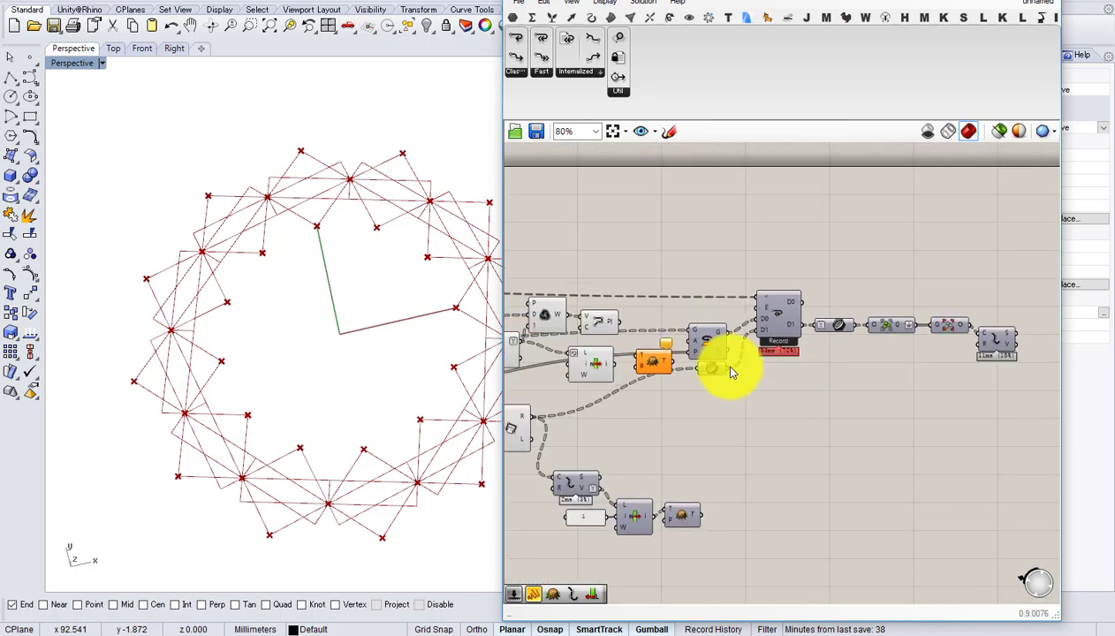
scroll(730, 371, up, 5)
click(610, 378)
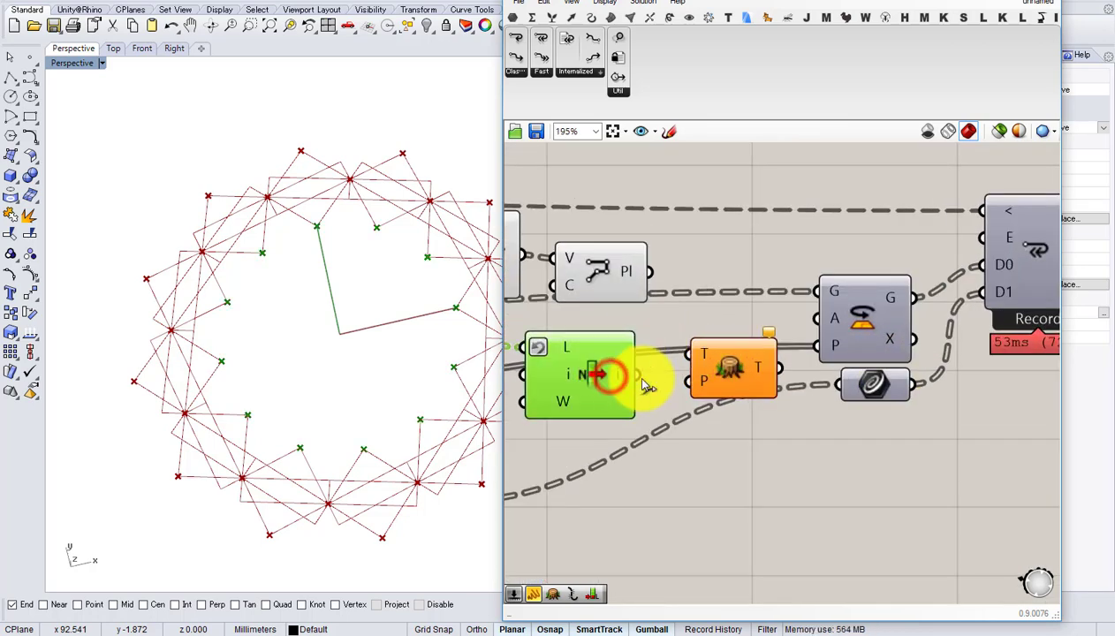
drag(644, 378, 726, 380)
- Connect the flattened items to the loop end's D0 input and move the old Rotate and Curve components below the chain
right_drag(766, 384, 704, 399)
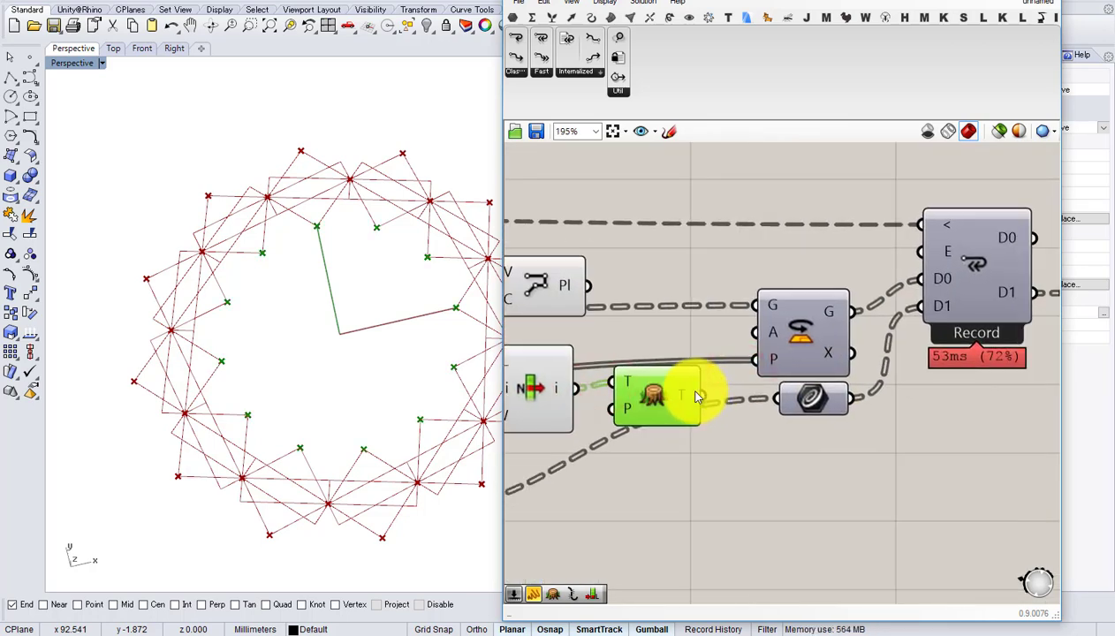
drag(701, 394, 916, 278)
drag(863, 446, 806, 338)
drag(810, 357, 826, 492)
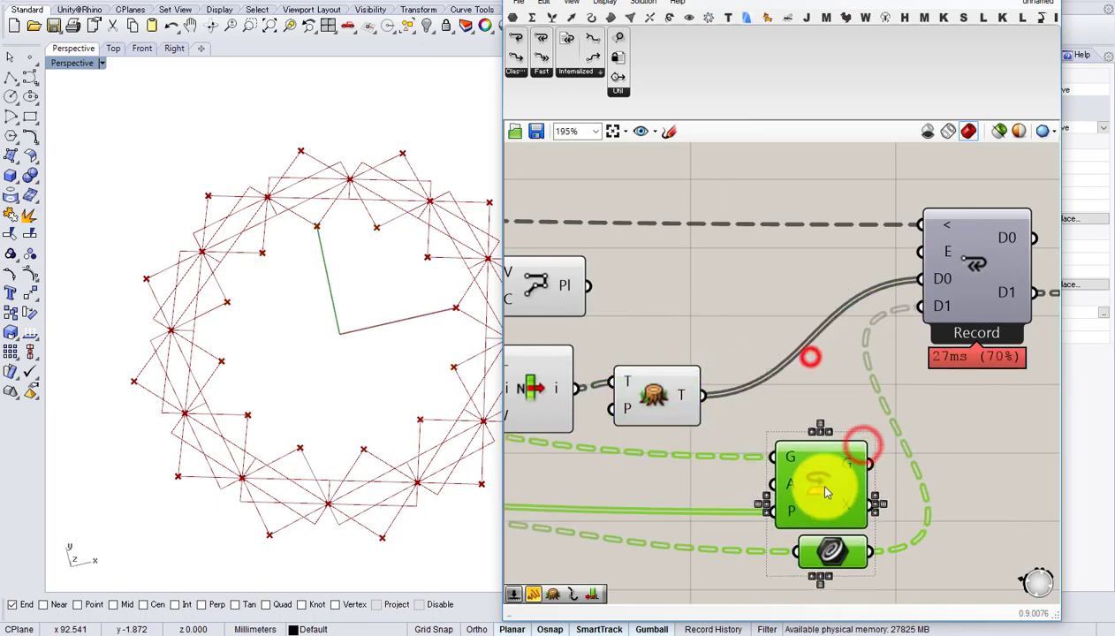
- Duplicate the Flatten Tree component, feed the copy from the PolyLine output, and connect it to the loop end's D1 input
right_drag(542, 314, 696, 305)
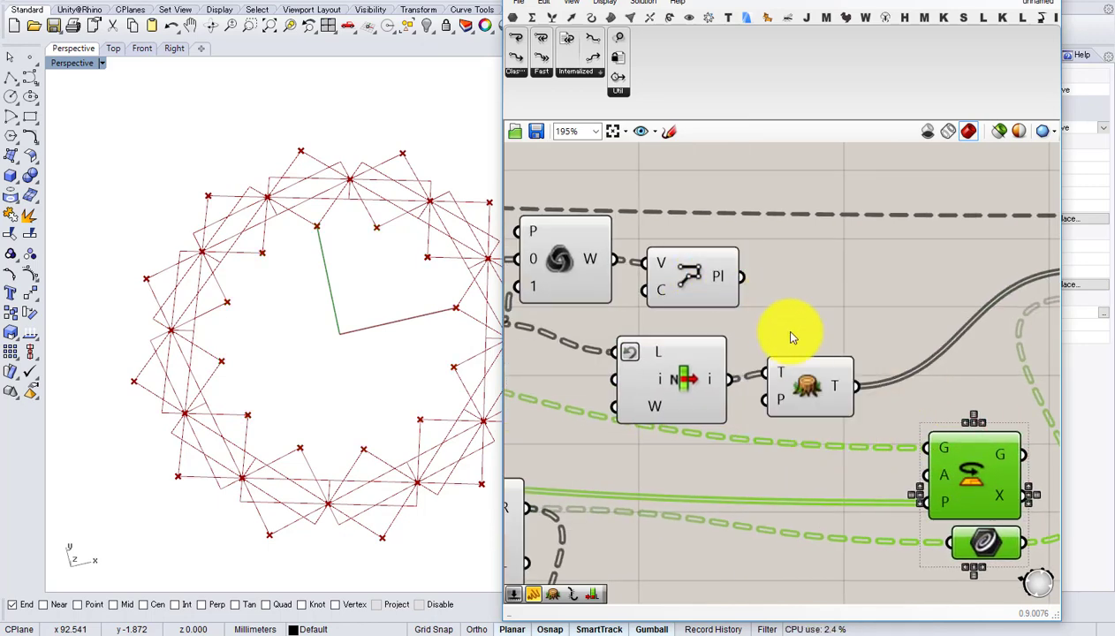
click(797, 375)
alt+drag(810, 388, 829, 311)
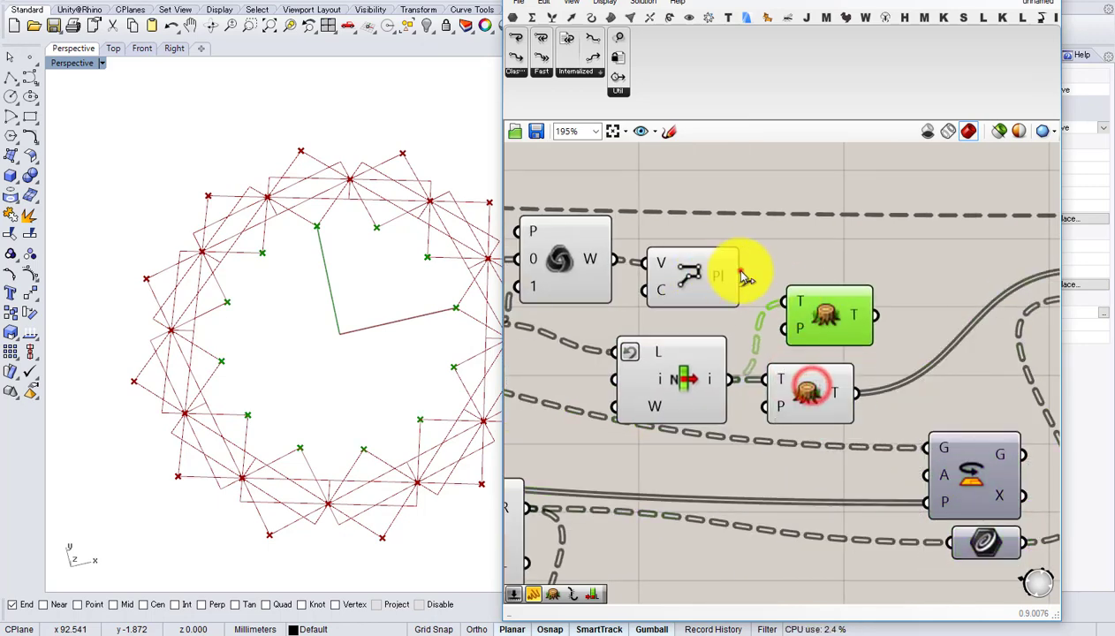
drag(740, 275, 789, 304)
right_drag(852, 318, 754, 310)
drag(753, 310, 974, 289)
- Hide the preview of the component chain that feeds the loop end
scroll(822, 311, down, 5)
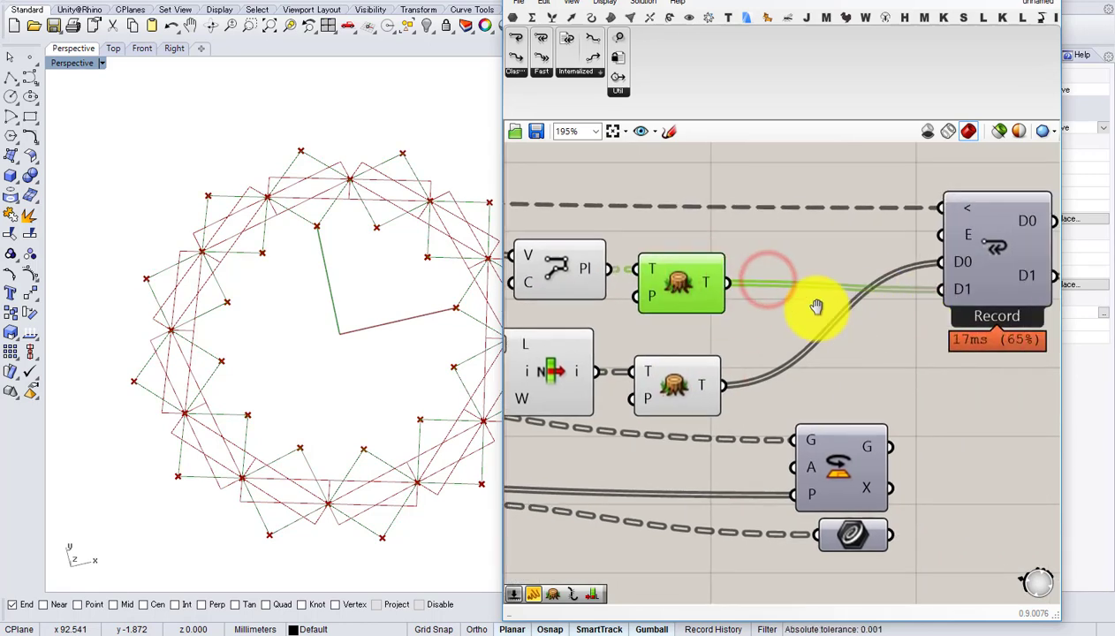
right_drag(726, 374, 831, 369)
drag(827, 367, 564, 223)
middle_click(582, 271)
click(633, 235)
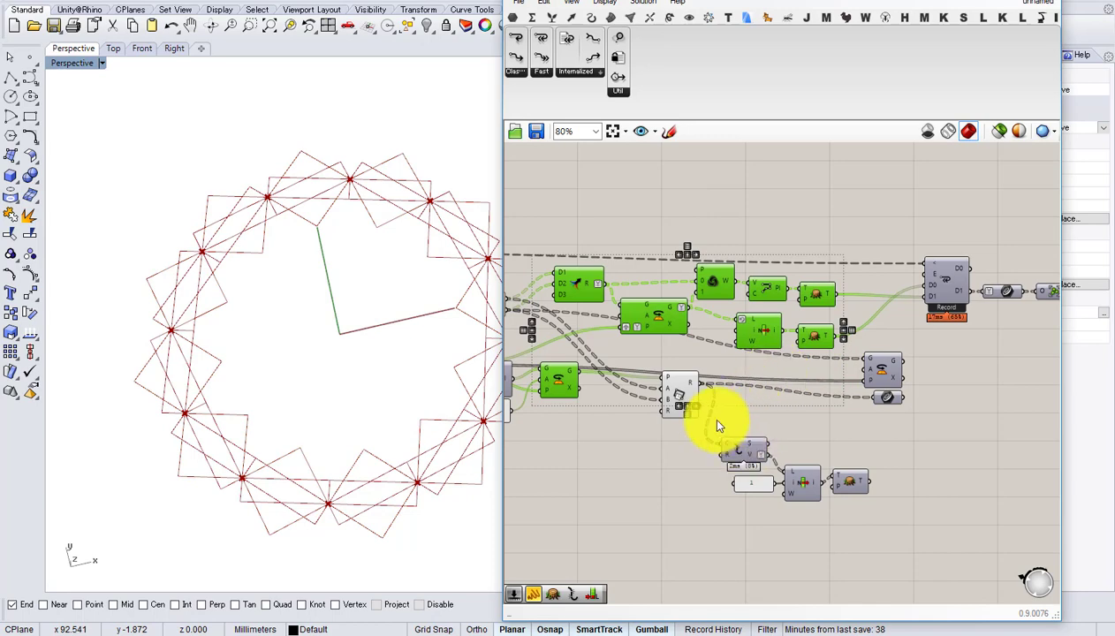
- Hide the preview of the leftover Rectangle, Rotate, Curve, List Item and Flatten Tree components and move them farther down
click(716, 421)
click(674, 397)
drag(899, 515, 667, 367)
middle_click(710, 386)
click(736, 356)
drag(887, 368, 899, 496)
- Turn on the preview of the Curve parameter after the loop end
right_drag(914, 405, 674, 421)
click(830, 397)
scroll(734, 316, up, 3)
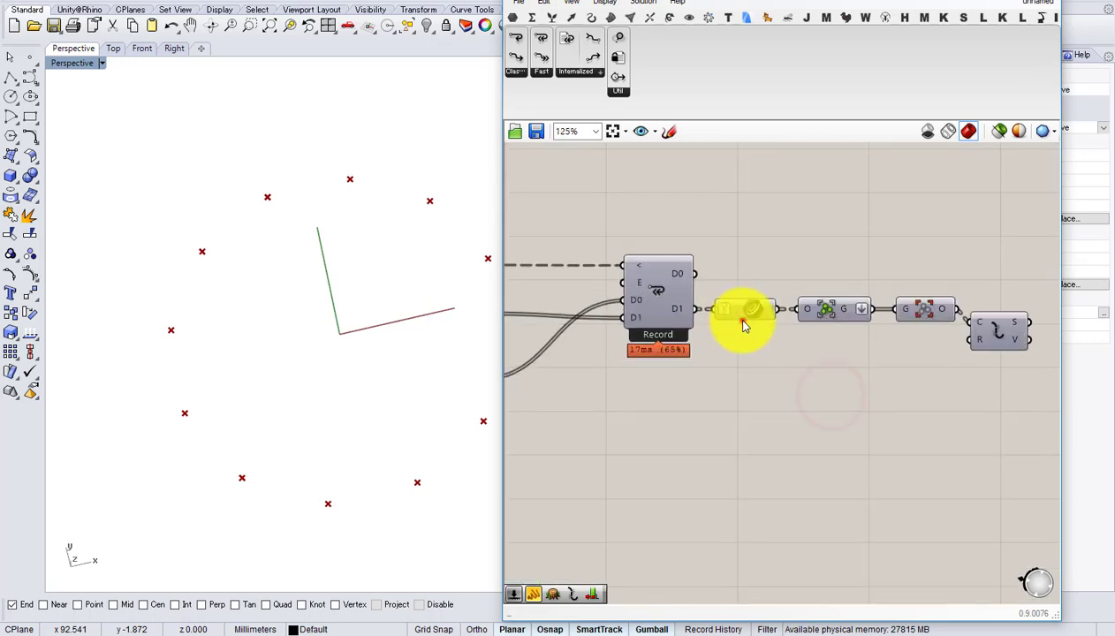
middle_click(749, 306)
click(773, 284)
- Increase the Iterations slider that feeds the loop start
right_drag(703, 352, 826, 321)
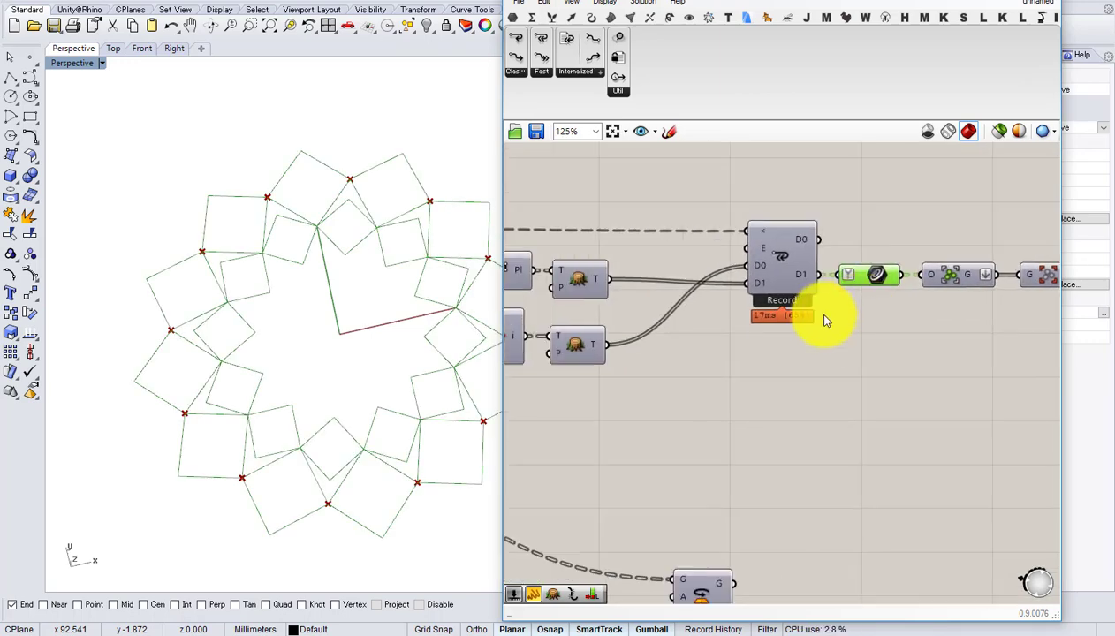
scroll(817, 321, down, 4)
right_drag(683, 326, 1034, 347)
scroll(675, 297, up, 5)
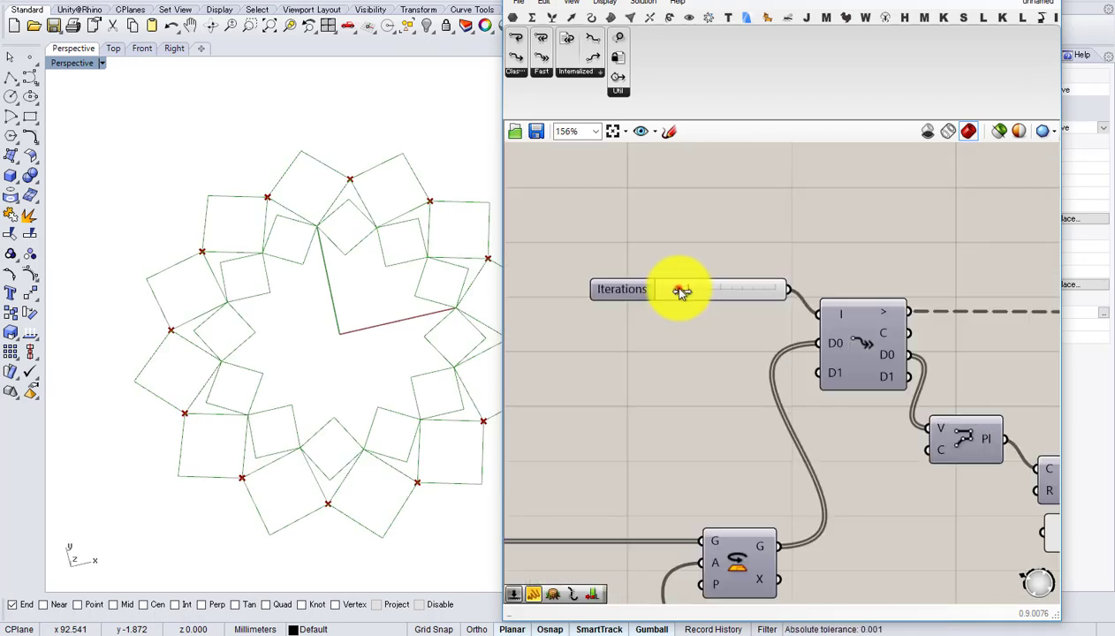
scroll(729, 344, down, 5)
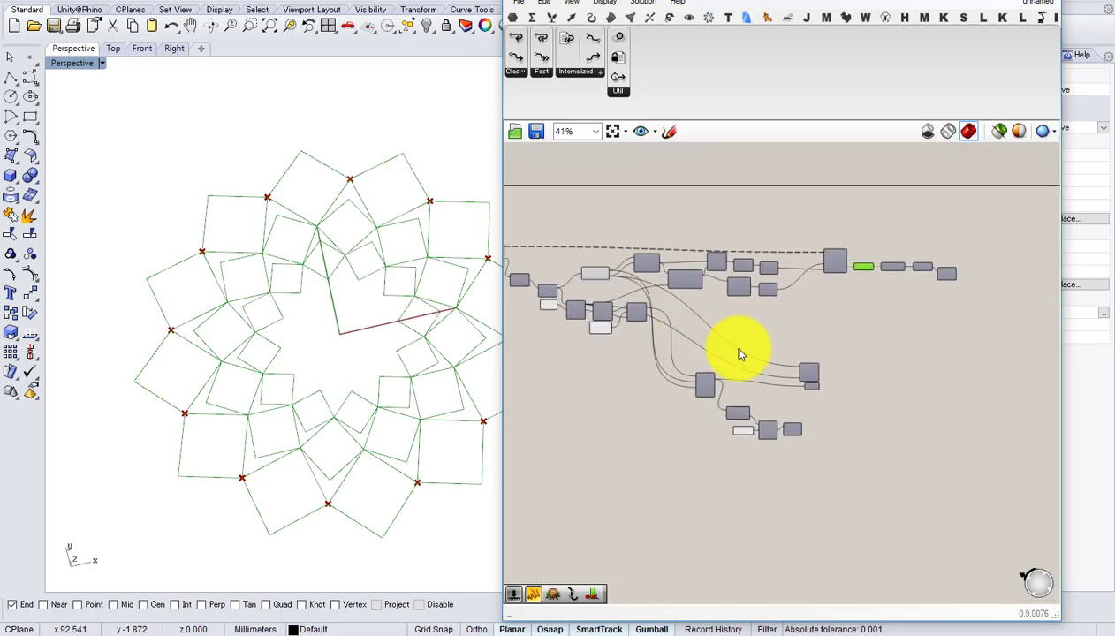
- Delete the leftover components below the chain, along with the unused plane, its Rotate component and the Rad(45) panel
drag(876, 458, 636, 325)
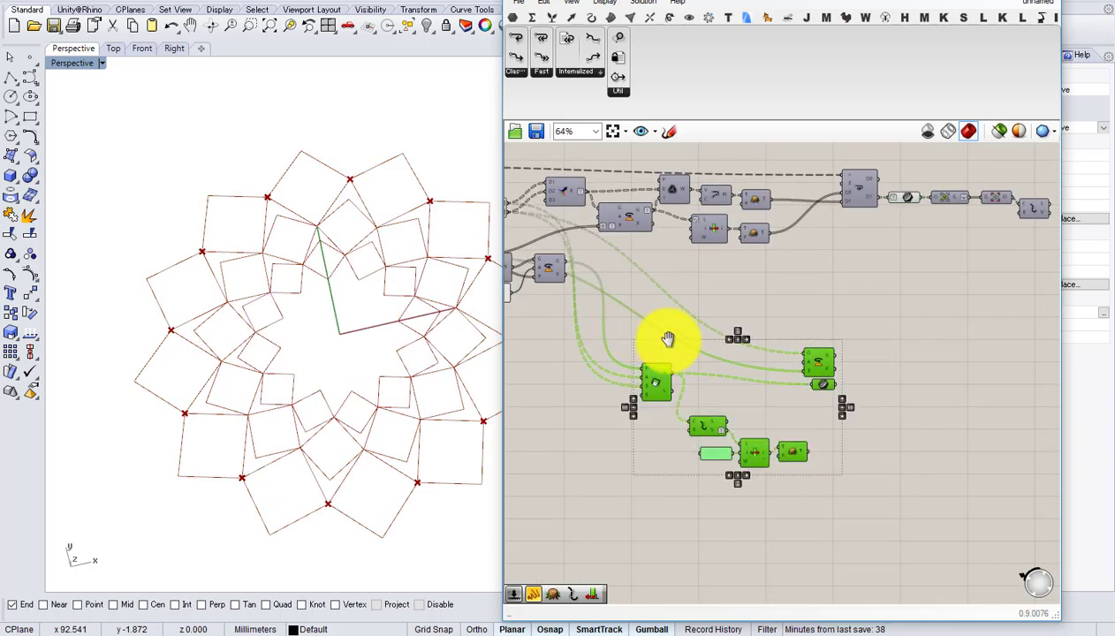
right_drag(664, 339, 693, 345)
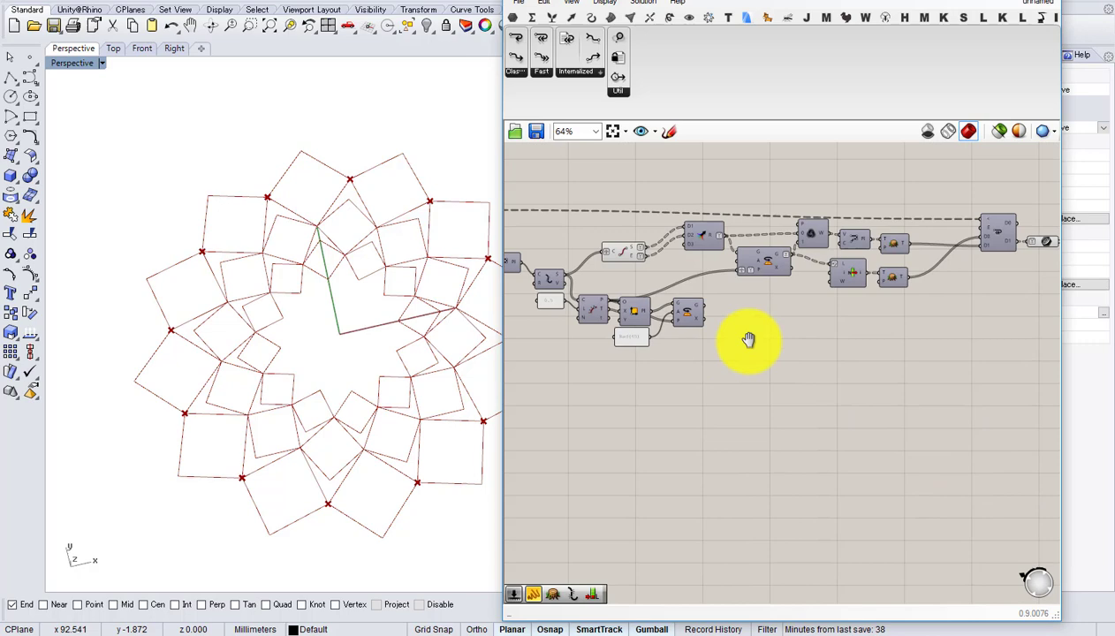
scroll(751, 353, up, 3)
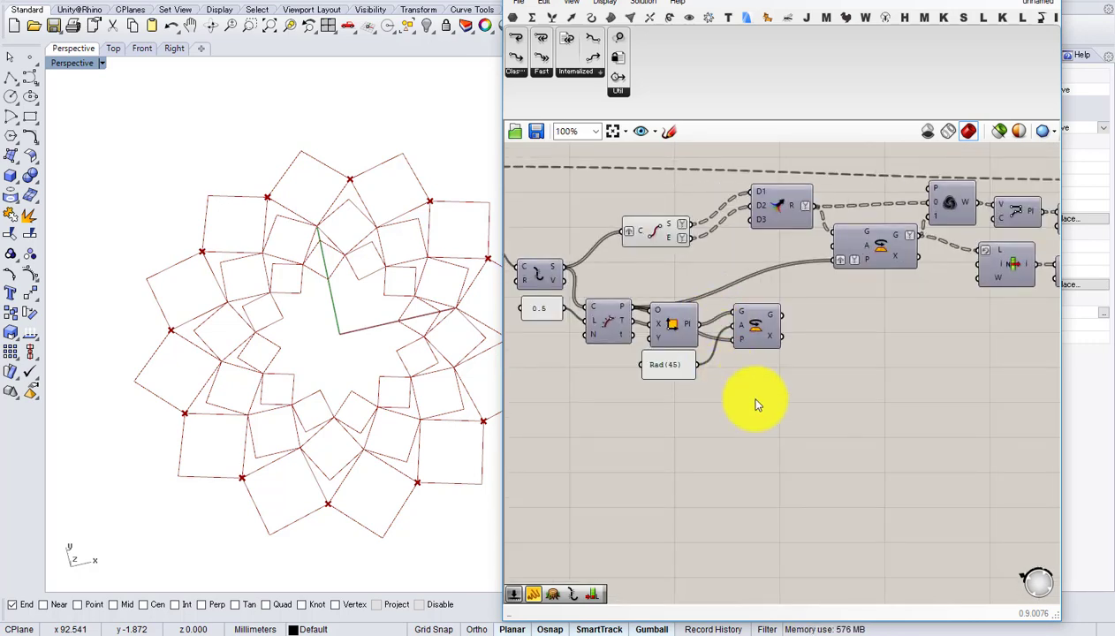
drag(759, 403, 680, 393)
key(Delete)
- Move the components following End Points closer to it and hide the End Points preview
scroll(579, 348, down, 4)
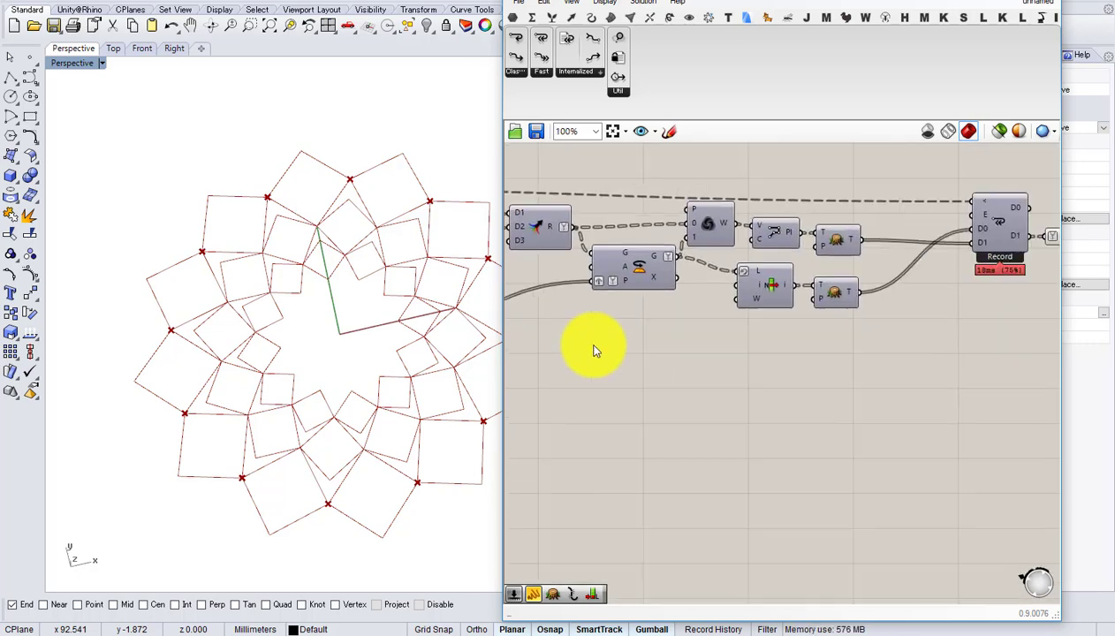
drag(1017, 401, 560, 224)
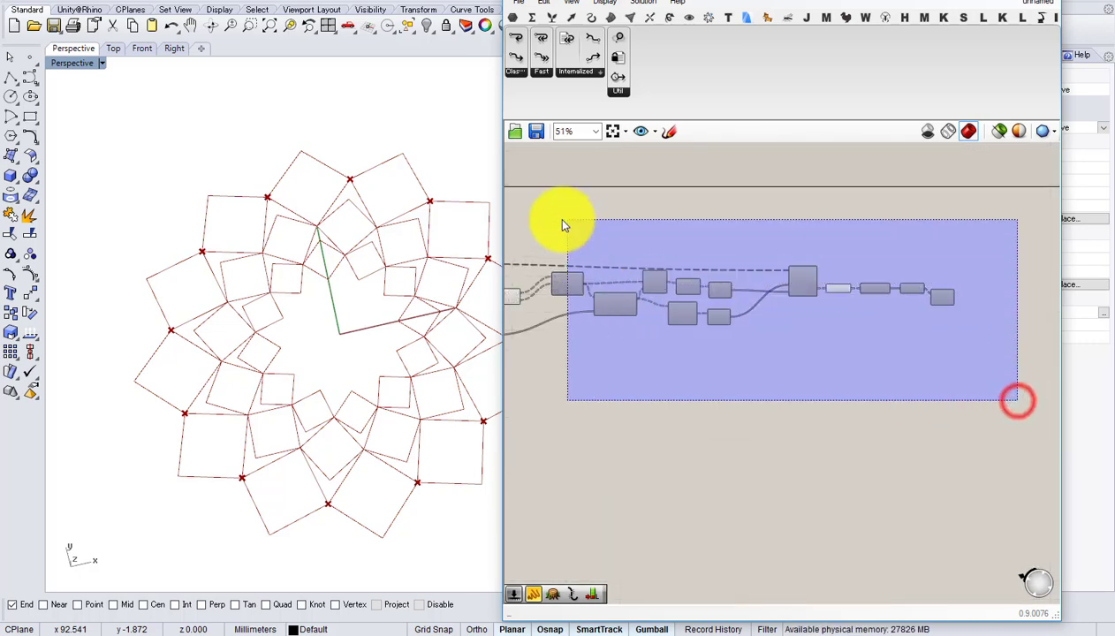
scroll(776, 291, up, 3)
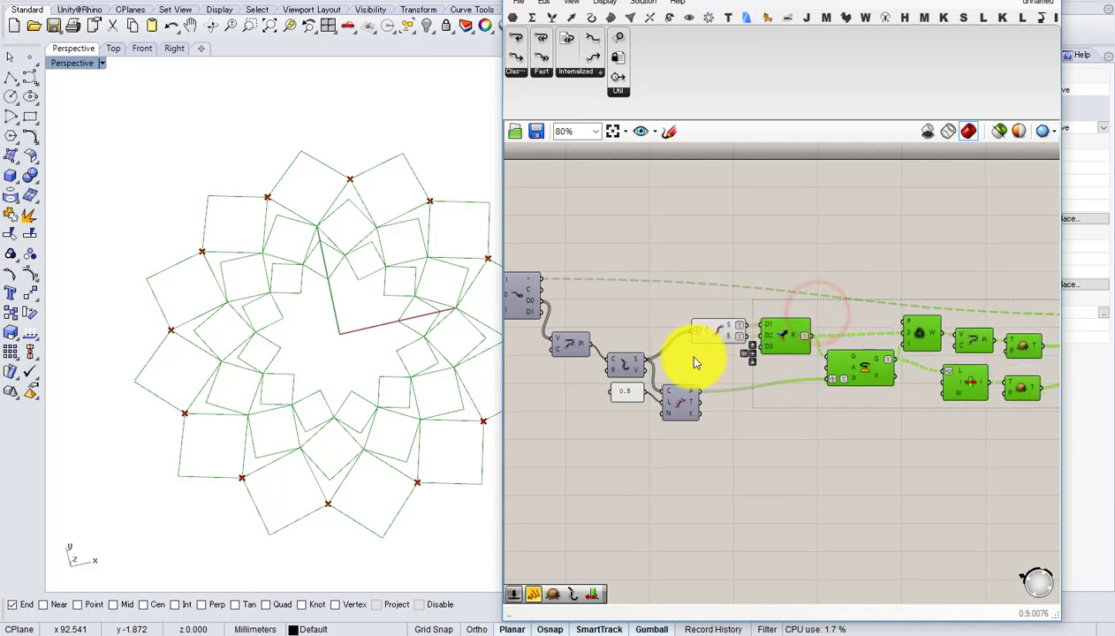
scroll(685, 355, up, 3)
click(692, 353)
middle_click(721, 328)
- Set the loop's Iterations slider to 3
right_drag(612, 284, 878, 278)
scroll(879, 278, down, 2)
scroll(656, 255, up, 3)
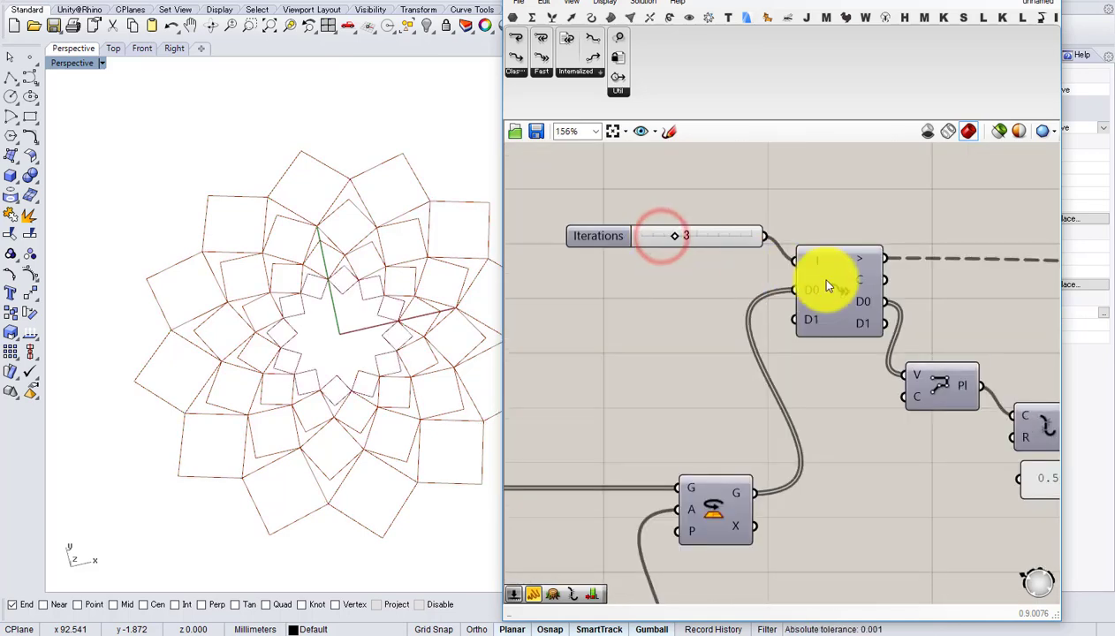
- Move the loop end closer to the Flatten Tree components and the Curve parameter closer to the loop end
scroll(667, 266, down, 3)
scroll(818, 292, up, 3)
drag(816, 285, 697, 255)
click(750, 327)
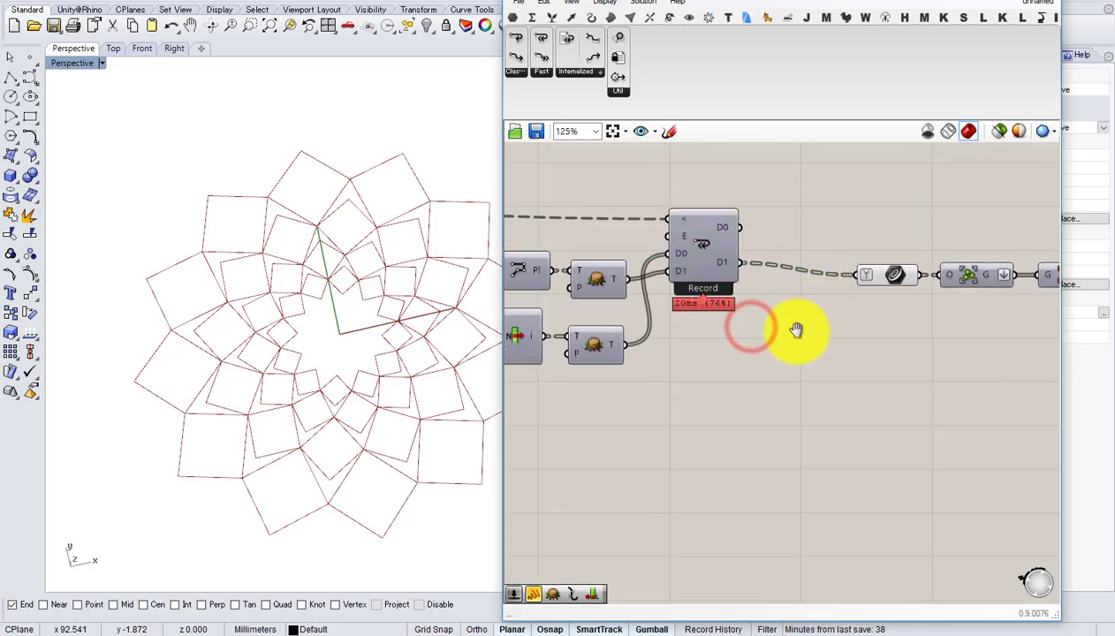
scroll(874, 298, up, 1)
drag(781, 285, 765, 285)
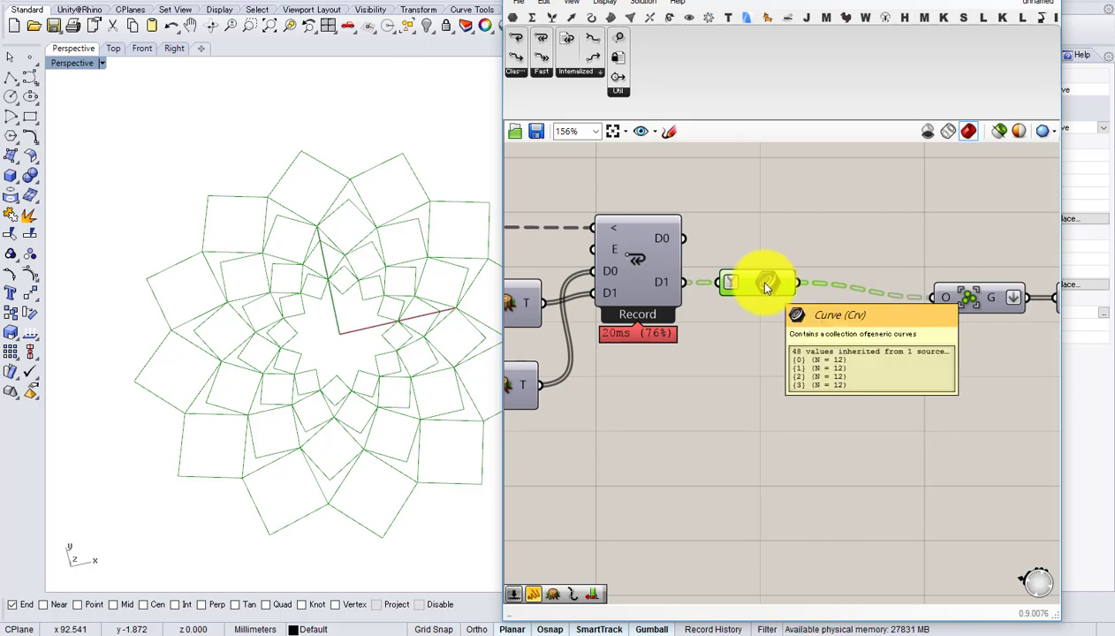
- Examine the data branches held by the Curve parameter after the loop end
right_drag(767, 285, 674, 281)
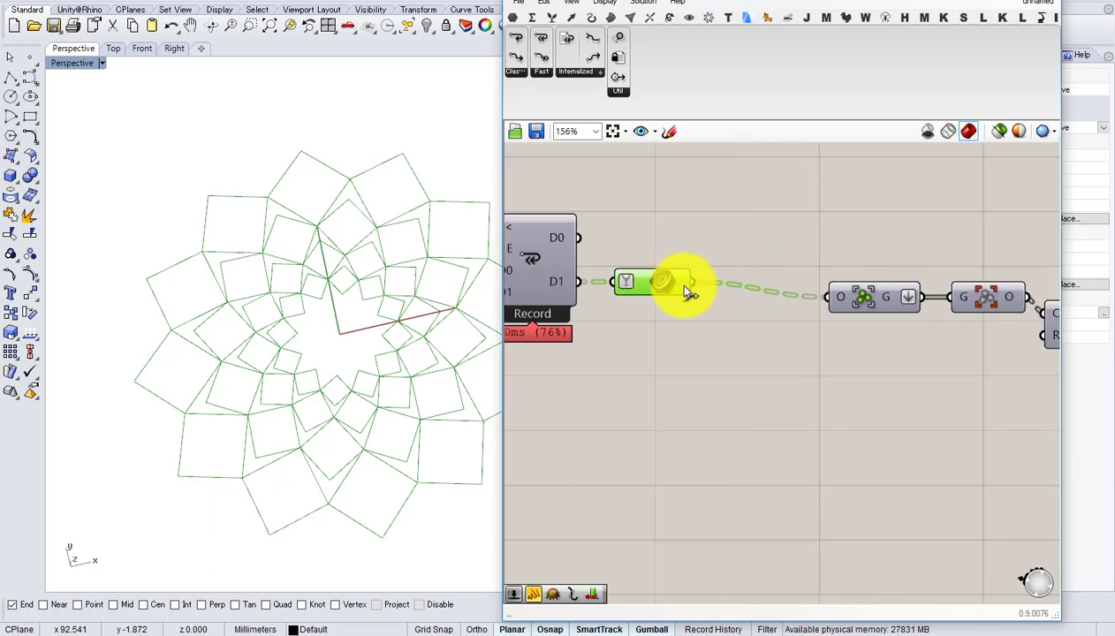
scroll(674, 281, down, 1)
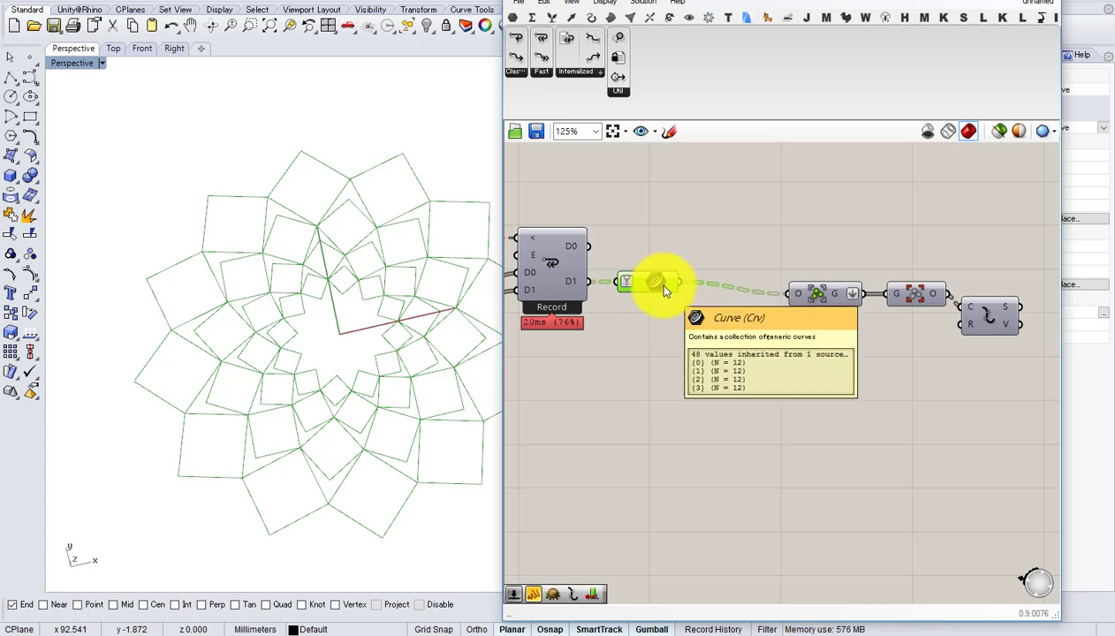
scroll(777, 296, up, 1)
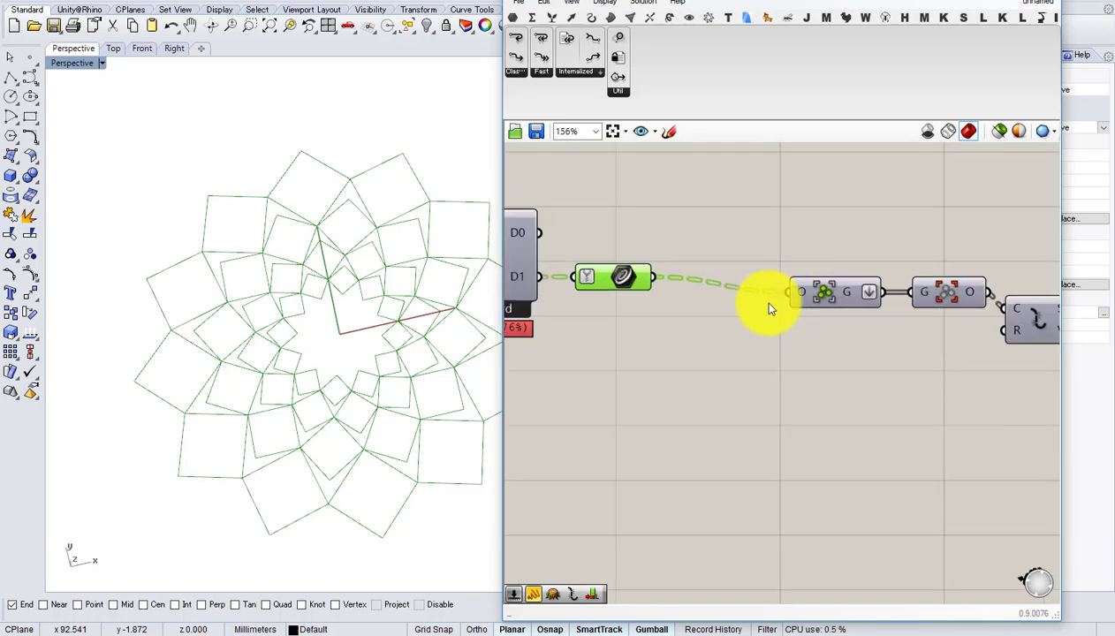
scroll(682, 299, up, 1)
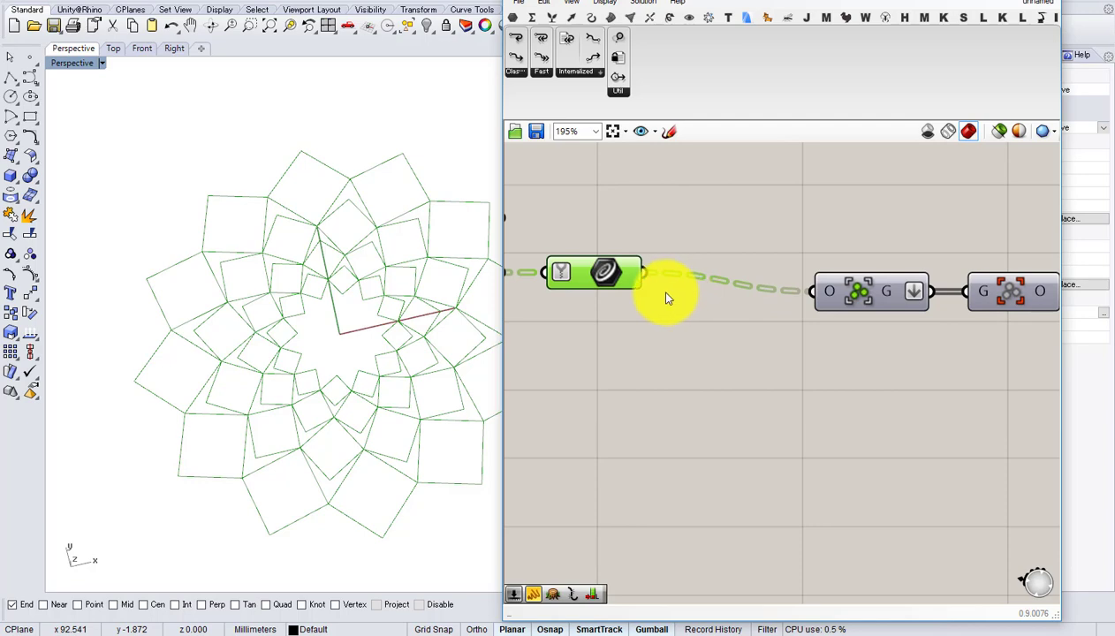
scroll(599, 308, down, 2)
right_drag(599, 308, 768, 292)
- Shift the loop end and all components after it farther from the Flatten Tree components
scroll(766, 298, down, 3)
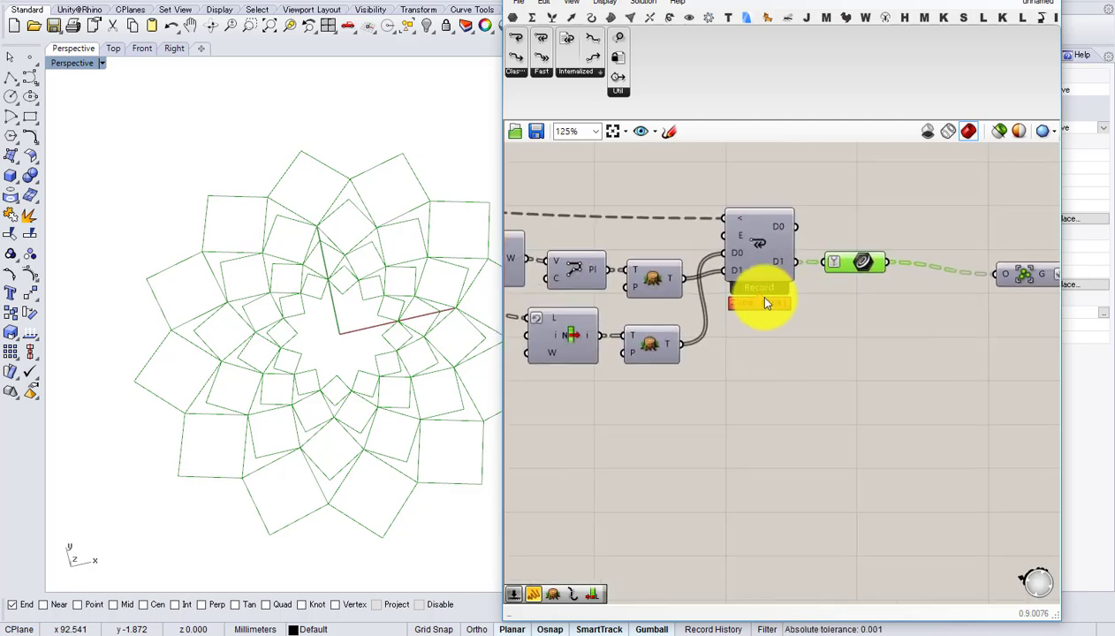
drag(957, 340, 667, 251)
right_drag(655, 273, 823, 277)
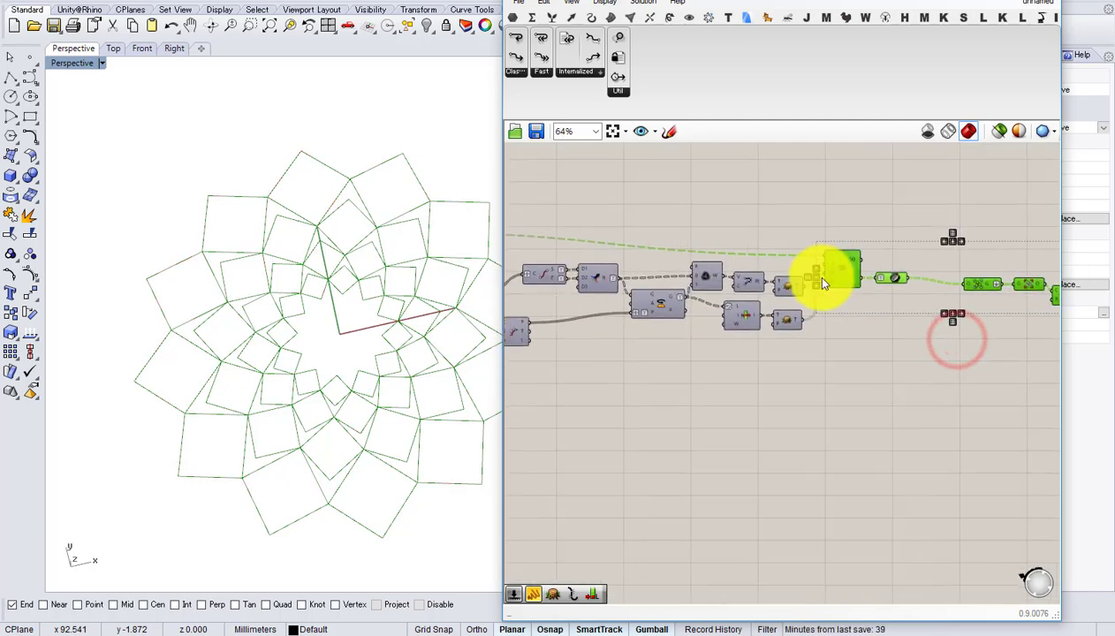
scroll(821, 277, up, 1)
drag(849, 274, 921, 275)
- Turn on the preview of the Flatten Tree component that receives the PolyLine output
scroll(804, 286, up, 2)
click(766, 290)
middle_click(767, 289)
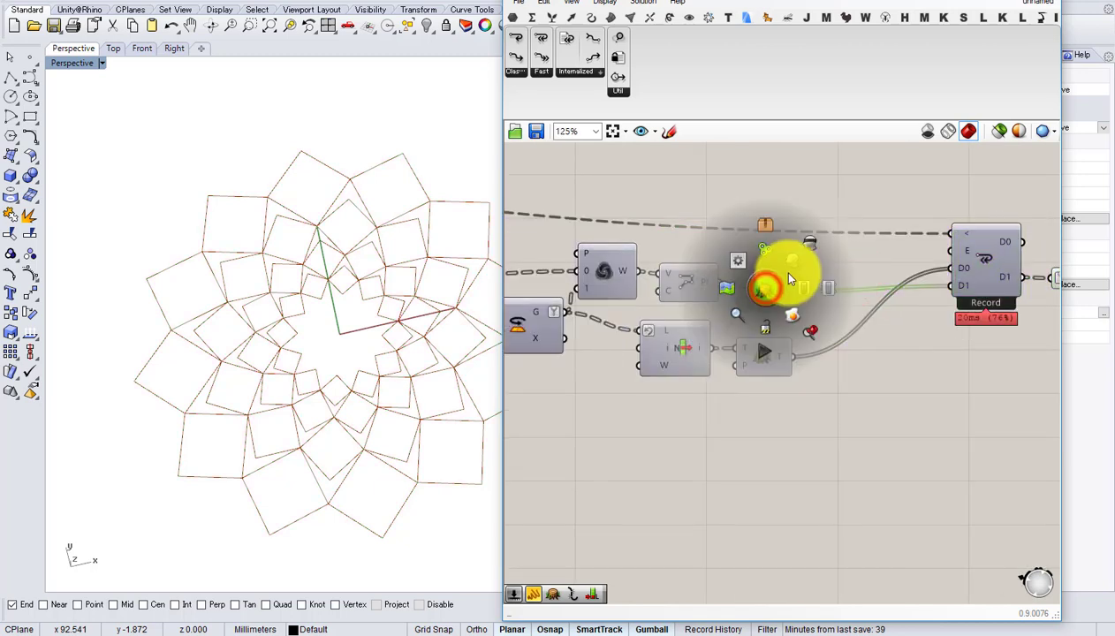
click(783, 261)
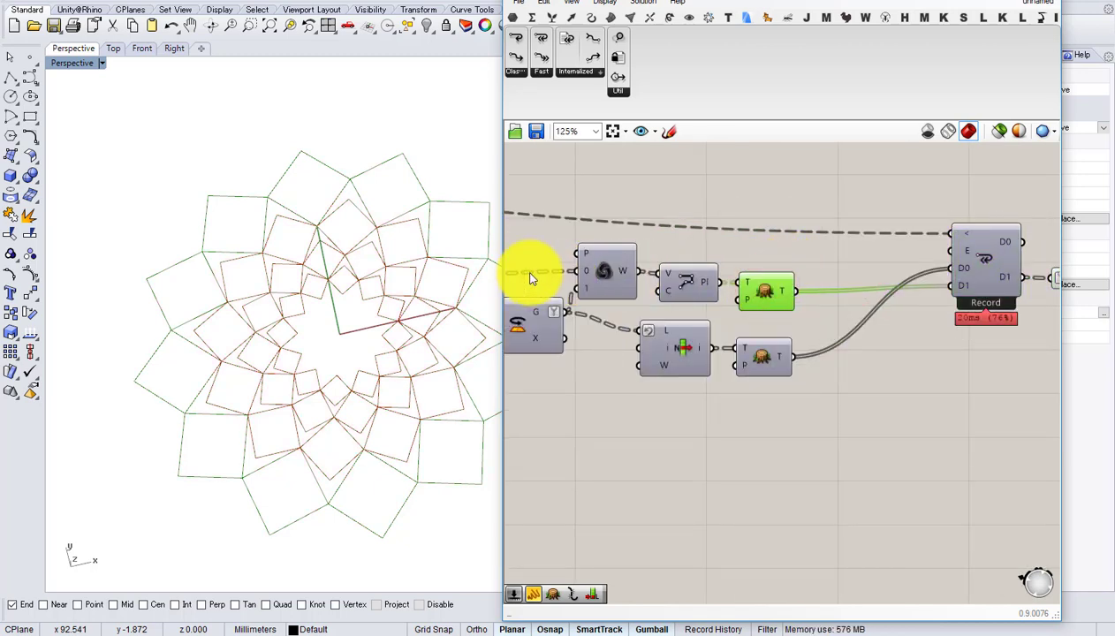
- Move the List Item component and its Flatten Tree lower, farther from the PolyLine branch
drag(669, 351, 668, 350)
drag(672, 348, 682, 386)
click(655, 326)
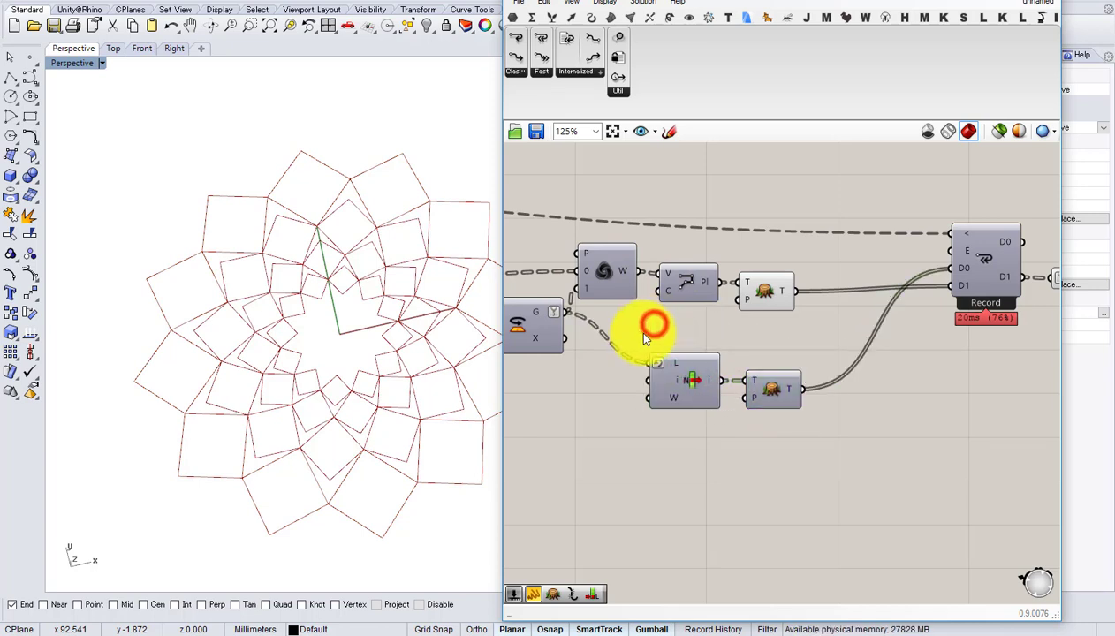
right_drag(655, 327, 732, 338)
right_drag(892, 312, 809, 316)
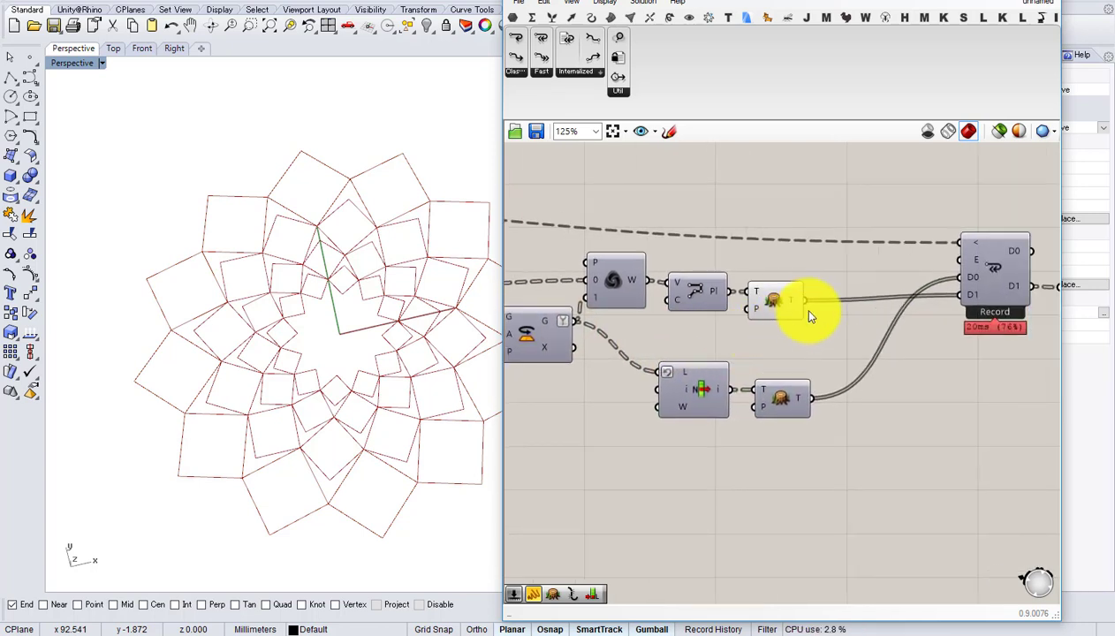
- Shift the loop end and the components after it farther from the Flatten Tree components
right_drag(988, 322, 730, 330)
scroll(679, 335, down, 2)
scroll(682, 336, down, 2)
drag(943, 366, 690, 289)
scroll(696, 311, up, 4)
right_drag(713, 328, 961, 333)
scroll(691, 338, up, 1)
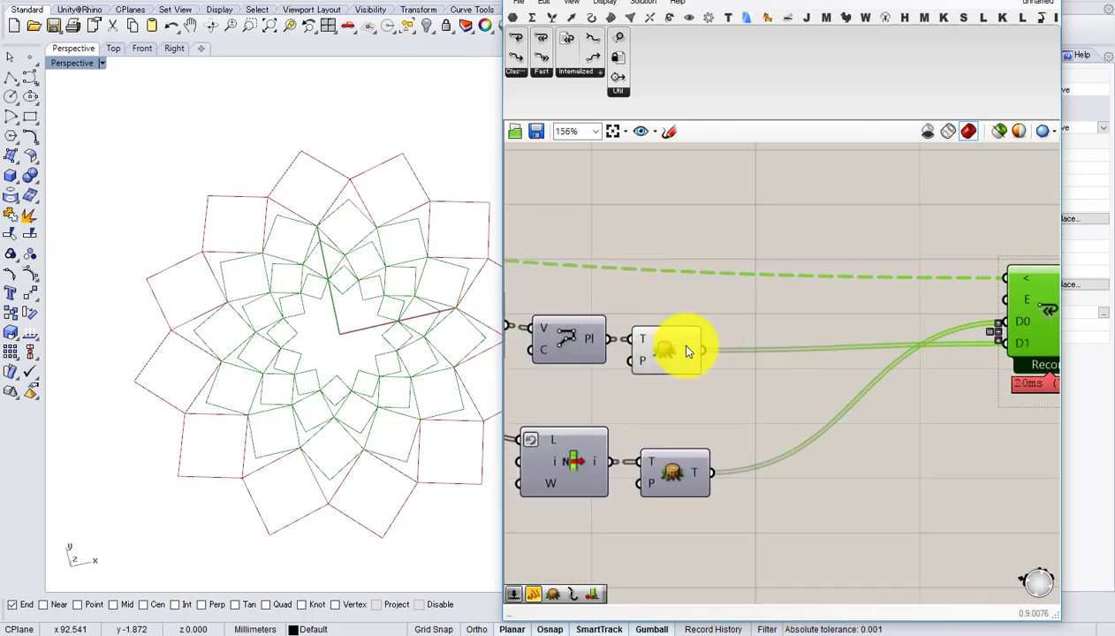
- Add a Rotate Axis component after the upper Flatten Tree and connect the flattened polylines to its geometry input
double_click(794, 350)
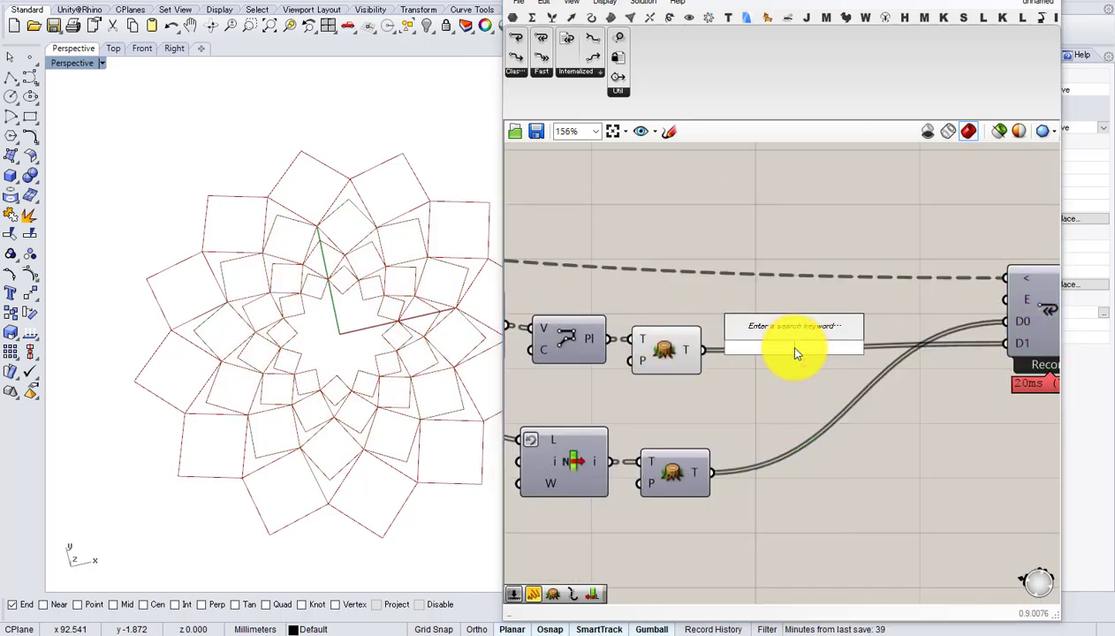
click(764, 396)
scroll(671, 396, down, 2)
right_drag(664, 394, 857, 378)
scroll(769, 375, up, 2)
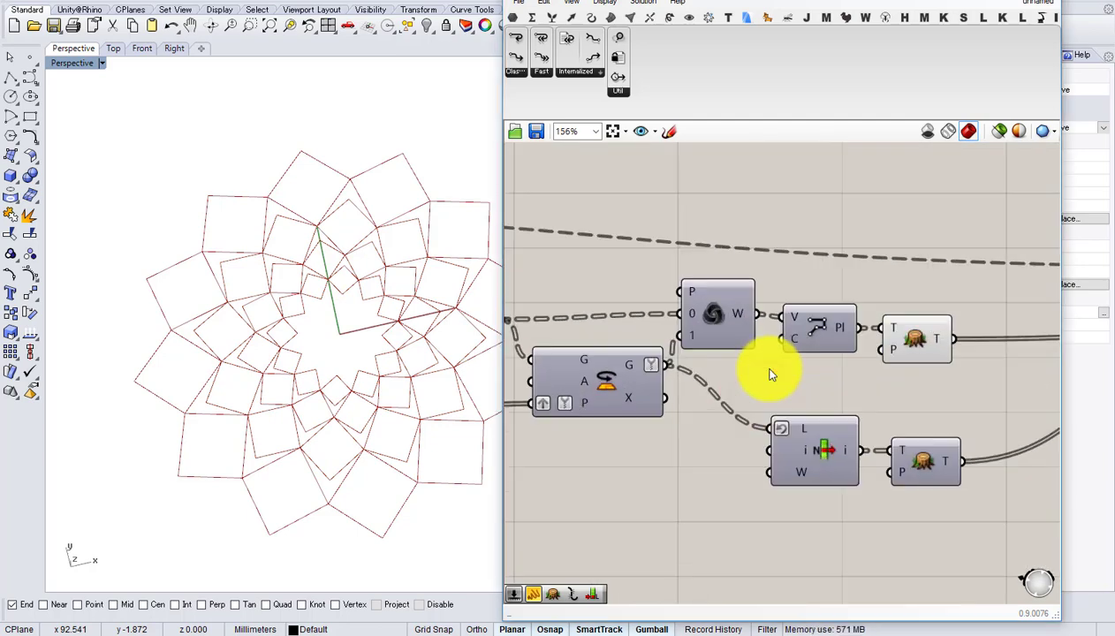
scroll(715, 367, down, 1)
double_click(882, 398)
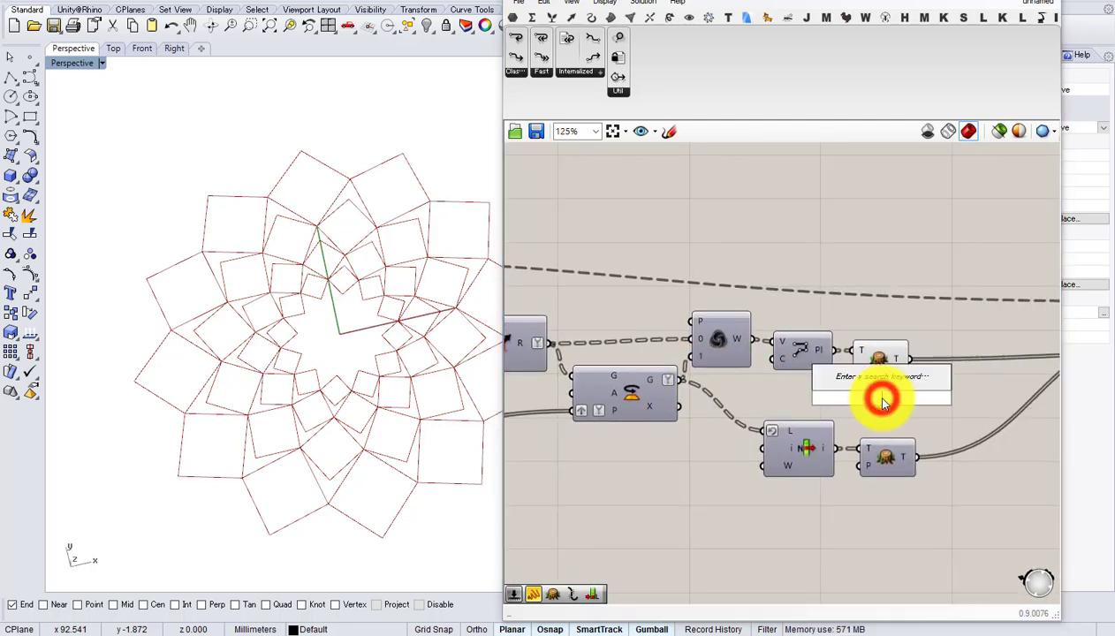
text(rotate)
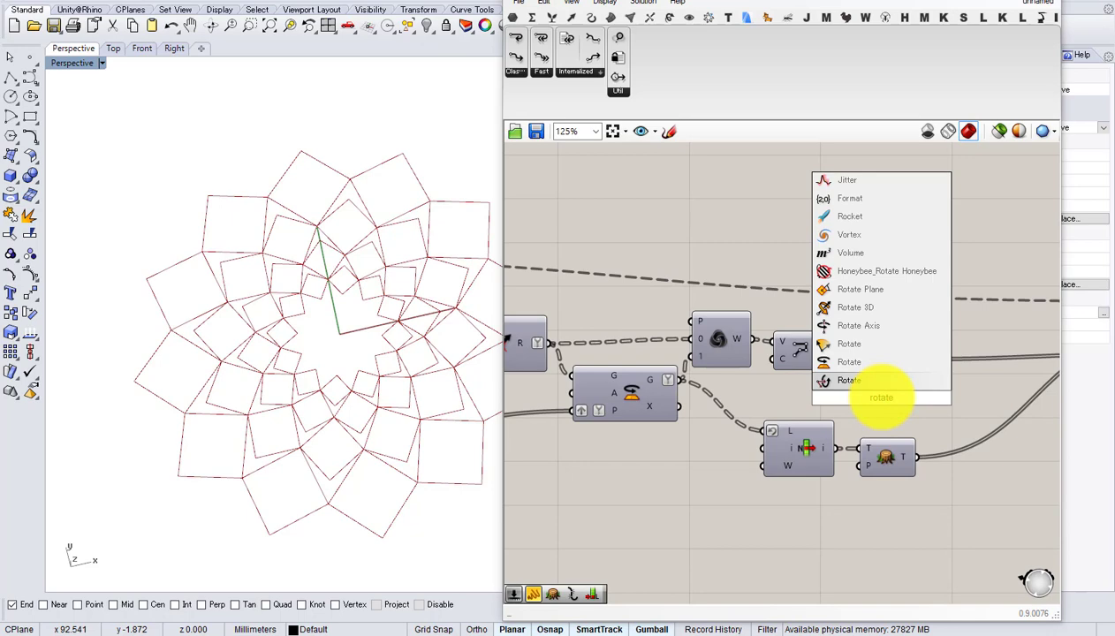
click(874, 330)
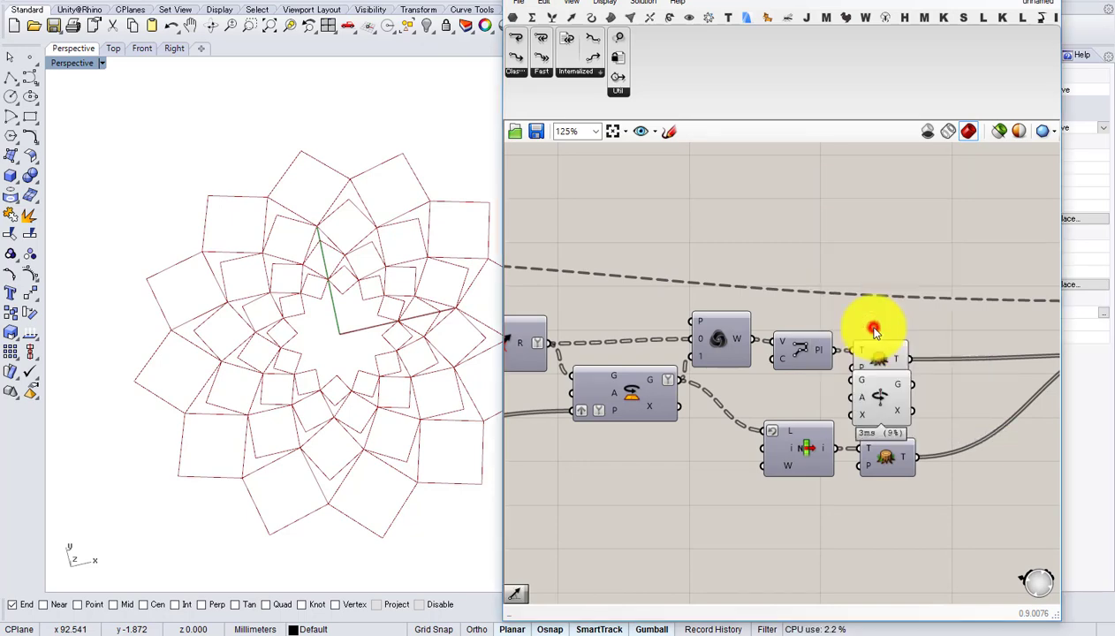
scroll(877, 398, up, 2)
drag(889, 398, 1025, 402)
drag(914, 336, 1001, 355)
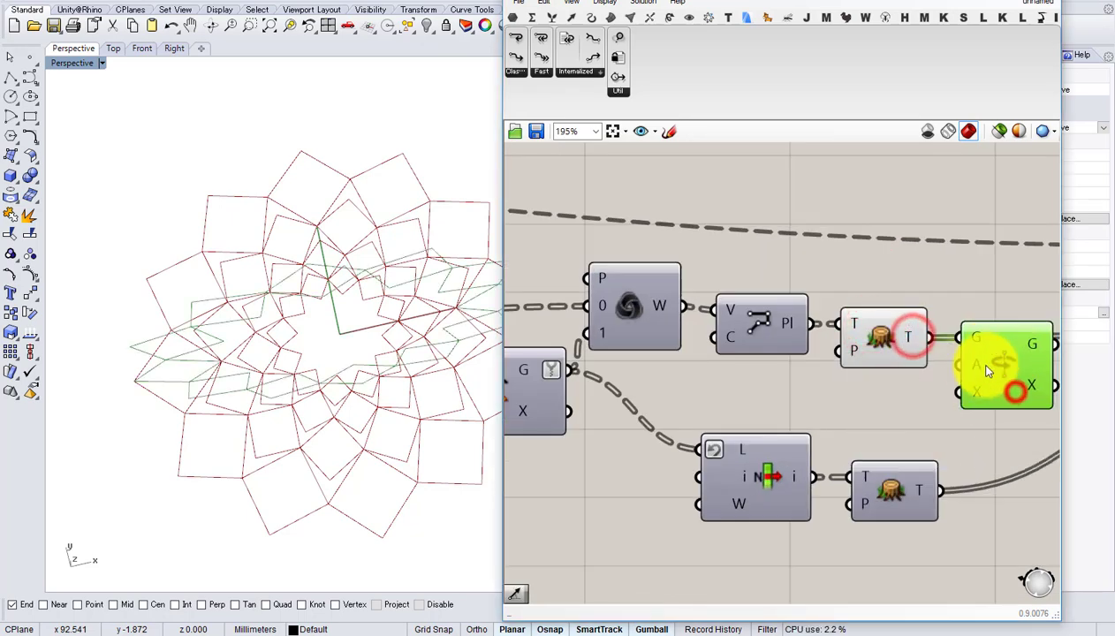
- Move the Rotate component that feeds Weave slightly lower and select the Merge component to highlight its points
scroll(978, 378, down, 2)
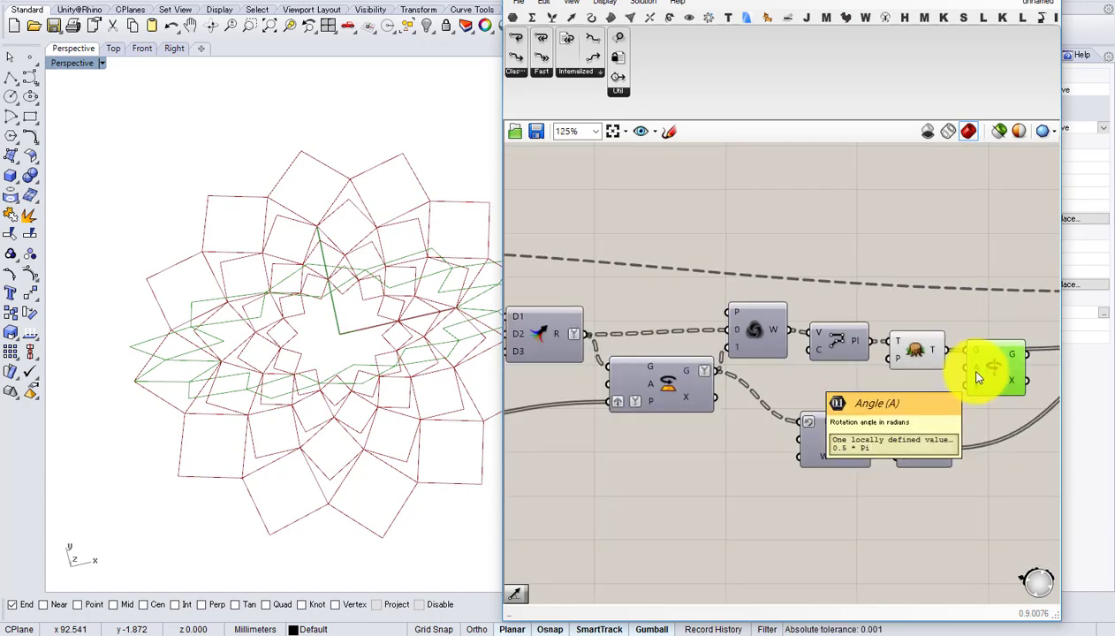
right_drag(727, 391, 774, 388)
scroll(742, 385, down, 1)
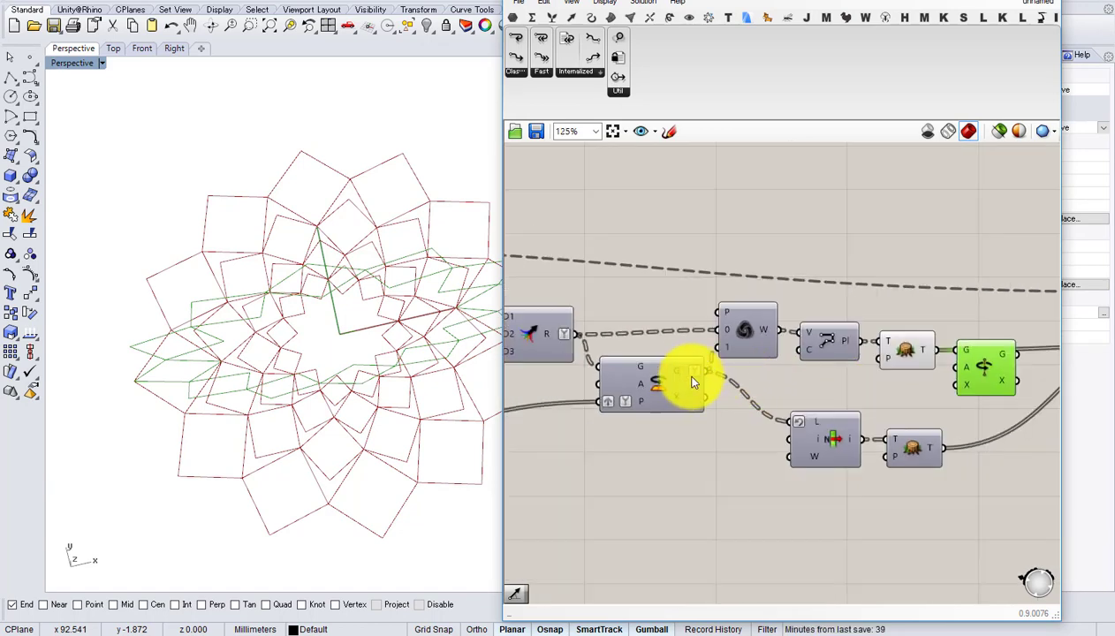
drag(667, 400, 665, 420)
click(541, 336)
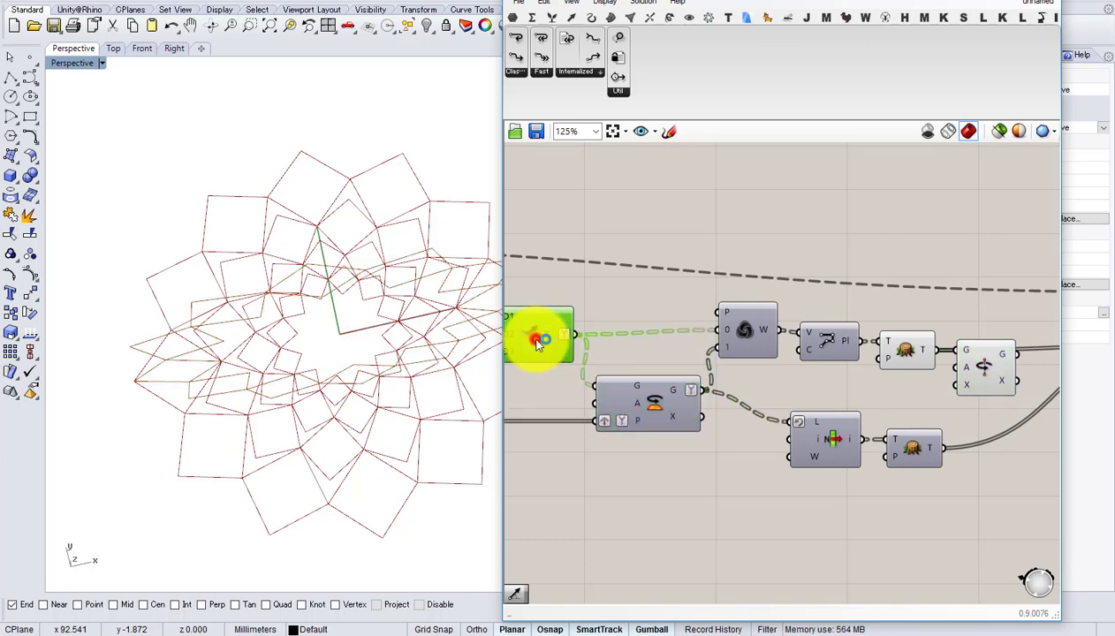
- Add a second PolyLine component below the upper Flatten Tree and connect the Merge result to its vertices input
double_click(621, 307)
text(polyl)
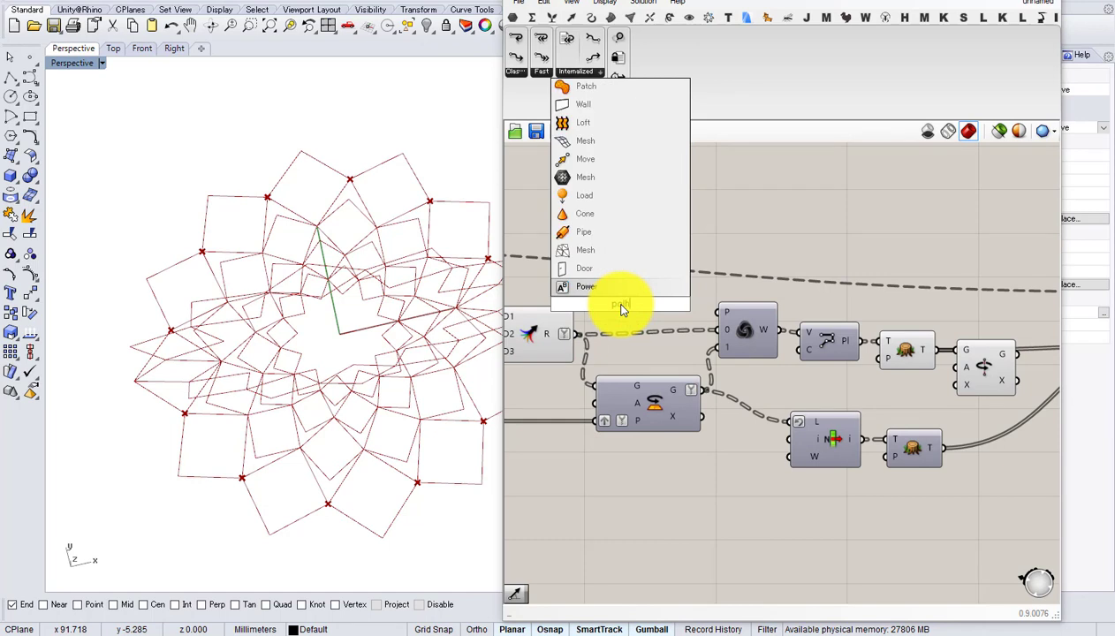
text(ine)
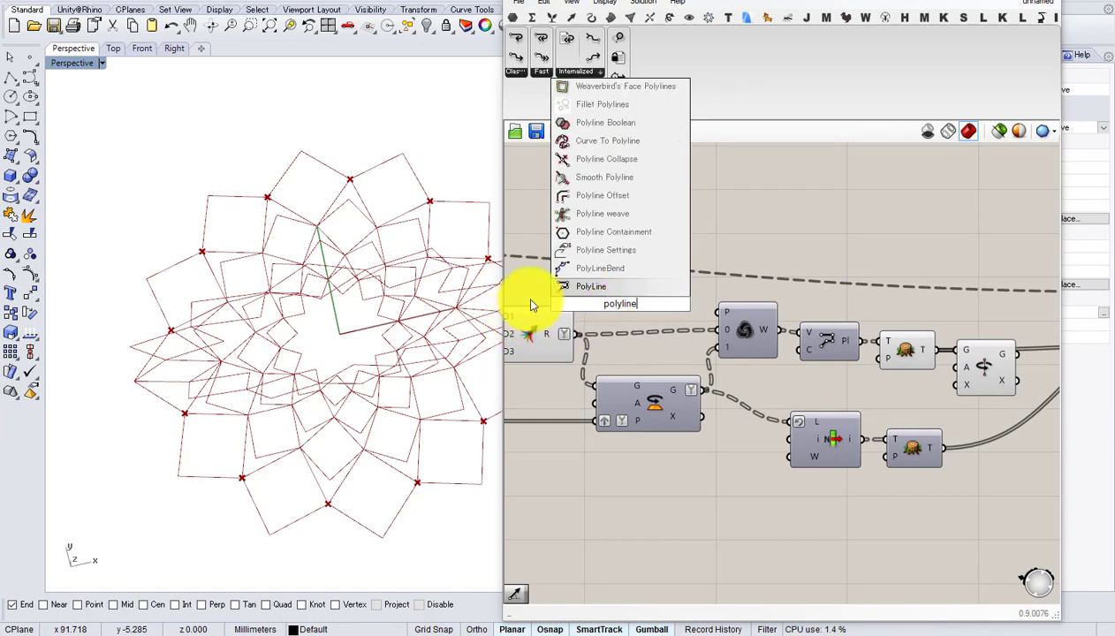
click(608, 284)
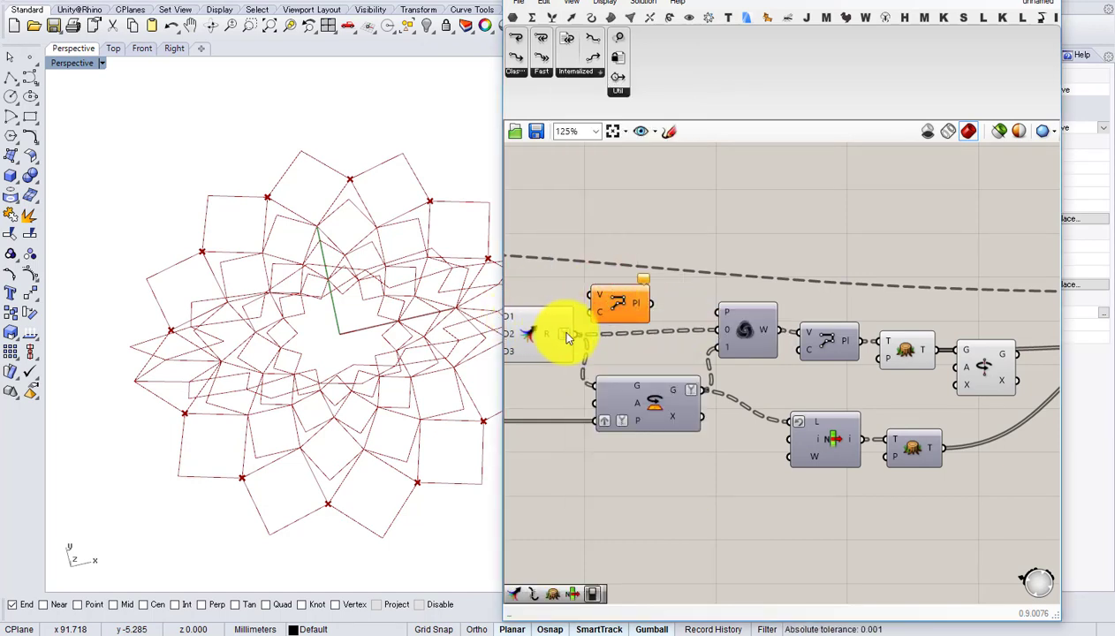
drag(578, 334, 901, 382)
- Lower the List Item and Flatten Tree pair and move the new PolyLine component clear of the upper Flatten Tree
right_drag(903, 382, 829, 309)
drag(865, 421, 744, 364)
drag(740, 367, 738, 401)
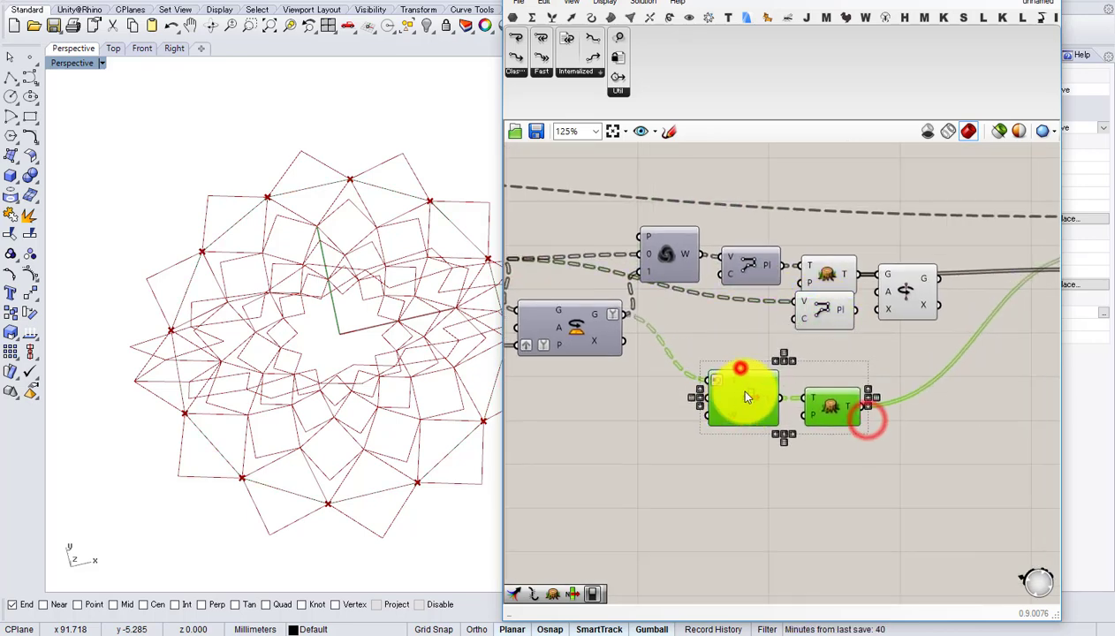
drag(820, 313, 820, 332)
- Move the Rotate Axis component below the wire running from the upper Flatten Tree to the loop end
right_drag(736, 332, 598, 349)
scroll(759, 318, up, 1)
click(817, 302)
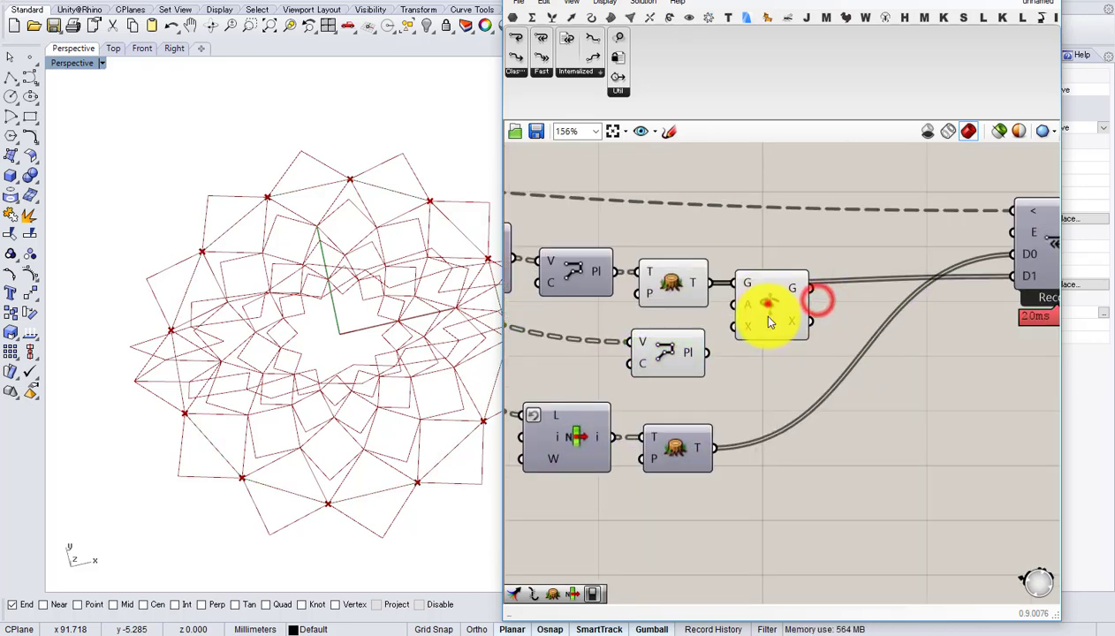
drag(769, 304, 794, 337)
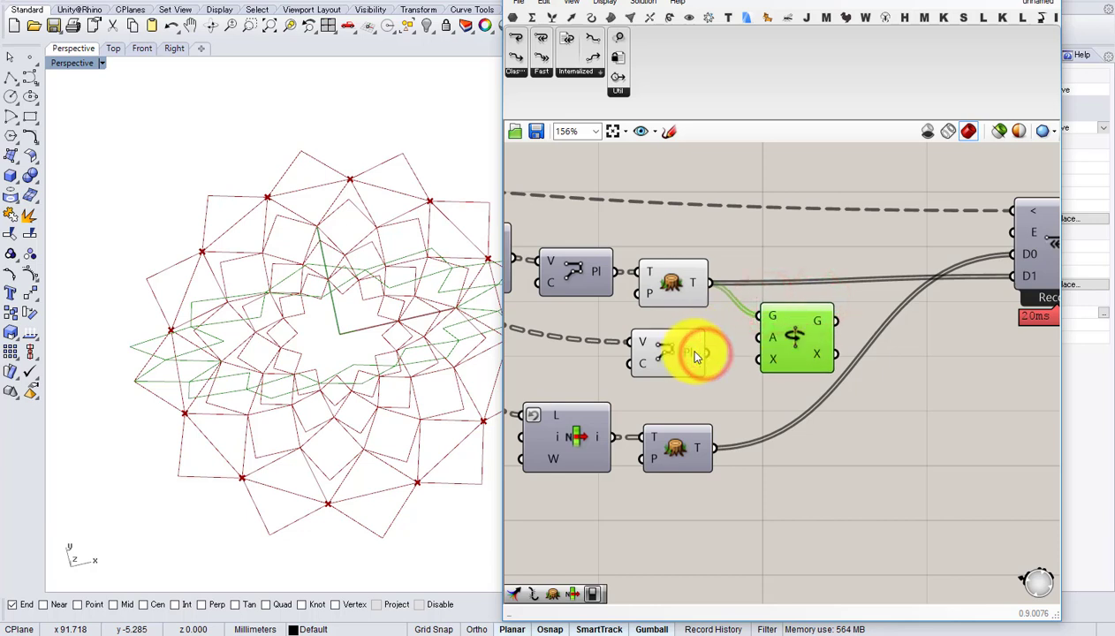
- Try the Flatten and Graft options on the new PolyLine's output and clear them again
right_click(696, 355)
click(721, 416)
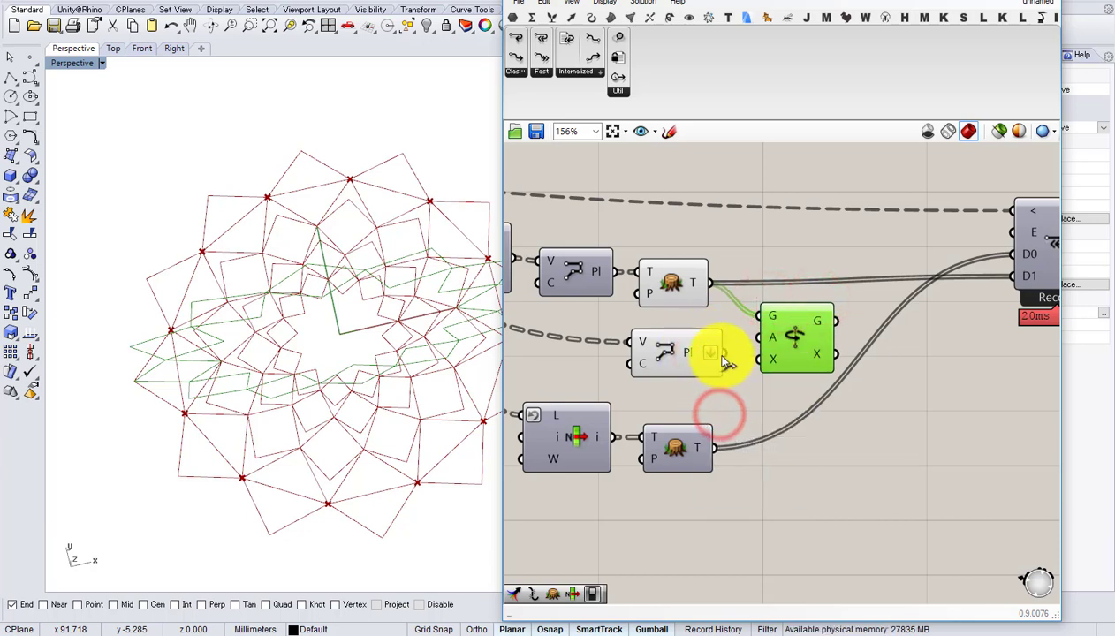
right_click(691, 356)
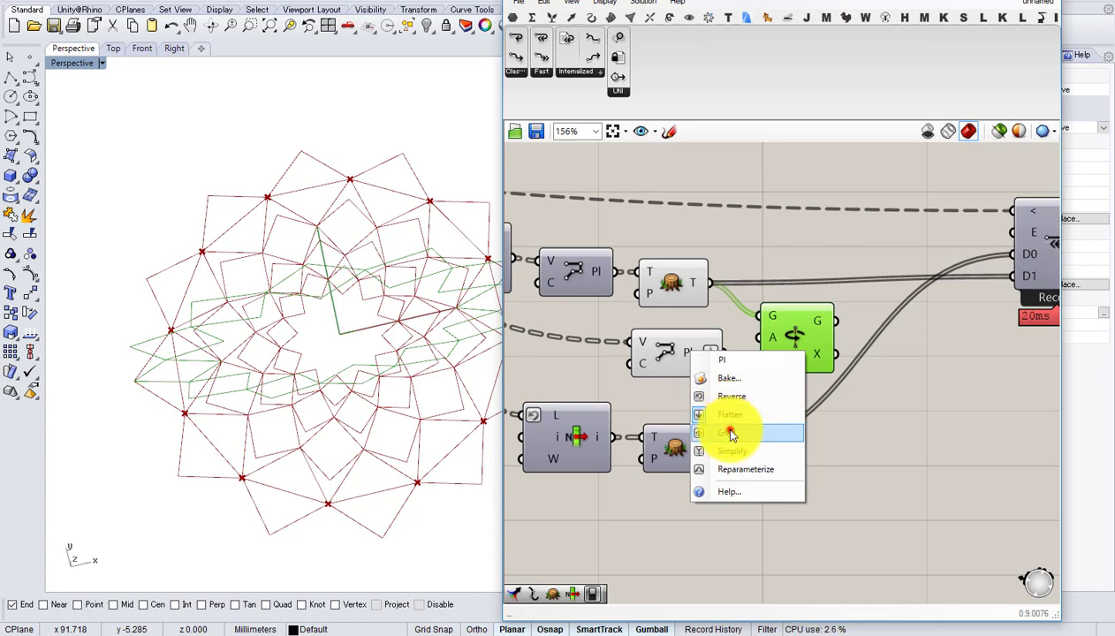
click(729, 430)
right_click(692, 355)
click(718, 435)
- Stack the two PolyLine components, raise the Flatten Tree, and feed Rotate Axis geometry directly from the first PolyLine
drag(677, 349, 608, 351)
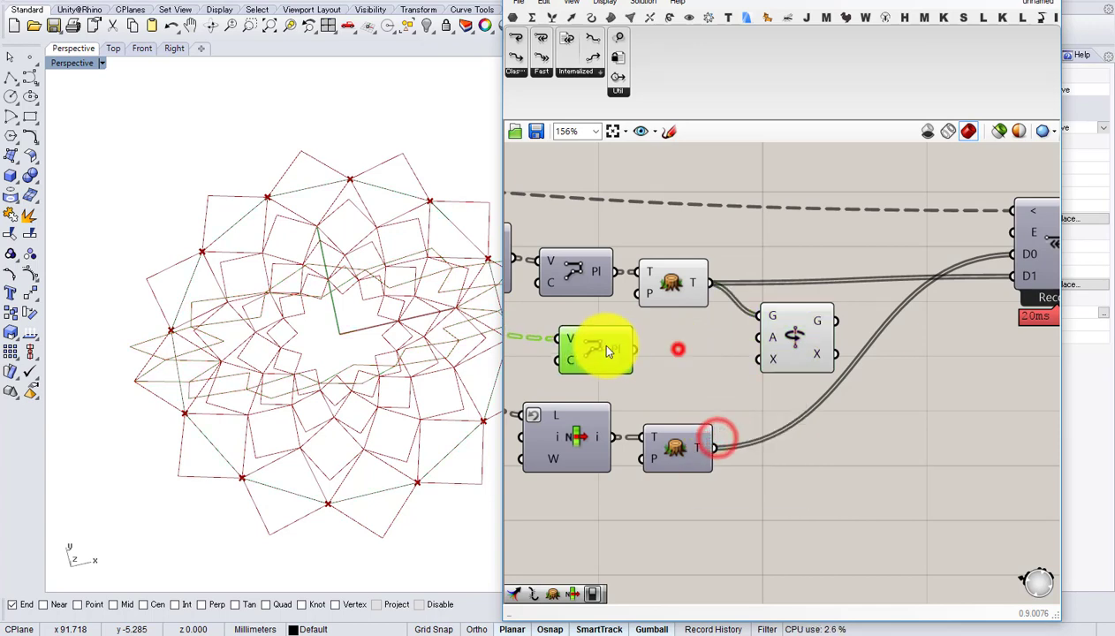
drag(689, 281, 736, 228)
drag(797, 339, 731, 320)
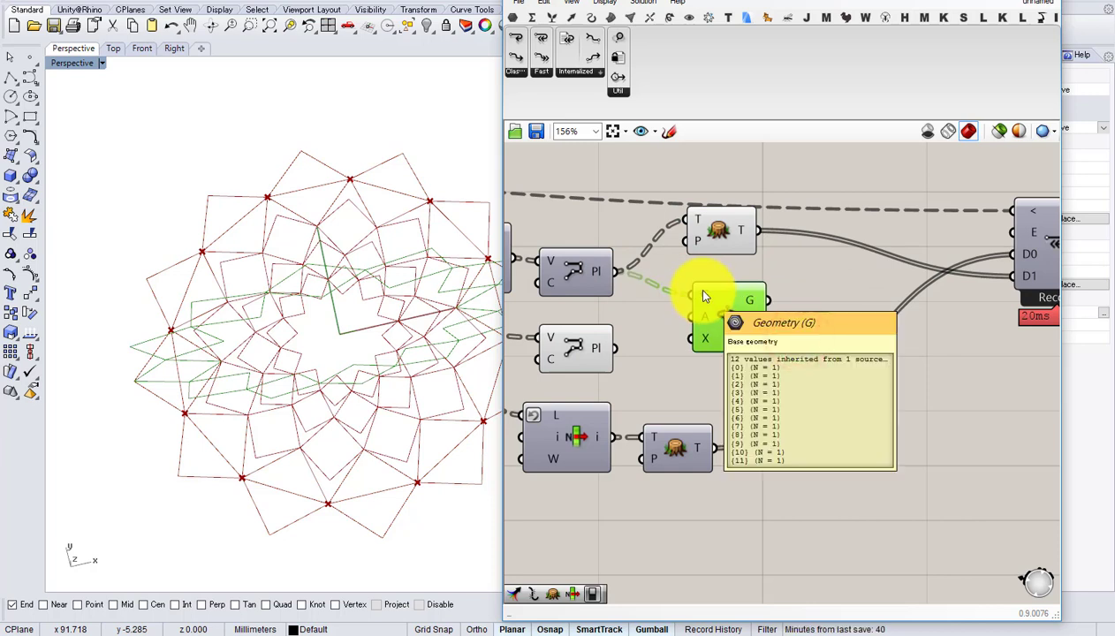
- Connect the second PolyLine's output to the axis input of Rotate Axis
mouse_move(615, 352)
drag(616, 352, 690, 338)
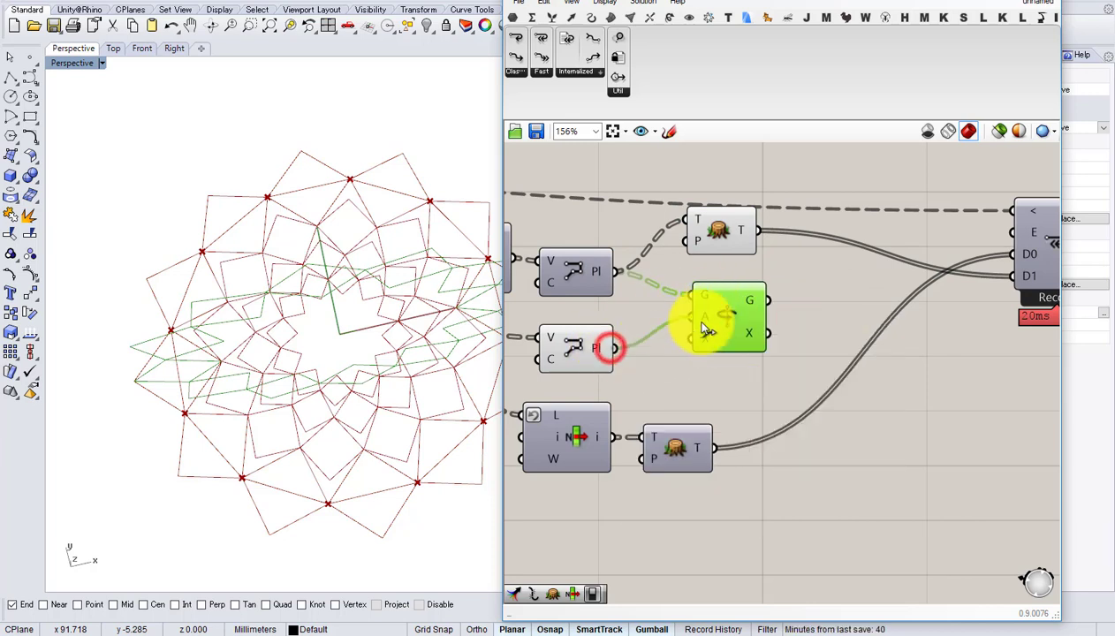
key(ctrl+z)
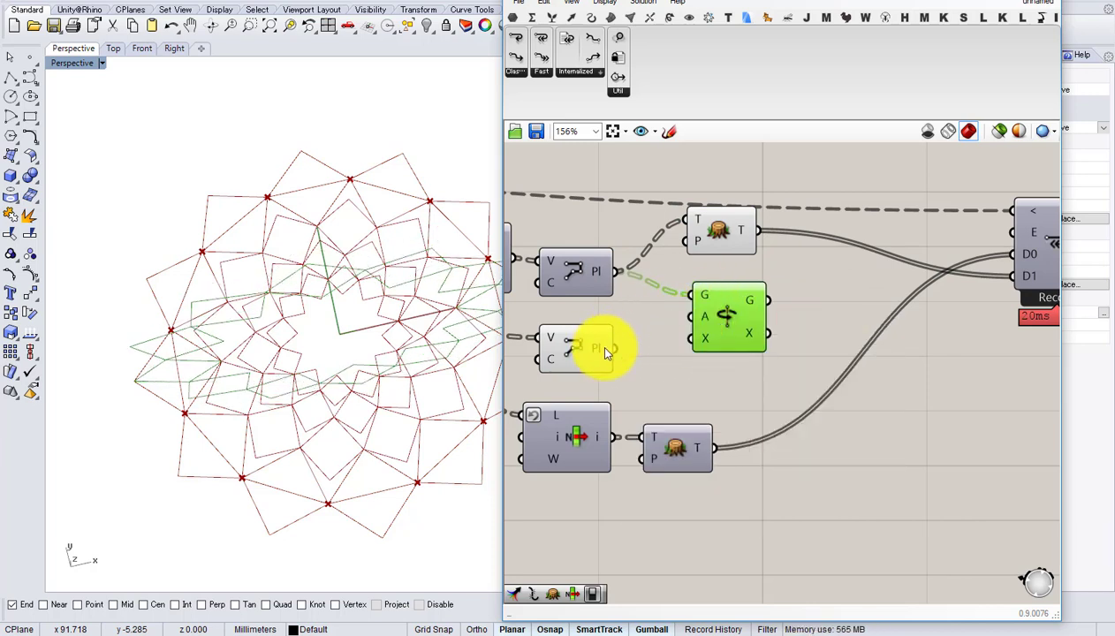
drag(696, 344, 694, 342)
- Move the List Item and its Flatten Tree far below the PolyLine components to free up canvas space
scroll(729, 530, down, 1)
right_drag(703, 500, 808, 375)
drag(801, 384, 703, 340)
drag(703, 345, 722, 475)
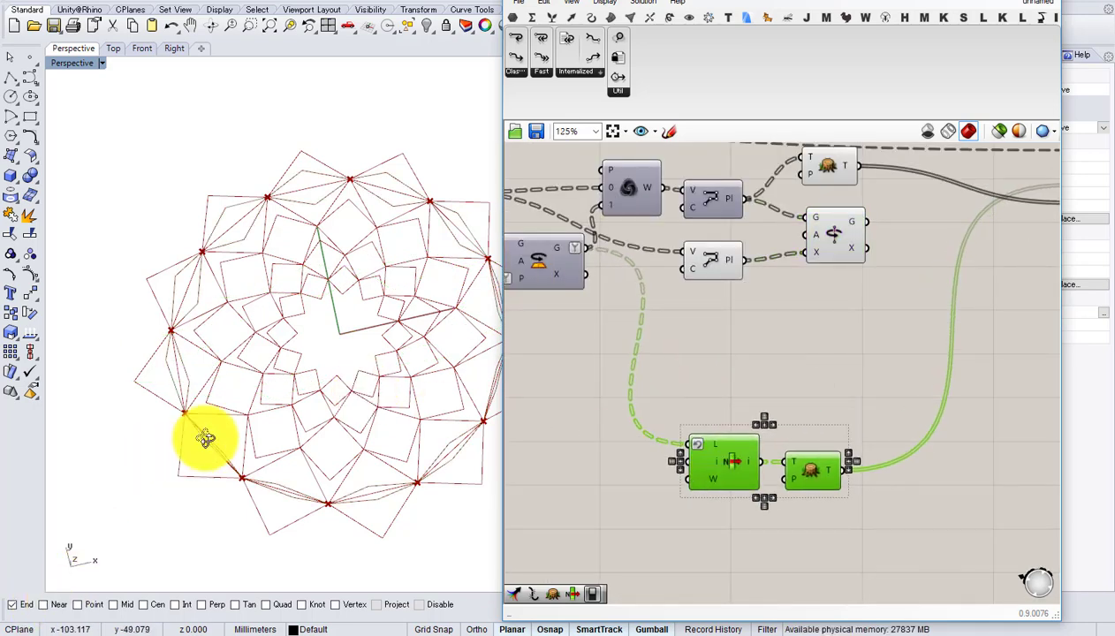
- Add a Radians component below the second PolyLine and connect it to the angle input of Rotate Axis
right_drag(207, 438, 291, 358)
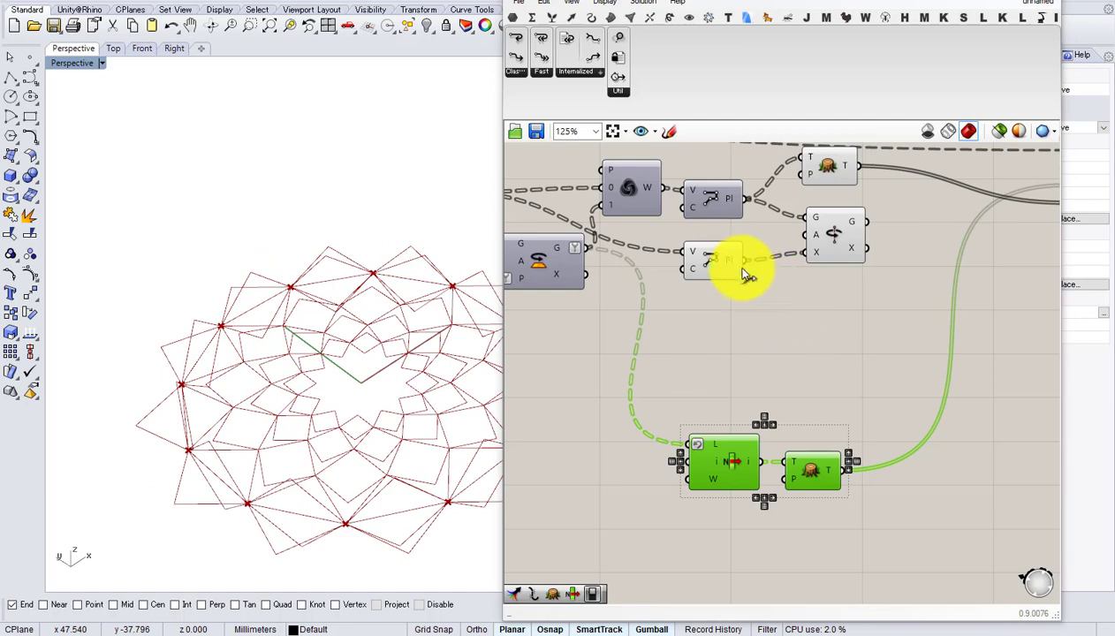
right_drag(734, 260, 753, 427)
double_click(756, 426)
text(rad)
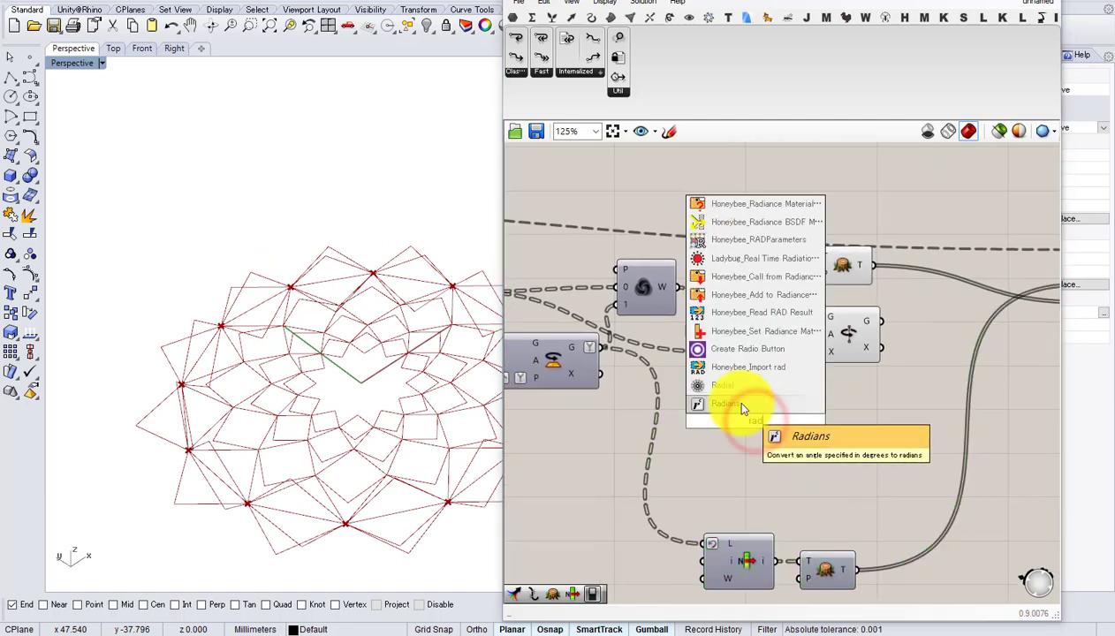
click(733, 403)
drag(765, 426, 829, 334)
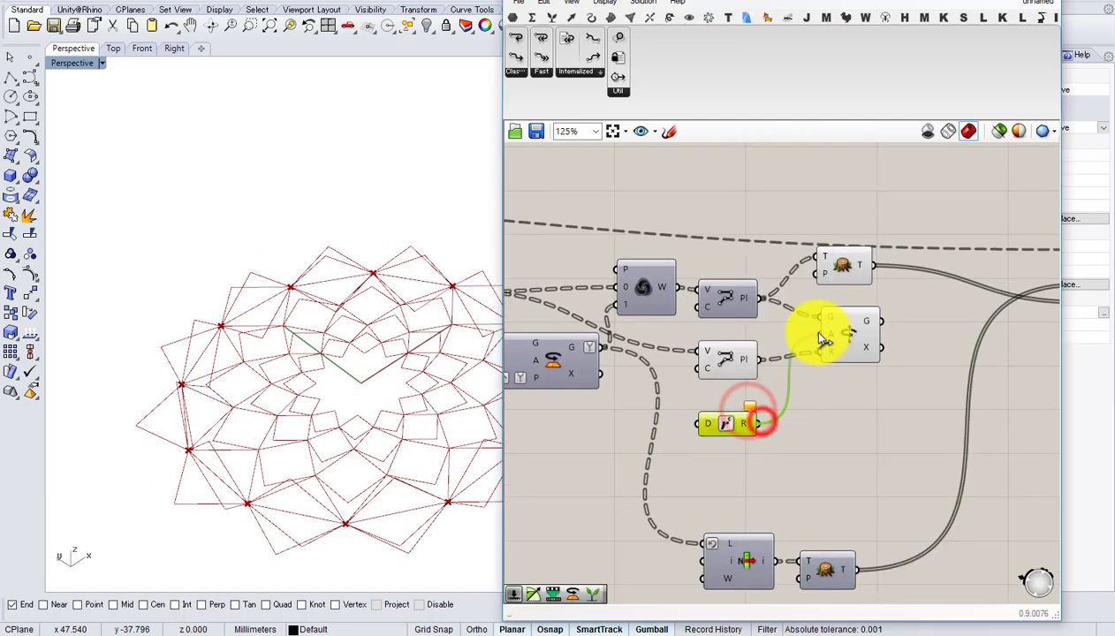
- Add a number slider with the value 90 beside the Radians component
double_click(698, 454)
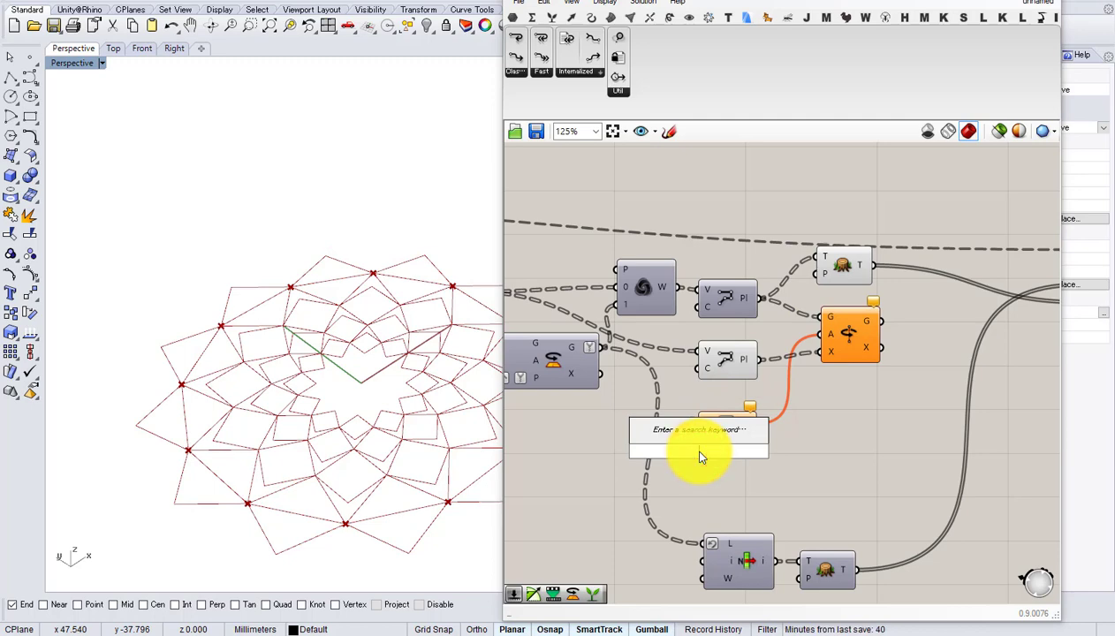
key(Return)
drag(700, 452, 603, 448)
scroll(649, 442, up, 1)
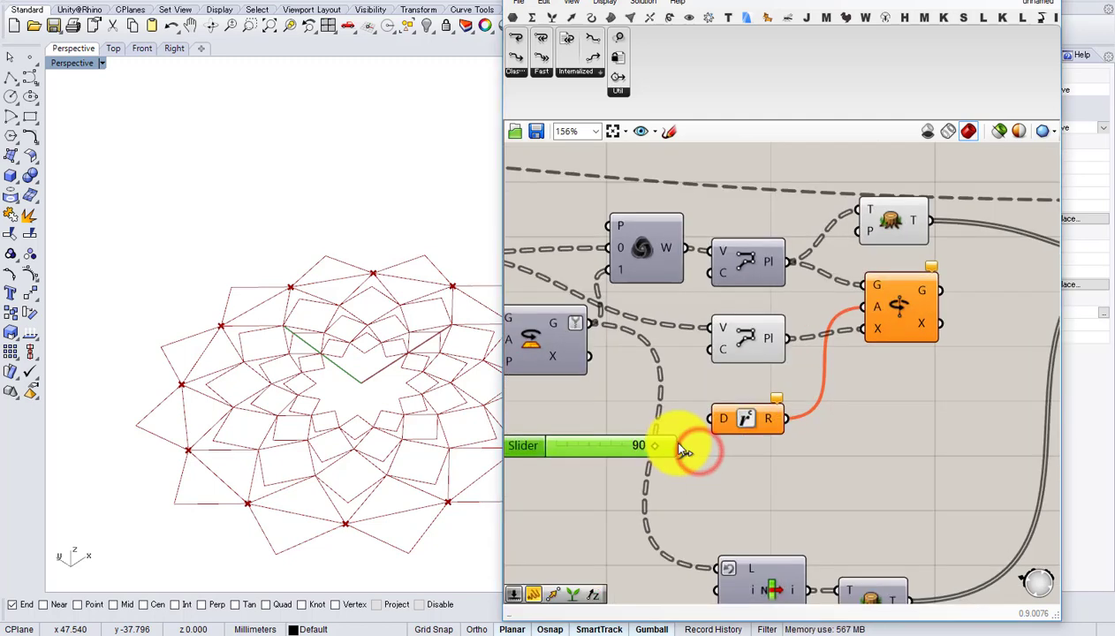
- Connect the slider to the Radians degrees input and lower its value to 0
drag(679, 444, 598, 448)
right_drag(371, 429, 421, 409)
drag(592, 449, 553, 444)
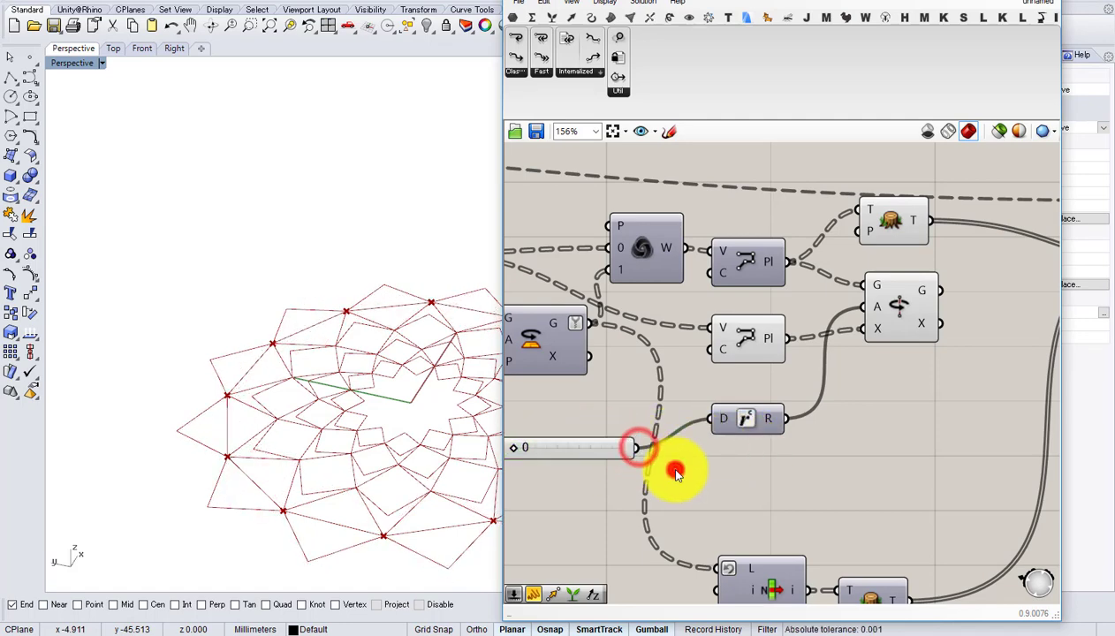
- Add a Negative component and route the angle slider through it into the Radians degrees input
double_click(676, 471)
text(neg)
click(662, 453)
drag(604, 452, 599, 460)
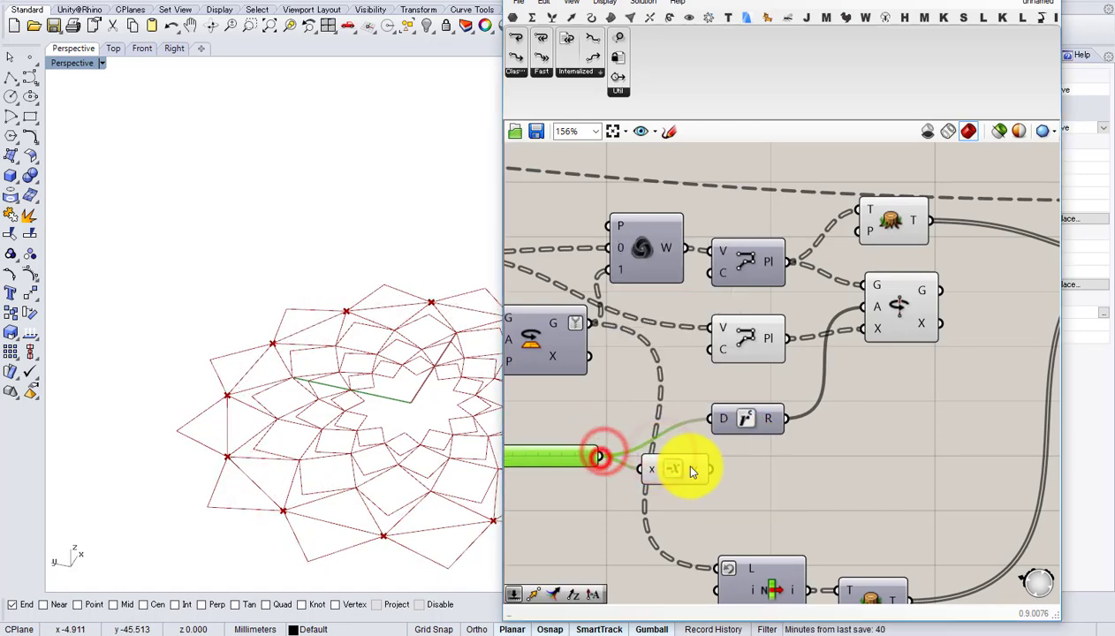
drag(689, 469, 676, 456)
drag(699, 457, 710, 420)
- Raise the angle slider's value to tilt the outer ring of squares
right_drag(542, 465, 680, 443)
drag(604, 434, 648, 435)
mouse_move(364, 433)
right_down()
mouse_move(426, 369)
mouse_move(343, 414)
mouse_move(348, 447)
right_up()
- Turn off the preview of the second PolyLine component that supplies the rotation axes
right_drag(909, 368, 737, 390)
click(729, 338)
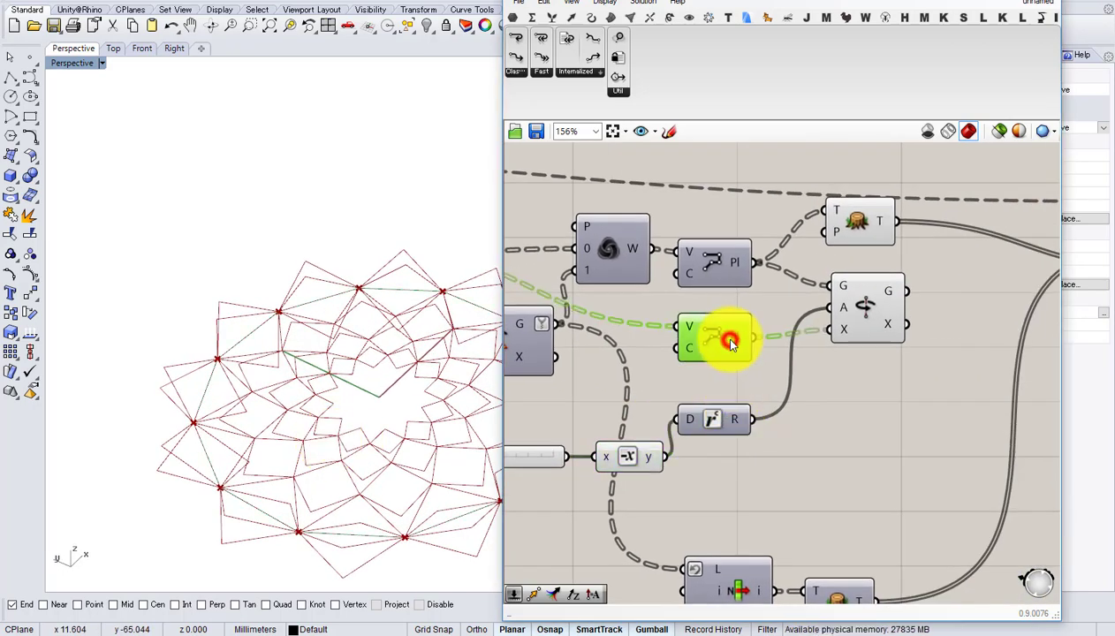
middle_click(729, 332)
right_drag(332, 368, 318, 345)
- Select the Rotate Axis component and examine the data branches of its rotated geometry output
scroll(662, 390, down, 3)
scroll(721, 344, up, 1)
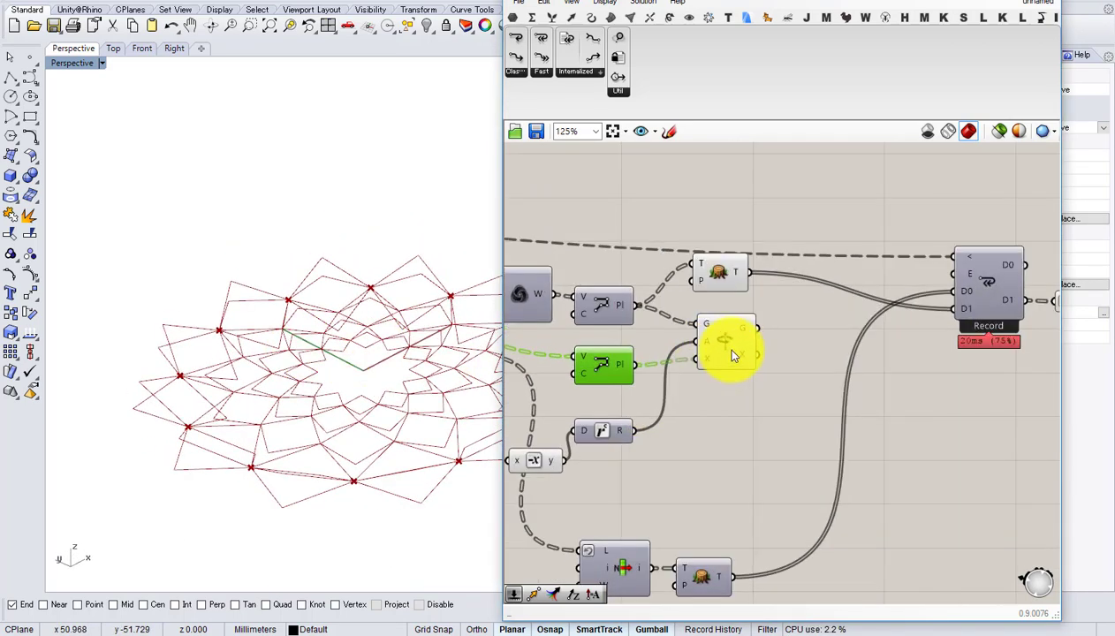
click(722, 340)
scroll(736, 331, up, 1)
mouse_move(749, 334)
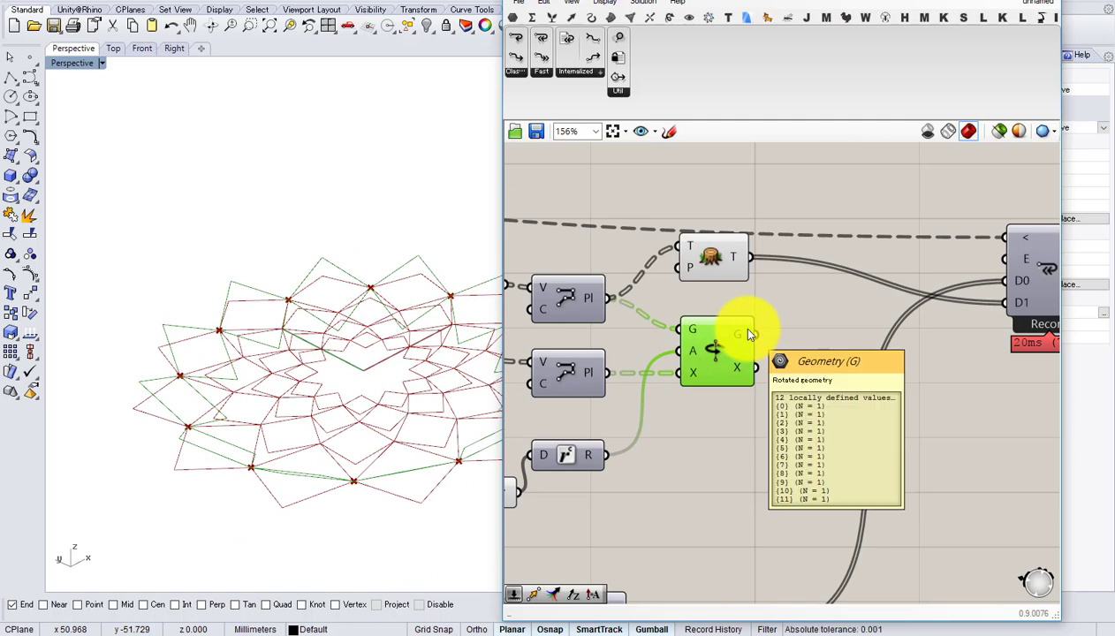
- Connect the Rotate Axis component's rotated geometry output directly to the Loop End's D1 input
drag(748, 334, 1006, 302)
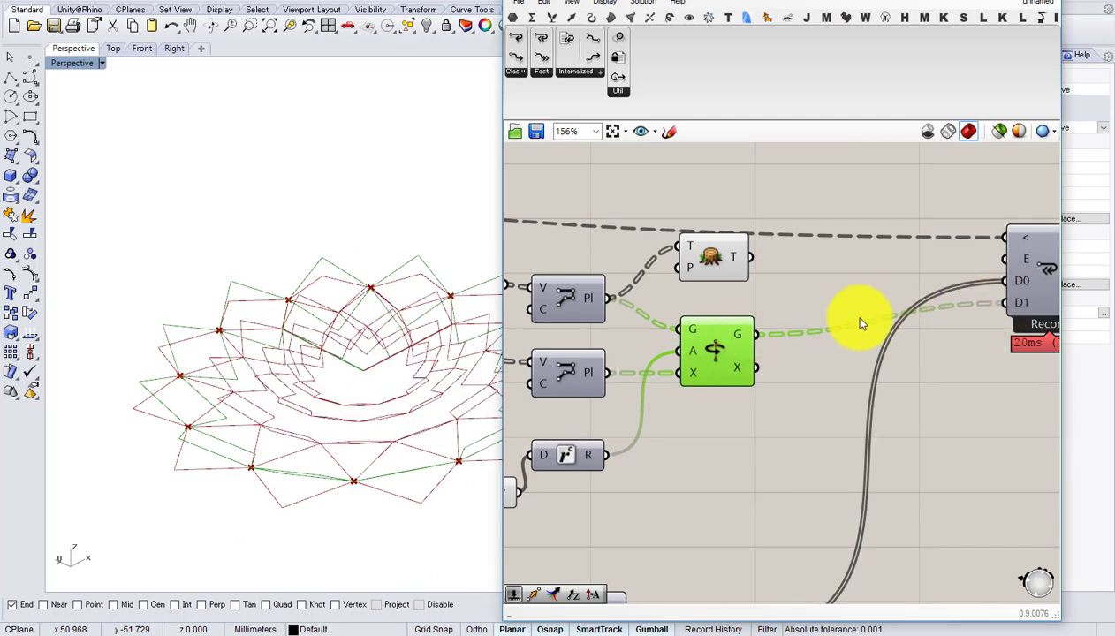
right_drag(249, 348, 219, 427)
scroll(723, 374, down, 2)
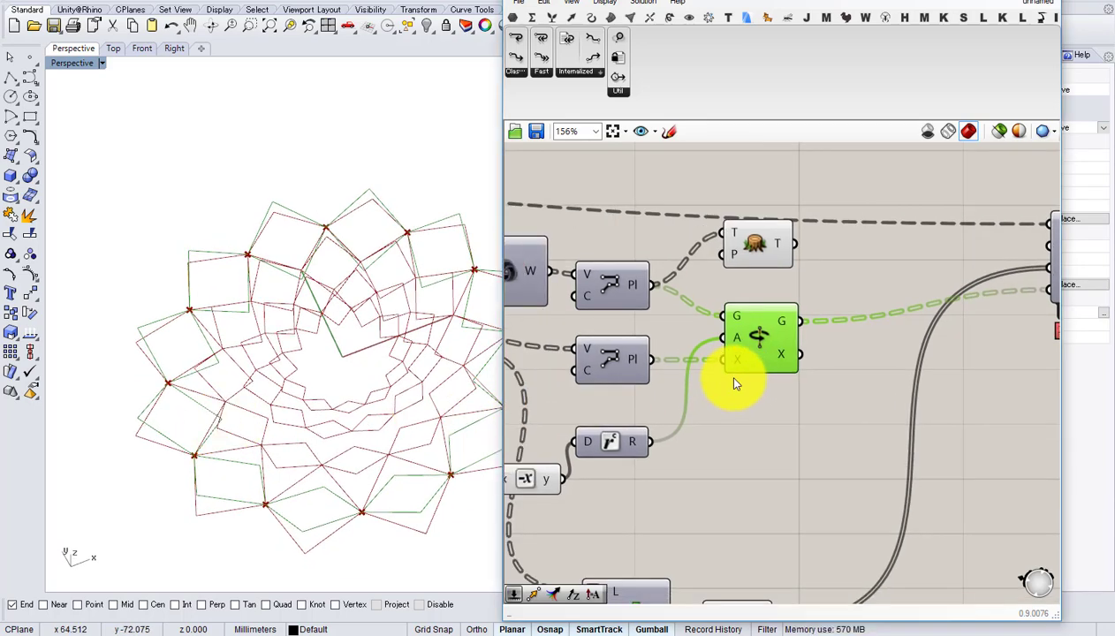
- Add an Explode component below Rotate Axis and feed it the rotated geometry
scroll(765, 361, up, 2)
double_click(838, 415)
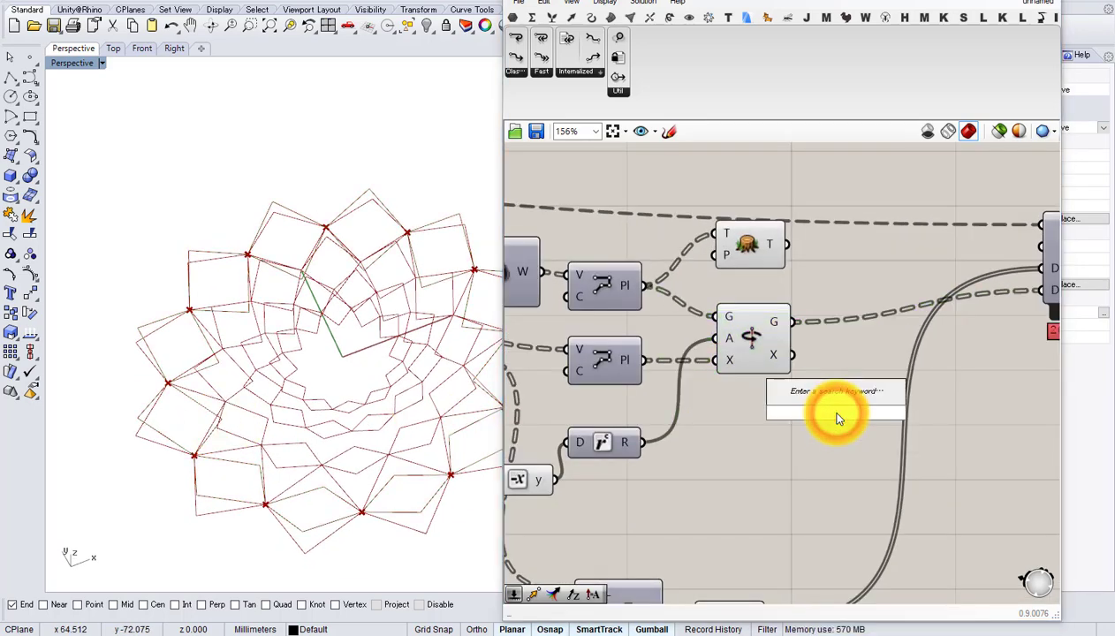
text(explode)
click(825, 399)
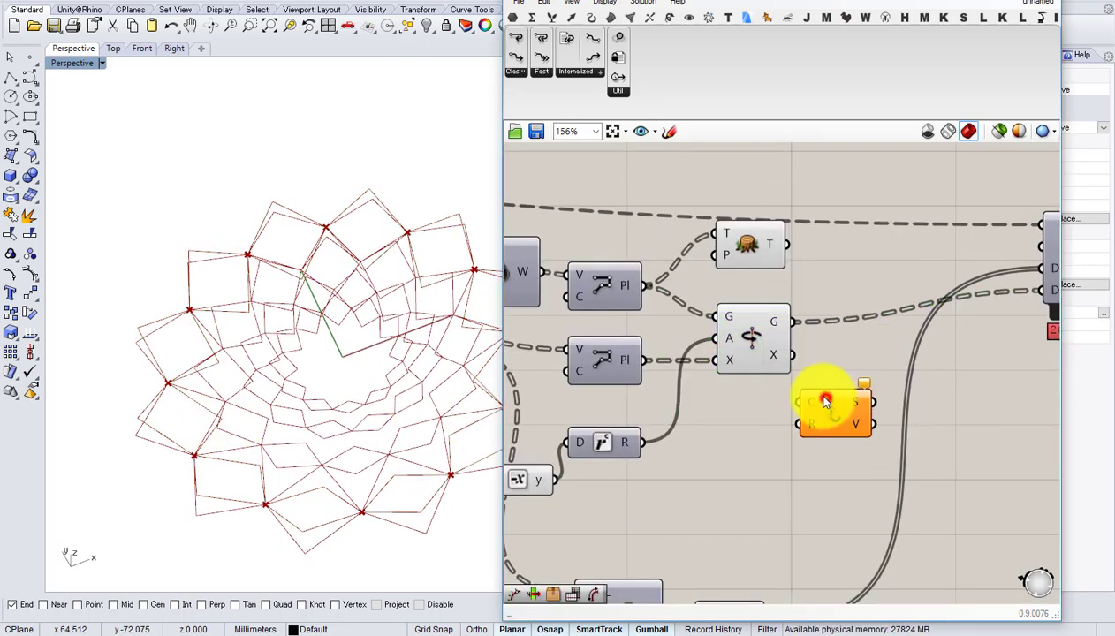
drag(790, 321, 789, 451)
right_drag(908, 469, 795, 451)
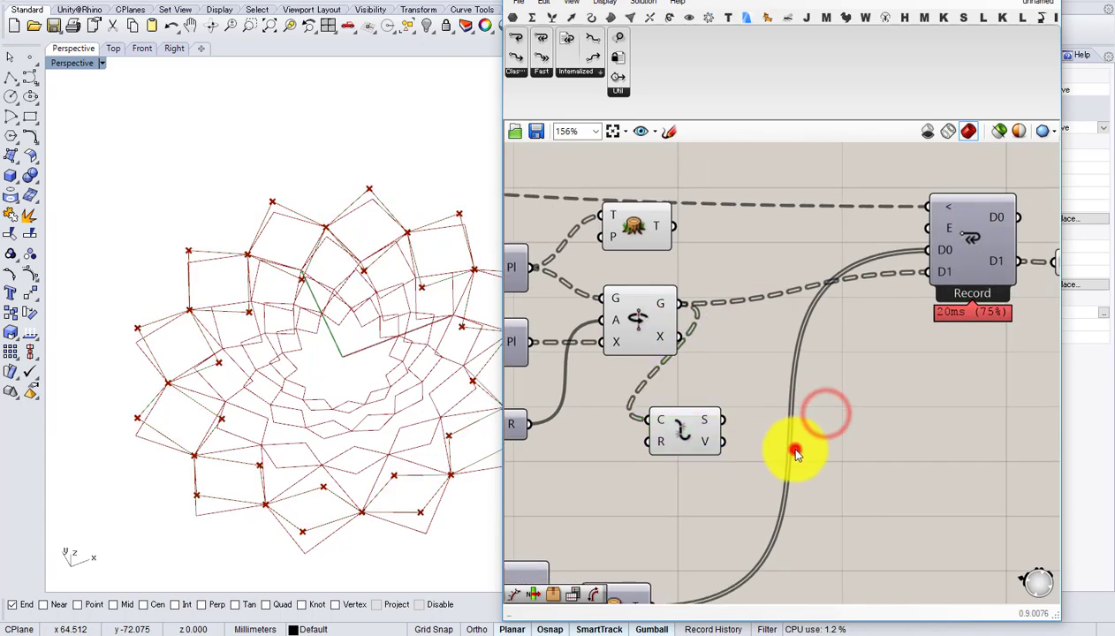
- Add a List Item component and feed its list input with the Explode component's vertices
double_click(794, 451)
text(item)
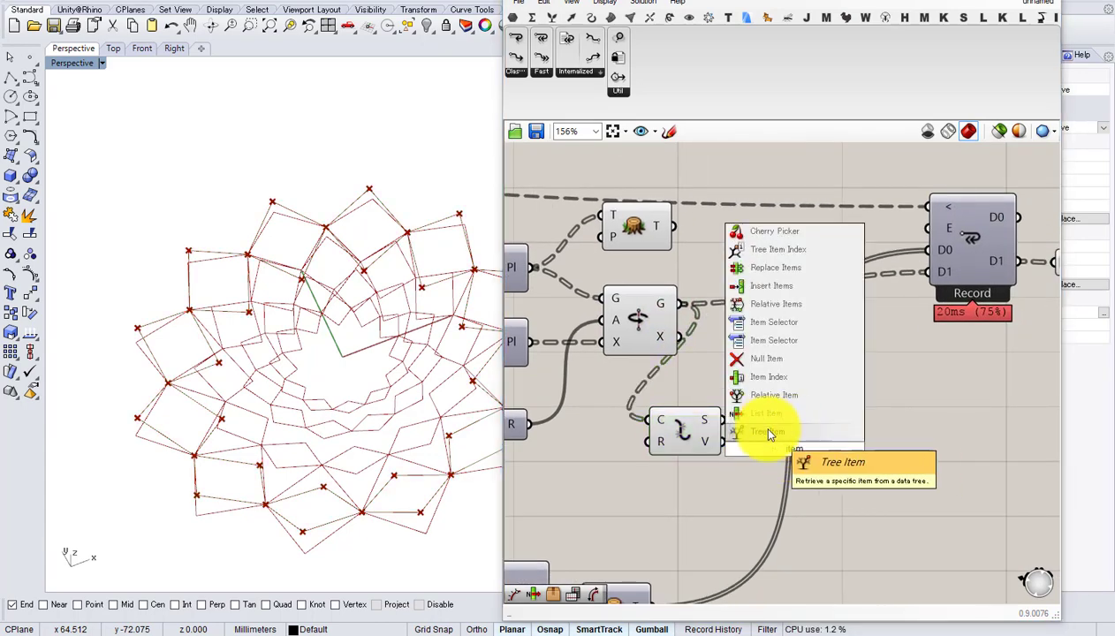
click(768, 433)
drag(740, 446, 791, 437)
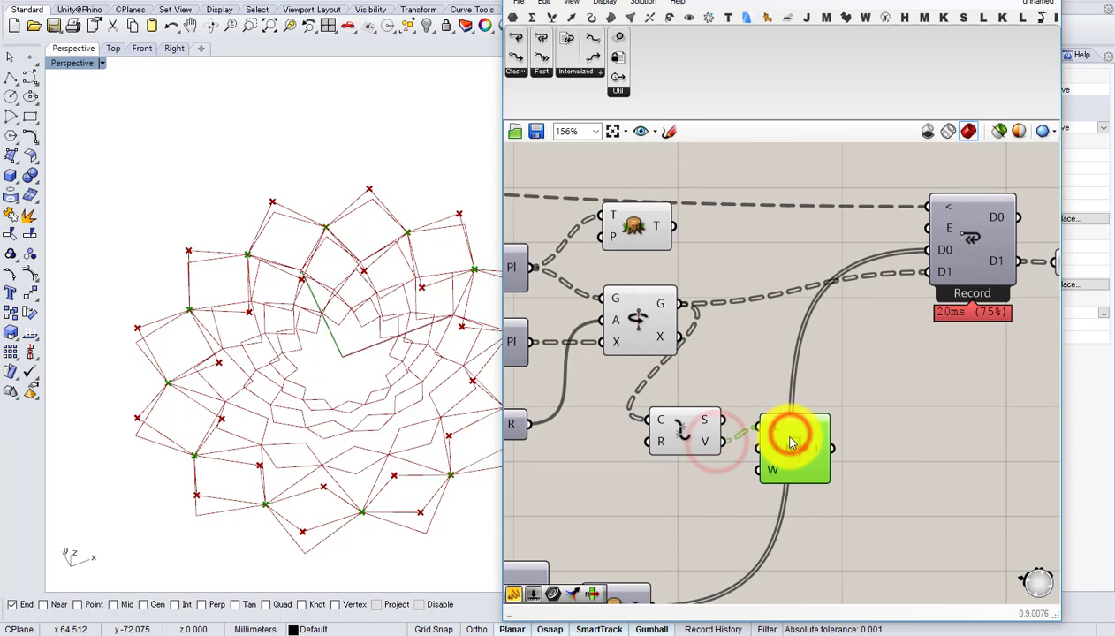
- Try setting the new List Item's index as a fixed integer stored in the input
right_click(765, 442)
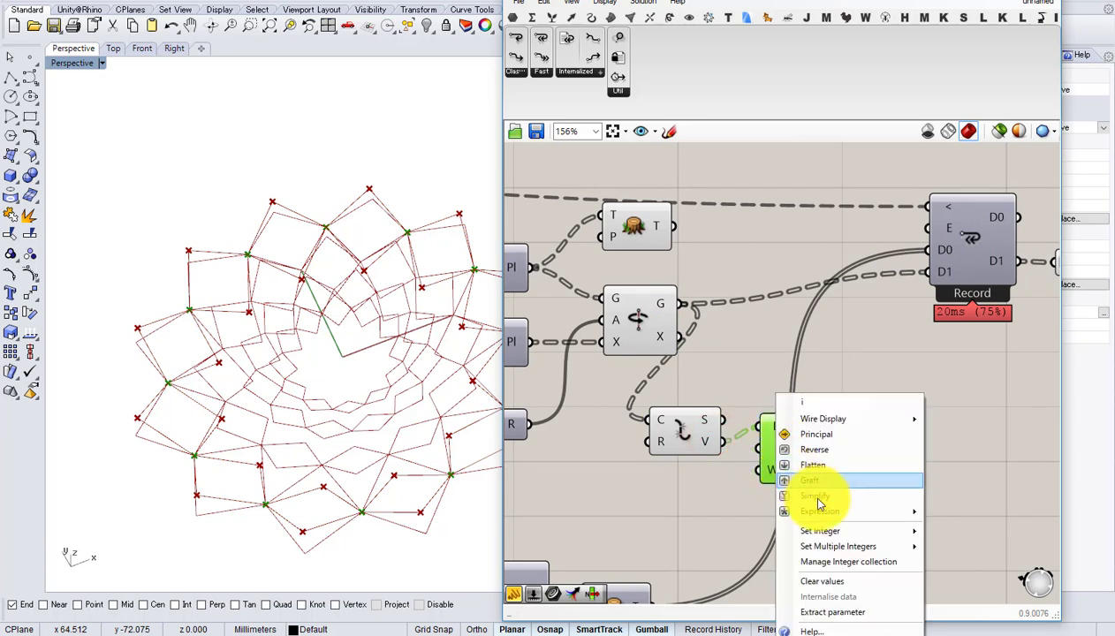
click(820, 531)
click(967, 533)
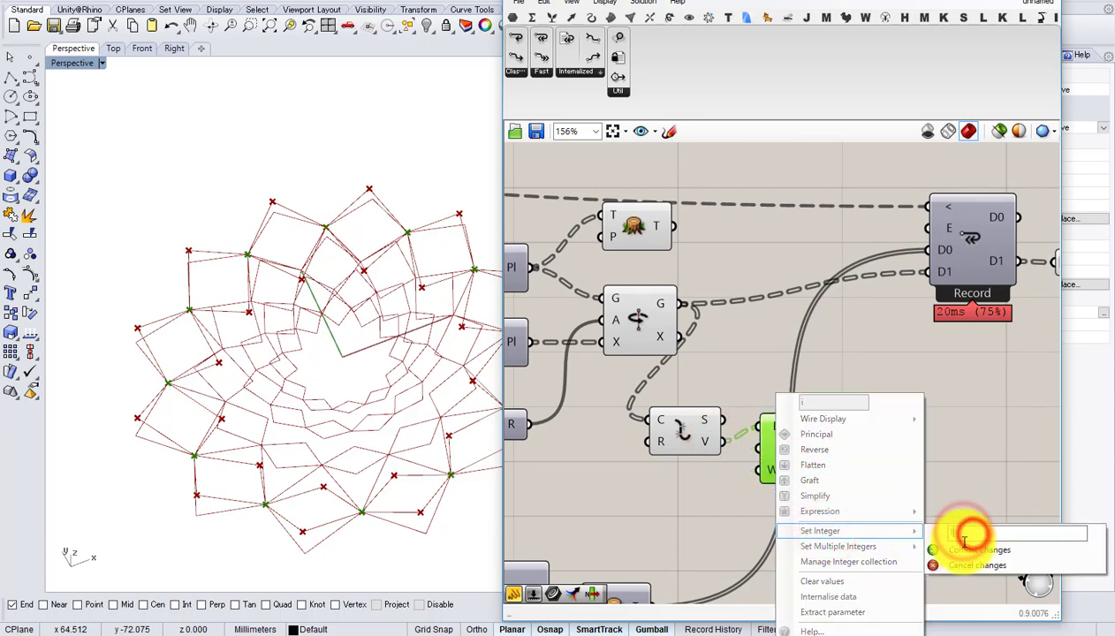
click(962, 546)
right_click(772, 449)
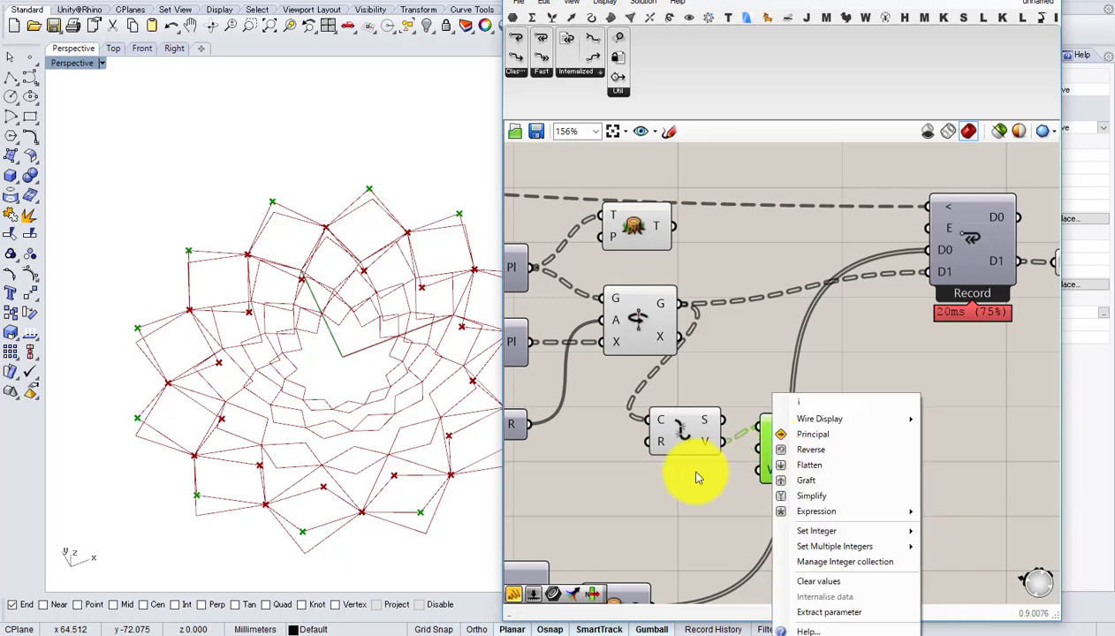
click(697, 478)
- Add a panel containing 2 and connect it to the new List Item's index input
double_click(659, 472)
text(panel)
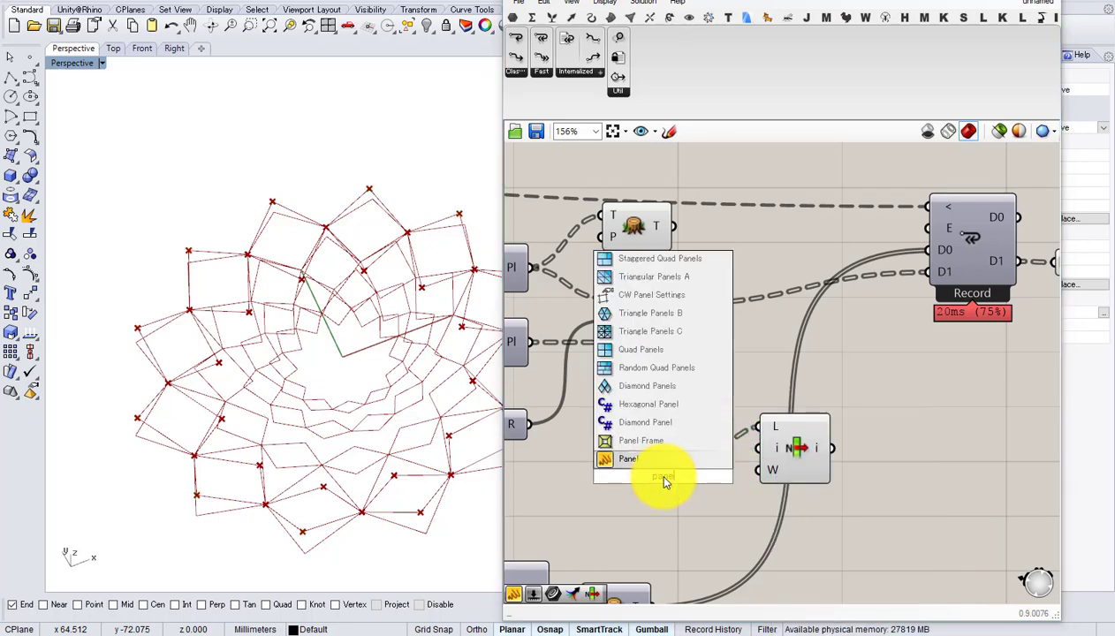
key(Return)
double_click(664, 477)
text(2)
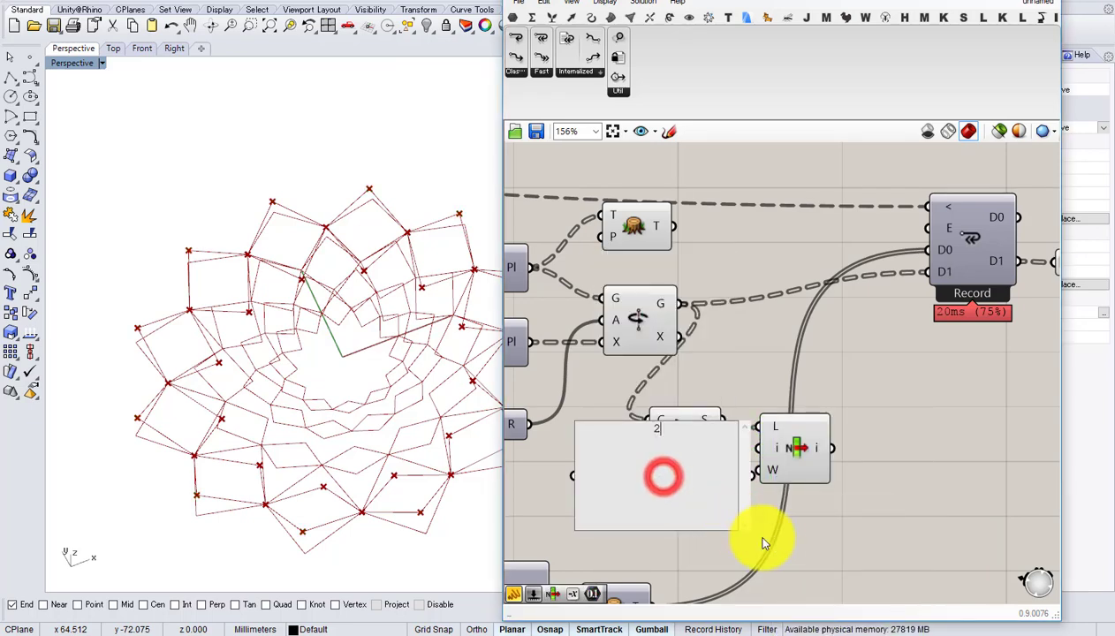
click(765, 542)
drag(745, 528, 802, 448)
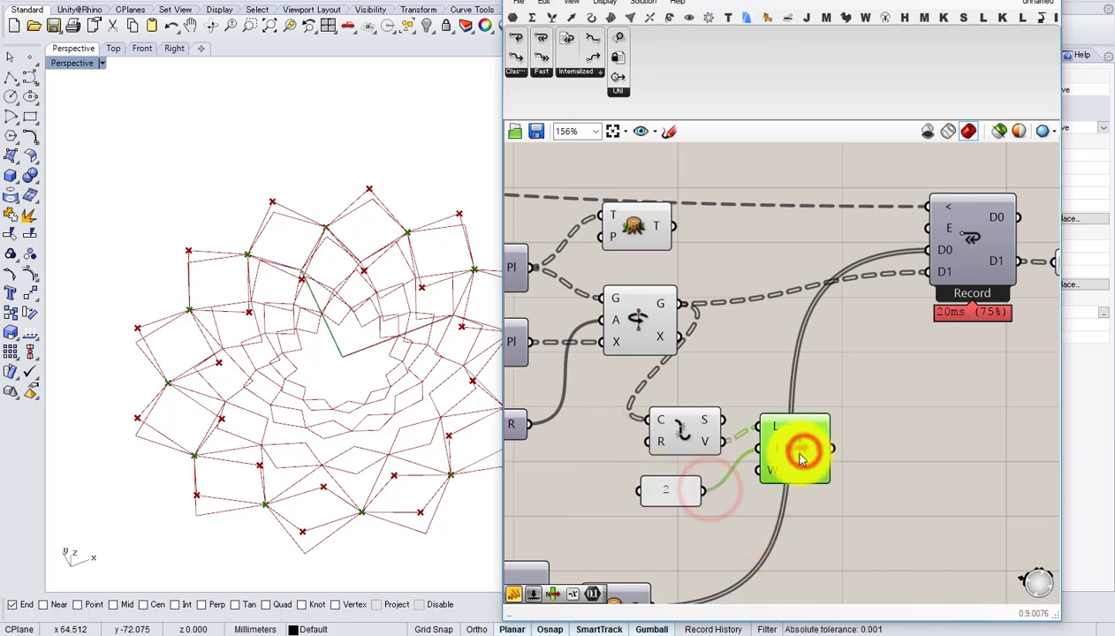
- Change the index panel's content to 3 and nudge the List Item component closer to it
click(671, 489)
double_click(672, 489)
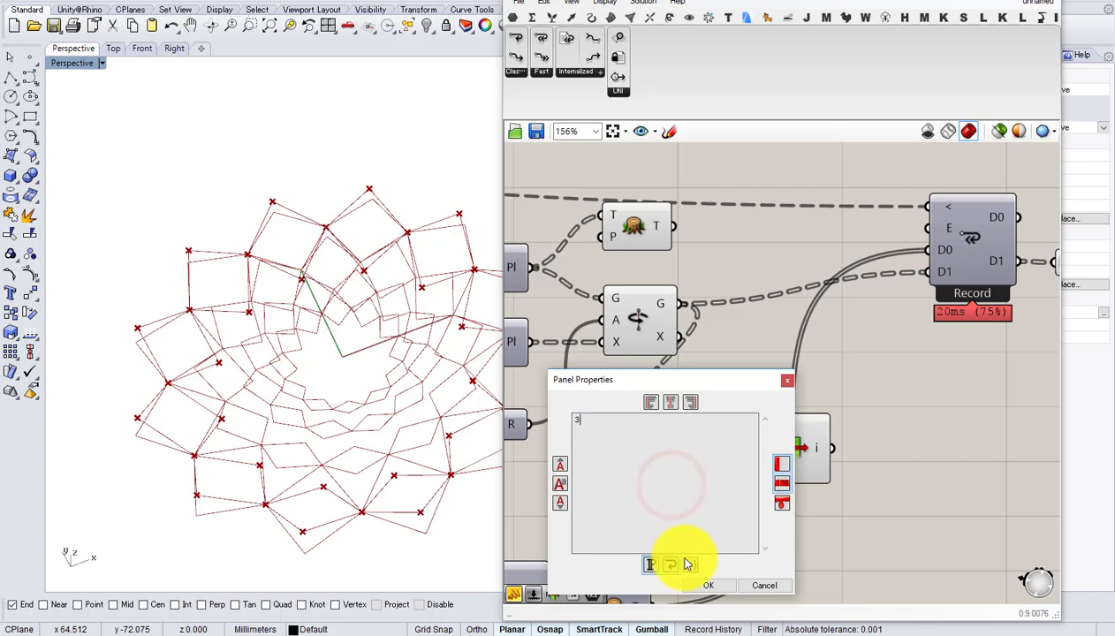
click(705, 585)
click(798, 471)
right_drag(795, 468, 710, 477)
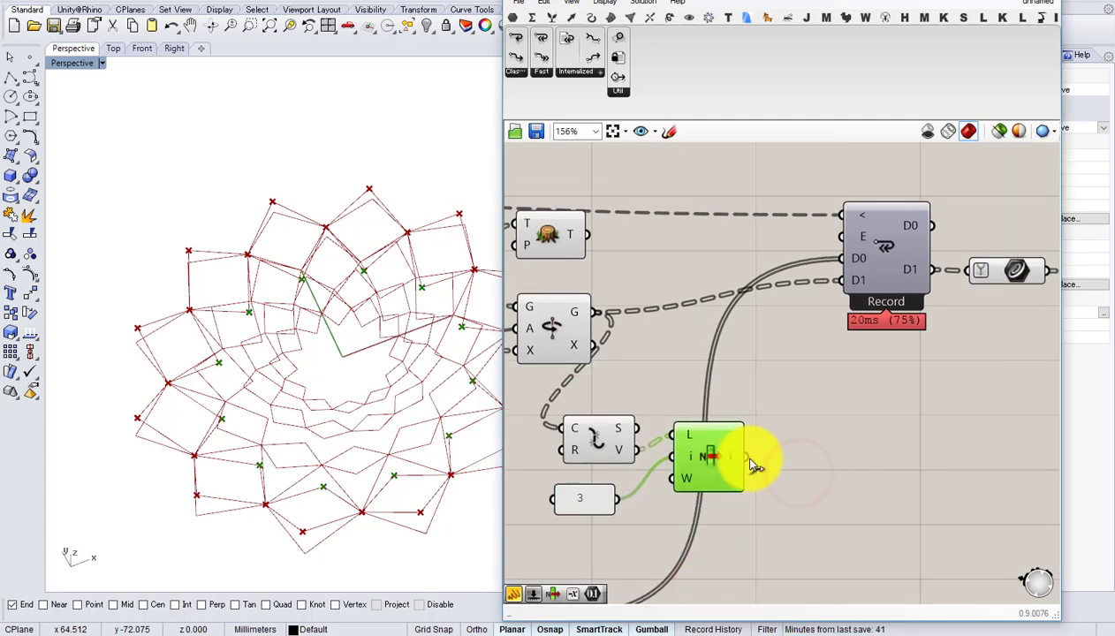
drag(724, 458, 720, 462)
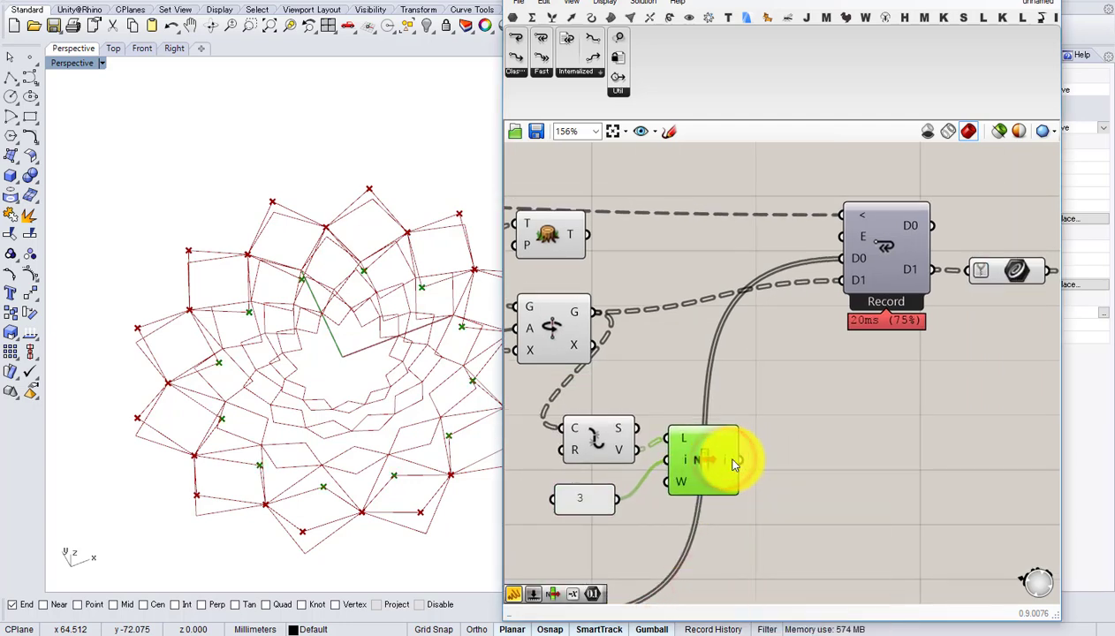
- Turn the preview of the Flatten Tree feeding the Loop End's D0 input on and off again
right_drag(719, 465, 807, 352)
scroll(808, 352, down, 1)
scroll(706, 402, up, 1)
right_drag(708, 402, 829, 400)
scroll(829, 401, down, 1)
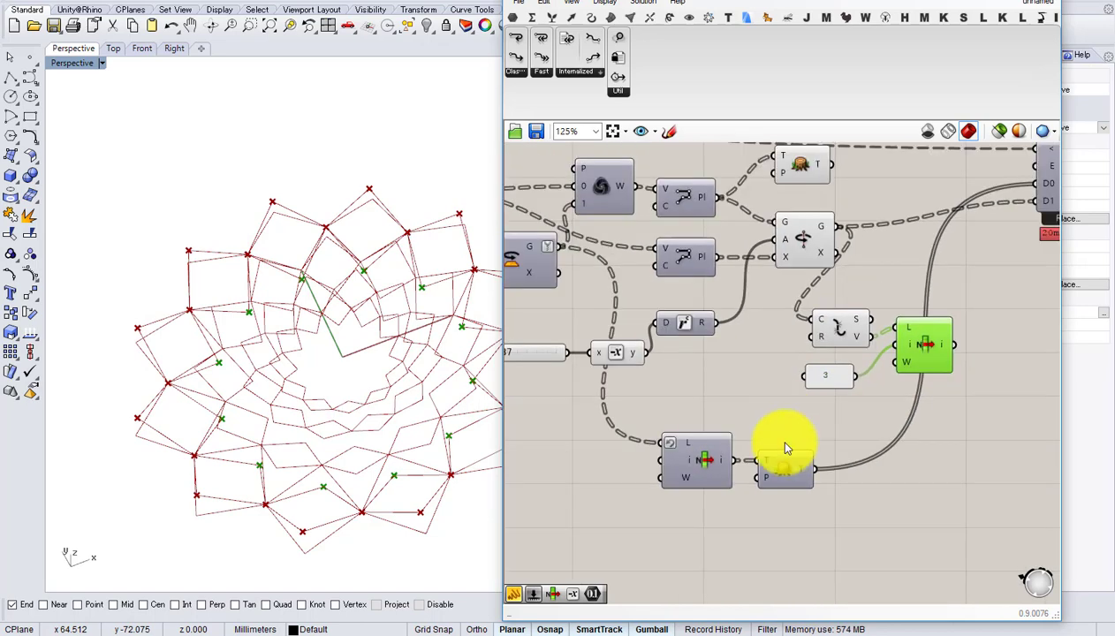
click(784, 465)
middle_click(784, 465)
click(813, 434)
middle_click(799, 457)
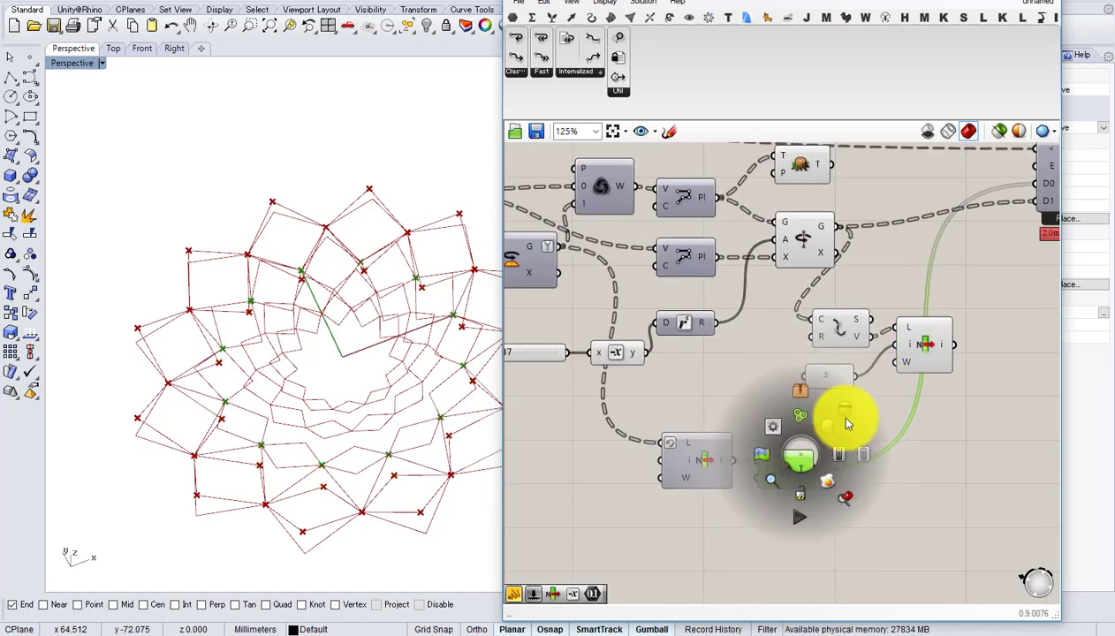
click(843, 415)
- Insert a Flatten Tree component between the Rotate Axis geometry output and the Loop End's D1 input
right_drag(884, 299, 772, 357)
scroll(773, 357, up, 1)
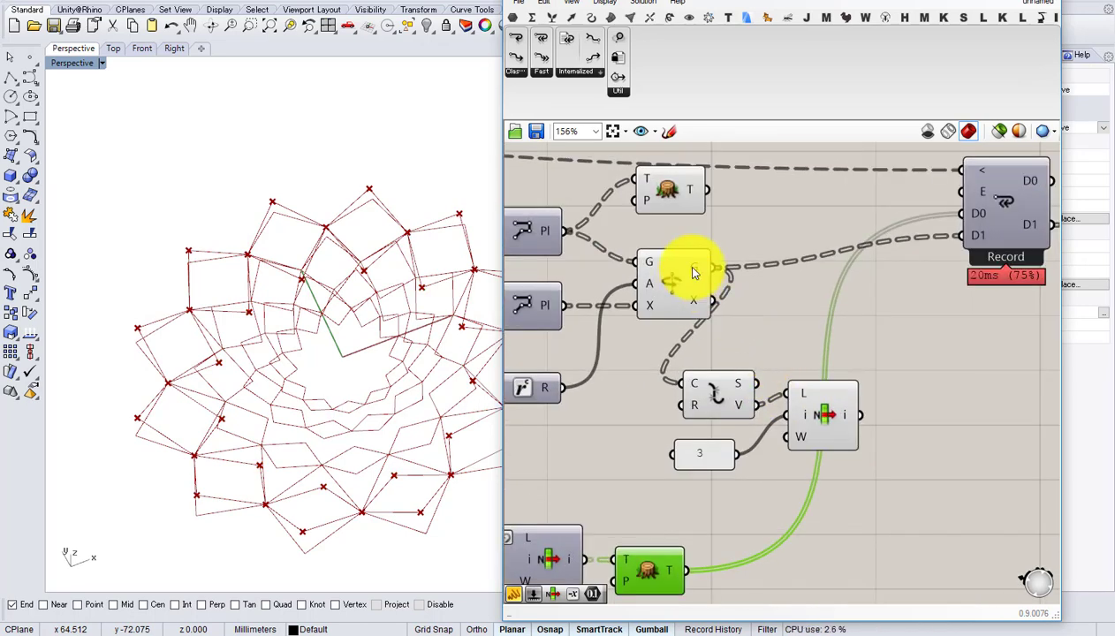
double_click(807, 265)
text(f)
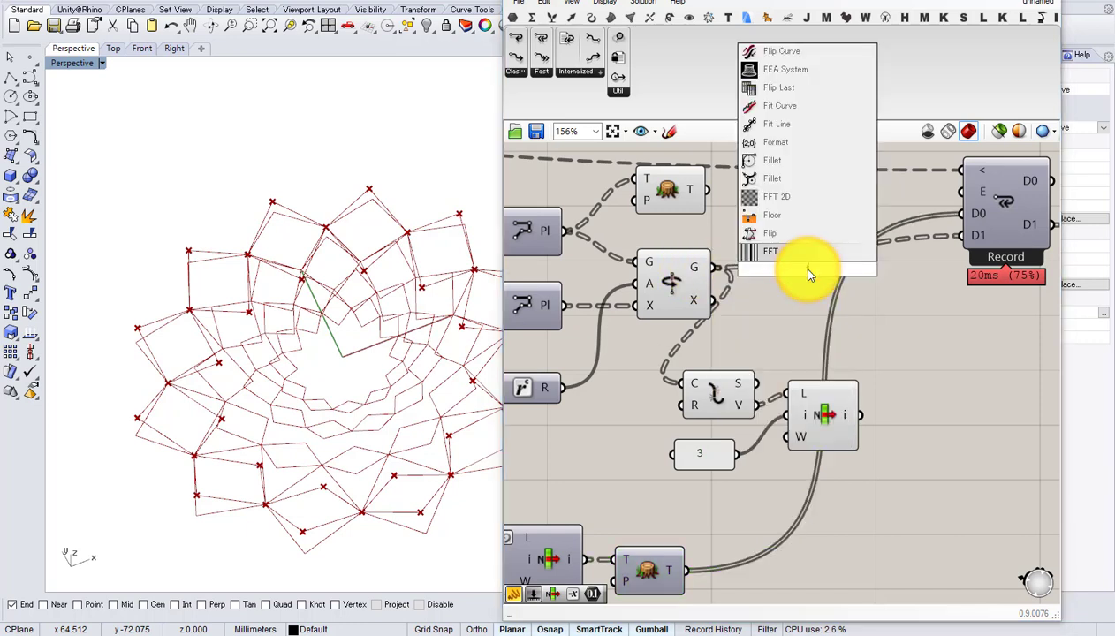
text(la)
click(777, 249)
drag(720, 268, 962, 235)
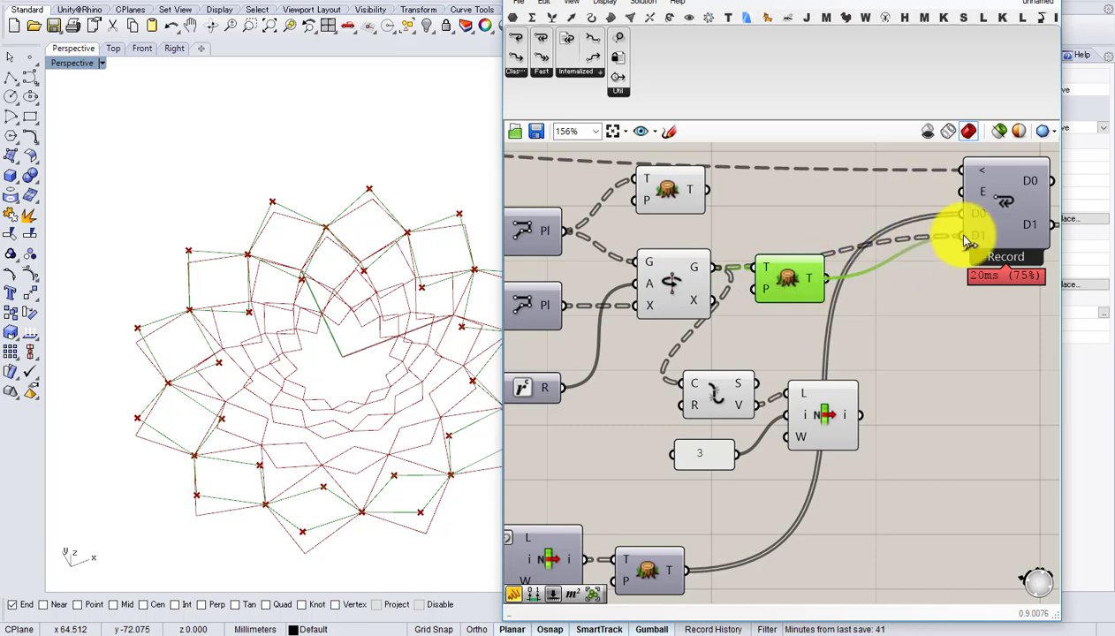
- Move the unused Flatten Tree beside the new List Item, feed it the item output and connect it to the Loop End's D0 input
mouse_move(846, 417)
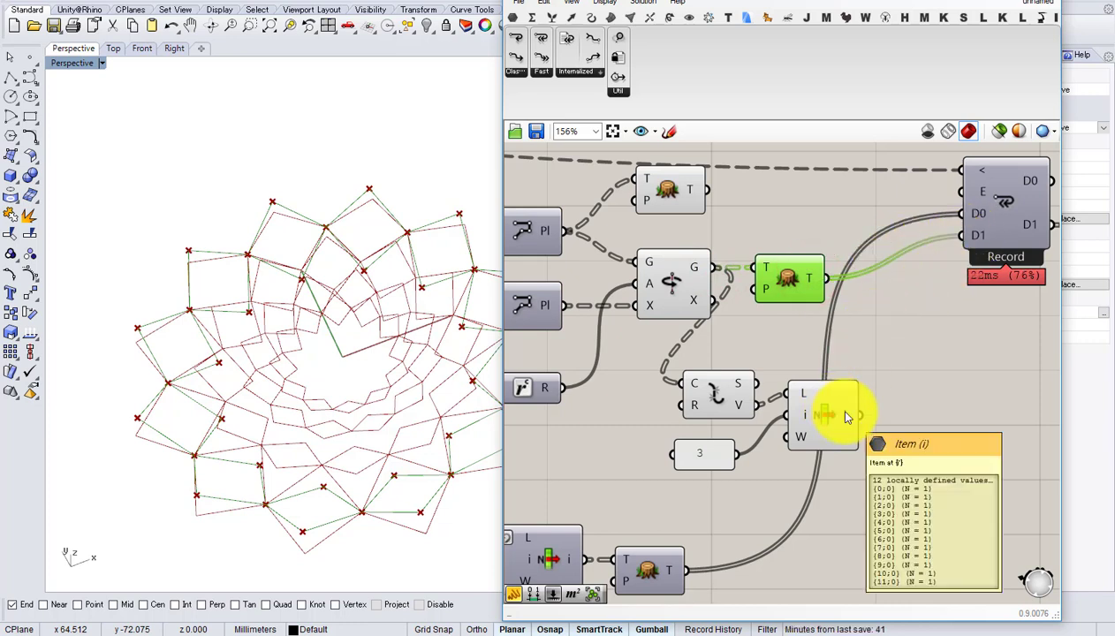
drag(670, 188, 963, 408)
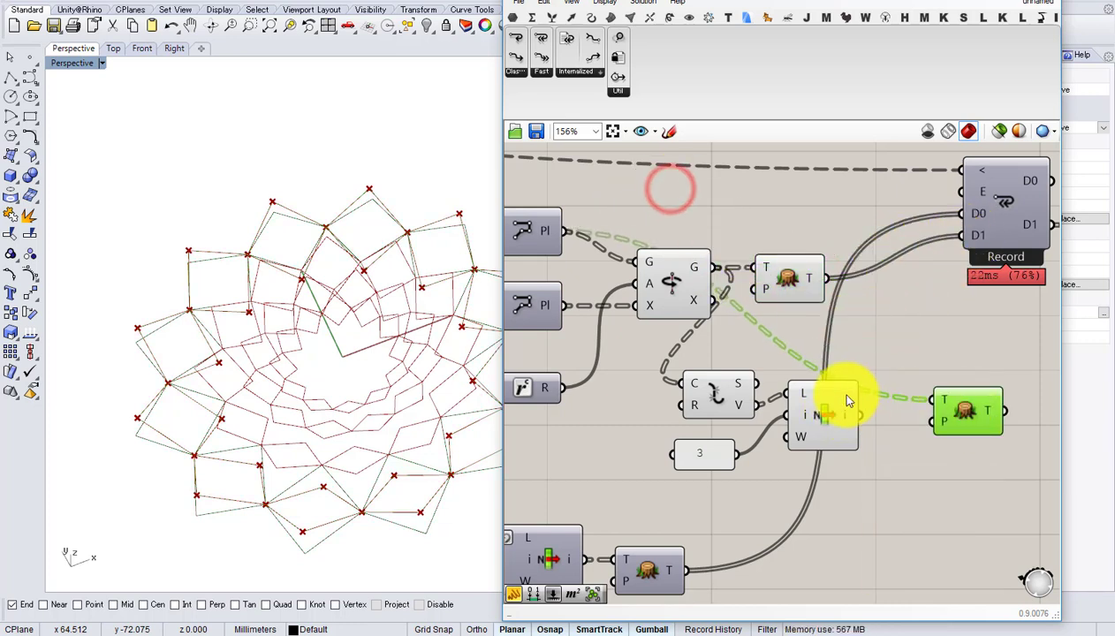
drag(858, 412, 963, 234)
click(769, 501)
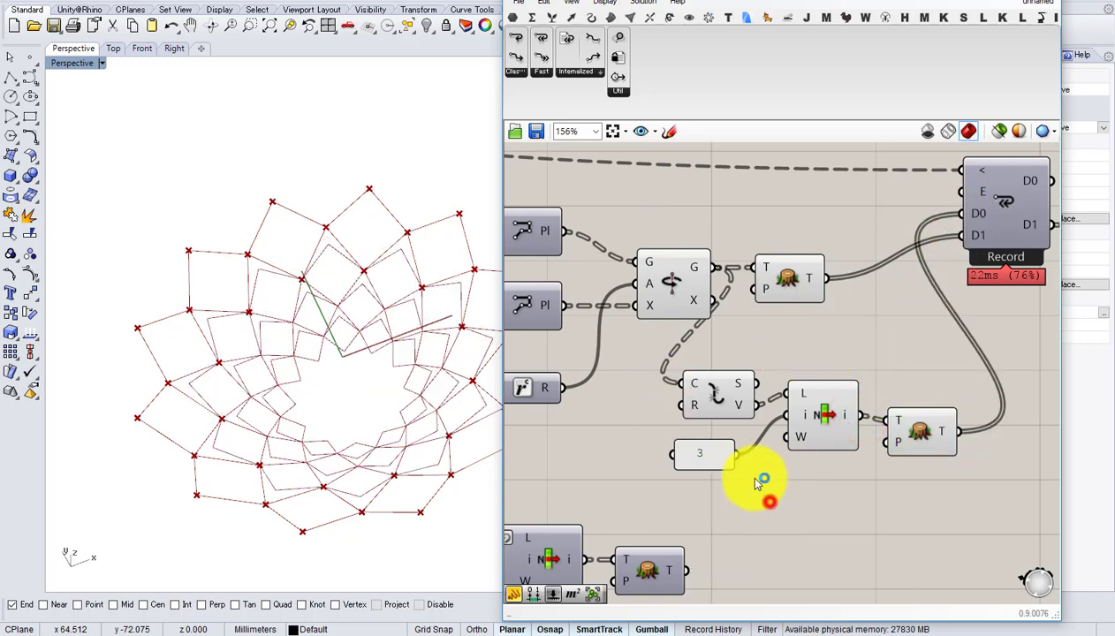
right_drag(365, 391, 301, 366)
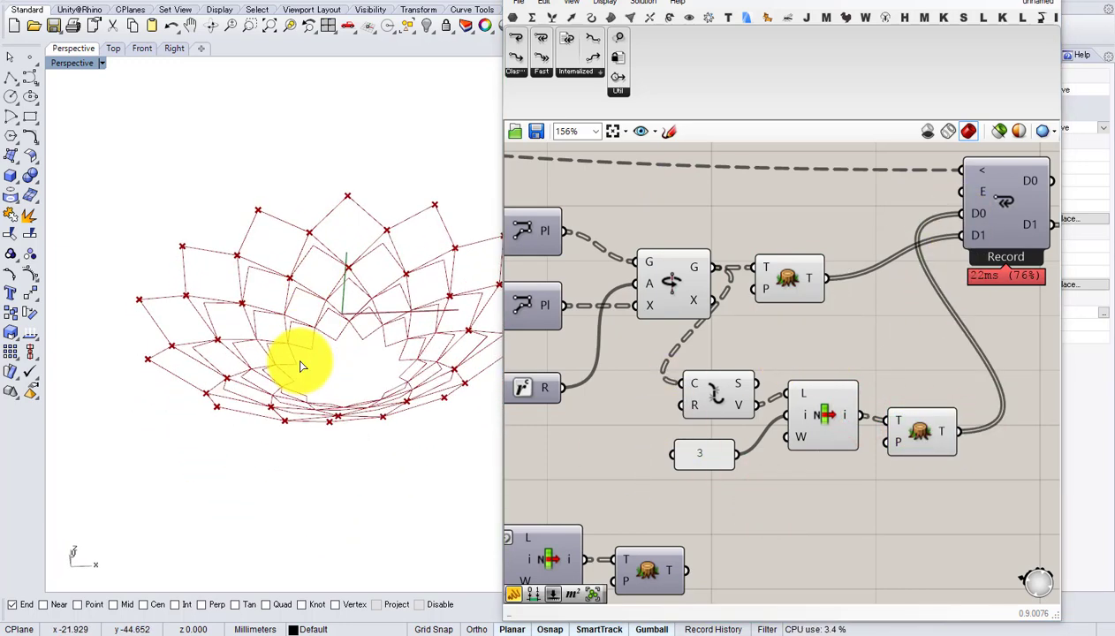
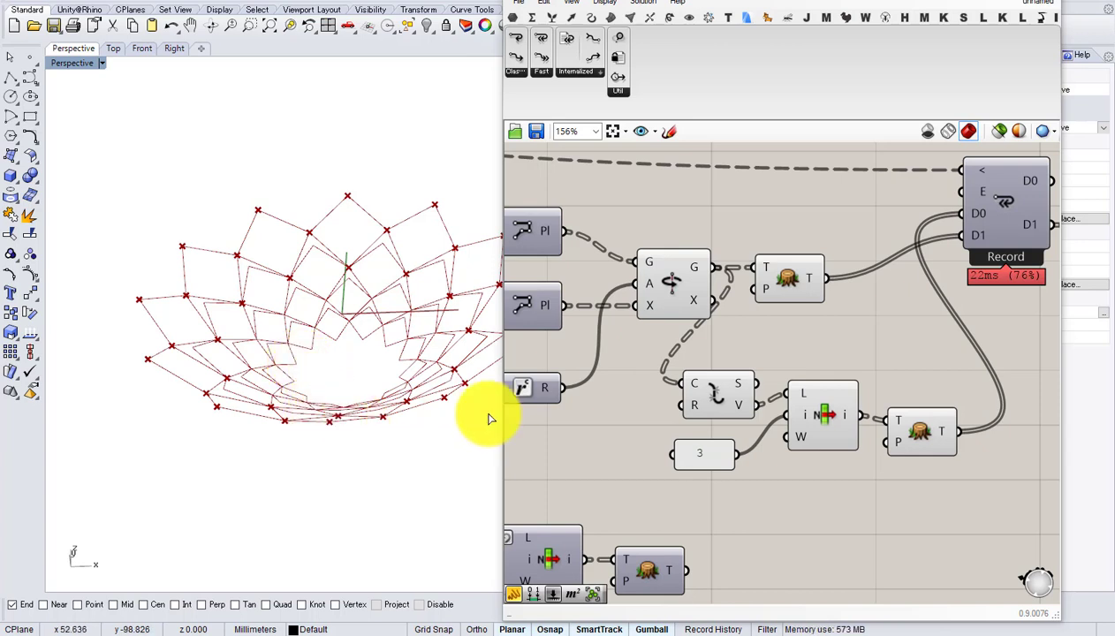
- Delete the old List Item and its Flatten Tree that no longer feed the loop
right_drag(865, 511, 923, 366)
scroll(886, 368, down, 3)
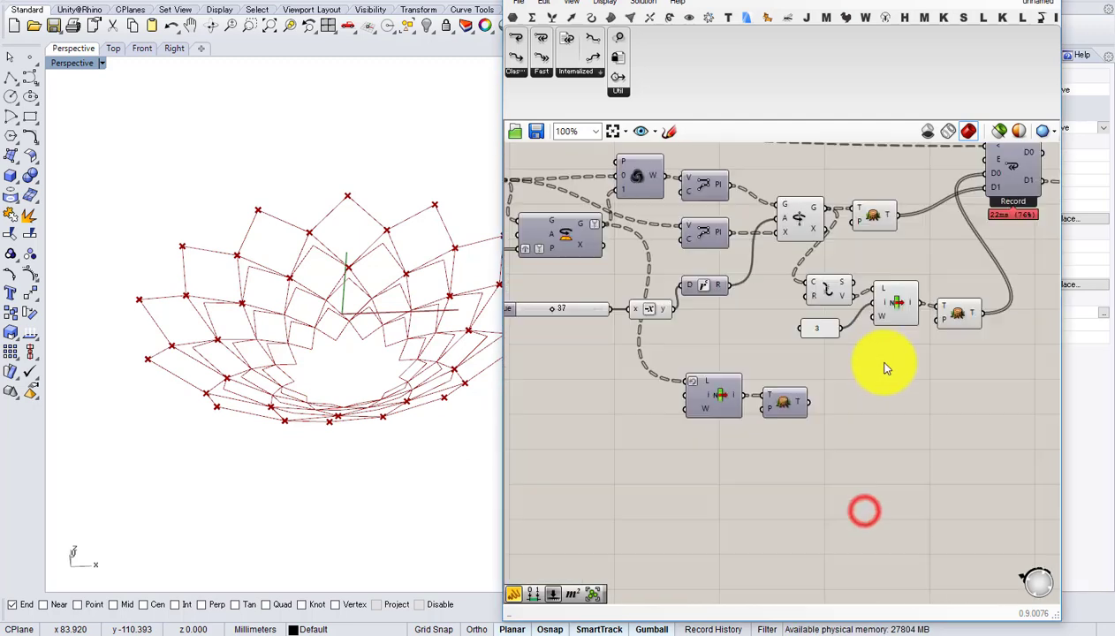
drag(835, 432, 742, 389)
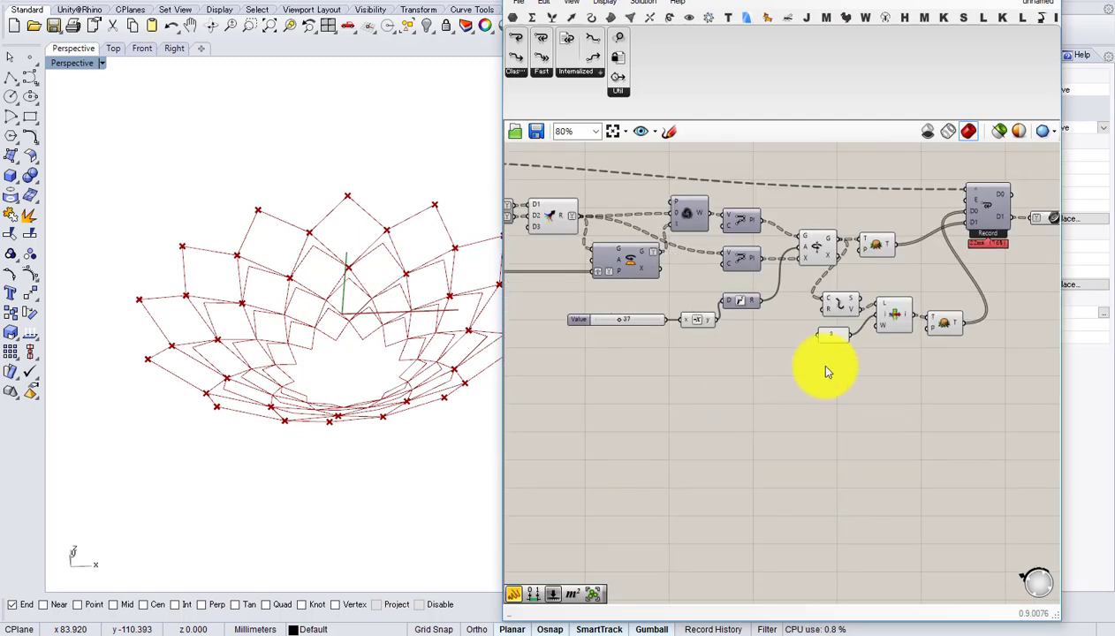
- Turn off the preview of the Rotate Axis, Explode, List Item and Flatten Tree components before the Loop End
scroll(817, 362, up, 4)
drag(796, 320, 682, 274)
drag(680, 272, 660, 243)
drag(779, 318, 661, 243)
middle_click(691, 275)
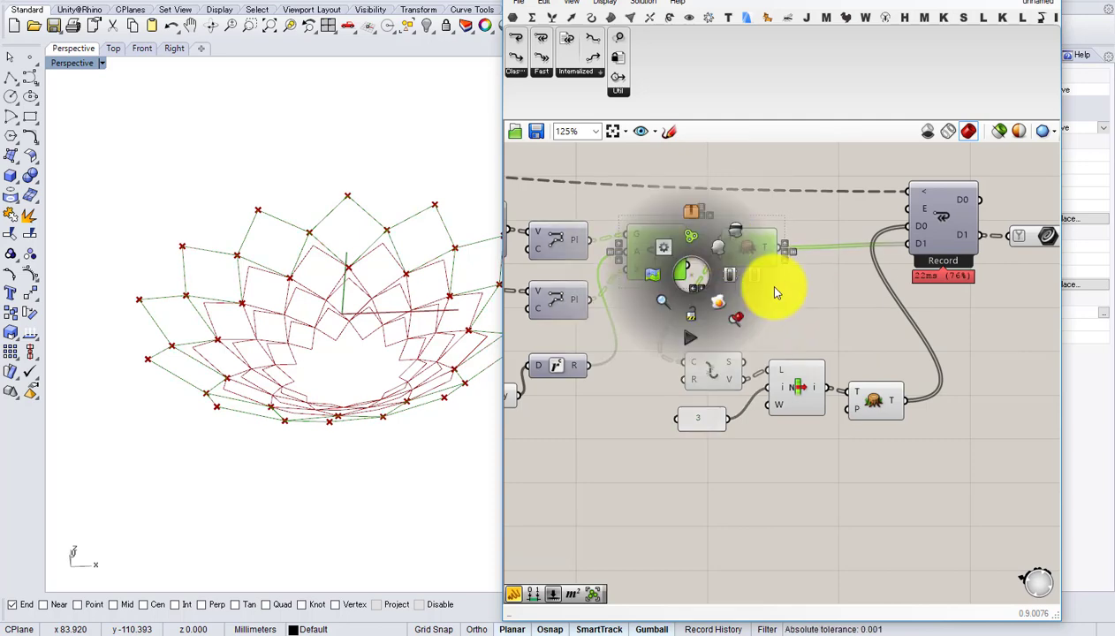
click(802, 306)
drag(886, 445, 655, 239)
key(space)
click(766, 315)
right_drag(245, 352, 227, 420)
- Turn off the preview of the Merge component that combines the curve end points
right_drag(734, 497, 769, 471)
scroll(770, 471, down, 2)
right_drag(679, 460, 881, 467)
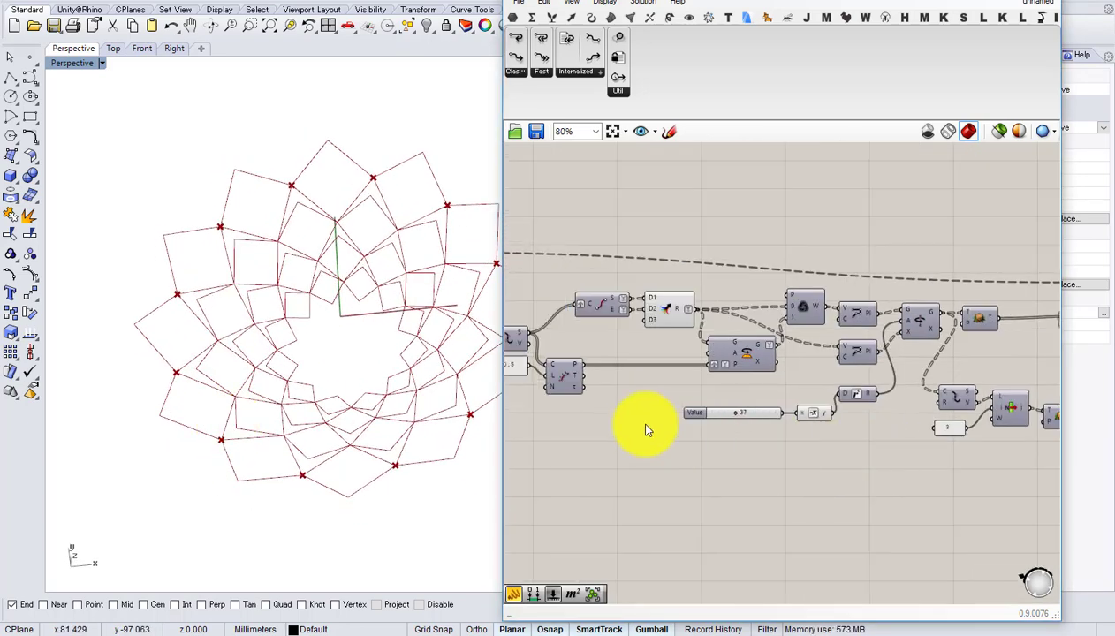
right_drag(646, 430, 836, 450)
scroll(823, 361, up, 3)
click(870, 316)
key(space)
click(908, 286)
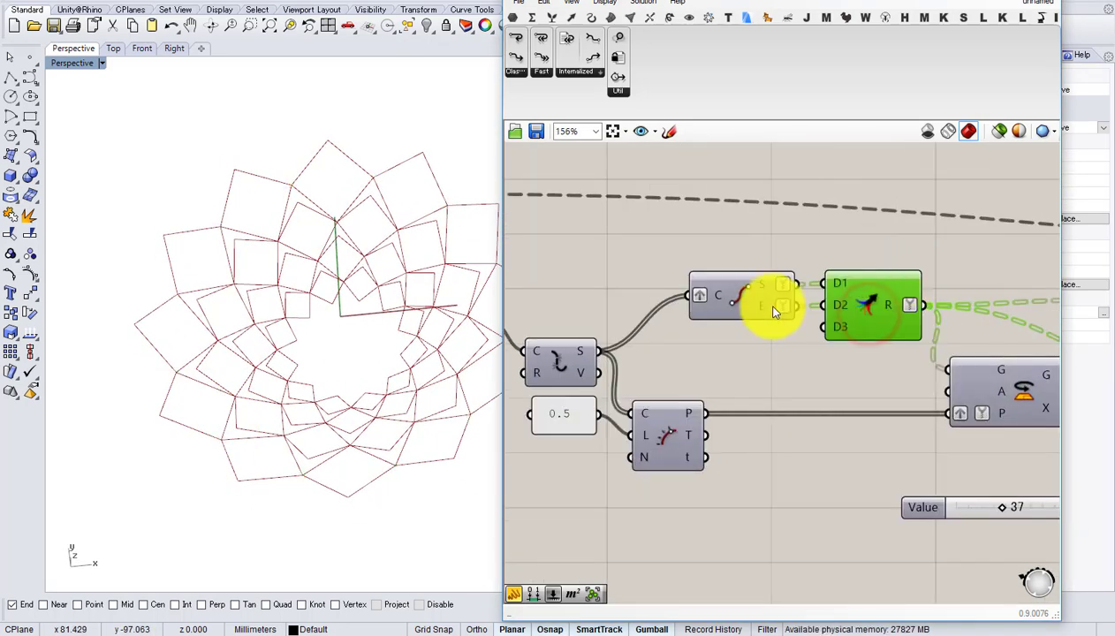
right_drag(516, 325, 532, 306)
right_drag(380, 329, 402, 238)
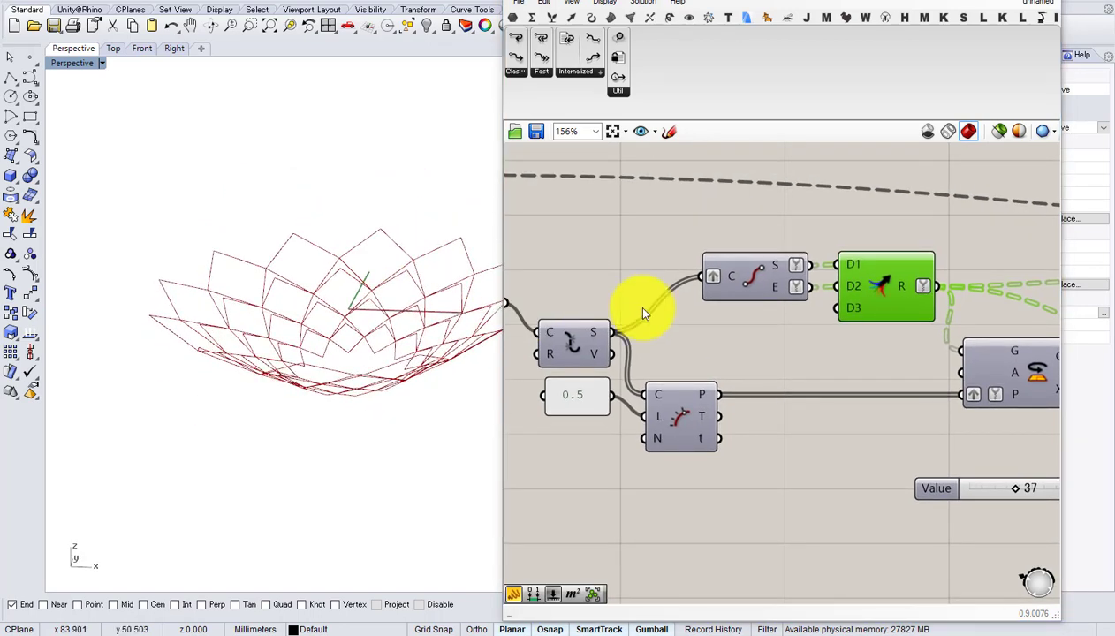
- Set the loop's iterations slider to 5 and inspect the Loop Start's Counter output
right_drag(513, 304, 762, 355)
scroll(677, 273, up, 4)
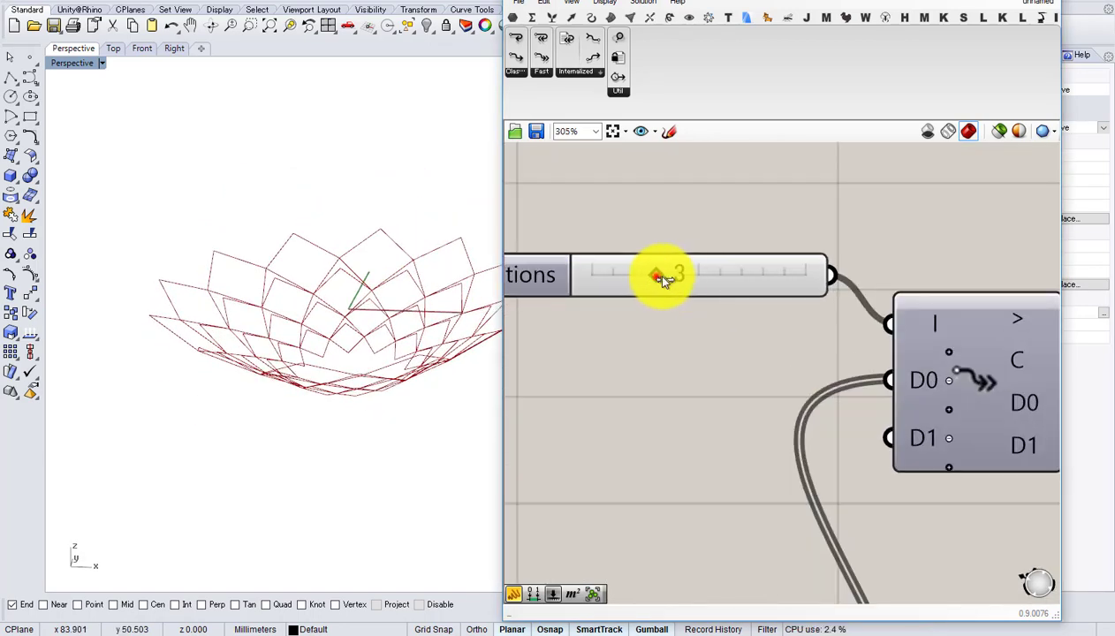
drag(691, 280, 691, 280)
right_drag(386, 311, 356, 392)
scroll(603, 390, down, 5)
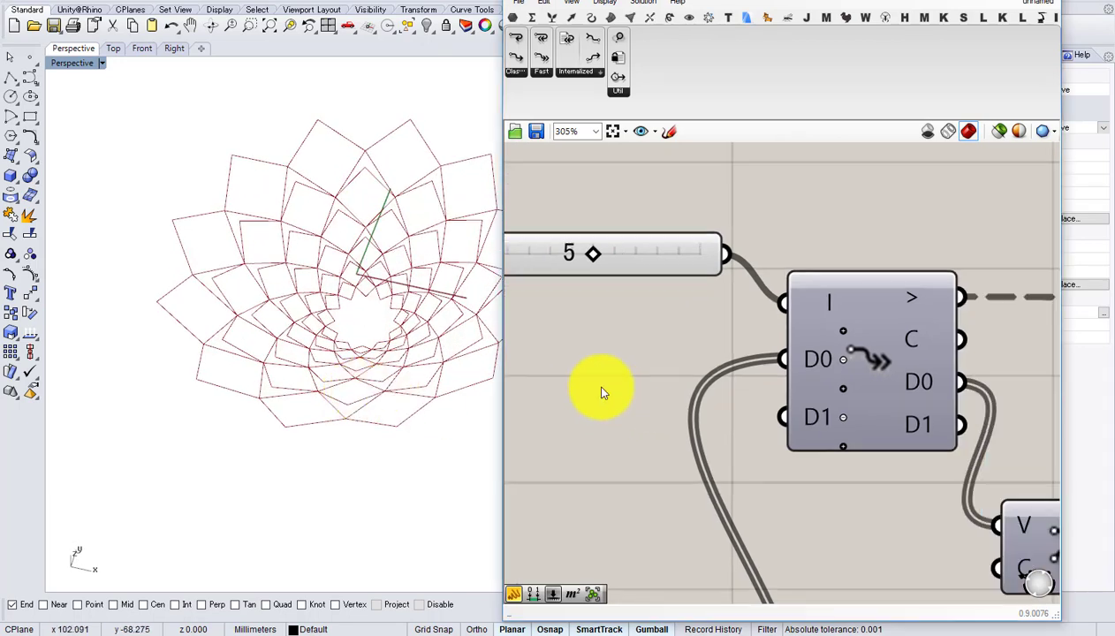
scroll(623, 402, down, 2)
scroll(702, 411, up, 5)
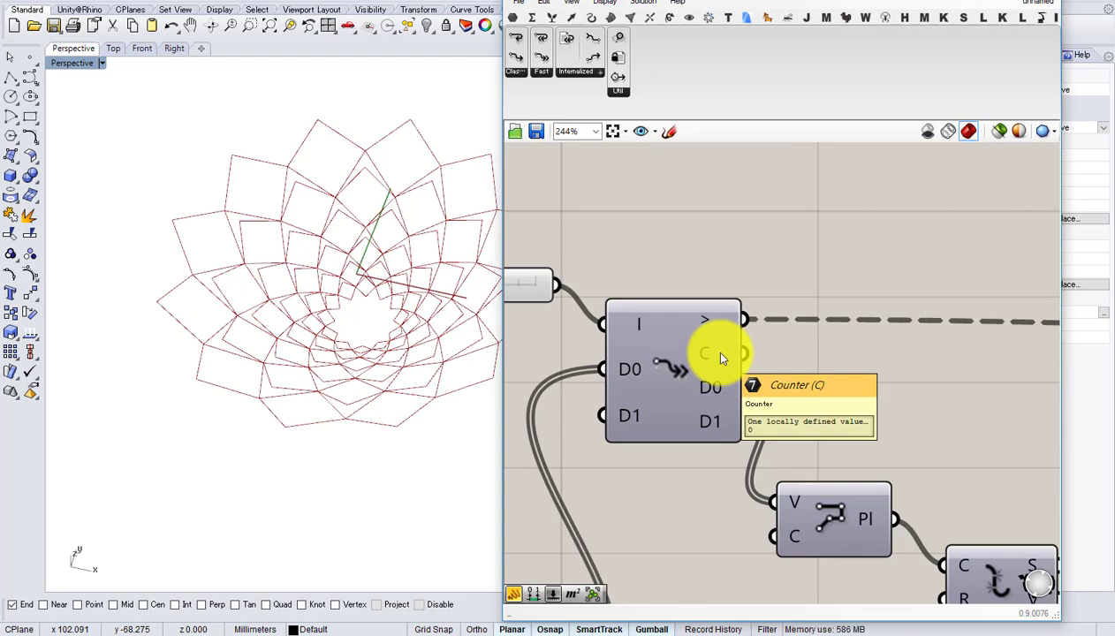
- Add a Remap Numbers component and connect the Loop Start's Counter output to its Value input
scroll(768, 349, down, 3)
scroll(780, 346, down, 5)
scroll(659, 354, up, 7)
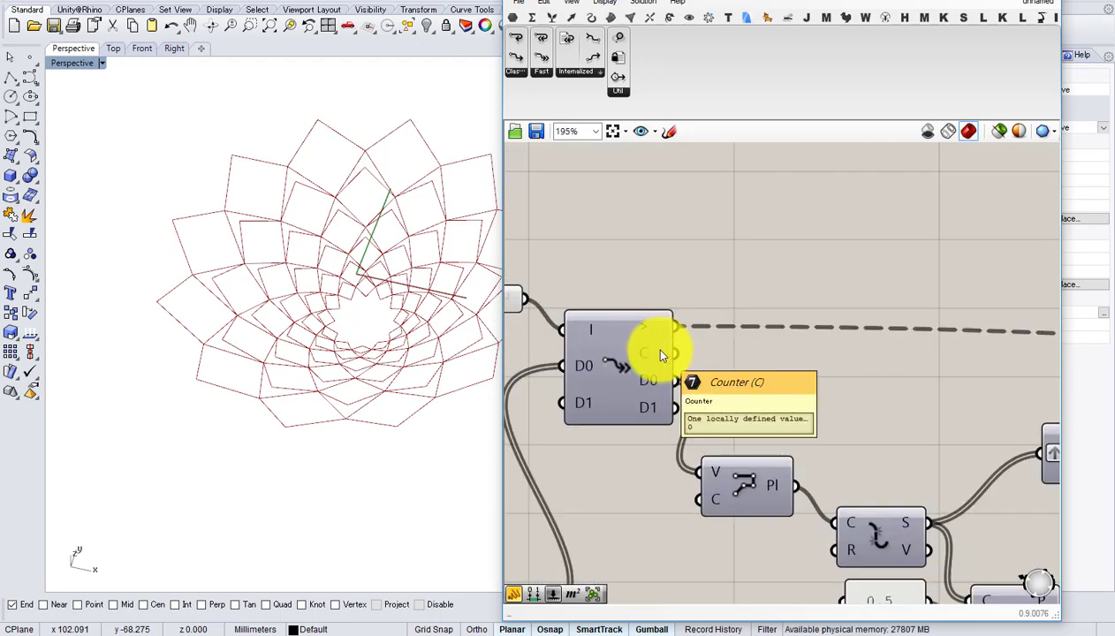
right_drag(708, 351, 628, 357)
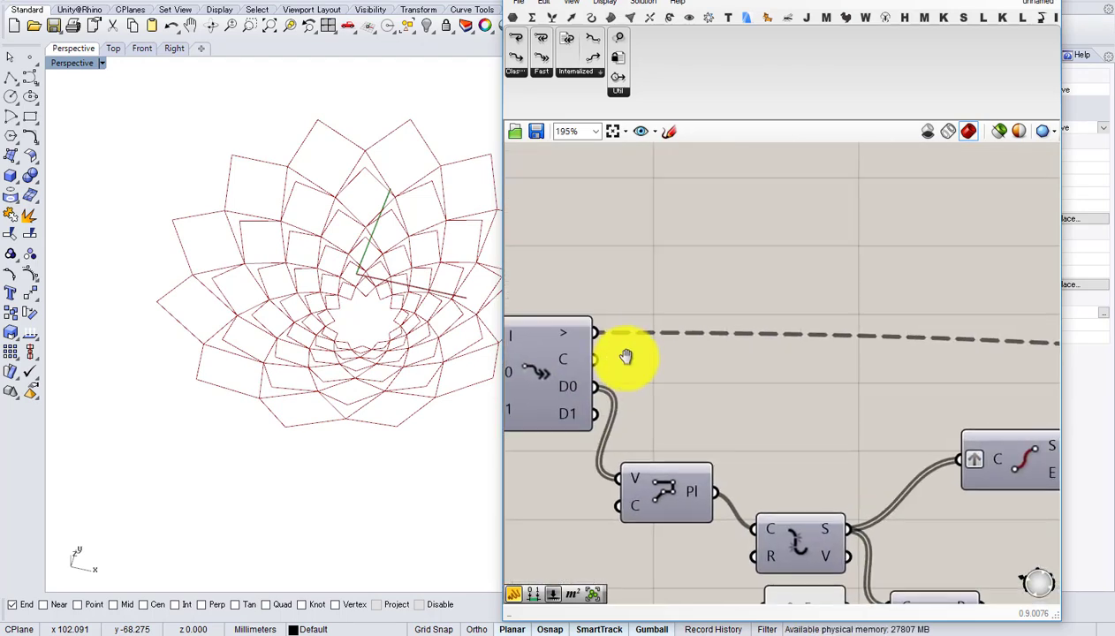
double_click(732, 316)
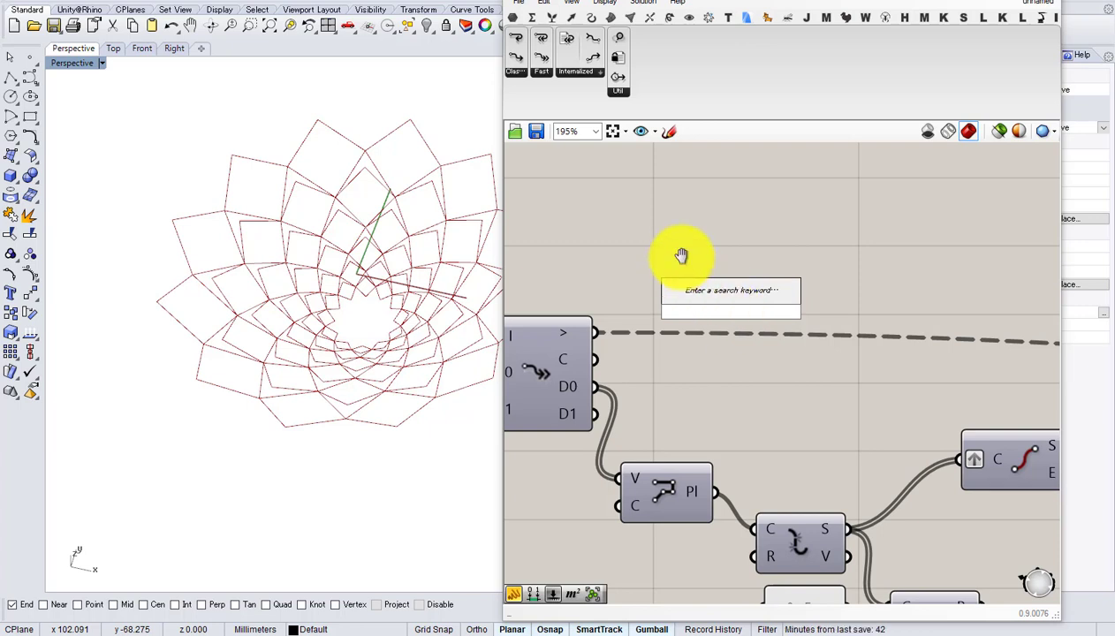
right_drag(549, 269, 767, 263)
double_click(767, 264)
text(remap)
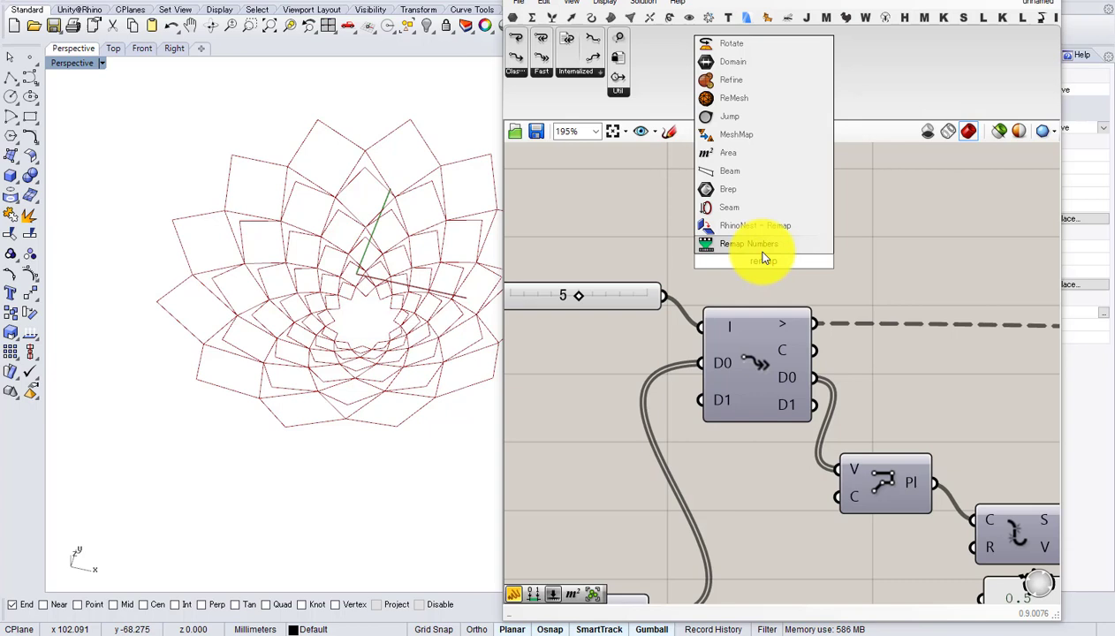
click(763, 243)
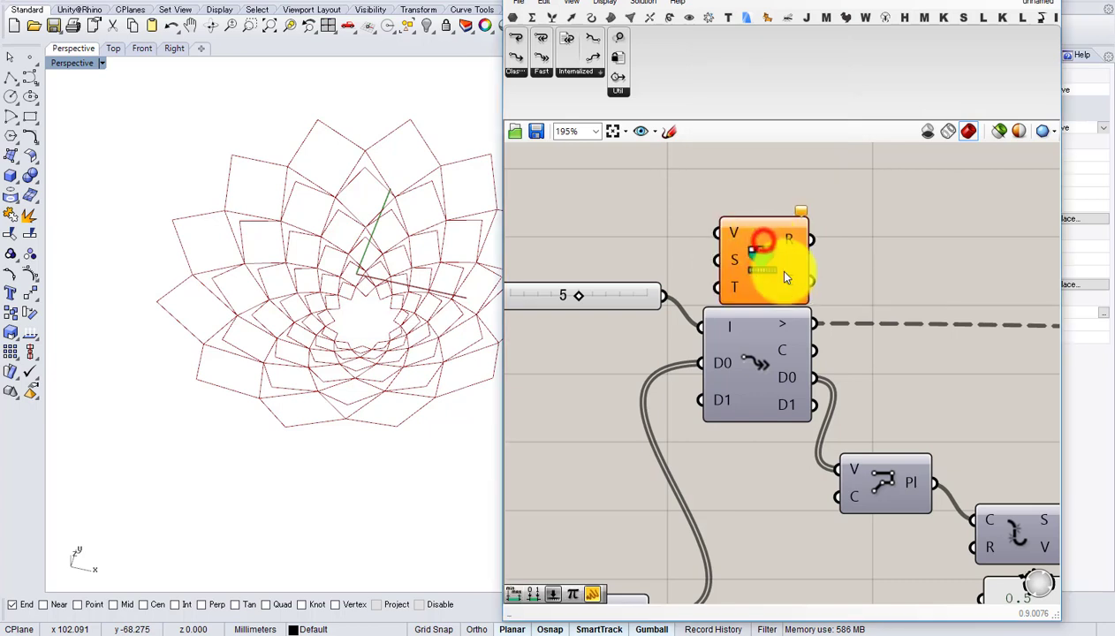
drag(751, 255, 959, 272)
drag(814, 351, 972, 265)
right_drag(800, 294, 732, 314)
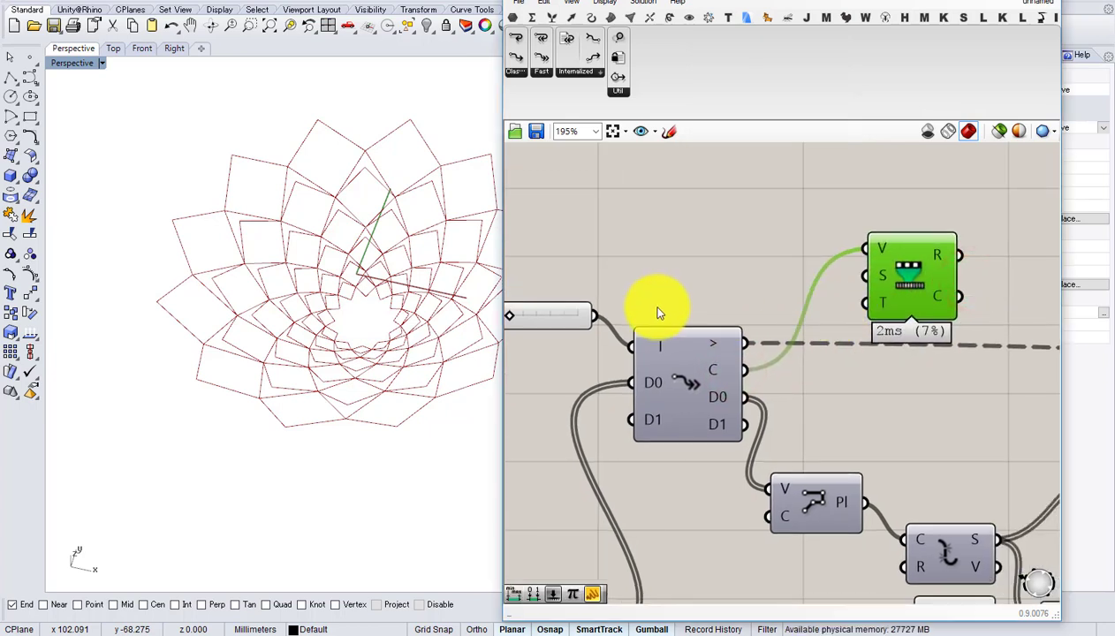
- Connect the iterations slider to the Source domain input of the Remap Numbers component
right_drag(612, 298, 696, 287)
mouse_move(677, 304)
mouse_down()
mouse_move(774, 282)
mouse_move(680, 301)
mouse_up()
click(702, 297)
drag(890, 267, 950, 265)
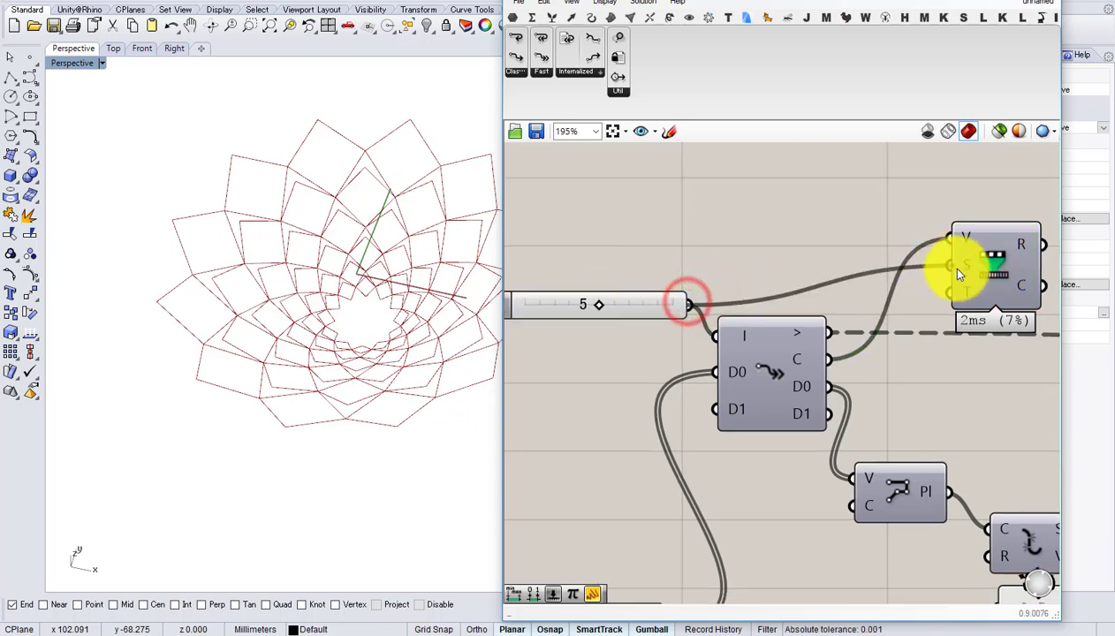
right_drag(949, 265, 877, 292)
- Move the Remap Numbers component along the loop to the free space above the Rotate Axis components, before the Loop End
drag(876, 291, 908, 334)
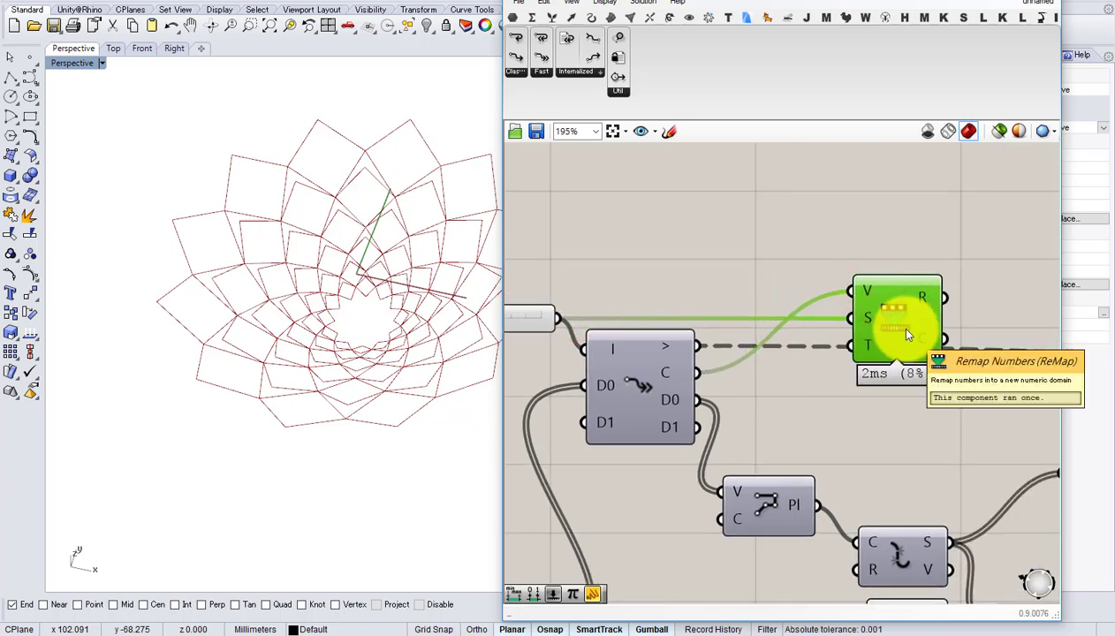
right_drag(906, 334, 863, 363)
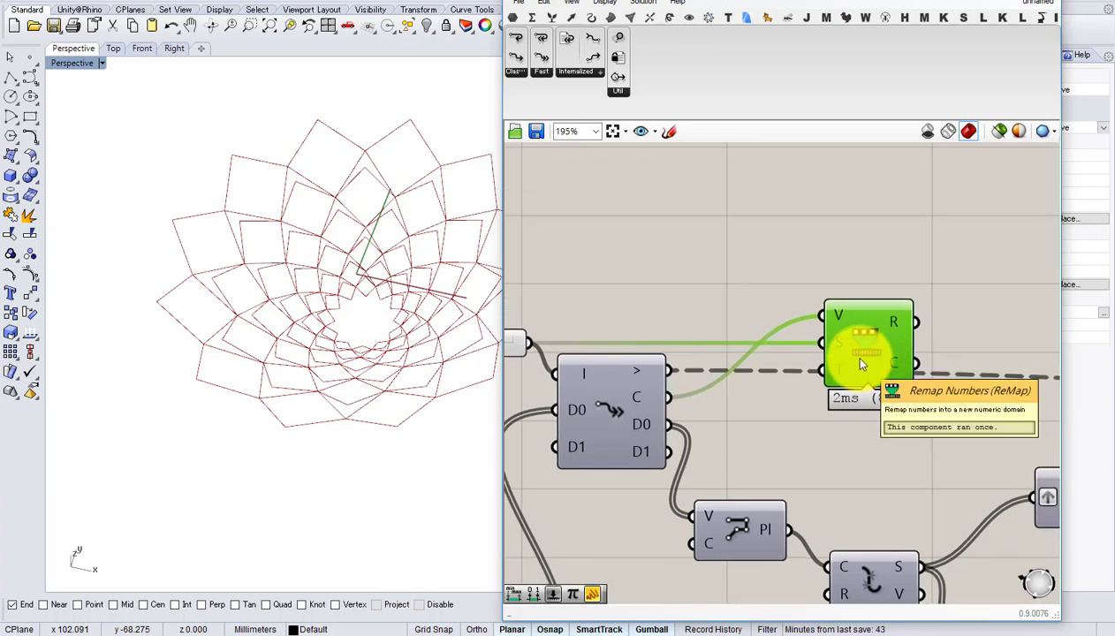
drag(863, 362, 917, 361)
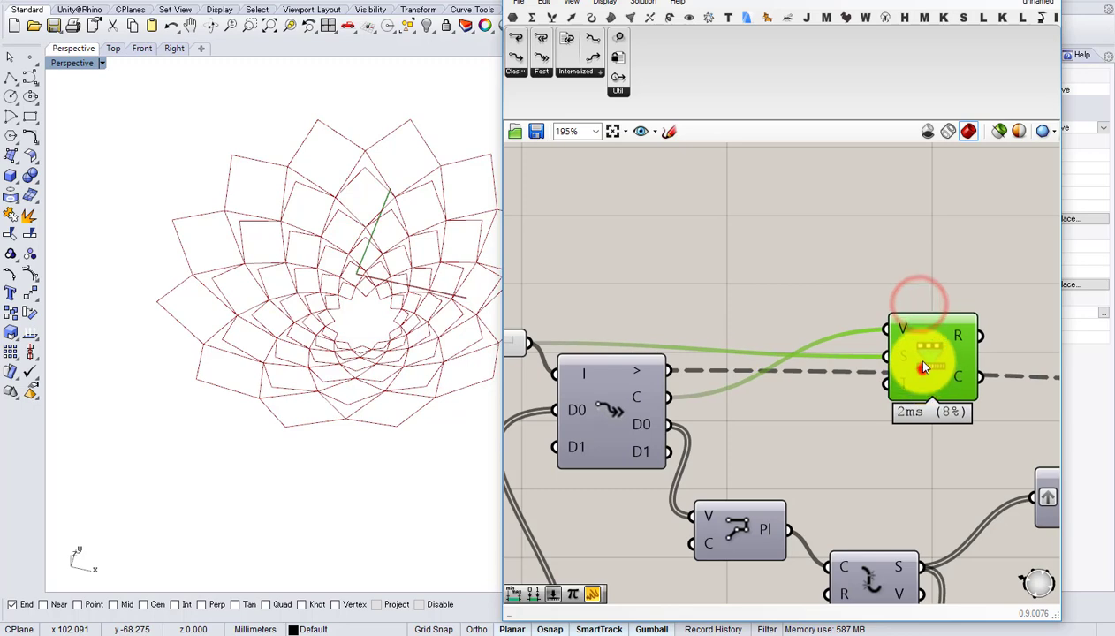
right_drag(918, 367, 807, 333)
scroll(777, 325, down, 5)
scroll(760, 320, up, 4)
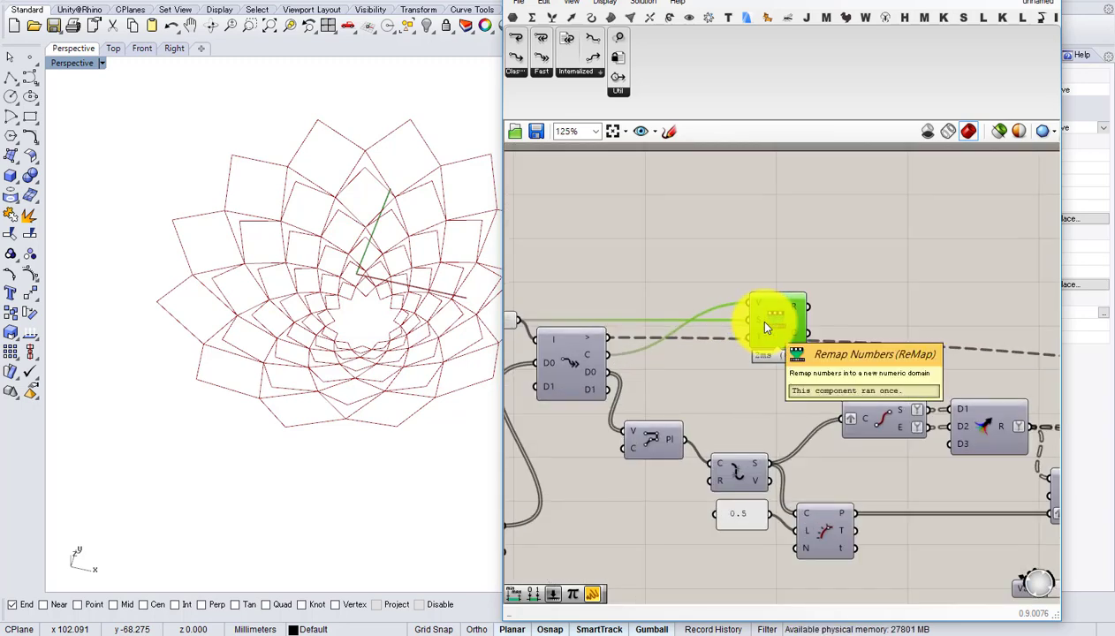
scroll(764, 324, up, 1)
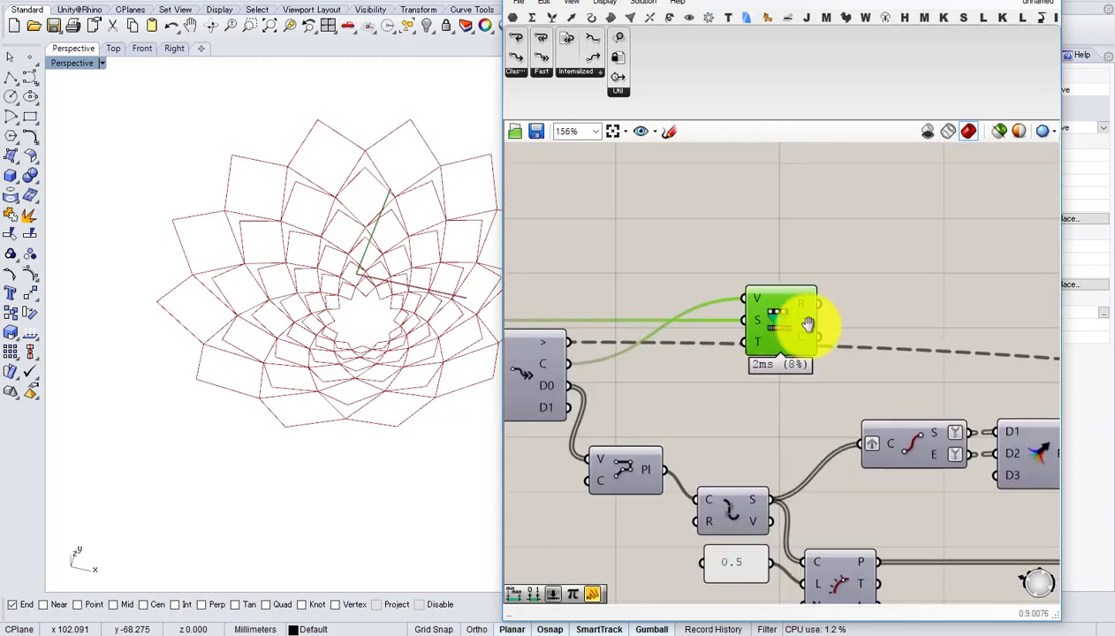
right_drag(711, 325, 872, 332)
scroll(866, 329, down, 2)
scroll(705, 320, down, 3)
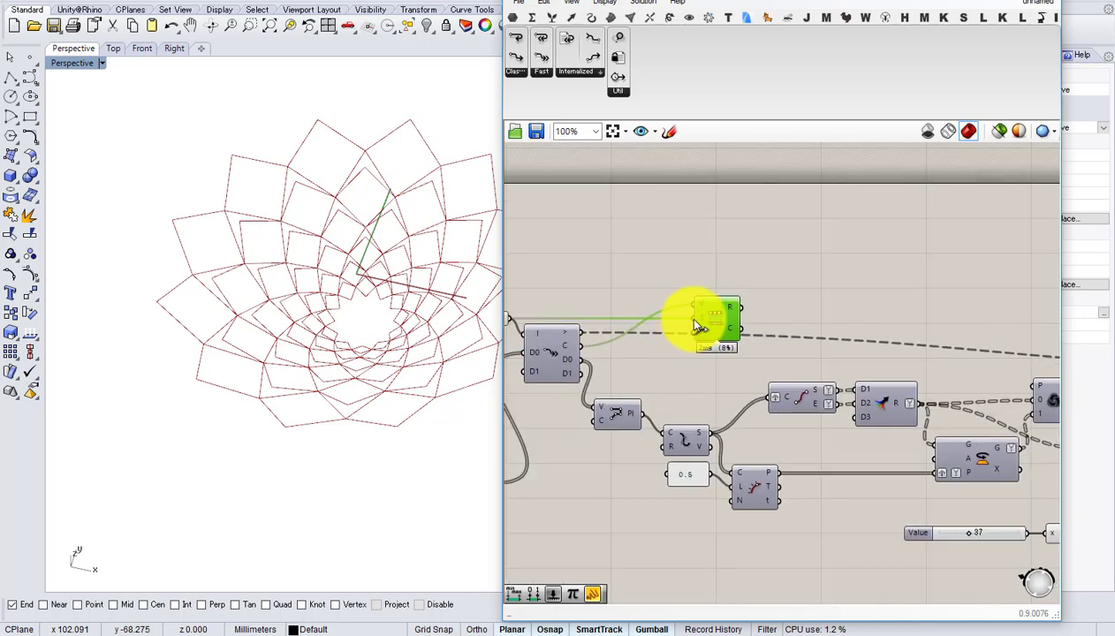
drag(720, 321, 940, 341)
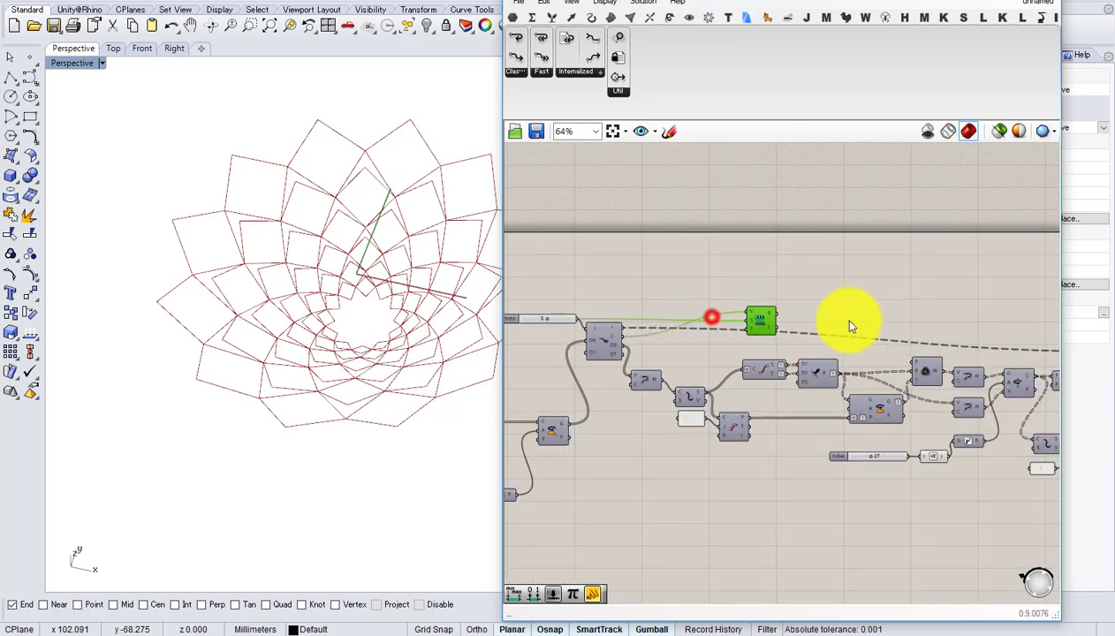
drag(850, 324, 921, 324)
right_drag(921, 324, 706, 312)
scroll(706, 312, up, 2)
drag(705, 311, 723, 293)
scroll(725, 294, down, 2)
right_drag(728, 297, 640, 304)
scroll(639, 304, up, 2)
drag(638, 303, 743, 311)
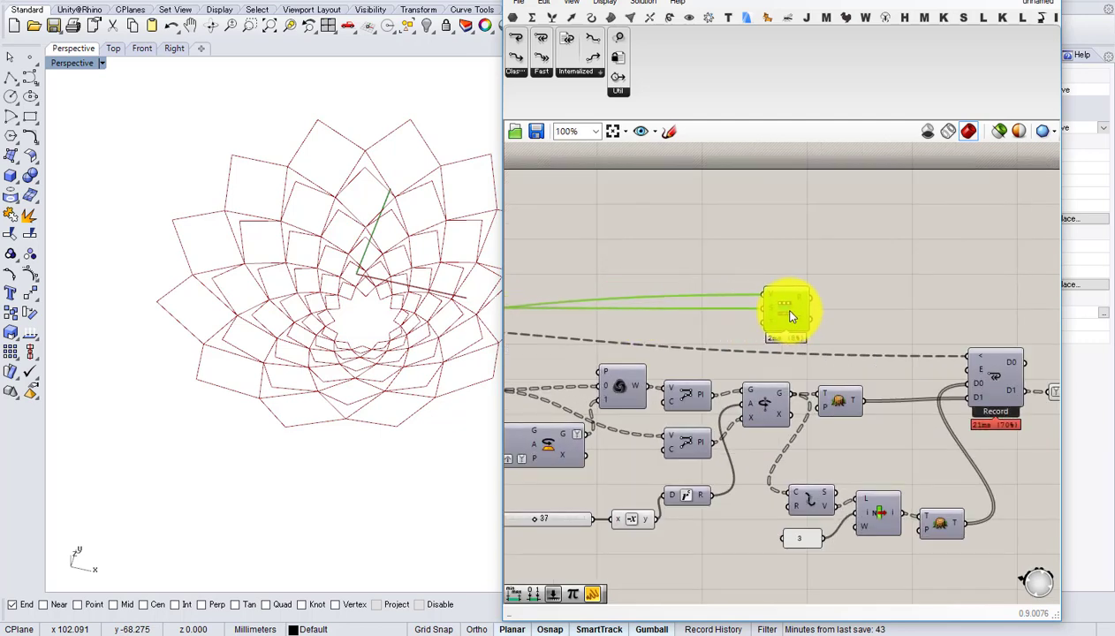
scroll(704, 302, up, 2)
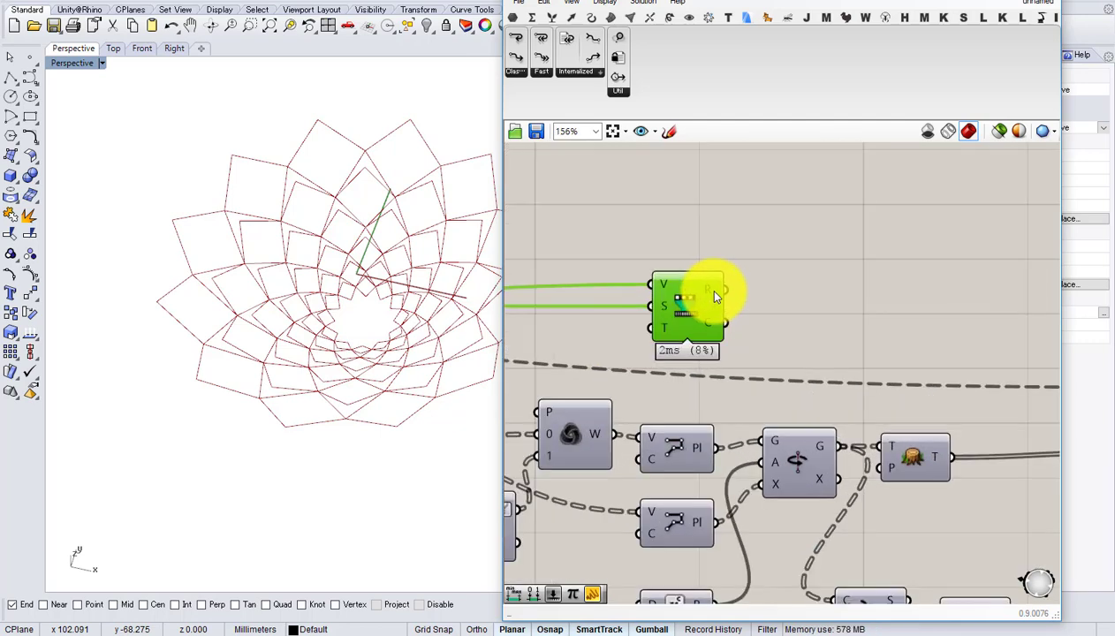
- Add a Construct Domain component, feed it into the Remap Numbers Target input and arrange the two components beside each other
right_drag(568, 280, 745, 260)
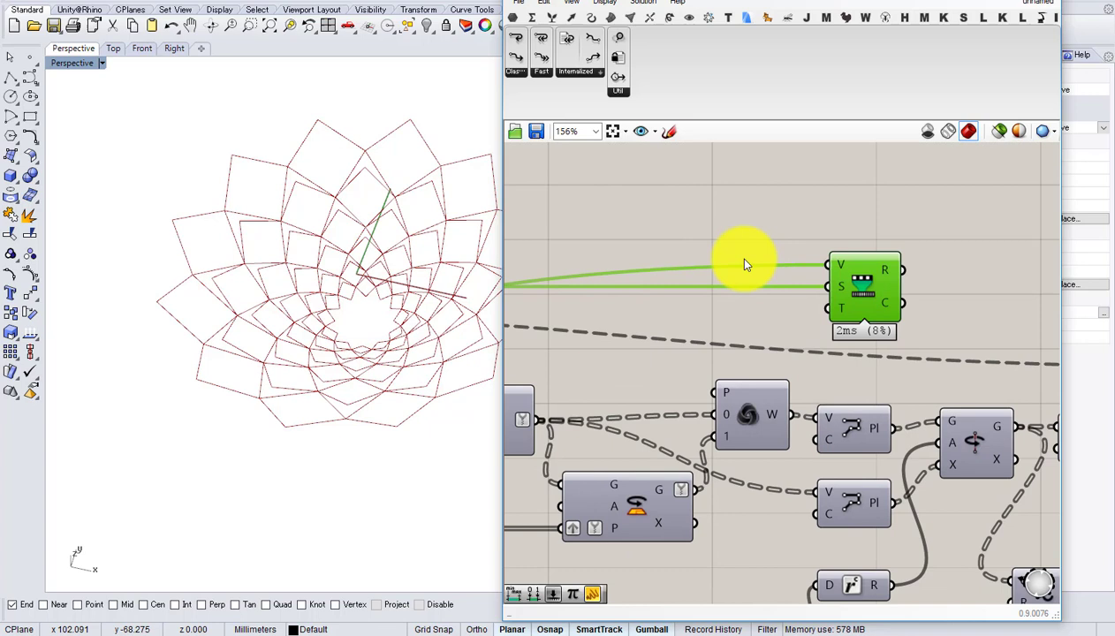
double_click(739, 207)
text(domain)
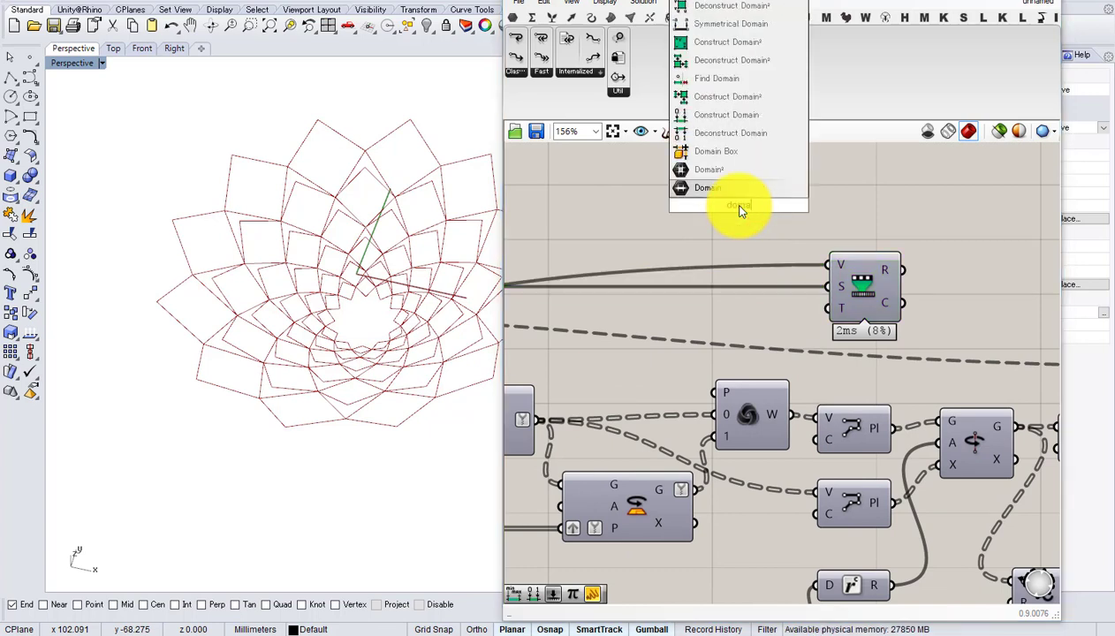
click(741, 81)
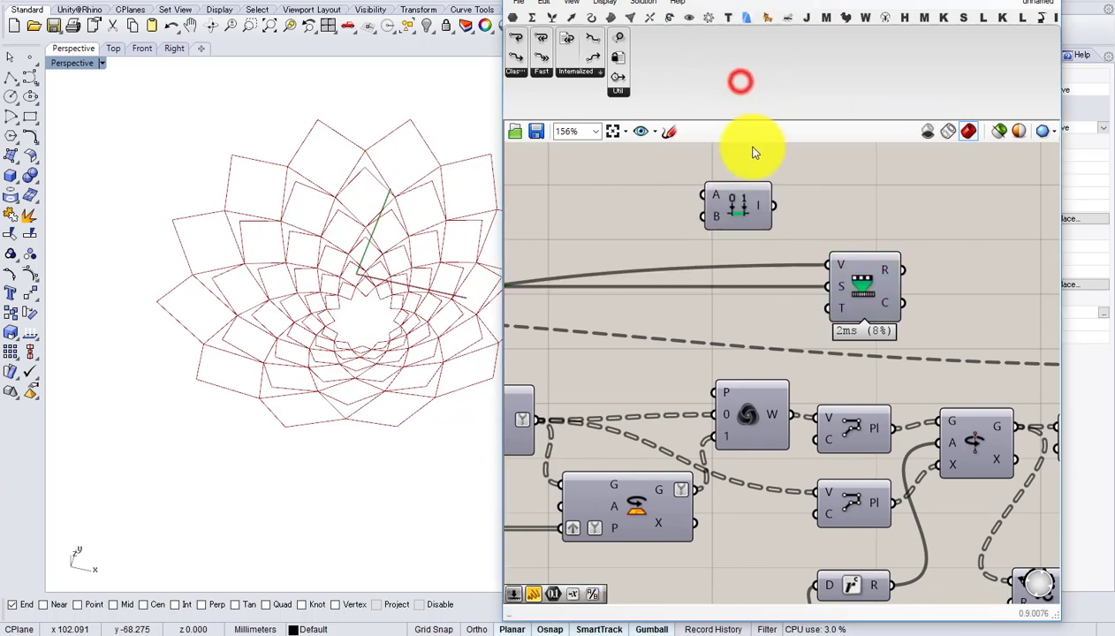
drag(800, 316, 802, 292)
drag(740, 209, 769, 313)
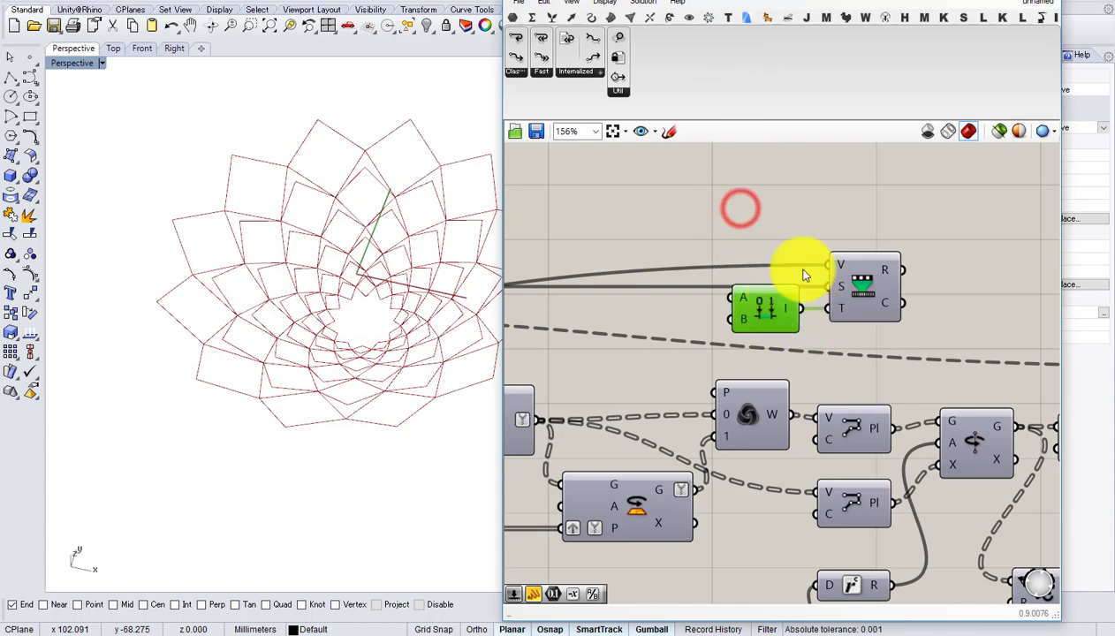
drag(861, 204, 756, 309)
drag(756, 310, 793, 286)
click(714, 259)
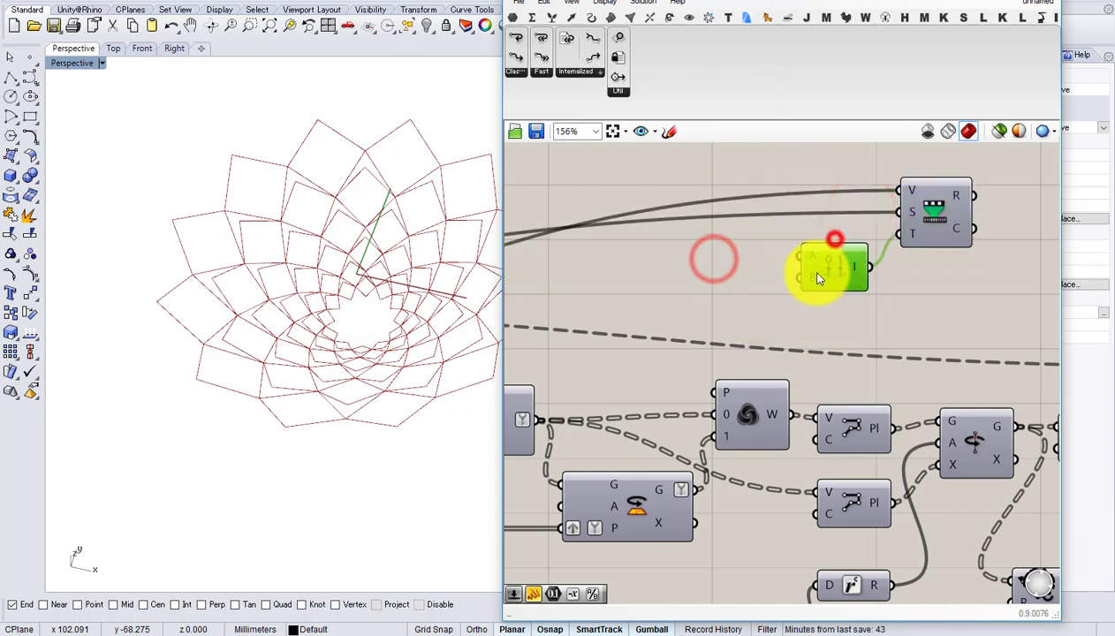
- Add two number sliders with values 45 and 0 and connect them to the Construct Domain's start and end inputs
double_click(725, 272)
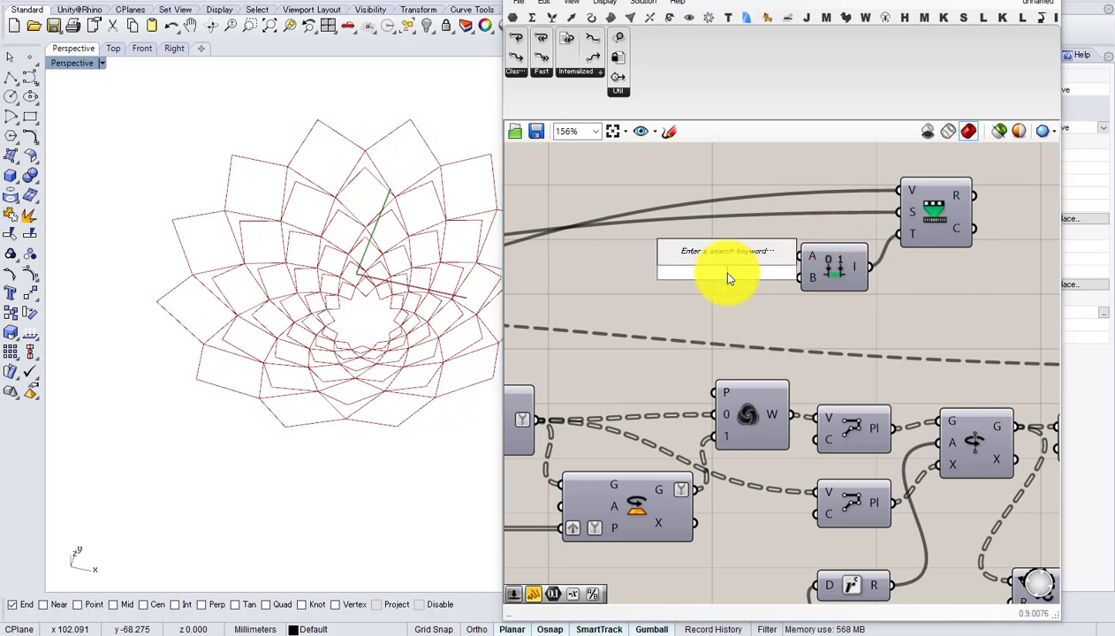
text(sl)
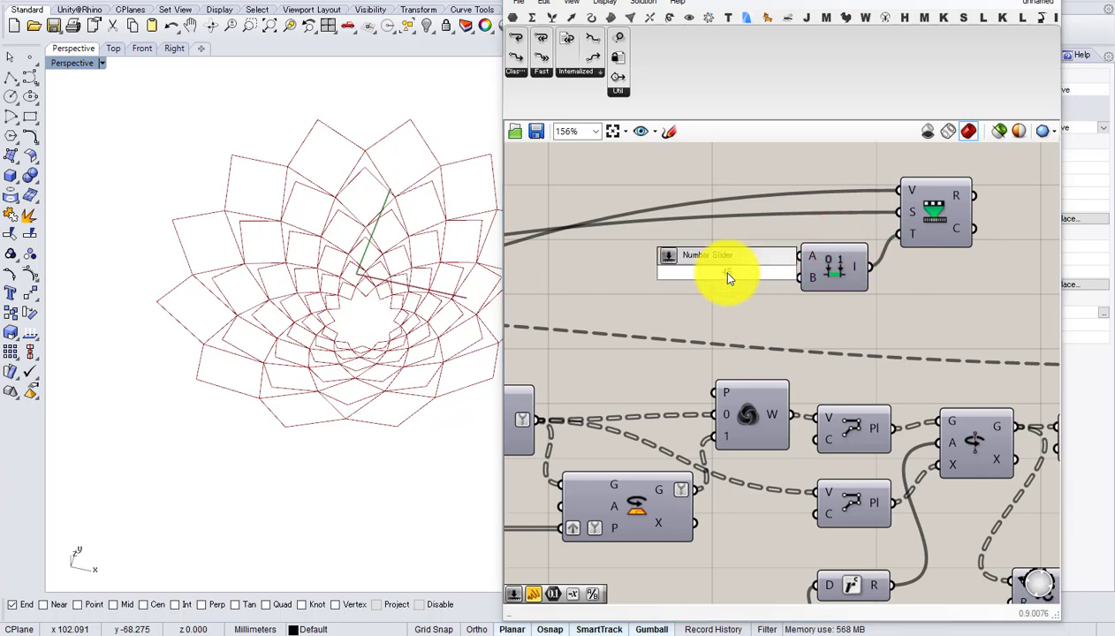
key(Return)
drag(783, 276, 739, 261)
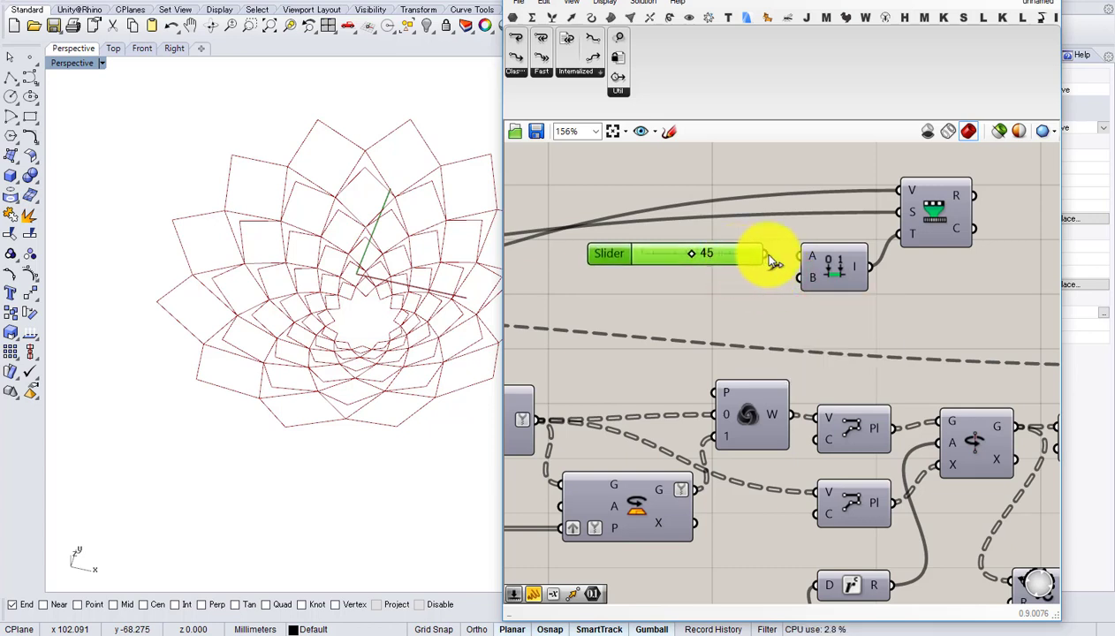
double_click(749, 286)
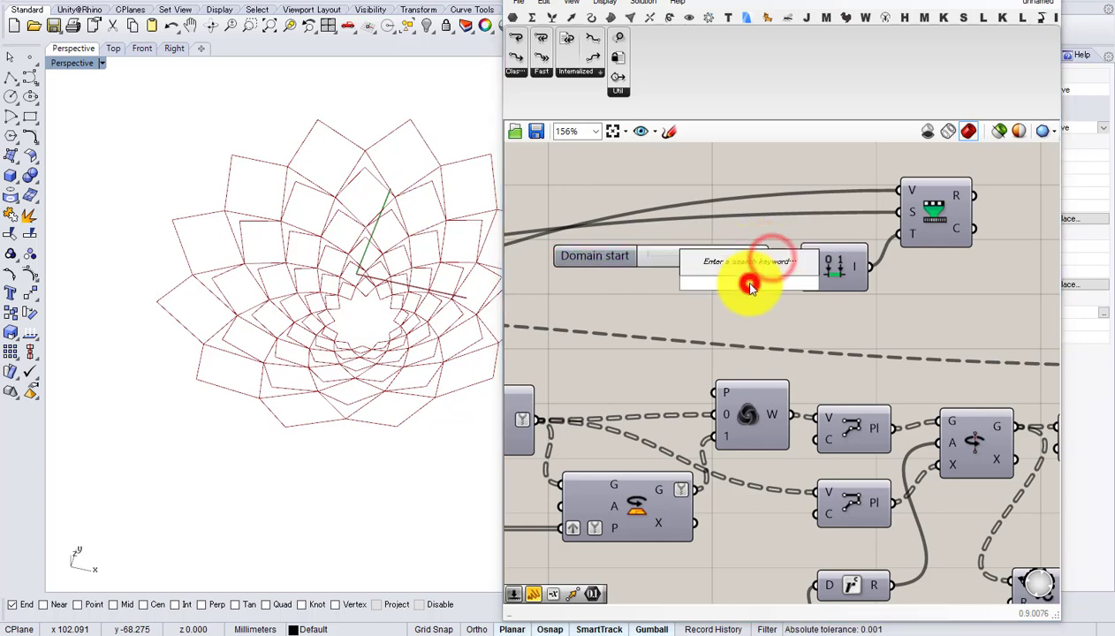
key(Return)
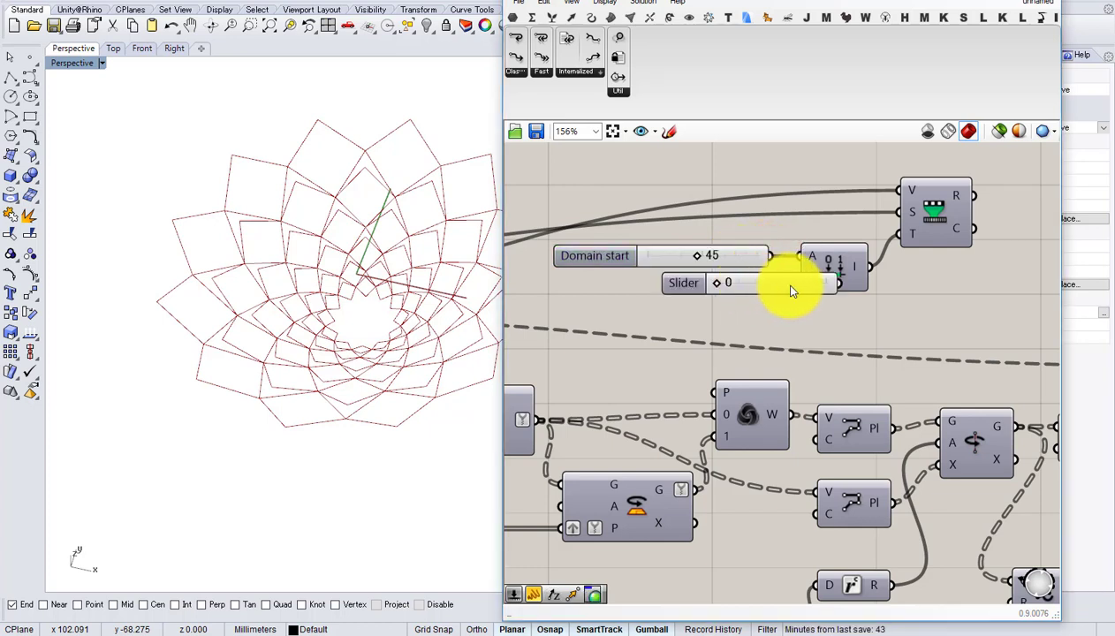
drag(789, 286, 720, 288)
drag(802, 288, 760, 287)
- Shift Remap Numbers, Construct Domain and the two domain sliders together to make room after the Remap Numbers outputs
right_drag(895, 295, 819, 315)
drag(898, 324, 652, 228)
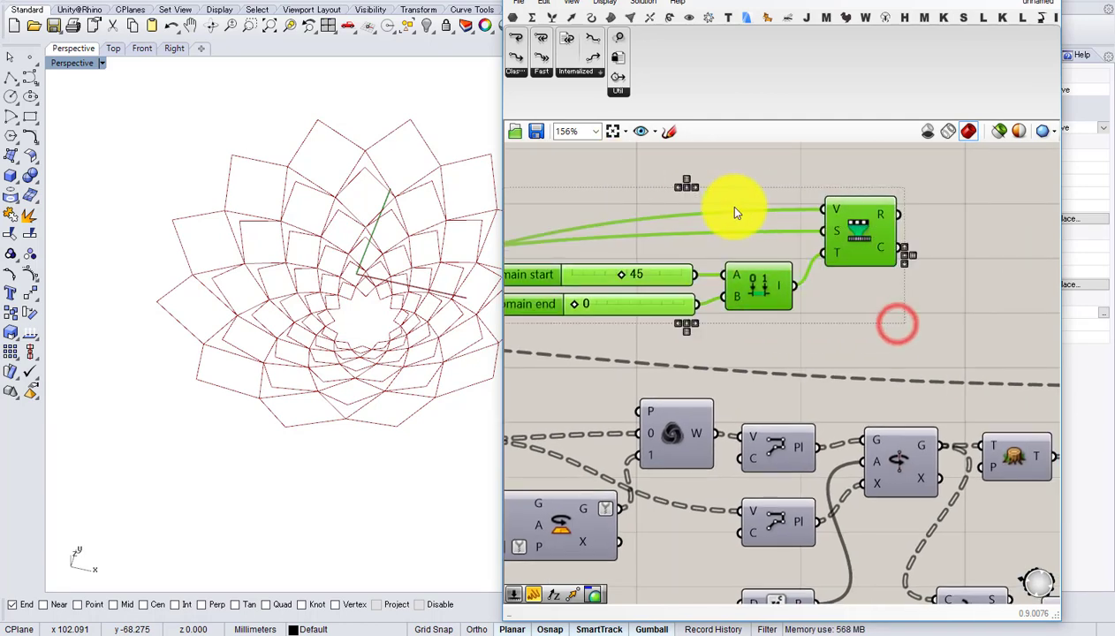
drag(847, 237, 777, 240)
- Add a Radians component fed by the Remap Numbers Mapped output and connect it to the Rotate Axis Angle input
double_click(896, 229)
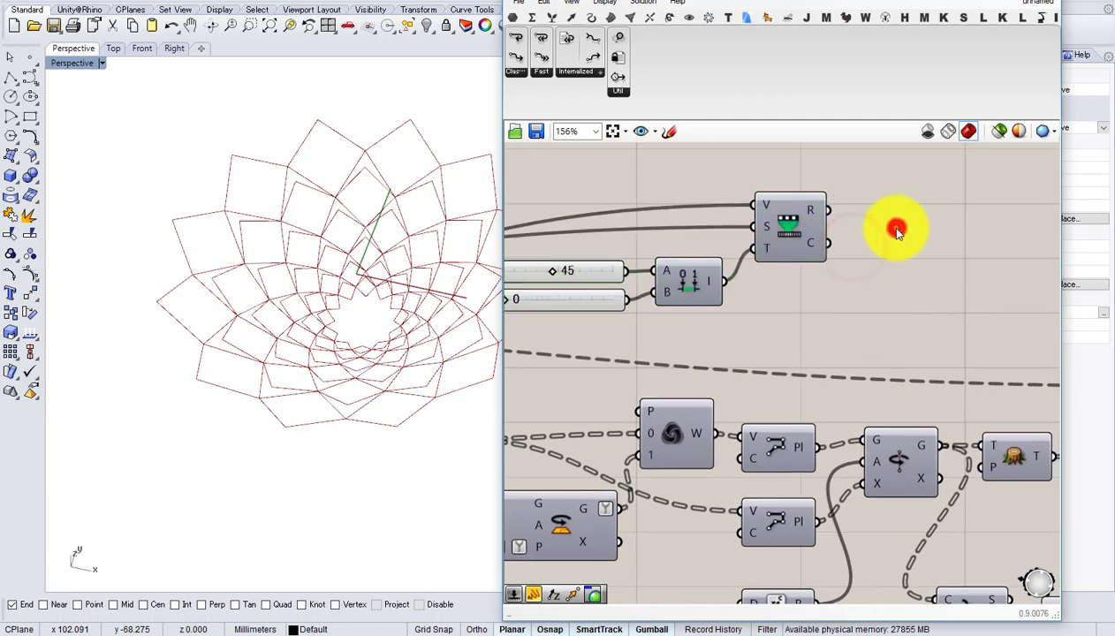
text(rad)
click(871, 214)
drag(825, 210, 879, 471)
right_drag(324, 269, 348, 274)
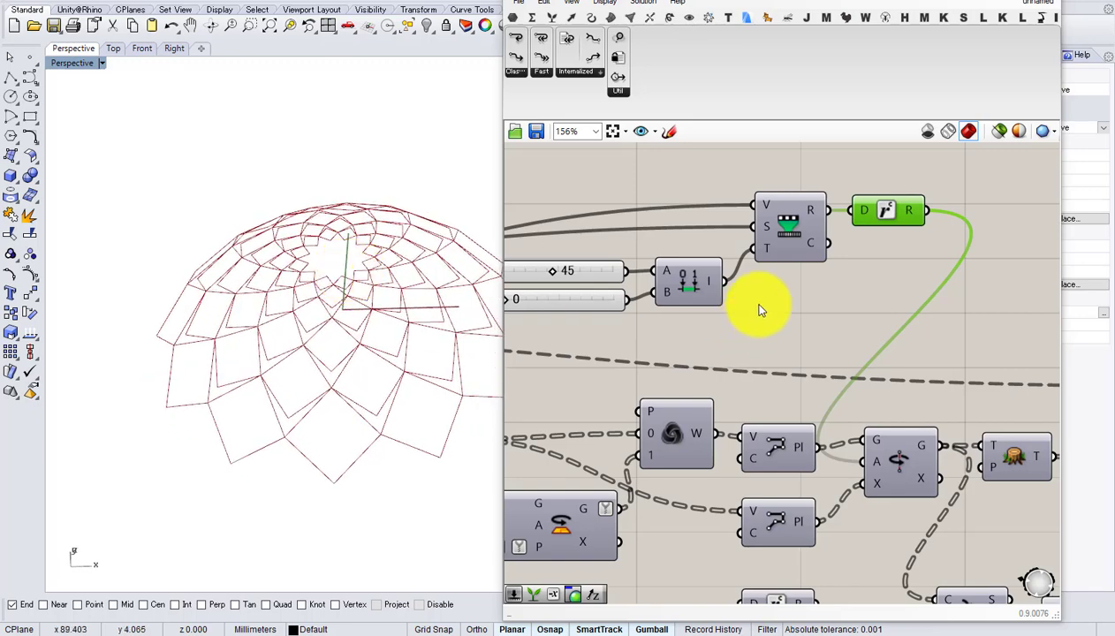
- Insert a Negative component between the Radians output and the Rotate Axis Angle input to reverse the folding direction
double_click(929, 278)
text(ne)
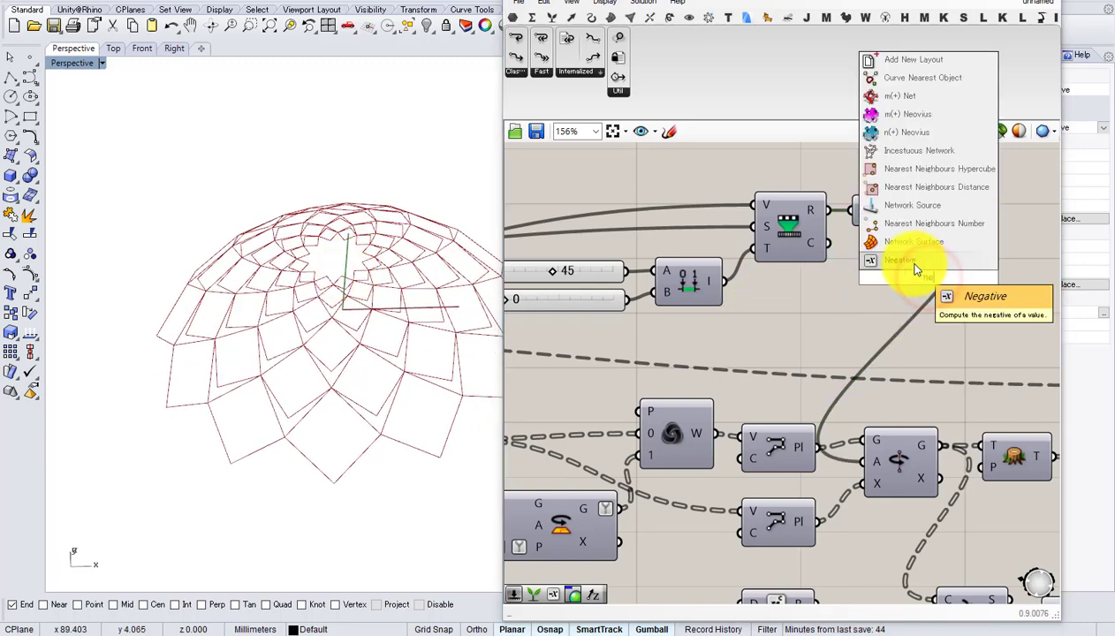
click(913, 263)
drag(964, 278, 864, 461)
right_drag(404, 352, 355, 304)
- Line up the Radians and Negative components in a row after Remap Numbers
right_drag(892, 265, 773, 283)
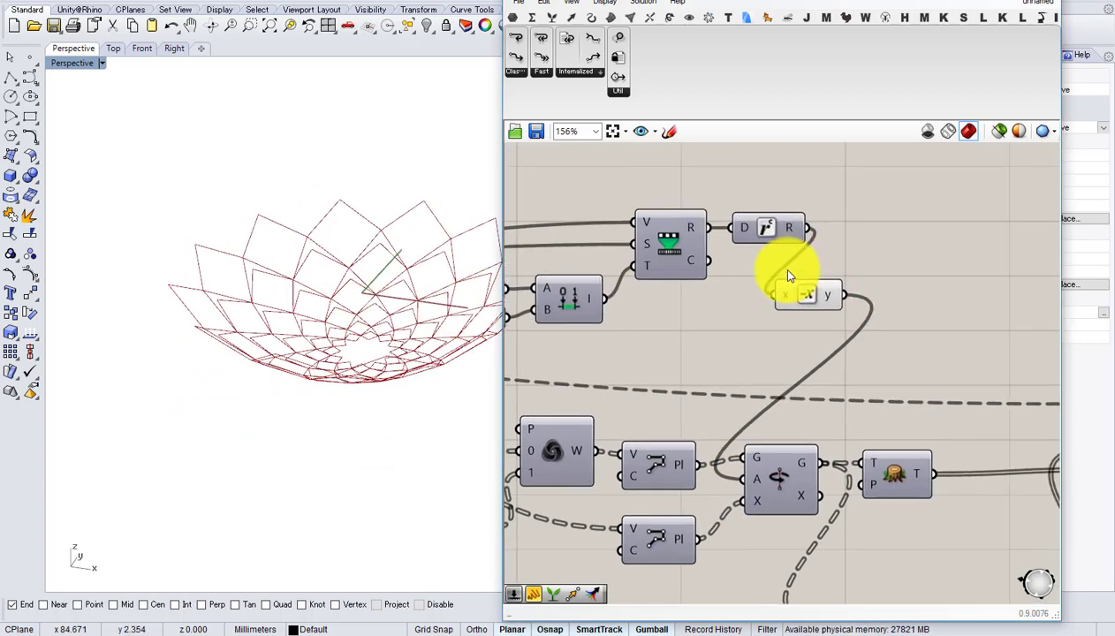
drag(798, 284, 868, 278)
drag(779, 229, 780, 259)
drag(877, 305, 857, 254)
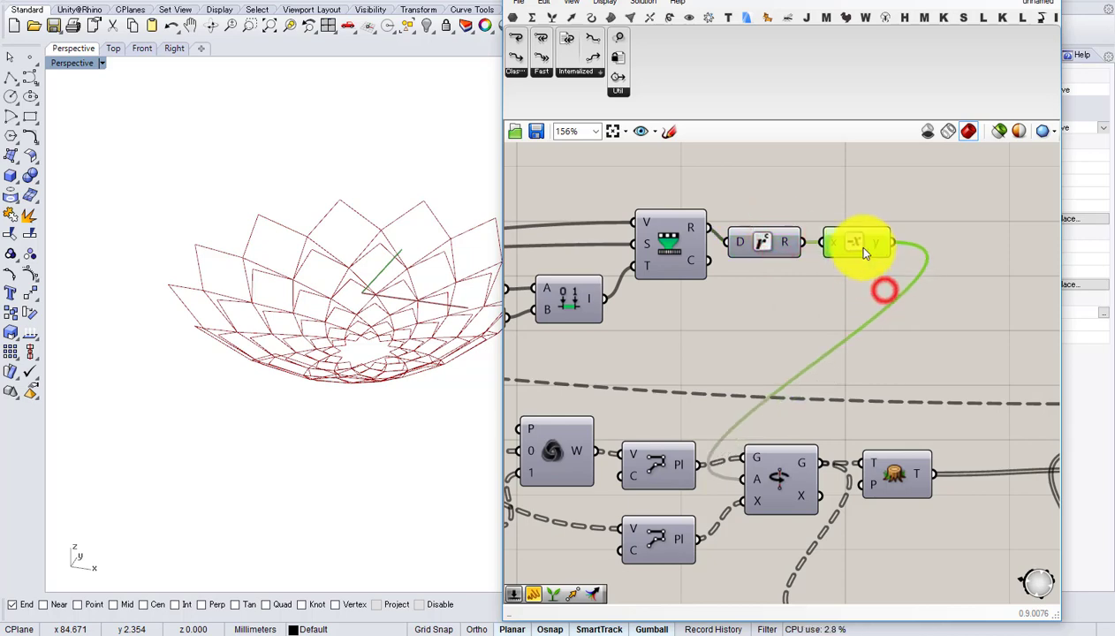
- Set the loop's iterations slider to 7 and inspect the folded rings in the Perspective viewport
scroll(323, 292, up, 6)
scroll(237, 249, down, 8)
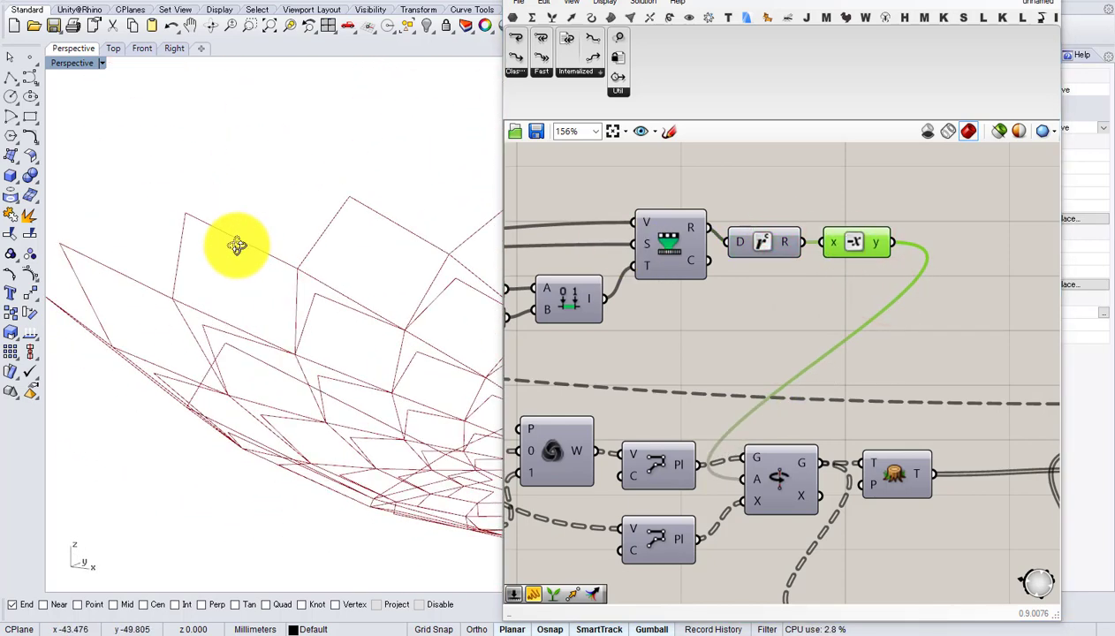
right_drag(224, 254, 334, 417)
scroll(834, 360, down, 5)
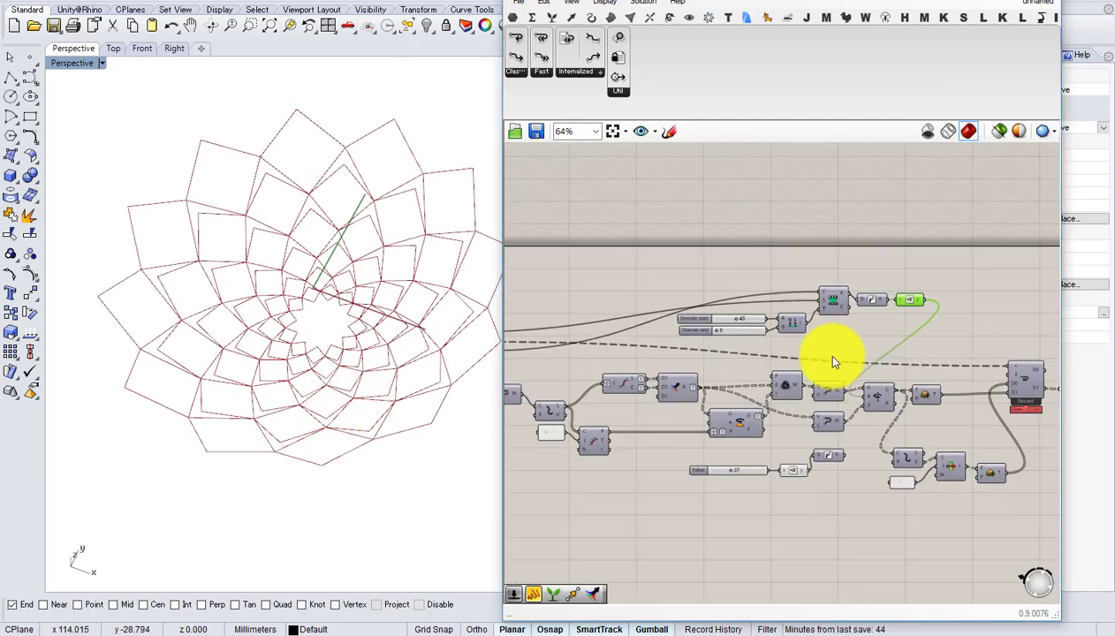
scroll(802, 348, up, 8)
drag(744, 349, 791, 340)
right_drag(386, 386, 316, 213)
scroll(334, 271, down, 8)
scroll(351, 256, up, 13)
scroll(315, 213, down, 4)
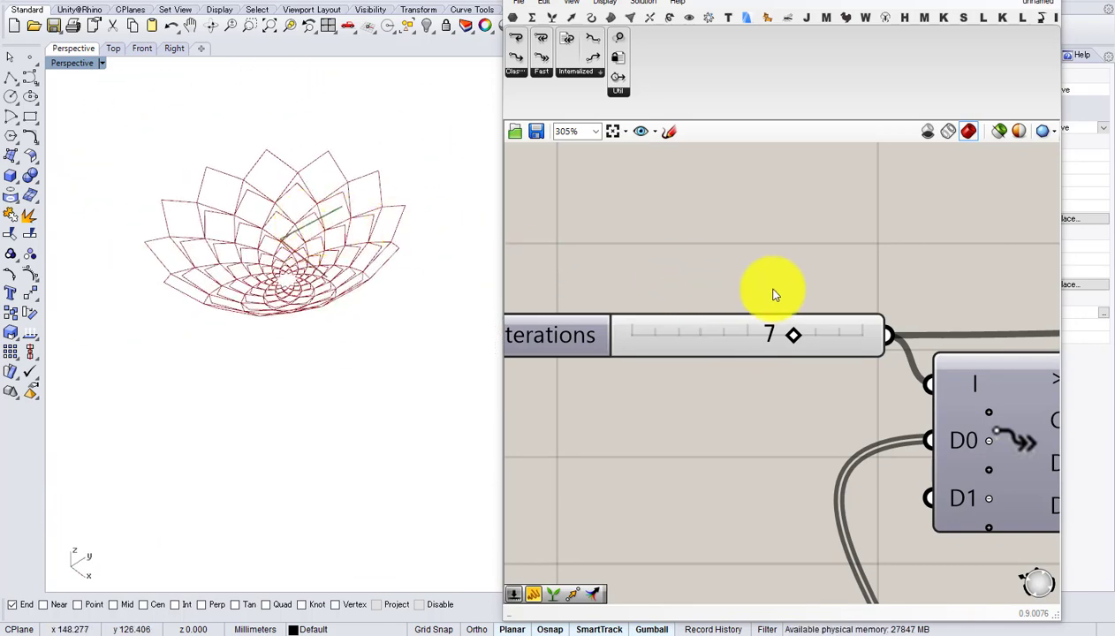
- Move the Domain start and Domain end sliders above the Construct Domain component and set Domain start to 51
scroll(774, 294, down, 3)
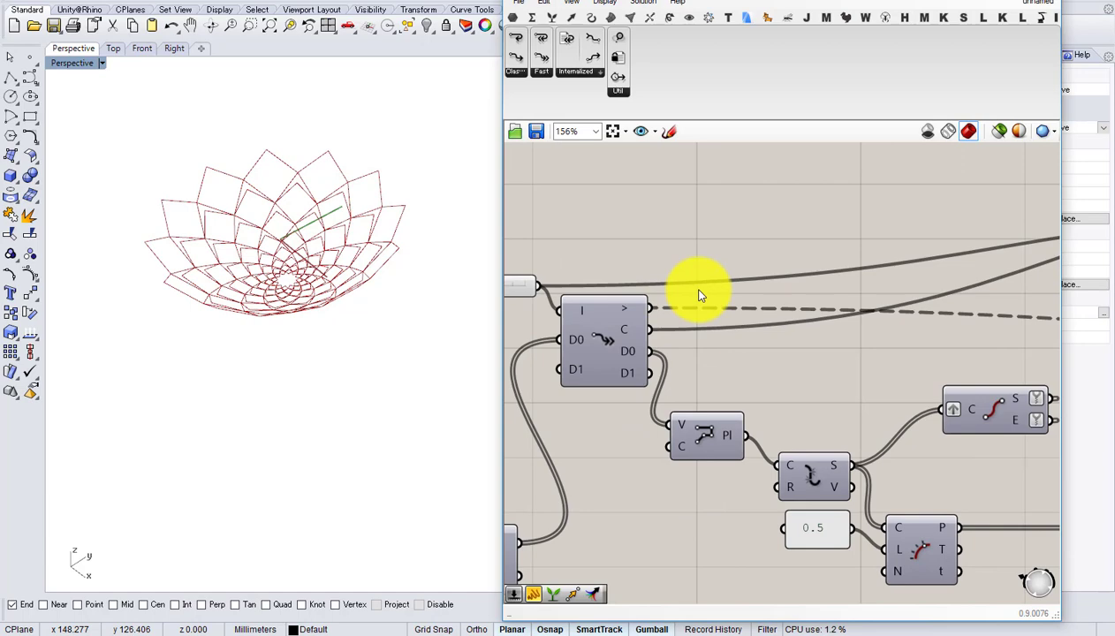
right_drag(860, 354, 679, 303)
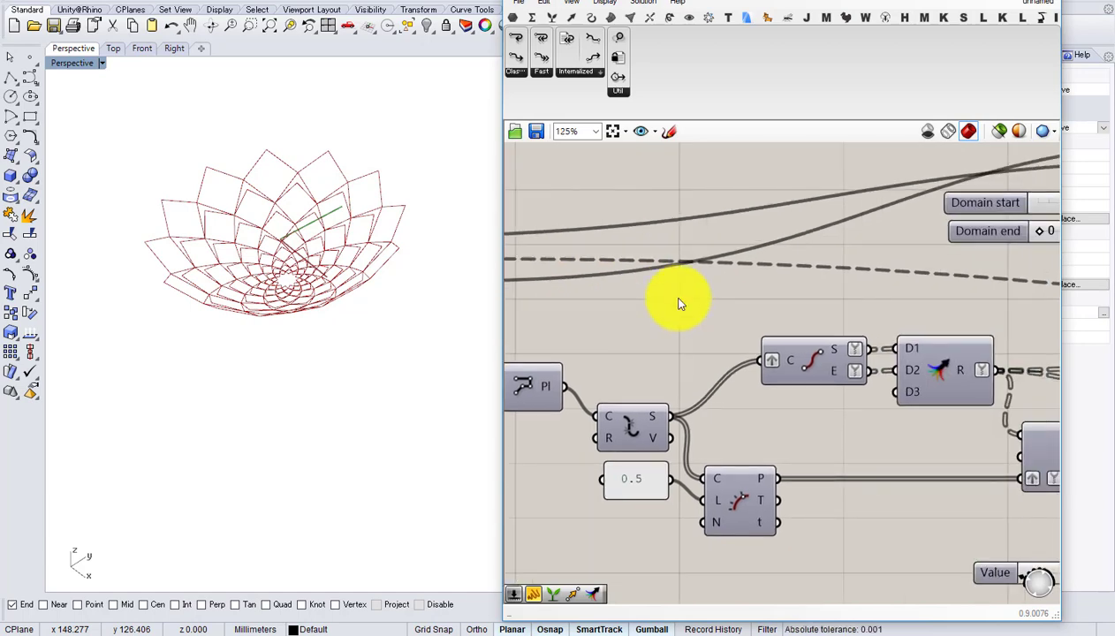
scroll(680, 303, down, 5)
right_drag(907, 261, 753, 275)
scroll(753, 275, up, 3)
drag(863, 291, 720, 304)
right_drag(720, 304, 909, 317)
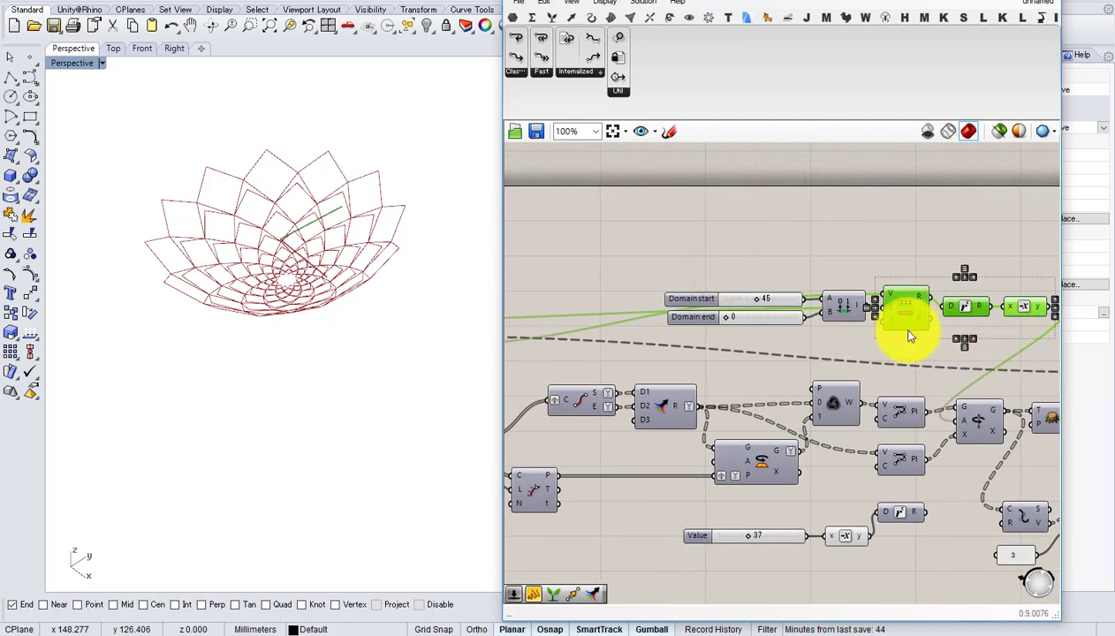
drag(797, 339, 704, 224)
click(687, 286)
scroll(704, 236, up, 3)
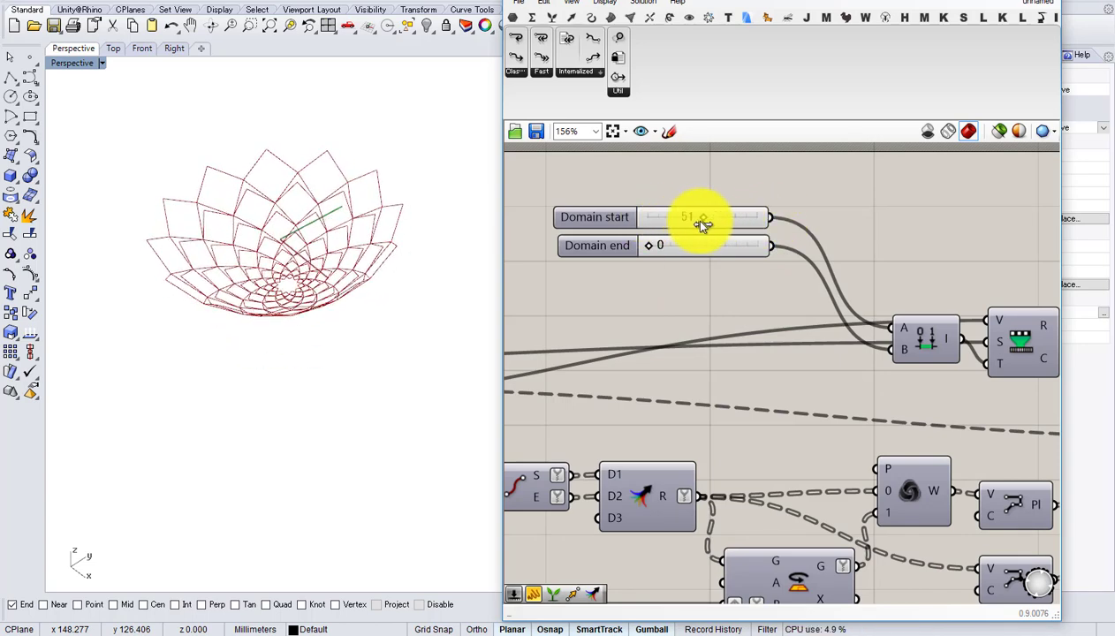
- Shift the Construct Domain, Remap Numbers, Radians and Negative group back beneath the domain sliders and line up the lower Flatten Tree after List Item
scroll(672, 242, down, 3)
drag(933, 329, 724, 264)
drag(739, 286, 610, 291)
click(743, 325)
right_drag(778, 347, 674, 245)
scroll(673, 250, down, 3)
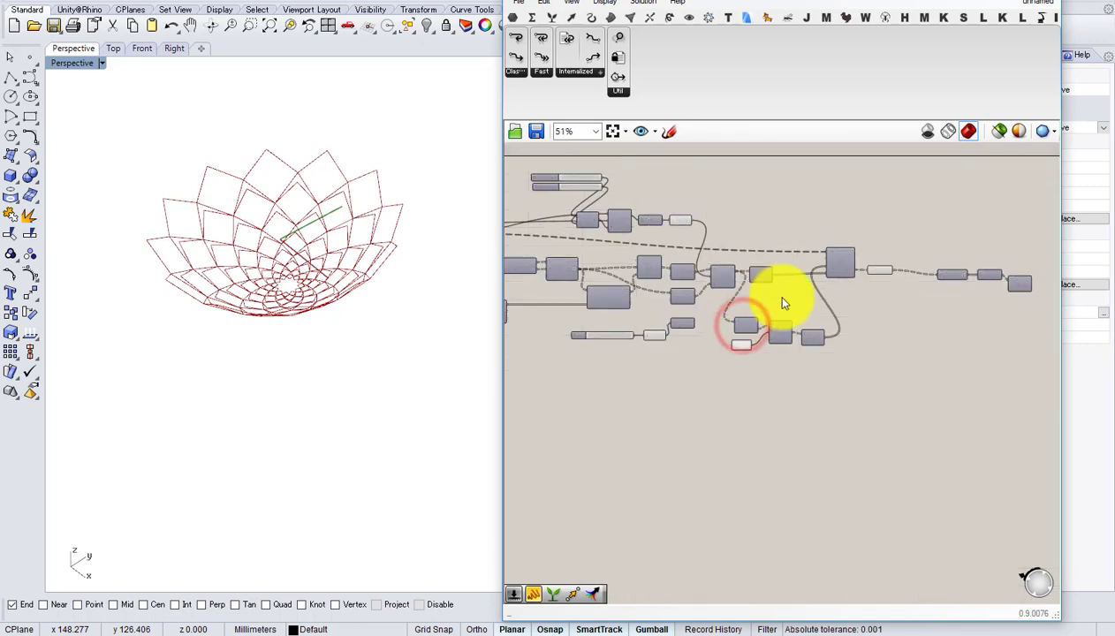
scroll(785, 302, up, 4)
click(871, 449)
drag(849, 395, 849, 385)
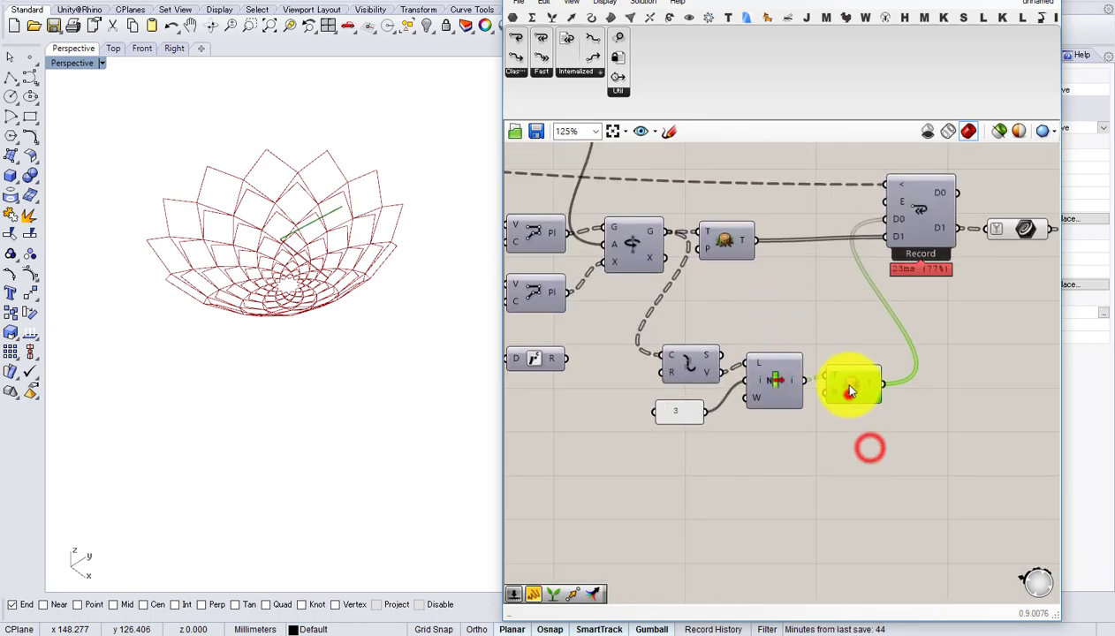
right_drag(386, 341, 332, 258)
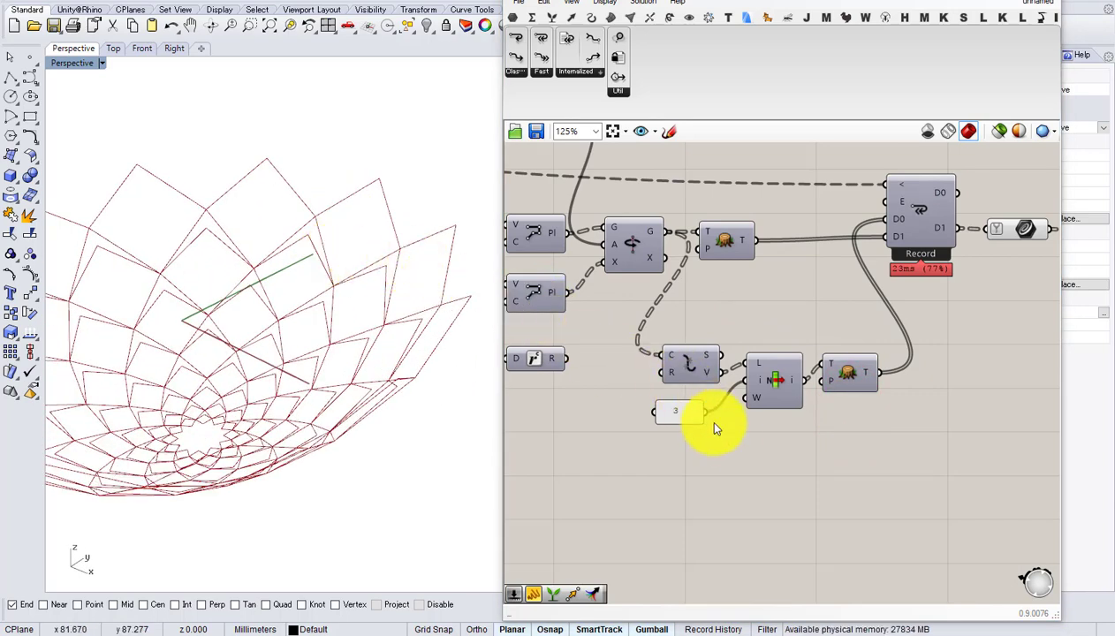
double_click(762, 505)
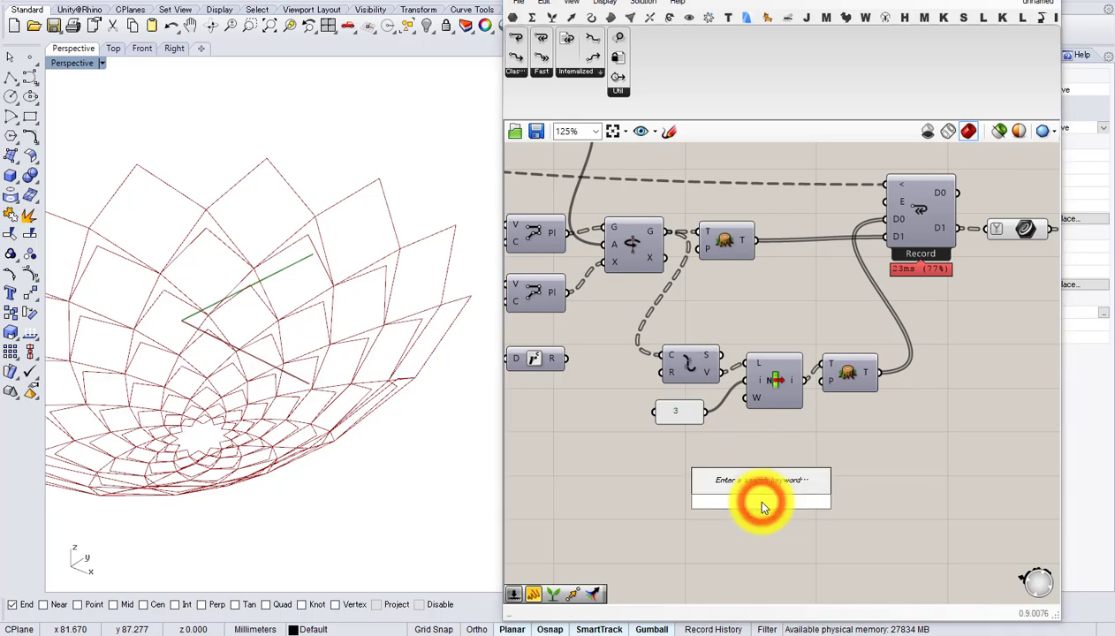
text(net)
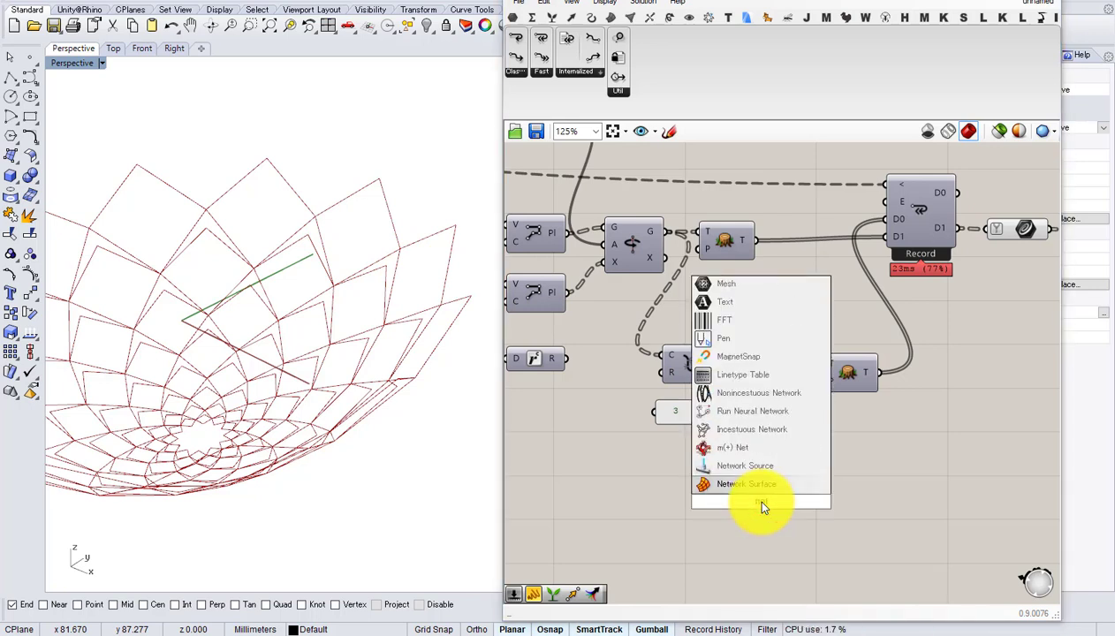
click(756, 485)
scroll(352, 448, down, 3)
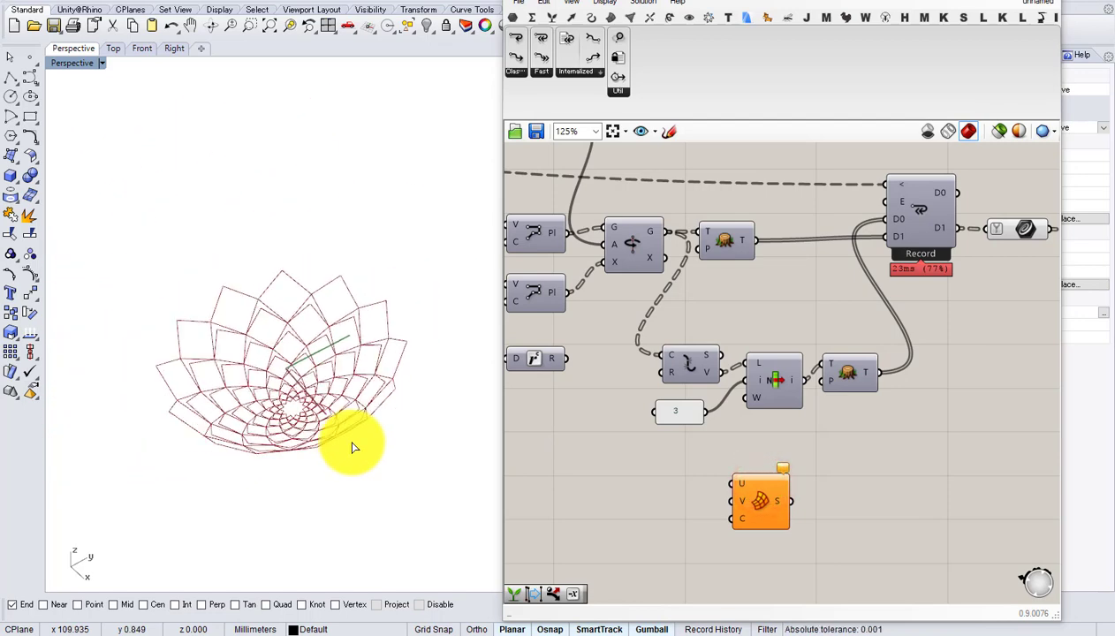
scroll(301, 385, up, 6)
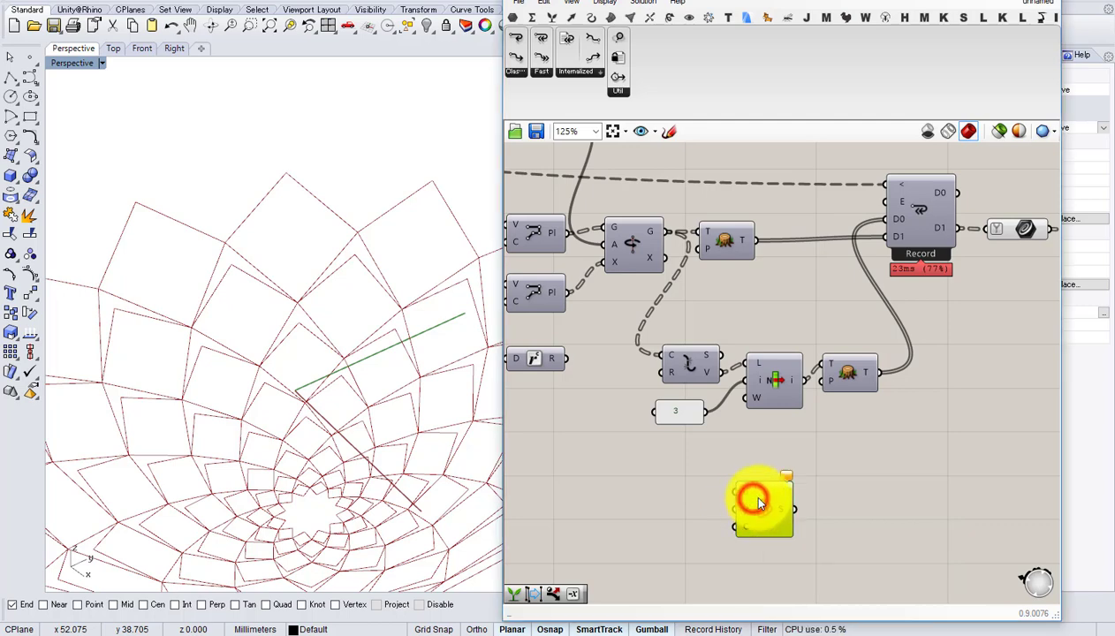
key(Delete)
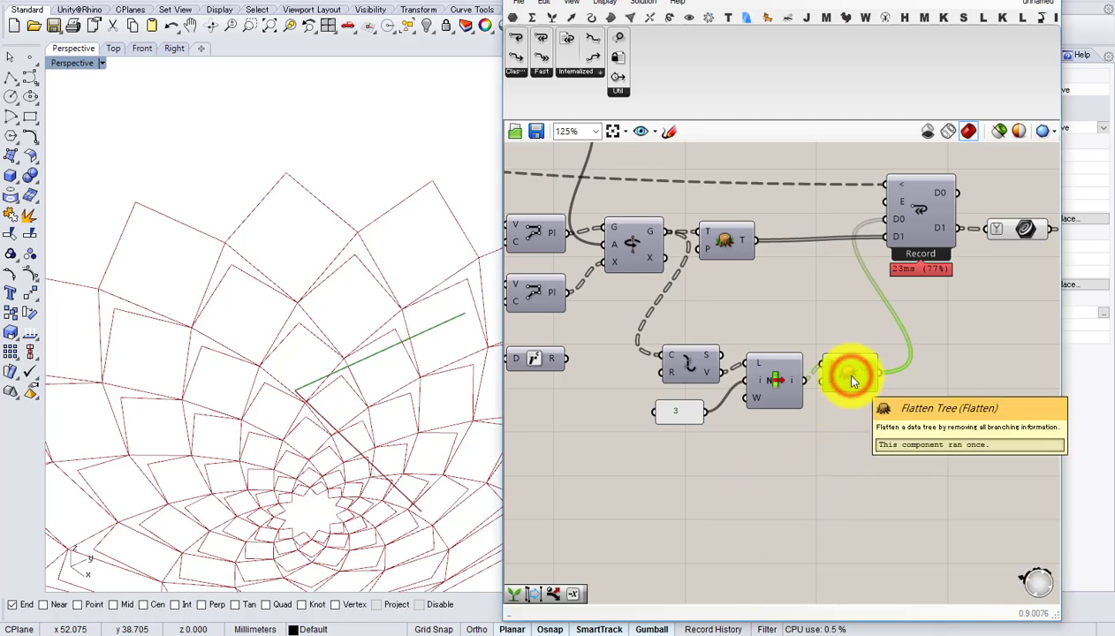
- Enable the preview of the Flatten Tree component that receives the Rotate Axis geometry
right_drag(249, 353, 252, 382)
right_drag(736, 404, 732, 464)
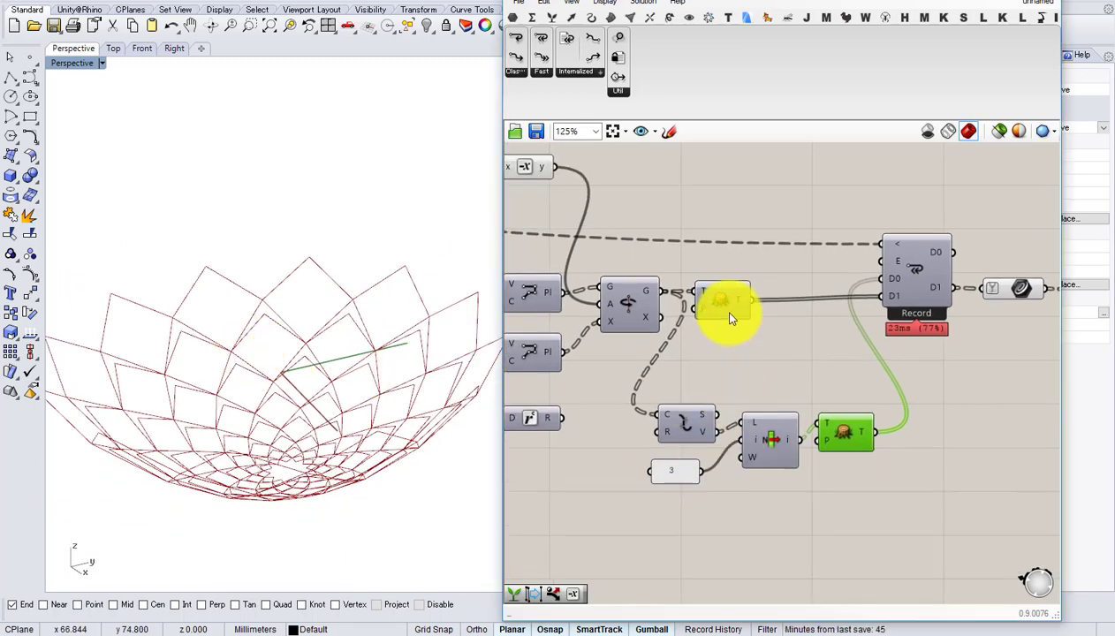
middle_click(730, 311)
click(759, 279)
- Move the loop end component and everything downstream of it to the right to free canvas space
right_drag(728, 290, 606, 294)
scroll(606, 293, down, 2)
scroll(833, 330, down, 1)
drag(984, 358, 736, 283)
drag(745, 287, 829, 293)
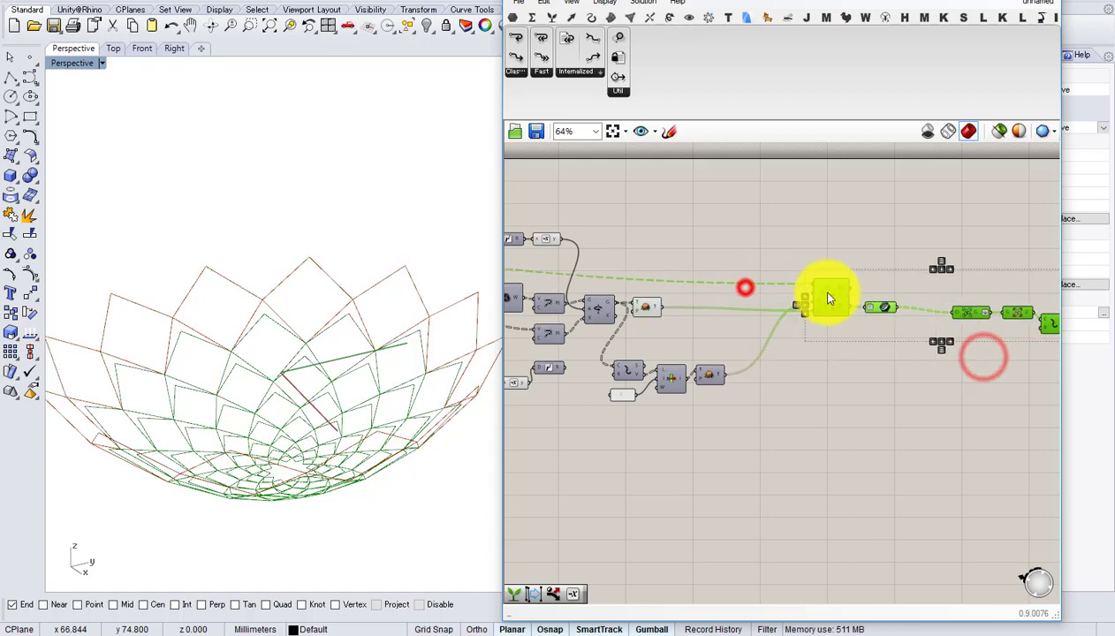
- Examine the output data of the Flatten Tree component placed after Rotate Axis
scroll(693, 285, up, 3)
scroll(645, 307, up, 2)
mouse_move(751, 342)
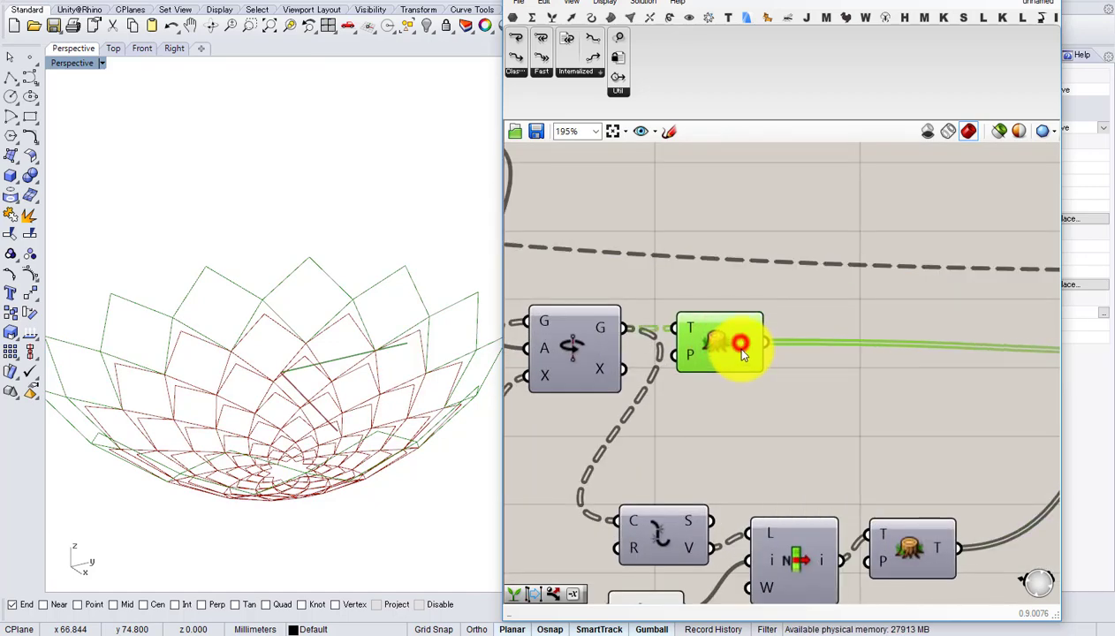
scroll(733, 340, down, 2)
scroll(650, 345, down, 1)
scroll(667, 342, up, 1)
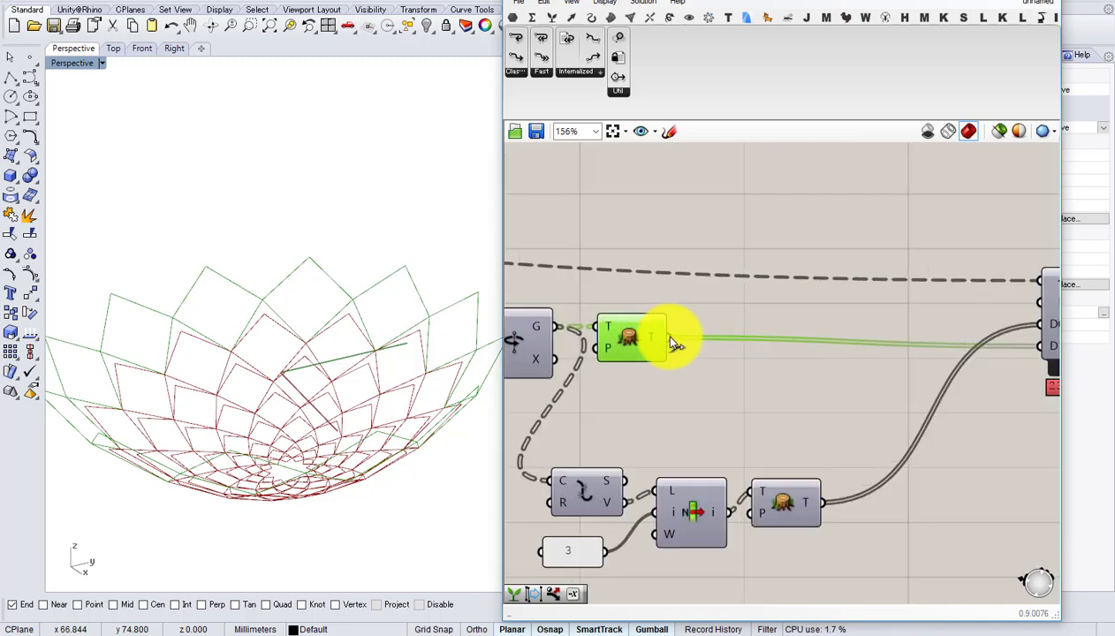
mouse_move(656, 342)
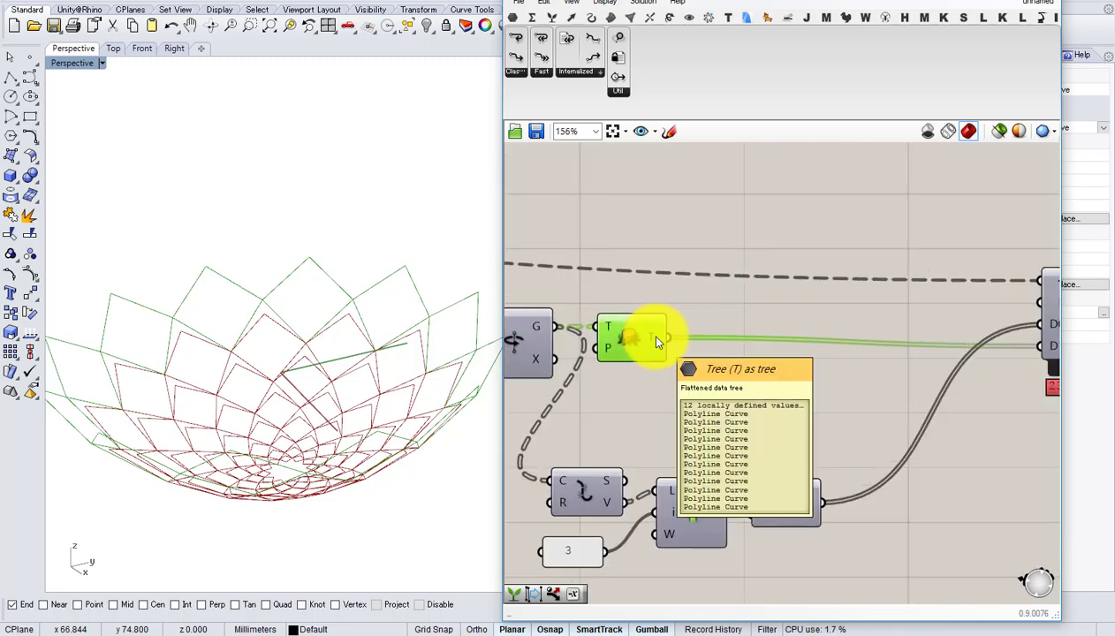
double_click(736, 344)
text(ex)
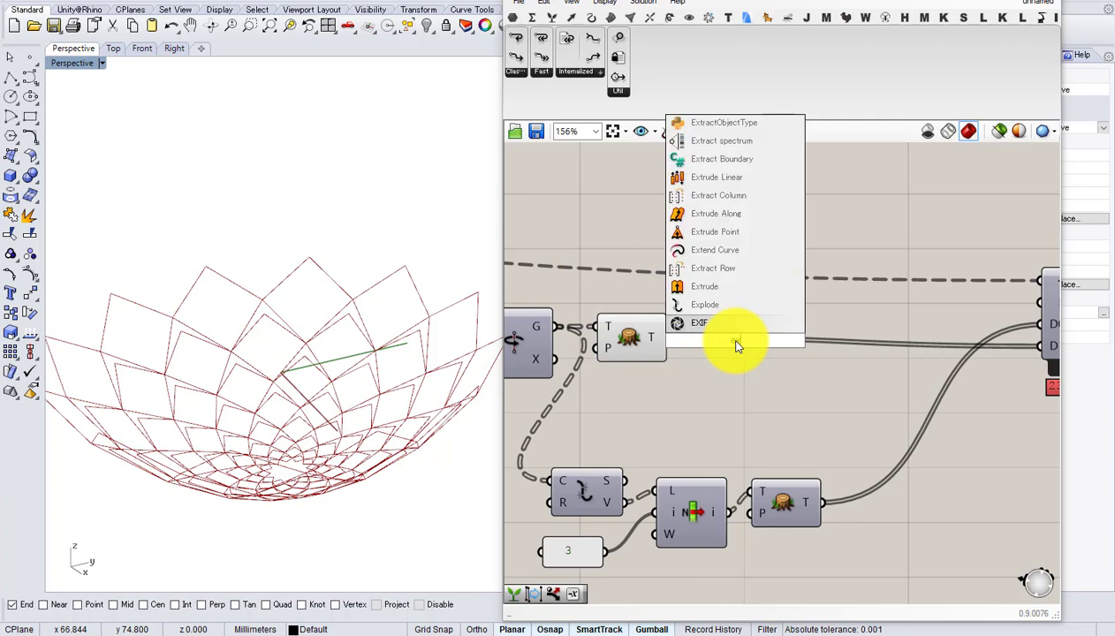
key(BackSpace)
click(725, 394)
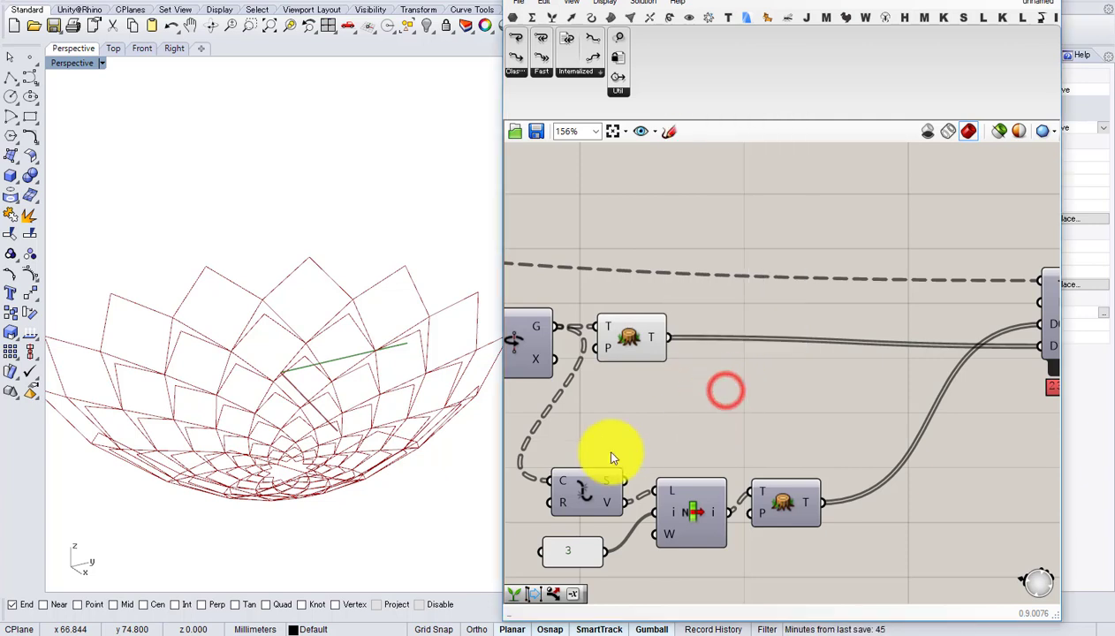
- Add a Boundary Surfaces component and feed its Edges input from the upper Flatten Tree output
mouse_move(608, 483)
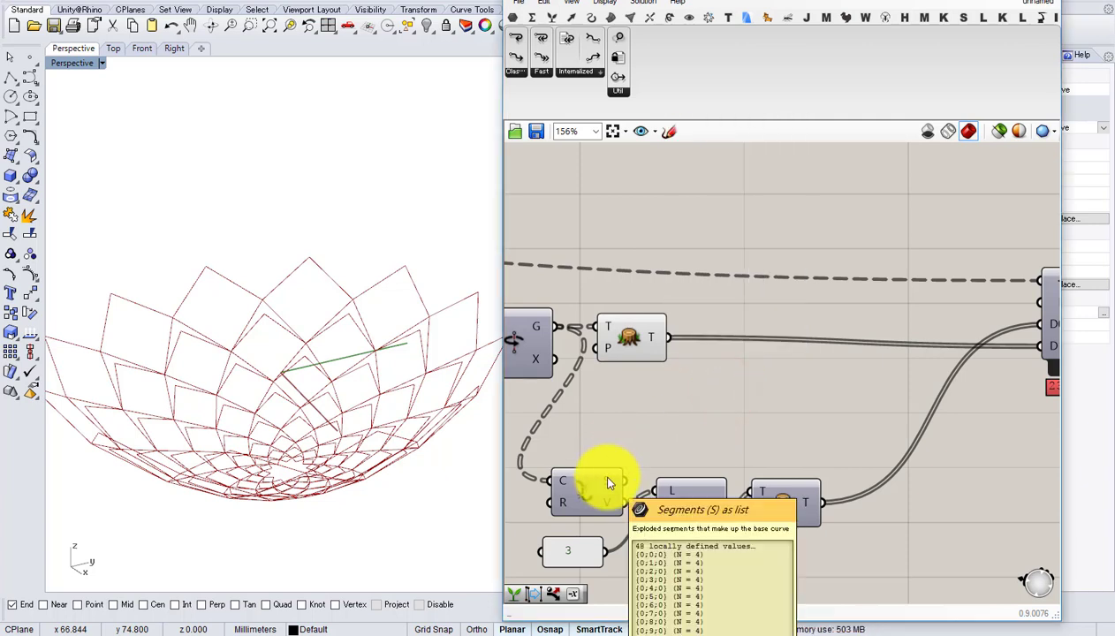
double_click(720, 431)
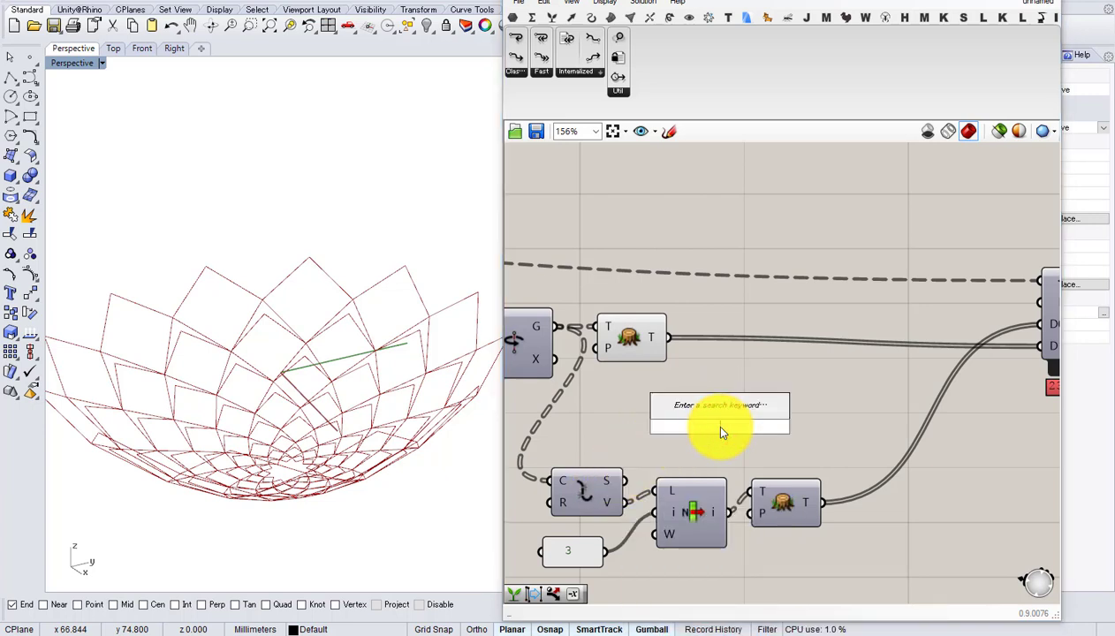
text(boundary)
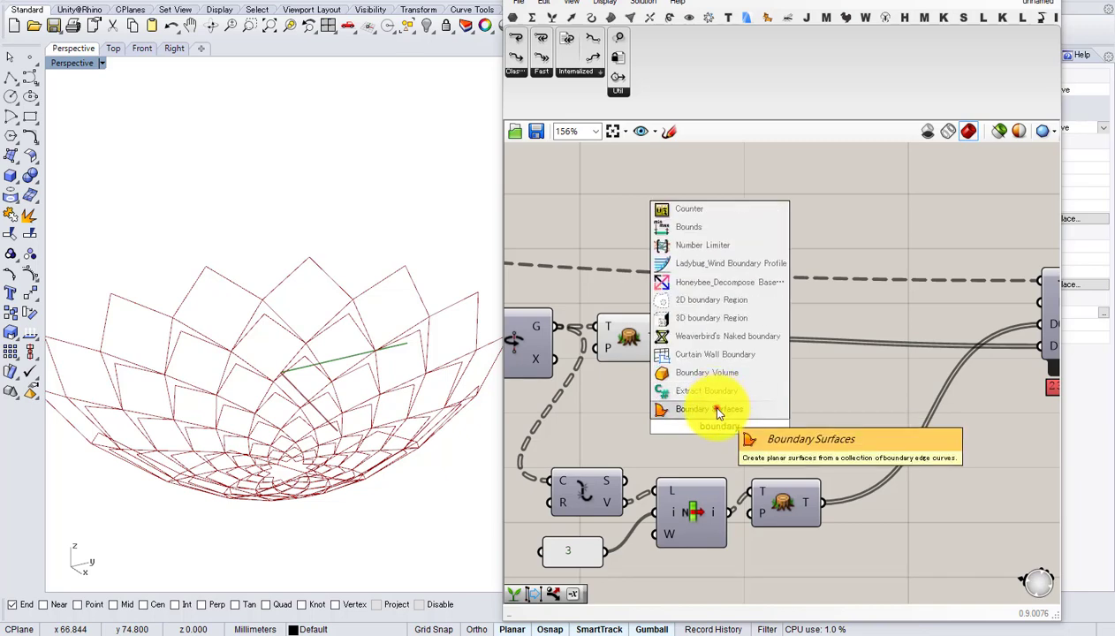
click(718, 409)
drag(668, 337, 678, 390)
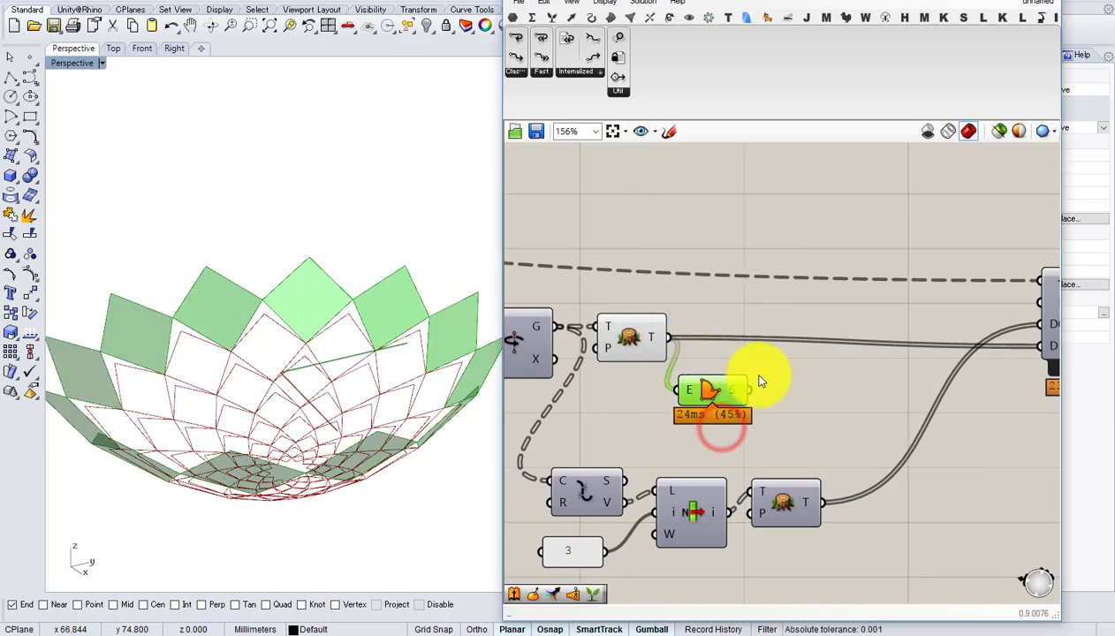
- Move the Explode, index panel, List Item and lower Flatten Tree group further down the canvas
scroll(777, 405, down, 2)
drag(816, 519, 652, 454)
drag(723, 474, 761, 516)
- Reparameterize the Surfaces output of Boundary Surfaces and nudge the component into place below the upper Flatten Tree
scroll(767, 428, up, 2)
right_click(742, 383)
click(792, 500)
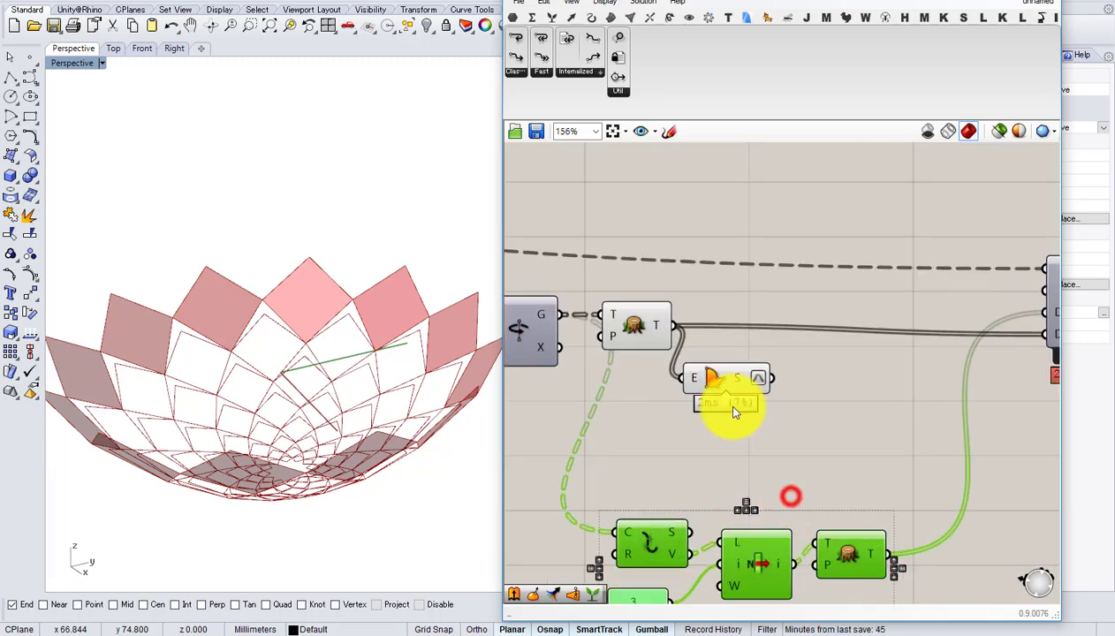
click(717, 376)
click(708, 443)
click(657, 546)
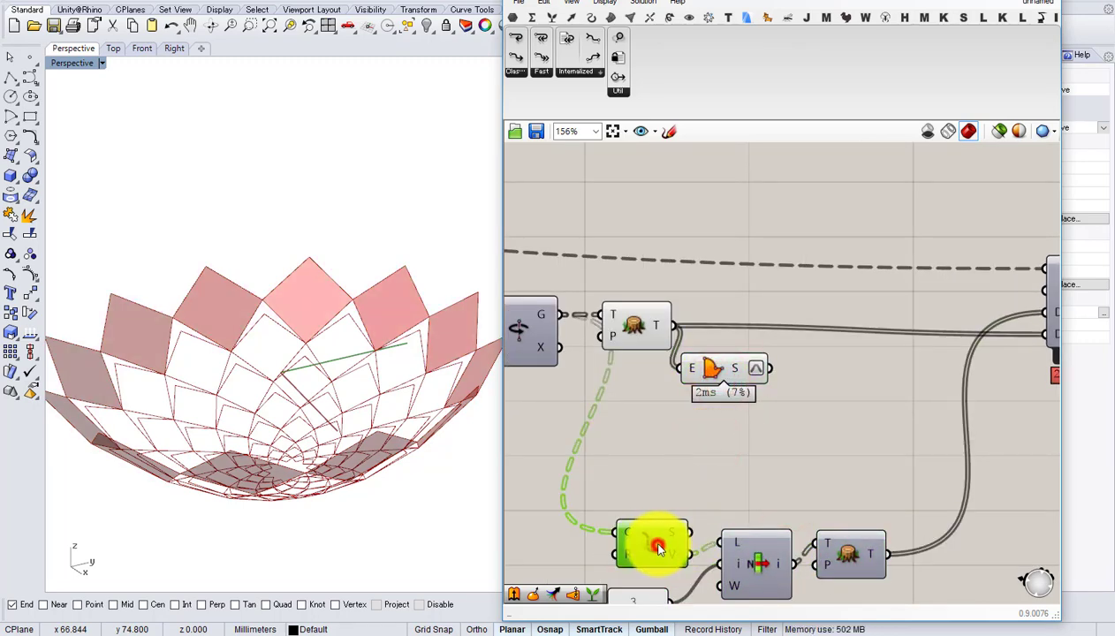
right_drag(652, 523, 678, 448)
scroll(681, 458, down, 1)
scroll(681, 458, up, 1)
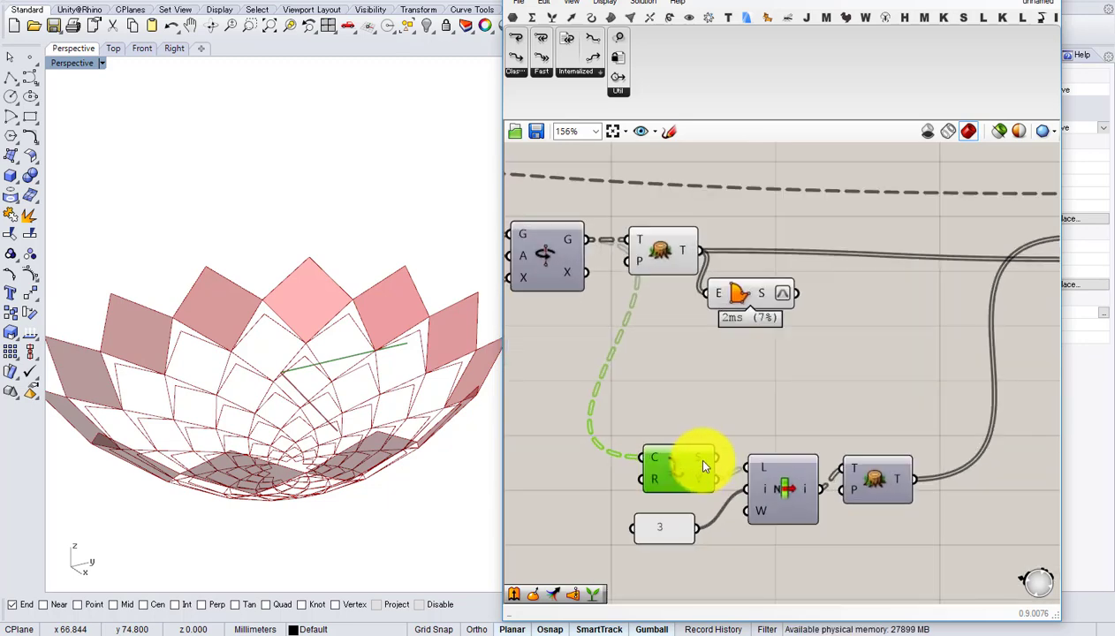
right_drag(347, 354, 360, 427)
double_click(771, 414)
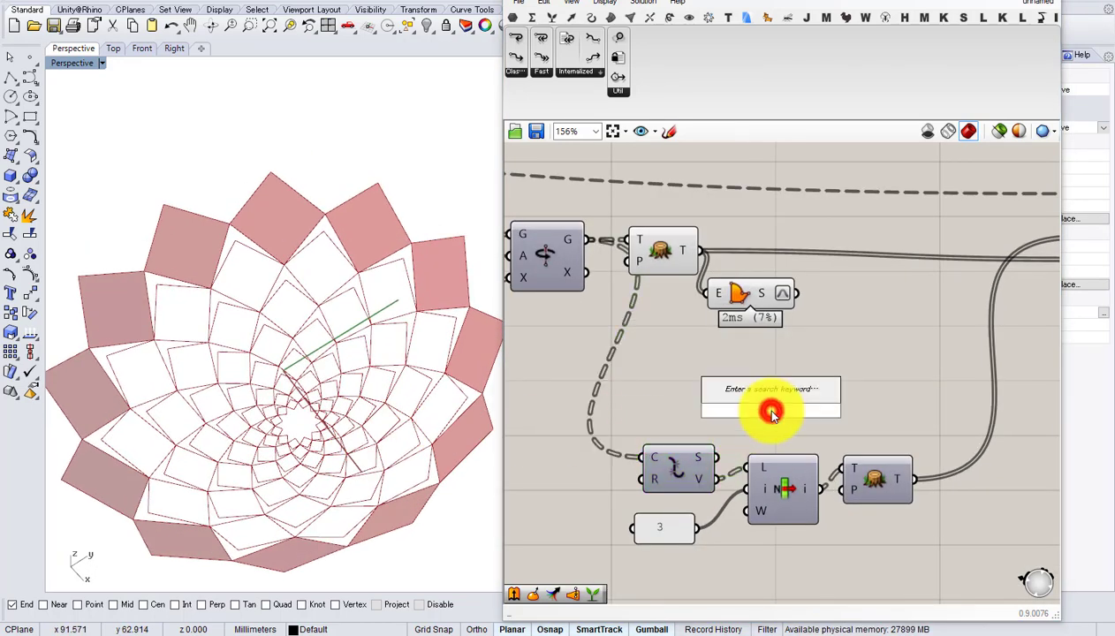
text(mid)
click(735, 393)
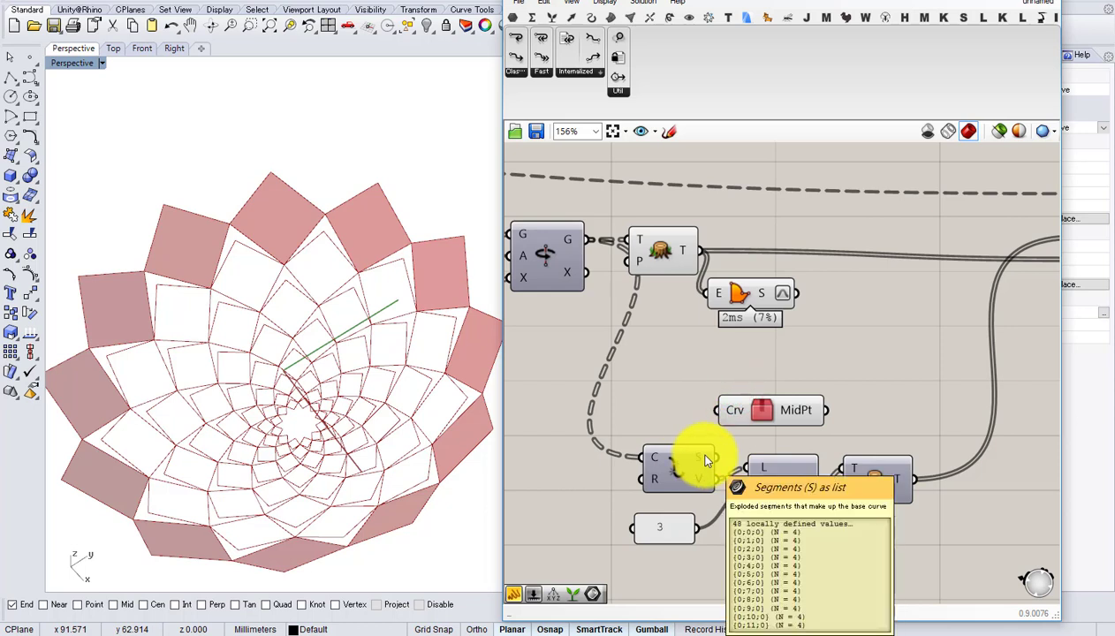
drag(685, 463, 671, 467)
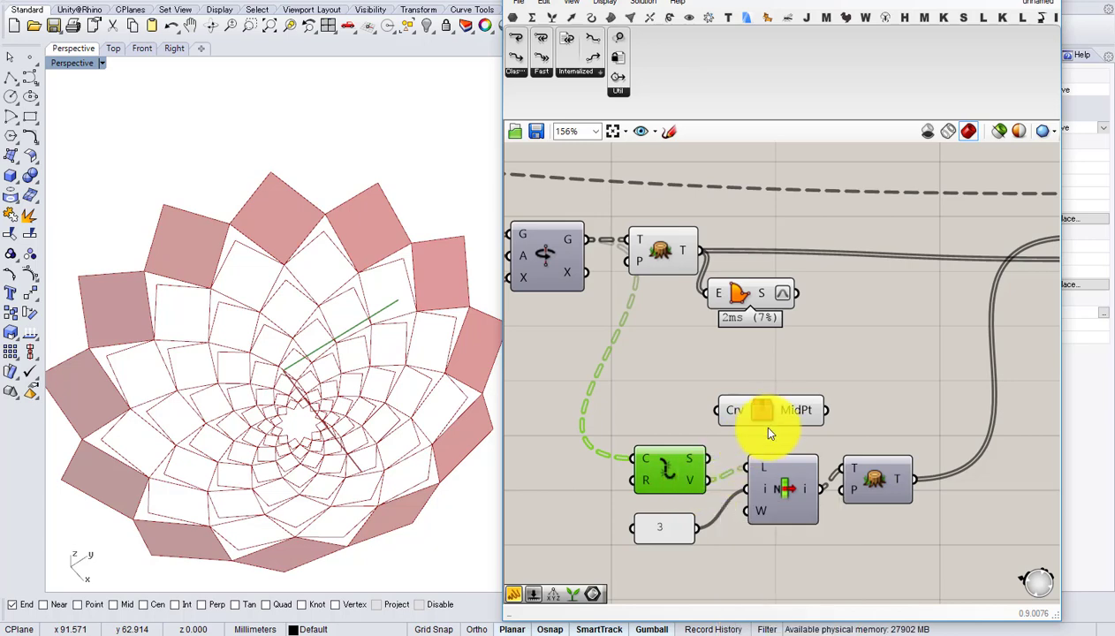
drag(781, 417, 767, 398)
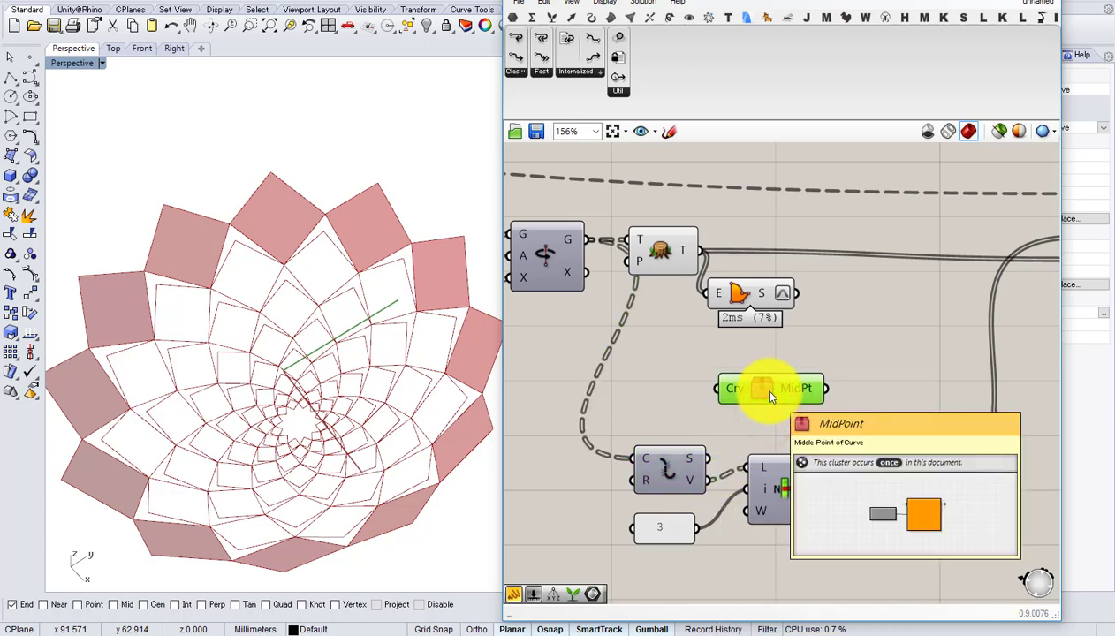
key(Delete)
- Add a MidPoint component, connect the Explode Segments output to its Crv input, and position it above Explode
right_drag(369, 356, 397, 287)
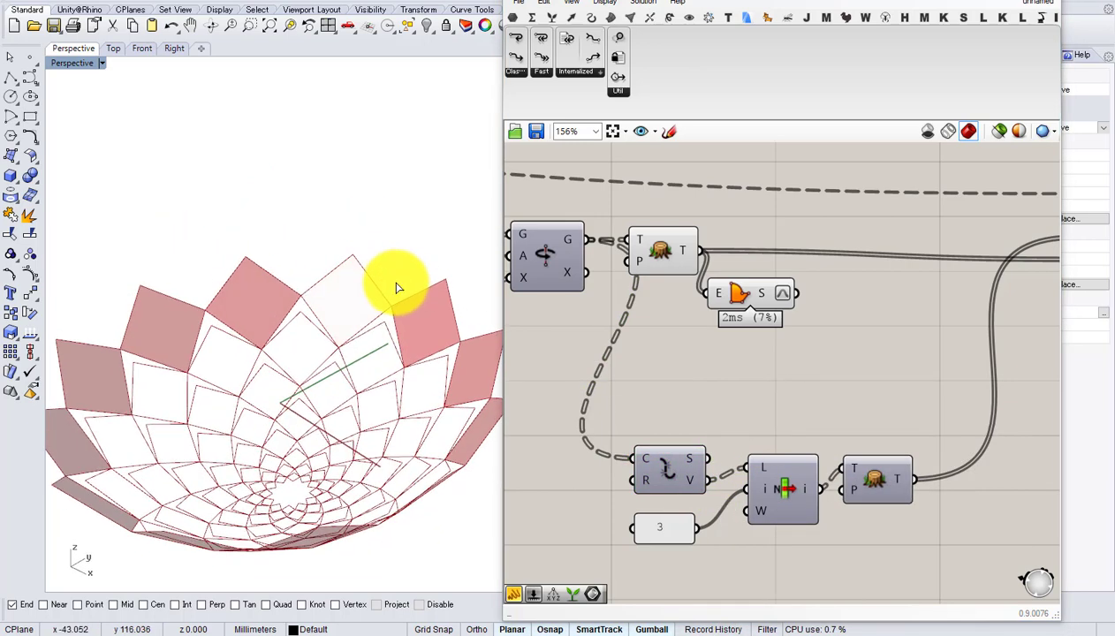
double_click(712, 382)
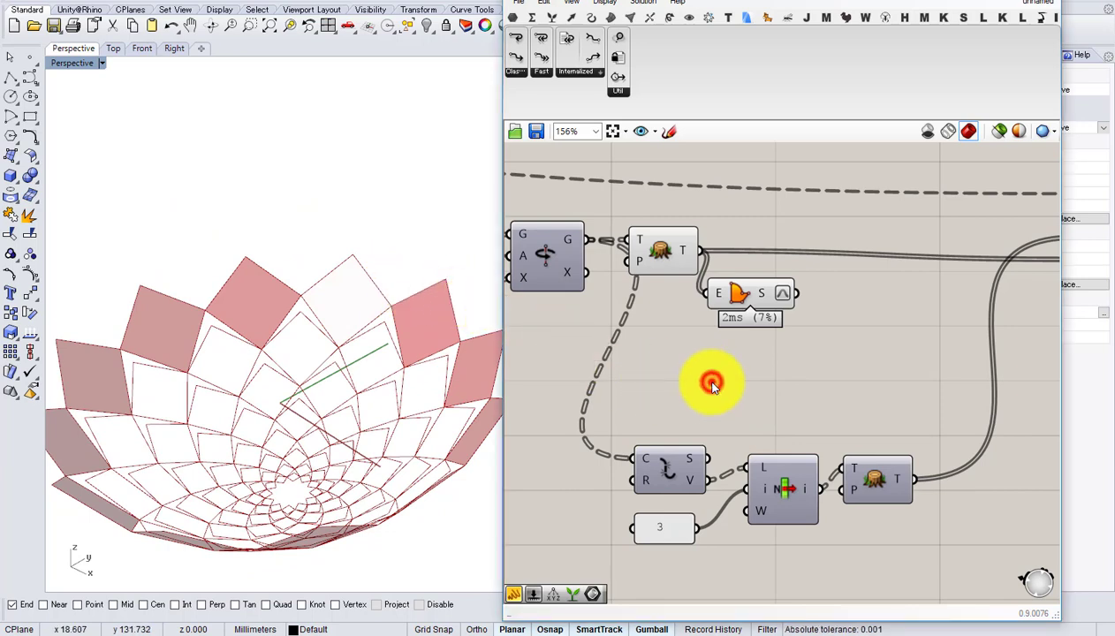
text(mid)
click(706, 365)
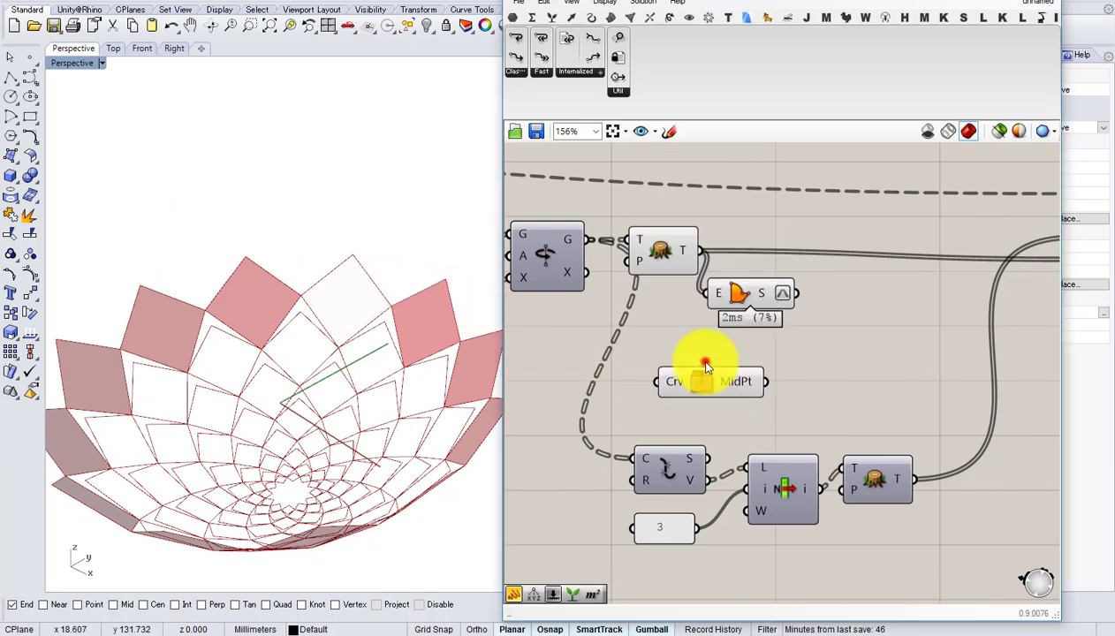
drag(707, 455, 657, 383)
drag(704, 385, 735, 385)
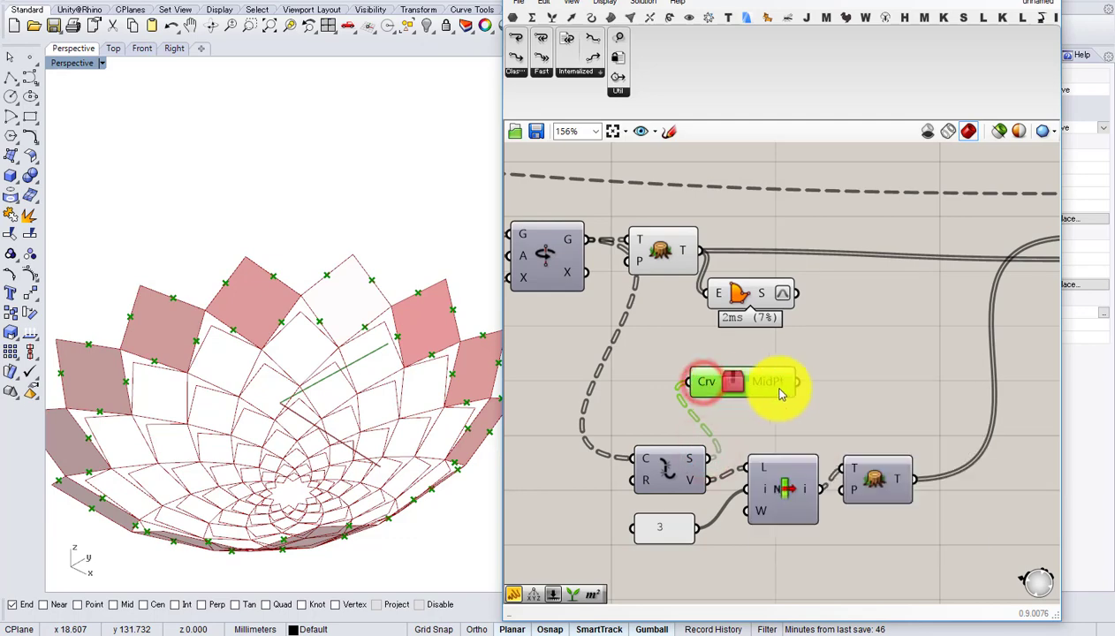
- Add a Surface Closest Point component to the canvas beside the MidPoint component
right_drag(799, 387, 724, 419)
double_click(760, 381)
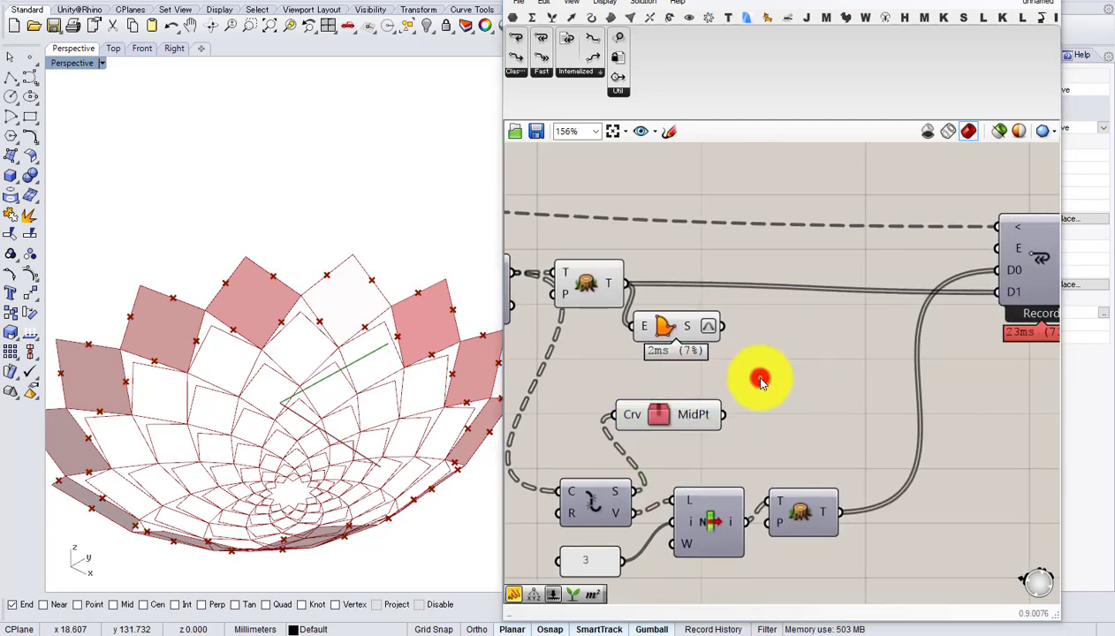
text(cp)
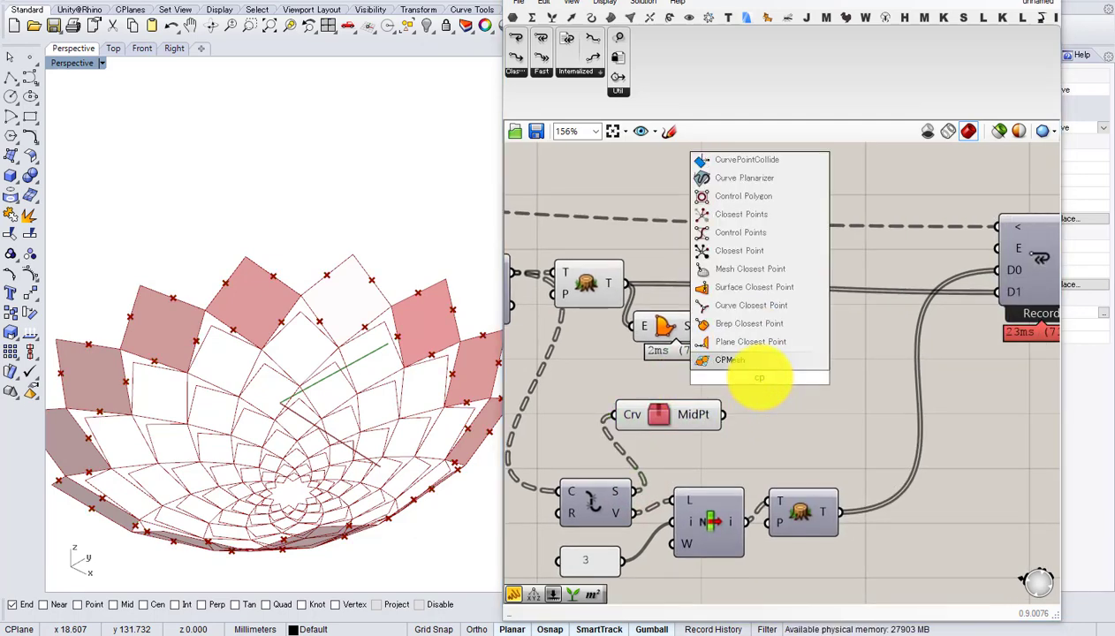
click(751, 305)
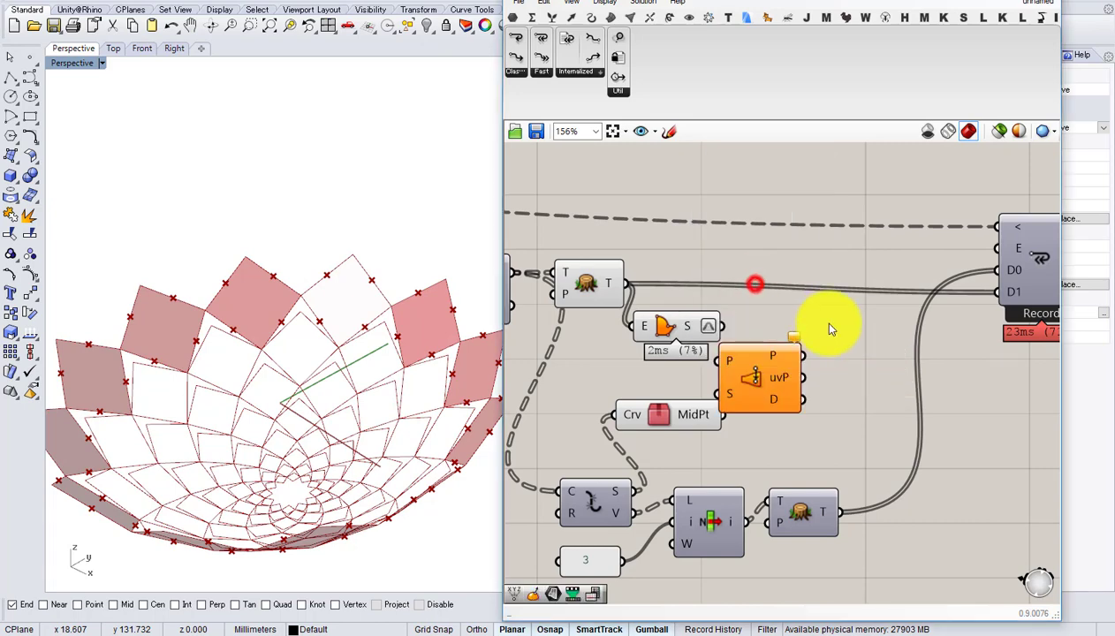
- Make room by moving the loop end and its downstream components further right, and shift the List Item and lower Flatten Tree left
scroll(812, 305, down, 3)
right_drag(797, 274, 712, 313)
drag(972, 342, 632, 246)
right_drag(634, 255, 829, 242)
drag(698, 417, 533, 379)
click(594, 345)
scroll(603, 294, up, 2)
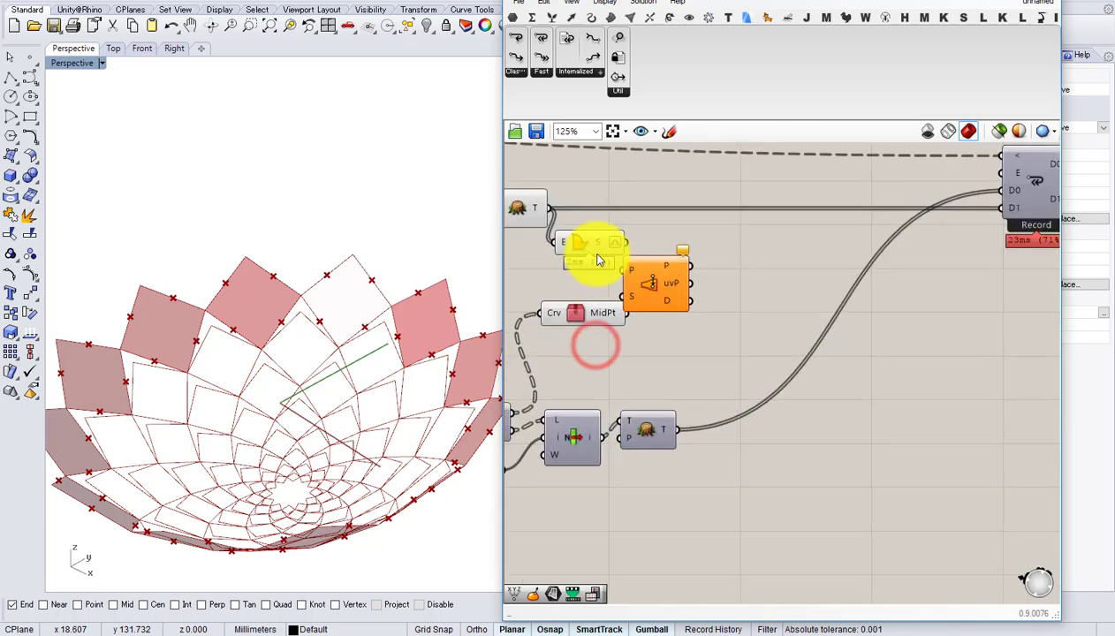
- Connect the Boundary Surfaces output to Surface Closest Point's S input and MidPoint to its P input, aligning the components
drag(589, 240, 692, 253)
mouse_move(622, 267)
mouse_down()
mouse_move(674, 275)
mouse_move(676, 289)
mouse_move(658, 269)
mouse_move(674, 290)
mouse_up()
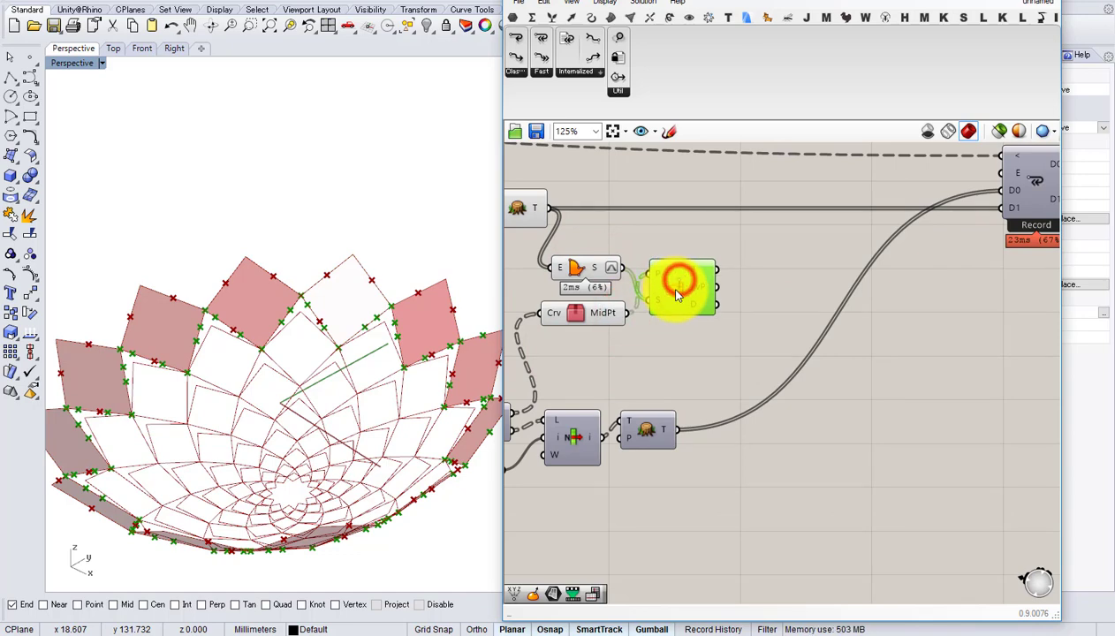
right_drag(362, 311, 371, 363)
right_drag(652, 300, 722, 294)
scroll(721, 289, up, 1)
drag(747, 285, 779, 285)
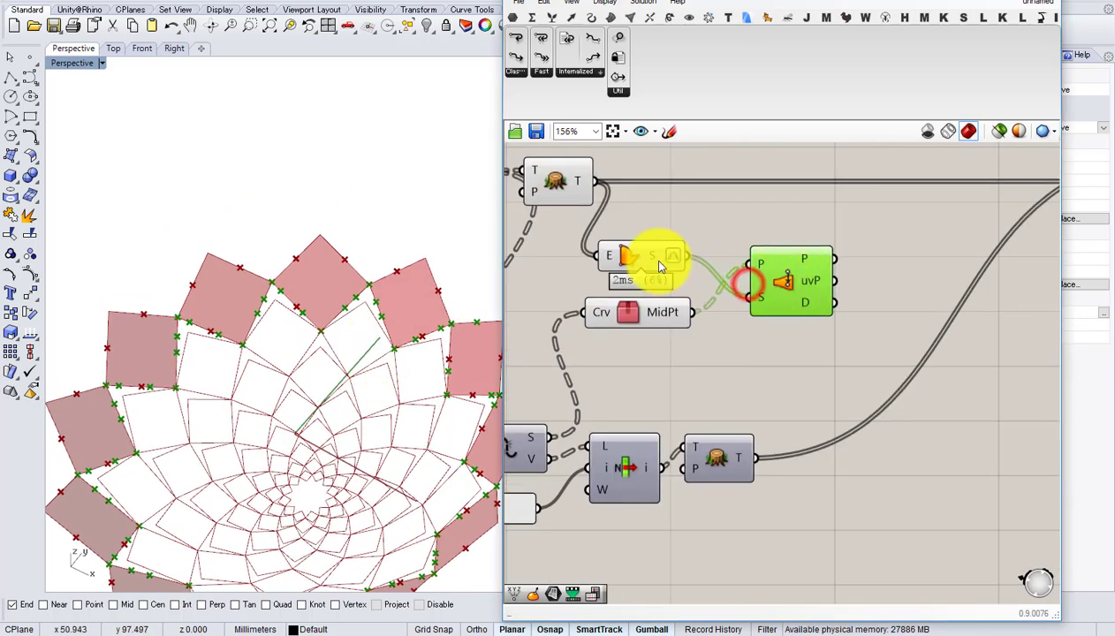
- Rewire the Boundary Surfaces Edges input directly from the rotation component's Geometry output, bypassing Flatten Tree, and nudge Surface Closest Point into place
right_drag(658, 261, 768, 261)
scroll(788, 263, down, 1)
scroll(788, 264, up, 1)
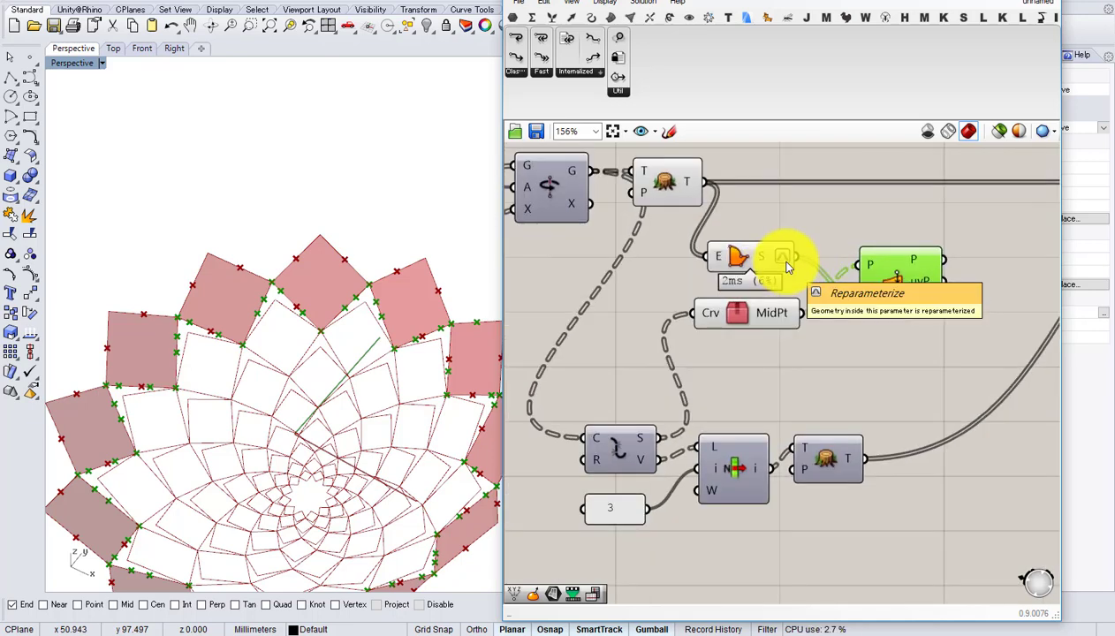
drag(586, 169, 749, 267)
right_drag(875, 309, 770, 260)
drag(794, 250, 777, 260)
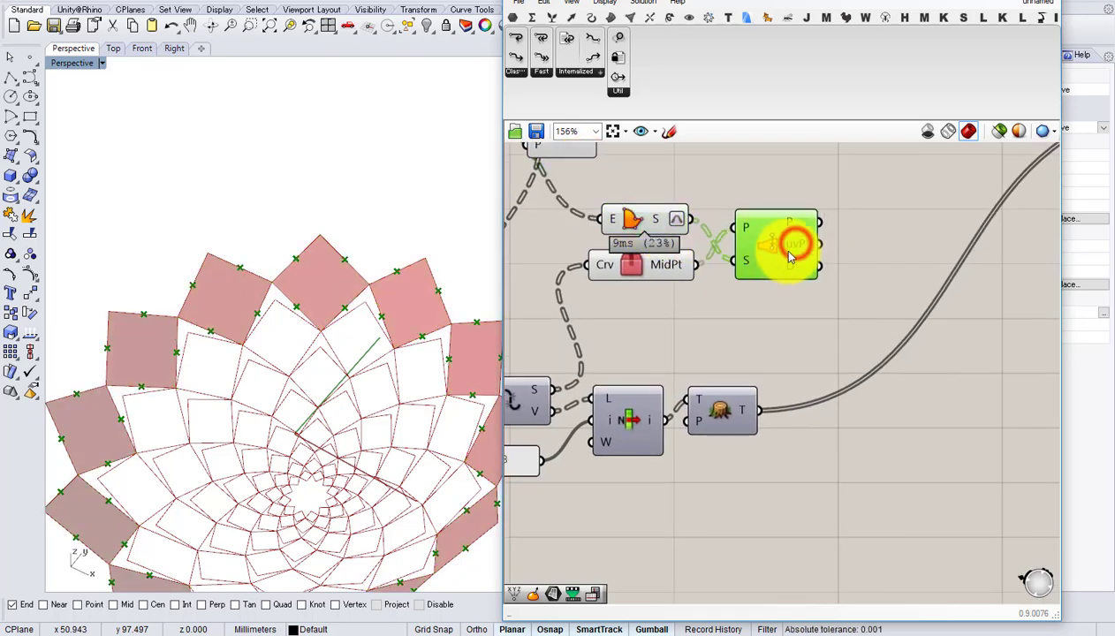
- Move the List Item and lower Flatten Tree aside and add an Evaluate Surface component beside Surface Closest Point
drag(815, 471, 626, 408)
drag(625, 407, 665, 460)
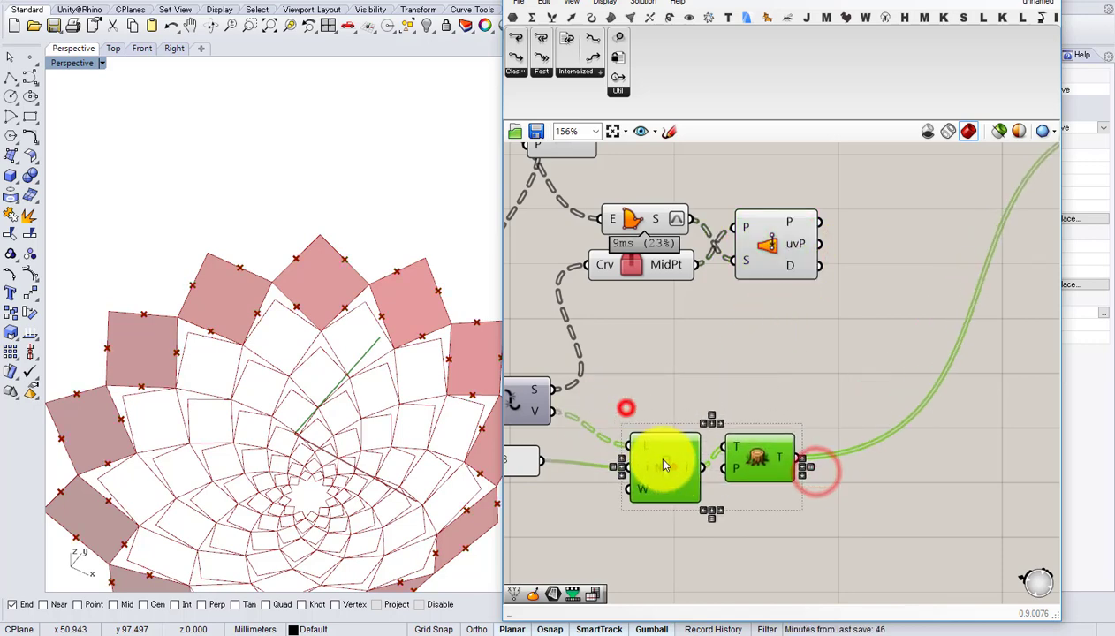
double_click(729, 361)
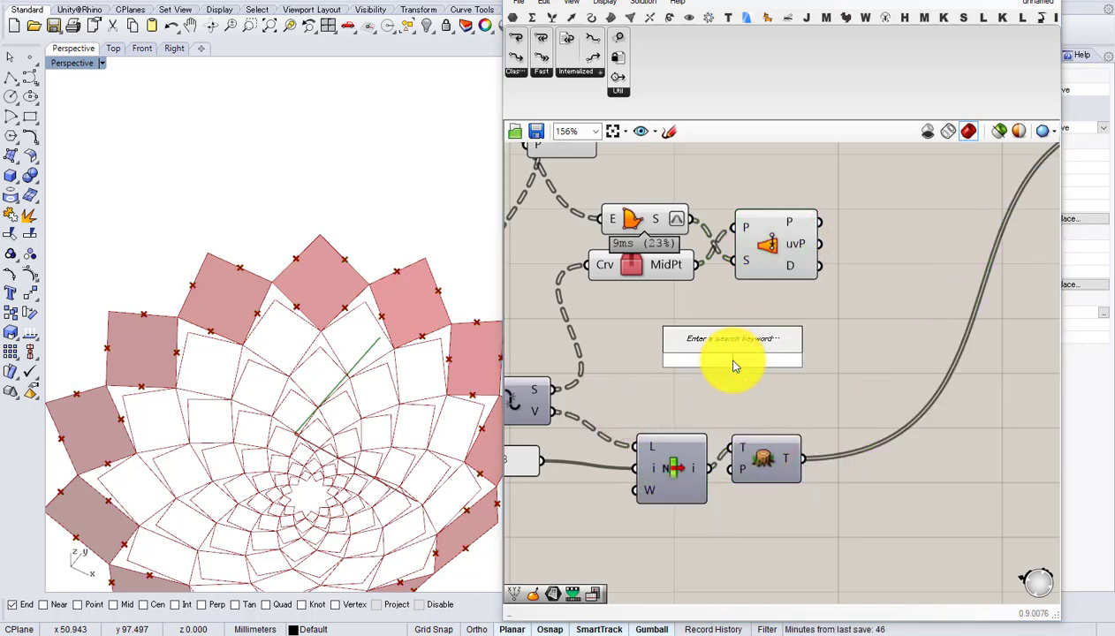
text(eval)
click(701, 284)
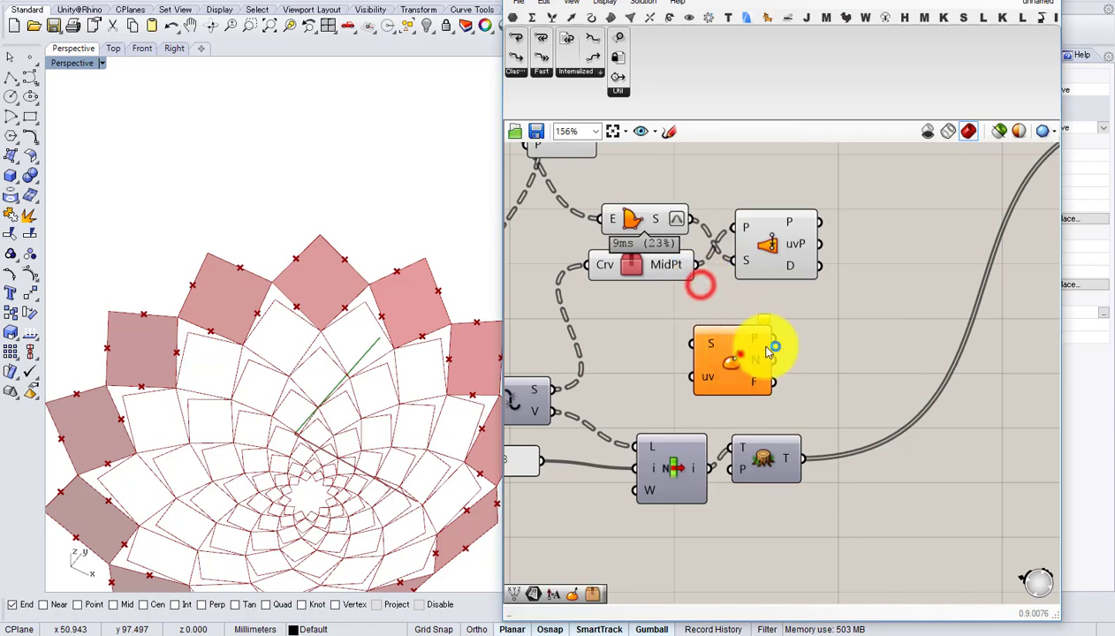
drag(740, 353, 897, 265)
drag(654, 268, 649, 283)
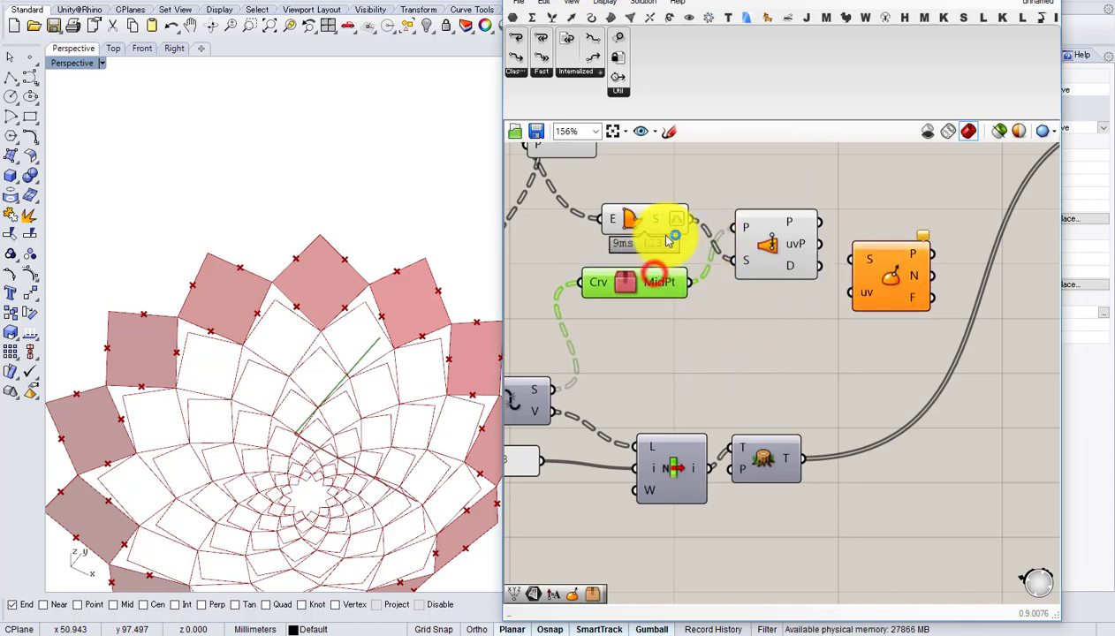
- Feed Evaluate Surface from the Boundary Surfaces output and the uvP output of Surface Closest Point, and align it in the row
drag(689, 219, 891, 224)
drag(770, 251, 853, 254)
drag(909, 243, 894, 256)
right_drag(831, 258, 696, 259)
- Unitize the Normal output of the Evaluate Surface component
scroll(740, 259, down, 1)
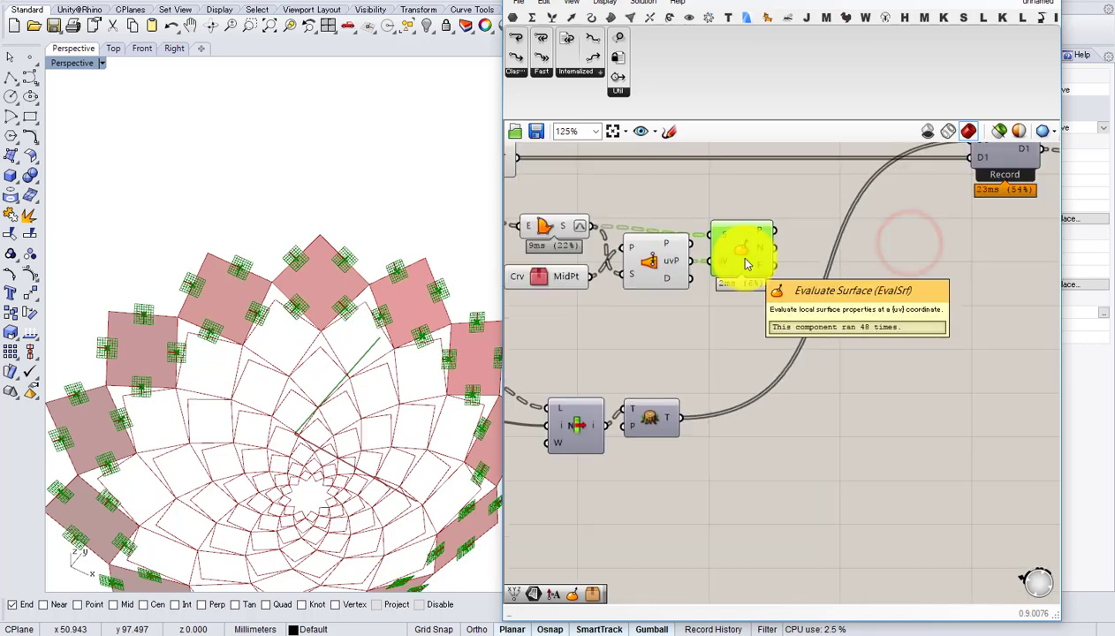
scroll(745, 261, up, 2)
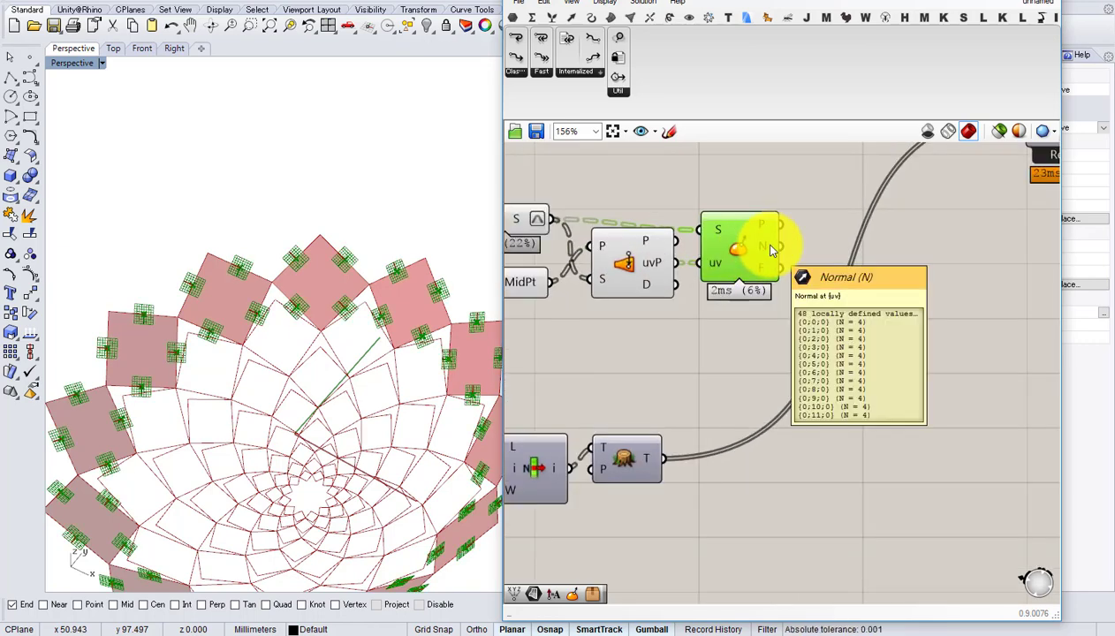
right_click(771, 252)
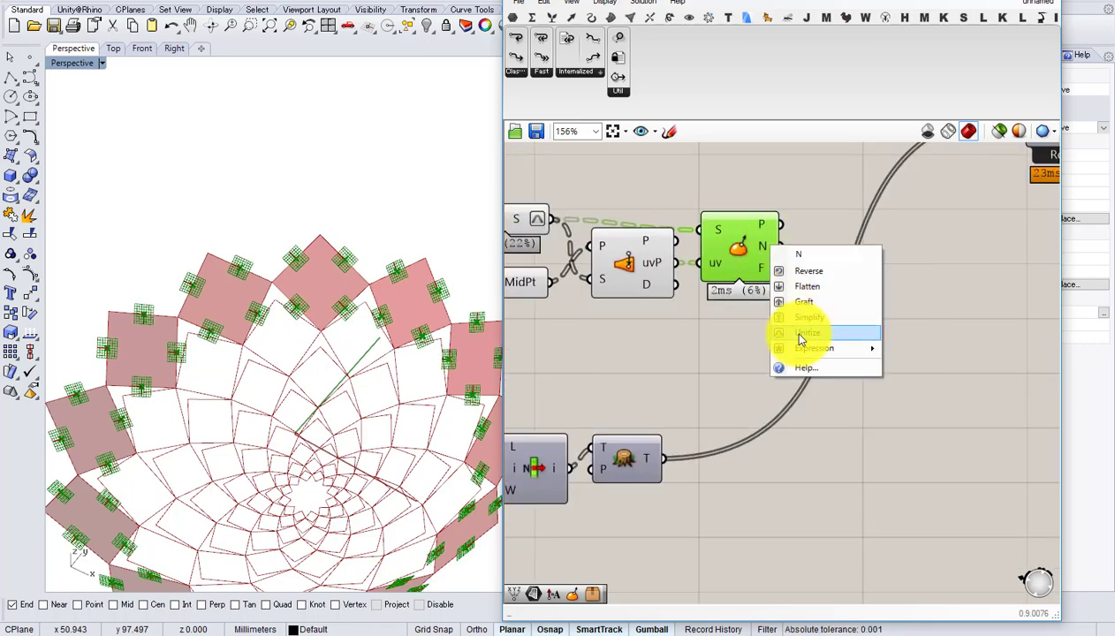
click(798, 313)
- Shift the loop end group further right to free up space after Evaluate Surface
right_drag(798, 314, 669, 316)
scroll(804, 287, down, 8)
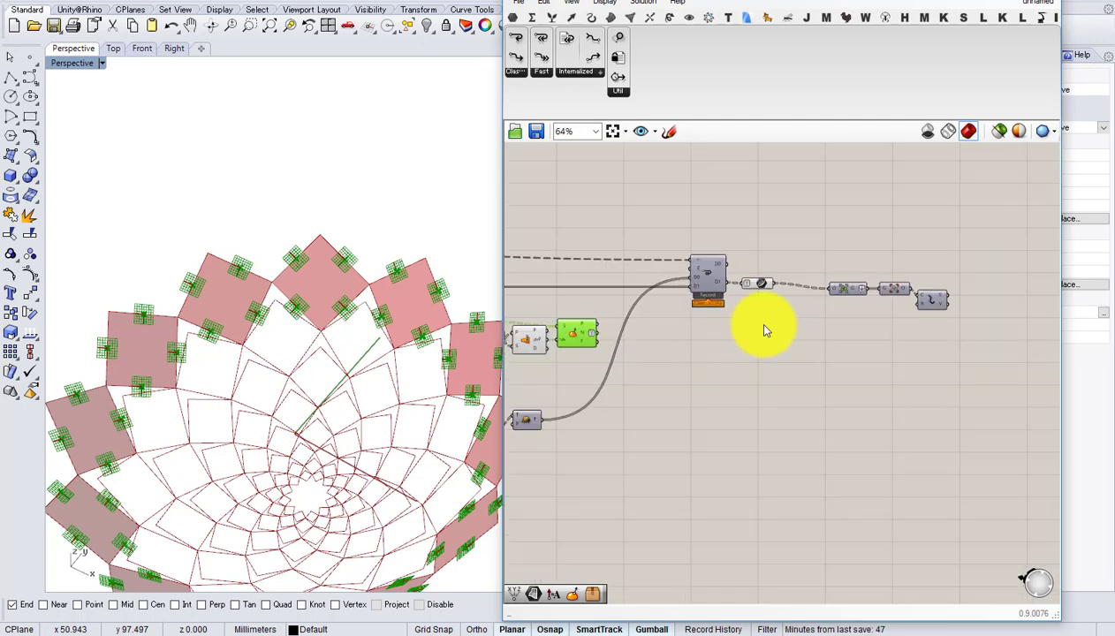
drag(959, 347, 793, 255)
right_drag(757, 298, 871, 291)
scroll(701, 329, up, 3)
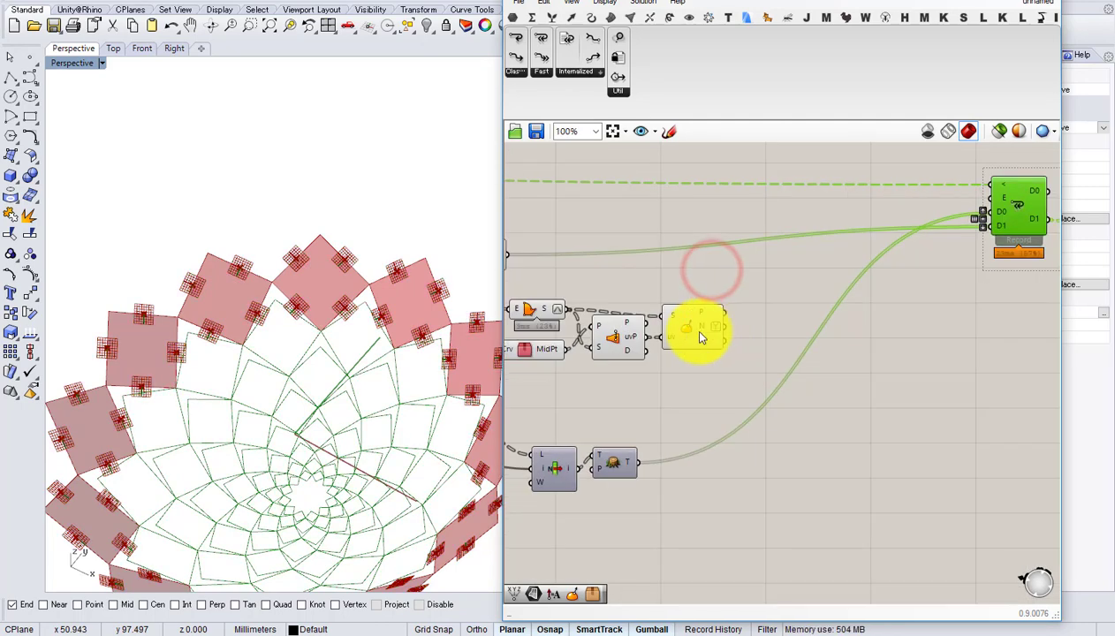
- Add a Move component and place it below and to the right of Evaluate Surface
double_click(791, 333)
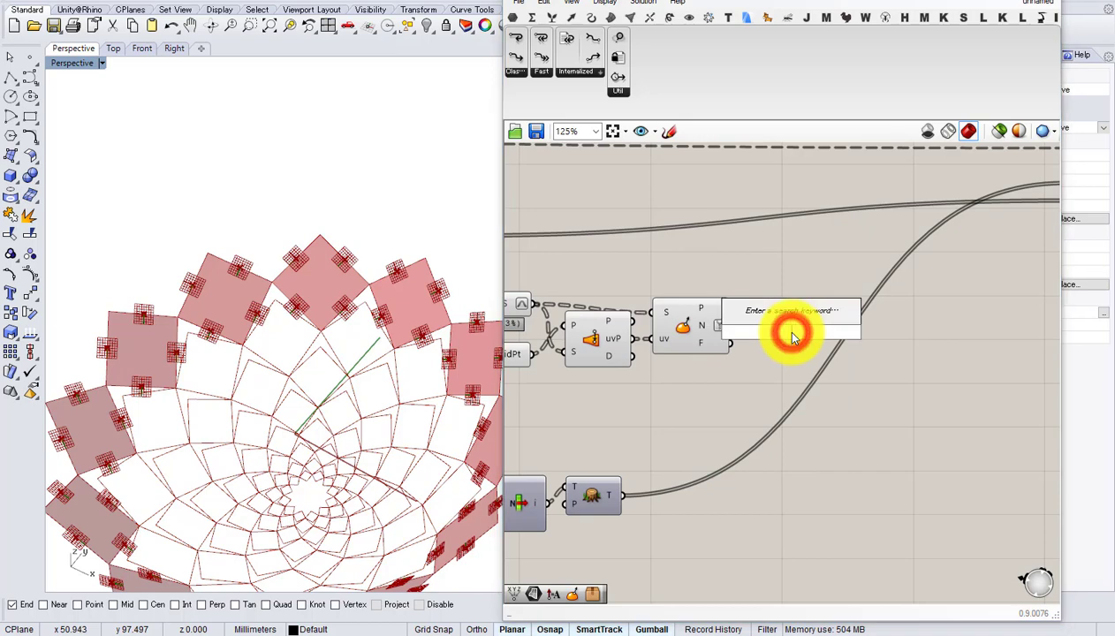
text(move)
click(767, 317)
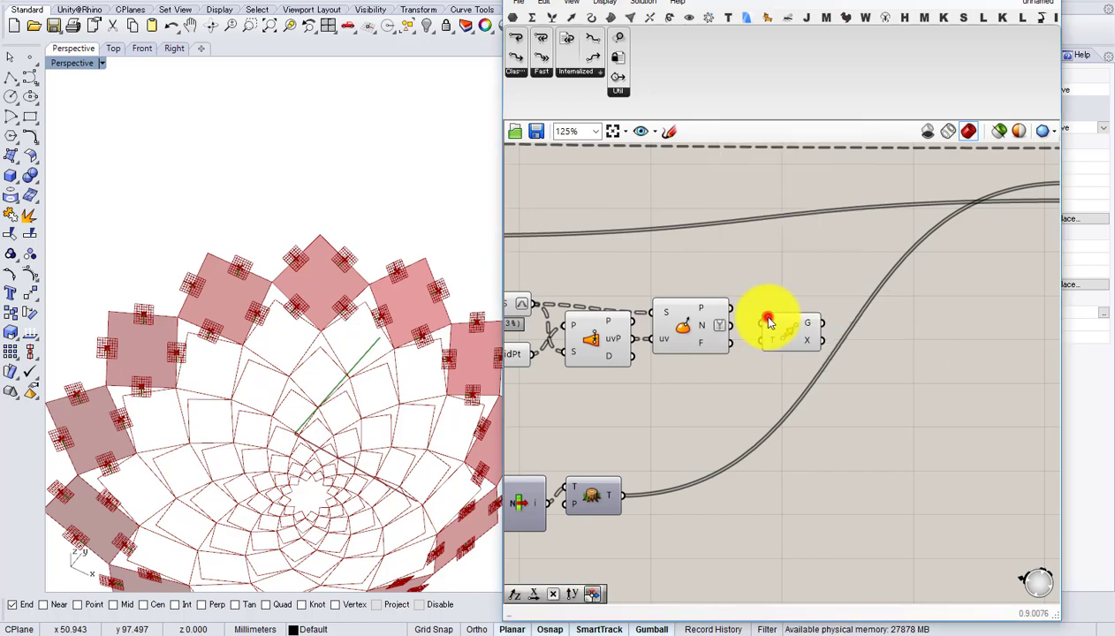
scroll(748, 327, up, 1)
drag(793, 325, 836, 376)
- Add an Amplitude component and connect the Evaluate Surface Normal output to its Vector input
double_click(781, 315)
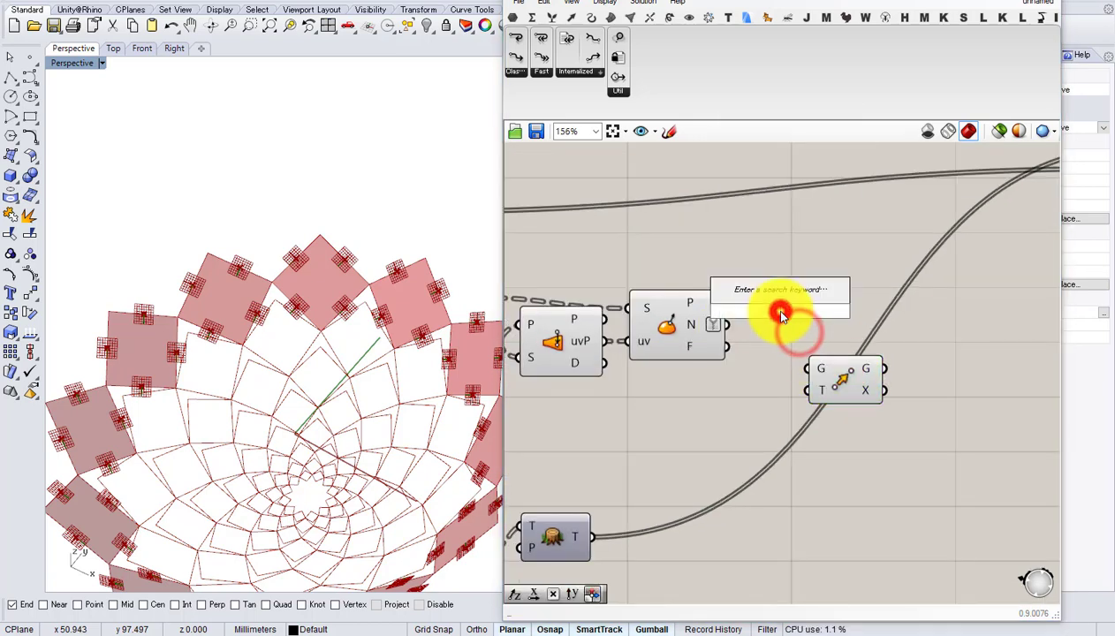
text(angle)
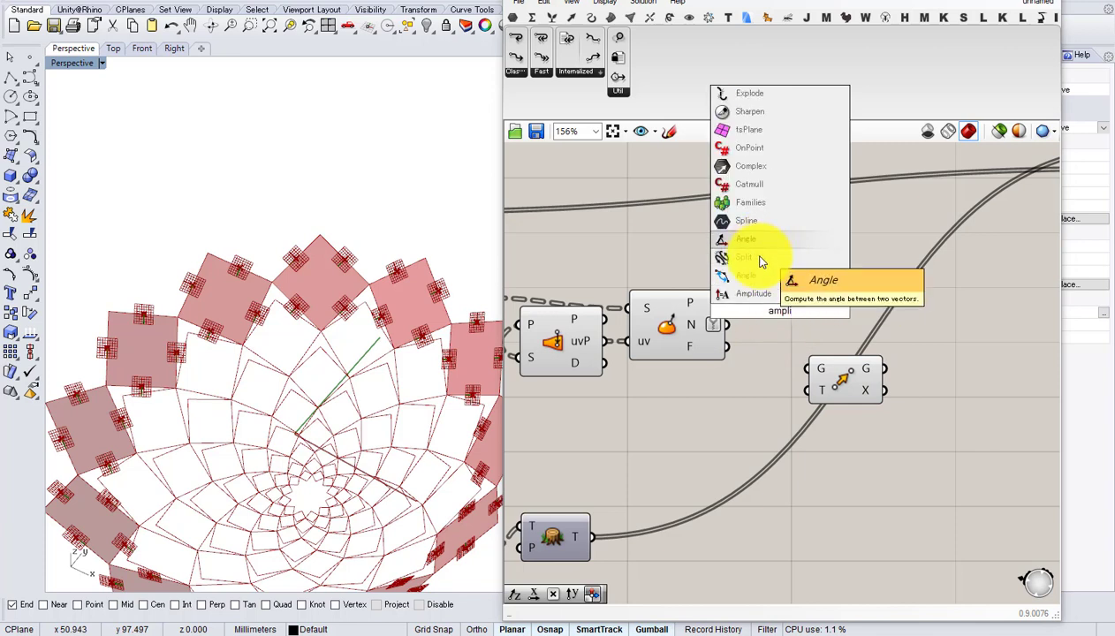
click(759, 258)
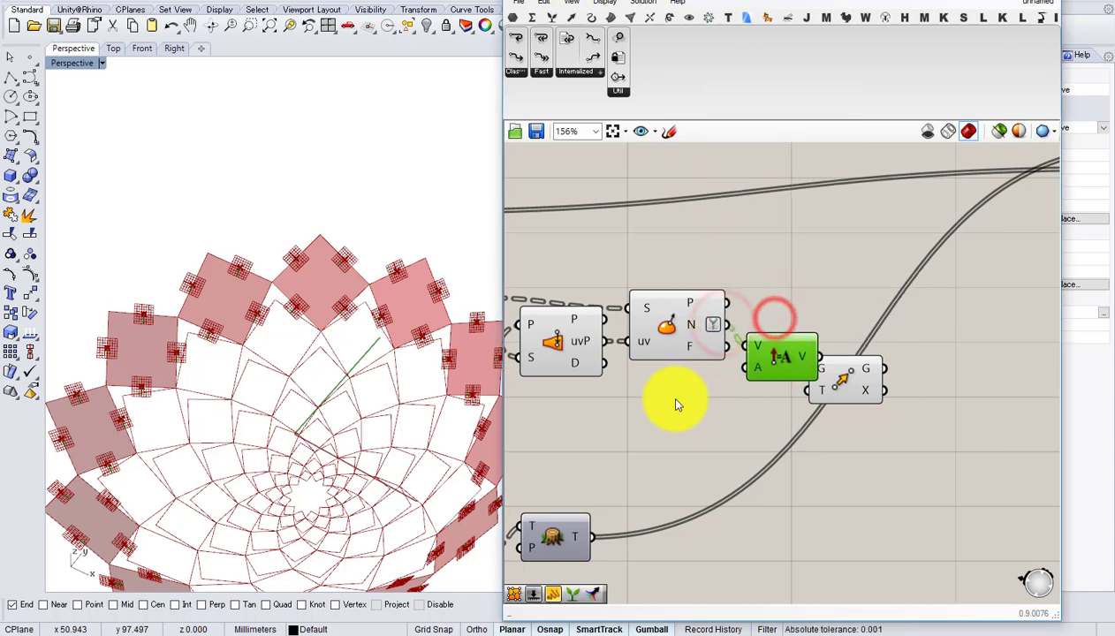
- Add a number slider set to 20.0 and connect it to the Amplitude component's A input
double_click(663, 420)
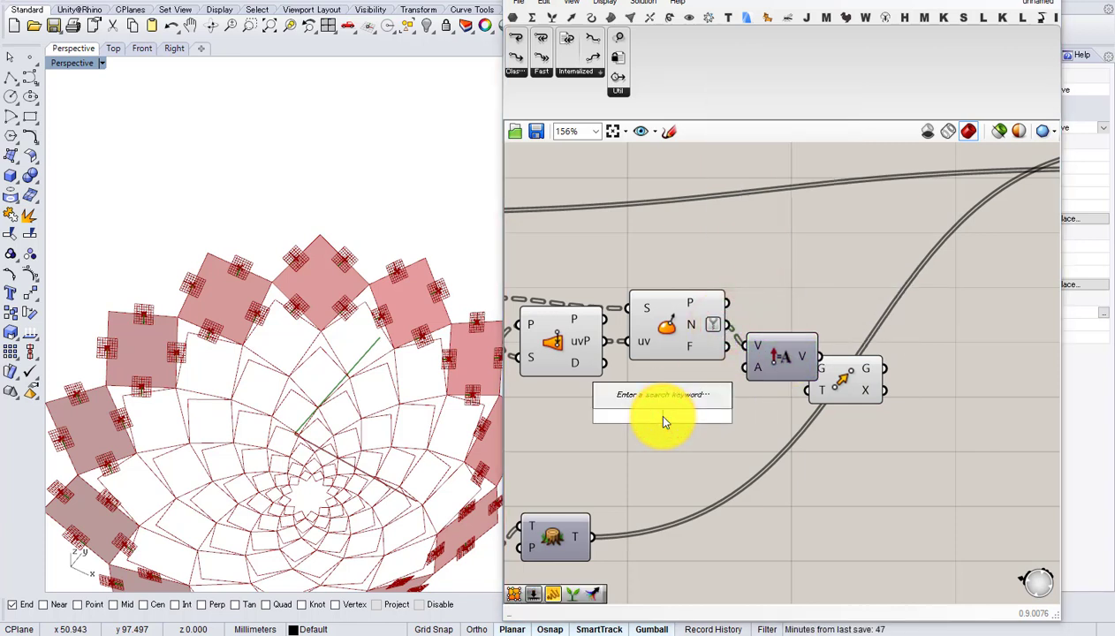
text(sl)
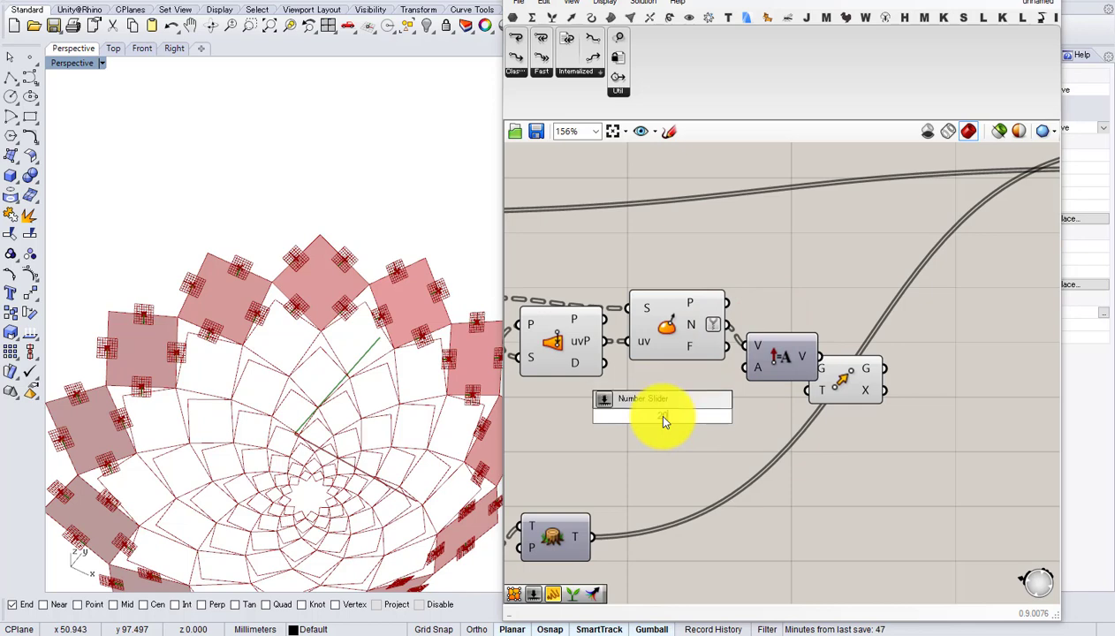
key(Return)
scroll(720, 408, up, 2)
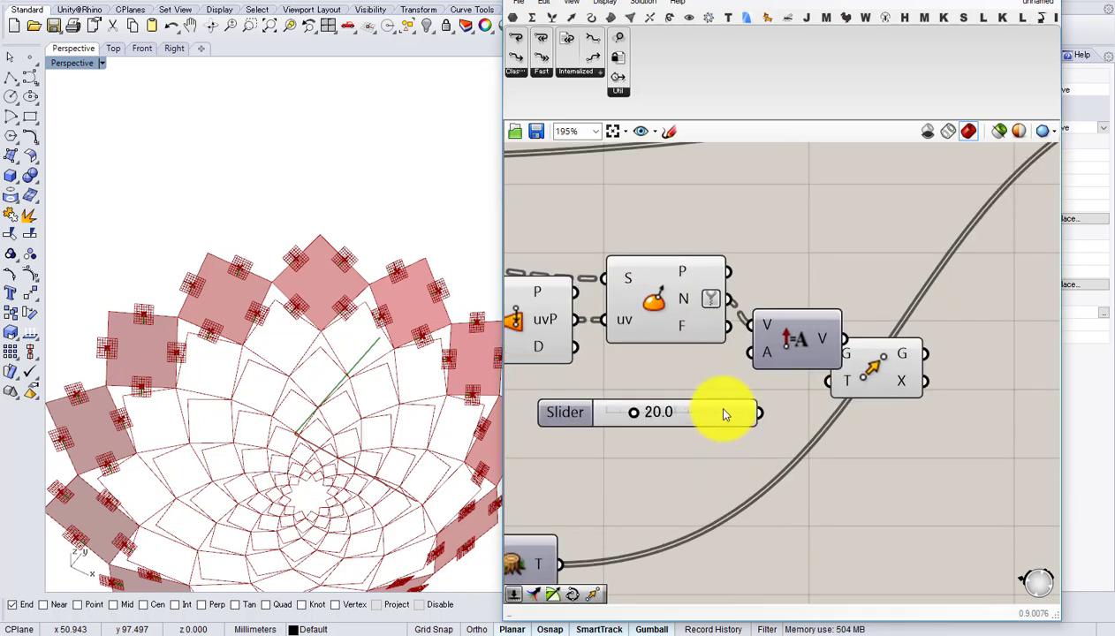
click(723, 396)
drag(719, 390, 750, 355)
- Place the Move component beside Amplitude and connect the Amplitude Vector output to its T input
drag(865, 378, 907, 330)
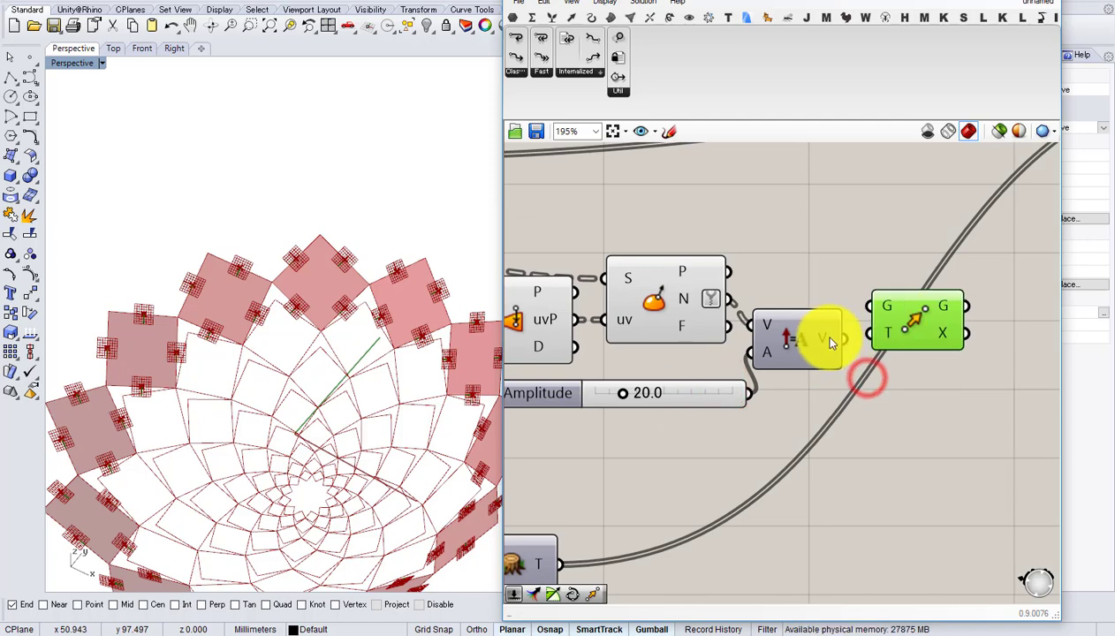
drag(836, 339, 870, 334)
scroll(911, 318, down, 2)
- Connect the MidPoint output to the Move component's Geometry input so the edge midpoints are offset along the surface normals
click(769, 361)
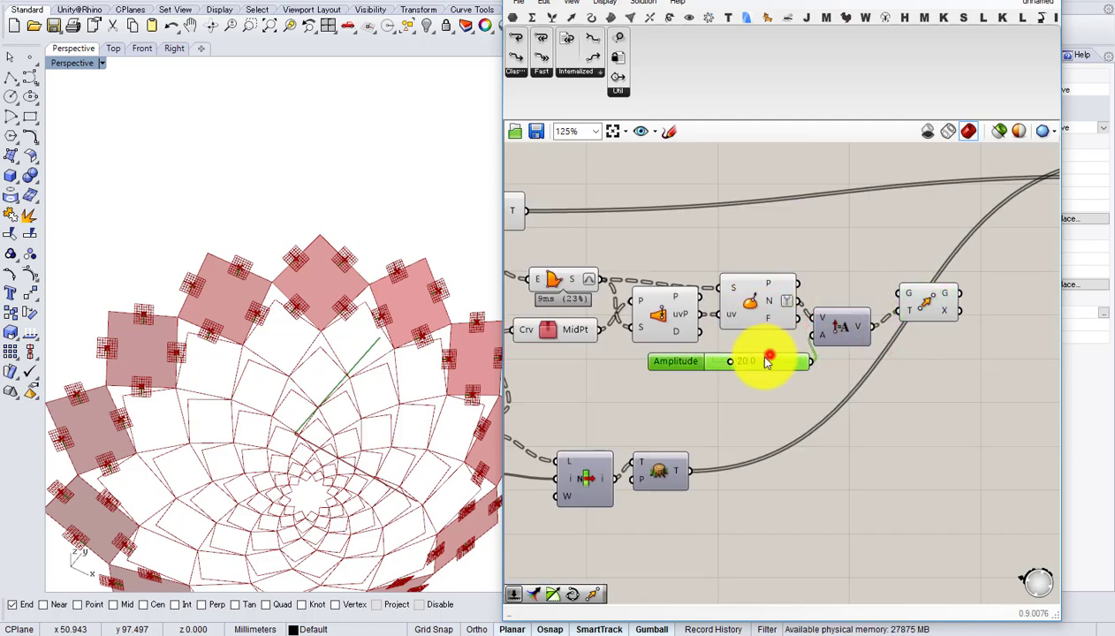
click(756, 304)
right_drag(758, 303, 752, 334)
scroll(749, 346, down, 1)
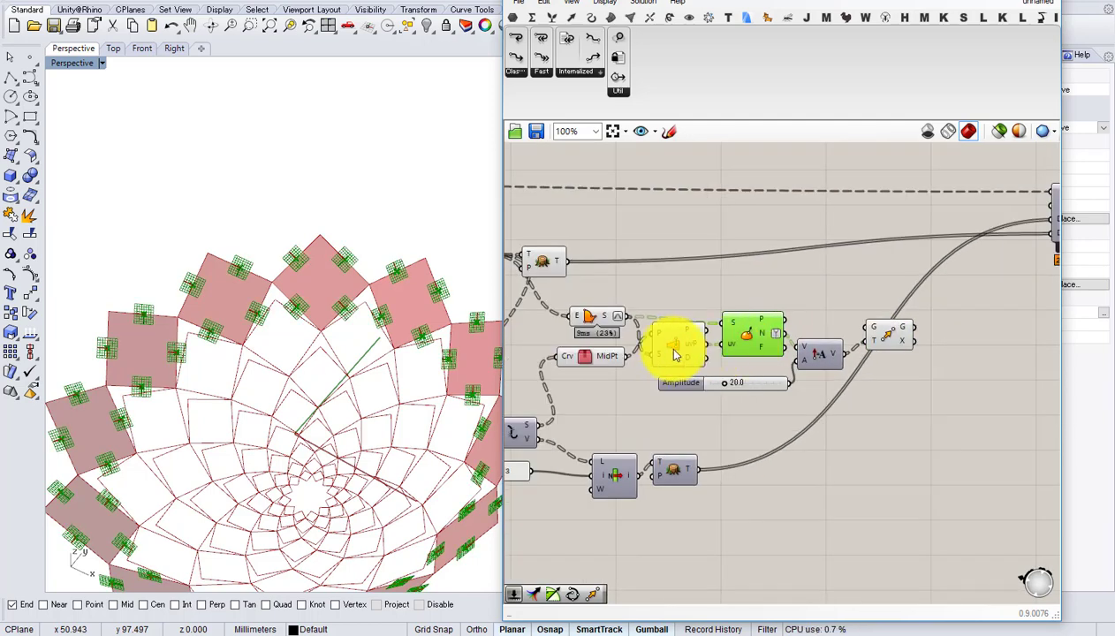
scroll(677, 343, up, 1)
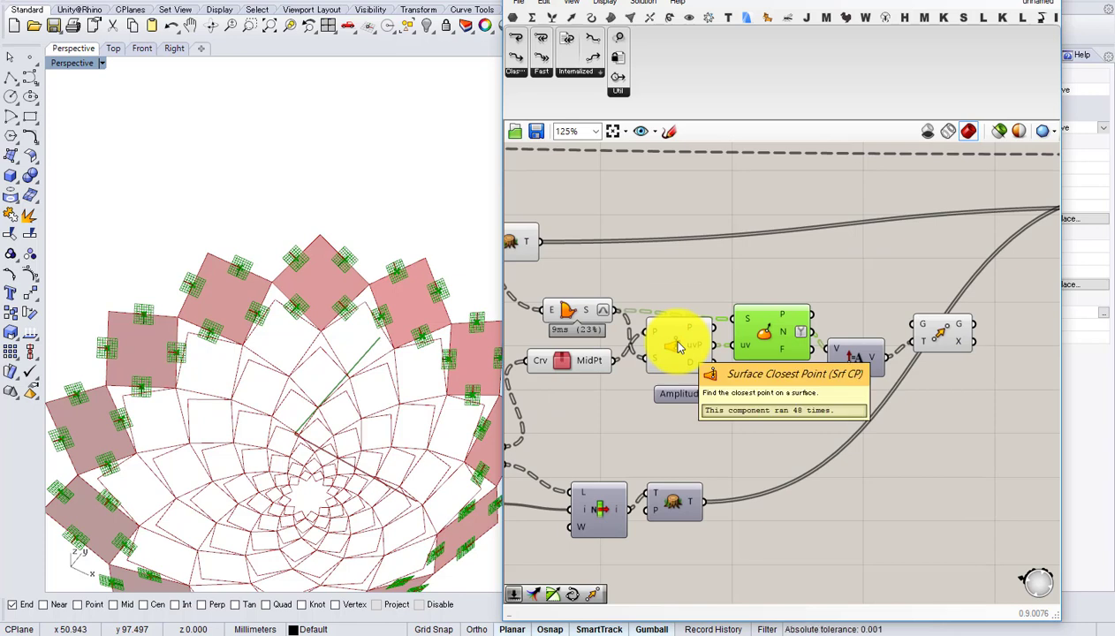
mouse_move(789, 318)
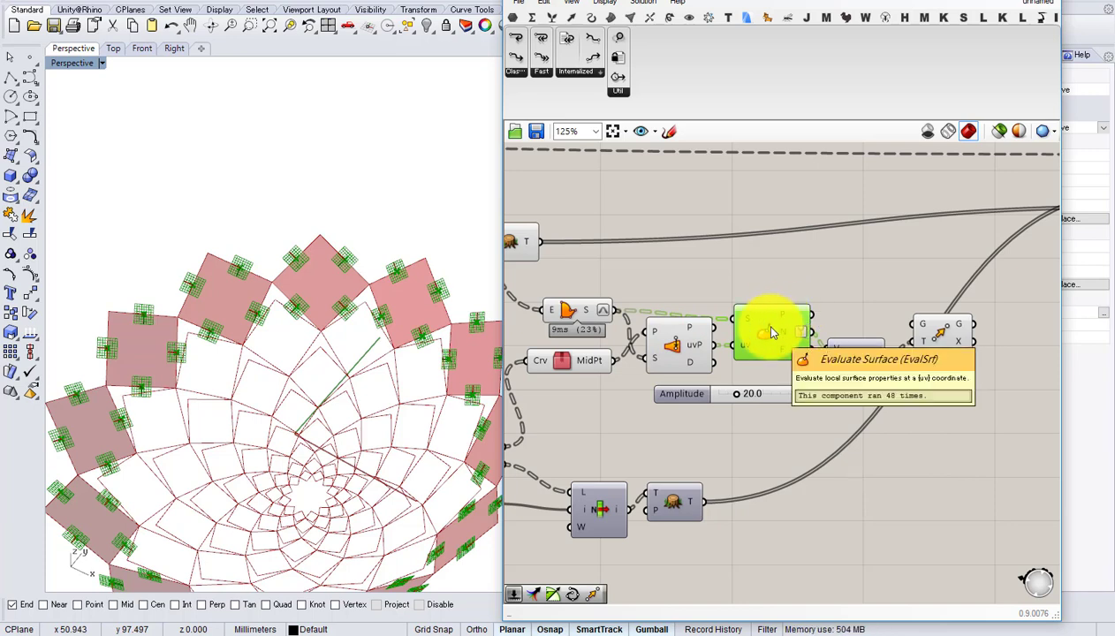
click(769, 328)
click(686, 328)
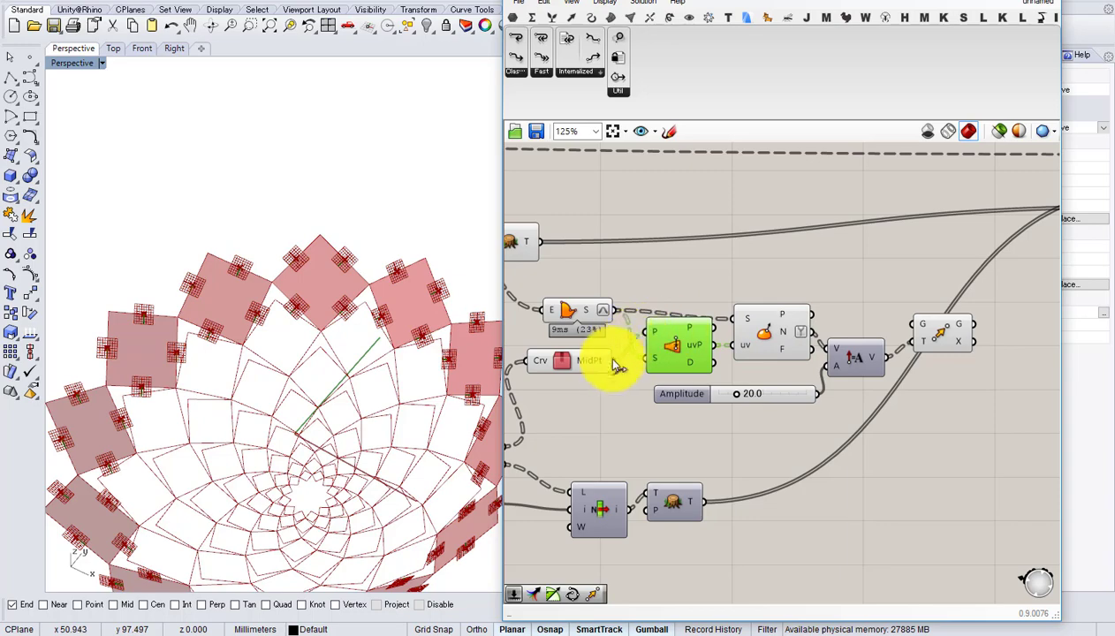
drag(658, 358, 652, 333)
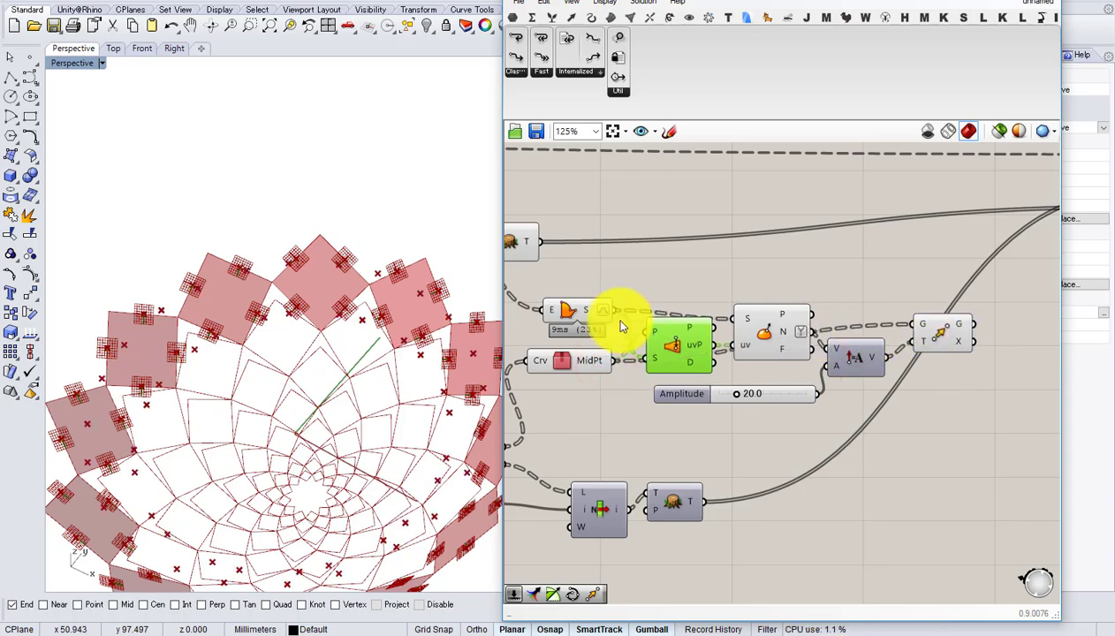
right_drag(300, 391, 350, 346)
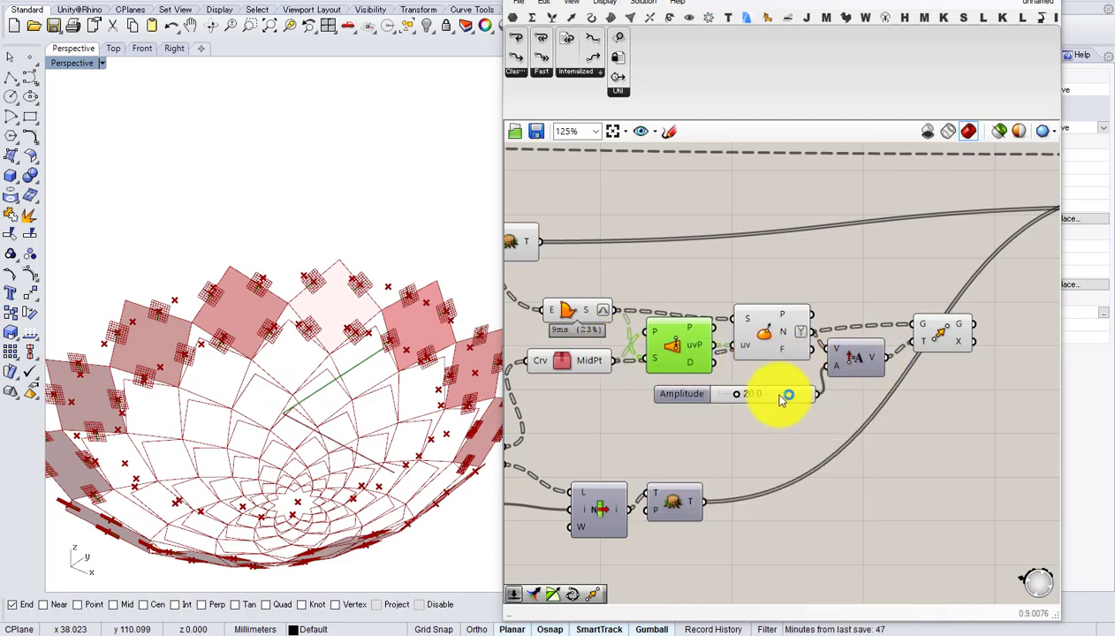
- Shift the 20.0 amplitude slider aside and add a Negative component between it and the Amplitude component
drag(781, 400, 755, 410)
double_click(809, 408)
text(n)
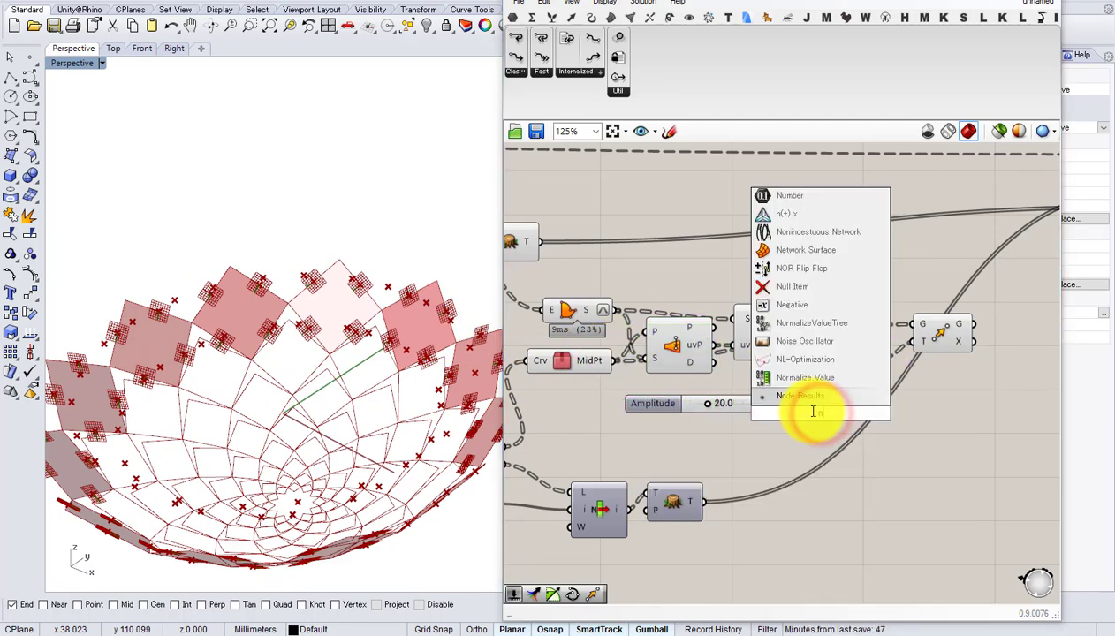
text(e)
click(796, 400)
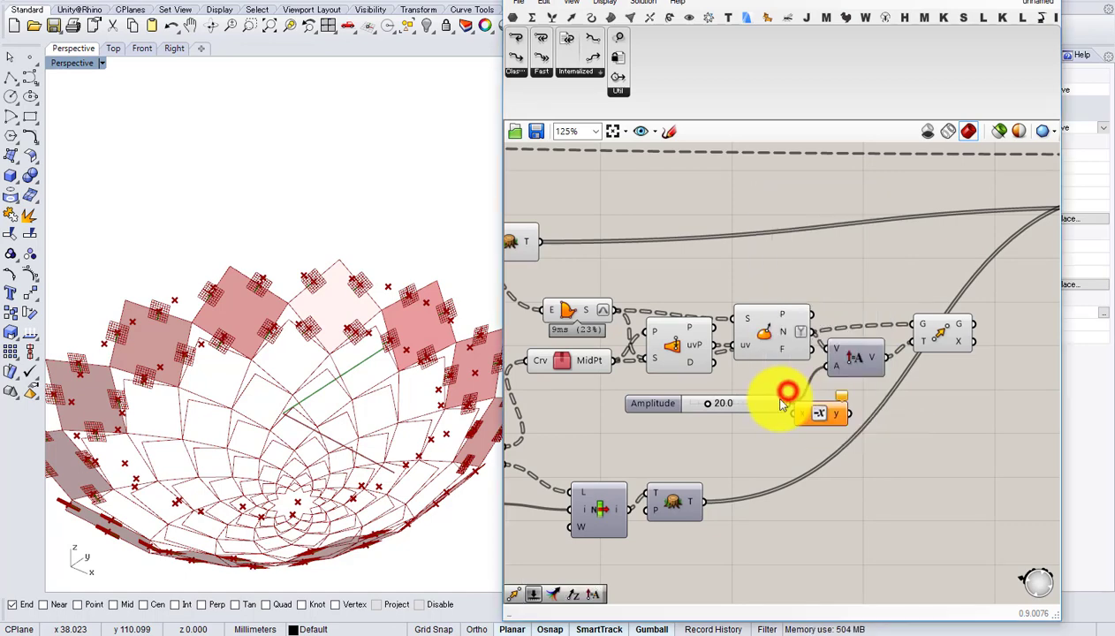
- Connect the 20.0 slider to the Negative component's input and its output to Amplitude's A input, arranging both beneath Amplitude
mouse_move(784, 405)
mouse_down()
mouse_move(754, 410)
mouse_move(801, 413)
mouse_up()
drag(821, 416, 794, 405)
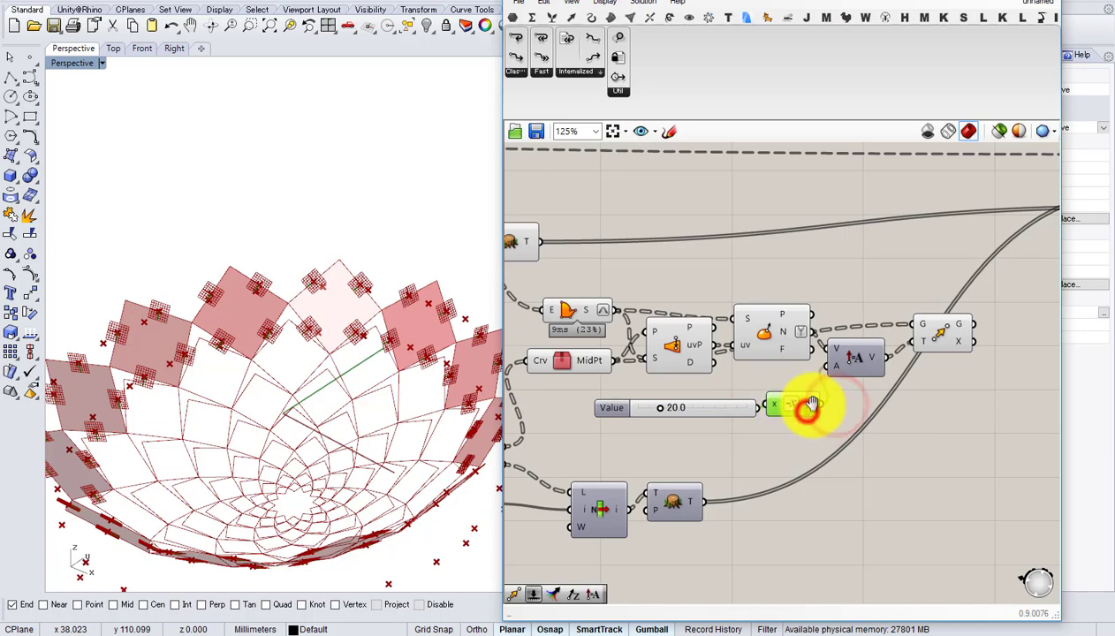
right_drag(811, 404, 873, 396)
drag(794, 403, 770, 405)
scroll(767, 404, down, 3)
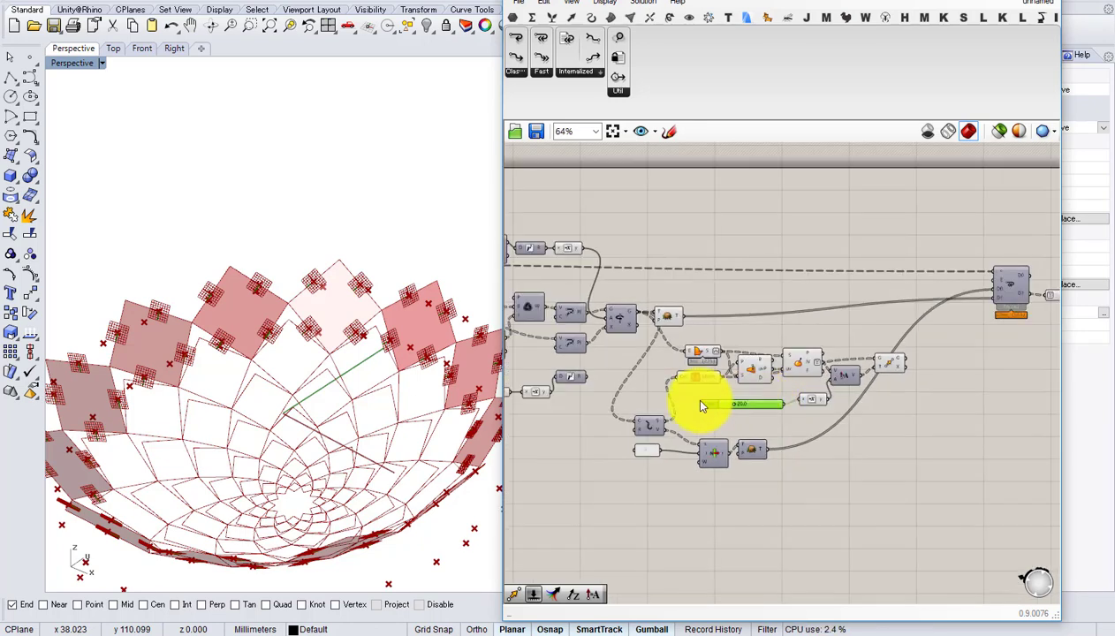
- Shift the Domain start and Domain end sliders away and duplicate the wired Remap Numbers component just above the original
right_drag(534, 326, 779, 424)
scroll(699, 341, up, 2)
scroll(779, 424, up, 1)
right_drag(682, 309, 738, 463)
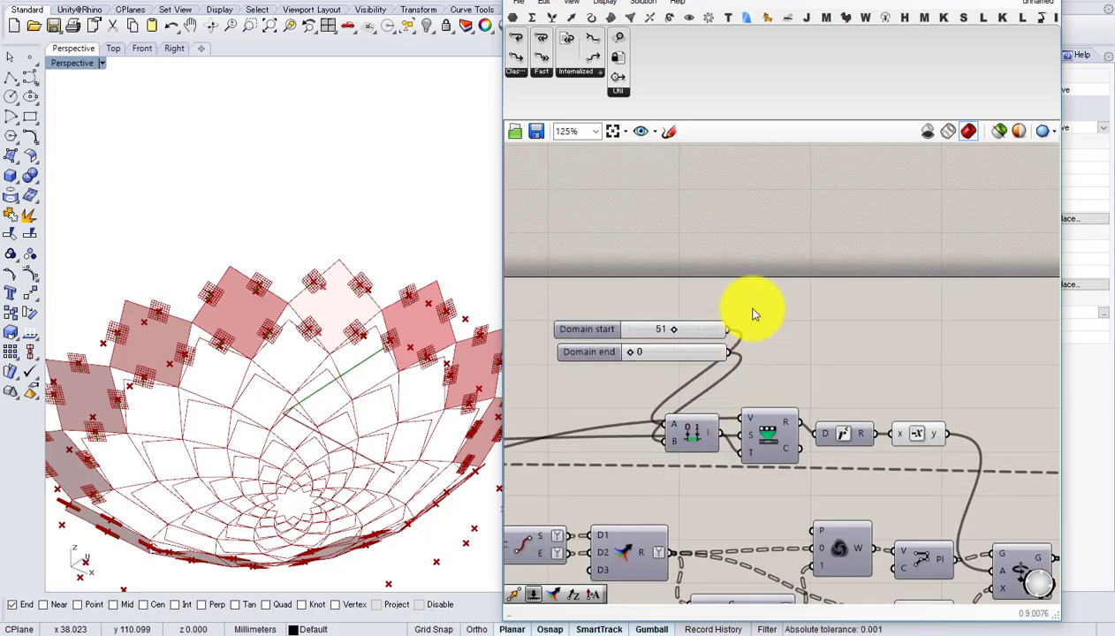
drag(719, 288, 675, 362)
drag(699, 354, 603, 261)
click(695, 338)
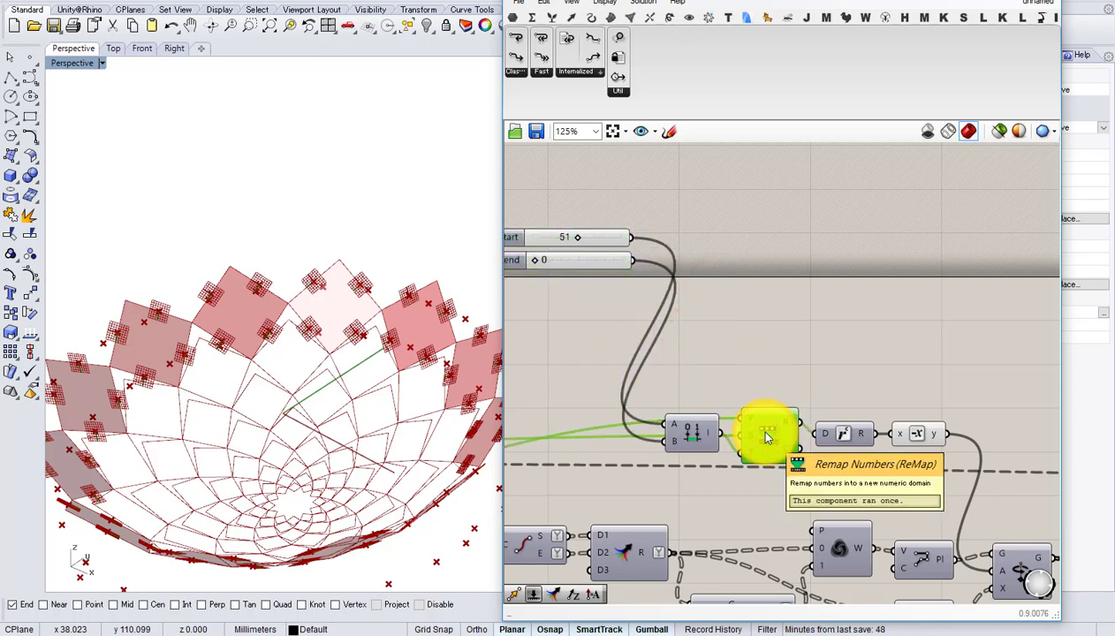
drag(769, 437, 753, 381)
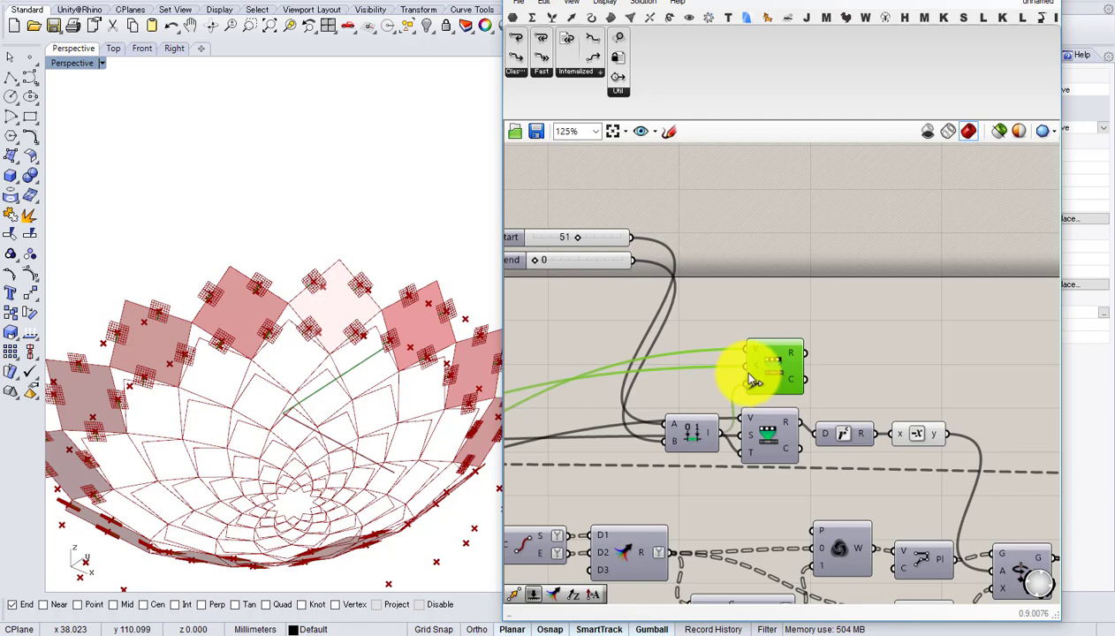
- Add a Construct Domain component and connect its output to the duplicated Remap Numbers component's T input
double_click(667, 374)
text(domain)
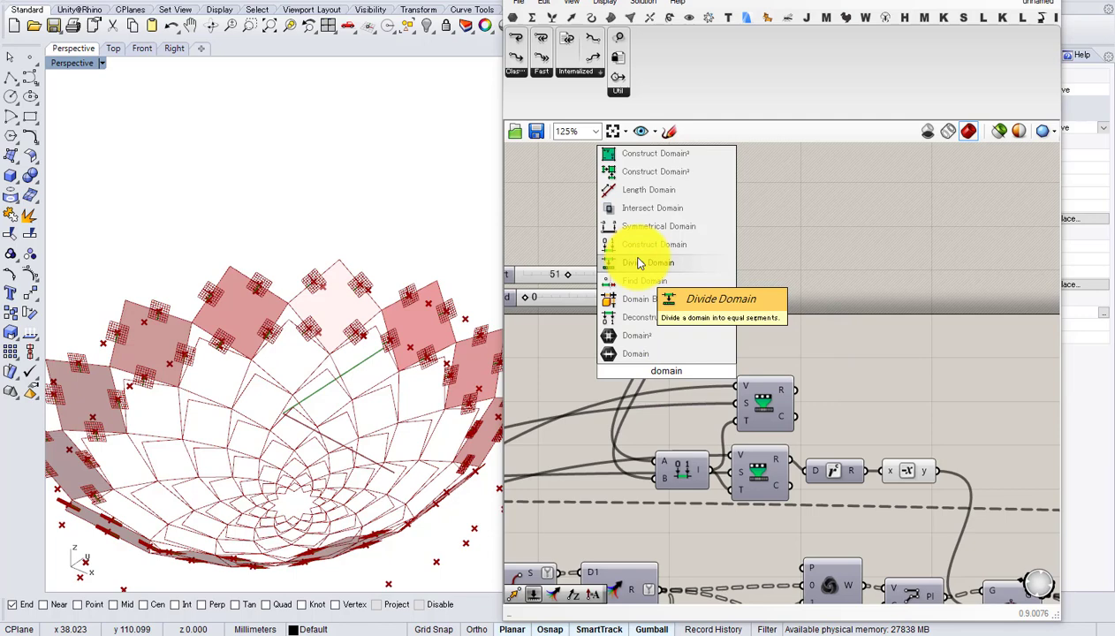
click(639, 264)
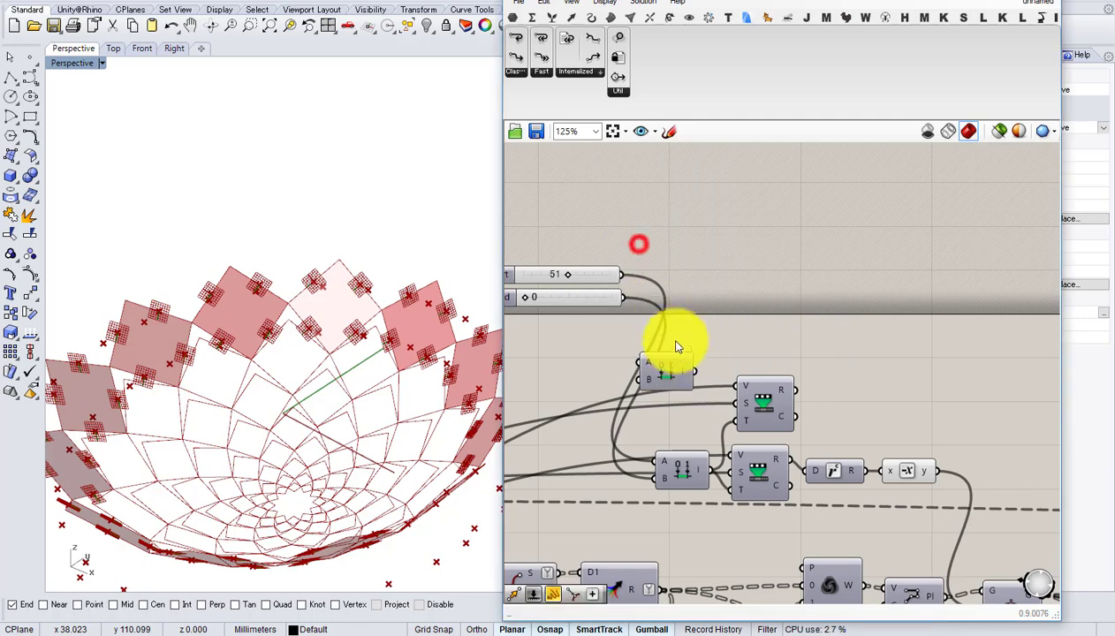
click(697, 373)
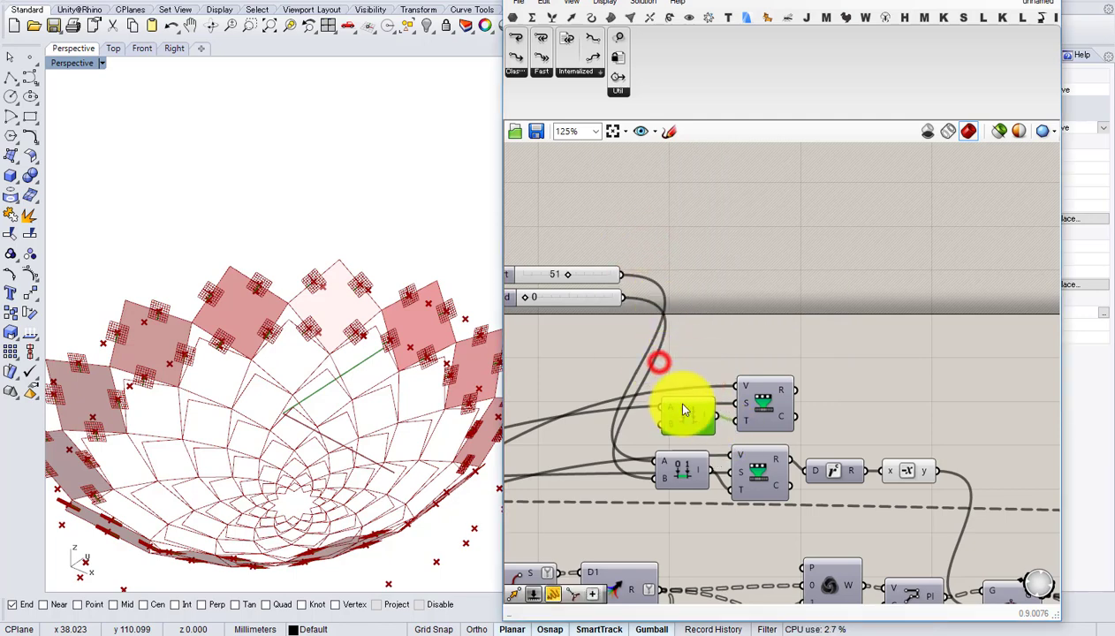
- Move the original Domain start and Domain end sliders down beside the remap components and place the new Construct Domain above them
right_drag(612, 330, 702, 335)
drag(662, 275, 658, 270)
drag(685, 289, 655, 393)
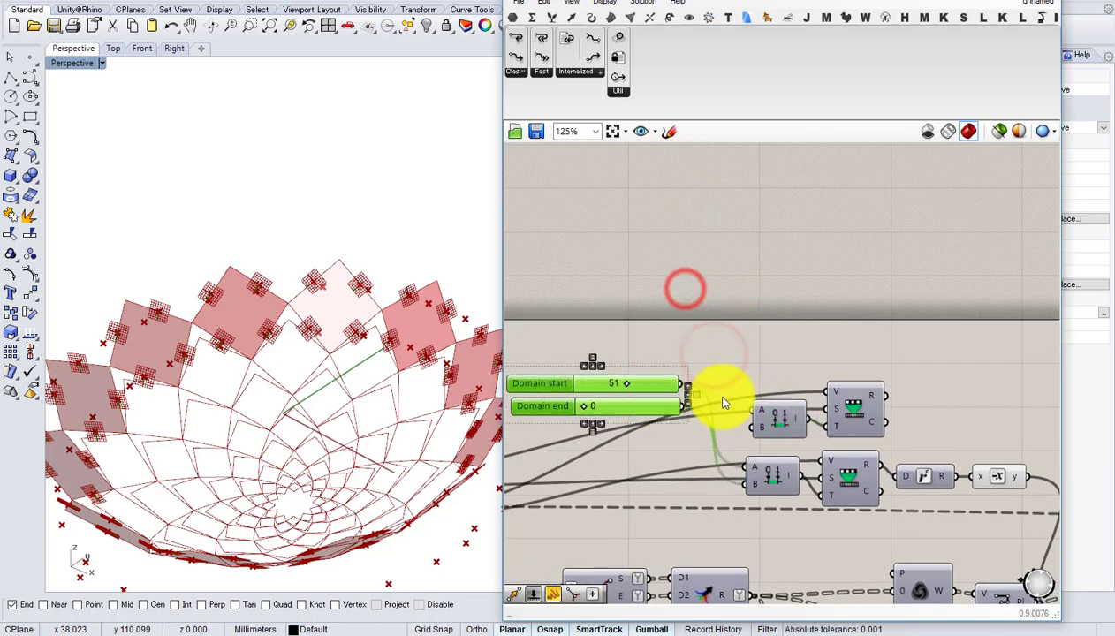
drag(775, 416, 765, 340)
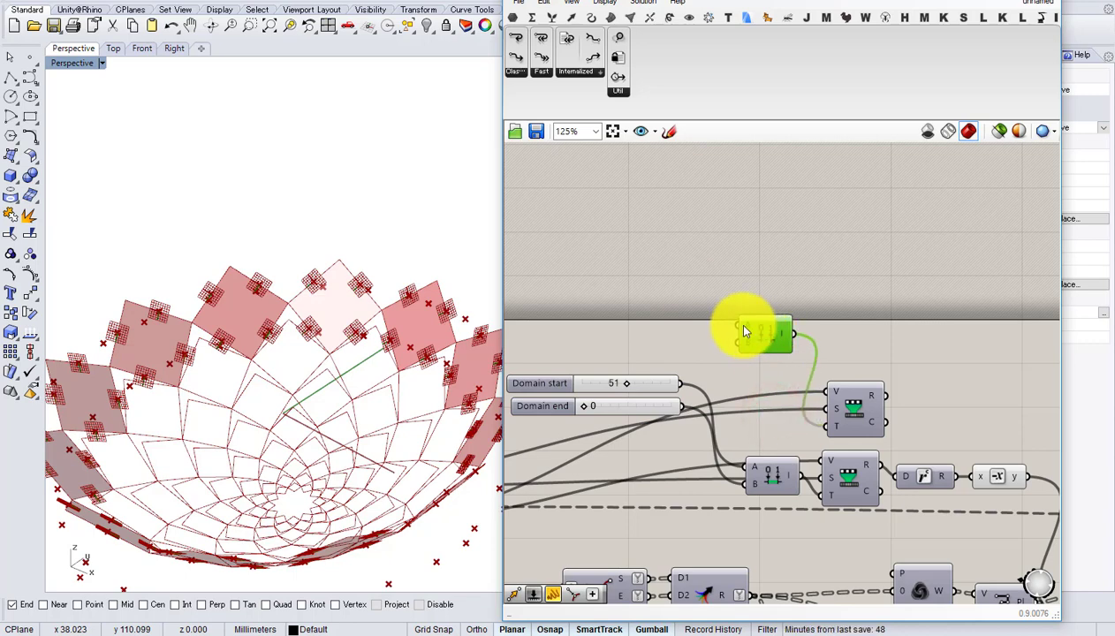
- Add a number slider set to 20.0 and connect it to the new Construct Domain's A input
double_click(657, 268)
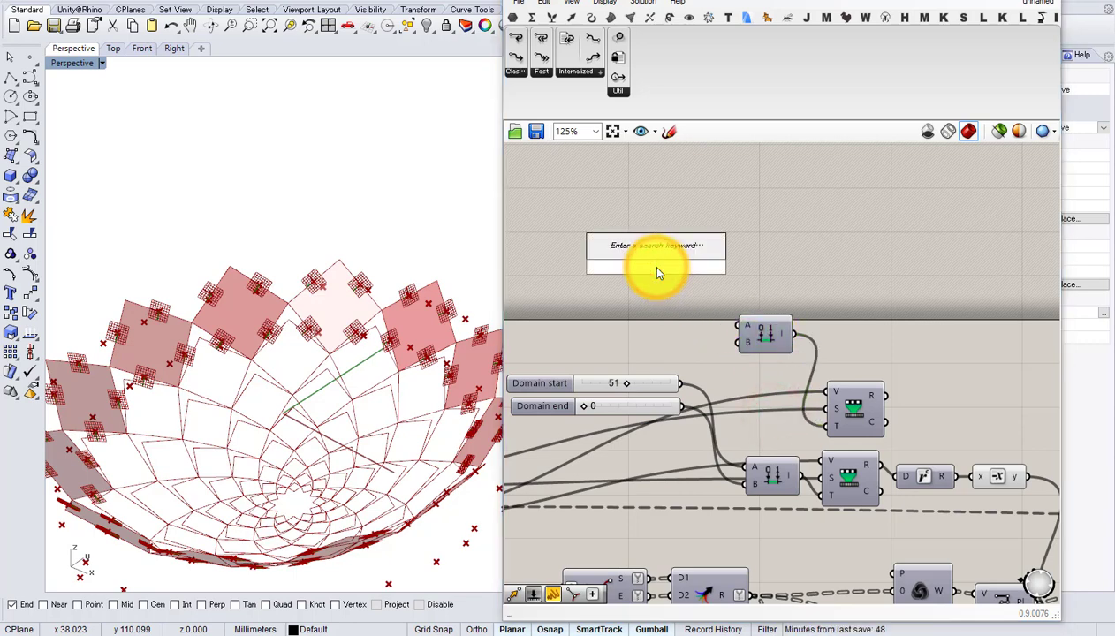
text(200)
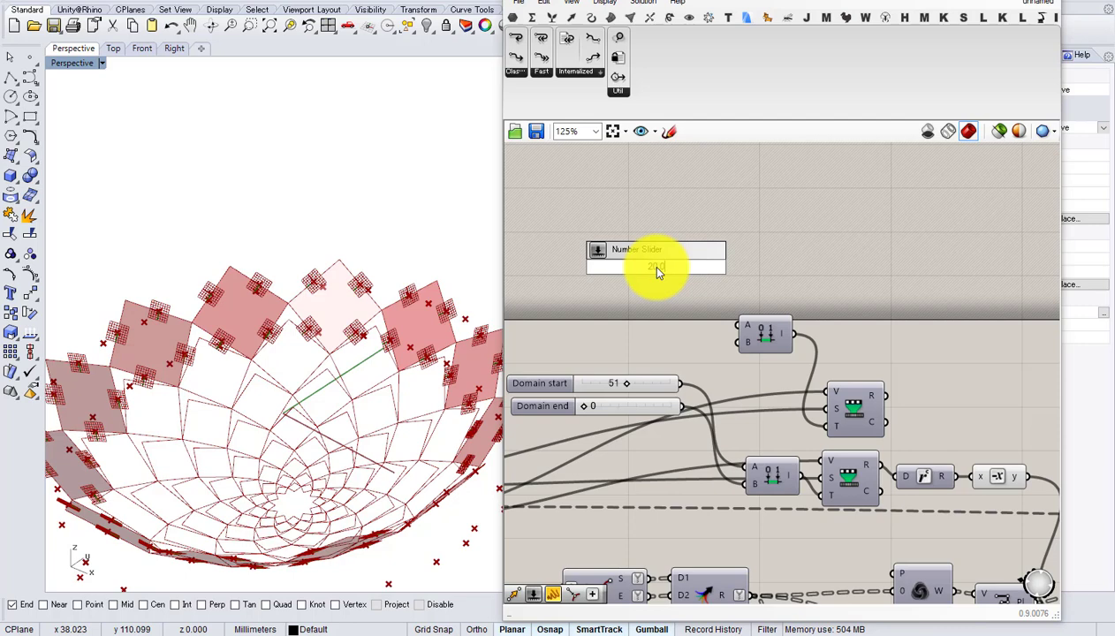
key(Return)
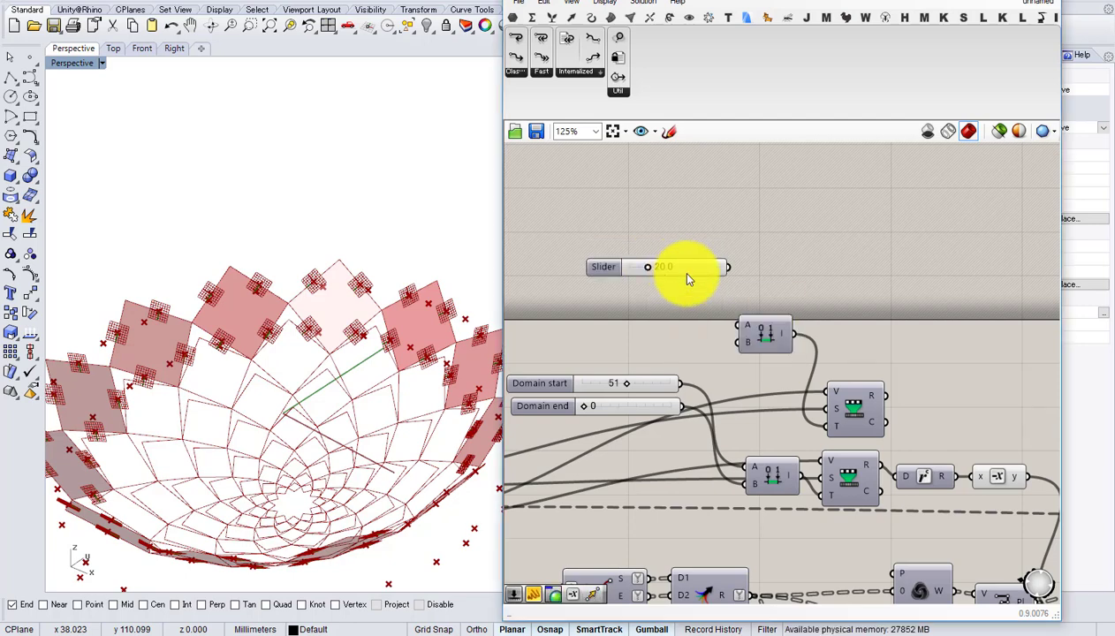
scroll(674, 258, up, 1)
drag(676, 258, 753, 341)
drag(676, 259, 642, 316)
- Connect a second slider at 0.0 to the new Construct Domain's B input and set its Domain start slider to 15.0
click(644, 362)
double_click(644, 361)
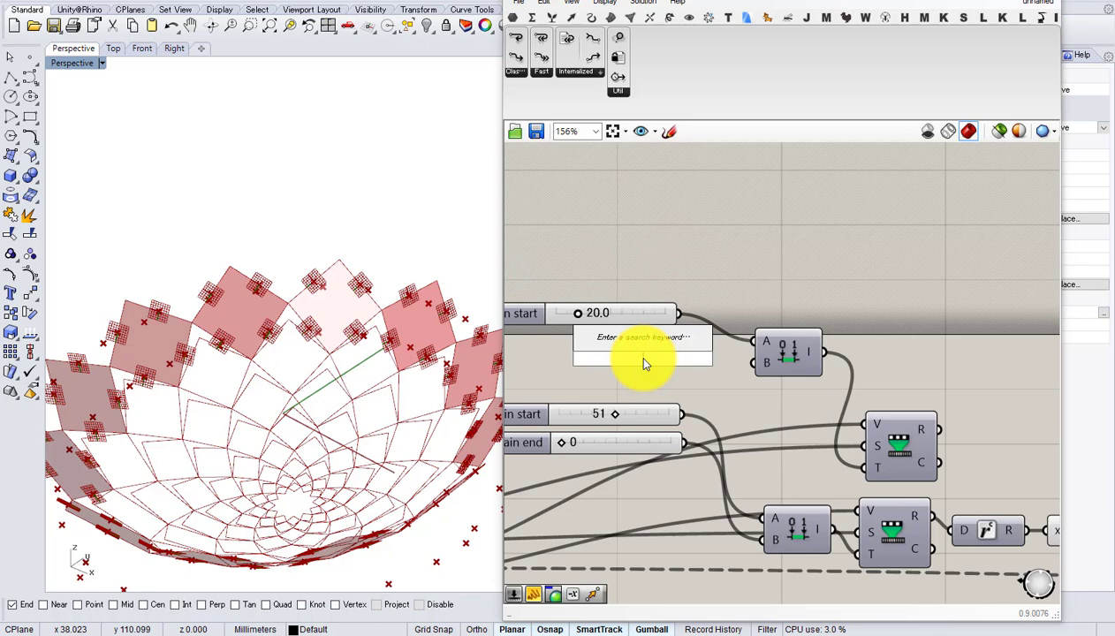
text(10)
key(Return)
drag(694, 362, 597, 338)
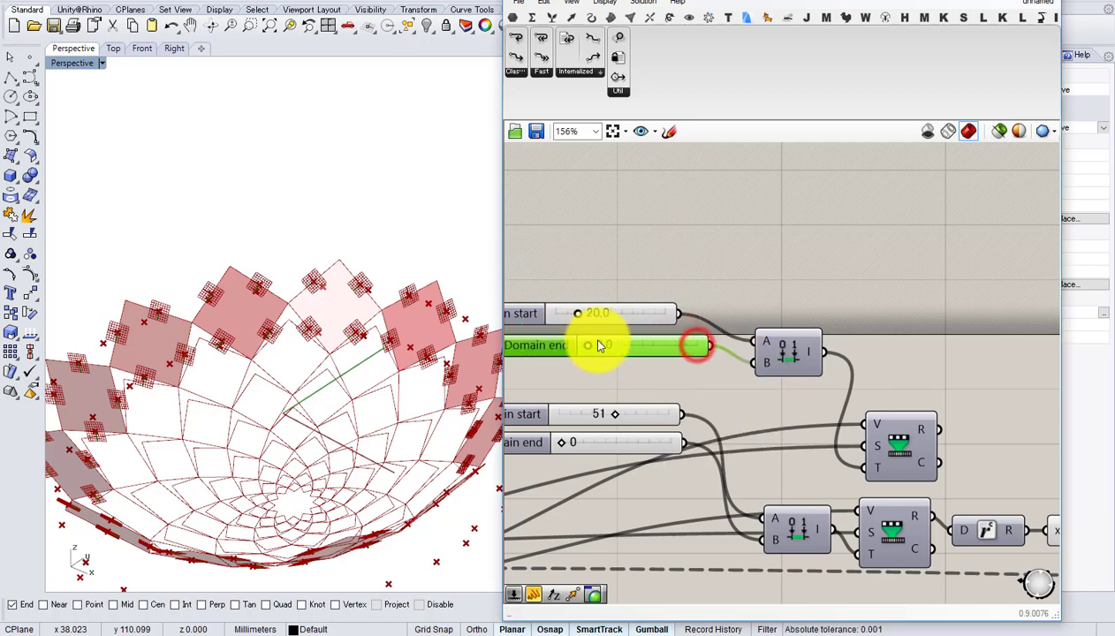
click(622, 318)
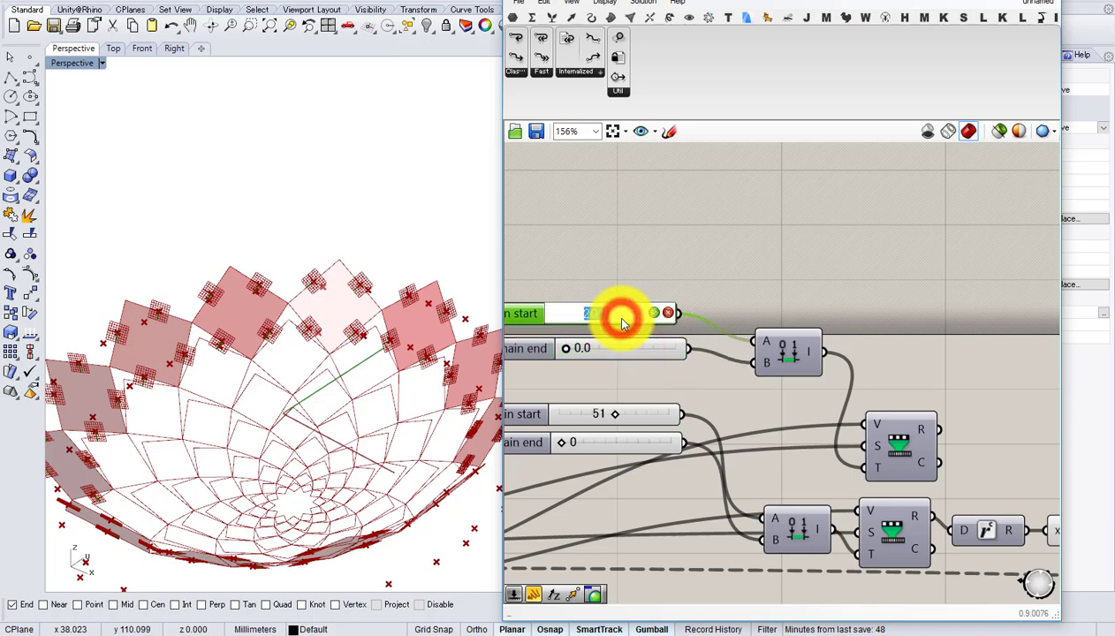
key(Return)
- Feed the duplicated Remap Numbers R output into the Negative component and delete the 20.0 amplitude slider it replaces
right_drag(701, 341, 625, 314)
scroll(625, 314, down, 3)
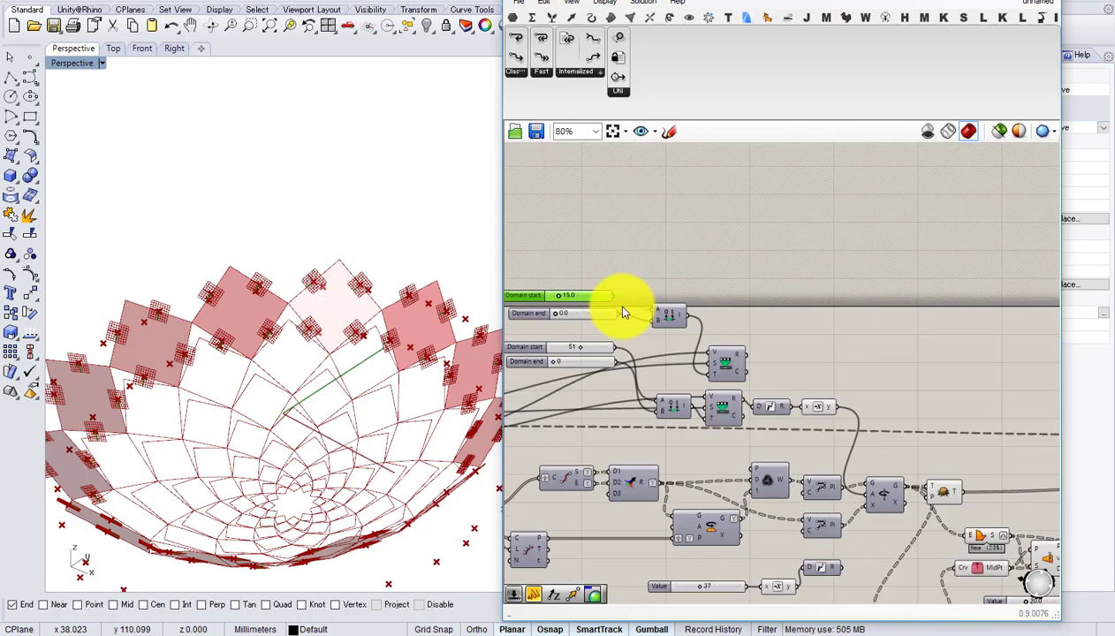
right_drag(743, 375, 627, 336)
scroll(643, 342, up, 1)
drag(603, 319, 593, 319)
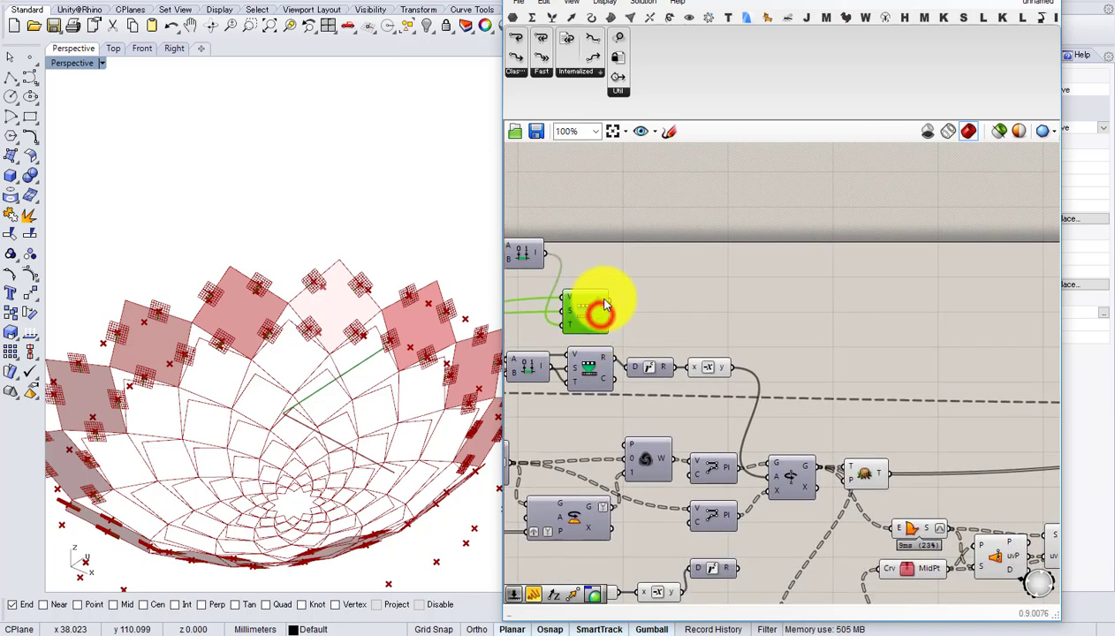
scroll(605, 305, down, 3)
right_drag(775, 390, 740, 369)
scroll(741, 369, up, 2)
right_drag(629, 328, 717, 323)
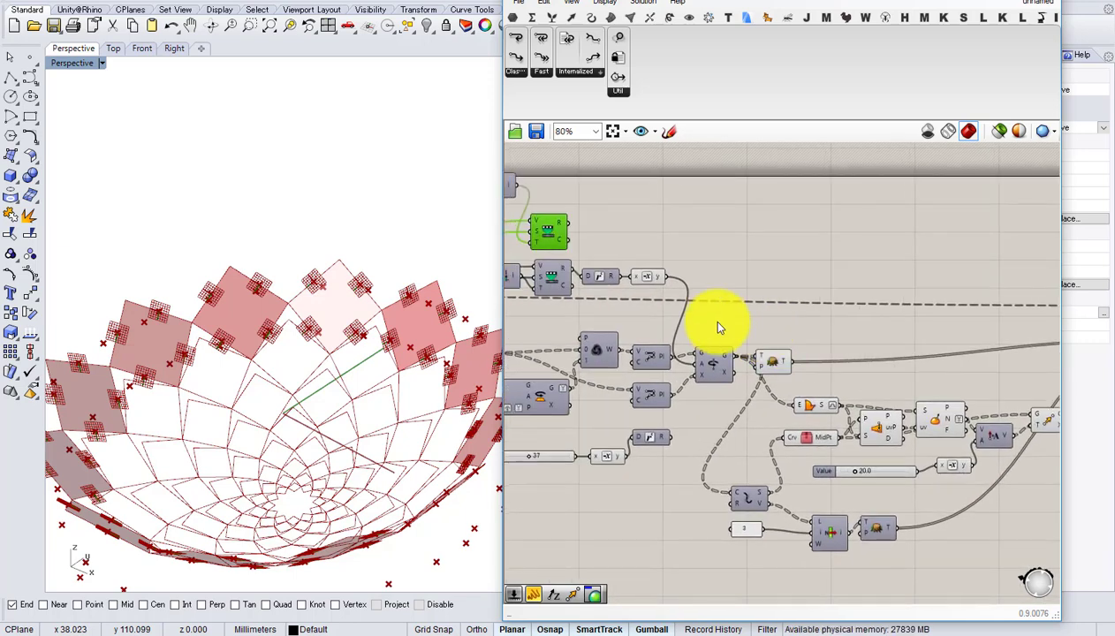
click(569, 226)
mouse_move(866, 371)
mouse_down()
mouse_move(937, 468)
mouse_move(897, 480)
mouse_up()
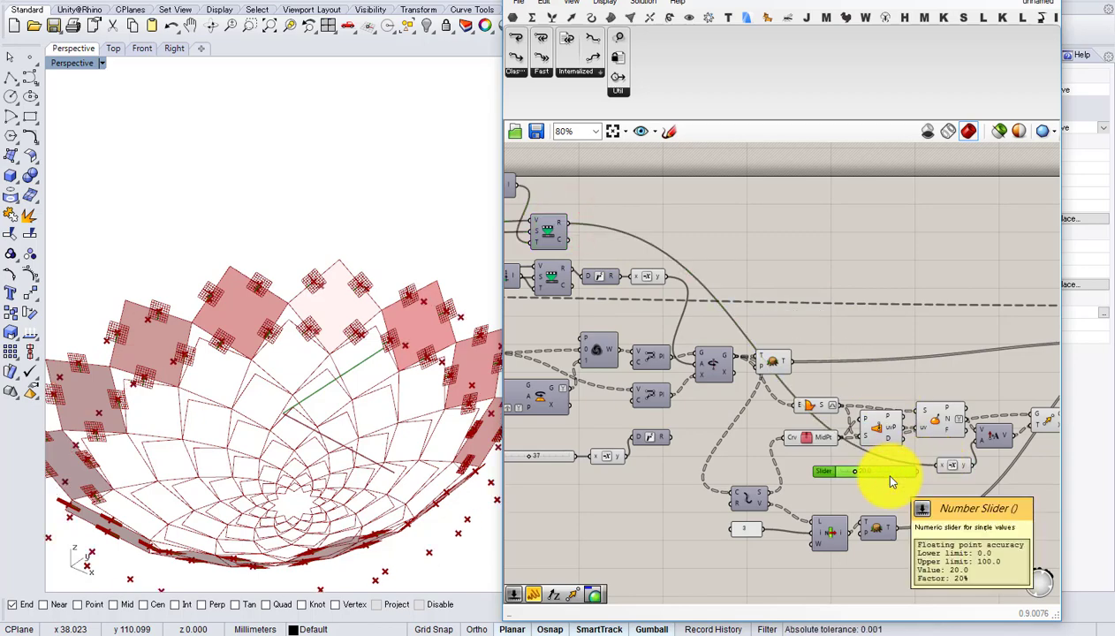
key(Delete)
- Add a Merge component beside the Move component that offsets the edge midpoints
right_drag(439, 438, 599, 420)
scroll(952, 471, up, 5)
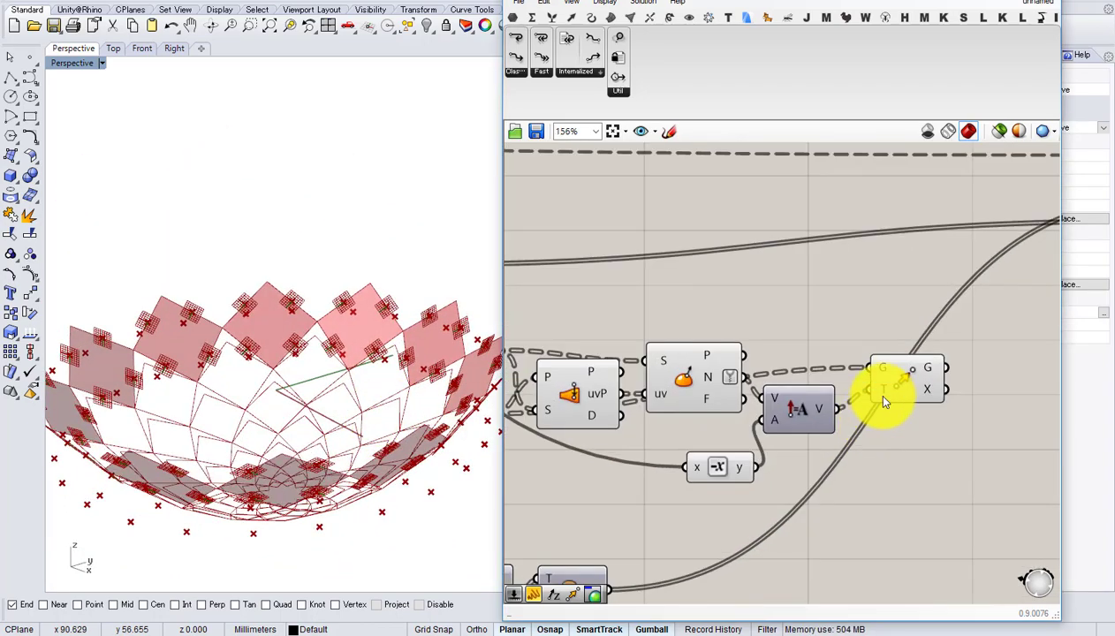
click(897, 382)
scroll(897, 381, up, 2)
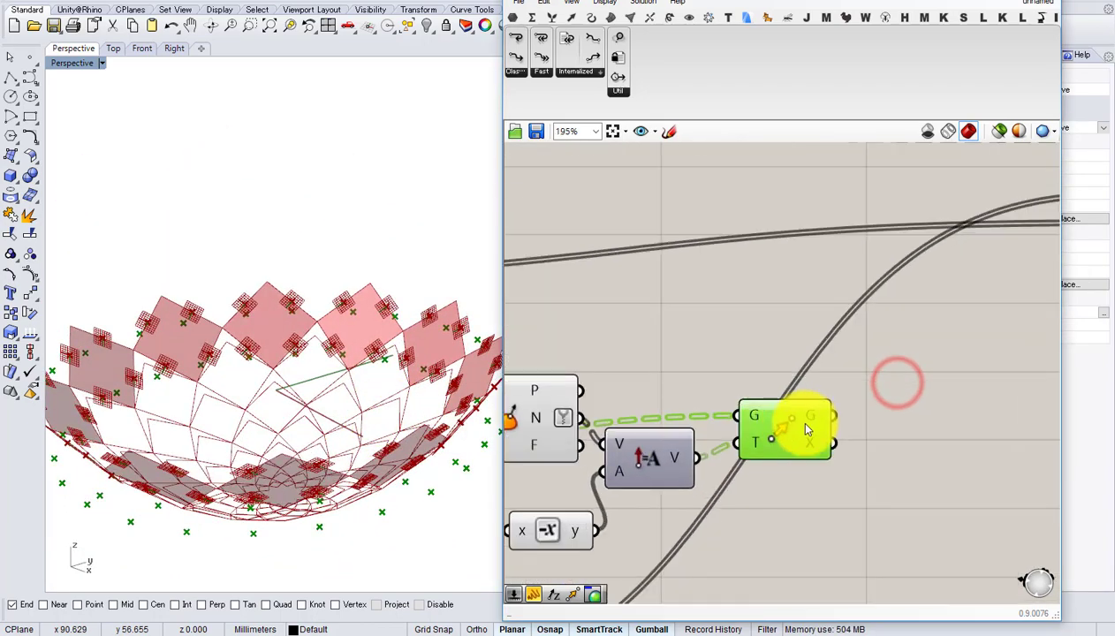
double_click(945, 425)
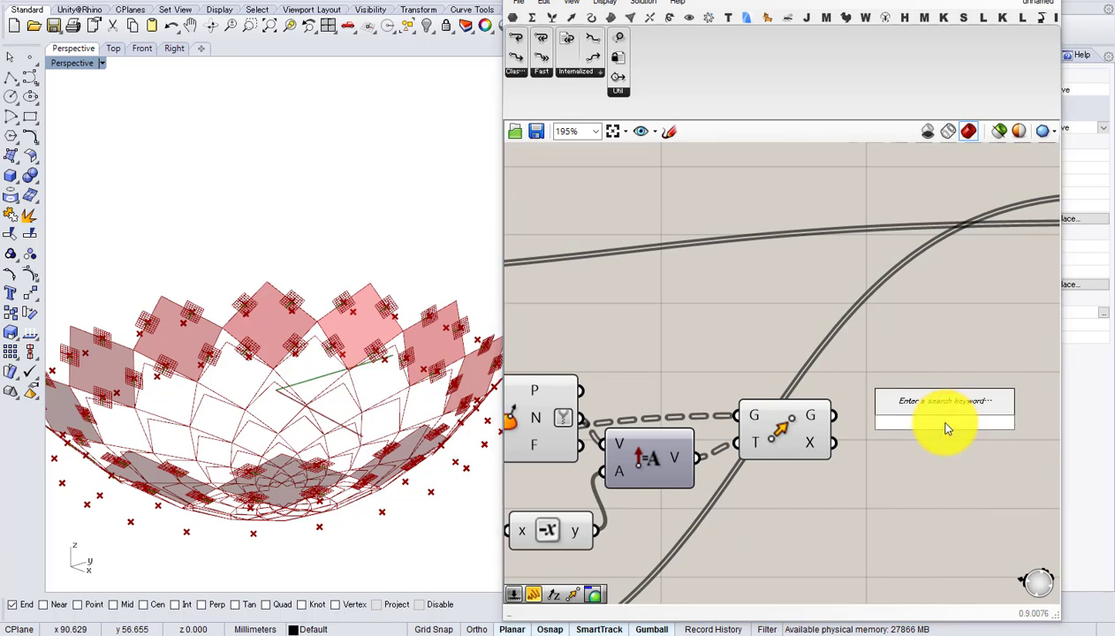
text(mer)
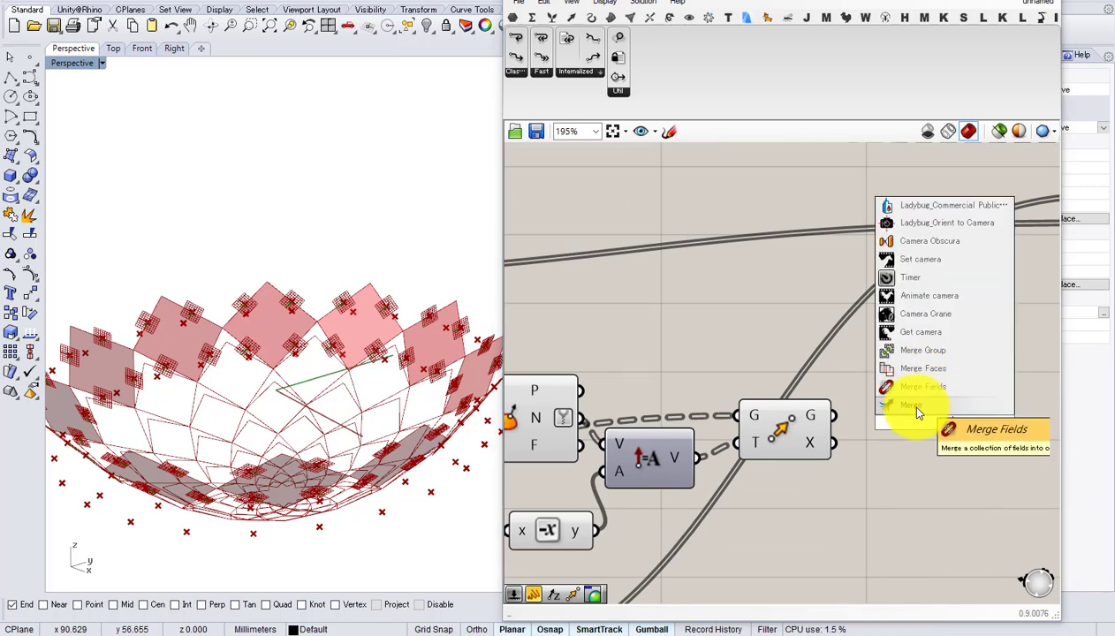
click(916, 408)
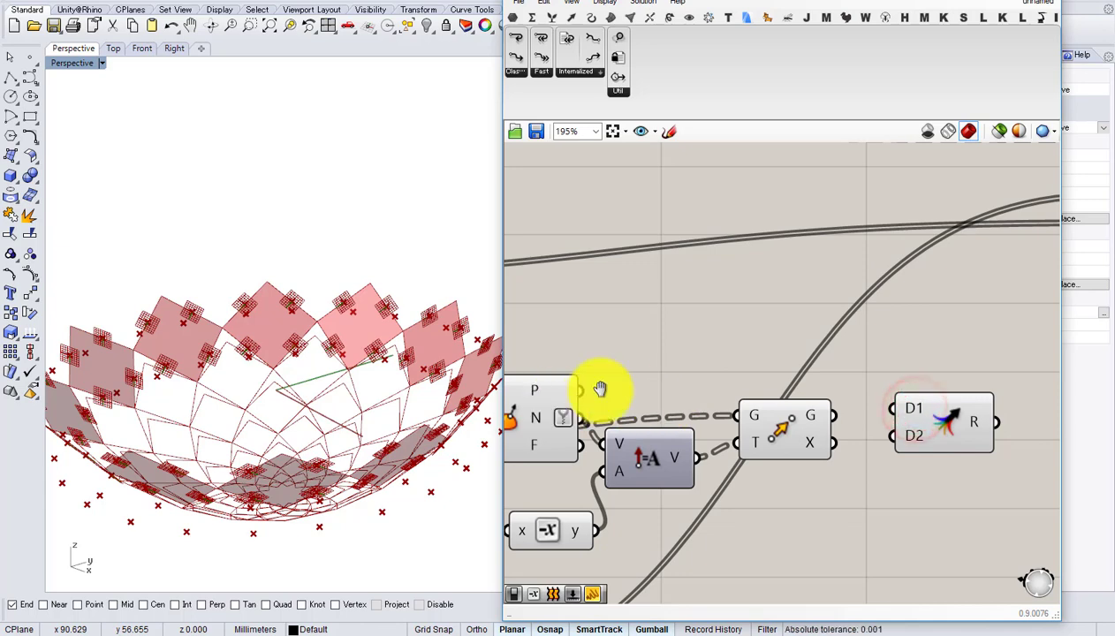
- Simplify the Segments output of the Explode component that feeds the midpoint component
right_drag(599, 389, 738, 358)
scroll(631, 402, down, 3)
right_drag(629, 402, 767, 407)
scroll(669, 402, up, 1)
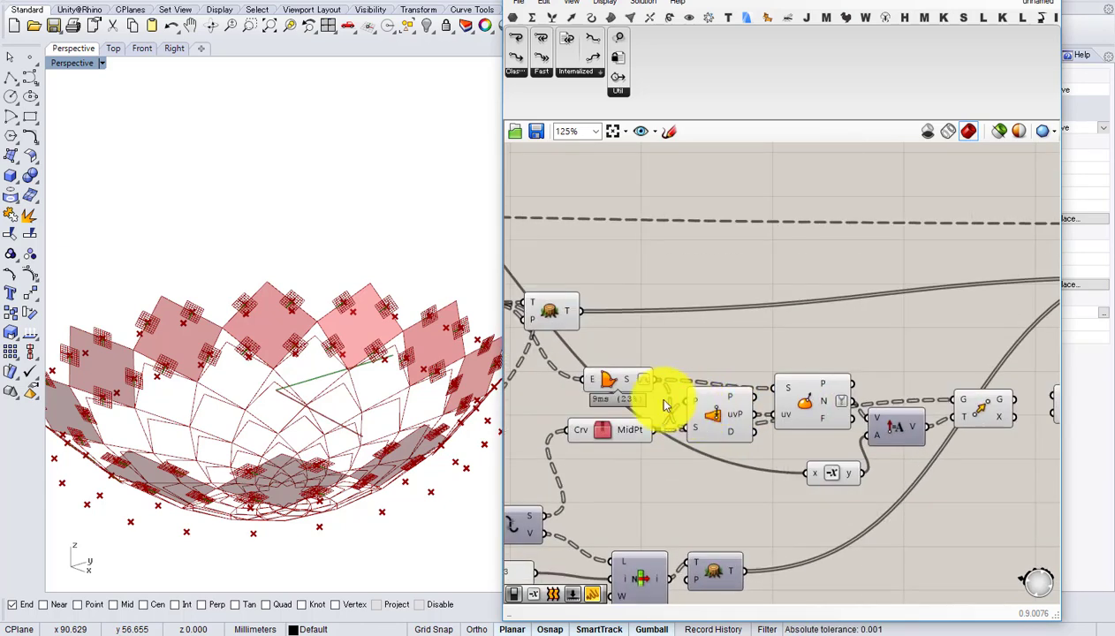
right_drag(615, 452, 662, 411)
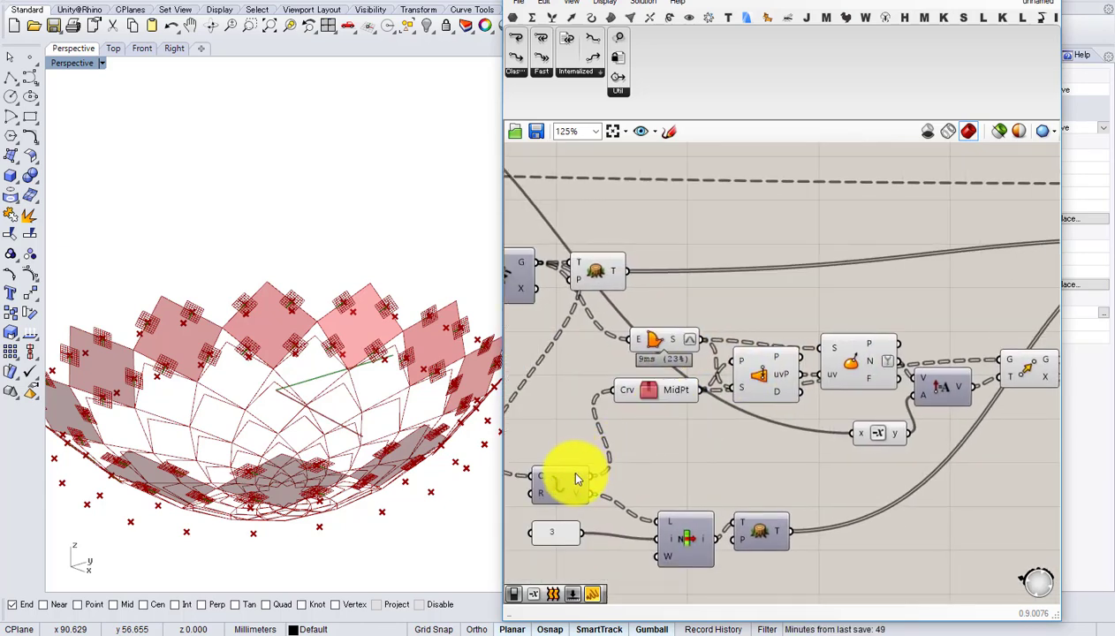
mouse_move(576, 479)
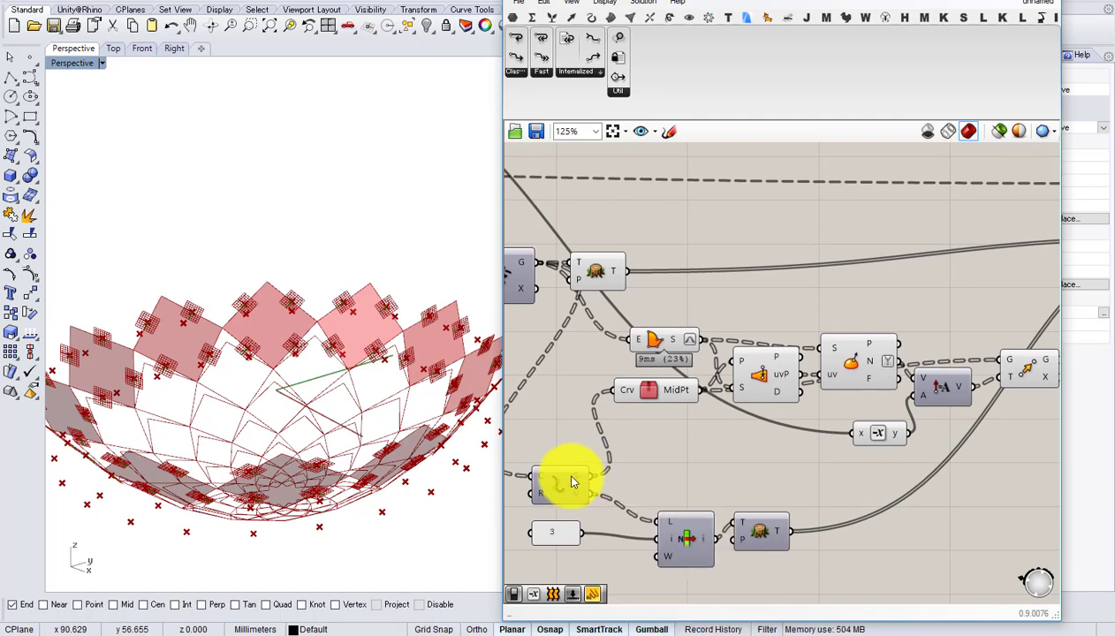
right_click(582, 481)
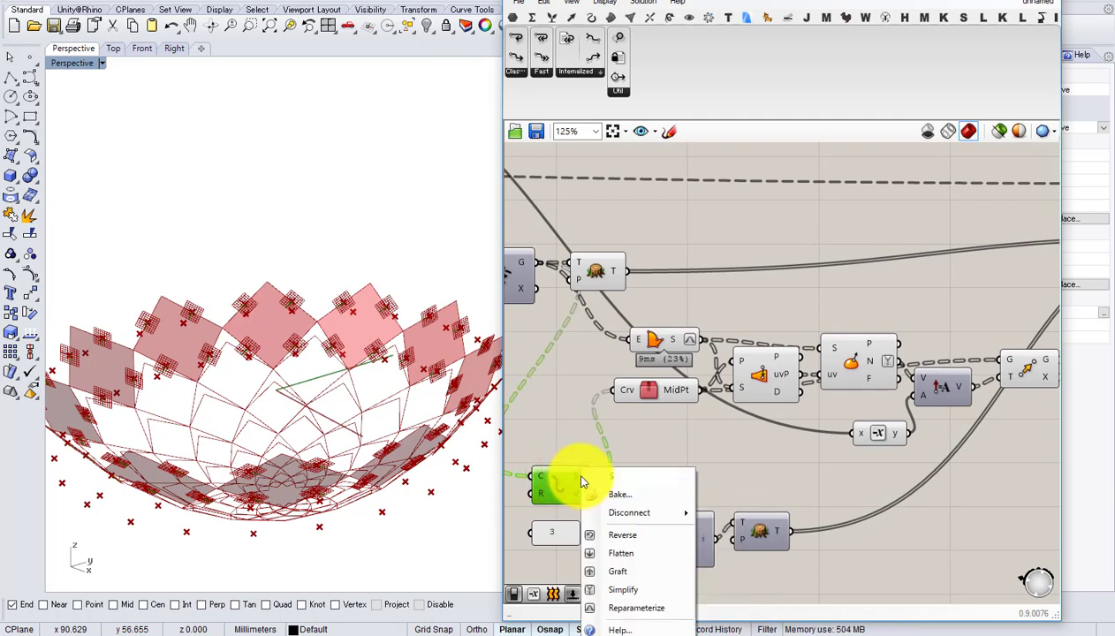
click(604, 579)
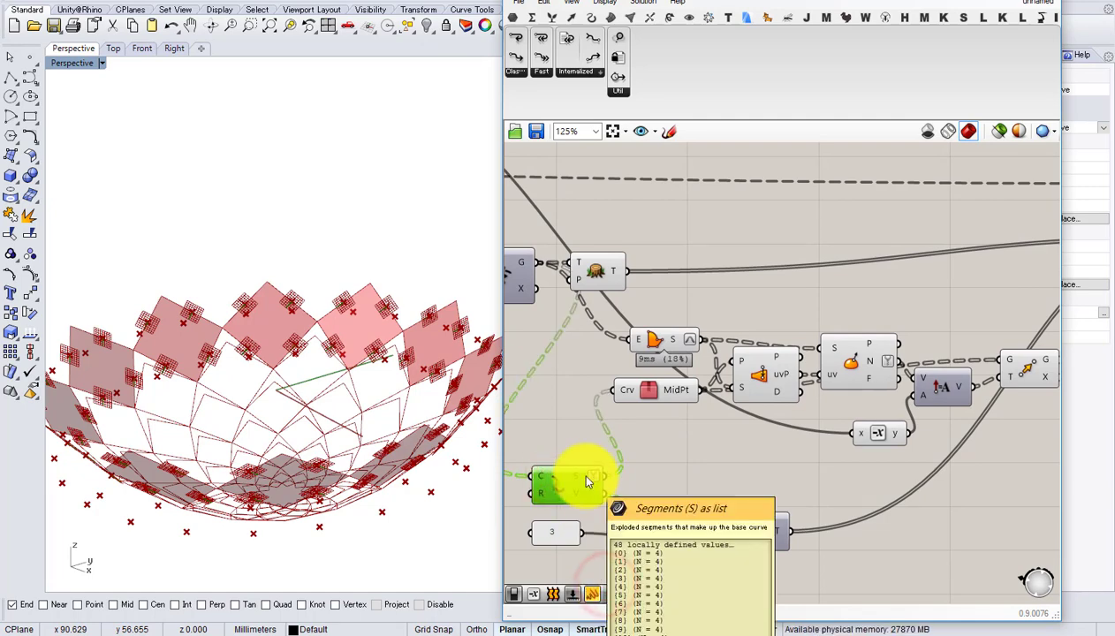
double_click(679, 440)
text(end)
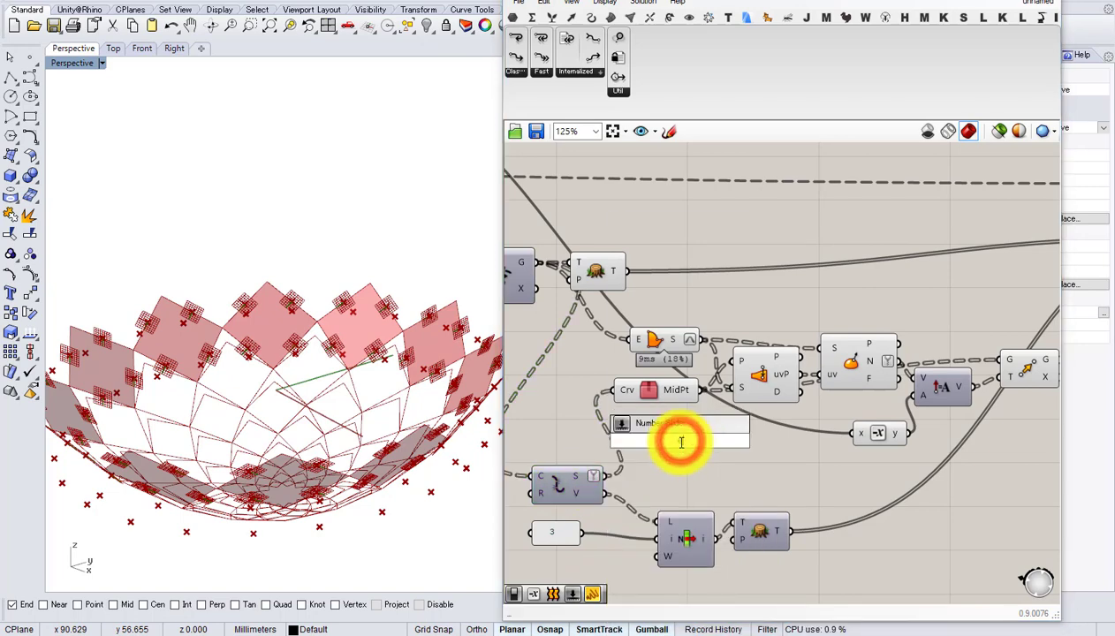
click(647, 422)
drag(594, 476, 692, 435)
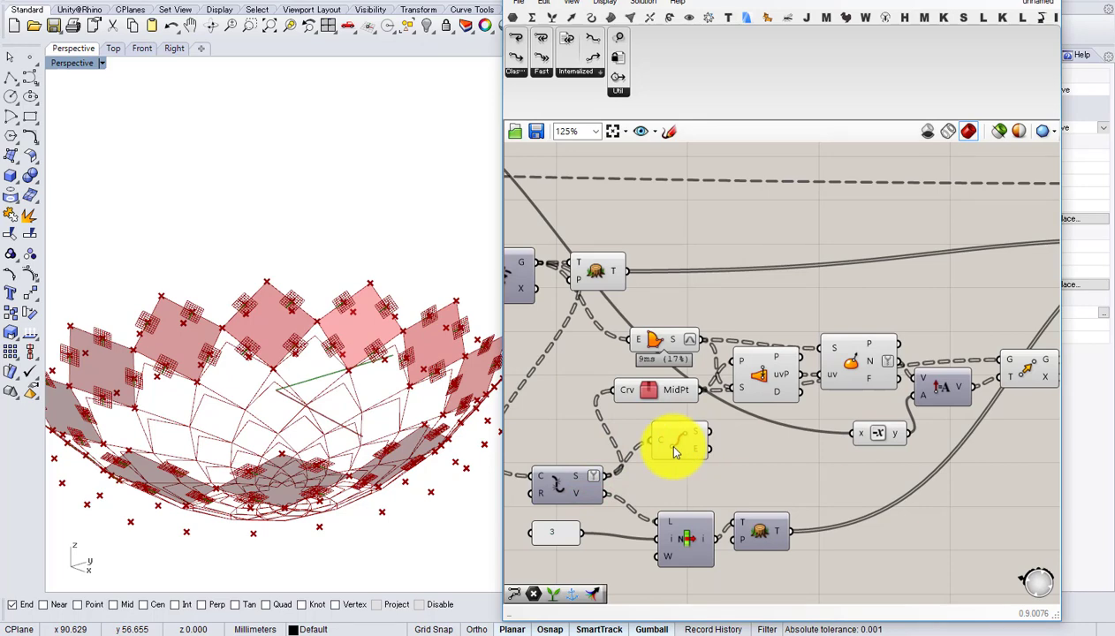
key(Delete)
- Insert a Graft Tree component between the Explode component's Segments output and the midpoint component's Crv input
right_drag(673, 452, 575, 452)
scroll(578, 451, down, 1)
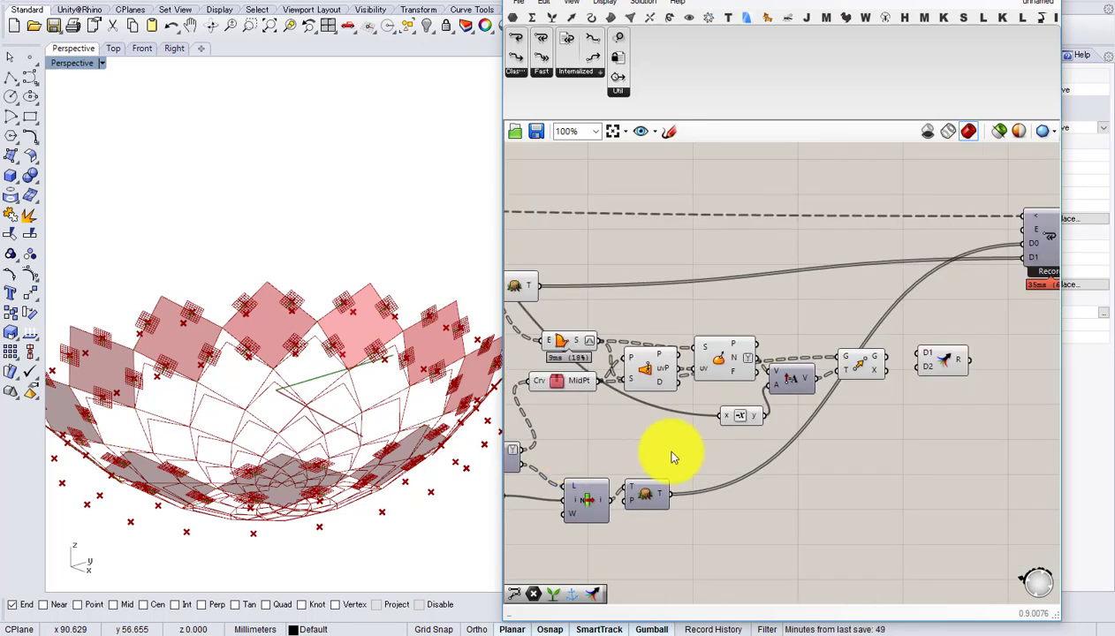
scroll(914, 395, up, 1)
mouse_move(869, 354)
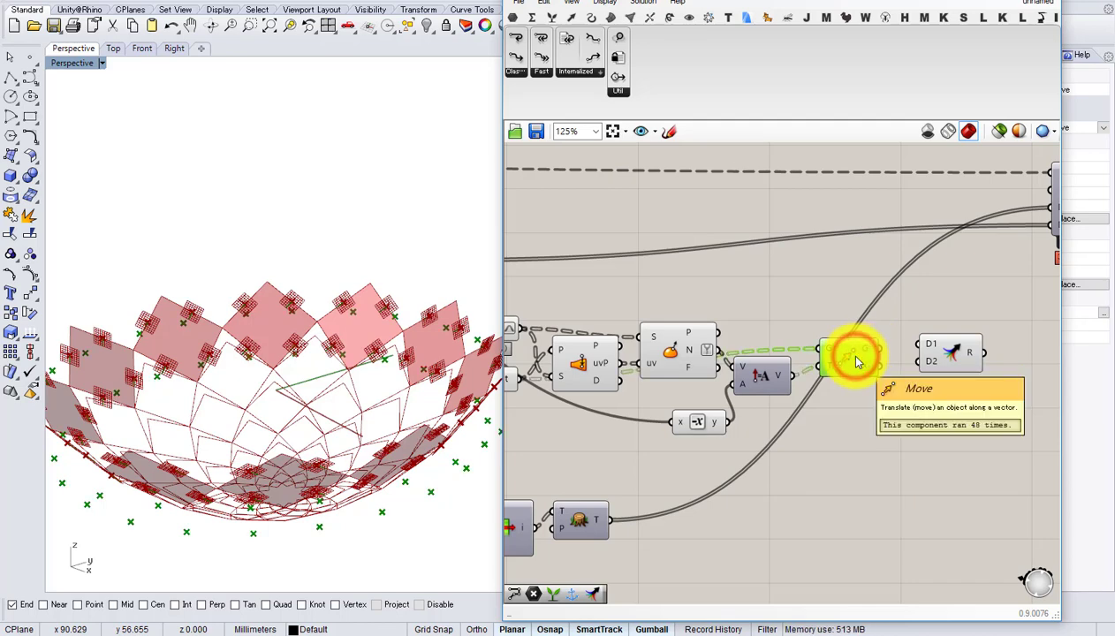
scroll(855, 361, down, 1)
right_drag(749, 377, 920, 370)
scroll(721, 392, up, 1)
scroll(721, 394, down, 1)
right_drag(745, 422, 689, 414)
scroll(668, 420, up, 2)
click(657, 405)
right_click(657, 404)
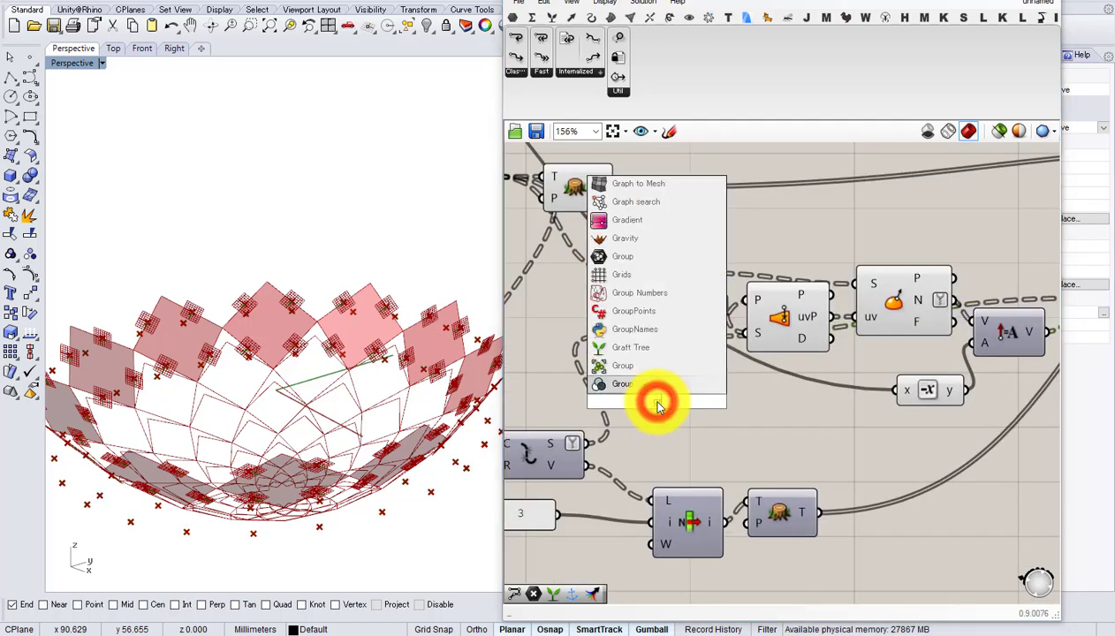
click(643, 385)
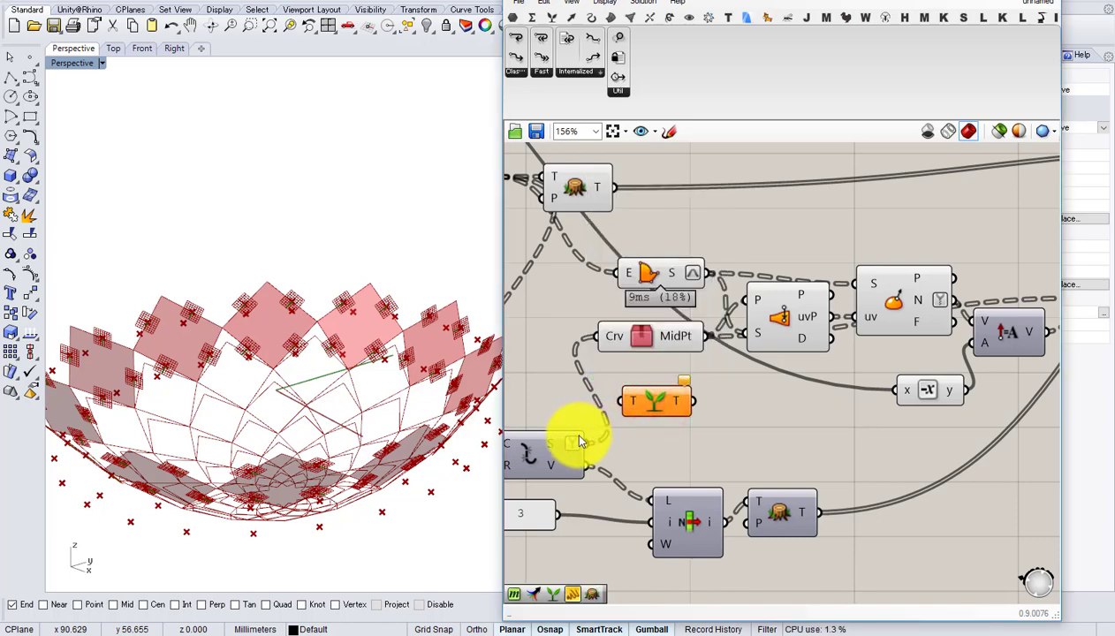
drag(579, 435, 592, 335)
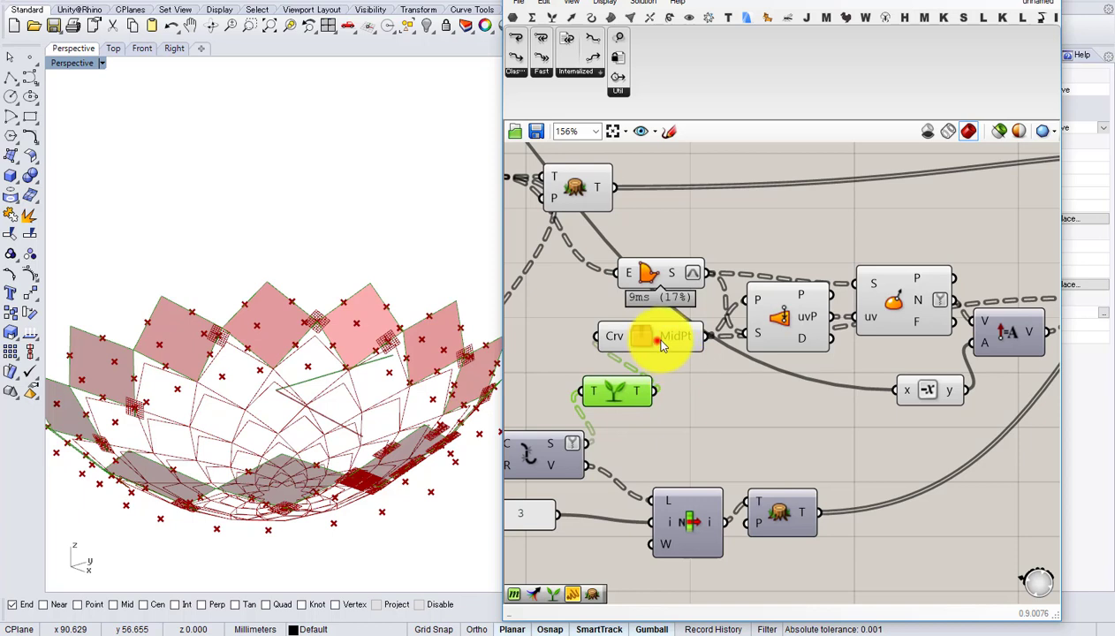
- Simplify the Graft Tree component's output and reposition it beside the midpoint component
drag(661, 345, 672, 341)
drag(618, 396, 579, 375)
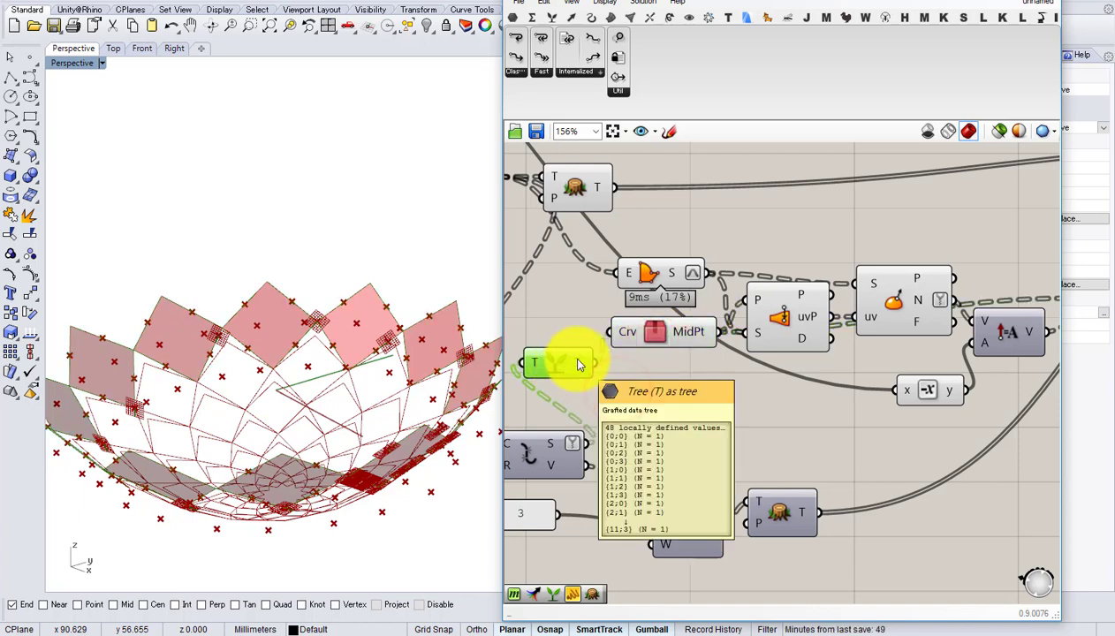
right_click(589, 361)
click(596, 427)
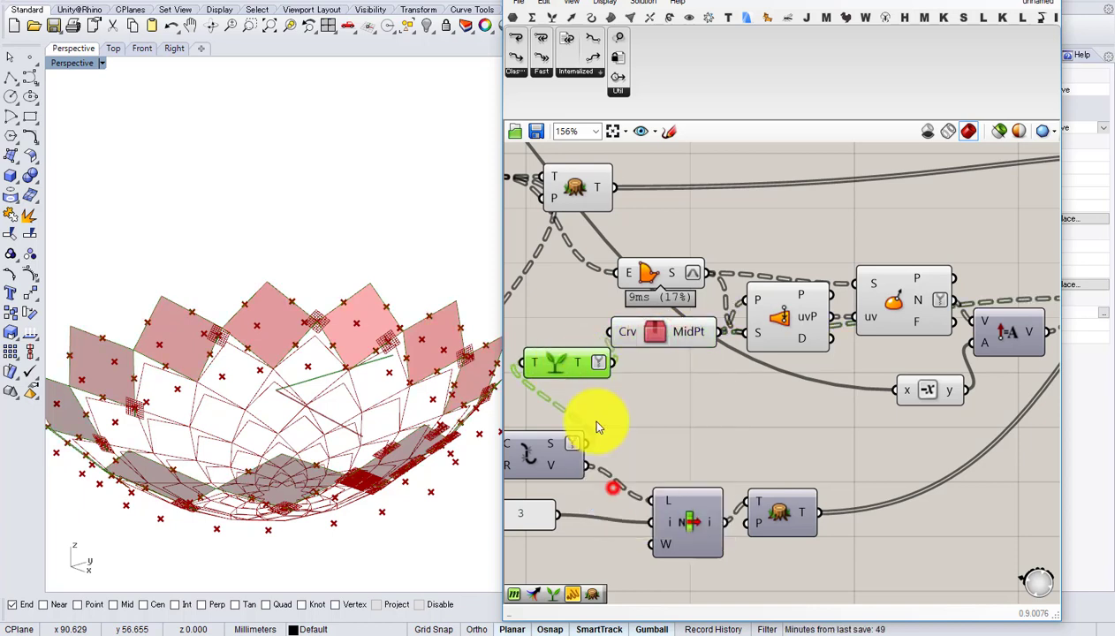
click(557, 365)
- Spread out the Trim Tree, Surface Closest Point, Evaluate Surface and Move components to tidy the wiring around the midpoint component
scroll(551, 371, down, 2)
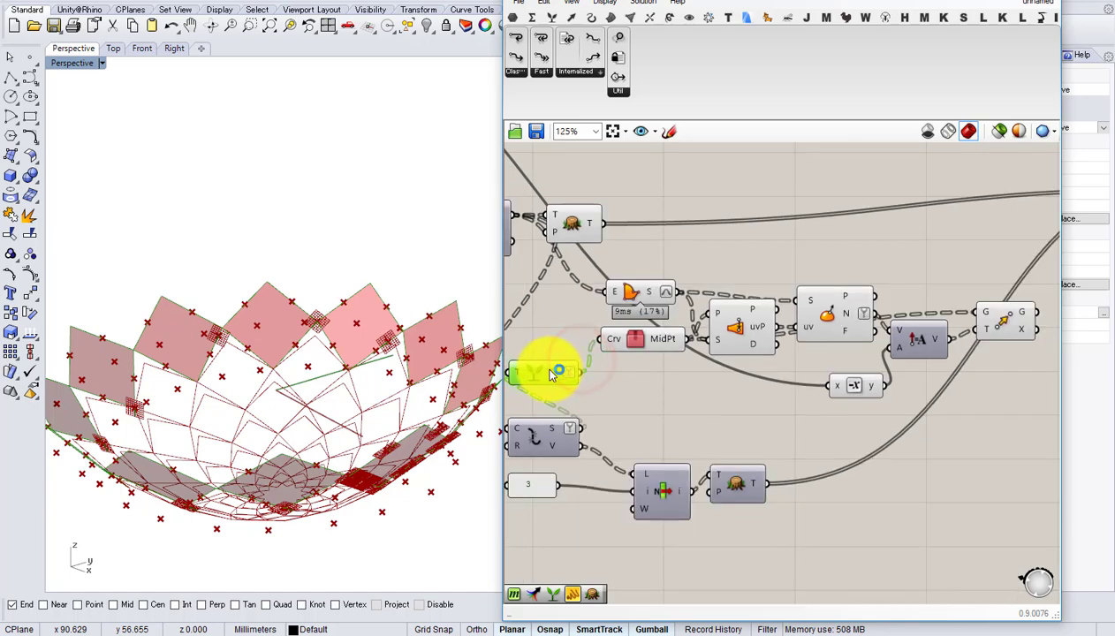
scroll(707, 358, down, 1)
drag(772, 293, 619, 345)
drag(560, 276, 561, 245)
drag(541, 386, 567, 383)
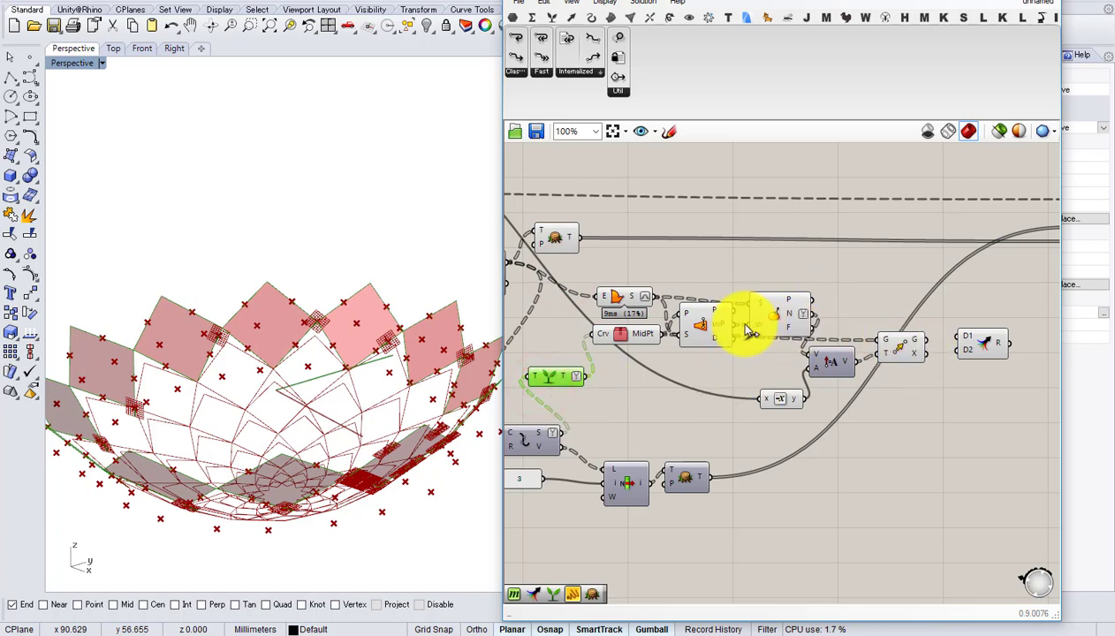
drag(746, 329, 791, 270)
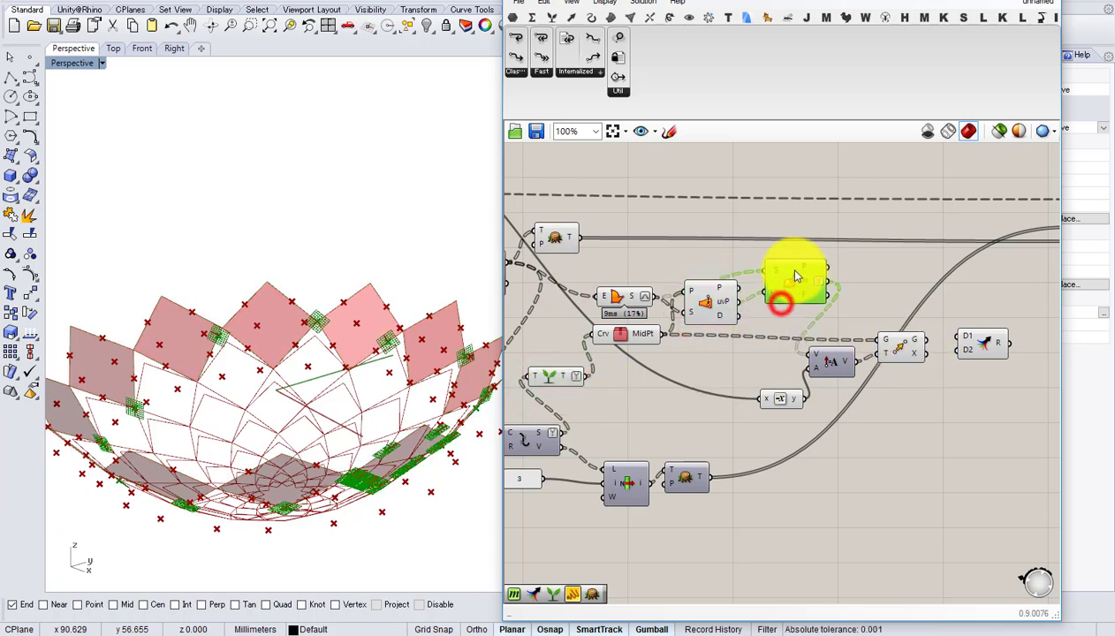
click(726, 302)
drag(730, 306, 896, 344)
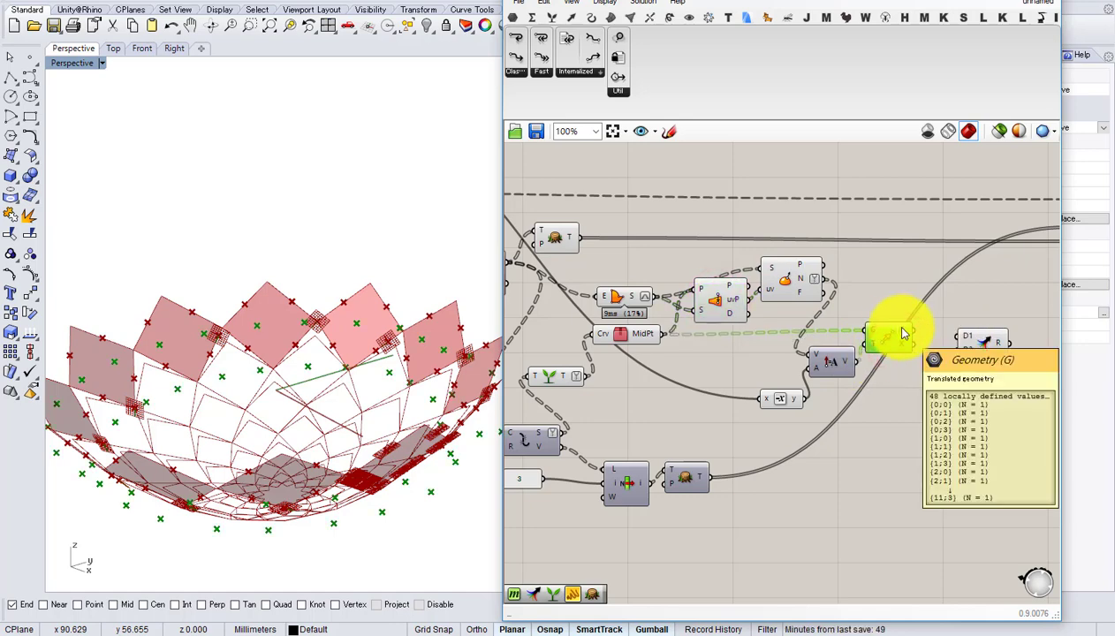
- Select the Move component and inspect the moved edge midpoints on the folding rings from another angle
click(902, 347)
right_drag(274, 323, 498, 353)
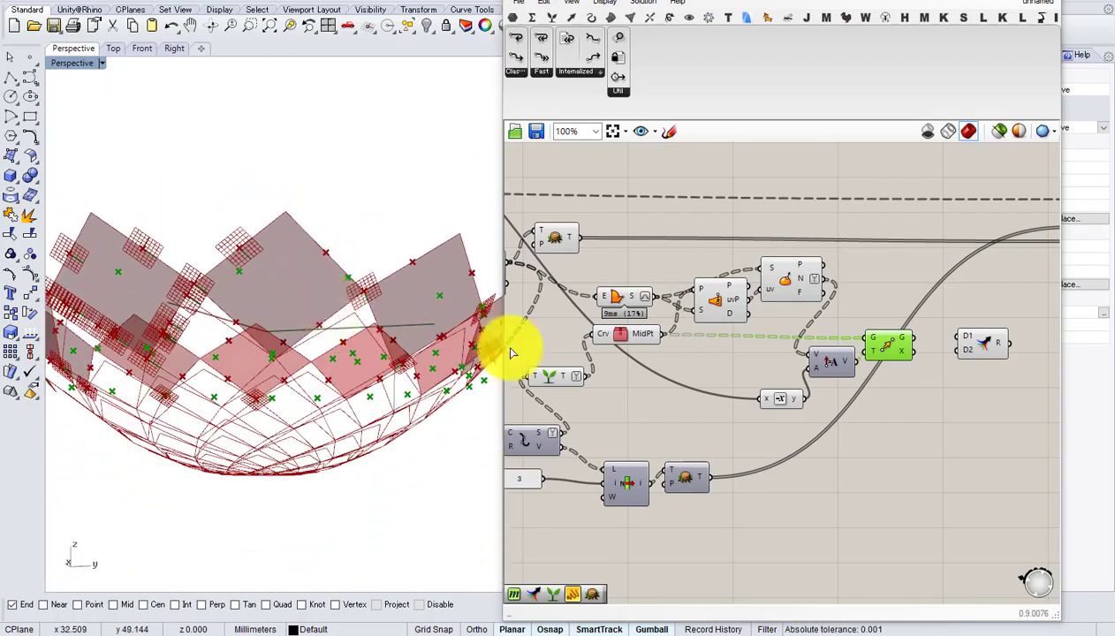
click(887, 344)
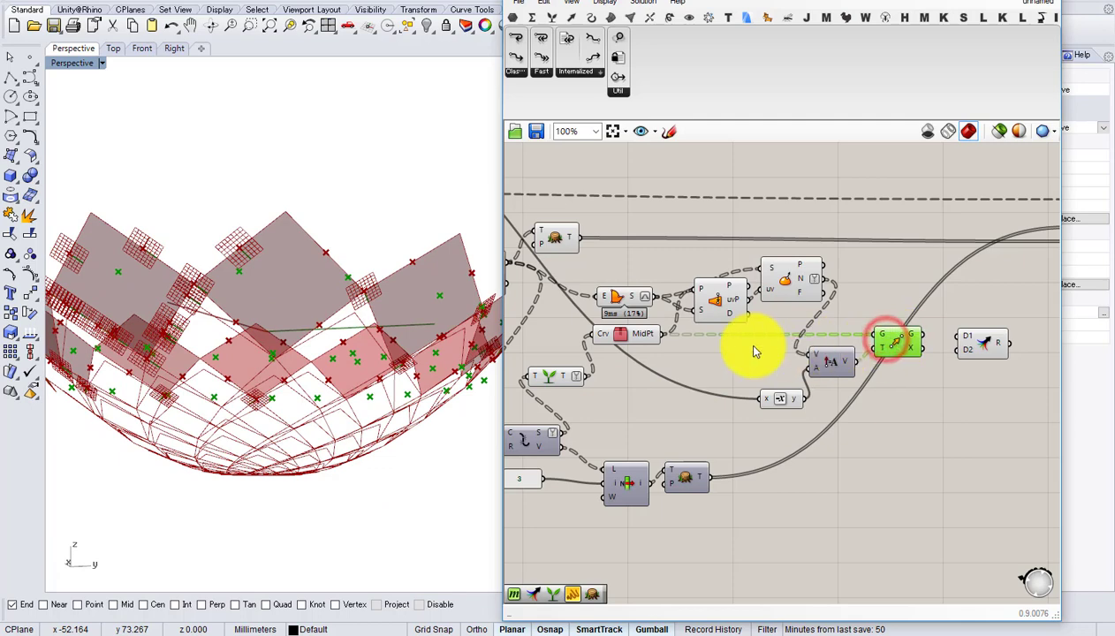
- Align the Evaluate Surface and Negative components with the Amplitude component they feed
scroll(751, 352, up, 1)
right_drag(791, 335, 798, 358)
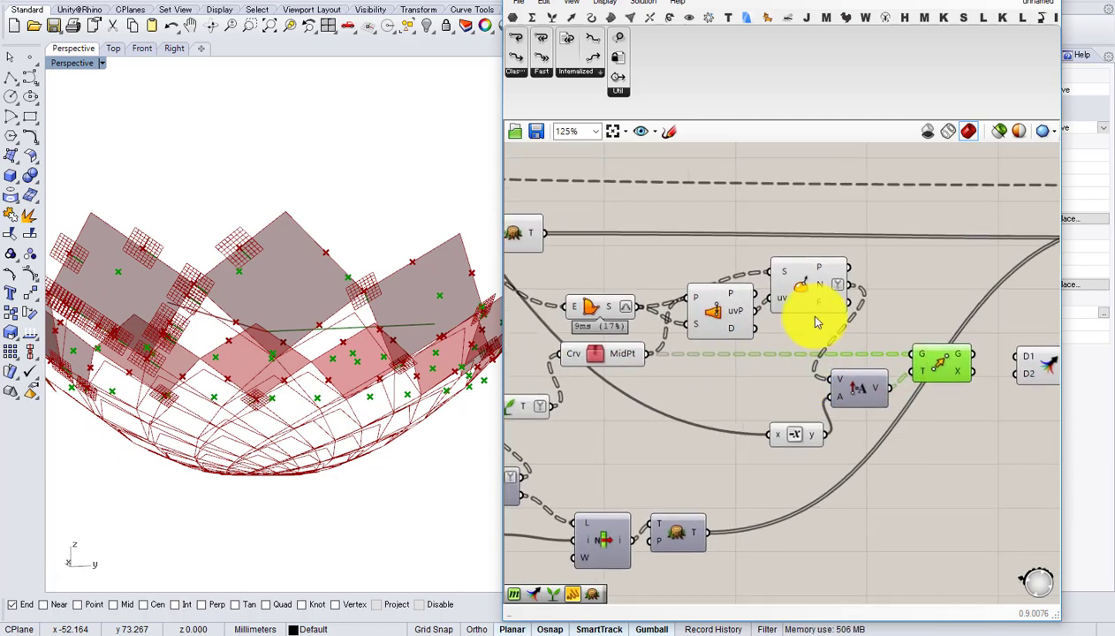
drag(814, 311, 814, 320)
drag(801, 439, 789, 402)
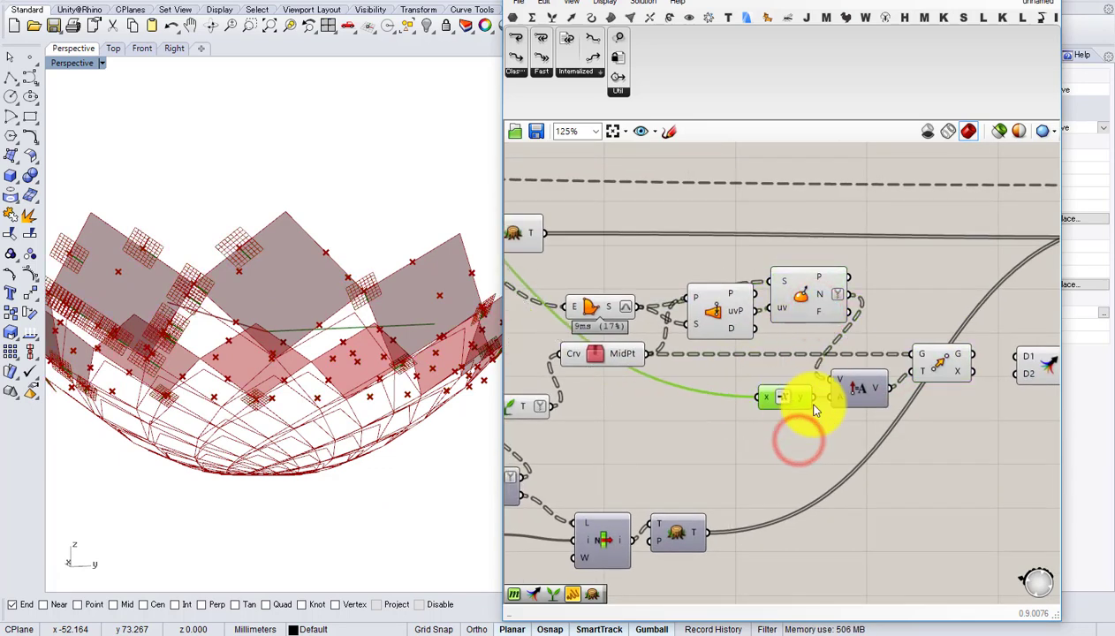
right_drag(942, 380, 814, 379)
- Highlight the Move component's points and examine their positions around the outer squares from above
click(816, 357)
right_drag(424, 376, 323, 474)
right_drag(359, 346, 351, 479)
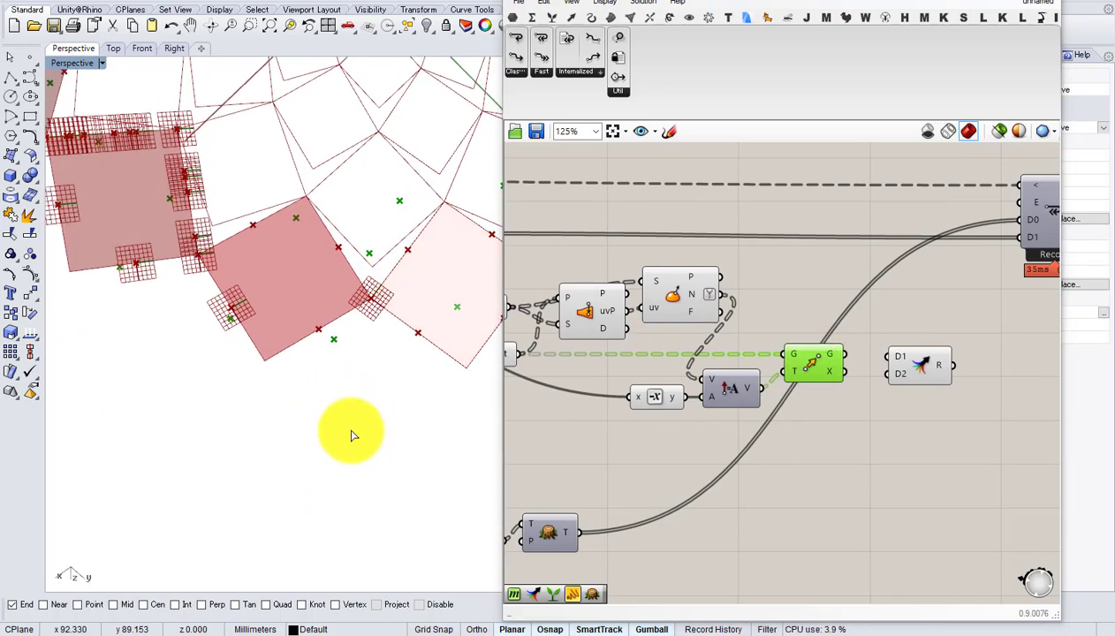
right_drag(347, 398, 424, 387)
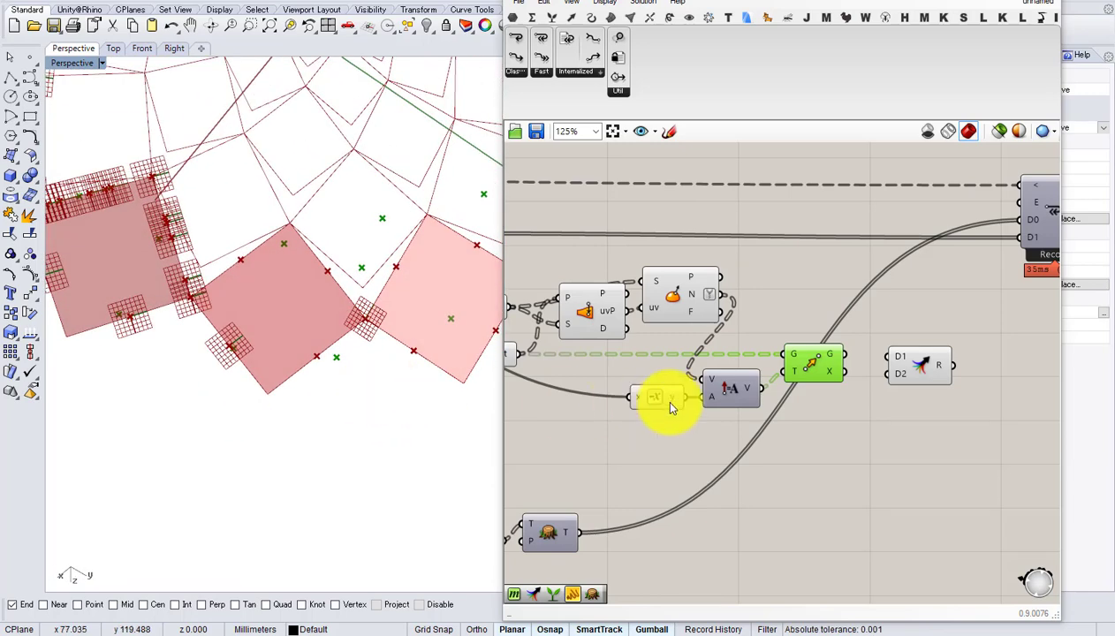
- Compare the data tree structures of the Boundary Surfaces output and the MidPt output feeding Surface Closest Point
right_drag(667, 403, 774, 363)
click(649, 318)
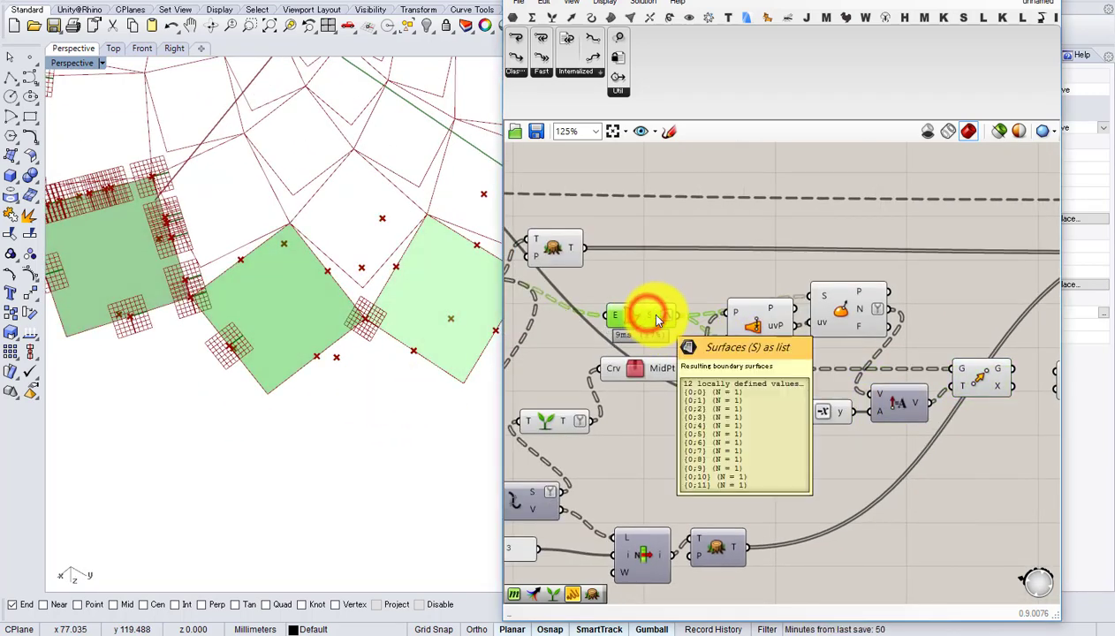
right_click(656, 320)
click(646, 289)
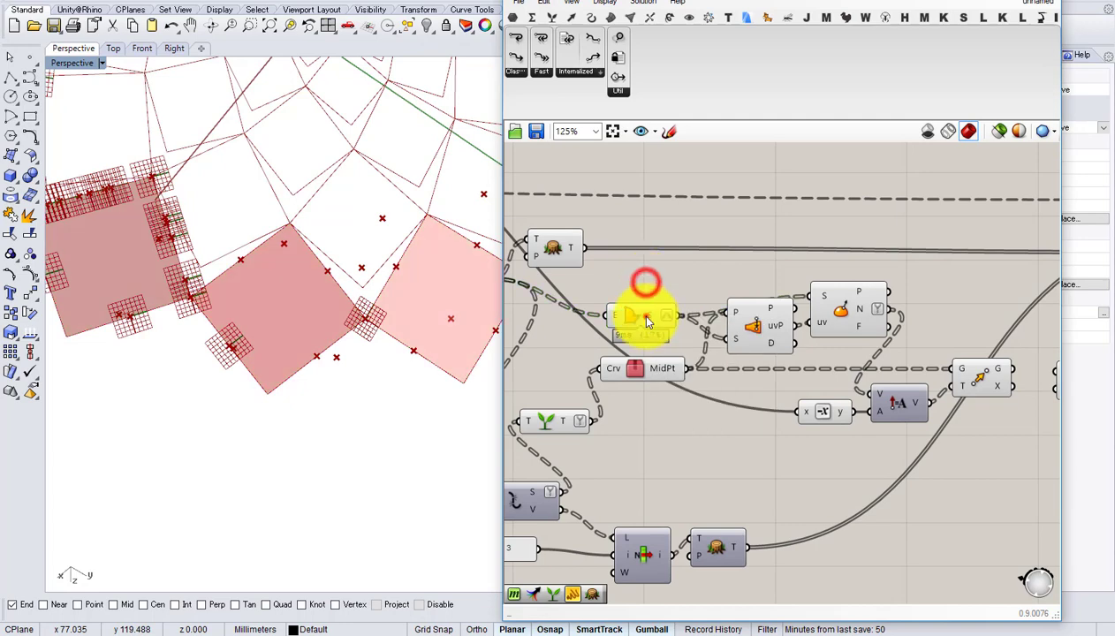
click(646, 320)
click(762, 330)
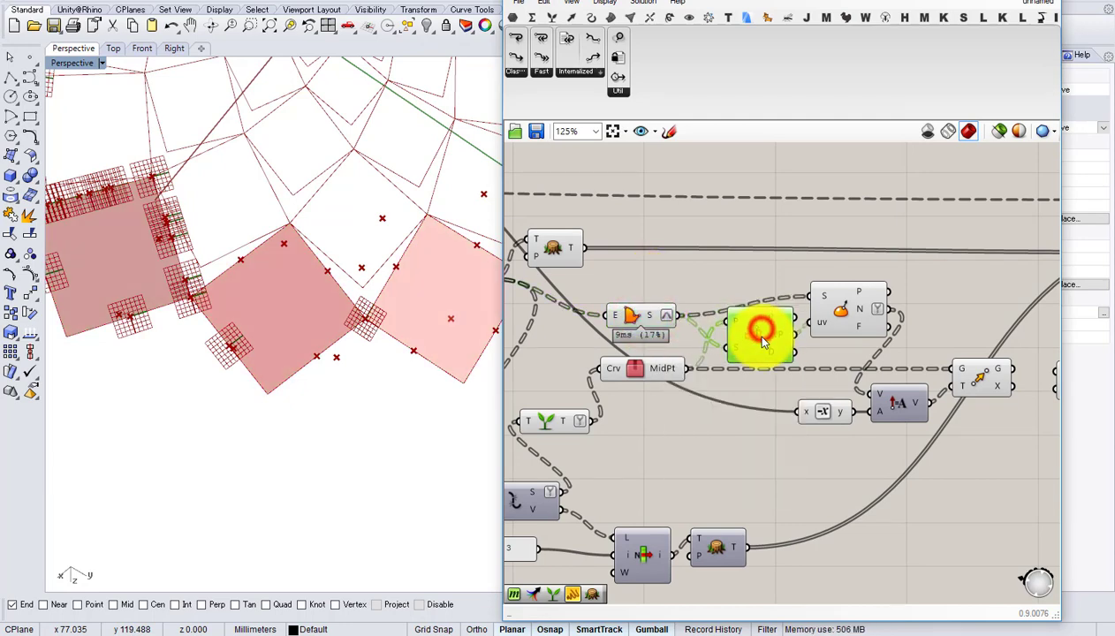
drag(765, 328, 758, 340)
click(642, 369)
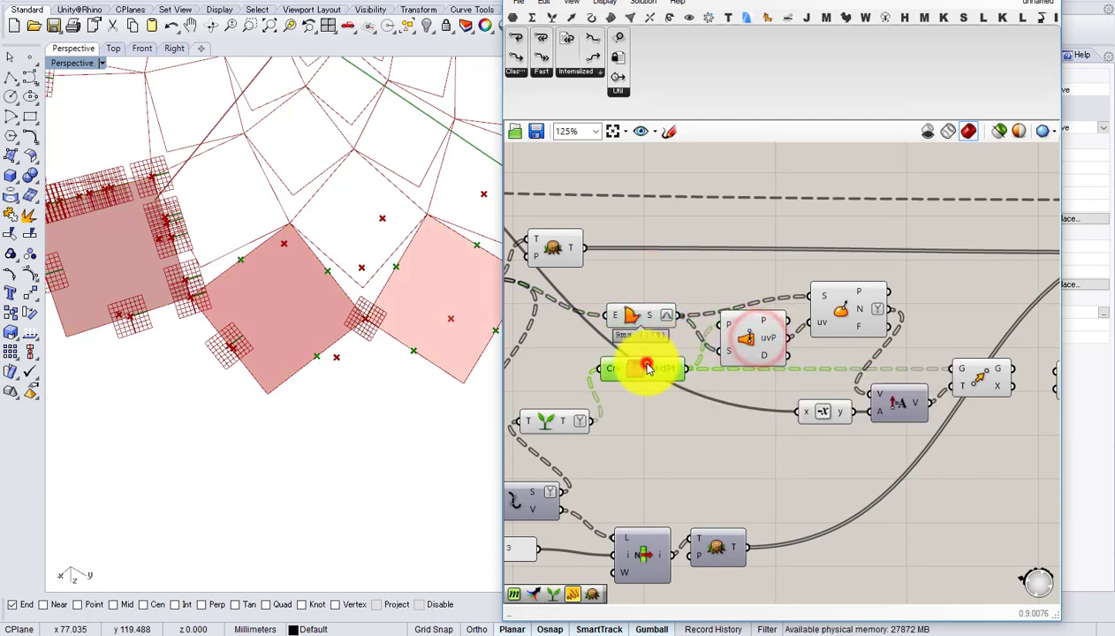
mouse_move(656, 369)
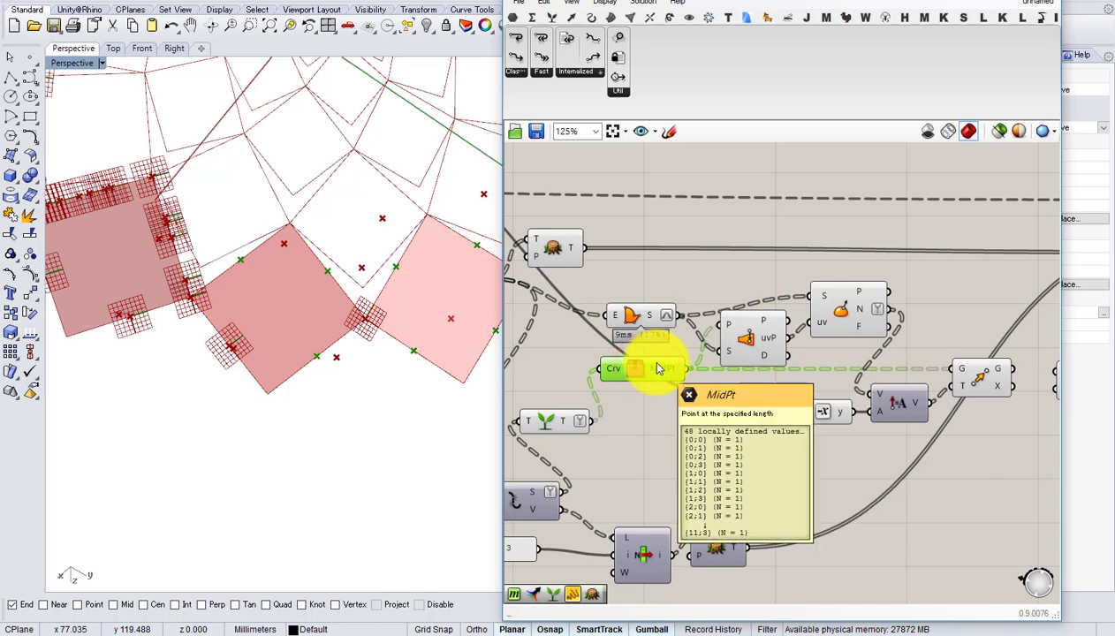
mouse_move(656, 318)
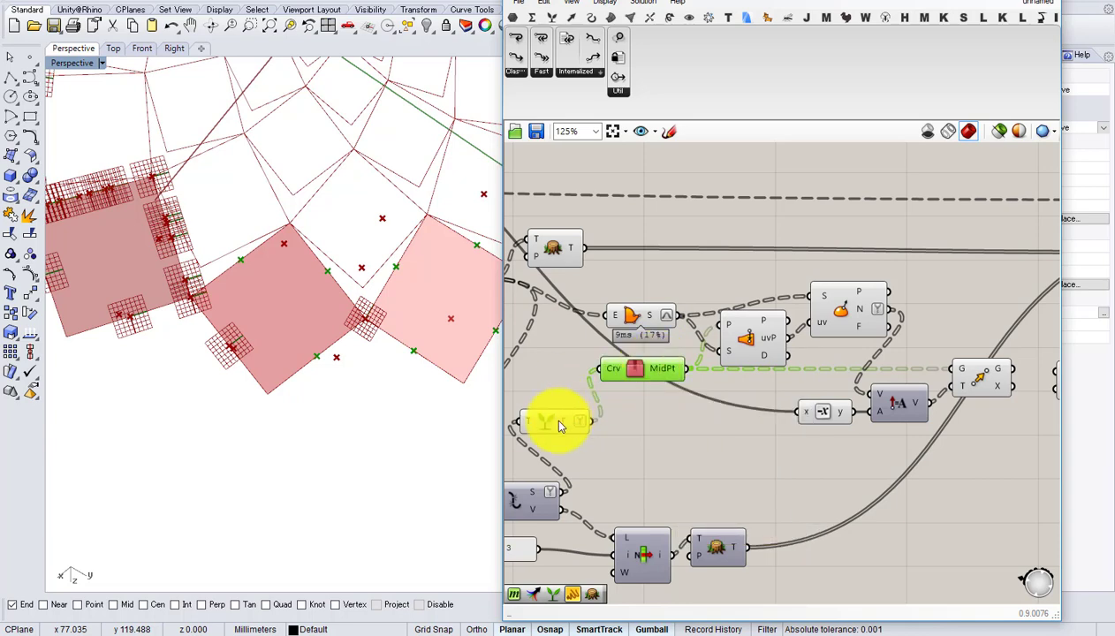
- Reconnect the Explode component's Segments output directly to the midpoint component and delete the Graft Tree component
right_drag(552, 423, 634, 399)
drag(658, 399, 667, 383)
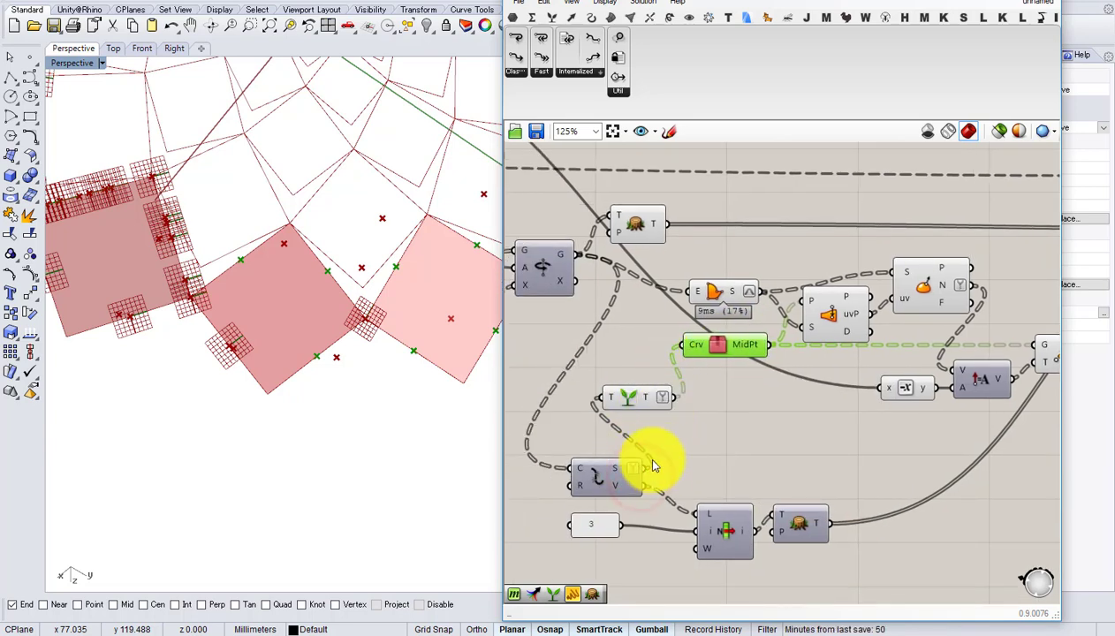
drag(635, 467, 669, 343)
drag(630, 405, 688, 421)
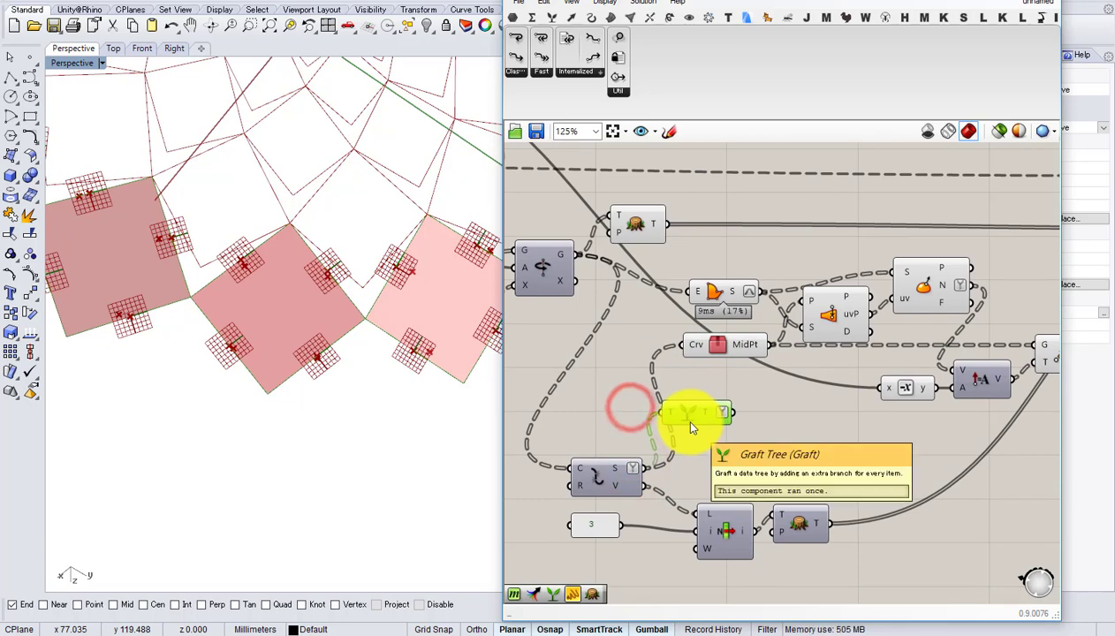
key(Delete)
- Rearrange the midpoint, Boundary Surfaces and Surface Closest Point components into a cleaner layout
drag(731, 345, 712, 355)
drag(722, 299, 698, 292)
drag(710, 386, 709, 378)
scroll(816, 332, up, 1)
right_drag(815, 332, 693, 336)
drag(718, 334, 710, 336)
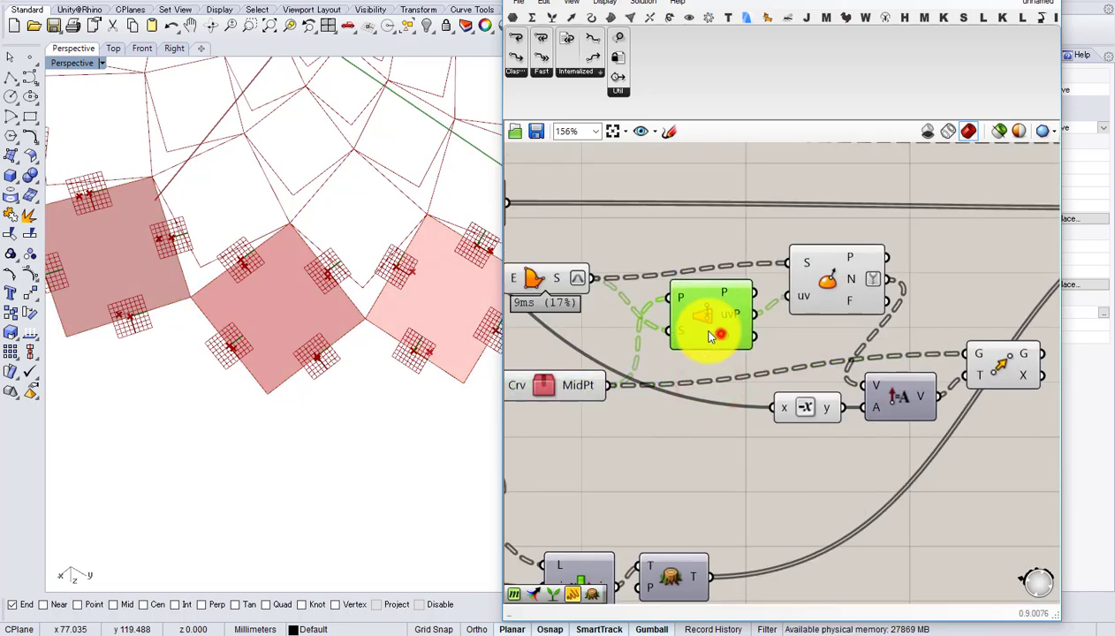
- Examine the data tree structure of the Surface Closest Point component's UV Point output
mouse_move(725, 320)
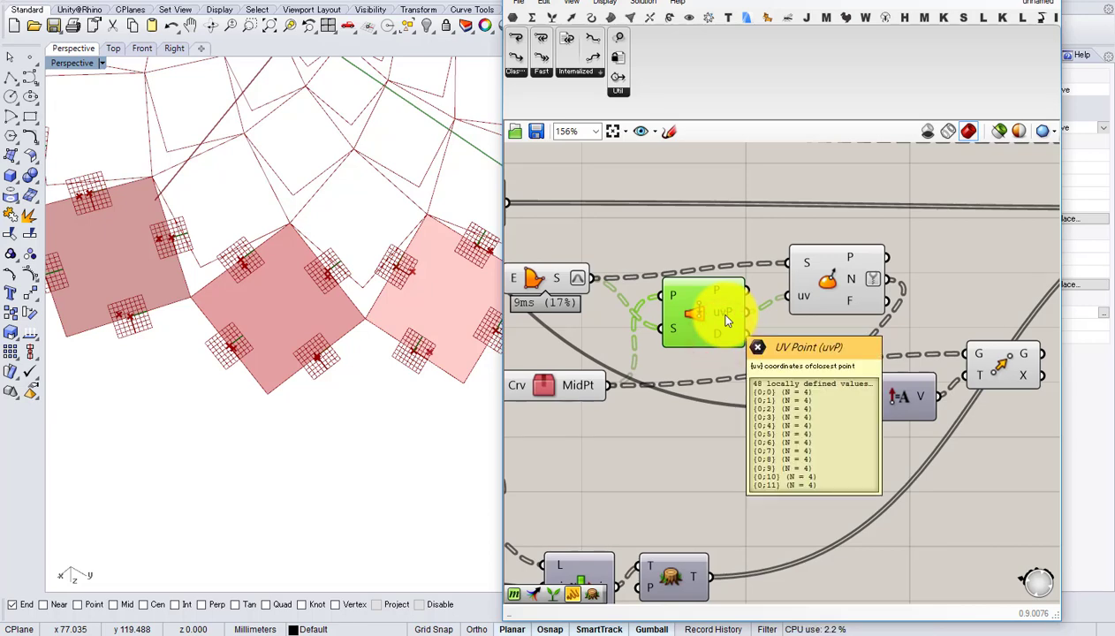
right_drag(813, 325, 692, 320)
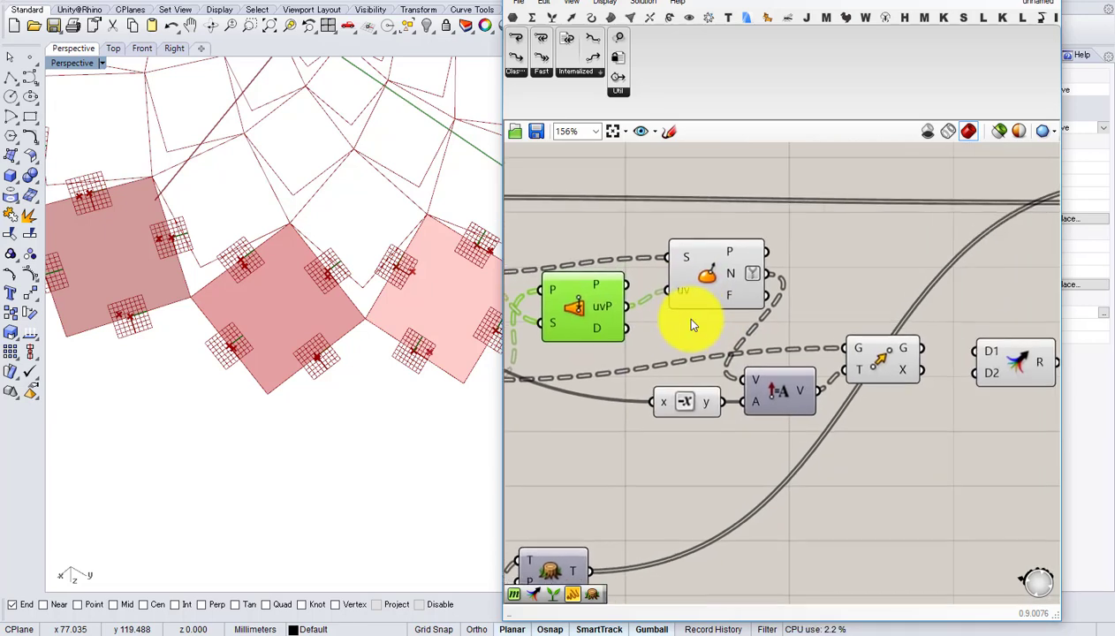
scroll(693, 321, down, 1)
scroll(689, 332, up, 2)
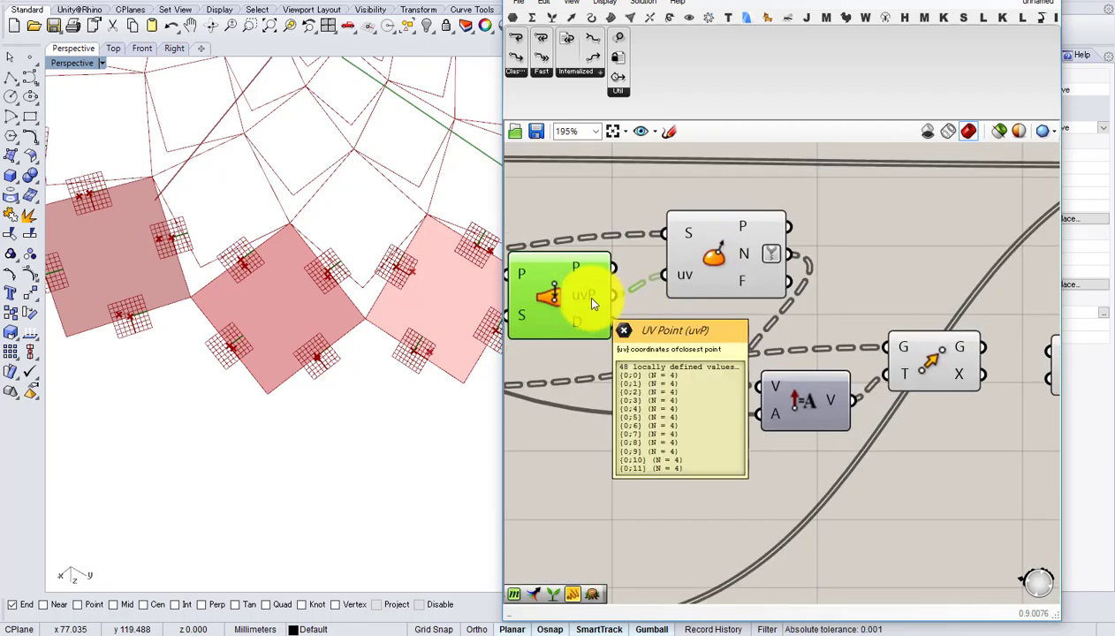
scroll(625, 324, down, 1)
- Check the Move component's points in the viewport and the branch structure of the MidPt output
drag(873, 365, 873, 379)
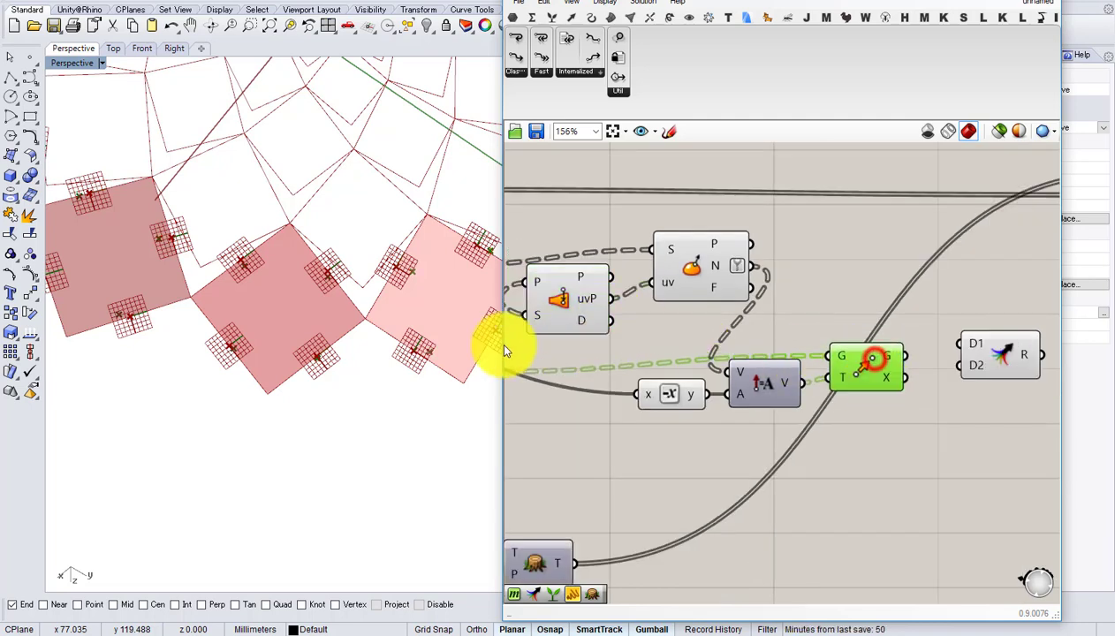
right_drag(299, 336, 343, 287)
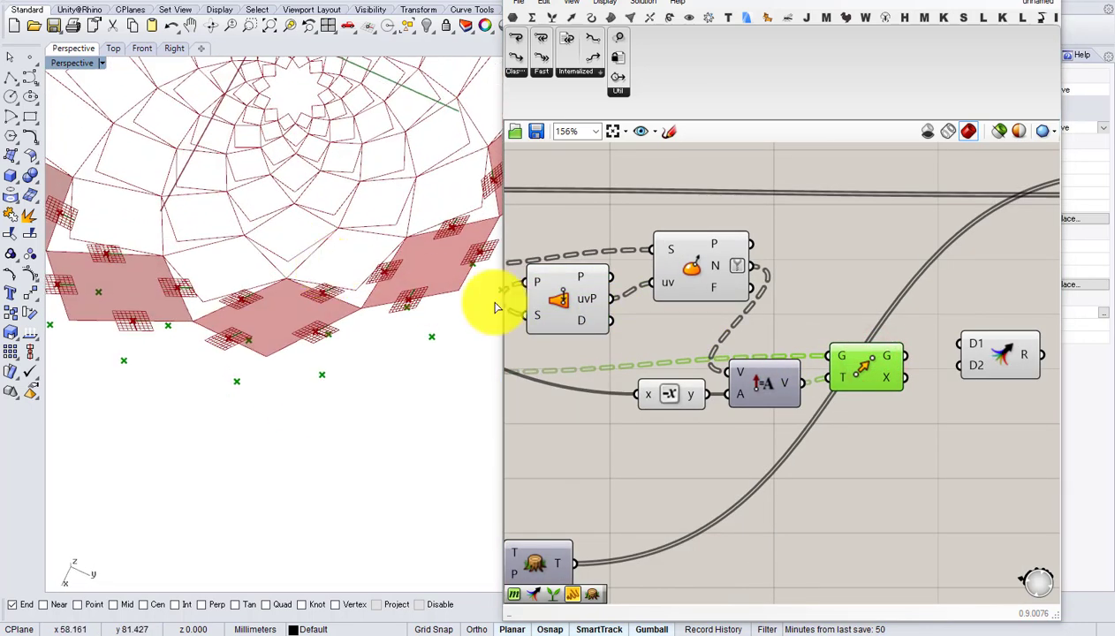
right_drag(742, 326, 698, 405)
scroll(659, 408, up, 1)
mouse_move(650, 404)
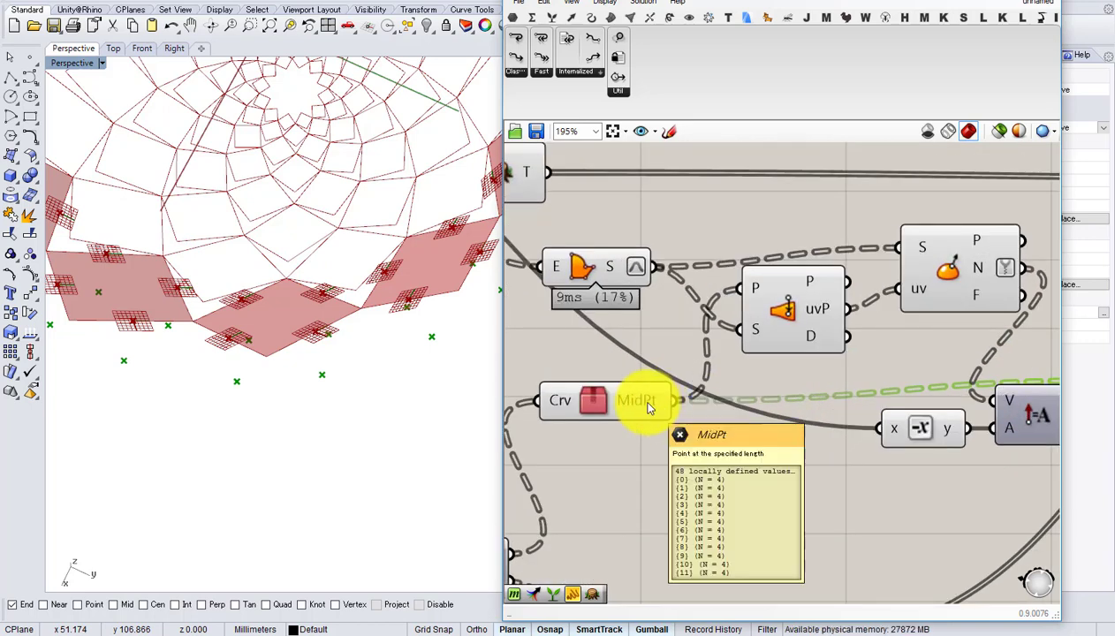
scroll(650, 404, down, 3)
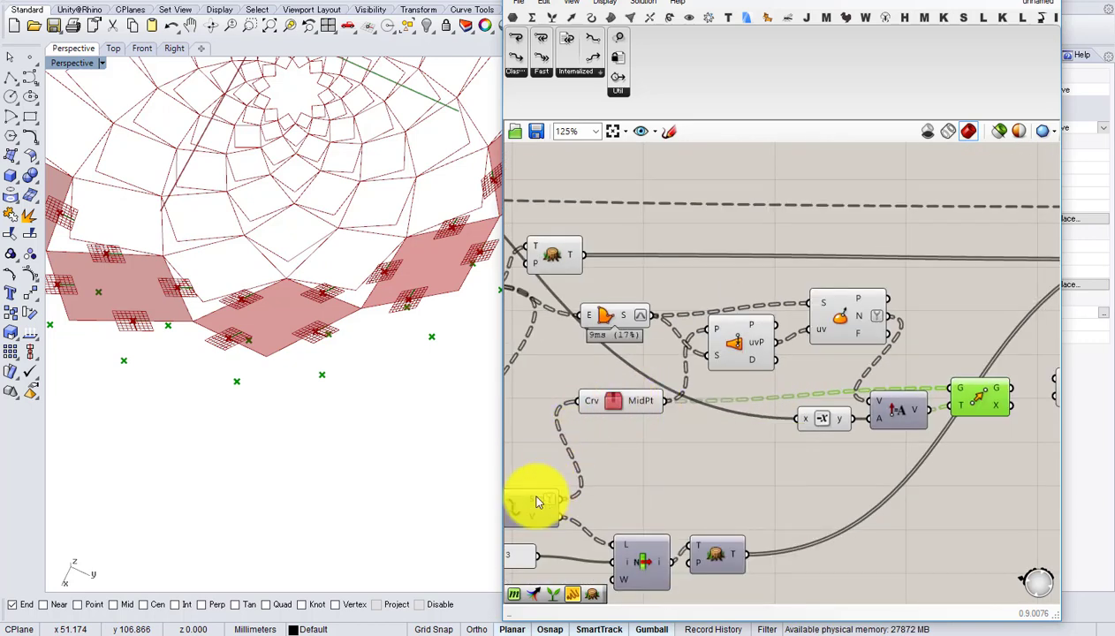
mouse_move(538, 502)
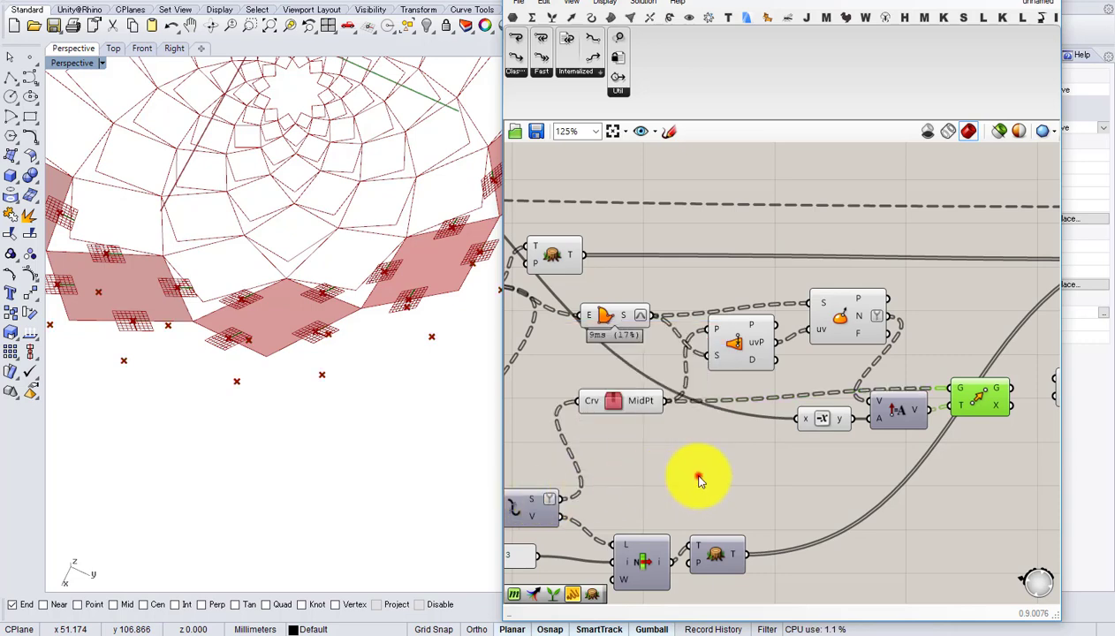
- Add a Graft Tree component below the midpoint component and feed it the Explode component's Segments output
double_click(701, 471)
text(gra)
click(659, 462)
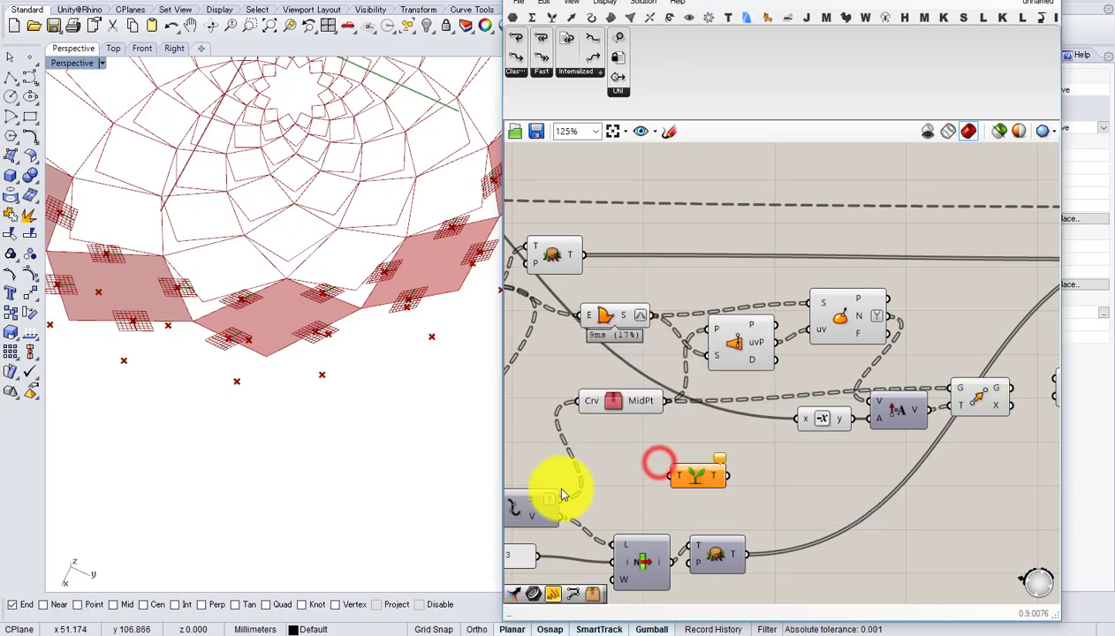
right_drag(811, 474, 697, 485)
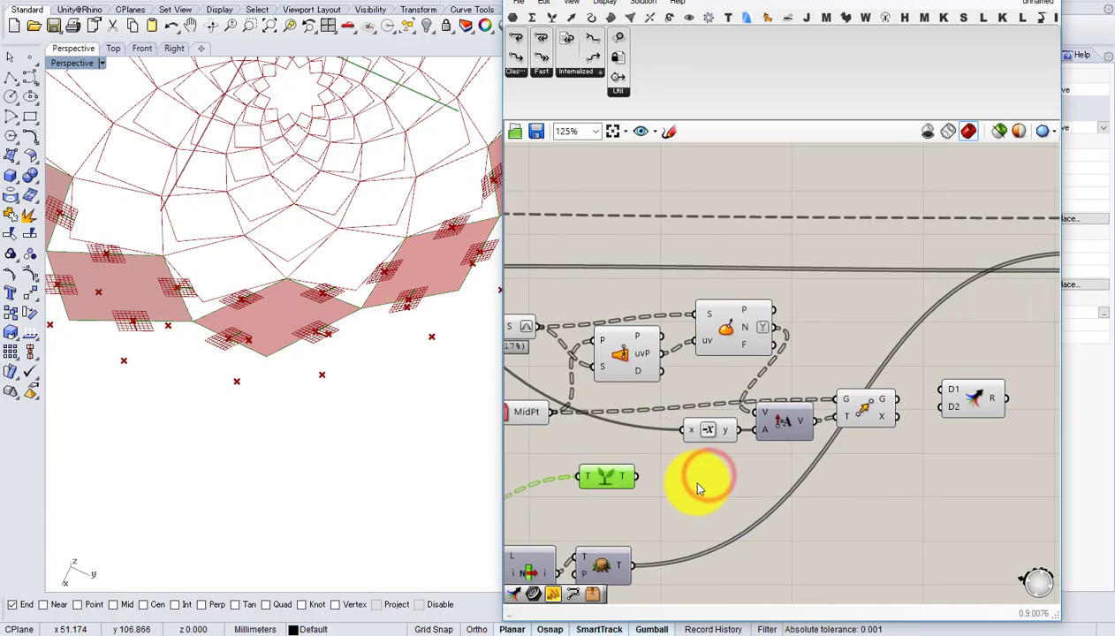
- Add an End Points component fed by the new Graft Tree and connect its Start output to the Merge component's D1 input
double_click(697, 484)
text(en)
click(673, 469)
drag(634, 478, 701, 482)
right_drag(714, 482, 640, 489)
drag(640, 529, 546, 483)
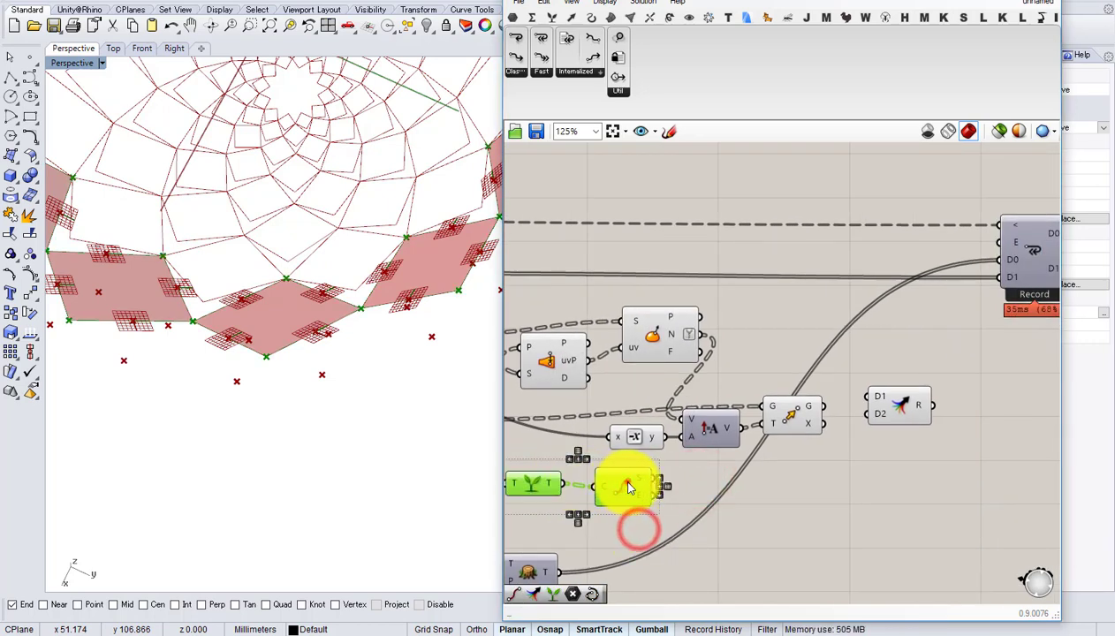
drag(625, 485, 956, 412)
click(845, 480)
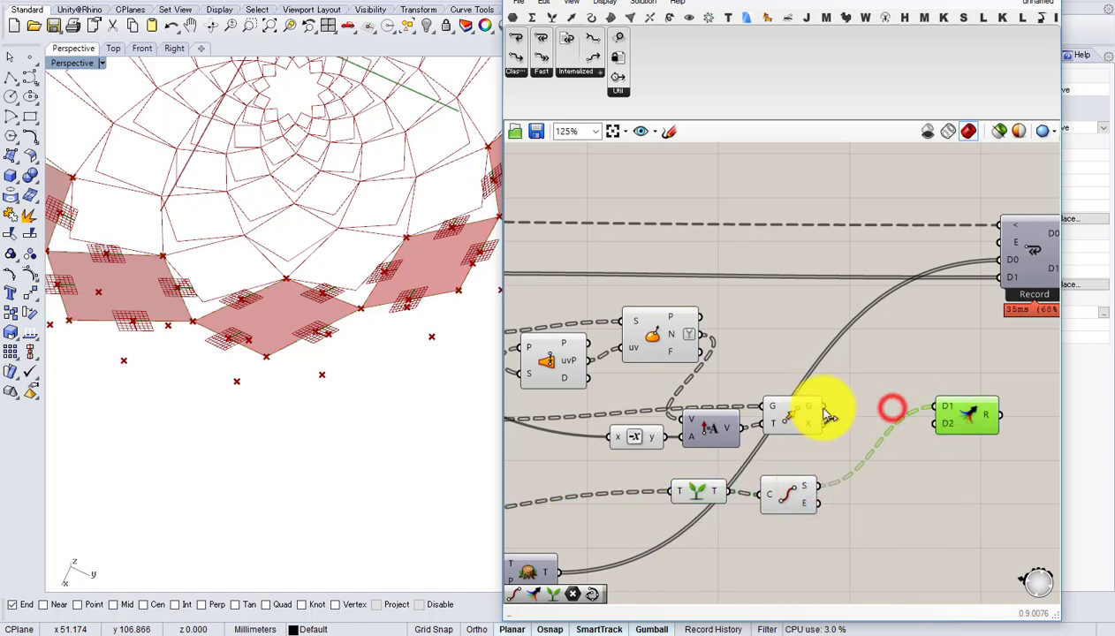
- Simplify the Move component's Geometry output and connect it to a new Graft Tree component placed before Merge
right_click(823, 413)
click(840, 505)
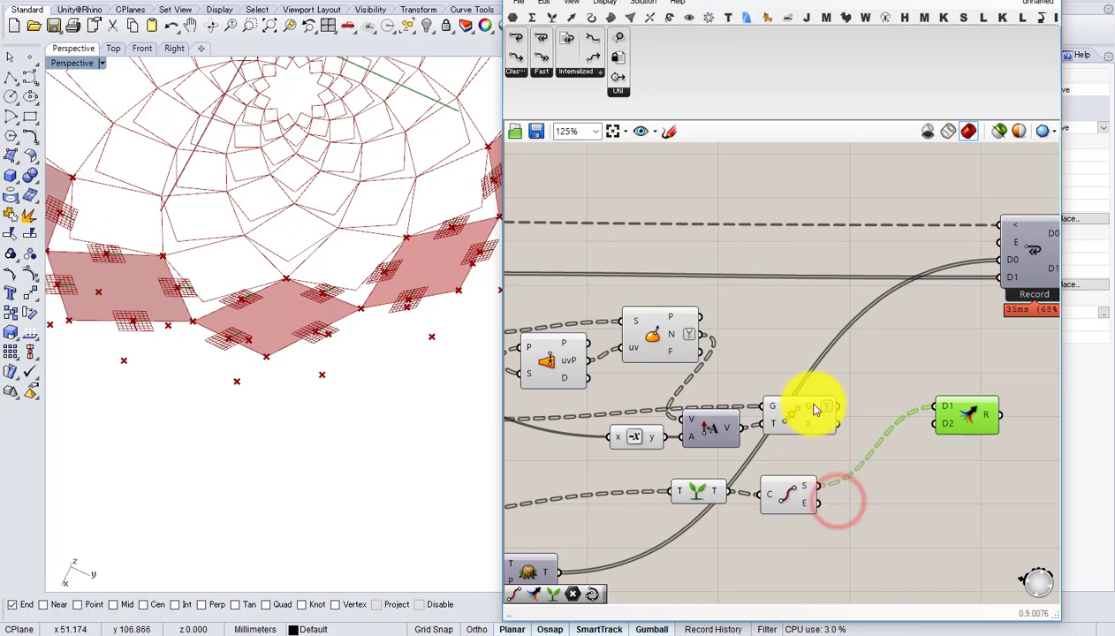
right_drag(877, 404, 772, 398)
double_click(781, 388)
text(gra)
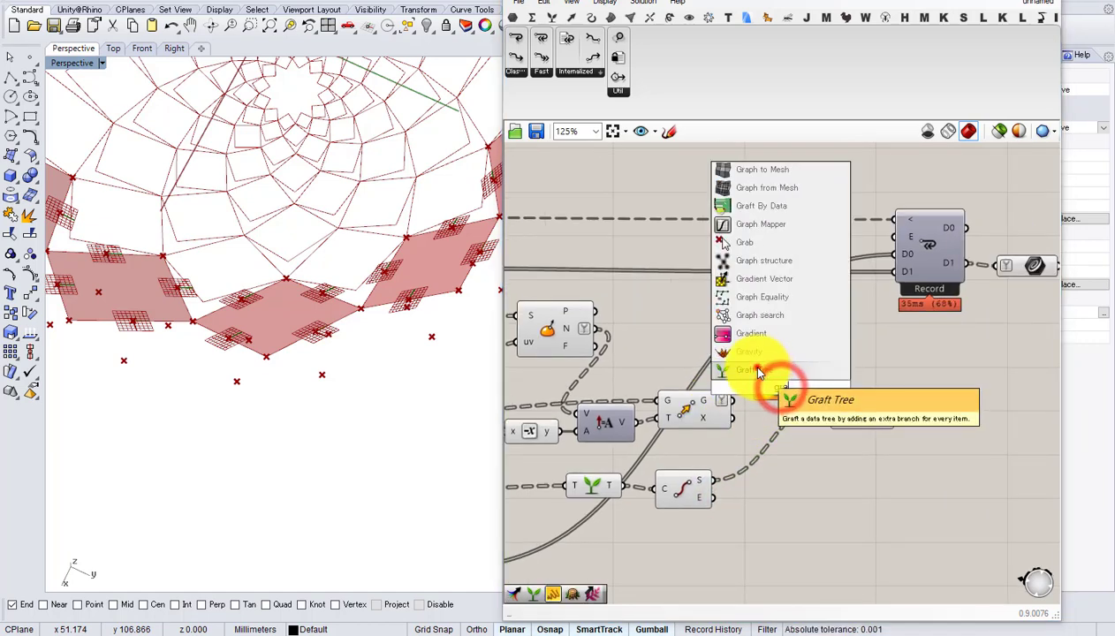
click(757, 371)
drag(729, 399, 795, 403)
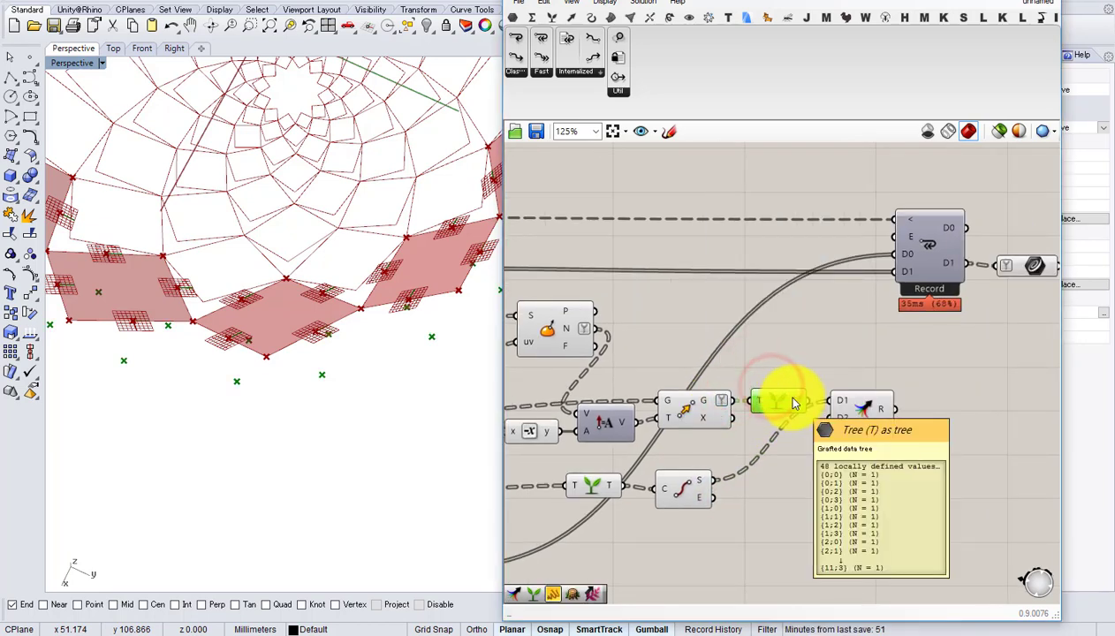
- Simplify the new Graft Tree's output and connect it to Merge's D2 input, with the End Points' End output in D3
right_click(798, 404)
click(822, 496)
drag(889, 406, 930, 408)
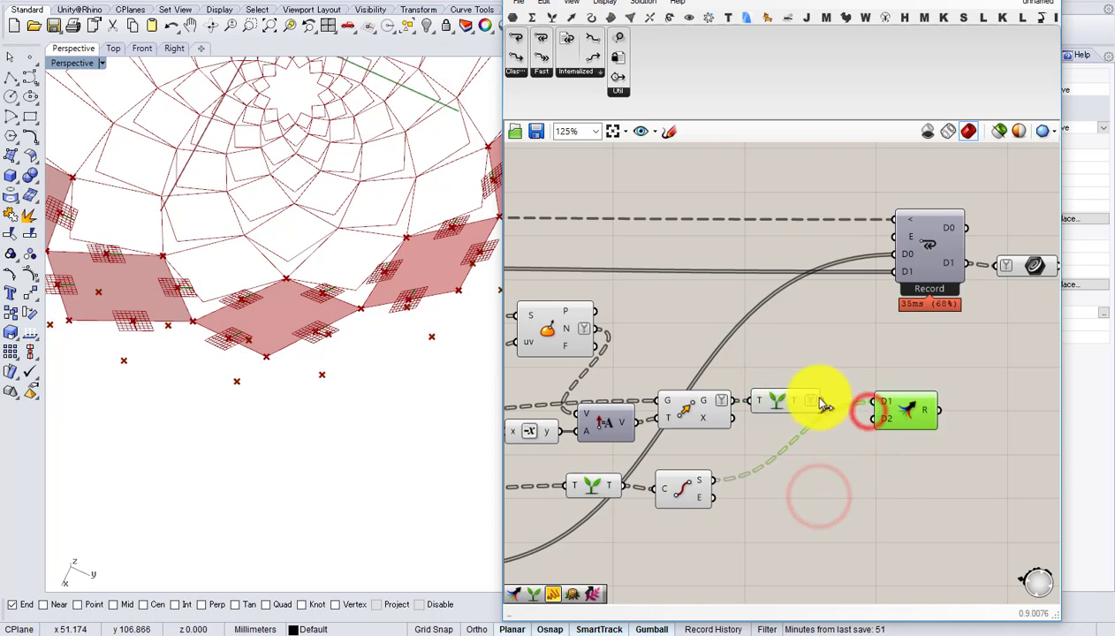
drag(704, 499, 871, 443)
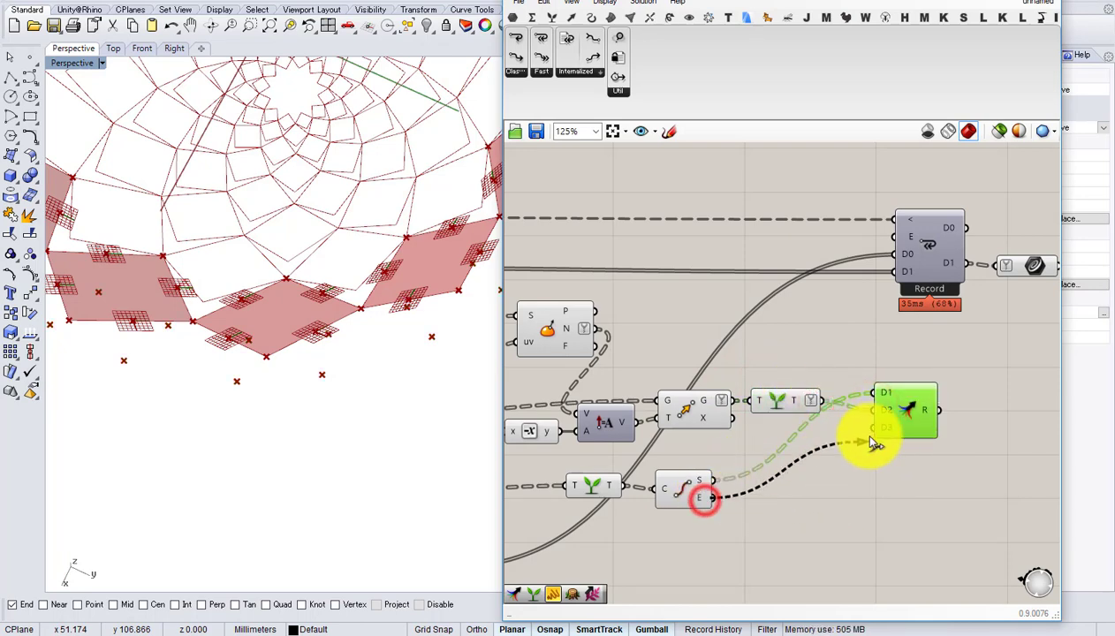
- Add a Nurbs Curve component after Merge and connect the merged points to its Vertices input
right_drag(907, 418, 707, 421)
scroll(707, 418, down, 2)
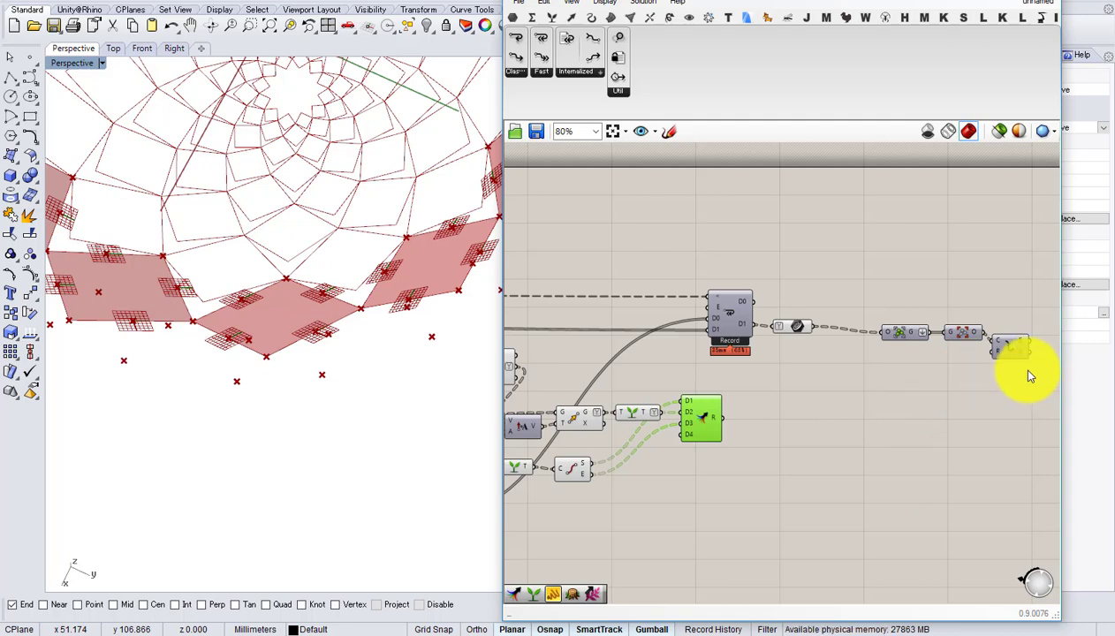
drag(1029, 373, 846, 301)
scroll(757, 413, up, 3)
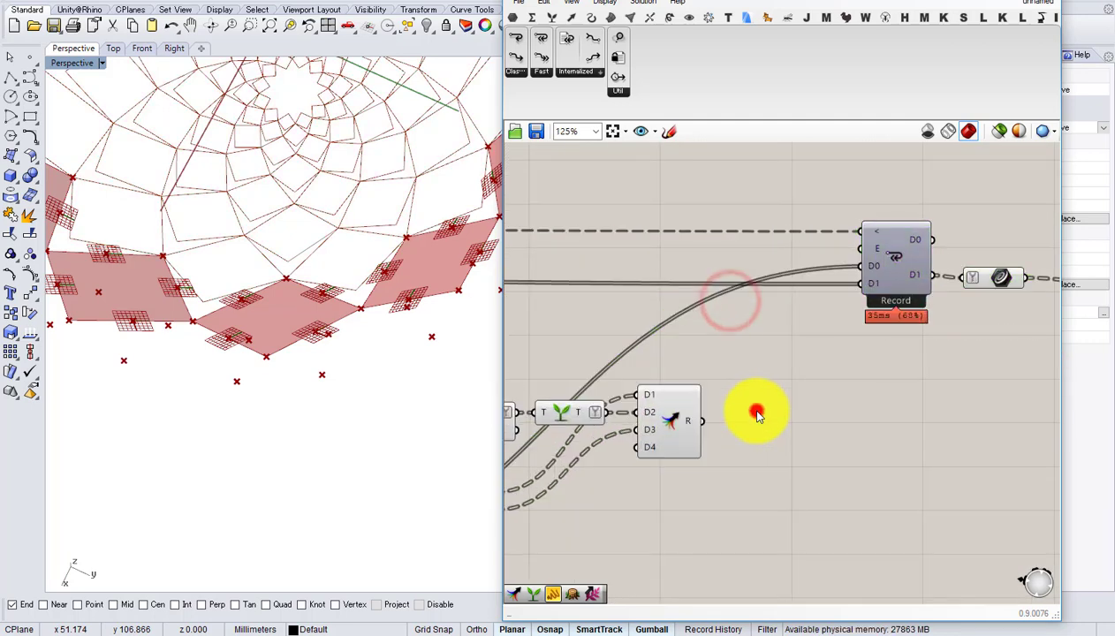
double_click(757, 413)
text(nurbs)
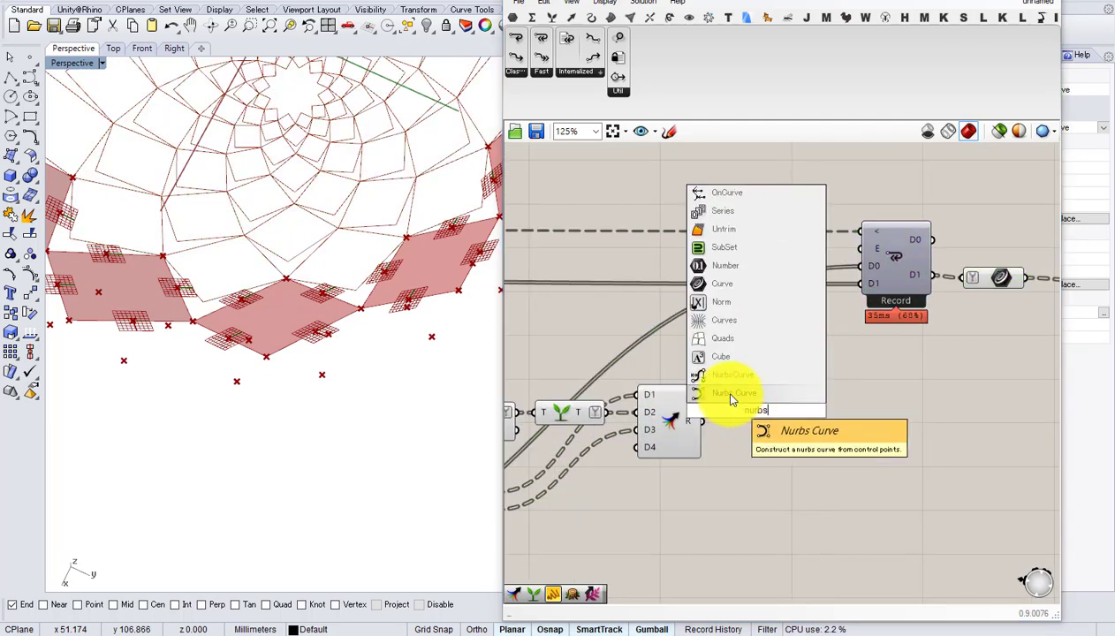
click(722, 400)
drag(724, 399, 732, 397)
click(750, 405)
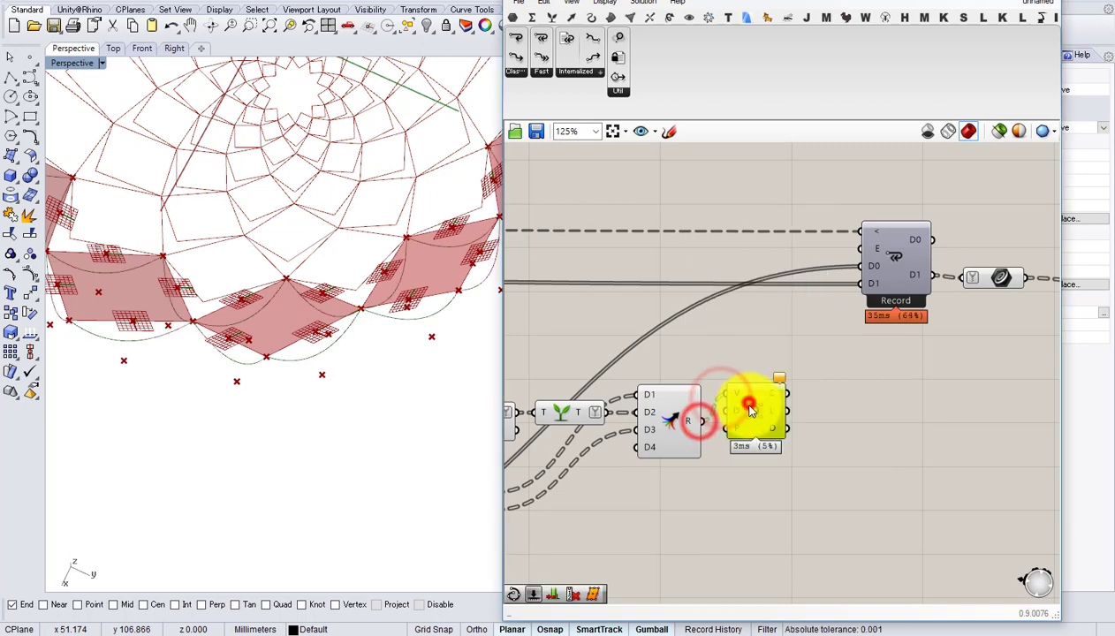
- Turn off the viewport preview of the components from Evaluate Surface through Merge, including Move, both Graft Trees and End Points
right_drag(344, 411, 350, 384)
scroll(350, 384, up, 2)
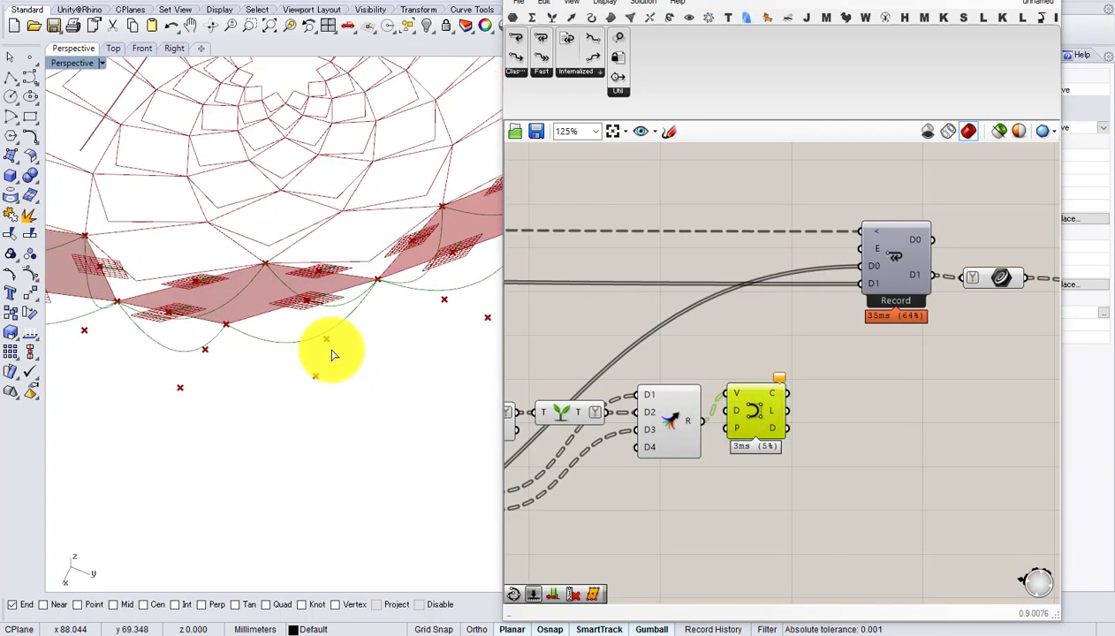
scroll(751, 393, down, 3)
scroll(844, 430, up, 2)
drag(841, 476, 529, 321)
middle_click(576, 365)
click(619, 322)
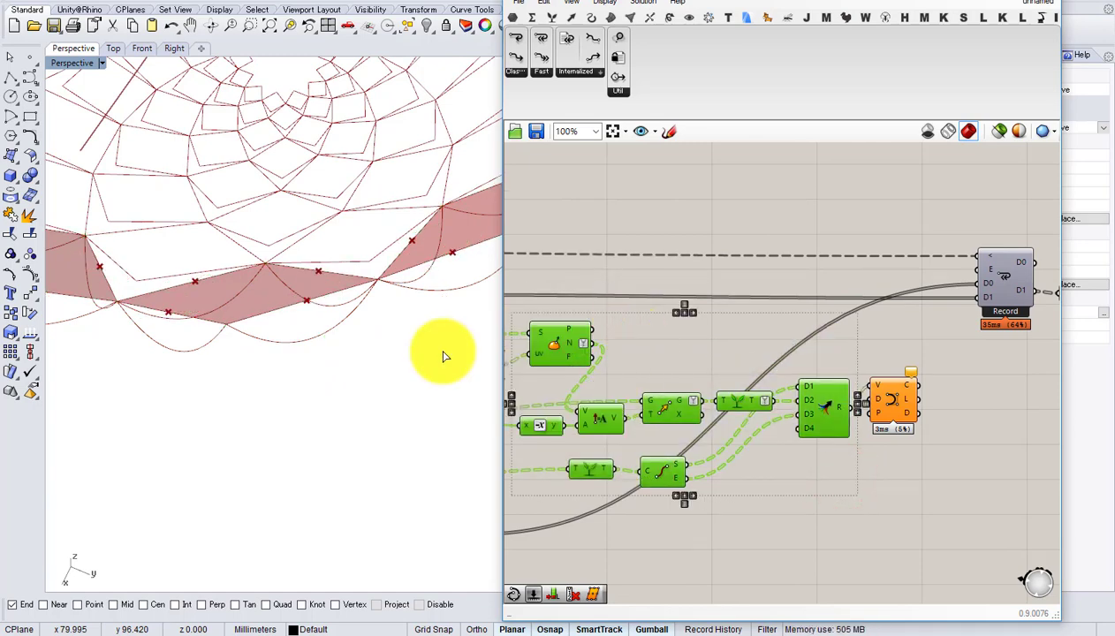
right_drag(387, 363, 356, 371)
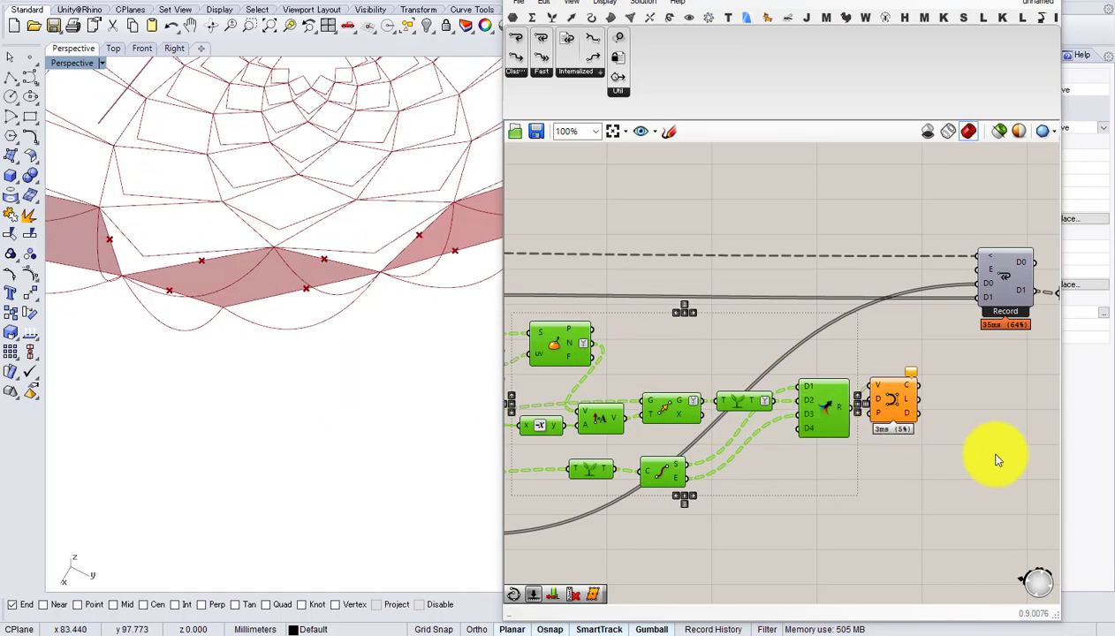
- Set a new integer for the Nurbs Curve component's Degree input that suits its three control points
right_drag(925, 460, 777, 472)
scroll(753, 424, up, 2)
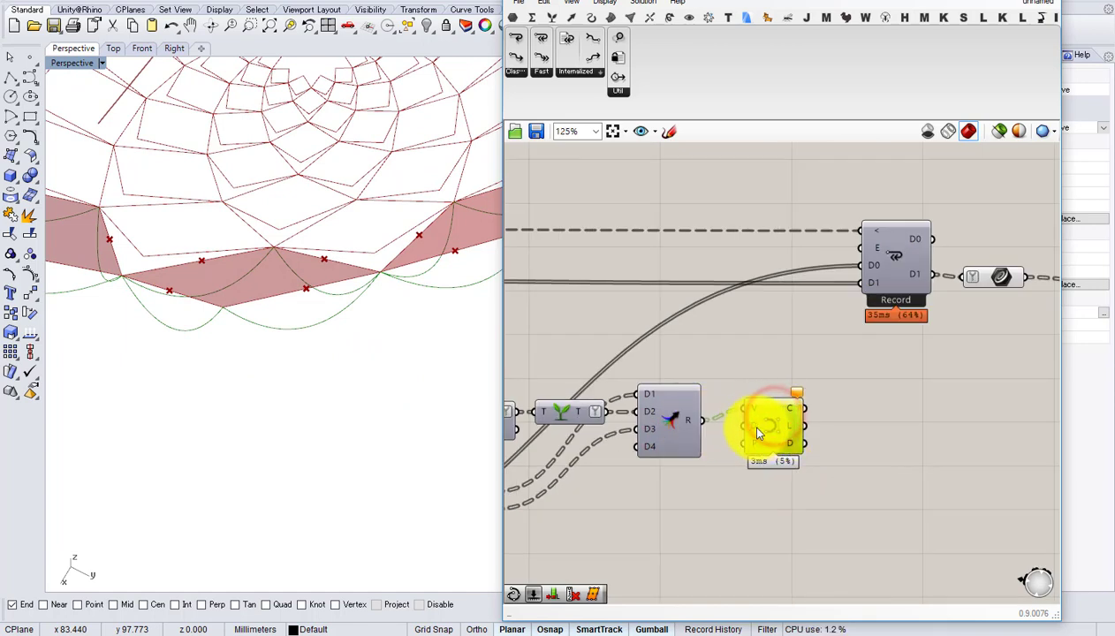
right_click(758, 433)
click(796, 530)
click(950, 534)
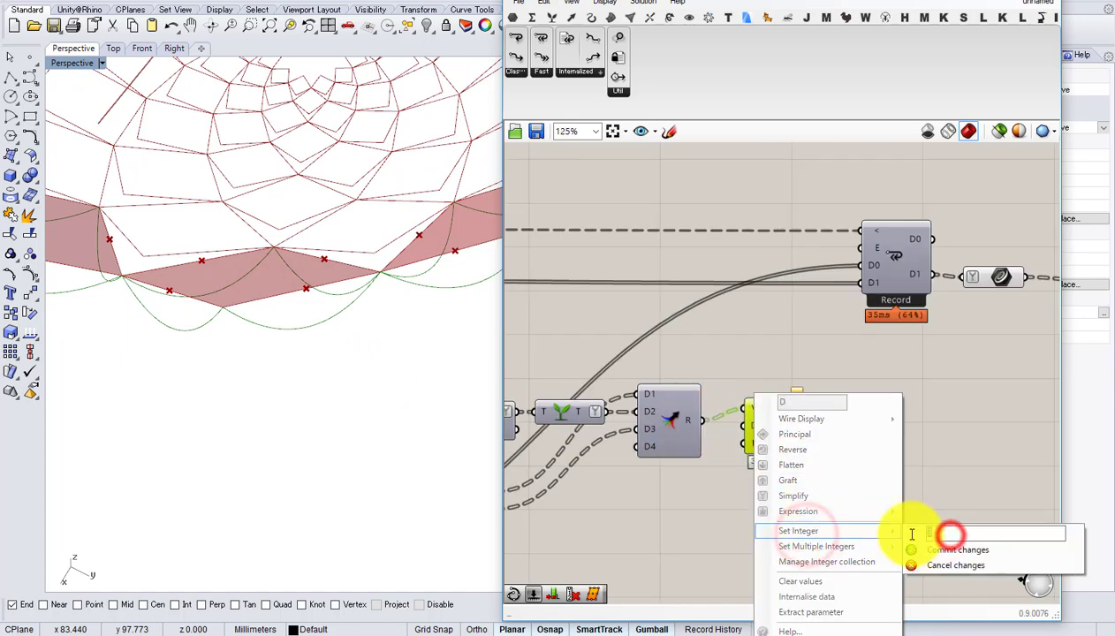
click(935, 552)
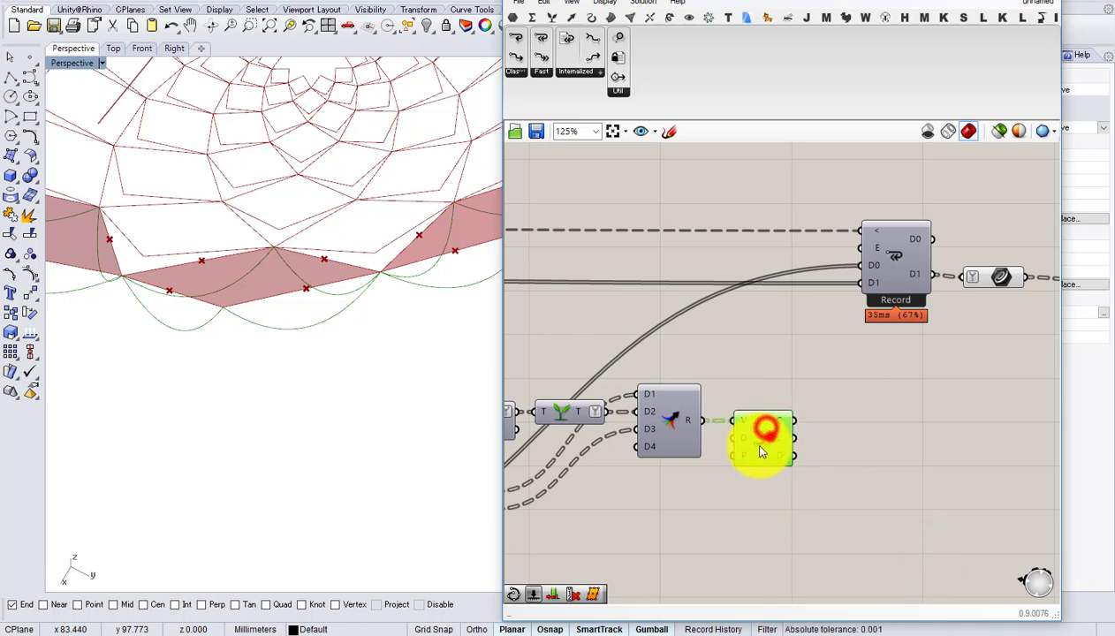
- Add a Network Surface component and place it beyond the Nurbs Curve component with space in between
double_click(848, 451)
text(network)
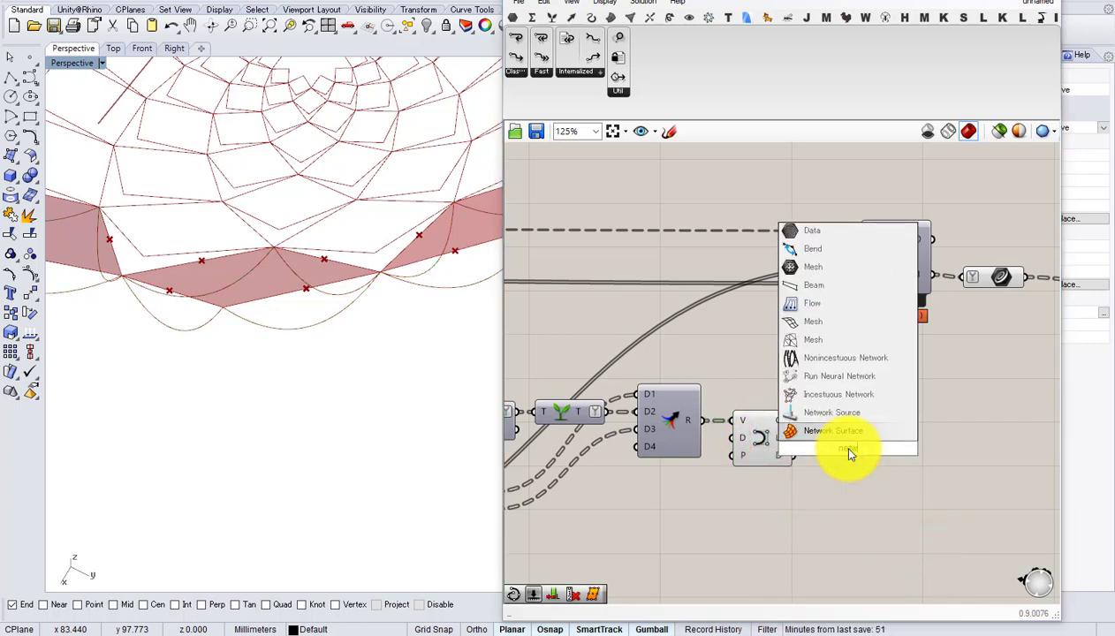
click(838, 395)
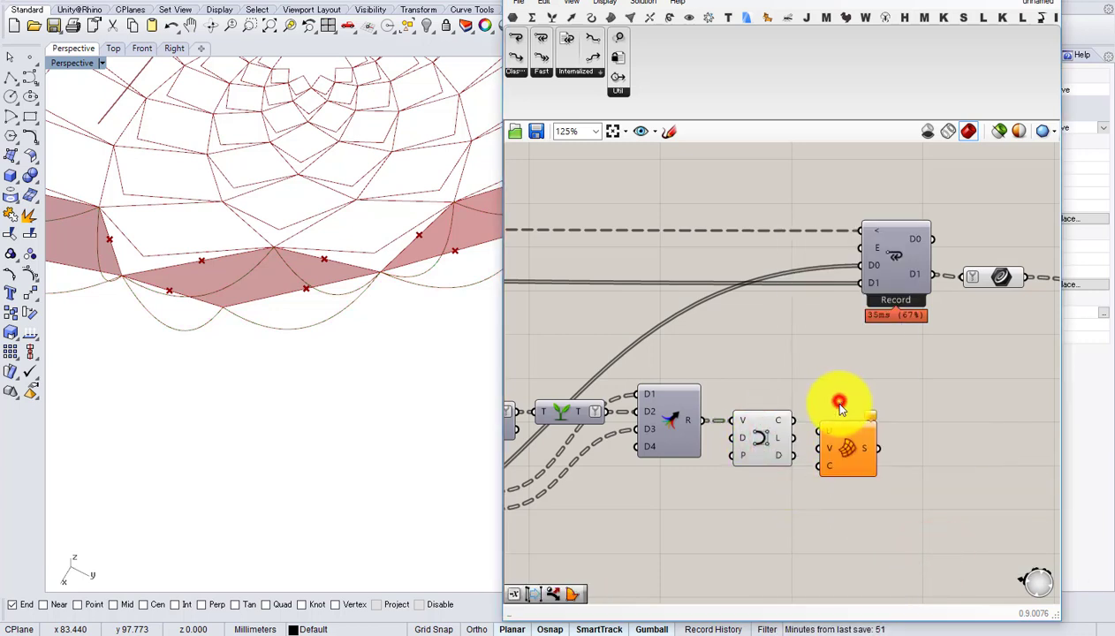
drag(844, 433, 910, 488)
- Add a Shift Paths component and connect the Nurbs Curve's Curve output to its Data input
double_click(838, 415)
text(shif)
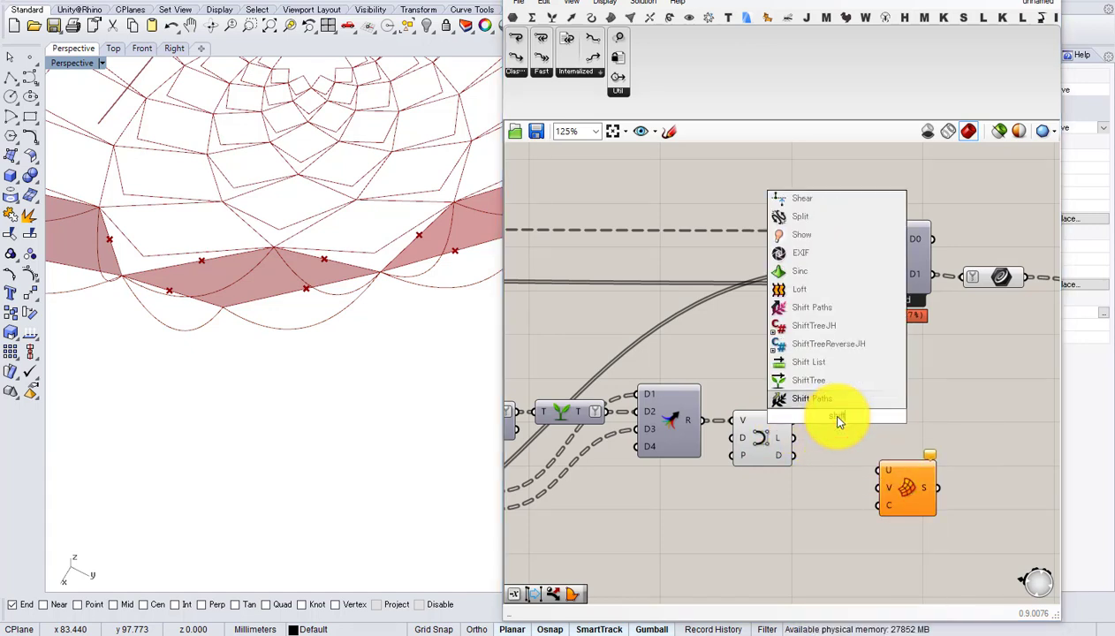
text(t)
click(820, 305)
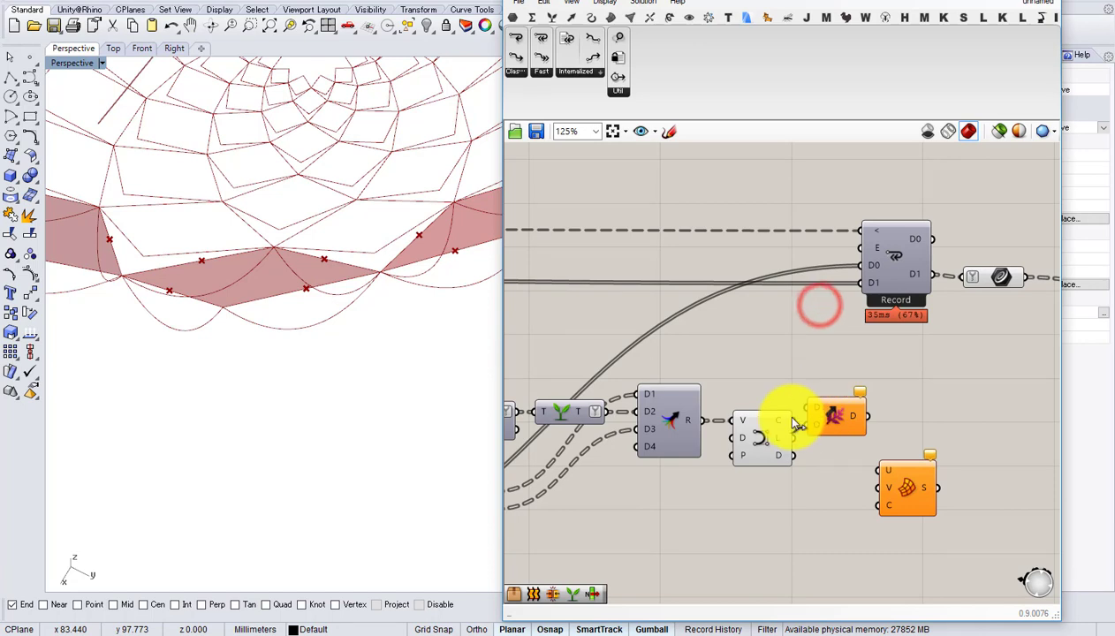
drag(828, 418, 829, 430)
- Turn off the Nurbs Curve component's preview and move Network Surface farther from Shift Paths
right_drag(816, 430, 695, 427)
middle_click(709, 429)
click(756, 390)
drag(742, 475, 805, 474)
- Add a Dispatch component and connect the Shift Paths output to its List input
click(758, 411)
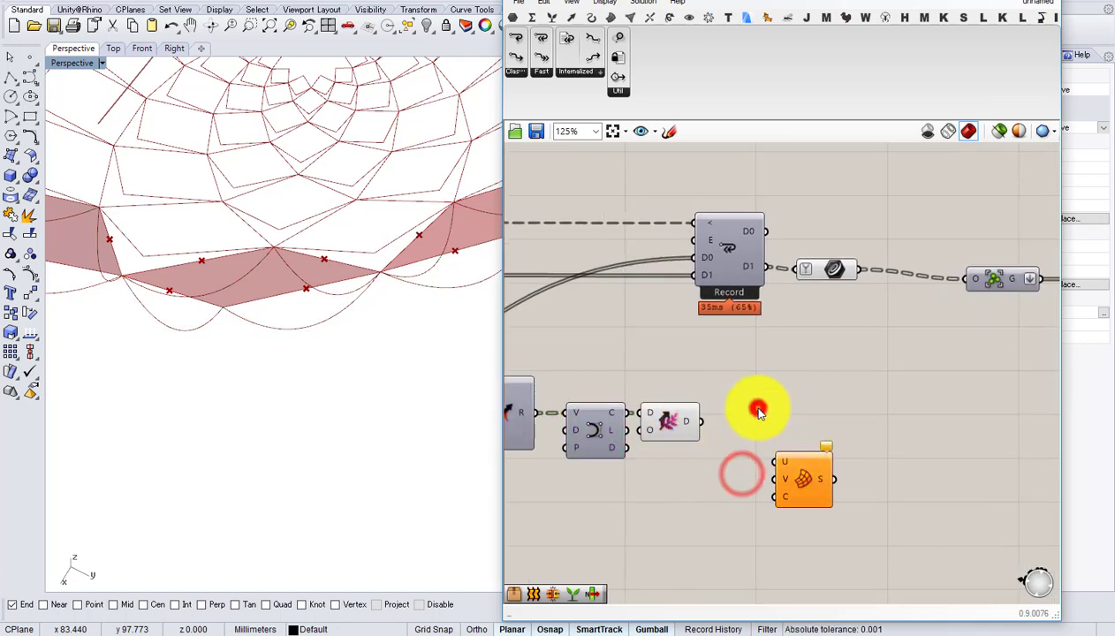
double_click(758, 411)
text(dispa)
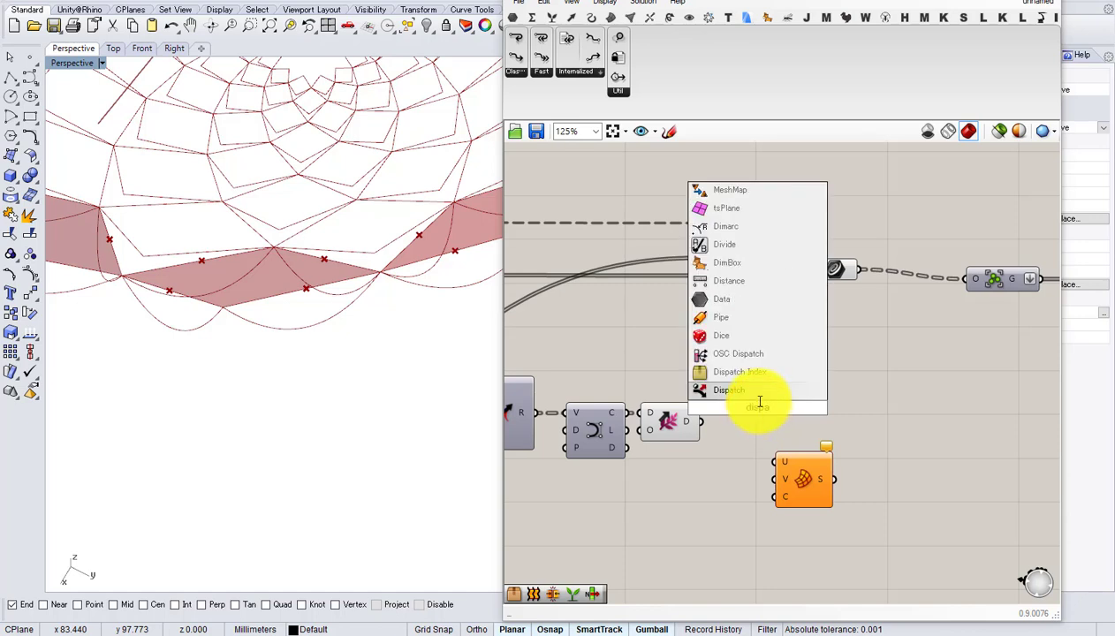
key(Return)
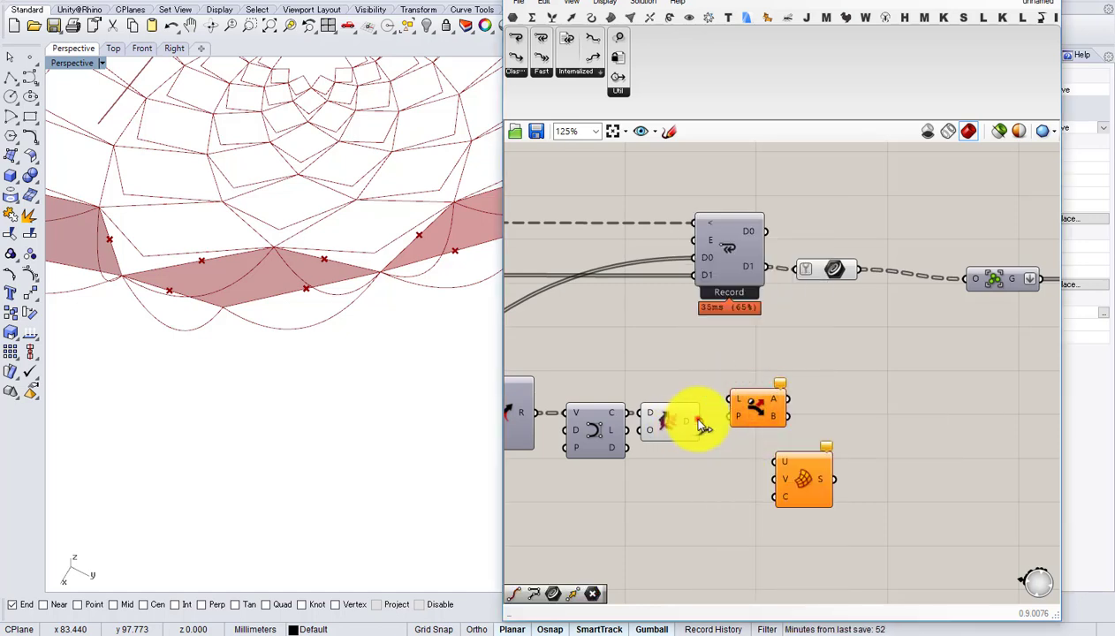
drag(698, 421, 768, 399)
- Align Network Surface beside Dispatch and connect Dispatch's A and B outputs to its U and V curve inputs
drag(796, 466, 840, 424)
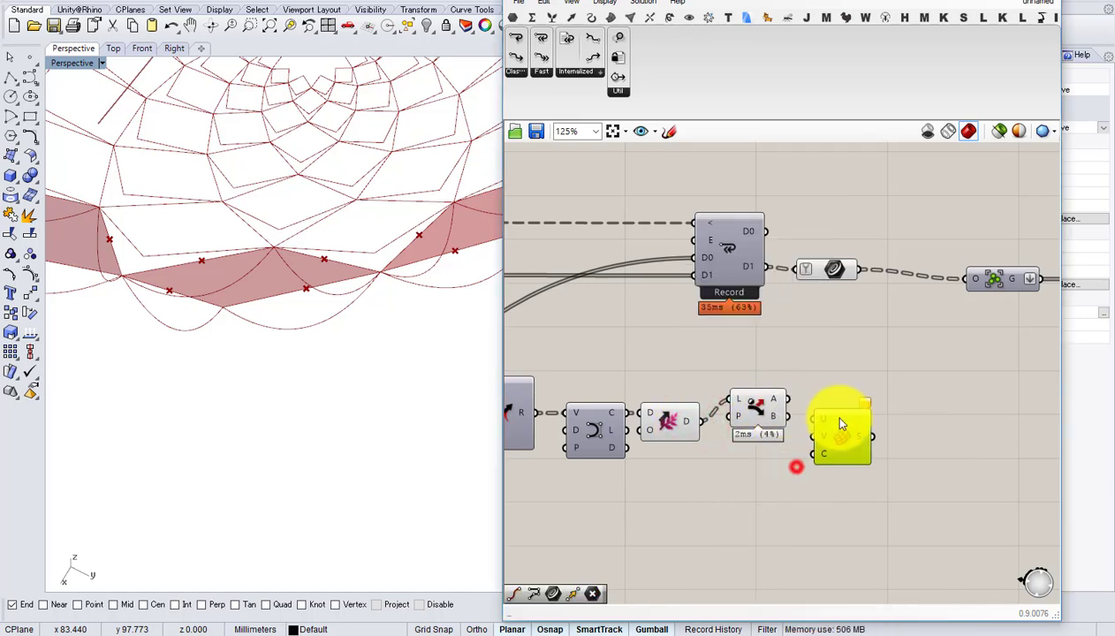
drag(788, 398, 840, 413)
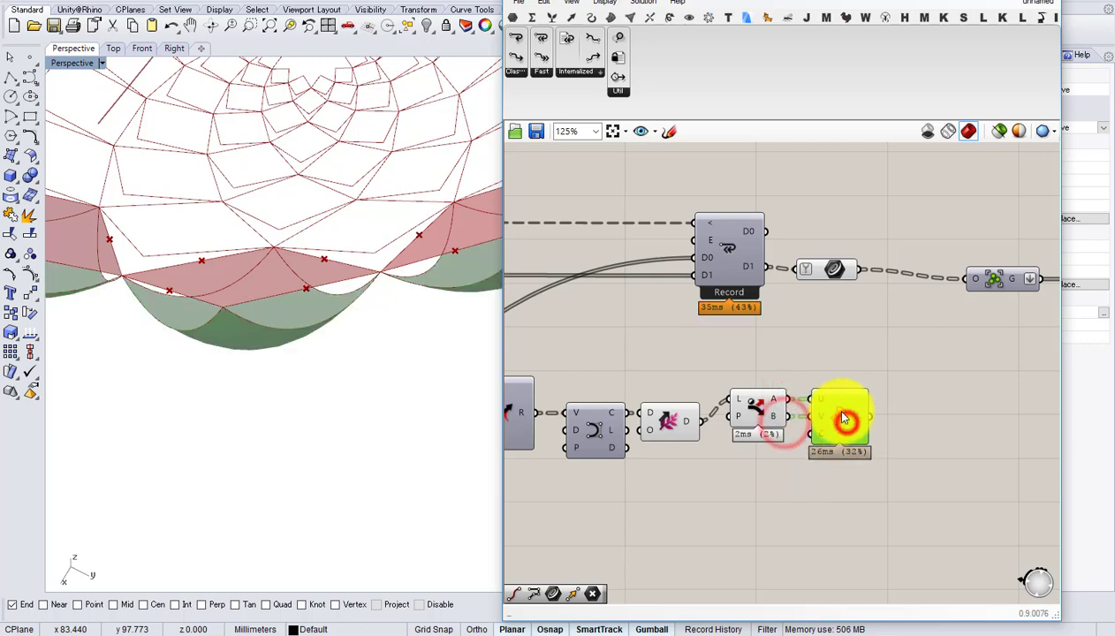
right_drag(841, 414, 828, 458)
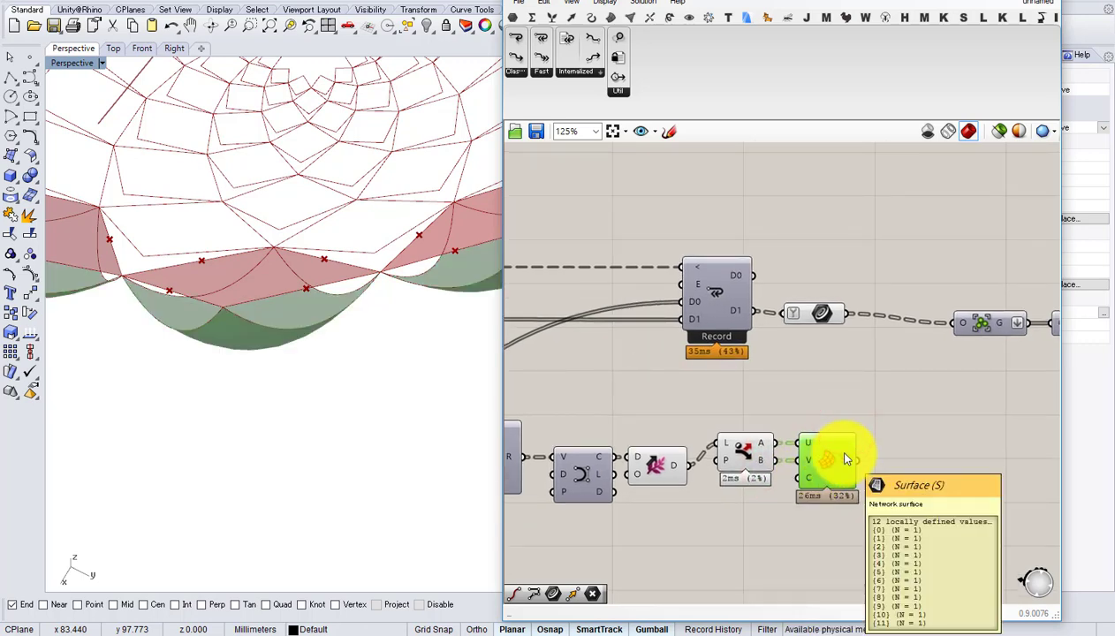
scroll(834, 457, down, 1)
scroll(834, 459, up, 2)
double_click(911, 461)
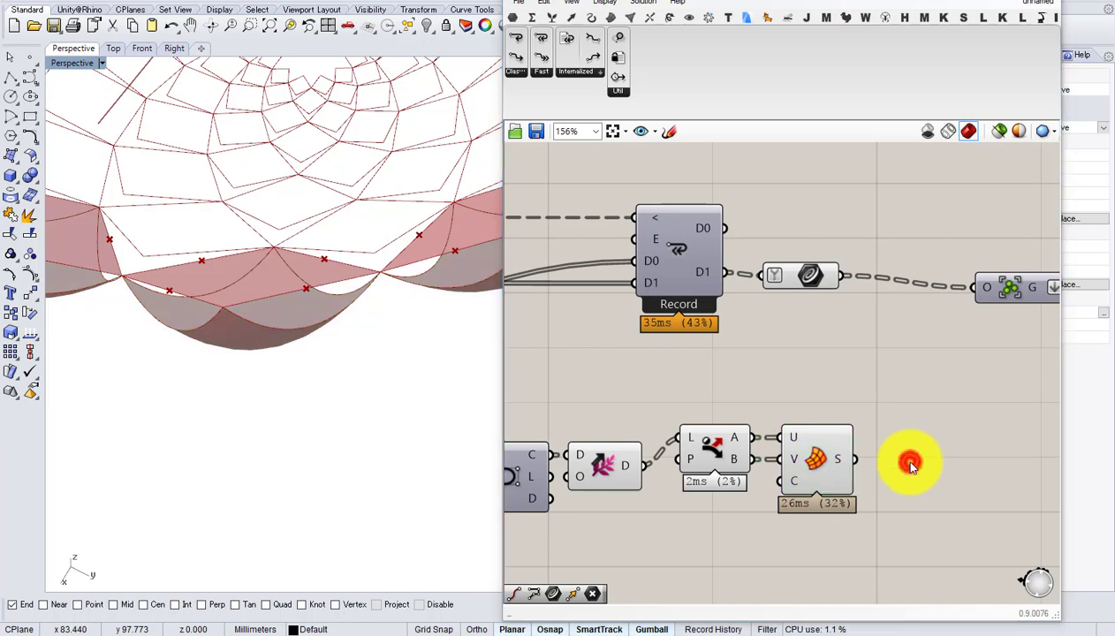
text(d)
click(911, 468)
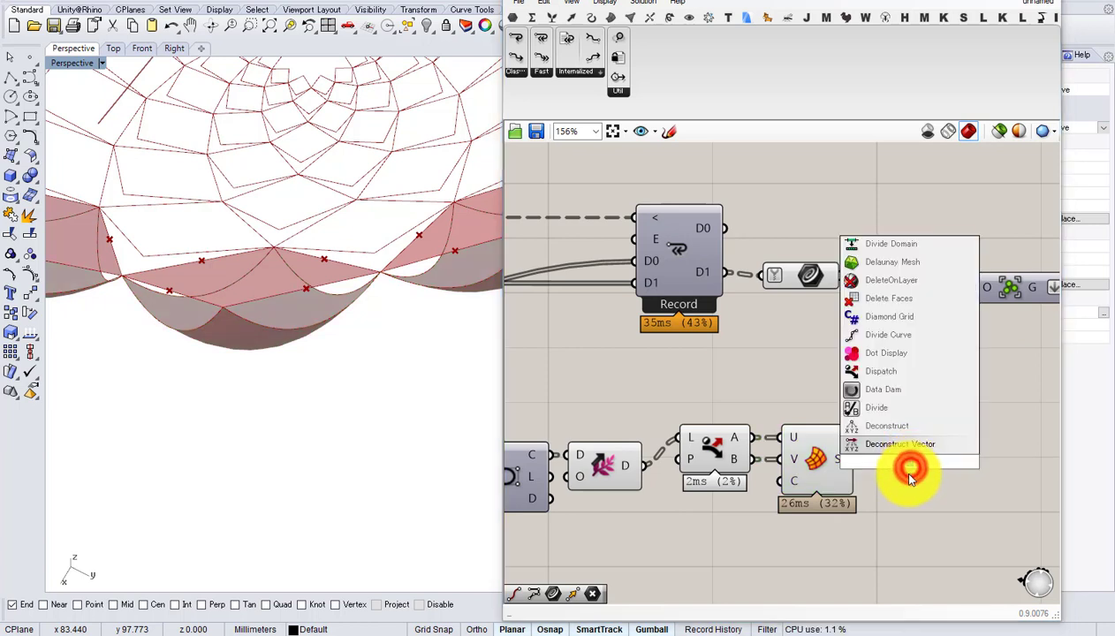
- Add a Flatten Tree component after Network Surface and connect the Surface output to its Tree input
double_click(907, 479)
text(fla)
click(893, 459)
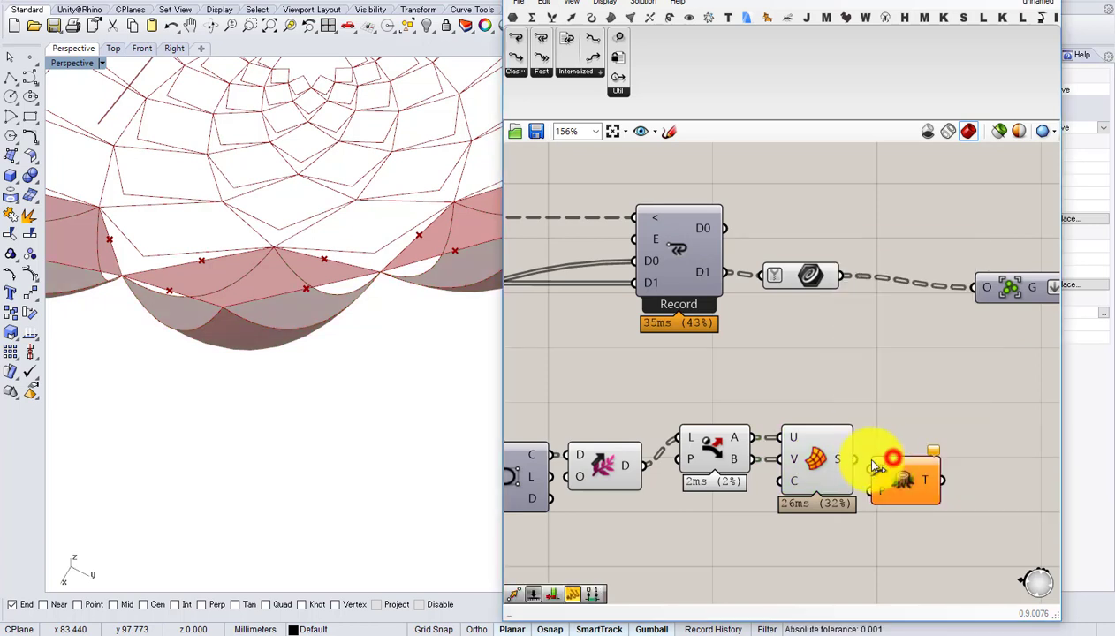
drag(867, 461, 873, 469)
scroll(903, 472, down, 1)
drag(889, 478, 912, 464)
- Turn off the preview of the Shift Paths, Dispatch and Network Surface components
scroll(870, 461, down, 1)
drag(844, 516, 689, 428)
middle_click(692, 443)
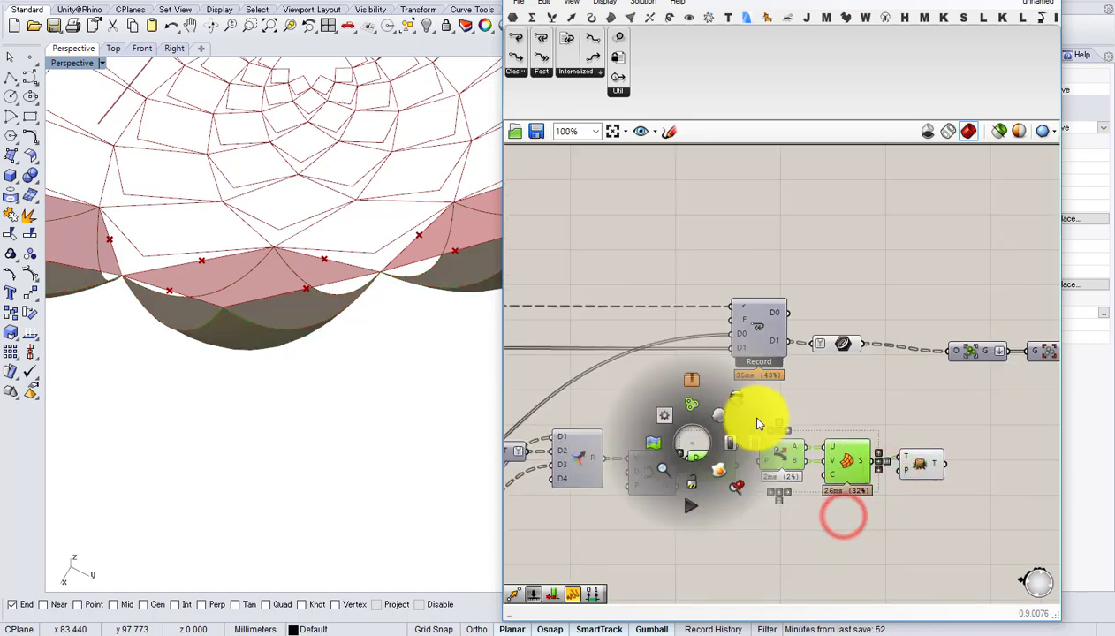
click(740, 400)
- Turn off the preview of the Flatten Tree component that follows List Item
right_drag(629, 421, 853, 381)
scroll(835, 384, down, 1)
right_drag(652, 463, 759, 414)
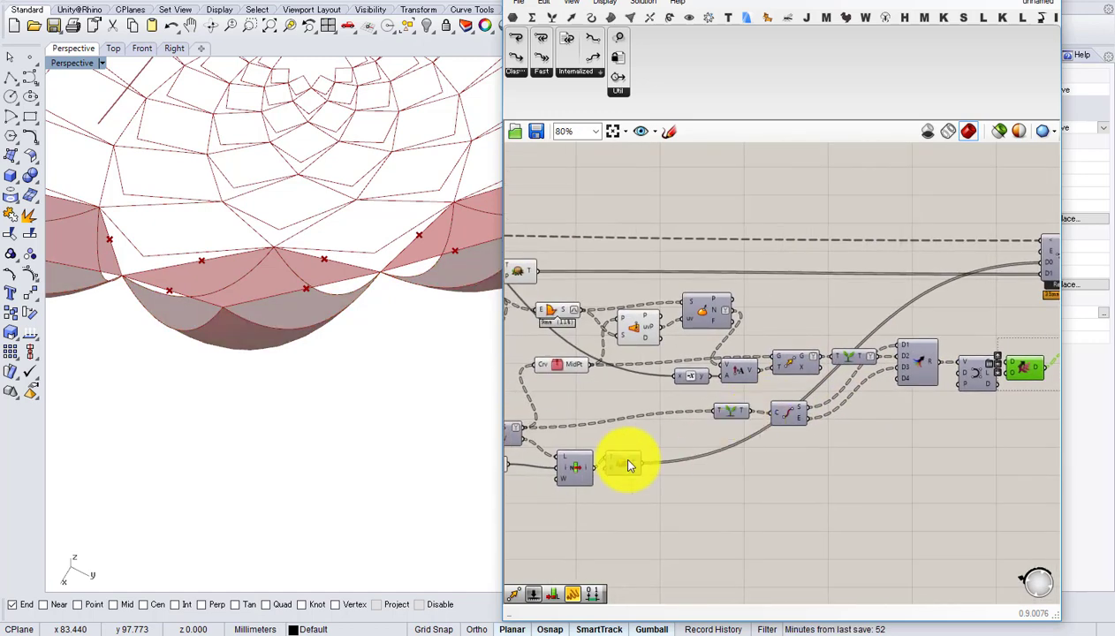
middle_click(628, 465)
click(659, 435)
middle_click(631, 465)
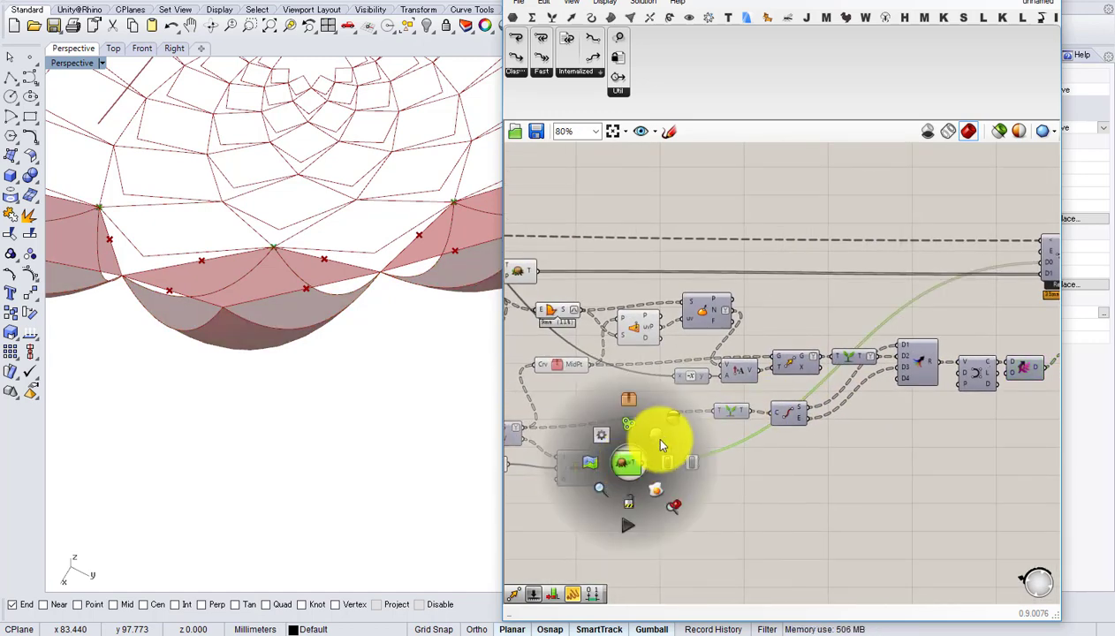
click(667, 424)
- Turn off the preview of the Boundary Surfaces, curve midpoint and Surface Closest Point components
right_drag(892, 369, 782, 413)
right_drag(689, 399, 871, 396)
scroll(831, 393, down, 1)
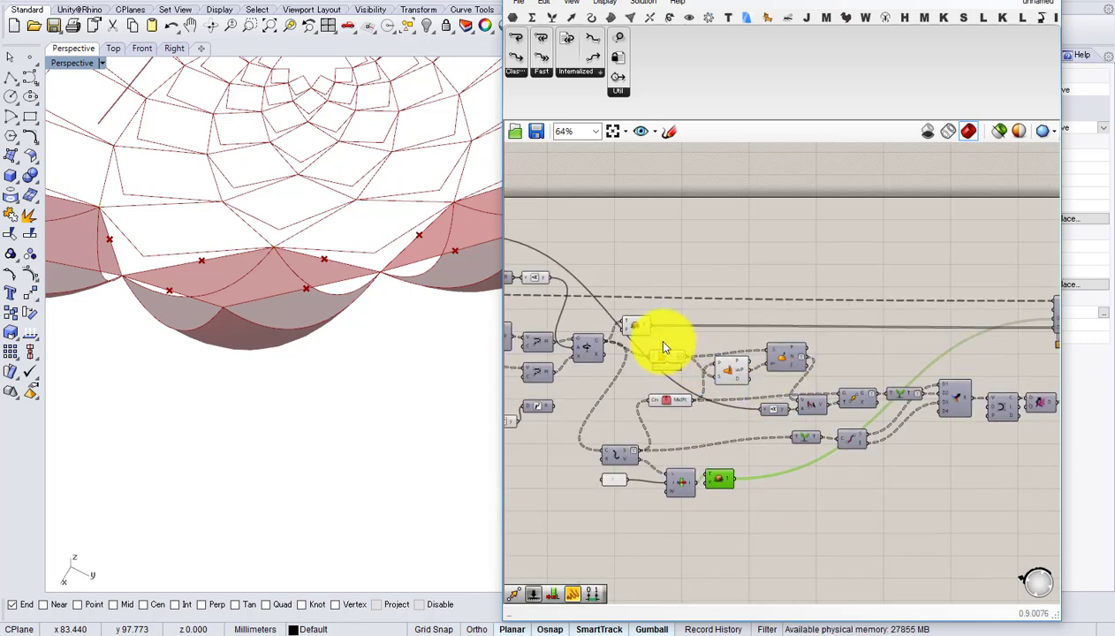
scroll(662, 347, up, 2)
click(629, 319)
drag(772, 447, 689, 367)
middle_click(680, 372)
click(723, 327)
click(622, 313)
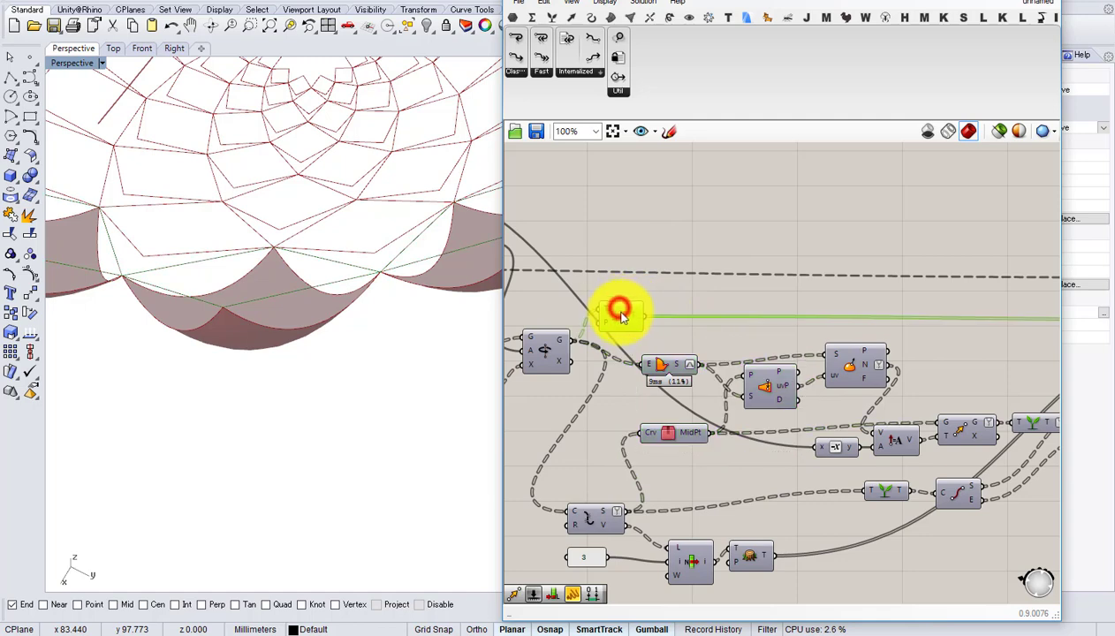
- Connect the Flatten Tree after Network Surface to the loop end's D1 input and turn off that Flatten Tree's preview
scroll(628, 315, down, 2)
right_drag(1020, 350, 862, 364)
right_drag(976, 391, 876, 404)
scroll(876, 403, up, 2)
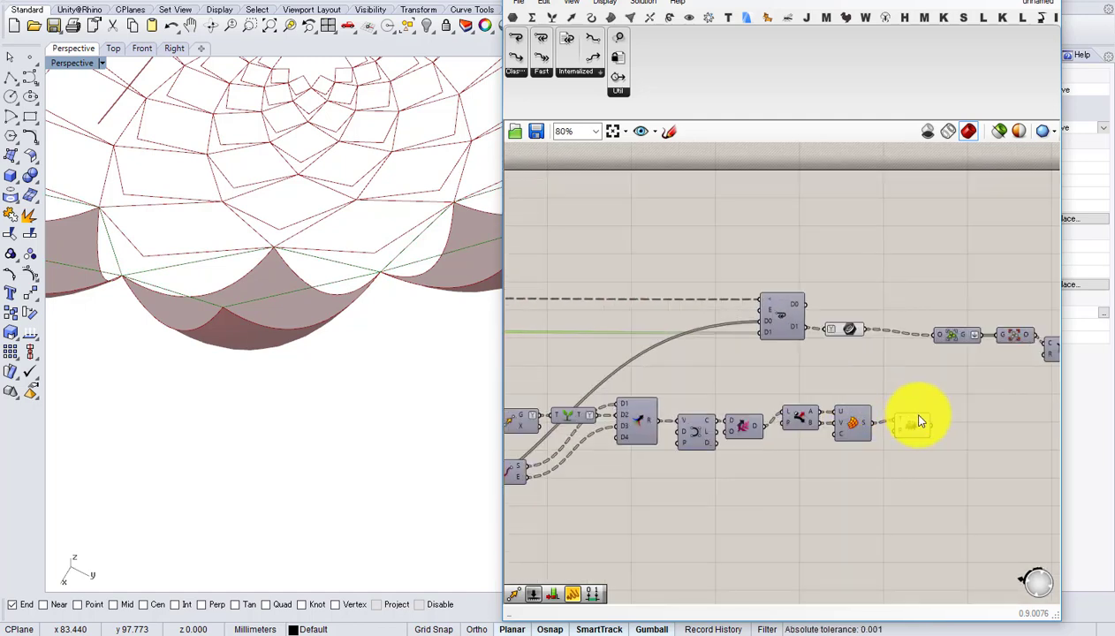
drag(936, 429, 729, 318)
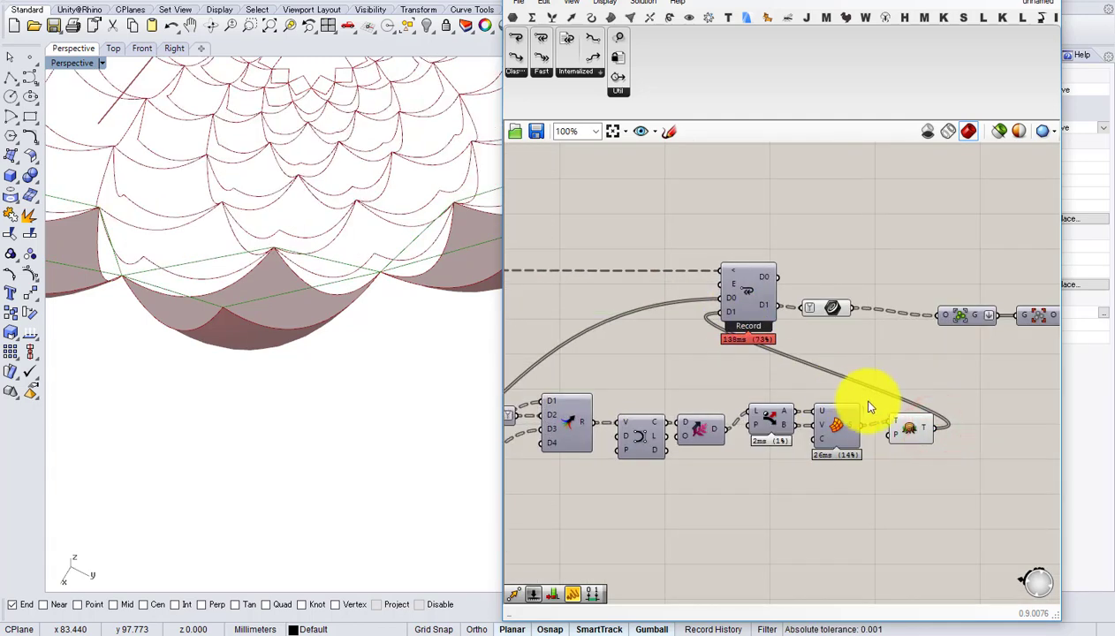
click(919, 430)
middle_click(908, 426)
click(938, 388)
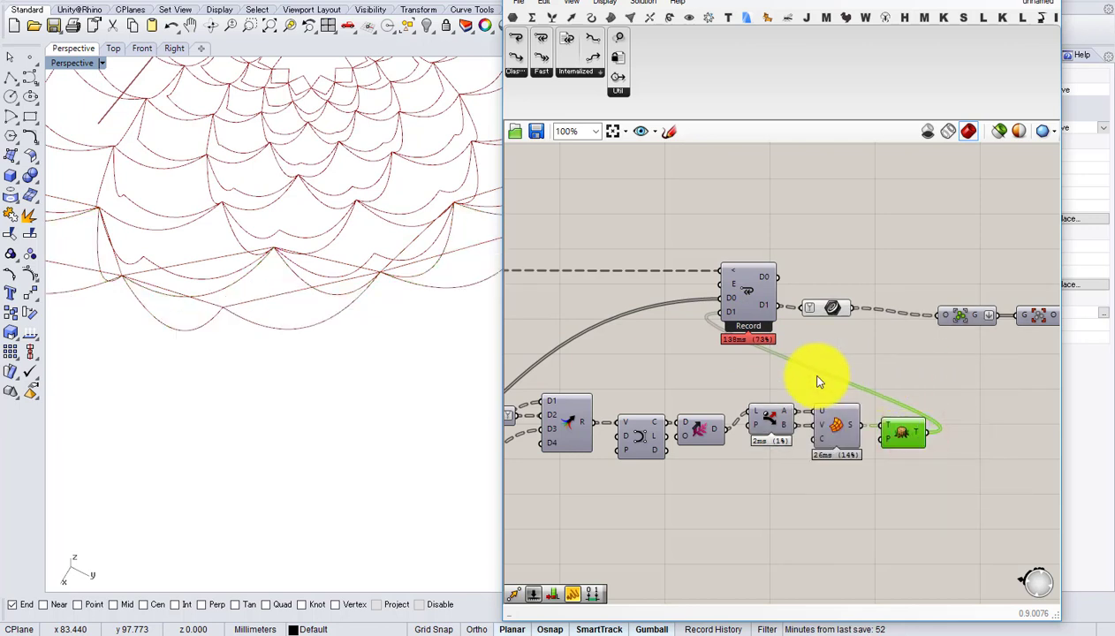
- Add a Surface parameter connected to the loop end's D1 output and inspect the resulting petals in the viewport
drag(829, 313, 848, 341)
double_click(814, 299)
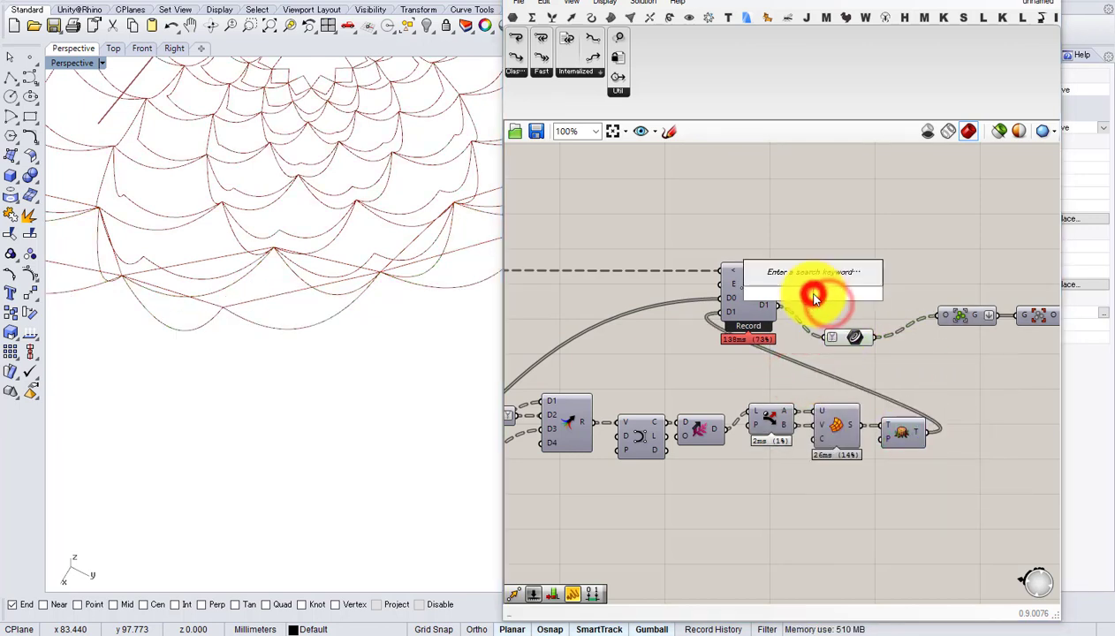
text(srf)
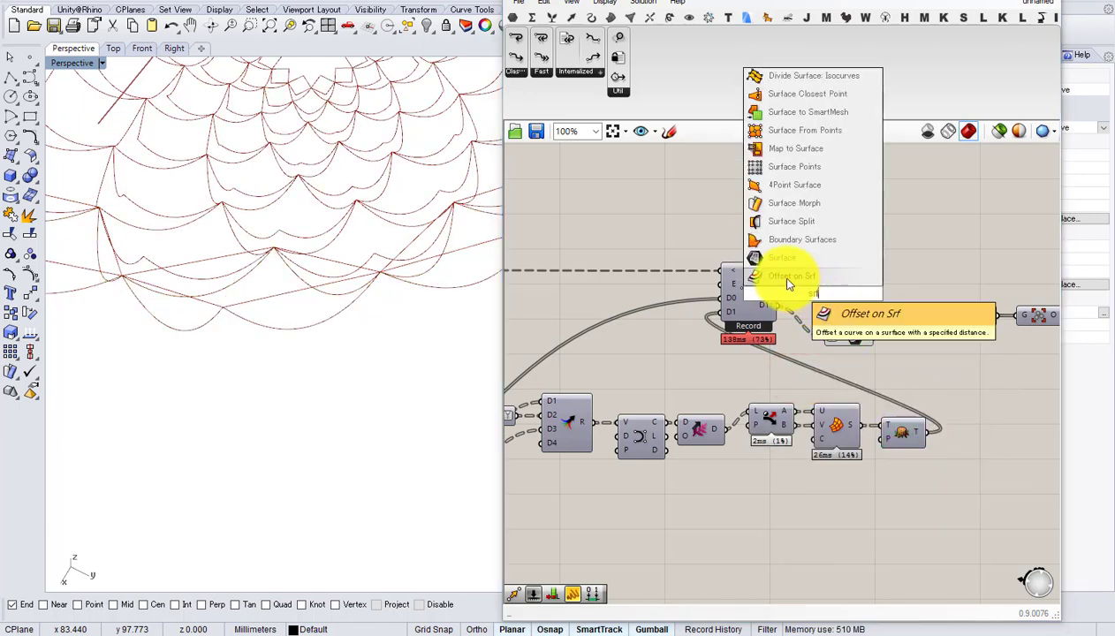
click(777, 257)
drag(772, 308, 806, 298)
click(816, 295)
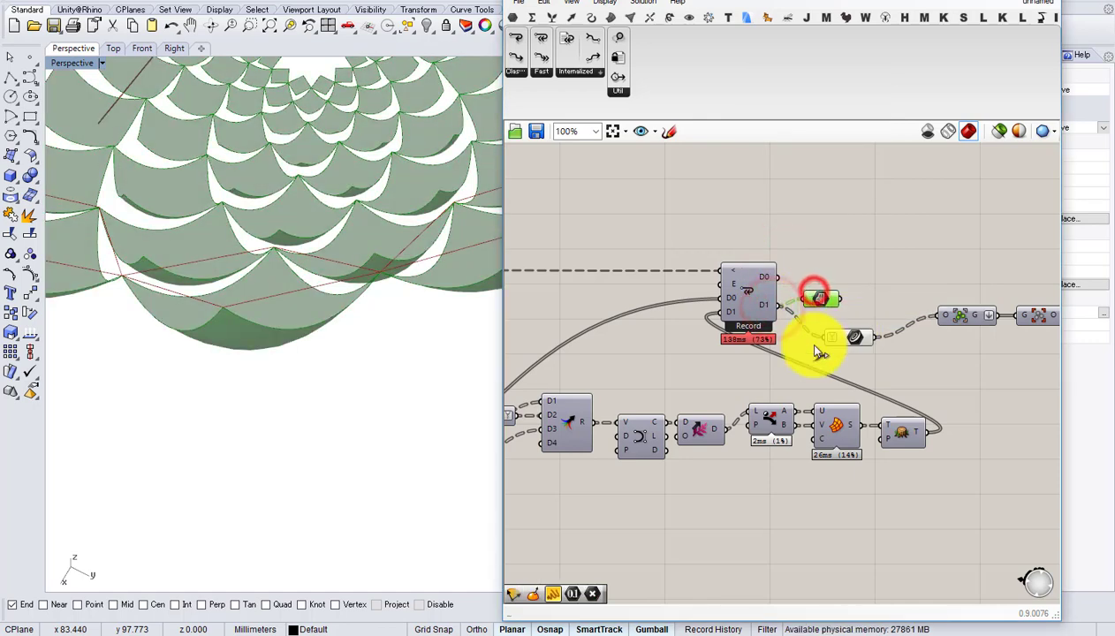
right_drag(406, 365, 469, 304)
right_drag(364, 303, 477, 347)
- Delete the old parameter, Group, Ungroup and Explode chain attached to the loop end's D1 output
right_drag(735, 340, 605, 358)
click(728, 357)
drag(1005, 399, 721, 330)
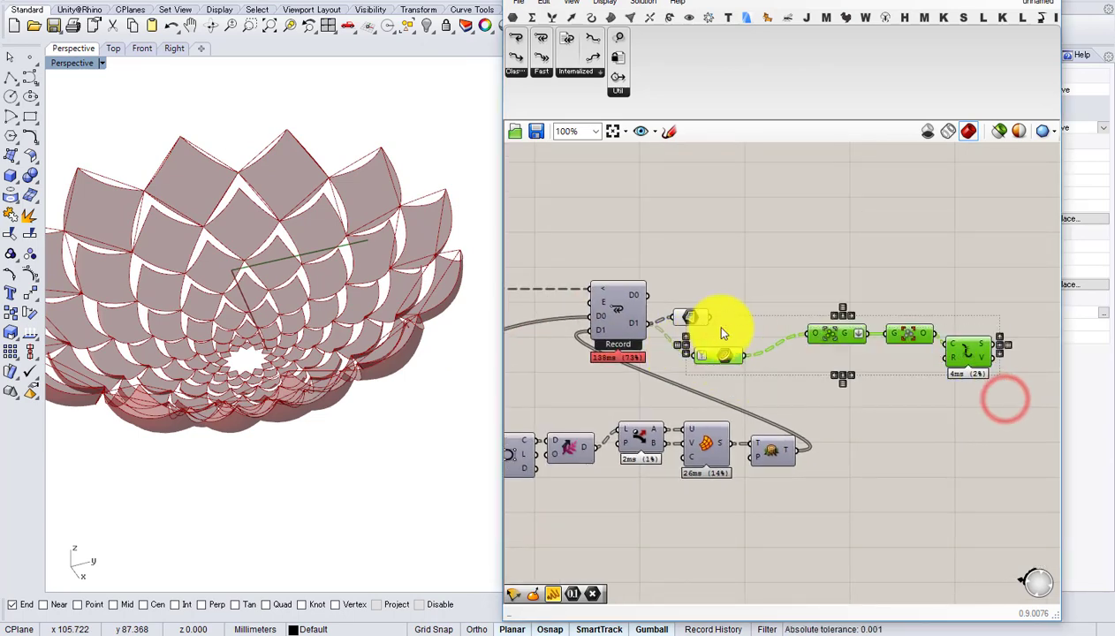
key(Delete)
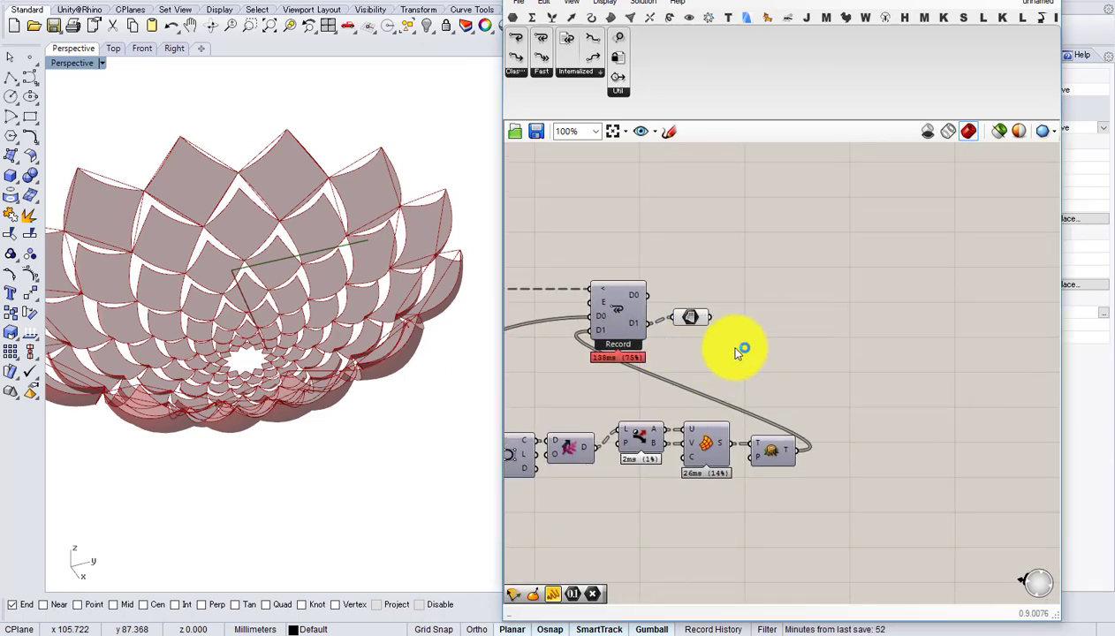
- Add a Custom Preview component and enable Simplify on the Surface parameter
double_click(813, 329)
text(preview)
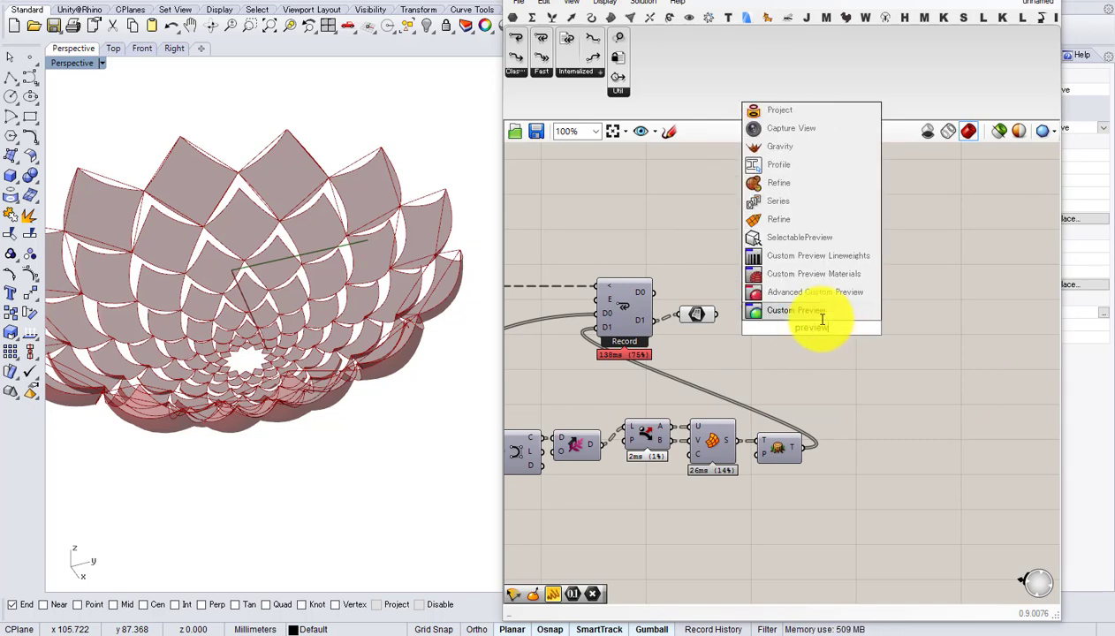
click(805, 317)
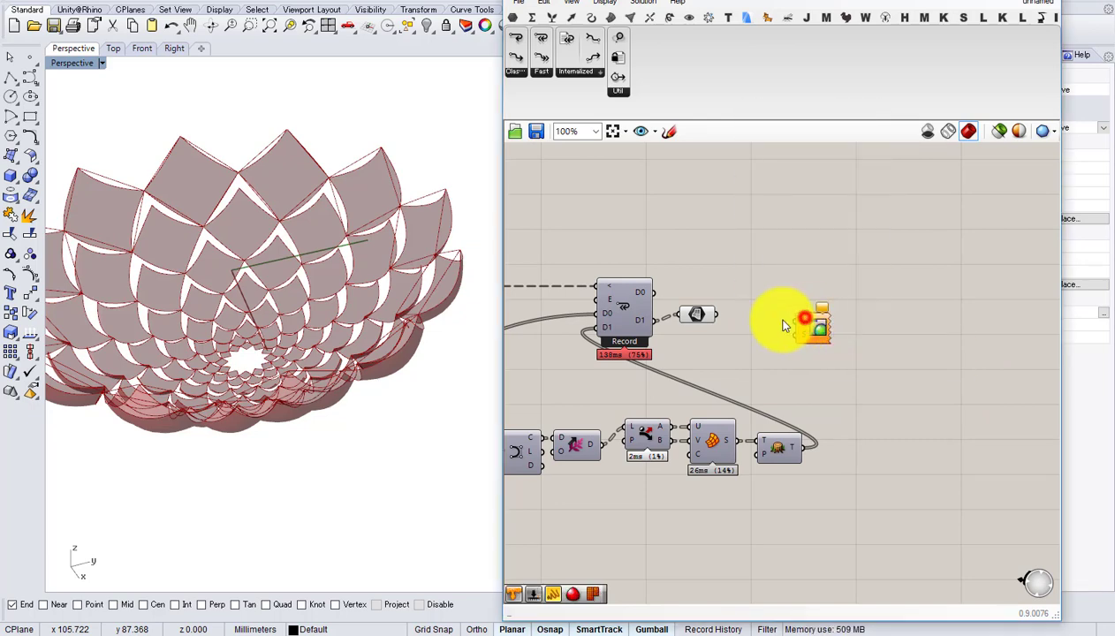
click(699, 320)
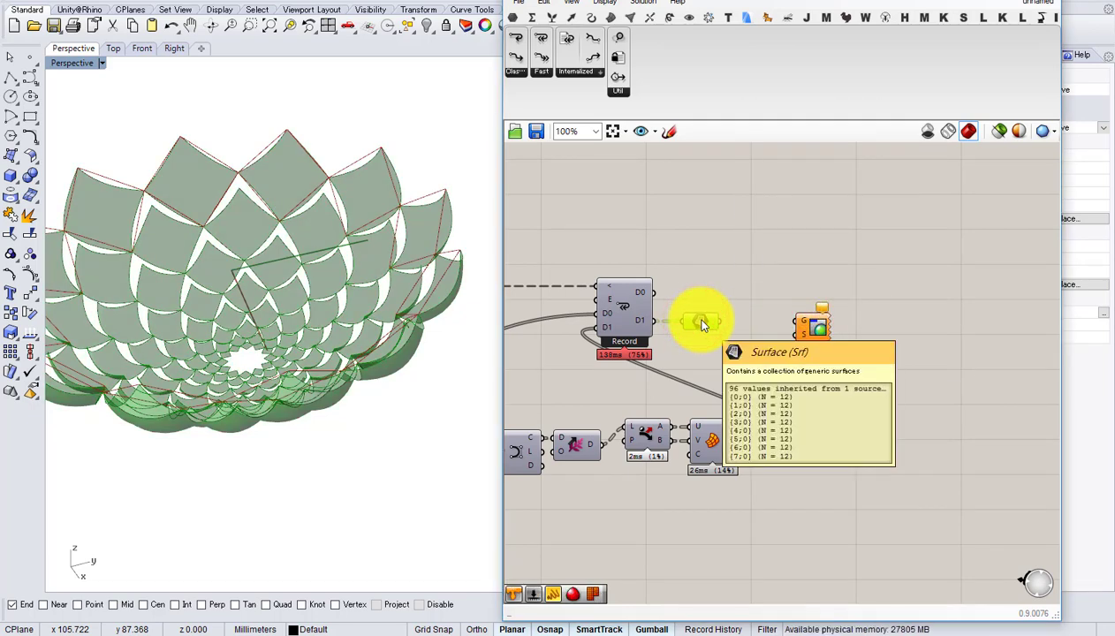
right_click(701, 325)
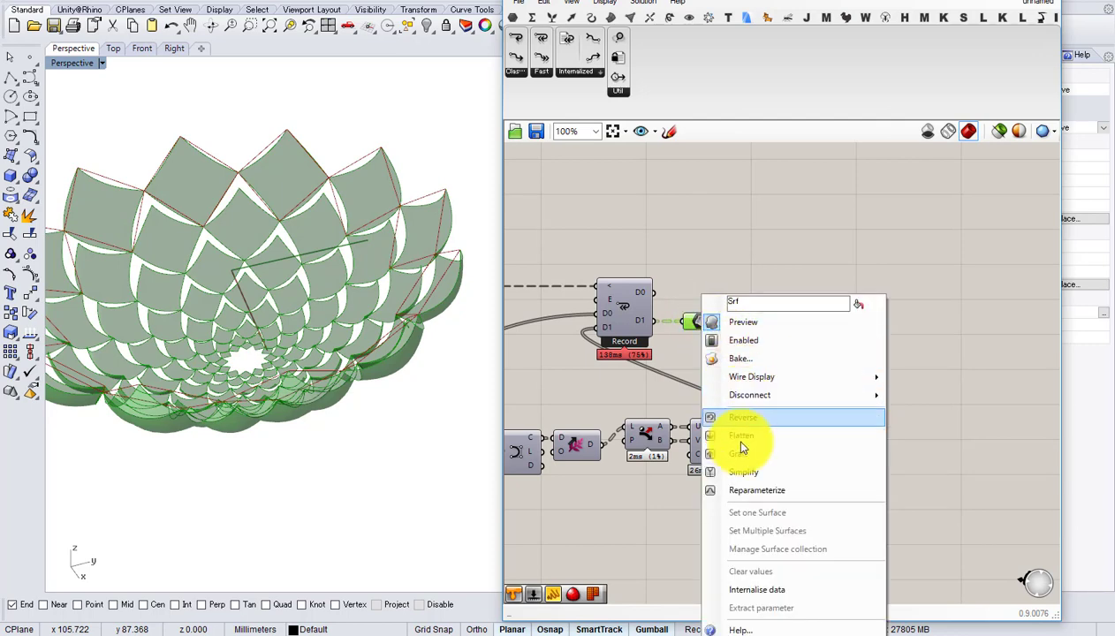
click(737, 469)
- Delete the unused Flatten Tree component beside Rotate that no longer feeds the loop end
right_drag(432, 405, 339, 329)
scroll(338, 328, down, 2)
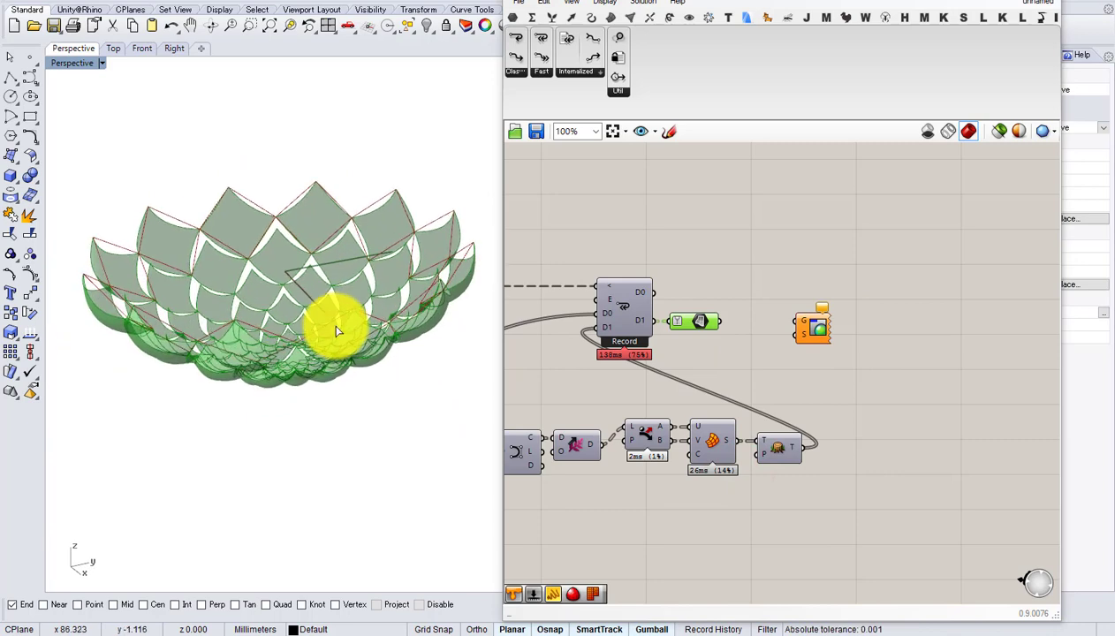
right_drag(751, 356, 901, 349)
scroll(777, 406, down, 2)
right_drag(777, 407, 998, 365)
scroll(996, 365, down, 1)
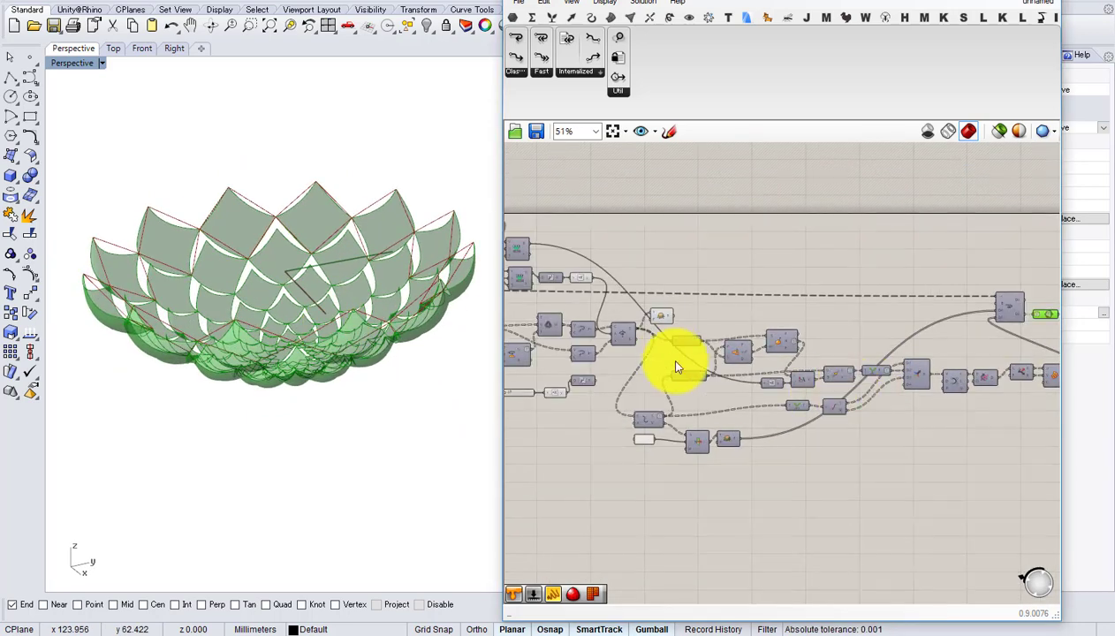
click(661, 317)
key(Delete)
- Turn off the preview of the group of components around Rotate and List Item in the middle of the definition
right_drag(681, 322, 757, 313)
scroll(757, 313, down, 1)
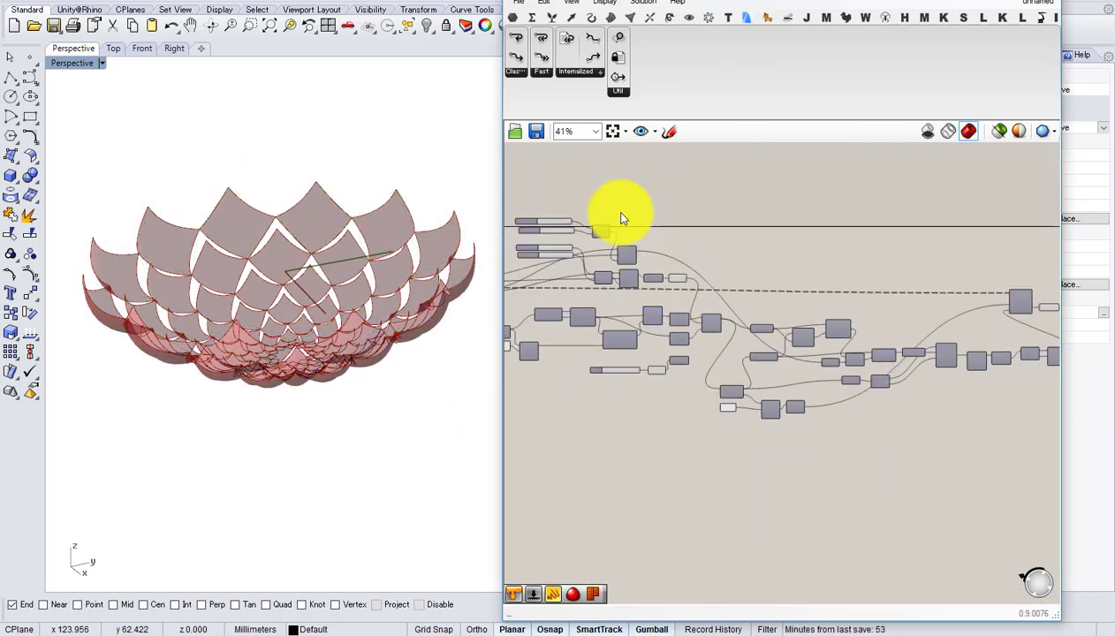
drag(613, 192, 786, 446)
middle_click(785, 447)
click(822, 399)
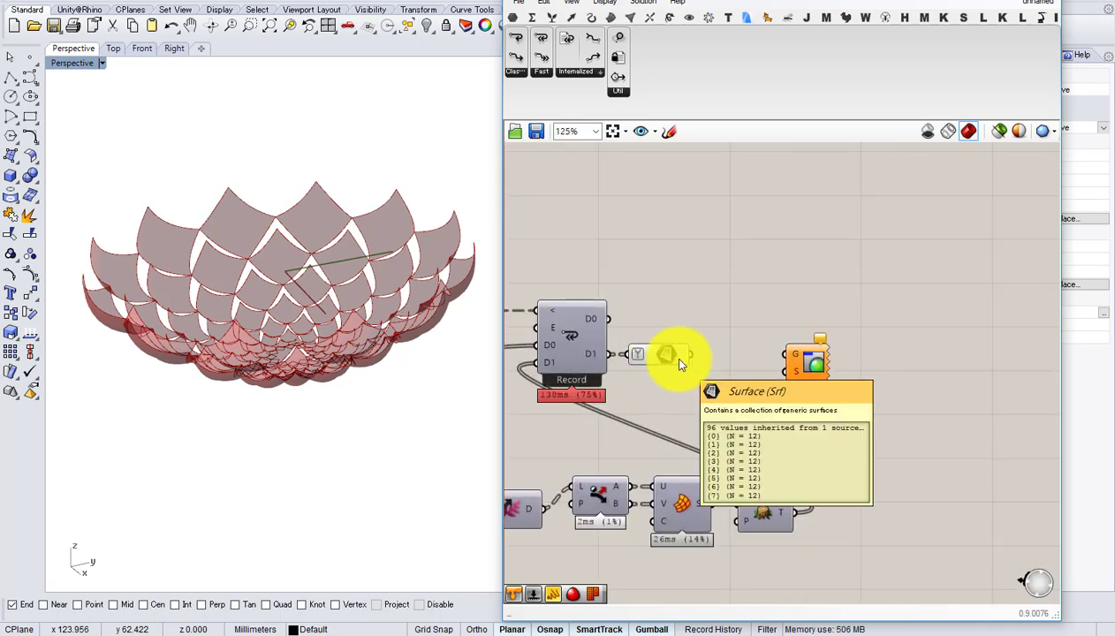
- Make room beside the Surface parameter, add a Tree Statistics component and connect the Surface parameter to its Tree input
drag(662, 357, 688, 357)
drag(813, 362, 825, 356)
double_click(757, 332)
text(sa)
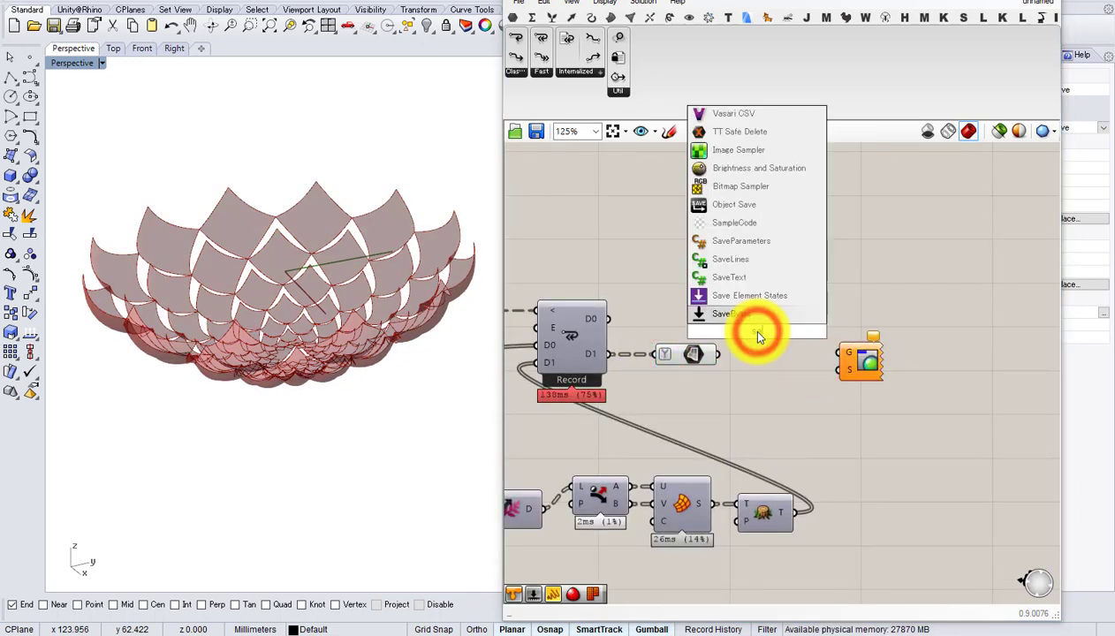
text(sa)
key(BackSpace)
text(tat)
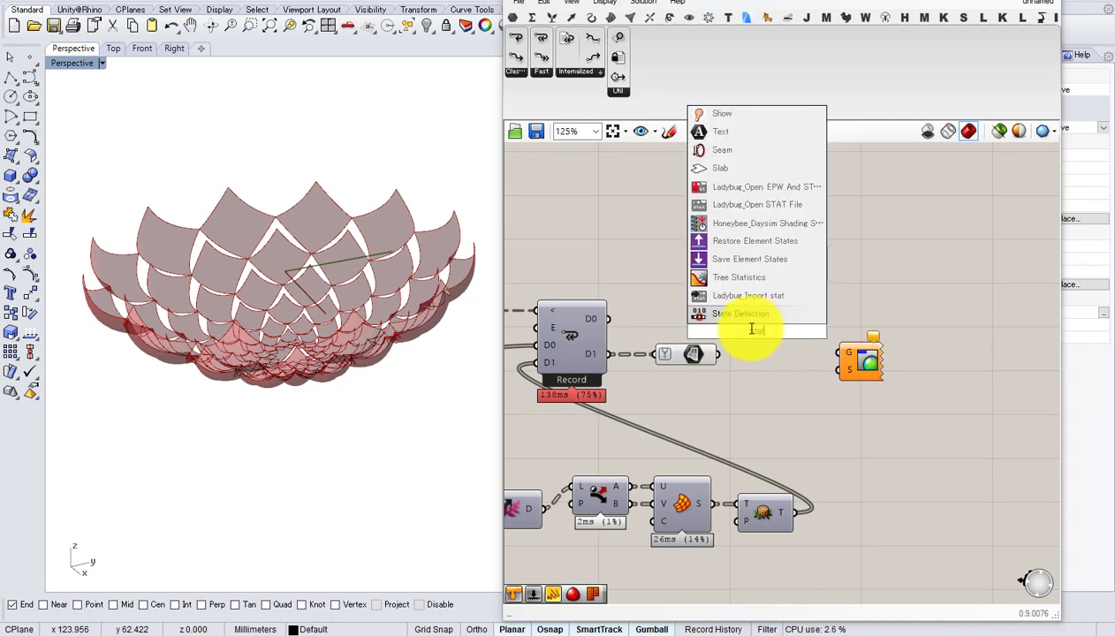
click(749, 297)
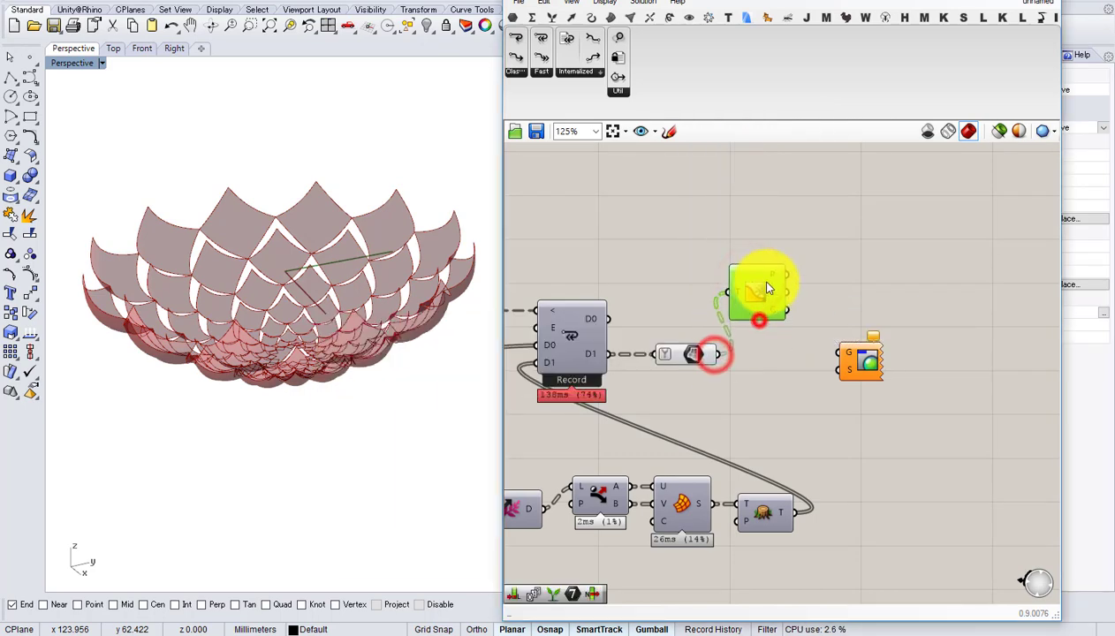
click(856, 276)
click(801, 310)
click(845, 285)
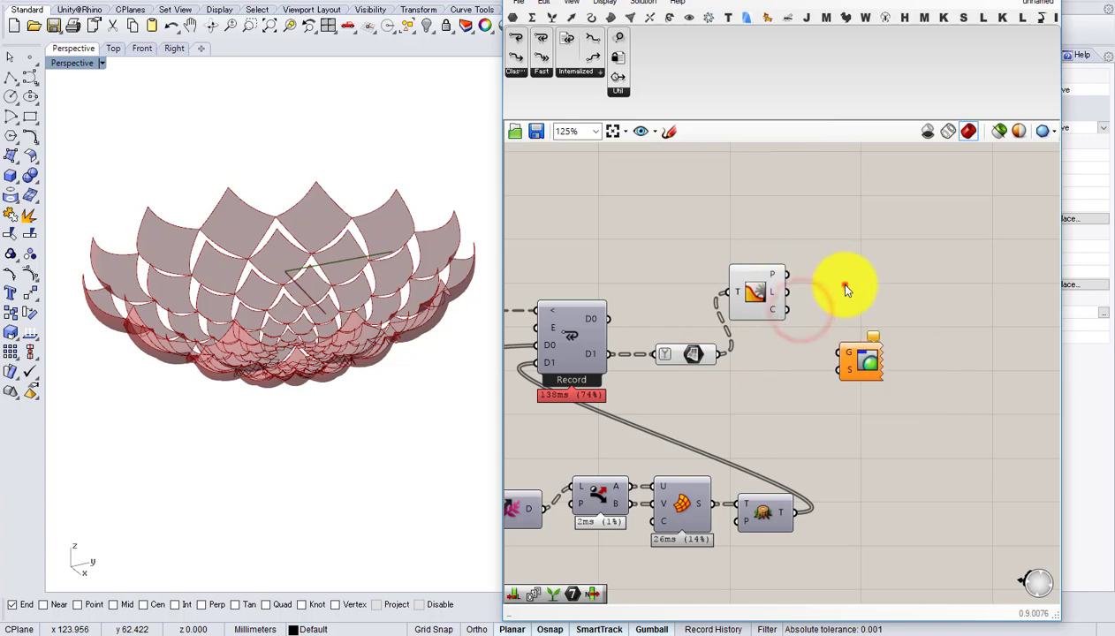
- Add a List Length component and connect Tree Statistics' Paths output to its List input
double_click(845, 287)
text(length)
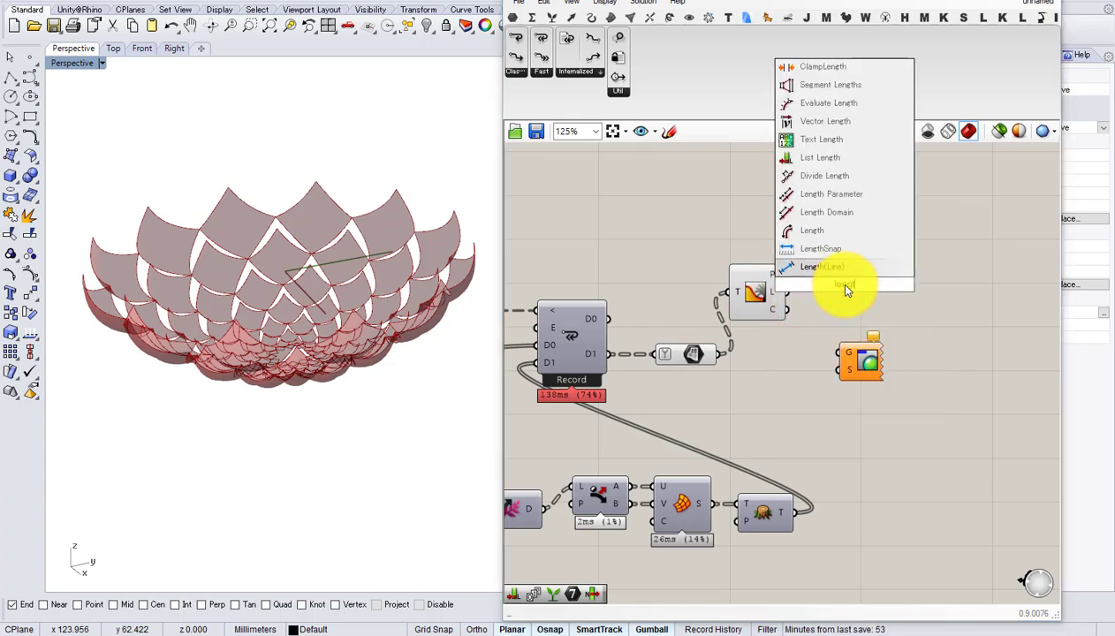
click(822, 155)
scroll(795, 265, up, 1)
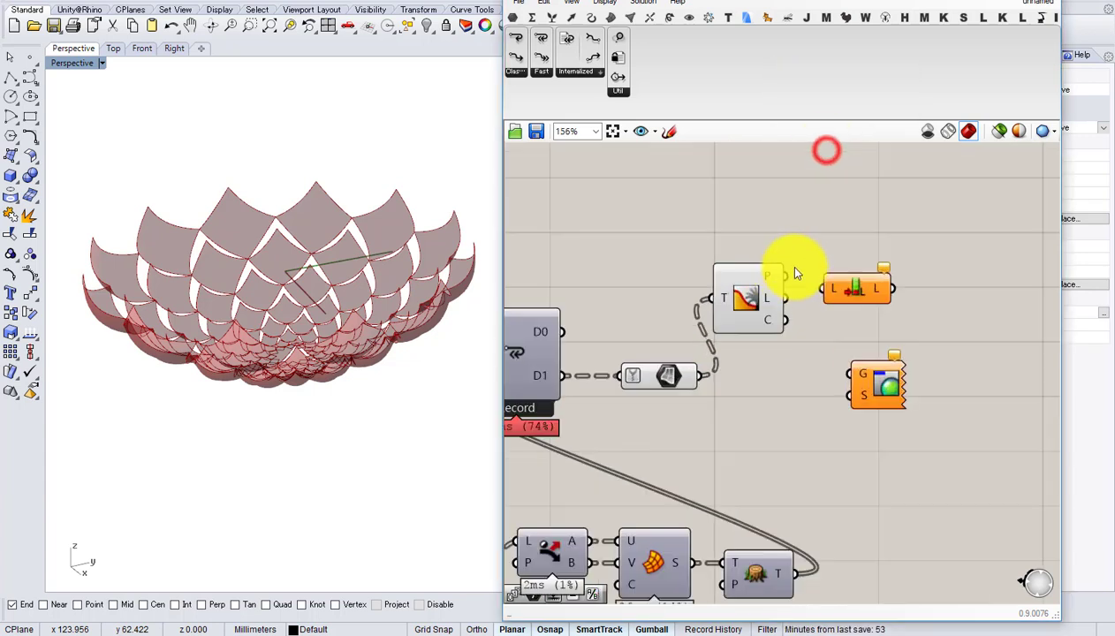
drag(786, 276, 853, 279)
right_drag(854, 277, 783, 280)
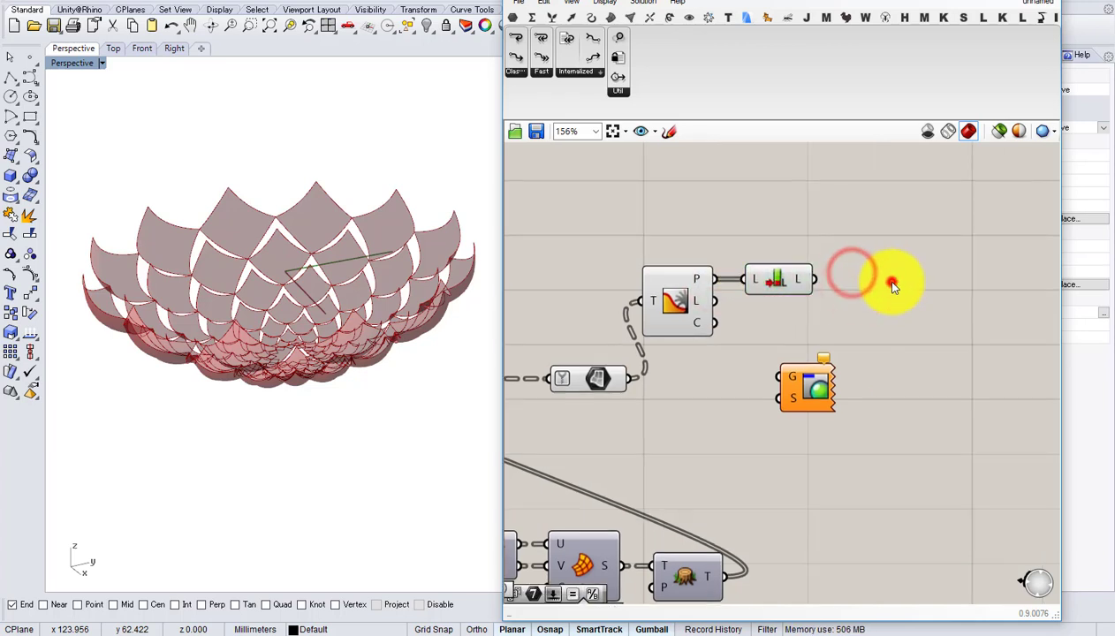
- Add a Range component, connect List Length to its N input and apply the expression x-1 to that input
double_click(890, 281)
text(range)
click(862, 265)
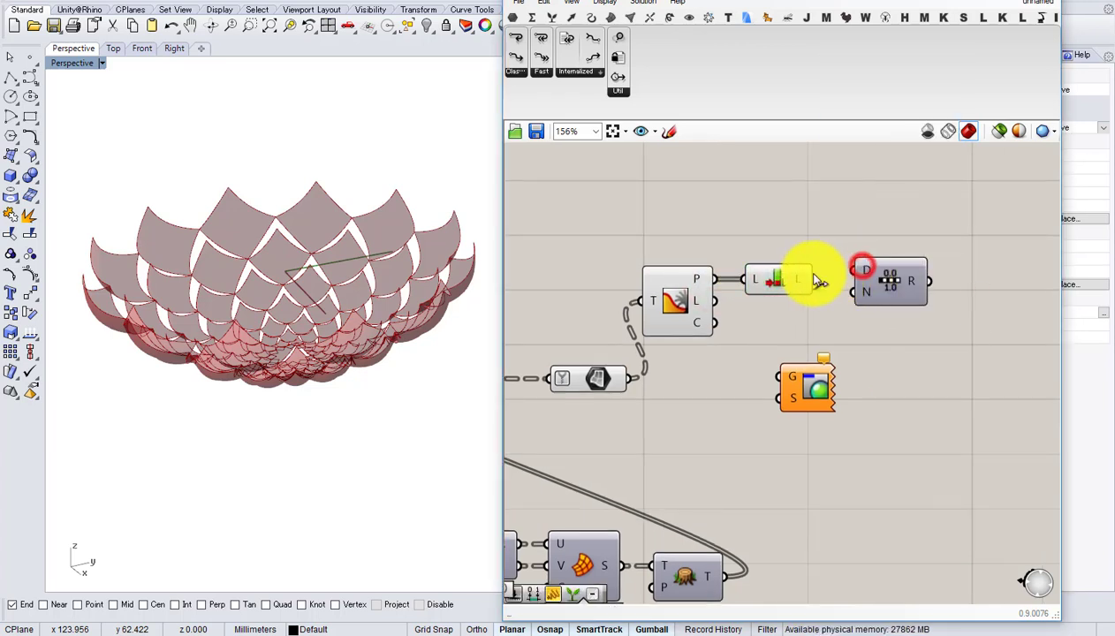
drag(811, 279, 876, 297)
right_click(860, 297)
click(903, 429)
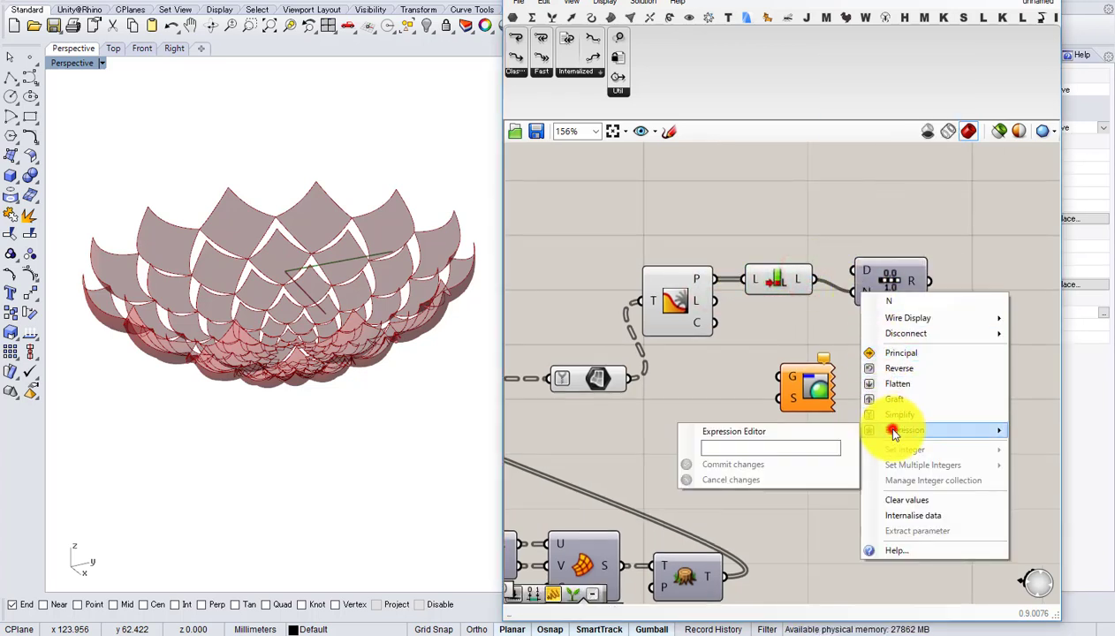
click(813, 448)
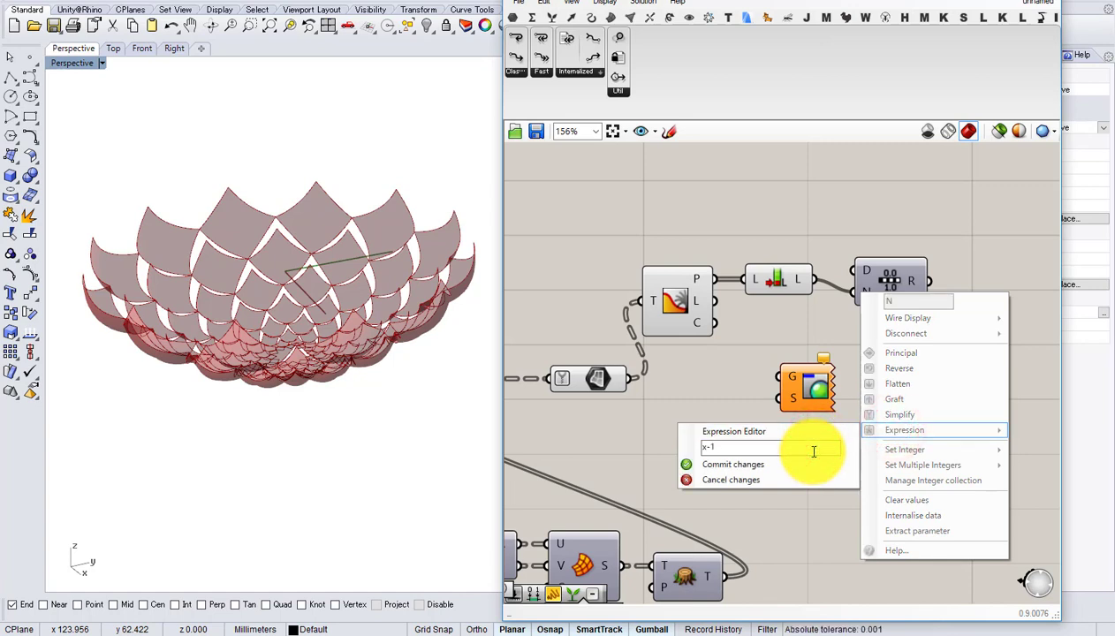
click(801, 312)
right_drag(852, 331, 739, 350)
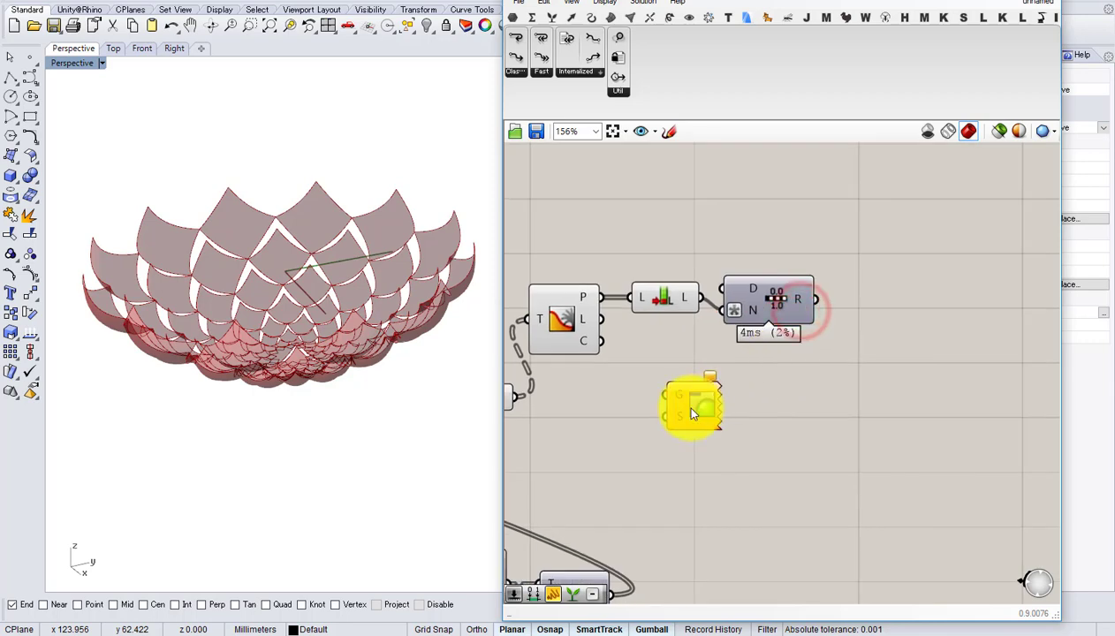
- Connect the Surface parameter to the Custom Preview's Geometry input and move Custom Preview beyond the Range component
right_drag(513, 408, 664, 390)
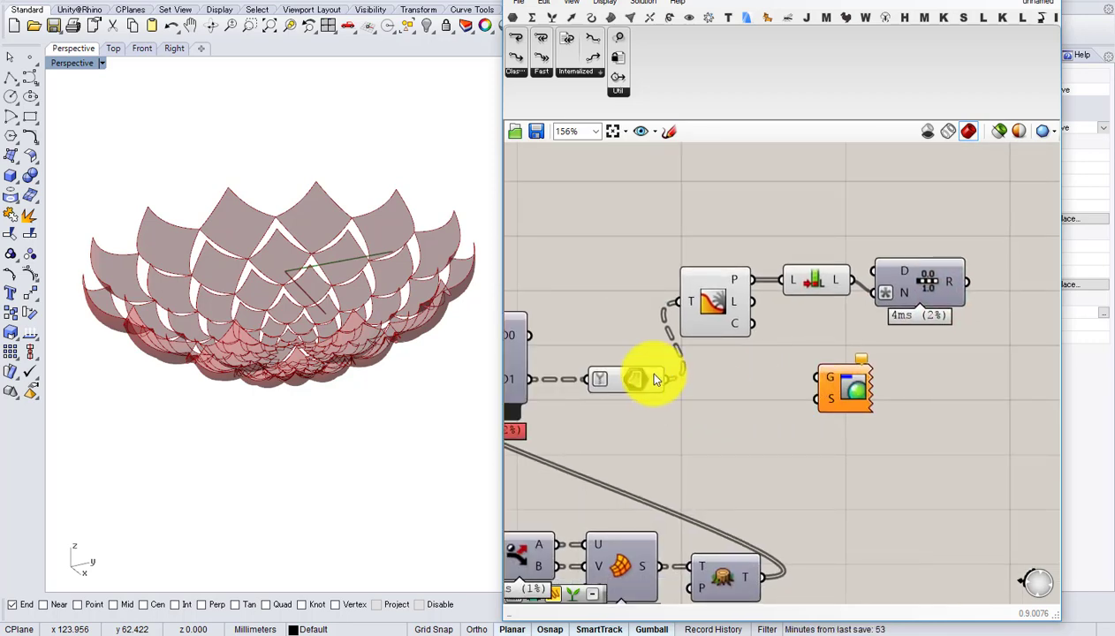
drag(661, 379, 817, 379)
right_drag(842, 385, 663, 383)
drag(673, 384, 941, 394)
- Insert a Gradient with Range feeding its t input and its output connected to the Custom Preview's Shader input
double_click(808, 355)
text(grad)
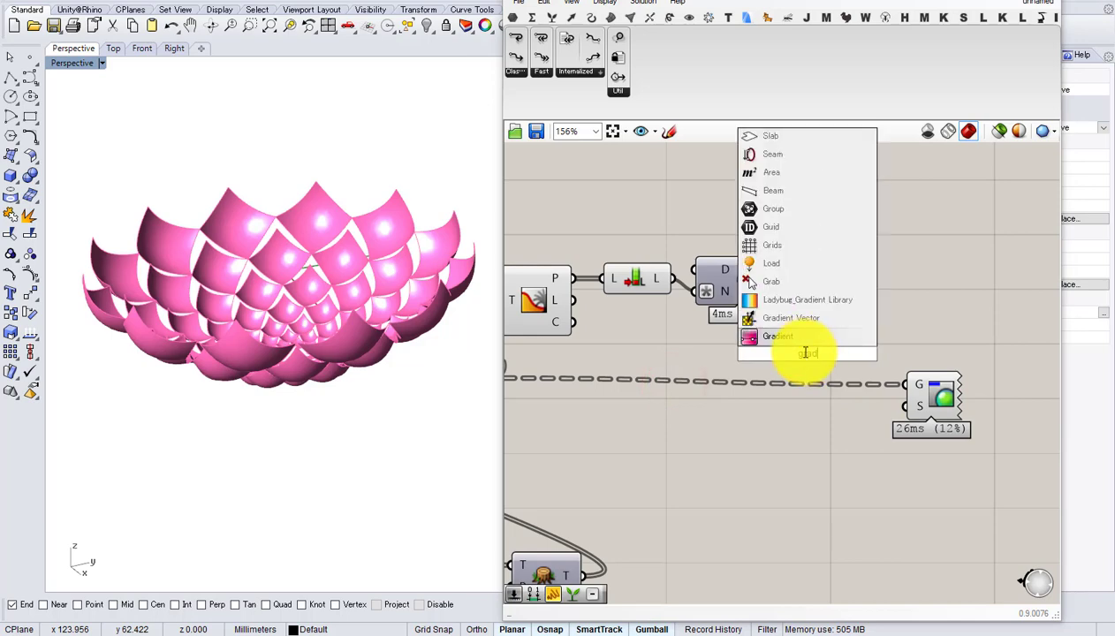
click(791, 338)
drag(795, 365, 934, 296)
drag(785, 281, 806, 306)
right_drag(877, 336, 650, 343)
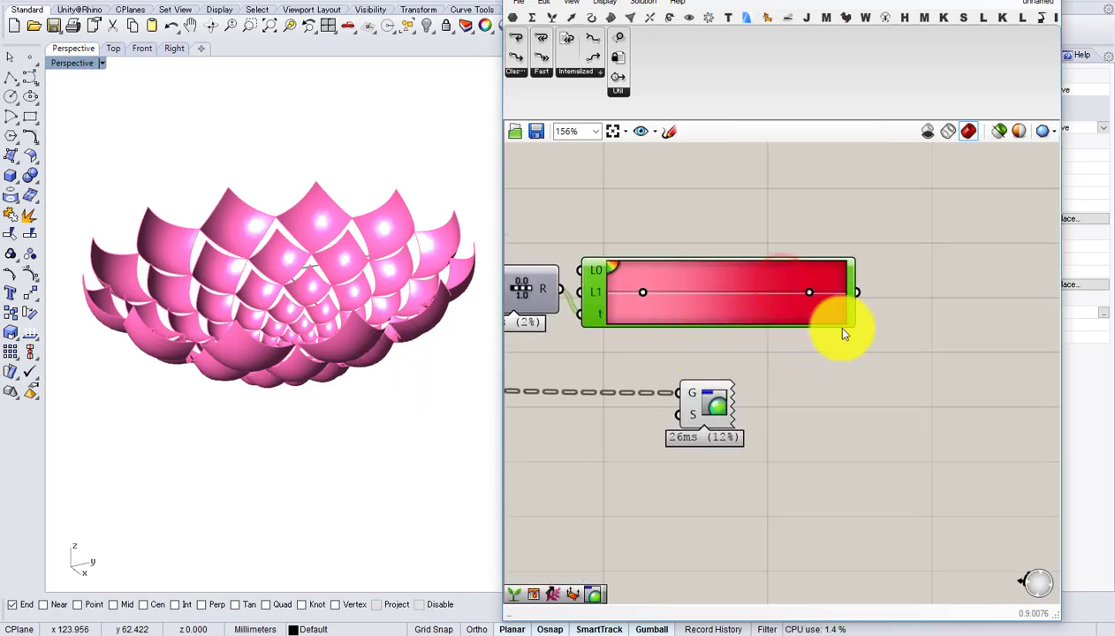
drag(869, 300, 706, 417)
click(716, 415)
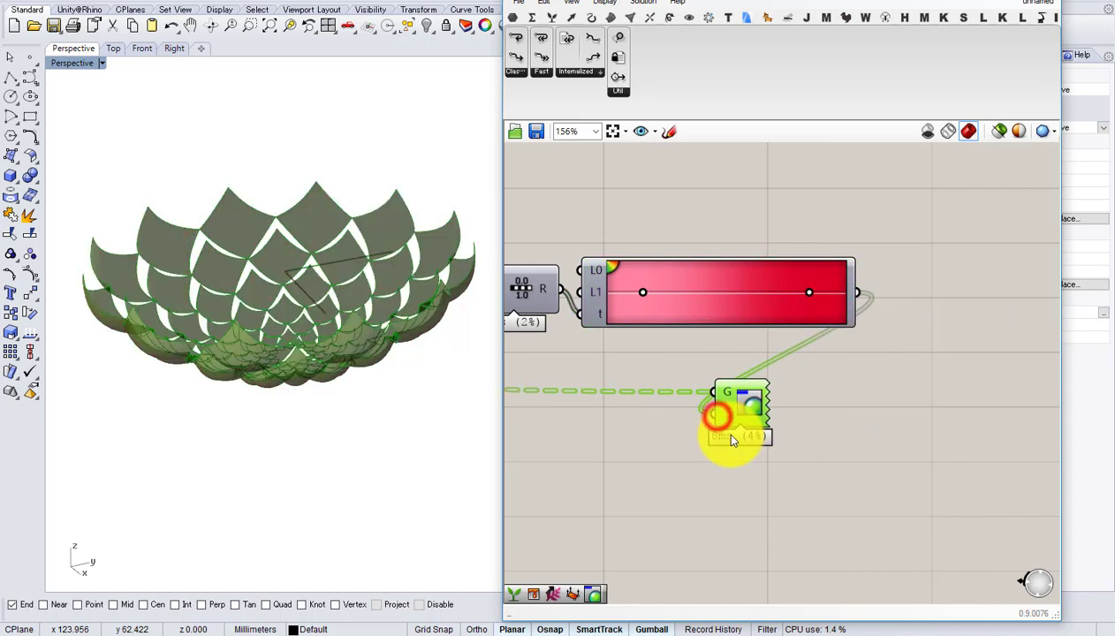
- Graft the Custom Preview's Shader input so each petal ring takes its own gradient colour
scroll(720, 433, down, 3)
click(709, 462)
right_drag(398, 379, 381, 454)
scroll(698, 380, up, 2)
click(792, 339)
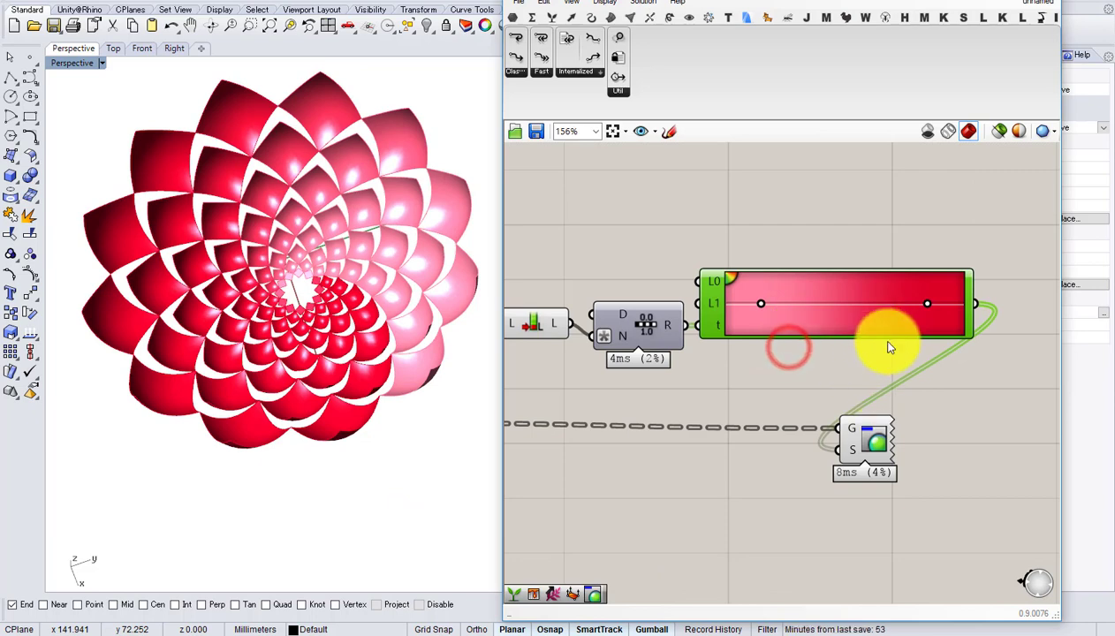
right_click(846, 453)
click(884, 511)
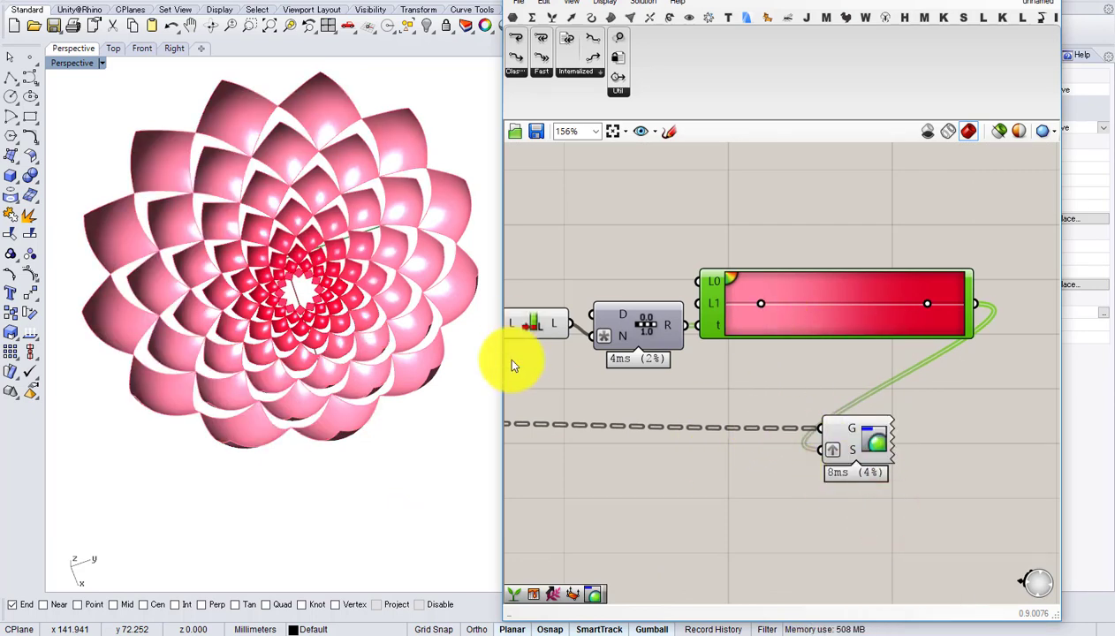
right_drag(460, 354, 412, 293)
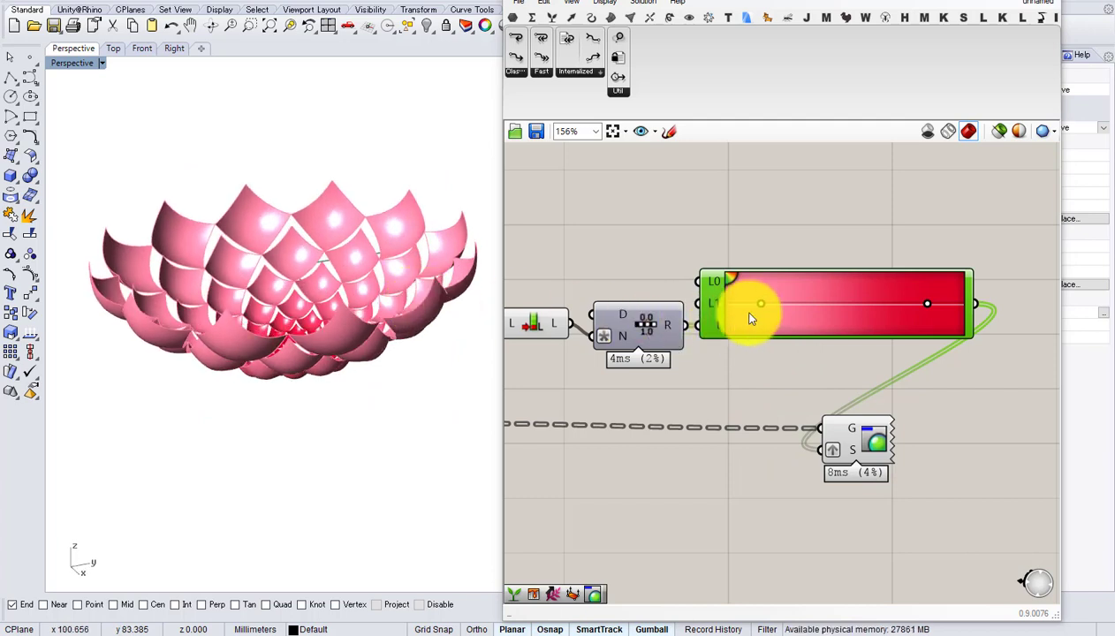
- Move the gradient's first grip to the very start and recolour it light blue with hue 226°
click(762, 305)
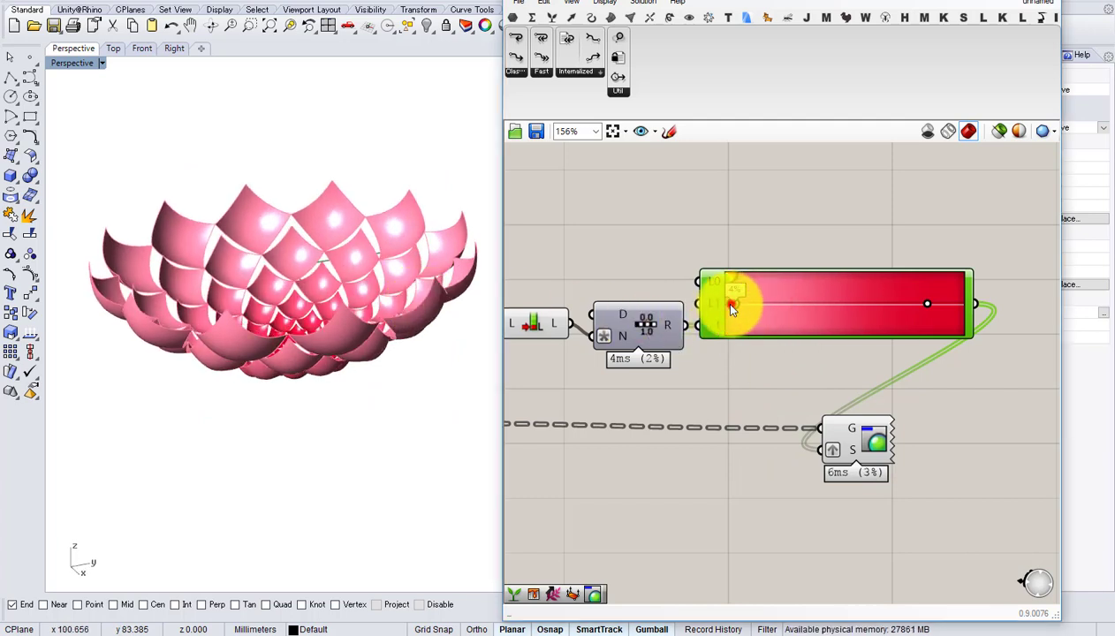
right_click(722, 306)
click(771, 256)
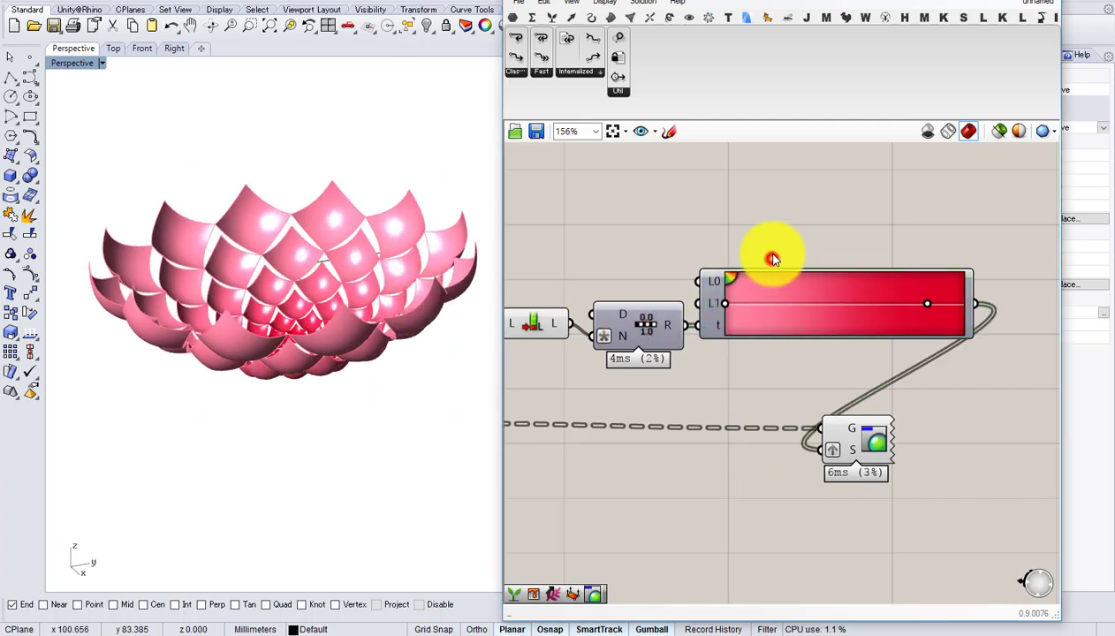
scroll(728, 306, up, 1)
right_click(722, 305)
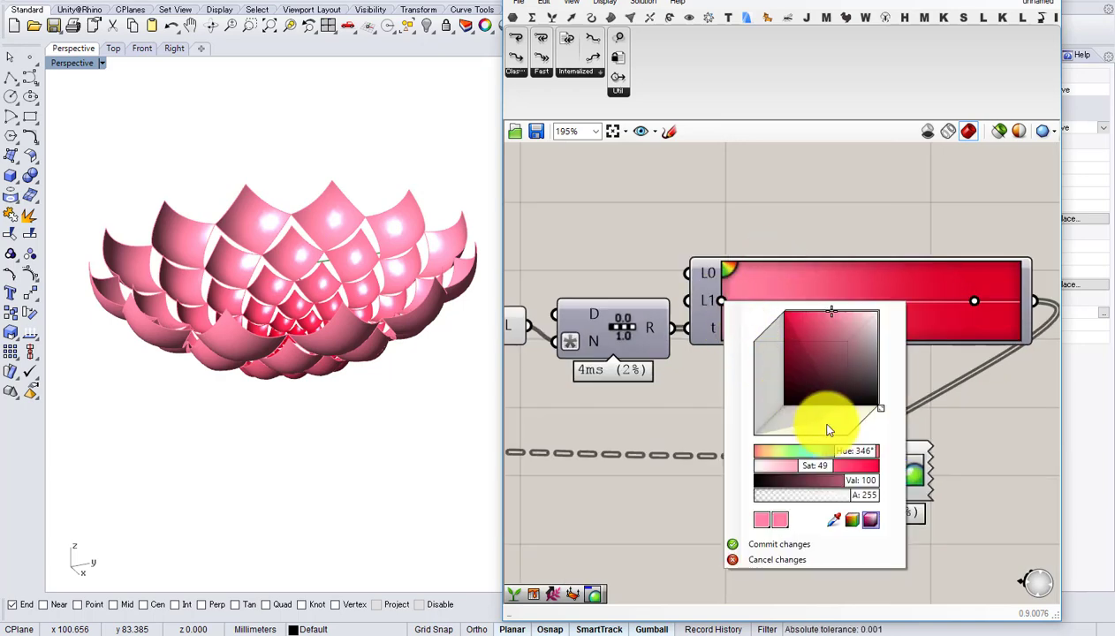
drag(847, 449, 823, 455)
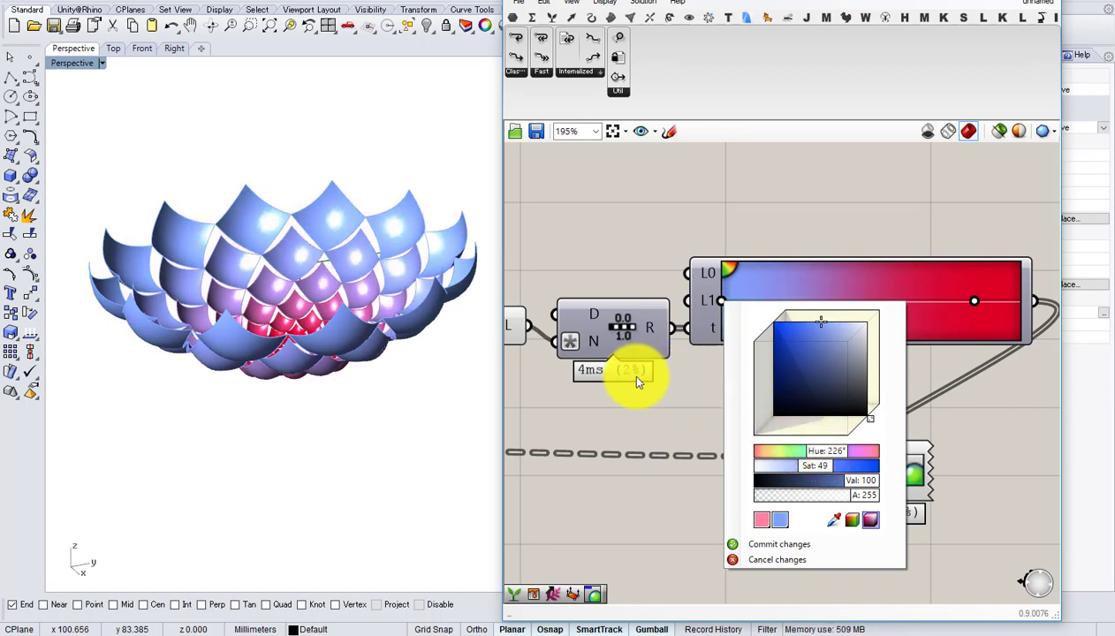
click(641, 414)
mouse_move(339, 395)
right_down()
mouse_move(335, 423)
mouse_move(344, 407)
right_up()
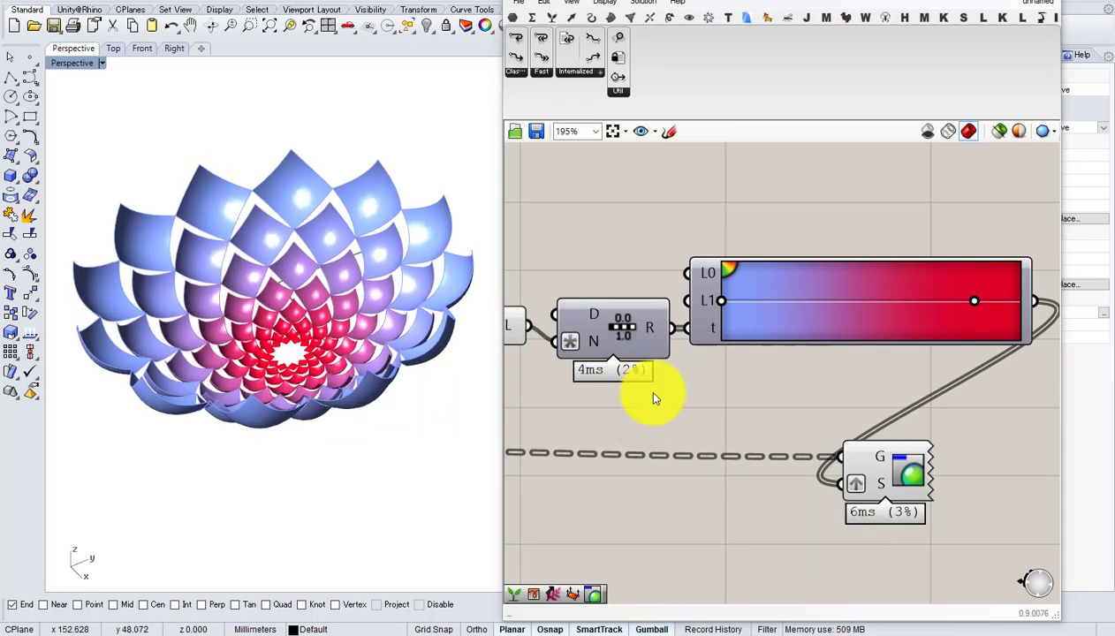
- Move the gradient's last grip to 100% and change its hue from red to orange
scroll(812, 360, up, 2)
drag(844, 309, 896, 300)
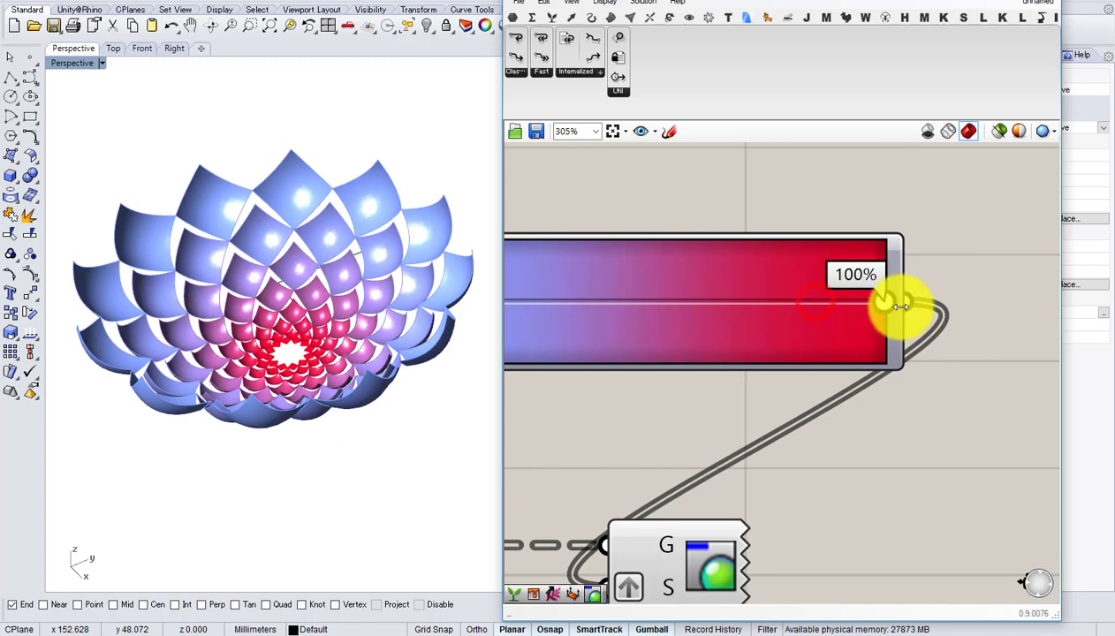
right_click(883, 301)
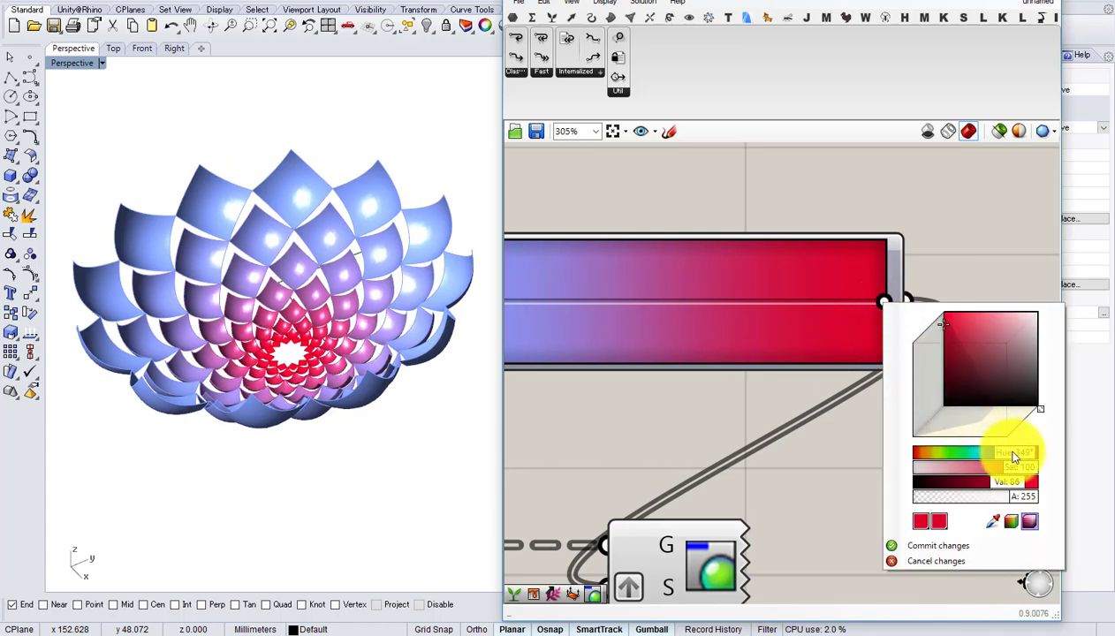
drag(1002, 455, 939, 456)
click(919, 347)
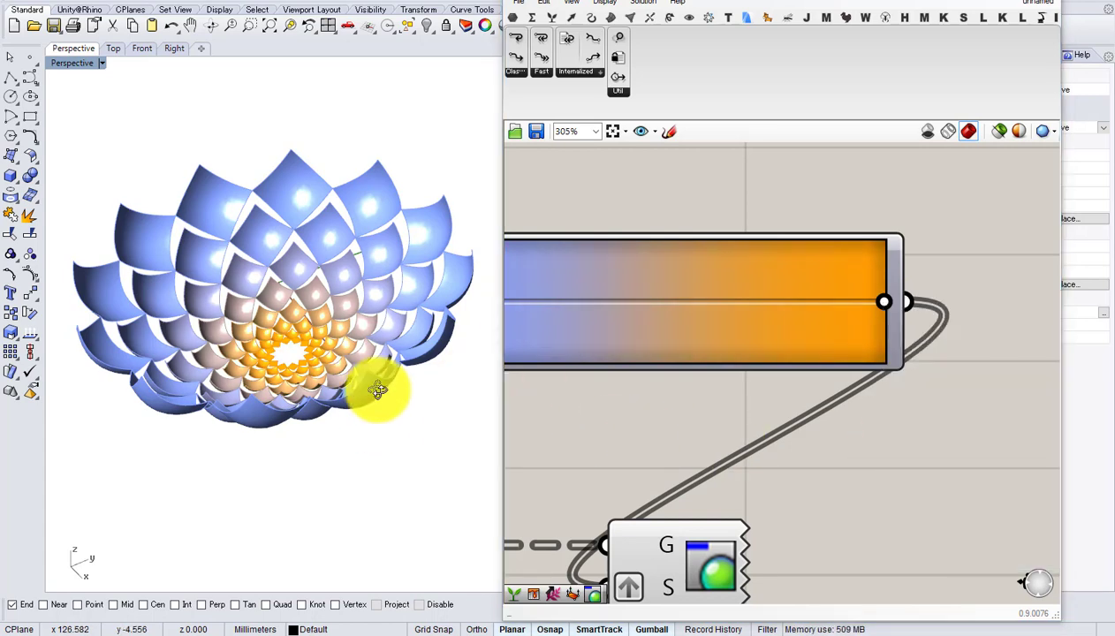
right_drag(374, 387, 315, 386)
- Set the Iterations slider feeding the loop start to 10
right_drag(722, 366, 853, 363)
scroll(855, 360, down, 6)
right_drag(671, 360, 963, 348)
scroll(714, 362, down, 4)
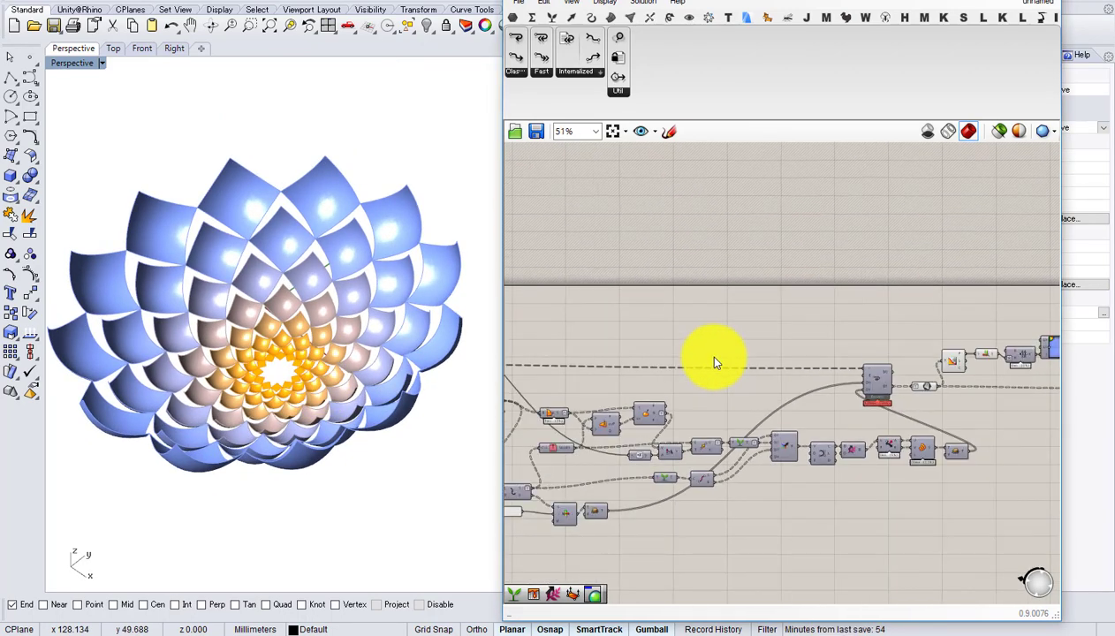
right_drag(712, 364, 882, 370)
right_drag(637, 392, 758, 392)
scroll(621, 370, up, 5)
click(575, 361)
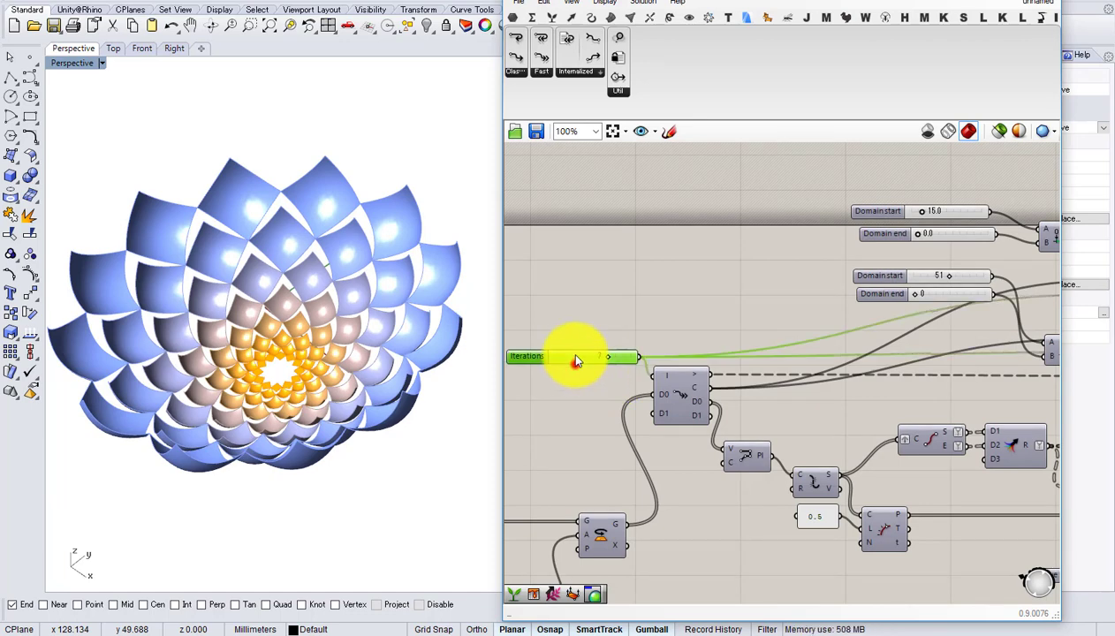
scroll(600, 303, up, 2)
drag(610, 300, 732, 309)
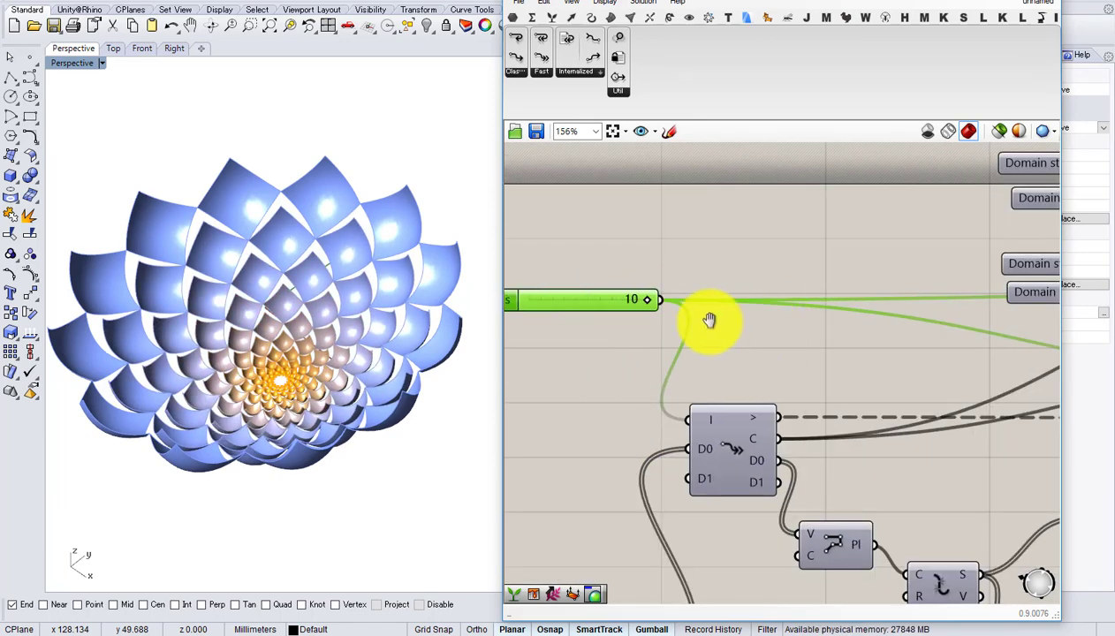
- Set the integer Domain start slider of the second domain to 57
scroll(713, 317, down, 2)
right_drag(710, 321, 659, 386)
scroll(841, 320, up, 1)
scroll(841, 319, up, 2)
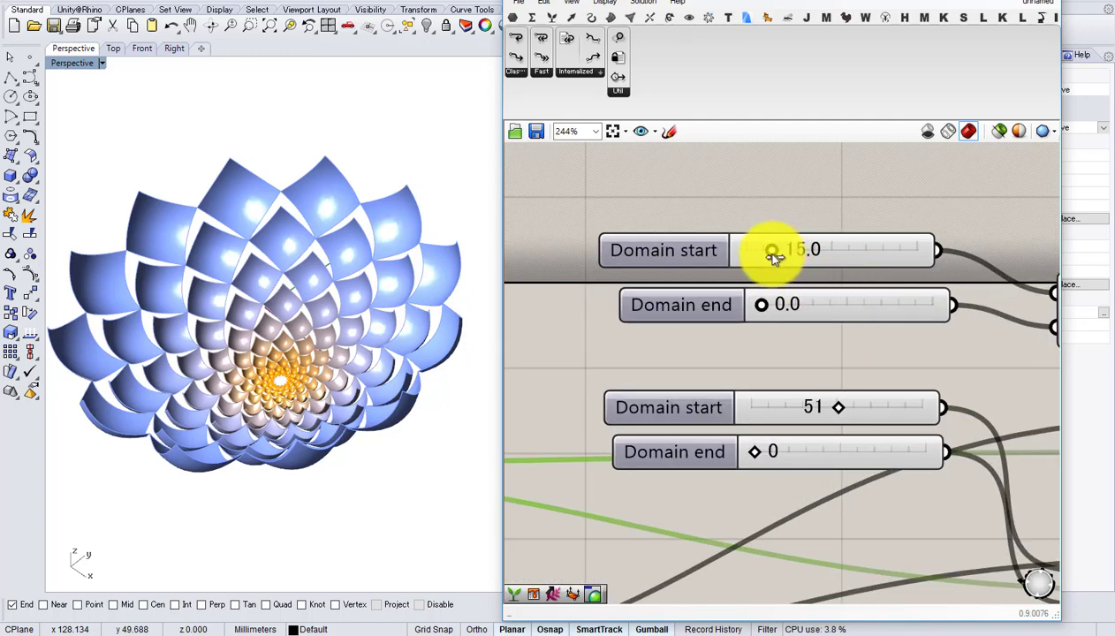
mouse_move(839, 410)
mouse_down()
mouse_move(795, 404)
mouse_move(866, 410)
mouse_move(846, 408)
mouse_up()
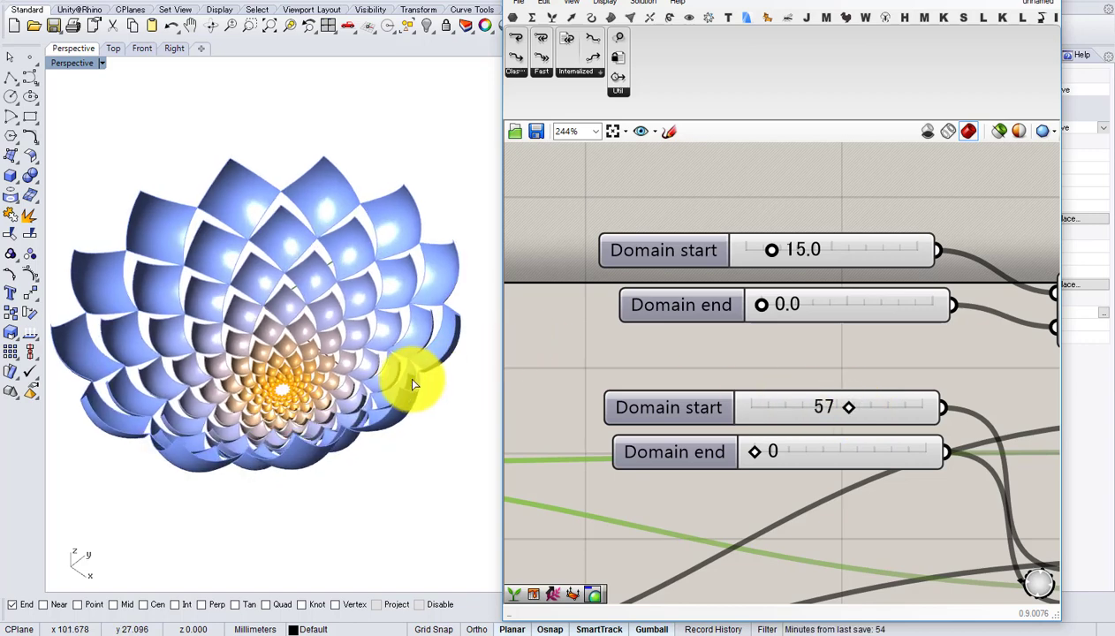
- Move the Grasshopper window aside and enlarge the flower in the widened Perspective viewport
drag(707, 1, 818, 0)
shift+right_drag(387, 243, 423, 269)
scroll(403, 278, up, 3)
scroll(422, 269, up, 1)
scroll(423, 270, down, 1)
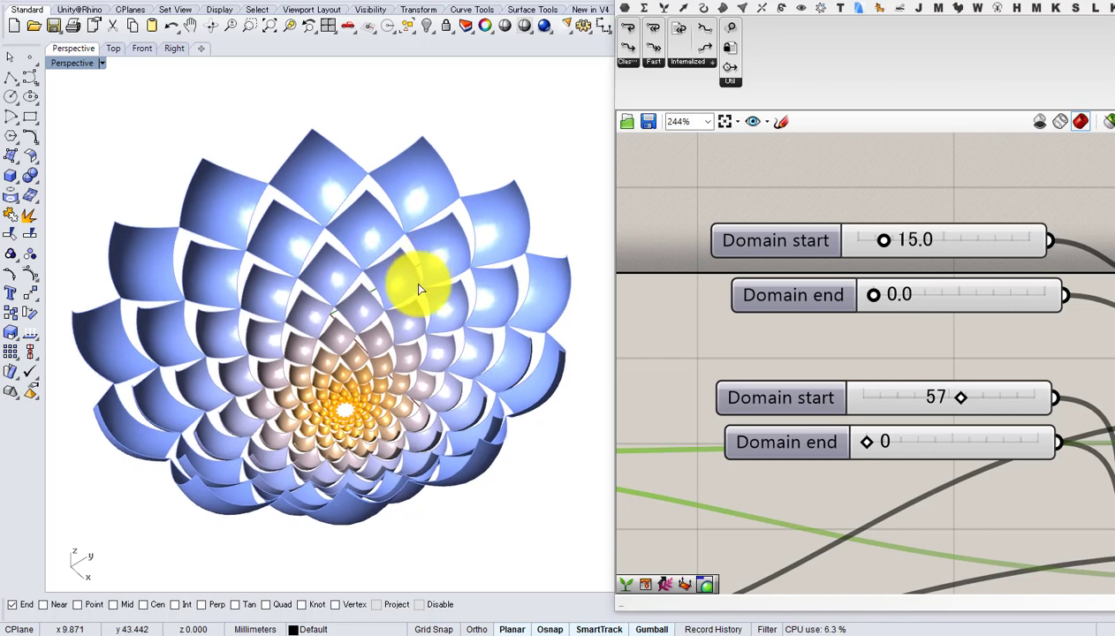
- Try adjusting the decimal Domain start slider of the first domain and return it to 15.0
scroll(715, 326, down, 3)
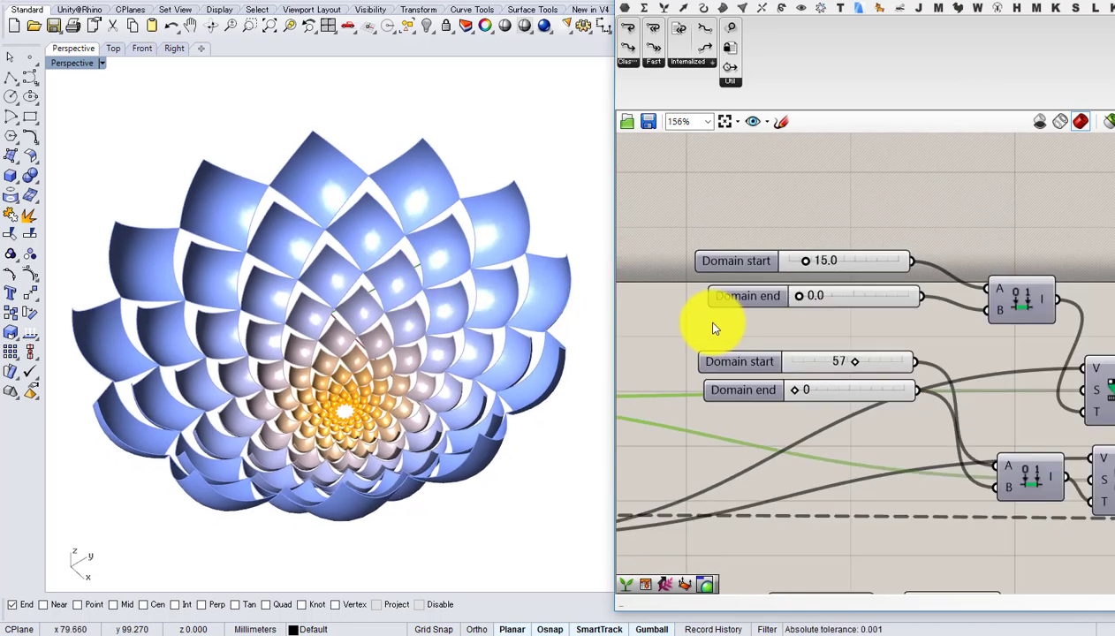
scroll(729, 318, up, 2)
click(750, 284)
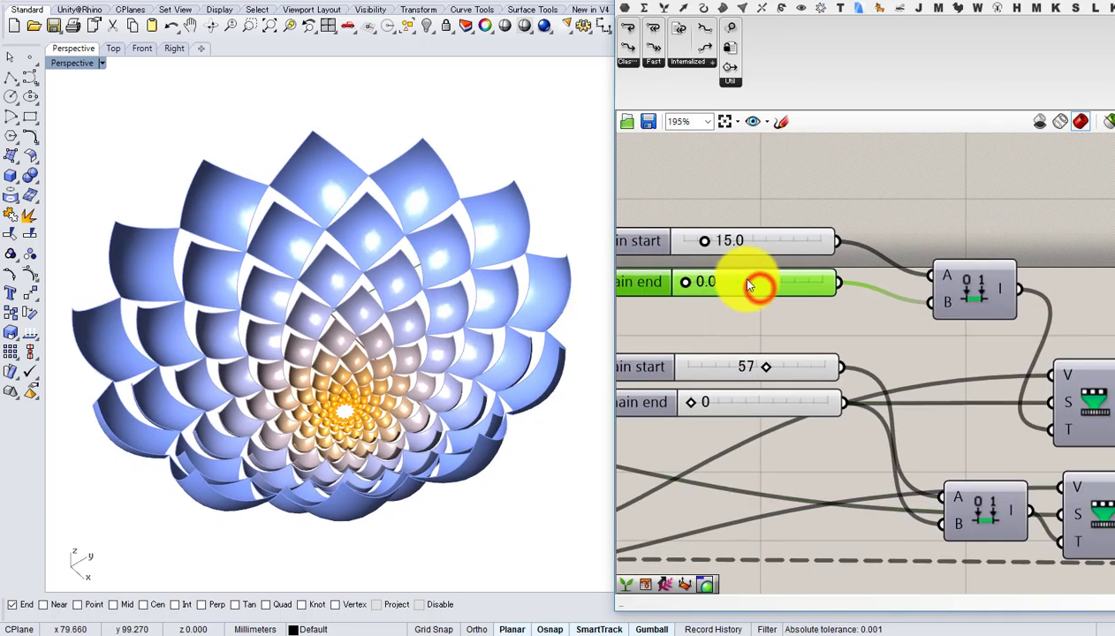
mouse_move(709, 243)
mouse_down()
mouse_move(749, 245)
mouse_move(710, 243)
mouse_up()
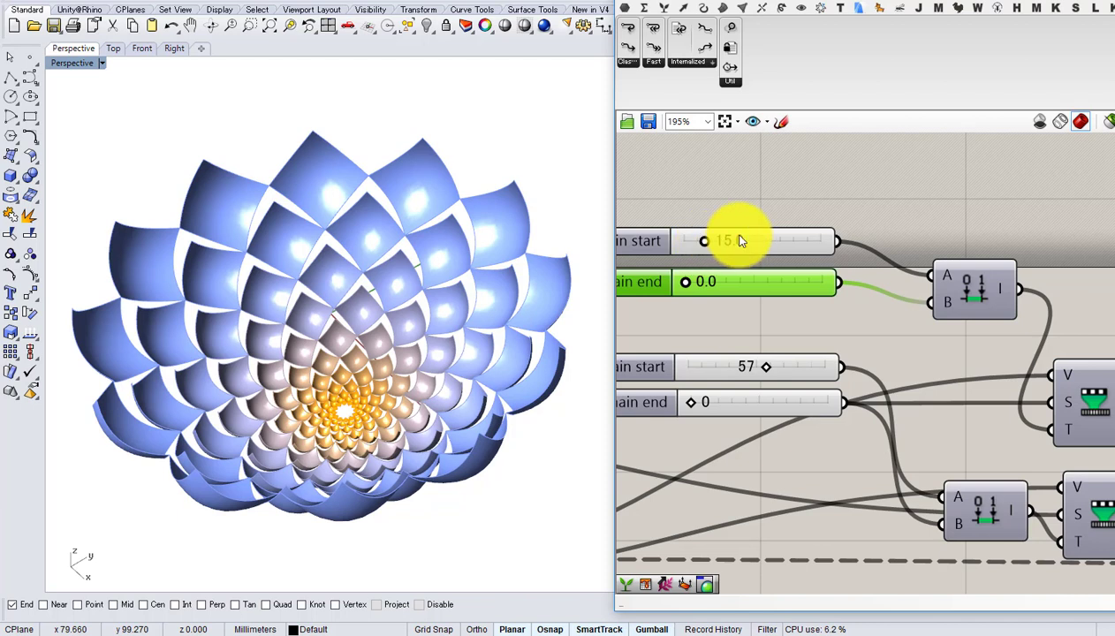
click(768, 183)
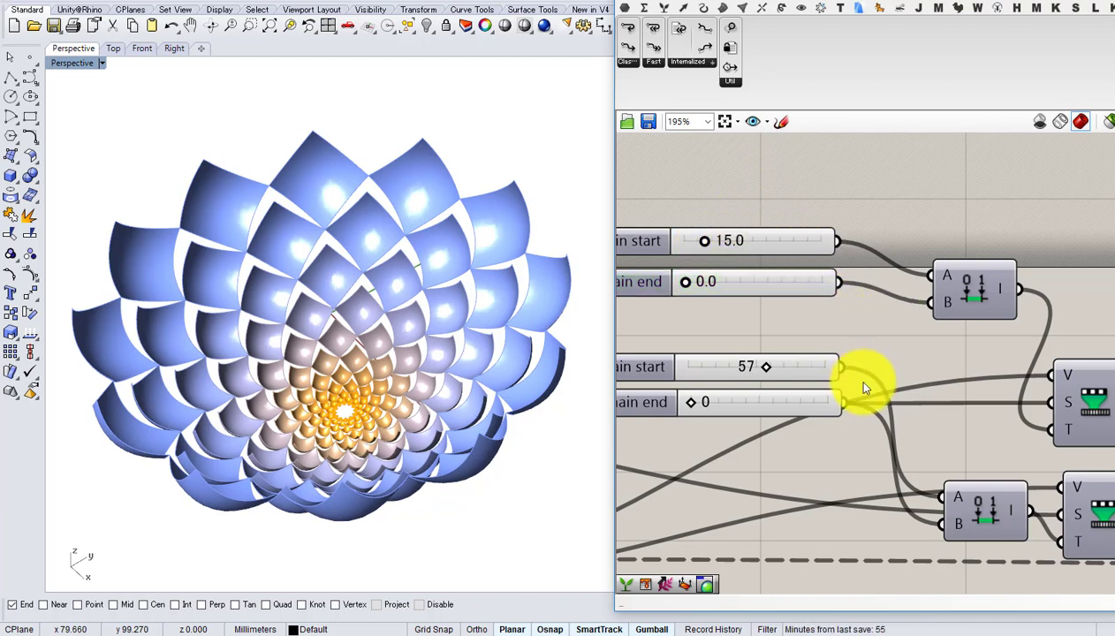
click(866, 468)
scroll(857, 422, down, 5)
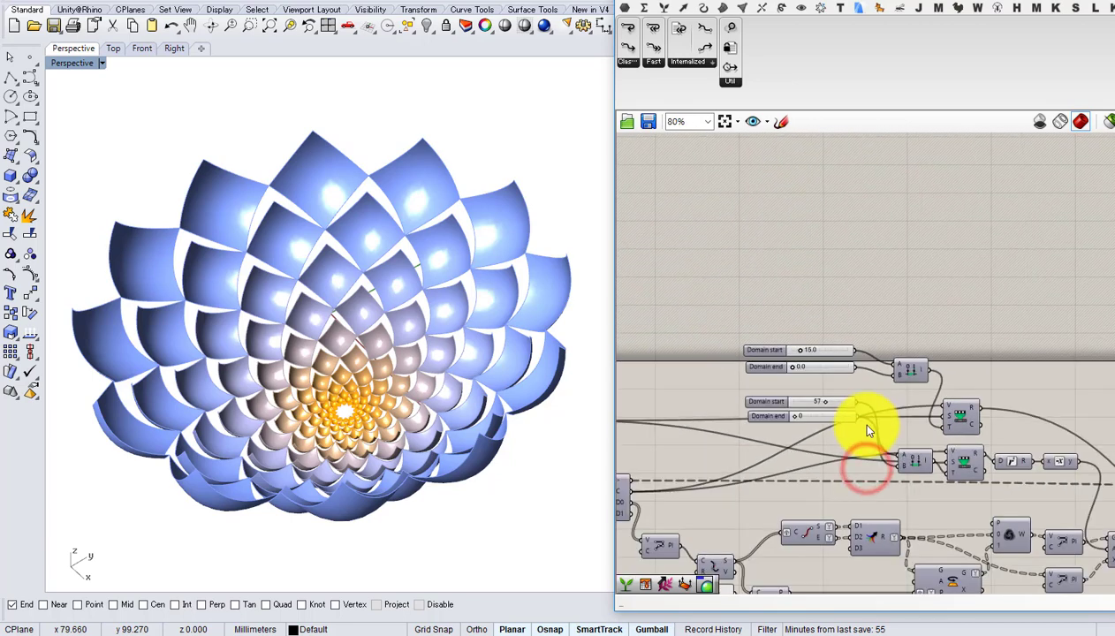
scroll(815, 395, up, 1)
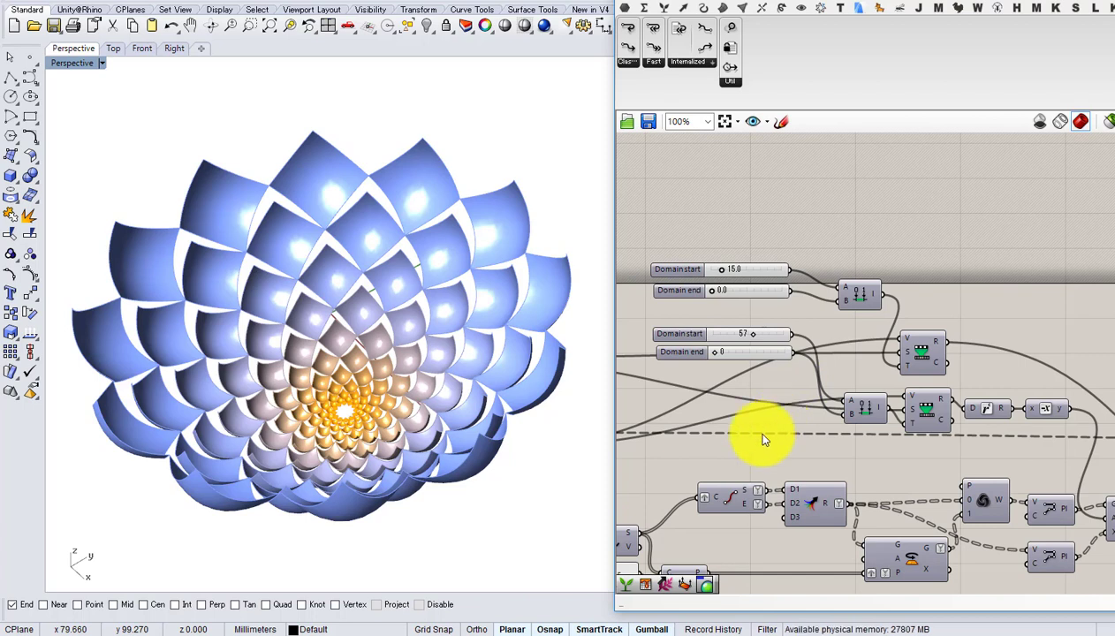
click(519, 625)
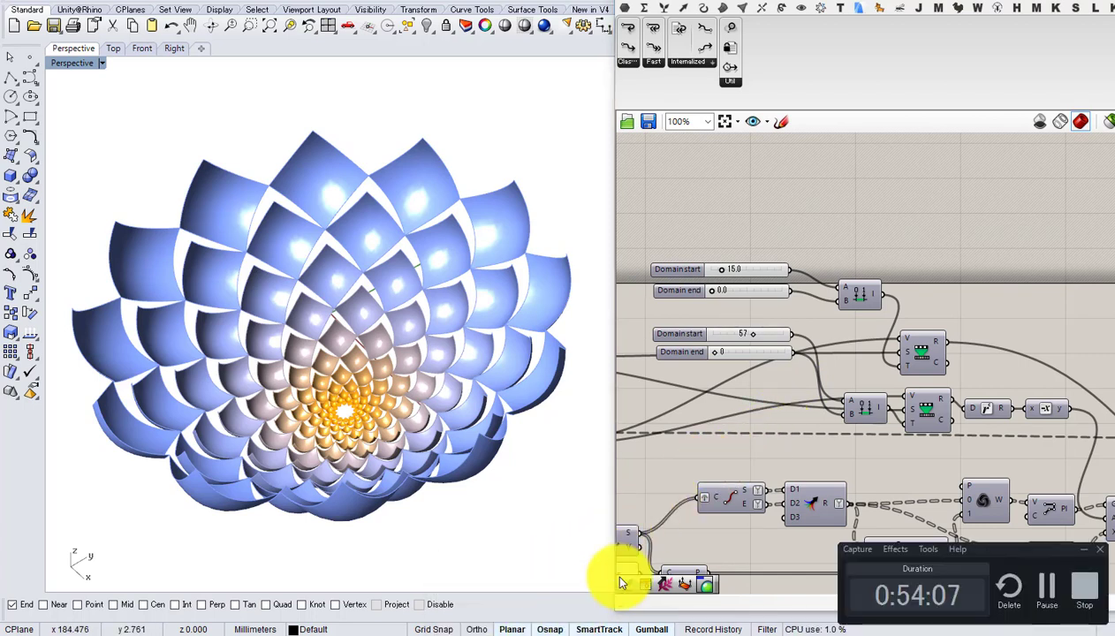